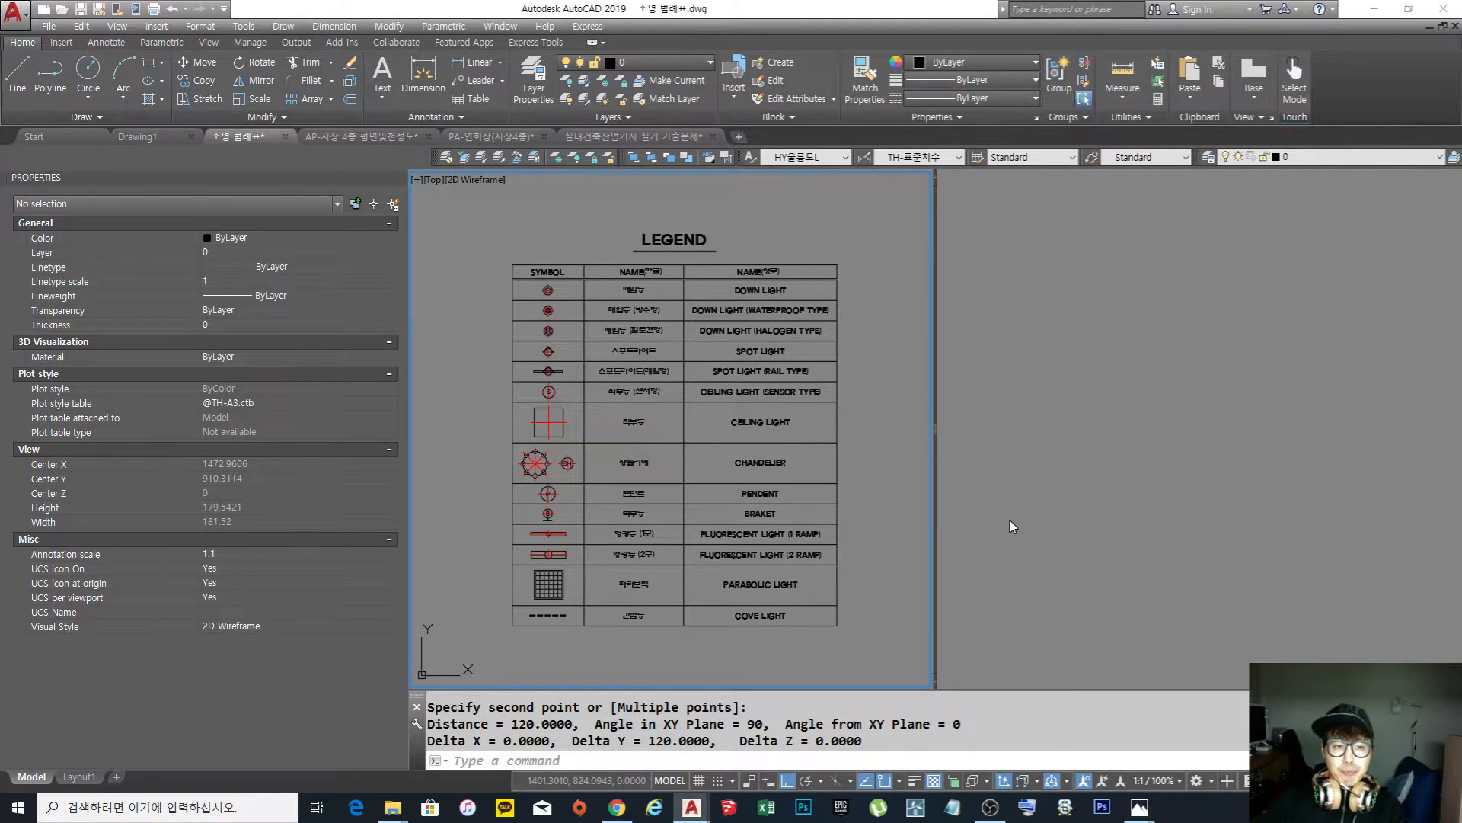
Switch to the AP-지상 4층 평면및천정도 drawing and examine the ceiling light symbols around the round tables of the banquet hall
click(353, 135)
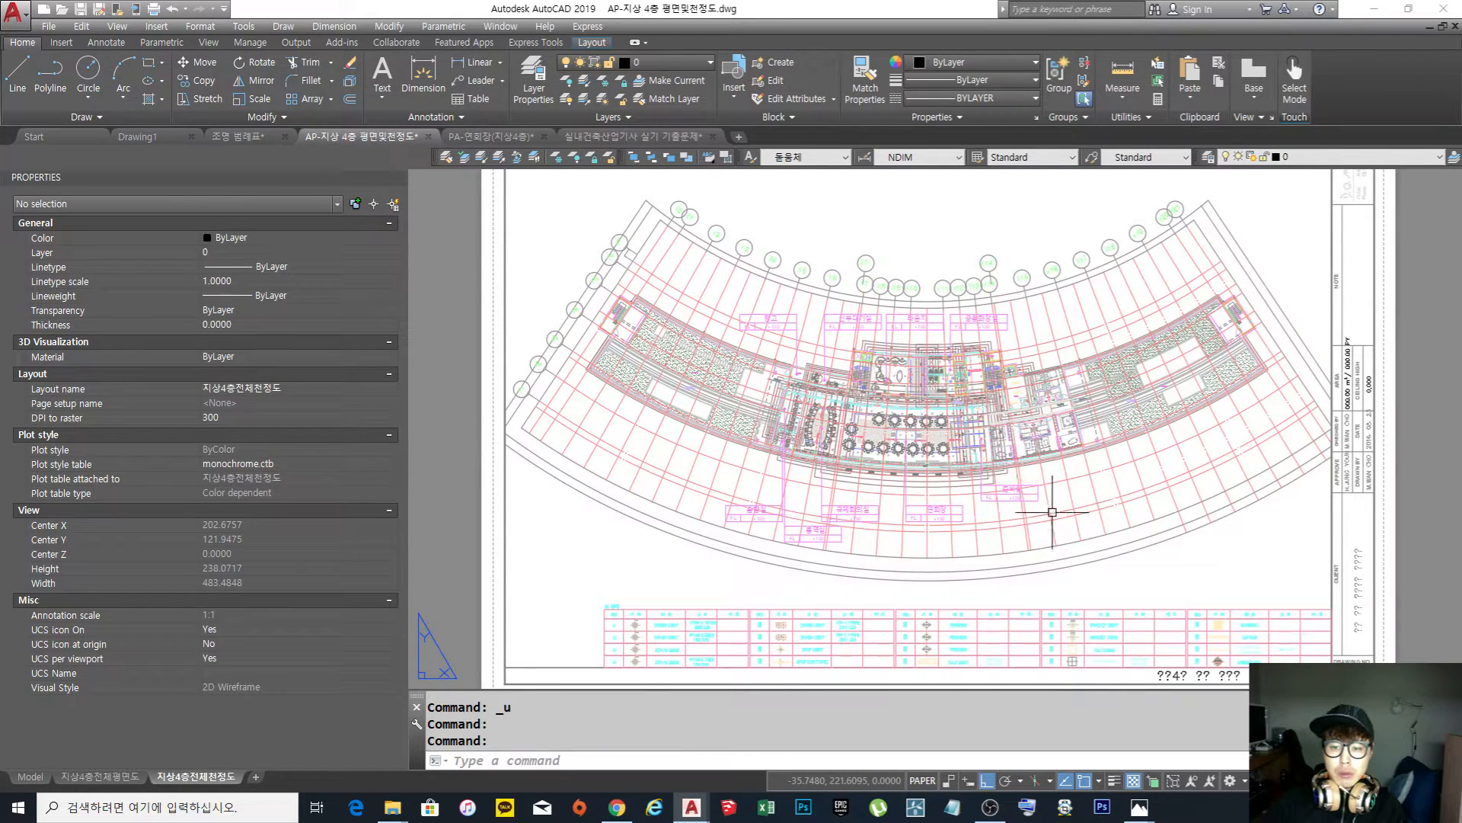
middle_drag(1059, 517, 1044, 514)
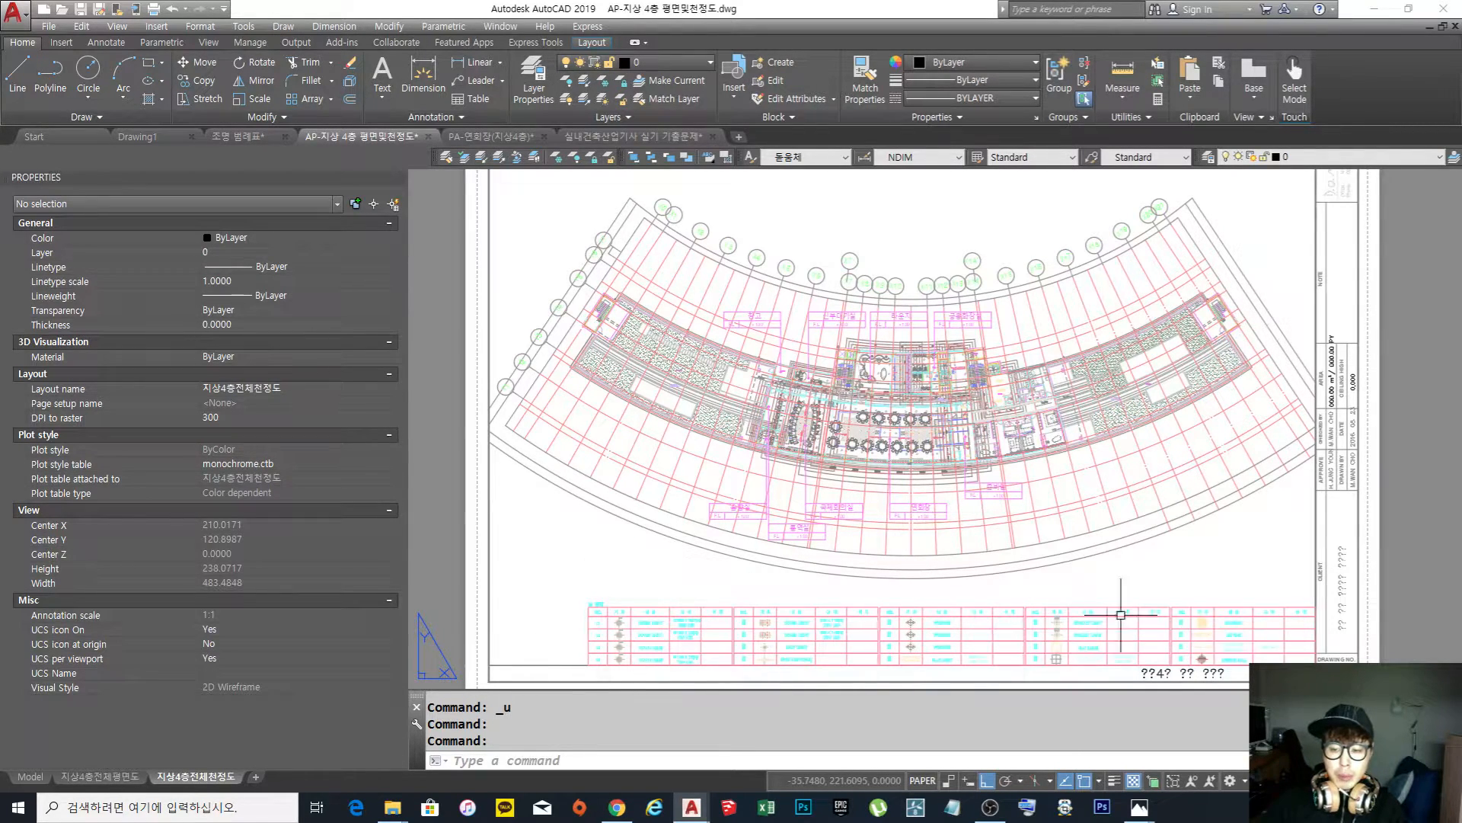
scroll(838, 442, up, 8)
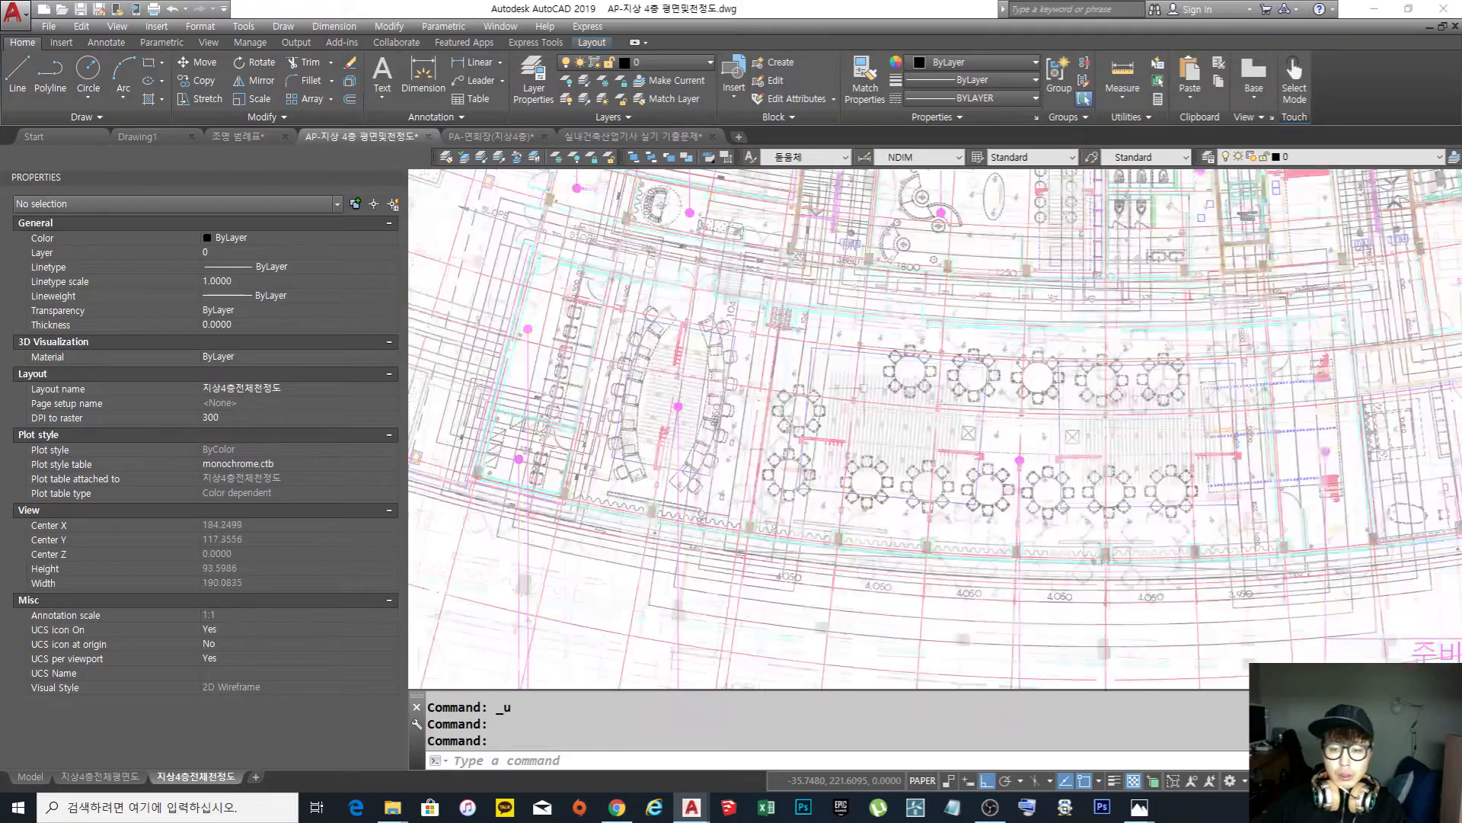
scroll(866, 387, up, 6)
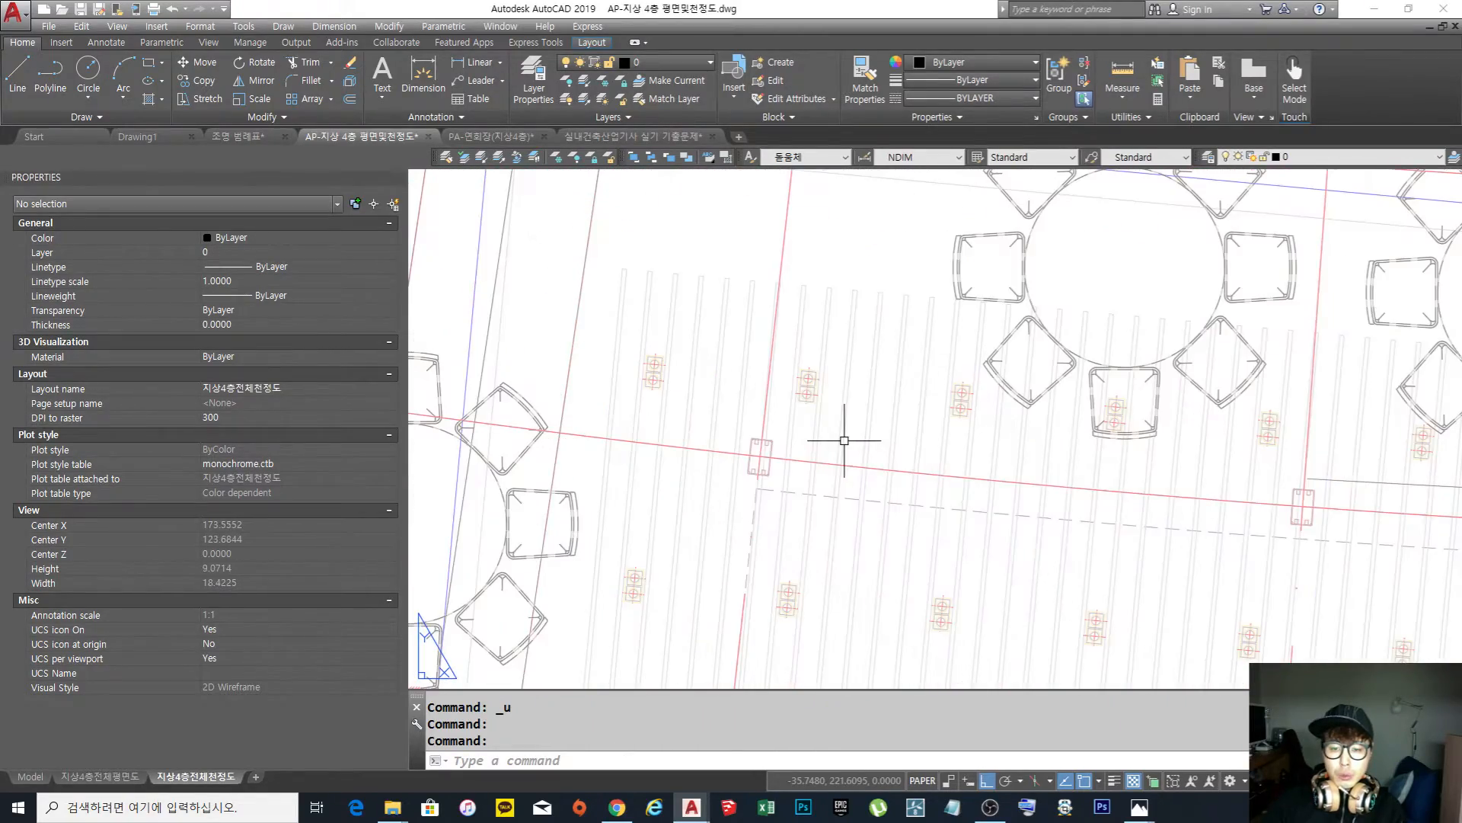
scroll(831, 379, down, 6)
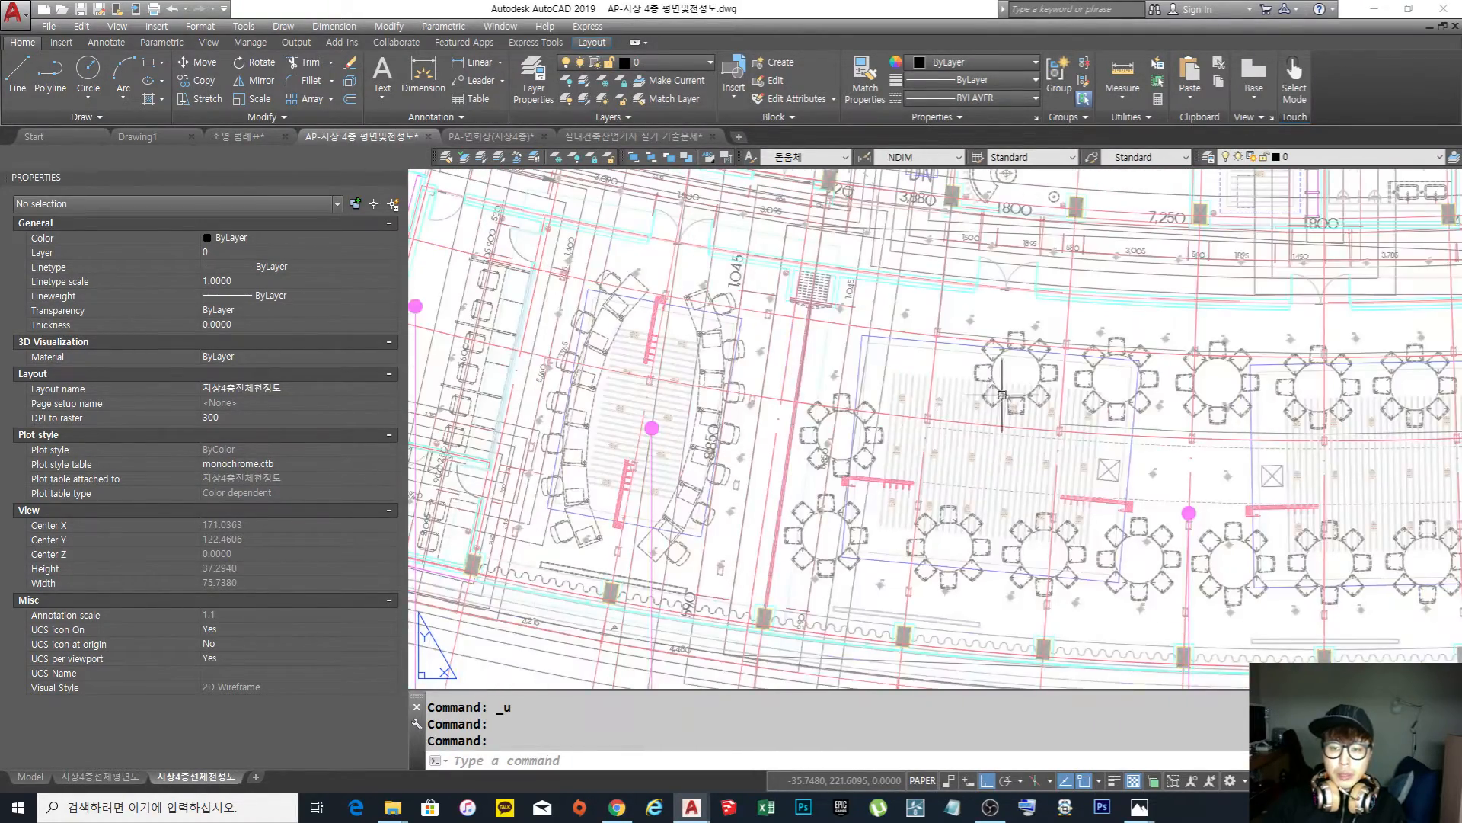
scroll(923, 300, down, 8)
scroll(916, 362, up, 2)
middle_drag(916, 362, 938, 440)
Examine the whole fourth-floor ceiling plan sheet together with the symbol table beneath the plan
text(z)
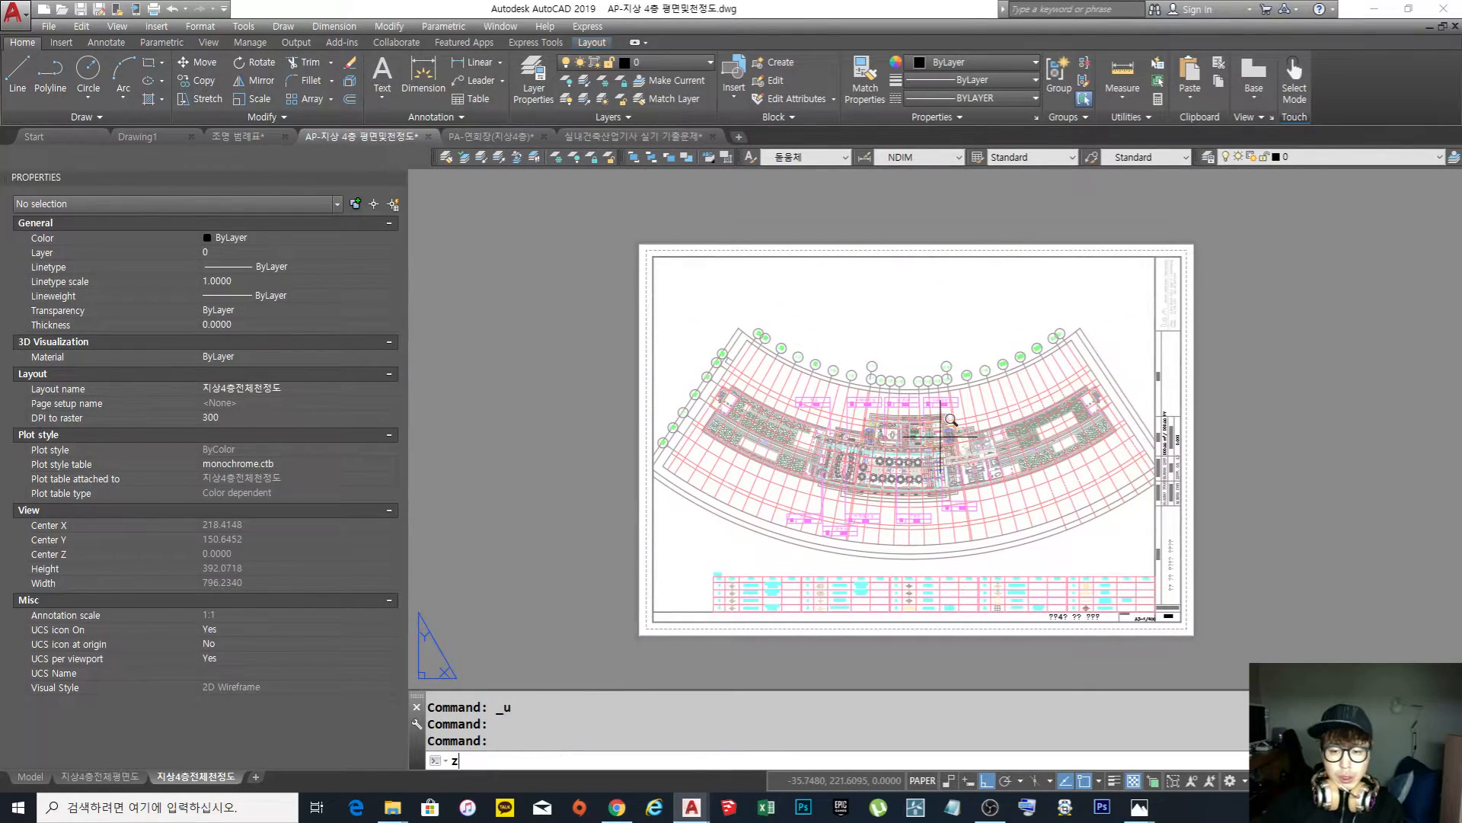
key(space)
key(space)
drag(926, 454, 1019, 378)
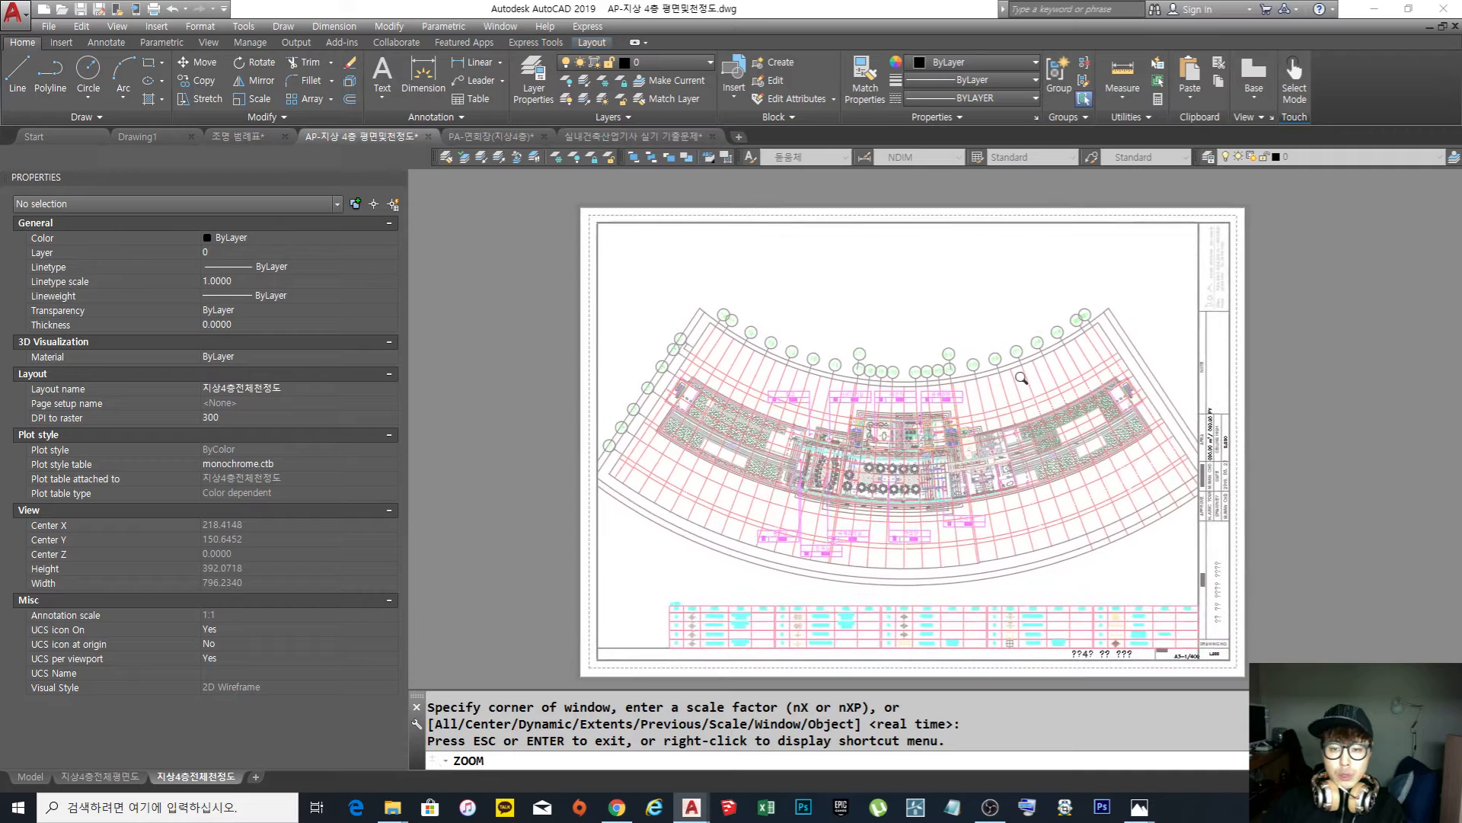
key(Escape)
middle_drag(912, 519, 912, 501)
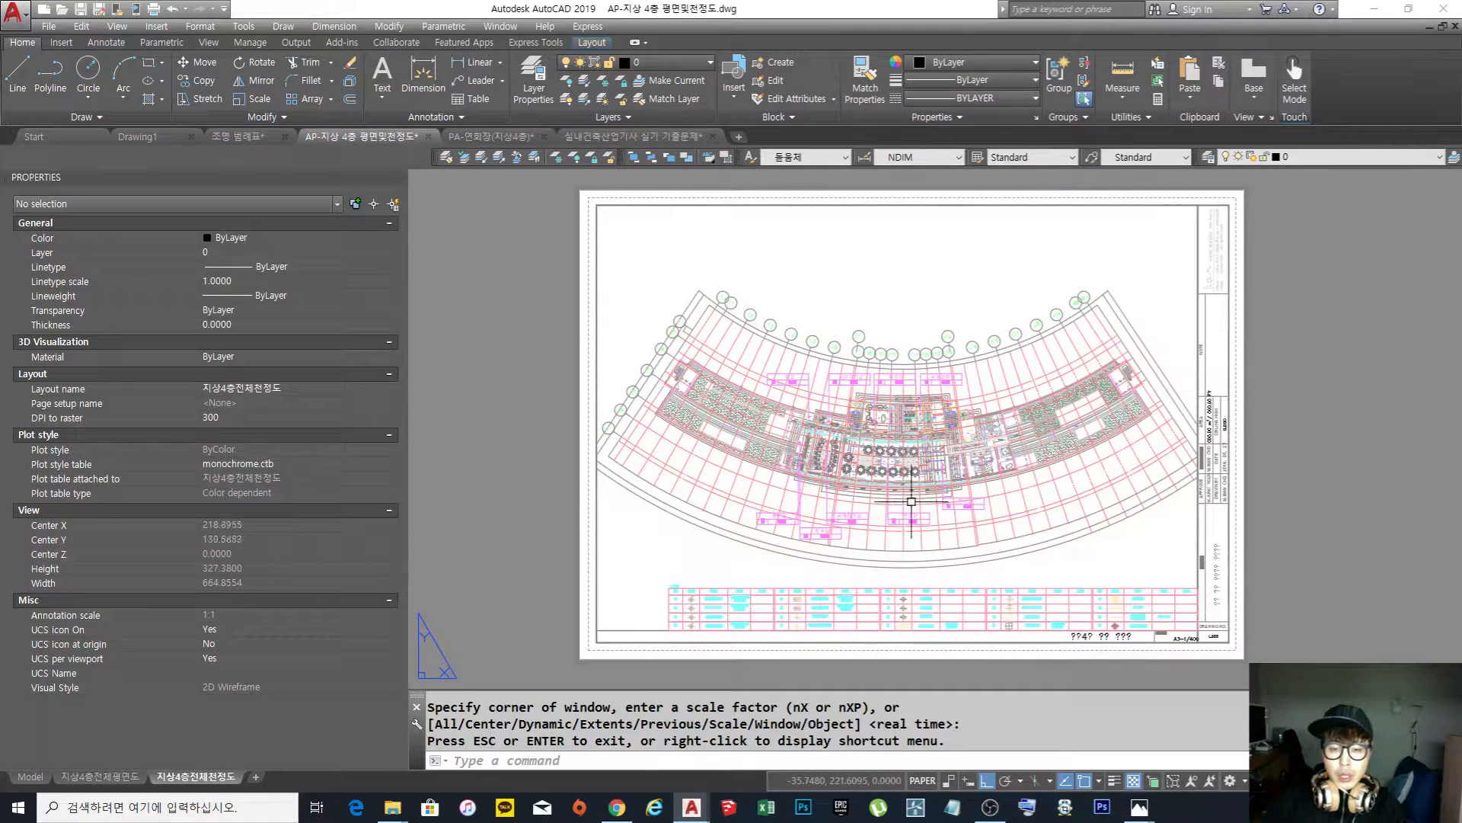
scroll(905, 503, up, 2)
scroll(905, 503, down, 2)
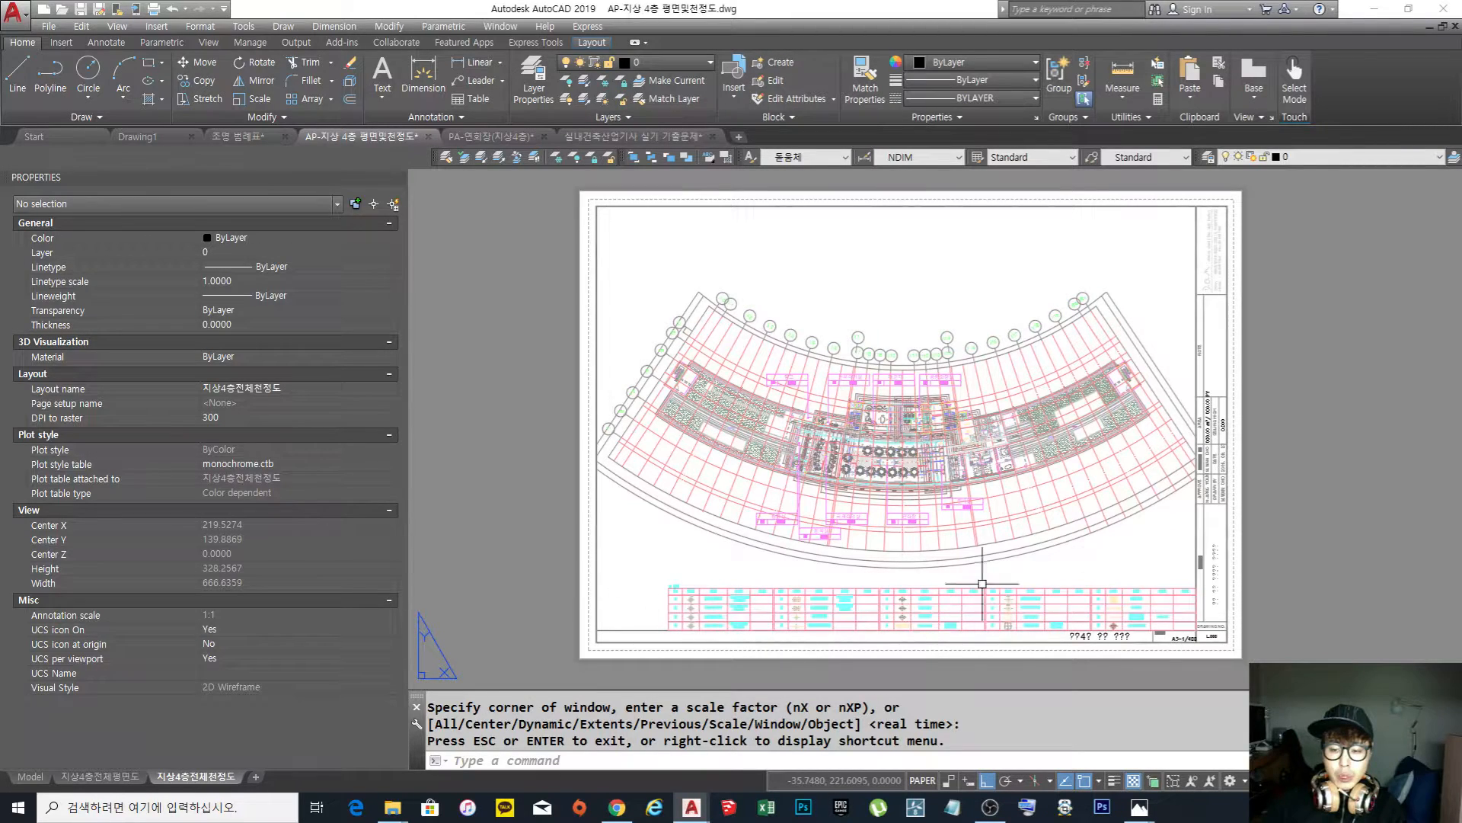
scroll(669, 605, up, 3)
scroll(737, 588, down, 1)
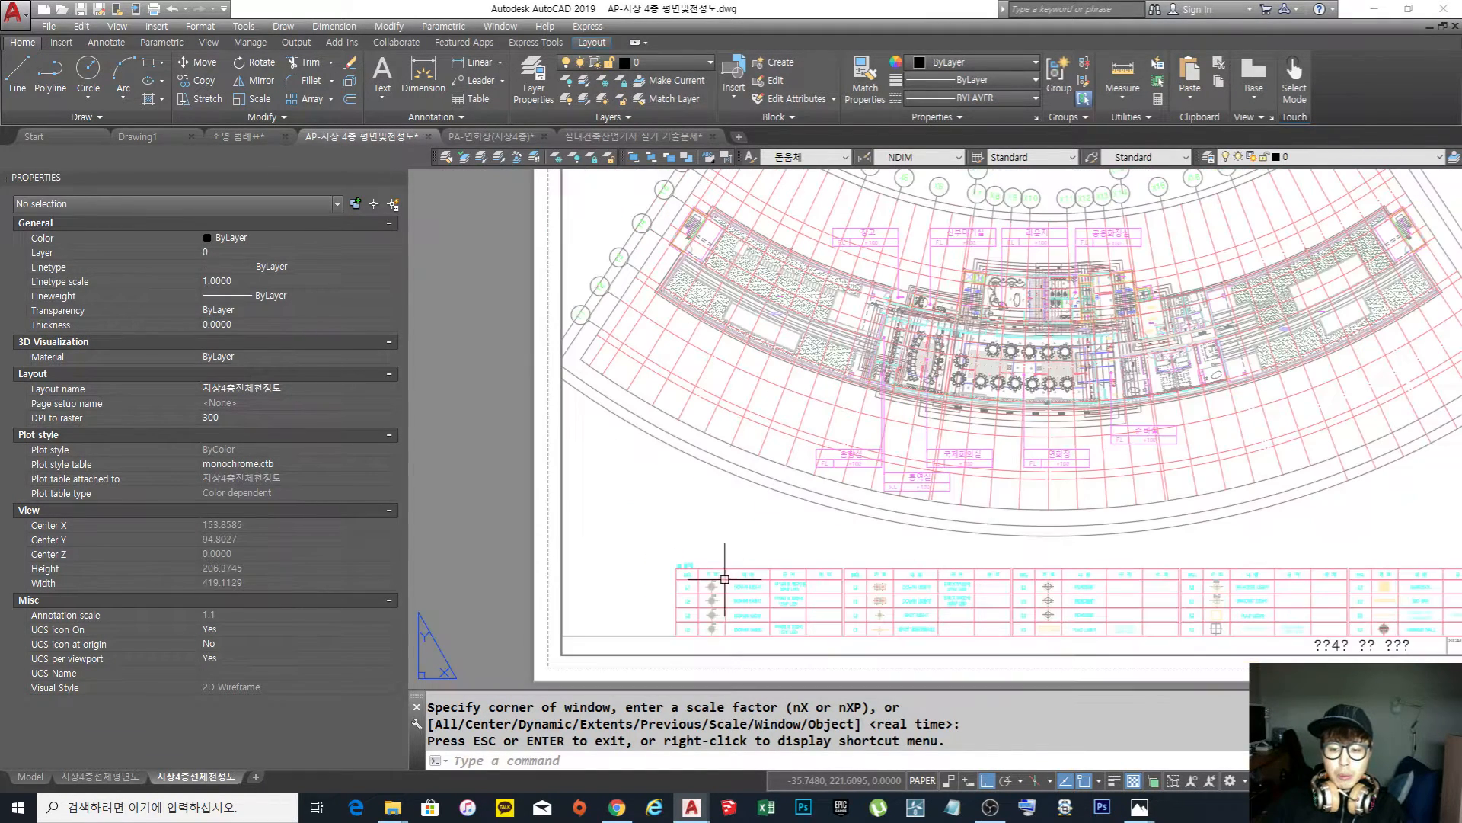
scroll(1061, 489, down, 1)
scroll(1061, 489, up, 1)
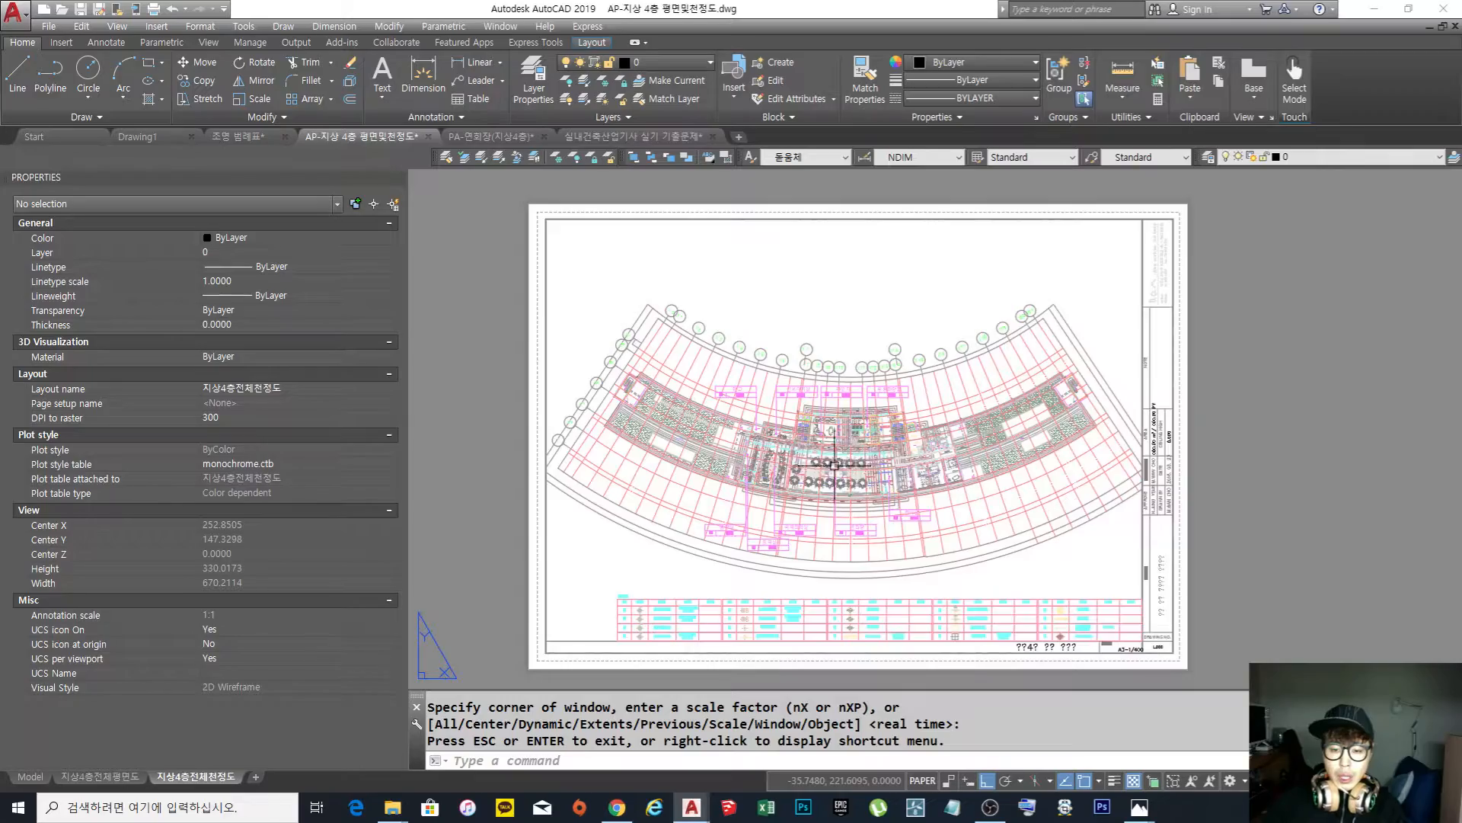
Examine the banquet hall and the neighbouring meeting room in the fourth-floor ceiling plan, both in detail and within the whole sheet
scroll(834, 470, up, 4)
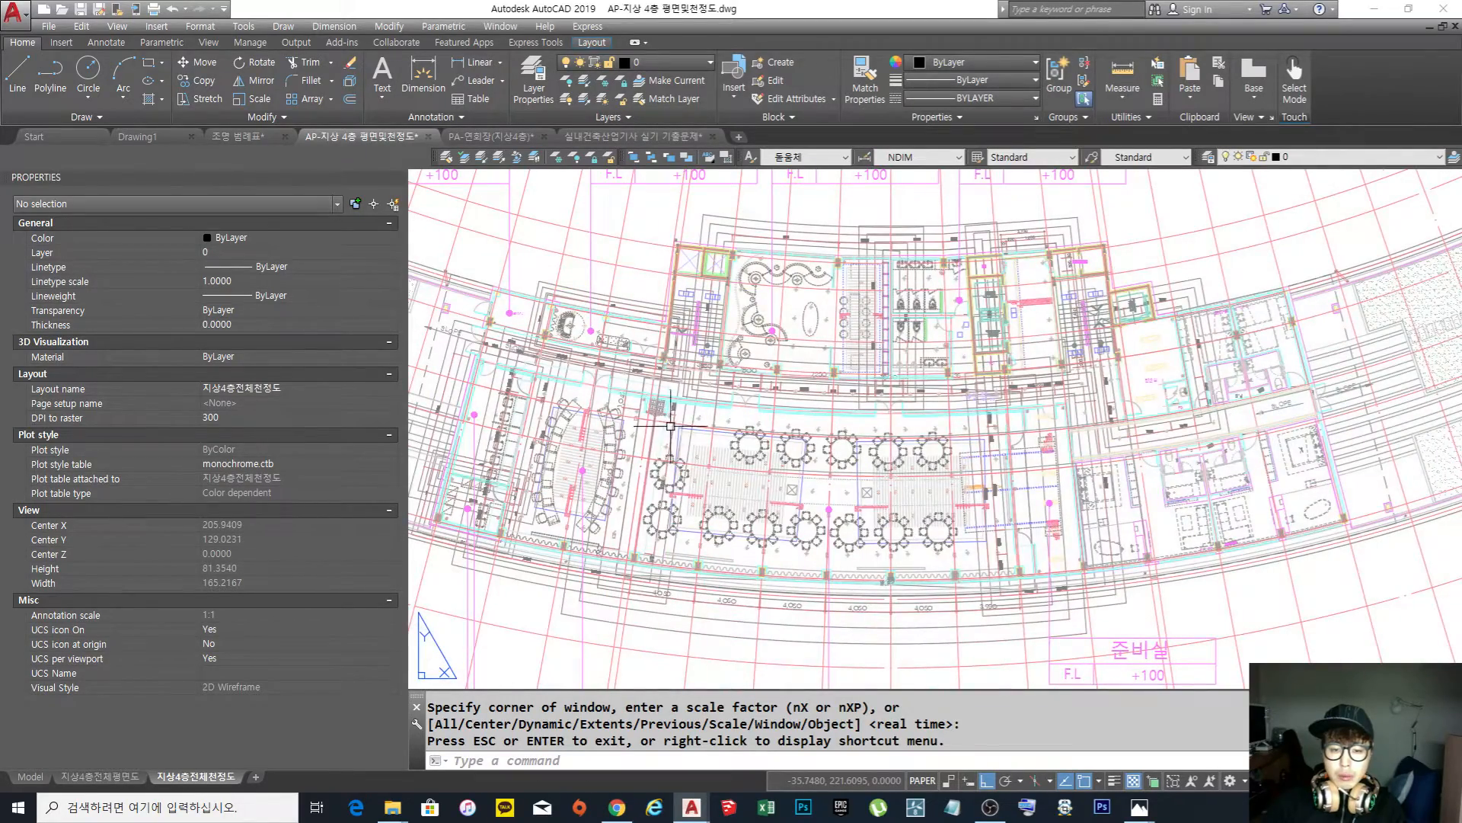
scroll(685, 432, up, 4)
scroll(848, 428, down, 4)
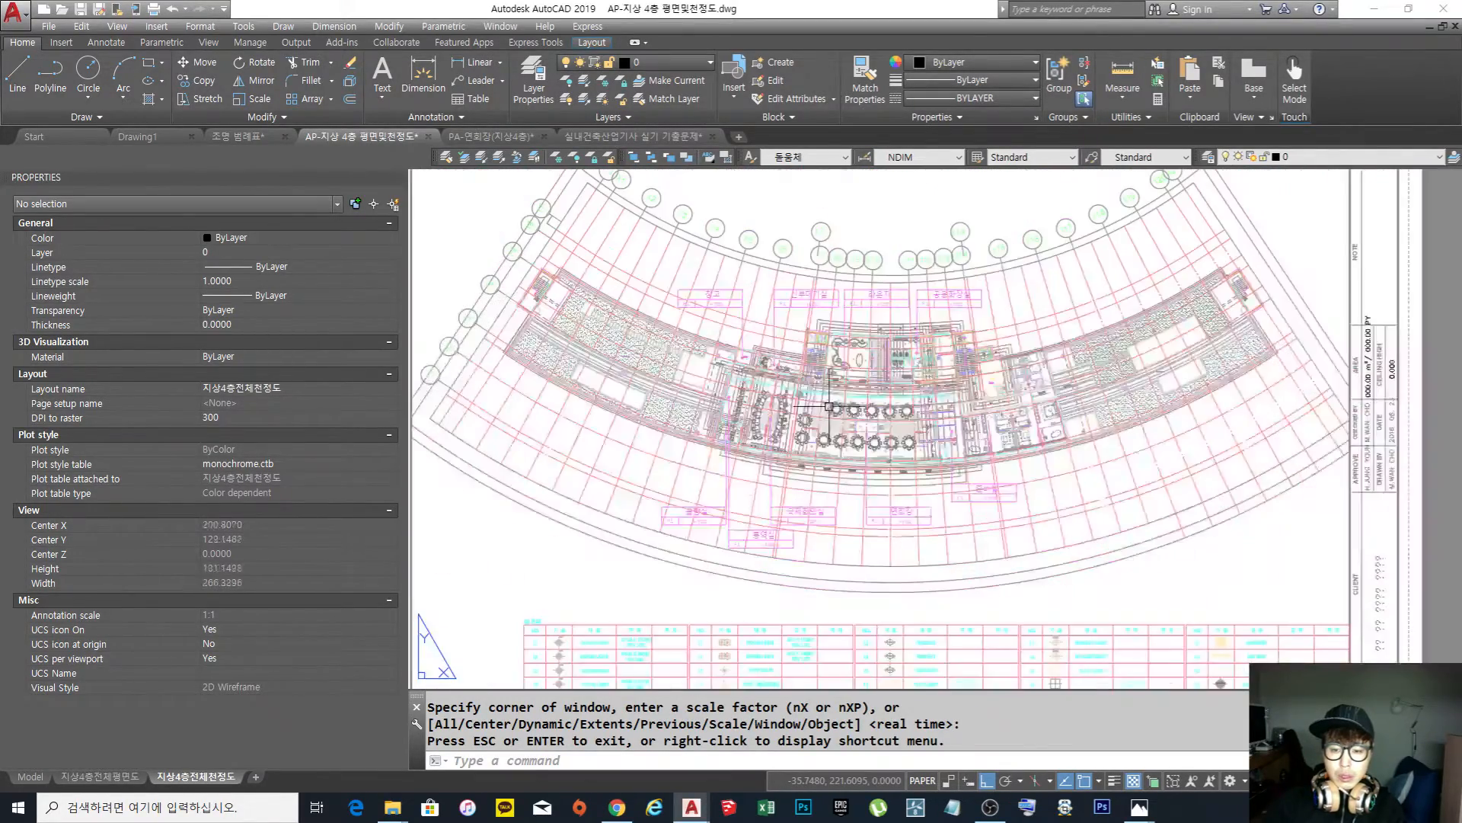
scroll(848, 428, up, 2)
scroll(866, 425, up, 2)
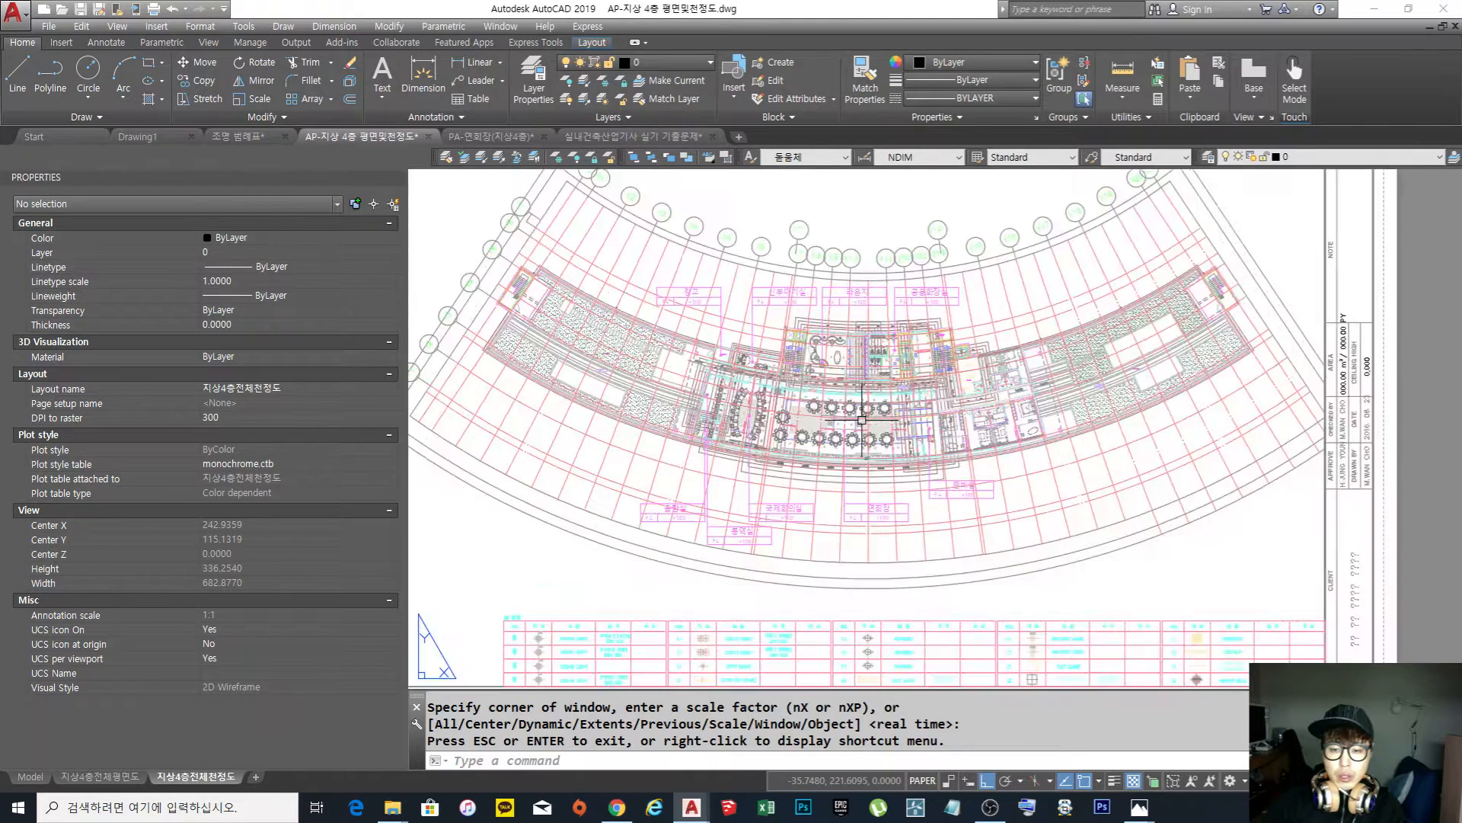
middle_drag(881, 557, 938, 495)
scroll(841, 331, up, 4)
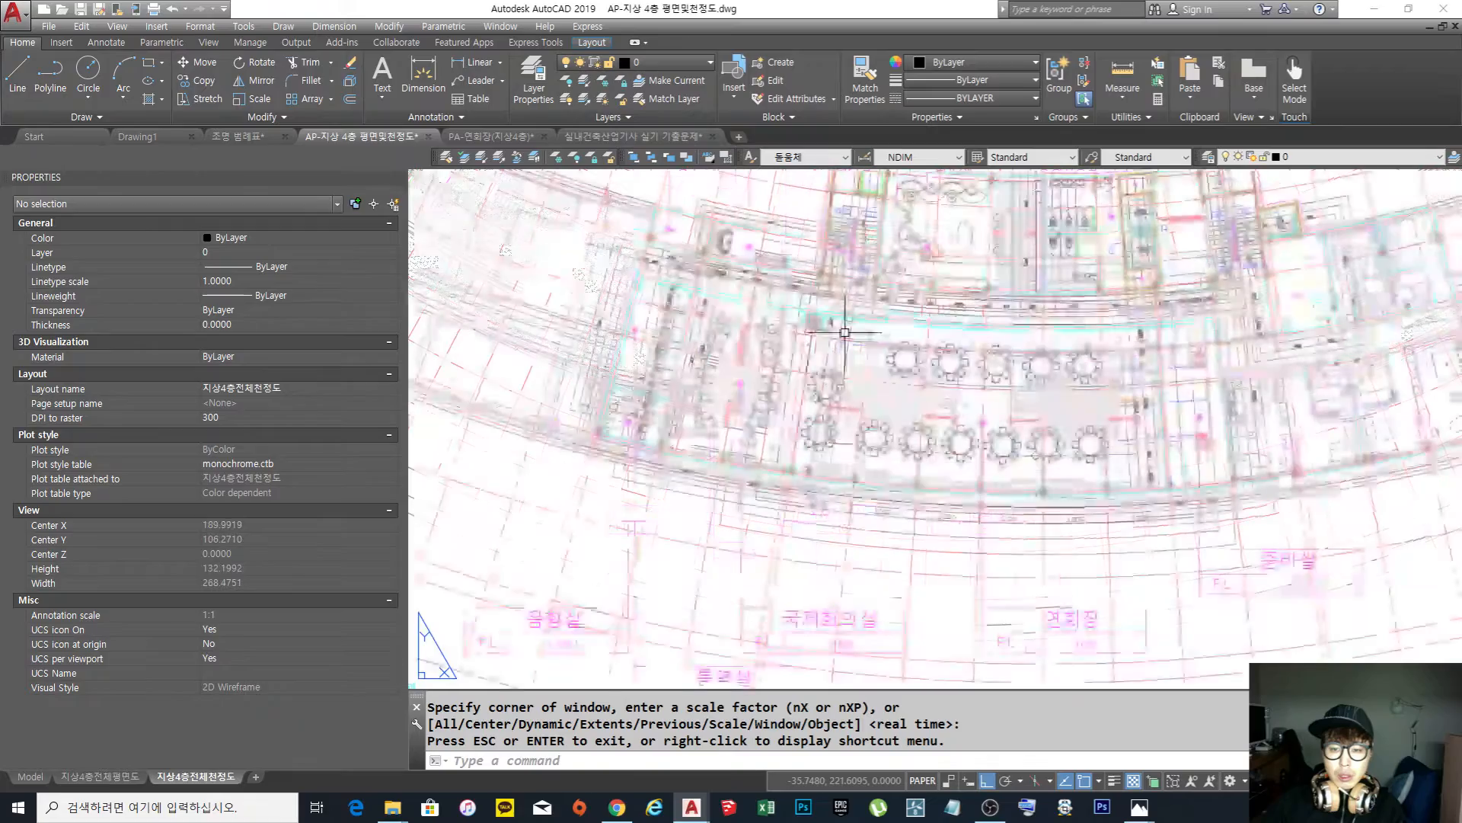
scroll(948, 358, down, 2)
middle_drag(946, 365, 898, 418)
scroll(913, 362, up, 4)
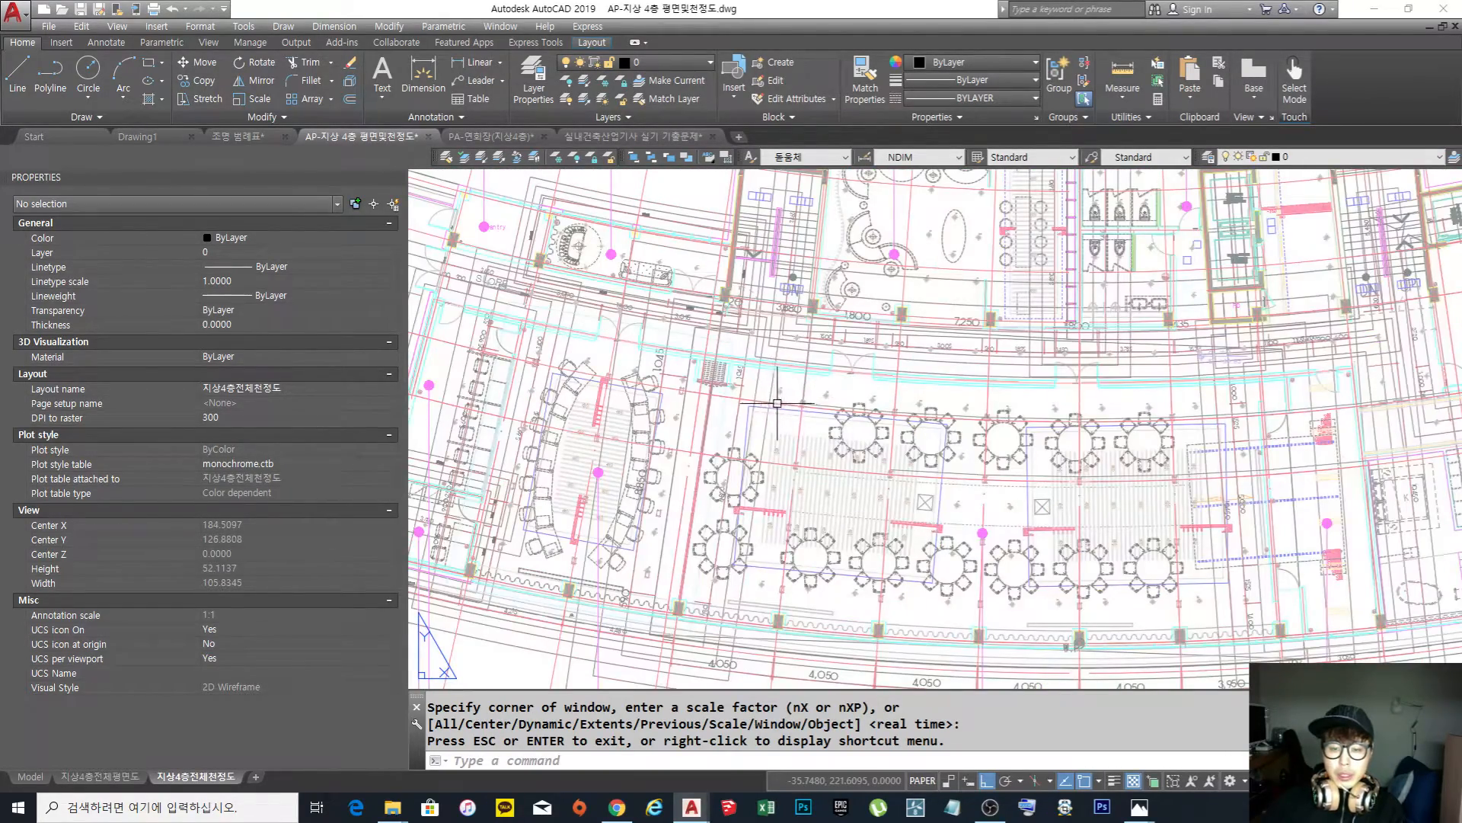
scroll(1044, 394, down, 6)
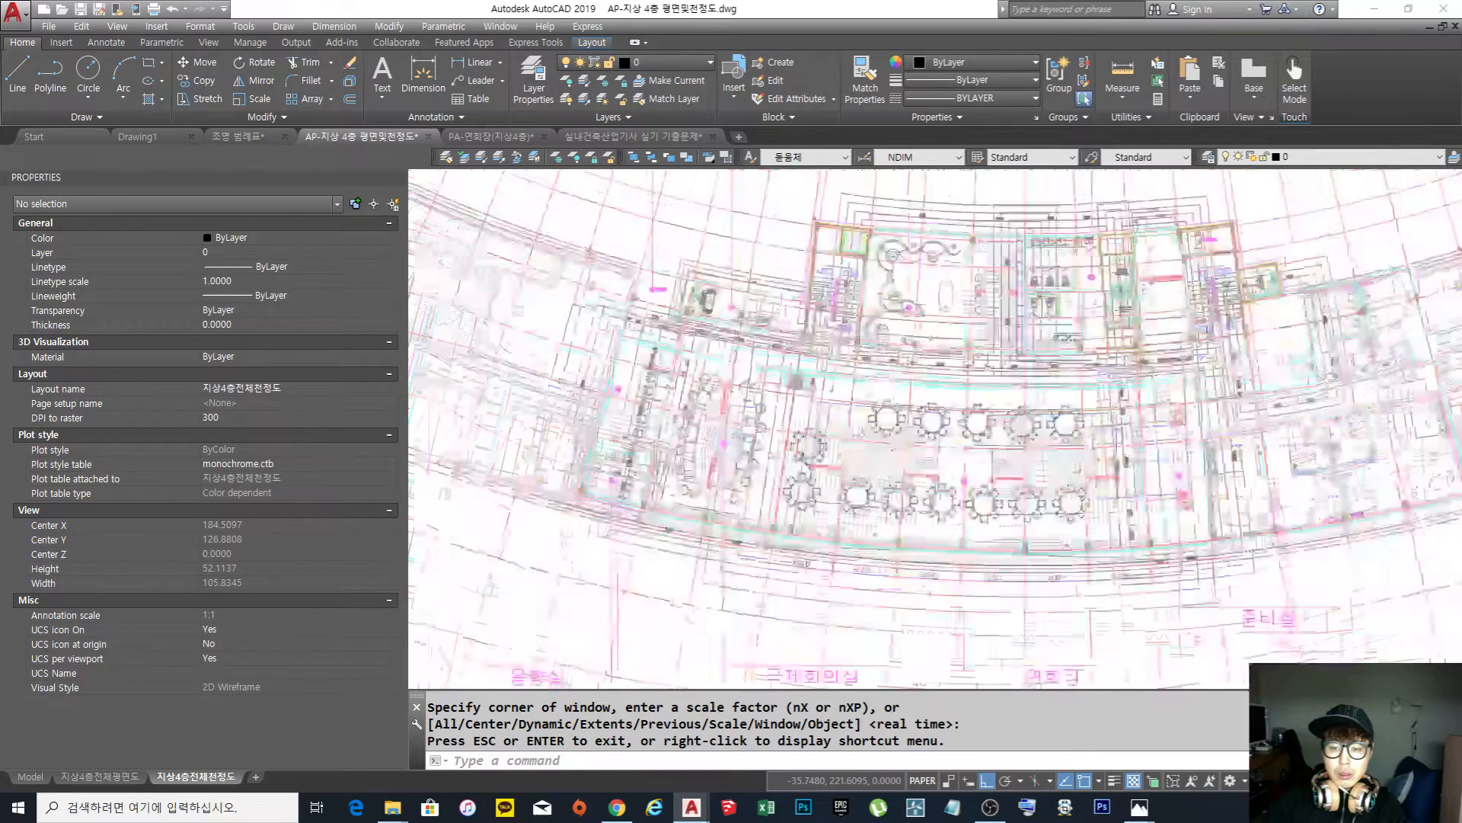
middle_drag(932, 411, 914, 447)
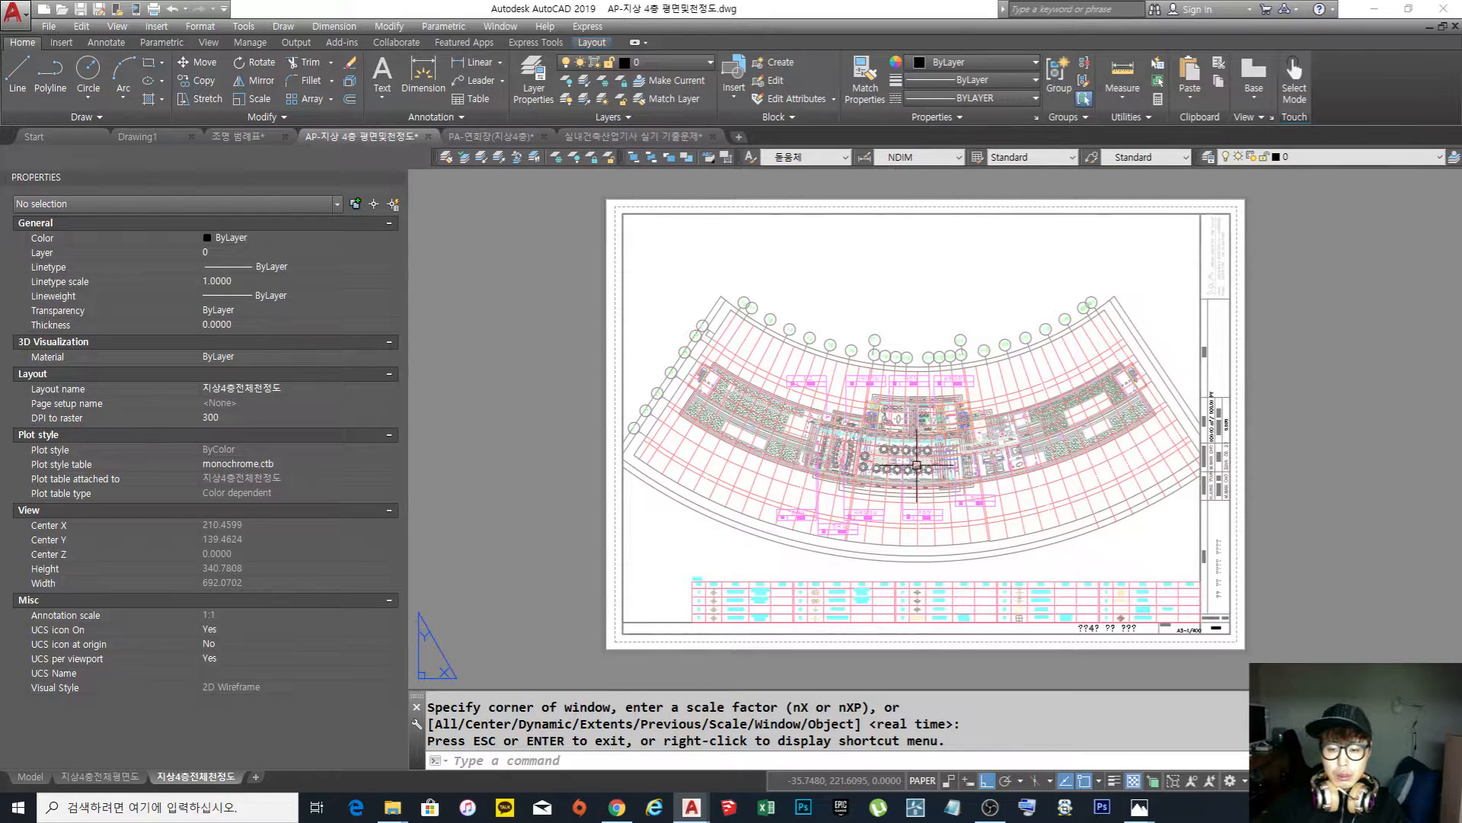
middle_drag(918, 464, 893, 466)
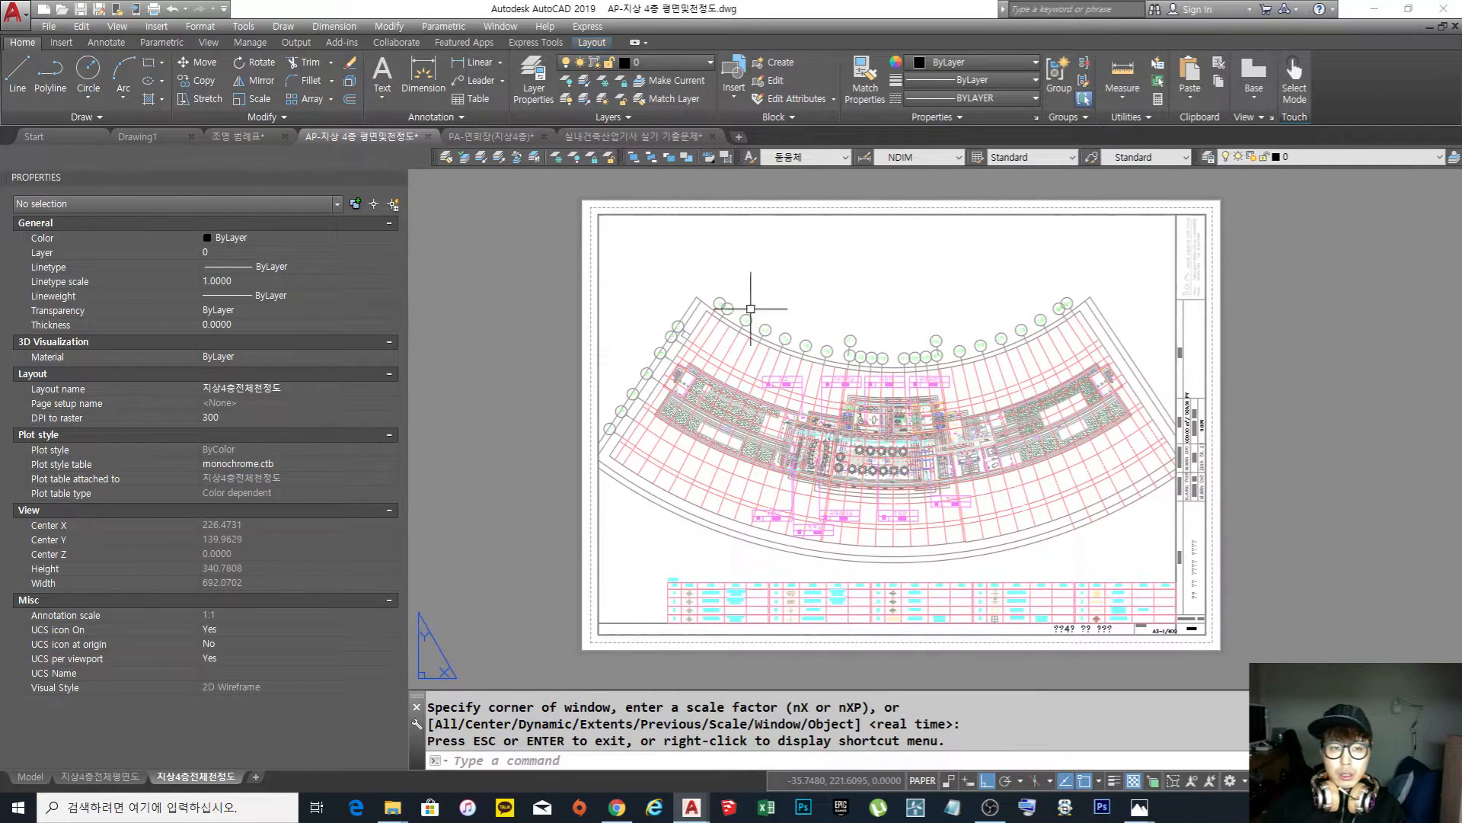
Switch to the PA-연회장(지상4층) drawing and examine the size of the light symbols in the banquet hall's ceiling plan
click(504, 134)
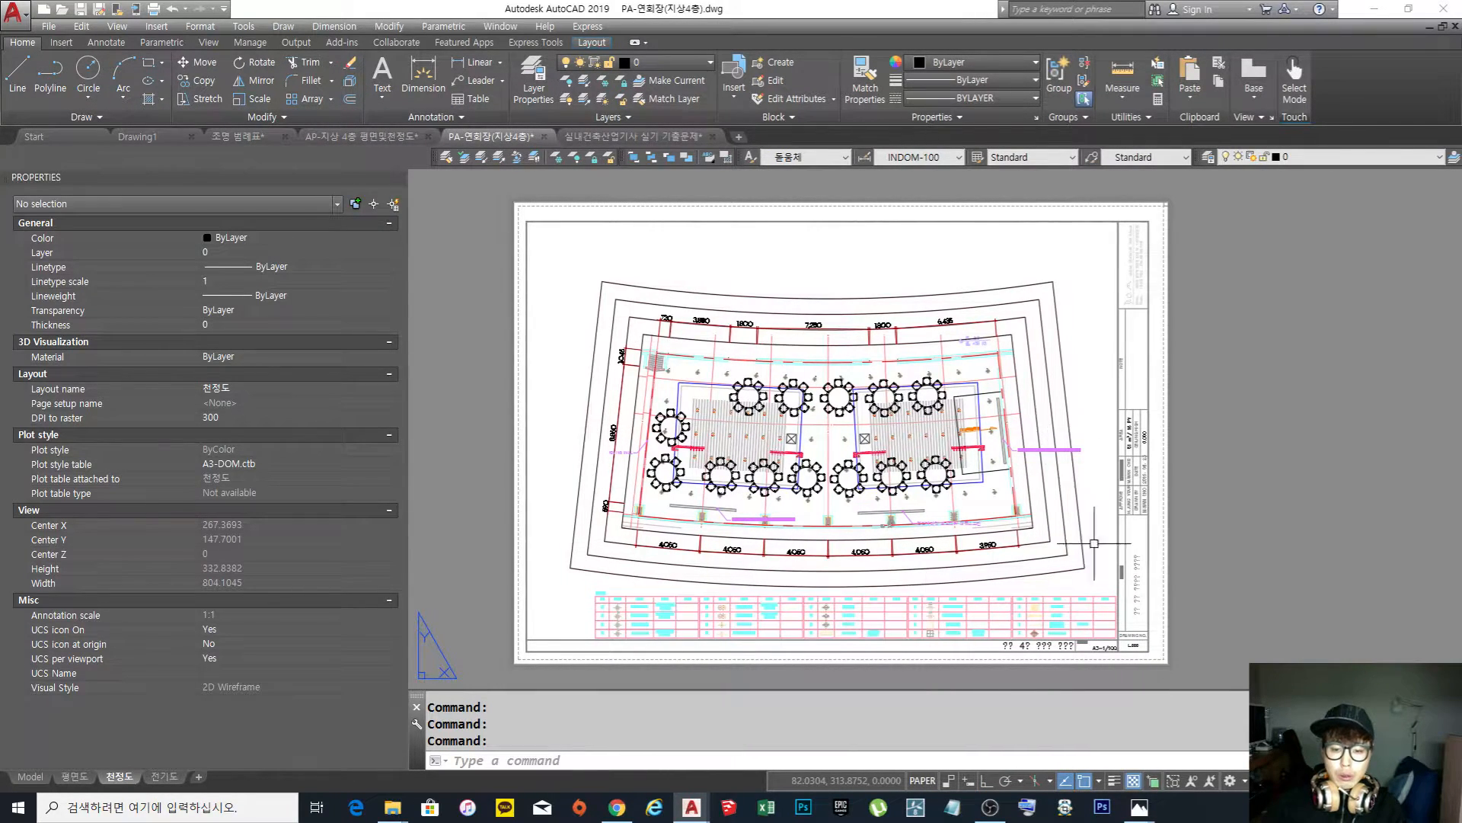
mouse_move(755, 562)
middle_down()
mouse_move(768, 557)
mouse_move(728, 550)
middle_up()
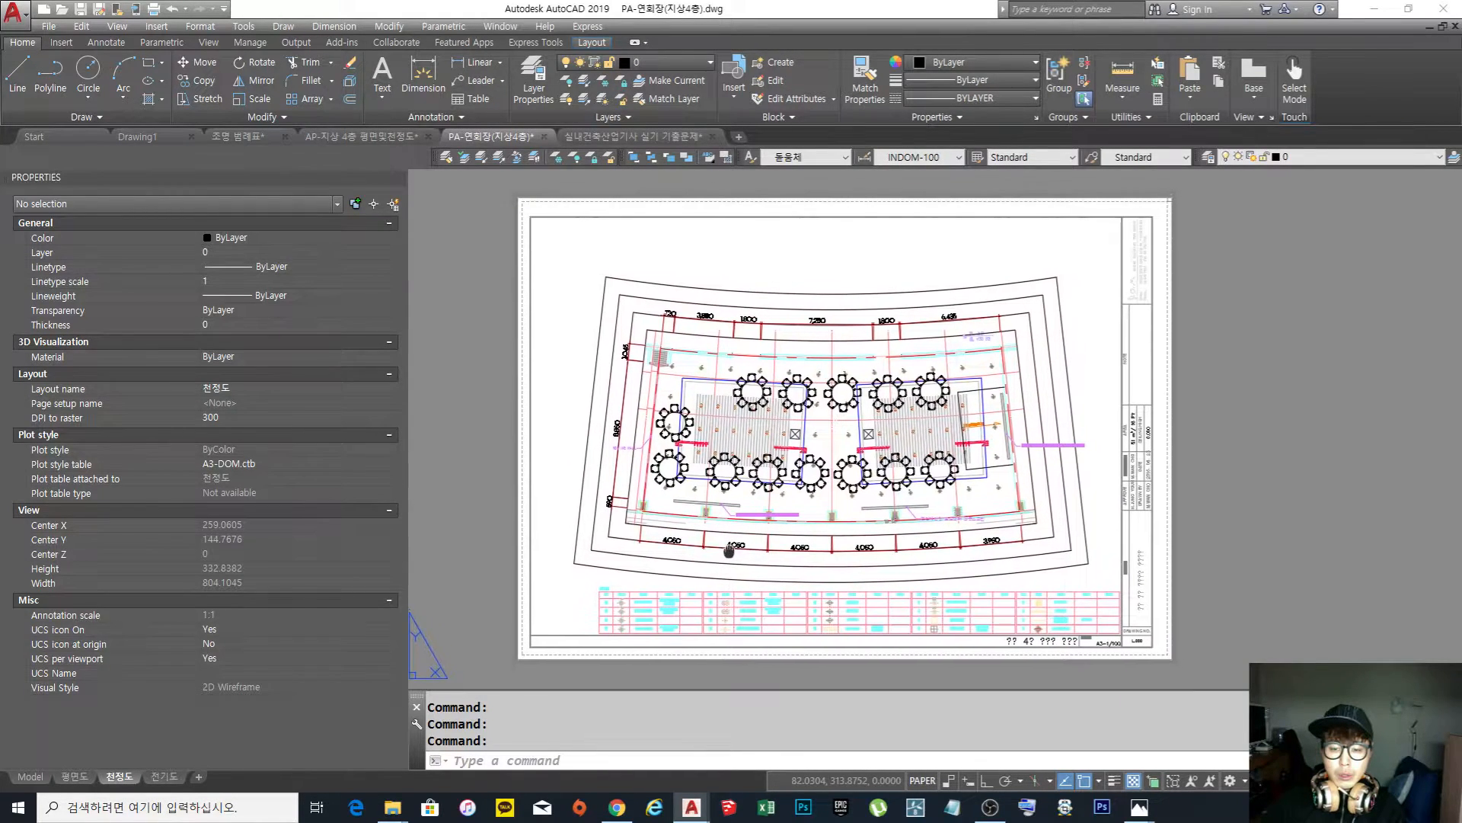
scroll(718, 456, up, 2)
scroll(723, 457, down, 2)
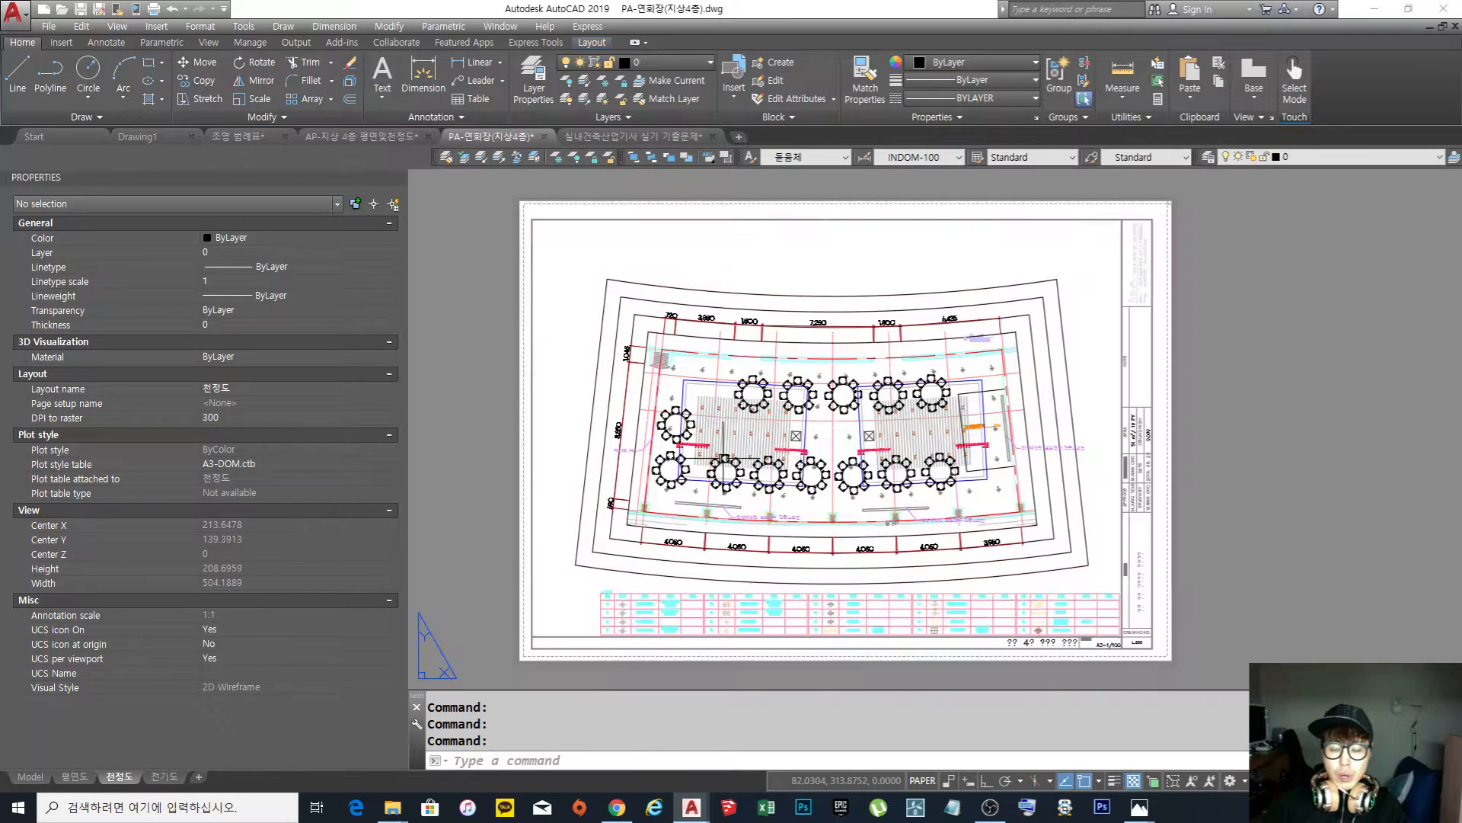
middle_drag(791, 499, 791, 496)
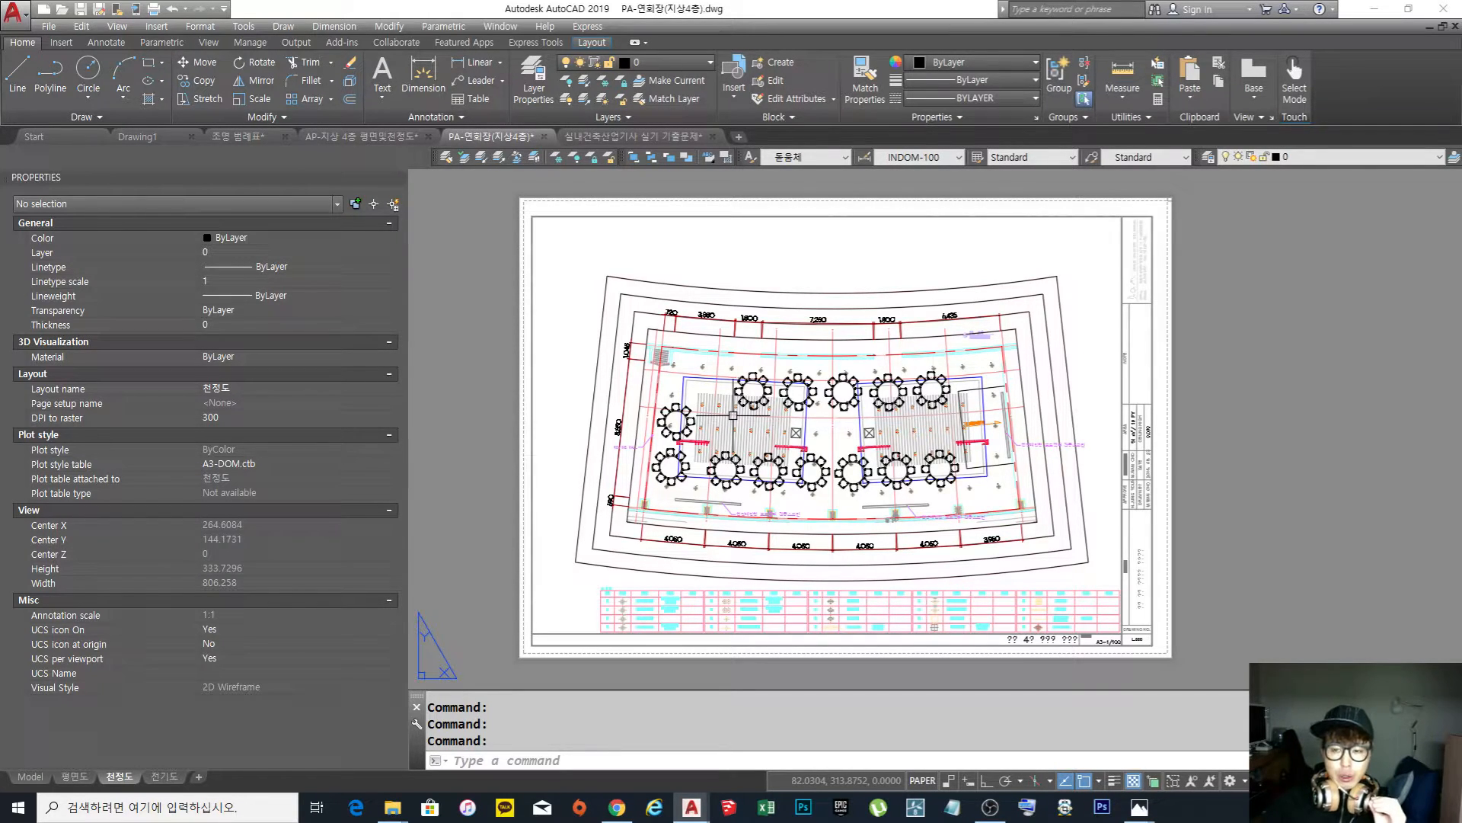
Switch to the 실내건축산업기사 실기 기출문제 drawing and undo the latest operations back through the last Erase
click(643, 137)
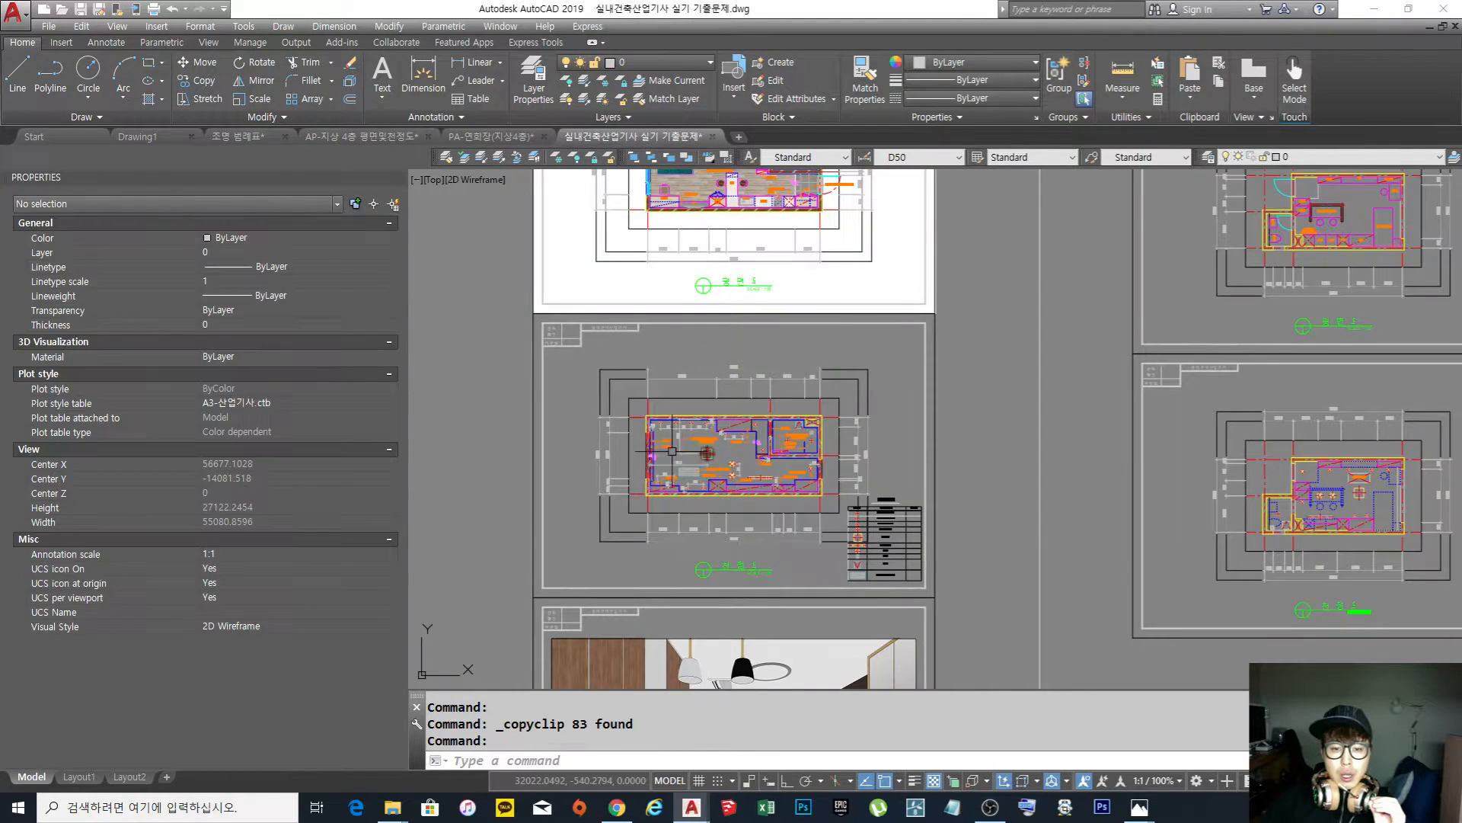
scroll(647, 469, up, 2)
middle_drag(687, 448, 691, 445)
key(ctrl+z)
key(ctrl+z)
key(ctrl+z)
key(ctrl+z)
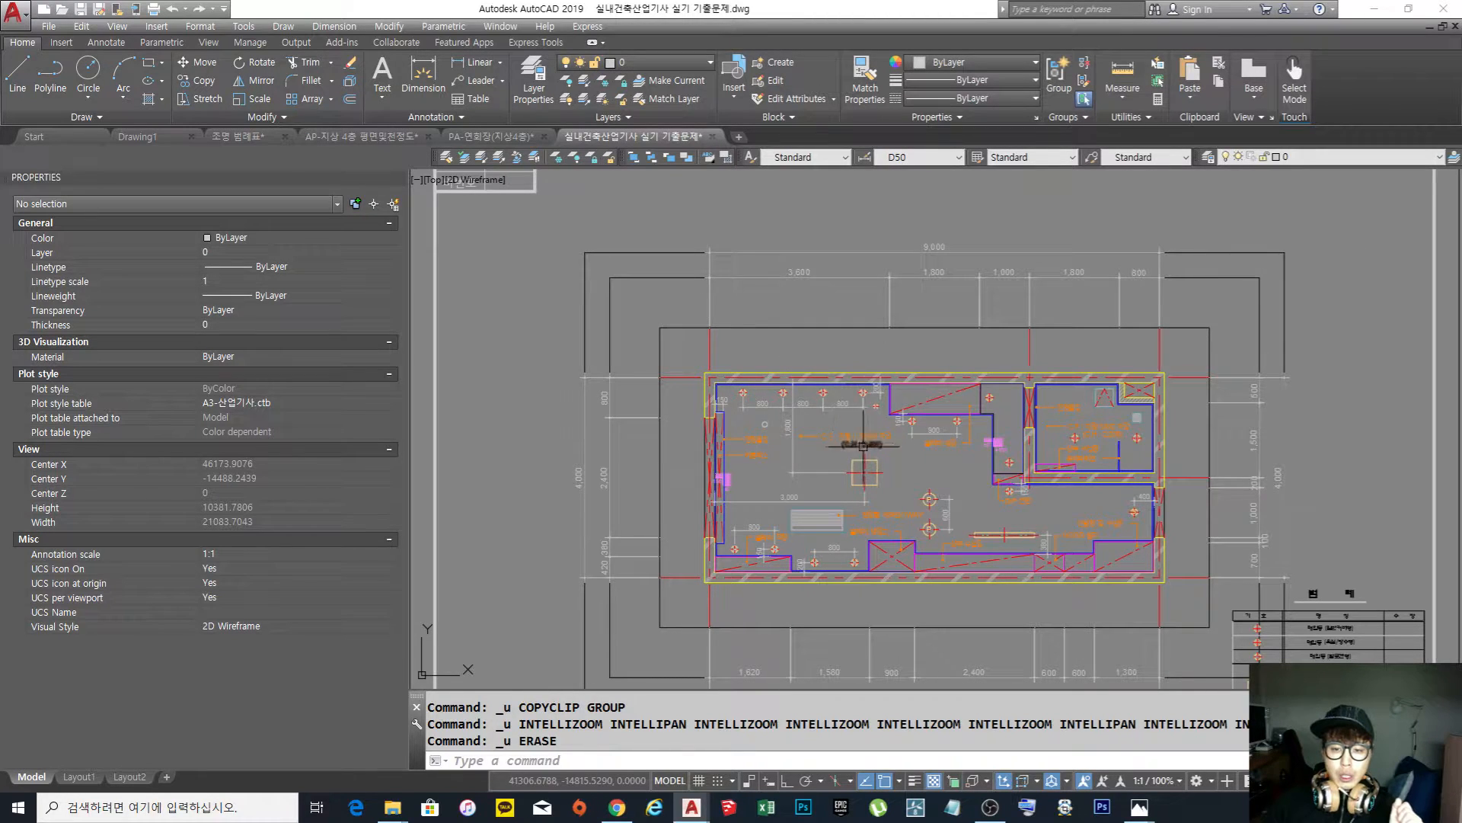
Inspect the small H light block beside the upper wall recess against its larger neighbour, and return to the 조명 범례표 drawing
click(878, 406)
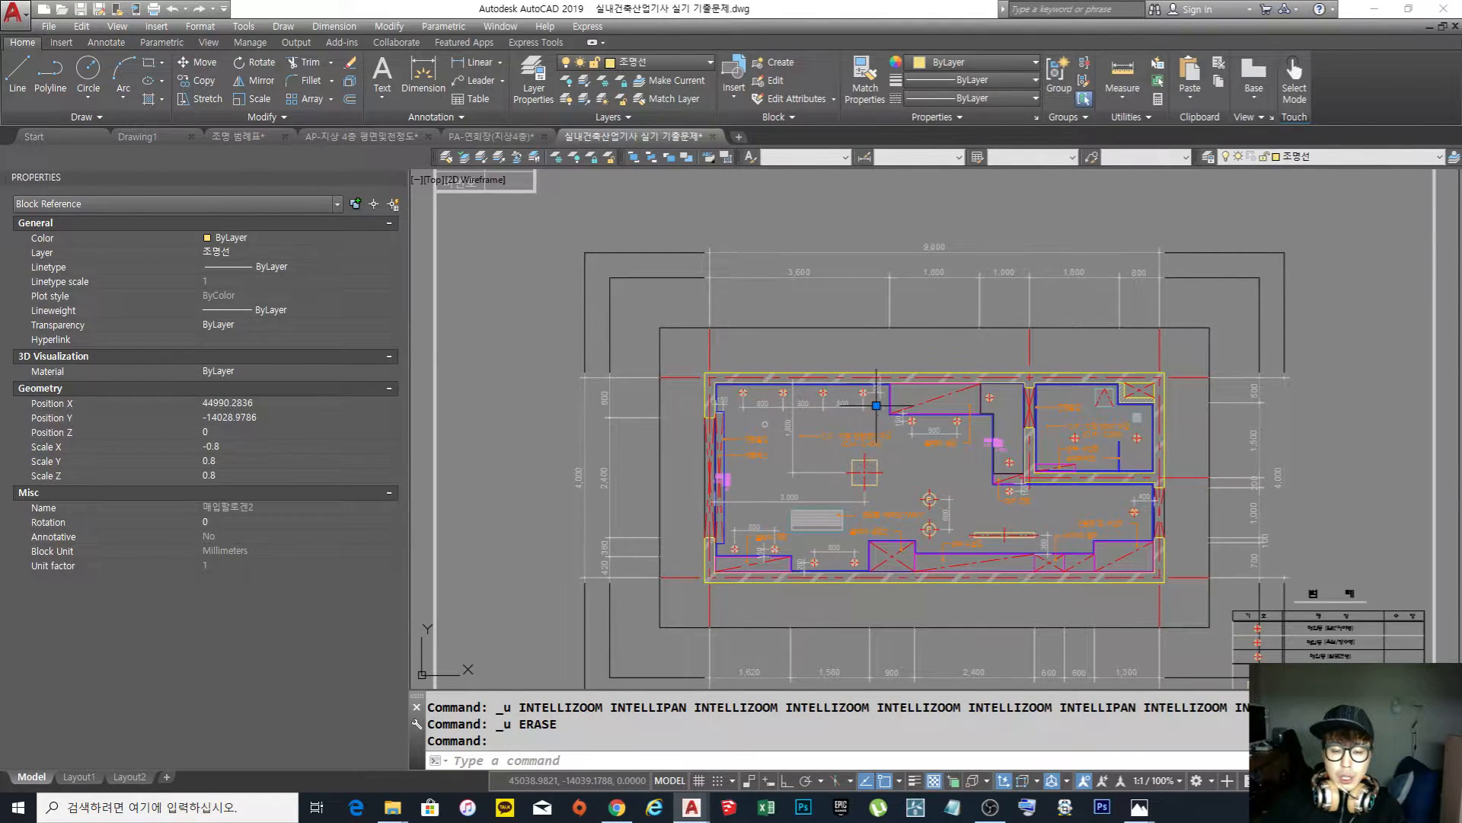
key(Escape)
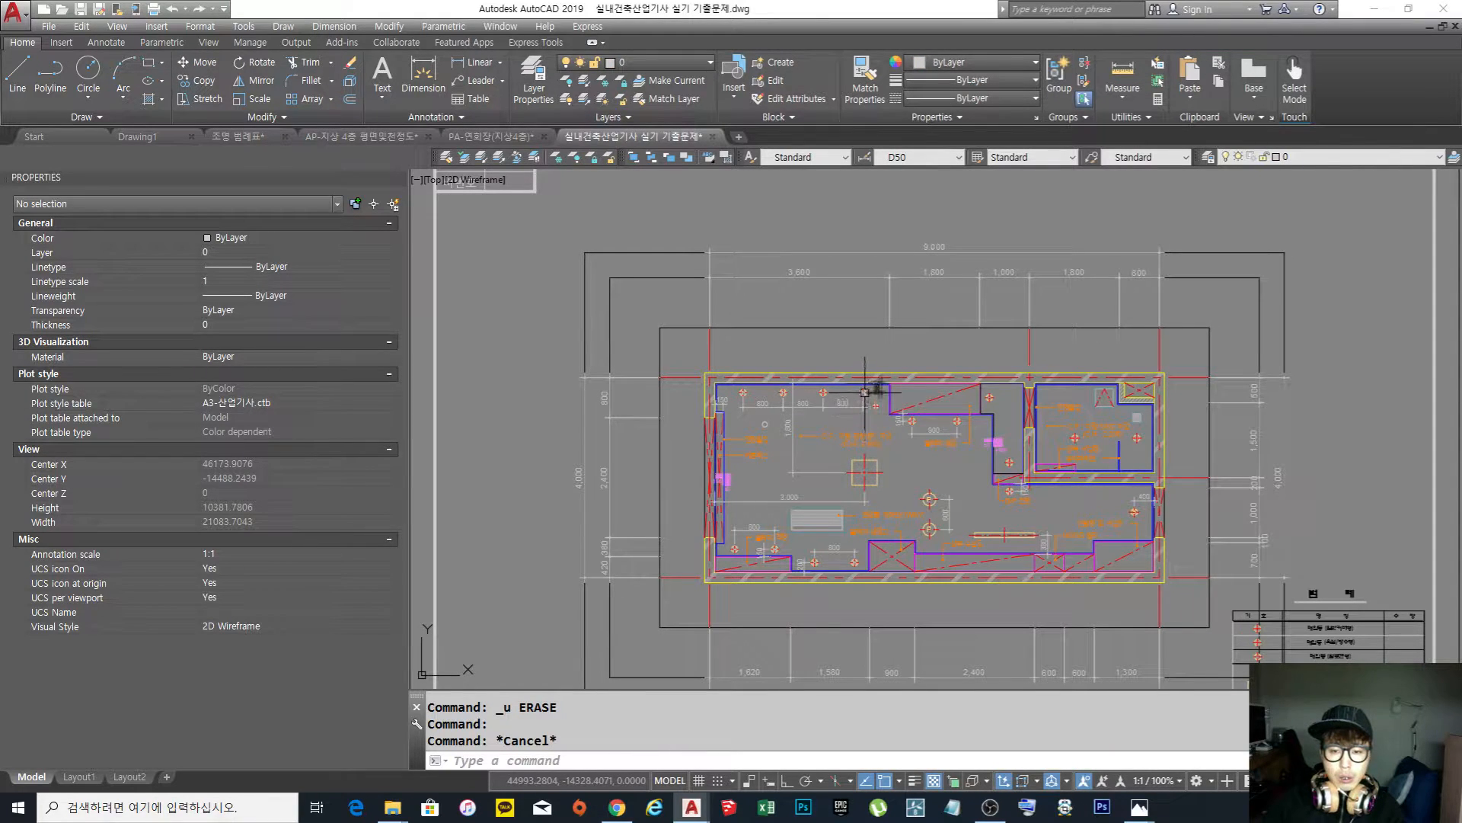
click(863, 396)
key(Escape)
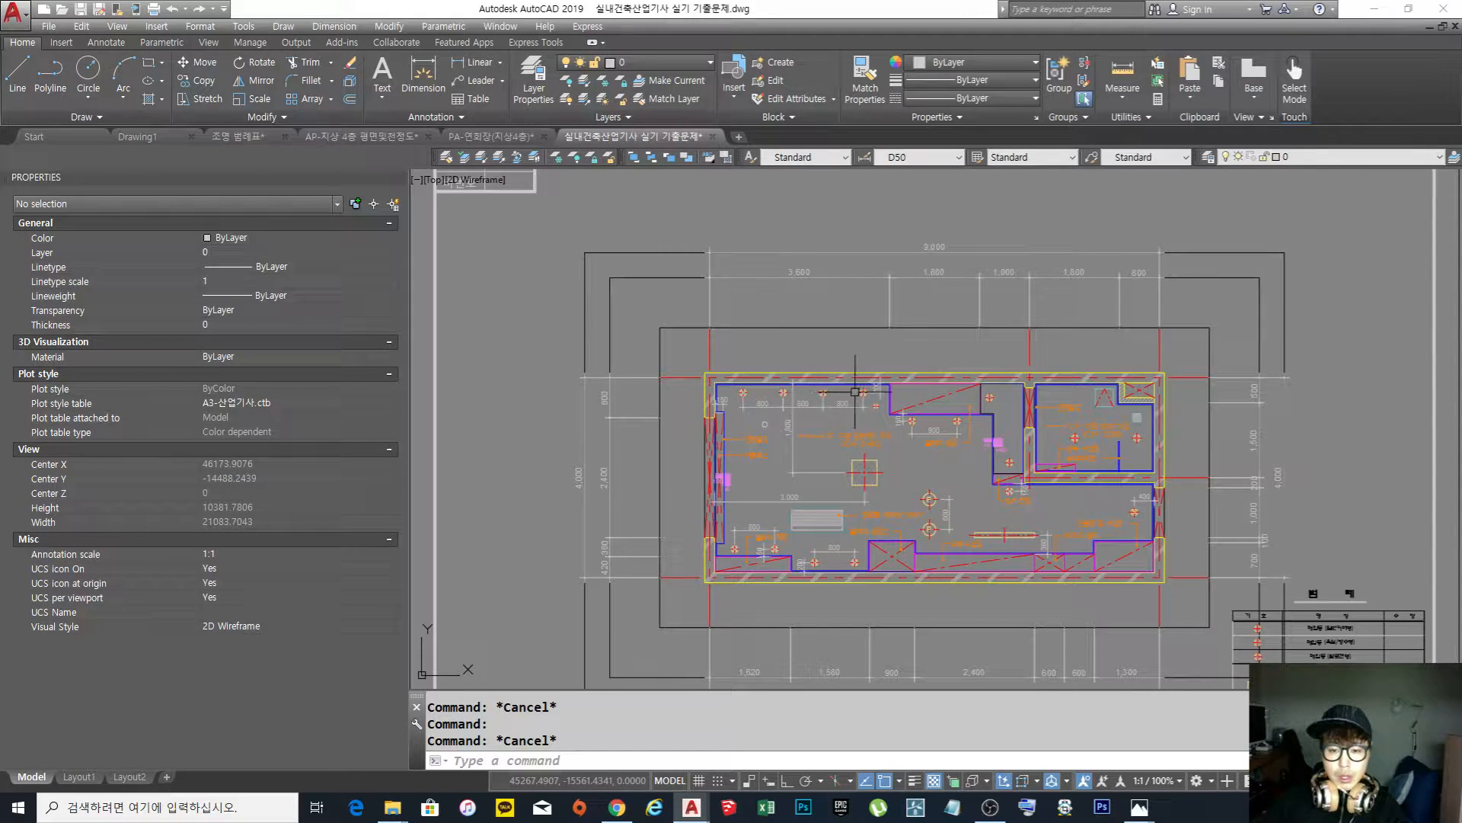
scroll(880, 405, up, 10)
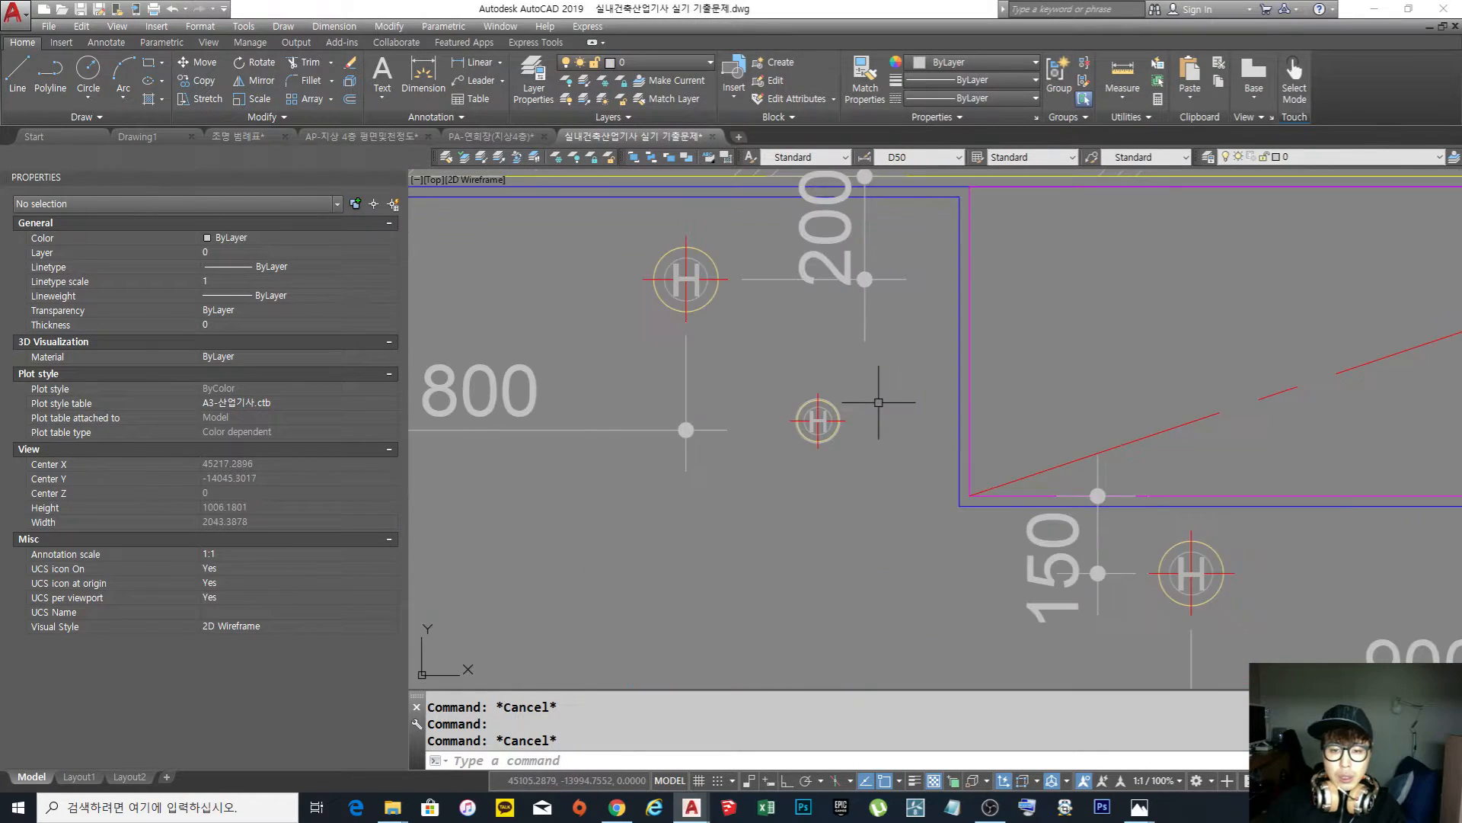
key(ctrl+z)
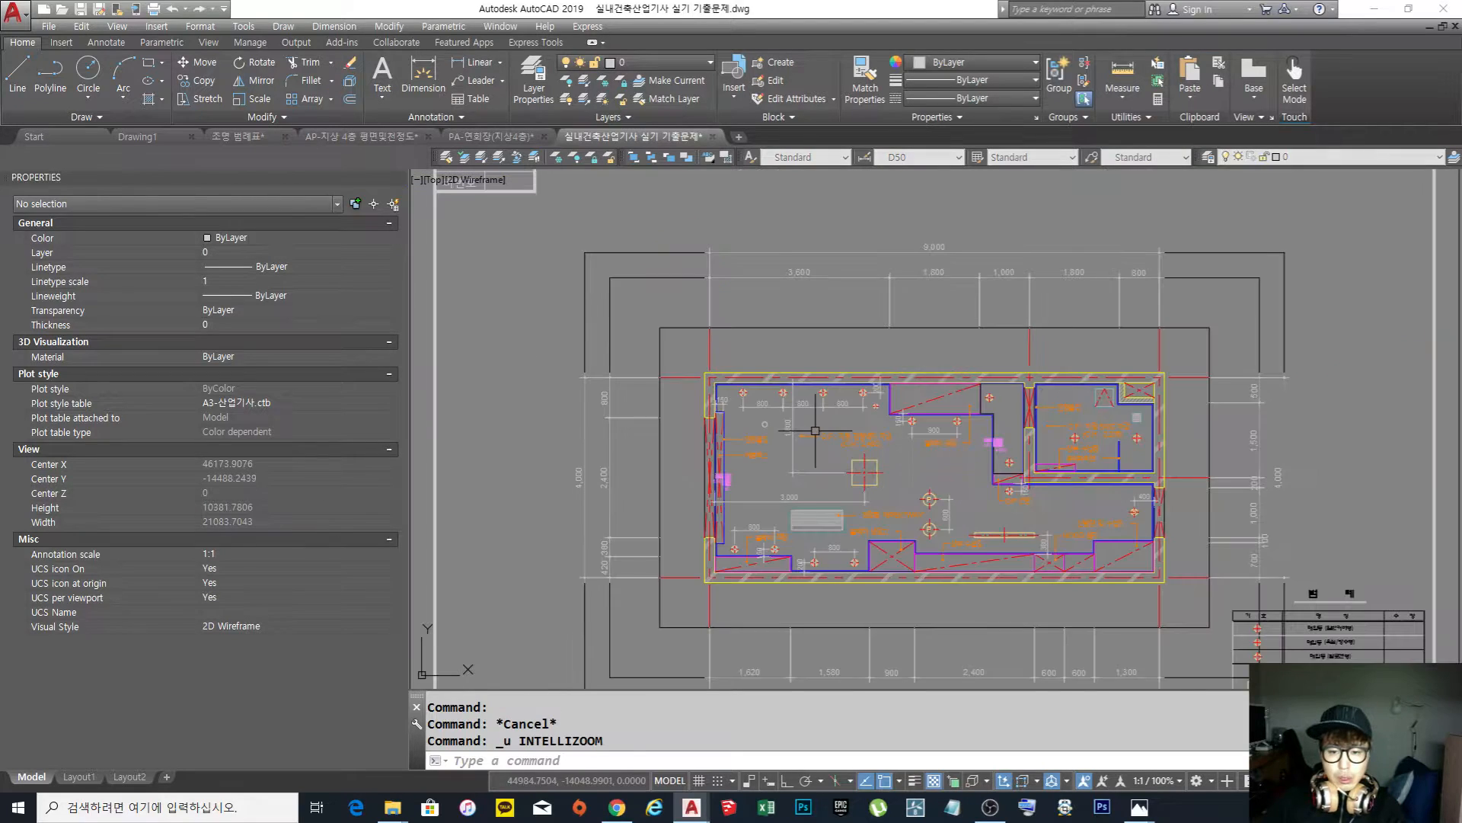
click(880, 433)
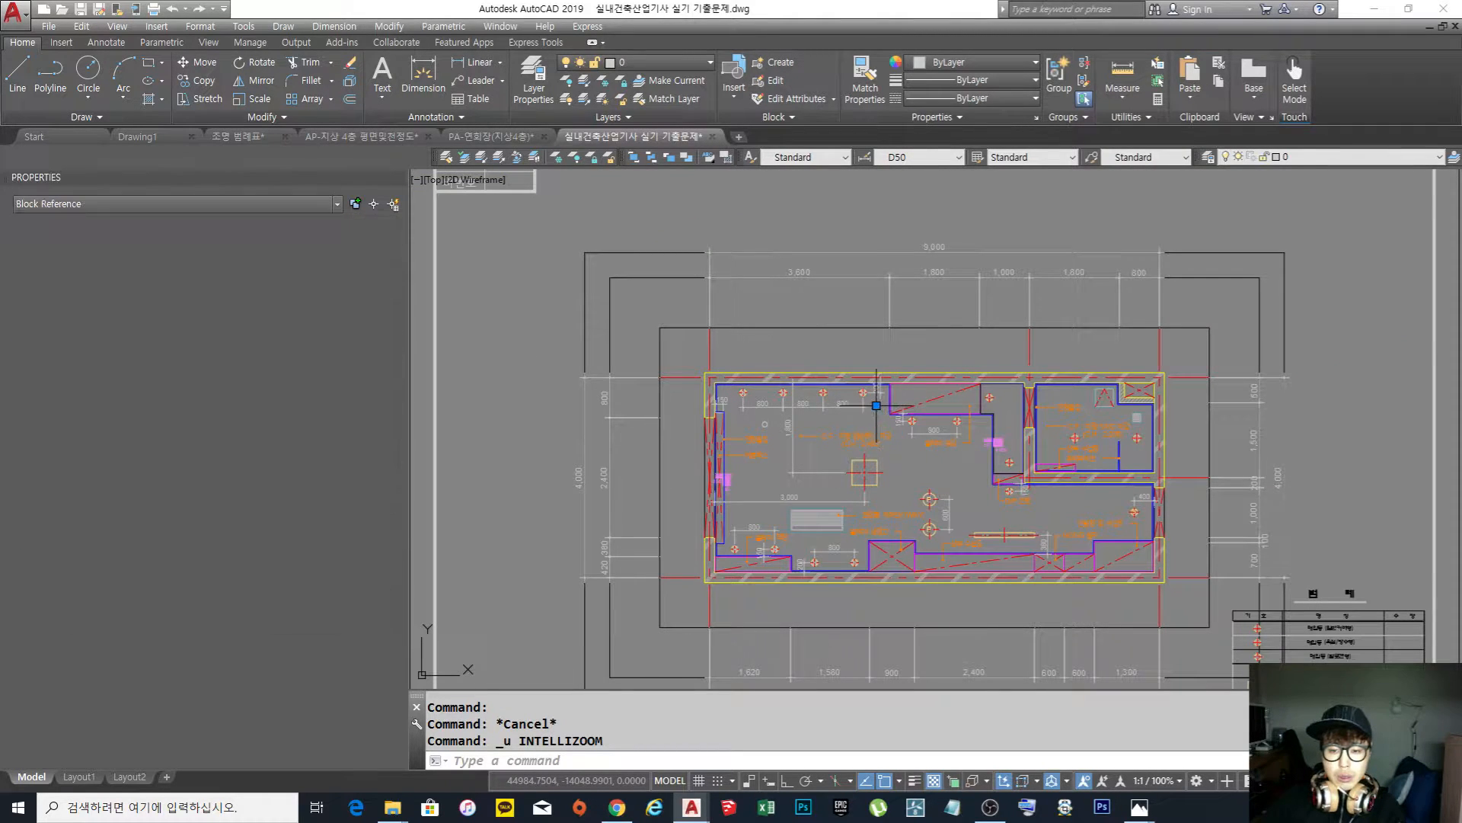
key(Escape)
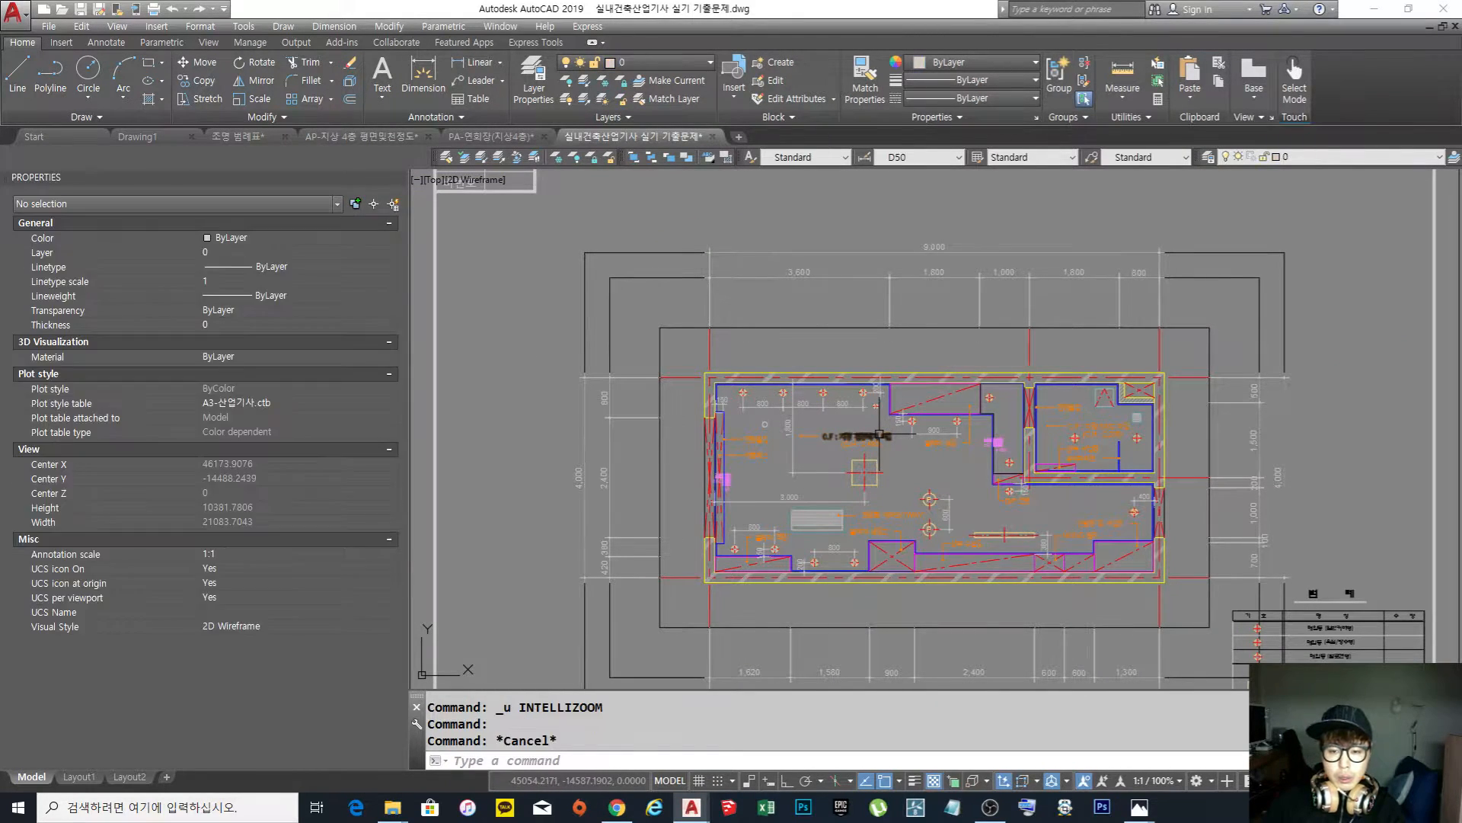
scroll(873, 405, up, 10)
scroll(872, 405, up, 4)
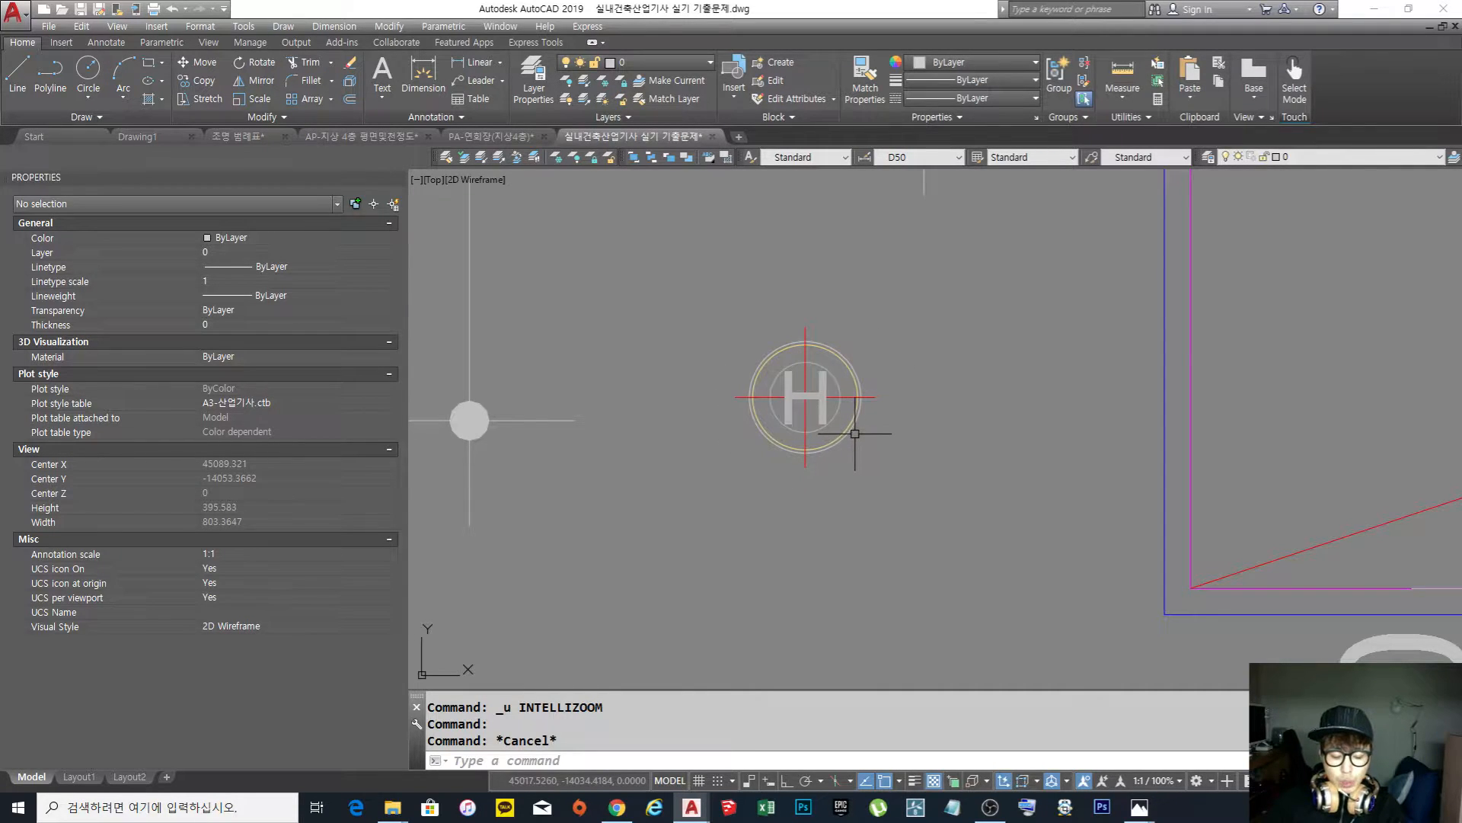
key(ctrl+z)
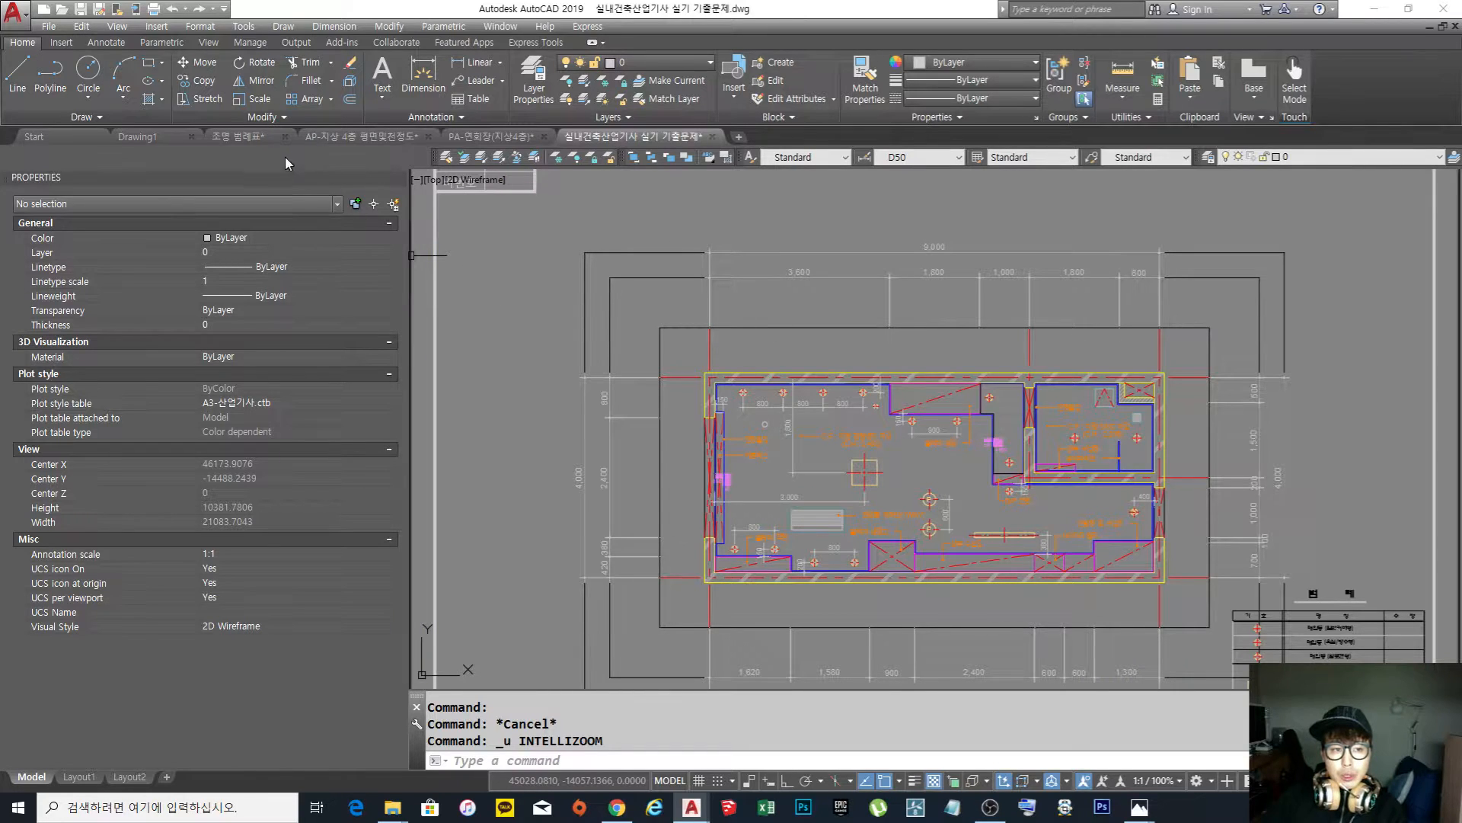
click(250, 139)
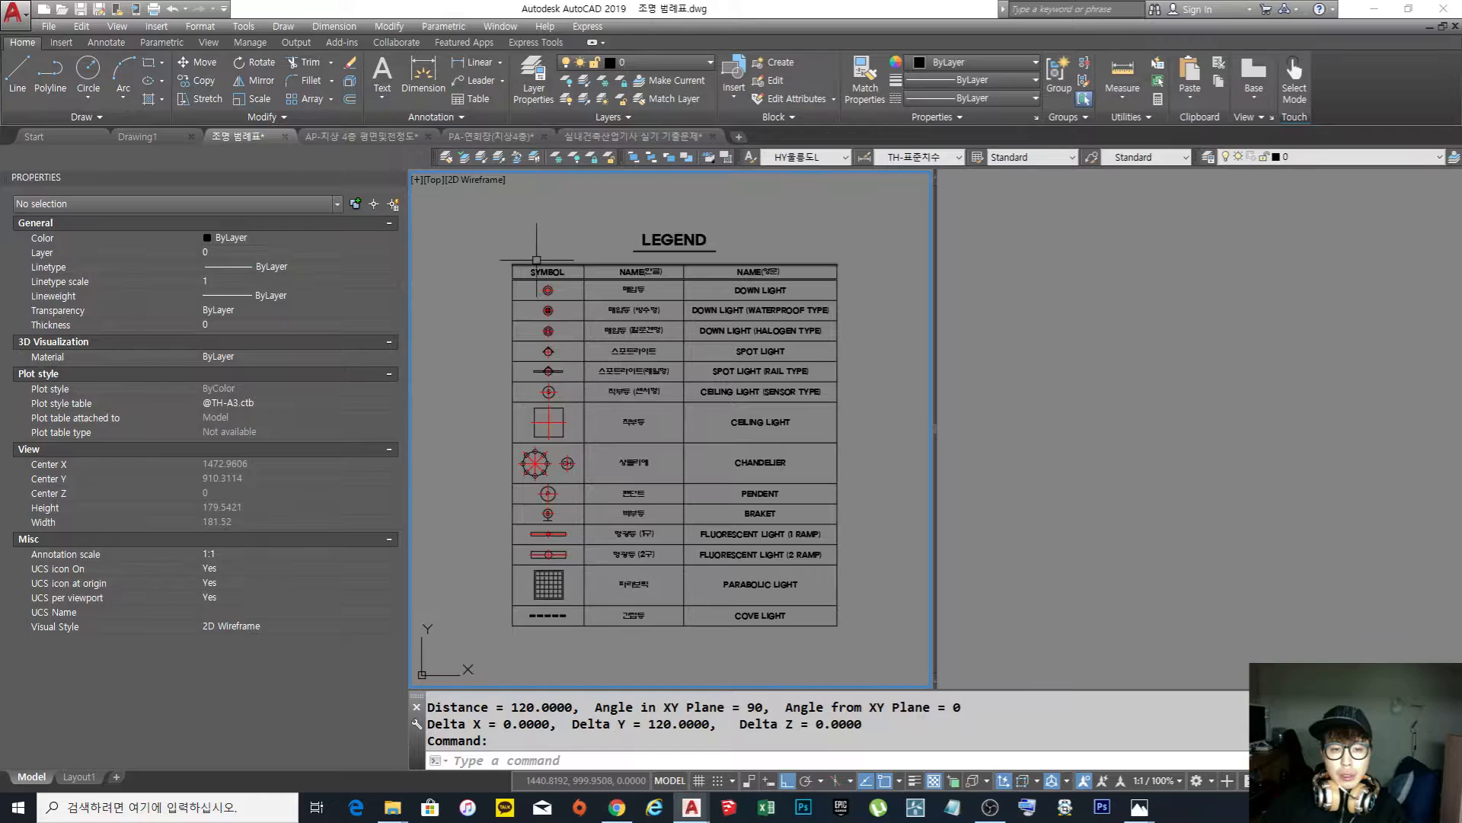
Switch to the 실내건축산업기사 실기 기출문제 drawing and examine its ceiling plan together with the 범례 table
middle_drag(560, 290, 568, 289)
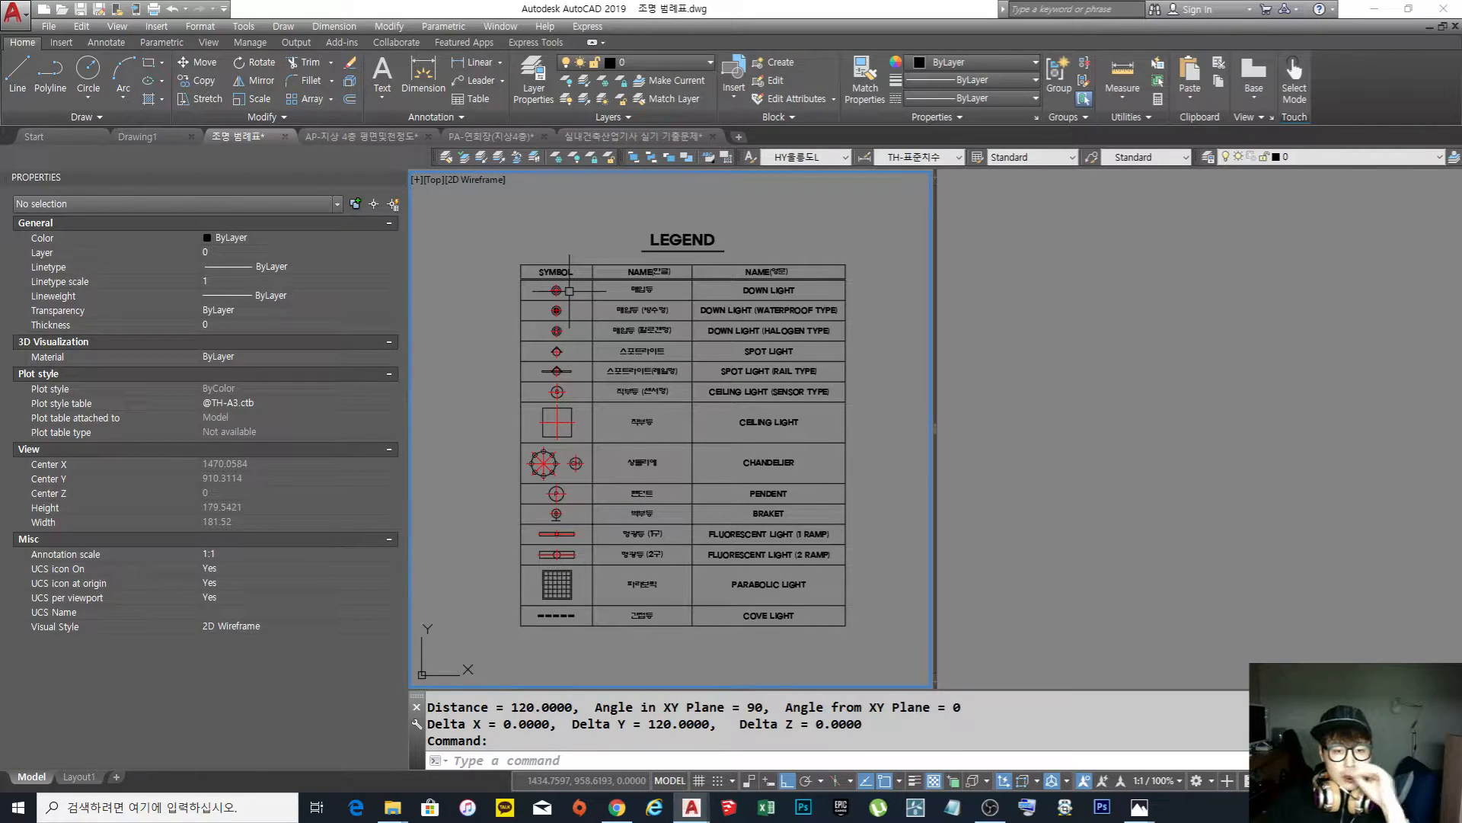
middle_drag(634, 366, 649, 358)
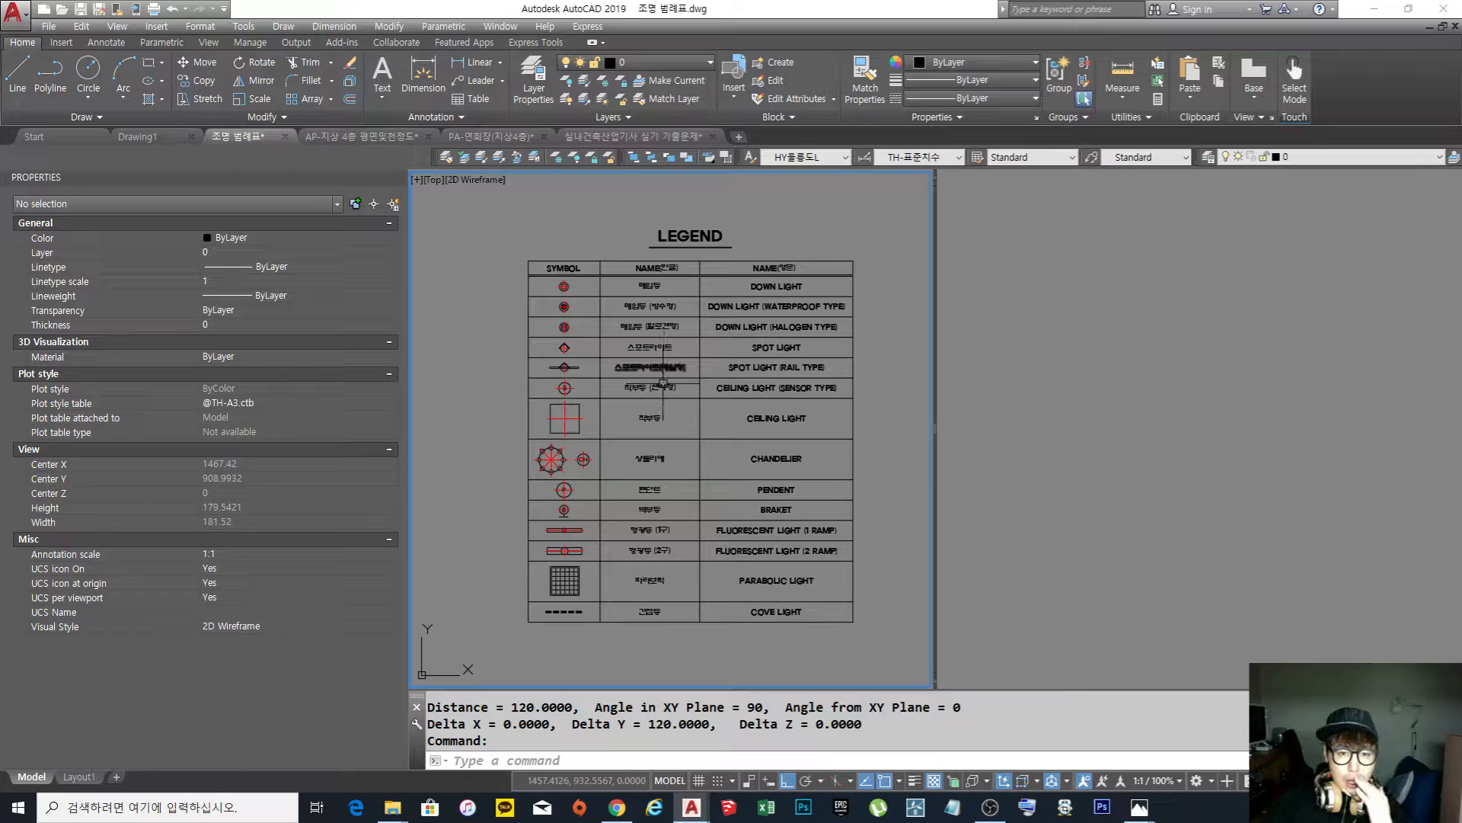
click(614, 137)
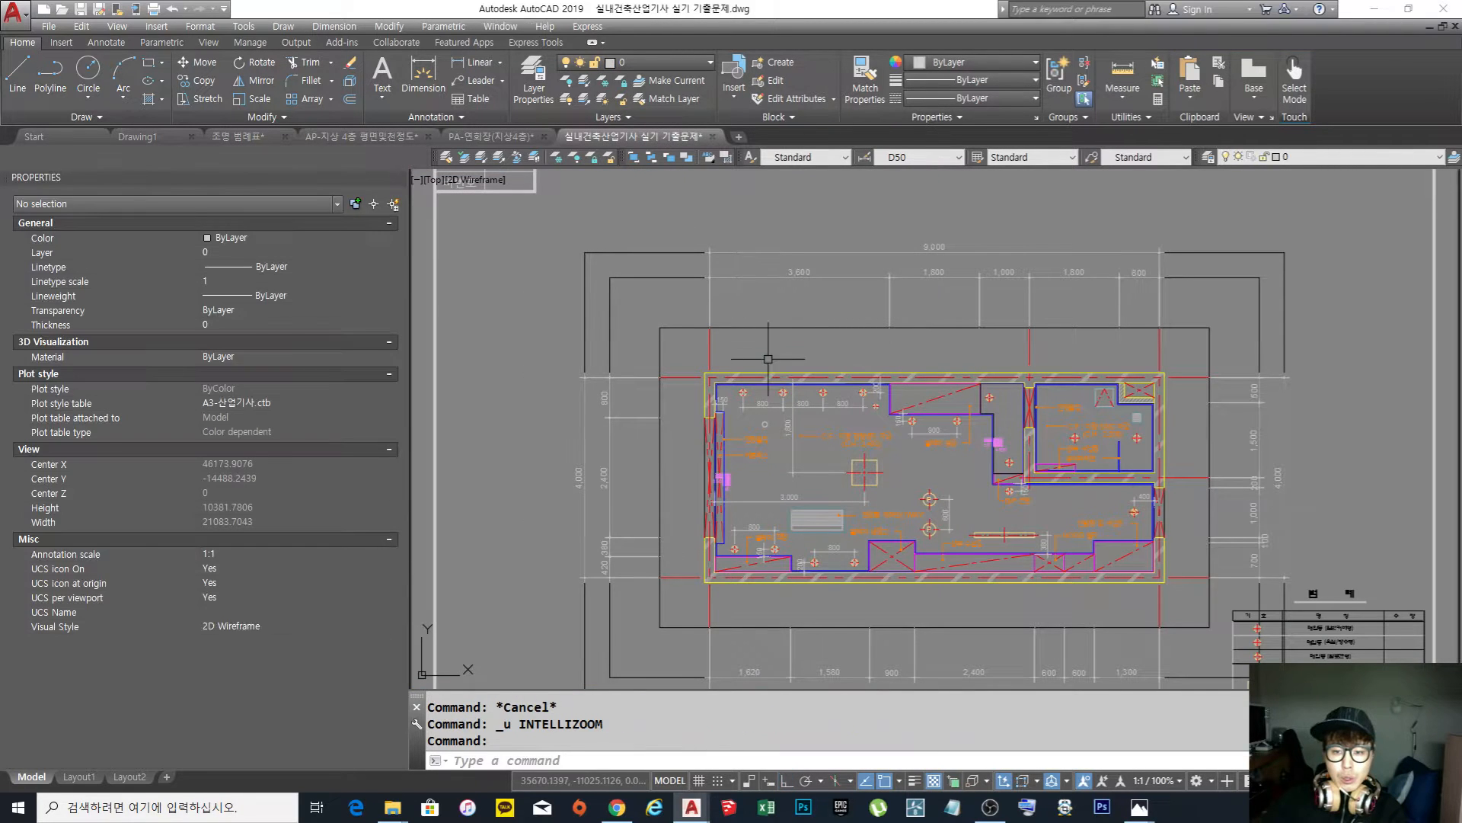
middle_drag(937, 465, 880, 418)
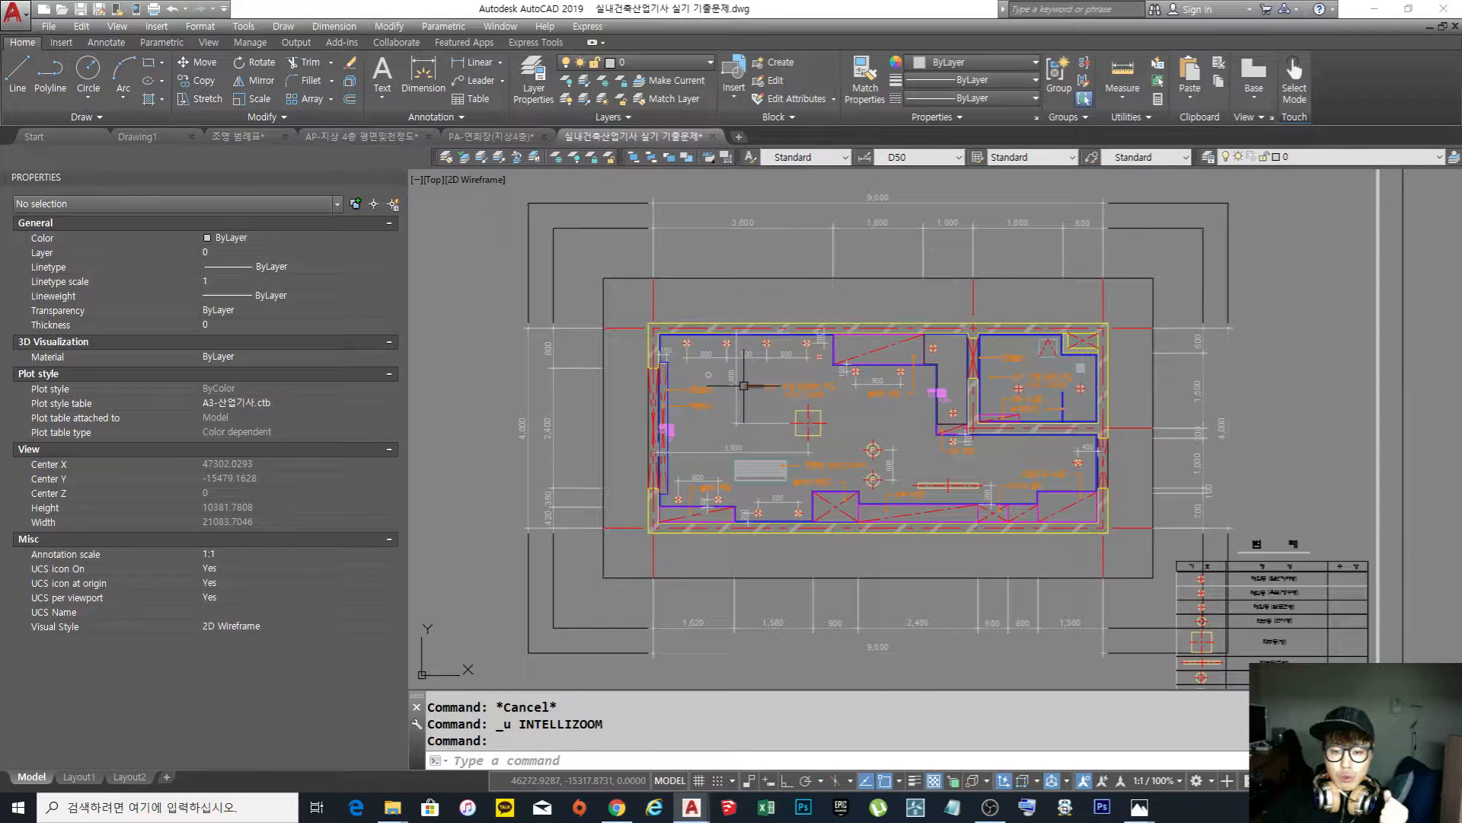
middle_drag(892, 450, 838, 384)
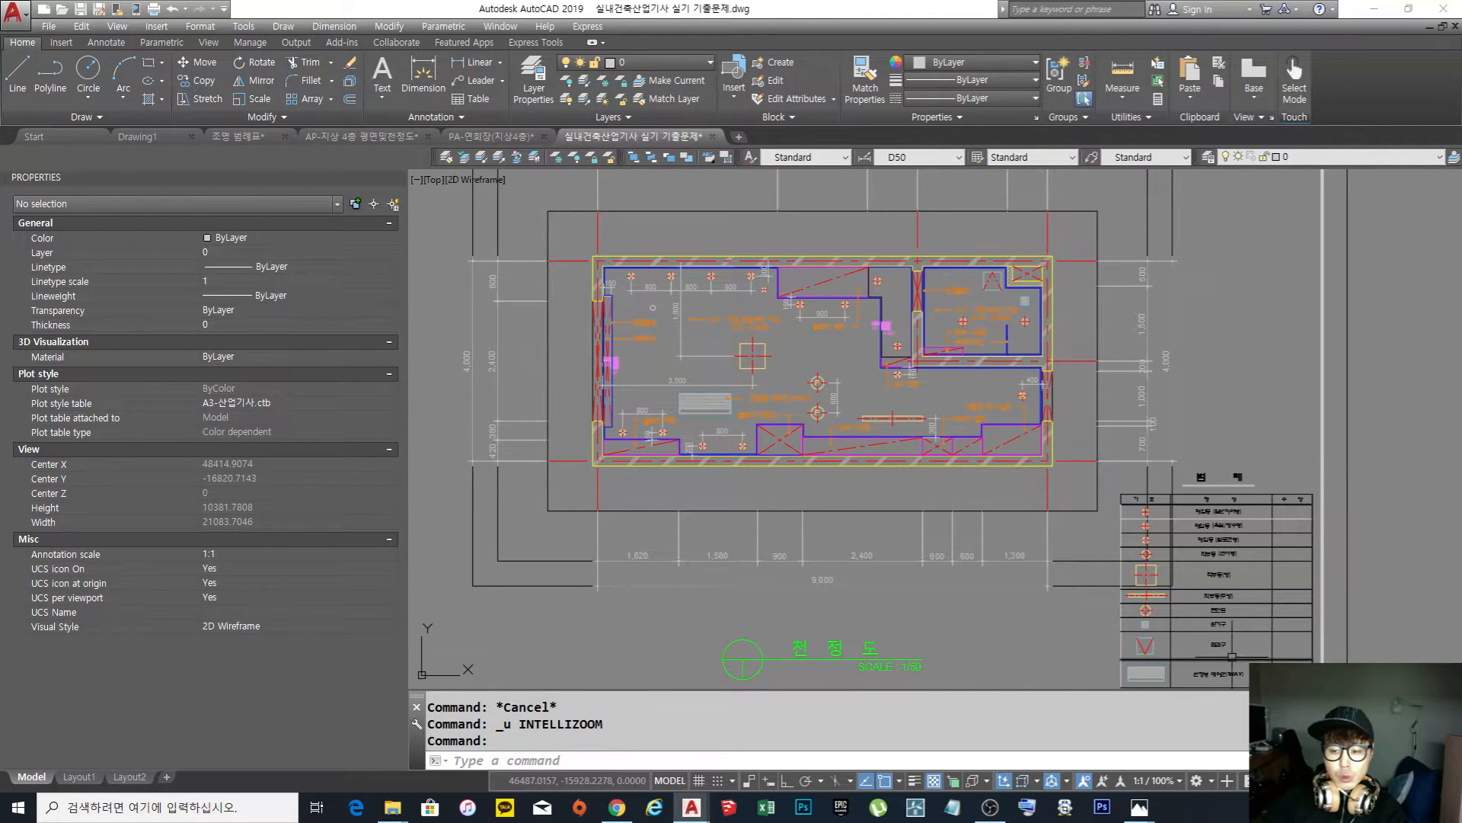
middle_drag(1201, 664, 1193, 653)
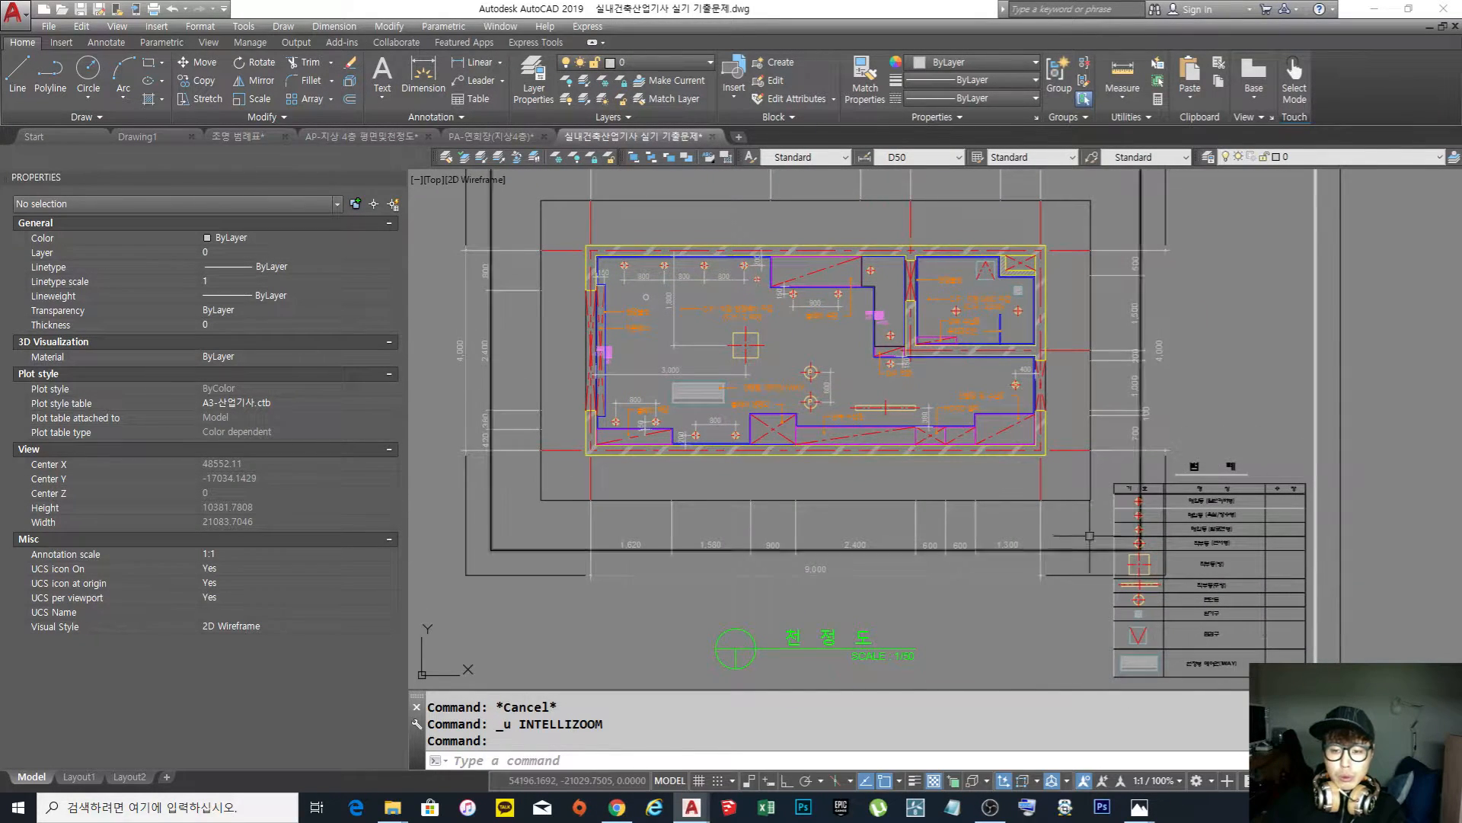
mouse_move(994, 522)
middle_down()
mouse_move(1024, 573)
mouse_move(1015, 556)
middle_up()
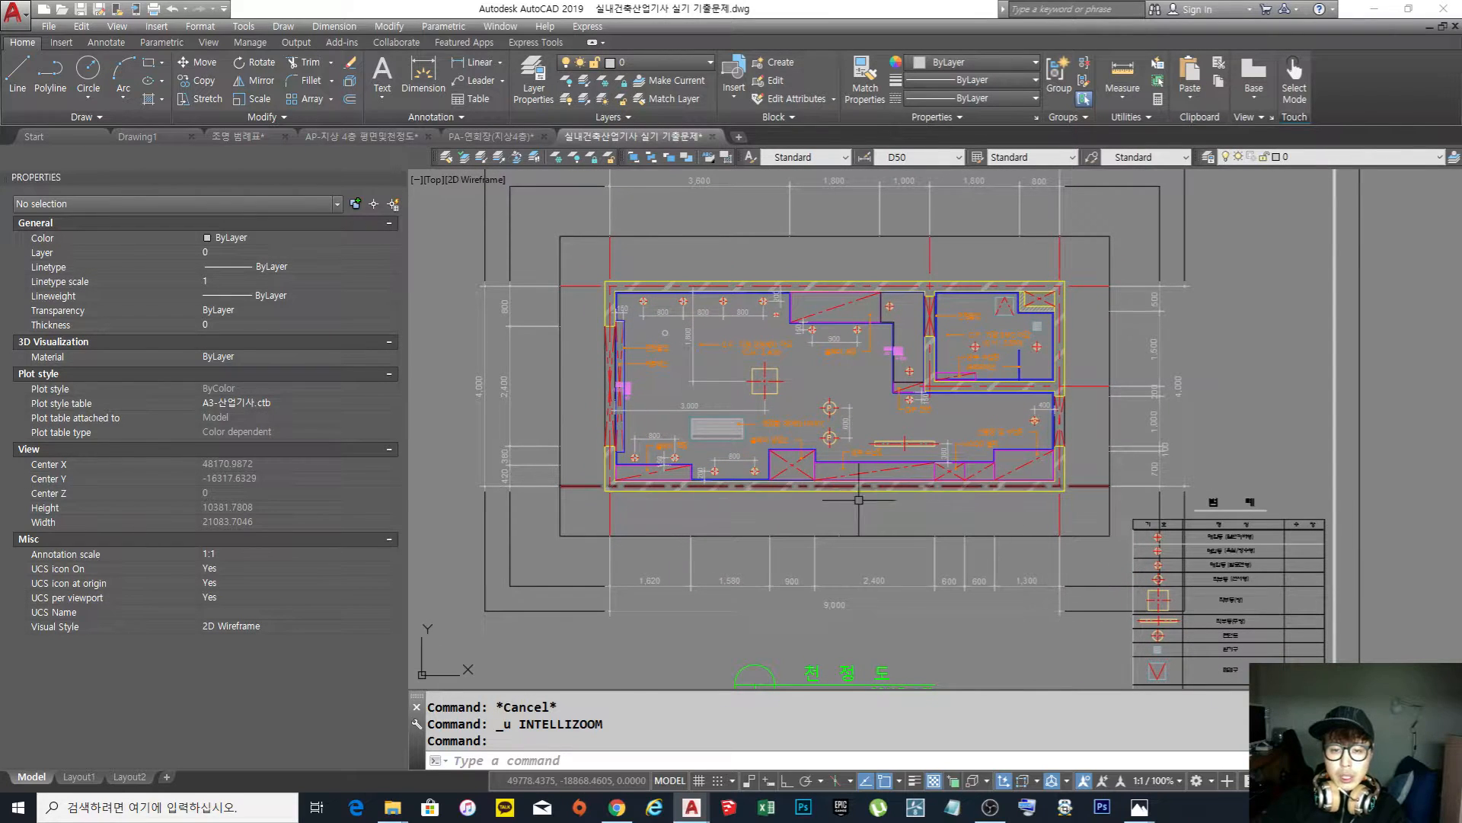
middle_drag(861, 398, 687, 230)
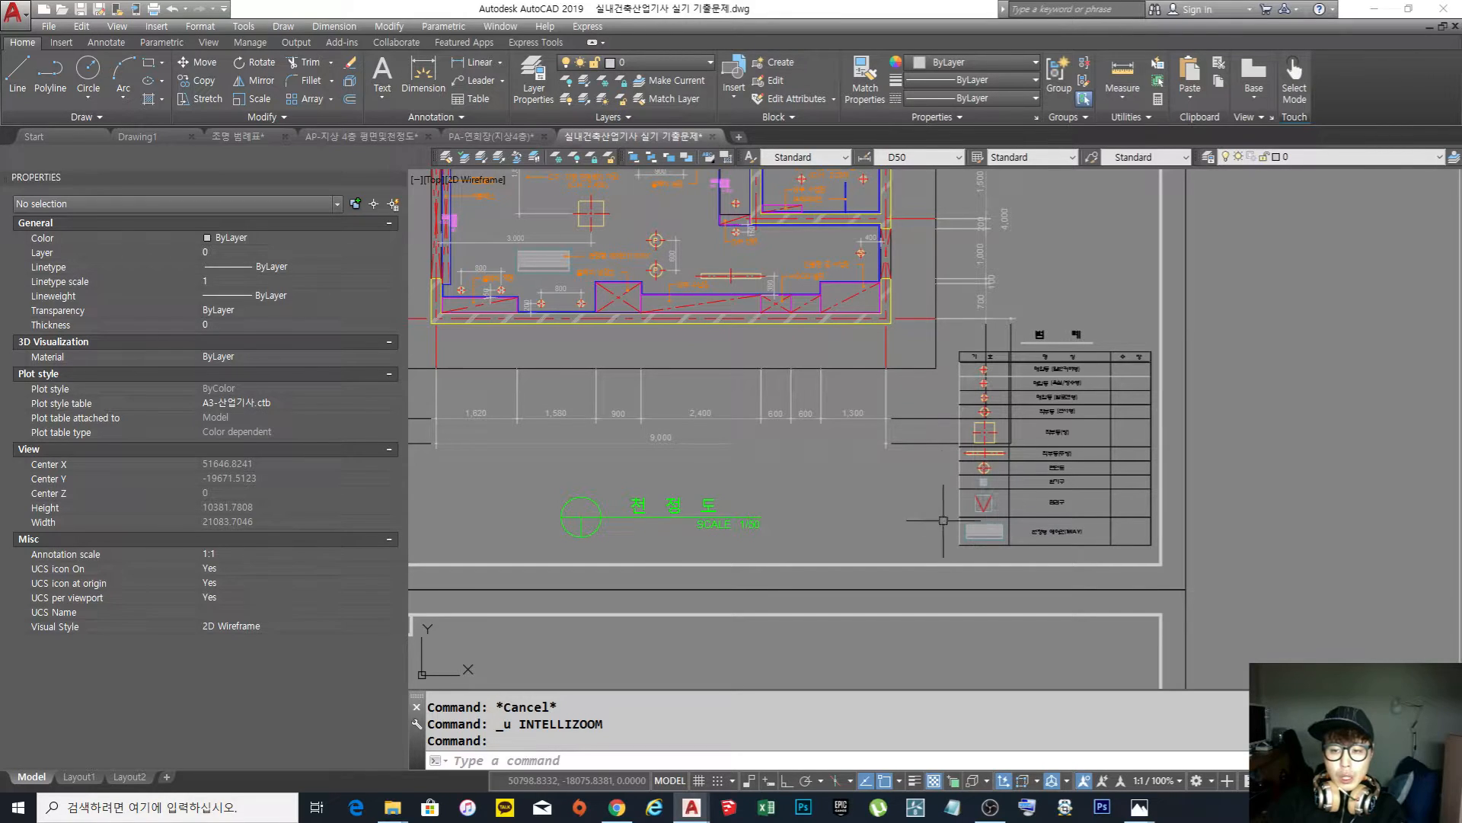
middle_drag(997, 459, 1022, 551)
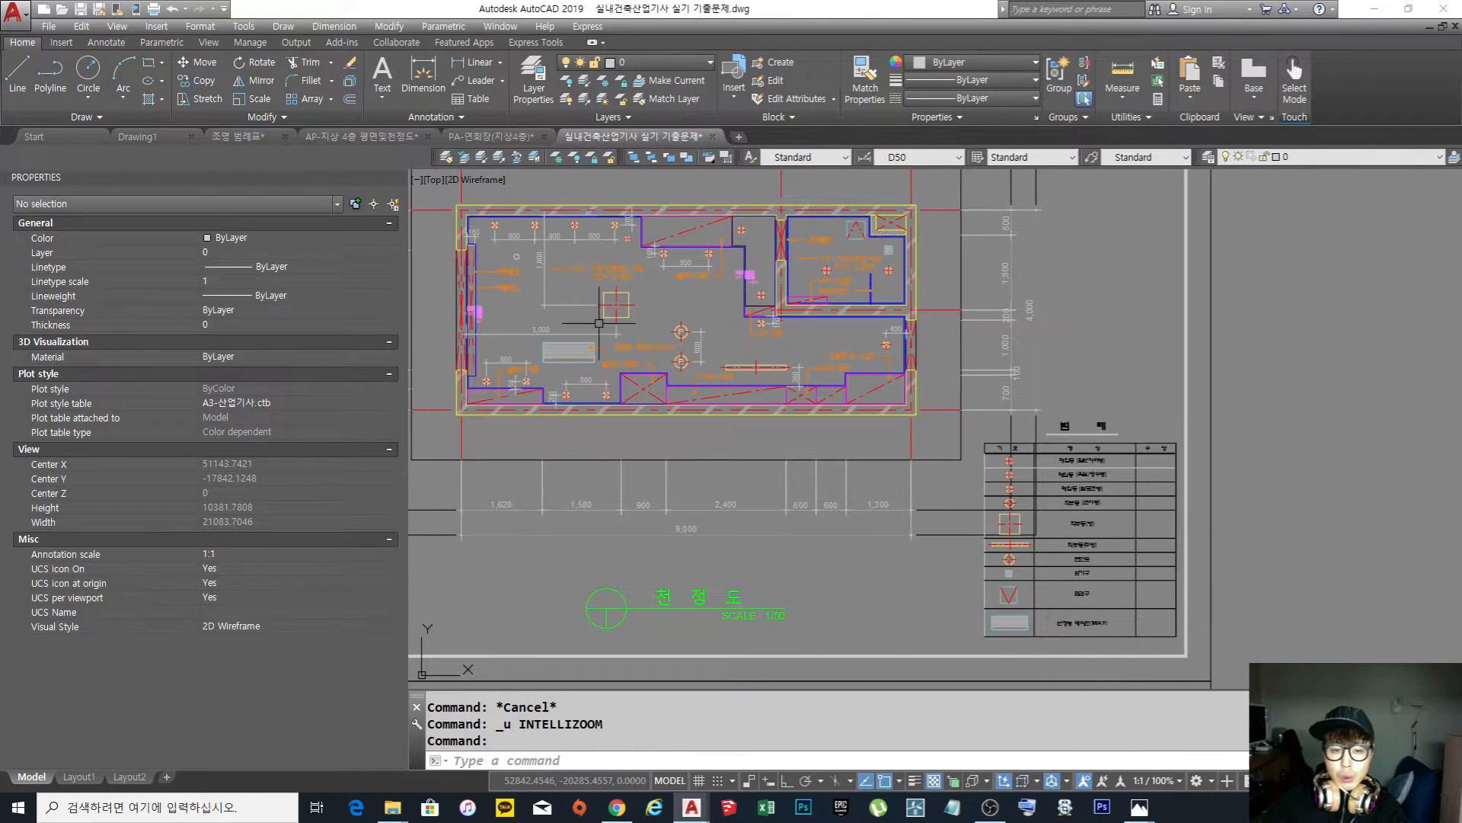
Inspect the 1WAY ceiling air-conditioner block and the H lights below it up close, then within the whole ceiling plan
click(568, 352)
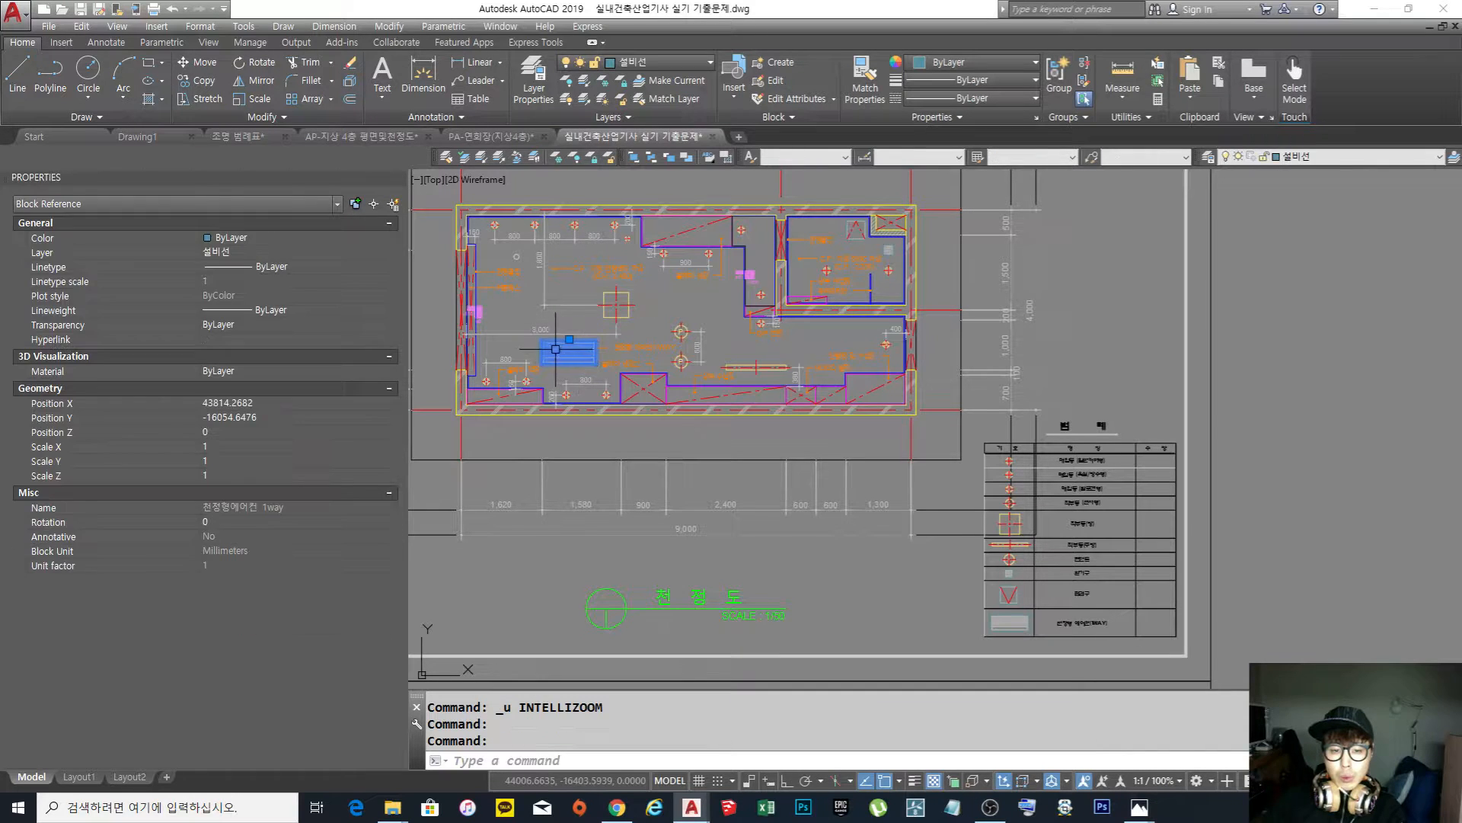
scroll(560, 350, up, 8)
key(Escape)
scroll(982, 479, down, 10)
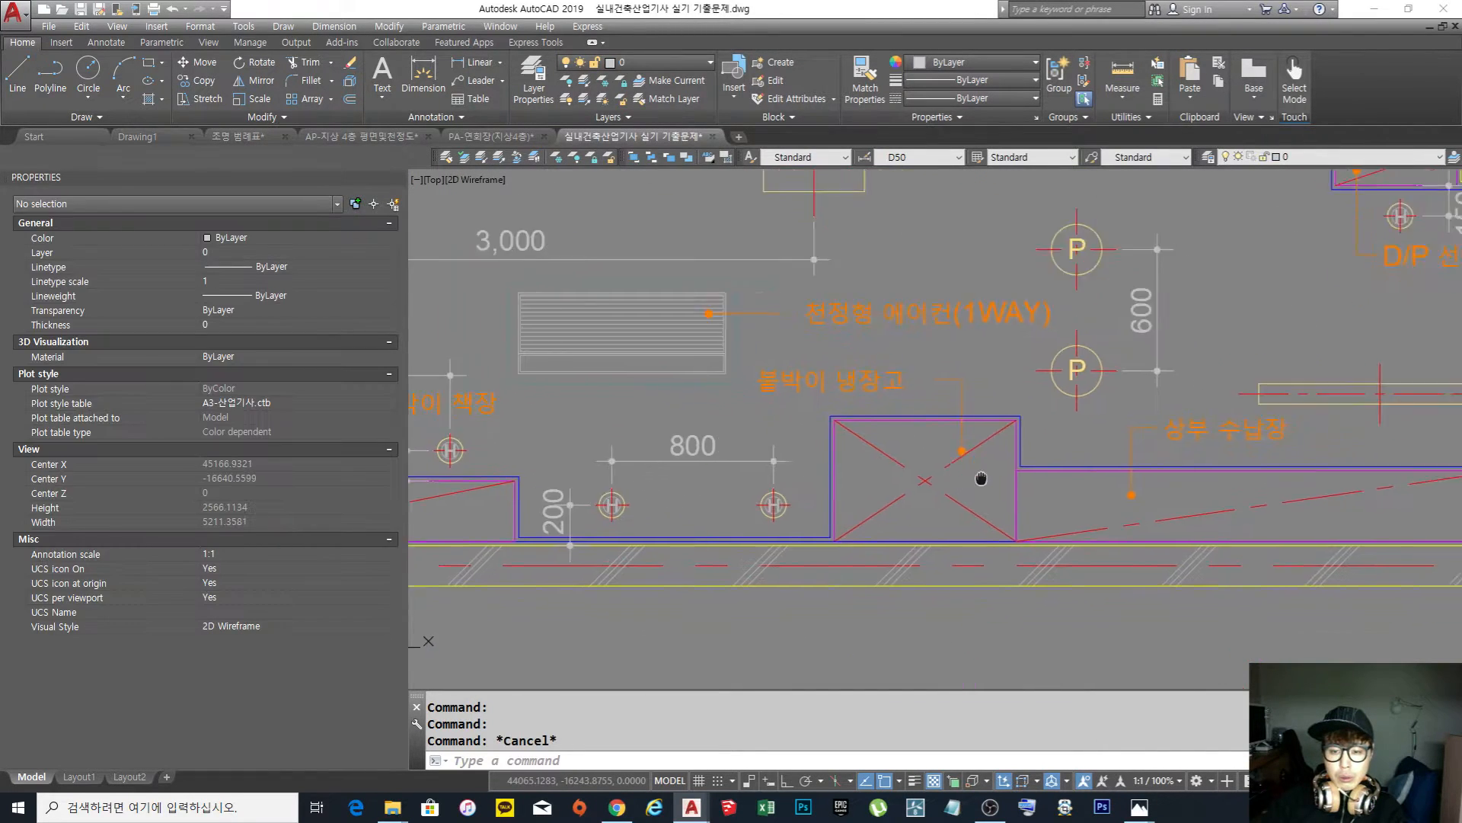
middle_drag(1046, 534, 1046, 547)
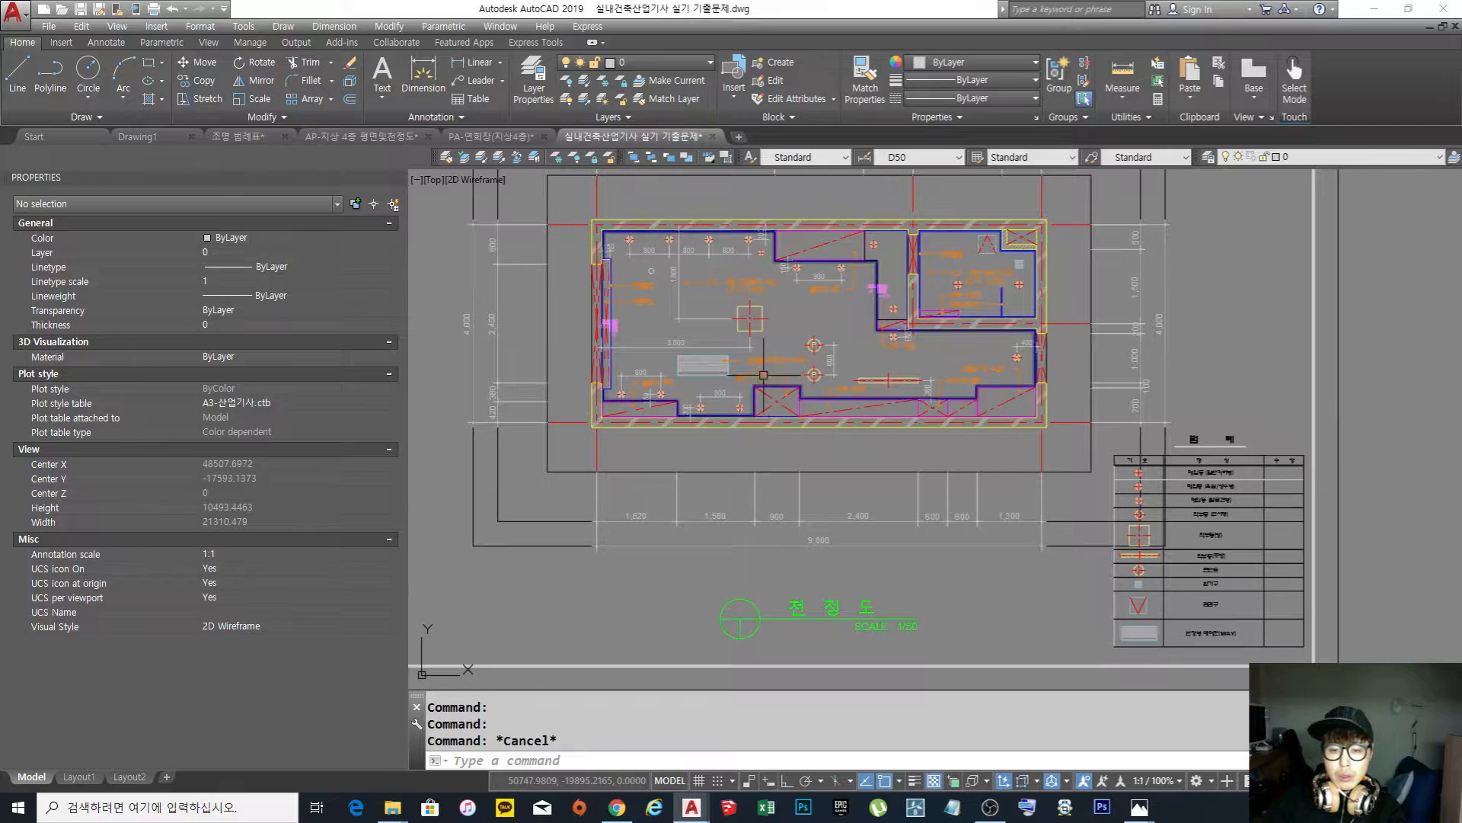
middle_drag(894, 448, 872, 456)
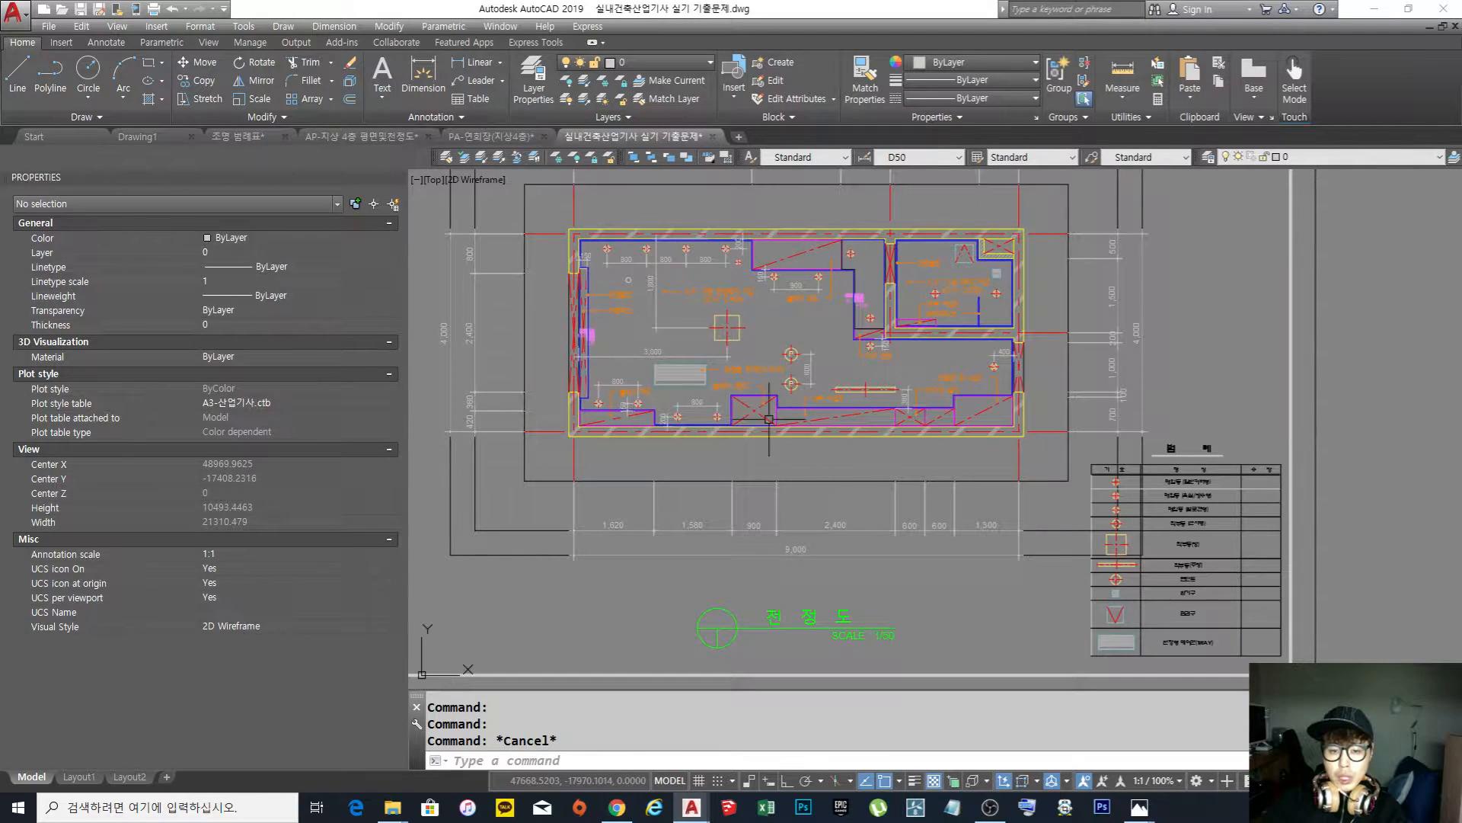
Examine the symbols in the 범례 table up close and compare them with those in the ceiling plan
scroll(1178, 597, up, 4)
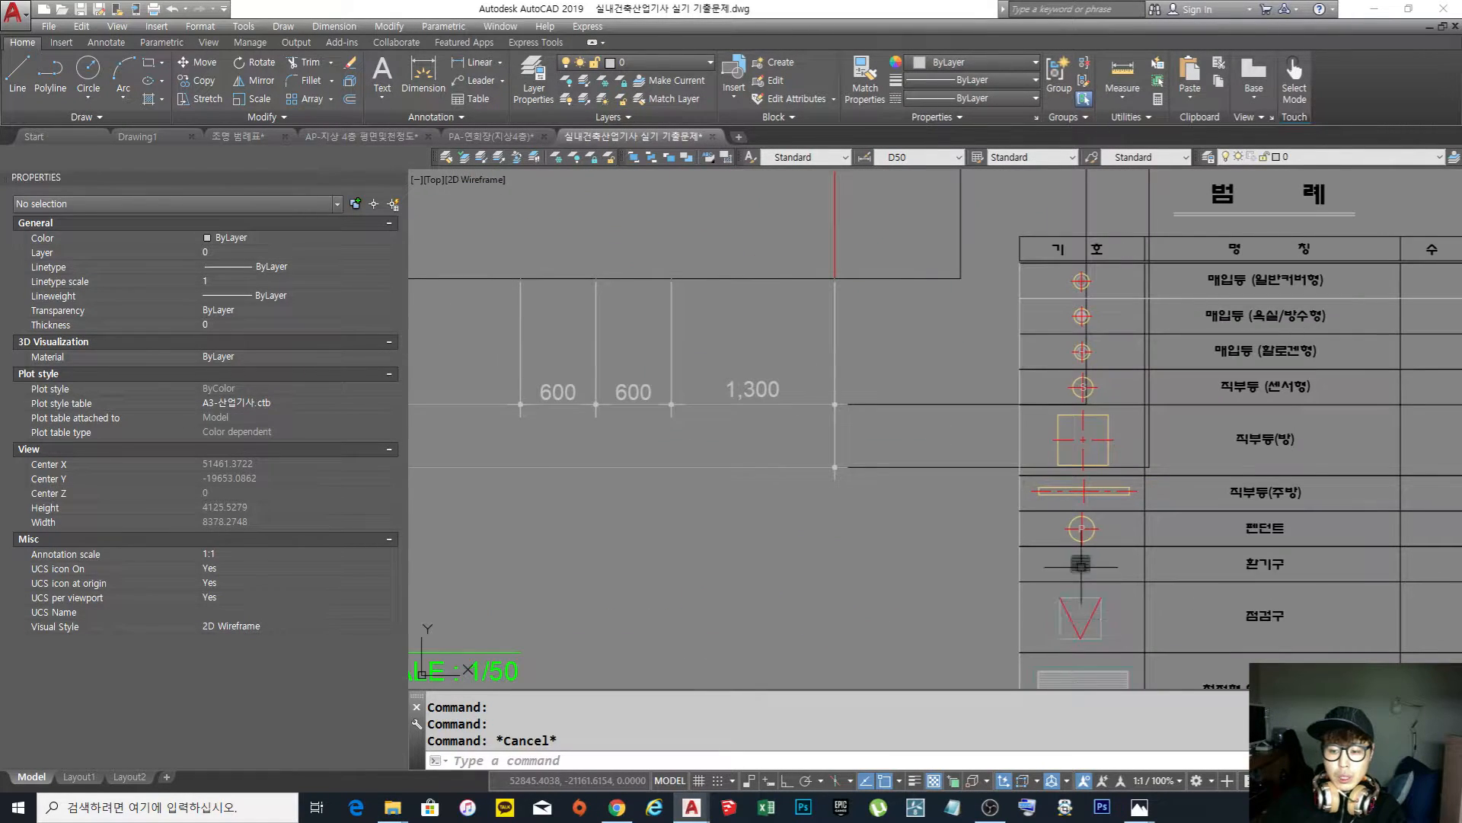
scroll(1095, 541, down, 4)
middle_drag(1095, 541, 1105, 571)
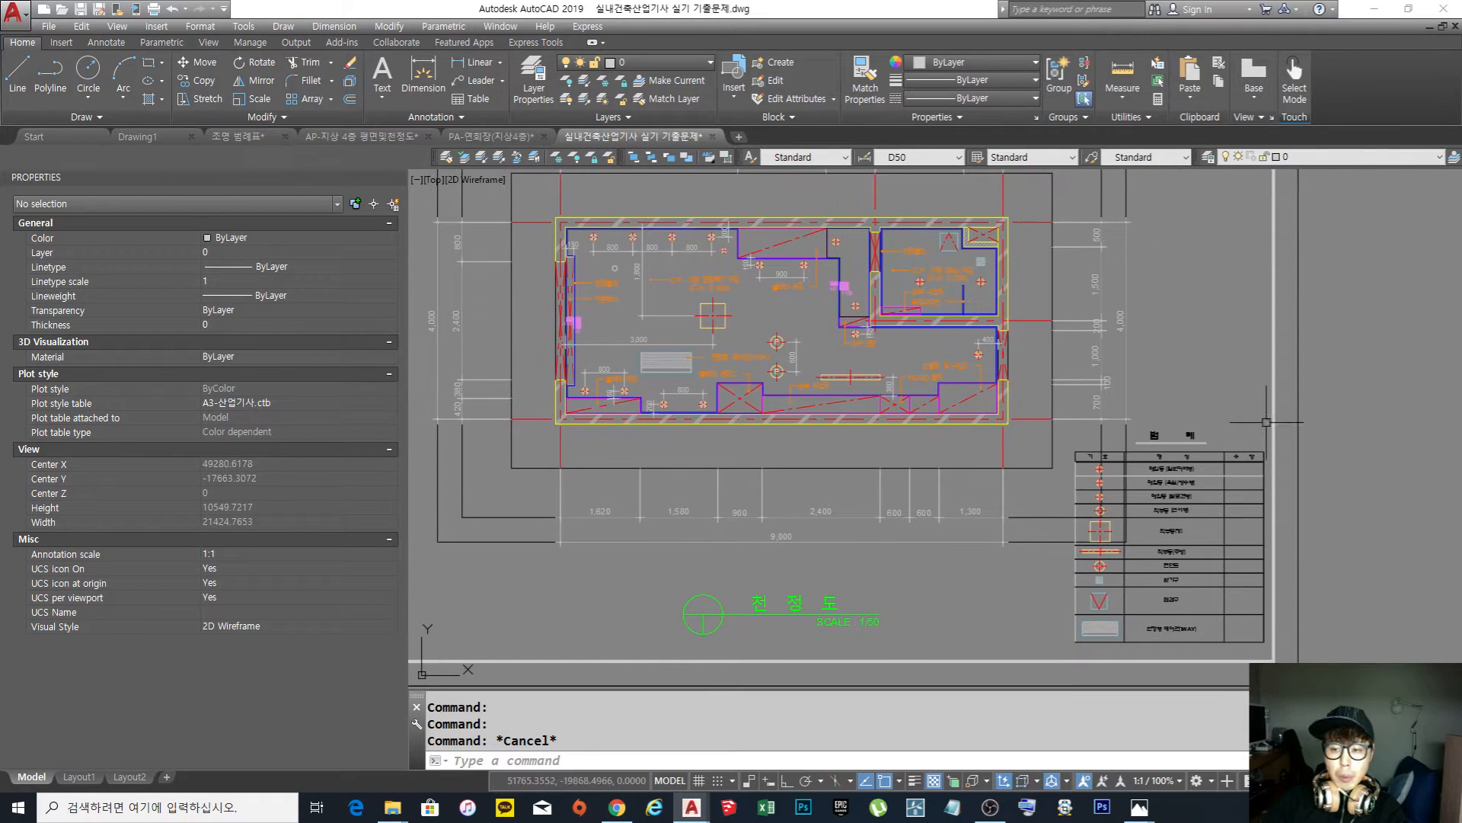
middle_drag(899, 503, 913, 526)
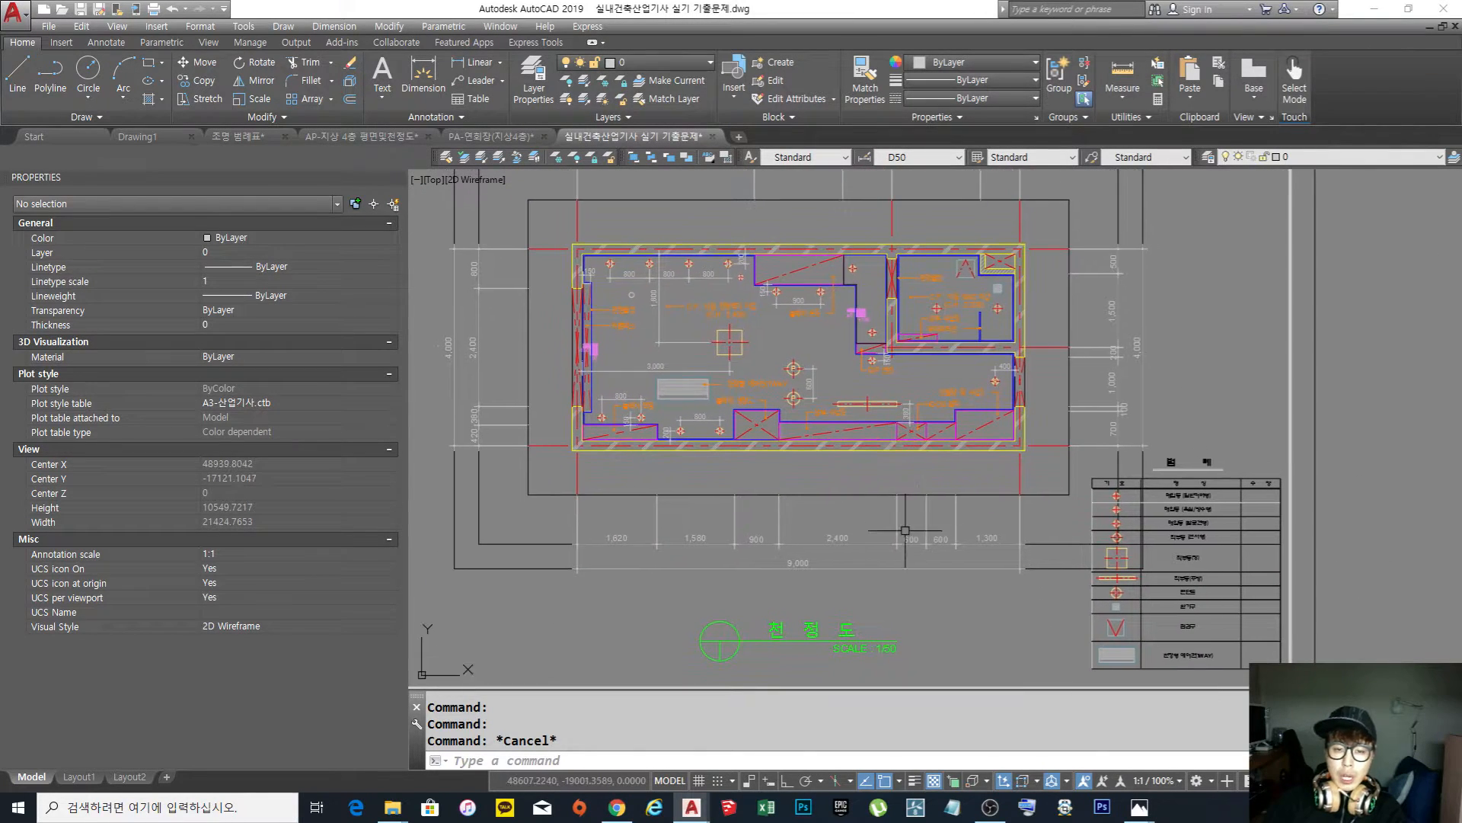
middle_drag(659, 317, 672, 353)
Return to the 조명 범례표 drawing and examine the LEGEND table's upper light symbols and their names
click(250, 138)
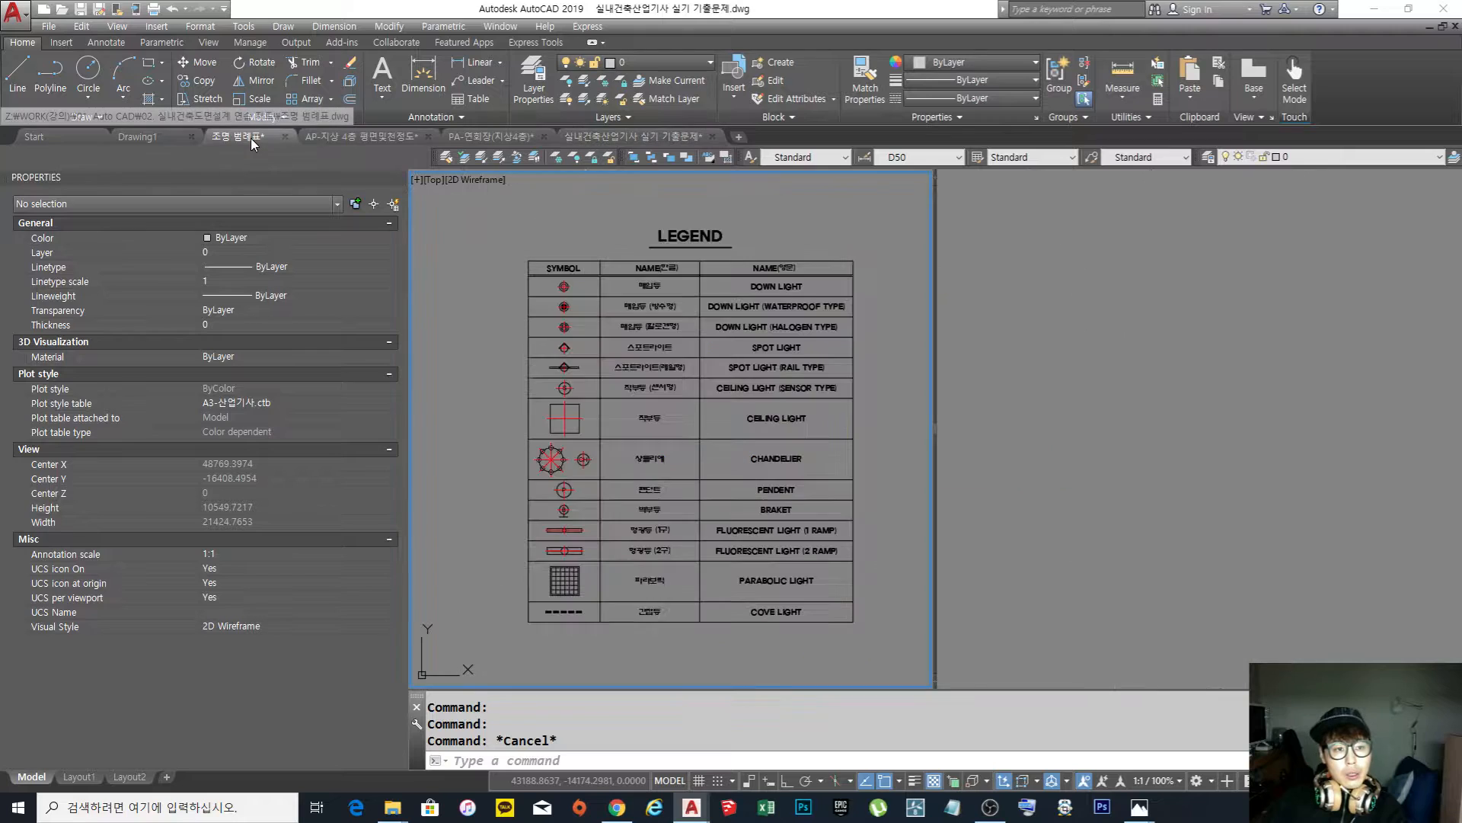
click(610, 234)
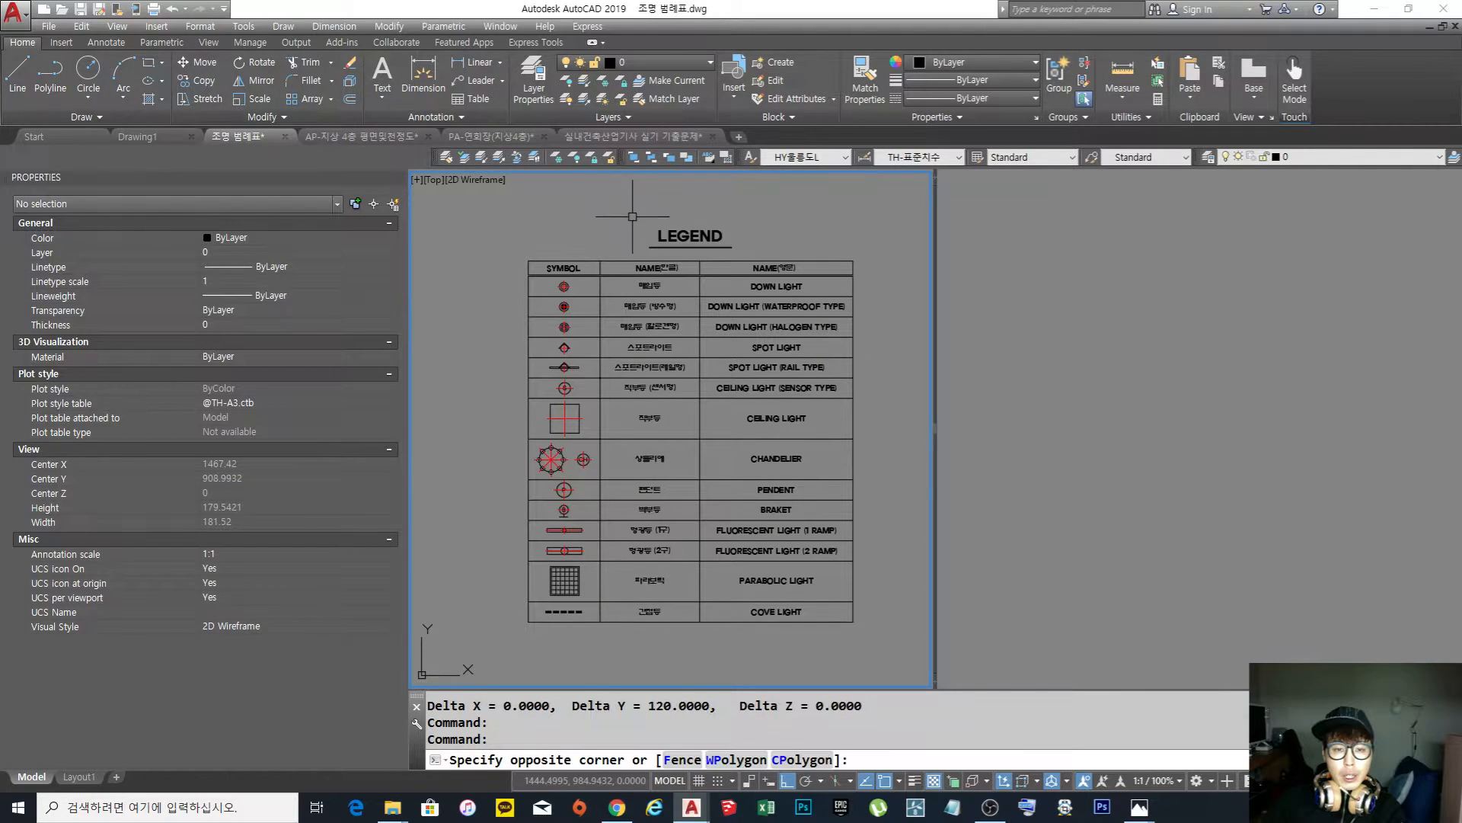
click(631, 229)
middle_drag(610, 323, 600, 321)
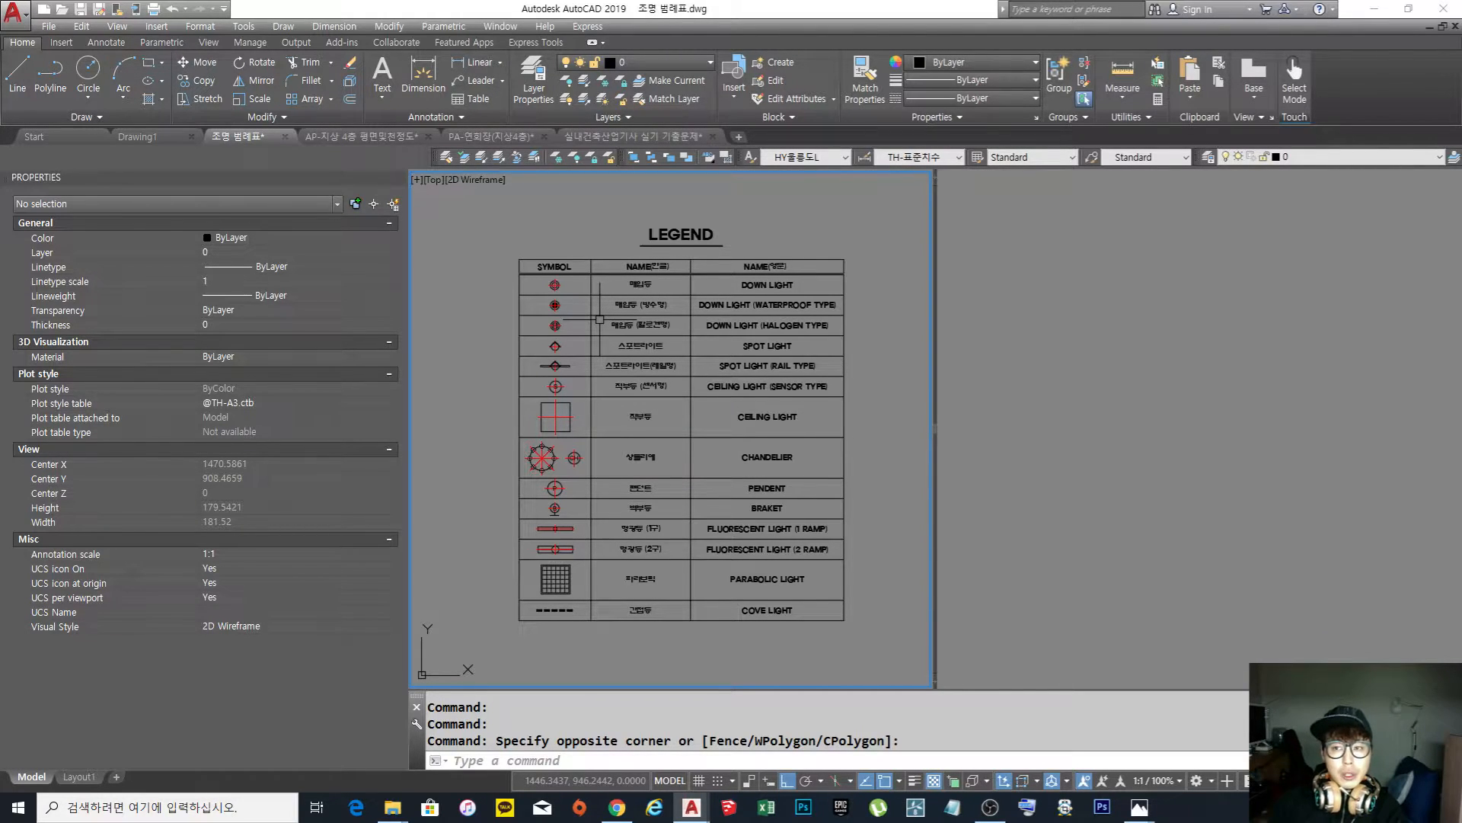
scroll(560, 298, up, 3)
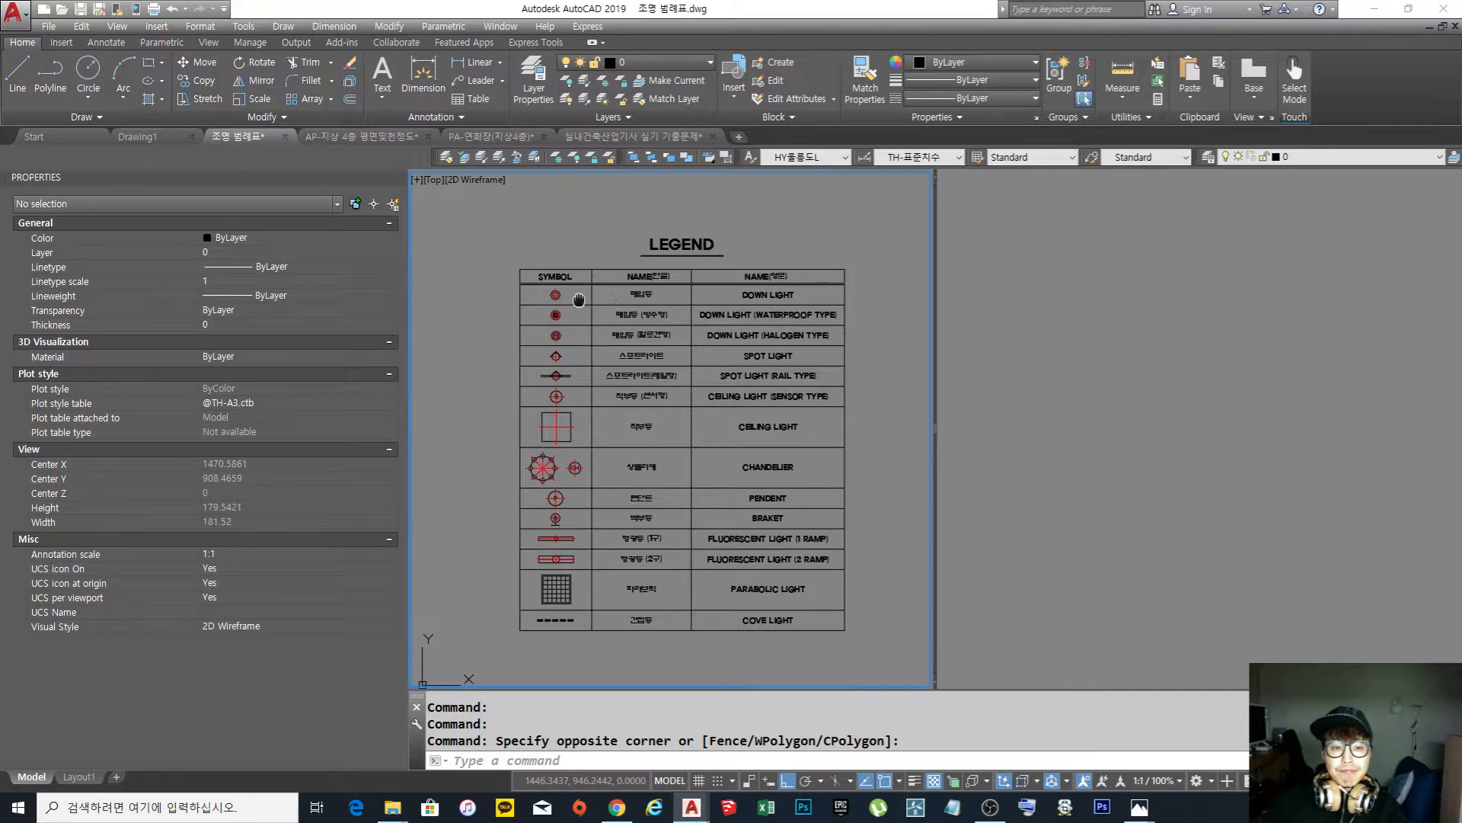
scroll(551, 288, up, 6)
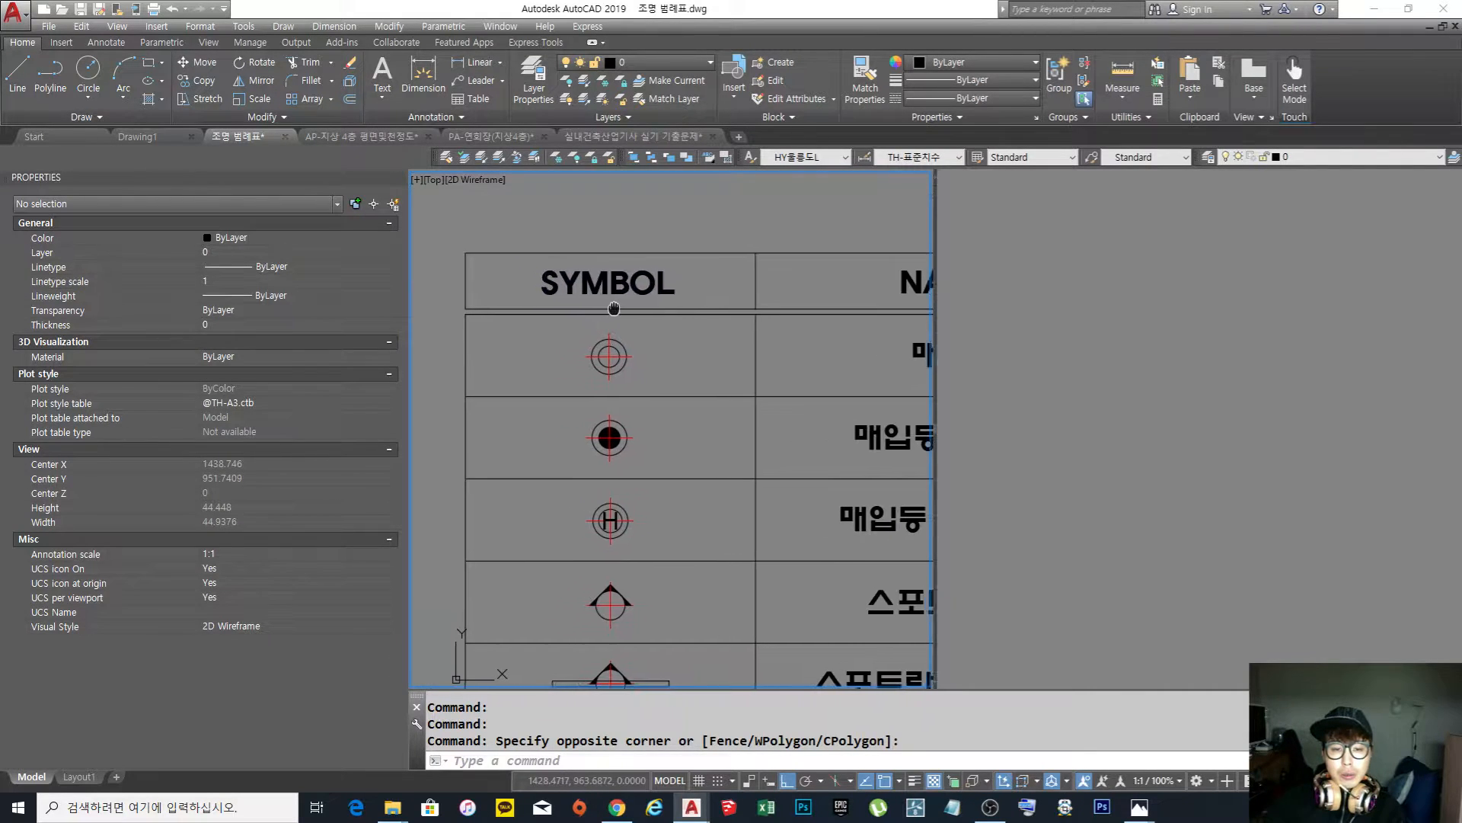
scroll(606, 363, down, 4)
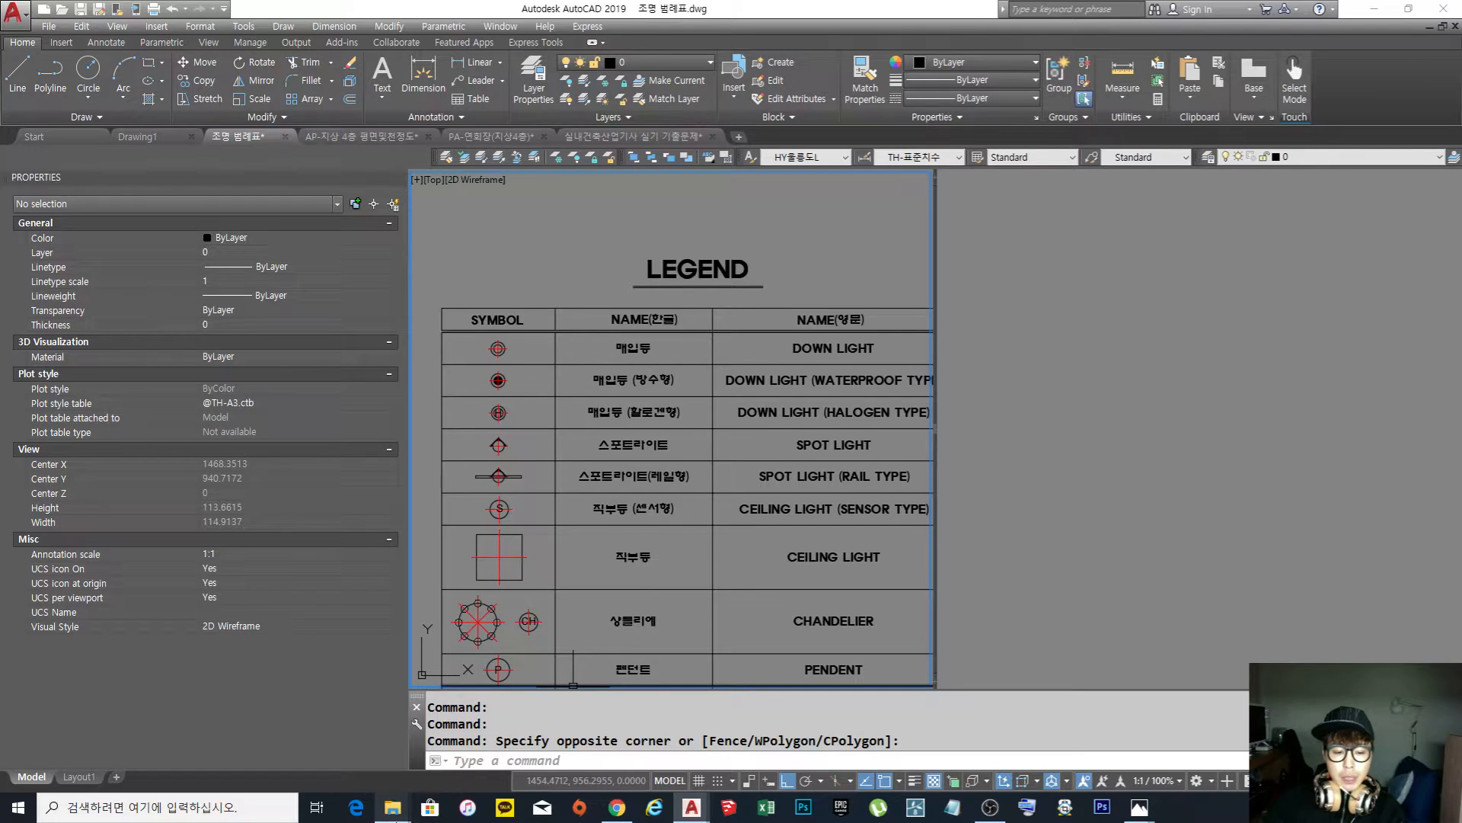
View the recessed-light photo 20191215_020415.jpg from the 캡쳐 folder in File Explorer, and return to the legend drawing in AutoCAD
mouse_move(392, 807)
click(448, 762)
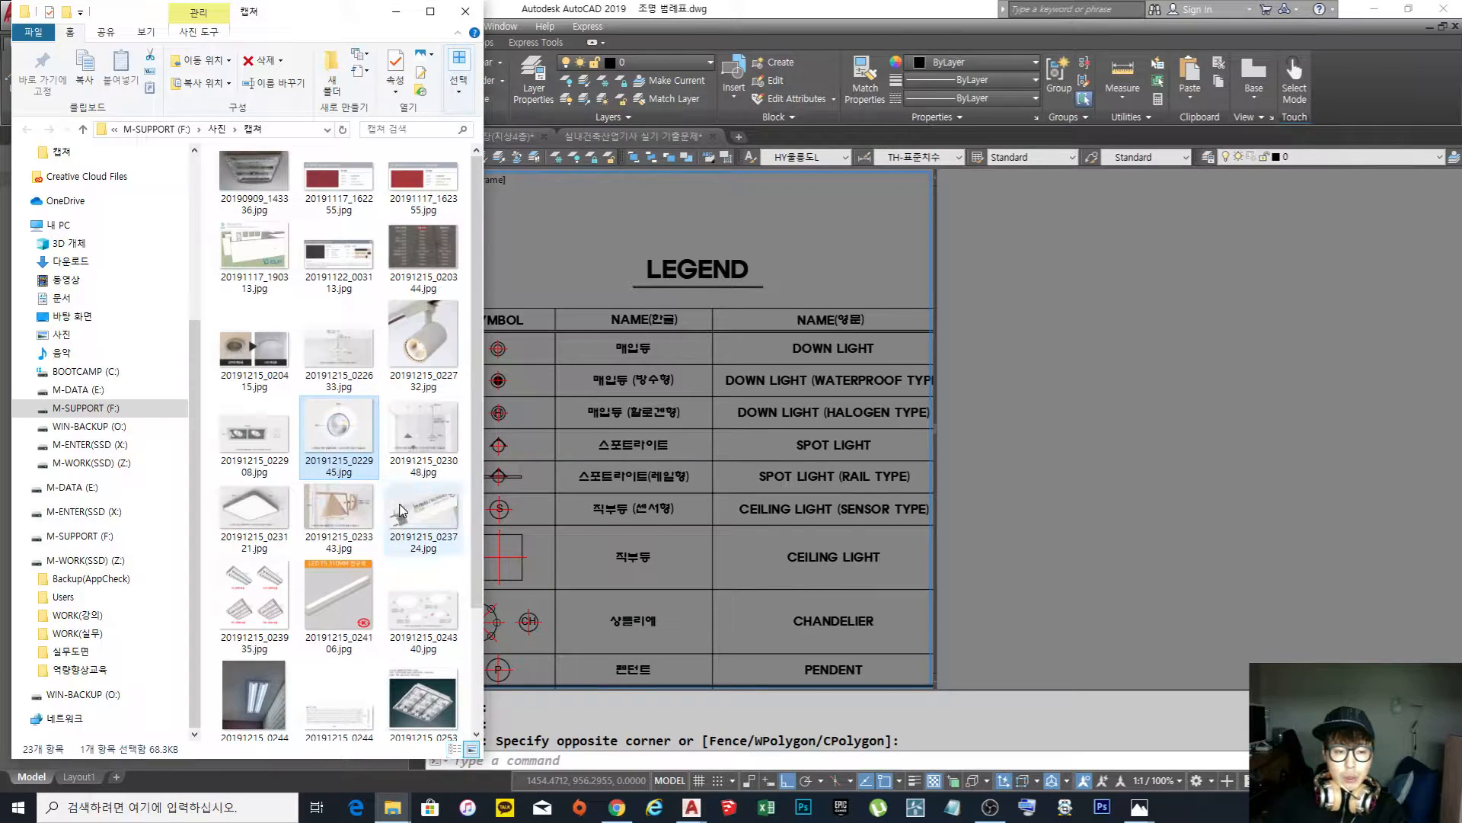
click(265, 373)
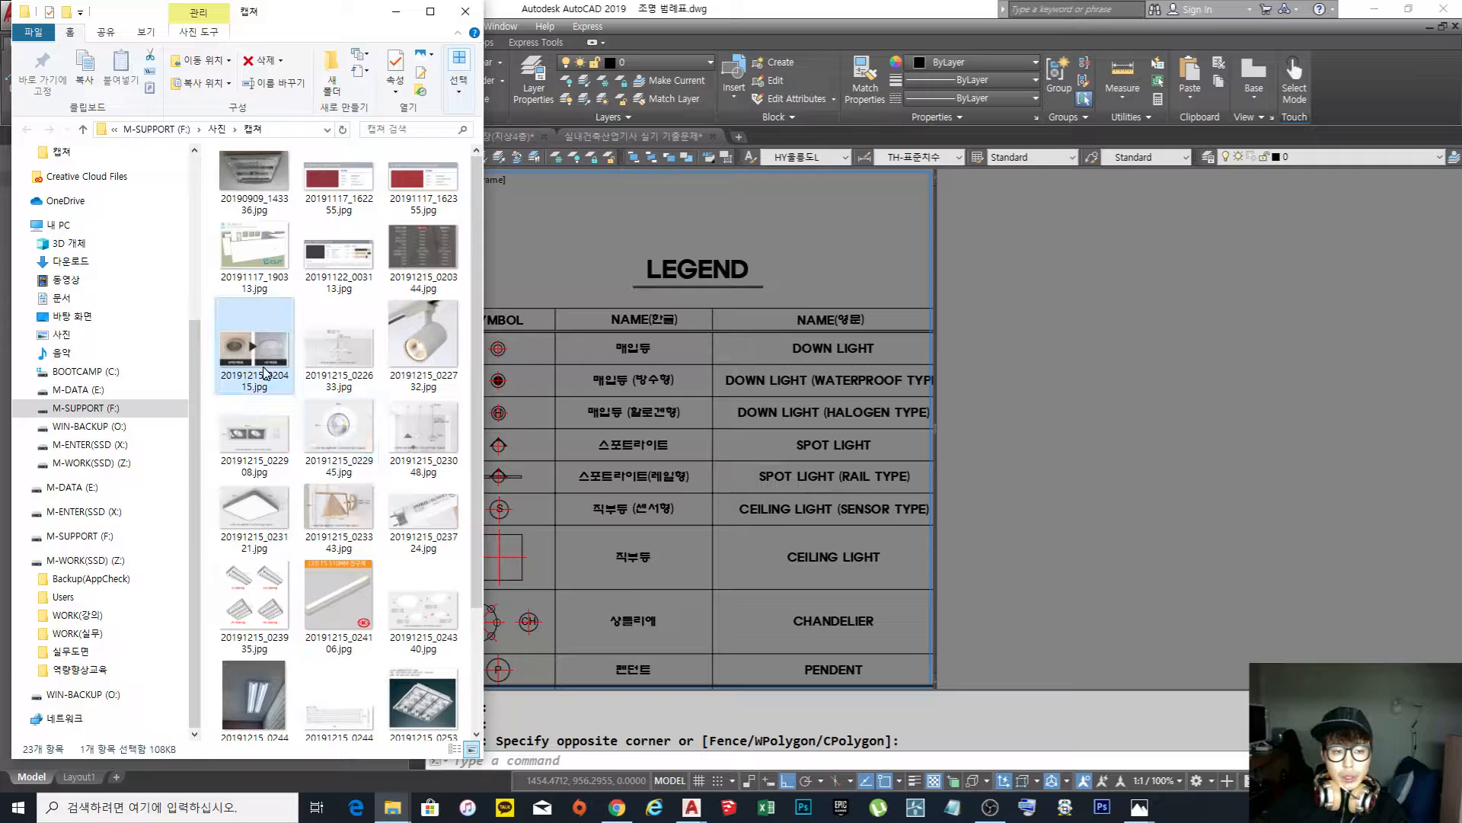
double_click(264, 373)
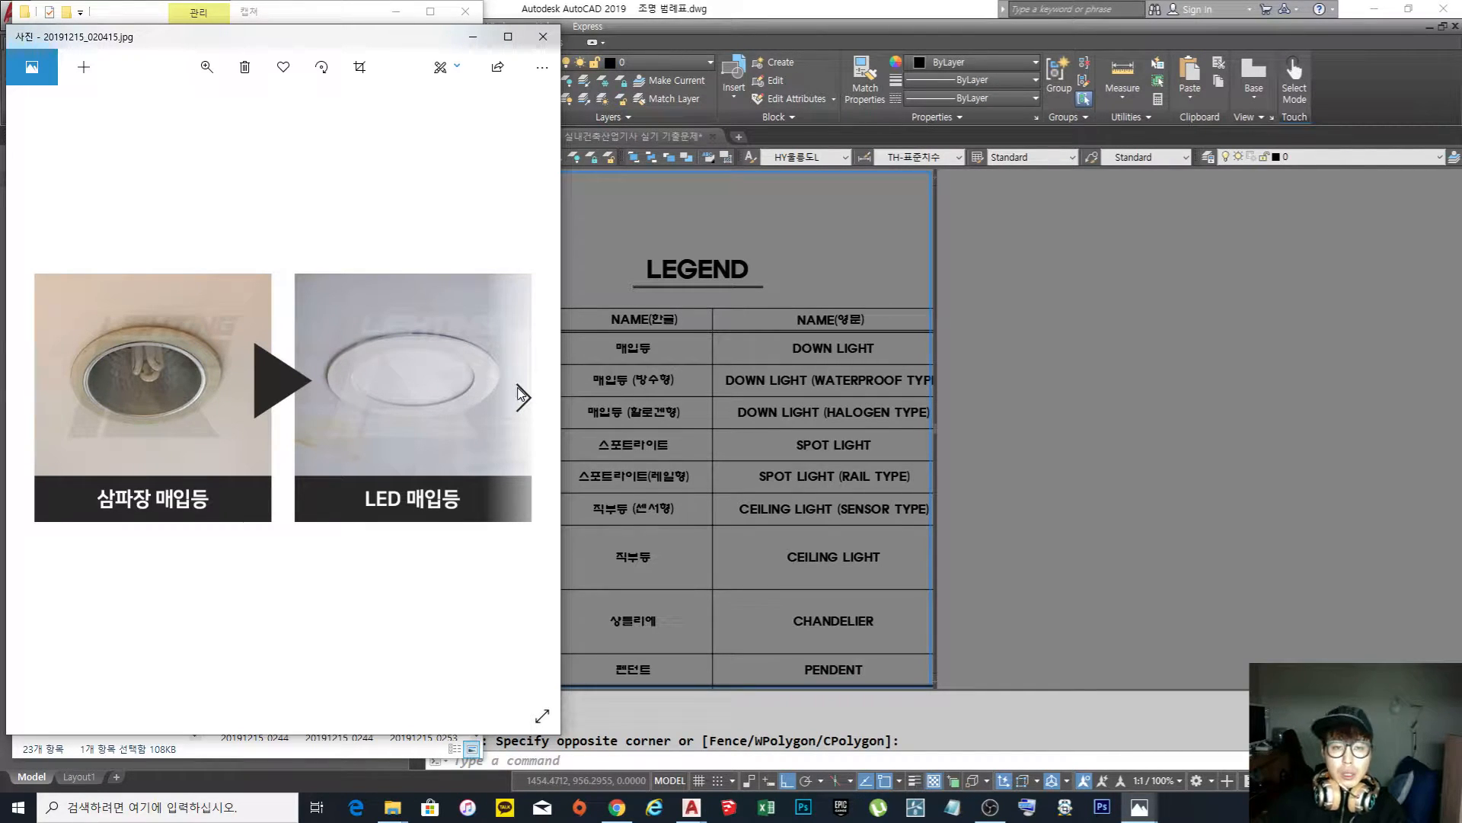
click(469, 37)
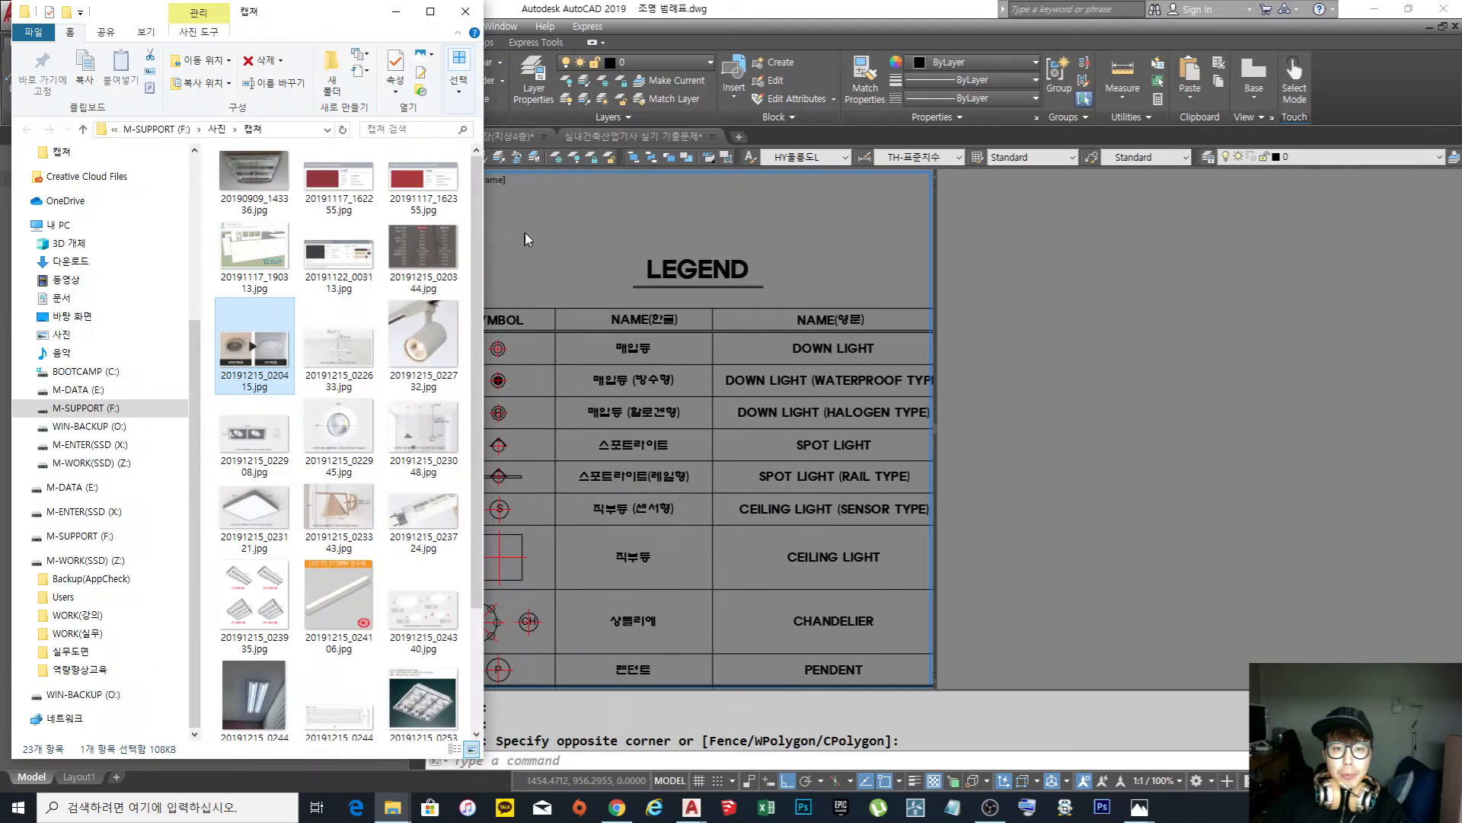
click(559, 254)
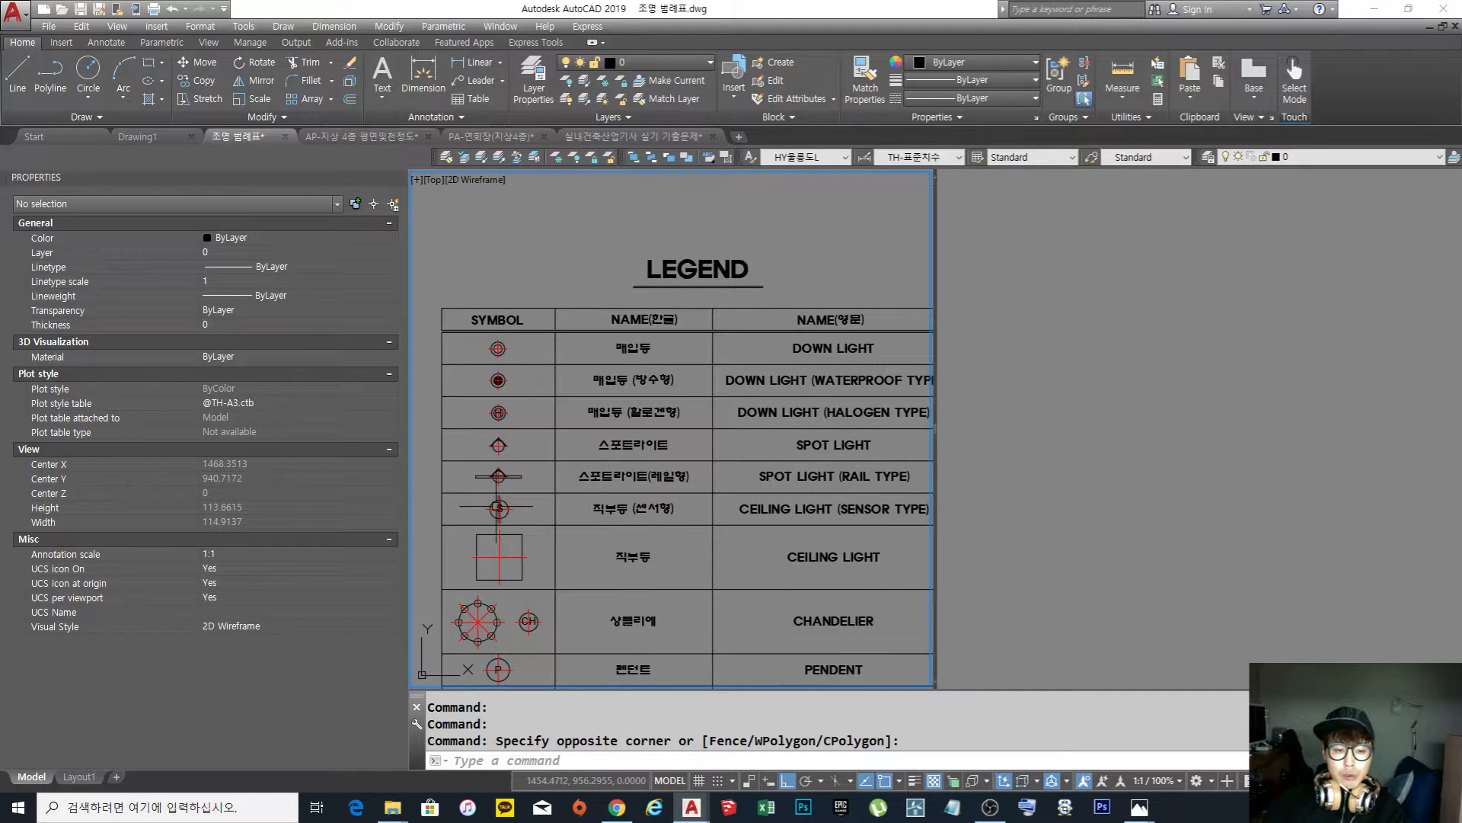
Examine the down light symbols in the LEGEND table's first rows up close, including the waterproof and halogen types
scroll(583, 358, down, 3)
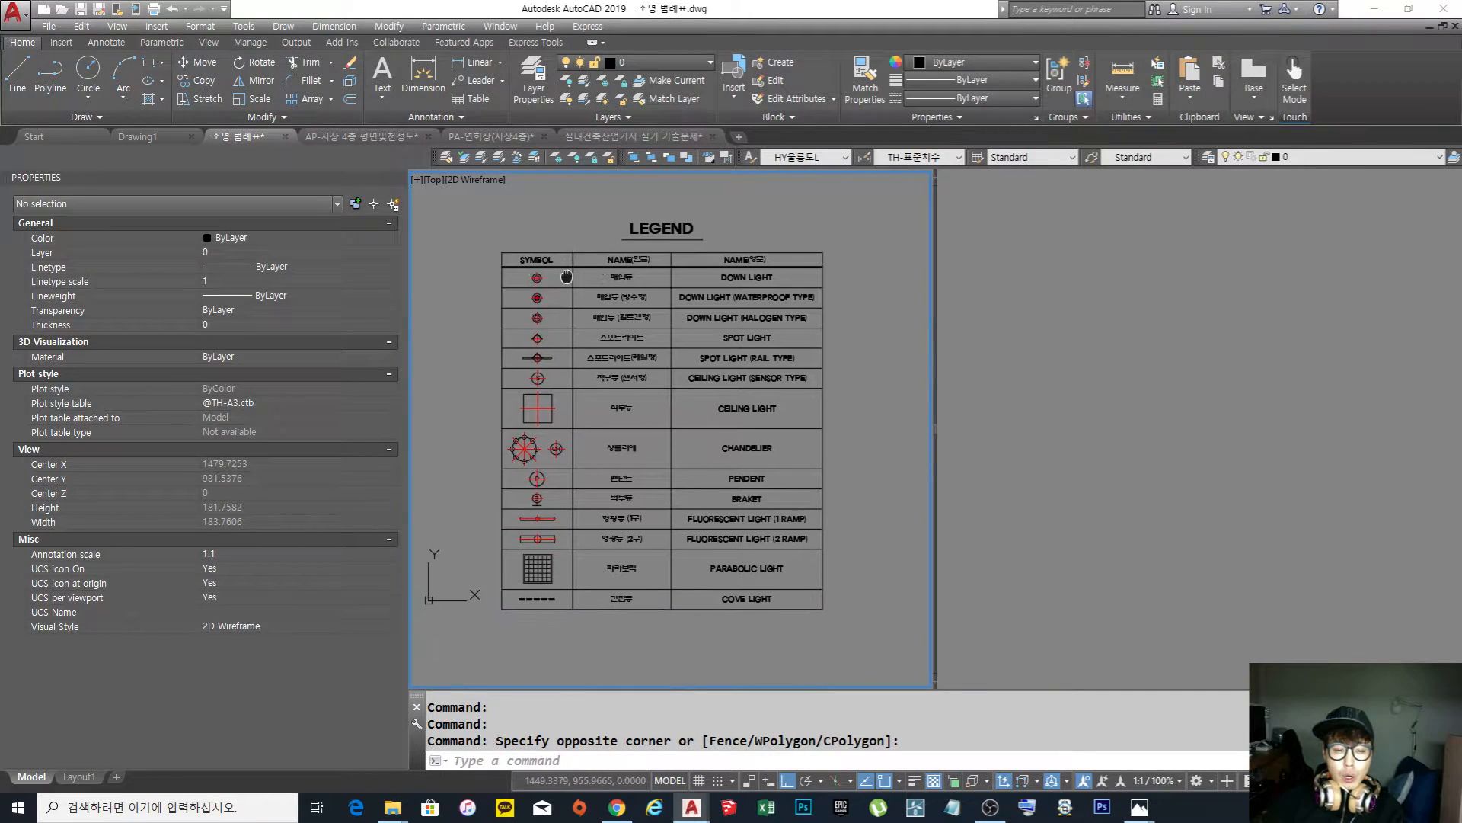
scroll(551, 291, up, 2)
scroll(531, 290, down, 1)
mouse_move(540, 288)
middle_down()
mouse_move(544, 325)
mouse_move(568, 336)
middle_up()
scroll(506, 323, up, 4)
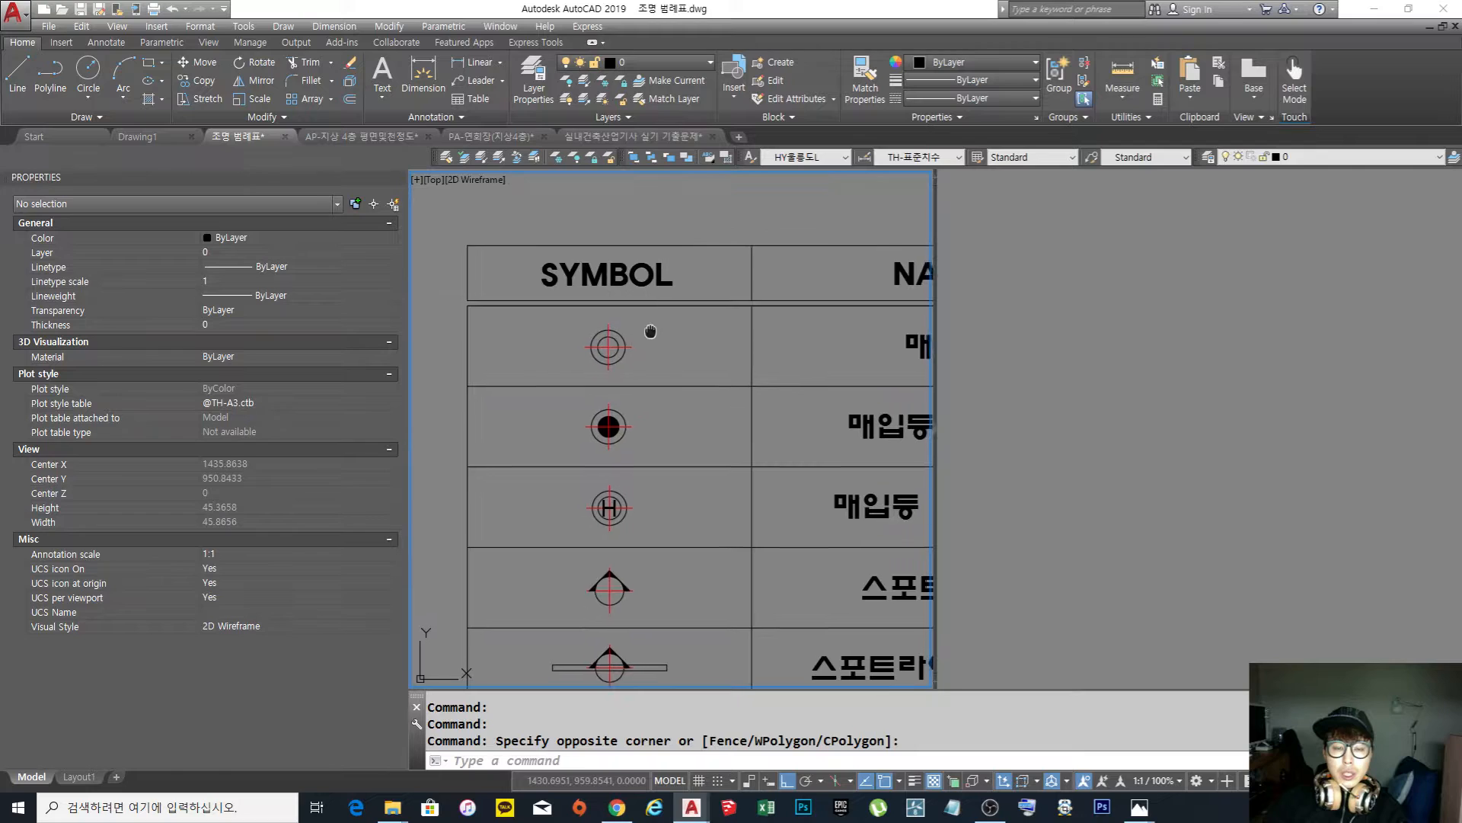
In the 실내건축산업기사 실기 기출문제 drawing, undo the recent view changes and compare the properties of a large and the small H light block
click(640, 138)
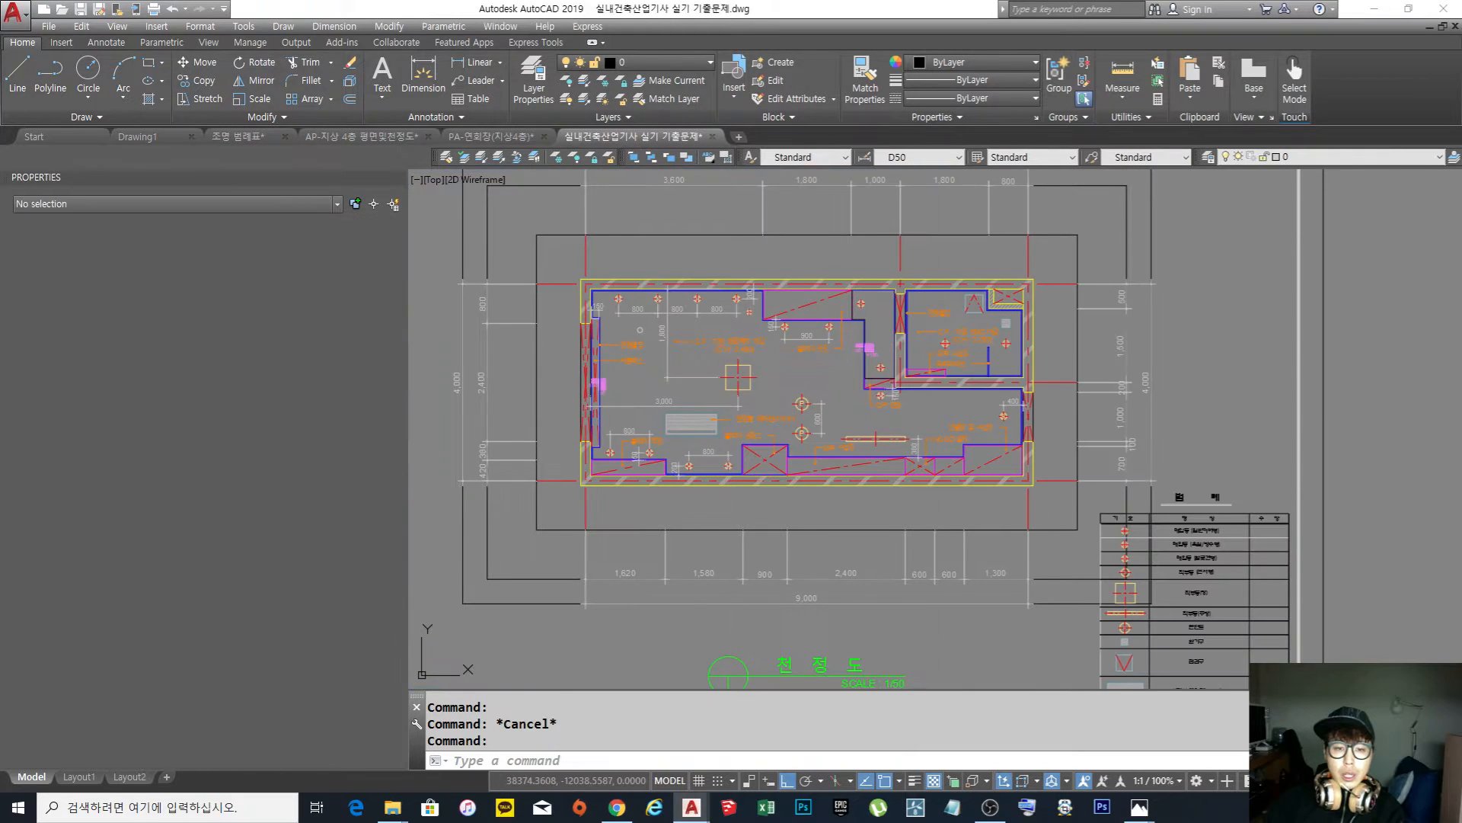
key(ctrl+z)
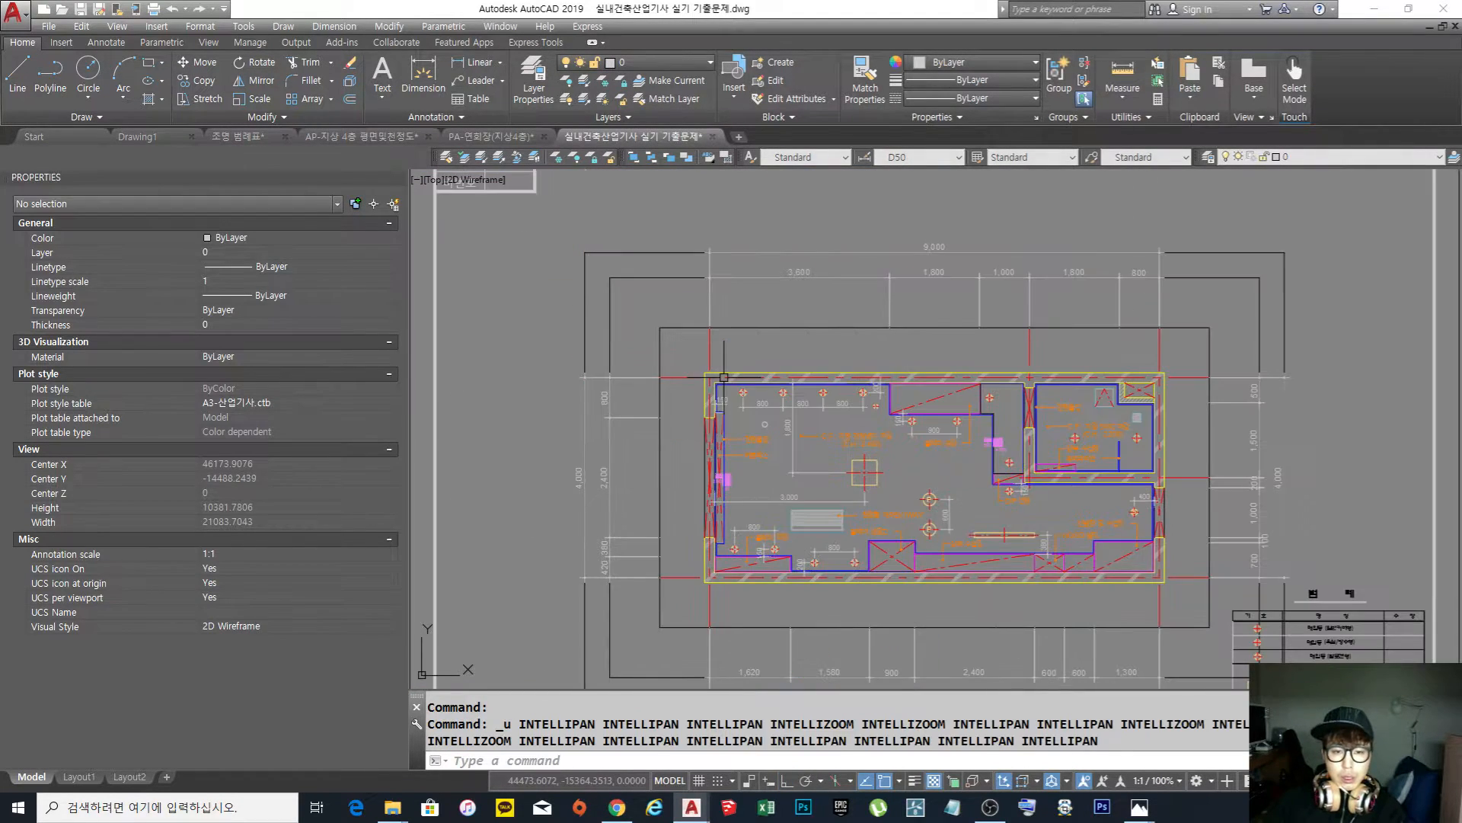
click(783, 392)
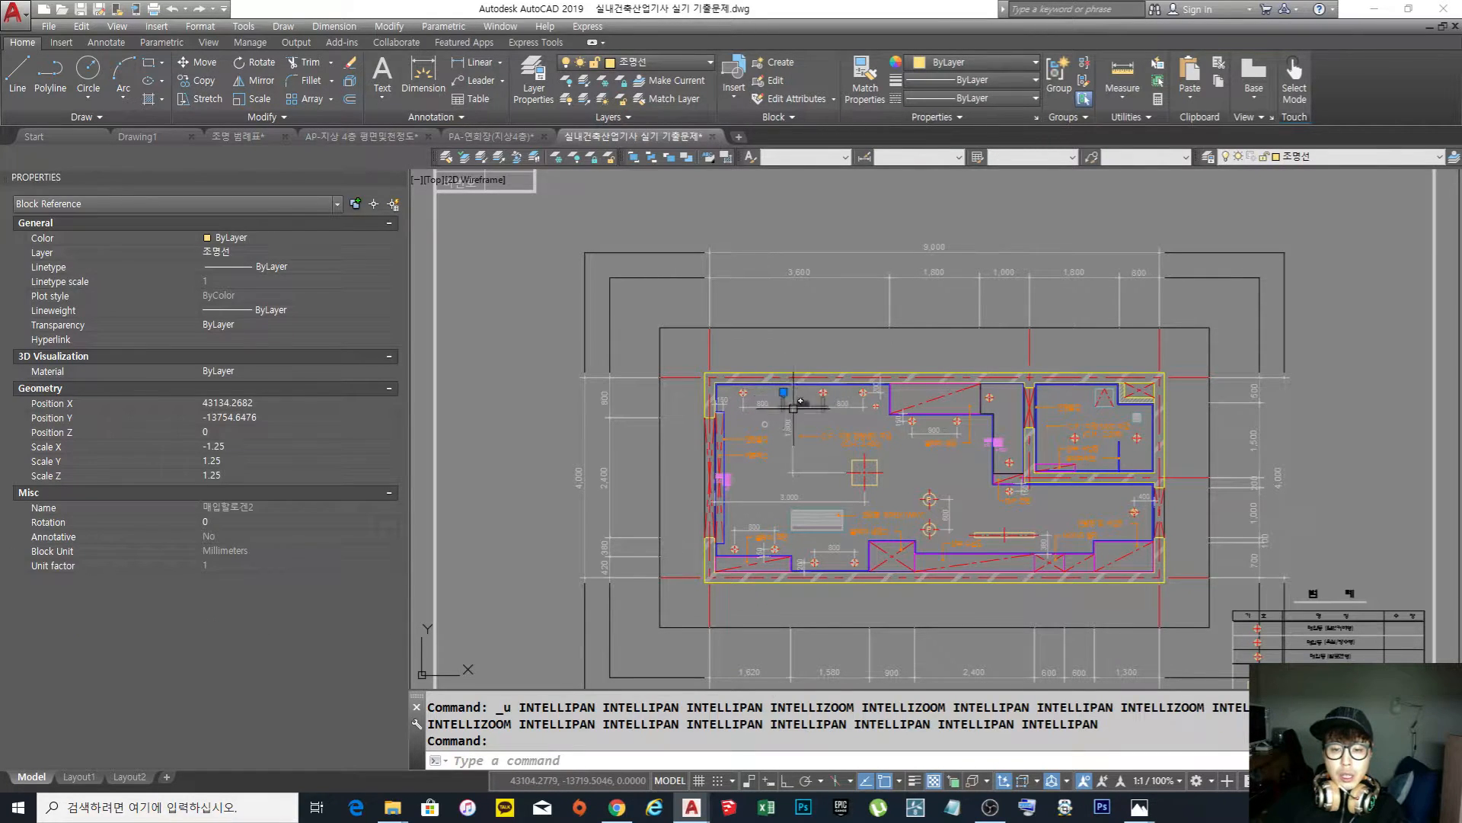
key(Escape)
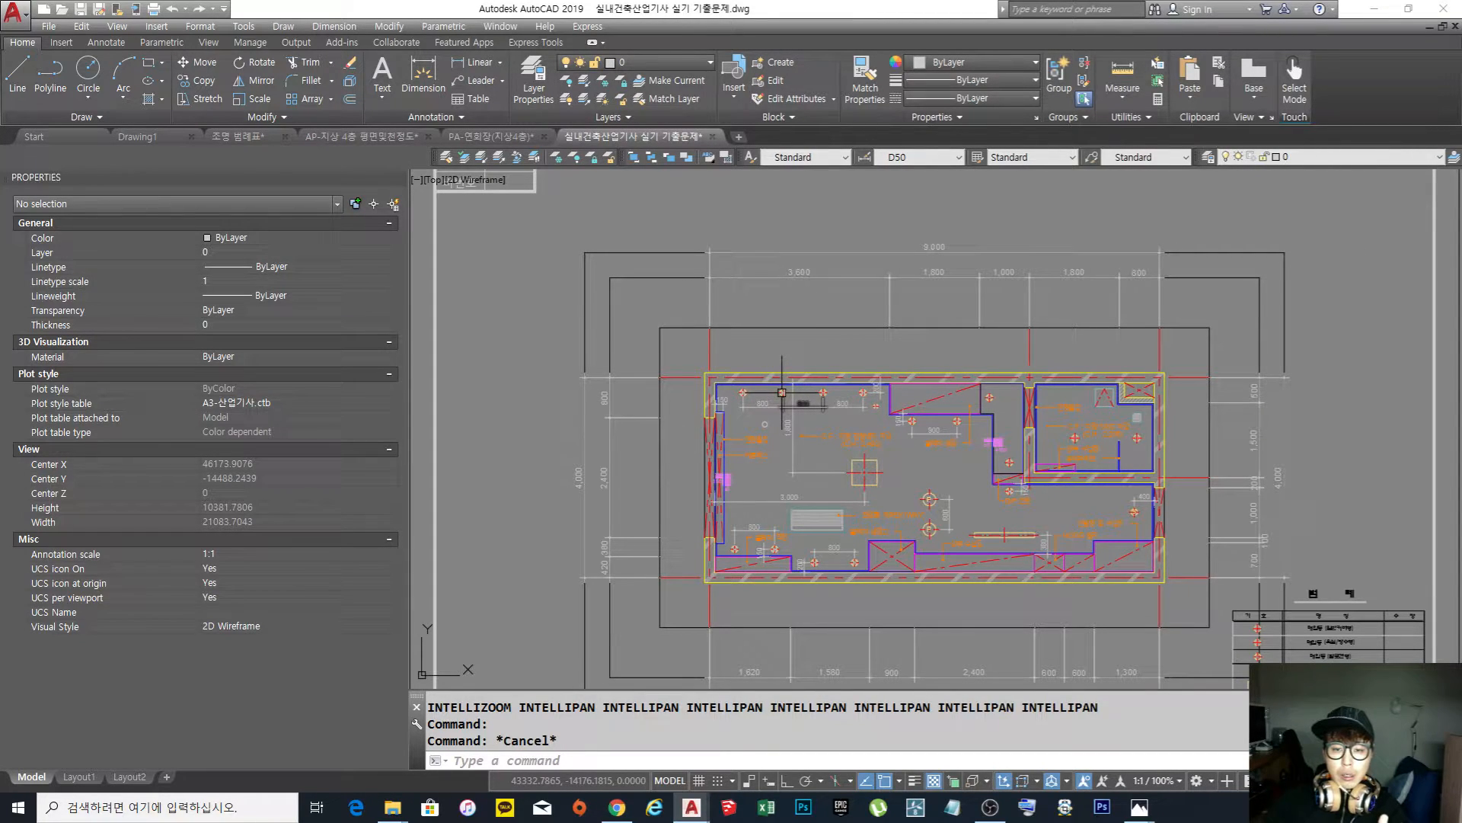
click(881, 419)
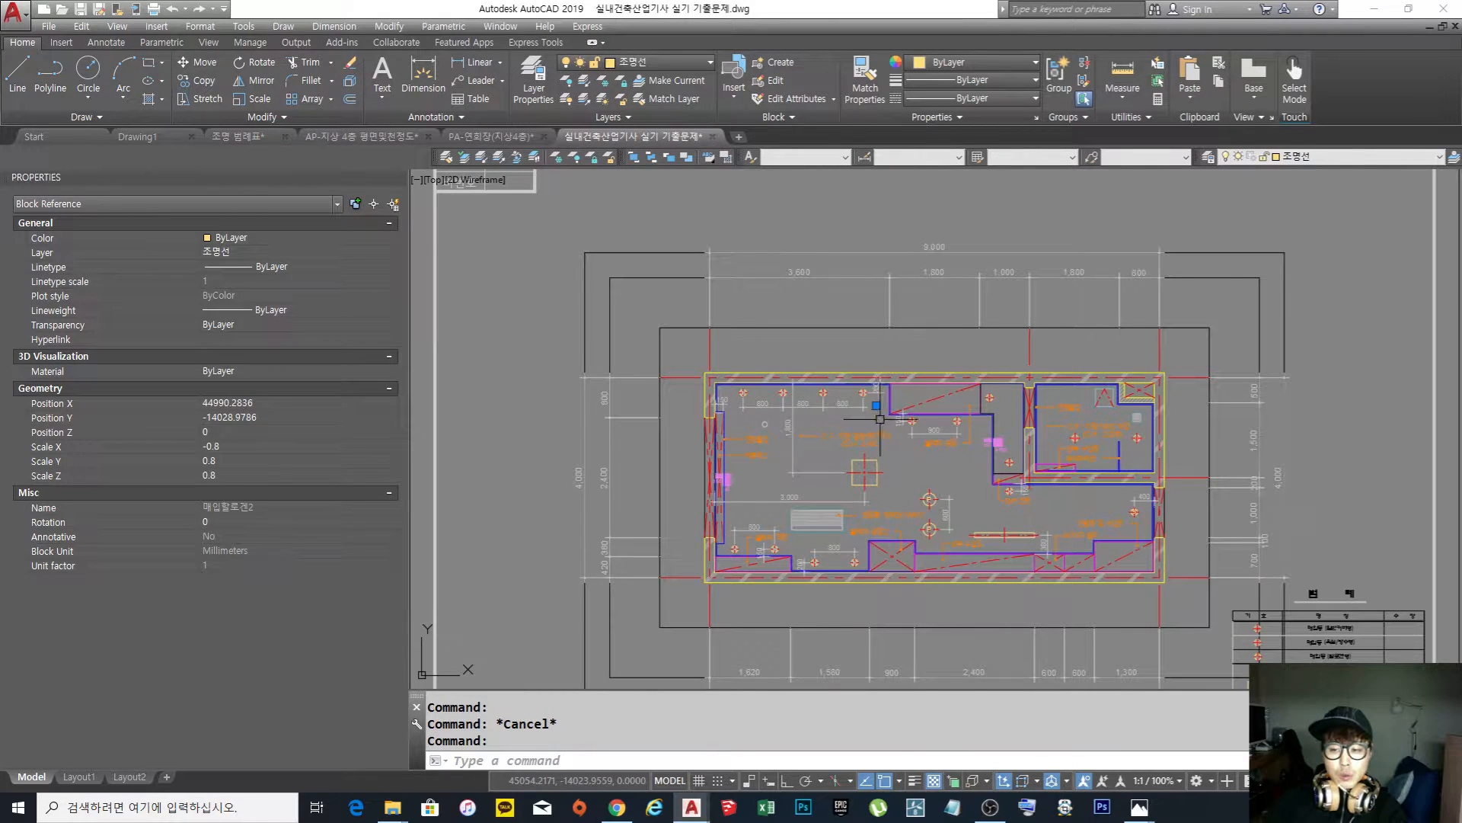
key(Escape)
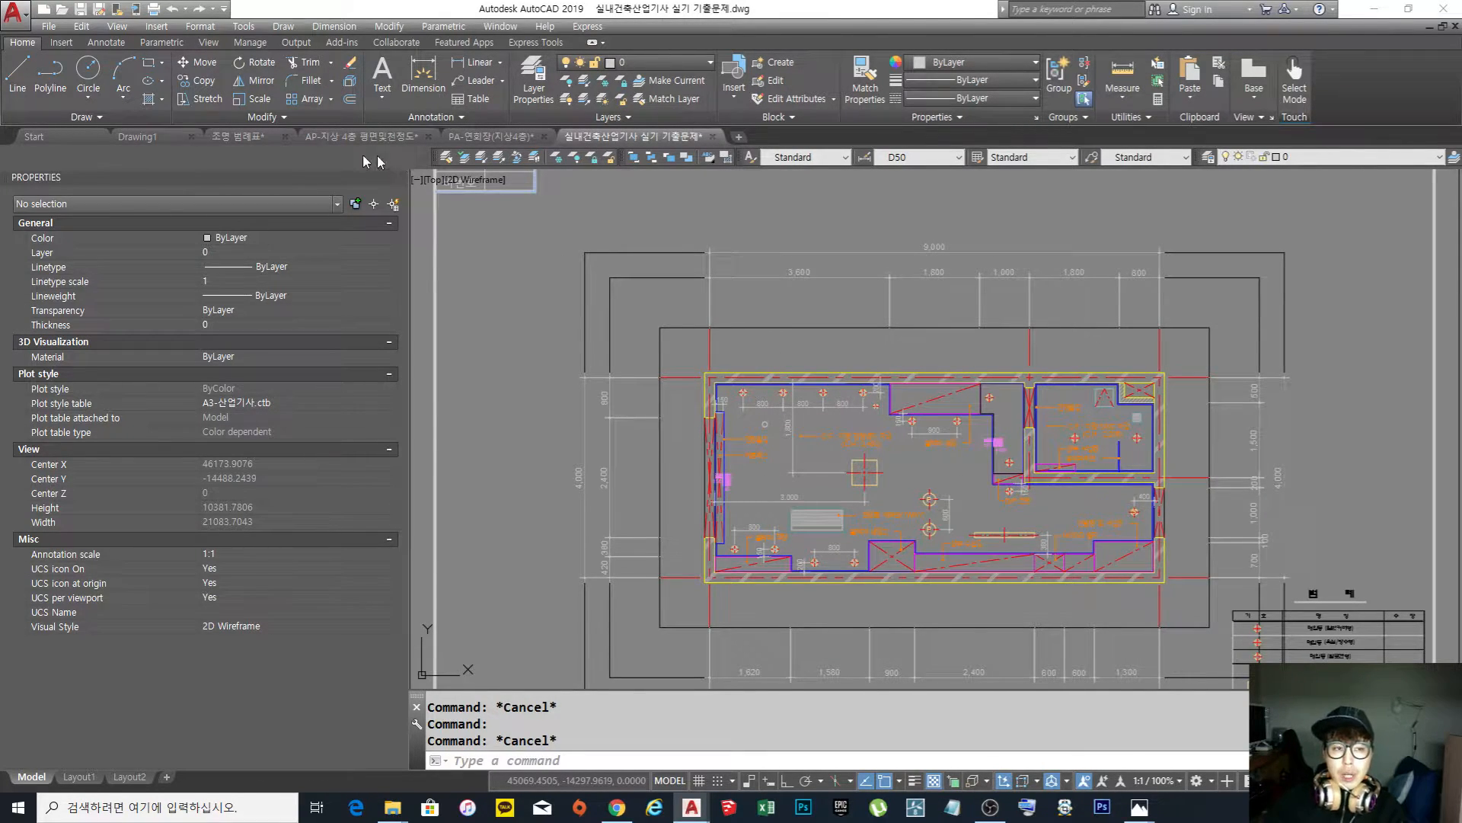
Return to the 조명 범례표 drawing and examine the down light symbols in the LEGEND table's first rows up close
click(248, 137)
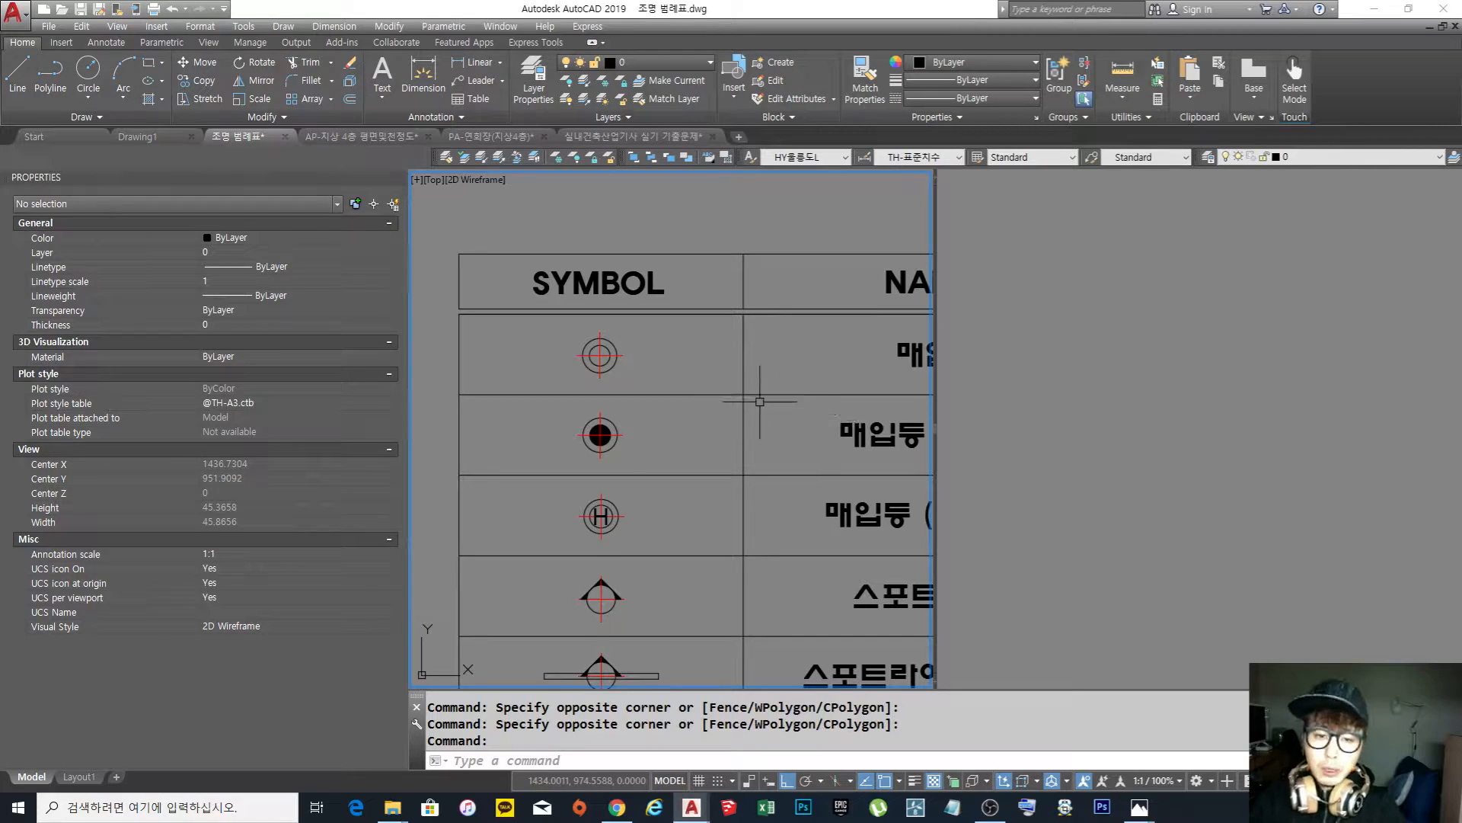
click(677, 368)
click(663, 352)
scroll(602, 329, down, 4)
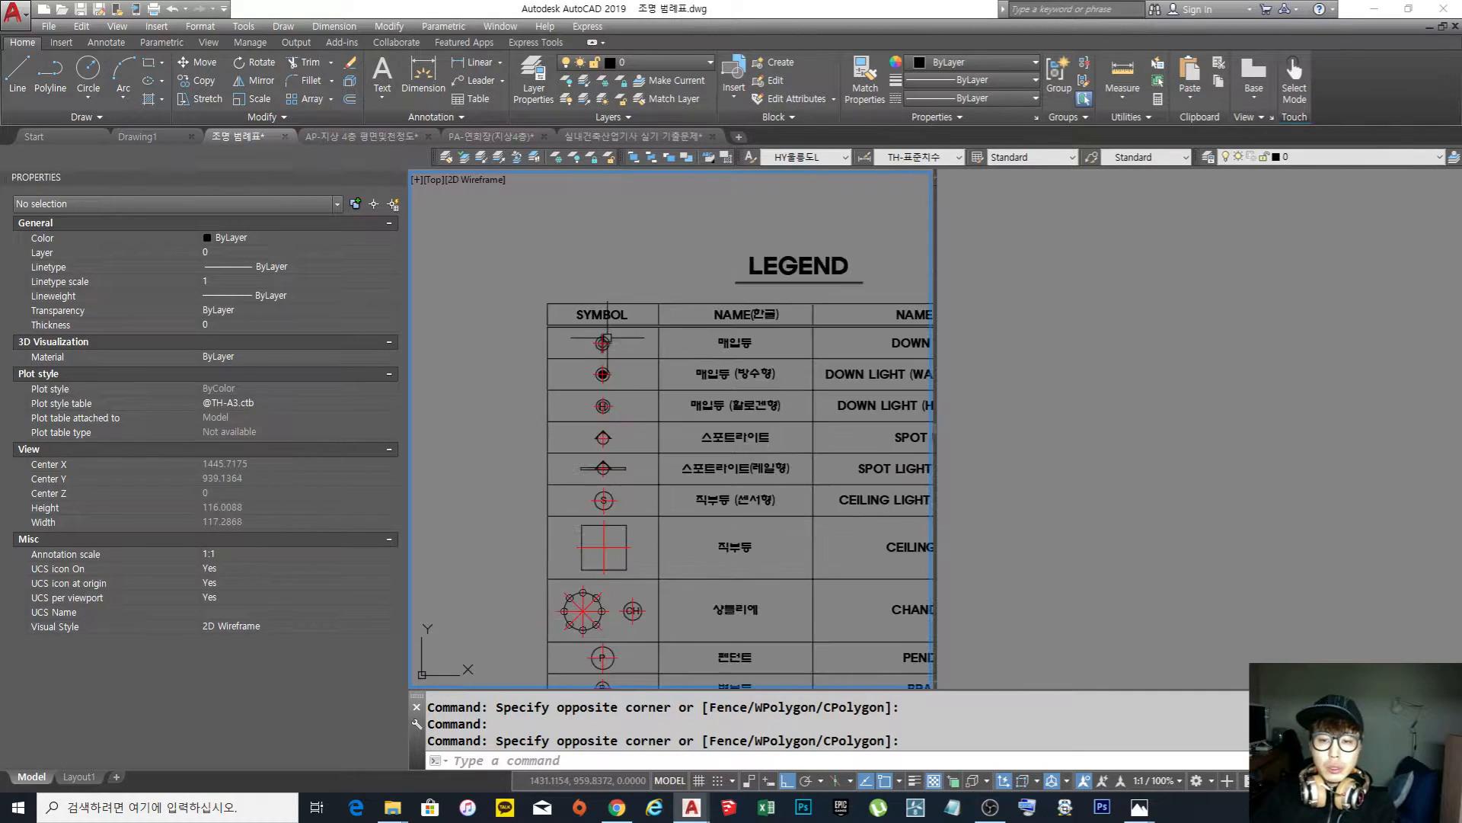
scroll(601, 341, up, 8)
middle_drag(620, 370, 747, 406)
scroll(748, 406, down, 6)
scroll(590, 393, up, 4)
Draw a circle with a radius of 60 in the empty viewport beside the legend
click(1135, 447)
text(c)
key(Return)
click(1157, 428)
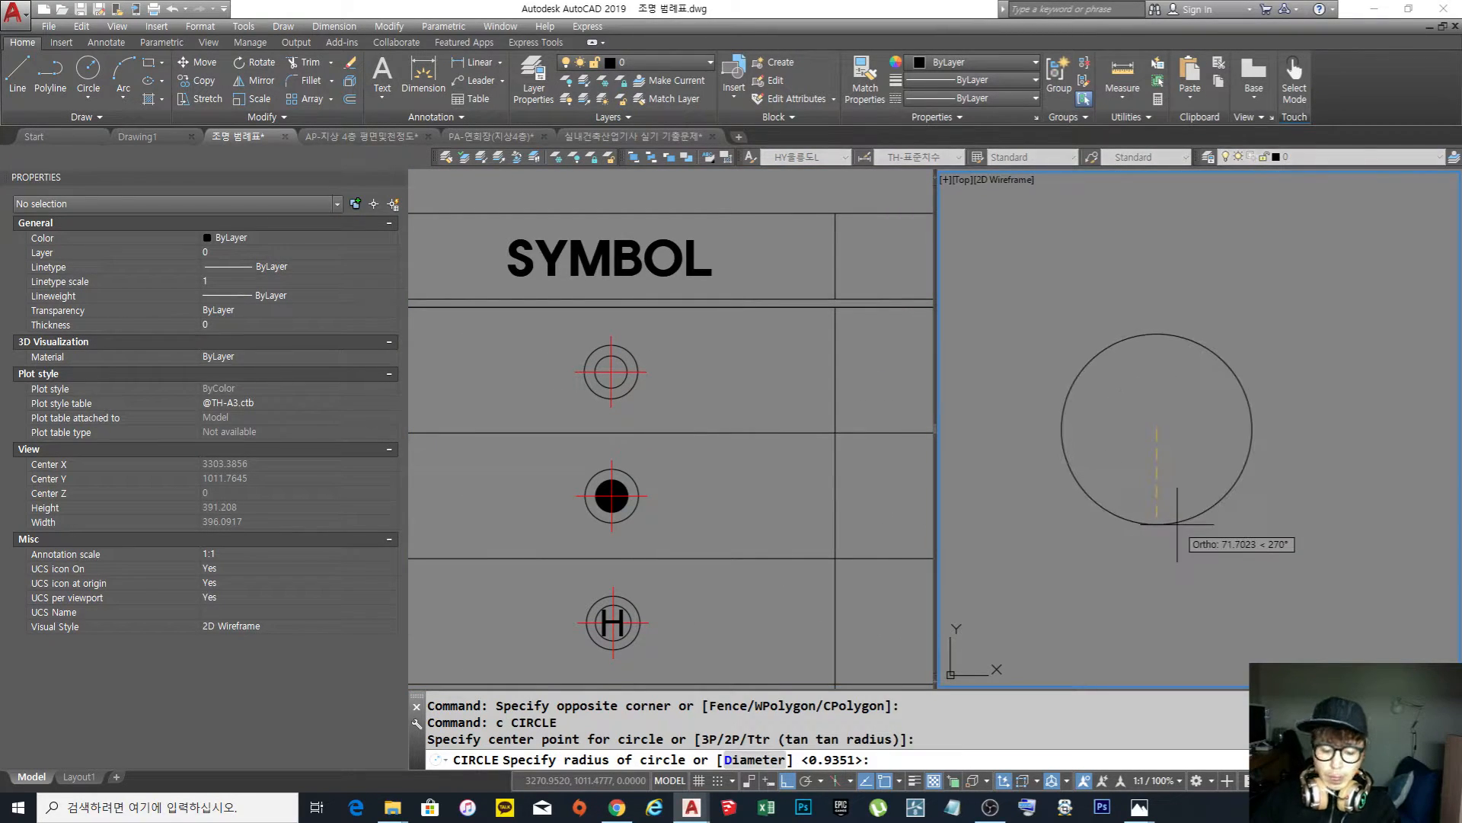
text(60)
key(Return)
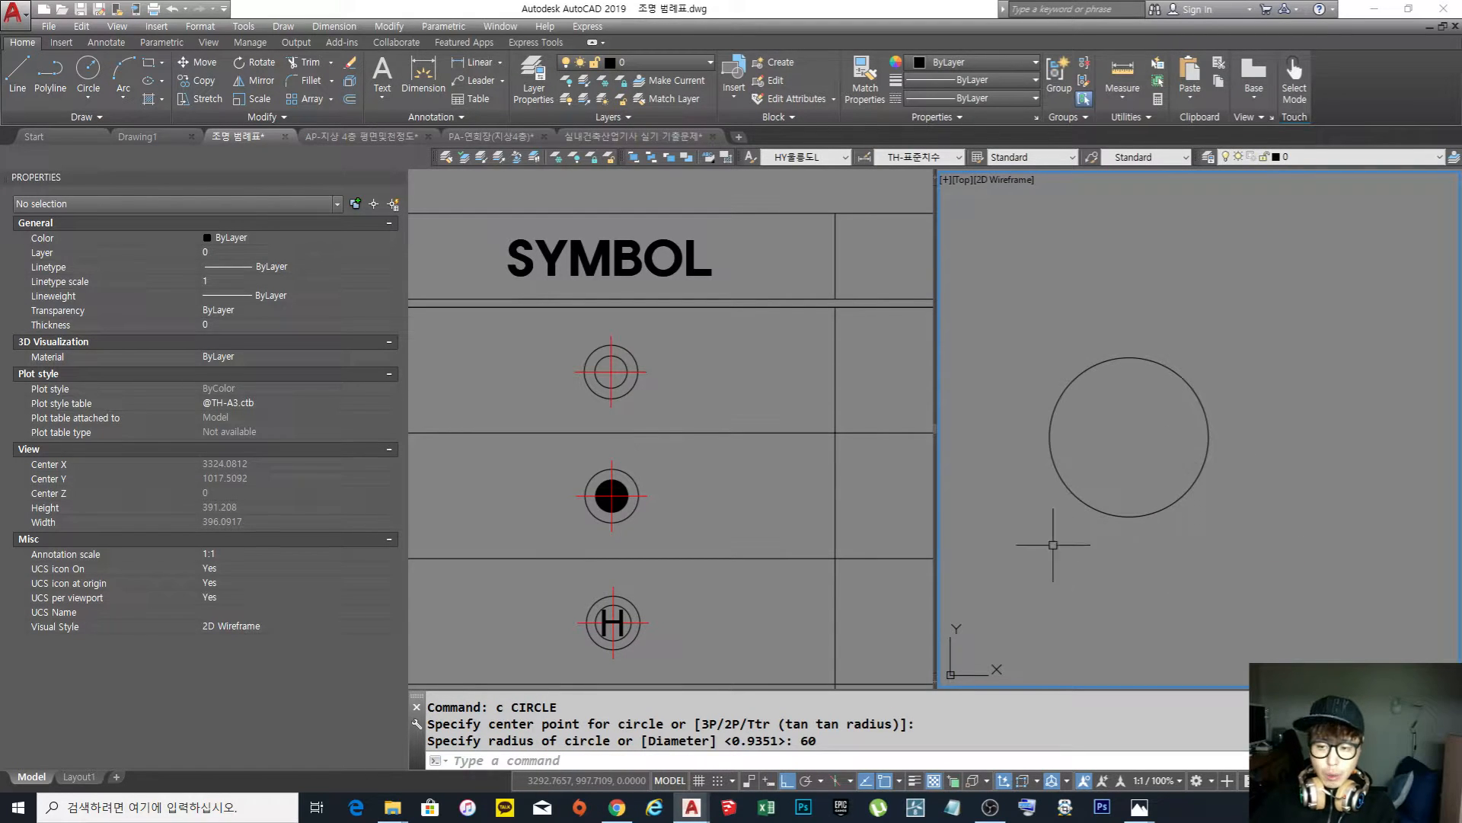
middle_drag(1140, 483, 1166, 478)
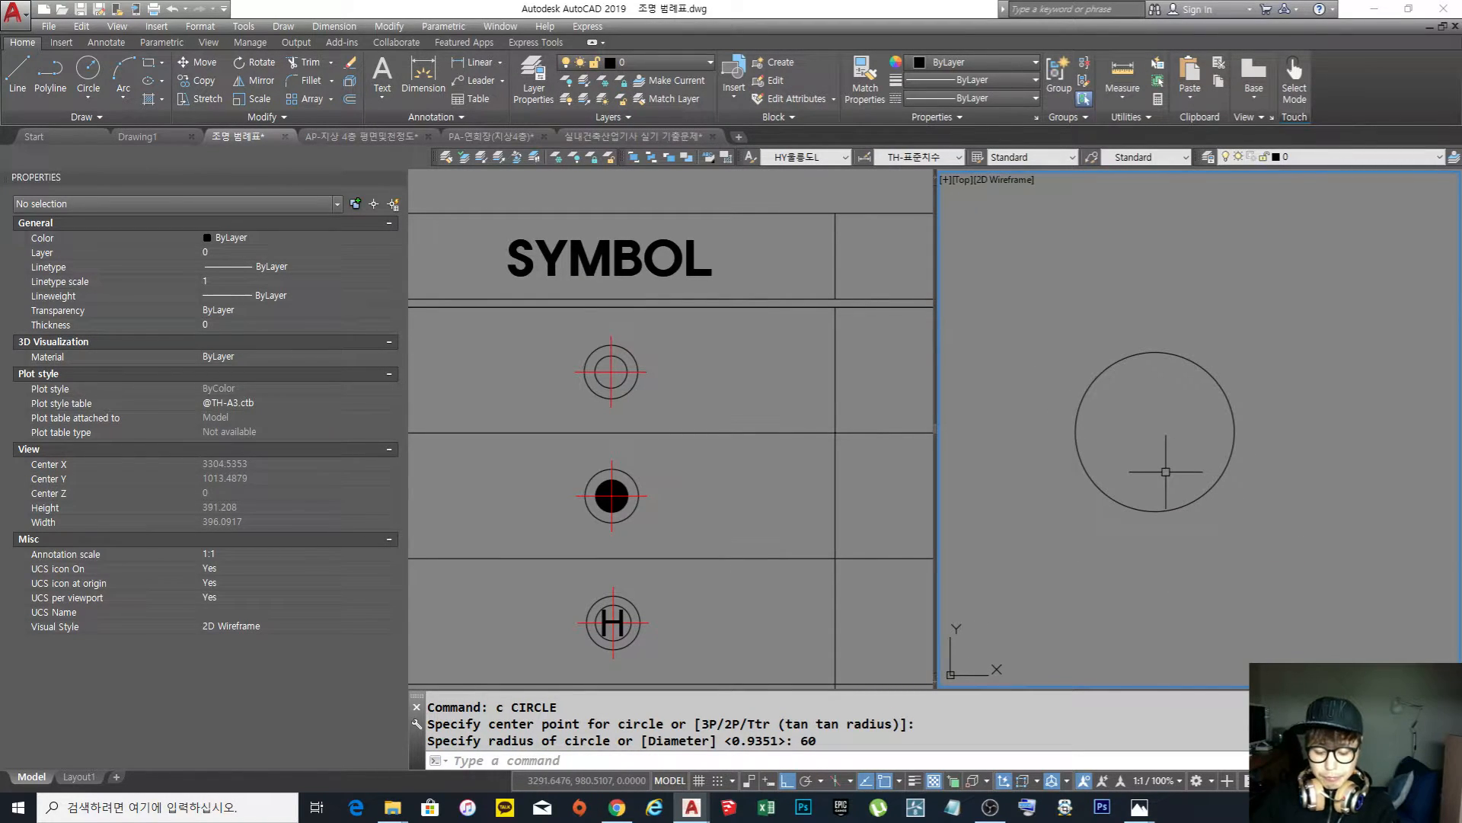
Offset the circle inward by 20 to form the symbol's inner ring
text(c)
key(Return)
key(Escape)
key(Escape)
text(o)
key(Return)
text(20)
key(Return)
click(1202, 368)
click(1135, 431)
key(Escape)
key(Escape)
key(Escape)
Draw a horizontal and a vertical center line across the outer circle from quadrant to quadrant
text(1)
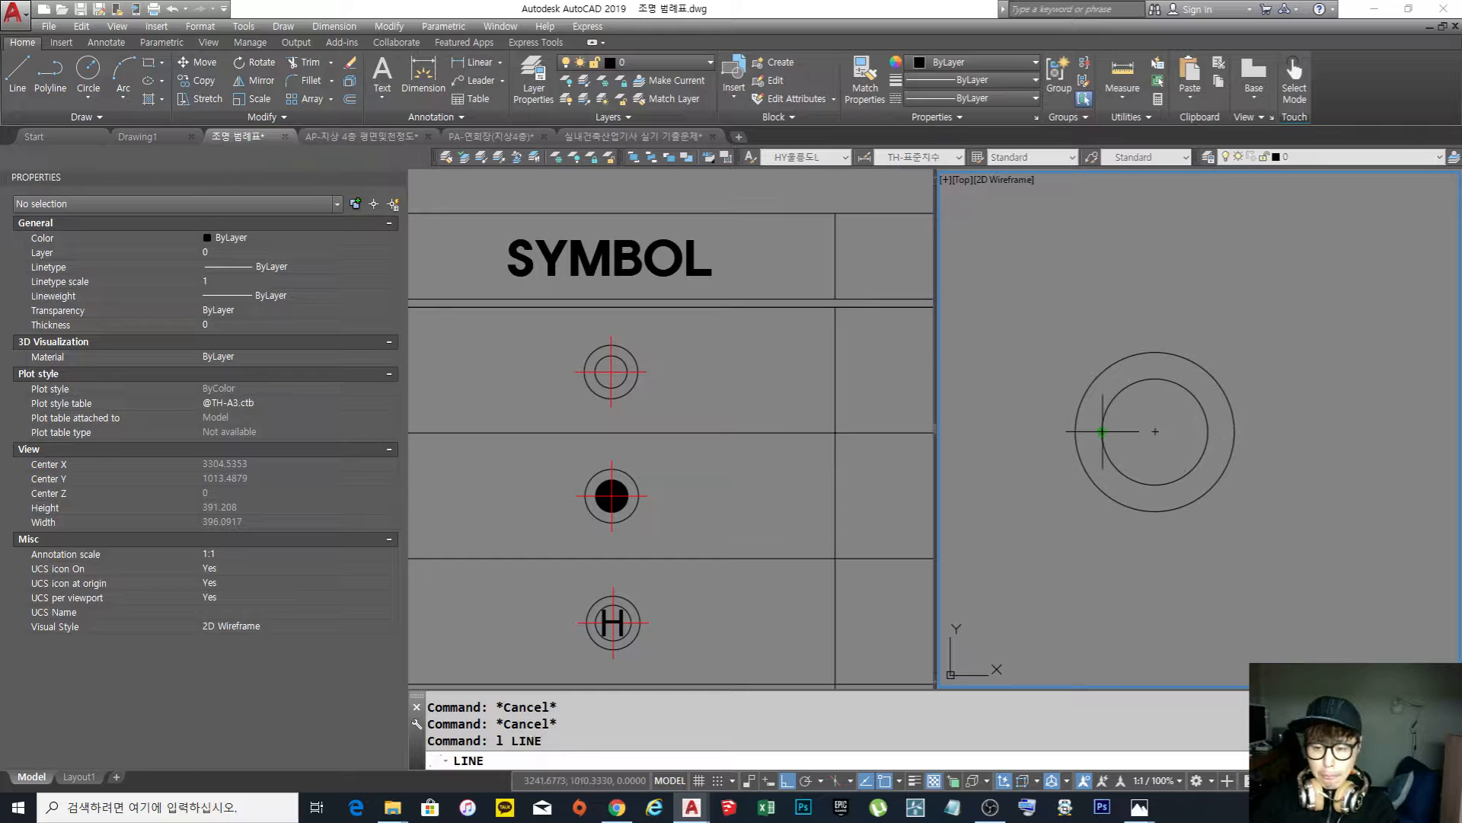
key(Return)
click(1076, 431)
click(1235, 431)
key(Return)
key(Return)
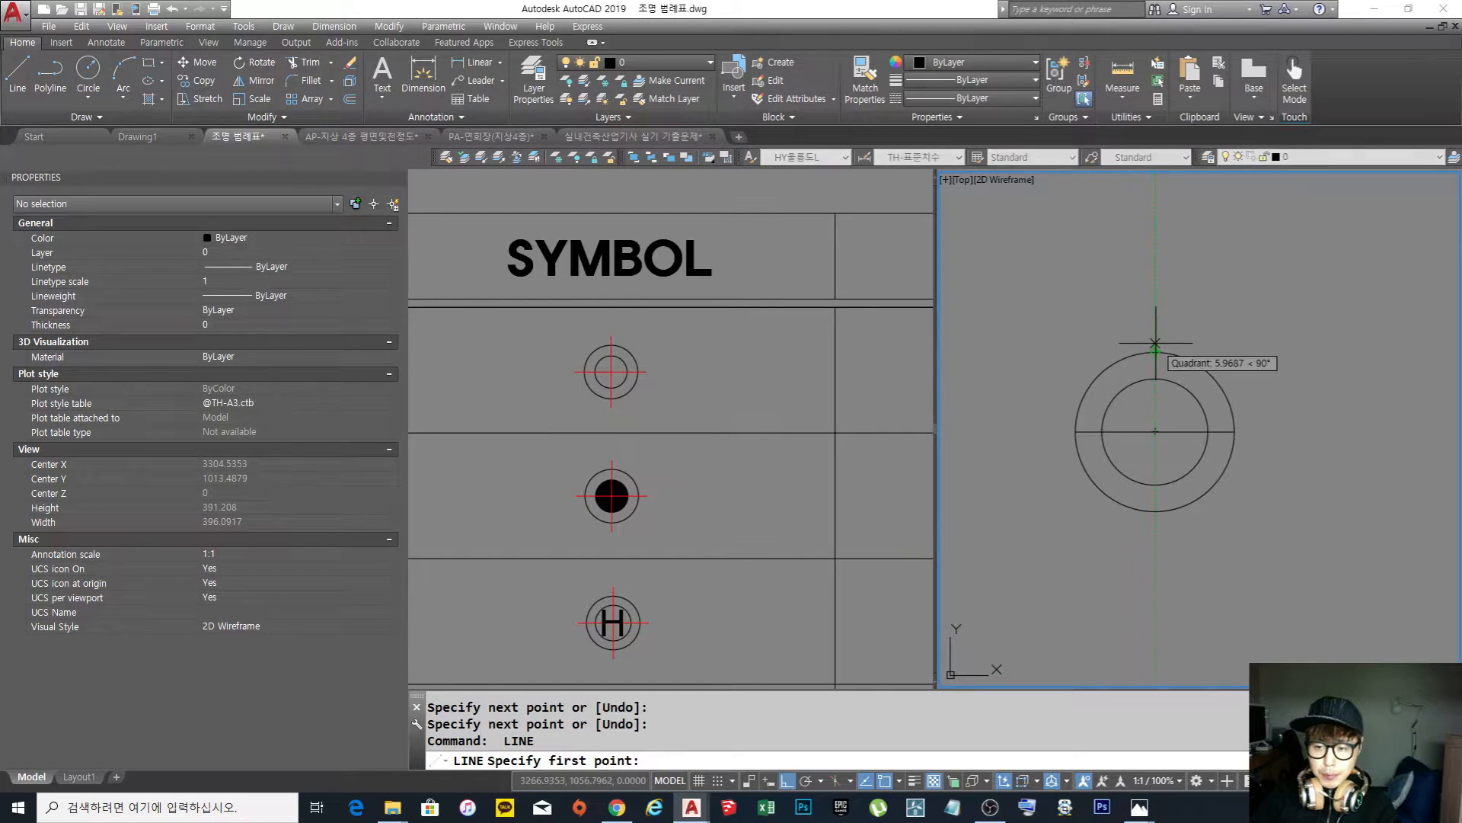
click(1156, 352)
click(1155, 511)
key(Return)
key(Escape)
middle_drag(1195, 428, 1197, 439)
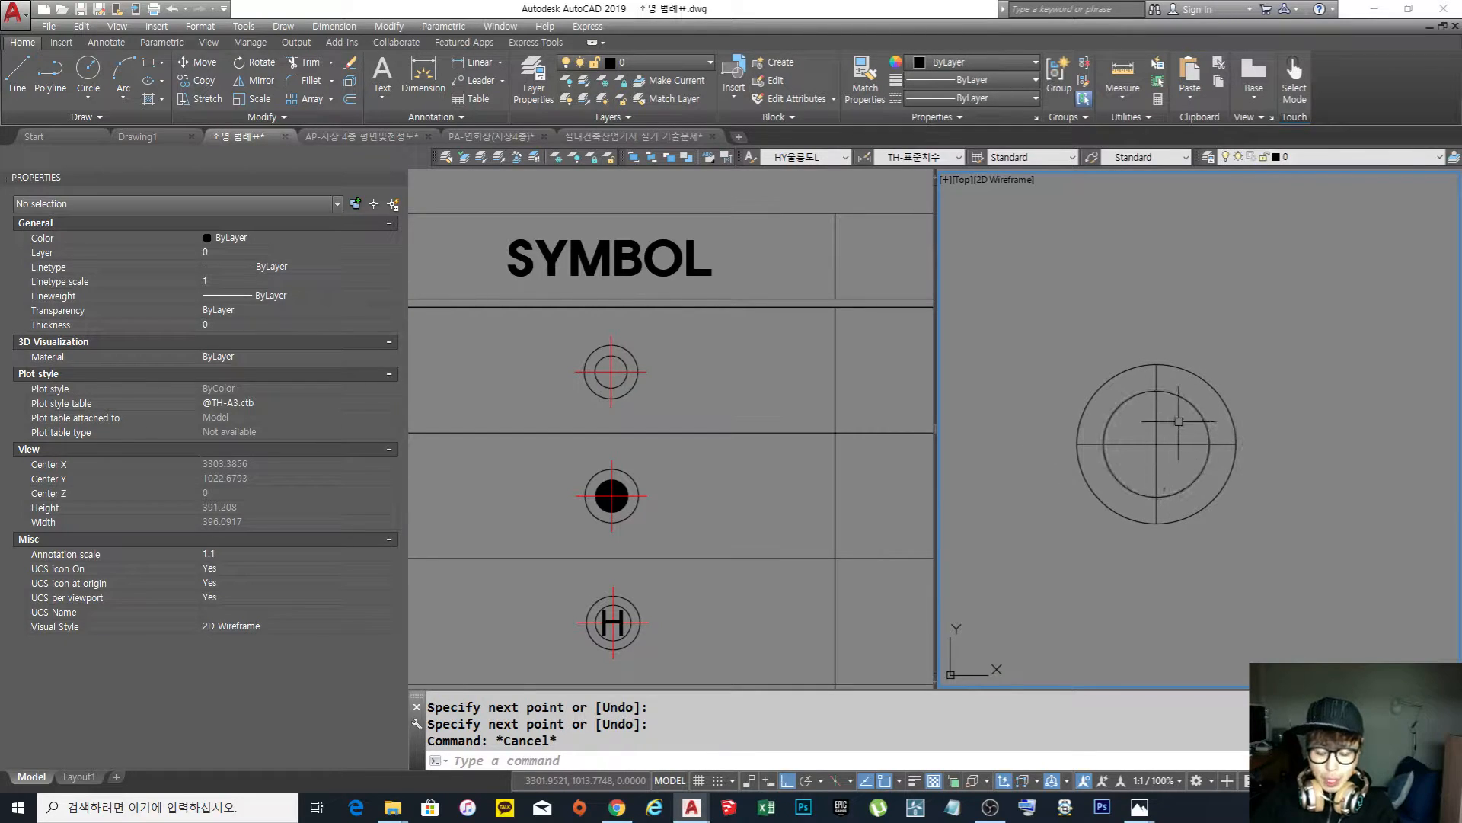
text(len)
key(Return)
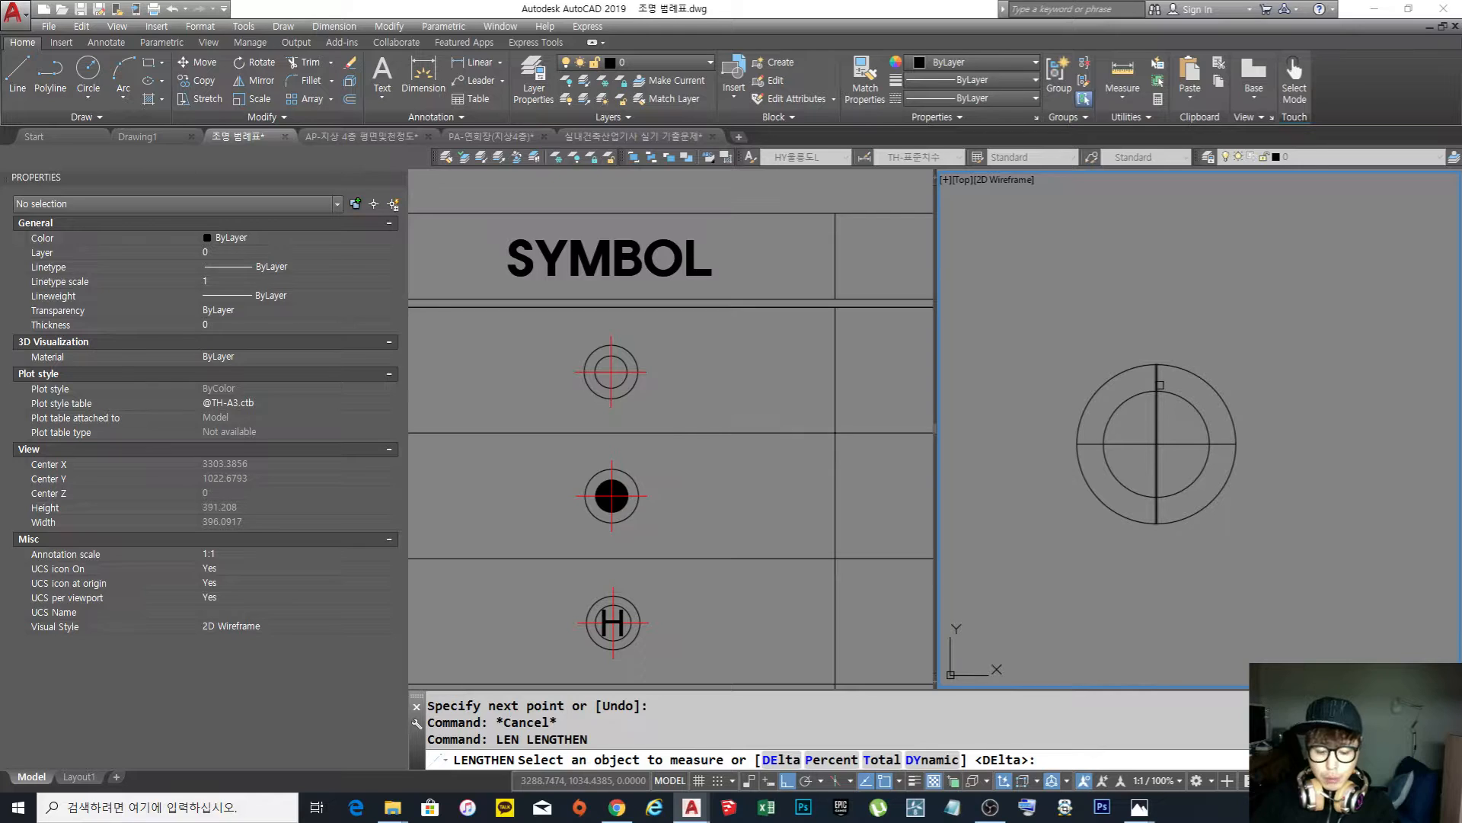
text(de)
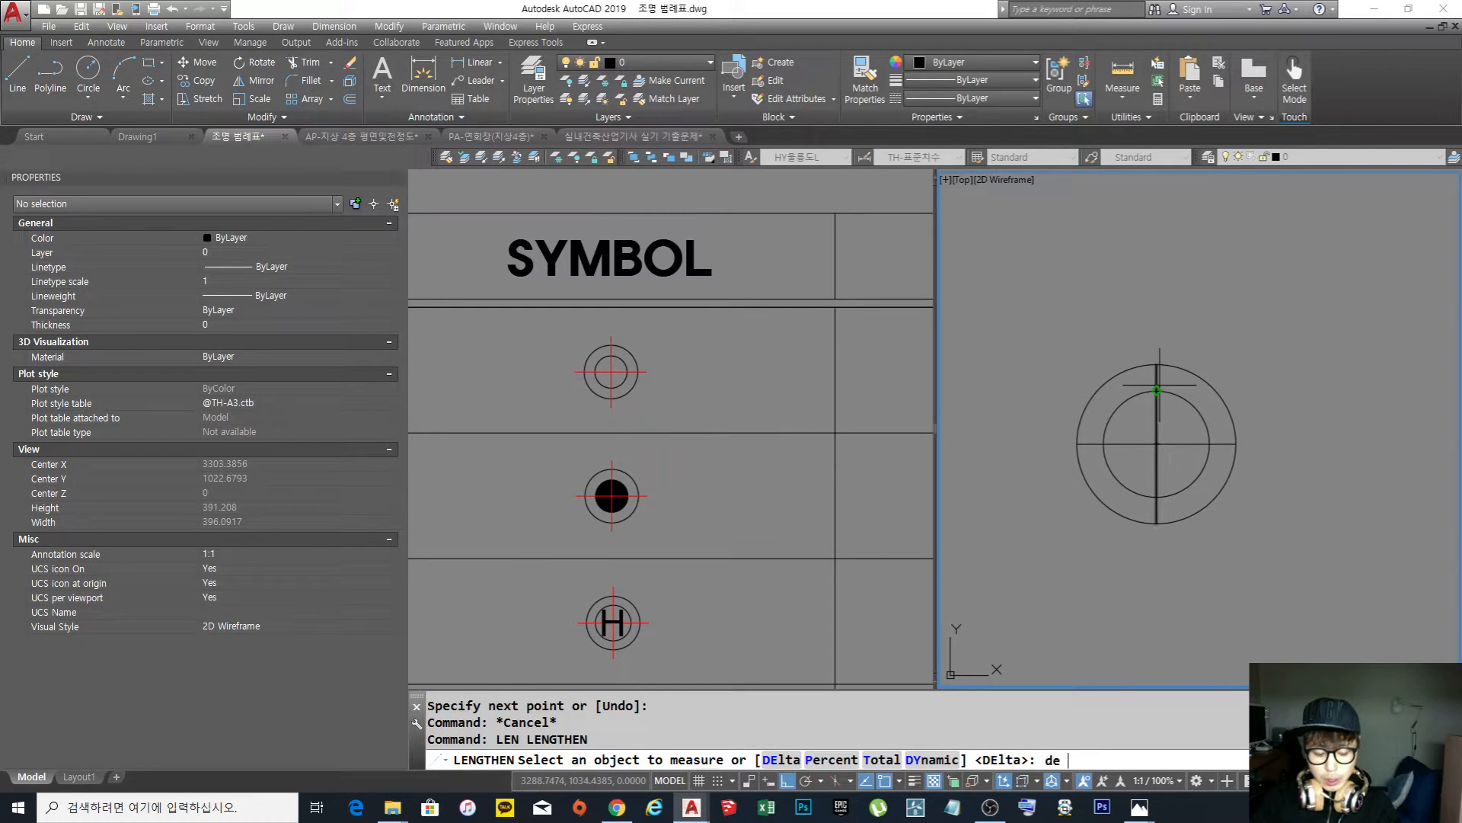
key(Return)
text(290)
key(Return)
key(Escape)
key(Escape)
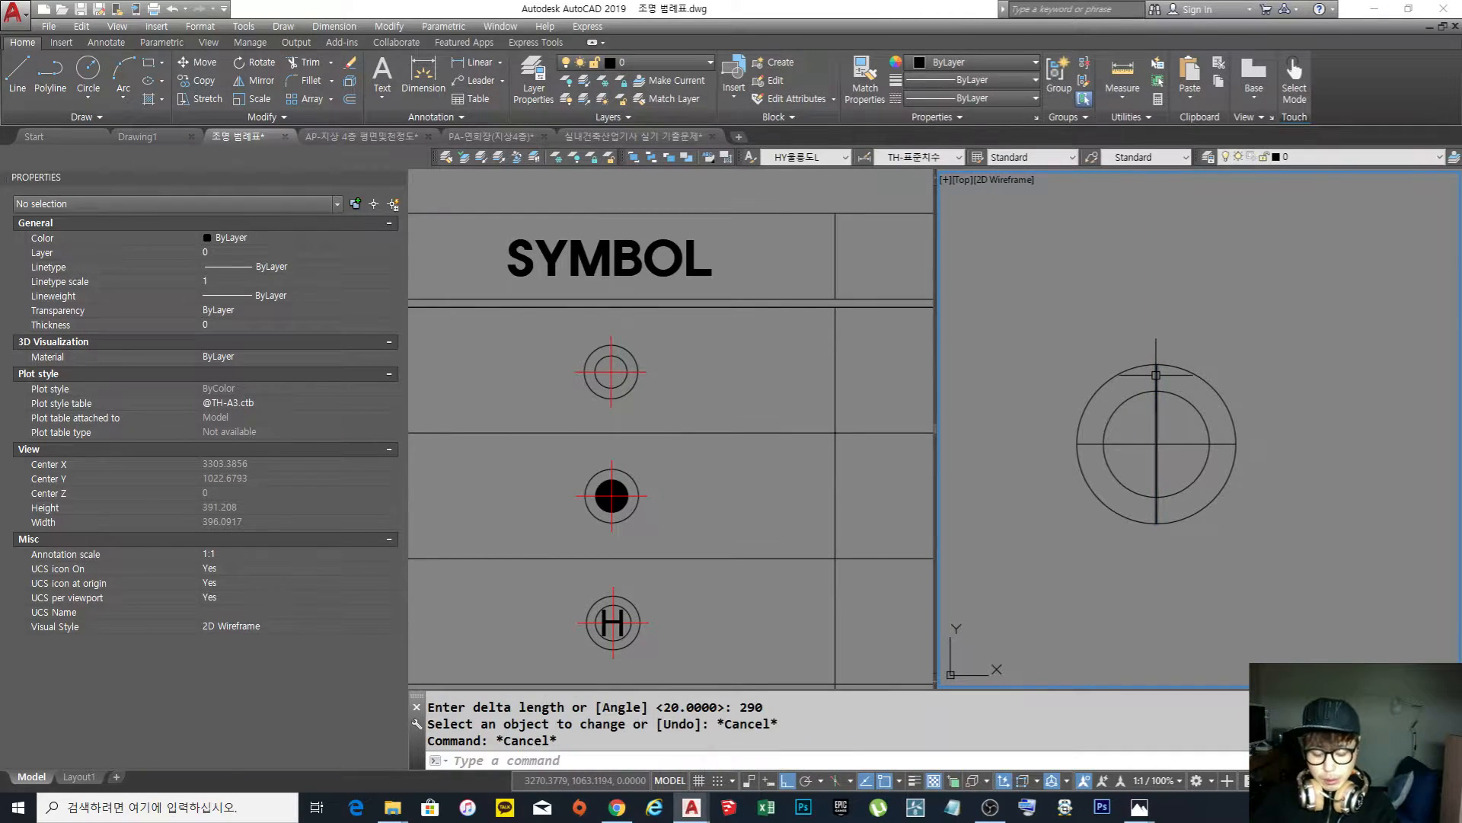
Lengthen both center lines by a delta of 20 at each end so they extend beyond the outer circle
text(len)
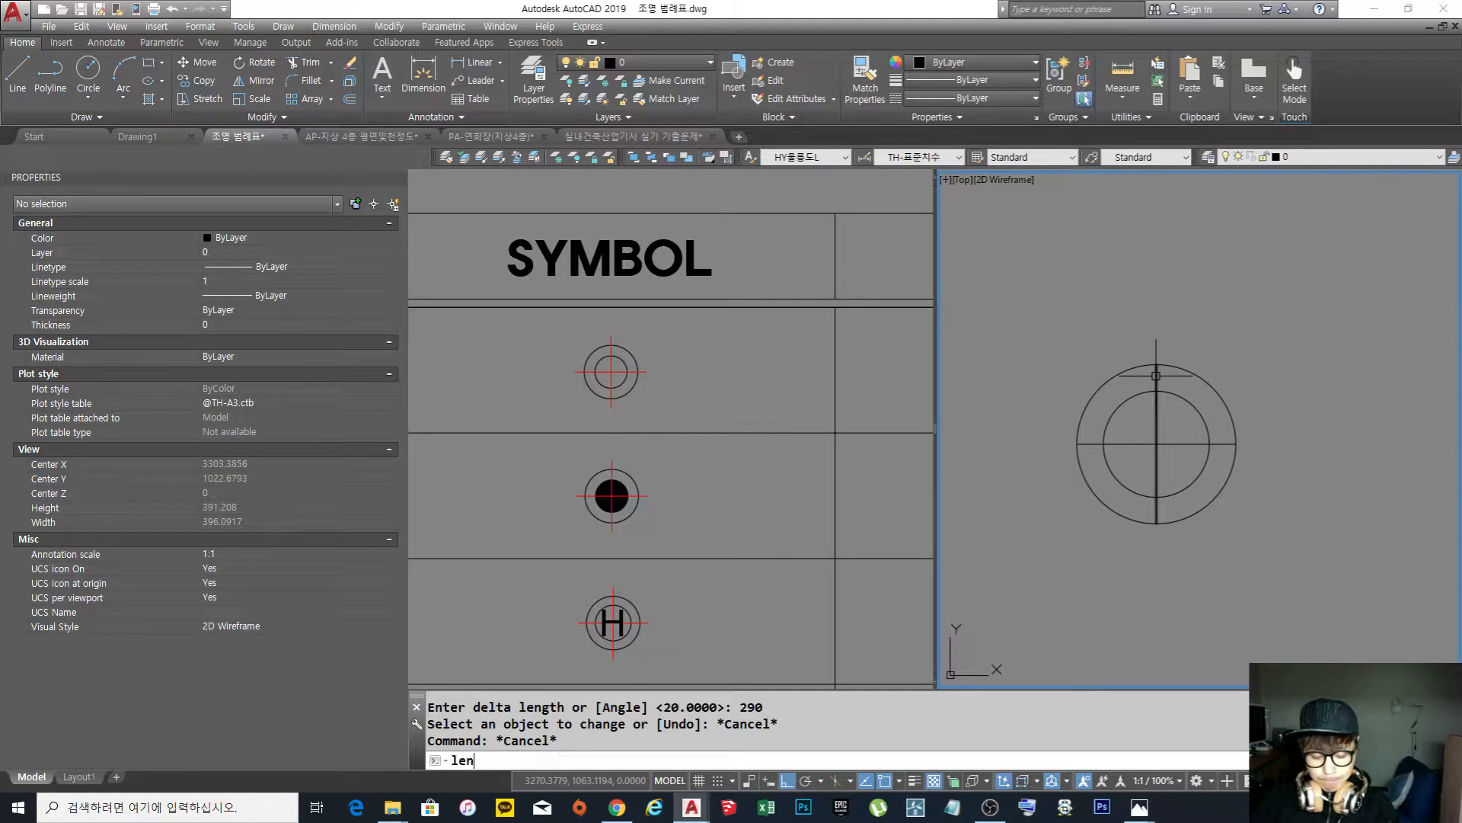
key(Return)
text(de)
key(Return)
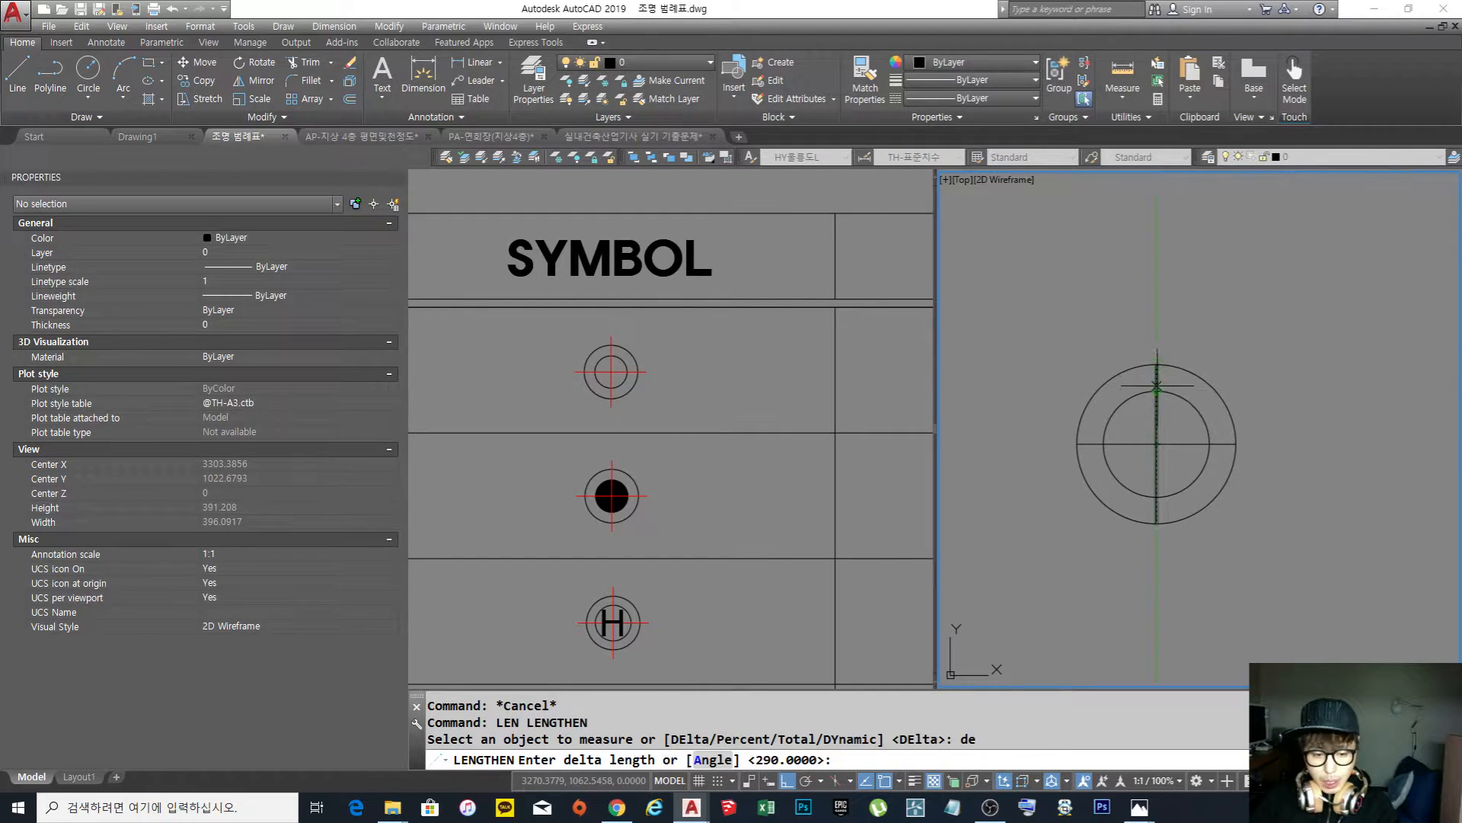
text(2)
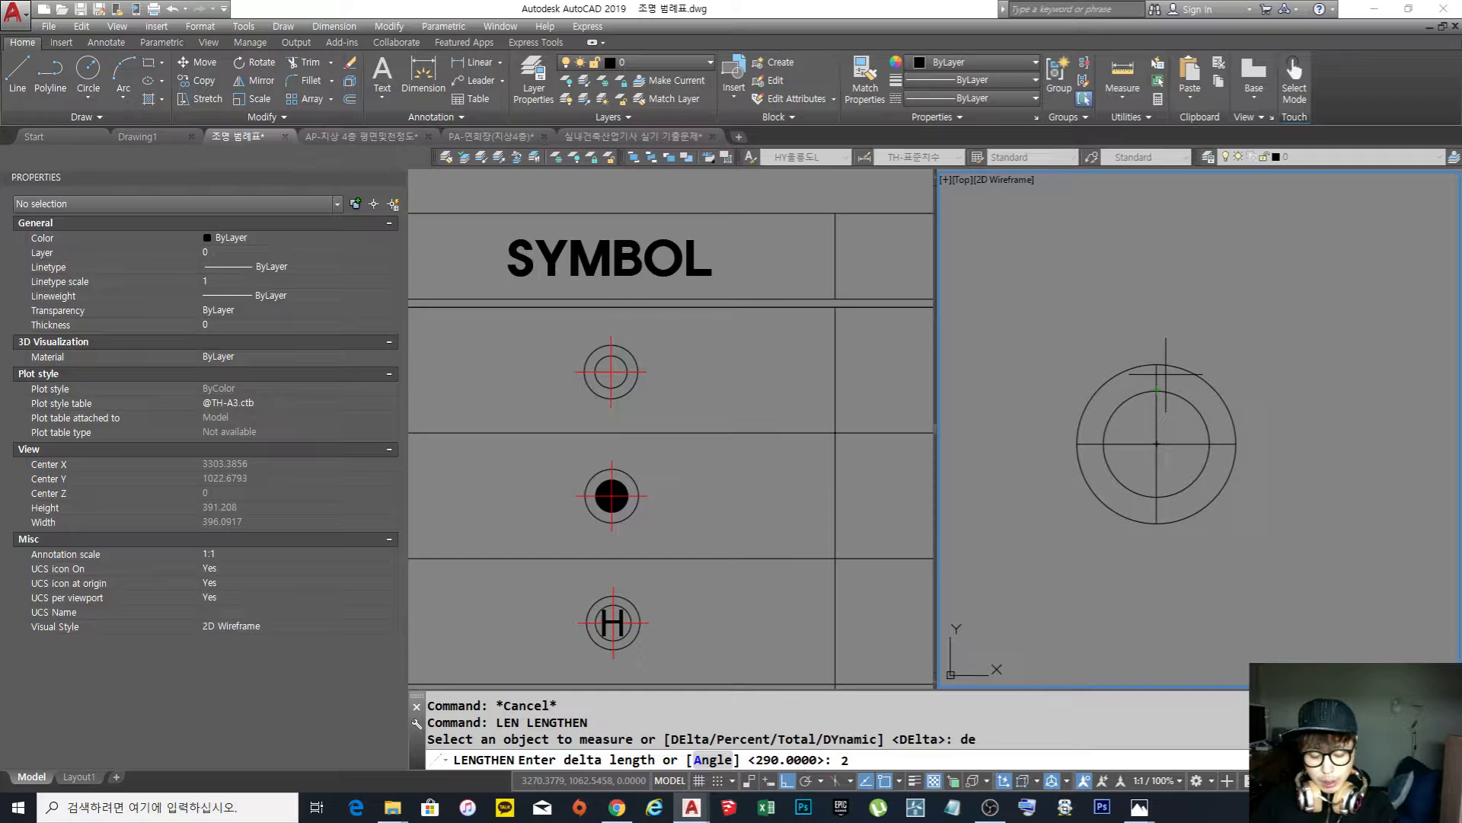
text(0)
key(Return)
click(1157, 376)
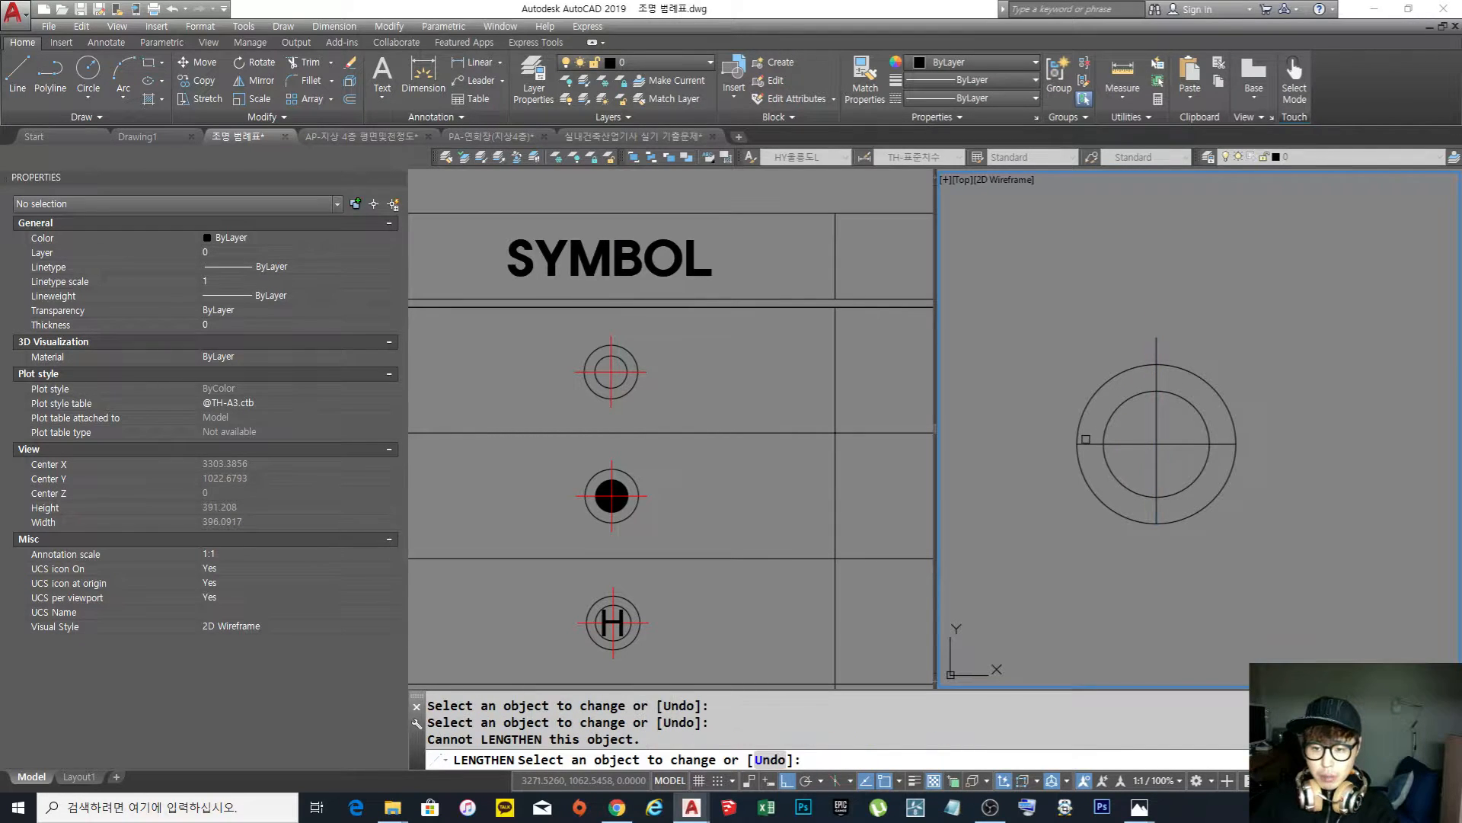
click(1225, 442)
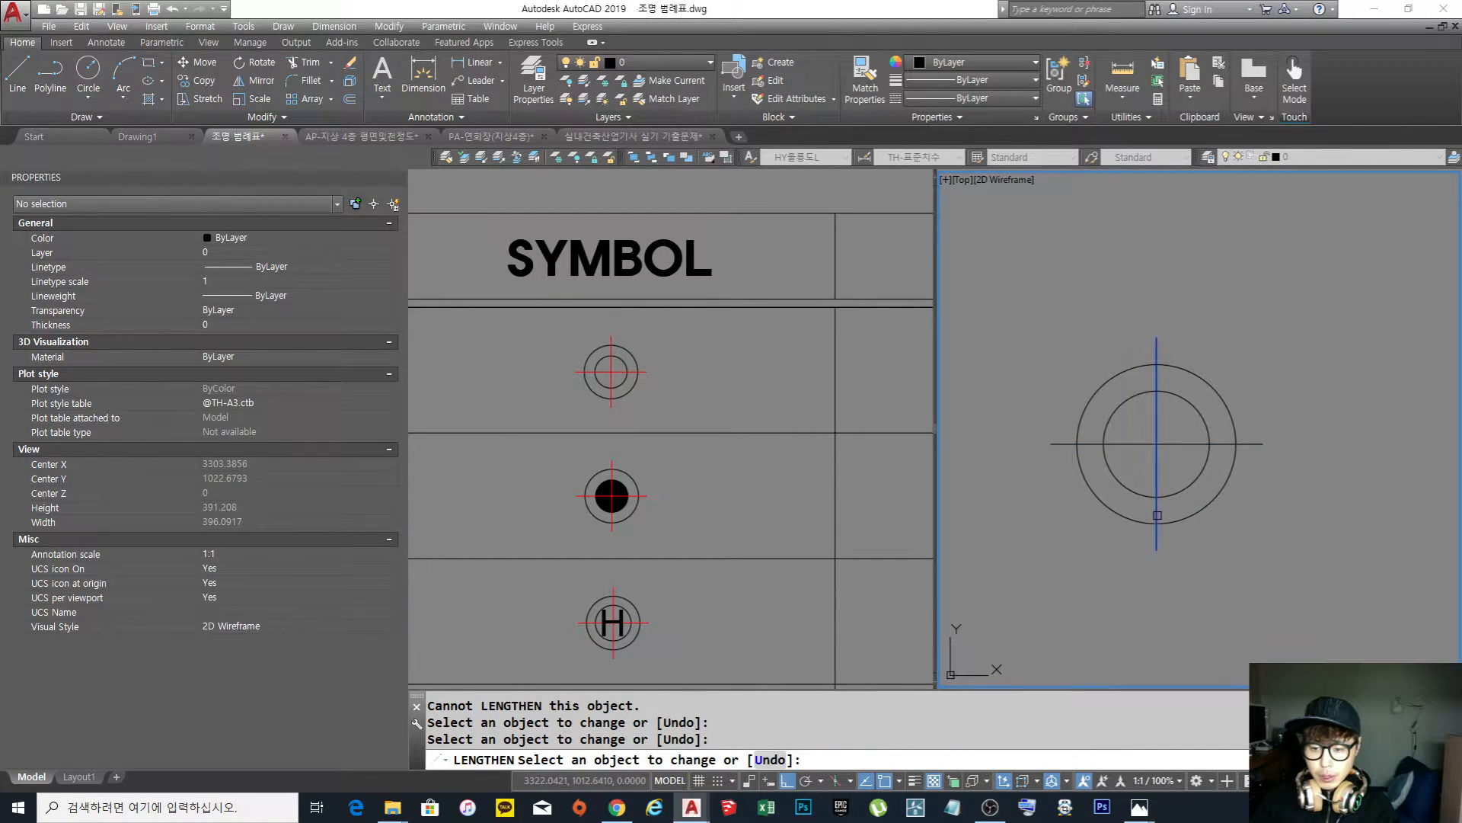
key(Escape)
Compare the drawn double-circle symbol with the down light symbols in the LEGEND table
scroll(1111, 447, down, 2)
scroll(1116, 438, up, 2)
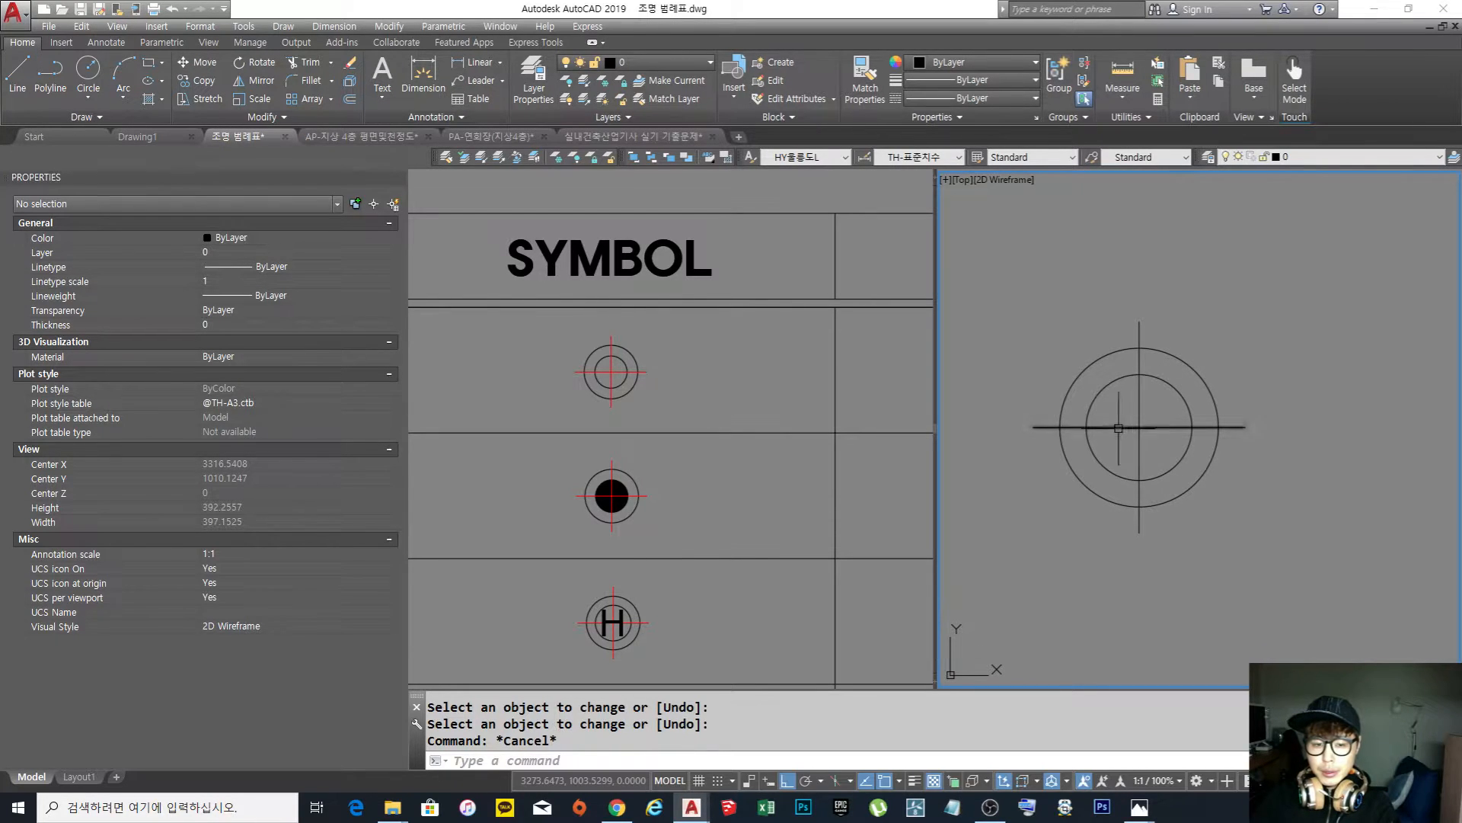
middle_drag(1136, 436, 1129, 427)
click(1227, 384)
click(1165, 365)
click(781, 387)
key(Escape)
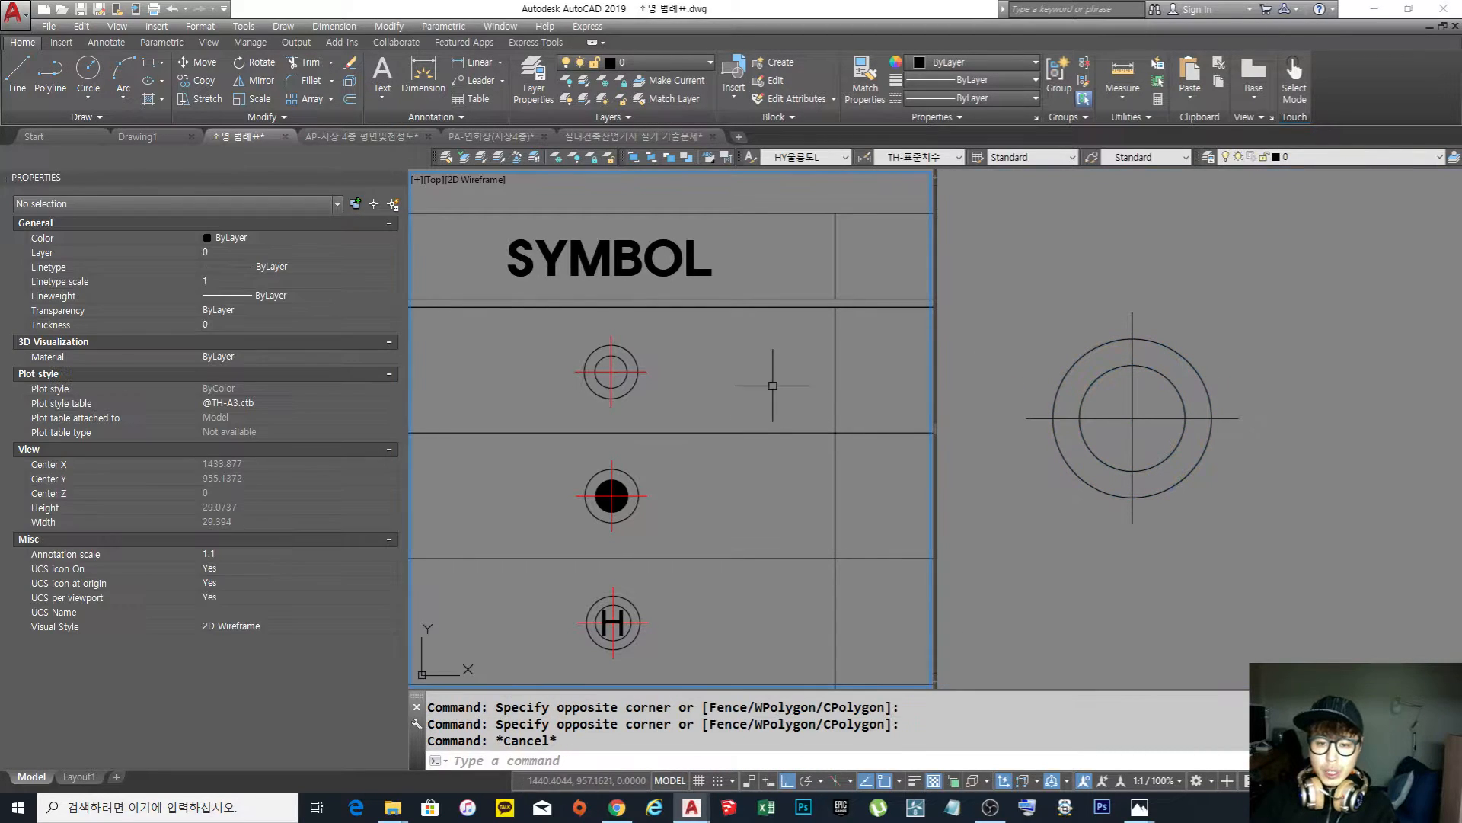
scroll(779, 387, down, 4)
Copy the outer circle and both center lines, without the inner circle, horizontally to the right of the original symbol
click(1188, 534)
scroll(1189, 530, down, 6)
middle_drag(1196, 527, 1110, 474)
scroll(1087, 466, up, 4)
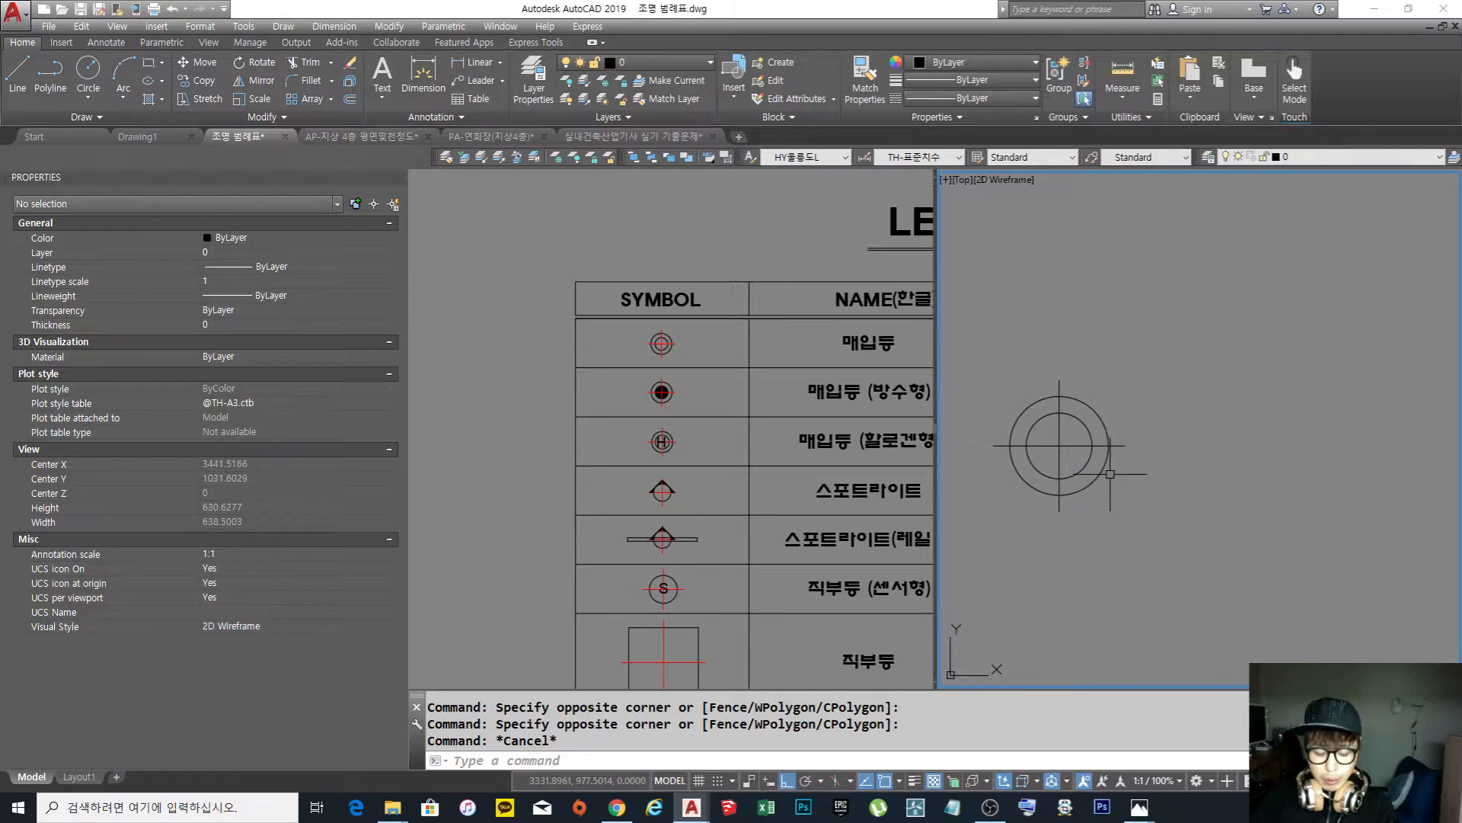
text(co)
key(Return)
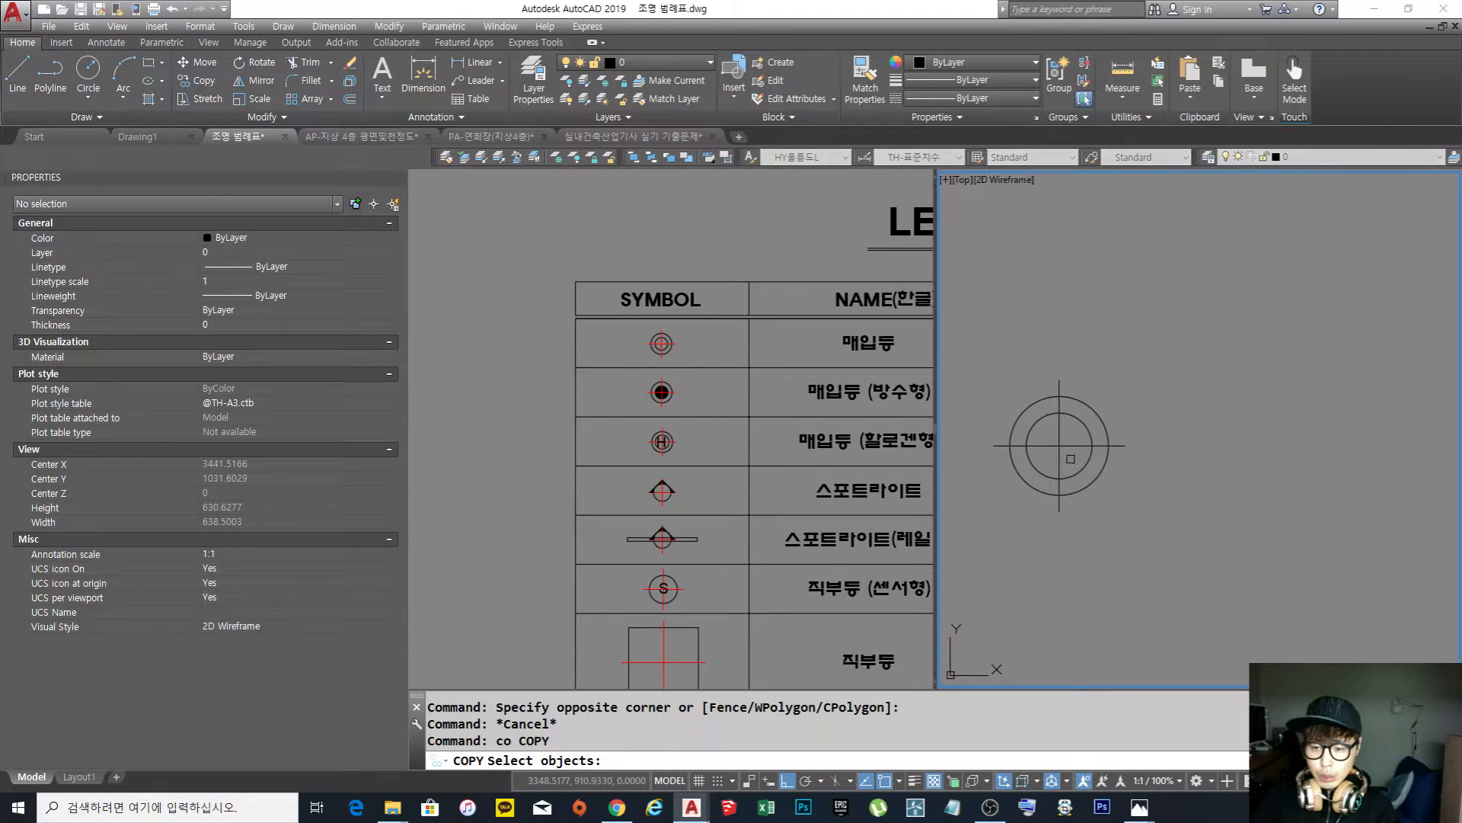
click(1072, 460)
click(1052, 436)
click(1104, 424)
key(Return)
click(1078, 337)
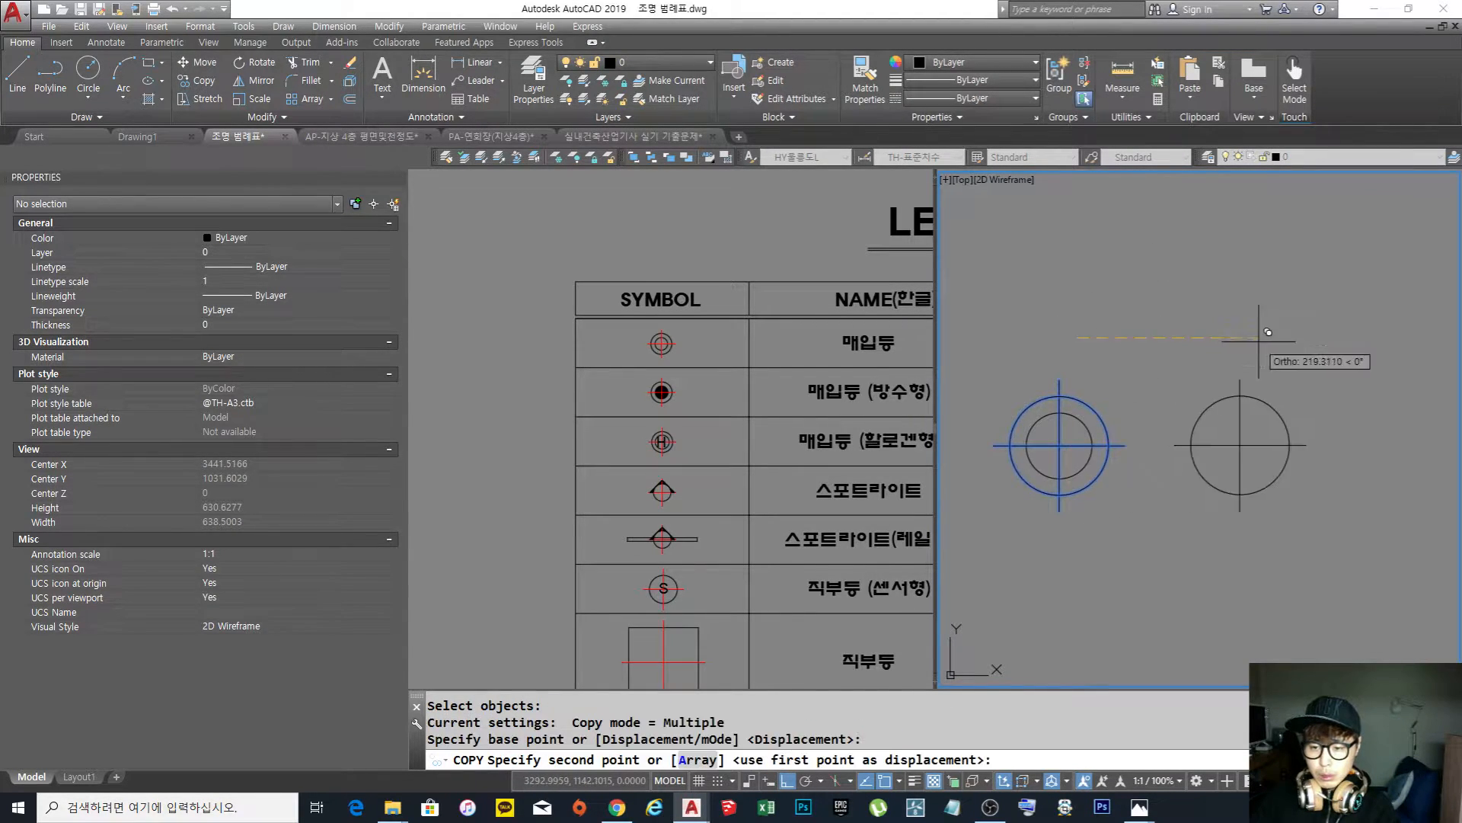
click(1302, 332)
key(Return)
key(Escape)
scroll(1287, 455, up, 4)
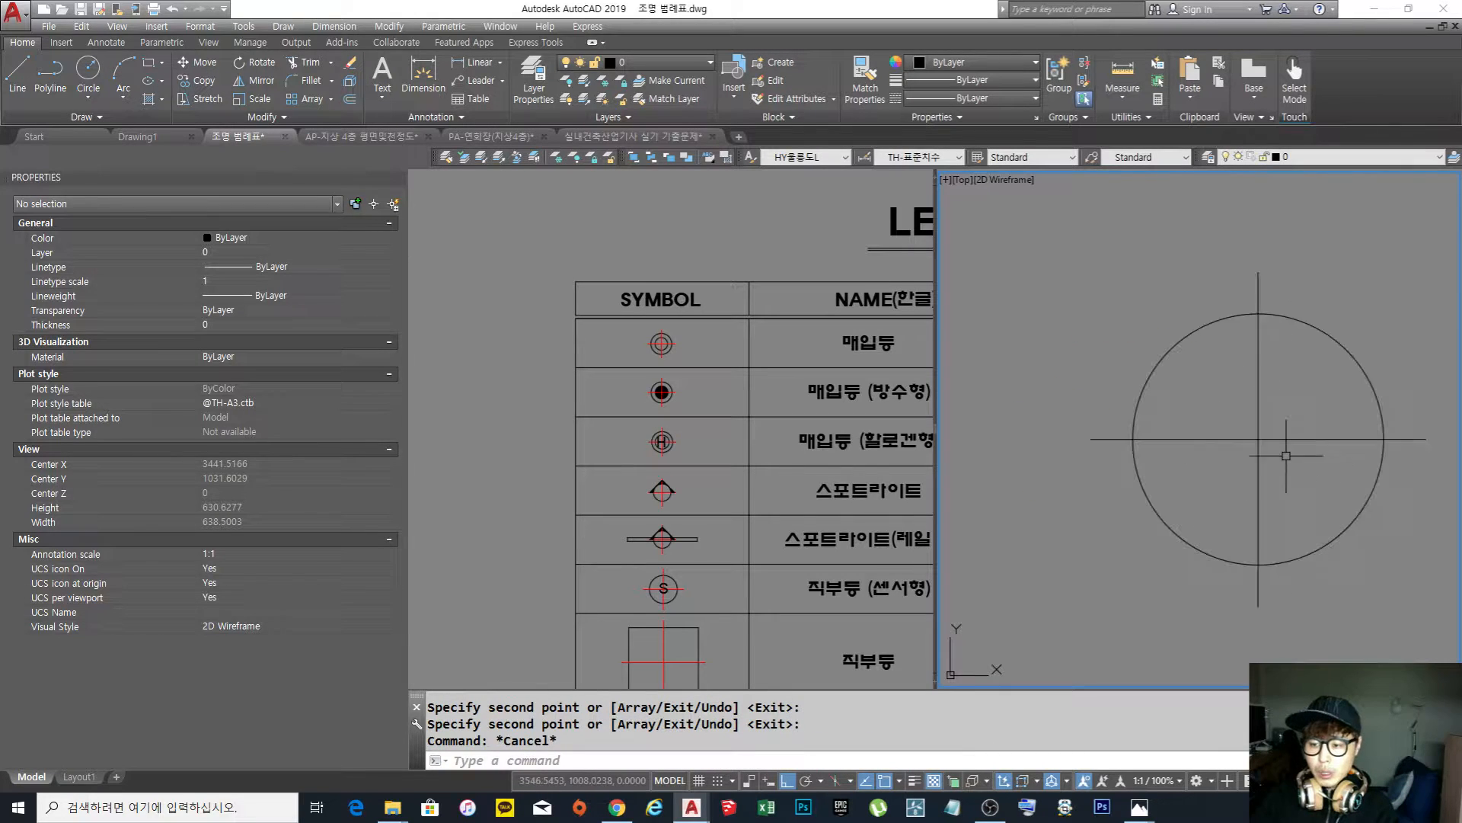
scroll(1286, 456, down, 4)
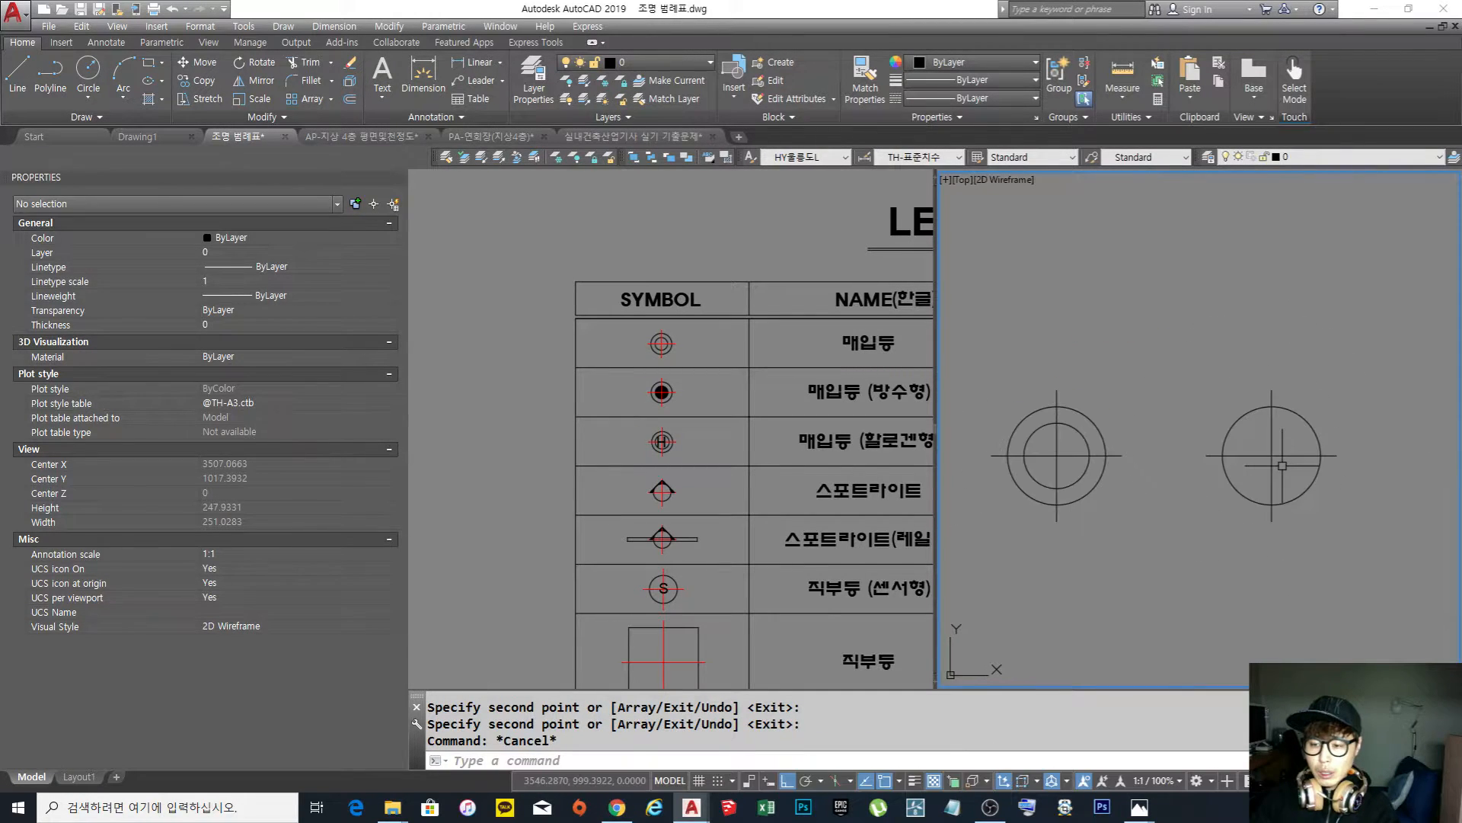
Compare the double-circle symbol and its single-circle copy with the 매입등 symbol in the LEGEND table
click(775, 258)
middle_drag(773, 261, 744, 248)
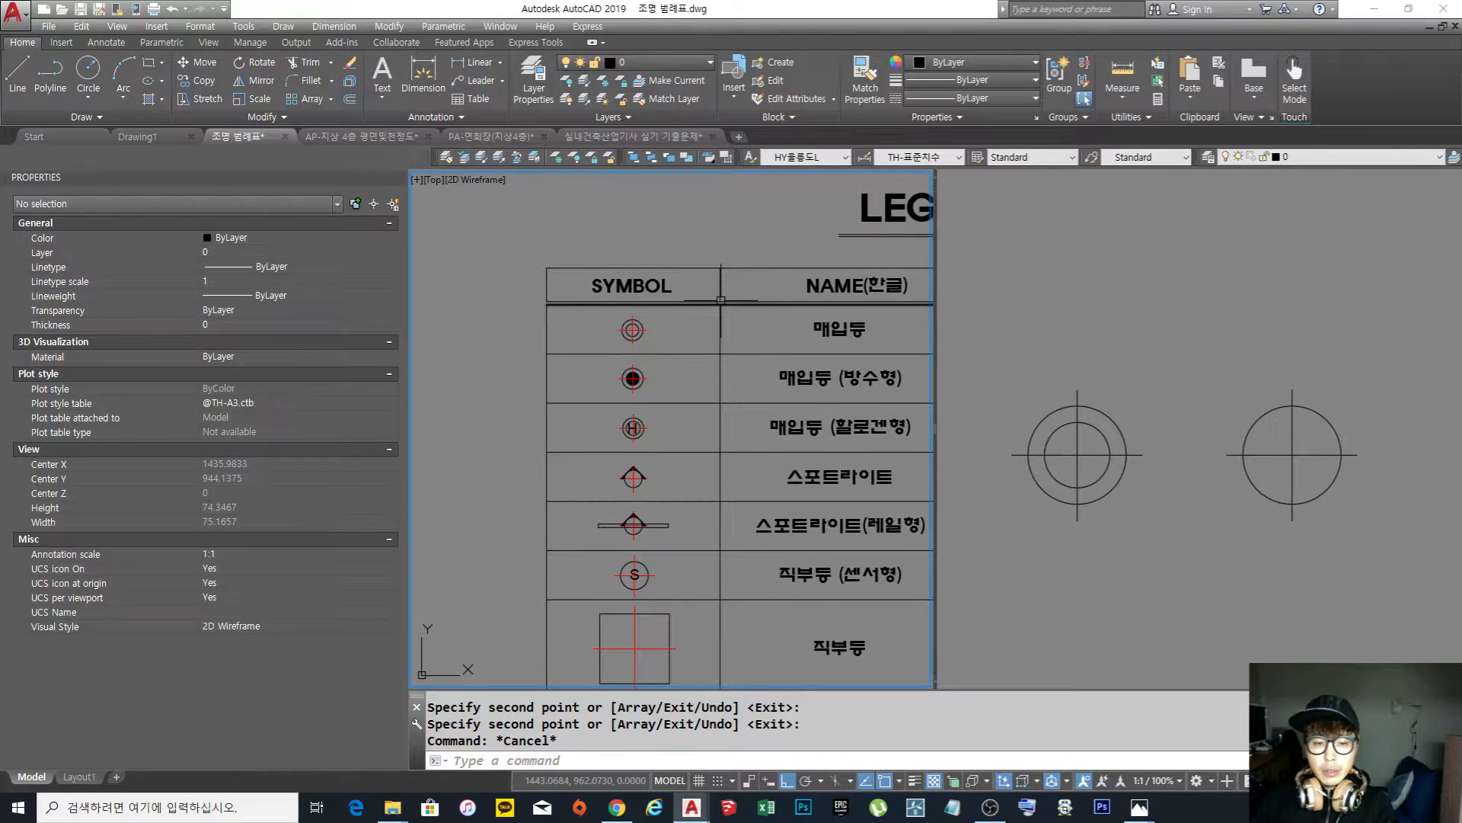
click(671, 329)
click(668, 332)
click(1100, 528)
click(1027, 367)
click(1174, 551)
key(Escape)
click(1394, 555)
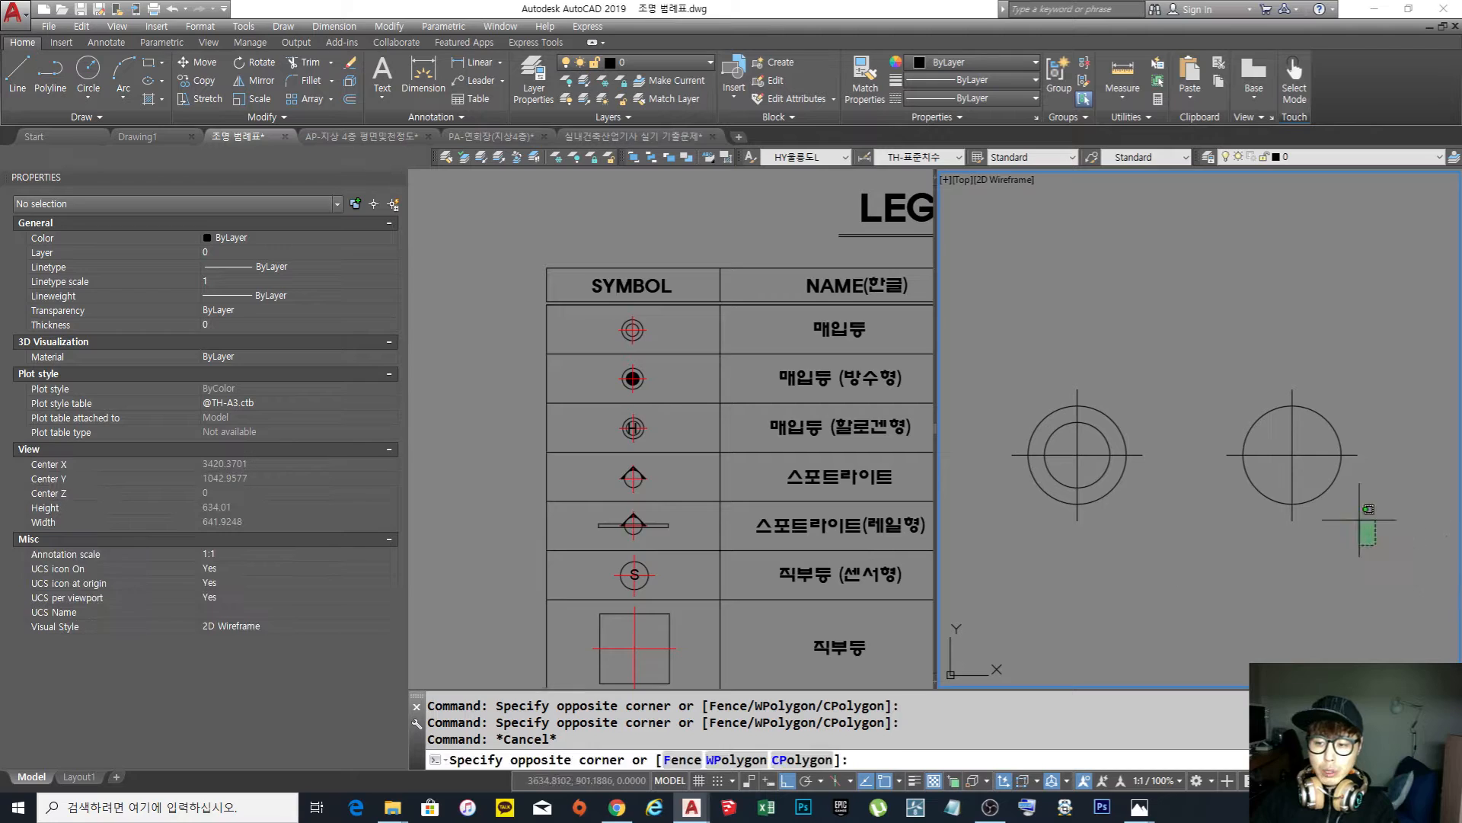
click(1205, 328)
key(Escape)
middle_drag(1162, 407, 1159, 350)
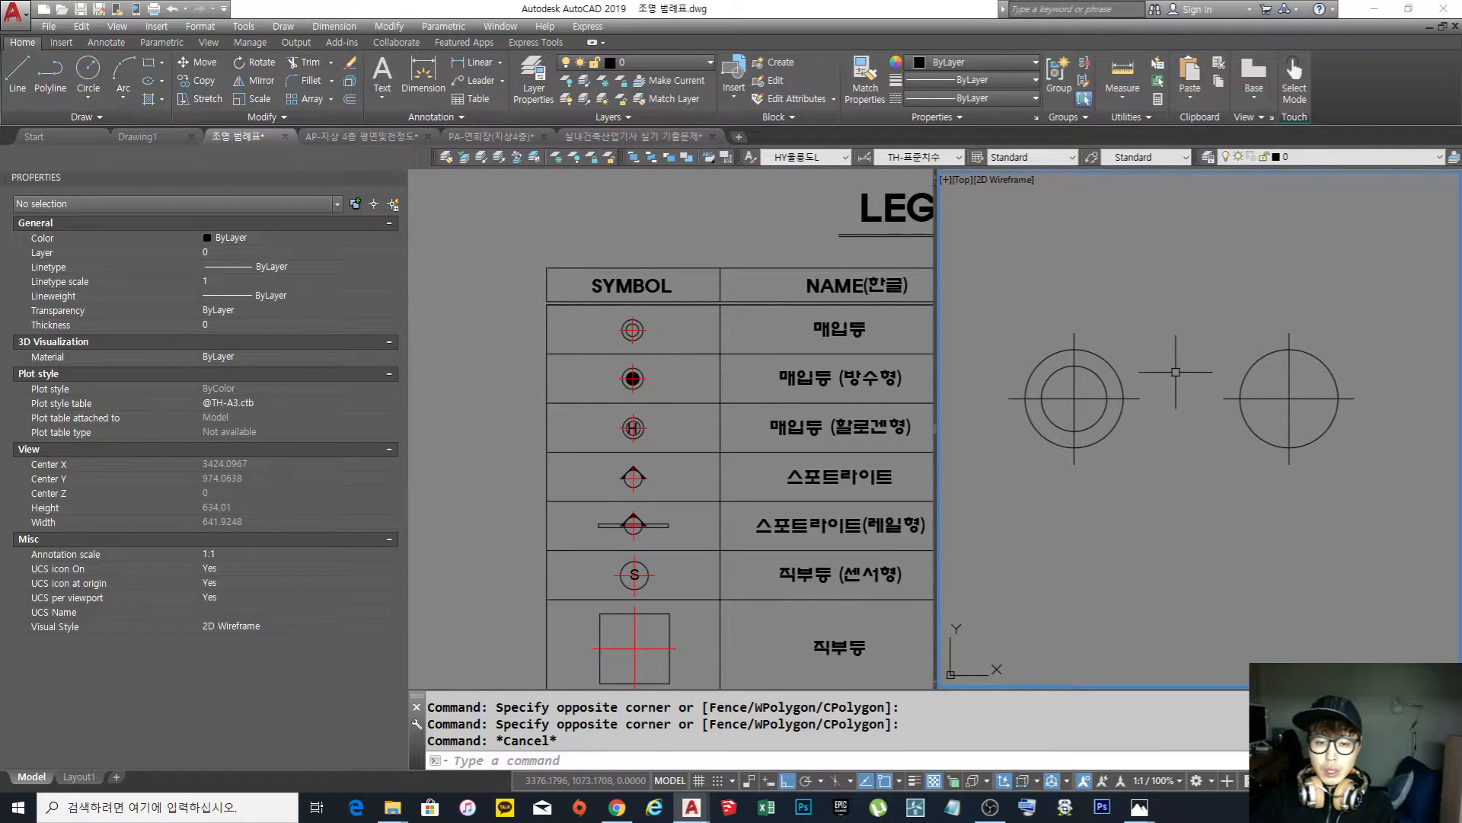
click(1094, 378)
click(1082, 348)
key(Escape)
click(1272, 378)
click(1231, 346)
key(Escape)
Examine the three 매입등 symbols in the LEGEND table and check them against the drawn double-circle symbol
click(746, 333)
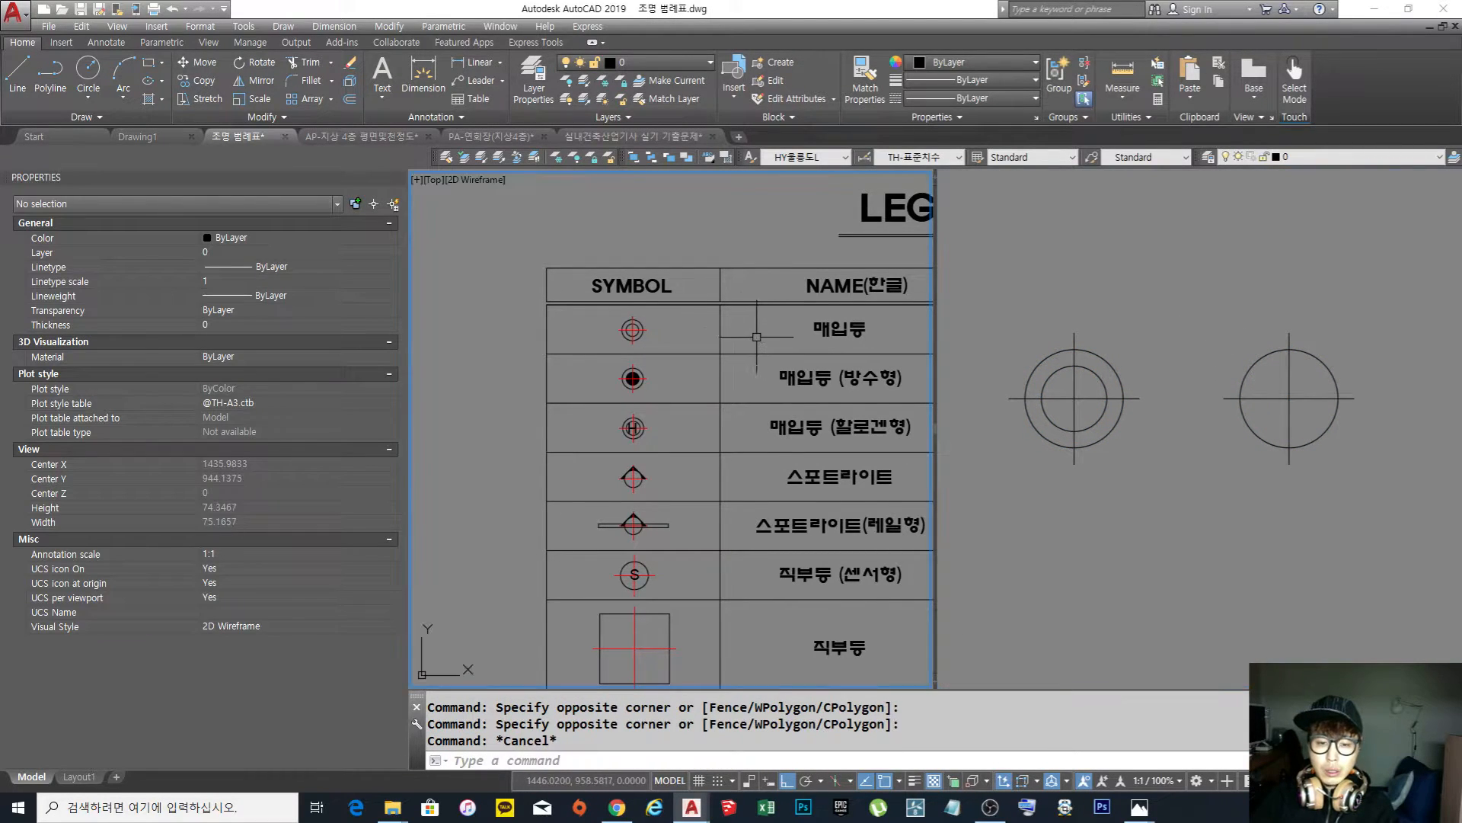
scroll(760, 338, down, 2)
scroll(733, 407, up, 2)
middle_drag(724, 413, 686, 418)
scroll(681, 419, up, 2)
scroll(678, 421, down, 2)
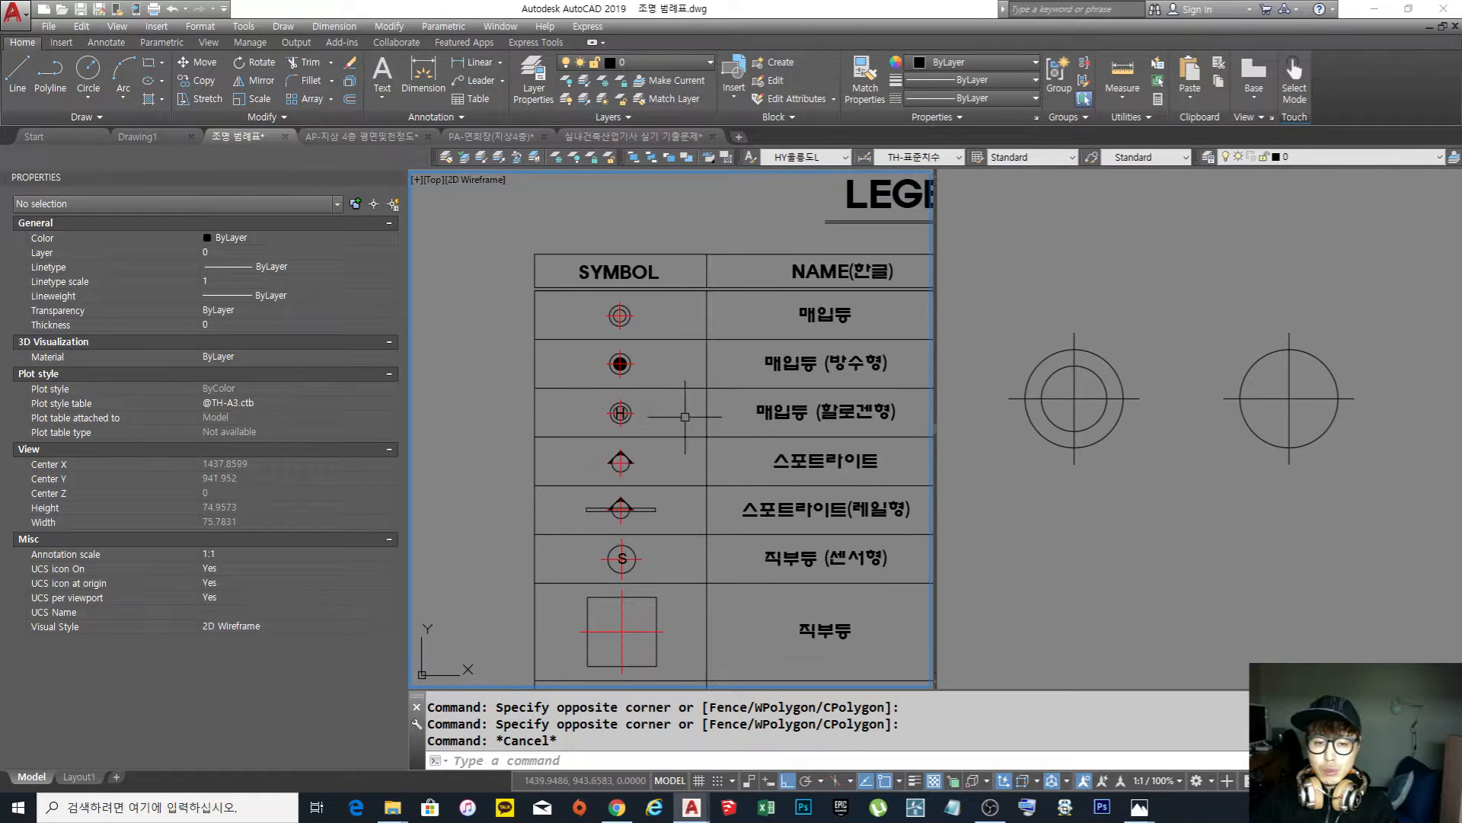
scroll(637, 328, up, 2)
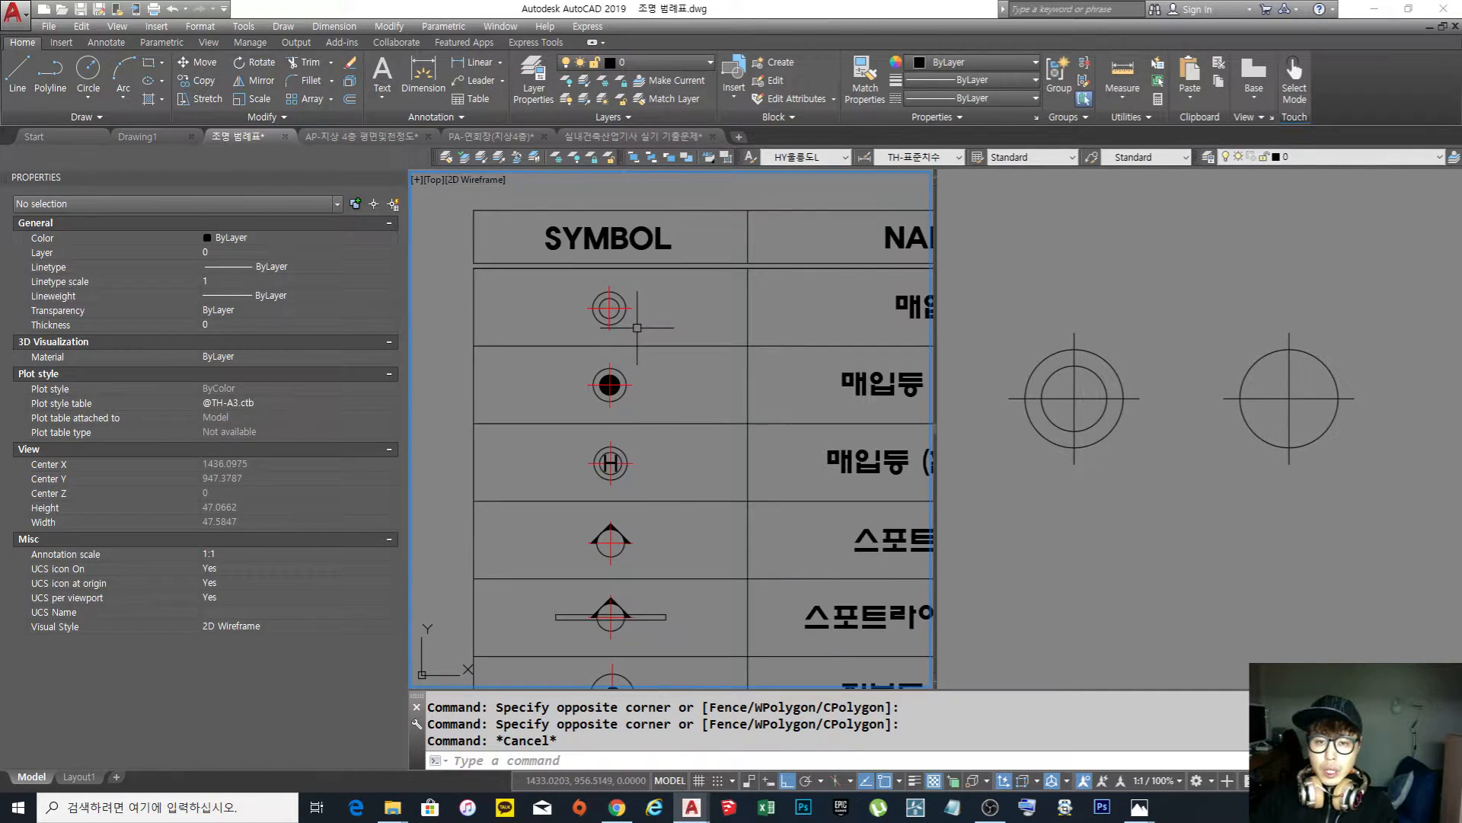
click(1138, 365)
click(1139, 382)
click(1092, 369)
click(696, 327)
key(Escape)
Examine the legend's 직부등 (센서형) symbol and open the ceiling-light photo 20191215_023121.jpg from the 캡쳐 folder in File Explorer
scroll(697, 358, down, 2)
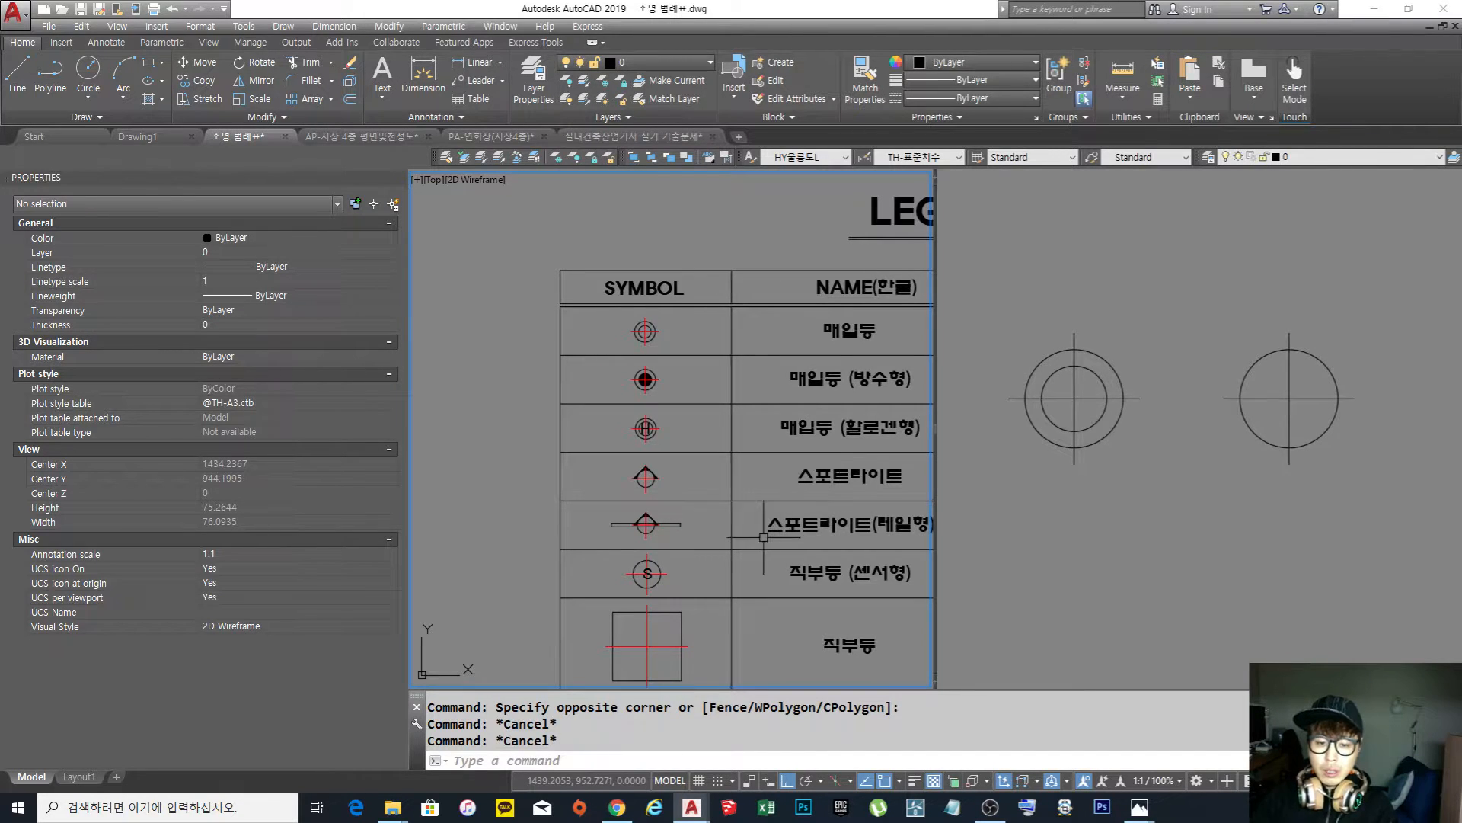
scroll(659, 566, up, 4)
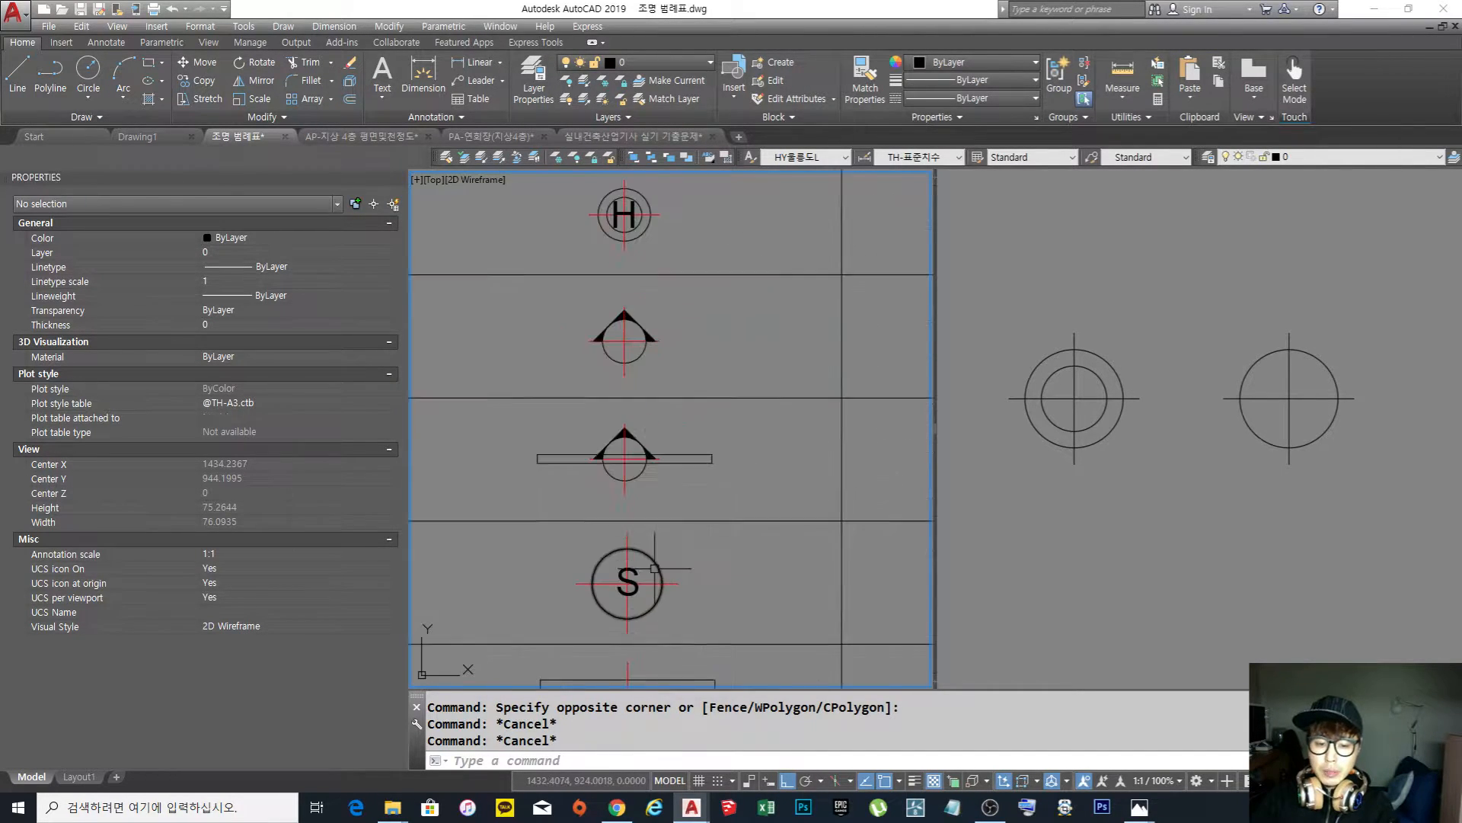
click(612, 618)
key(Escape)
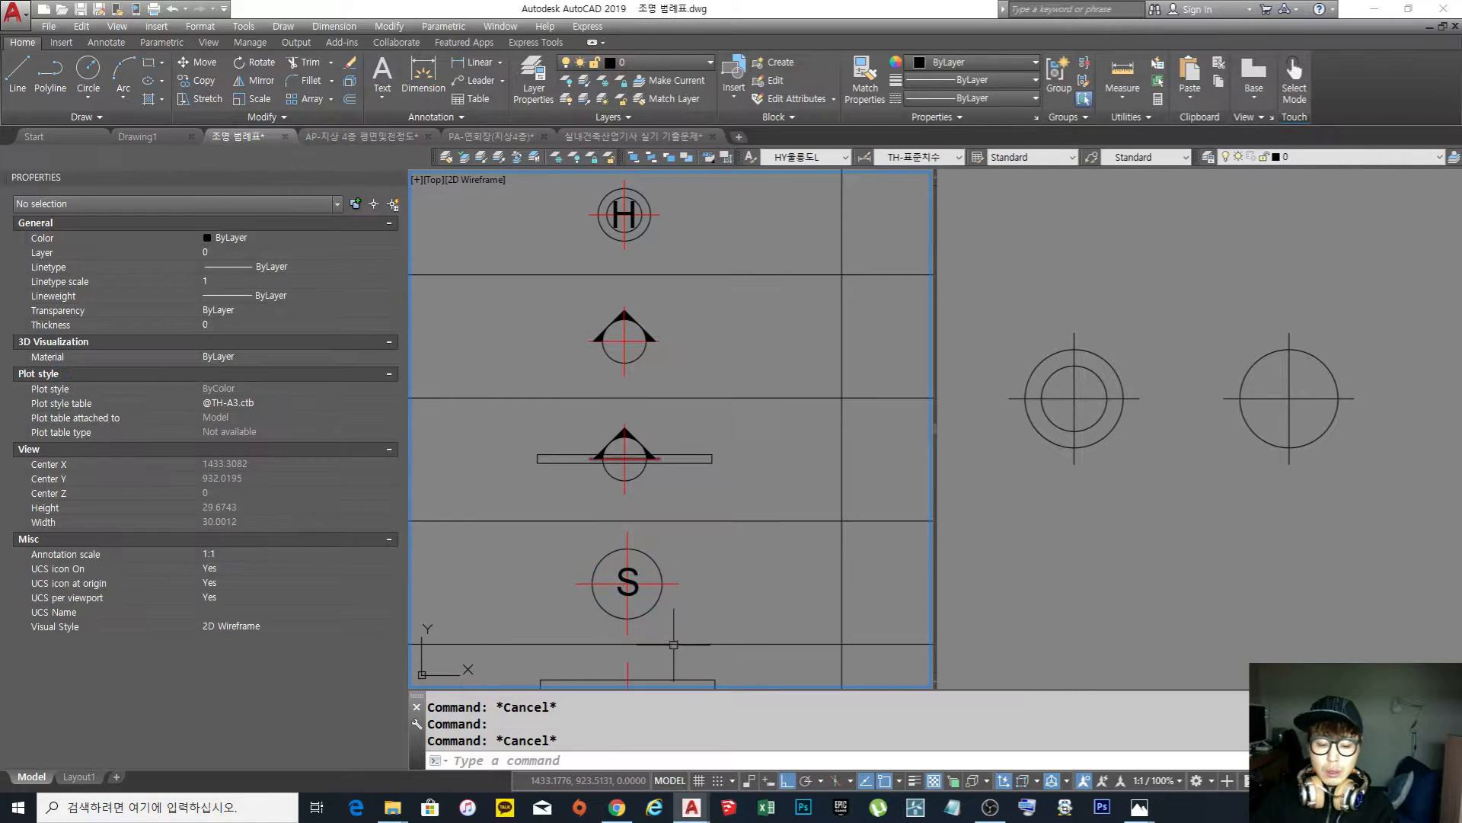
mouse_move(393, 808)
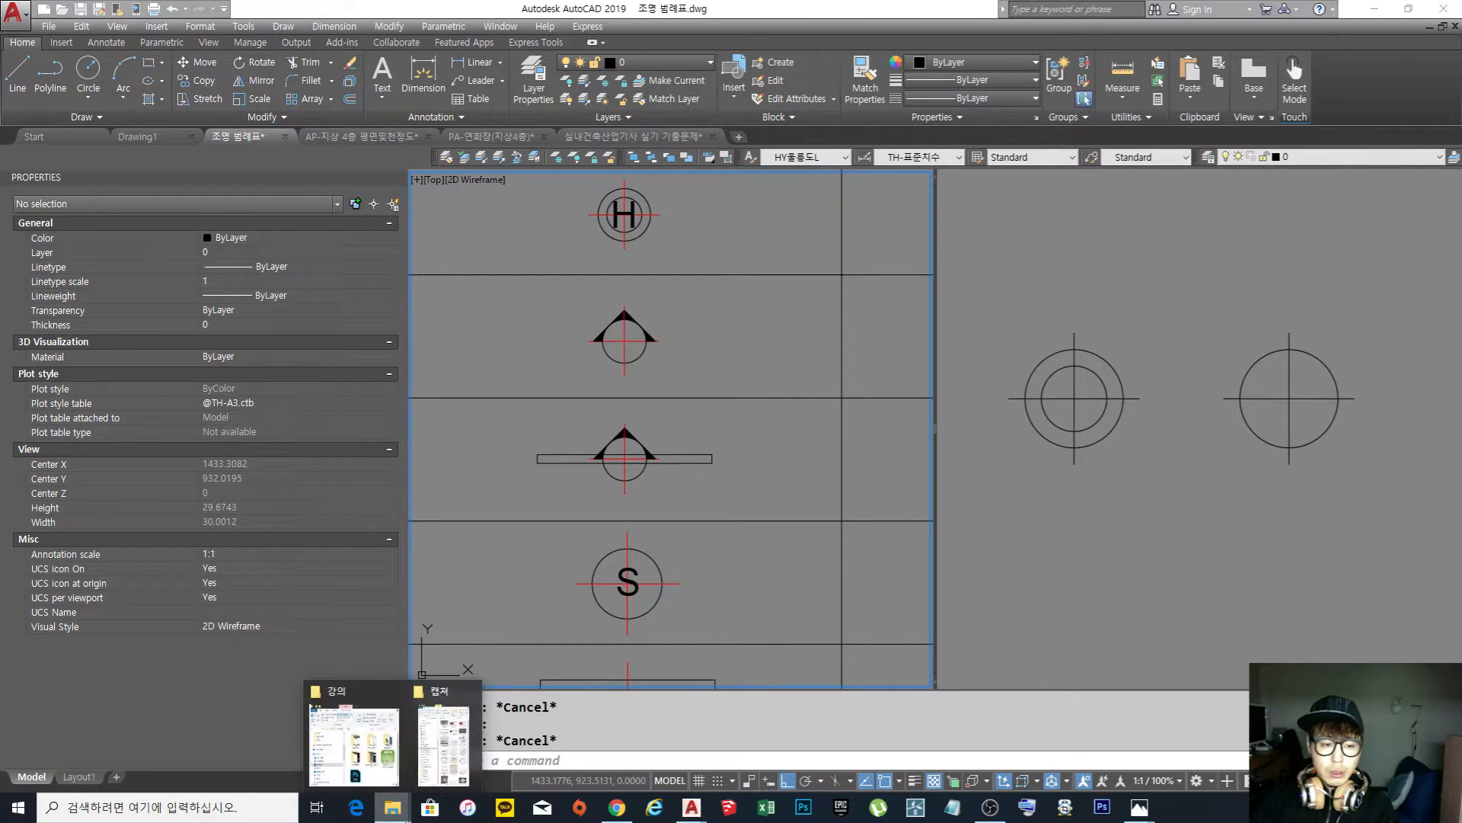
click(438, 761)
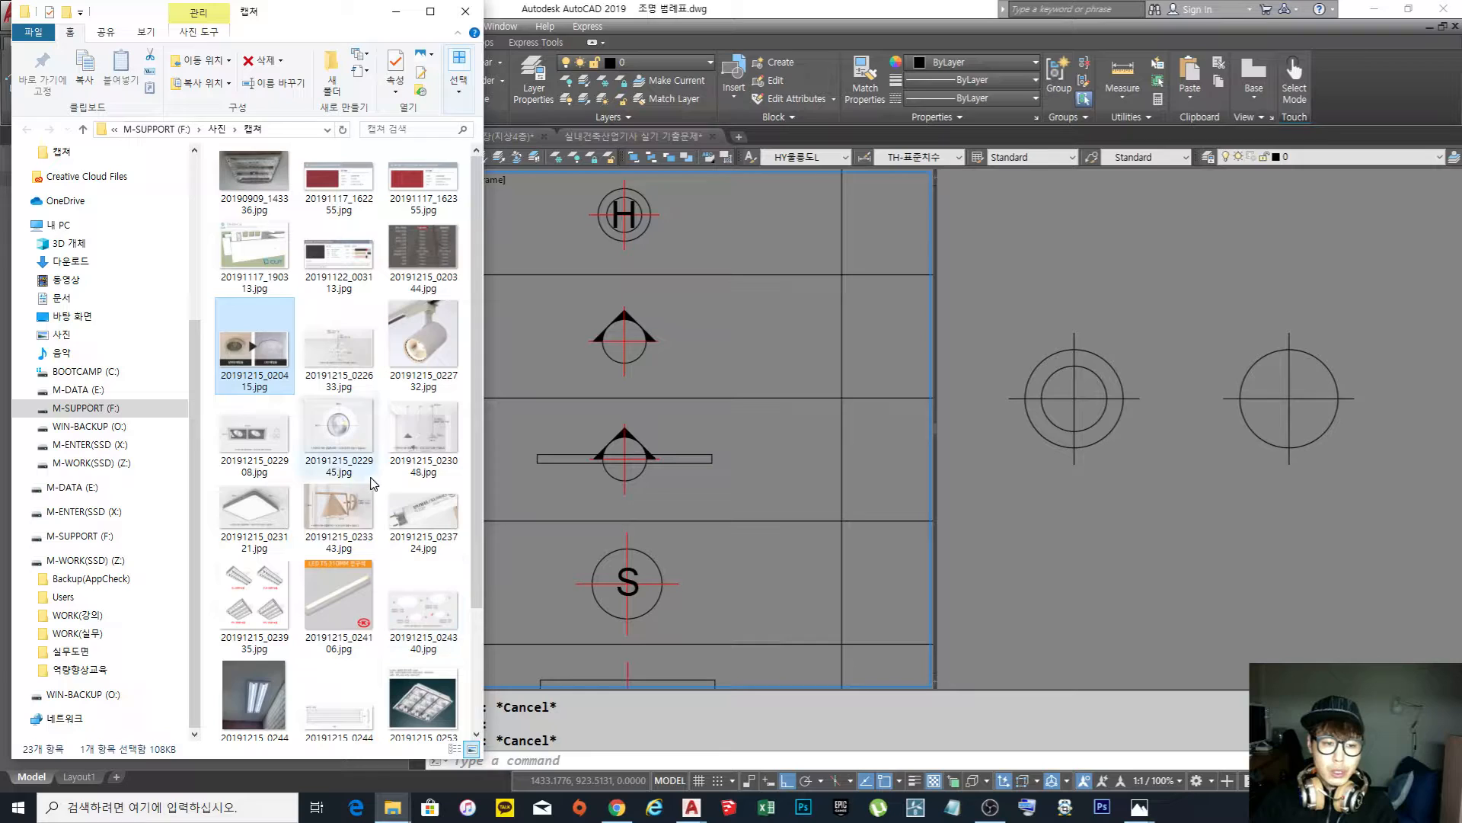
click(276, 518)
double_click(276, 518)
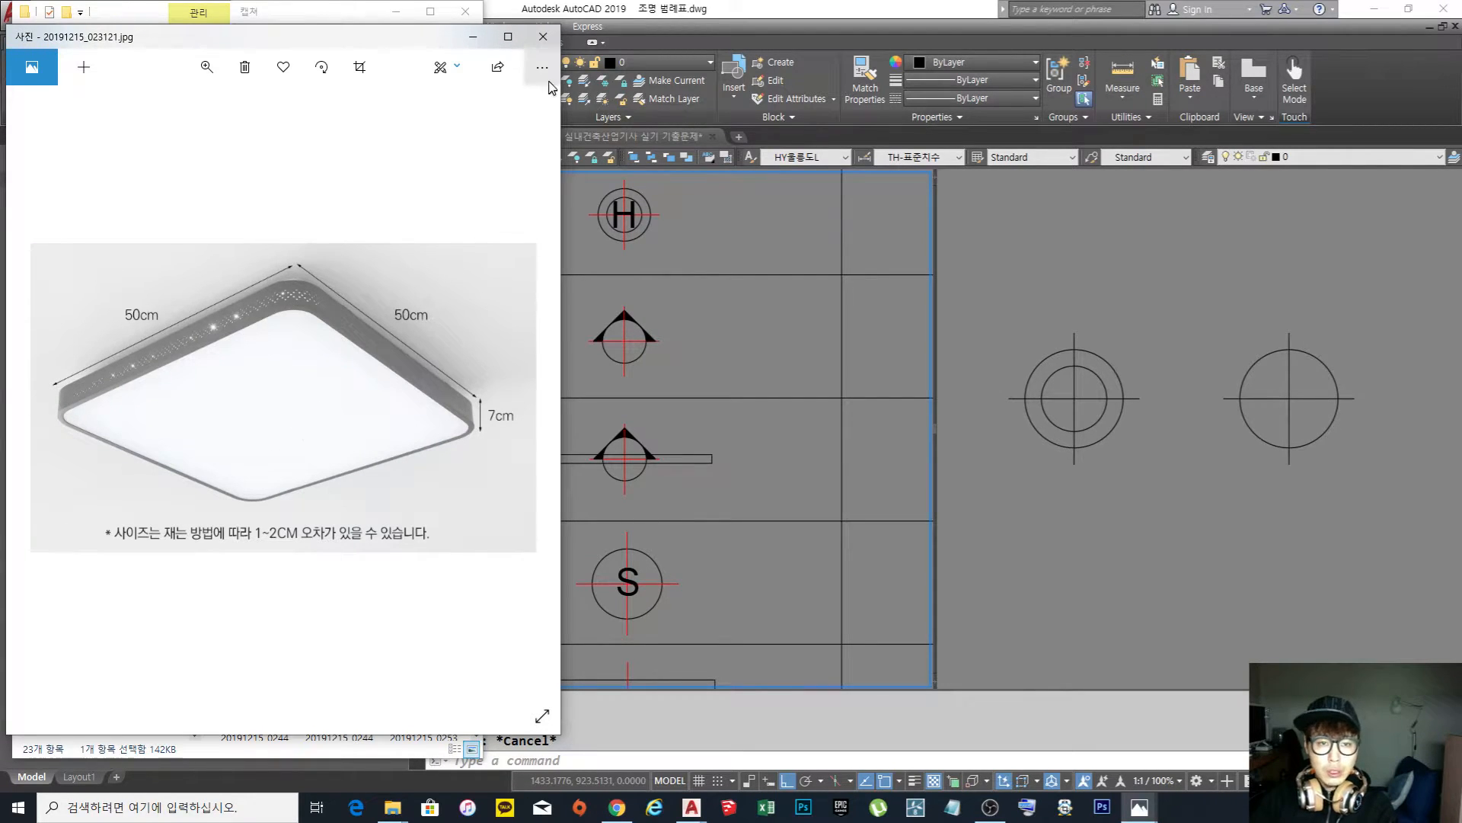
Close the ceiling-light photo and return to the LEGEND table in the 조명 범례표 drawing
click(546, 37)
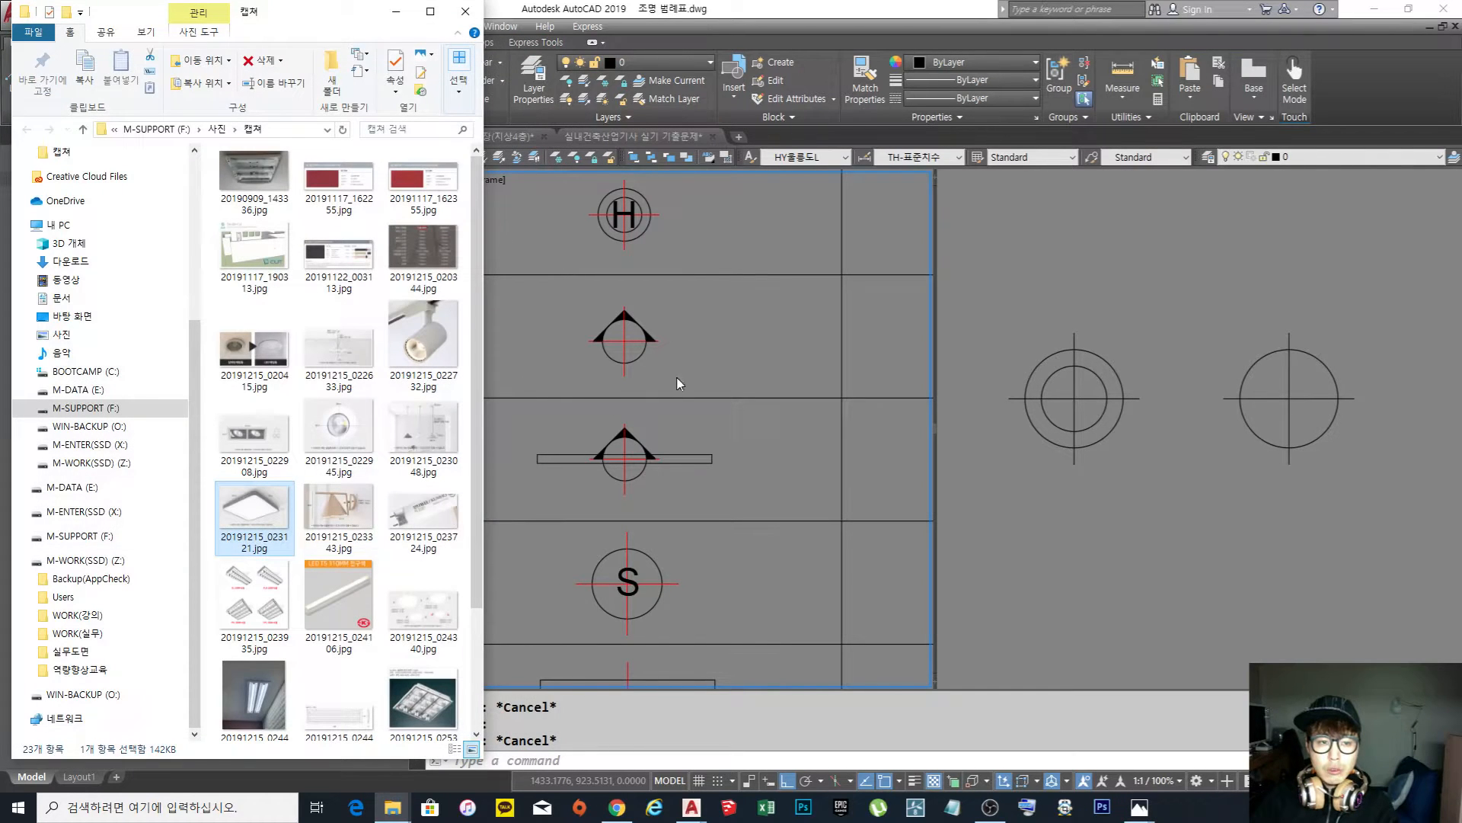
click(743, 384)
scroll(757, 343, down, 3)
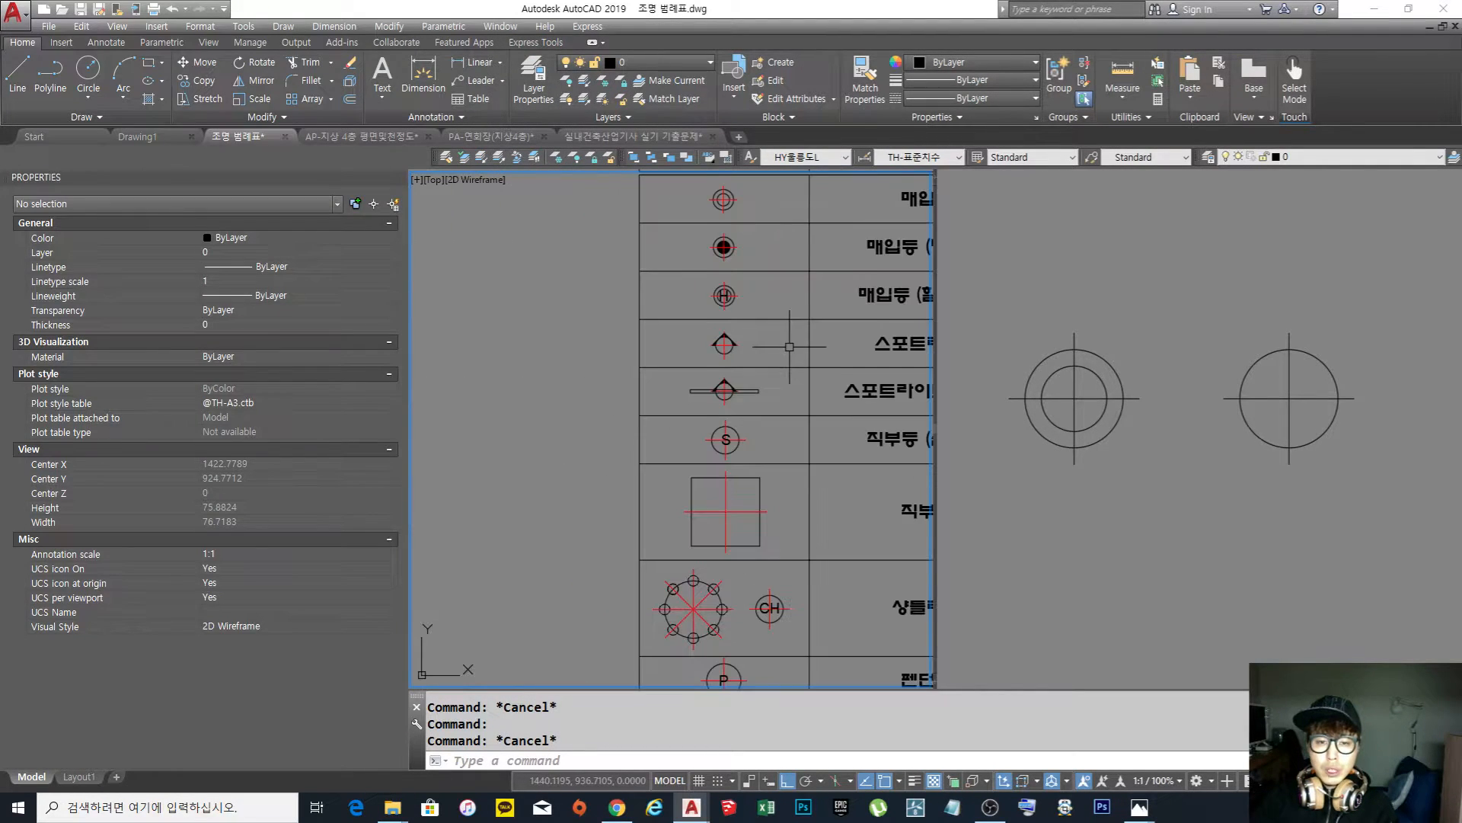
scroll(690, 298, up, 3)
Erase the single-circle copy and its two center lines beside the double-circle symbol
click(1173, 497)
click(1373, 448)
click(1318, 421)
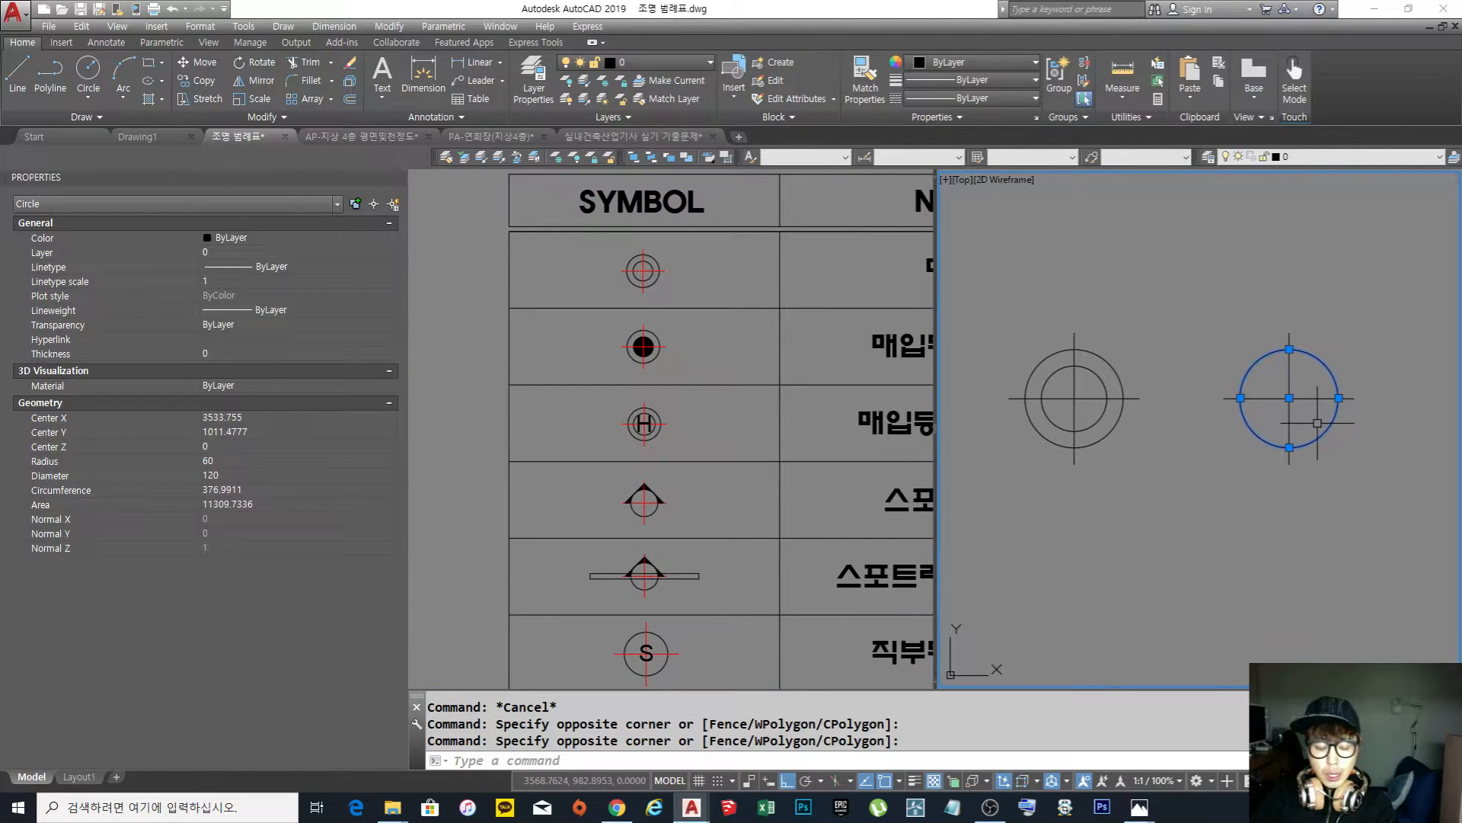
key(Escape)
key(Escape)
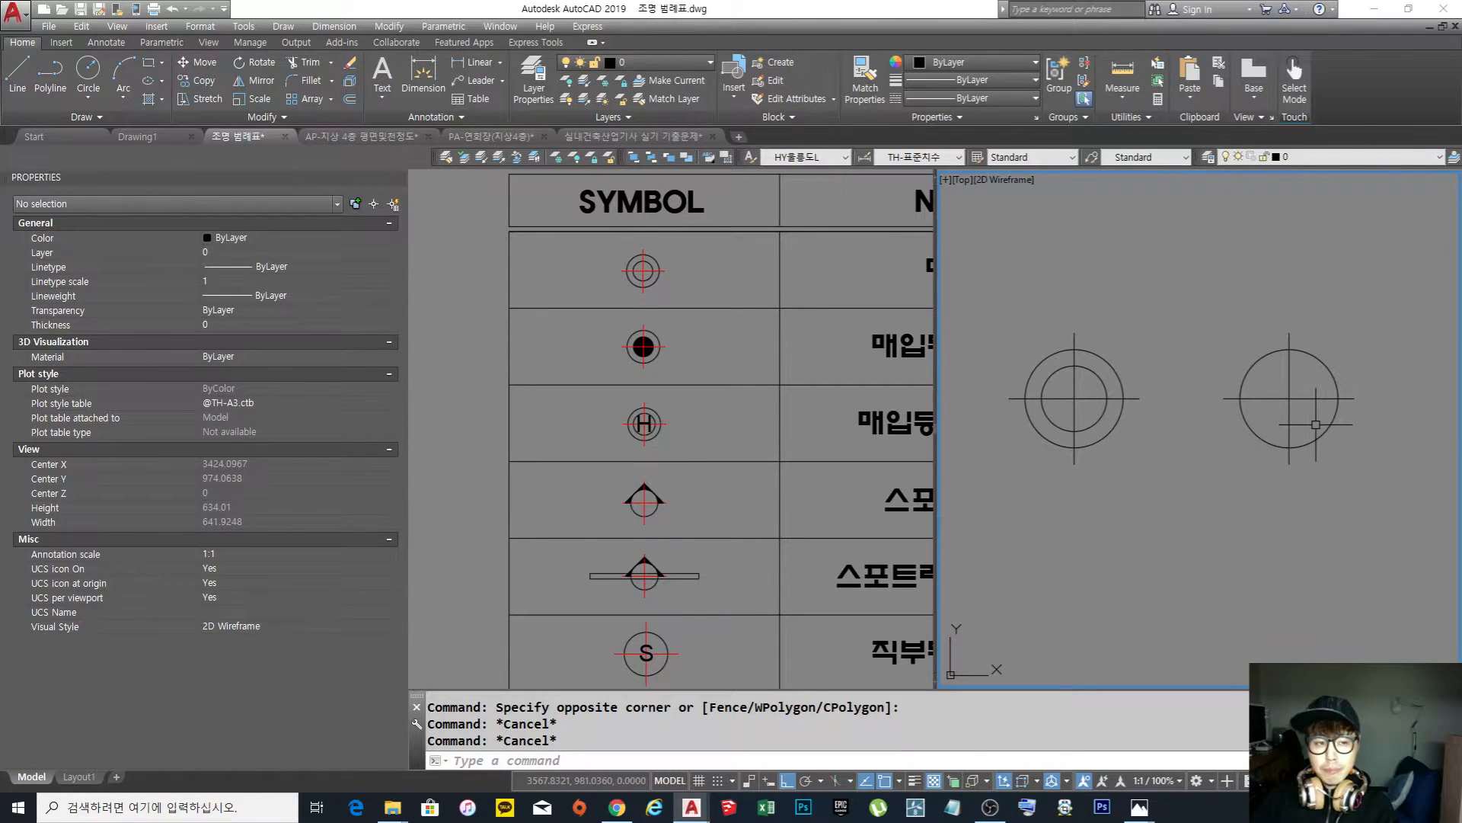
text(e)
key(Return)
click(1363, 483)
click(1213, 324)
key(Return)
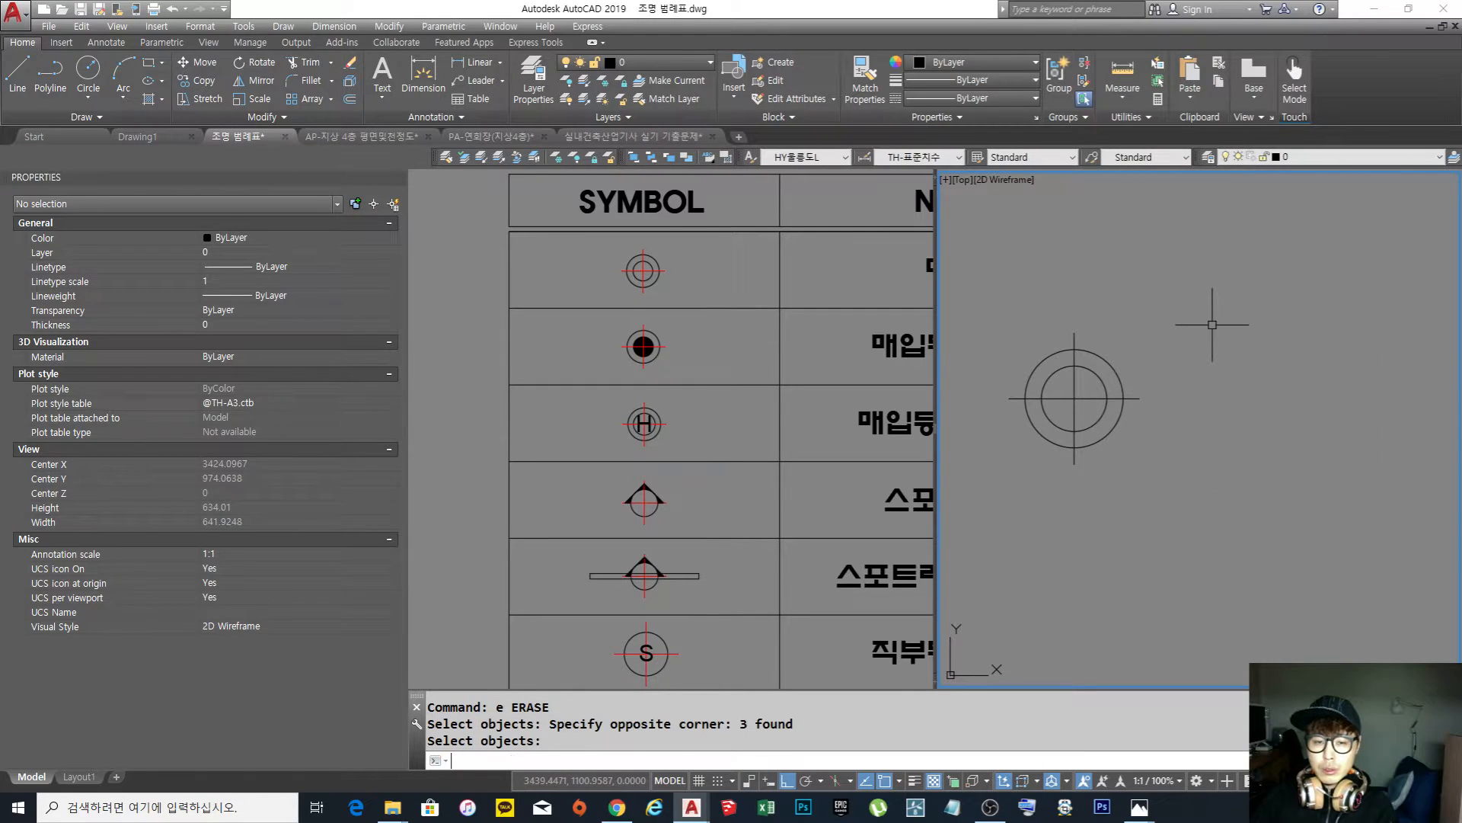
Compare the upper symbols of the LEGEND table with the drawn double-circle symbol
click(722, 292)
middle_drag(770, 341, 737, 349)
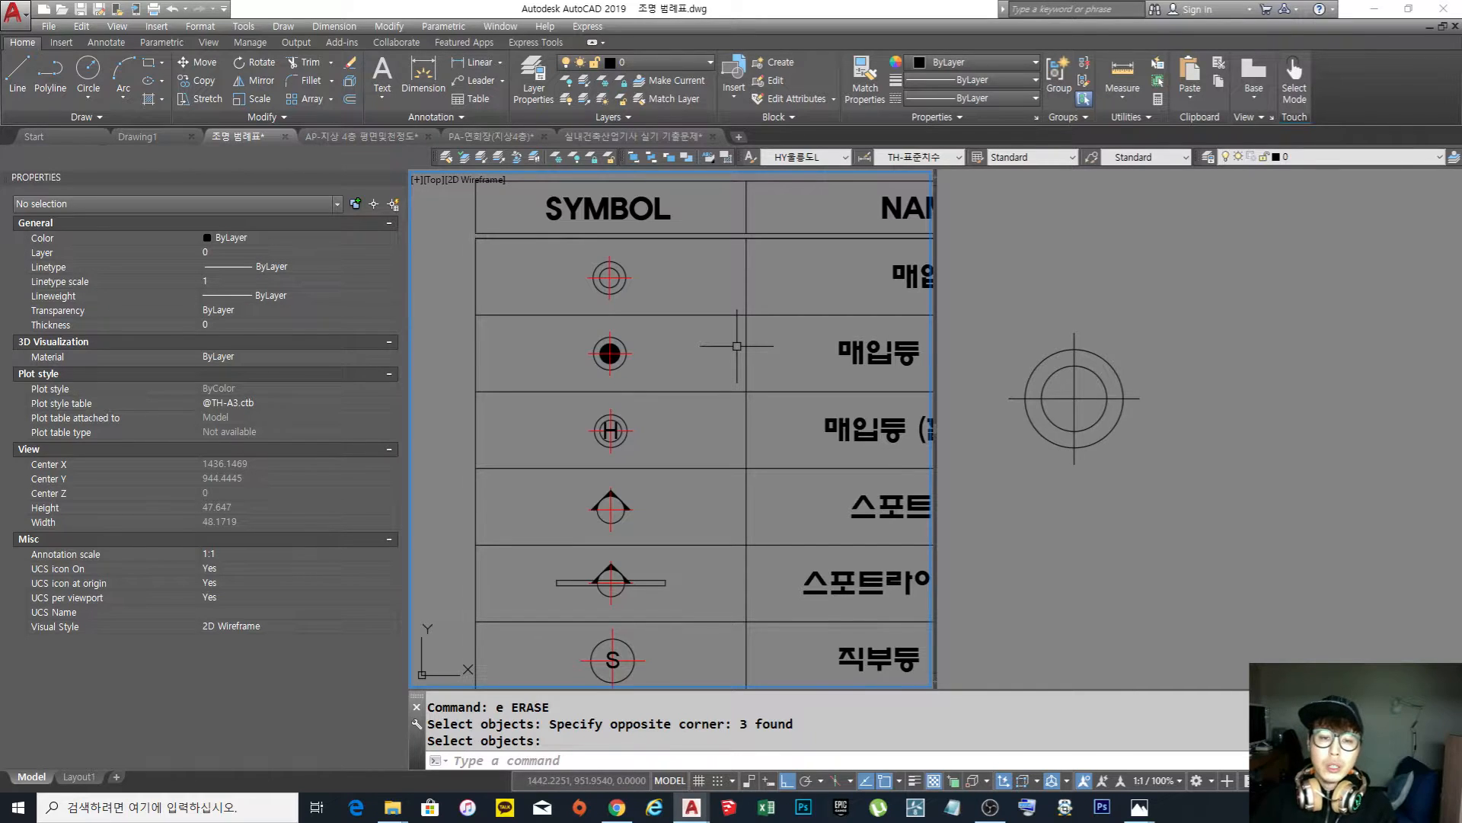
middle_drag(687, 291, 691, 313)
click(1089, 479)
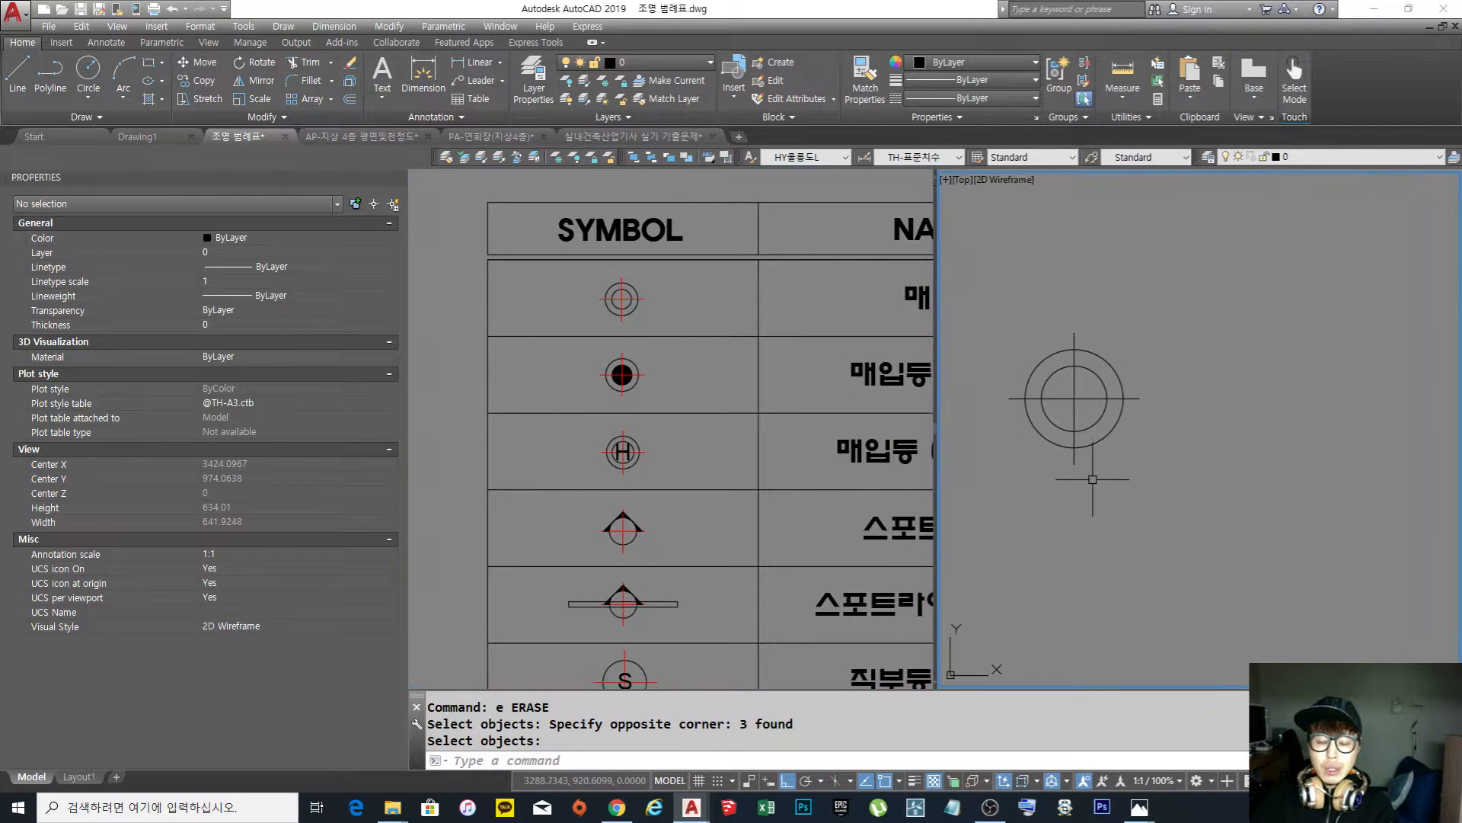
middle_drag(1102, 473, 1104, 463)
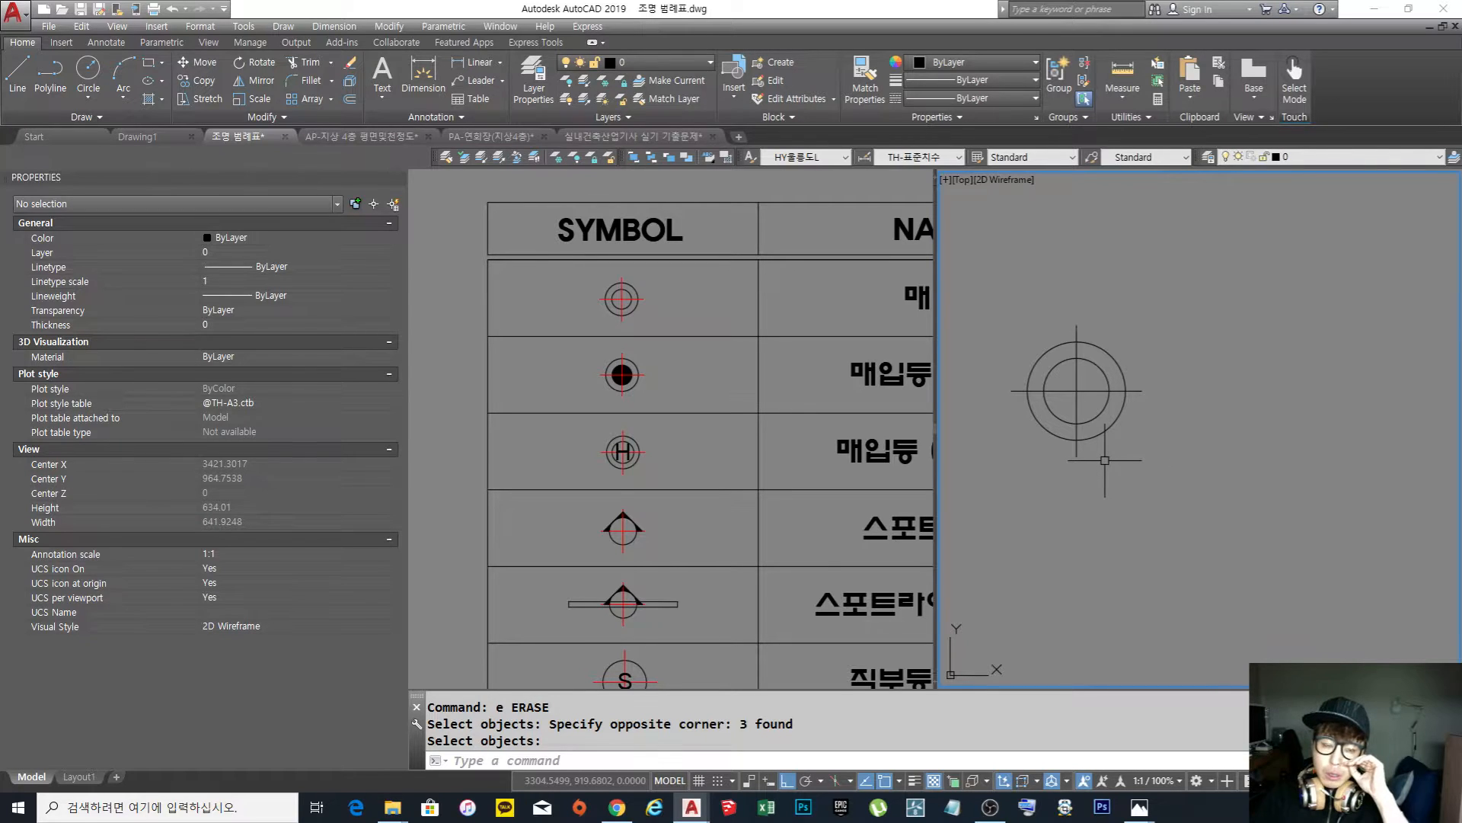
scroll(1105, 460, up, 2)
scroll(1105, 460, down, 4)
middle_drag(1112, 466, 1084, 464)
scroll(1058, 449, up, 2)
scroll(1058, 448, up, 2)
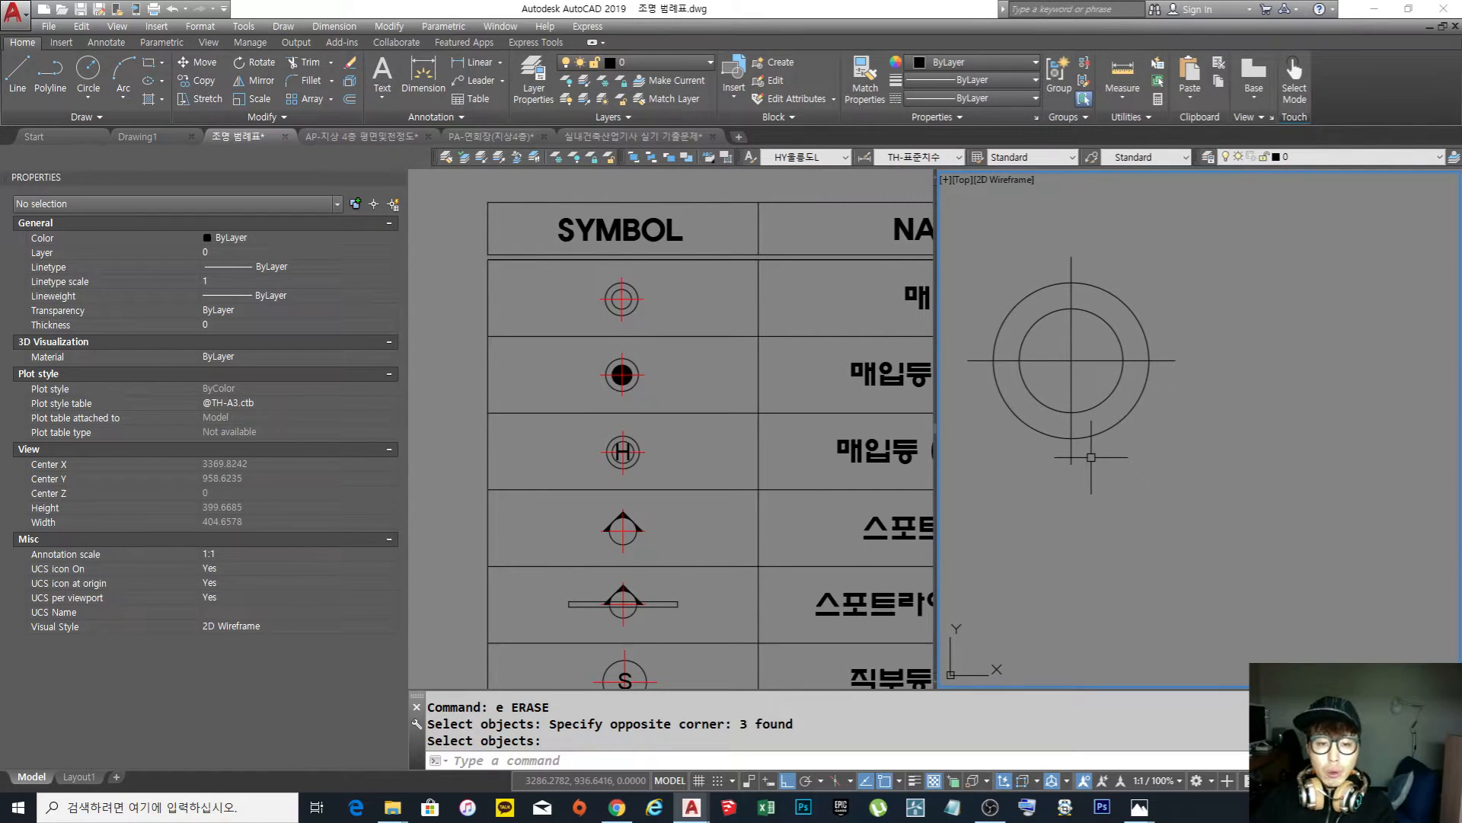
scroll(1091, 457, down, 2)
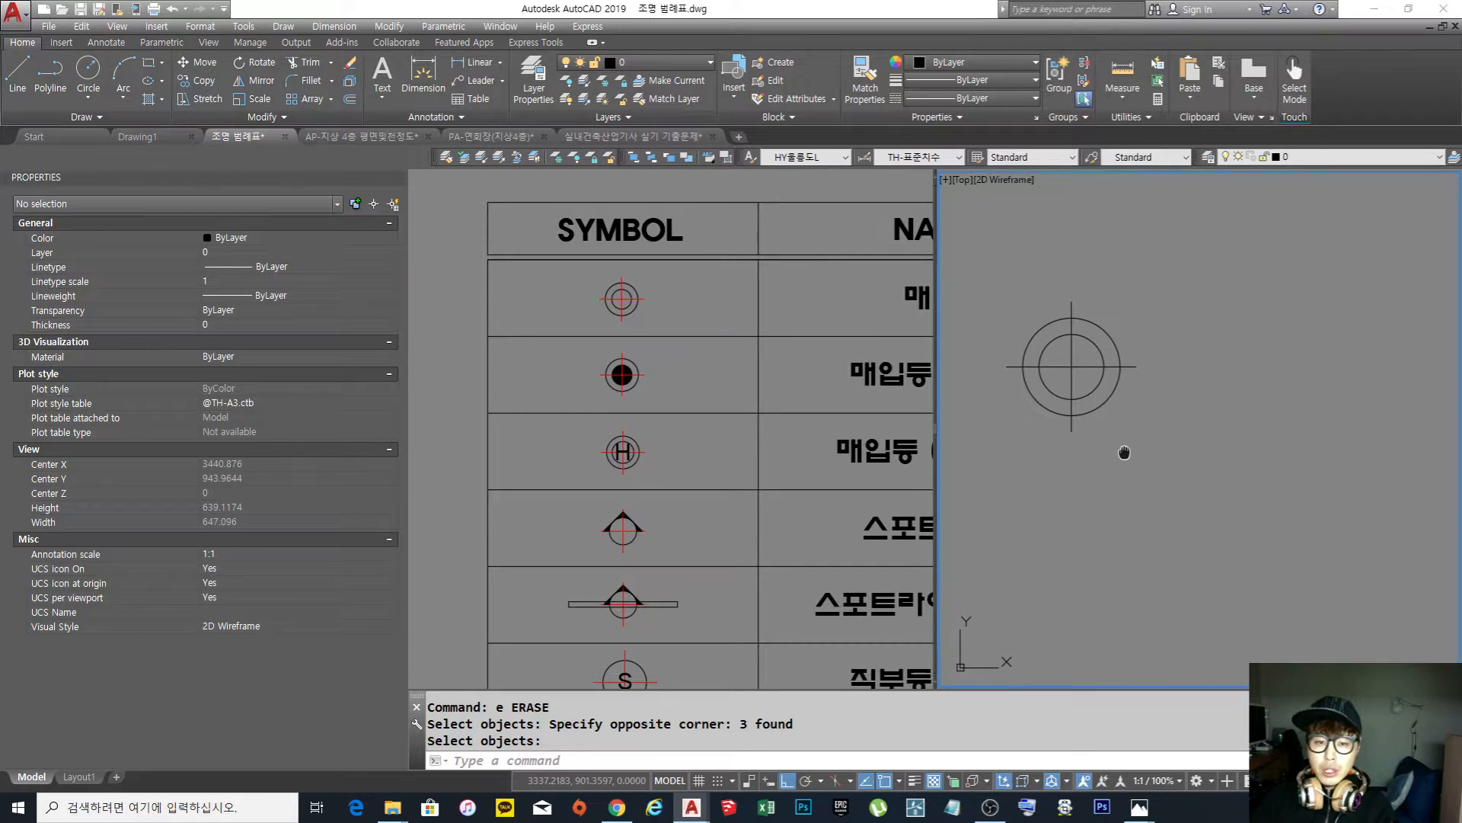
scroll(1074, 454, up, 2)
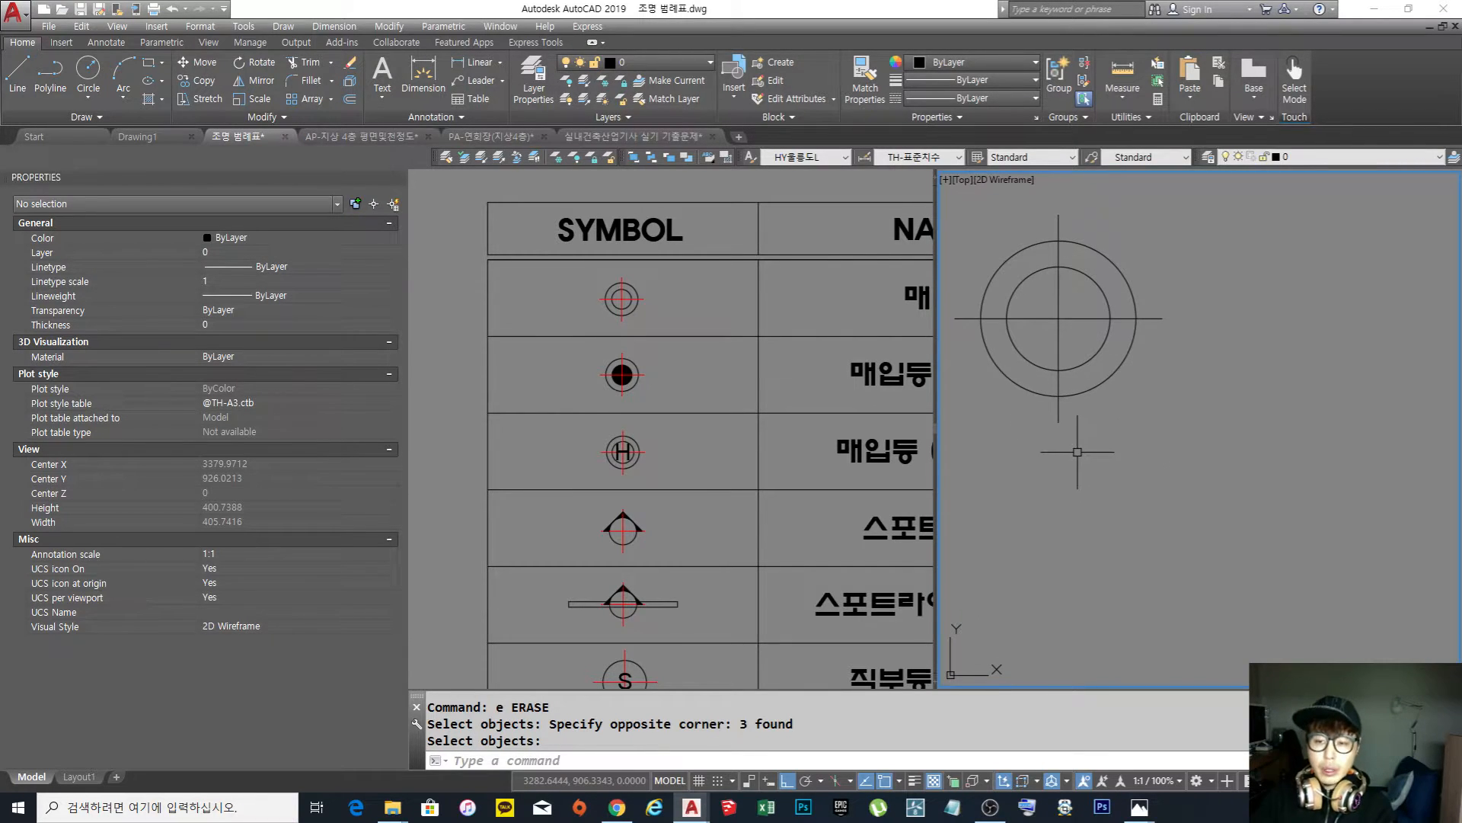
scroll(1082, 452, down, 2)
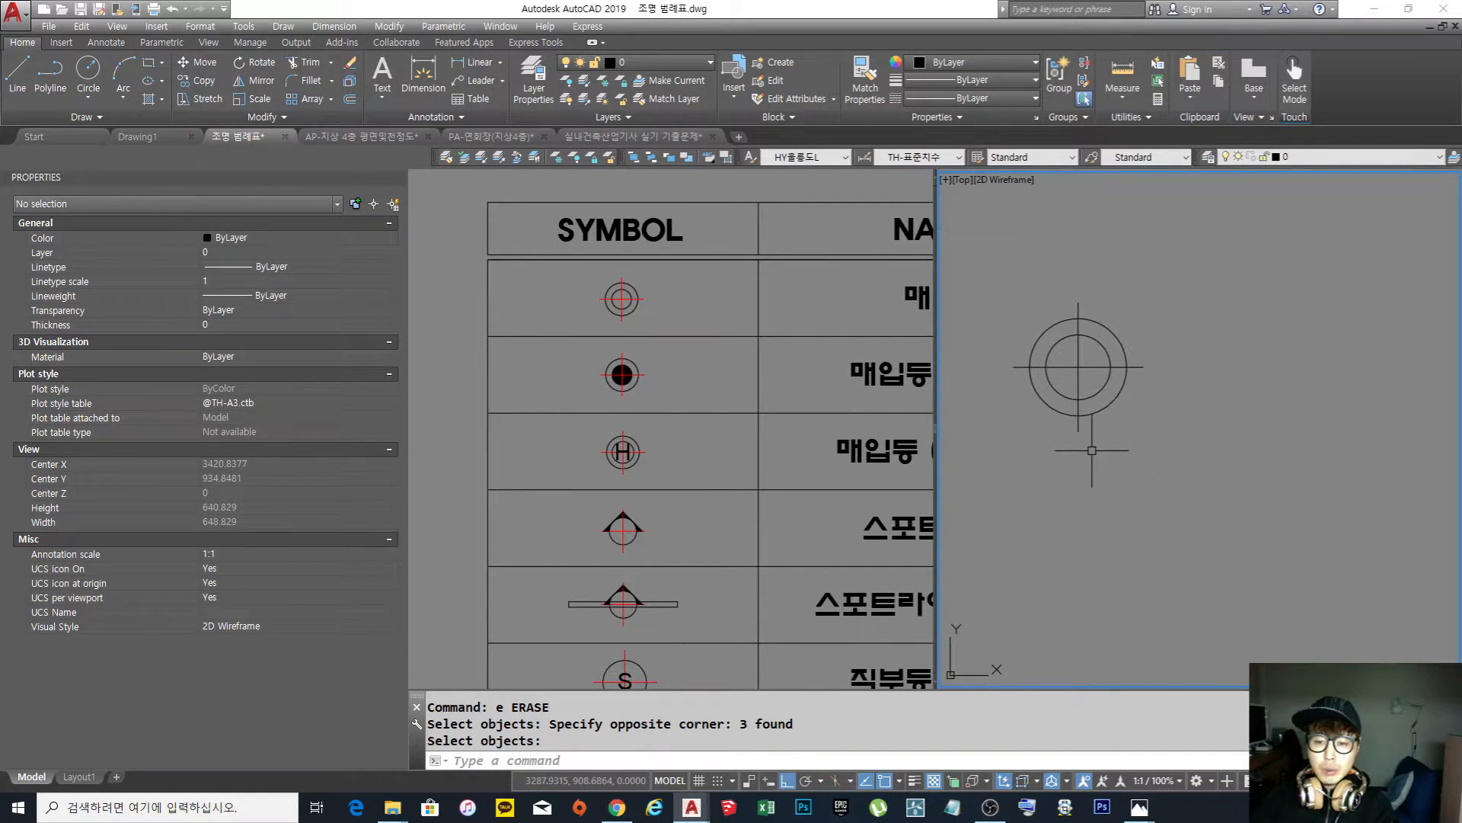
Examine the 매입등 (방수형) symbol in the LEGEND table up close, along with the neighbouring 매입등 variants
click(652, 298)
scroll(652, 298, down, 3)
scroll(736, 335, up, 2)
scroll(538, 310, up, 4)
middle_drag(635, 342, 659, 336)
middle_drag(666, 421, 552, 404)
scroll(665, 422, down, 2)
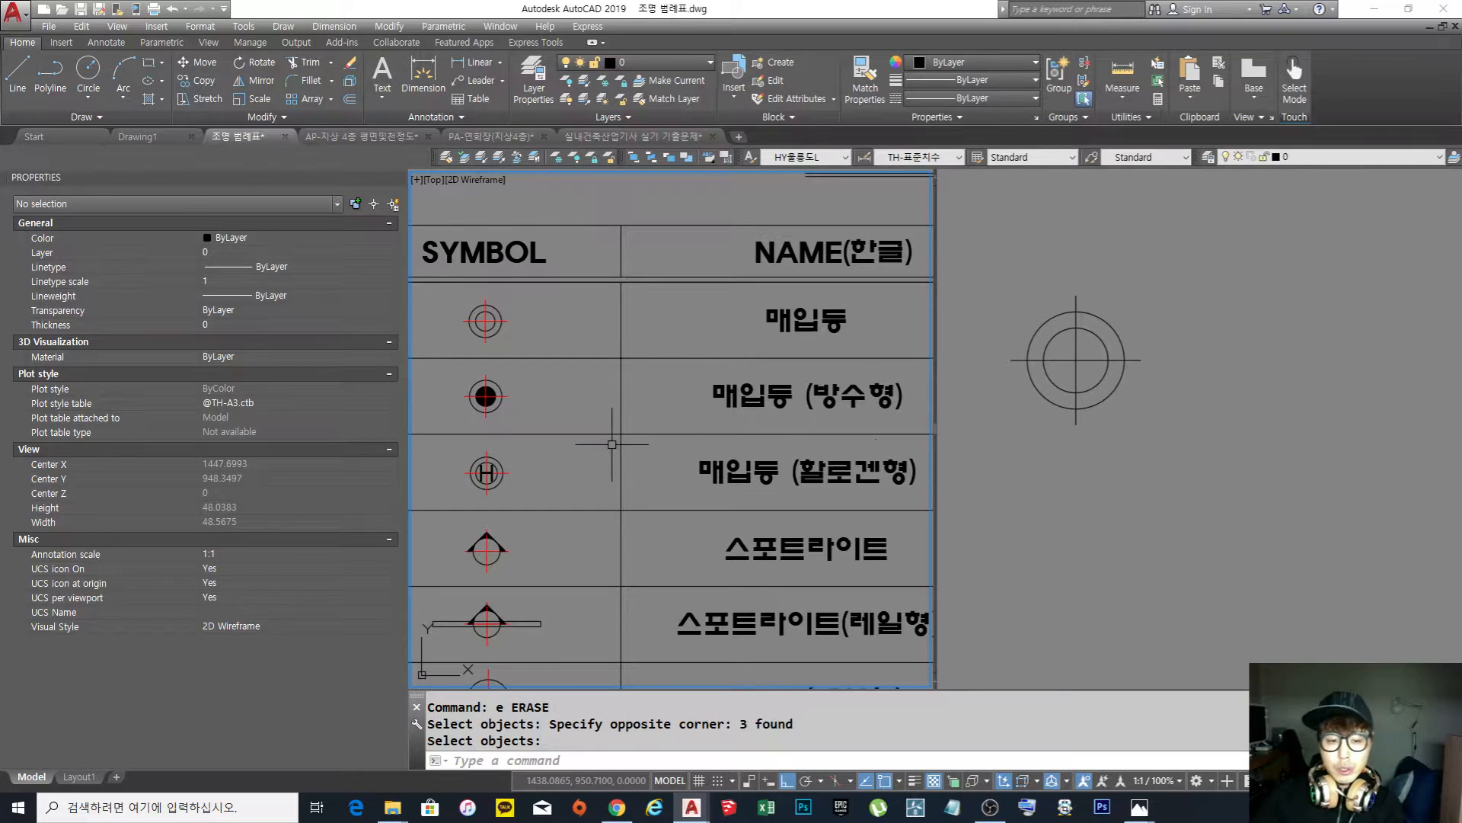
click(534, 395)
click(533, 397)
middle_drag(534, 401, 619, 410)
scroll(527, 411, up, 4)
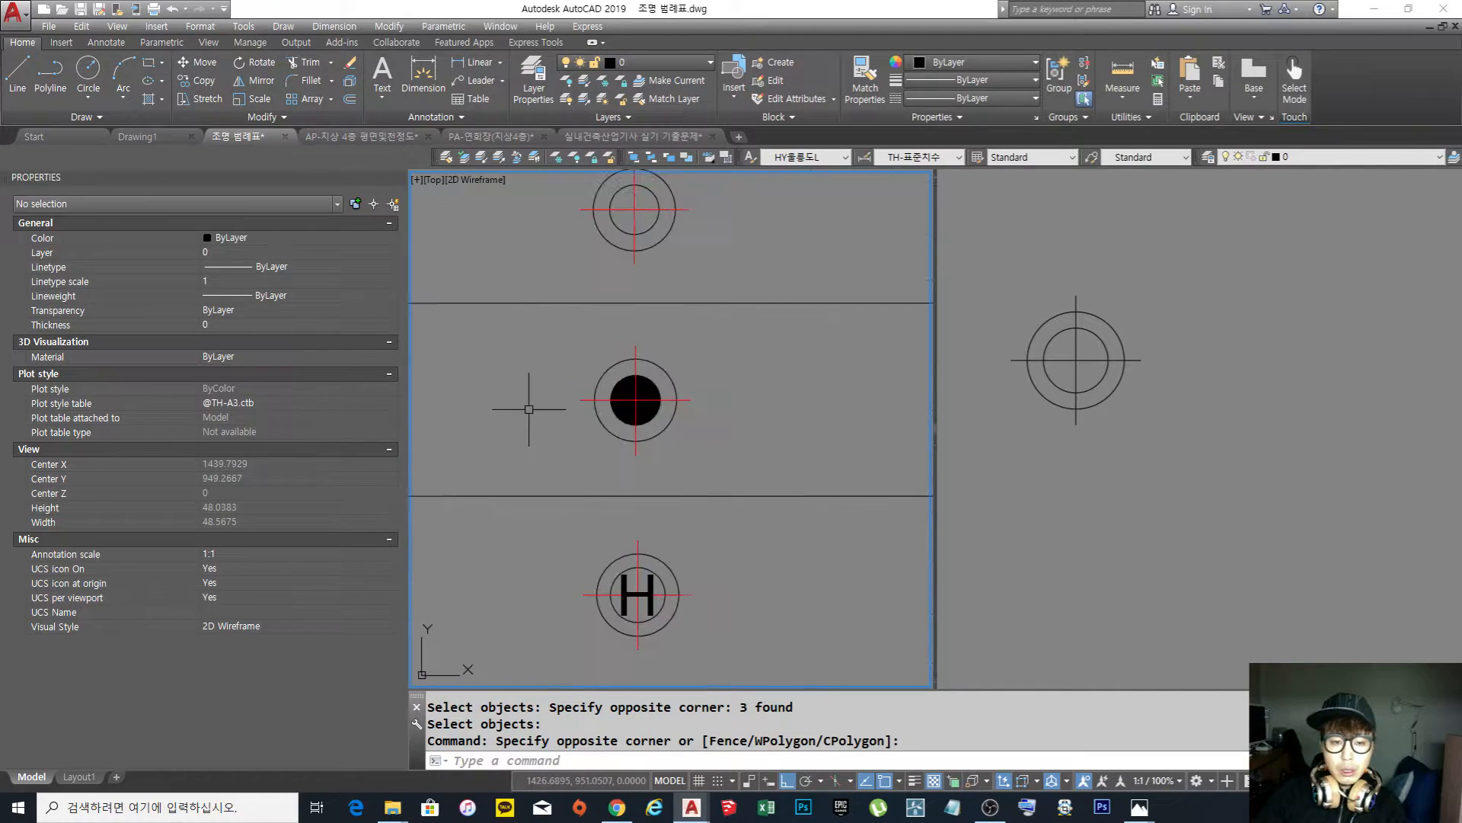
Fill the inner circle of the drawn double-circle symbol with a SOLID hatch, using the circle as the boundary object
click(1097, 480)
middle_drag(1097, 480, 1118, 559)
scroll(1100, 444, up, 2)
middle_drag(1100, 446, 1125, 447)
click(1158, 365)
key(Escape)
key(Escape)
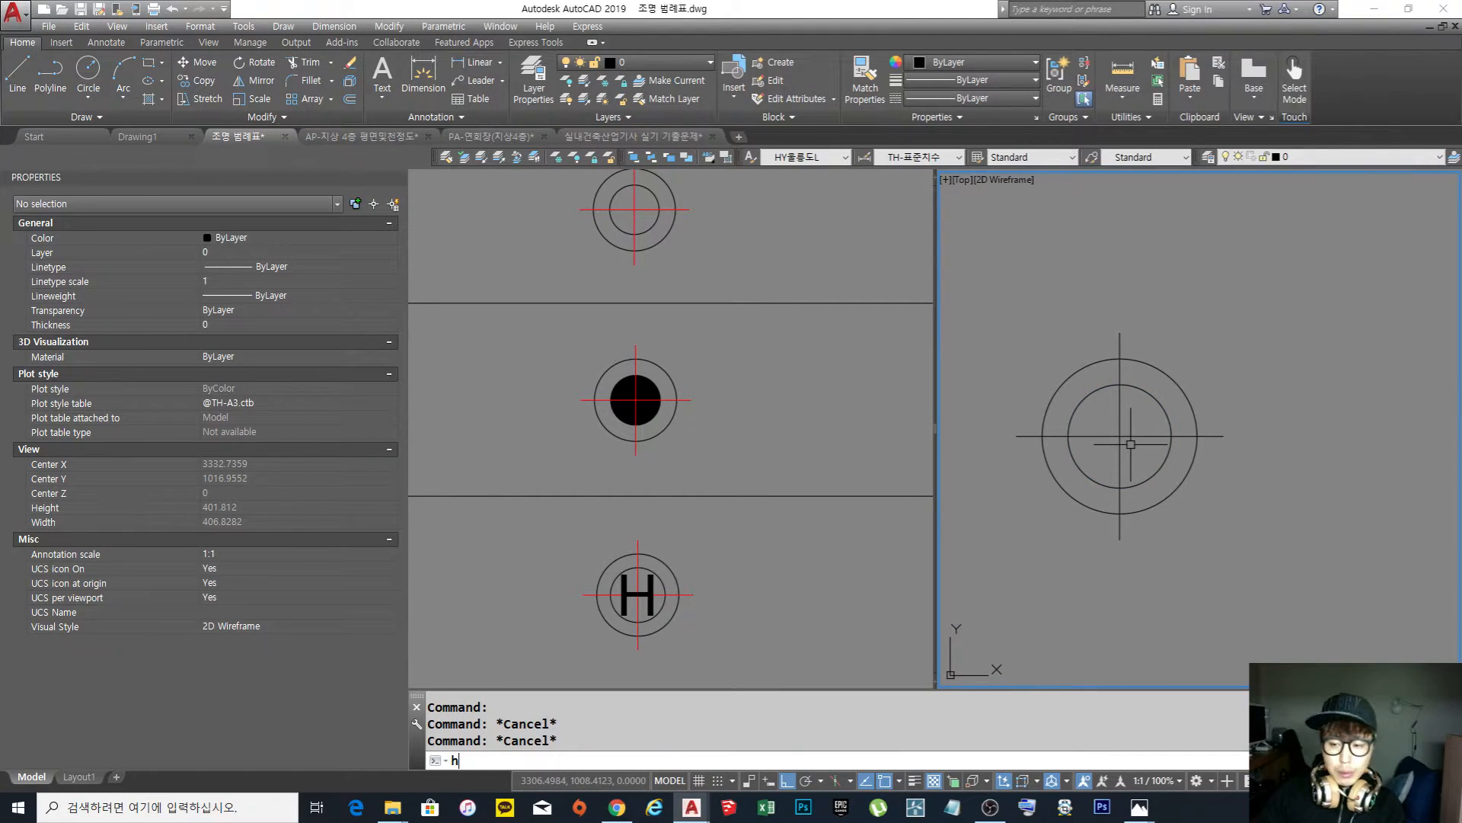
text(h)
key(Return)
key(Escape)
text(h)
key(Return)
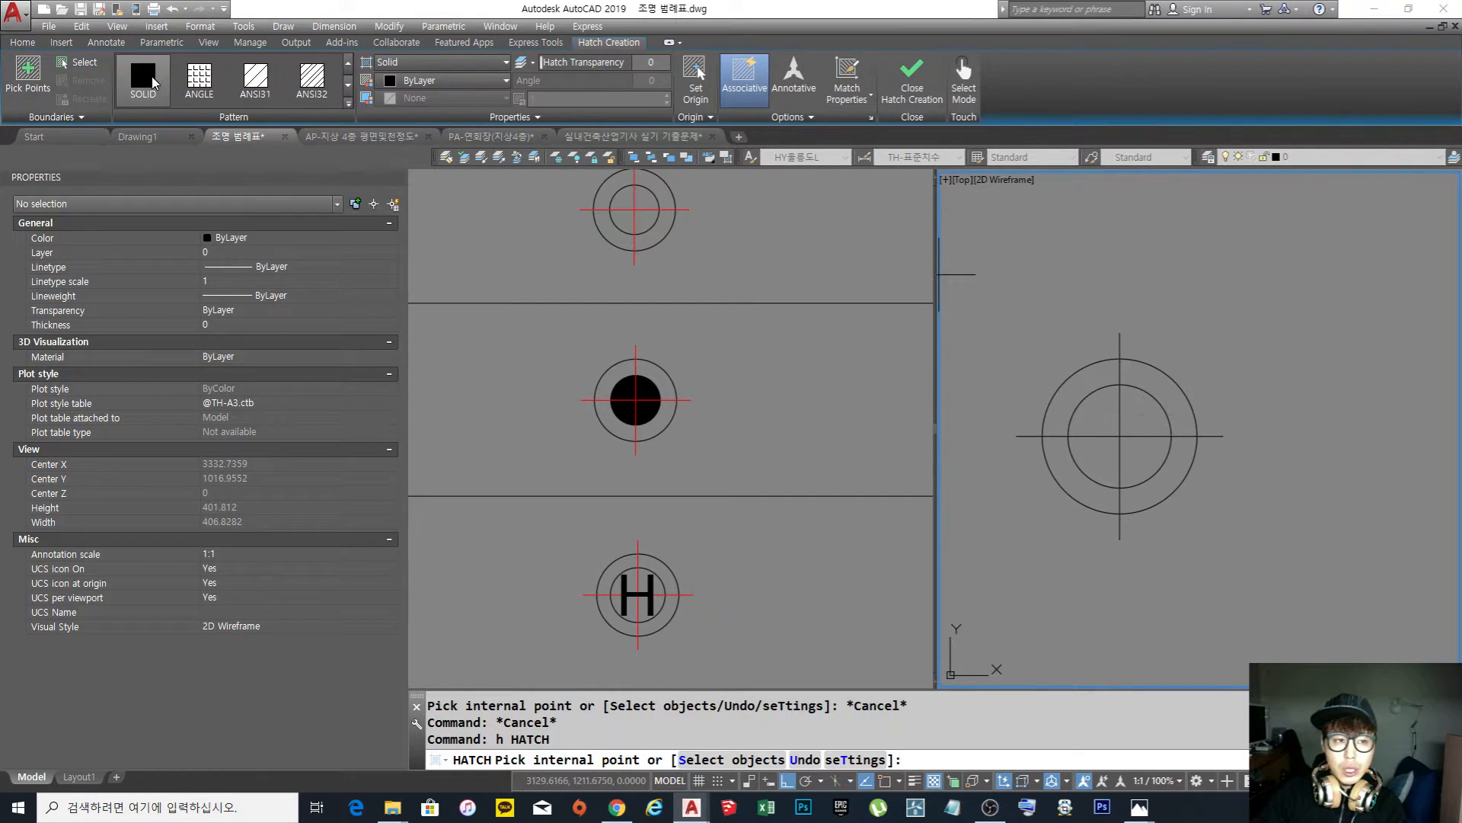
click(96, 67)
click(1171, 409)
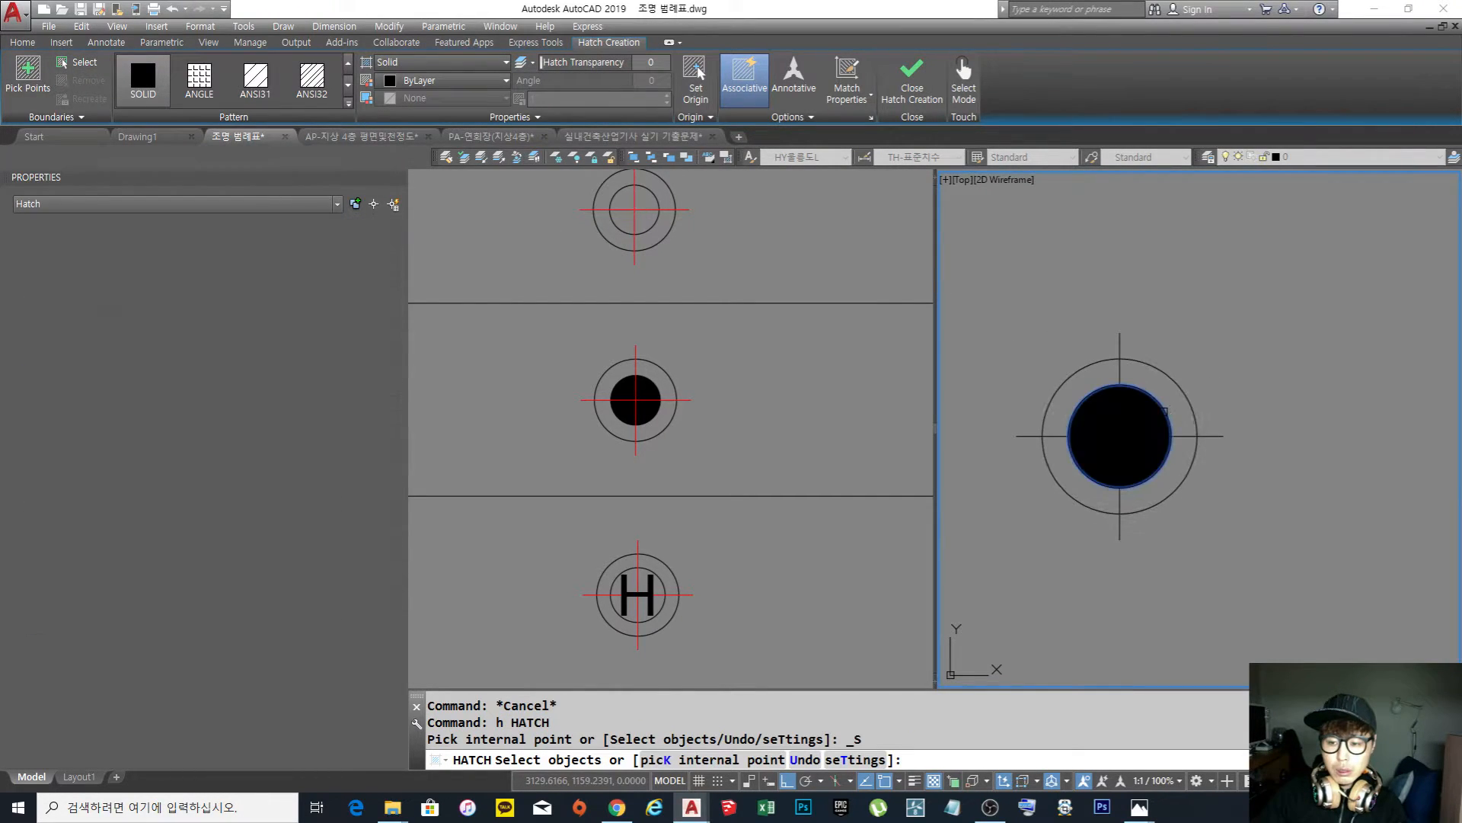
key(Return)
Check the solid-filled symbol against the 매입등 (방수형) symbol in the LEGEND table
scroll(1117, 345, down, 3)
middle_drag(1117, 345, 1115, 499)
scroll(1085, 427, down, 6)
scroll(1092, 480, up, 9)
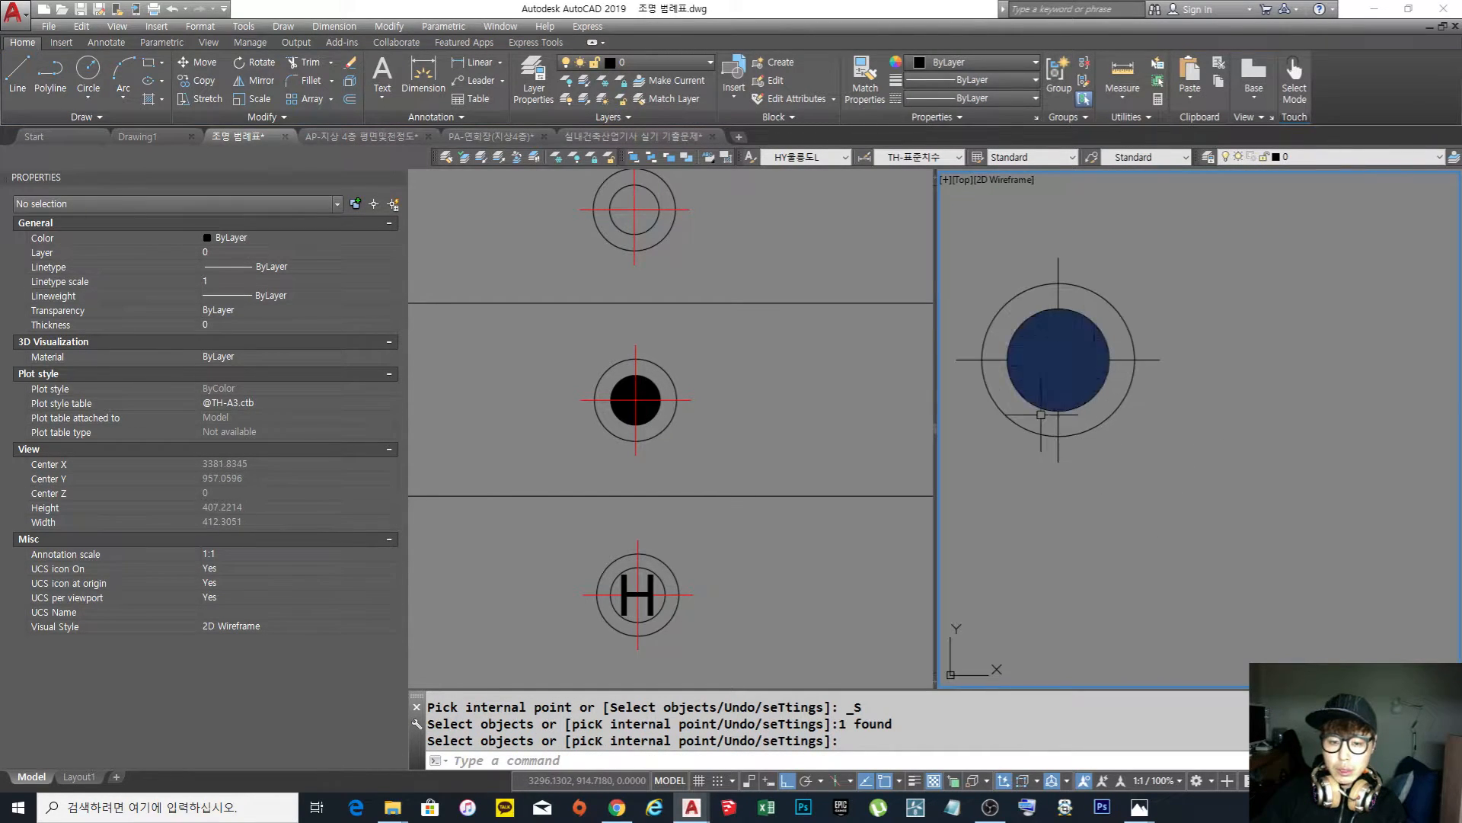
click(1137, 457)
click(1105, 445)
key(Escape)
click(742, 406)
scroll(739, 390, down, 3)
middle_drag(744, 421, 700, 470)
click(1207, 530)
middle_drag(1123, 449, 1150, 496)
scroll(1101, 469, up, 4)
middle_drag(1106, 424, 1186, 500)
scroll(1179, 479, down, 2)
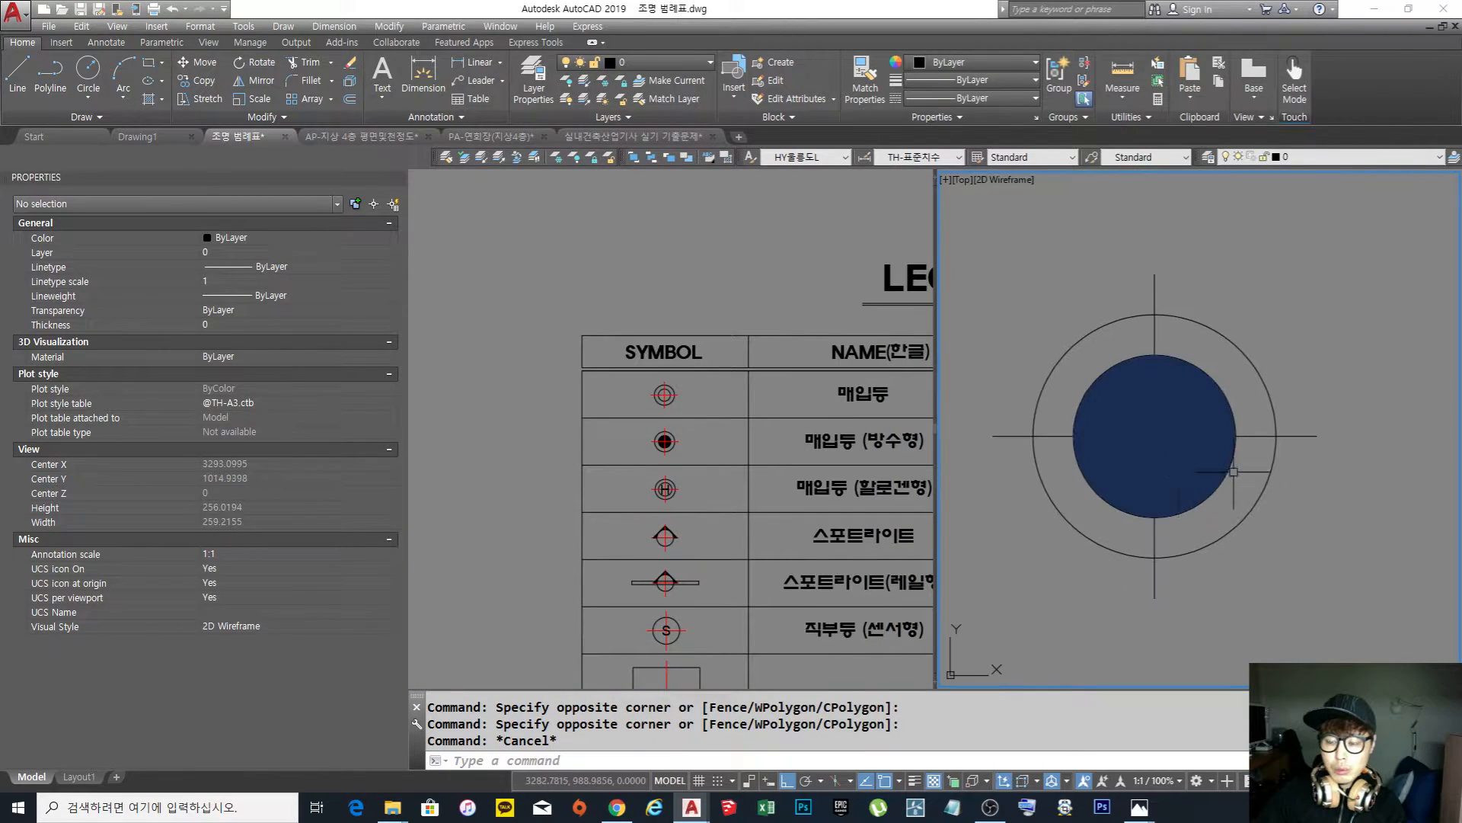
Erase the solid hatch from the symbol's inner circle, keeping the circles and center lines
click(1260, 441)
click(1247, 419)
click(1173, 332)
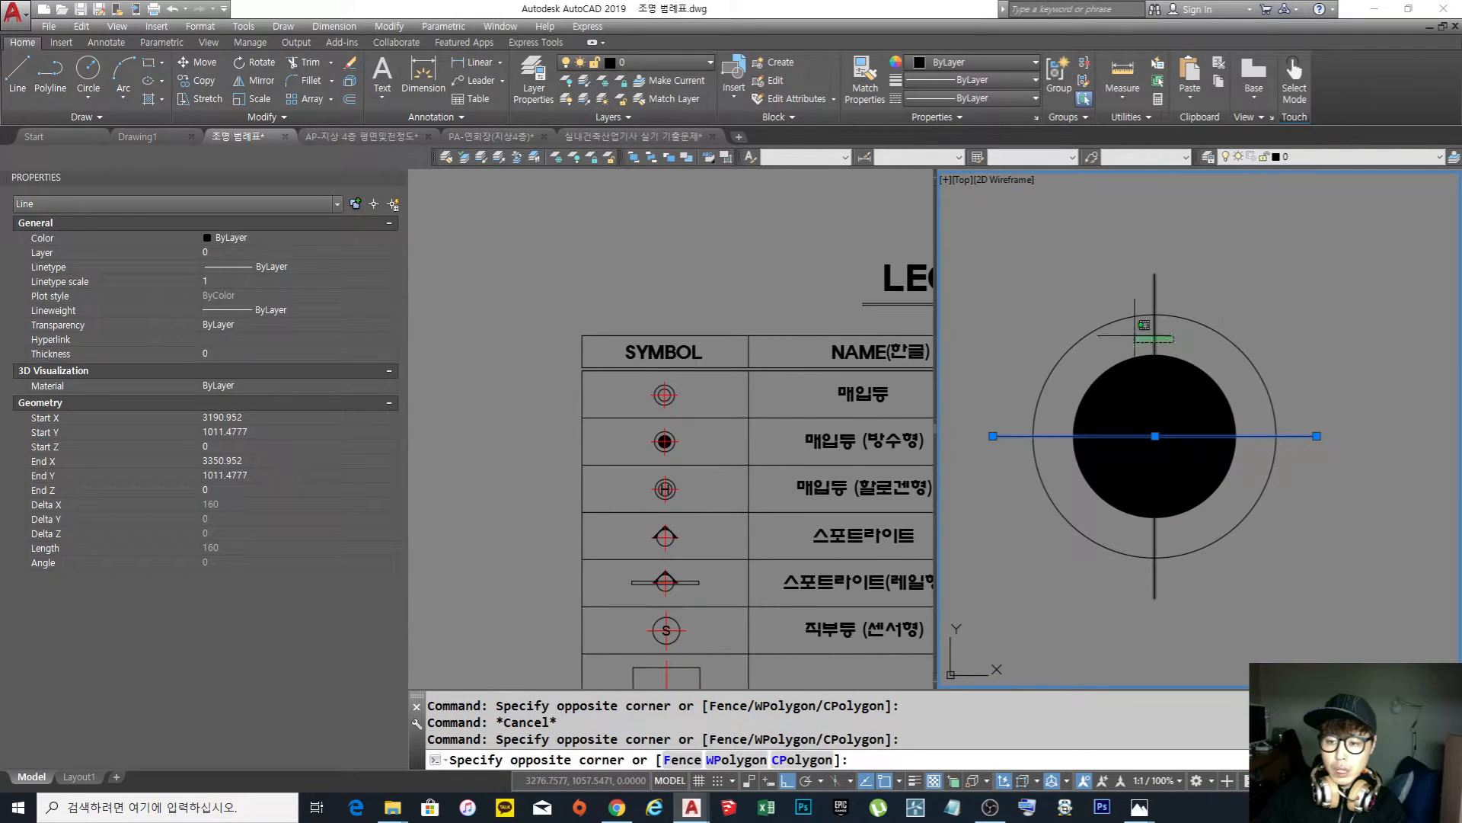
key(Escape)
key(Escape)
text(e)
key(Return)
click(1192, 409)
key(Return)
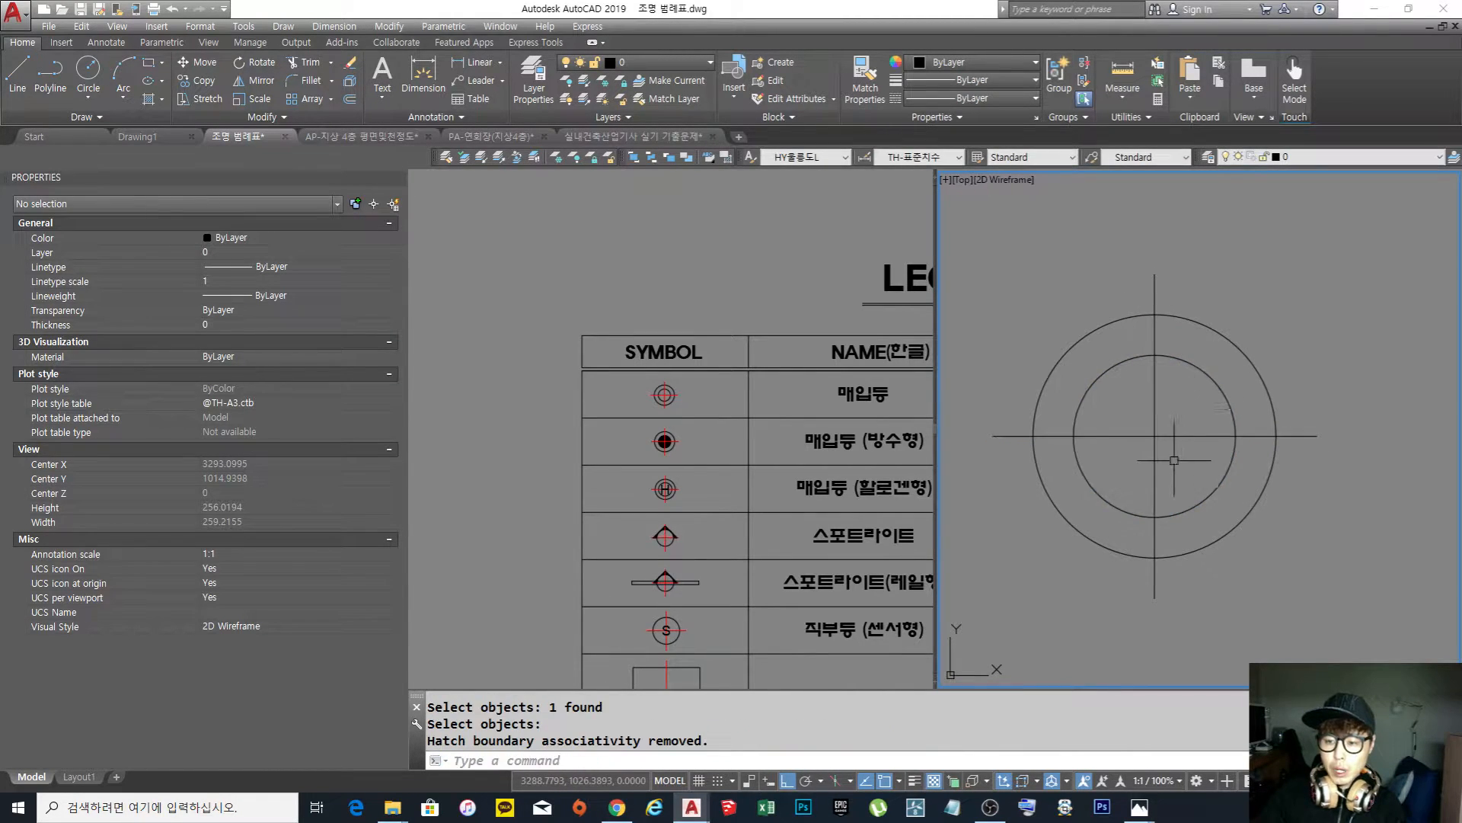
click(1175, 459)
click(1131, 403)
click(1171, 379)
click(1255, 483)
key(Escape)
click(1161, 632)
click(1052, 263)
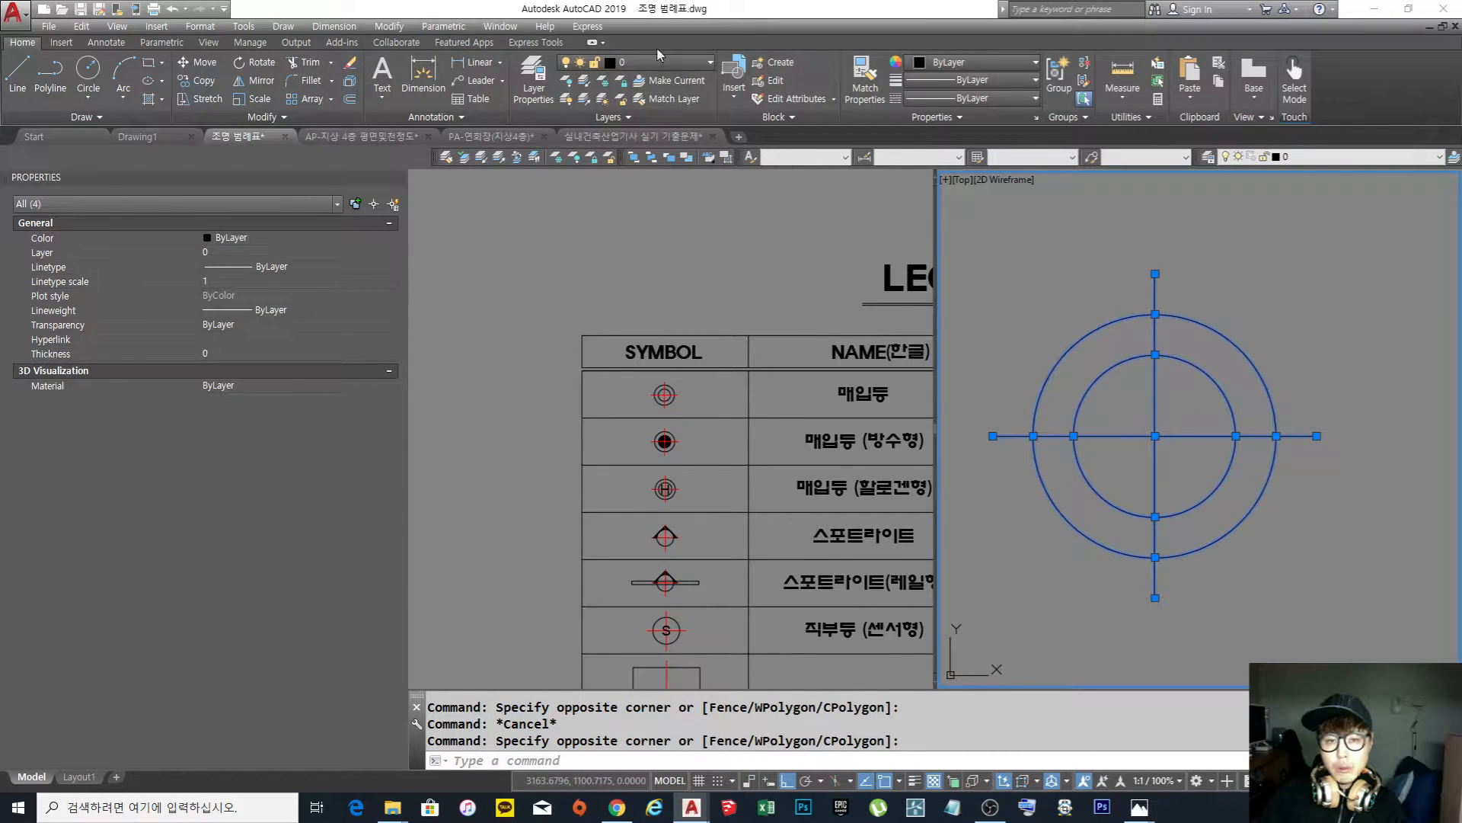
key(Escape)
Set the double-circle symbol's two crossing center lines to color Red and linetype CENTER
click(1189, 460)
click(1118, 404)
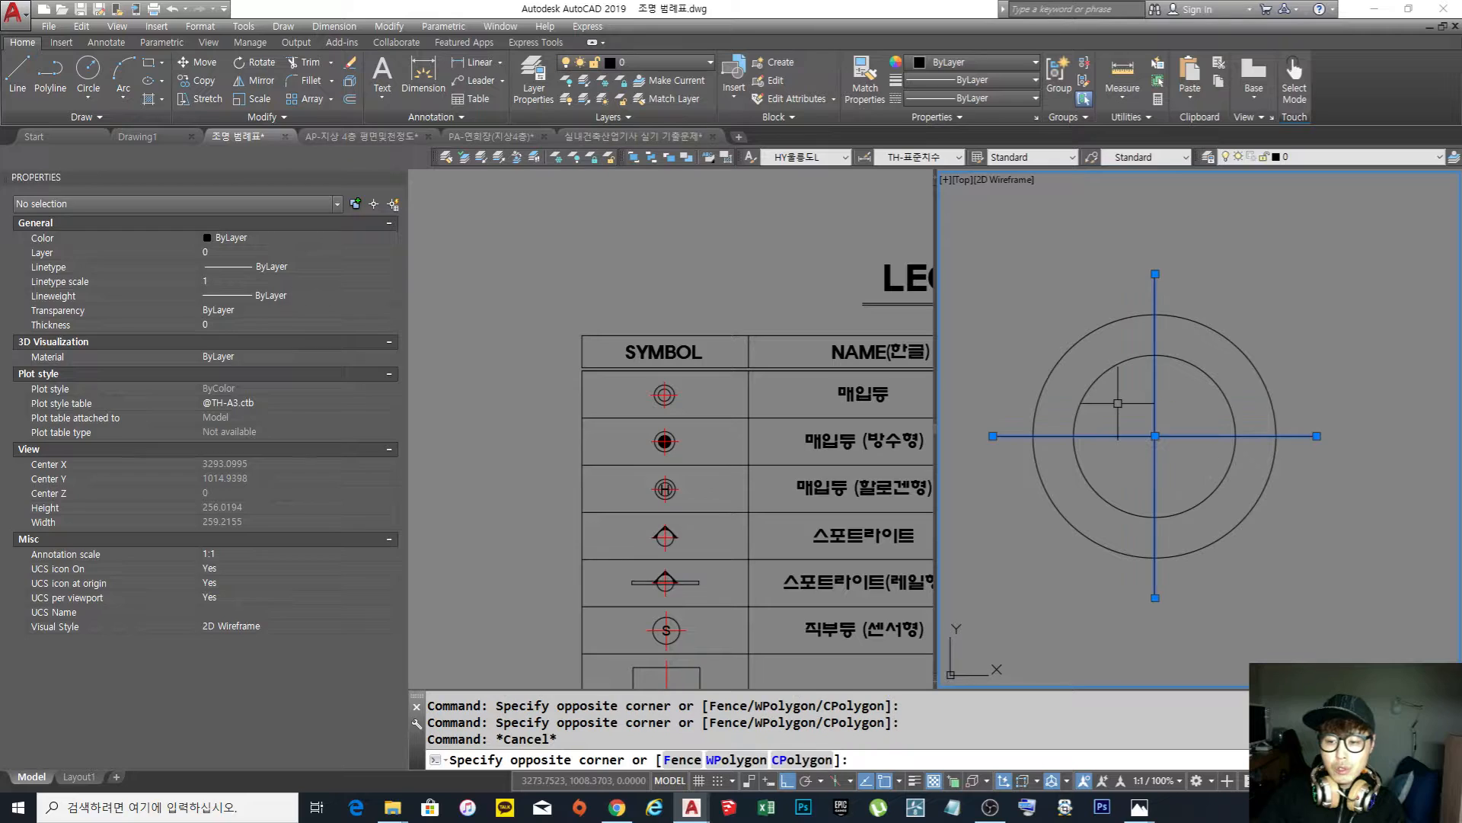
click(976, 62)
click(907, 218)
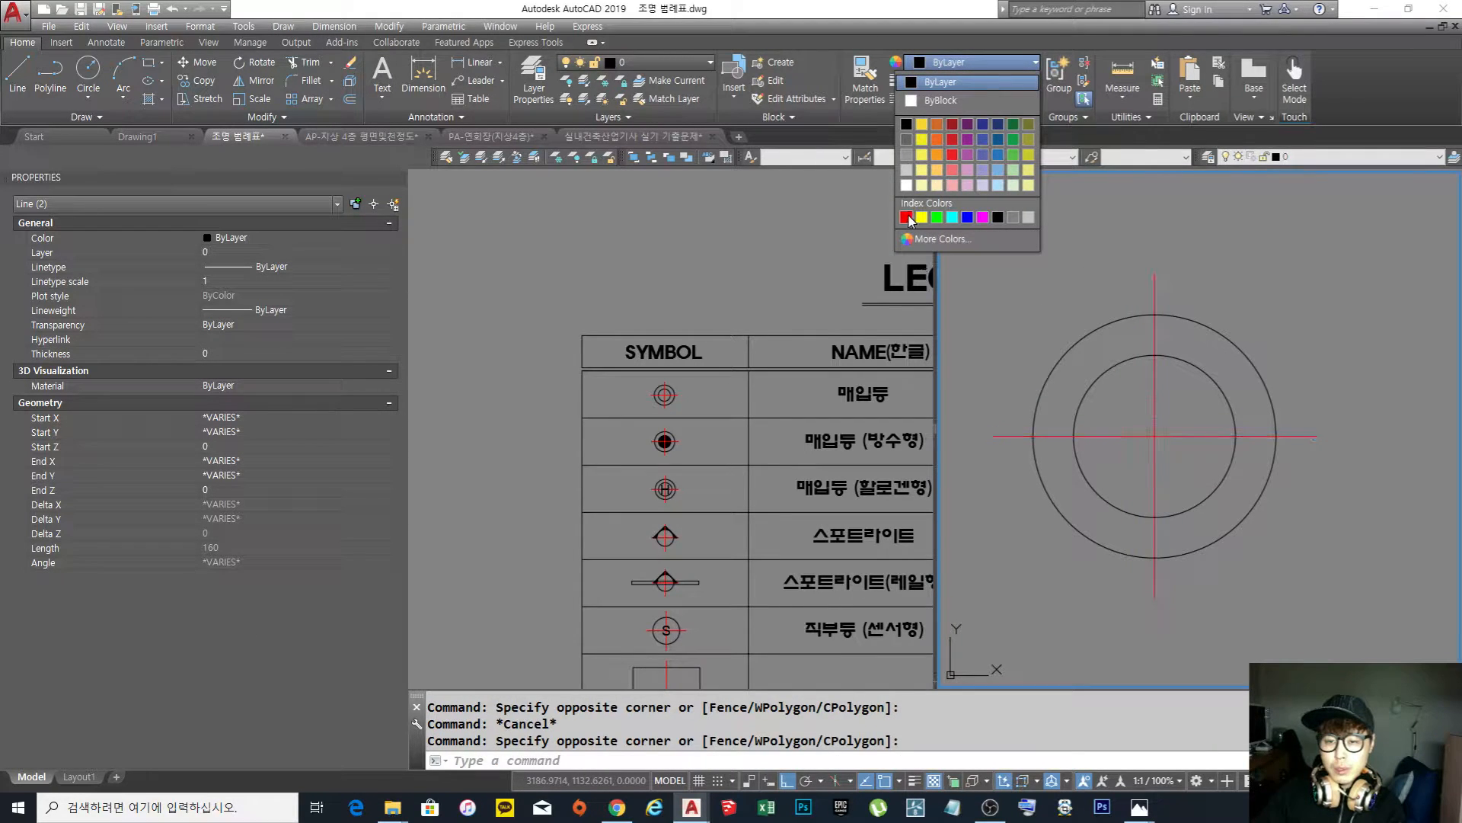
click(907, 217)
click(975, 98)
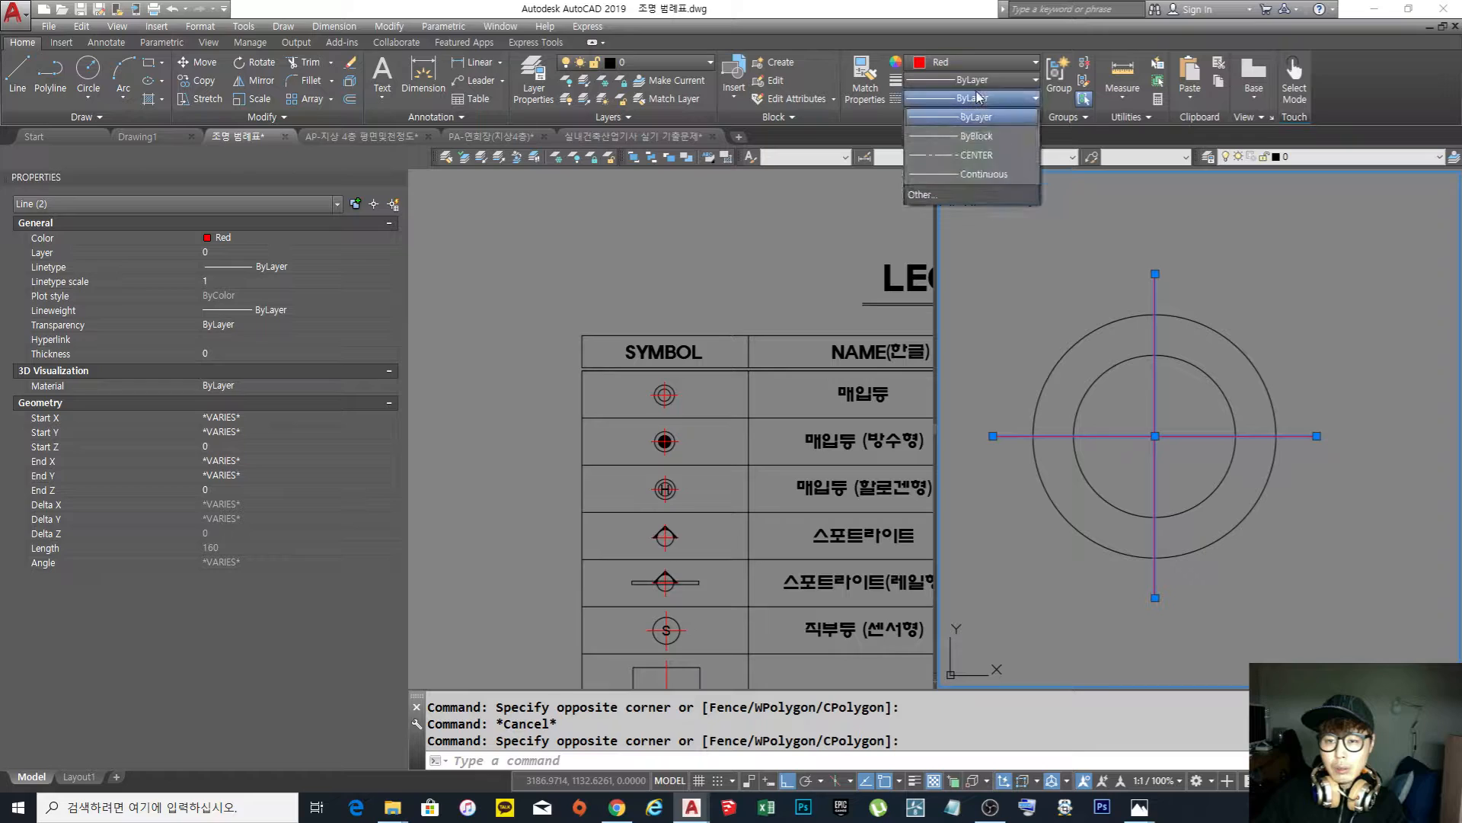
click(976, 154)
key(Escape)
Inspect the color and linetype properties of the symbol's two center lines
middle_drag(1195, 448, 1180, 429)
click(1181, 429)
click(1124, 398)
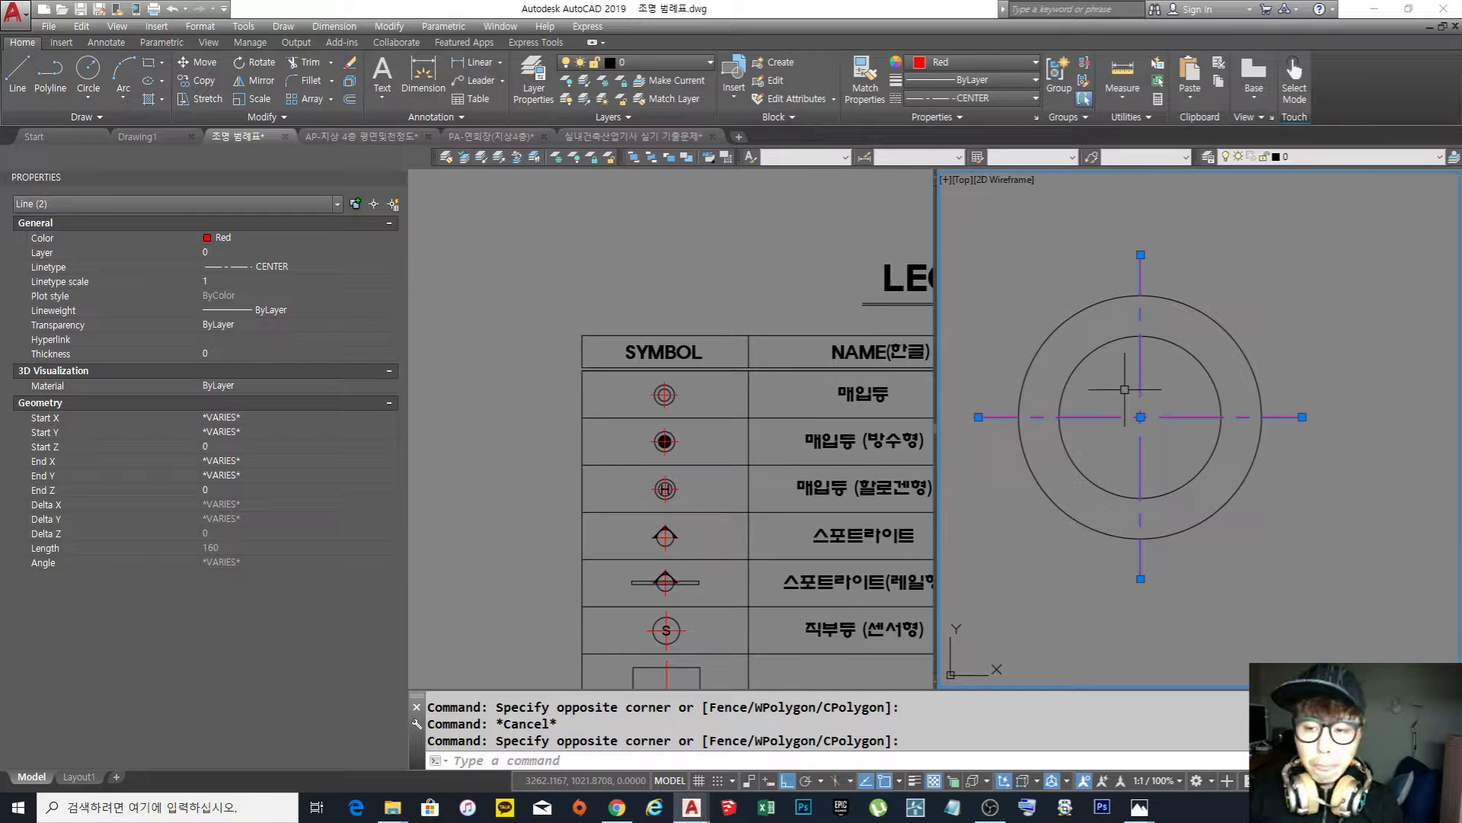
key(Escape)
middle_drag(1144, 412, 1160, 412)
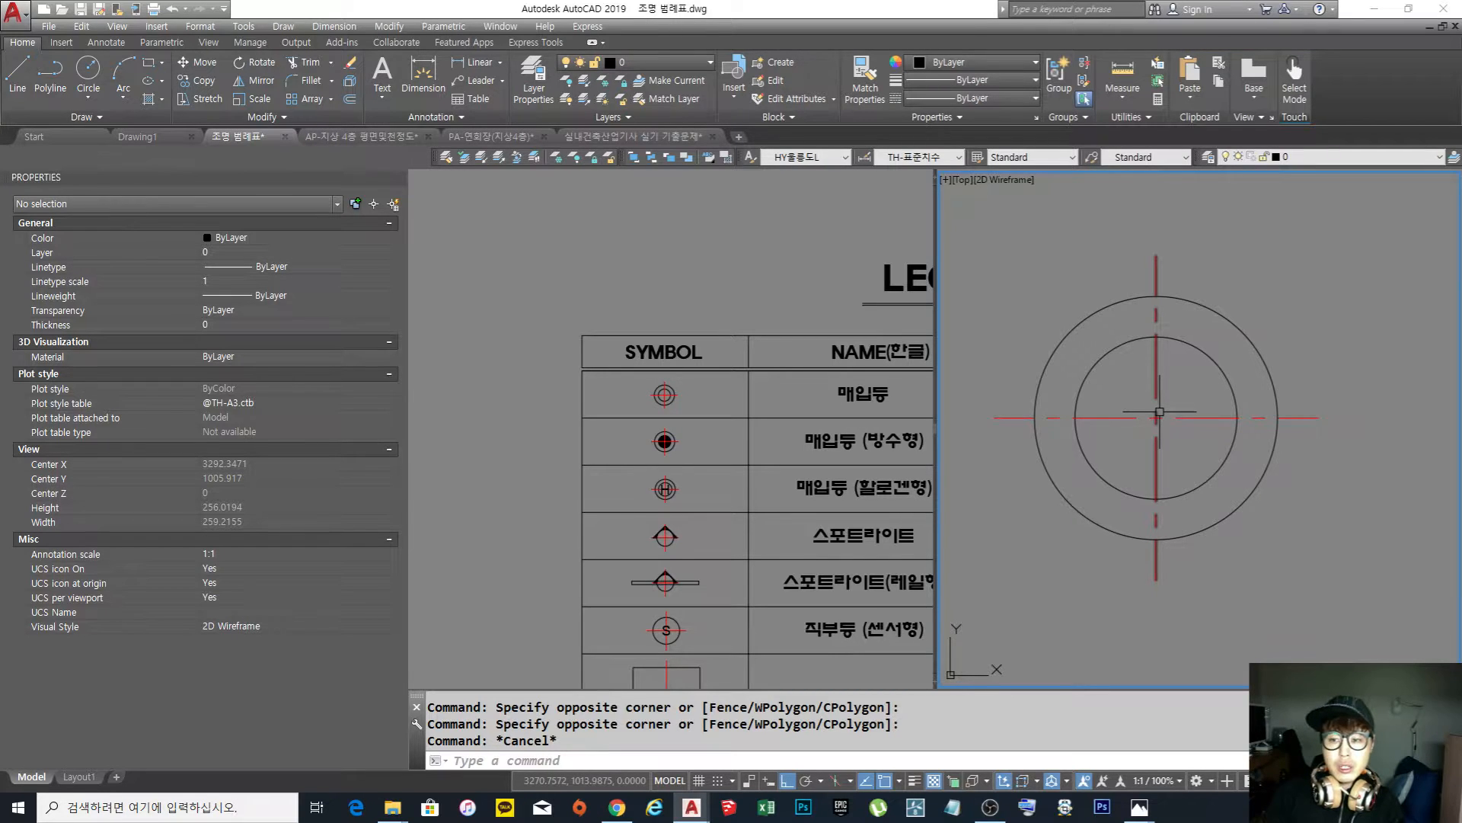
click(1187, 439)
click(1140, 387)
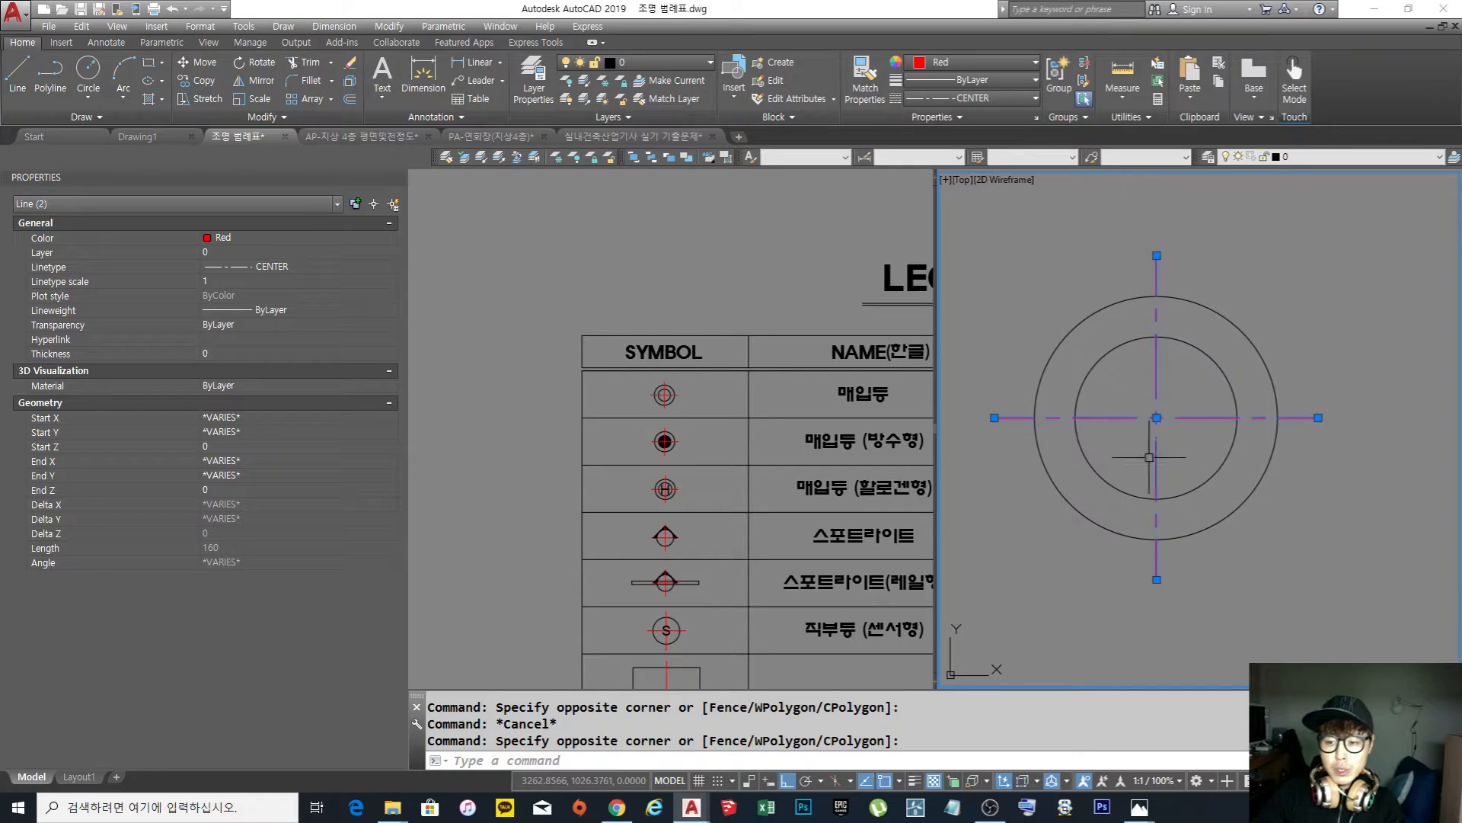
scroll(1091, 421, down, 2)
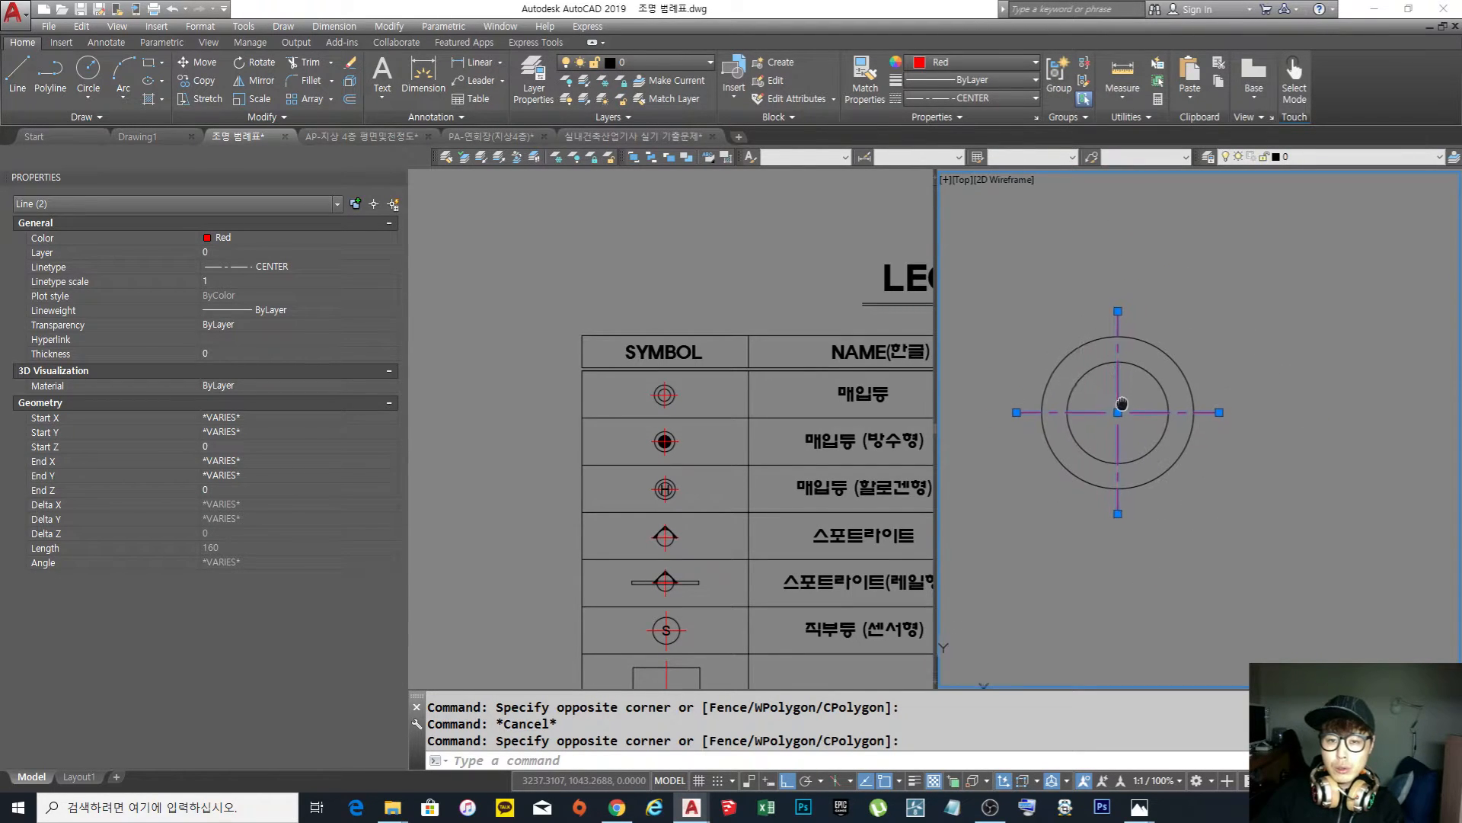
key(Escape)
key(Escape)
key(Escape)
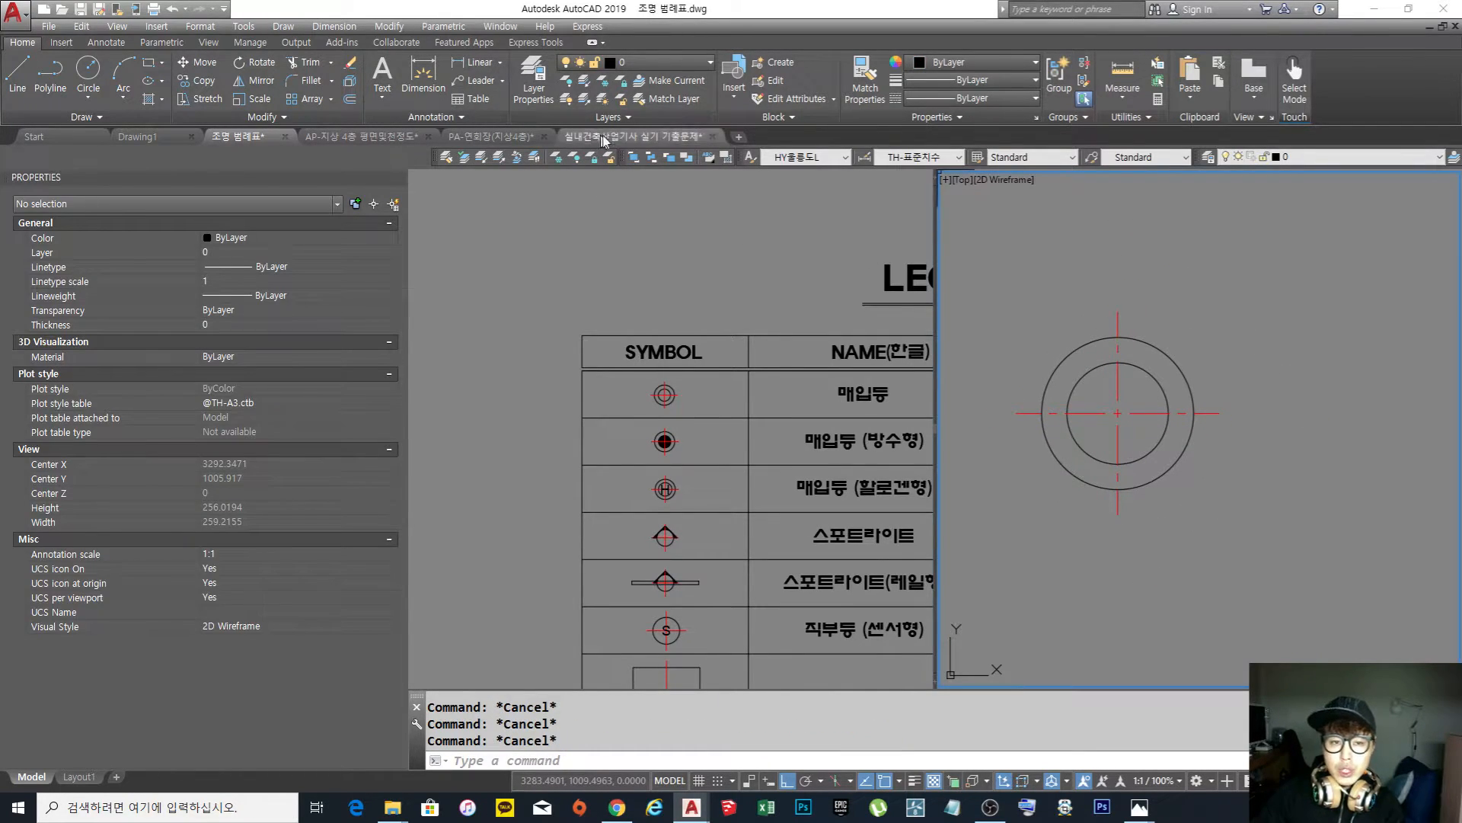
Switch to the 실내건축산업기사 실기 기출문제 drawing and examine the light symbols in its ceiling plan
click(628, 136)
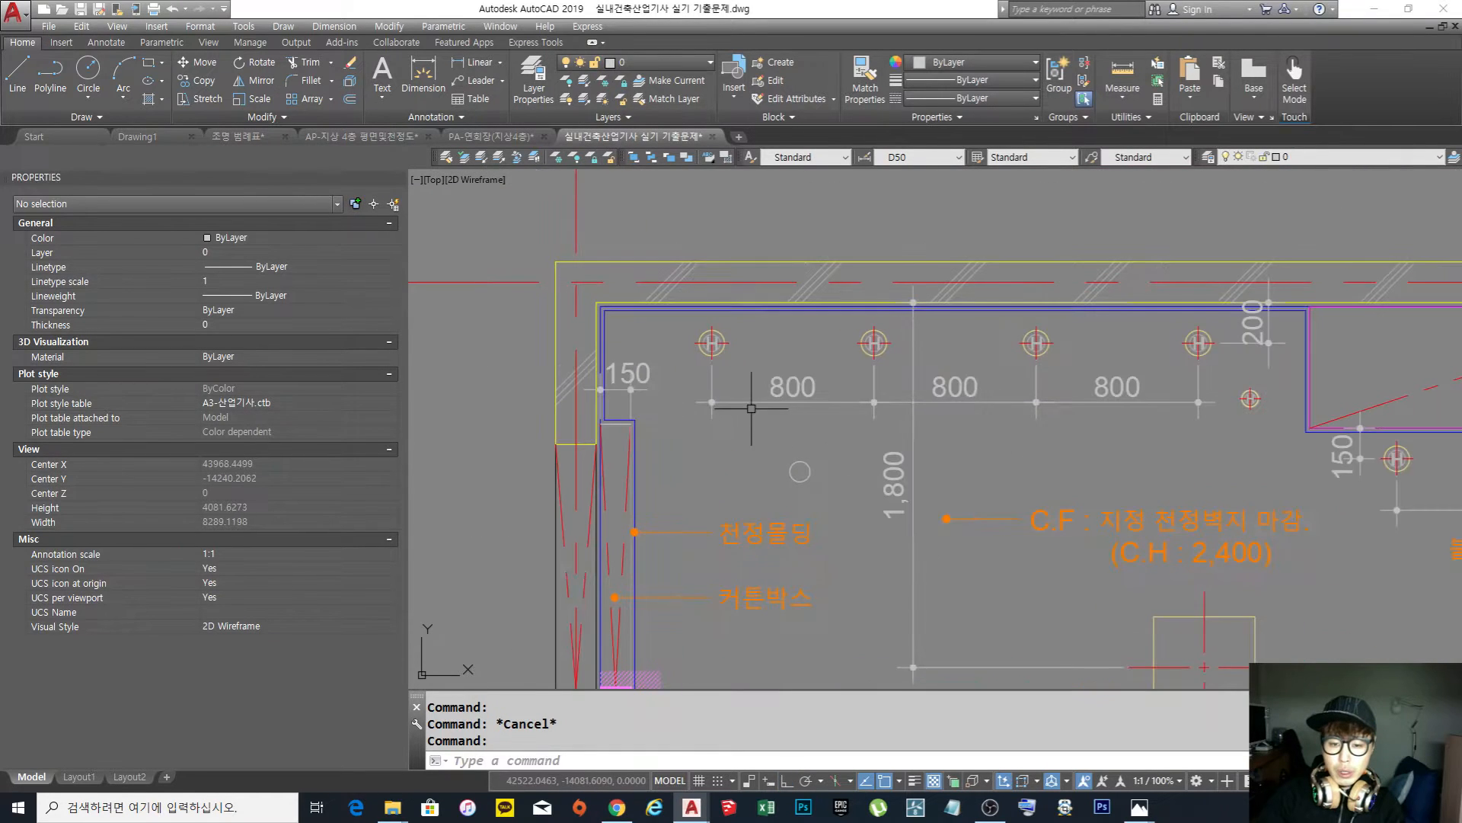
scroll(631, 415, down, 5)
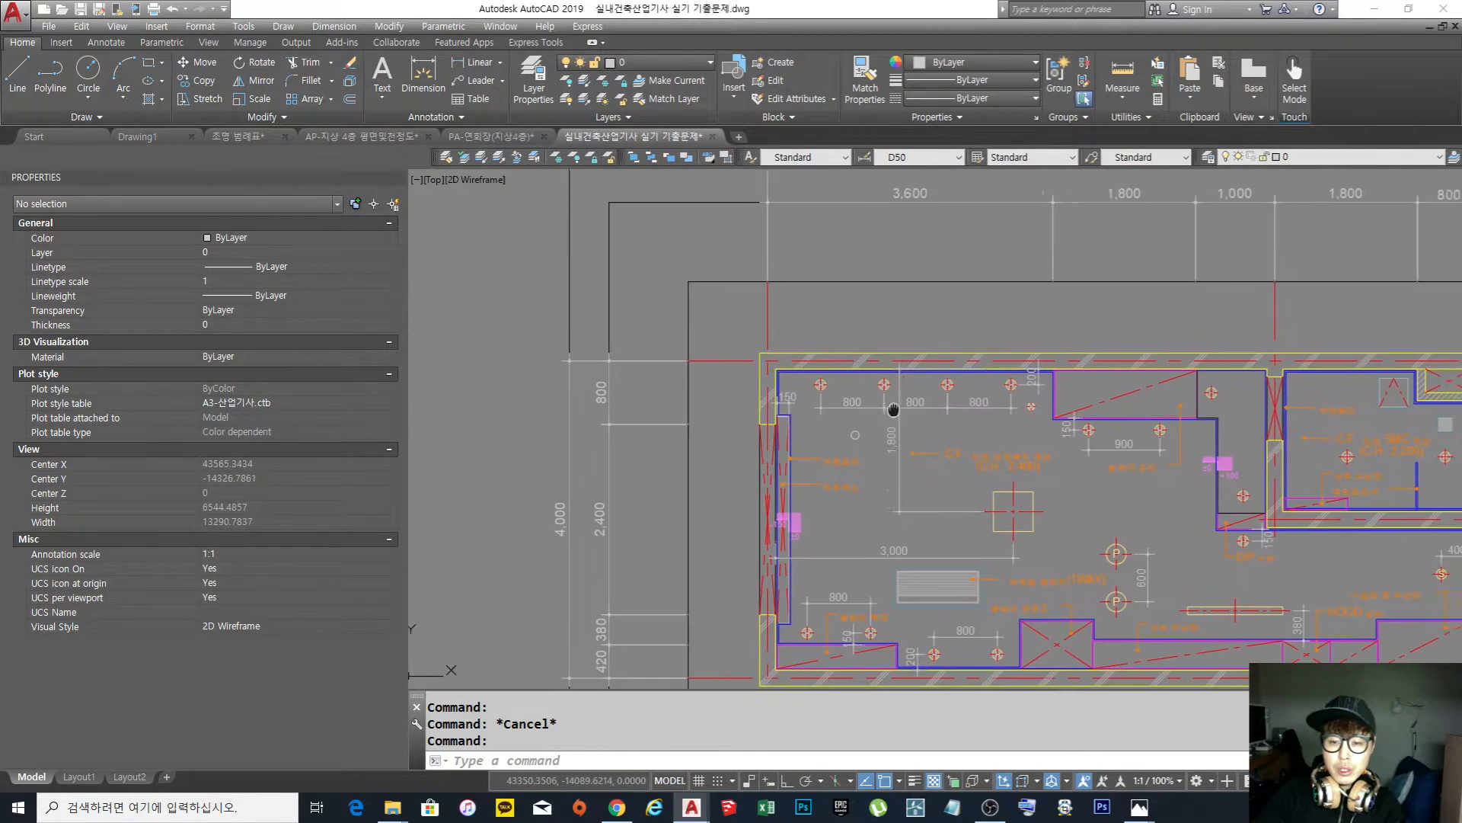
scroll(758, 385, up, 3)
middle_drag(758, 386, 738, 375)
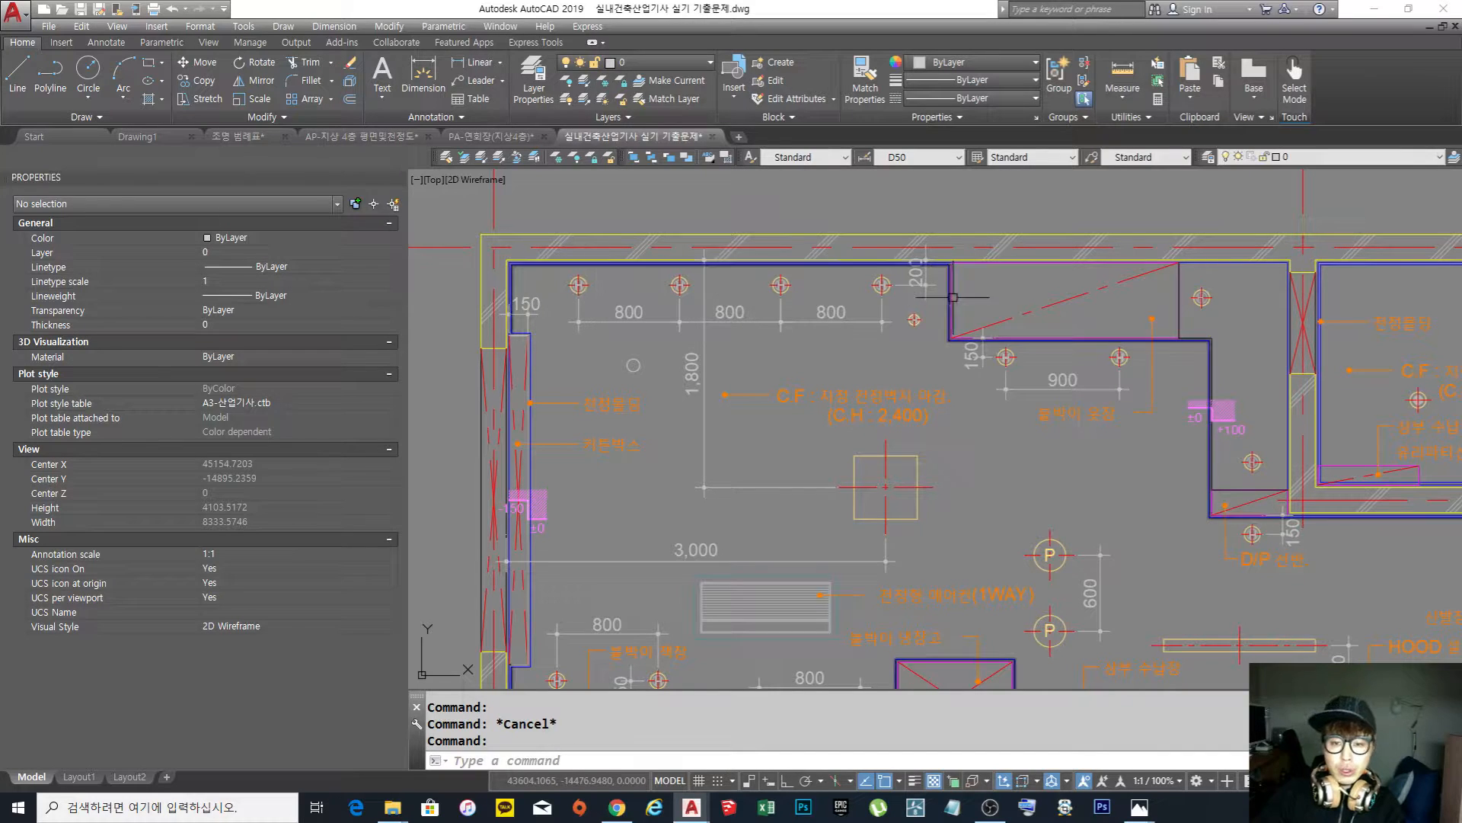
Return to the 조명 범례표 drawing and view the 매입등 legend symbols beside the drawn double-circle symbol
click(237, 136)
click(751, 235)
scroll(696, 294, up, 10)
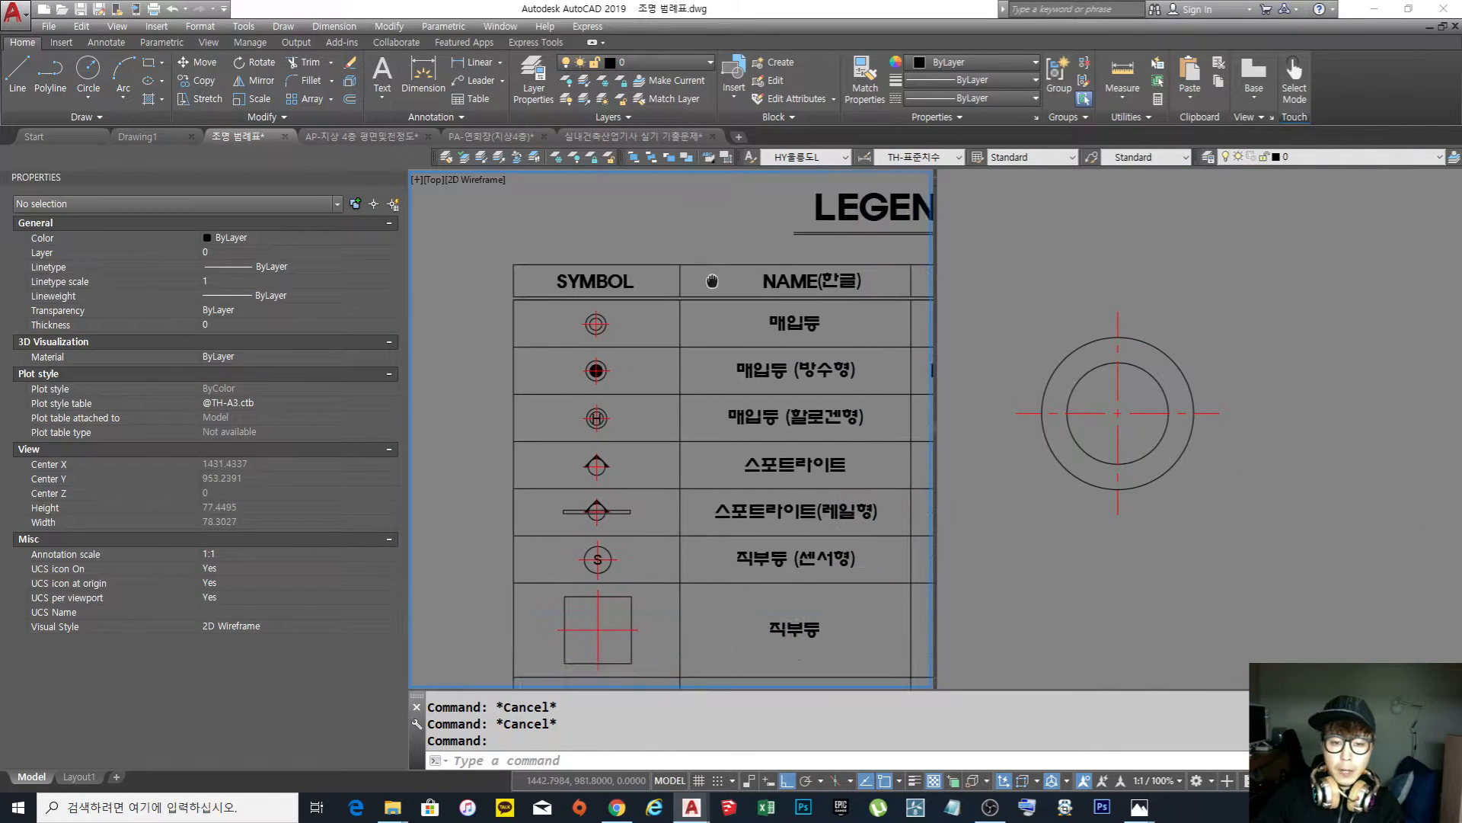
click(1158, 538)
scroll(1165, 529, down, 3)
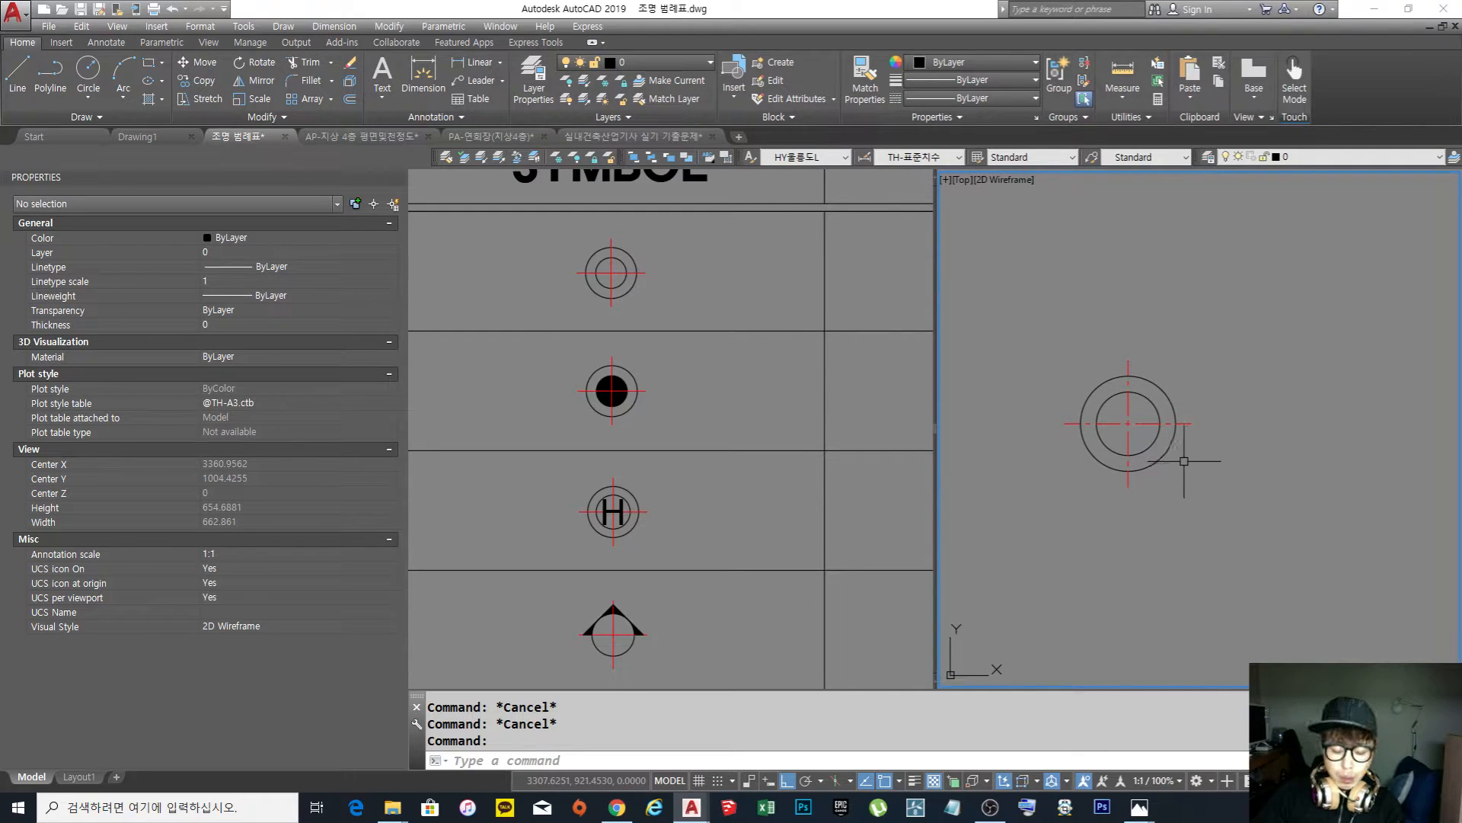
Cut the double-circle symbol with its center lines and paste it back into the drawing as a single block
click(1247, 520)
click(1026, 294)
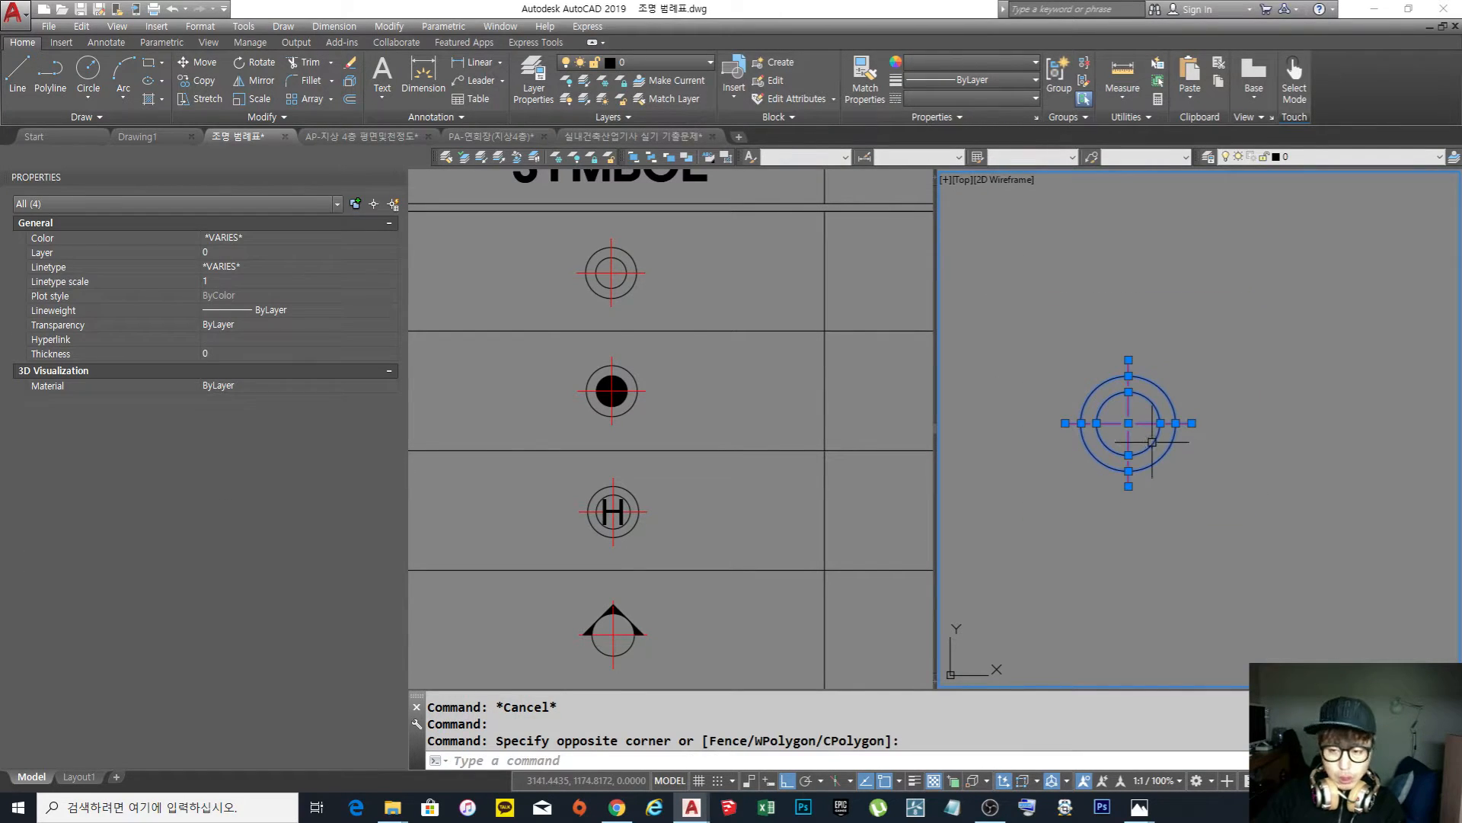
key(ctrl+x)
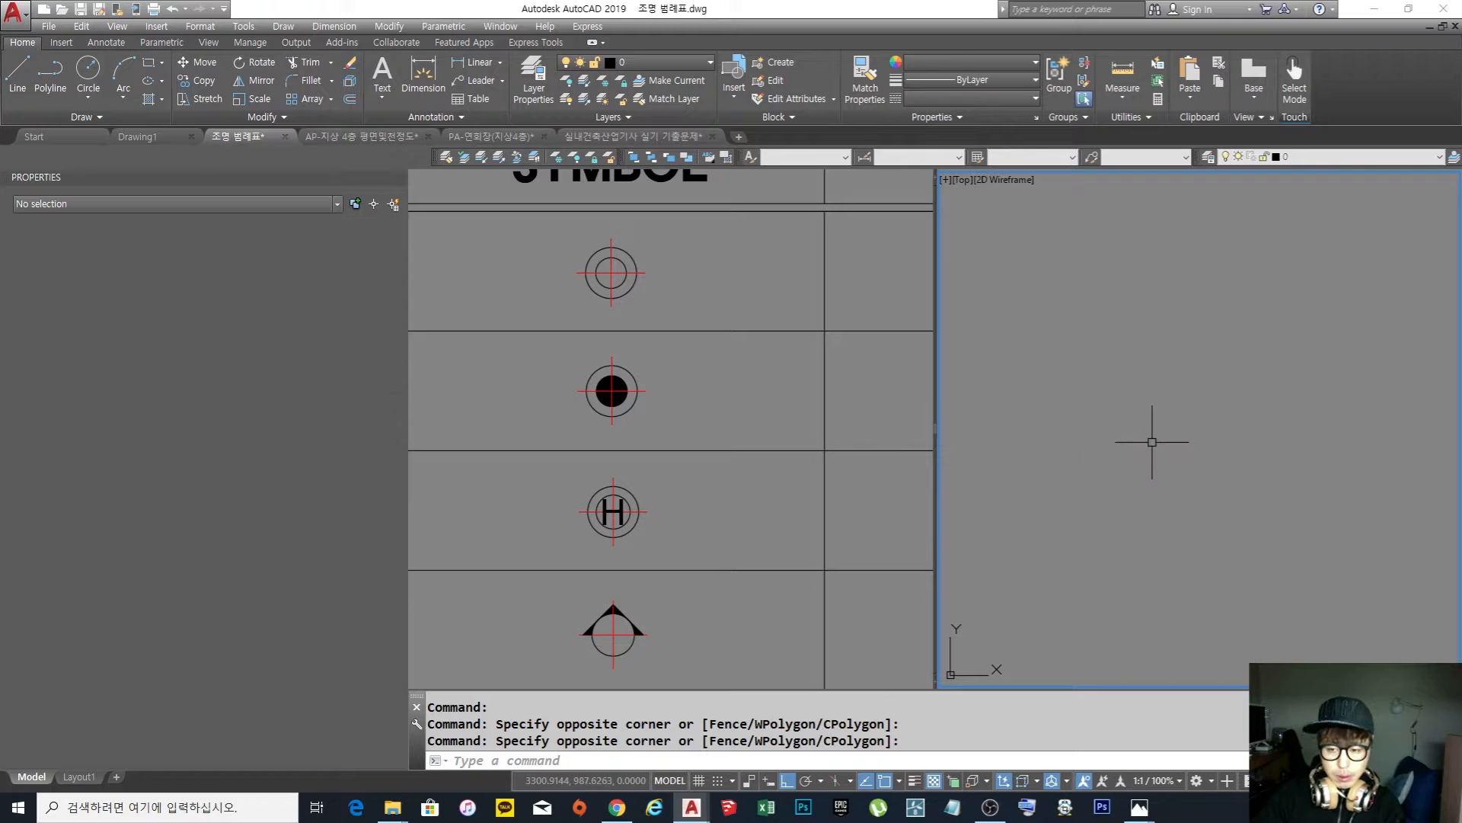
key(ctrl+shift+v)
click(1057, 446)
key(Escape)
click(1124, 376)
click(1102, 445)
key(Escape)
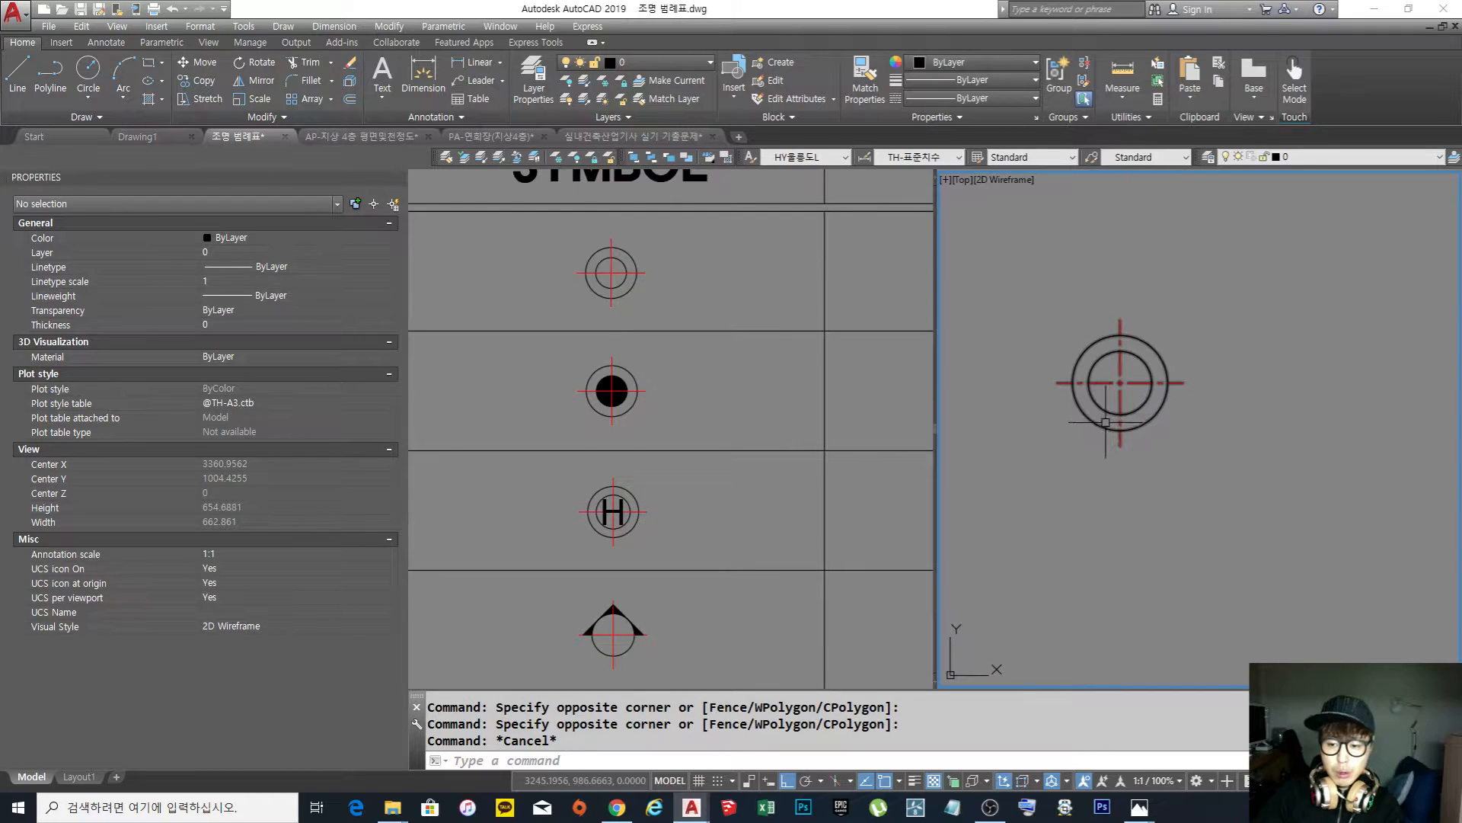
Explode the pasted double-circle block into separate objects and check its parts by selecting them
click(1106, 423)
click(1019, 391)
key(Escape)
text(z)
key(Return)
key(Escape)
key(Escape)
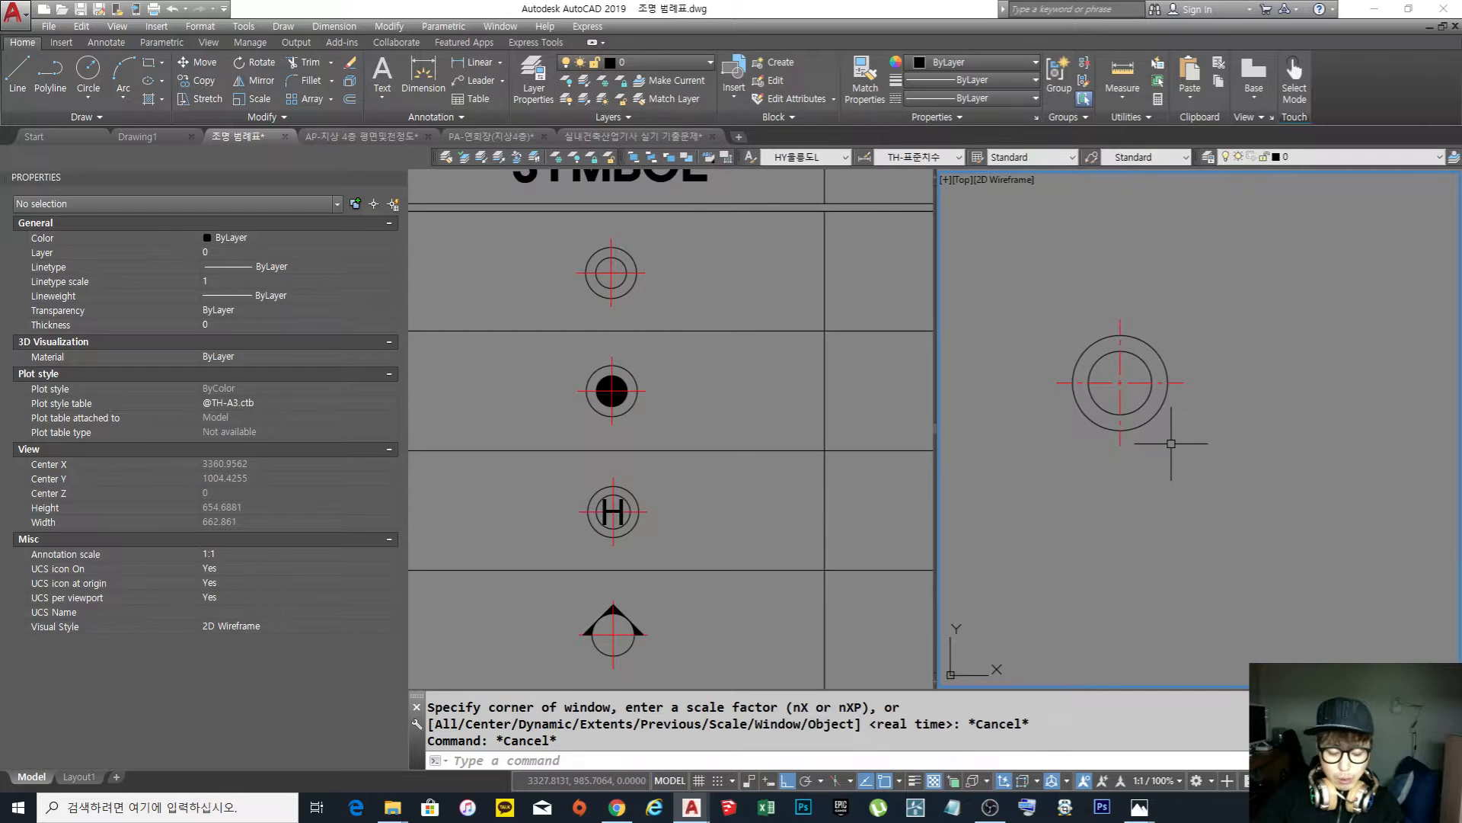
key(Return)
click(1172, 453)
click(1033, 276)
key(Return)
key(Escape)
middle_drag(1176, 451, 1160, 431)
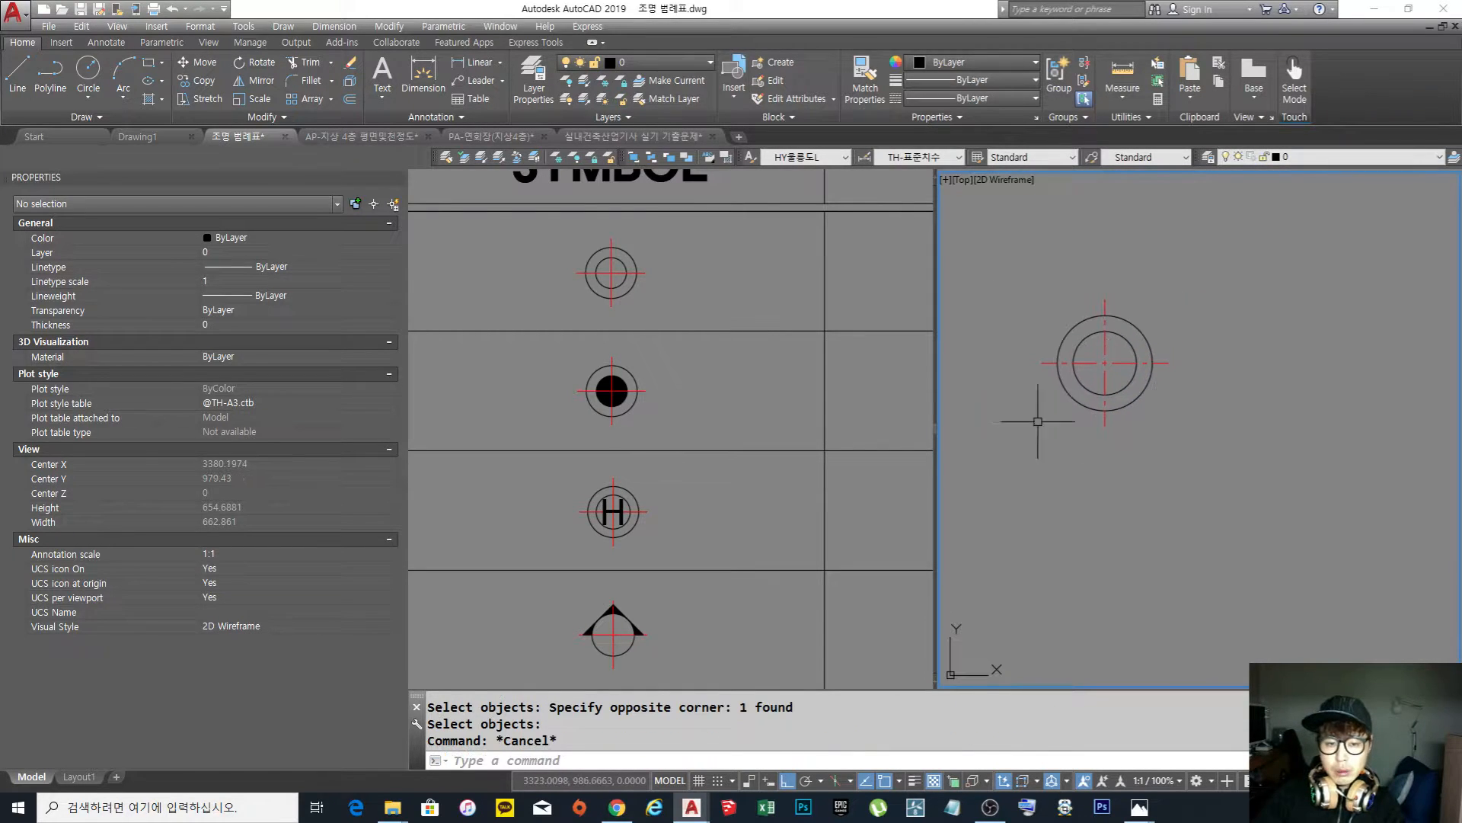
click(1159, 414)
click(1118, 381)
key(Escape)
key(Escape)
Copy the double-circle symbol with its center lines straight below the original
click(720, 408)
click(1149, 466)
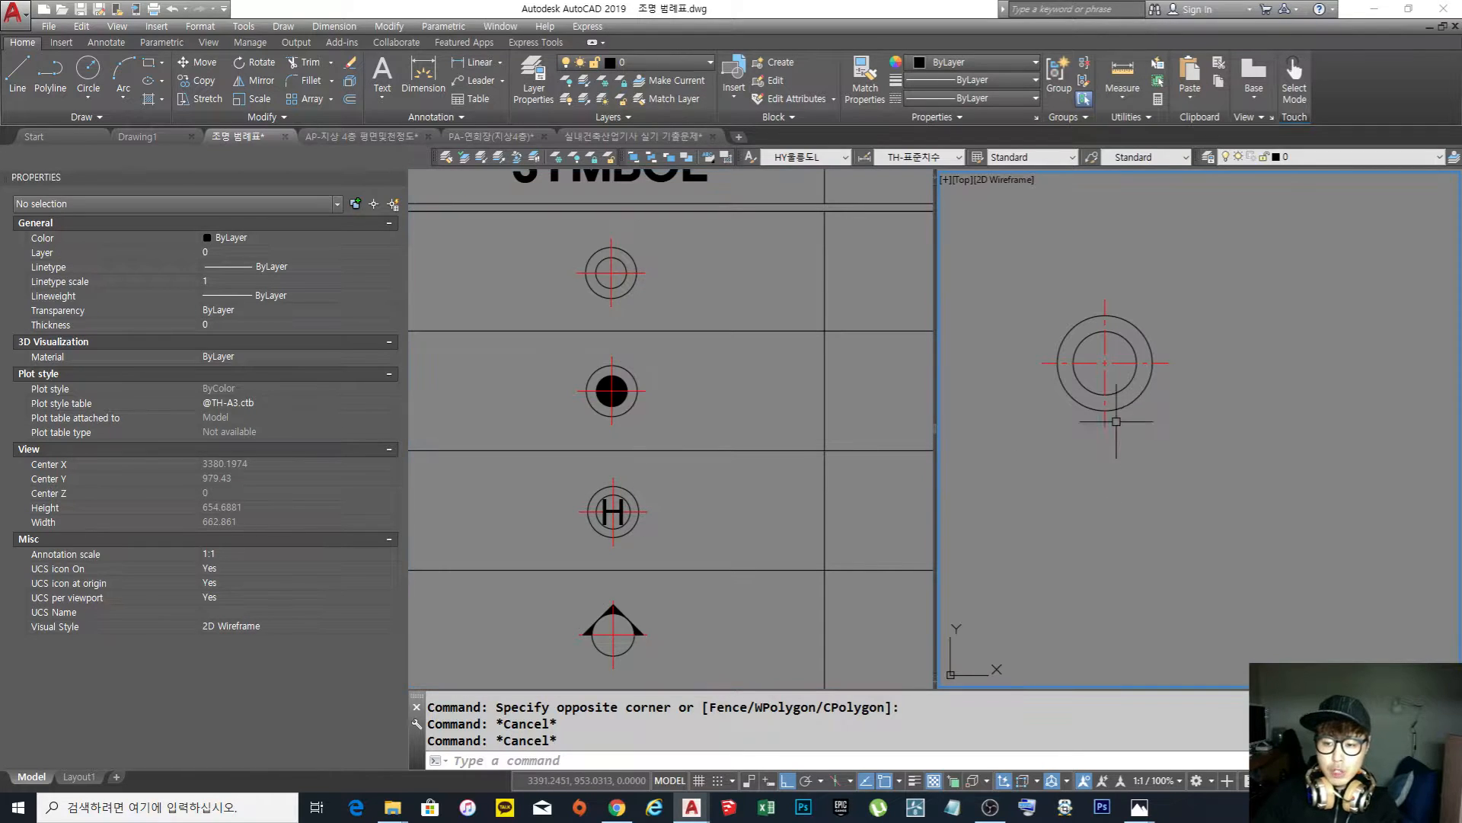
middle_drag(1154, 478, 1143, 457)
key(Escape)
text(co)
key(Return)
click(1178, 444)
click(1112, 381)
key(Return)
click(1277, 350)
click(1277, 520)
scroll(1173, 495, up, 2)
key(Return)
Fill the inner circle of the copied symbol with a SOLID hatch
scroll(1171, 499, up, 2)
text(h)
key(Return)
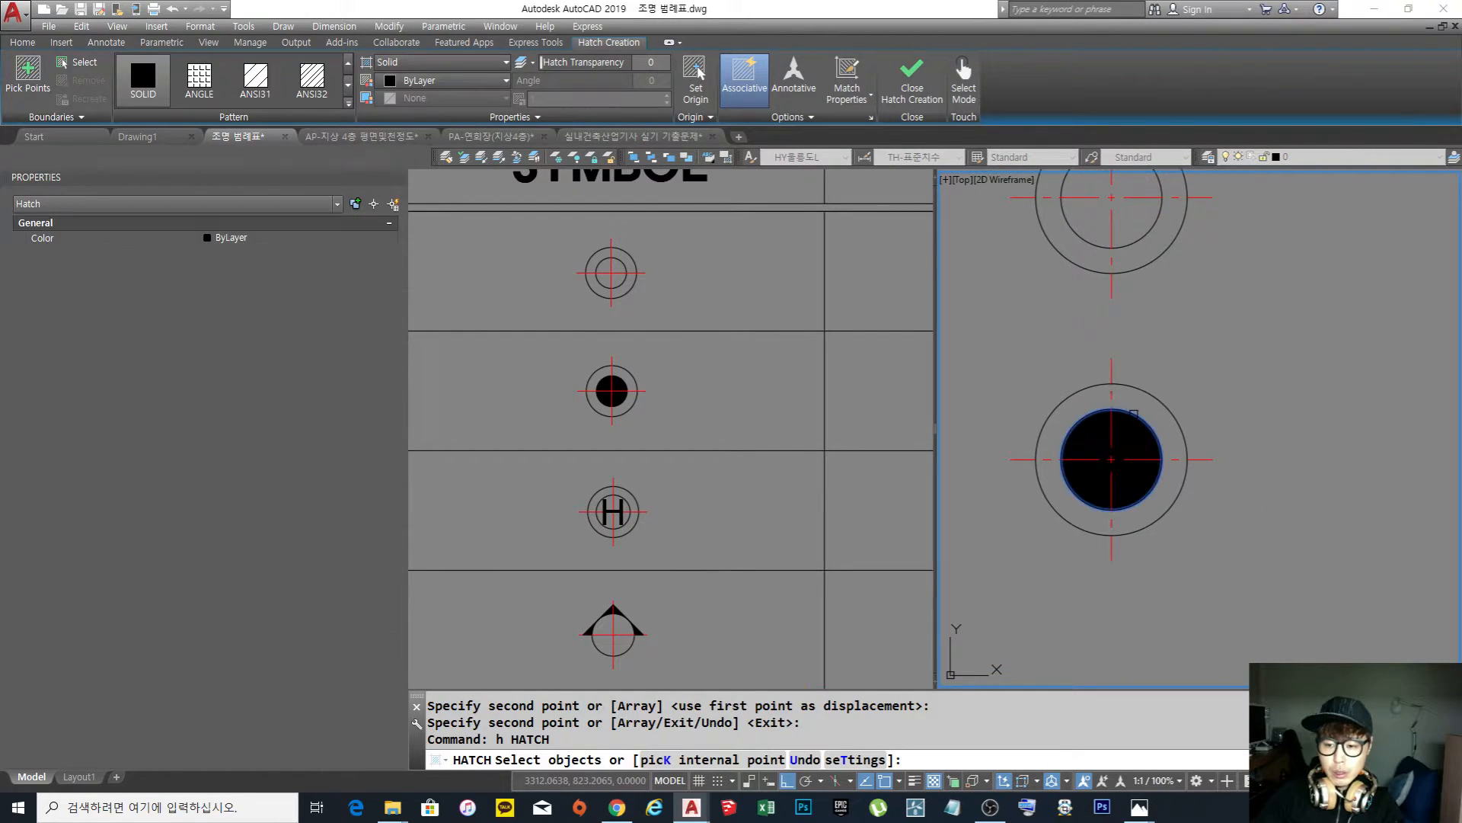
click(1134, 414)
key(Return)
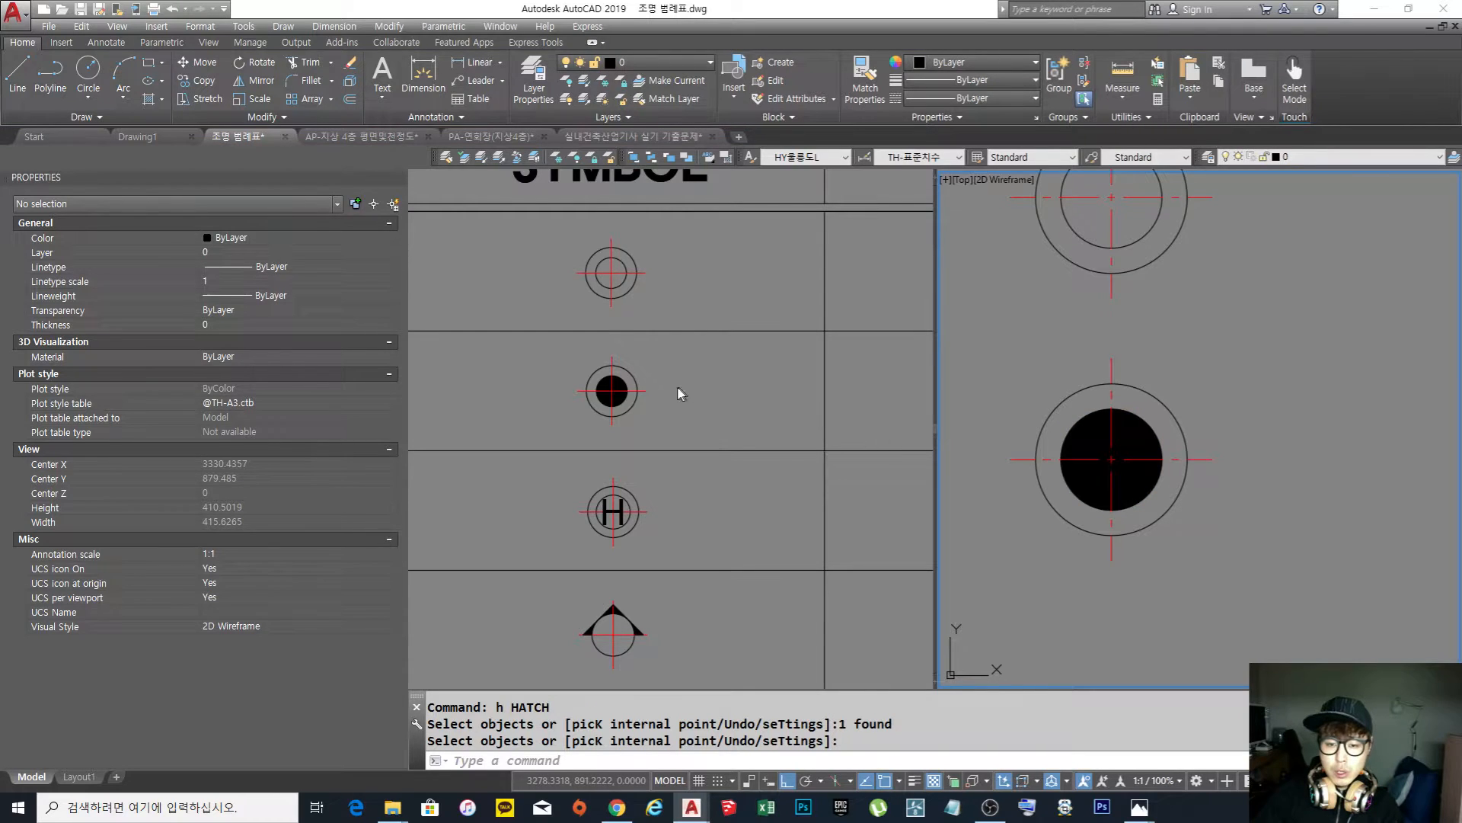
Copy the solid-filled double-circle symbol straight below itself as a base for the H symbol
click(684, 395)
scroll(684, 394, down, 4)
scroll(655, 404, up, 4)
middle_drag(627, 421, 678, 384)
click(1280, 577)
scroll(1188, 521, down, 4)
middle_drag(1188, 523, 1147, 409)
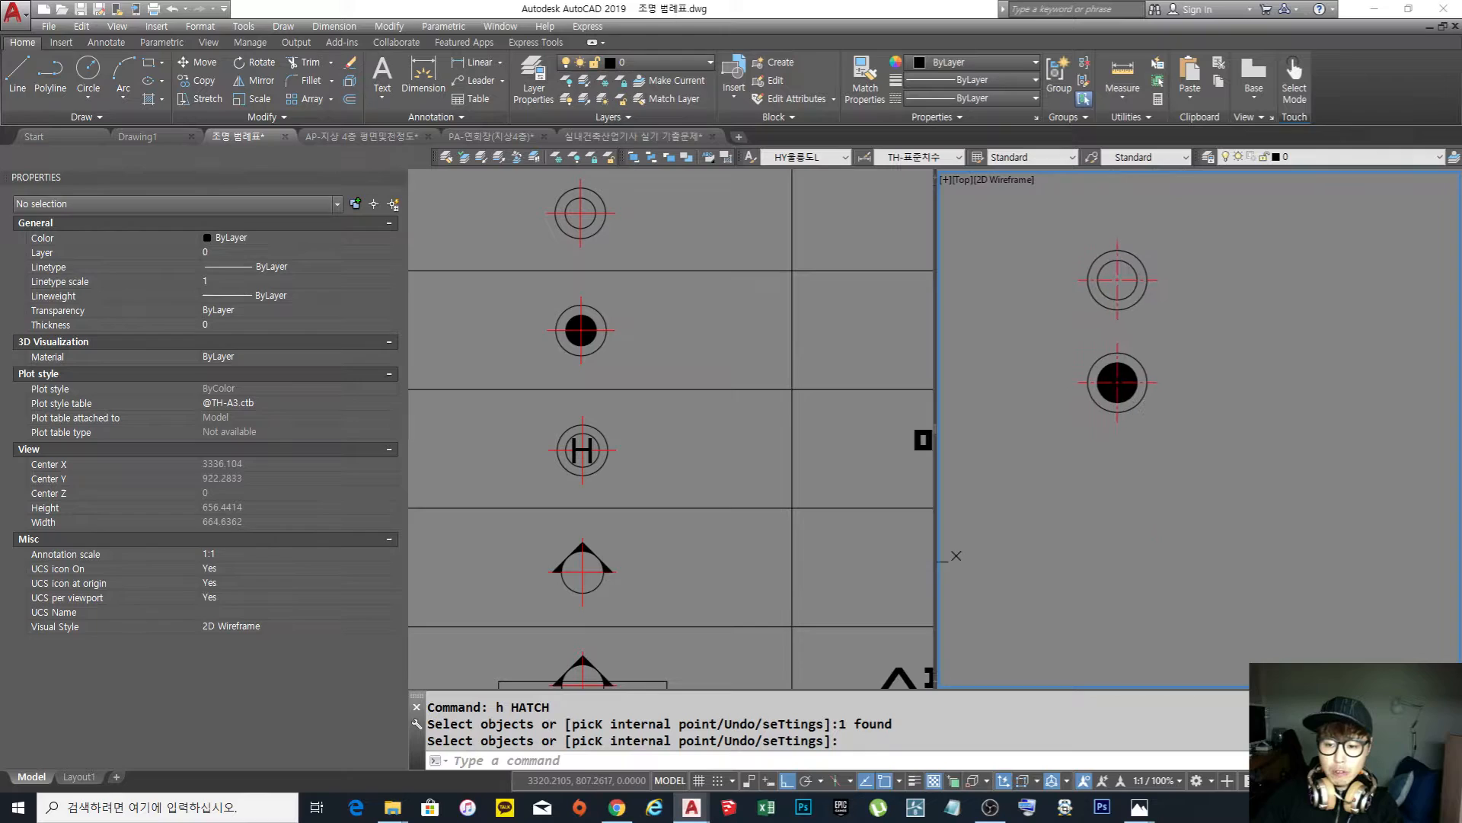
scroll(1146, 408, up, 2)
text(co)
key(Return)
click(1227, 467)
click(1011, 290)
key(Return)
click(1117, 370)
click(1214, 543)
key(Escape)
key(Escape)
key(Escape)
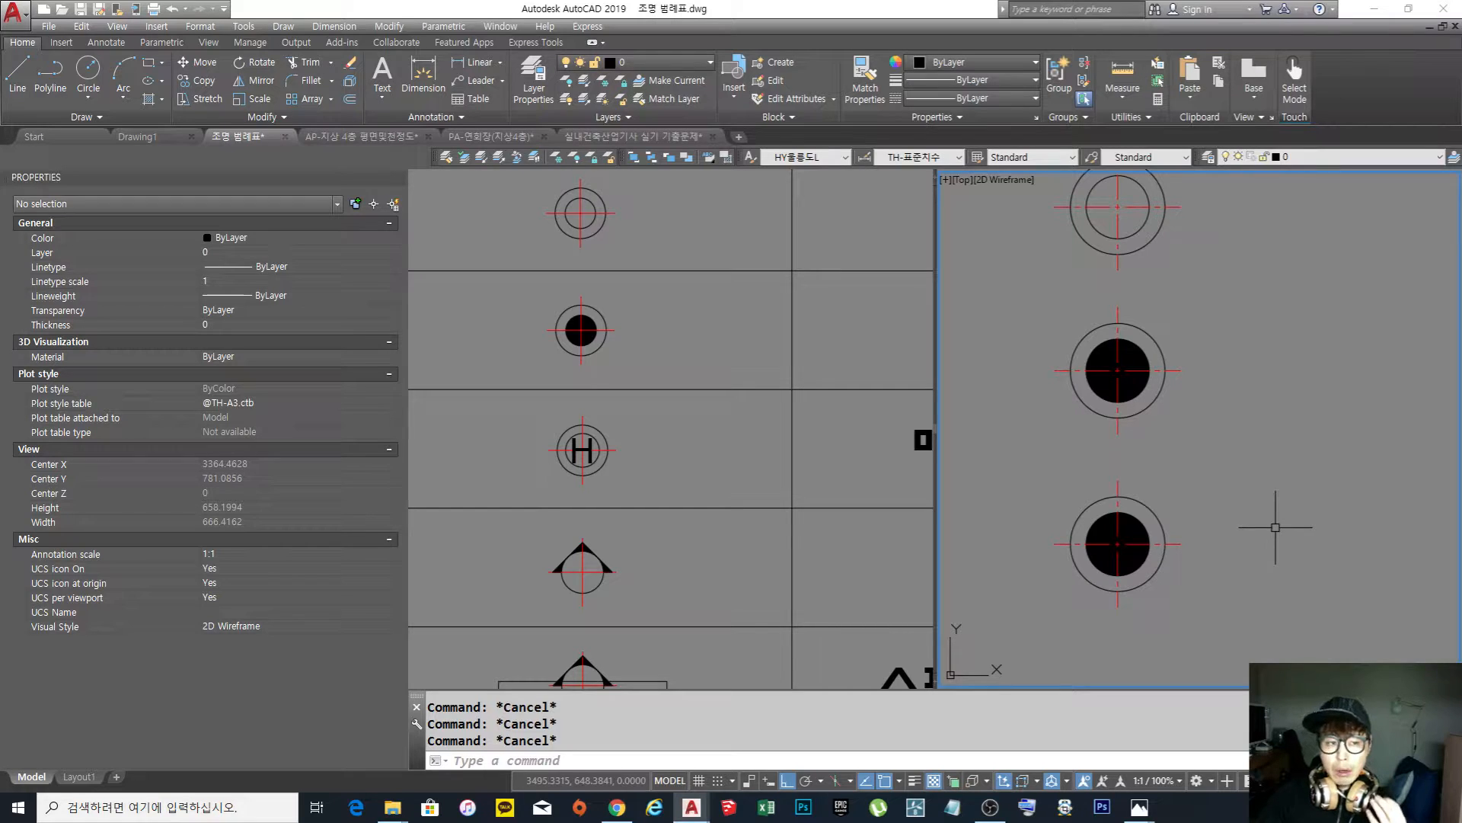
Open the photo 20191215_022945.jpg from the 캡쳐 folder and study the recessed fixture's dimensions
mouse_move(392, 807)
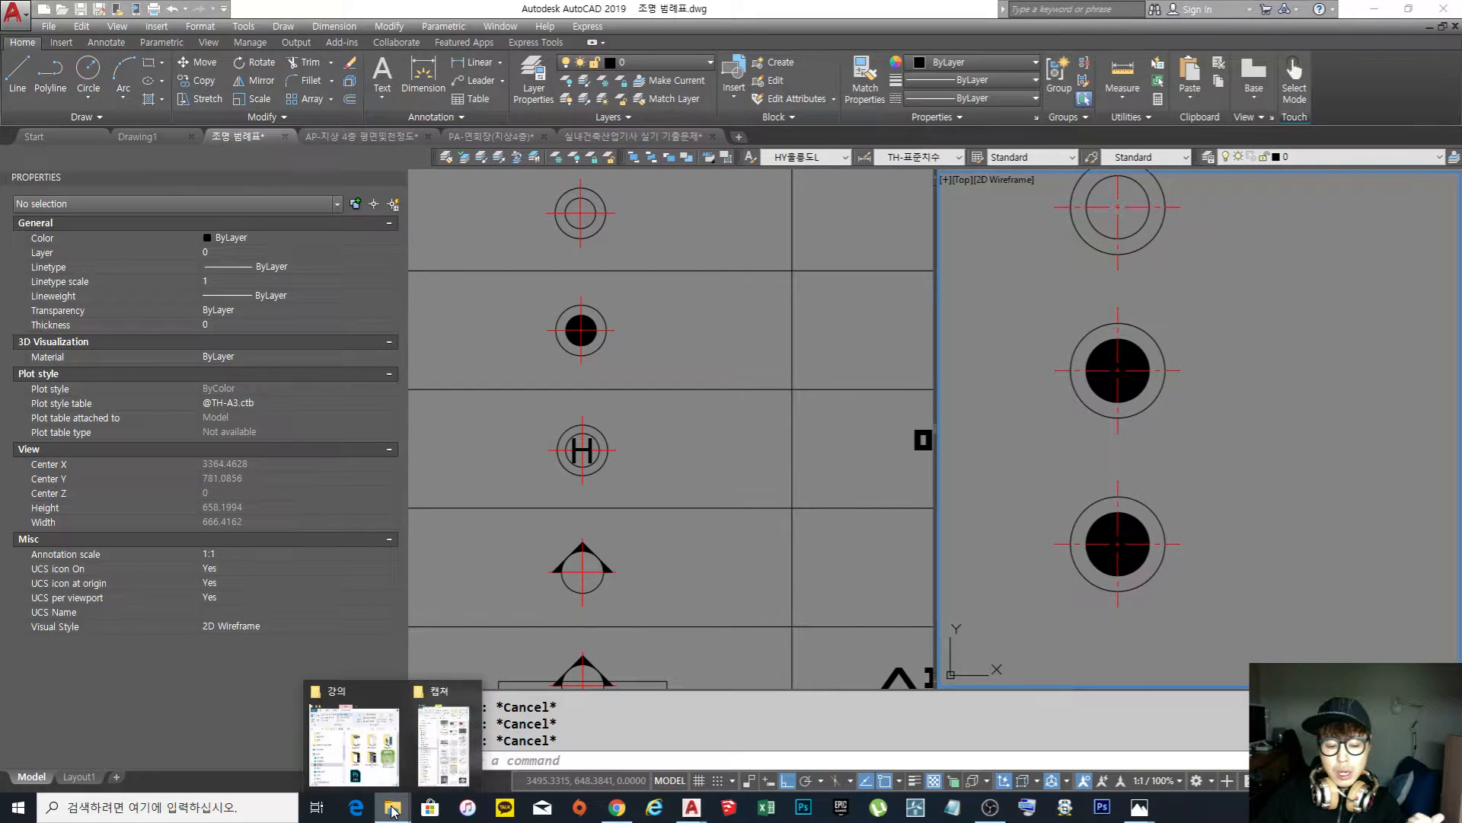
click(442, 731)
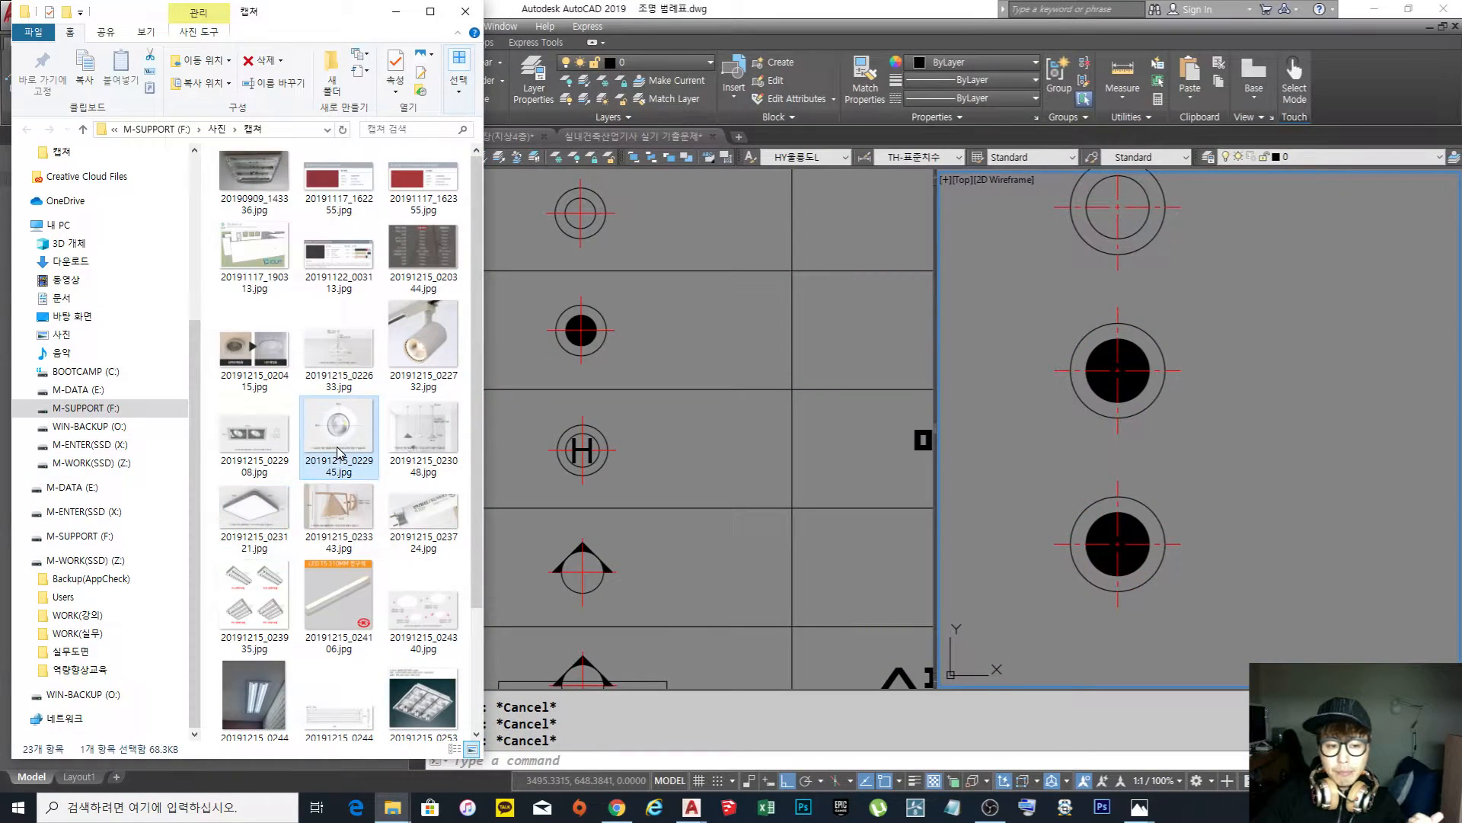
double_click(338, 453)
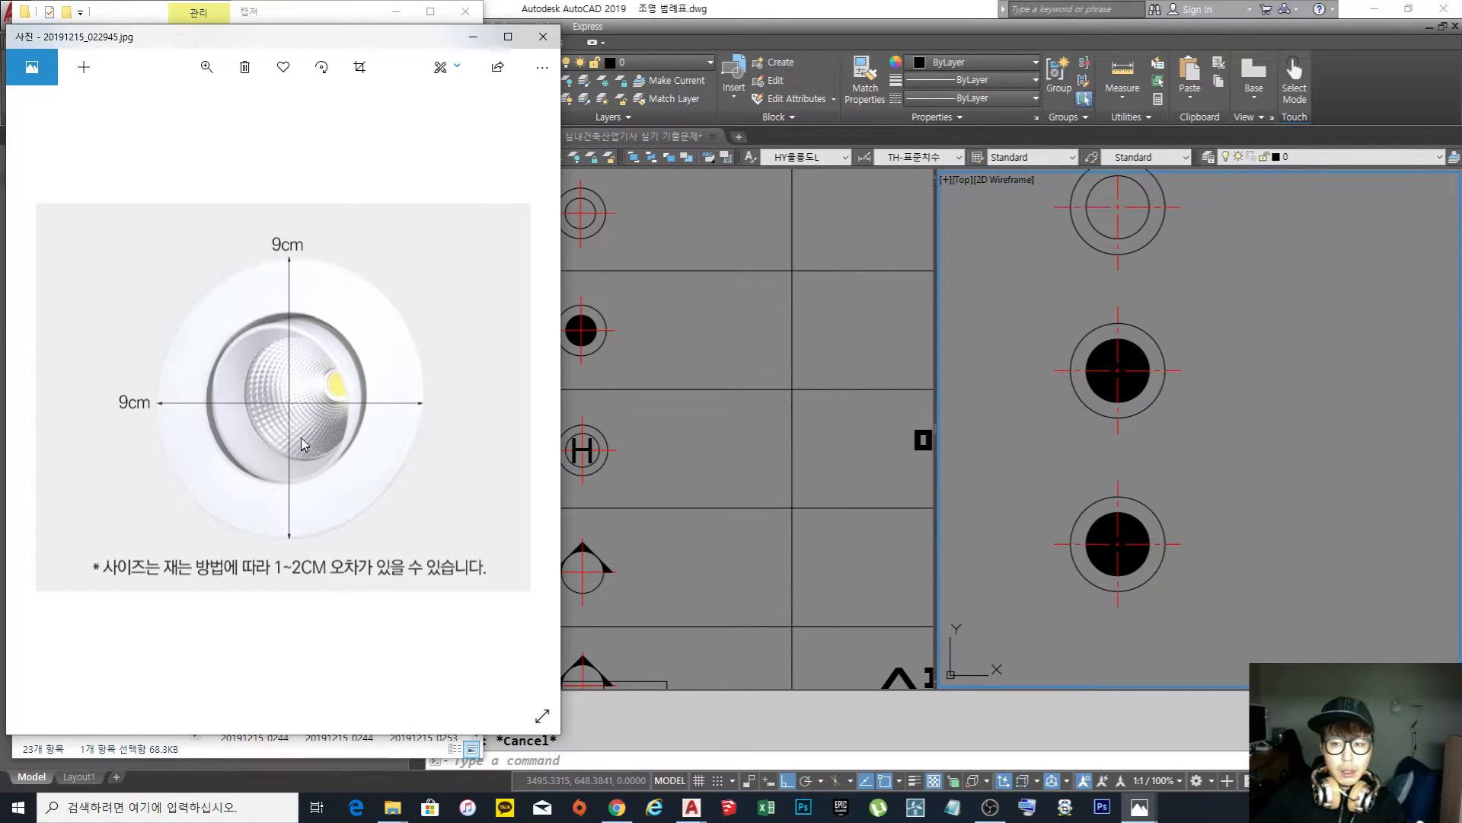
click(473, 36)
Switch to the 실내건축산업기사 실기 기출문제 drawing and examine the small light symbol beside the row of H lights in the ceiling plan
click(648, 140)
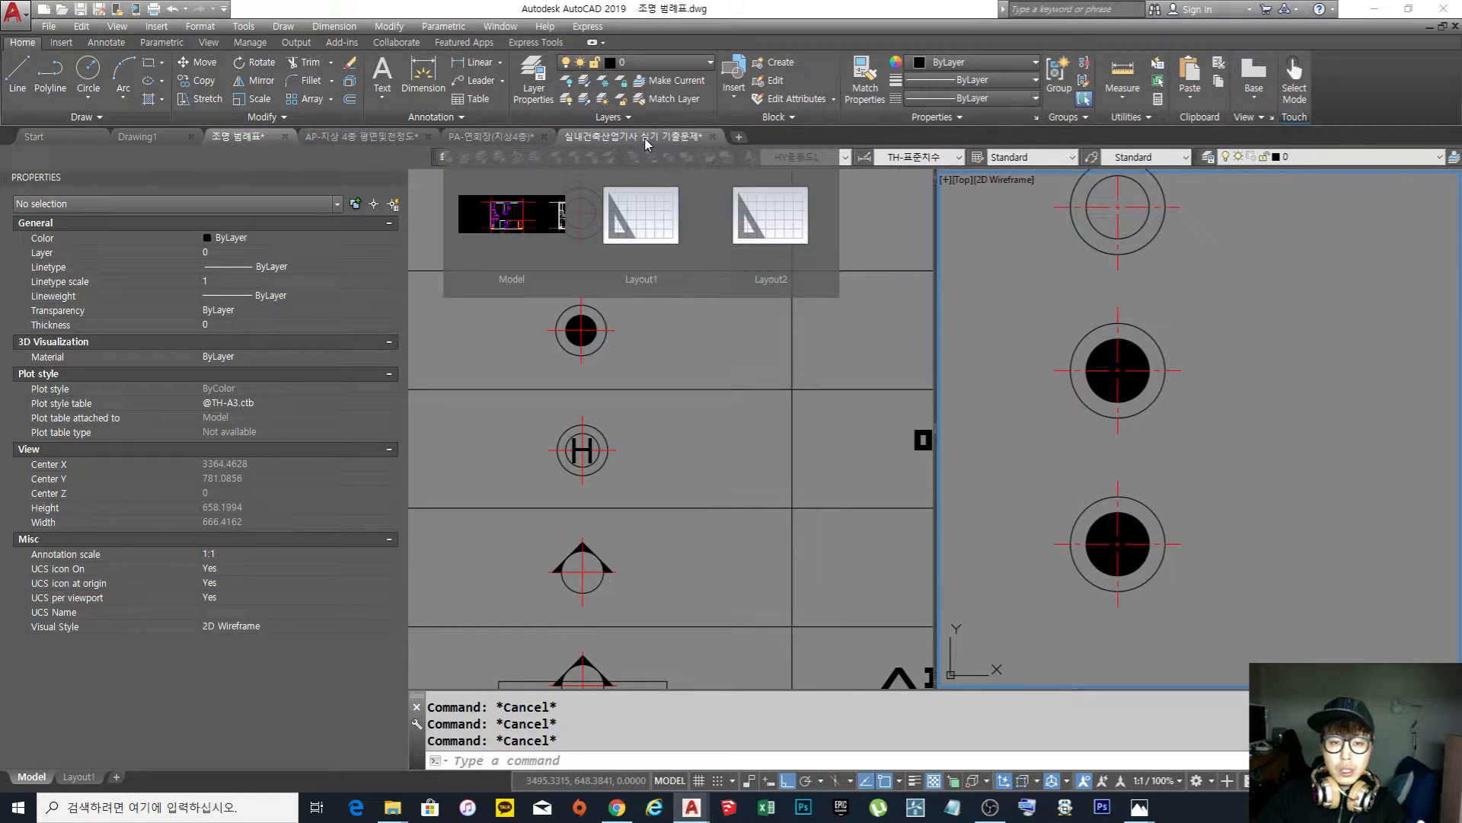
click(646, 143)
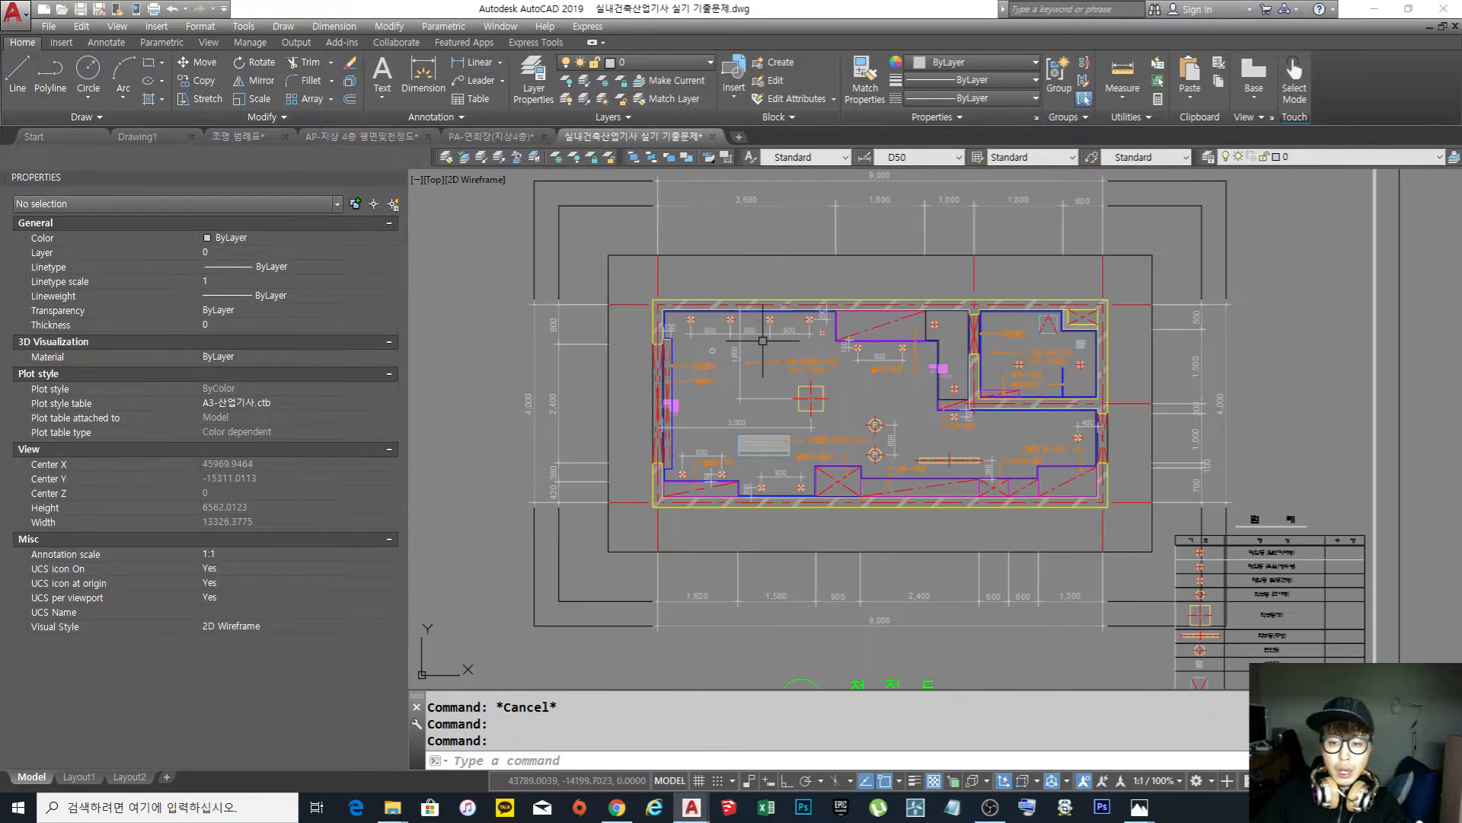
key(ctrl+z)
key(ctrl+z)
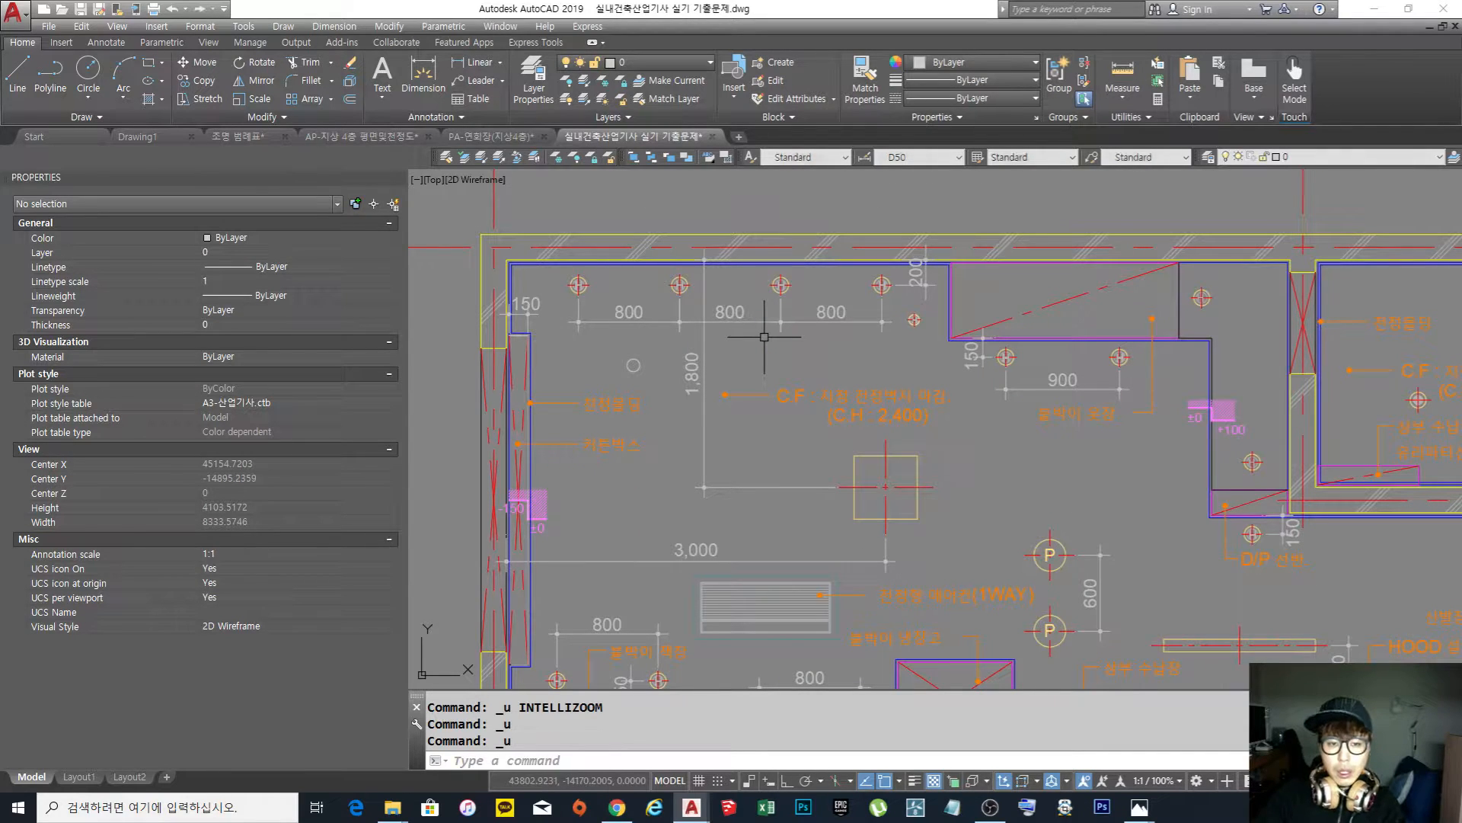
key(ctrl+z)
click(918, 337)
click(855, 276)
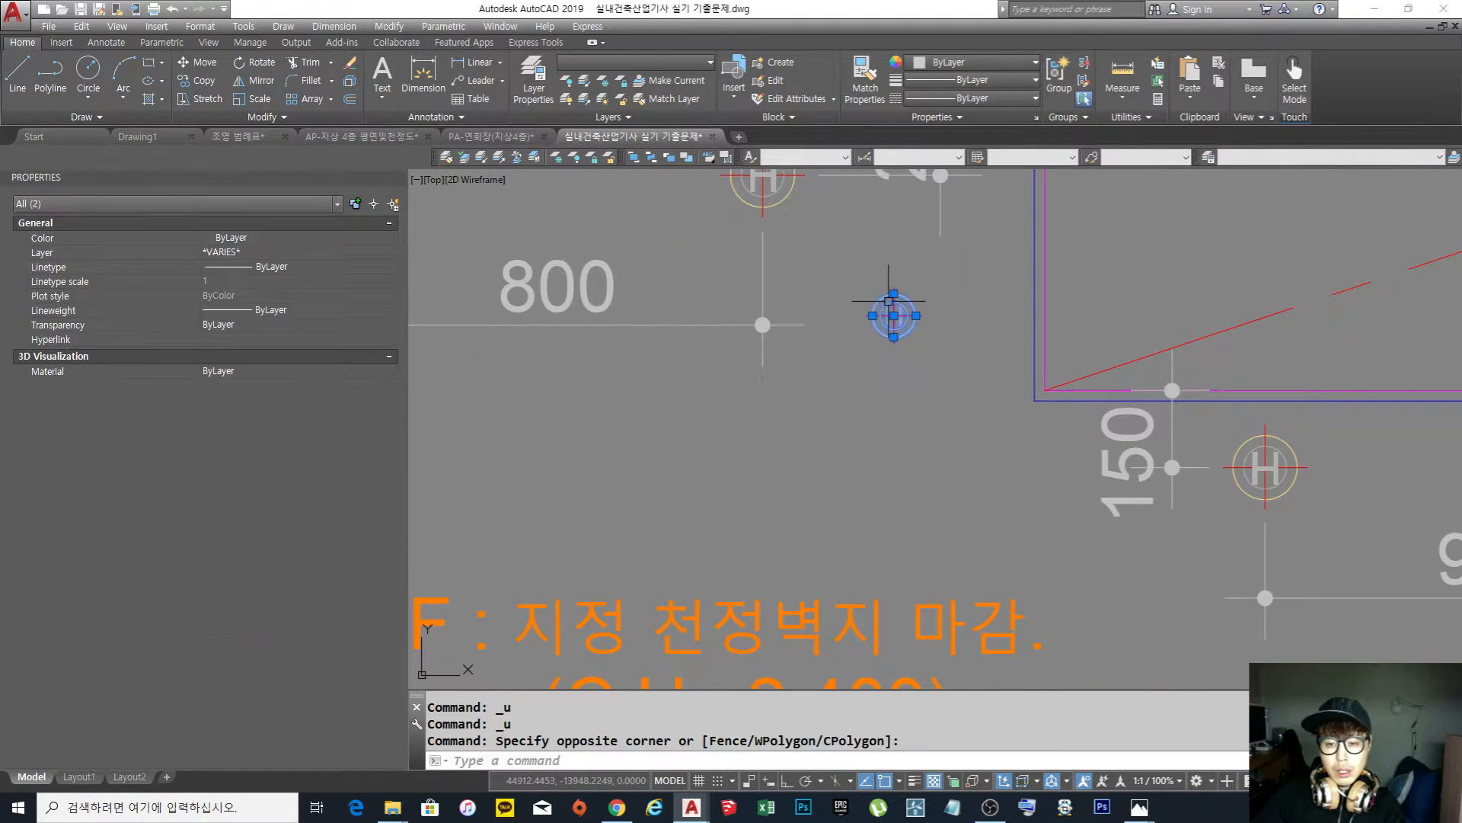
scroll(906, 326, down, 7)
middle_drag(904, 326, 868, 336)
scroll(861, 331, down, 3)
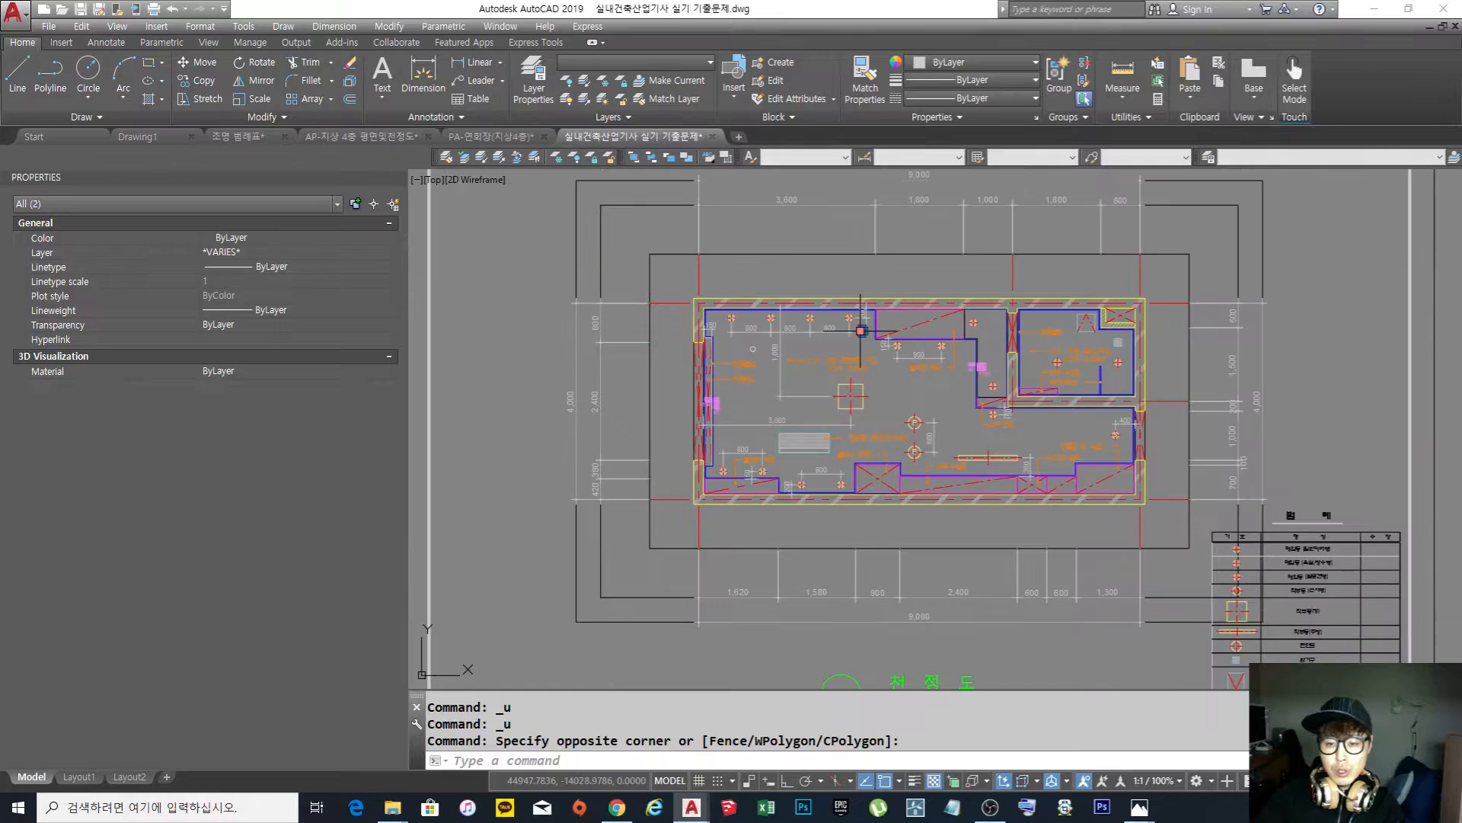
scroll(862, 330, up, 4)
key(Escape)
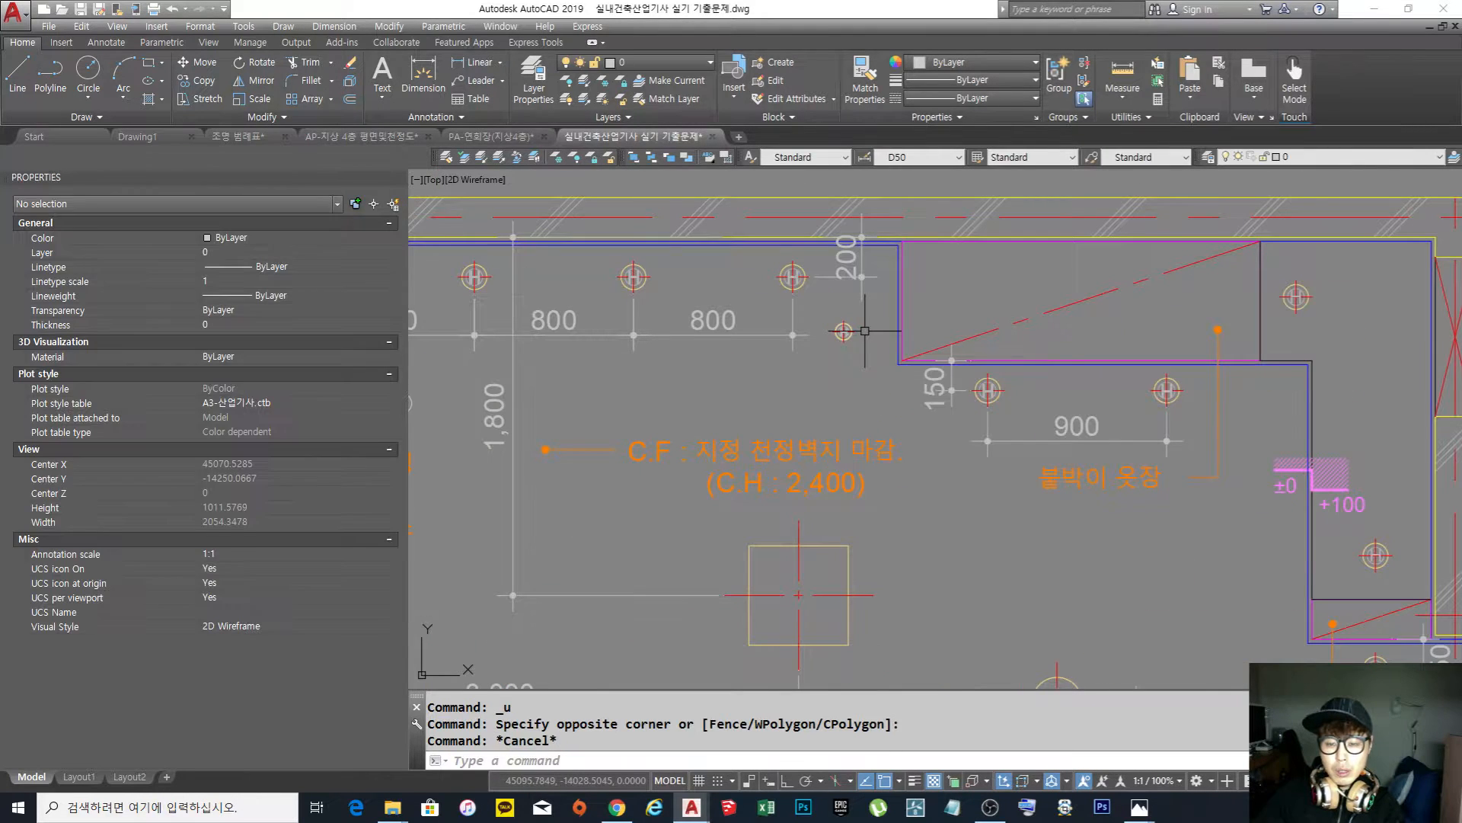
Compare the small light symbol's size with the neighbouring H lights and the whole ceiling plan
scroll(865, 331, down, 1)
middle_drag(864, 331, 814, 311)
scroll(814, 311, up, 4)
key(Escape)
key(Escape)
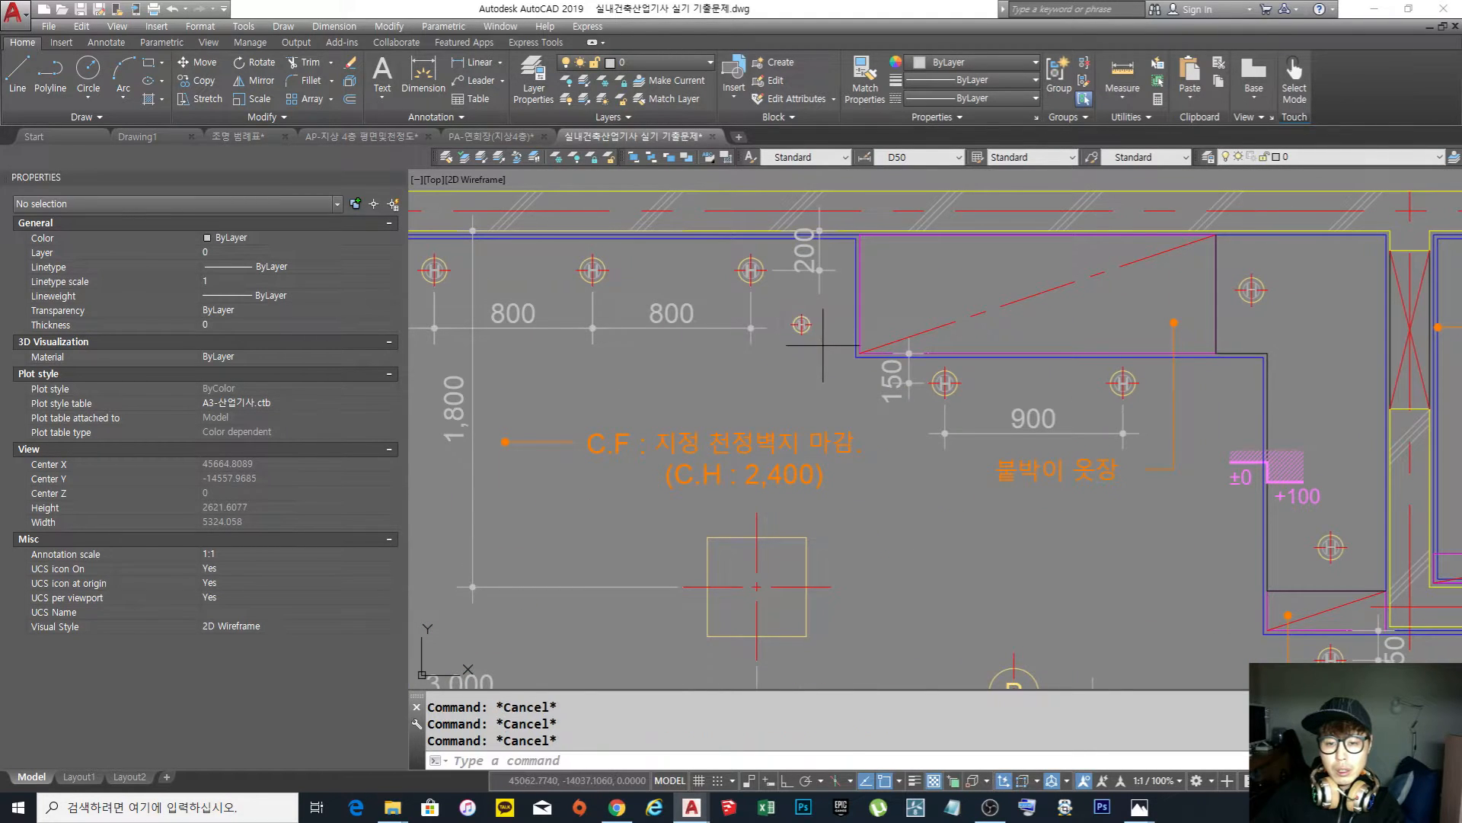
click(800, 317)
click(877, 339)
key(Escape)
scroll(877, 339, down, 6)
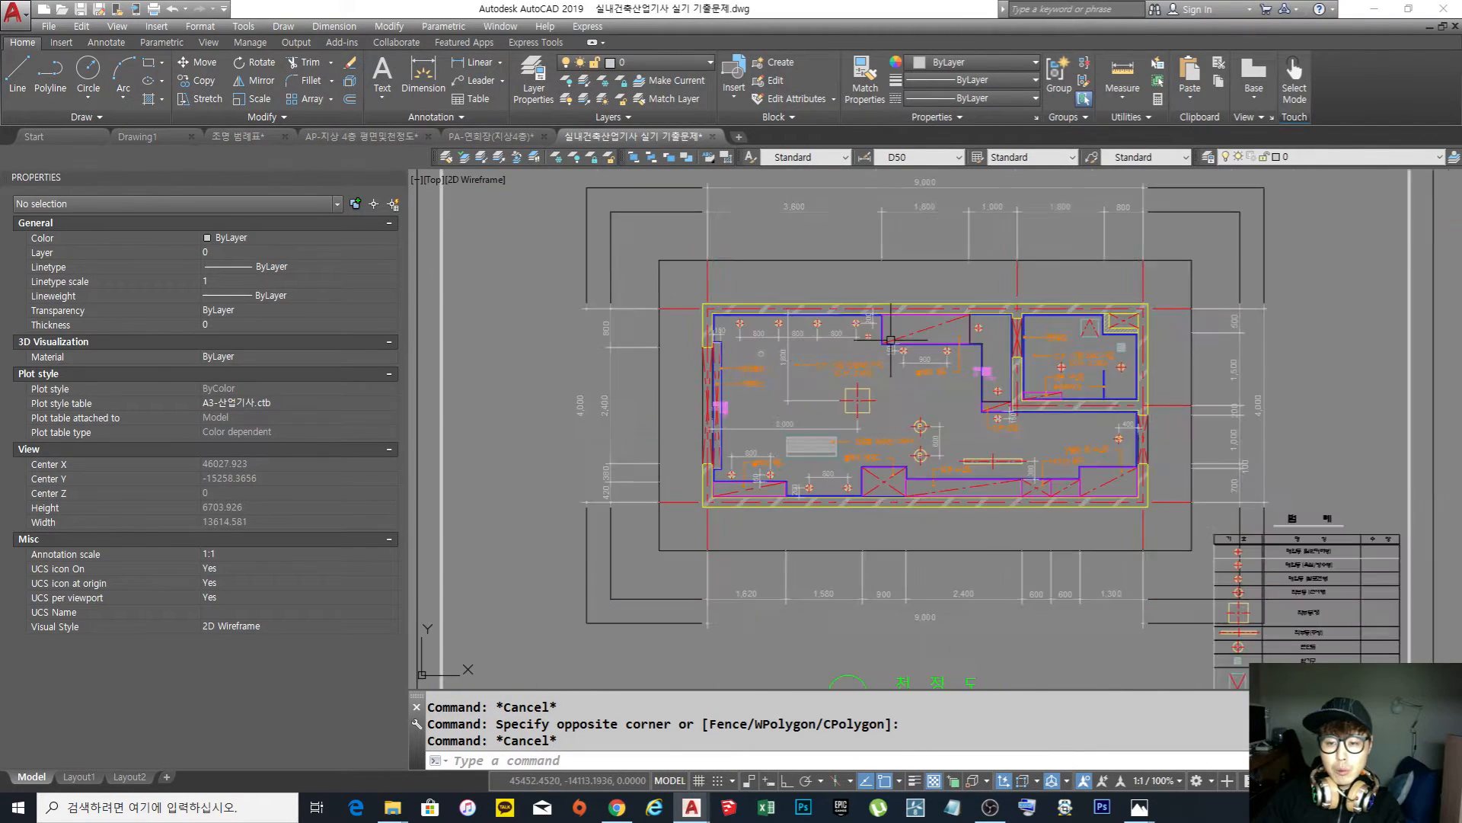
middle_drag(894, 345, 894, 356)
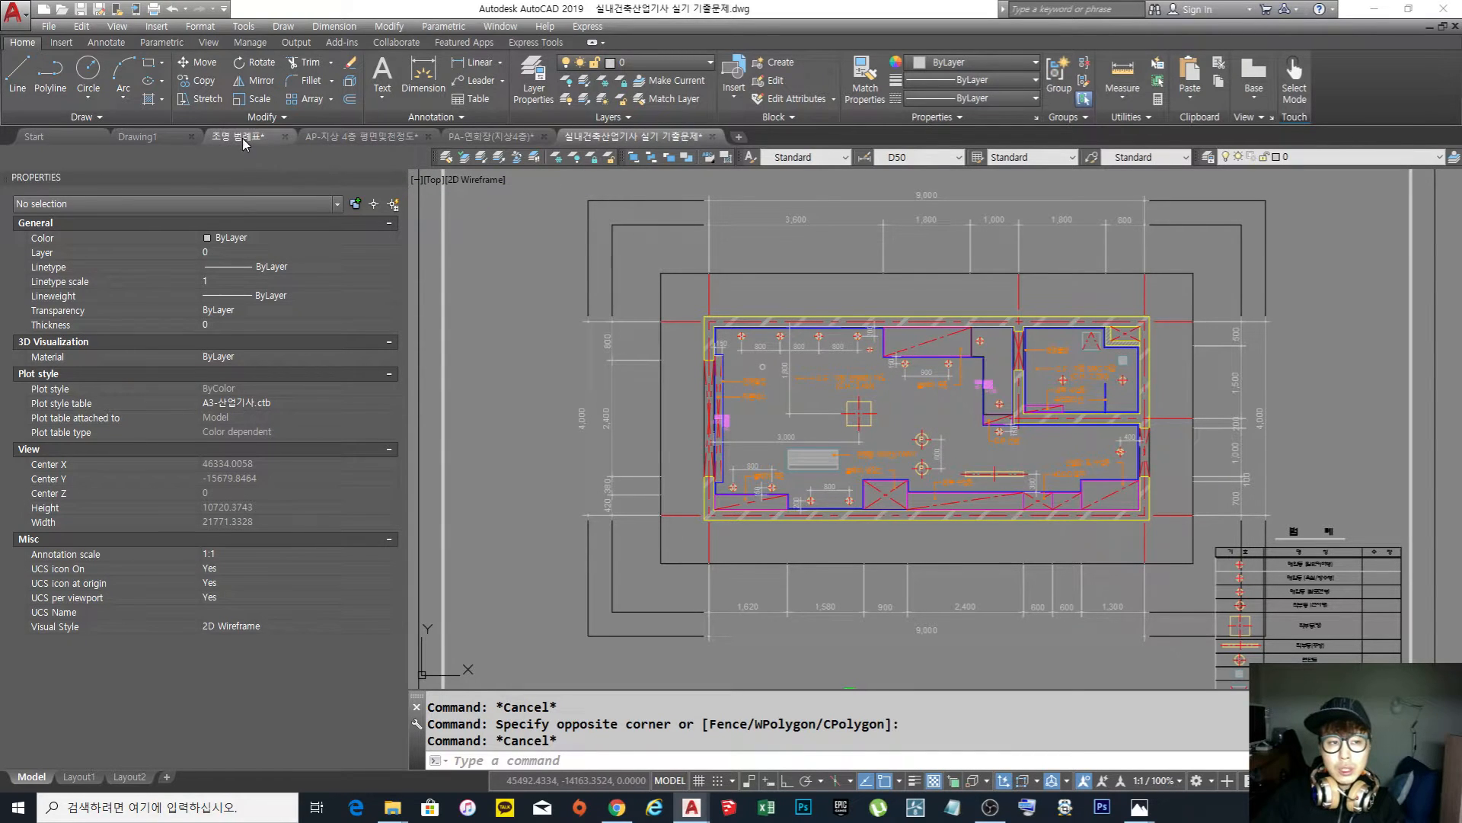
Return to the 조명 범례표 drawing and view the lowest solid-filled symbol up close
mouse_move(242, 143)
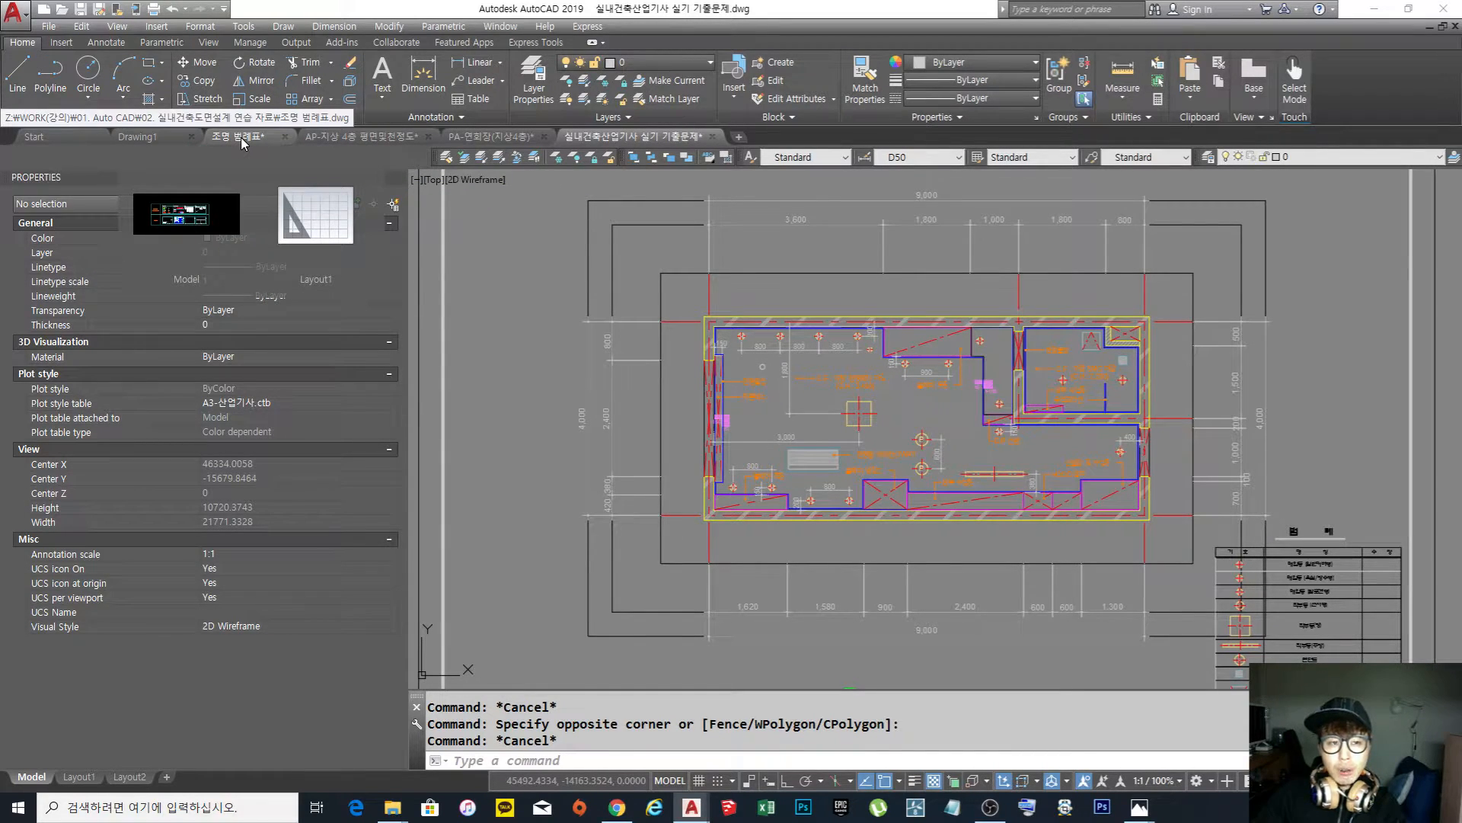
click(243, 142)
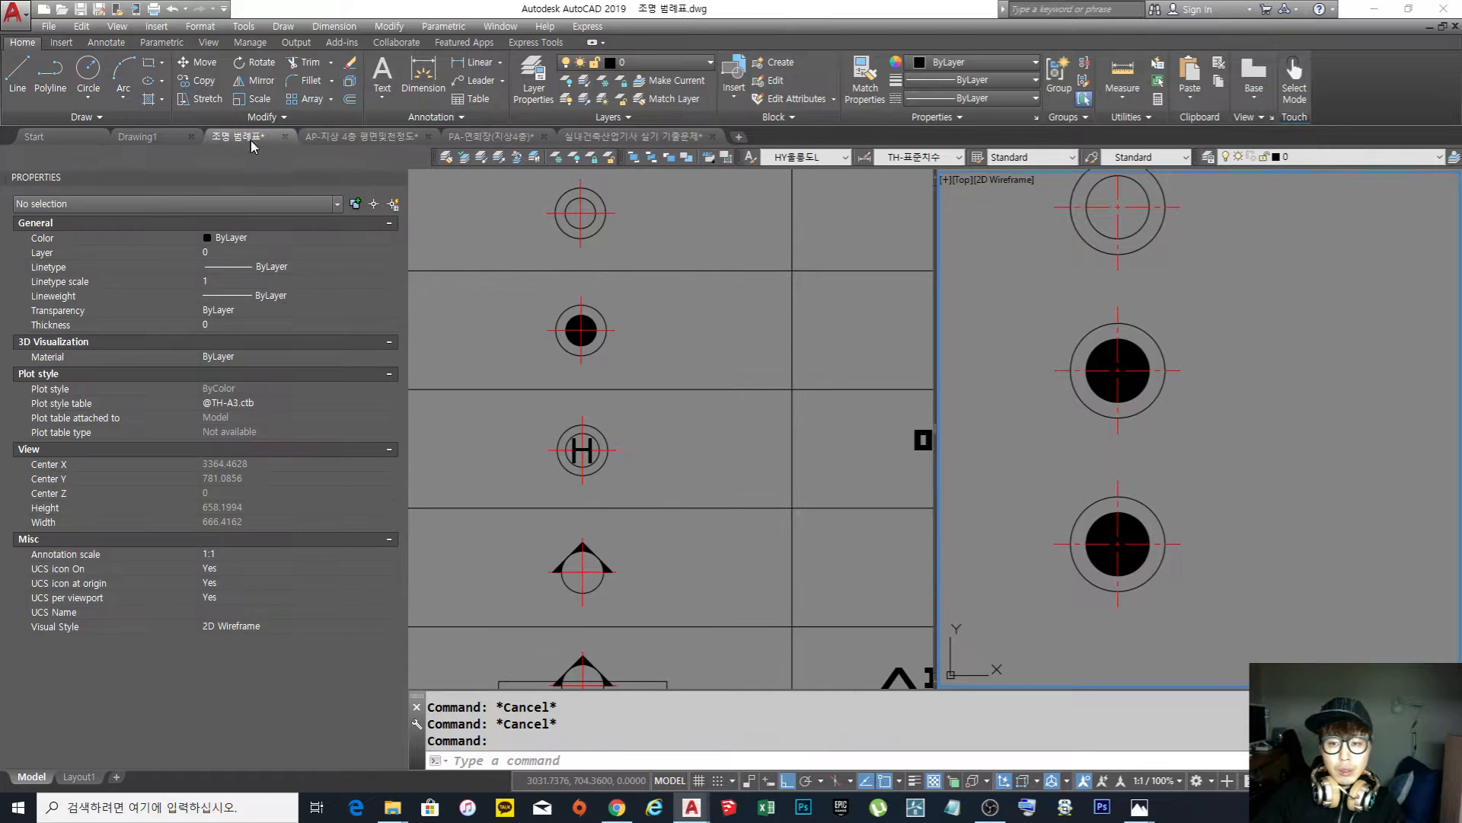
click(1203, 457)
click(1170, 435)
double_click(1174, 495)
key(Escape)
middle_drag(1169, 487, 1153, 451)
scroll(1127, 432, down, 2)
scroll(1126, 449, up, 5)
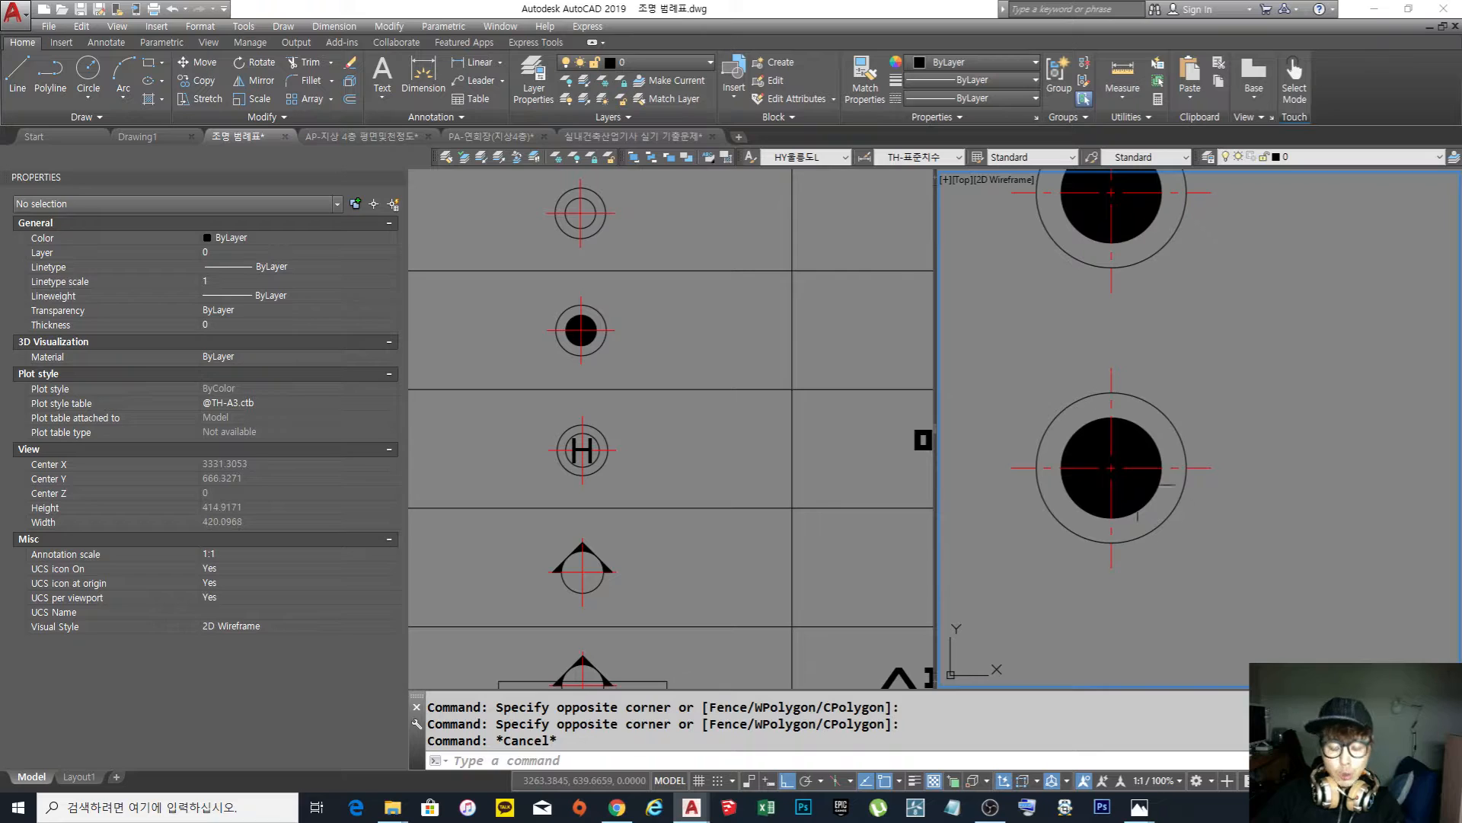
text(e)
key(Return)
click(1156, 502)
click(1128, 488)
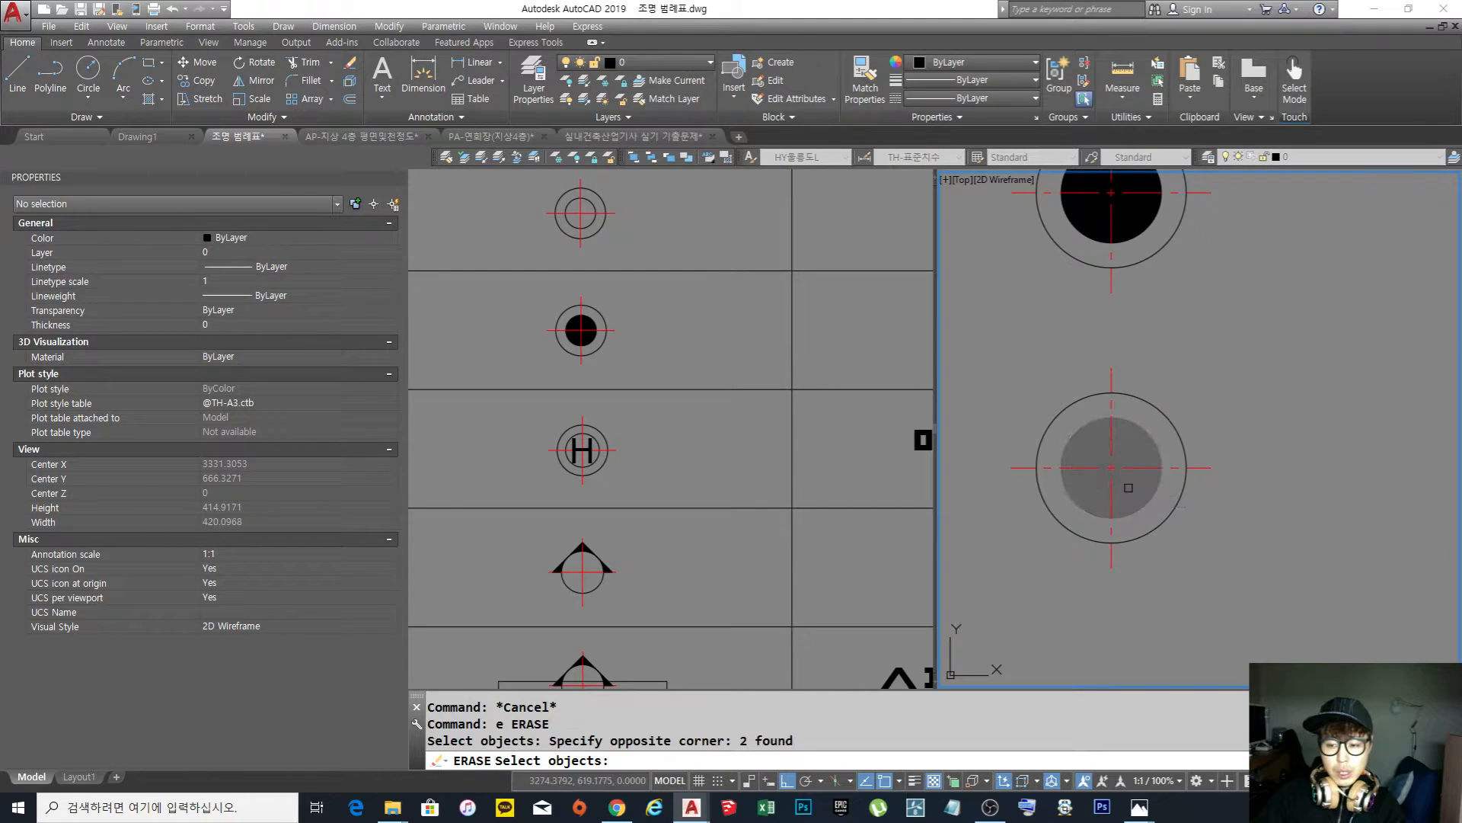
key(Escape)
key(Escape)
key(Escape)
text(e)
key(Return)
click(1171, 507)
click(1142, 487)
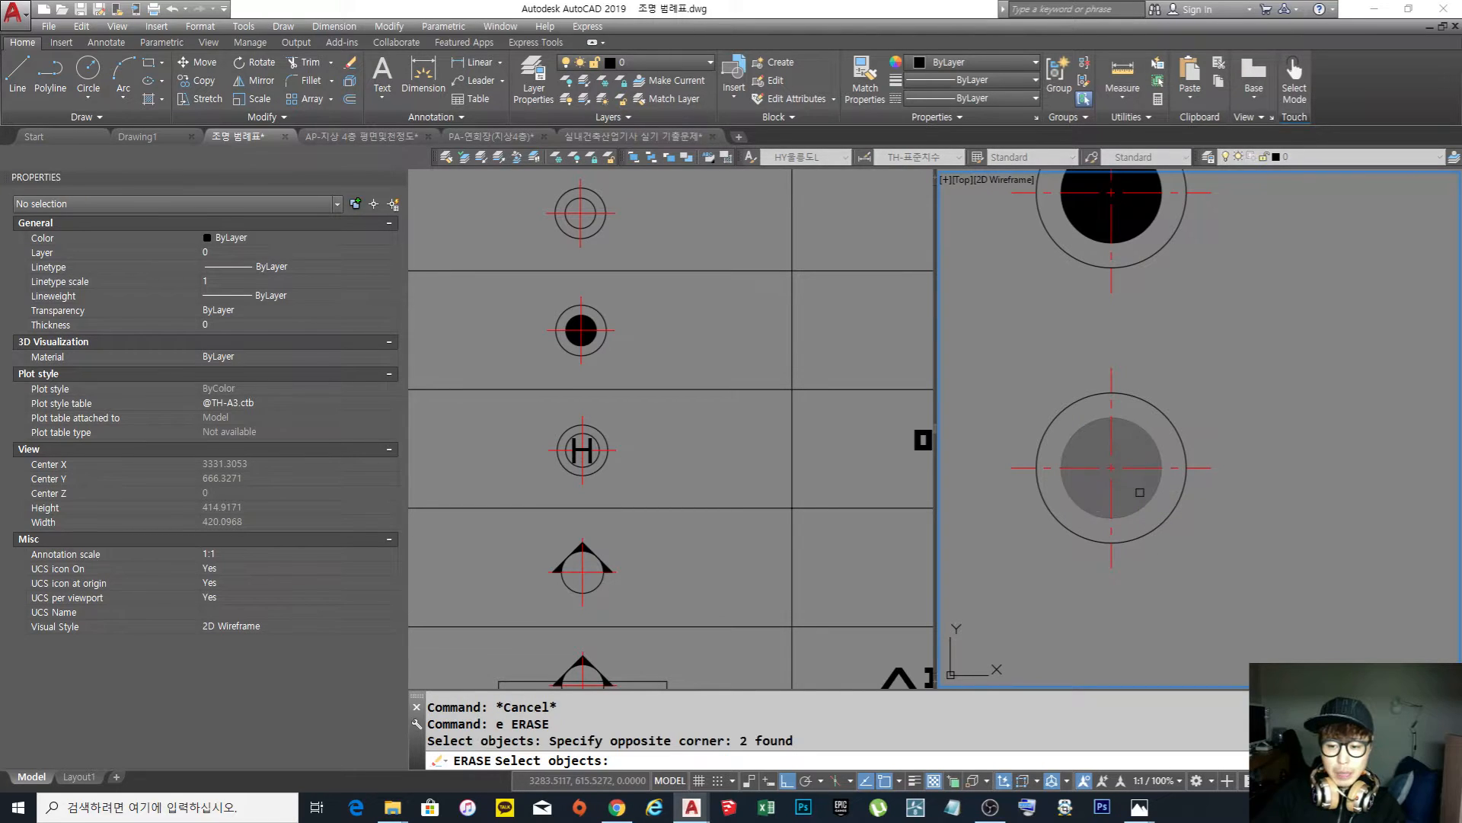
key(Escape)
key(Escape)
Erase the solid hatch from the lowest symbol's inner circle
text(e)
key(Return)
click(1159, 504)
key(Return)
middle_drag(1151, 504, 1160, 502)
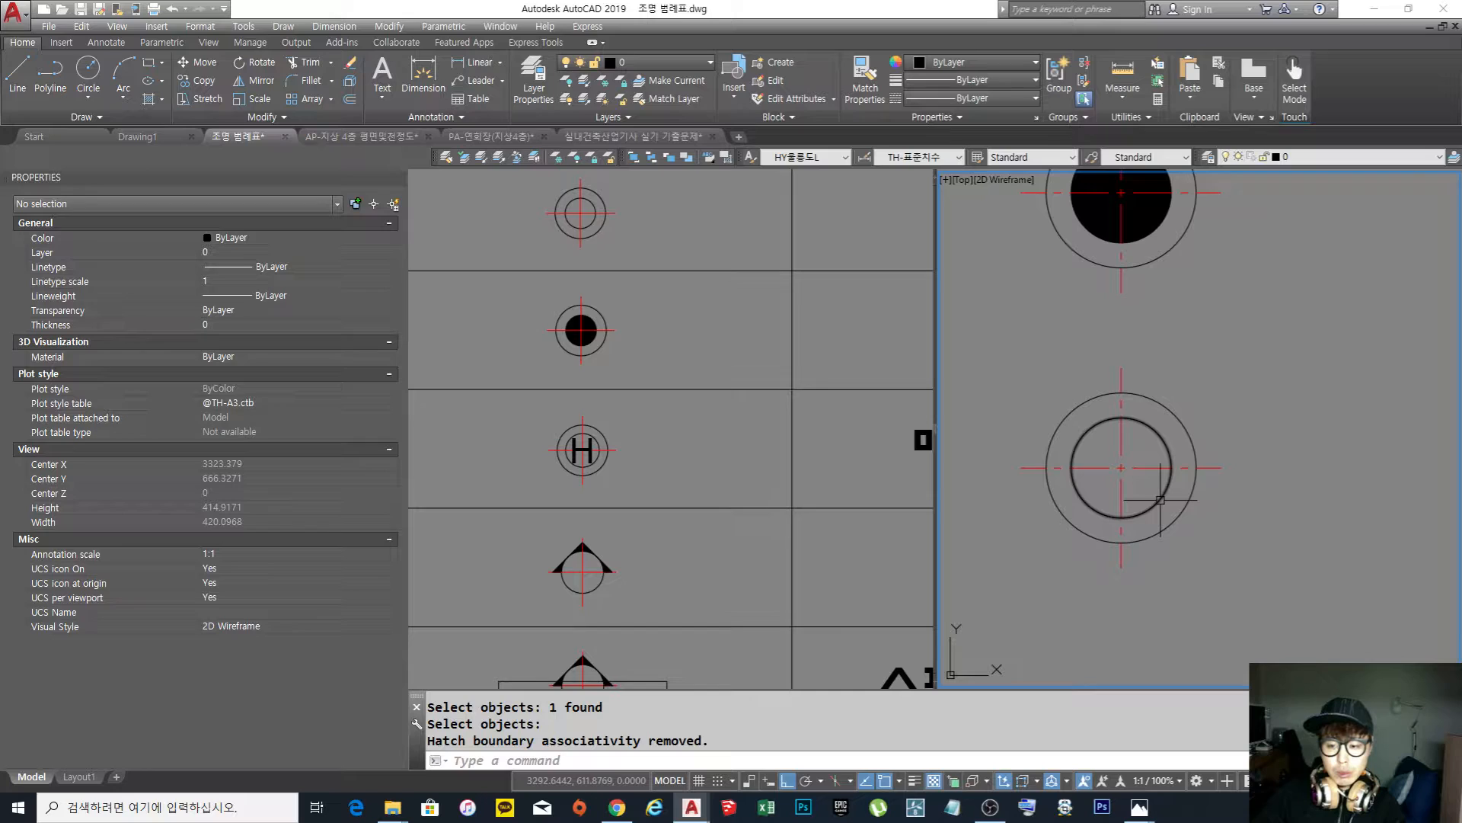
Erase the lowest symbol's two circles together with its vertical center line, and undo the erasure
text(e)
key(Return)
click(1283, 552)
click(1120, 481)
key(Return)
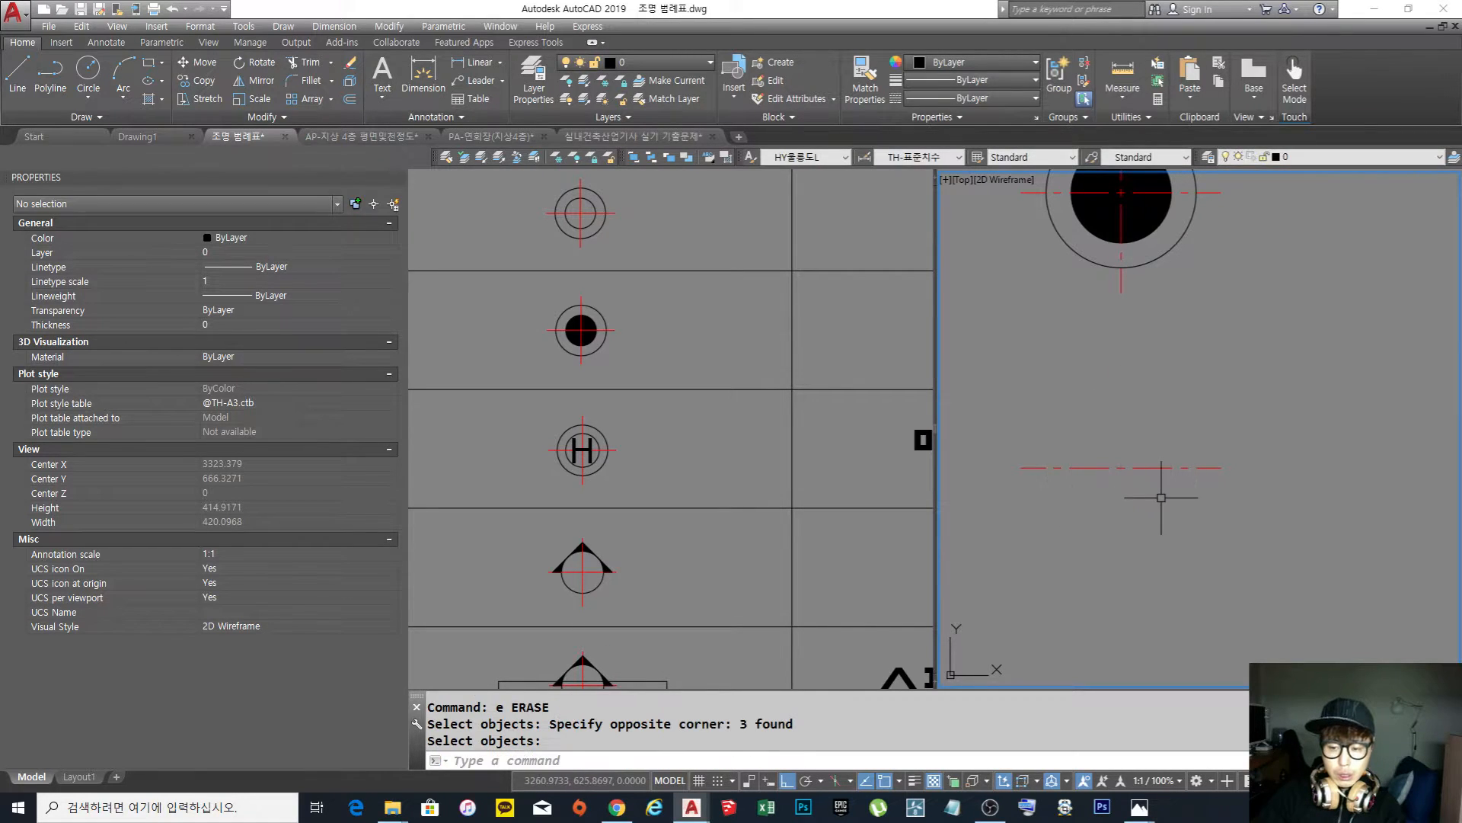
key(ctrl+z)
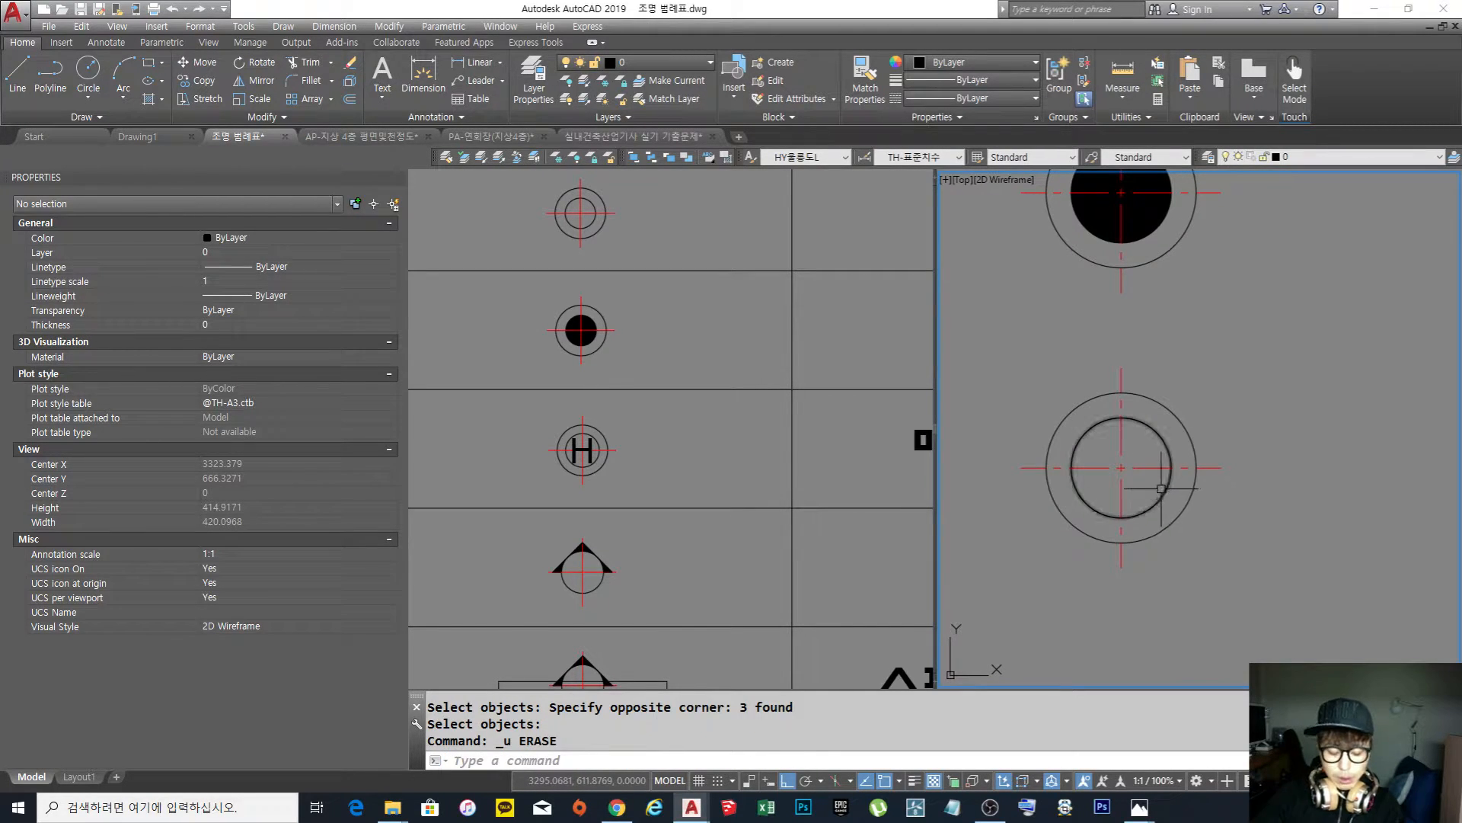
Erase the lowest symbol's two circles, keeping both red center lines
text(e)
key(Return)
click(1194, 547)
click(1135, 490)
text(x)
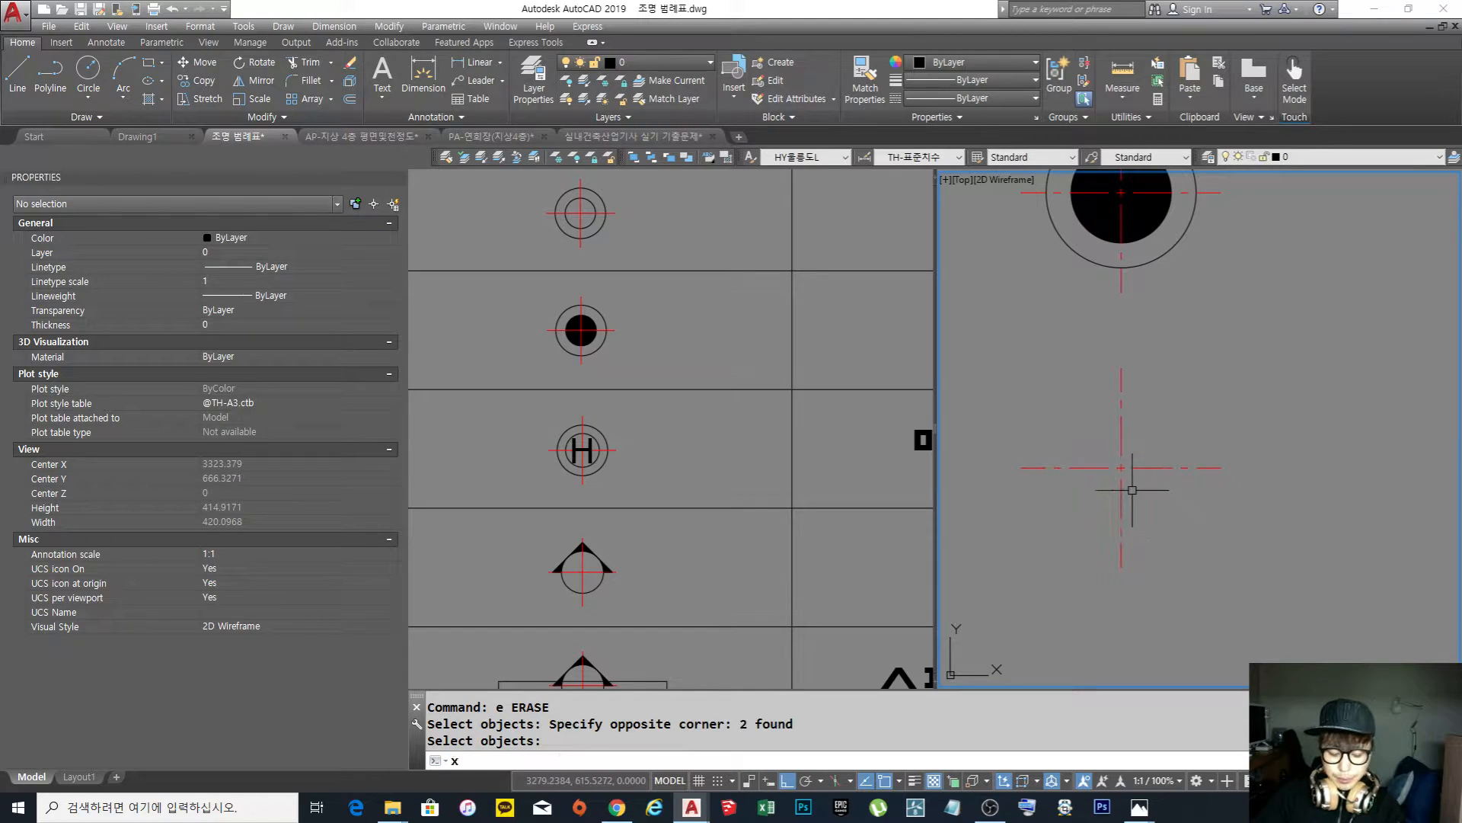
key(Escape)
Draw a circle of radius 50 centered on the intersection of the lowest symbol's center lines
text(c)
key(Return)
click(1121, 467)
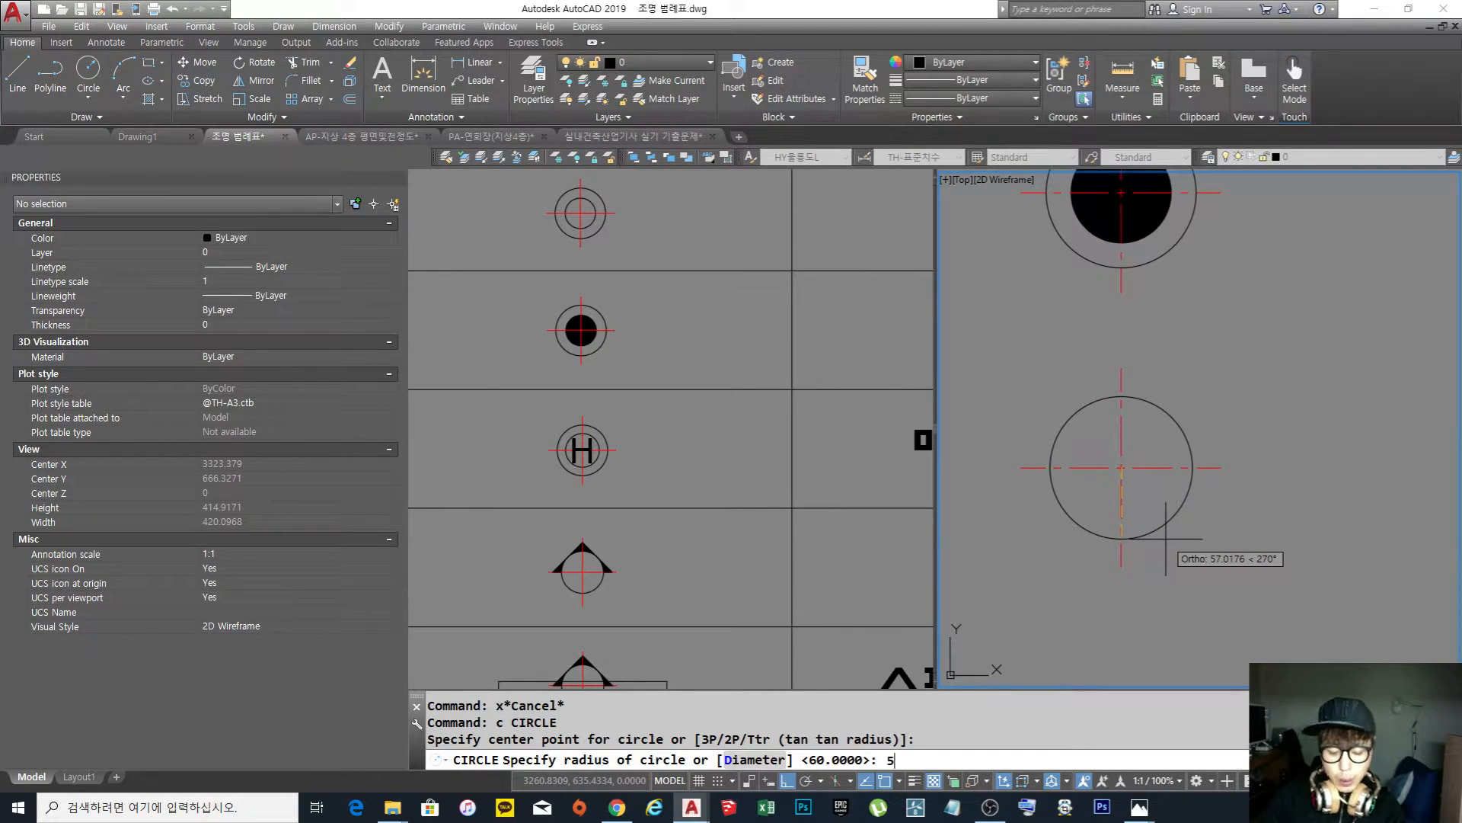
key(Return)
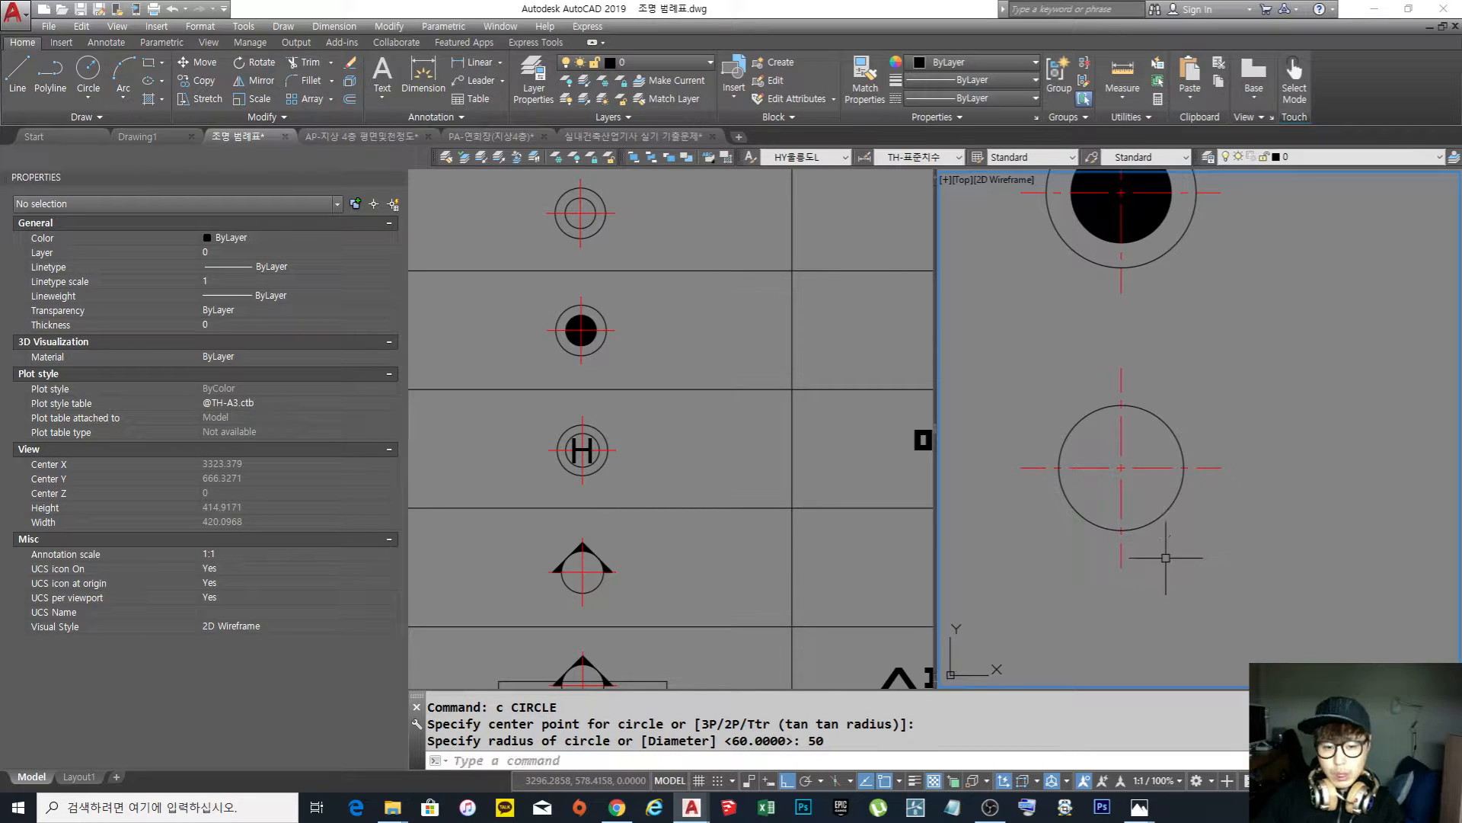
middle_drag(1033, 497, 1027, 506)
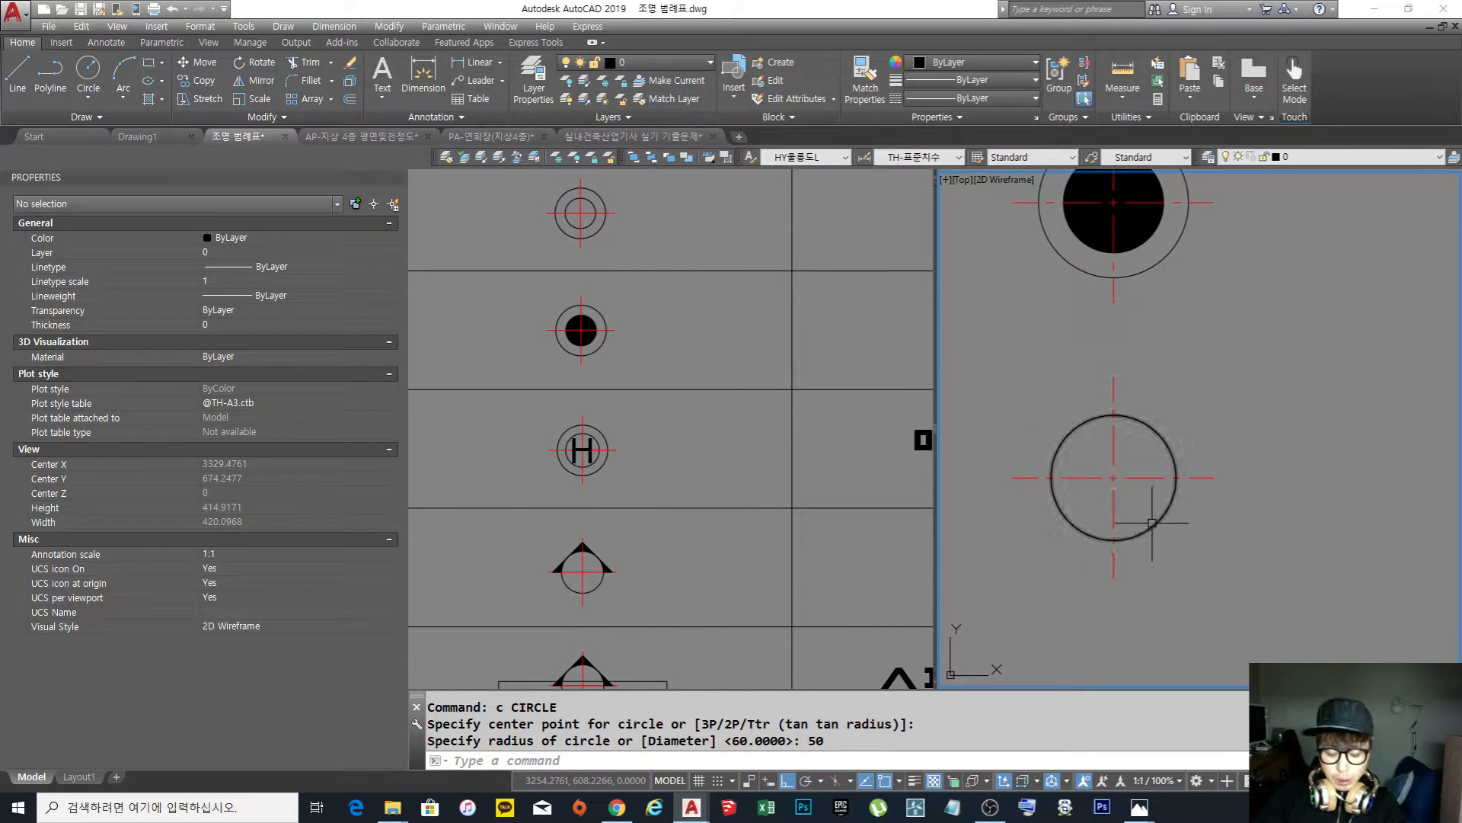
Offset the new circle inward by 20 to form the lowest symbol's inner circle
text(o)
key(Return)
text(20)
key(Return)
click(1170, 449)
click(1153, 459)
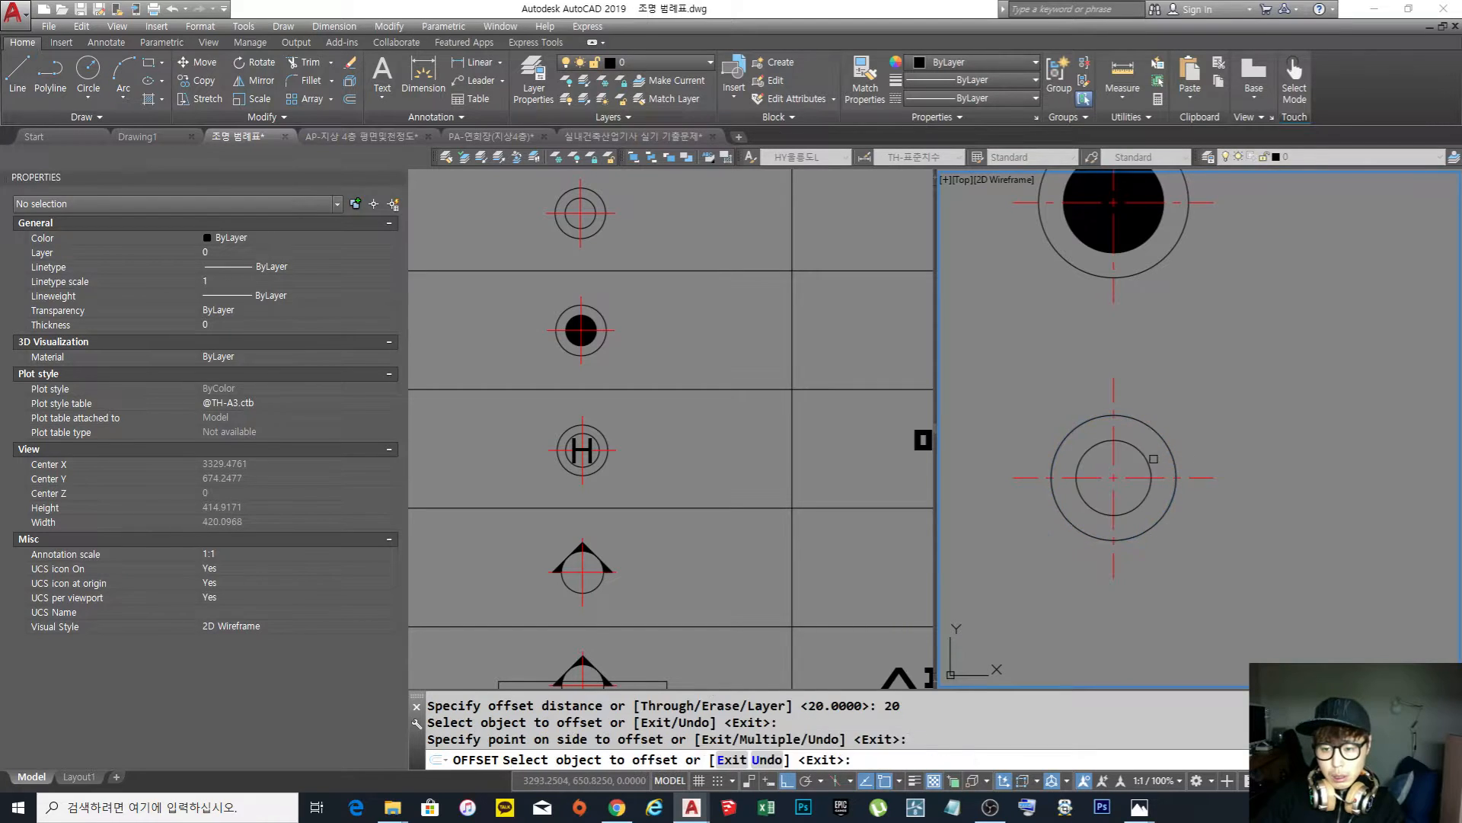
Add a single-line text "H" beside the lowest symbol's circles, keeping the default height of 2.5 and rotation of 0
key(Escape)
scroll(1139, 488, down, 2)
scroll(1127, 518, up, 1)
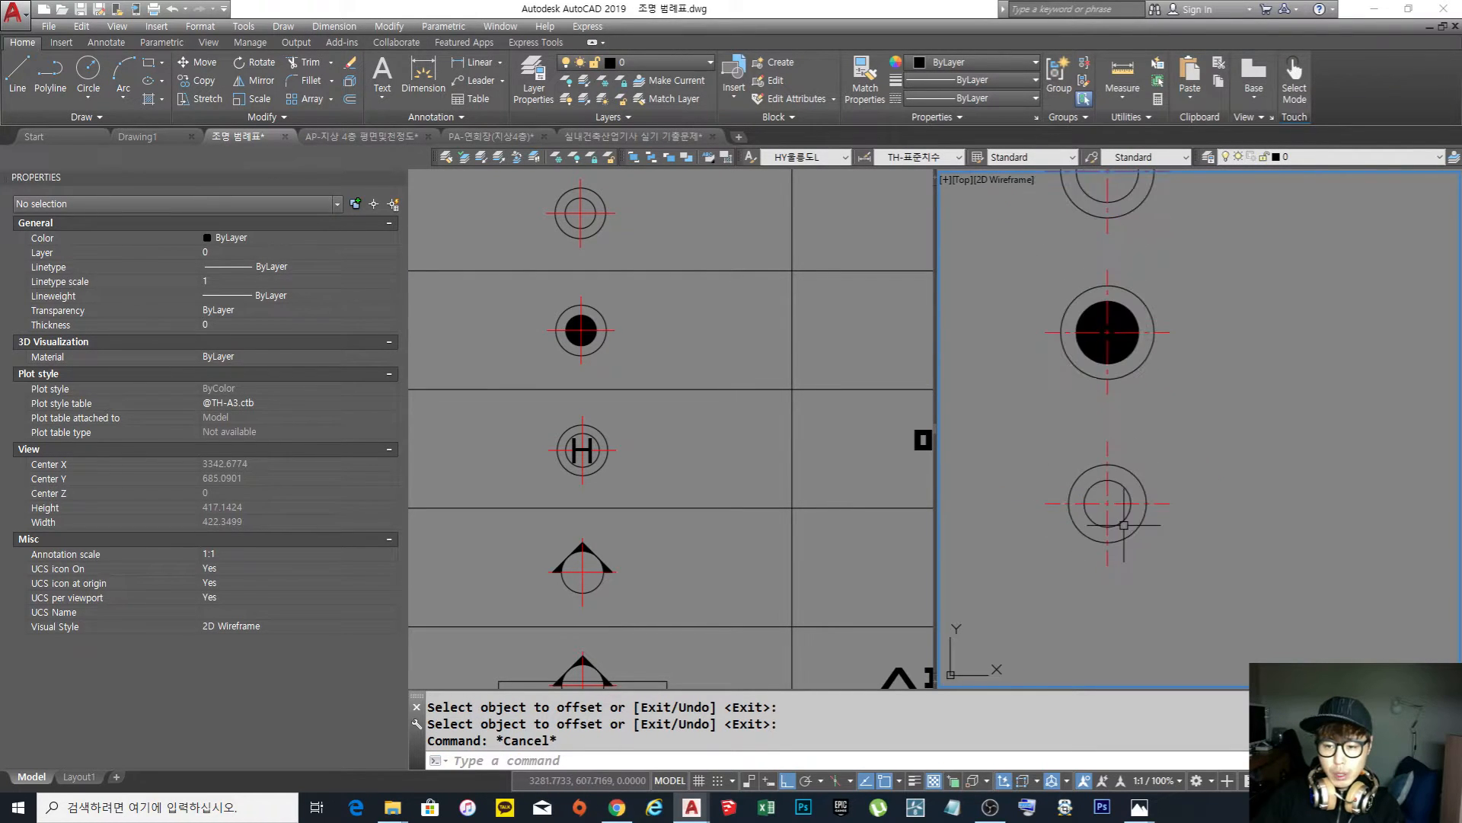
scroll(1125, 525, up, 2)
middle_drag(1116, 518, 1134, 501)
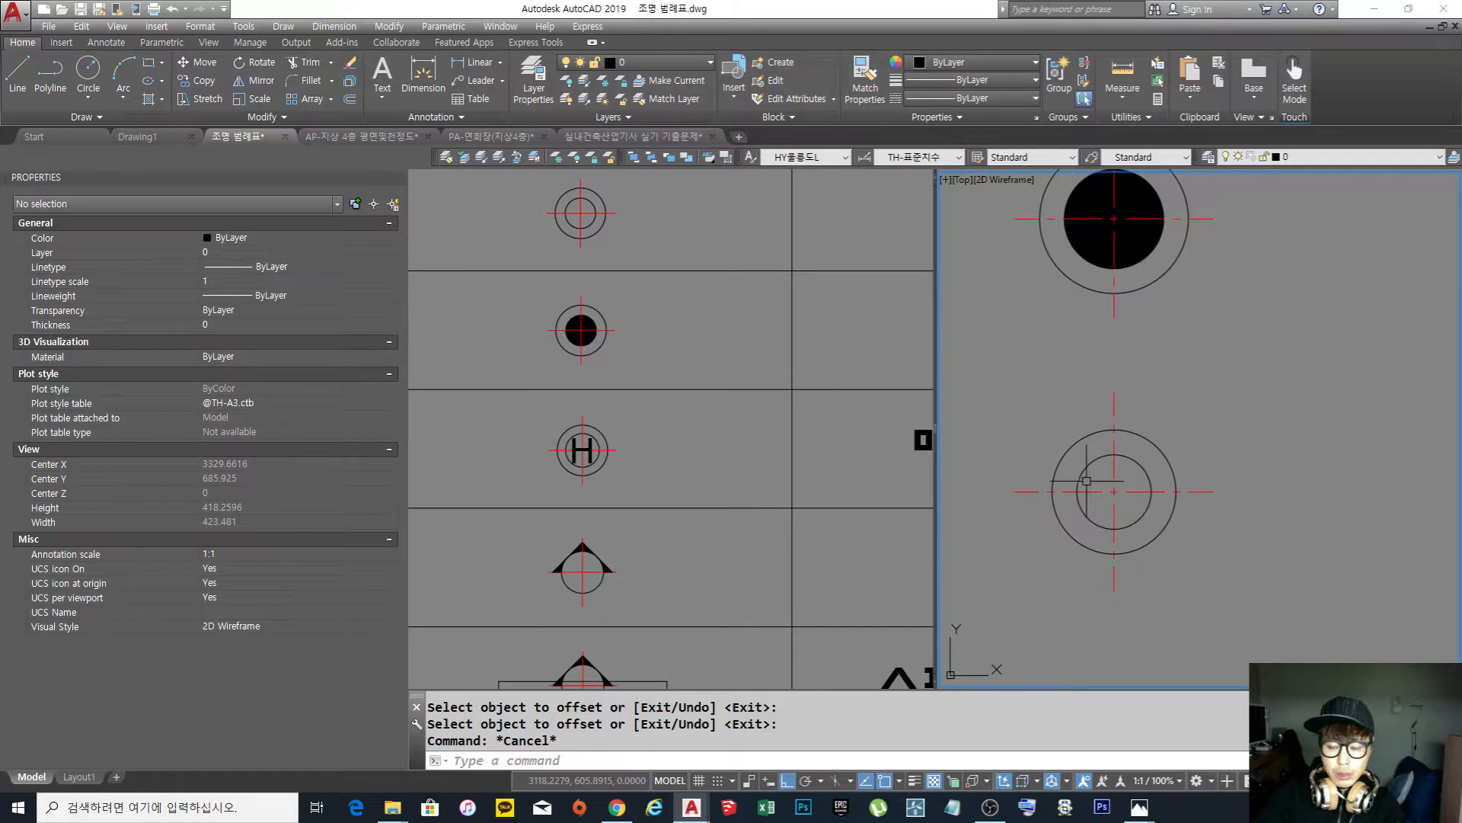
middle_drag(1223, 501, 1211, 512)
text(dt)
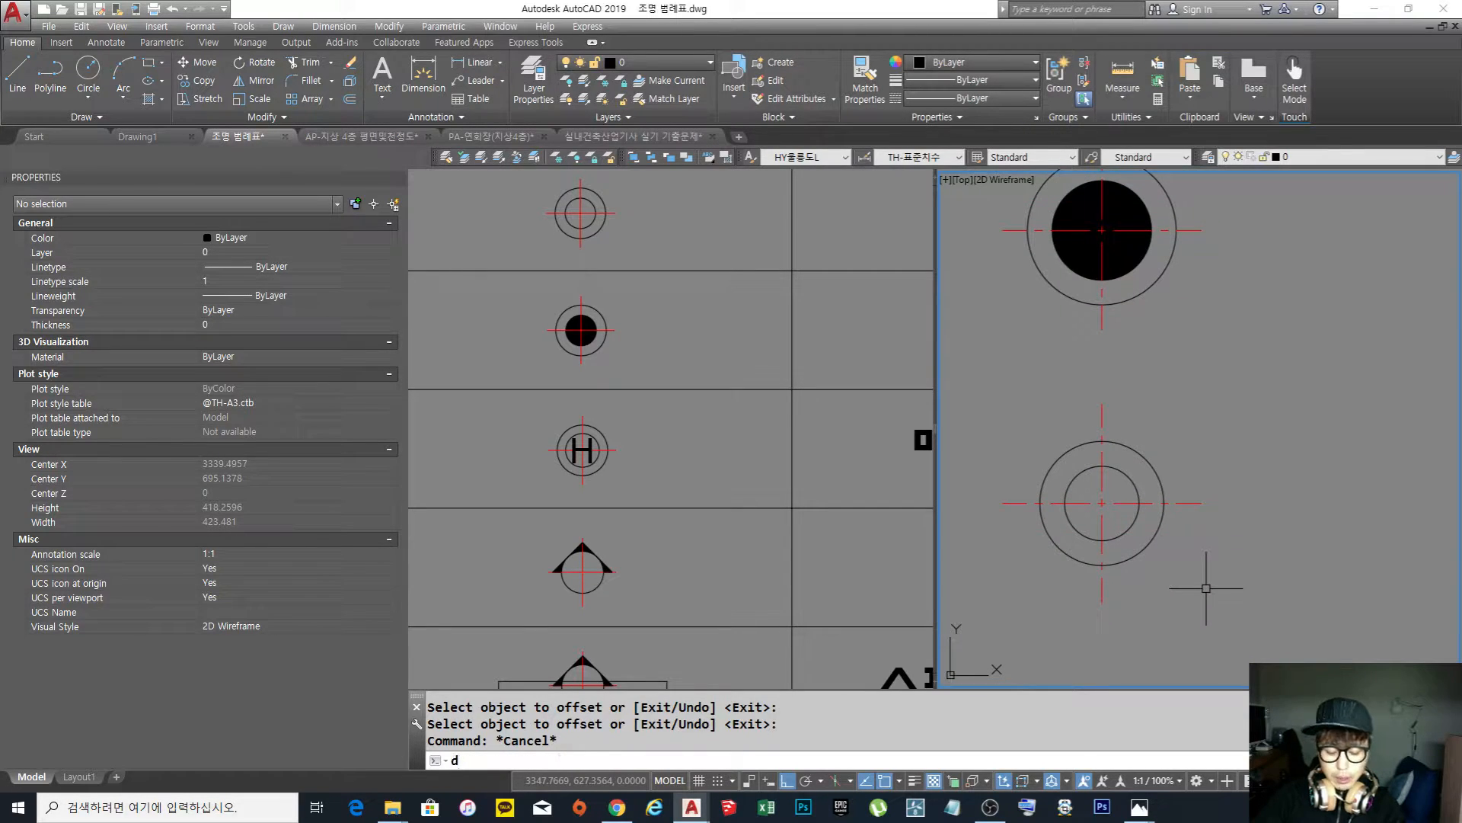
key(Return)
click(1209, 443)
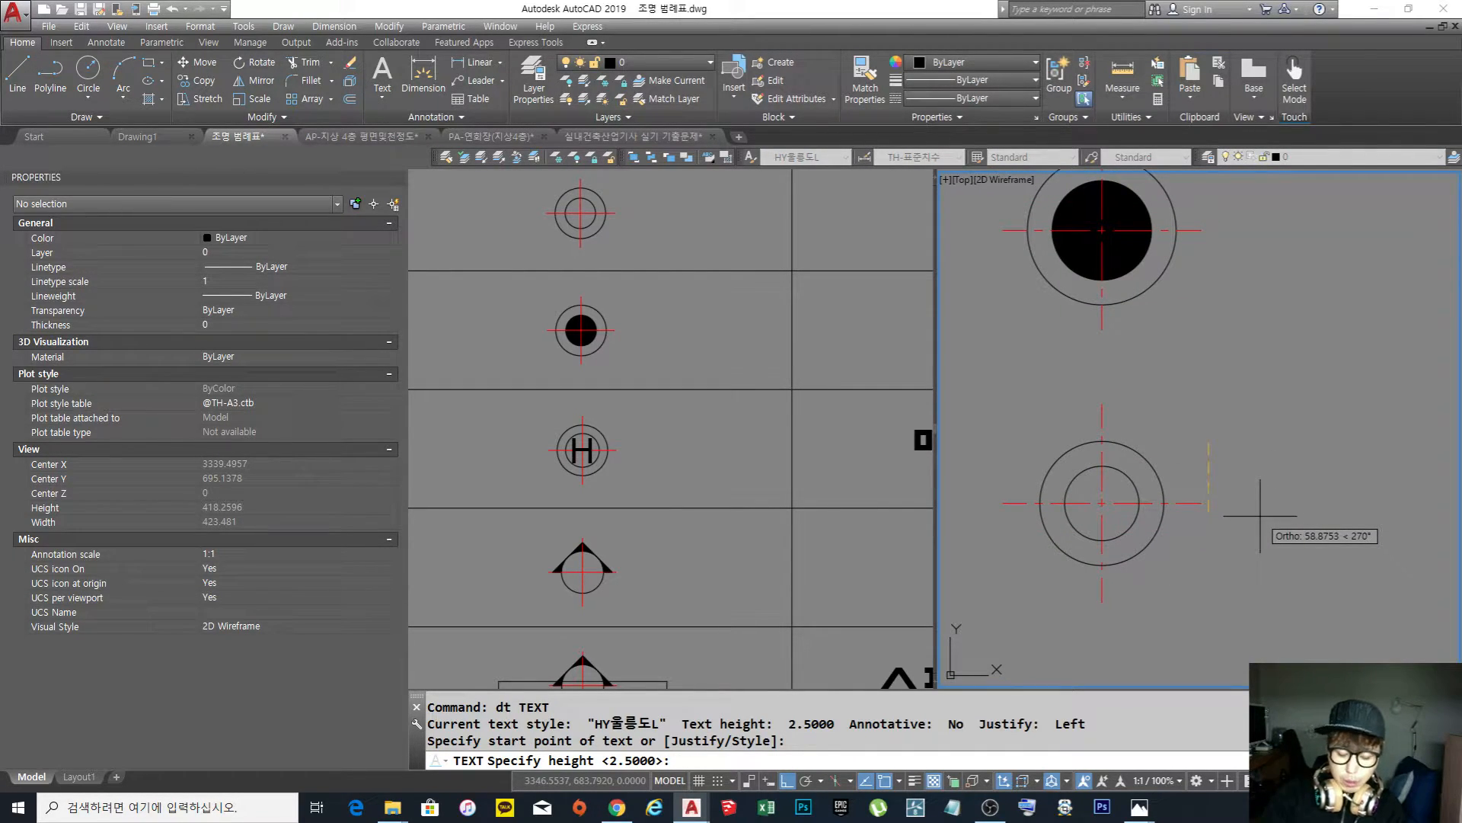
key(Return)
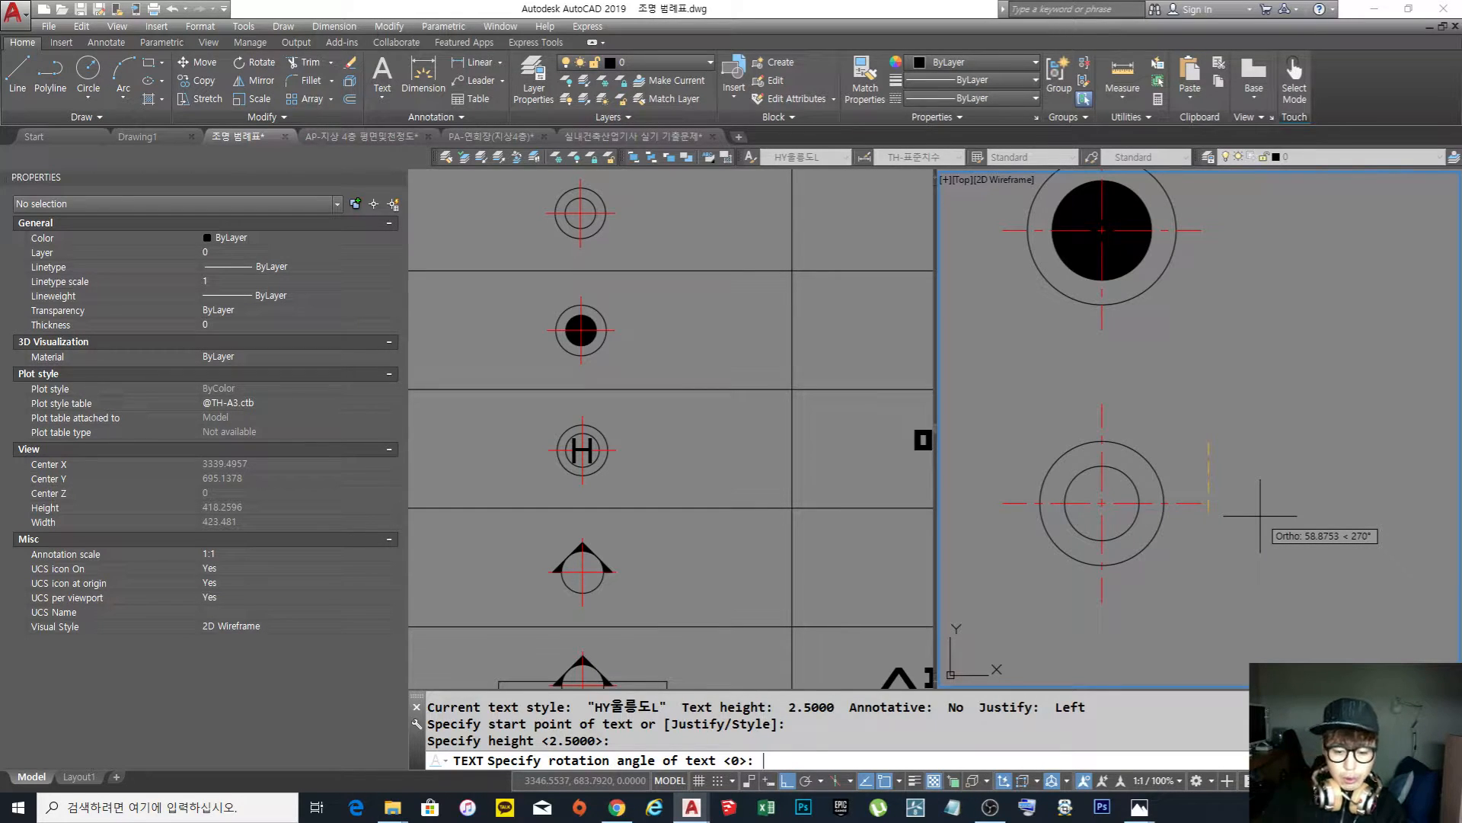
key(Return)
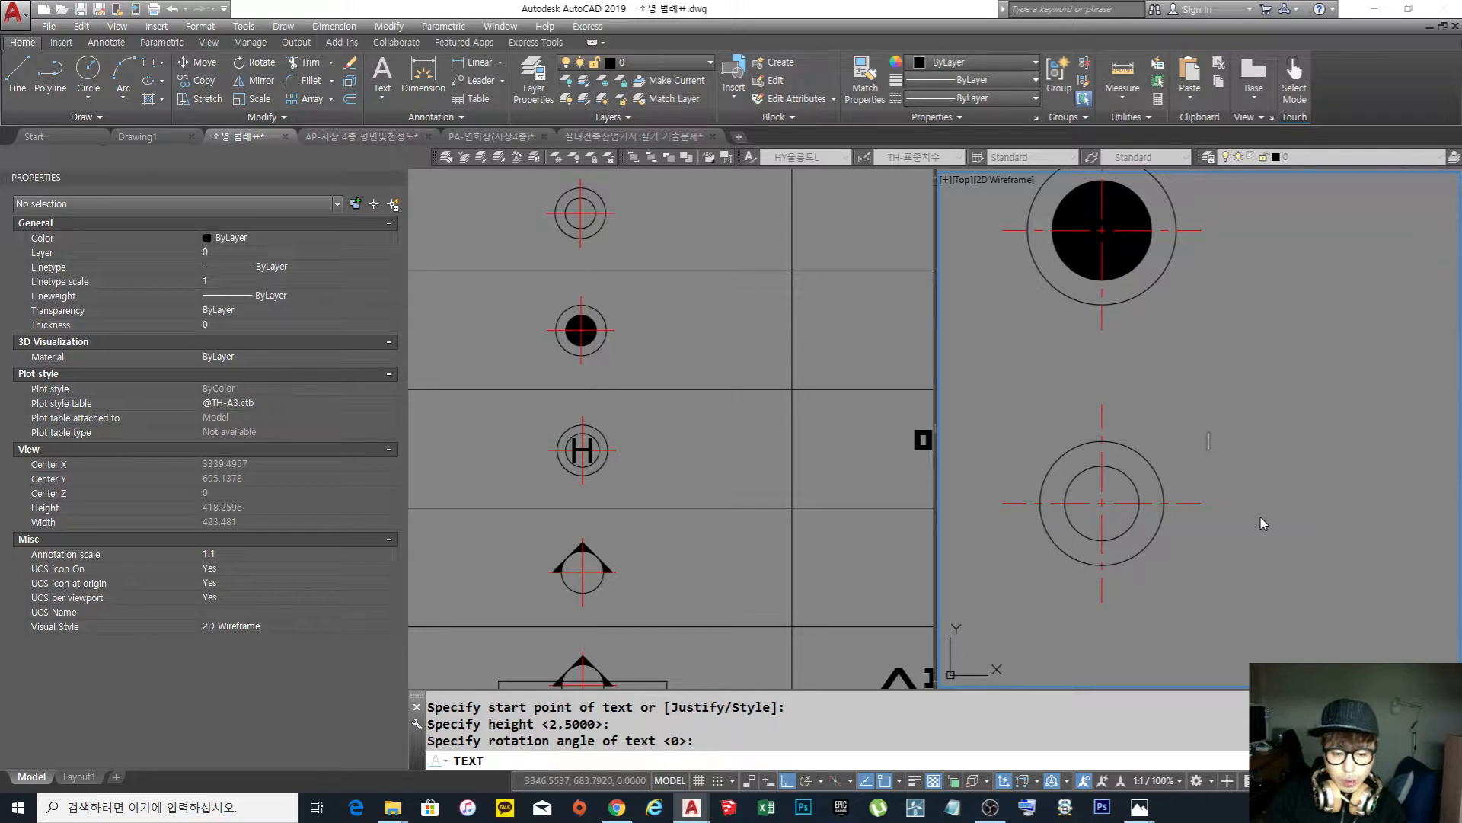
text(H)
key(Return)
key(Return)
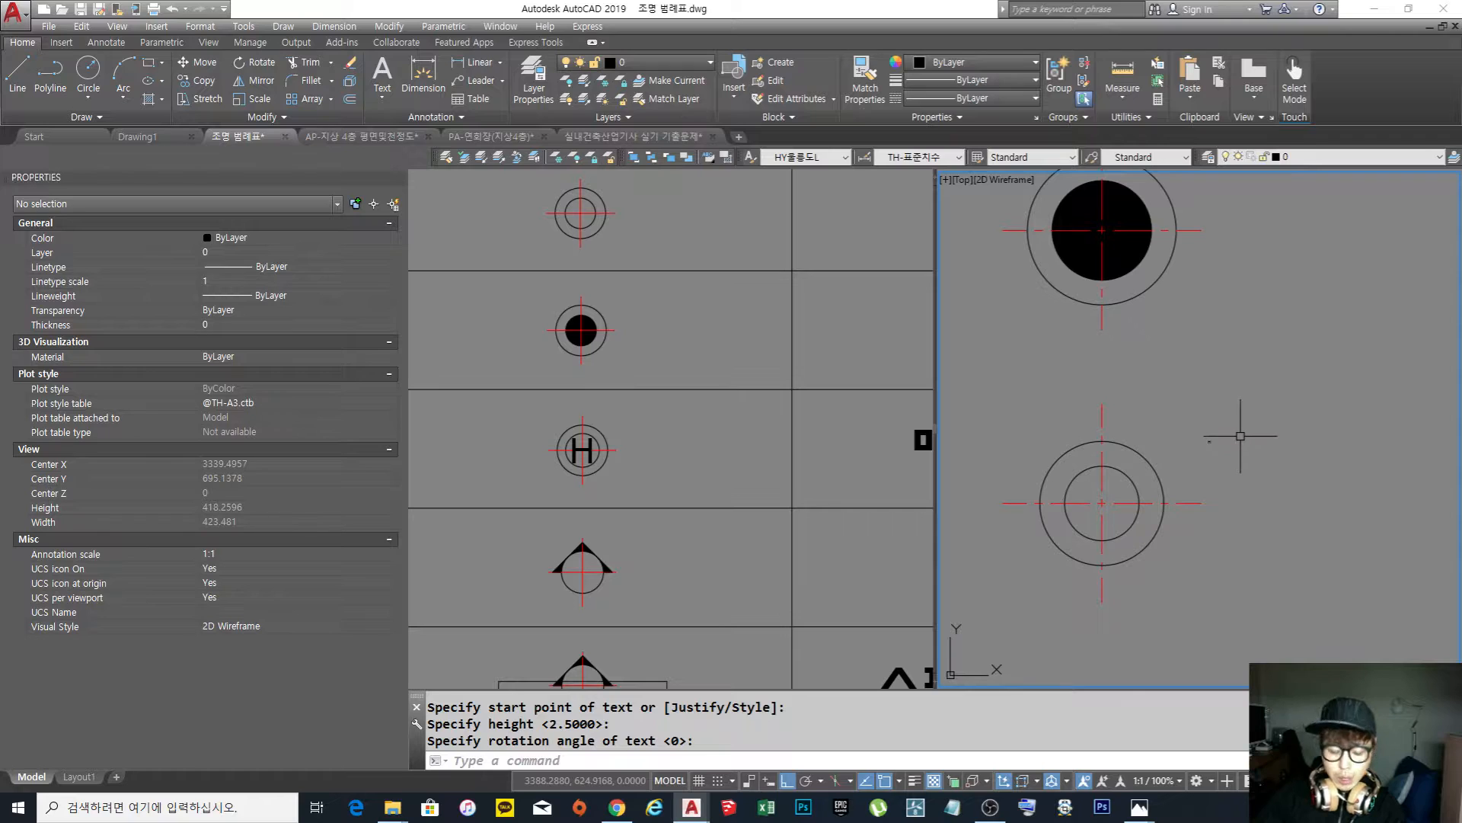
text(sc)
key(Return)
key(Escape)
key(Escape)
click(1234, 472)
click(1165, 388)
key(Escape)
key(Escape)
click(1161, 579)
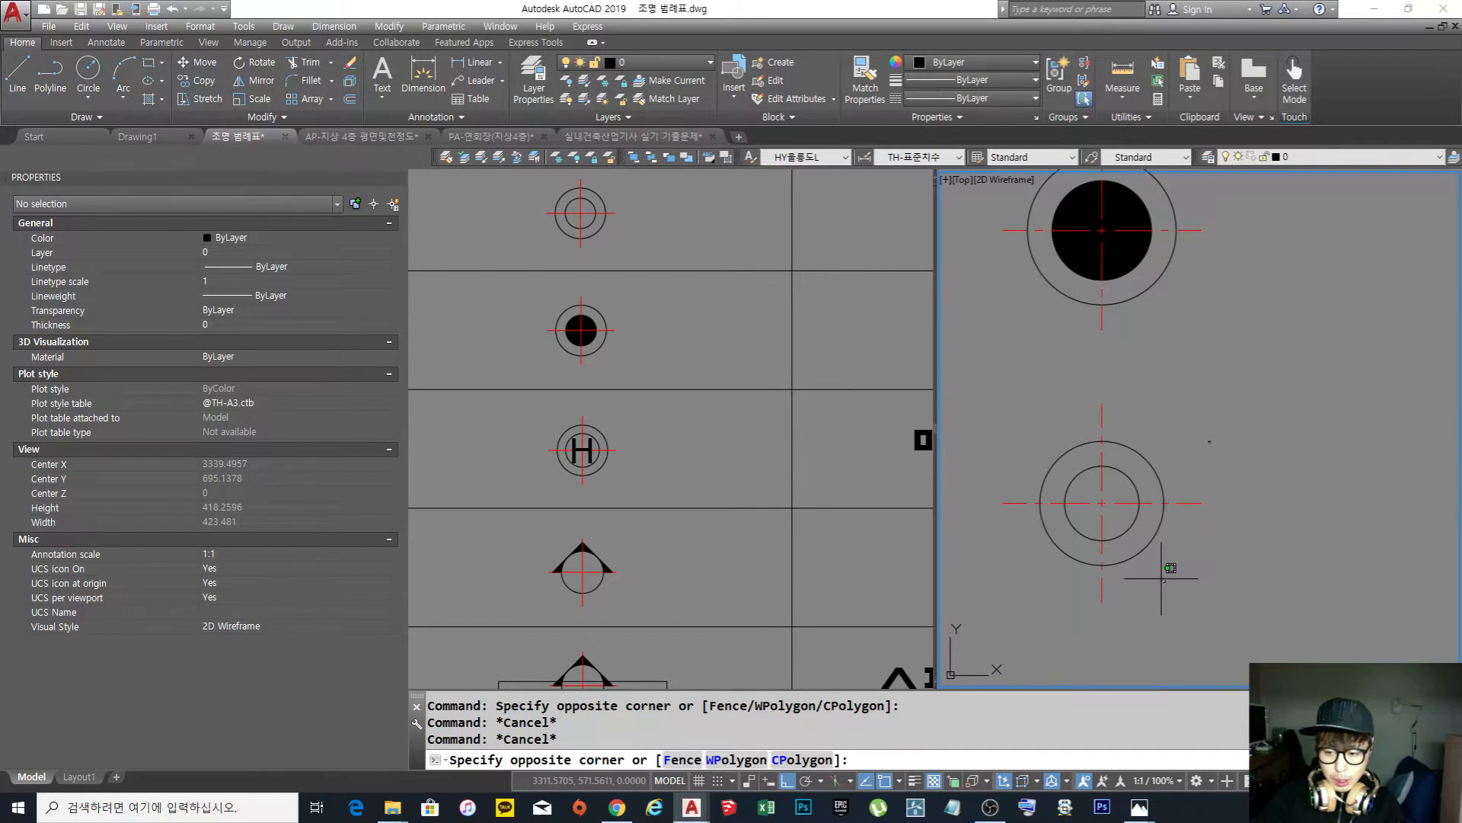
click(1164, 580)
Measure the vertical diameter of the lowest symbol's inner circle
text(di)
key(Return)
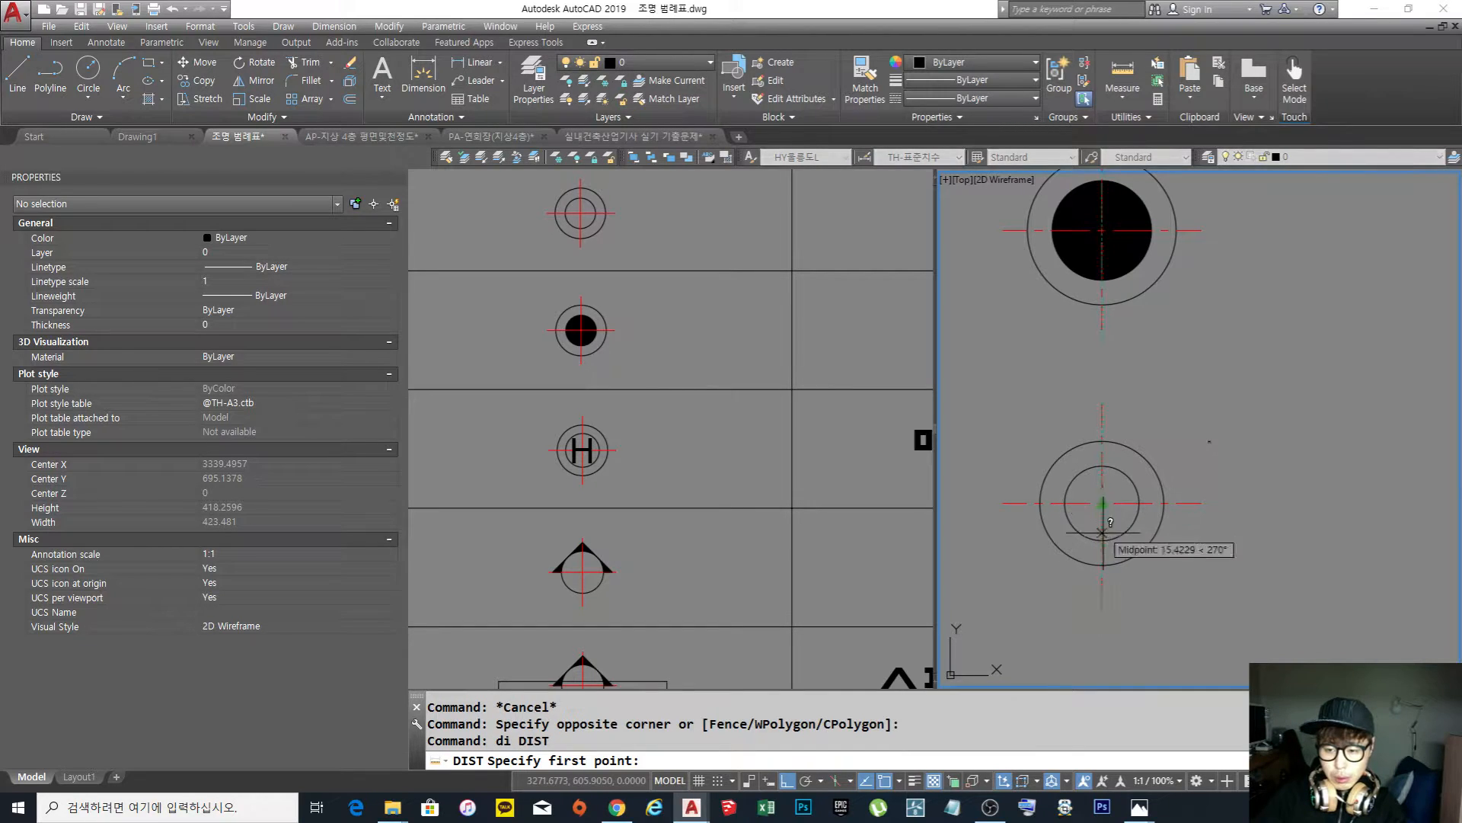
click(1102, 539)
click(1104, 464)
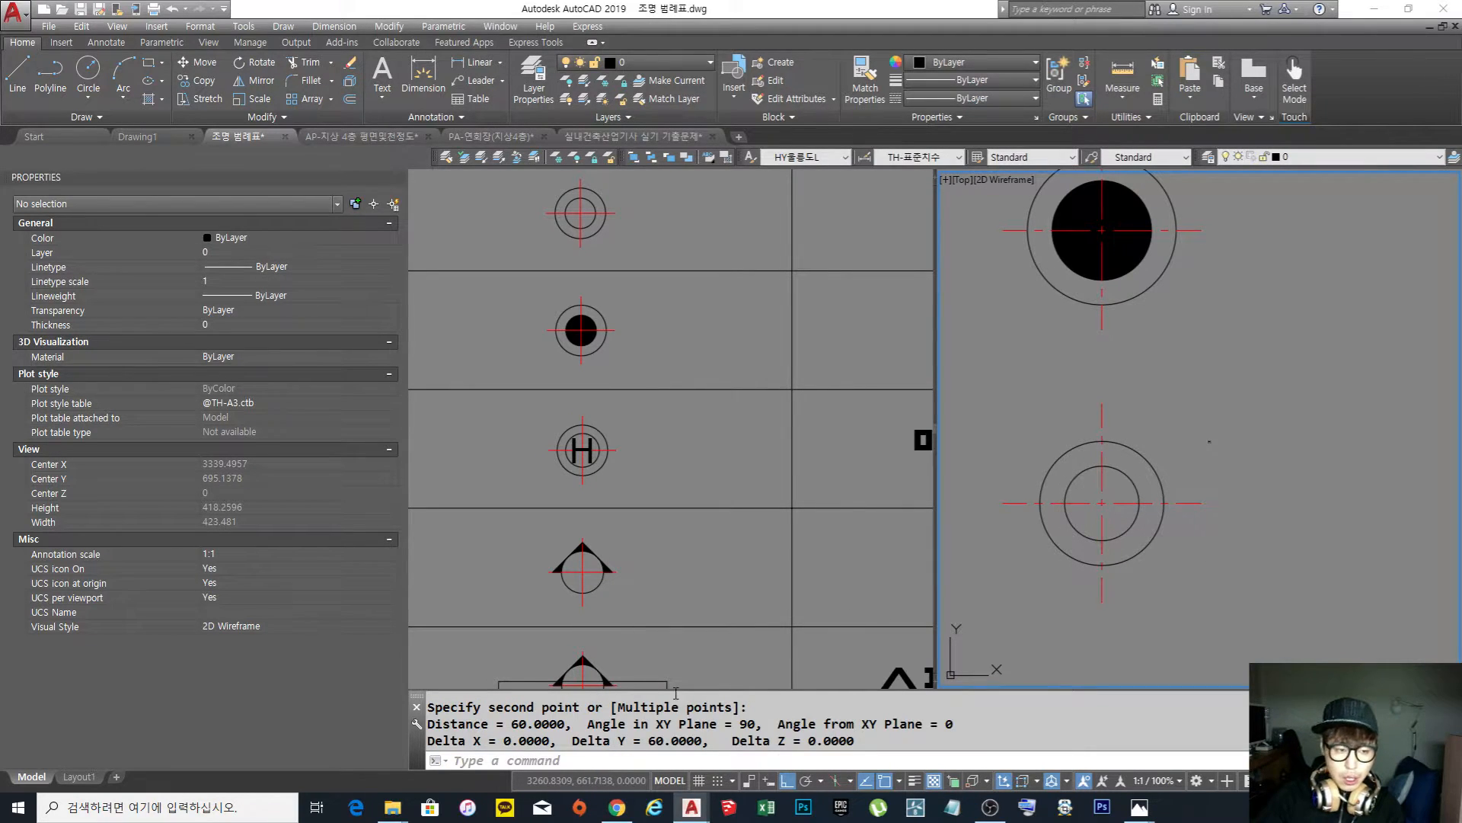
Set the height of the H text beside the lowest symbol to 60
click(1244, 467)
click(1162, 369)
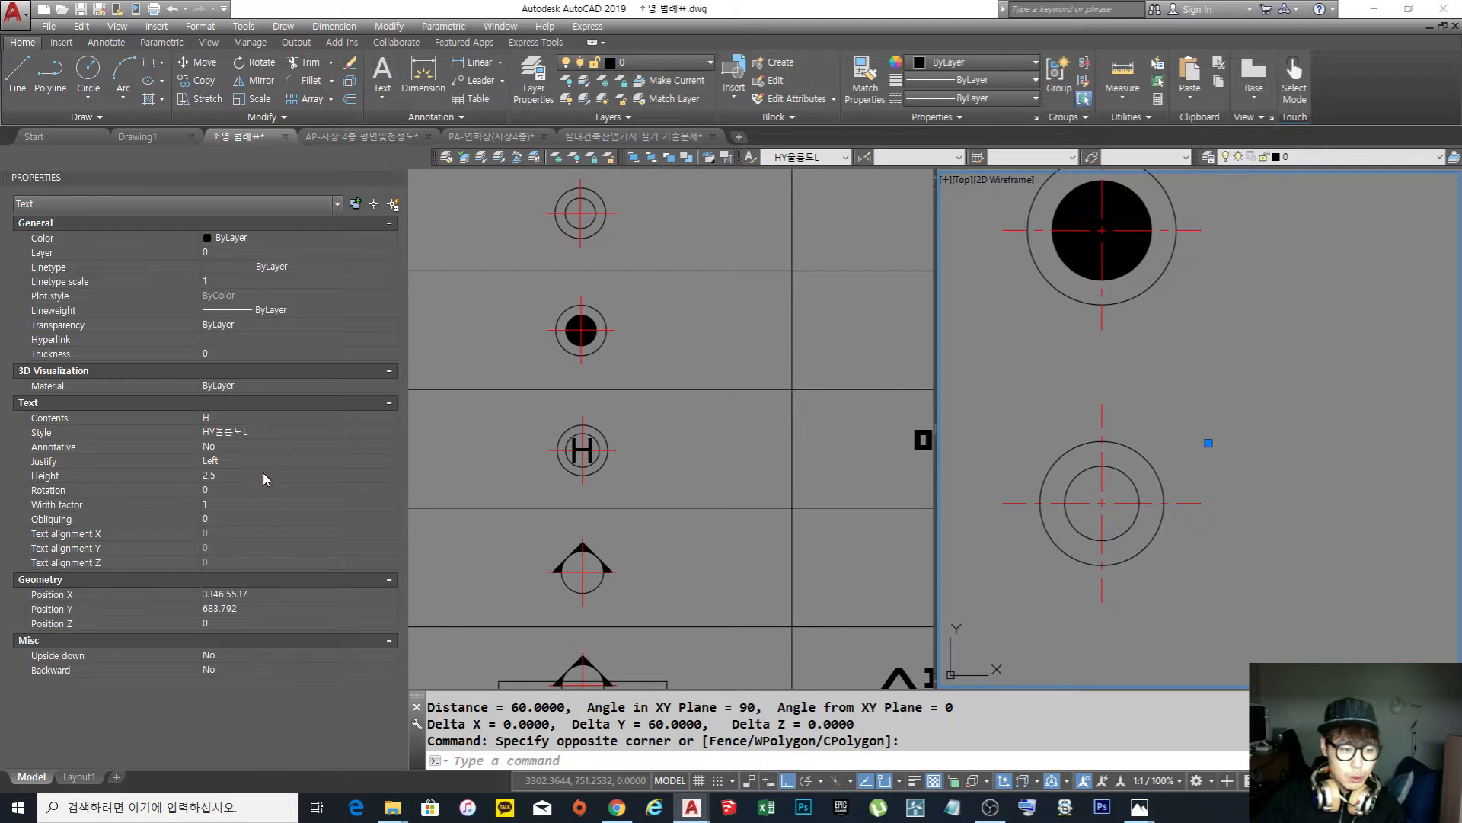
click(265, 474)
key(Tab)
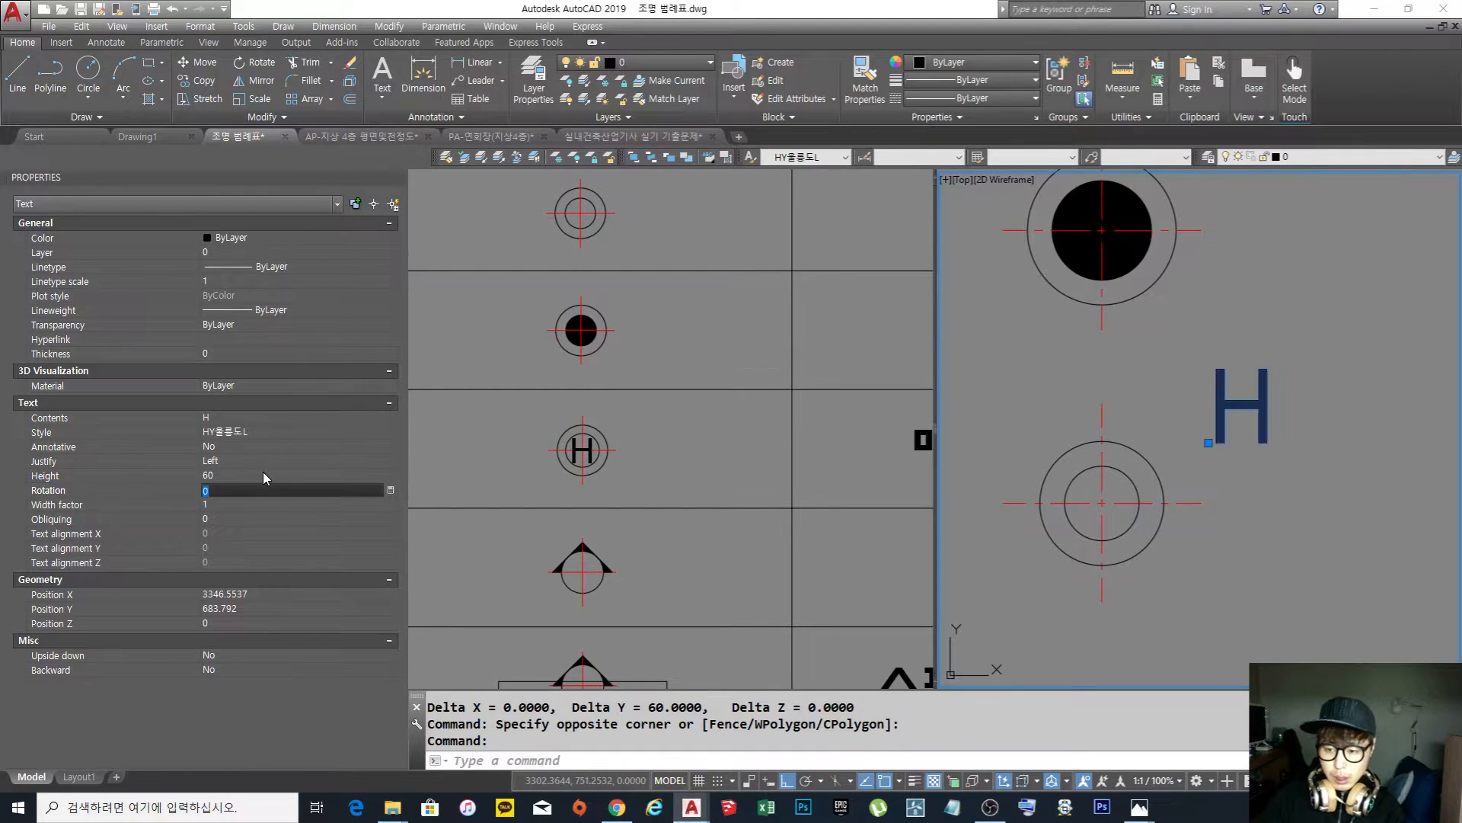
key(Escape)
key(Escape)
key(Escape)
Move the H text into the middle of the lowest symbol's inner circle
text(m)
key(Return)
click(1324, 477)
click(1241, 409)
key(Return)
click(1241, 408)
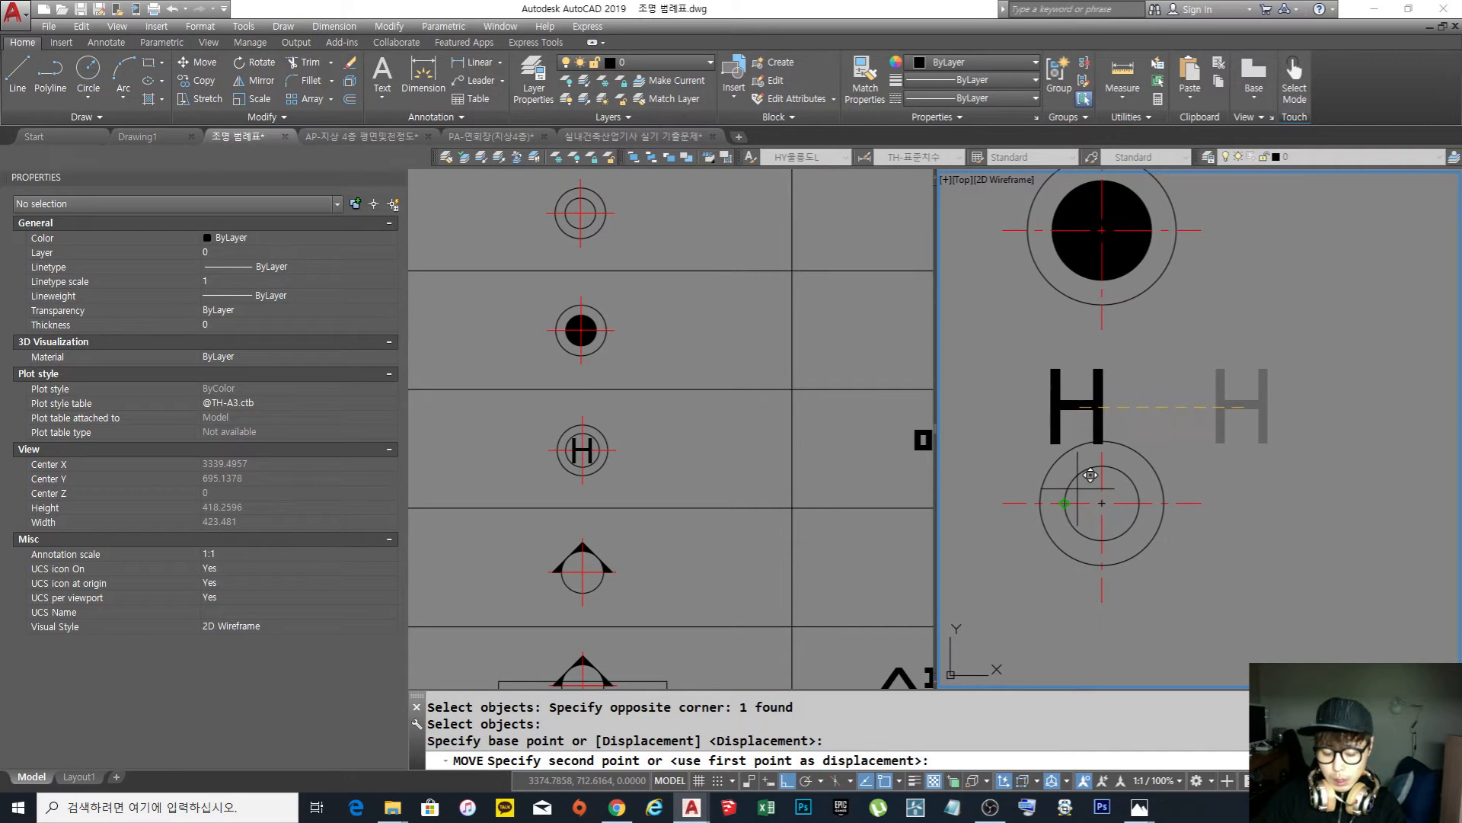
click(1109, 481)
key(Escape)
Set the height of the H text inside the lowest symbol to 50
scroll(1127, 547, up, 3)
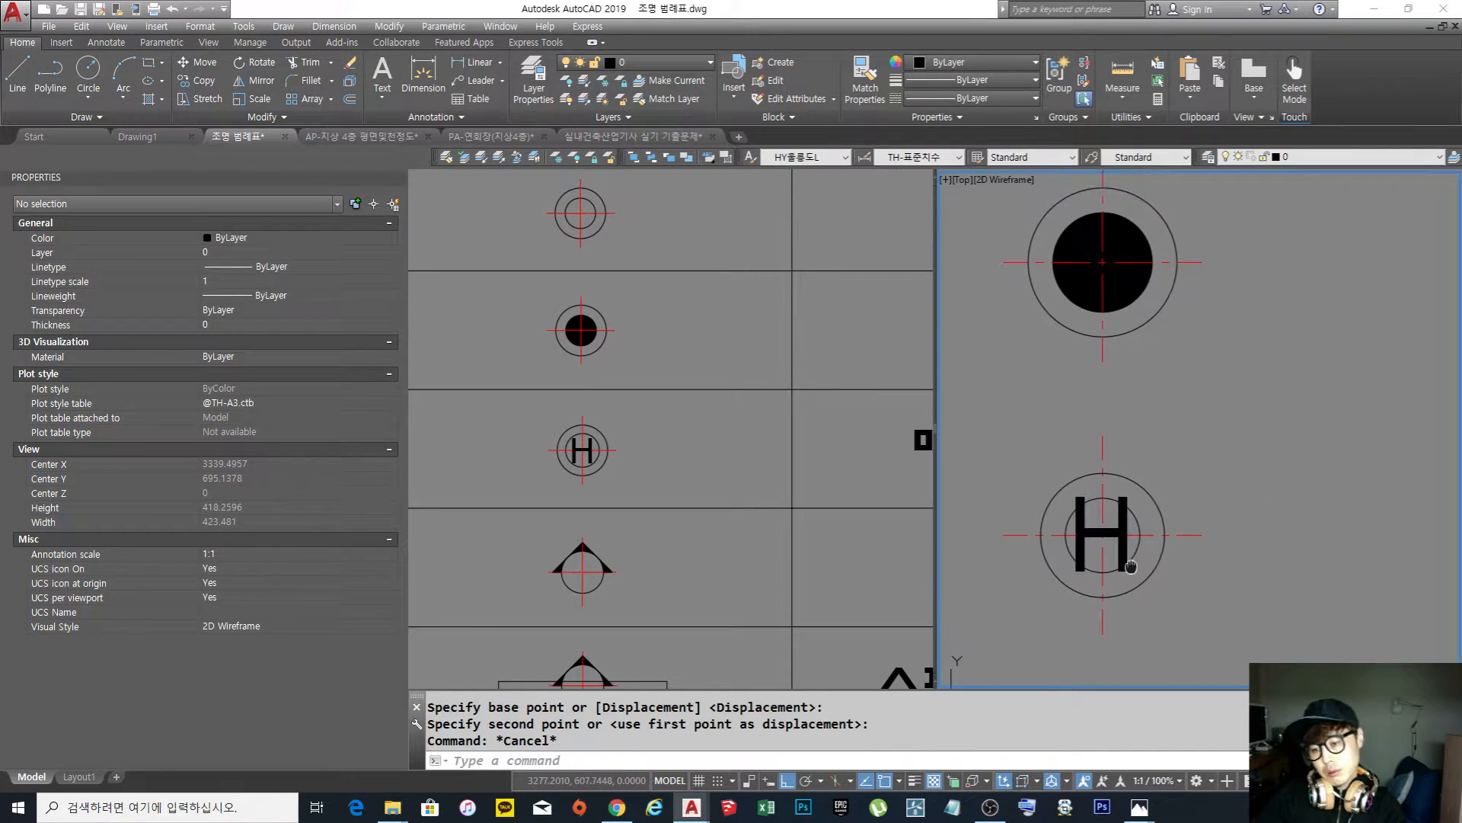
click(1126, 547)
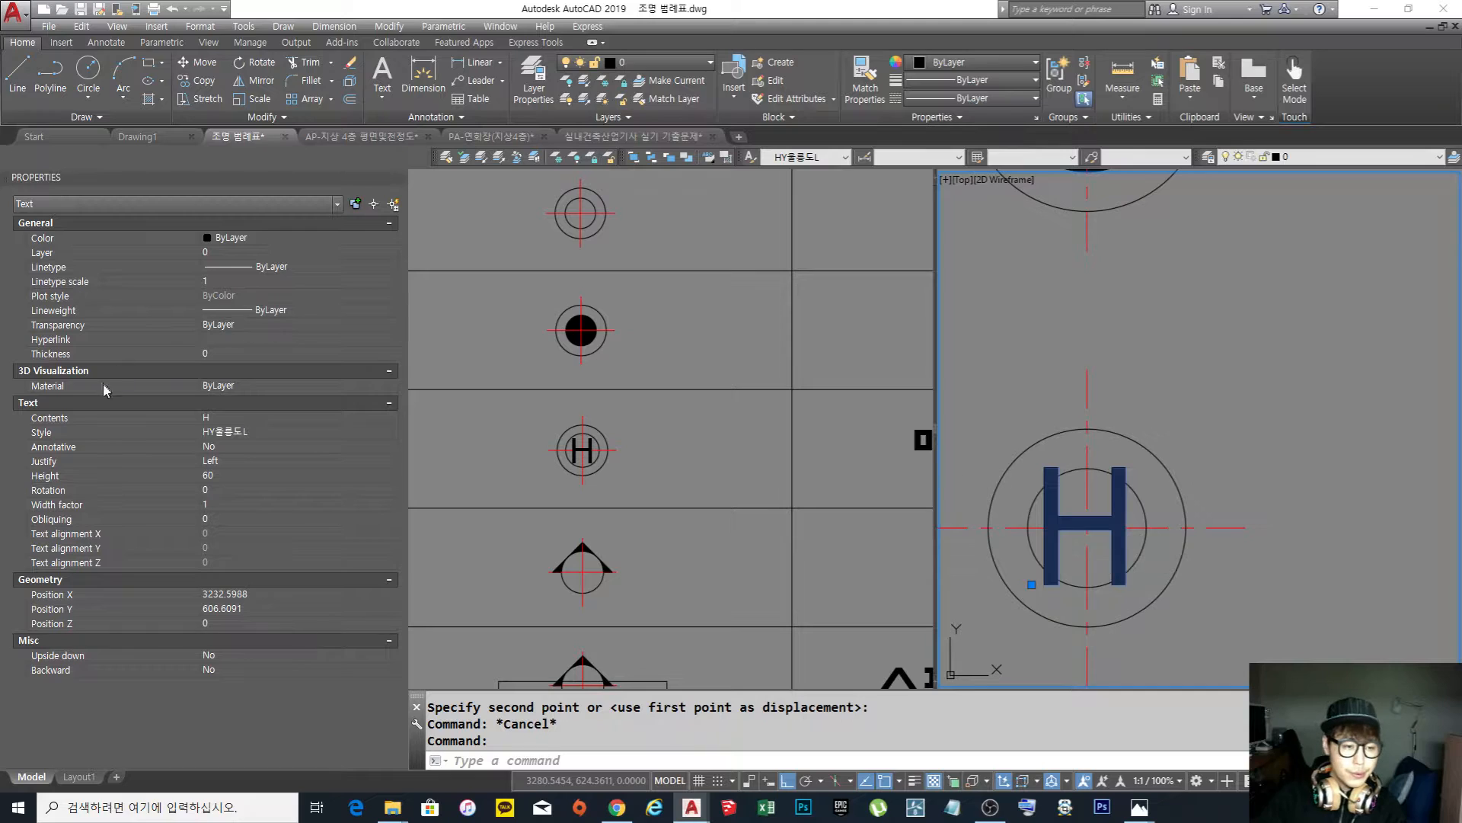
click(263, 473)
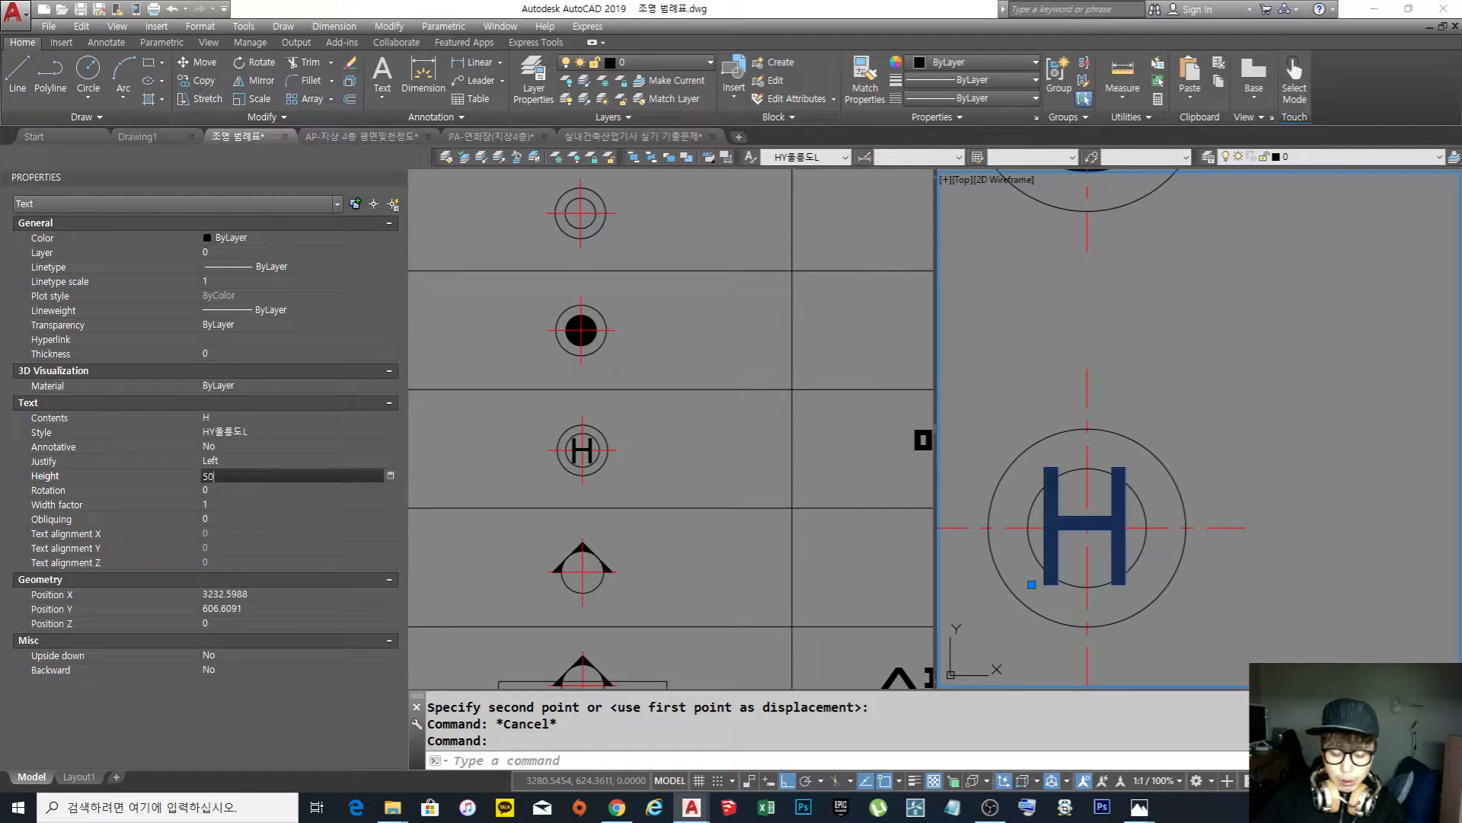
key(Return)
key(Escape)
key(Escape)
Change the justification of the H text to Middle
middle_drag(1029, 536, 1052, 472)
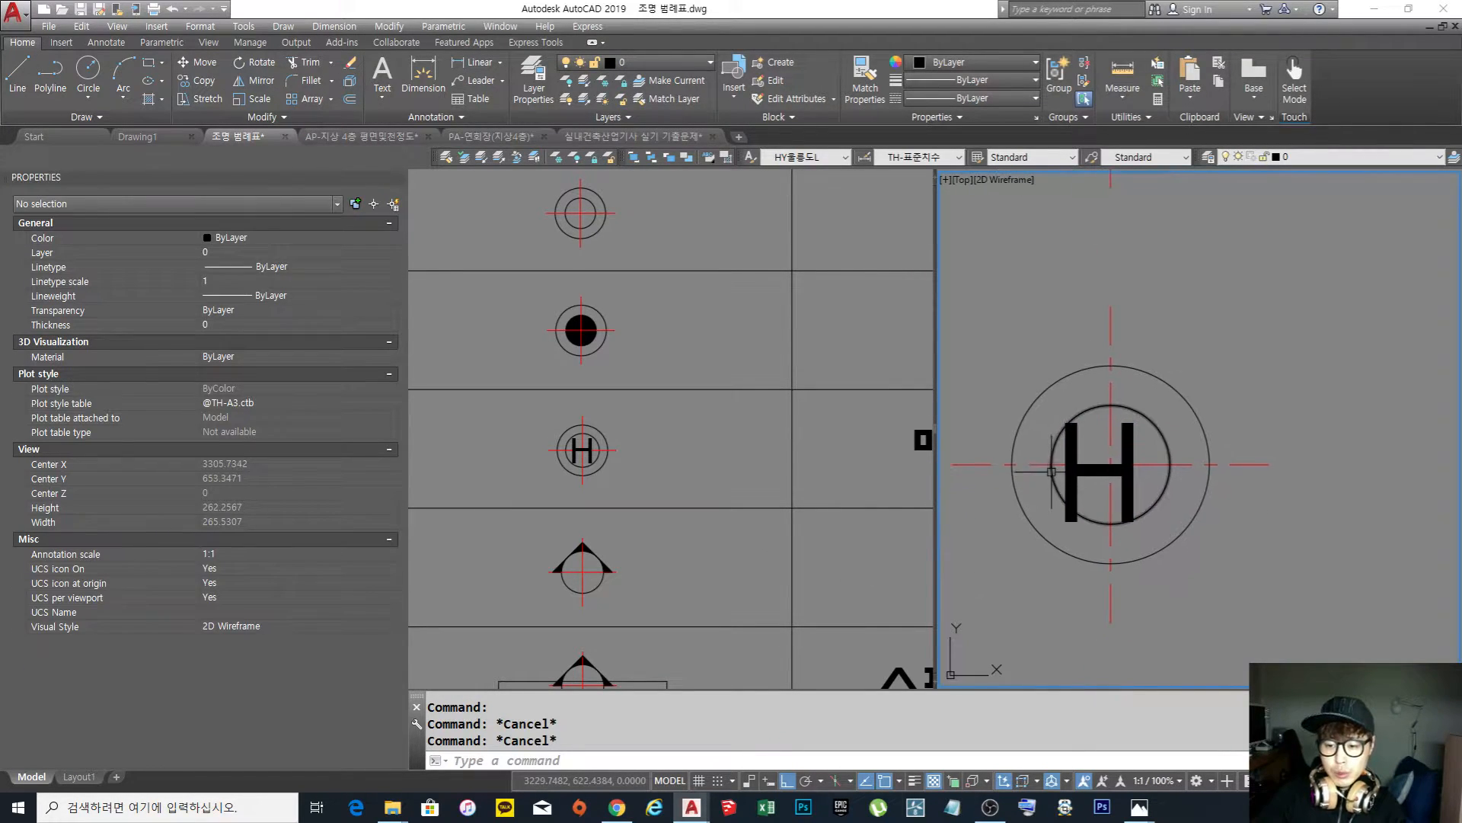
click(1142, 489)
click(1129, 478)
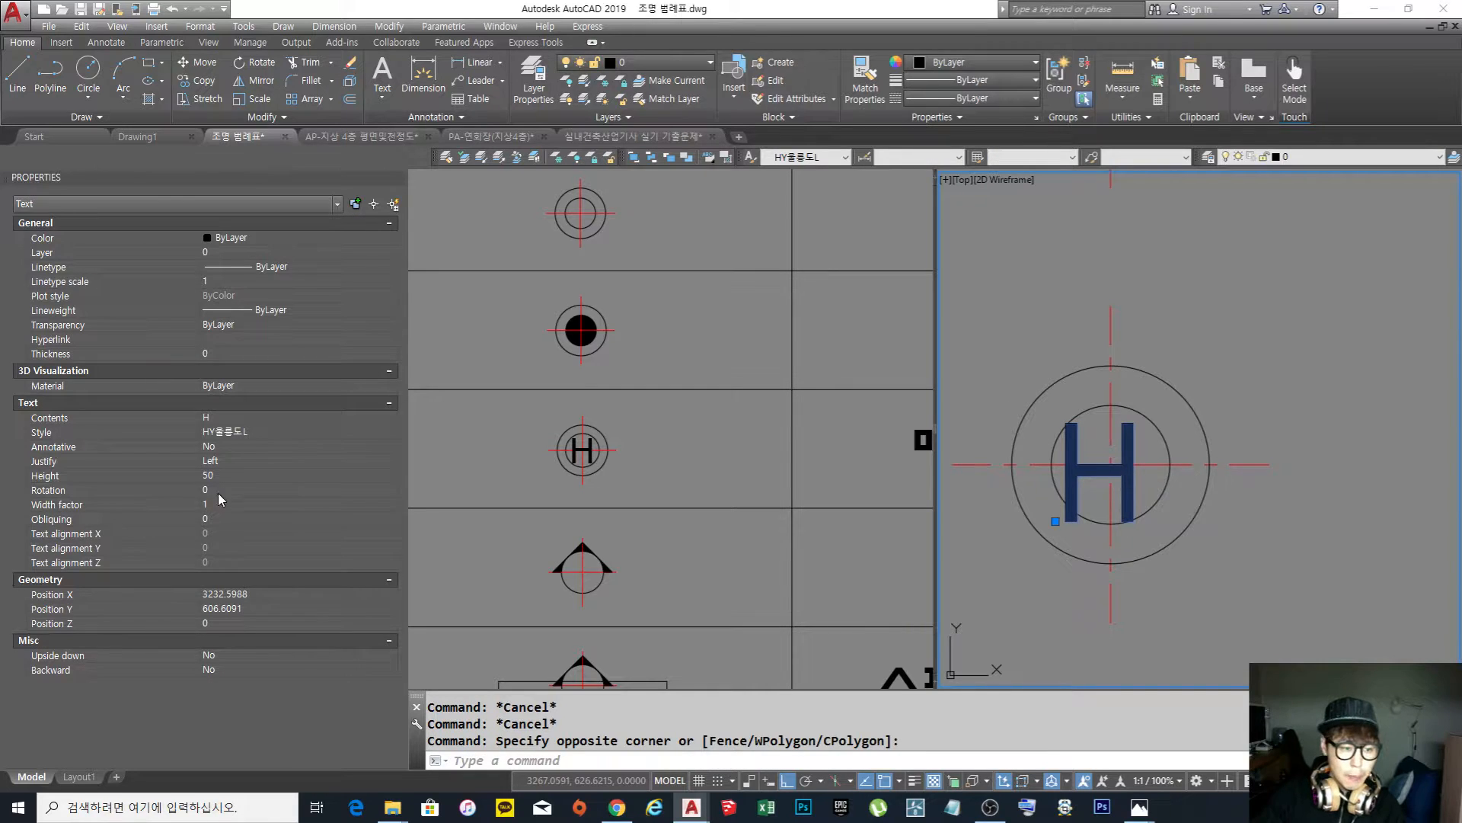
click(242, 465)
click(242, 464)
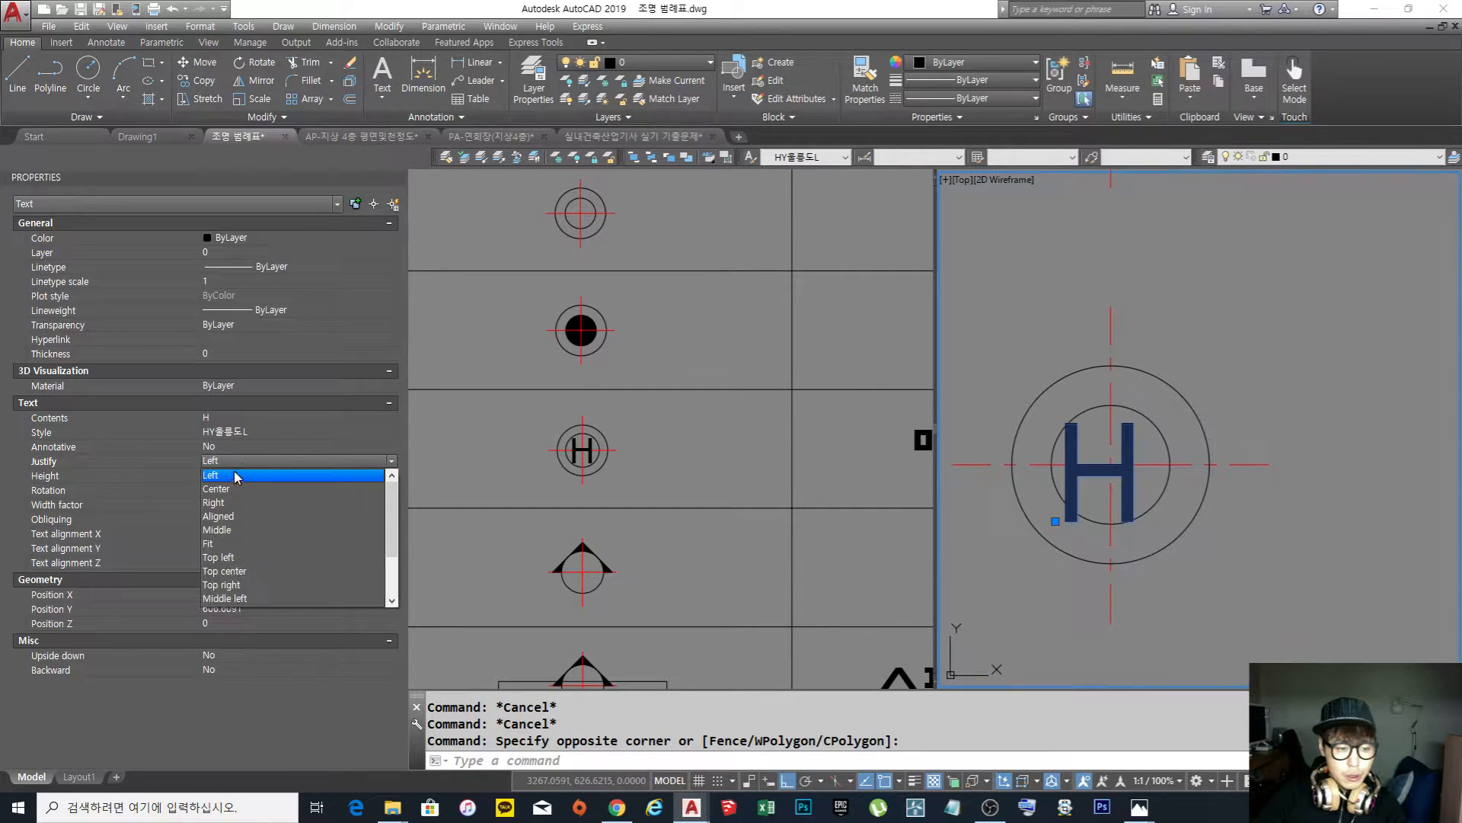
click(228, 530)
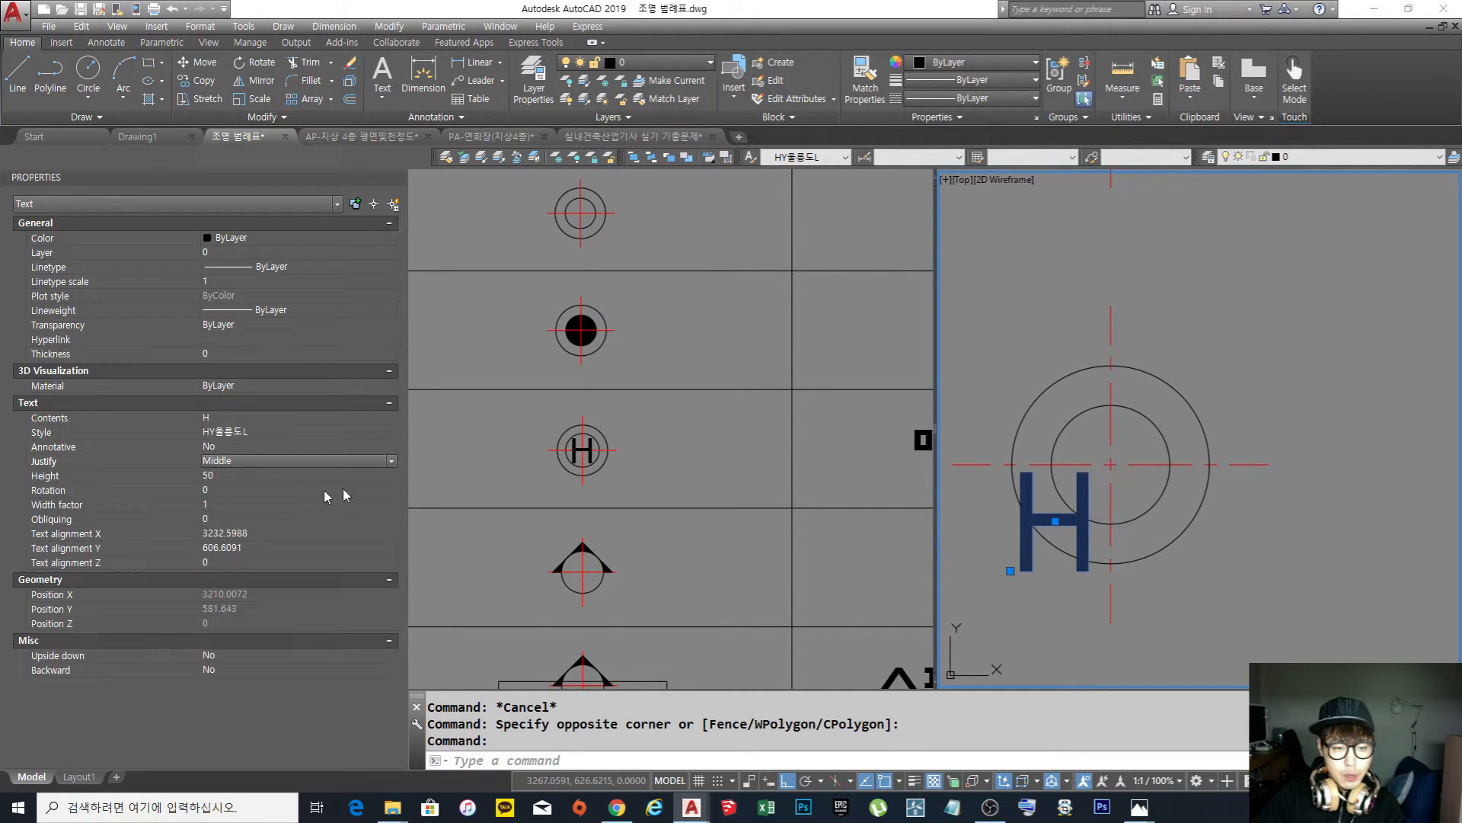
Move the H text by its middle alignment point onto the intersection of the symbol's center lines
click(1056, 521)
click(1111, 464)
key(Escape)
Copy the complete H symbol, including its circles, center lines and text, to the clipboard
scroll(1177, 529, down, 6)
scroll(1174, 527, up, 3)
middle_drag(1190, 556, 1167, 561)
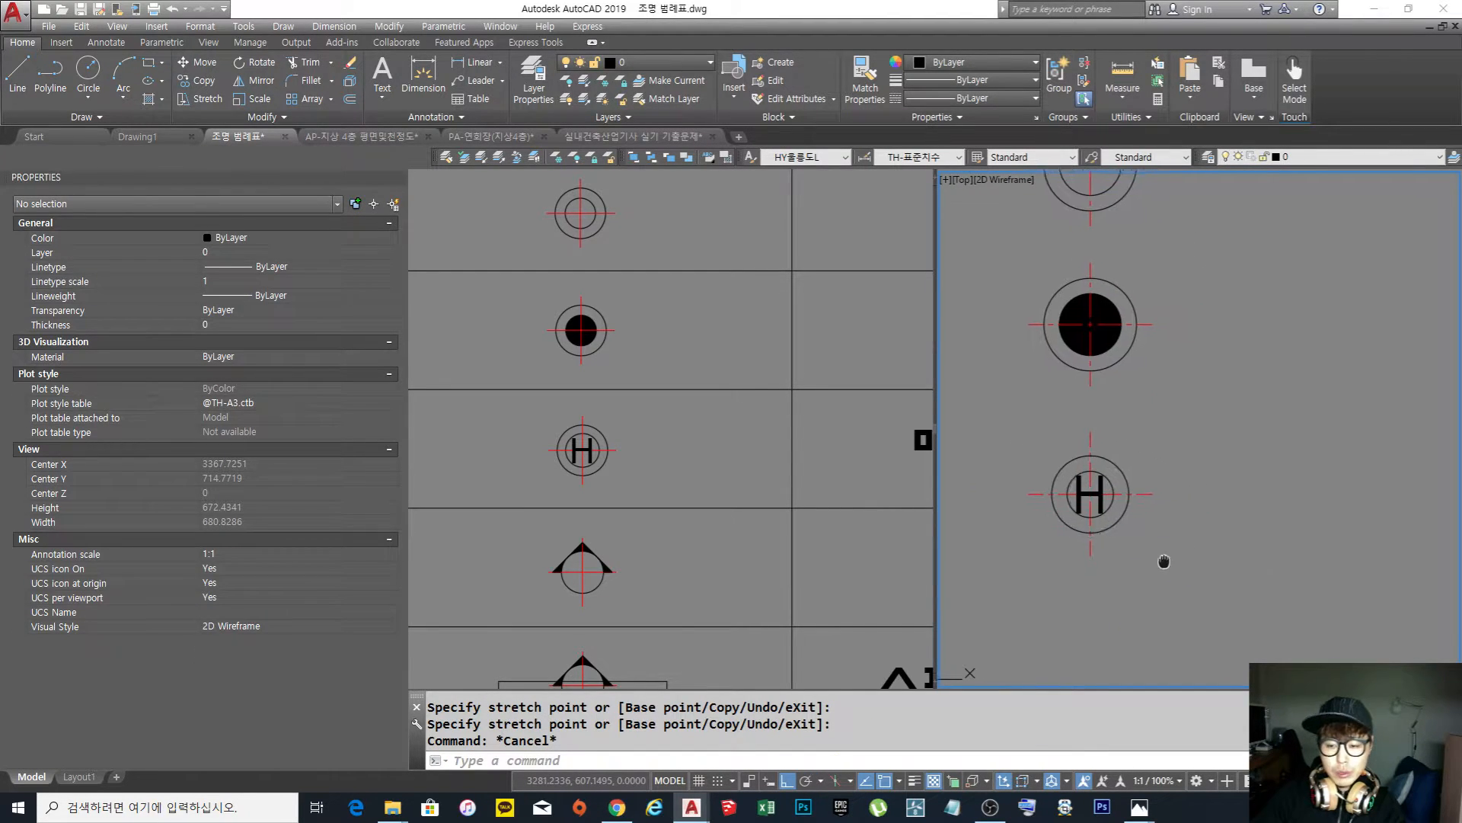
scroll(1110, 554, up, 2)
scroll(1110, 581, down, 4)
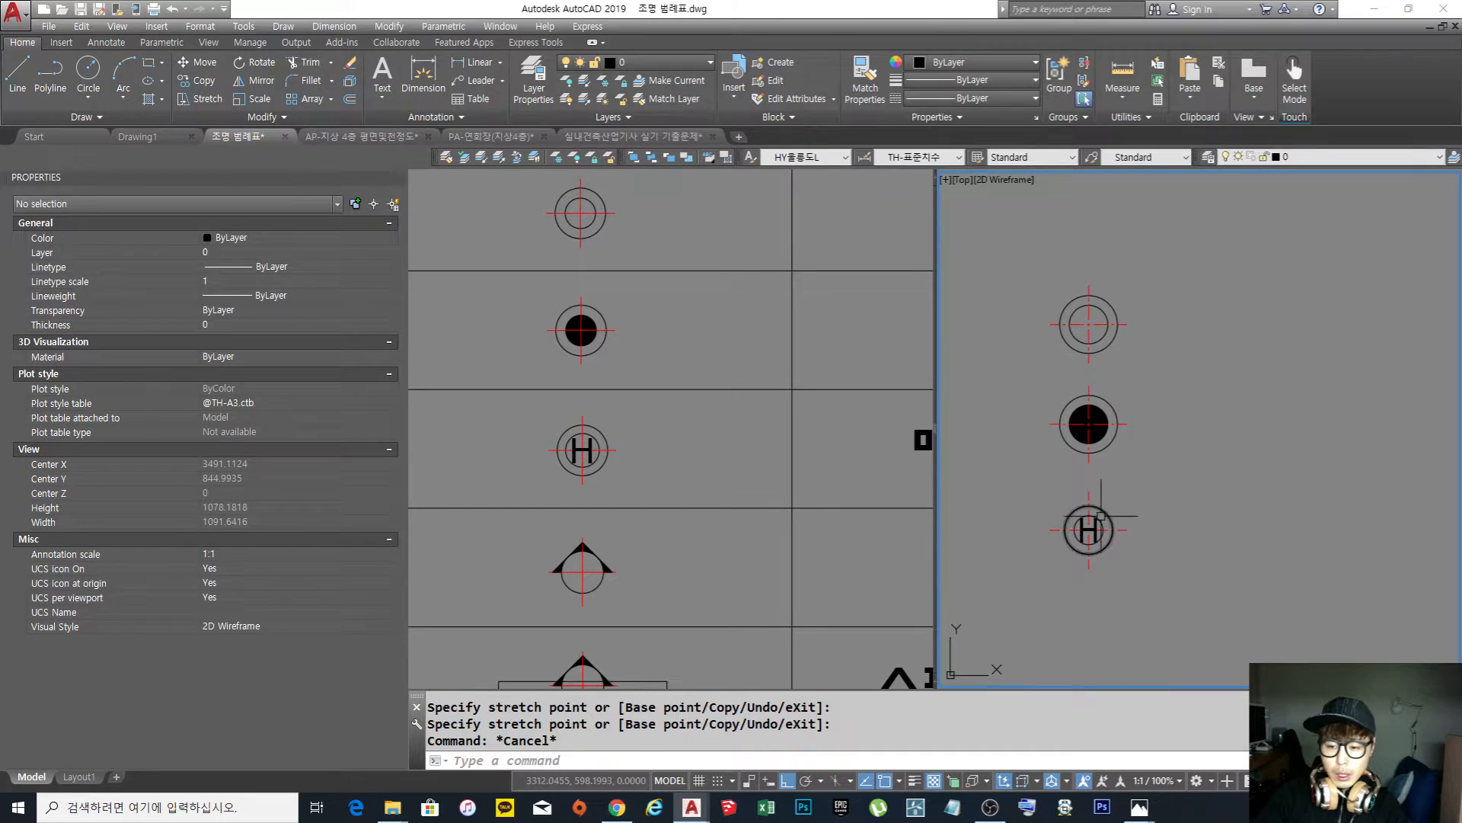
drag(1186, 573, 1021, 484)
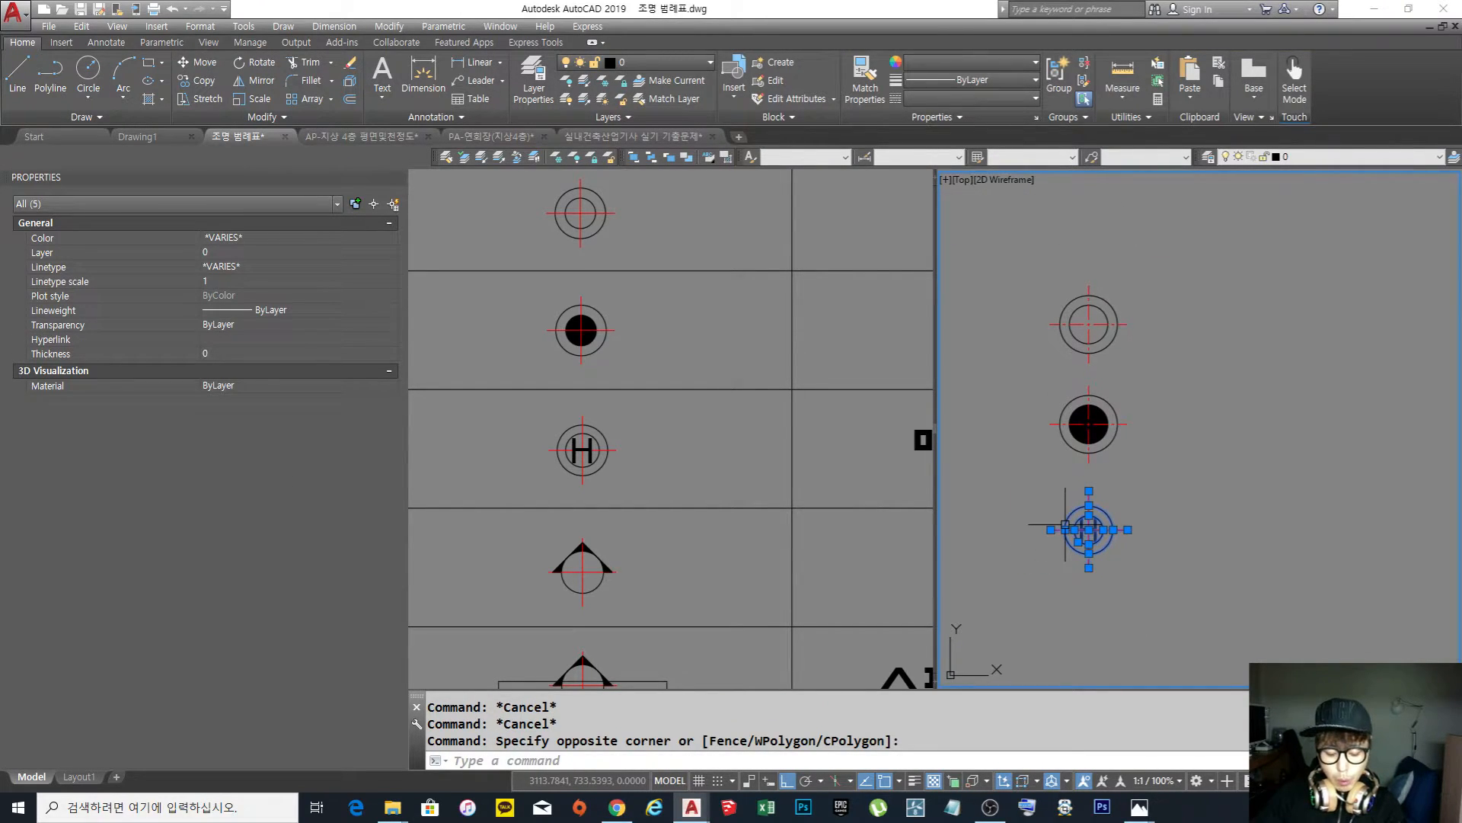
key(ctrl+c)
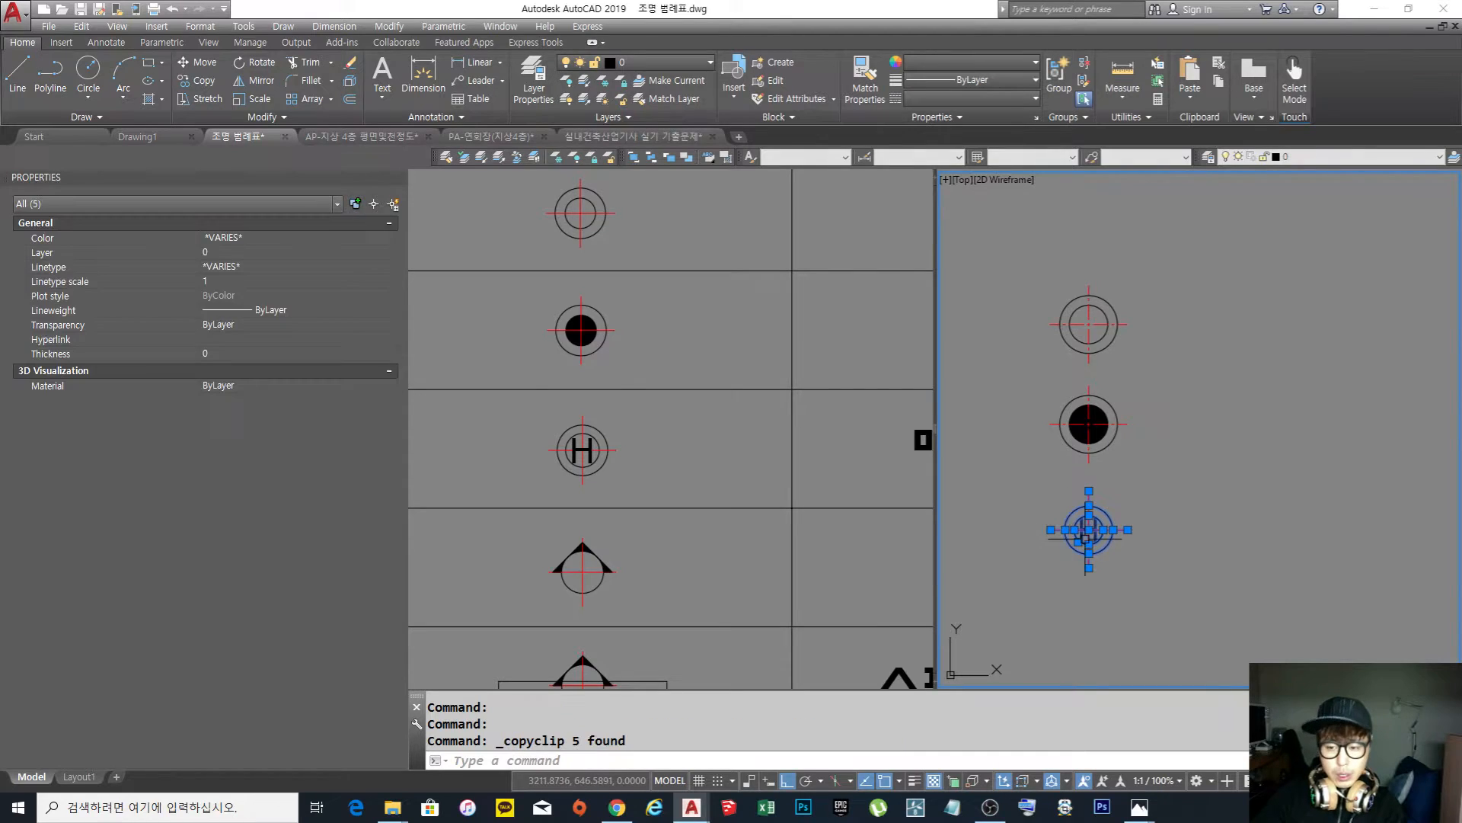
Paste the copied H symbol into the ceiling plan of the 실내건축산업기사 실기 기출문제 drawing, below the main room's upper downlight row
click(626, 138)
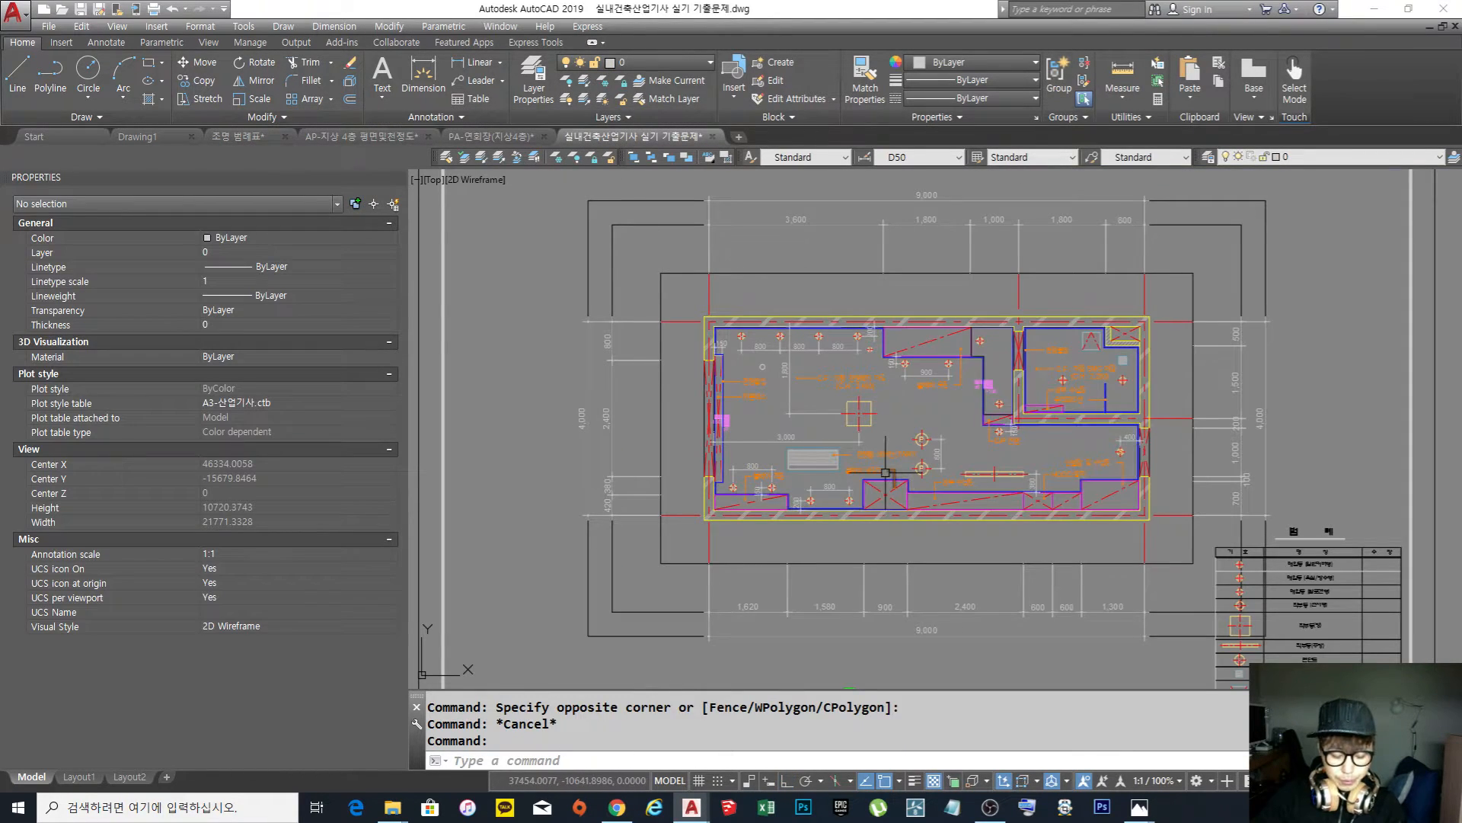
key(ctrl+z)
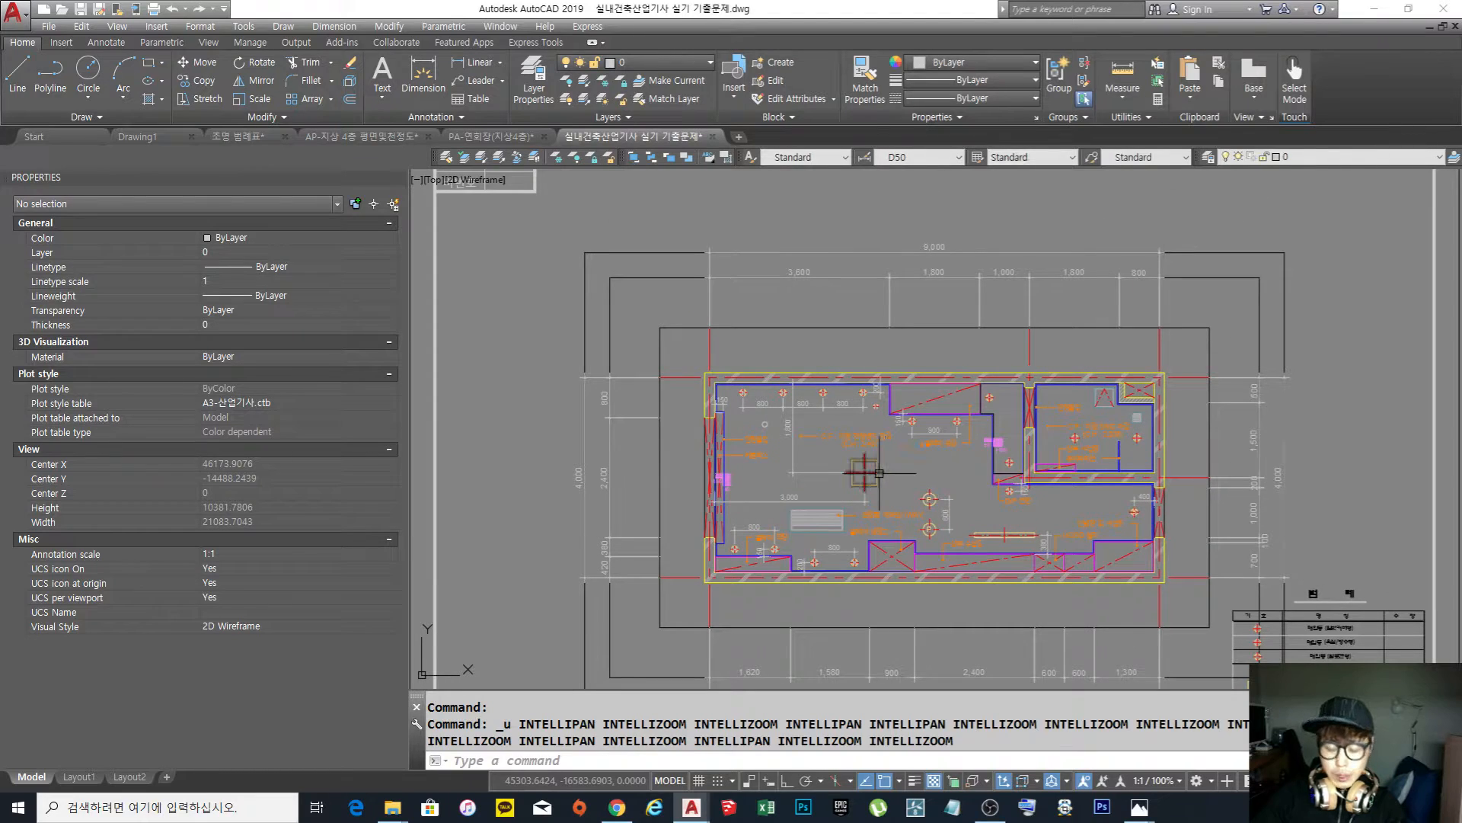
key(ctrl+v)
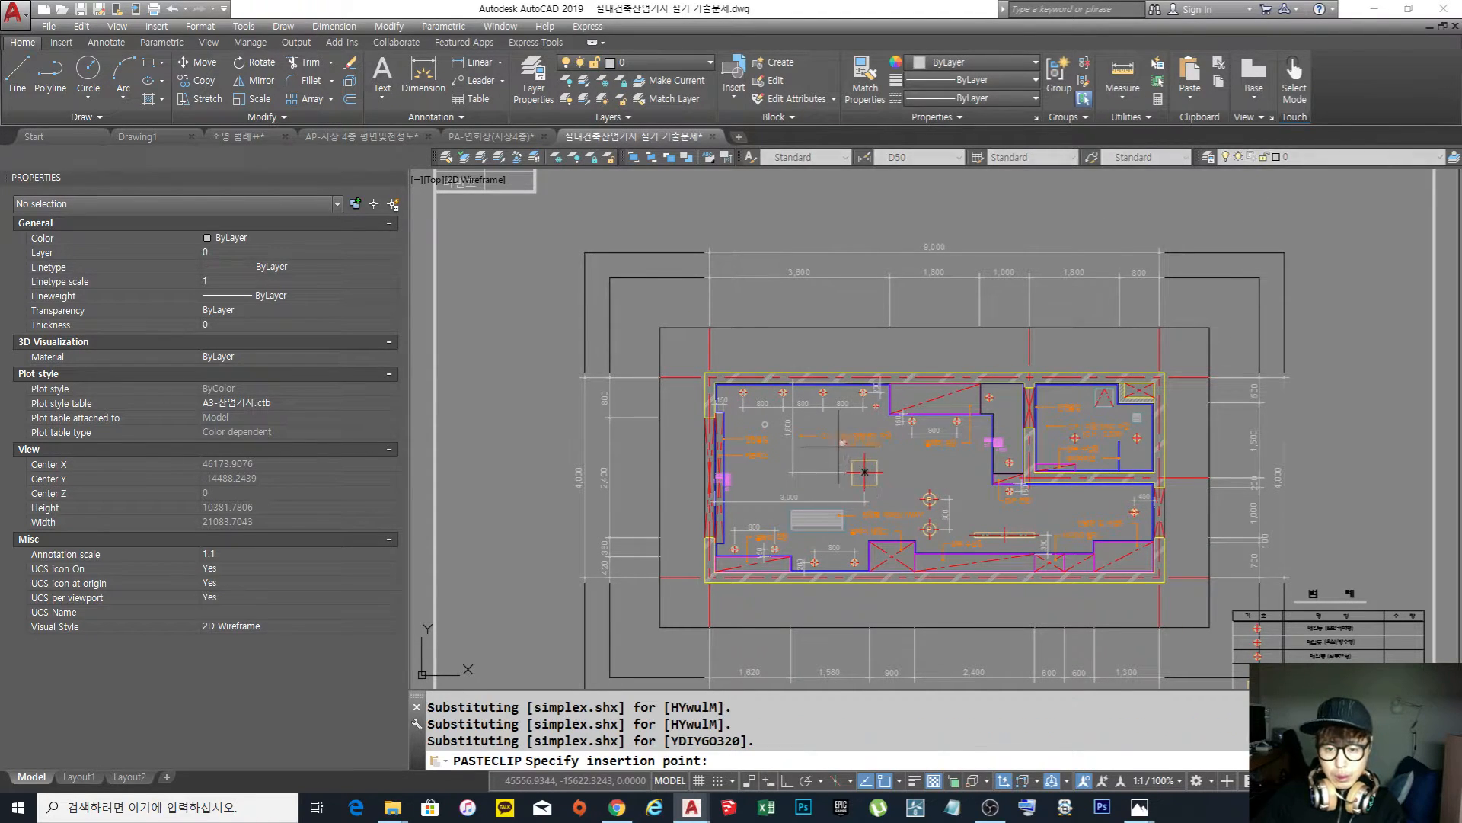
key(Escape)
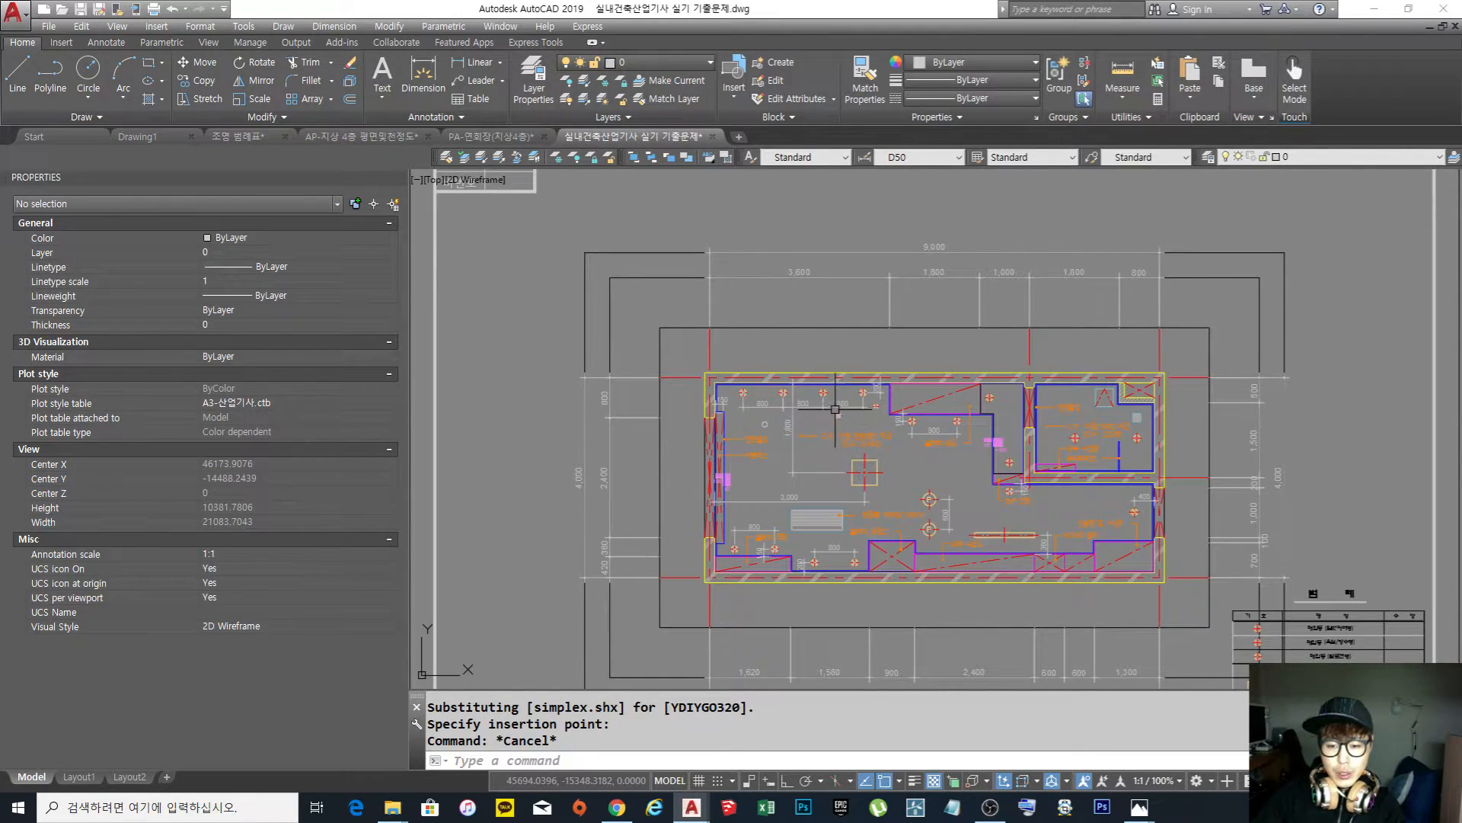
Compare the pasted H symbol with the existing H downlights around it in the ceiling plan
scroll(835, 409, up, 5)
scroll(836, 409, down, 4)
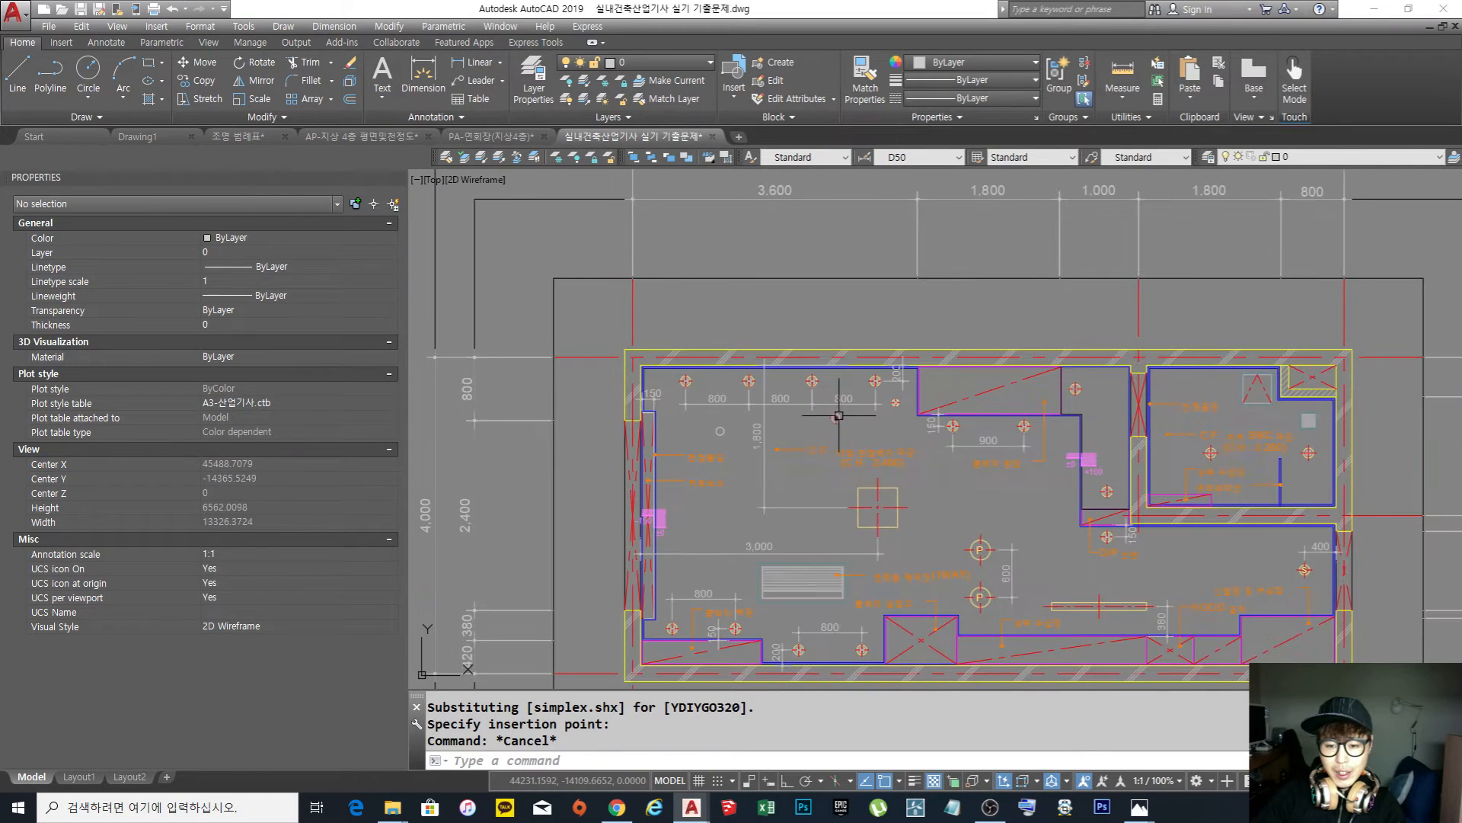
scroll(828, 426, up, 3)
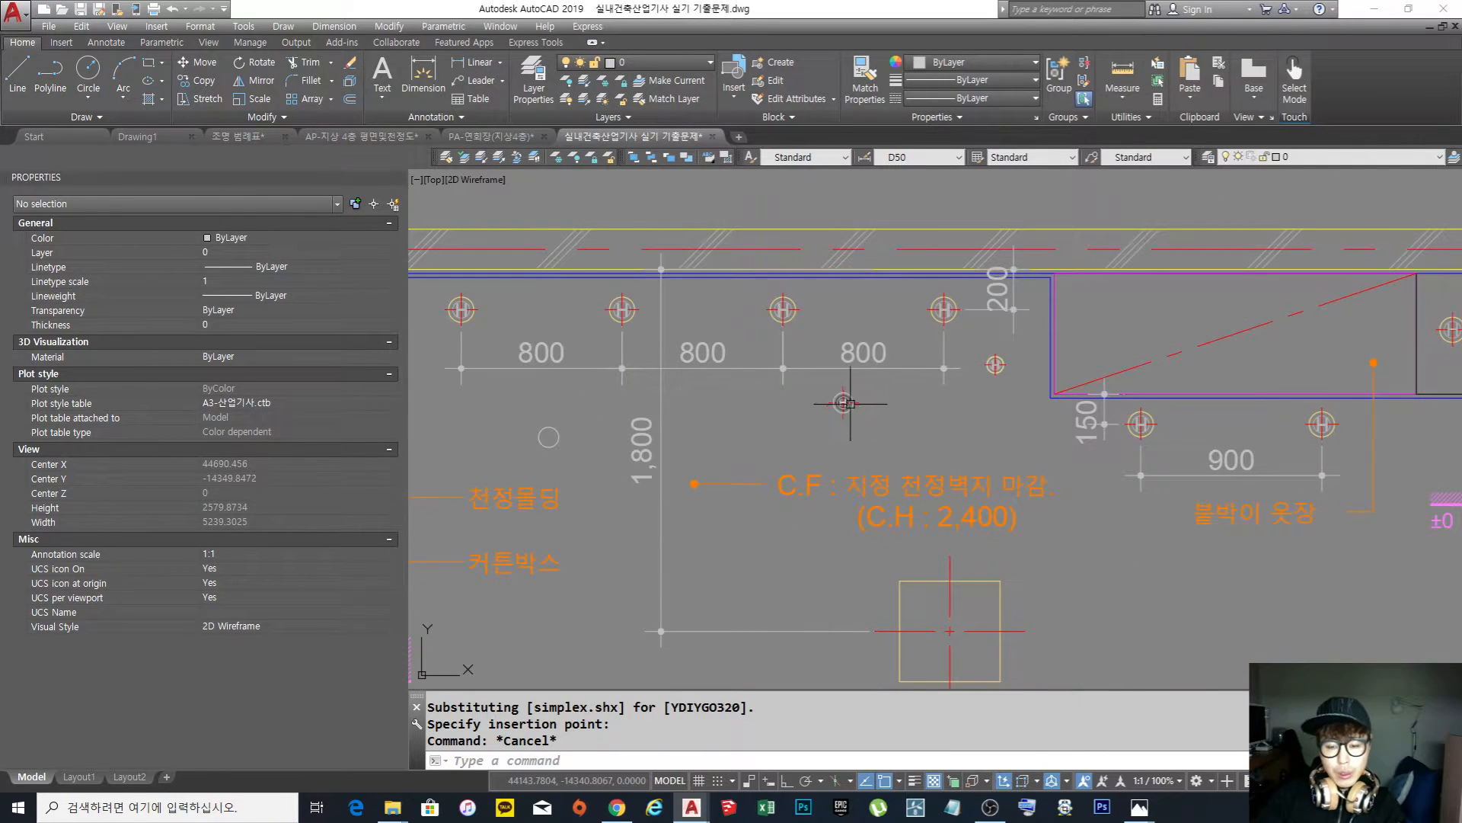
scroll(846, 416, up, 2)
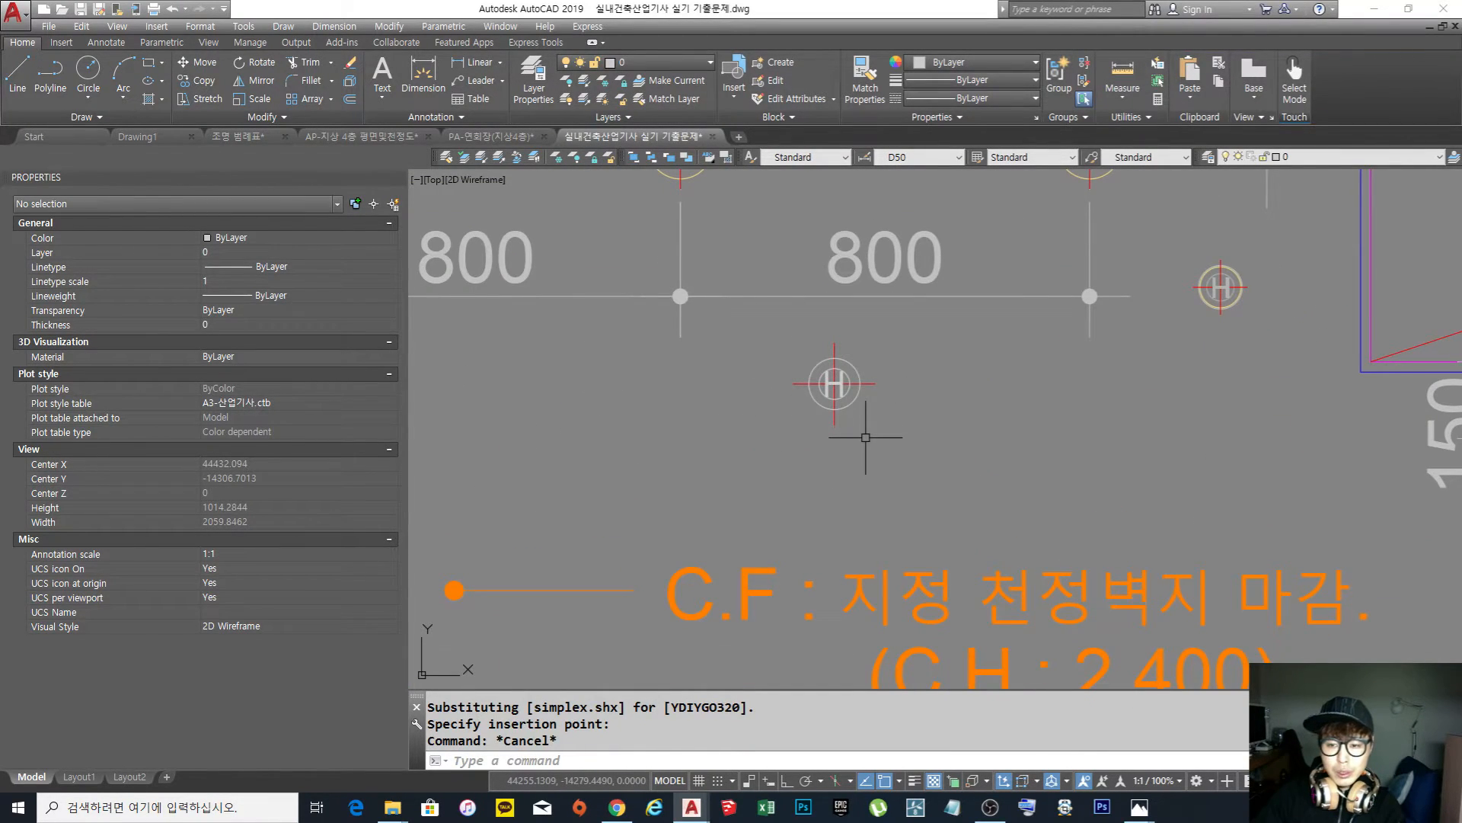
scroll(892, 385, up, 1)
scroll(869, 478, up, 3)
scroll(866, 477, down, 1)
scroll(875, 476, down, 5)
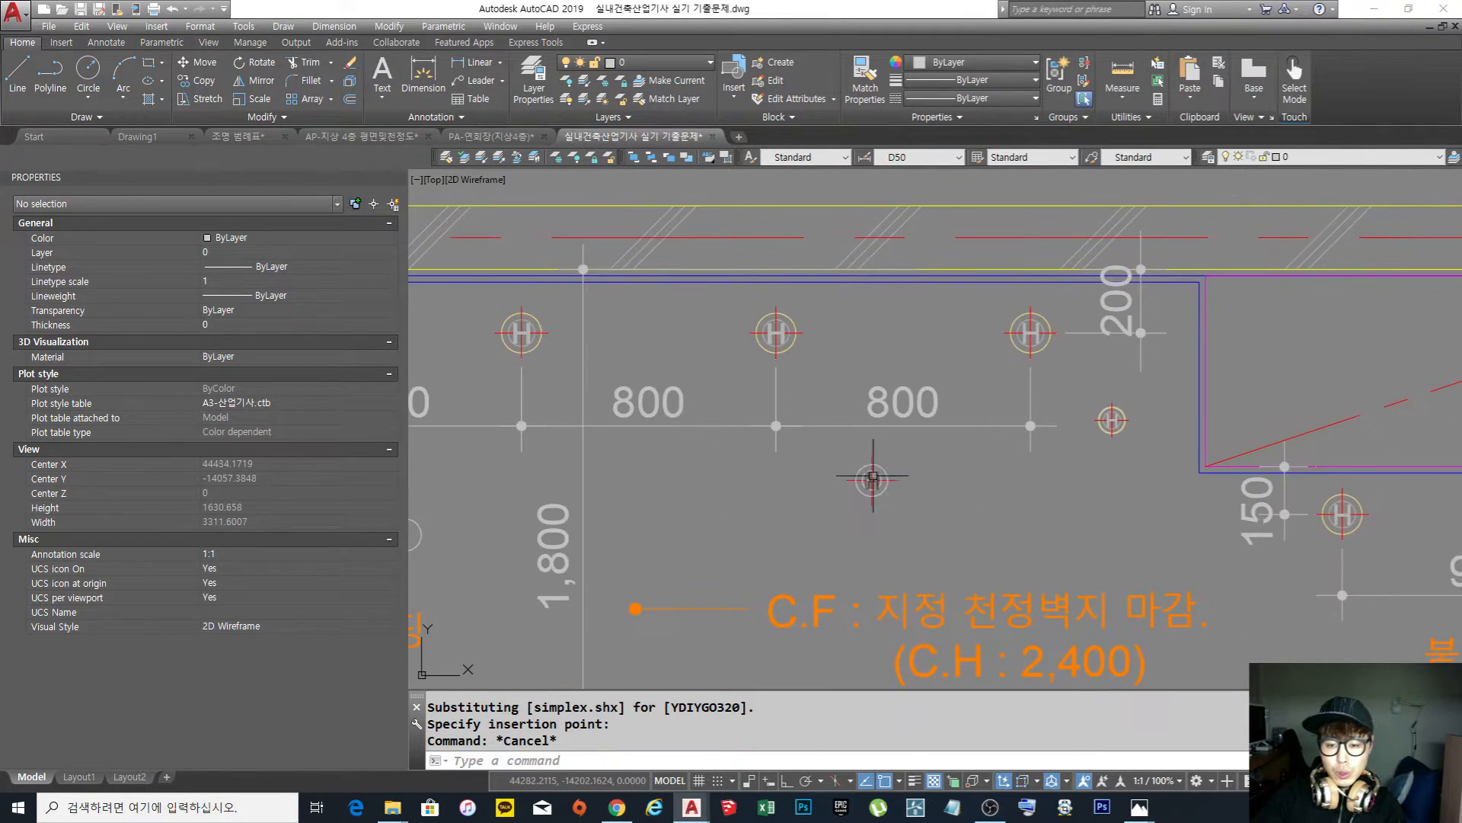
Inspect the pasted symbol's H text and examine how the row of H downlights is arranged in the main room
scroll(874, 476, up, 3)
click(873, 480)
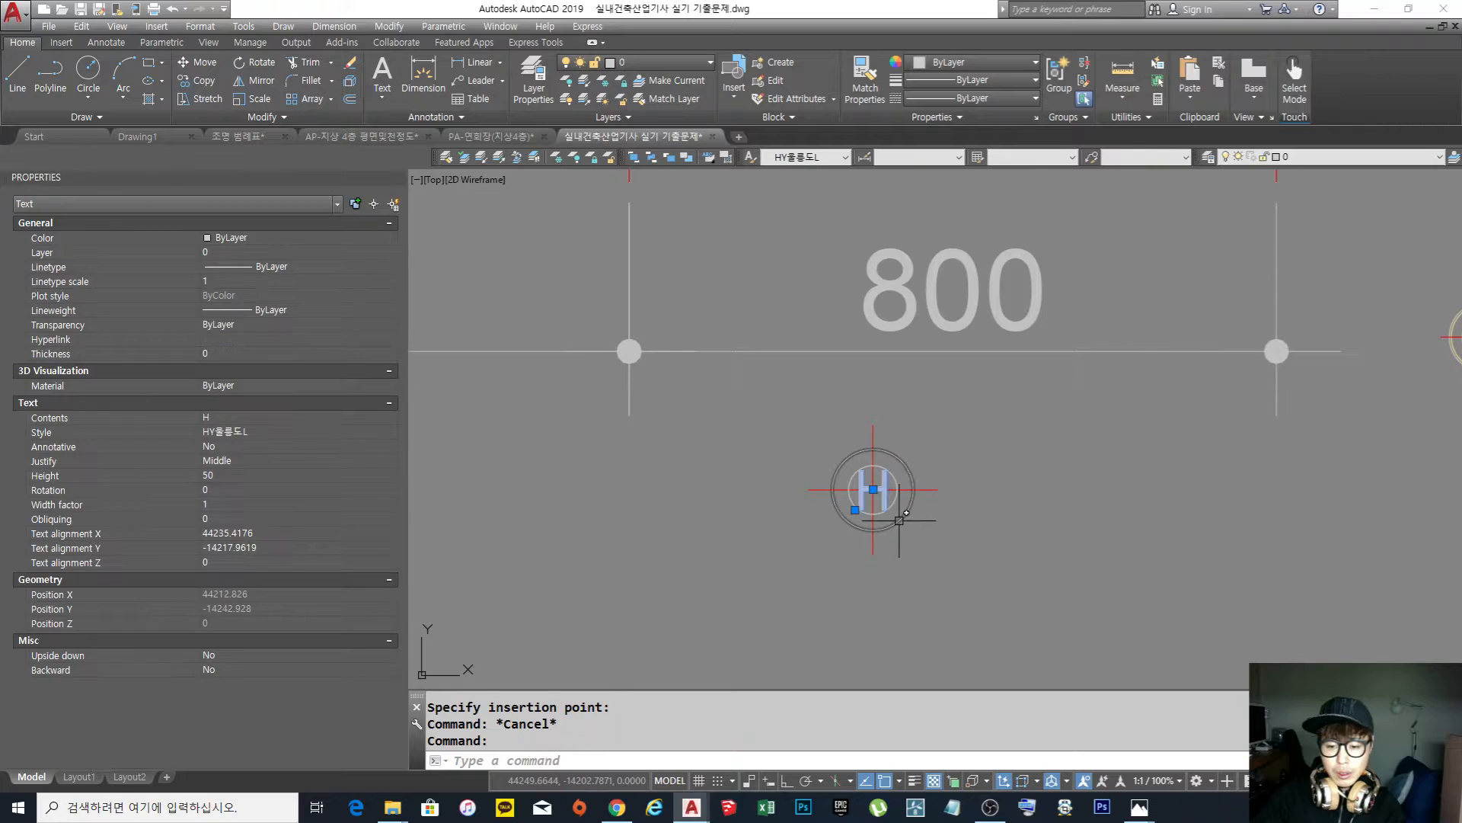
scroll(857, 499, down, 5)
scroll(856, 503, up, 2)
scroll(859, 500, down, 5)
key(Escape)
scroll(732, 487, up, 3)
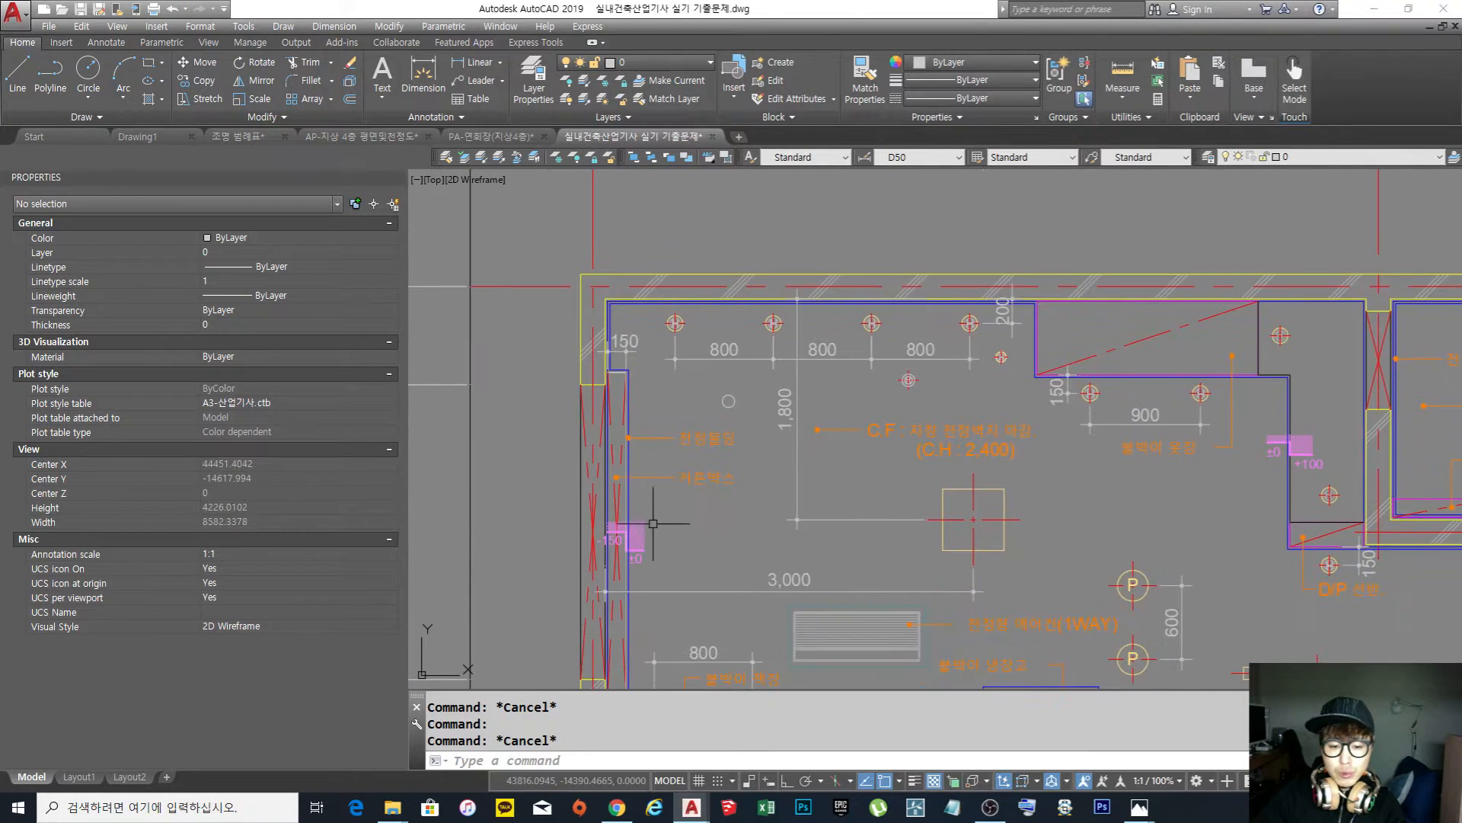
scroll(653, 523, up, 4)
scroll(1063, 352, down, 6)
middle_drag(1063, 352, 892, 451)
scroll(973, 375, up, 2)
scroll(976, 398, up, 2)
middle_drag(974, 397, 940, 400)
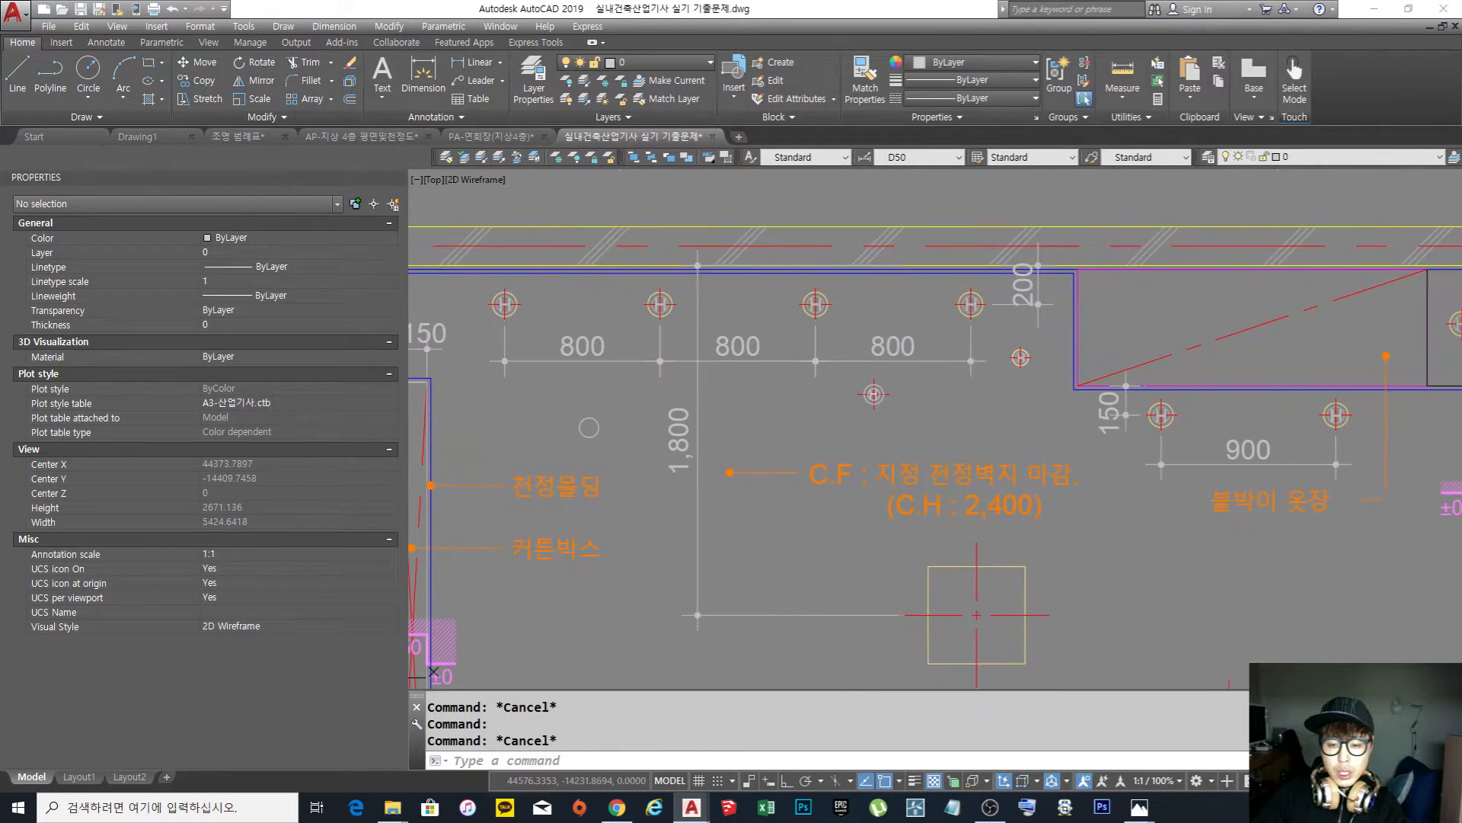
Examine the ceiling plan sheet with its lighting legend as a whole, and return to the pasted H symbol in the main room
scroll(939, 396, down, 10)
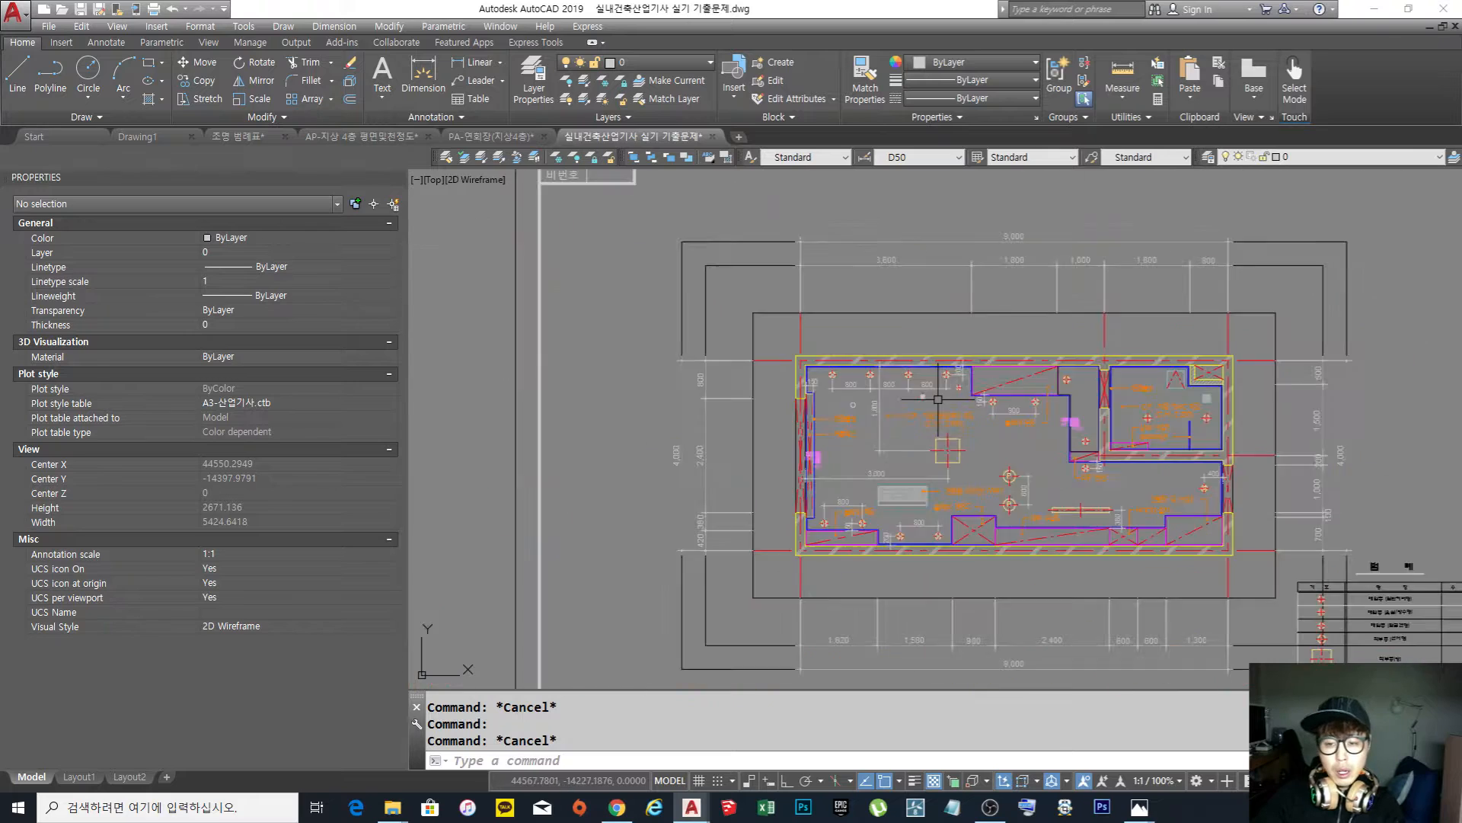
scroll(930, 429, up, 4)
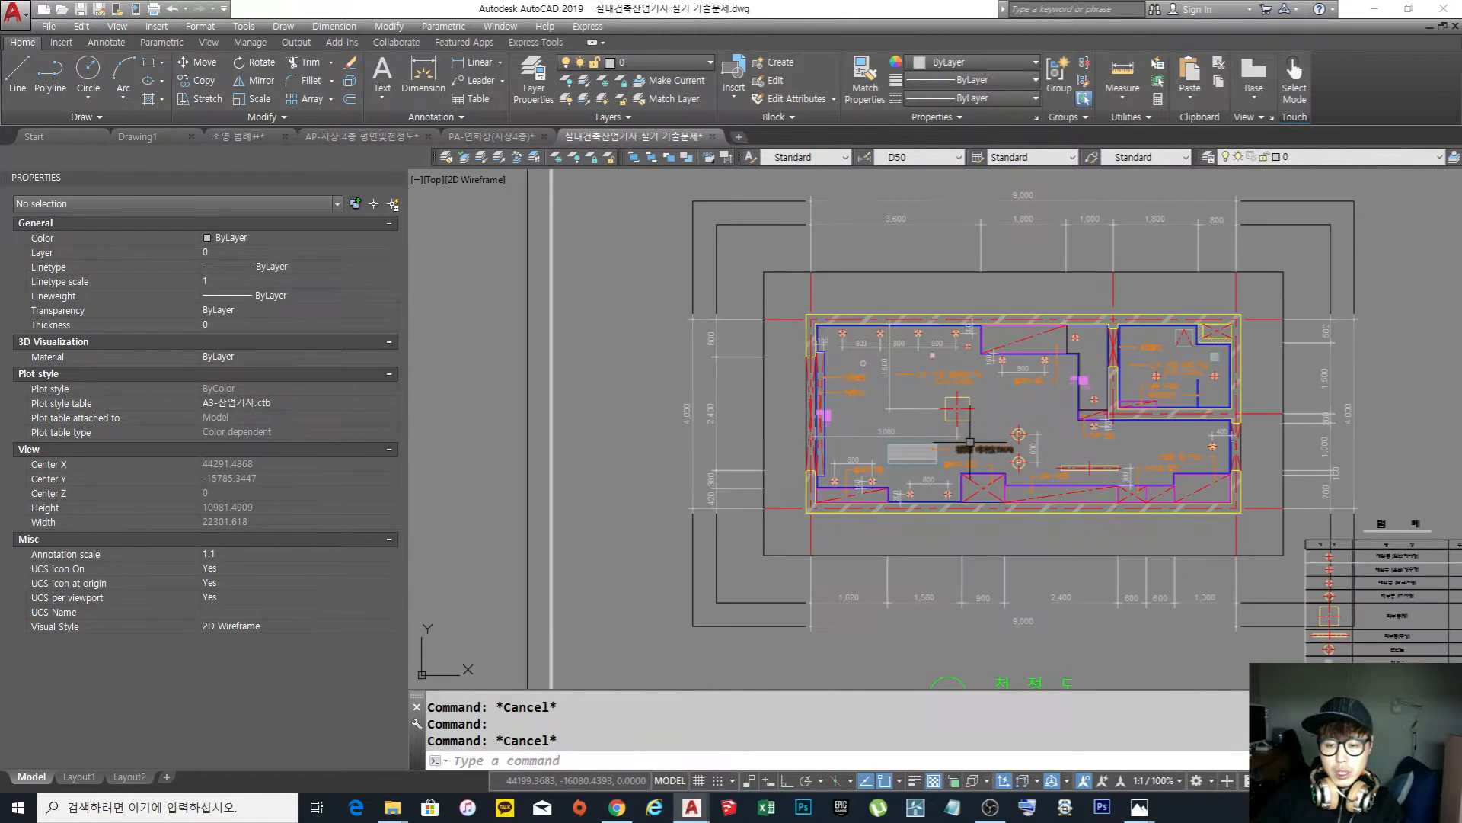
scroll(1050, 429, up, 2)
middle_drag(1050, 429, 913, 371)
scroll(914, 371, down, 2)
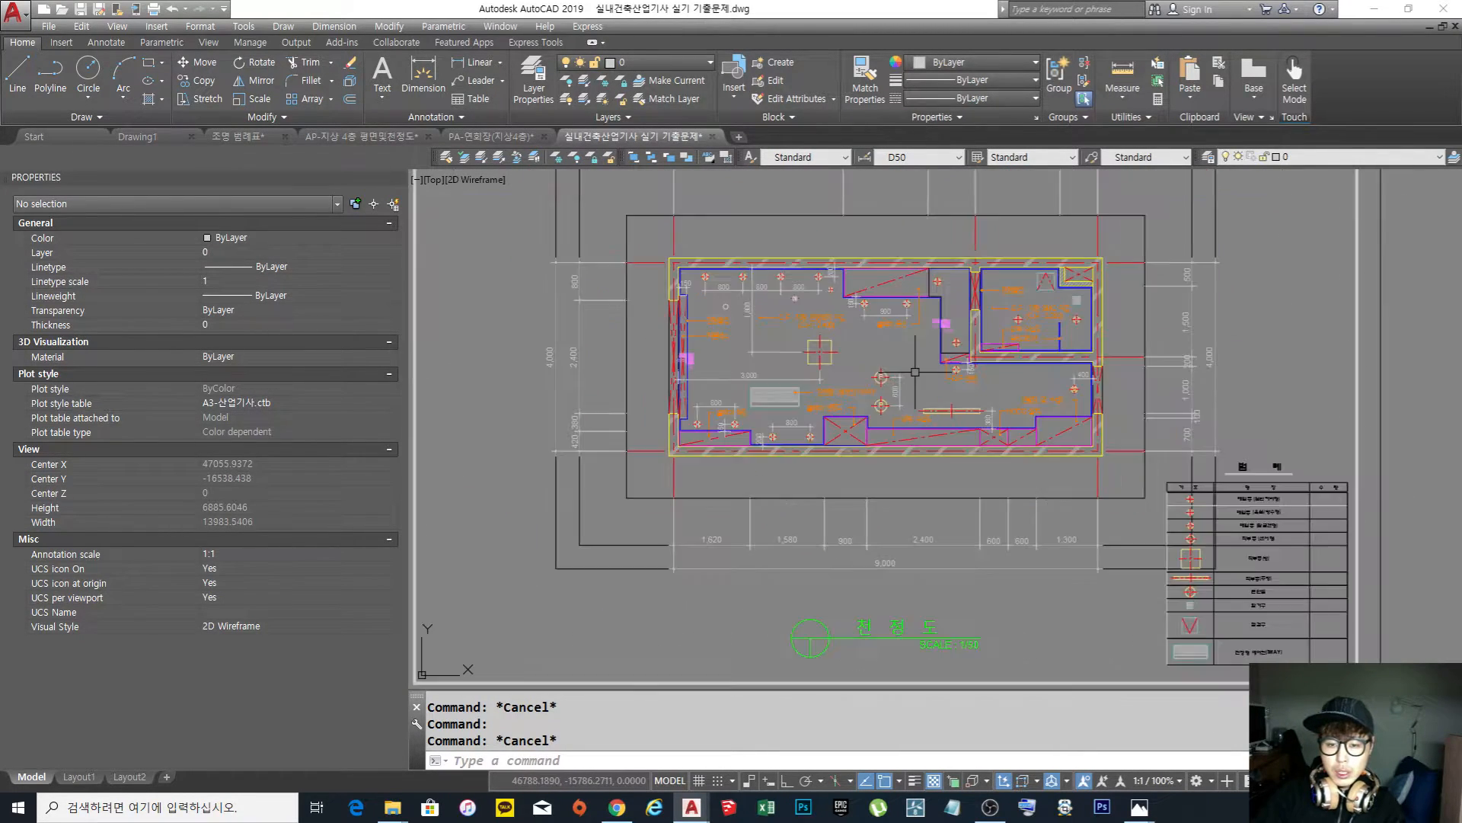
middle_drag(806, 316, 833, 367)
scroll(918, 398, down, 2)
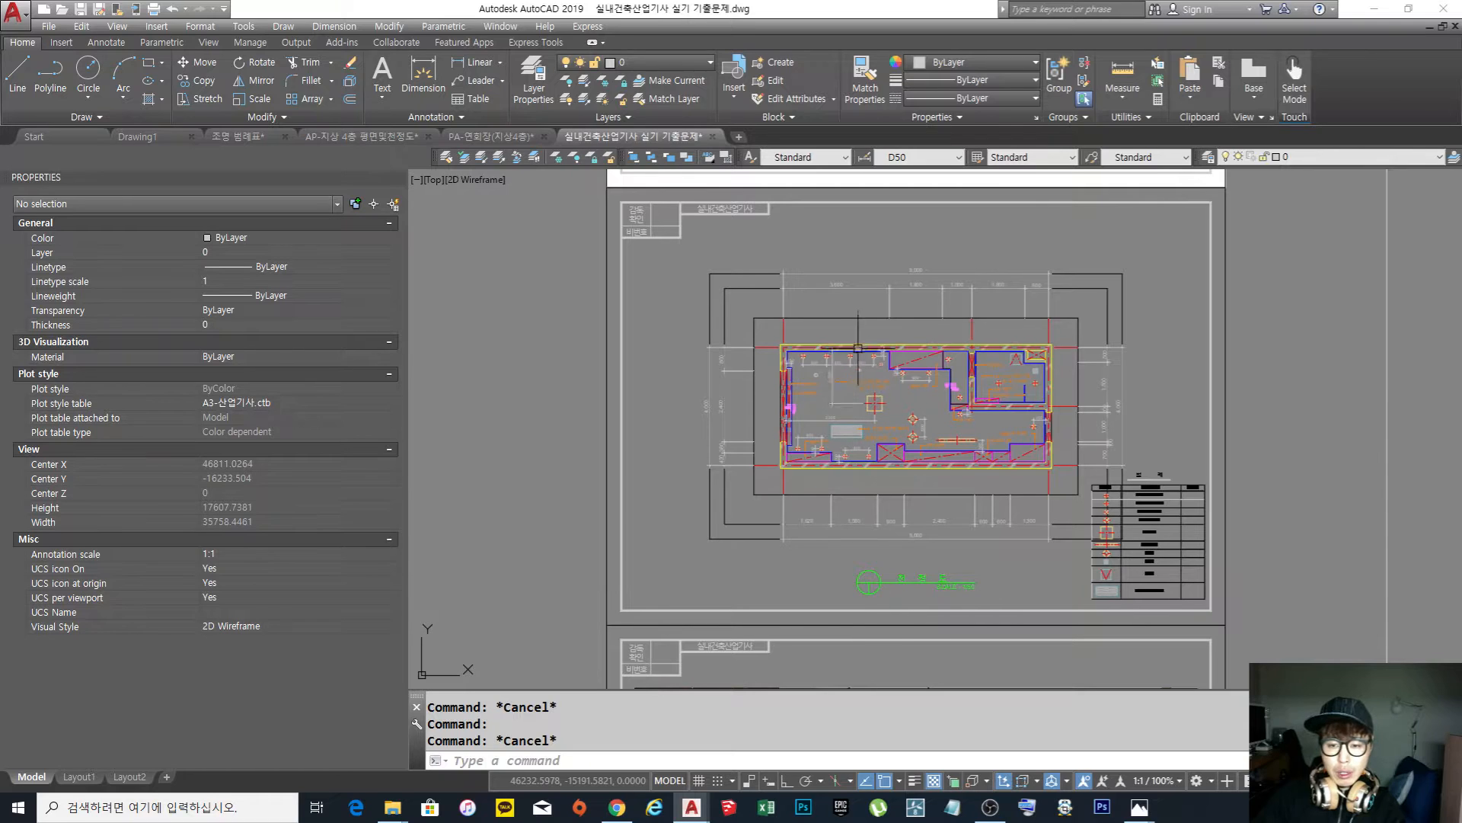
scroll(859, 359, up, 4)
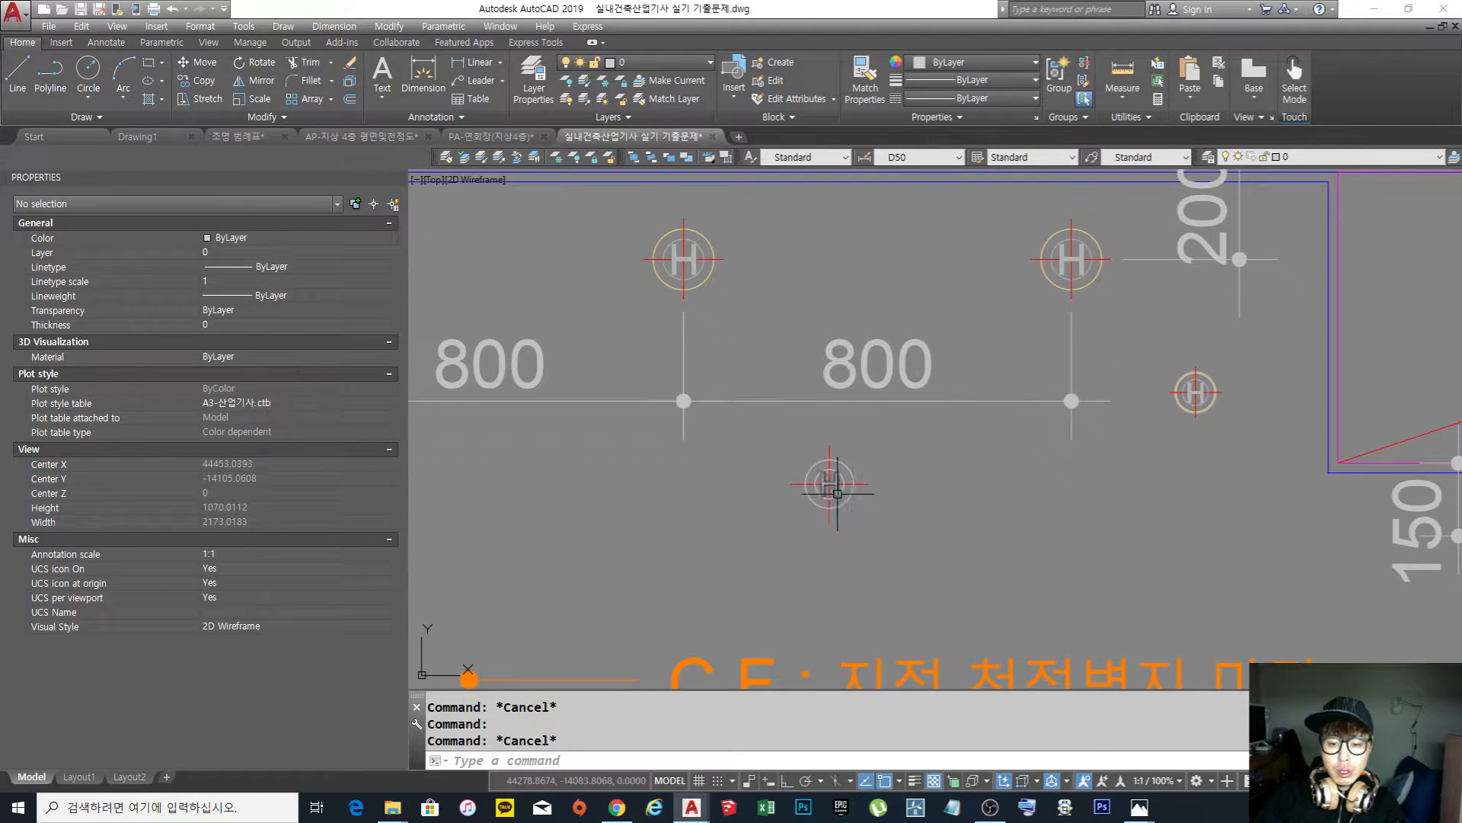
Calculate 1.5*50 and set the height of the pasted symbol's H text to 75
text(cal)
key(Return)
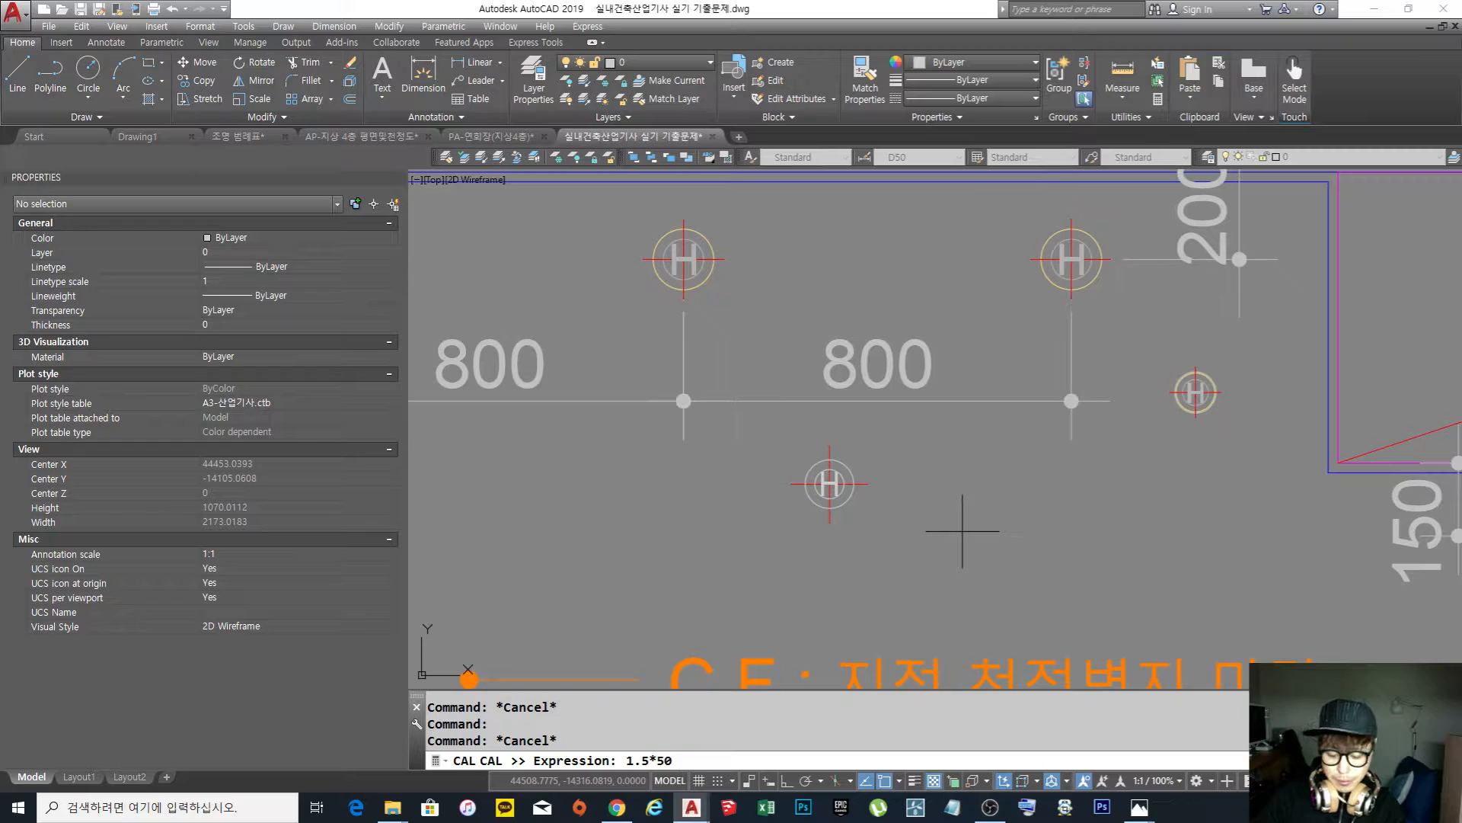
text(1.5*50)
key(Return)
scroll(832, 494, up, 5)
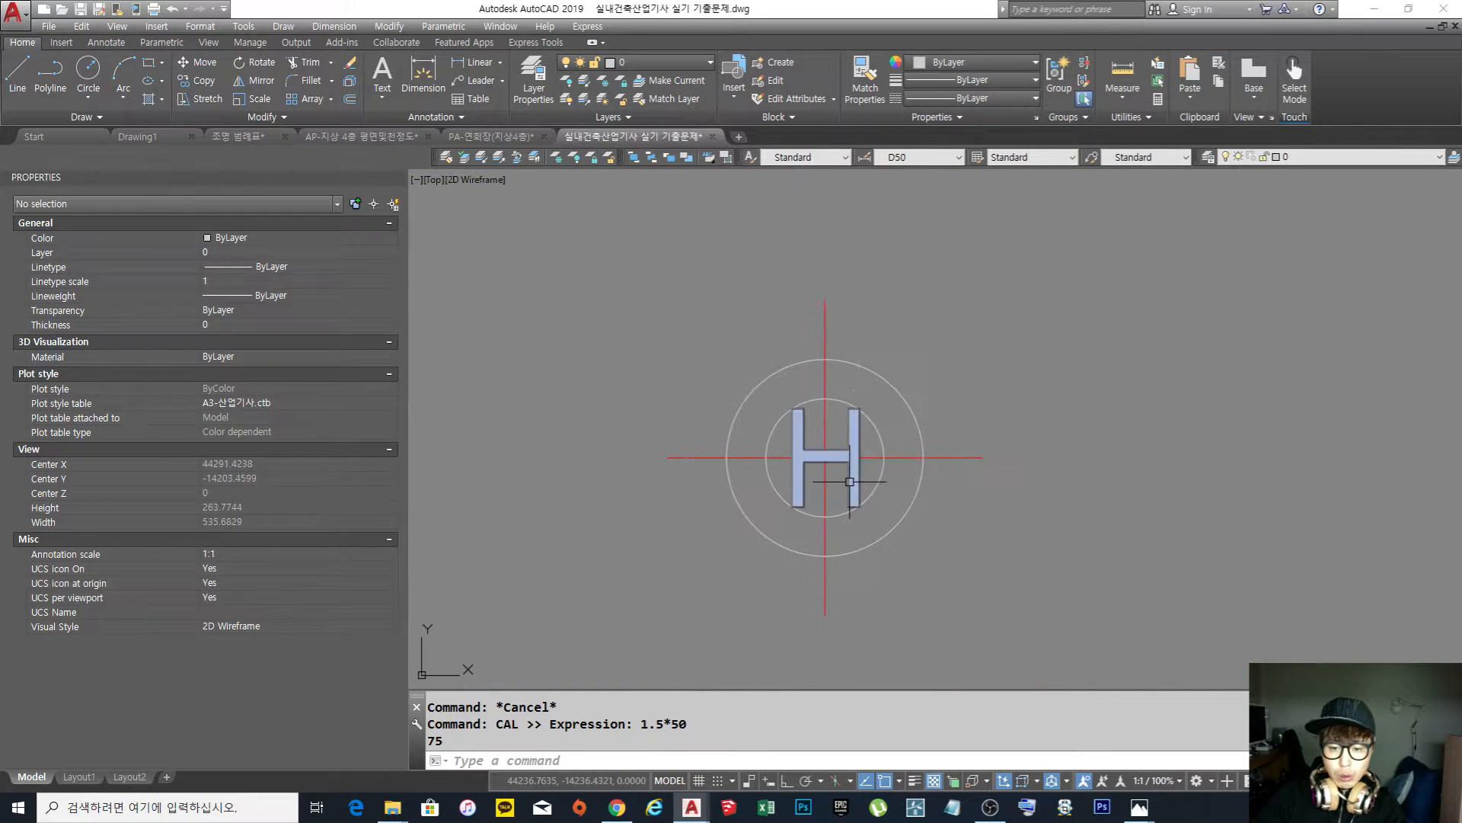
click(851, 480)
click(225, 474)
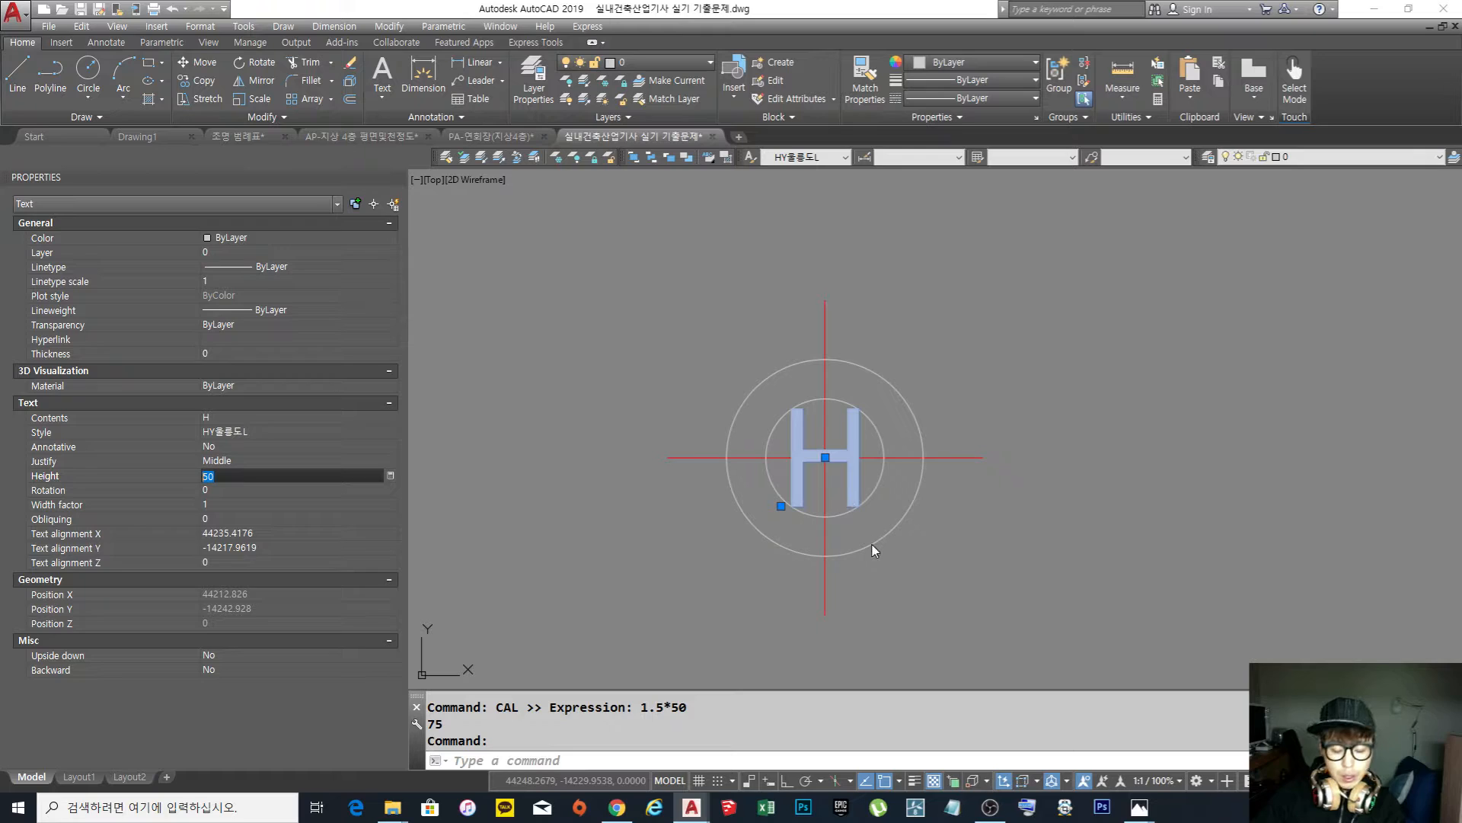
text(75)
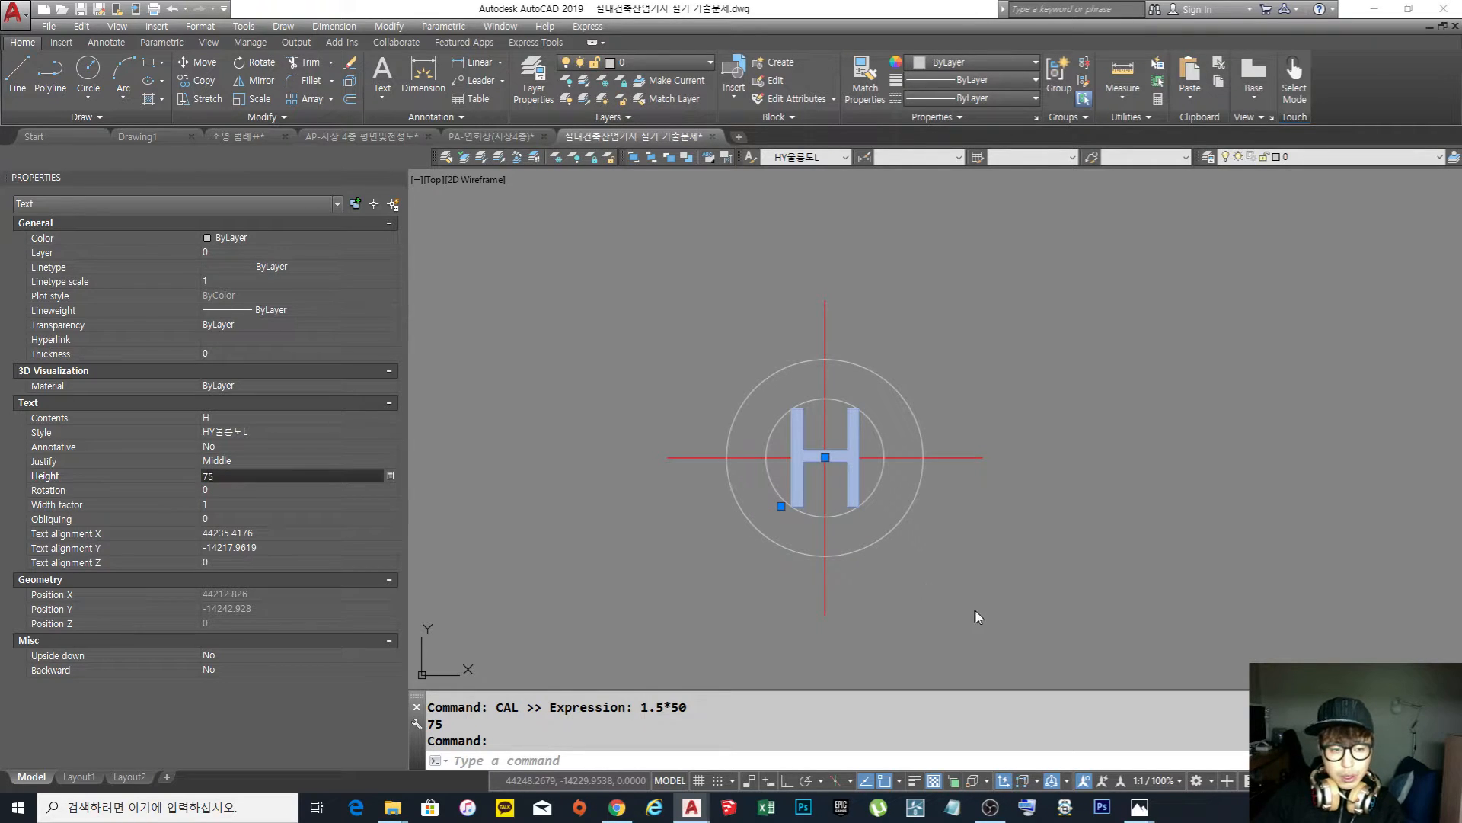
key(Return)
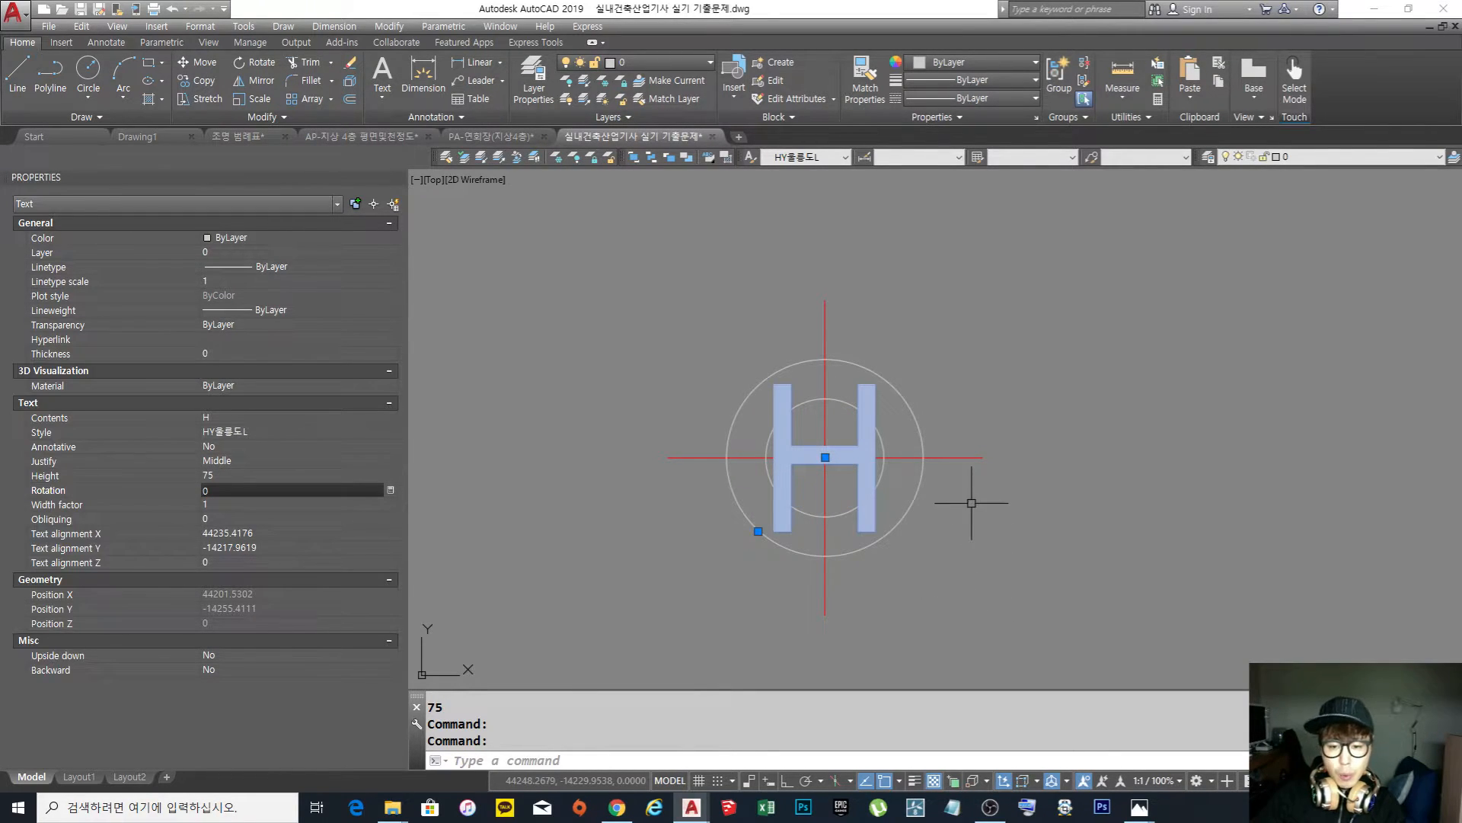
key(Escape)
Compare the enlarged H symbol with the surrounding downlights in the ceiling plan, checking its inner circle
scroll(964, 487, down, 5)
scroll(889, 536, down, 6)
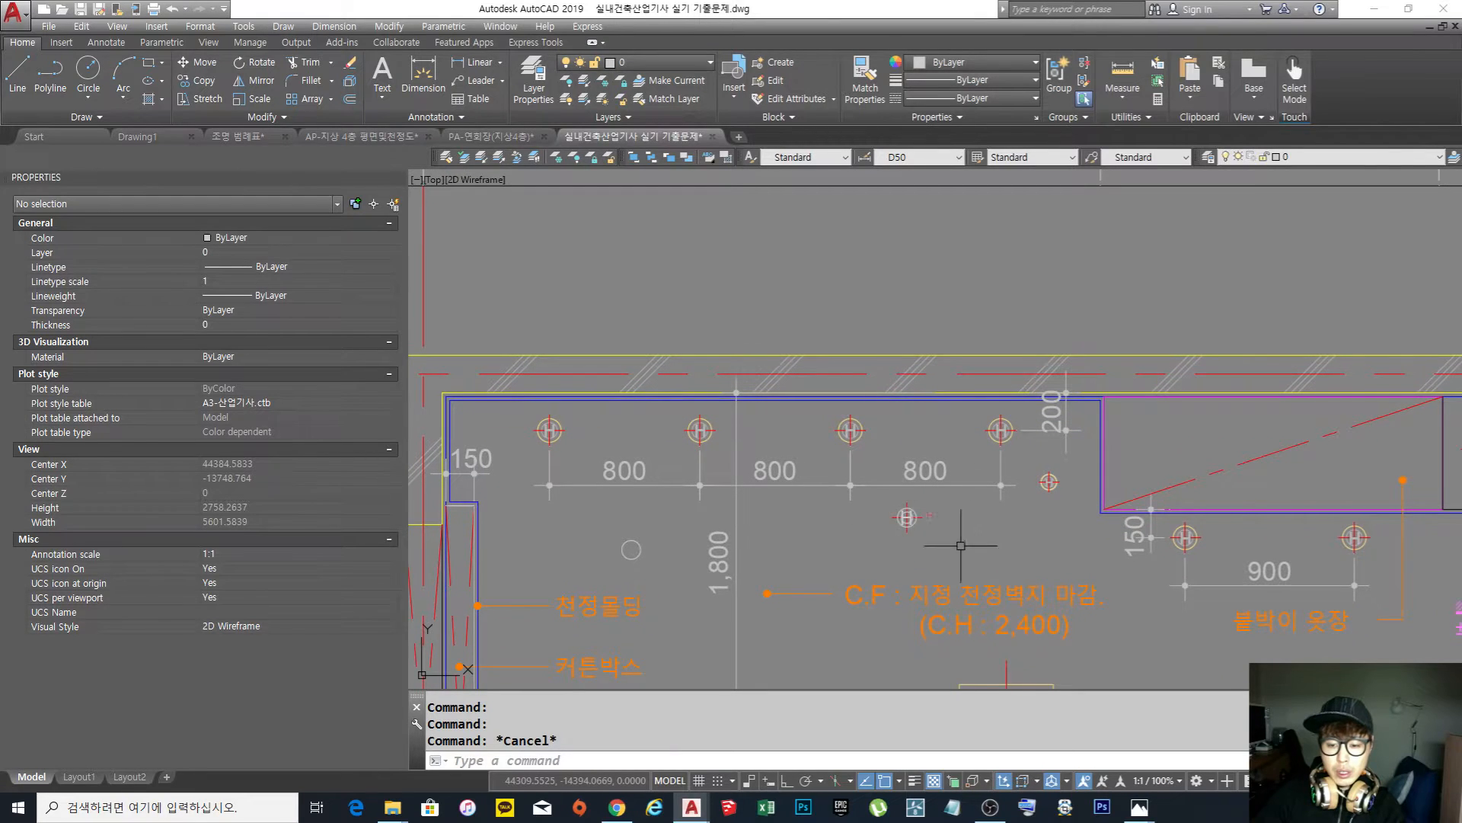
scroll(909, 519, up, 5)
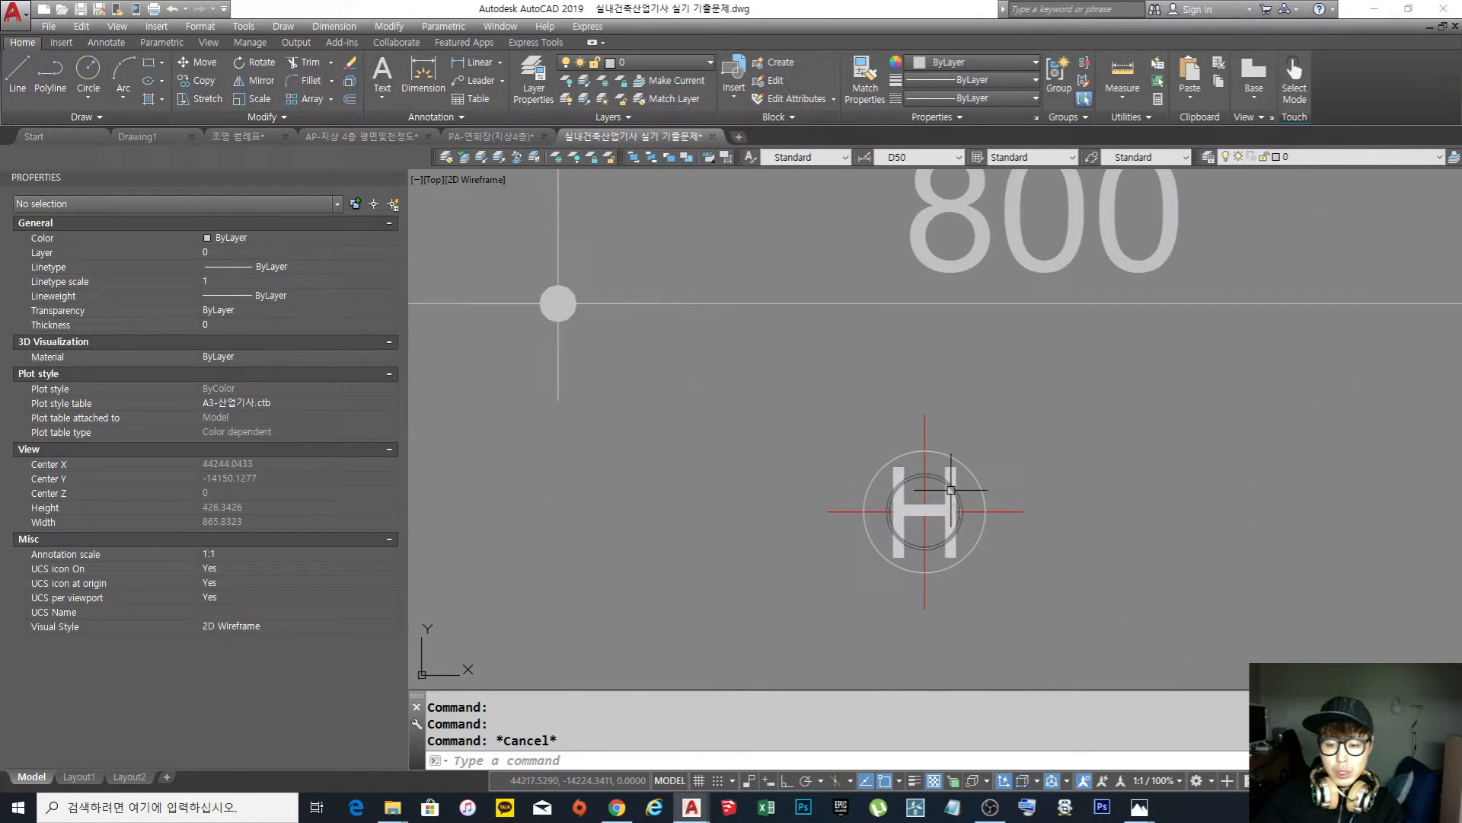
key(Escape)
scroll(961, 492, up, 2)
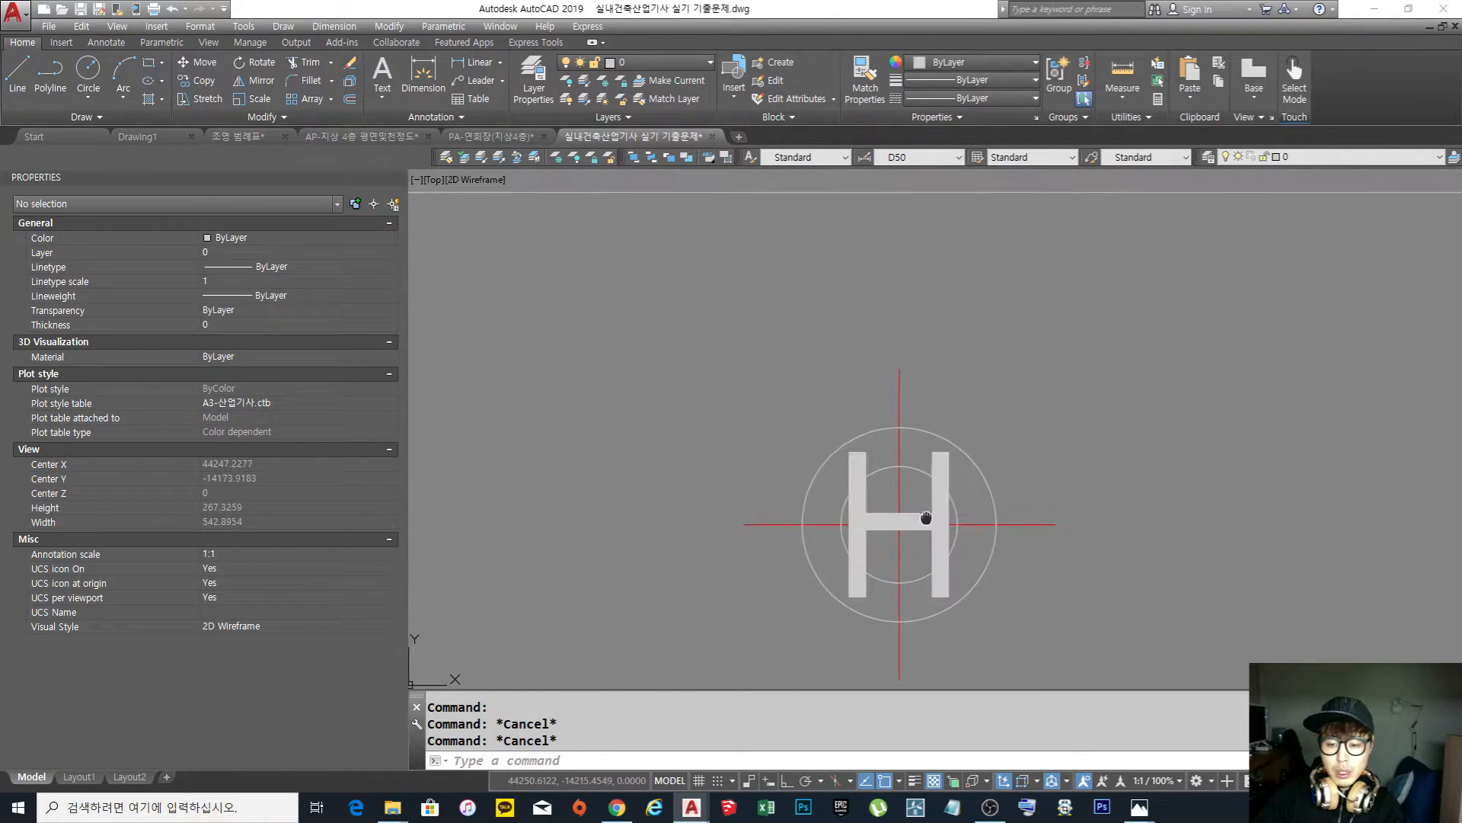
click(922, 476)
scroll(924, 500, down, 8)
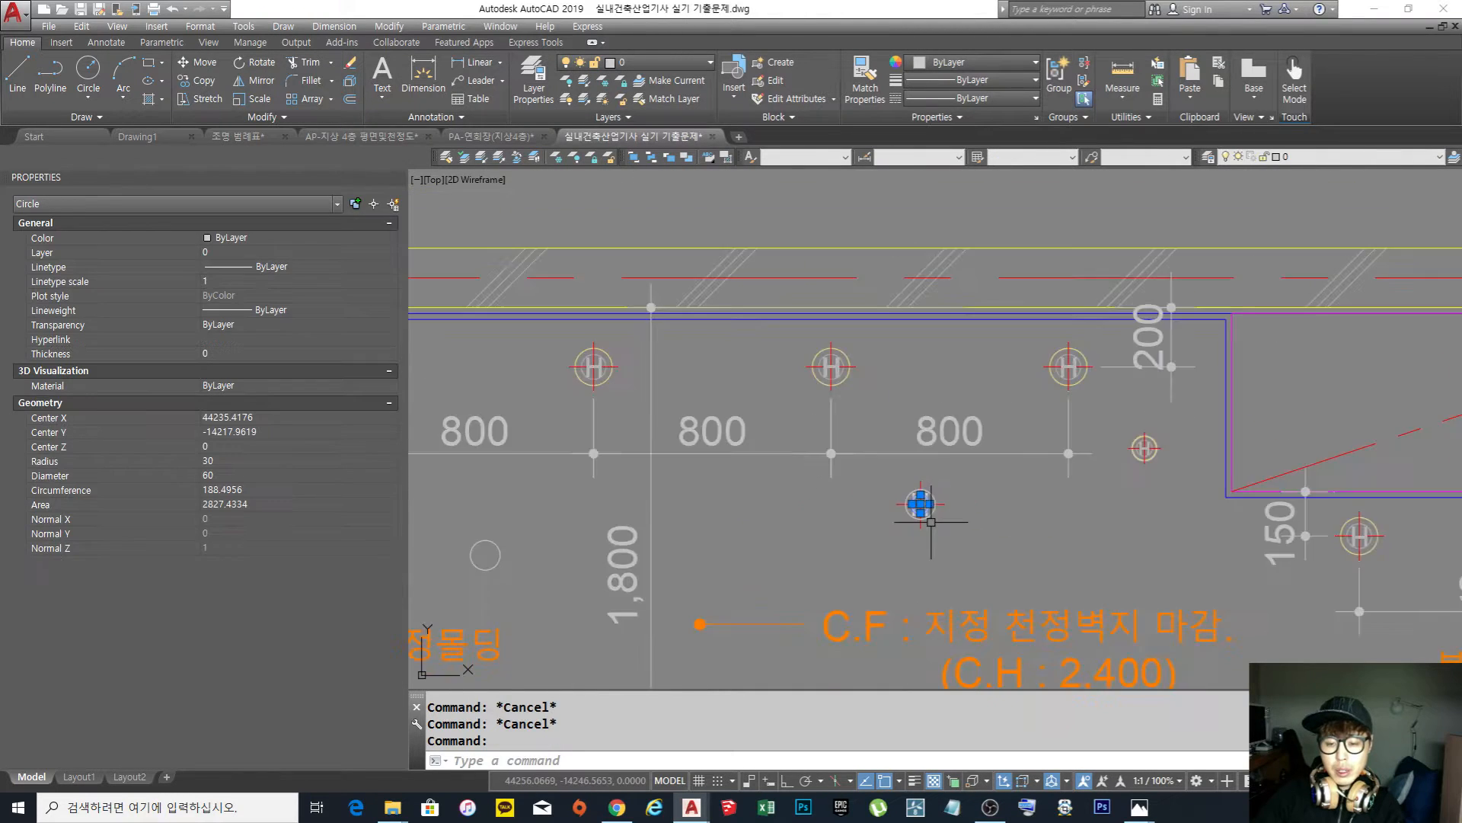
Inspect how the inner circle and the enlarged H text overlap, and check the symbol's appearance at plan scale
scroll(930, 506, up, 8)
key(Escape)
click(873, 441)
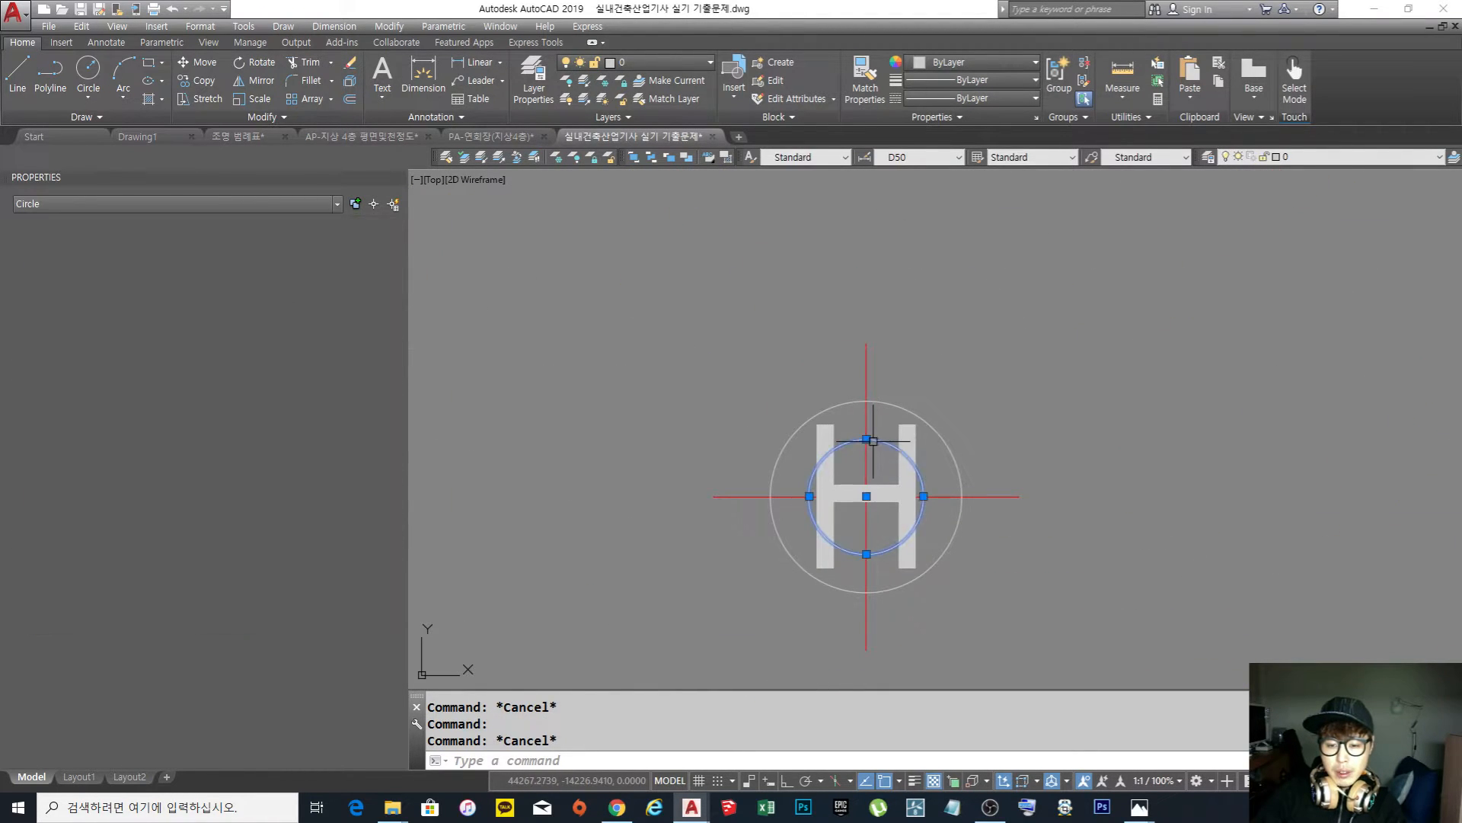
key(Escape)
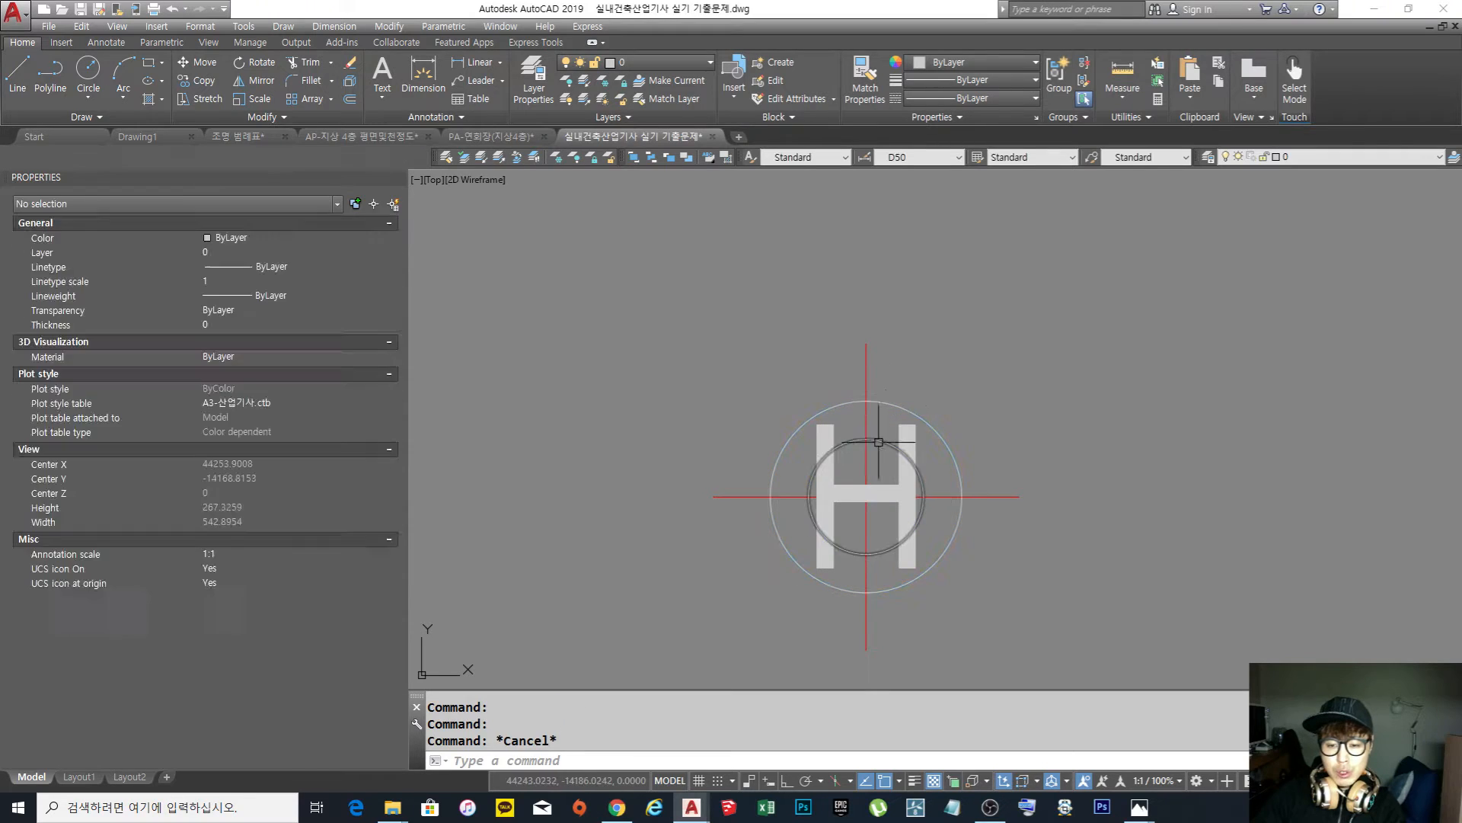
click(917, 438)
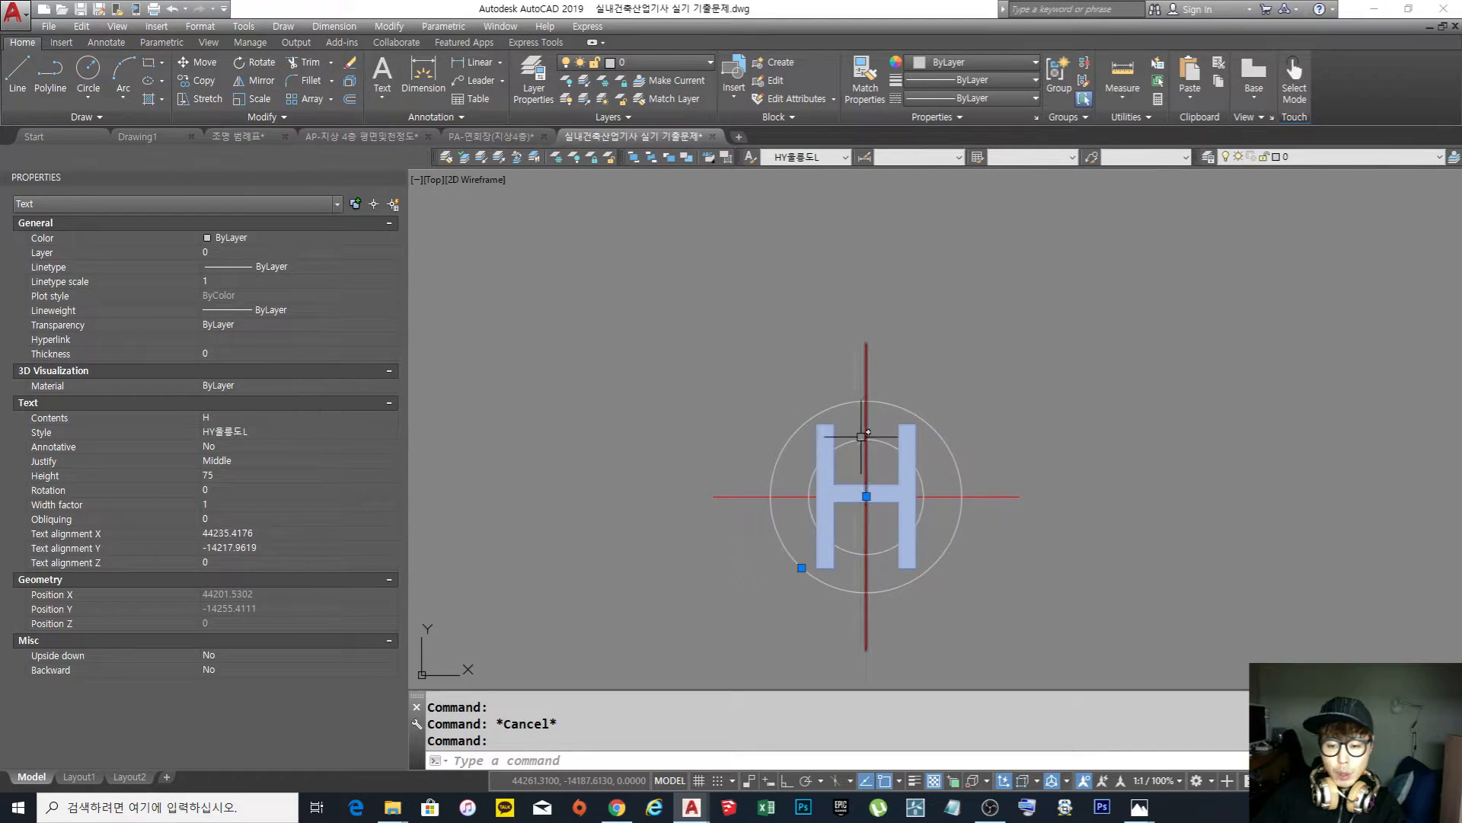
key(Escape)
scroll(914, 504, down, 4)
middle_drag(927, 536, 910, 515)
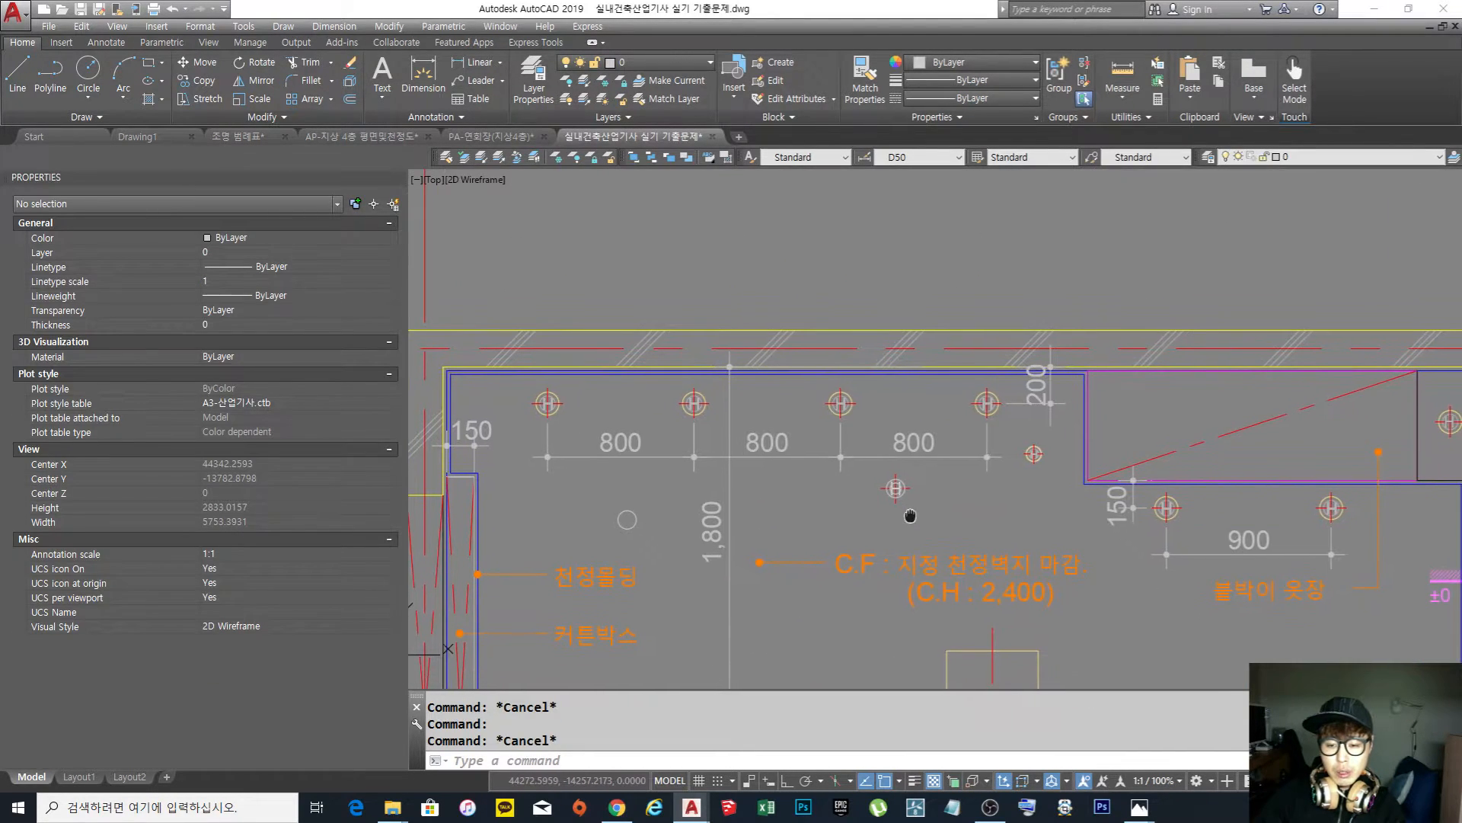
Copy the complete pasted H symbol horizontally to a free spot just to its right, below the 800 dimension
scroll(894, 487, up, 6)
text(co)
key(Return)
click(979, 576)
click(853, 455)
key(space)
click(980, 615)
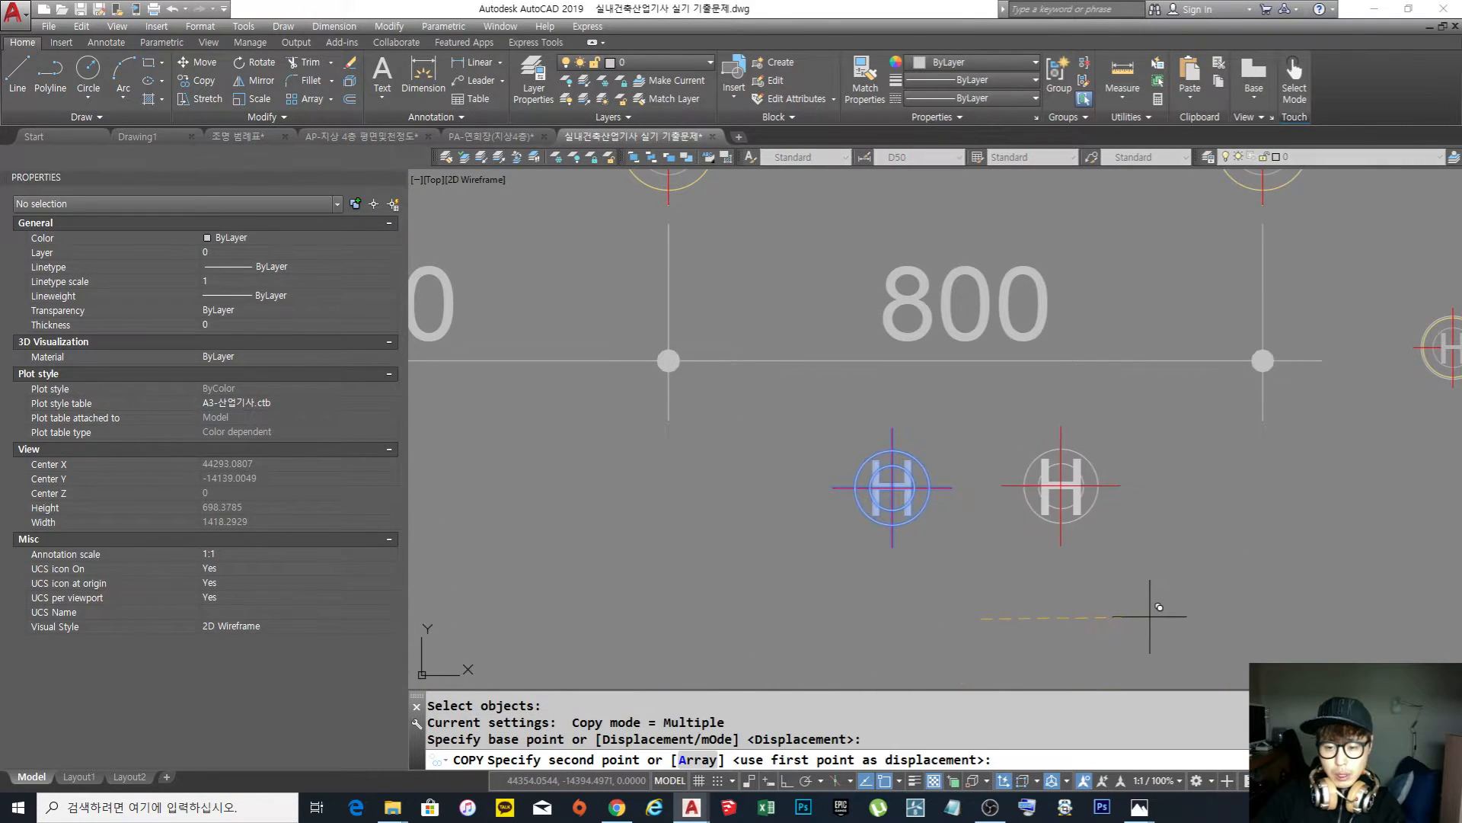
click(1147, 613)
key(space)
Erase the inner circle from the copied H symbol
scroll(1093, 487, up, 2)
text(e)
key(Return)
click(1074, 485)
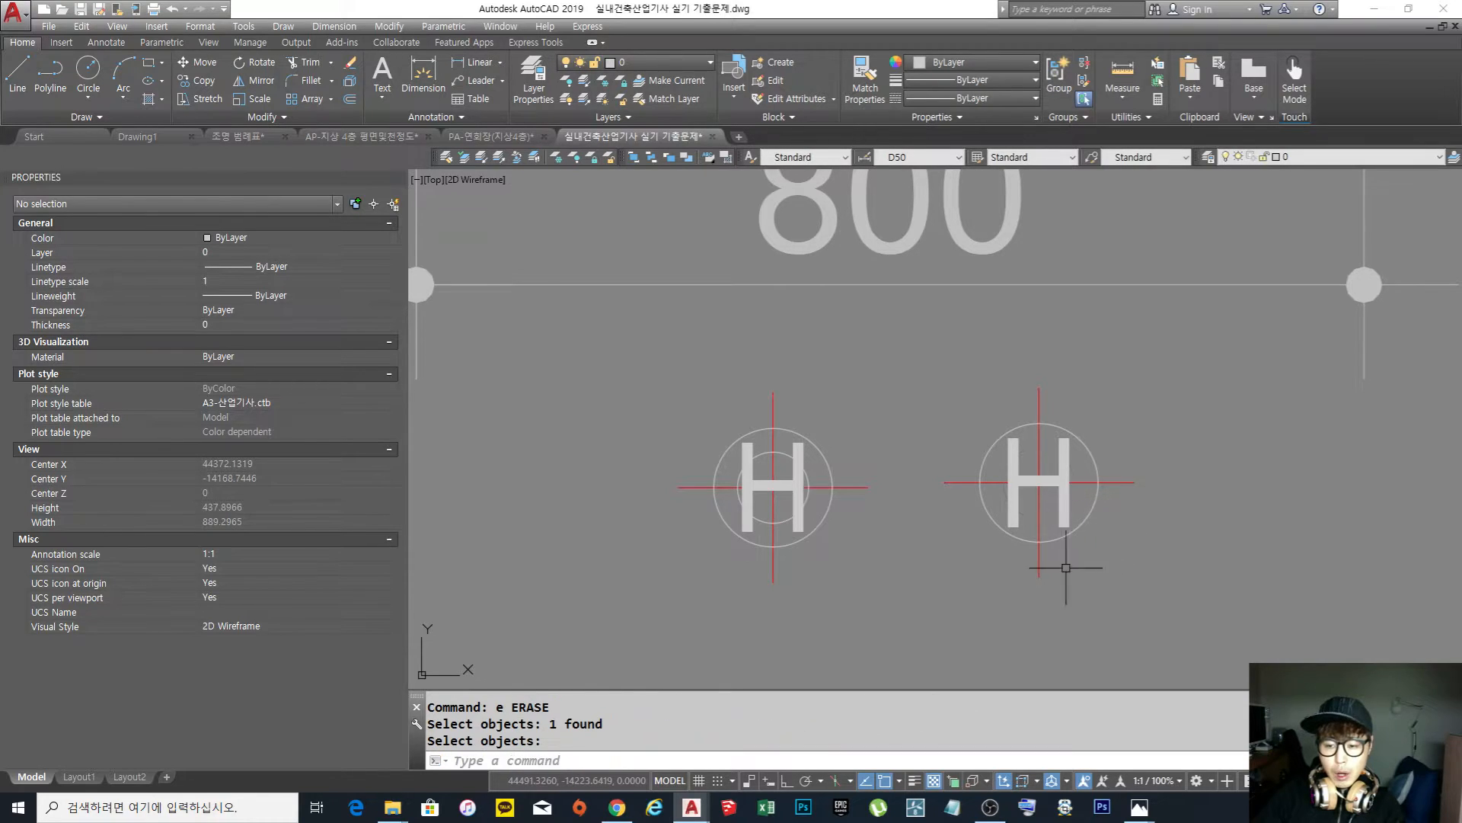
Compare the double-circle H symbol with the single-circle copy, close up and at plan scale
click(903, 575)
click(709, 373)
click(1176, 600)
click(897, 333)
click(1067, 485)
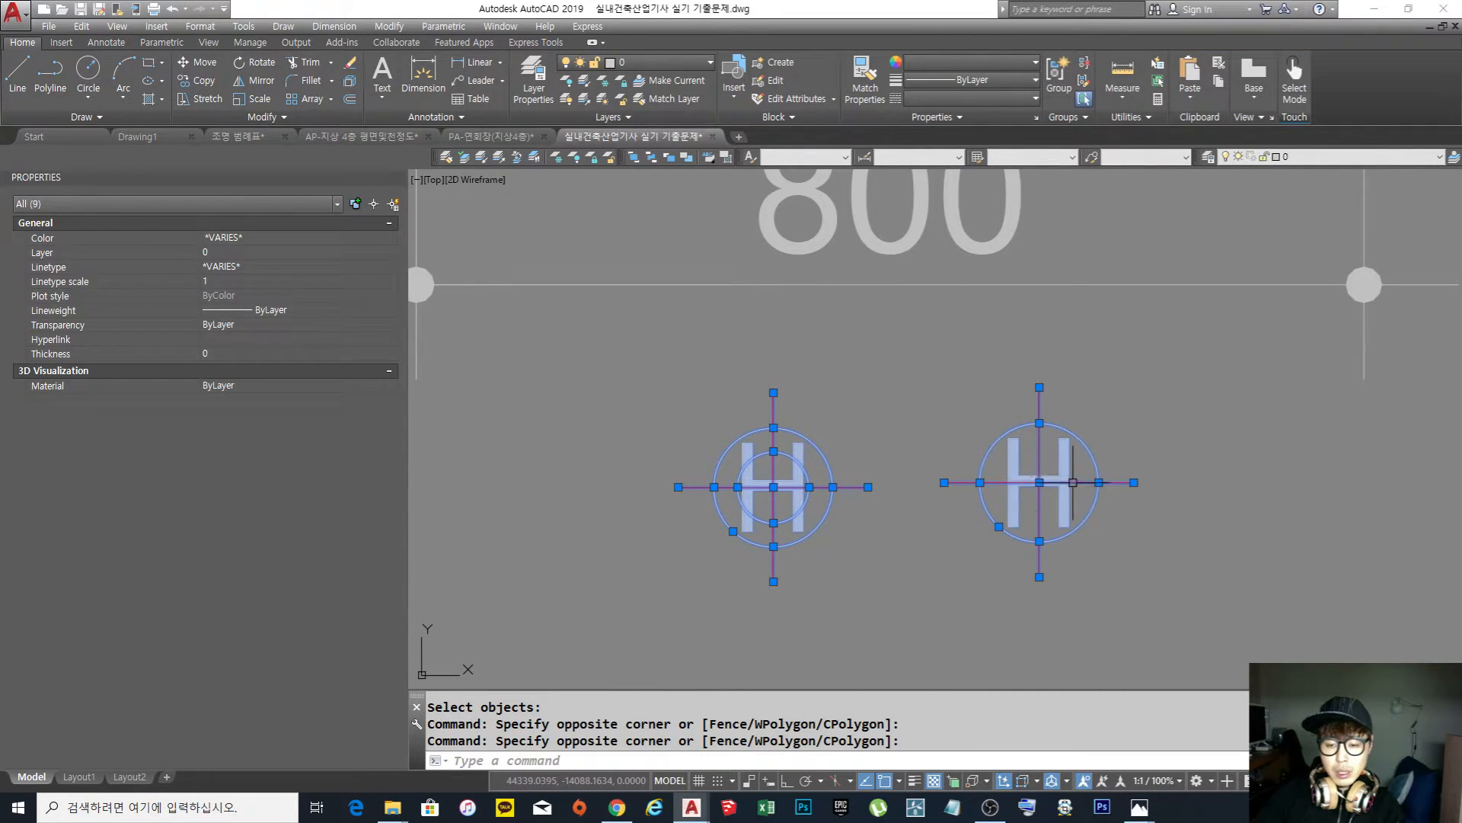
key(Escape)
click(749, 462)
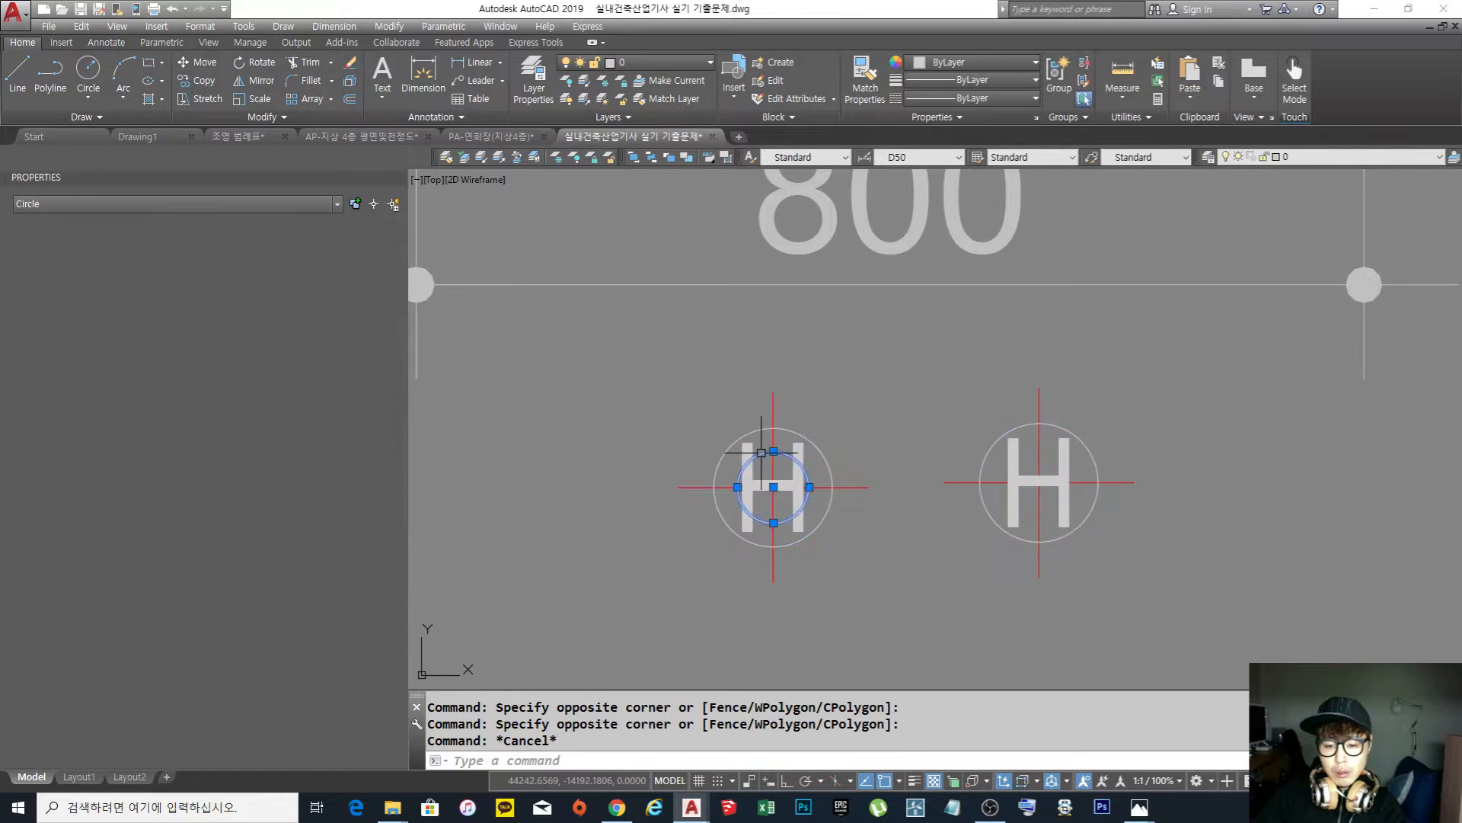
key(Escape)
scroll(948, 465, down, 6)
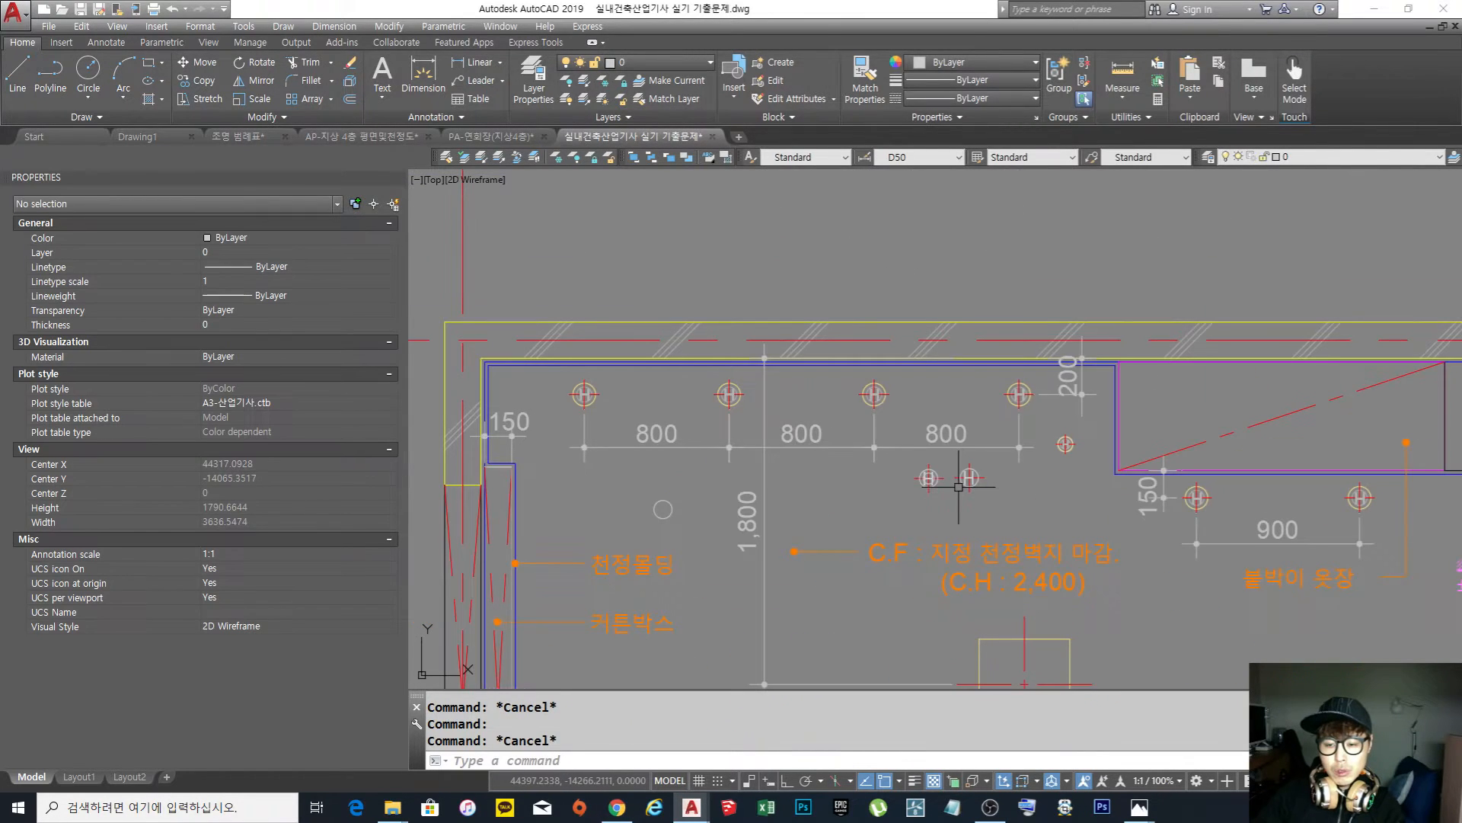
scroll(959, 491, down, 2)
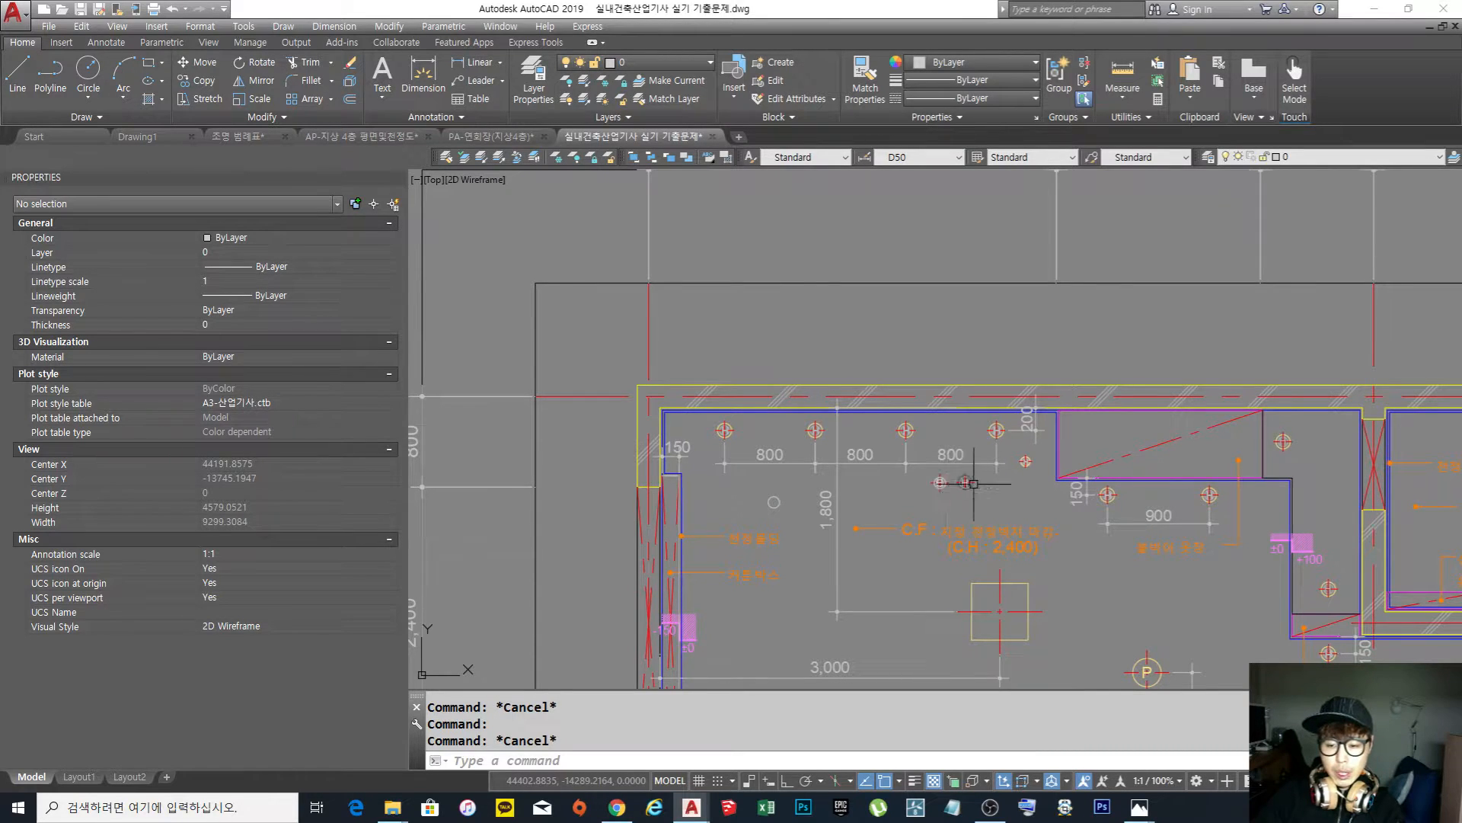
Erase the single-circle H symbol copy, including its circle, center lines and text
scroll(977, 484, up, 8)
text(e)
key(Return)
click(1132, 597)
click(944, 448)
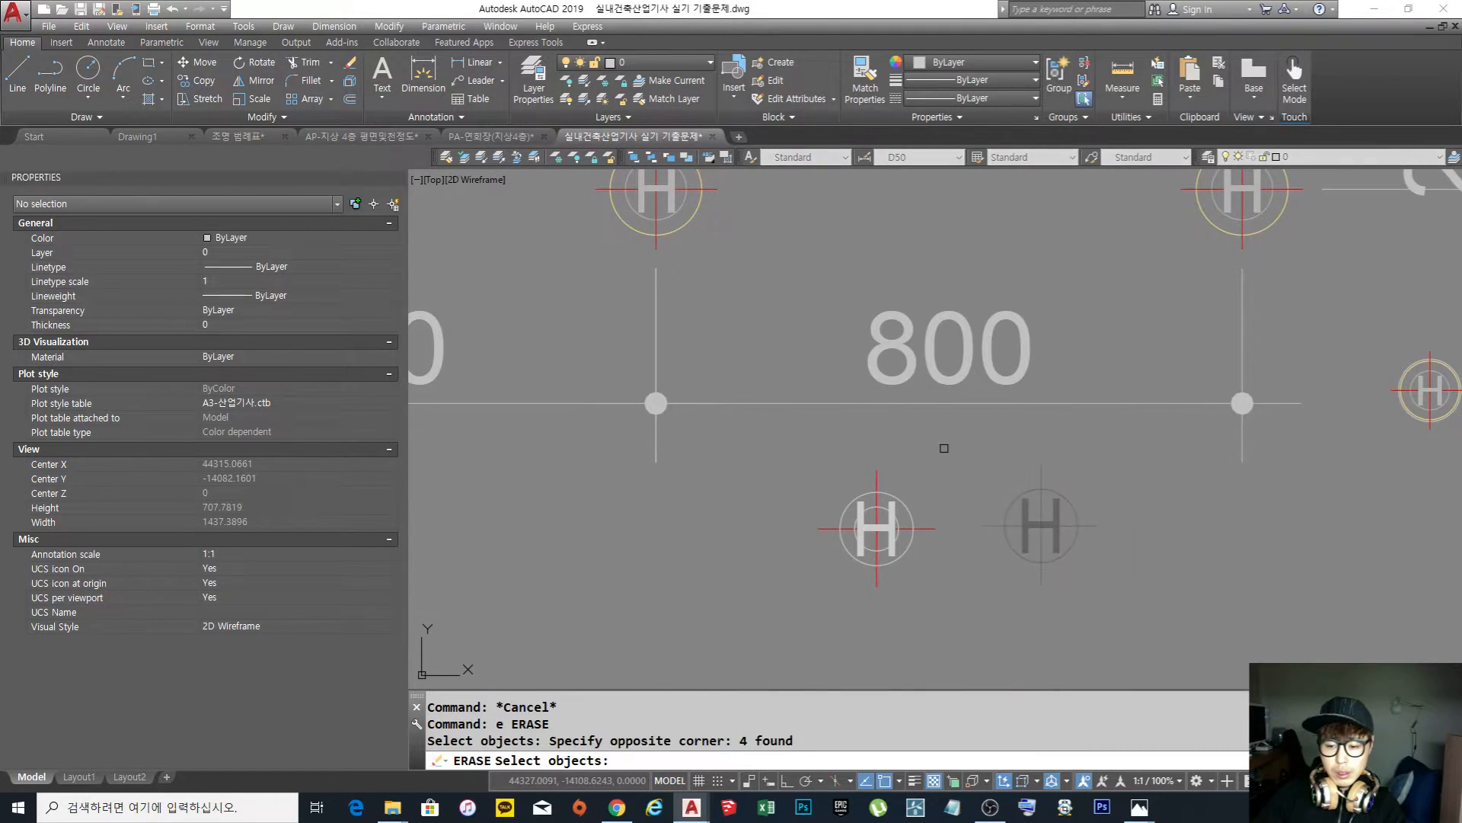
key(space)
Check the remaining double-circle H symbol in the plan and the properties of its H text
scroll(1022, 499, down, 6)
middle_drag(1023, 503, 967, 458)
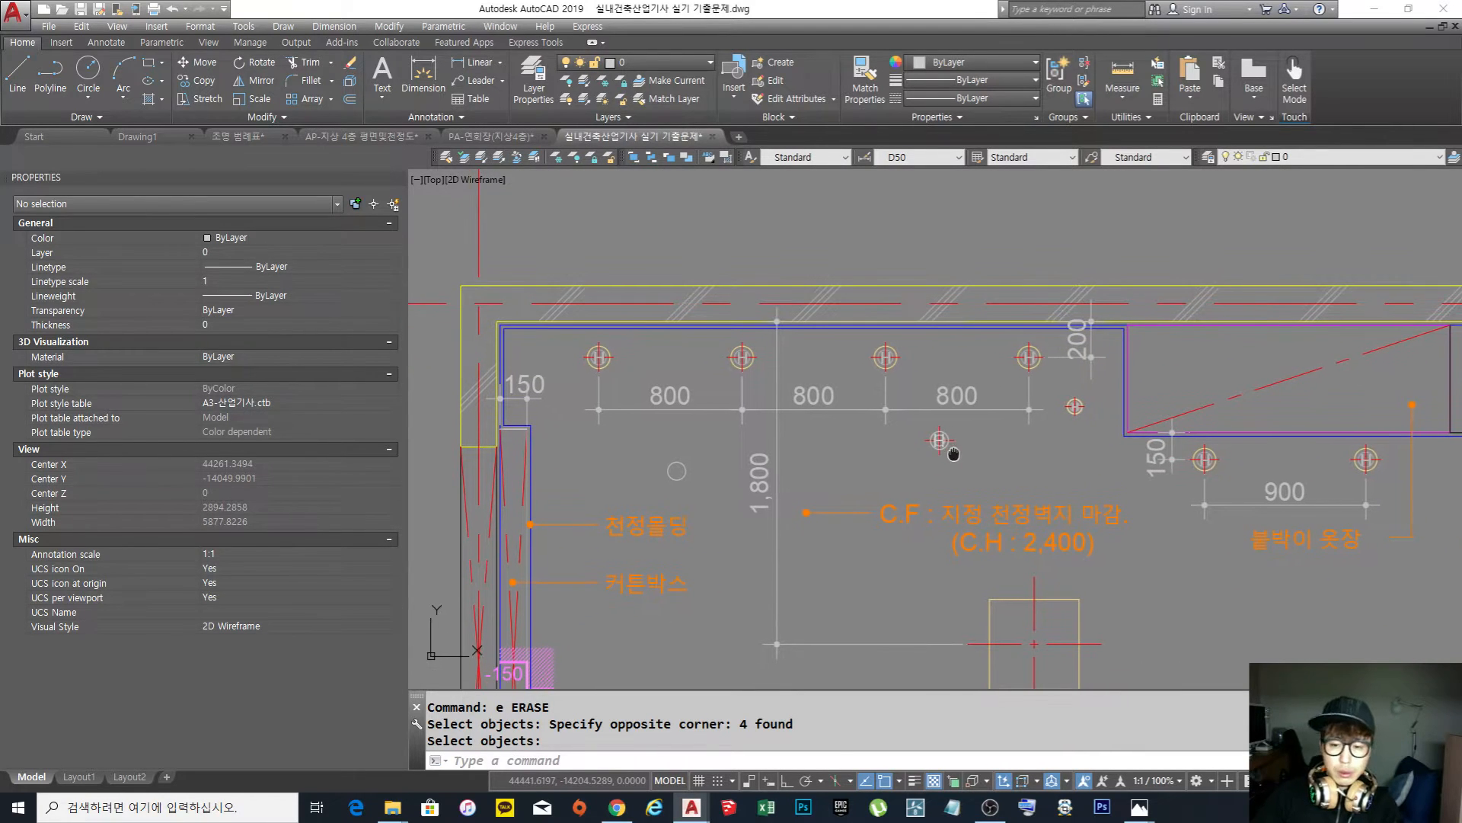
scroll(968, 458, up, 7)
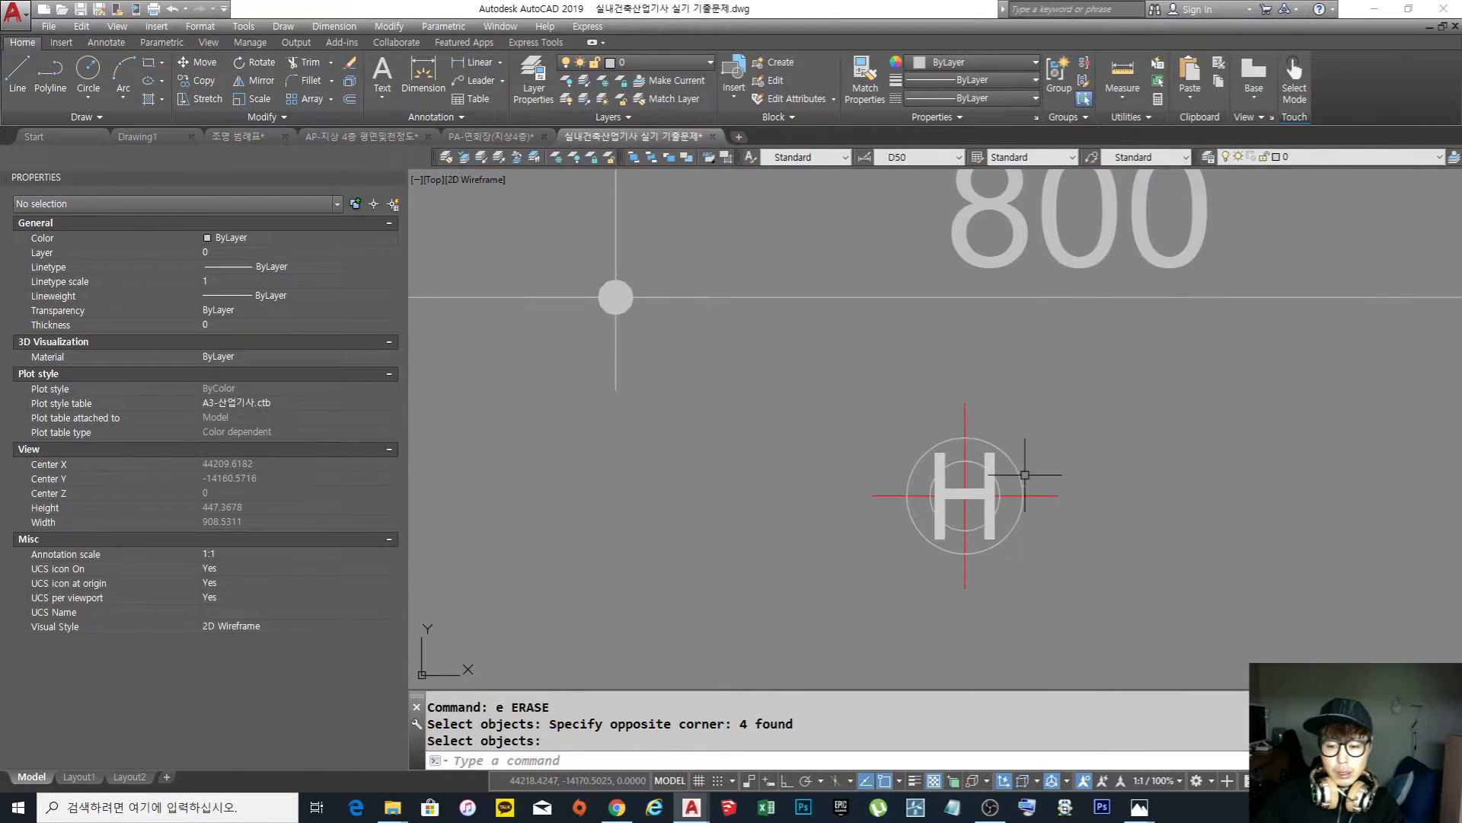
click(989, 450)
click(982, 450)
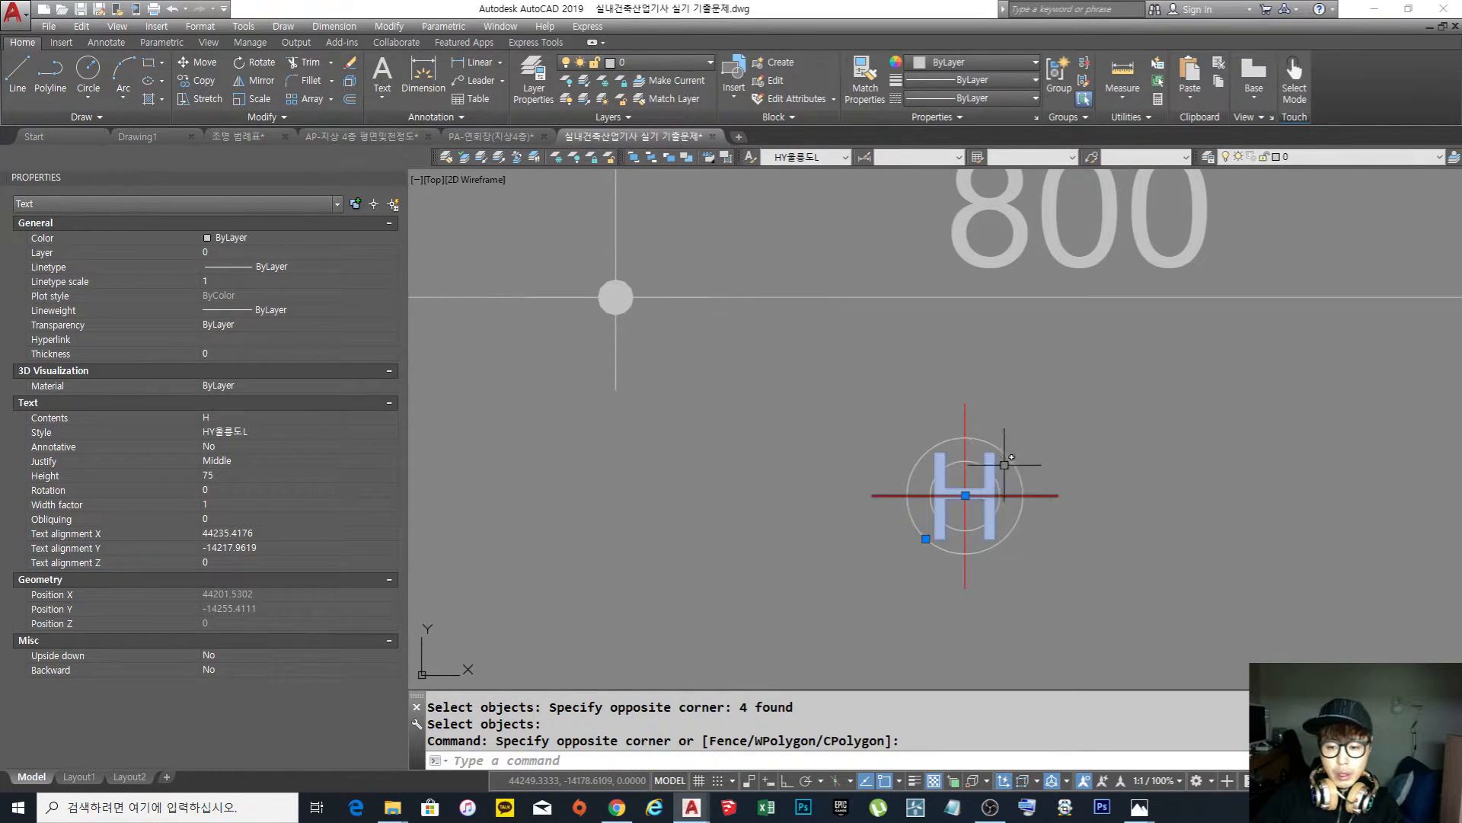
key(Escape)
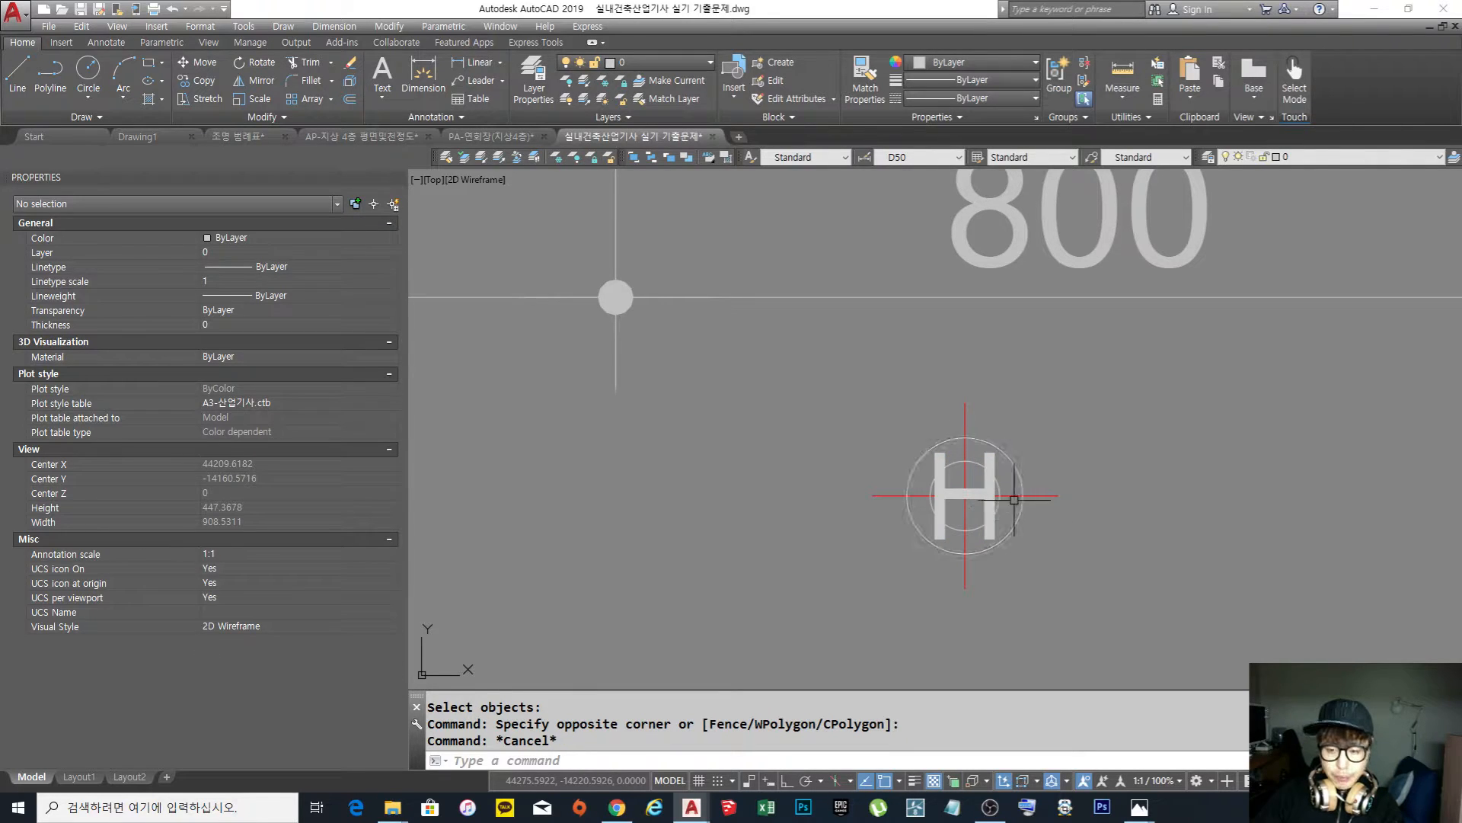
Erase the inner circle that crosses the H text in the pasted symbol
text(e)
key(Return)
click(1016, 505)
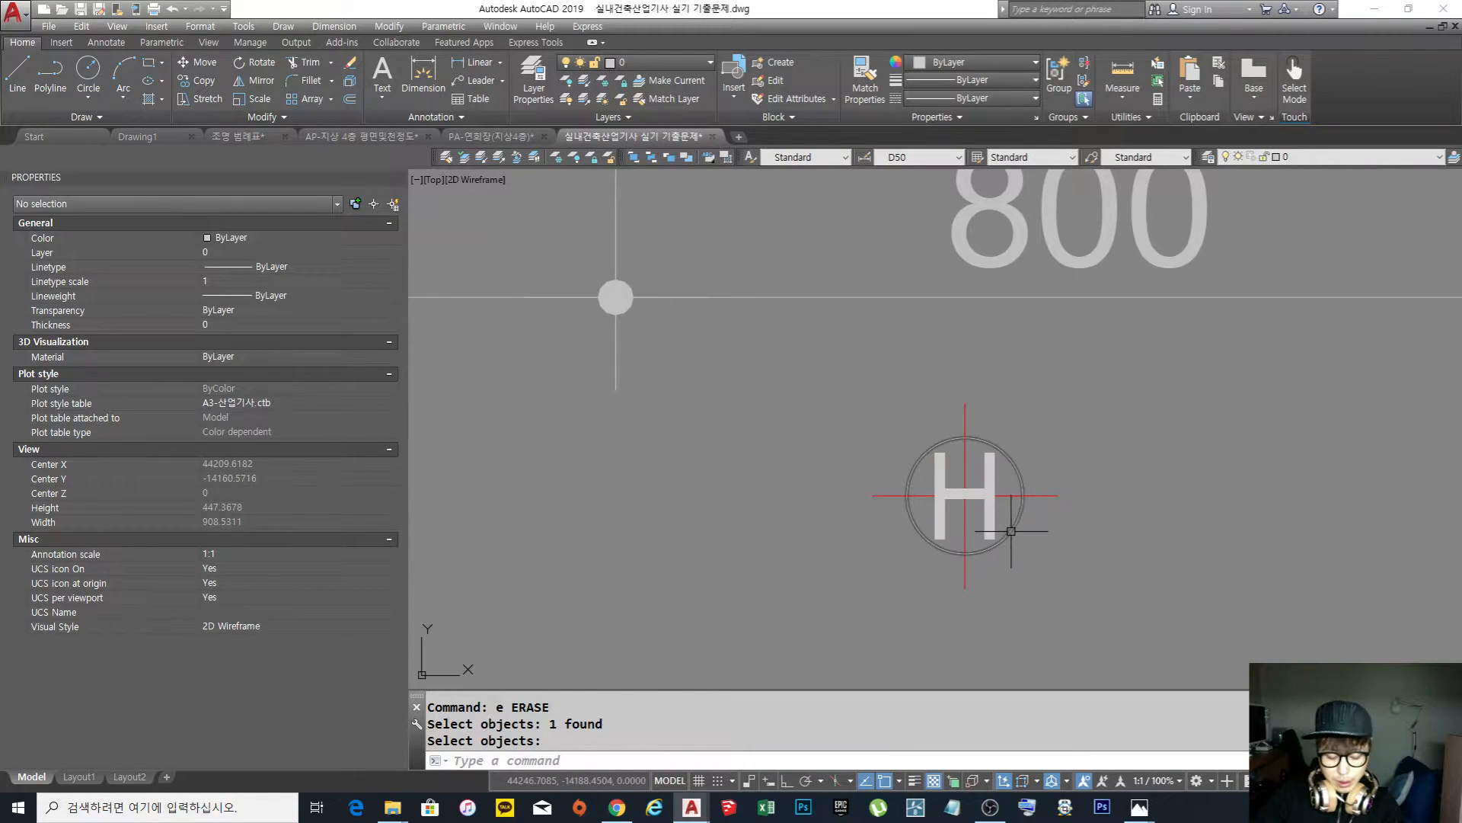
Measure the diameter of the H symbol's remaining circle from its top to its bottom
text(di)
key(Return)
click(965, 437)
click(965, 552)
key(Escape)
key(Escape)
Offset the H symbol's remaining circle outward by 20 to add a new outer circle
text(o)
key(Return)
text(20)
key(Return)
click(1016, 456)
click(1072, 506)
key(Escape)
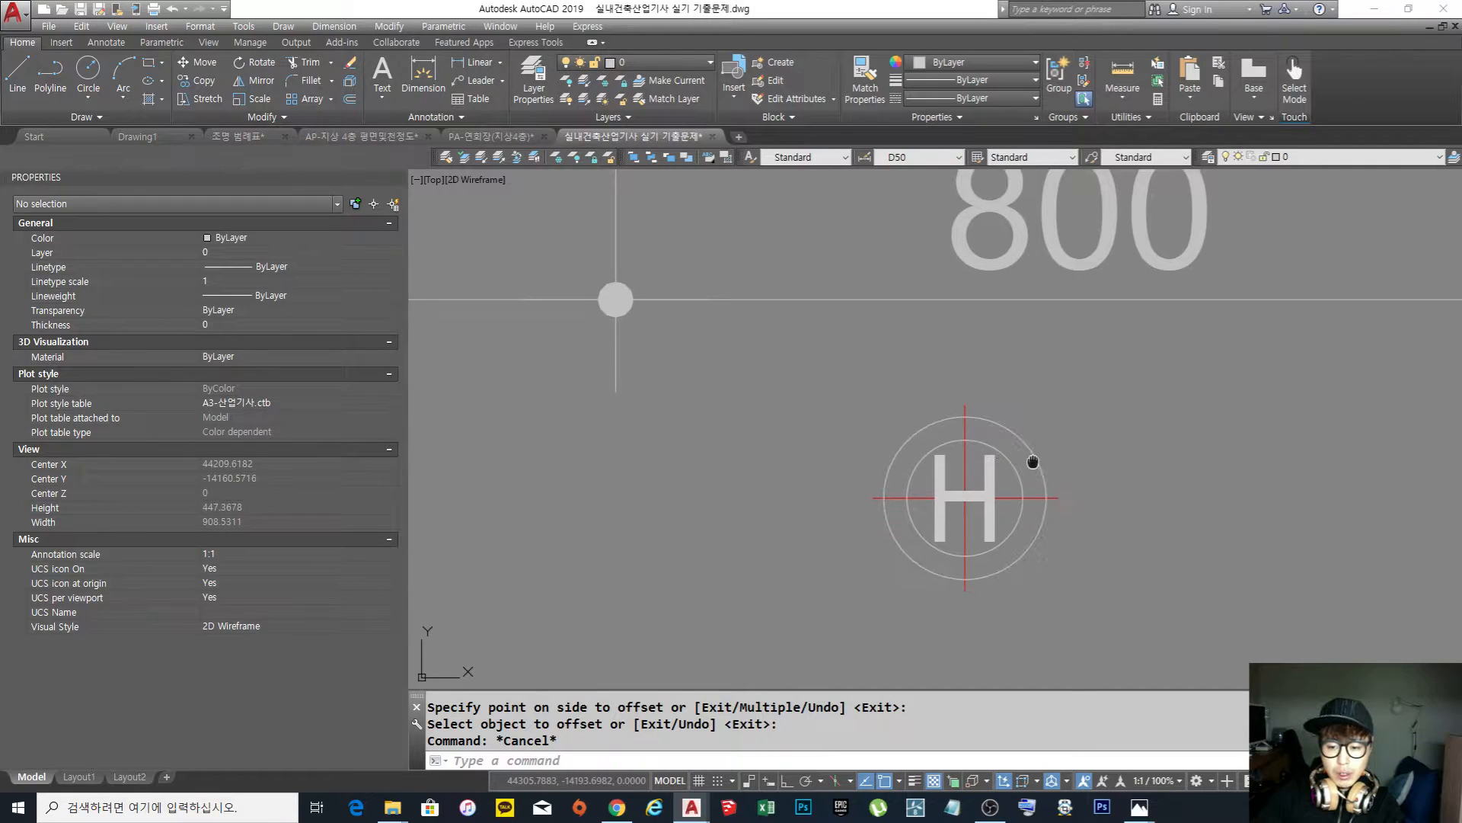
Compare the reworked double-circle H symbol with the existing large and small H downlights in the ceiling plan
scroll(1025, 480, down, 2)
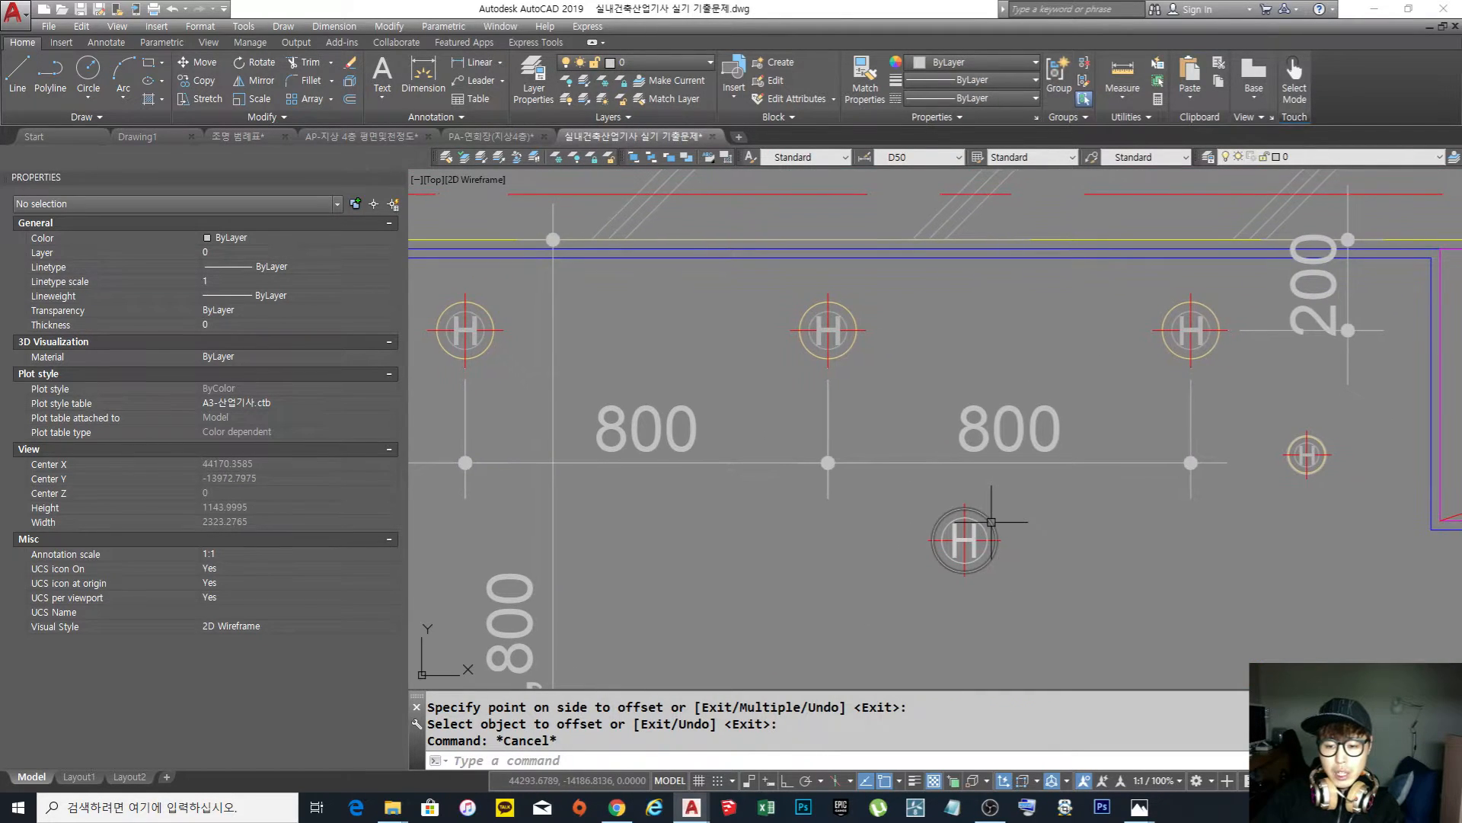
scroll(1003, 544, up, 2)
middle_drag(998, 554, 972, 537)
scroll(968, 535, up, 2)
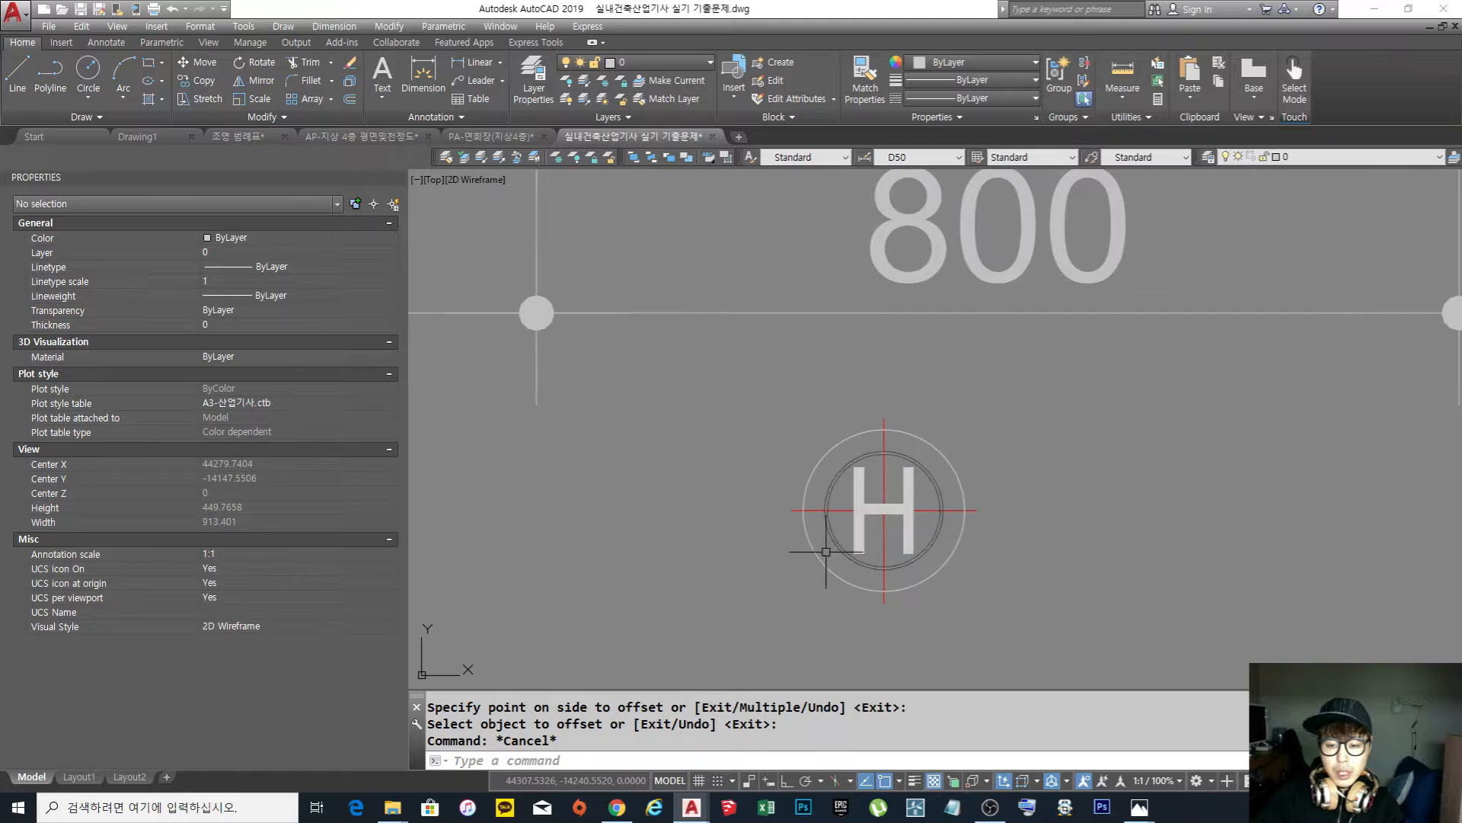
scroll(909, 562, down, 8)
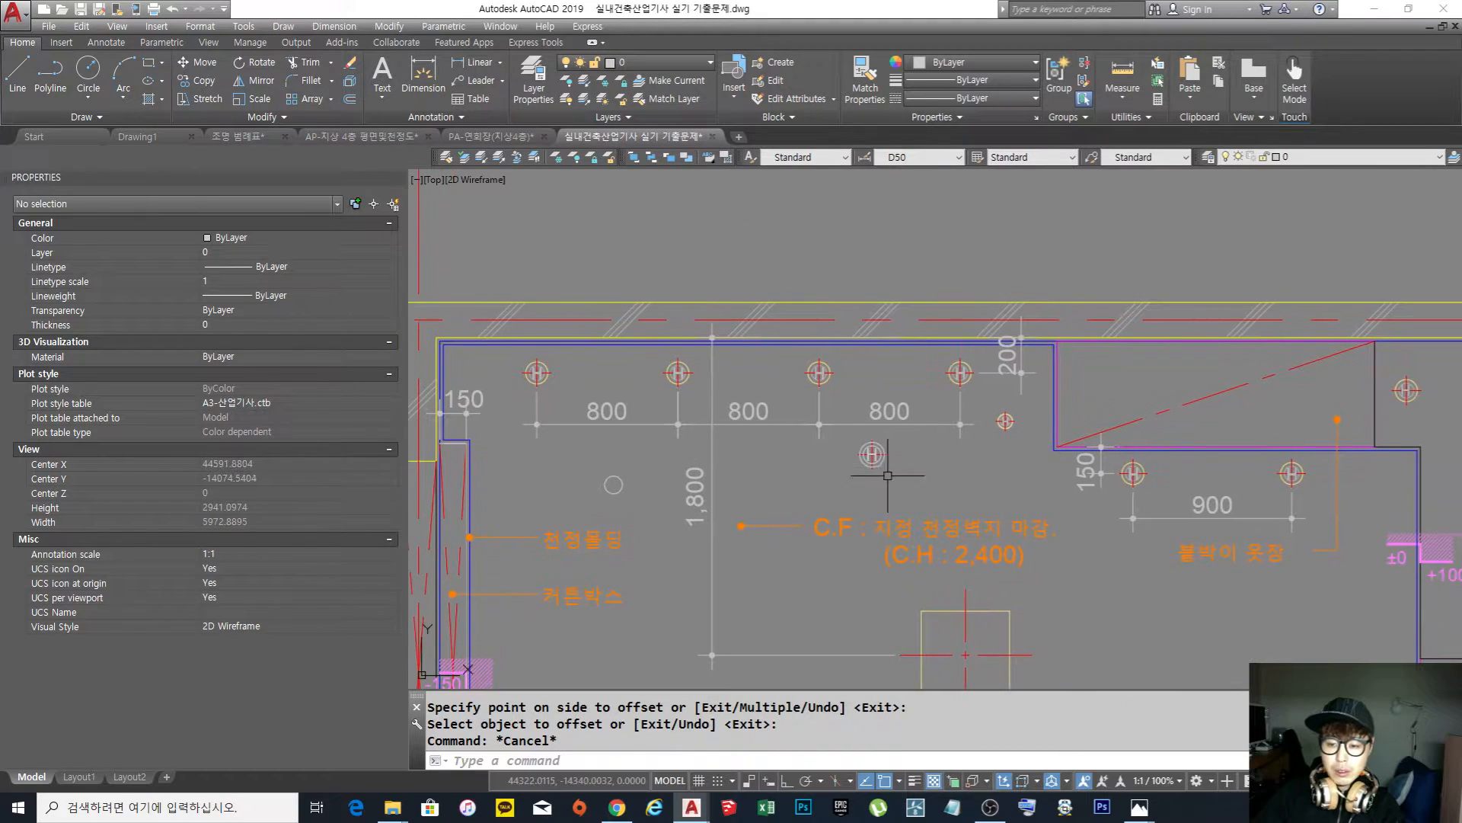
scroll(1052, 418, up, 4)
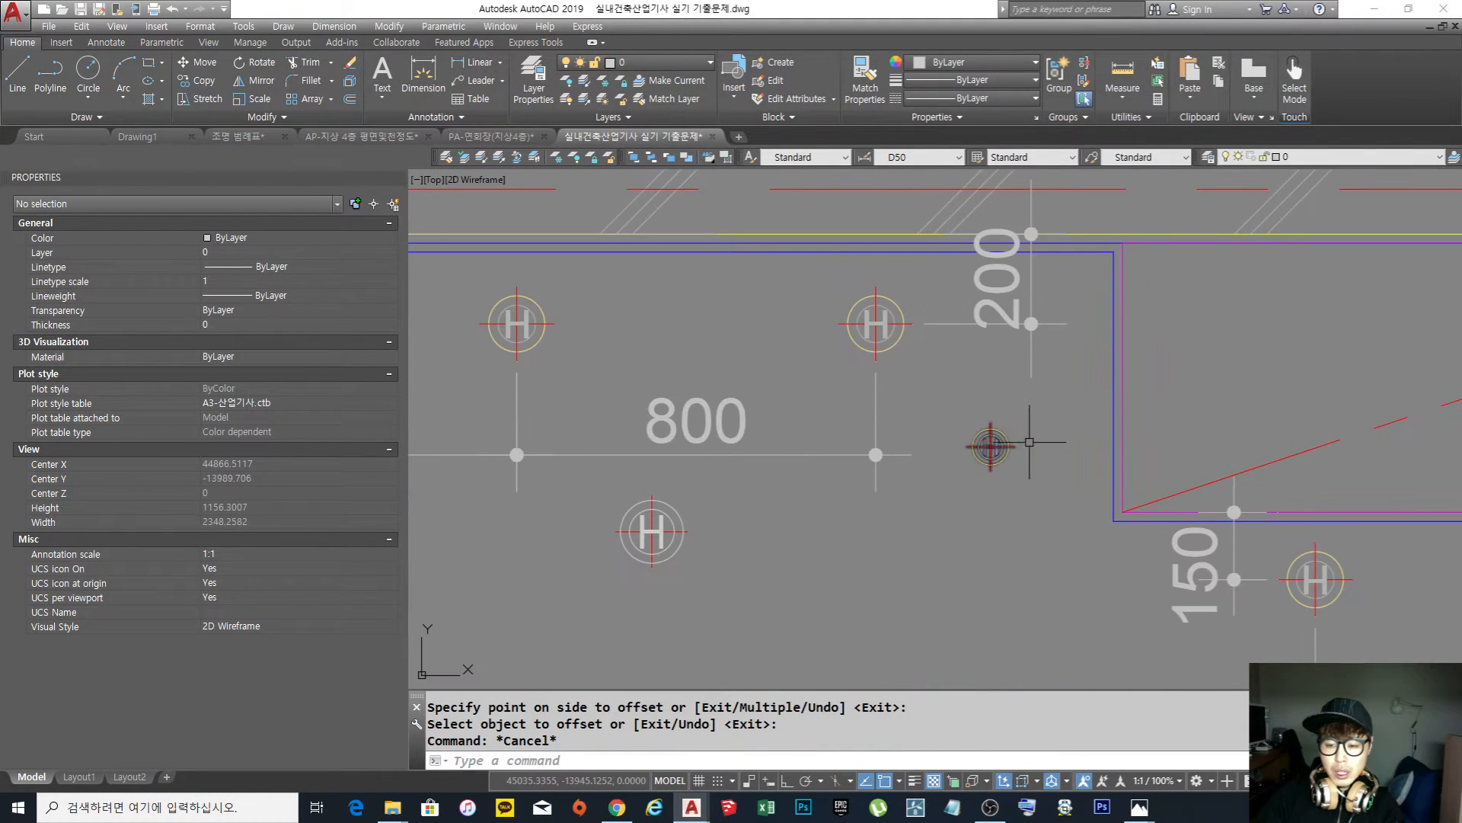
Review the H downlights in the ceiling plan and return to the example symbols in the 조명 범례표 drawing
scroll(989, 445, down, 9)
middle_drag(1032, 459, 976, 440)
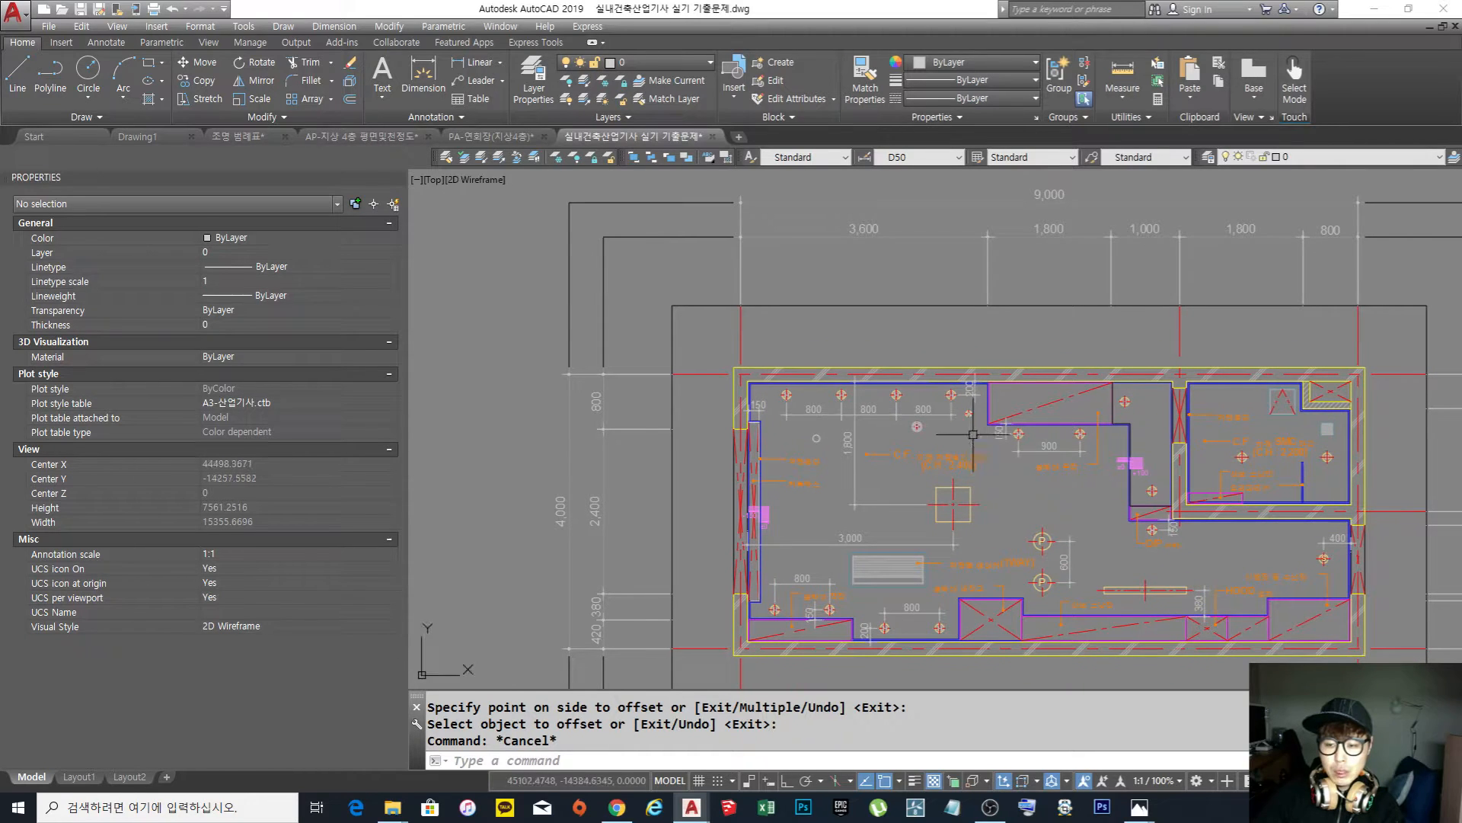
scroll(975, 435, up, 10)
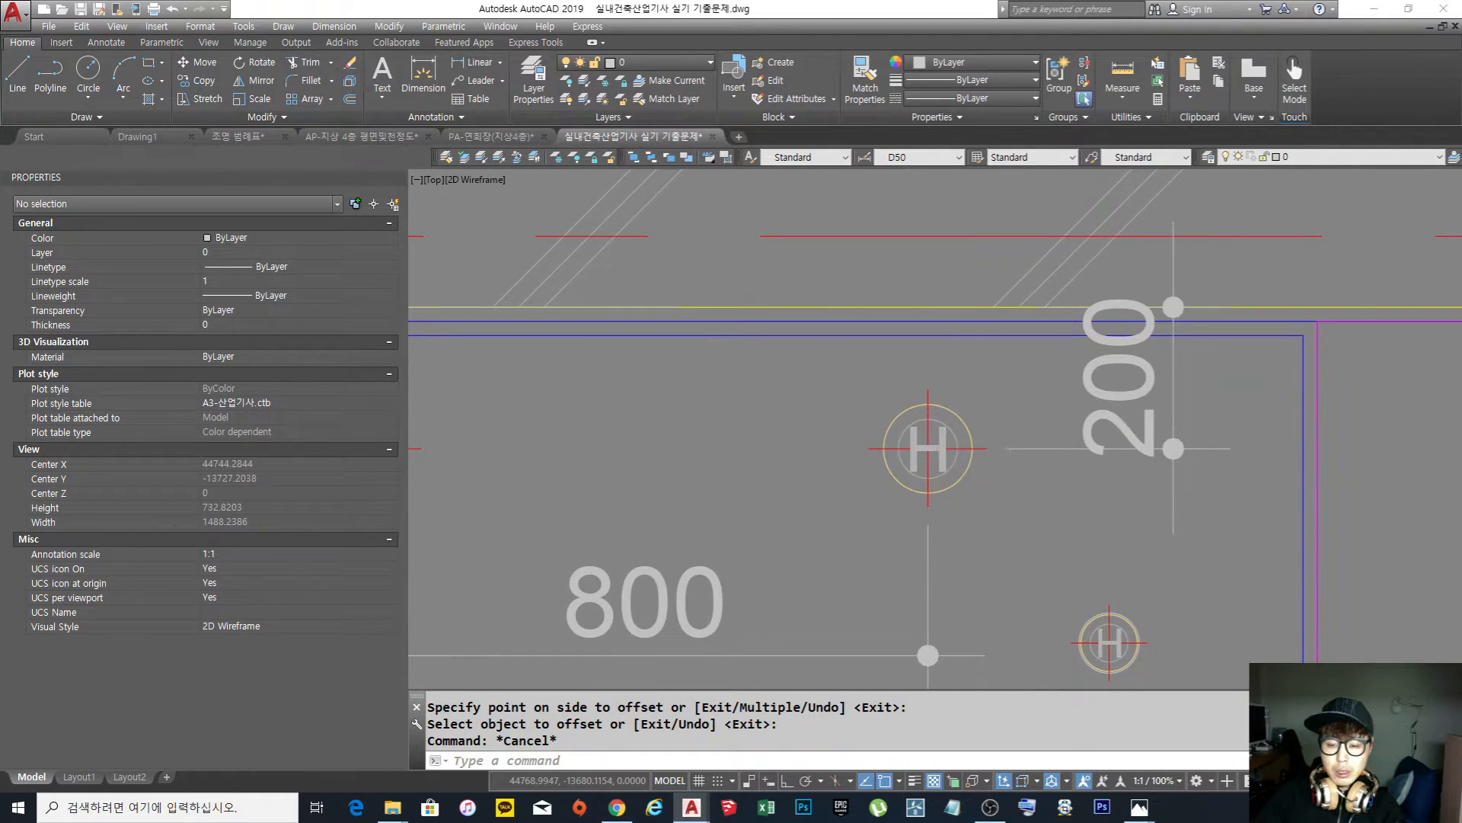
scroll(1008, 420, down, 8)
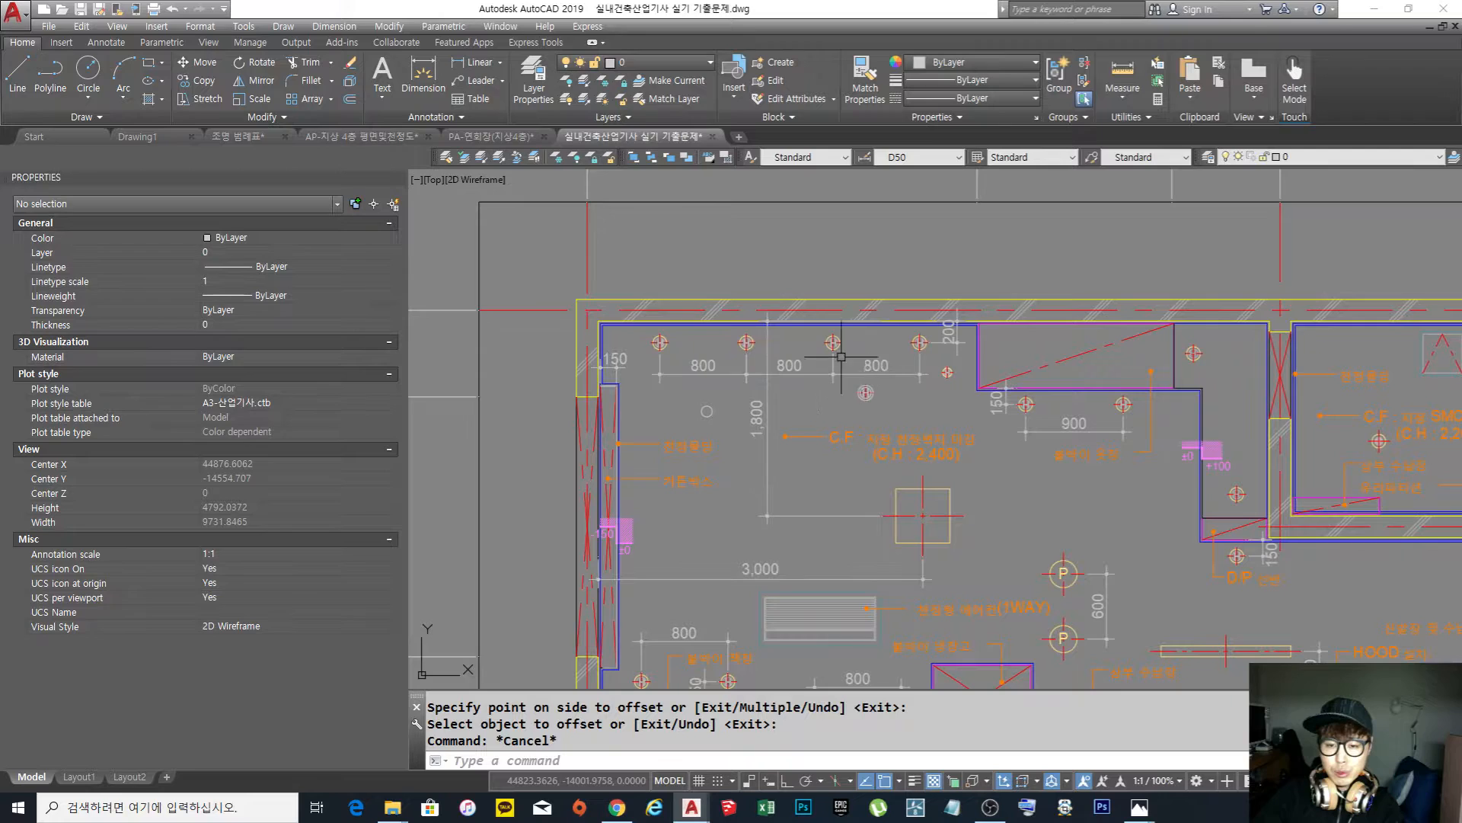
click(238, 136)
click(1135, 511)
key(Escape)
key(Escape)
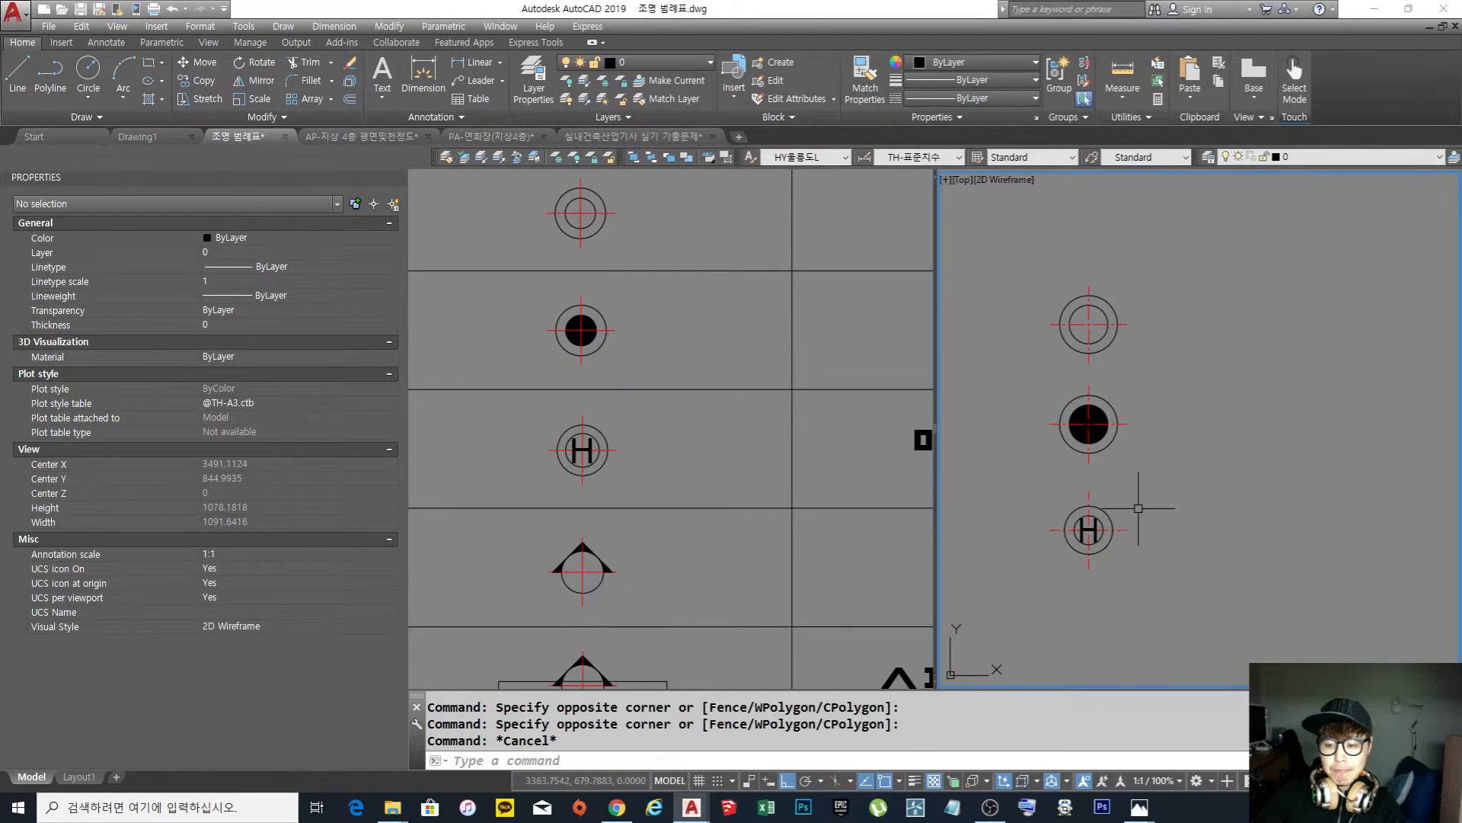
scroll(1136, 460, up, 3)
scroll(1121, 558, down, 4)
scroll(1088, 415, up, 4)
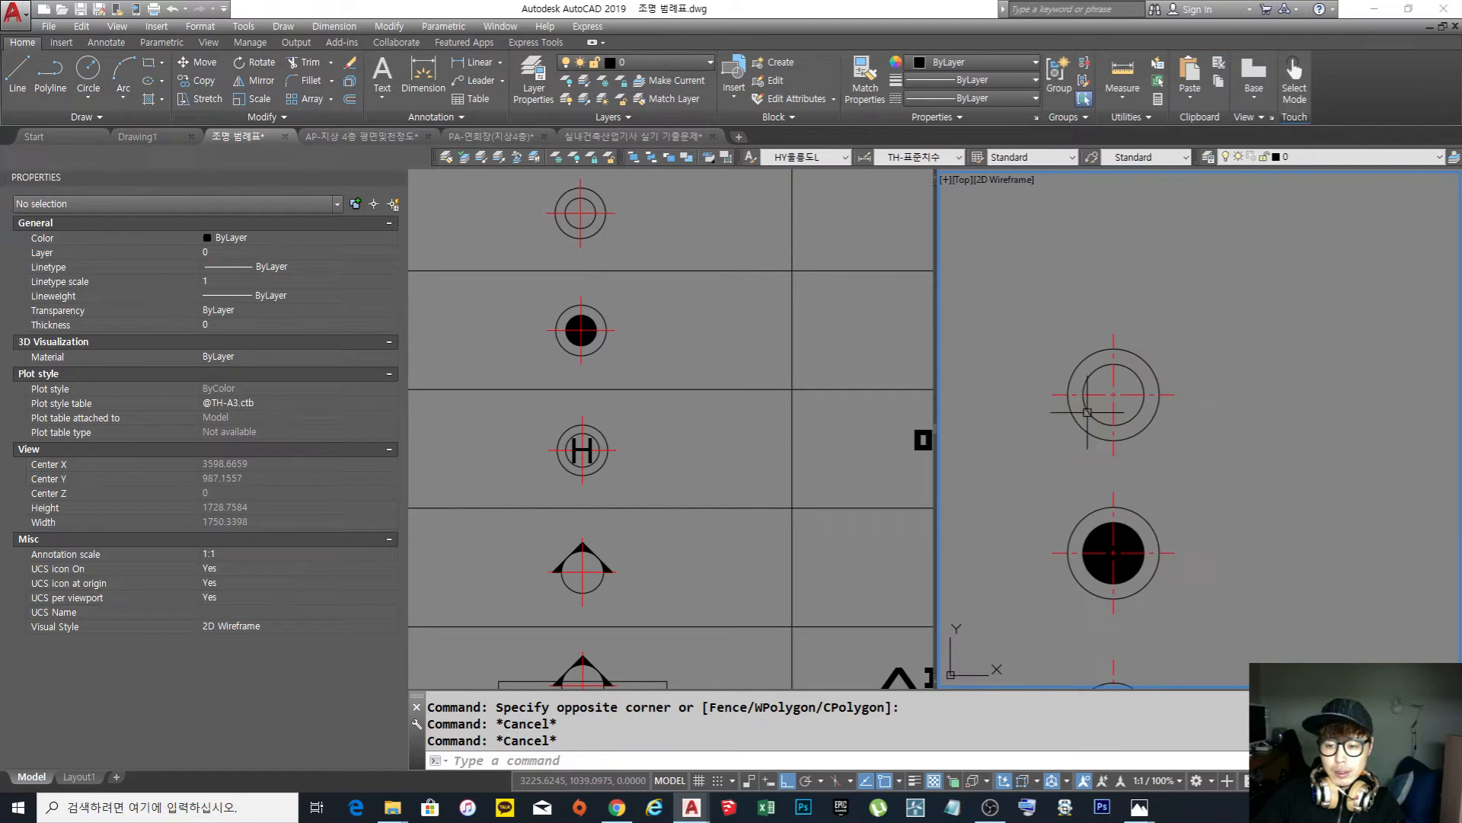
Scale the plain double-circle symbol by reference from the lowest point of its outer circle, making its outer diameter 150
middle_drag(1118, 441, 1113, 466)
text(sc)
key(space)
click(1186, 494)
click(965, 263)
key(space)
click(1107, 465)
text(r)
key(Return)
click(1107, 465)
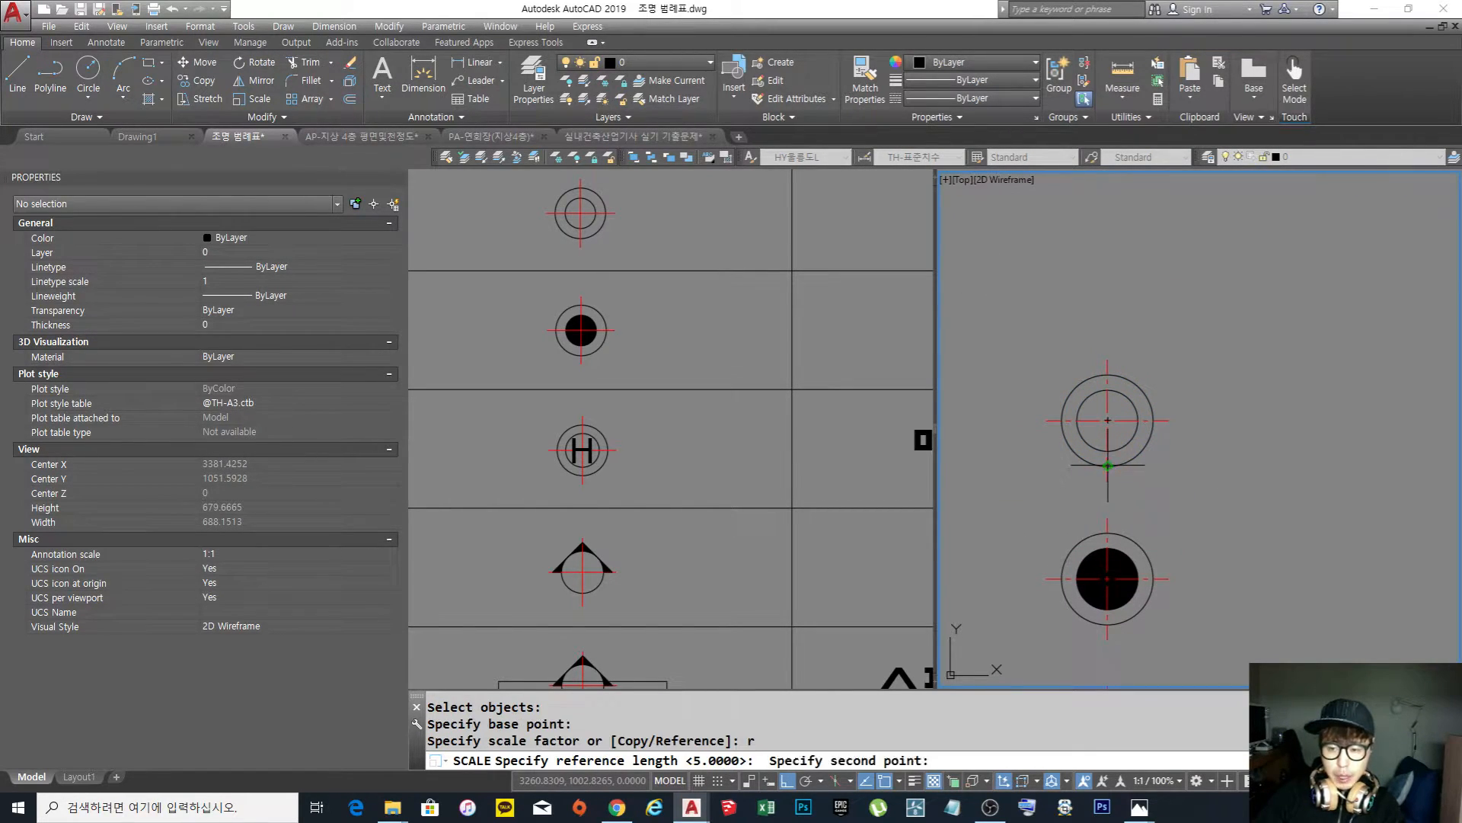
click(1109, 375)
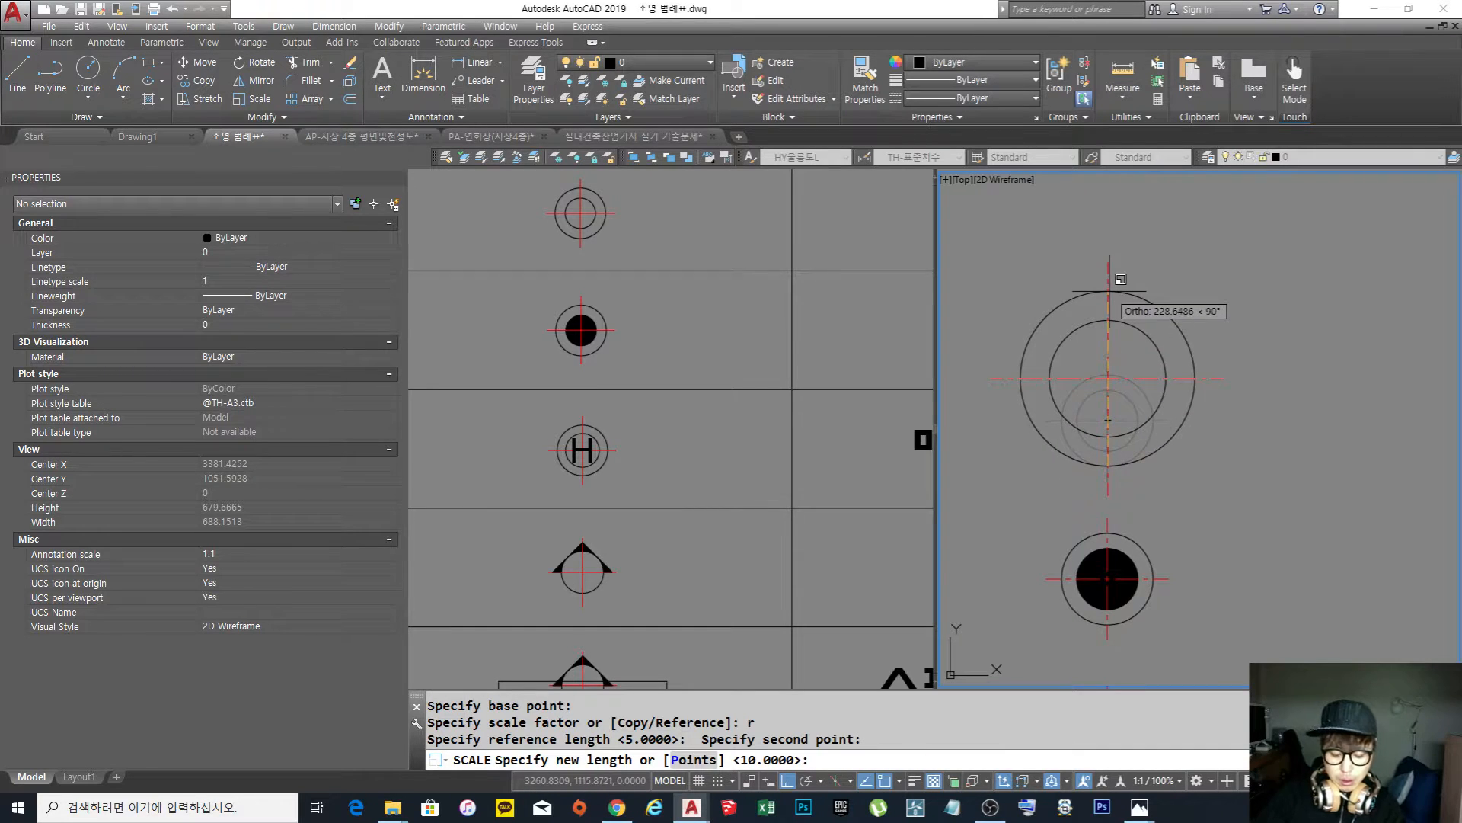
text(150)
key(Return)
key(Escape)
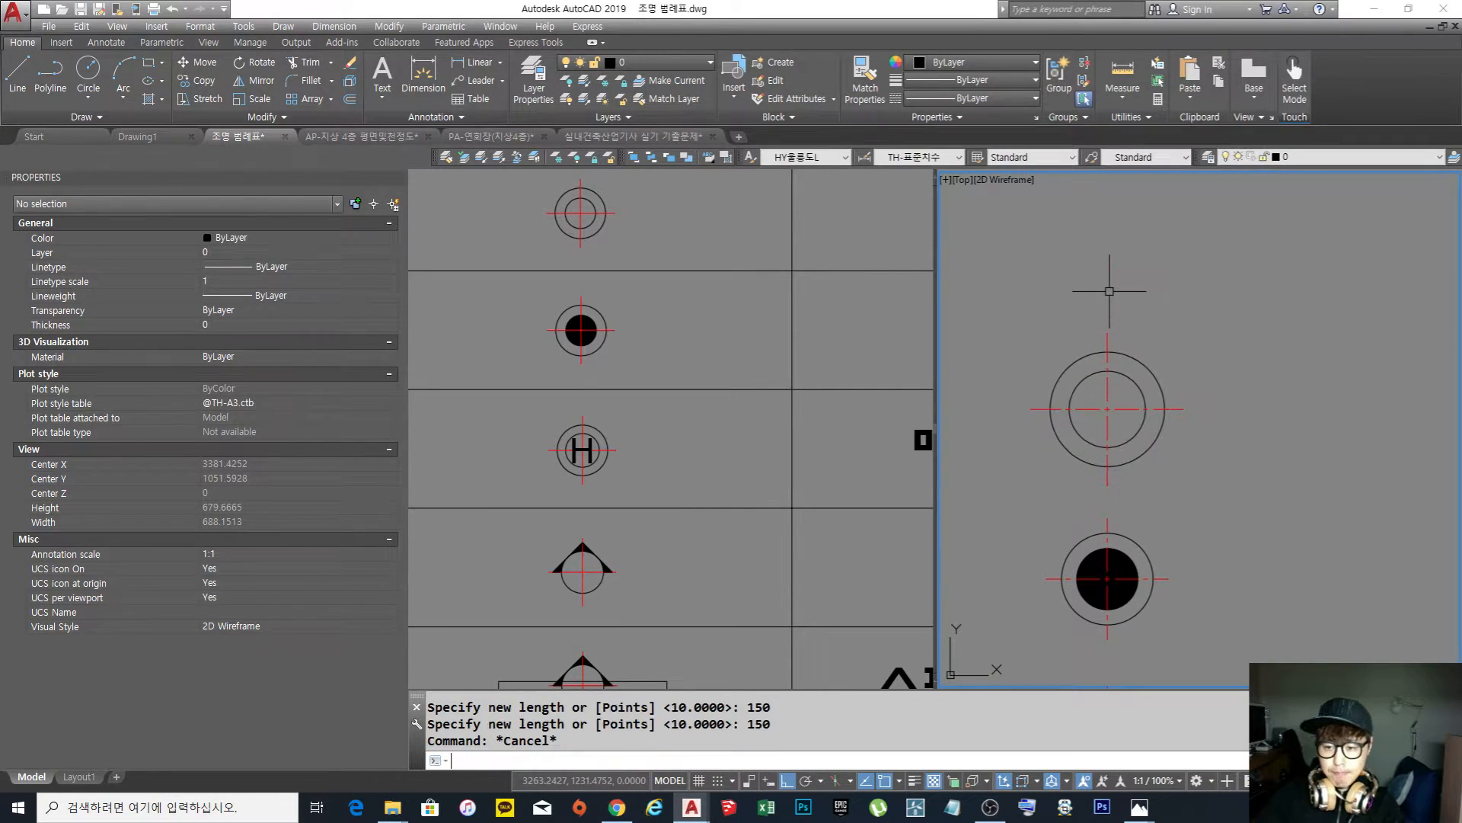
scroll(1124, 418, down, 5)
scroll(1123, 423, up, 6)
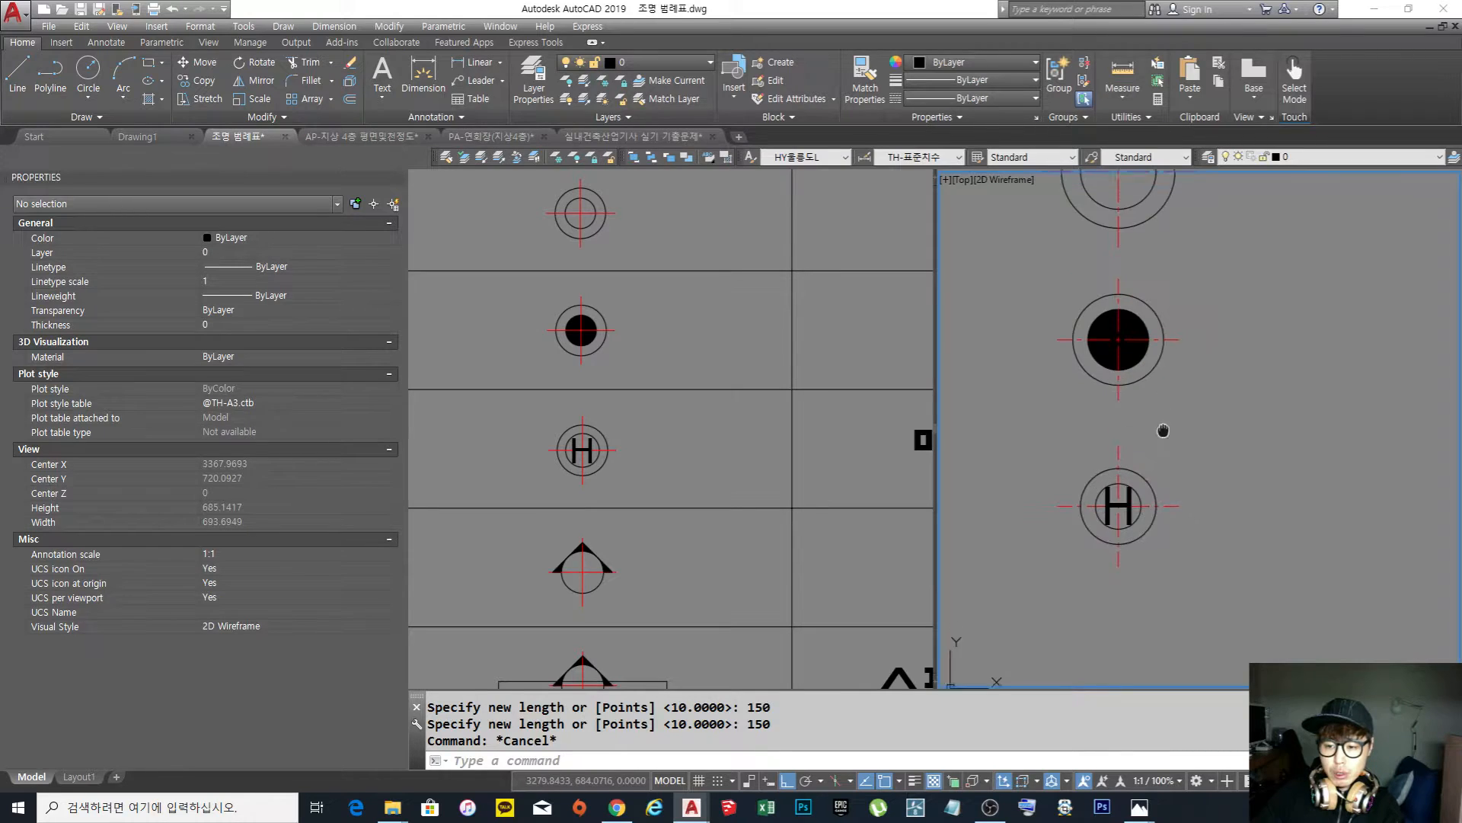
text(e)
key(Return)
click(1121, 404)
key(Escape)
key(Escape)
Erase the whole filled-circle symbol between the double-circle symbol and the H symbol
text(e)
click(1170, 448)
click(1043, 329)
key(space)
Move the enlarged double-circle symbol straight up, farther above the H symbol
scroll(1101, 373, down, 5)
middle_drag(1102, 375, 1097, 440)
scroll(1097, 440, up, 4)
text(m)
key(space)
click(1182, 460)
click(1071, 336)
key(space)
click(1185, 352)
Copy the enlarged double-circle symbol straight down into the gap above the H symbol
text(co)
key(space)
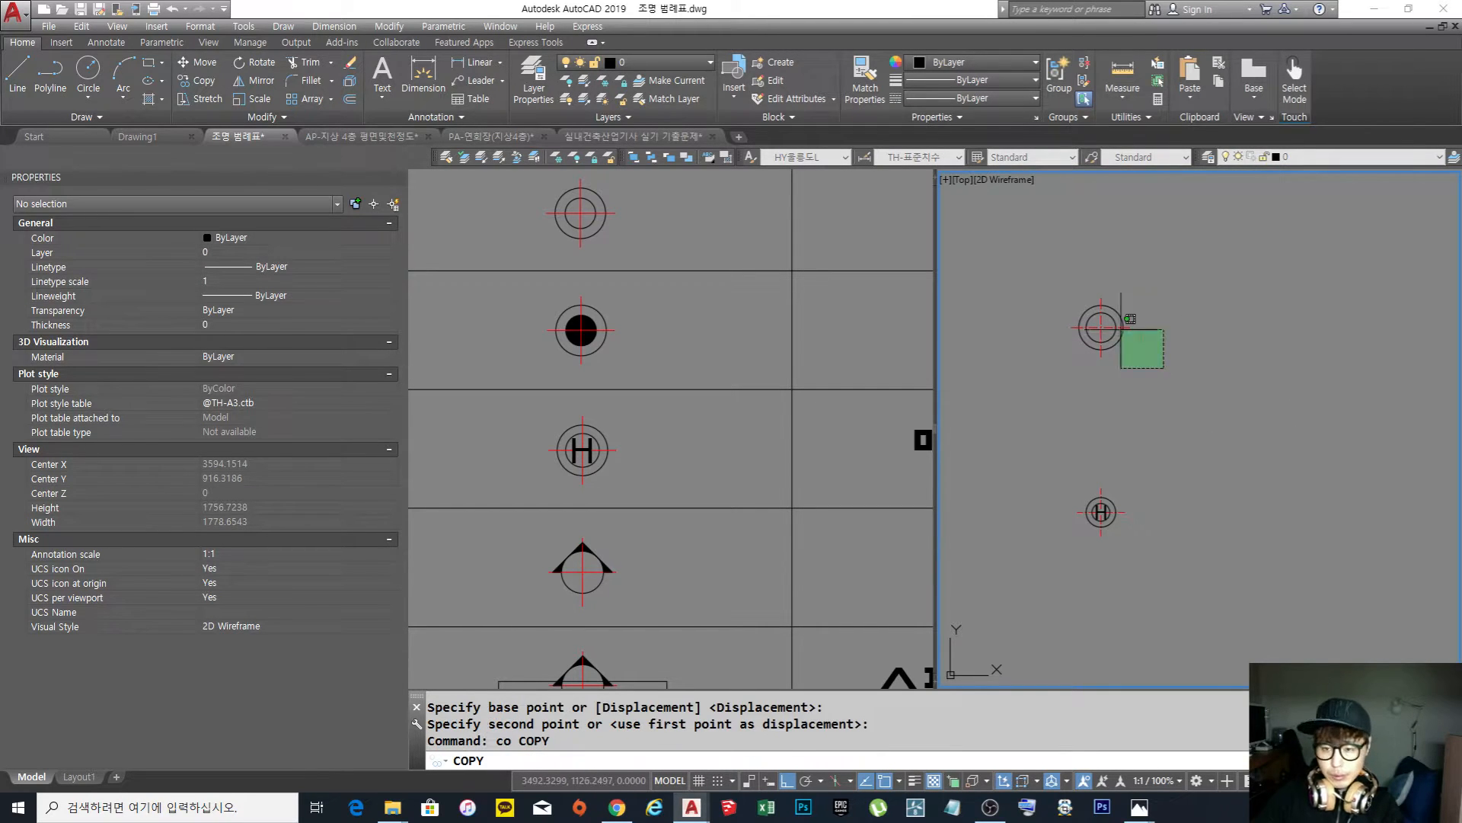
click(1161, 367)
click(1066, 295)
key(space)
click(1182, 353)
click(1184, 425)
key(space)
scroll(1108, 381, up, 4)
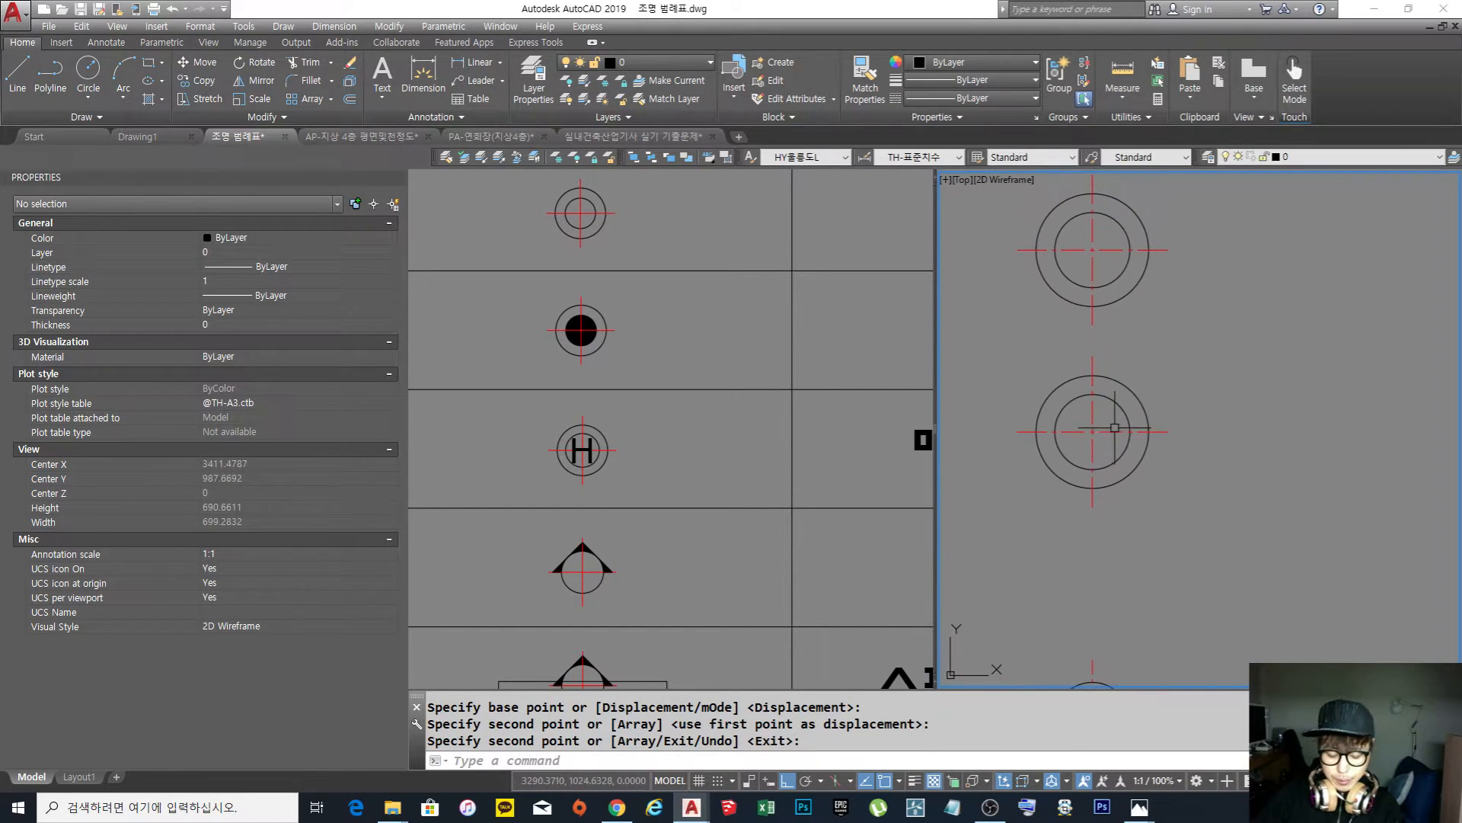
text(co)
key(Escape)
key(Escape)
key(Escape)
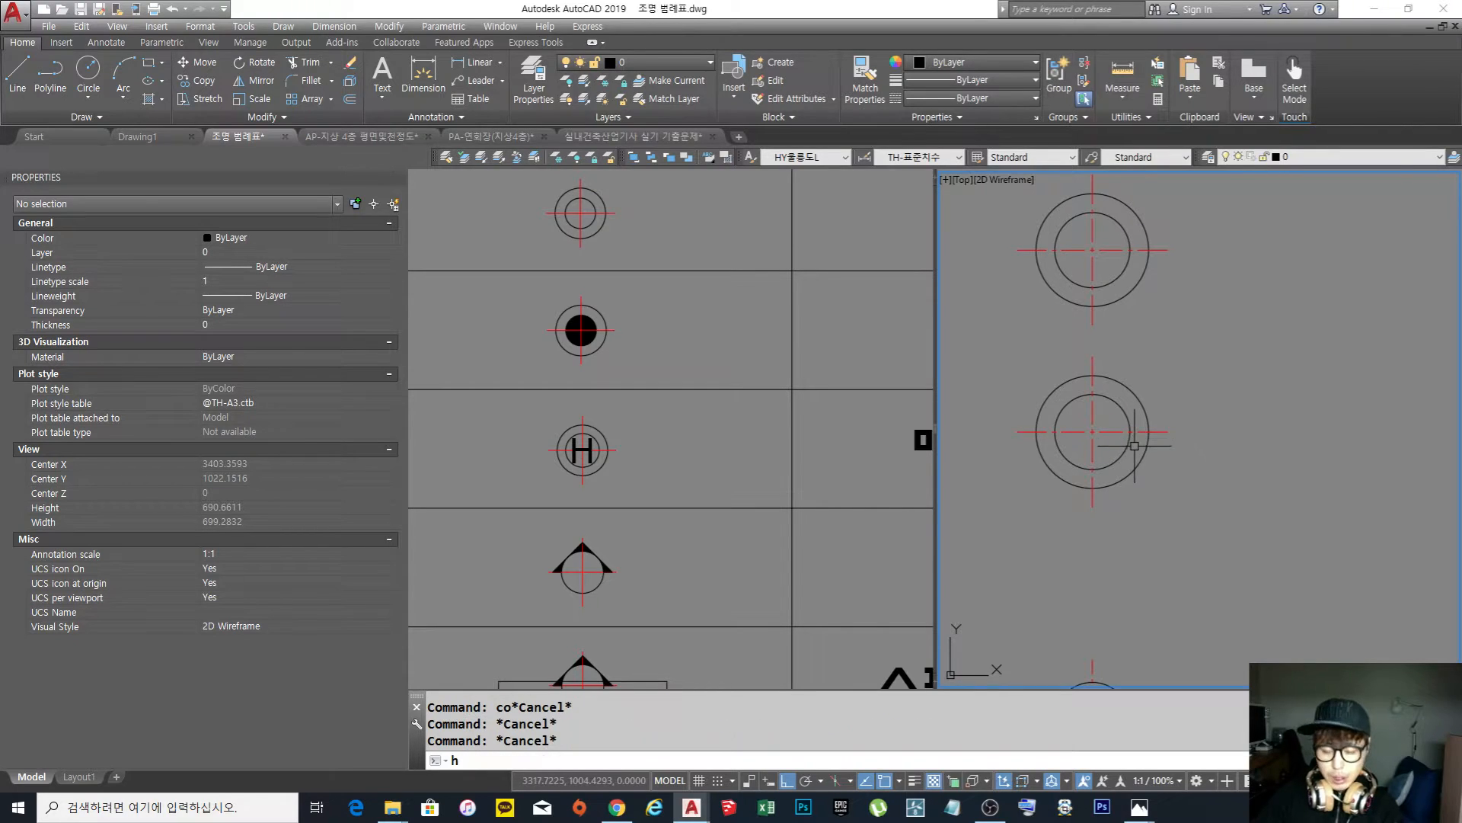
Fill the inner circle of the copied double-circle symbol with a solid hatch
text(h)
key(space)
click(1122, 408)
key(space)
key(Escape)
mouse_move(1159, 538)
middle_down()
mouse_move(1145, 435)
mouse_move(1133, 473)
middle_up()
scroll(1146, 436, down, 2)
text(du)
key(space)
key(Escape)
key(Escape)
Measure the outer circle's diameter on the filled symbol from its lowest to its highest point
text(di)
key(space)
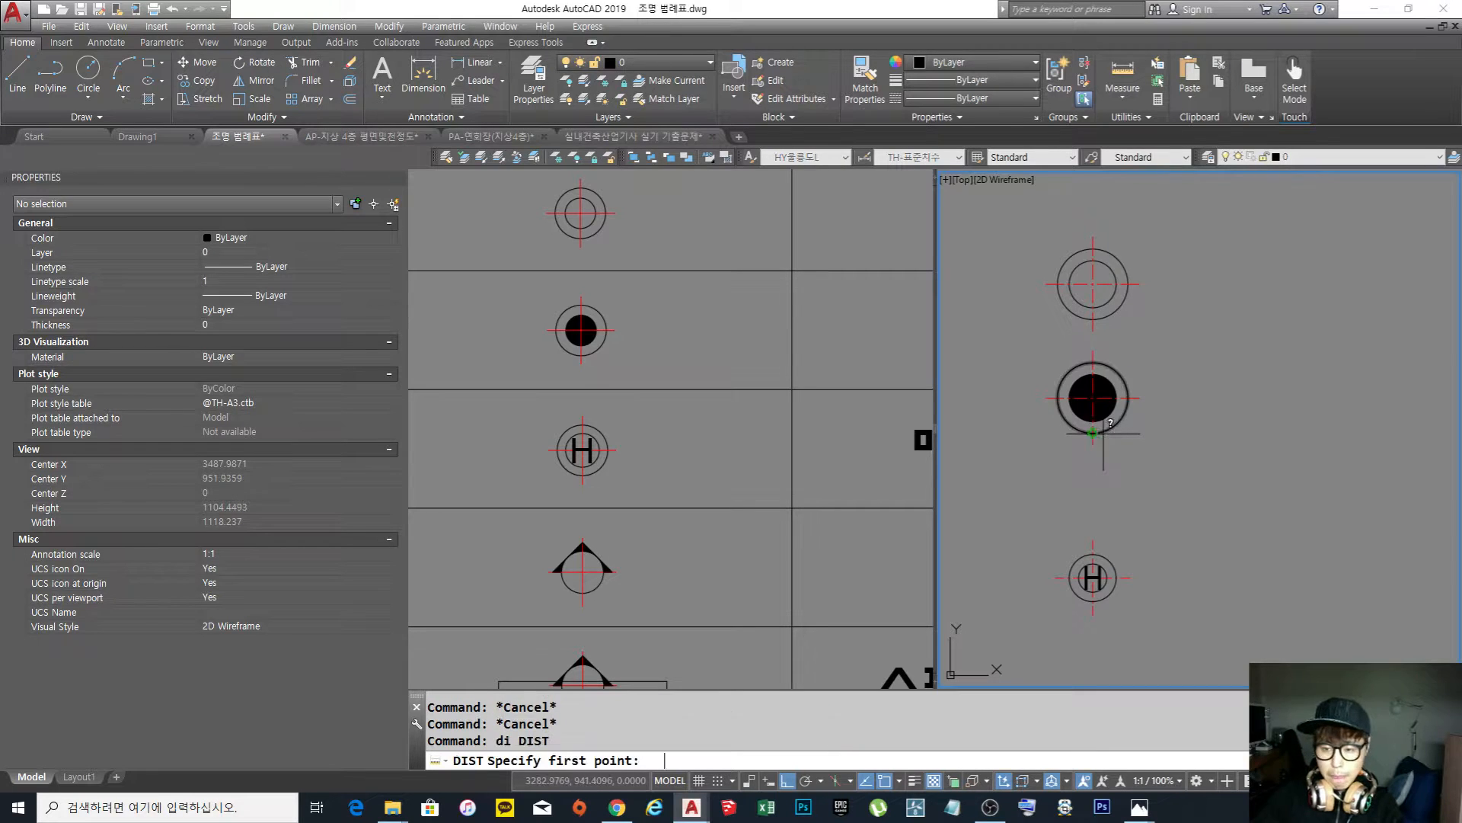
click(1093, 417)
click(1094, 362)
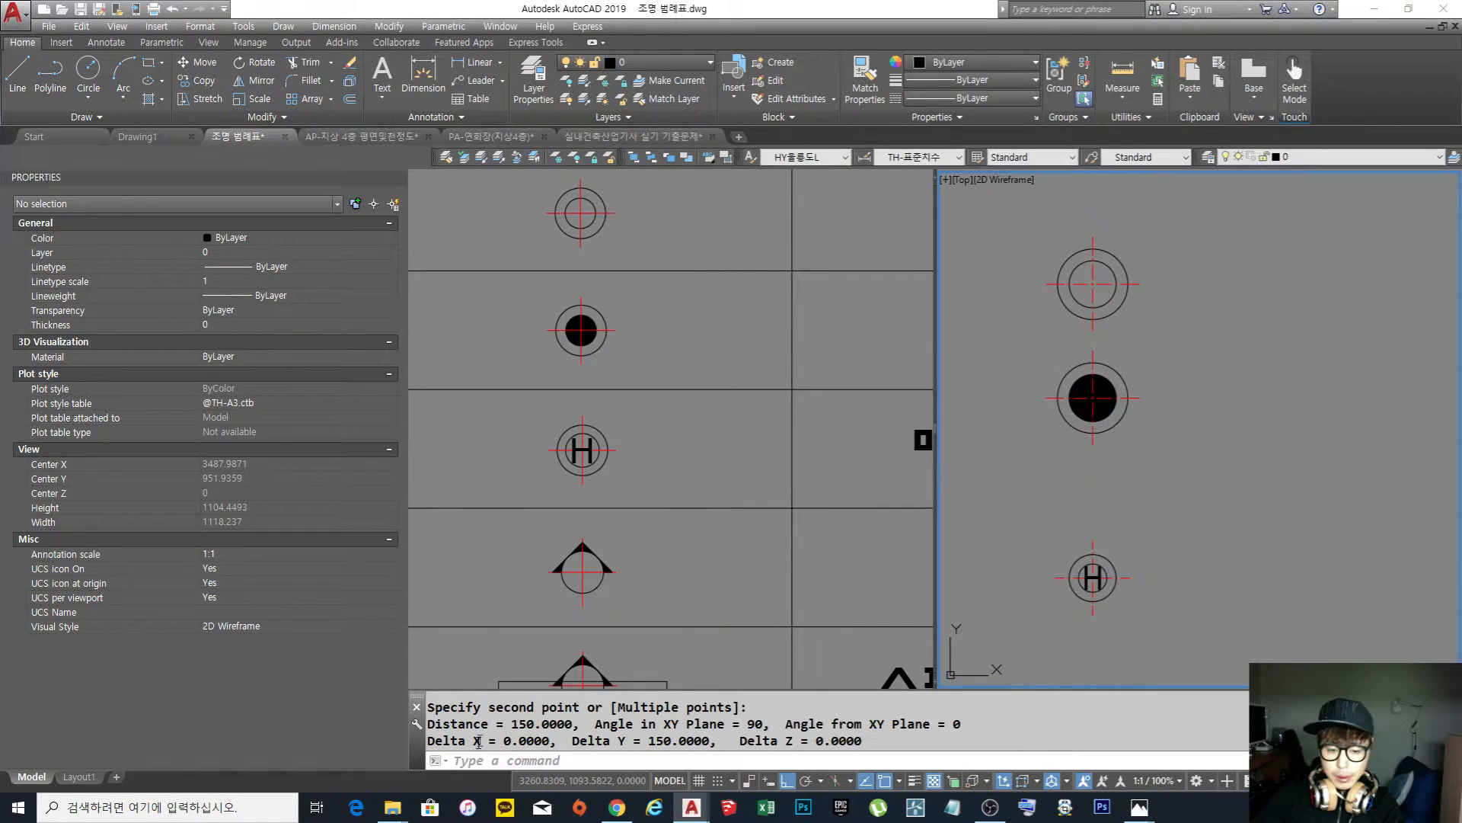
key(Escape)
key(Escape)
key(Escape)
middle_drag(1140, 530, 1141, 493)
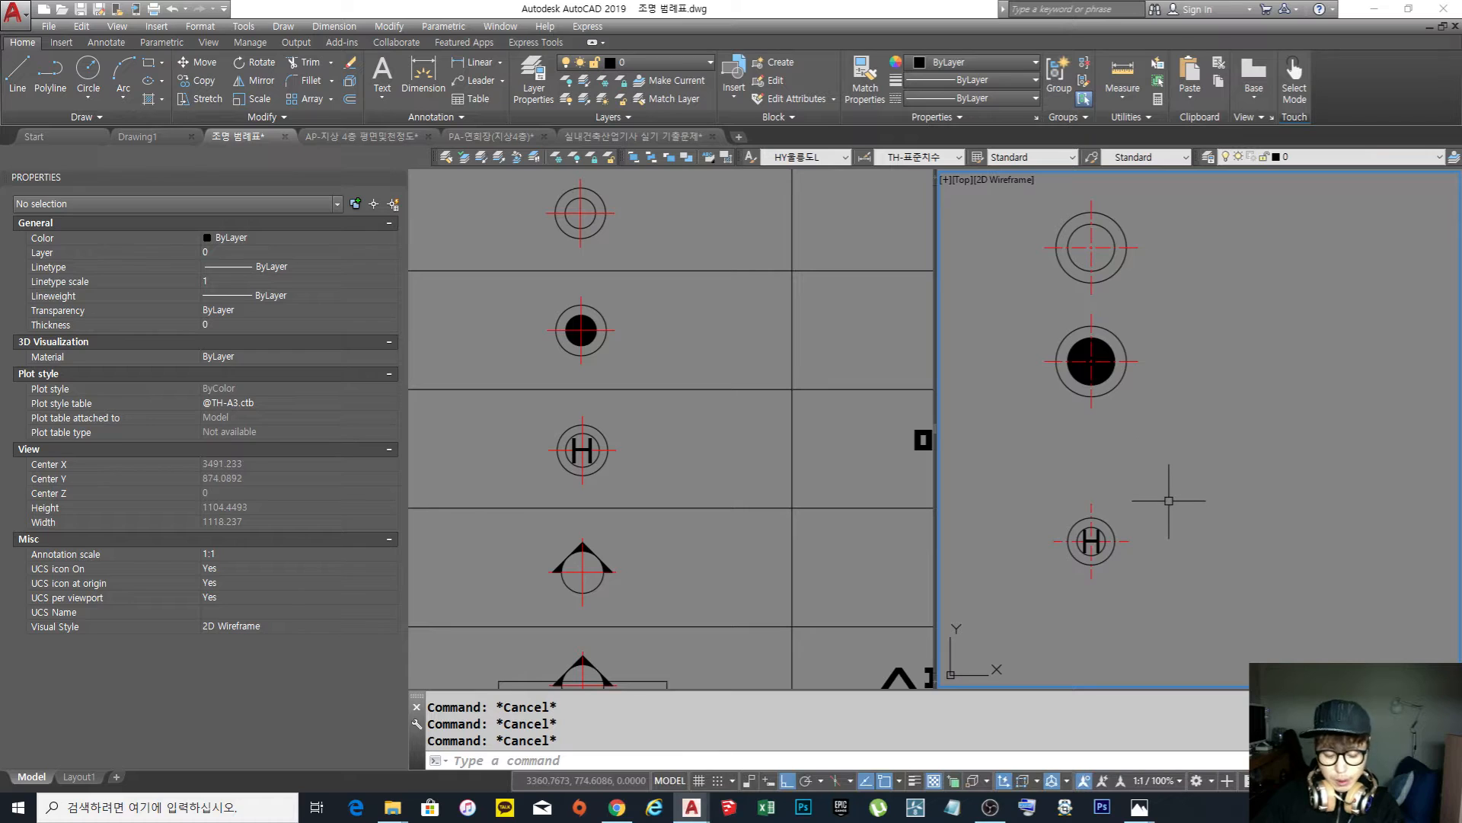
text(m)
click(1169, 550)
click(1025, 485)
key(Escape)
key(Escape)
Erase the small H symbol below the filled-circle symbol
text(e)
click(1152, 602)
click(1037, 481)
key(space)
Copy the filled-circle symbol straight down into the place of the erased H symbol
text(co)
click(1150, 434)
click(1038, 336)
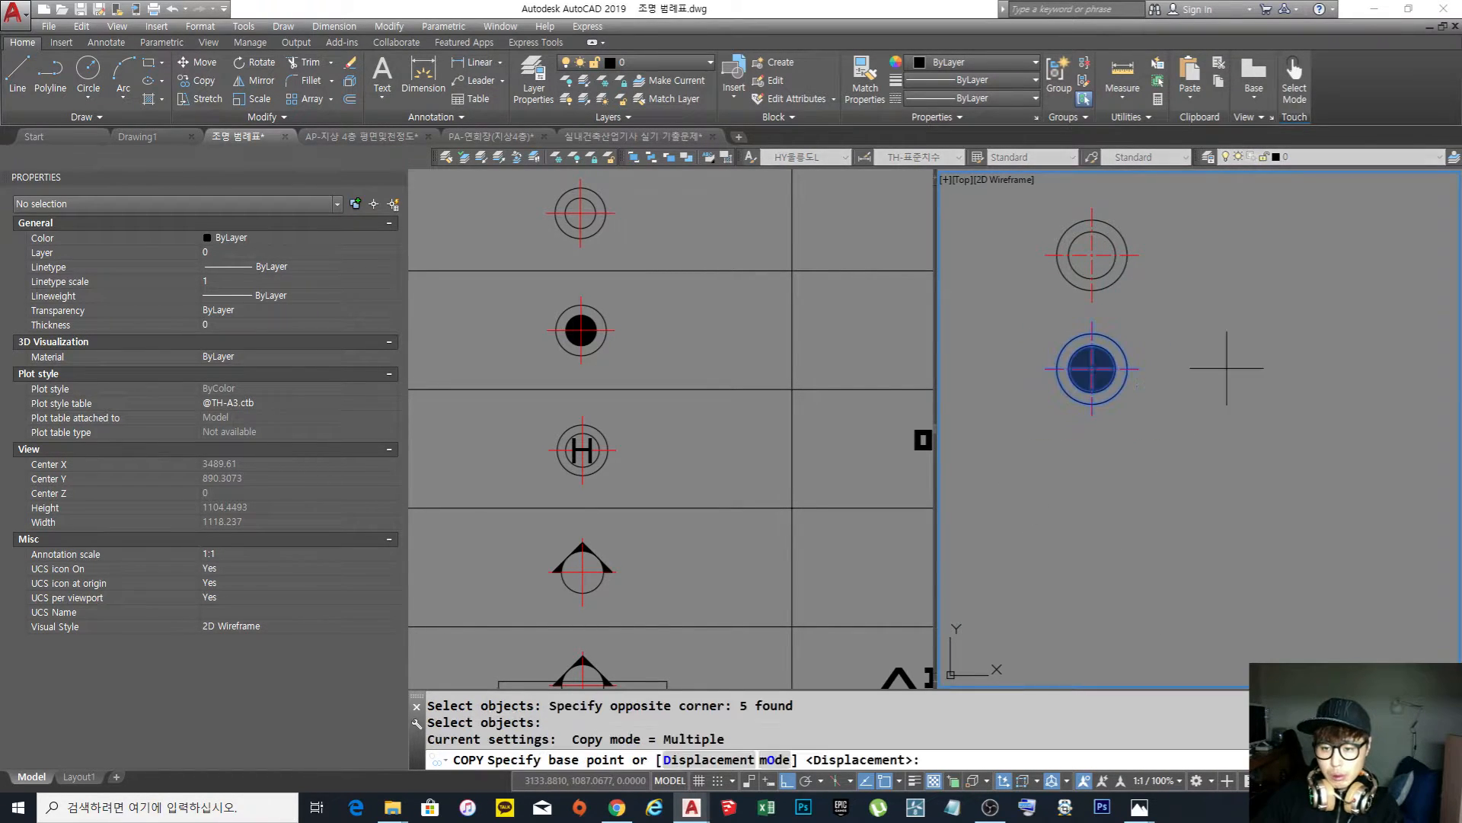
key(space)
click(1227, 368)
click(1238, 504)
scroll(1103, 532, up, 4)
key(space)
Erase the solid hatch and both circles of the lowest copied symbol, keeping its red centre lines
text(e ERASE)
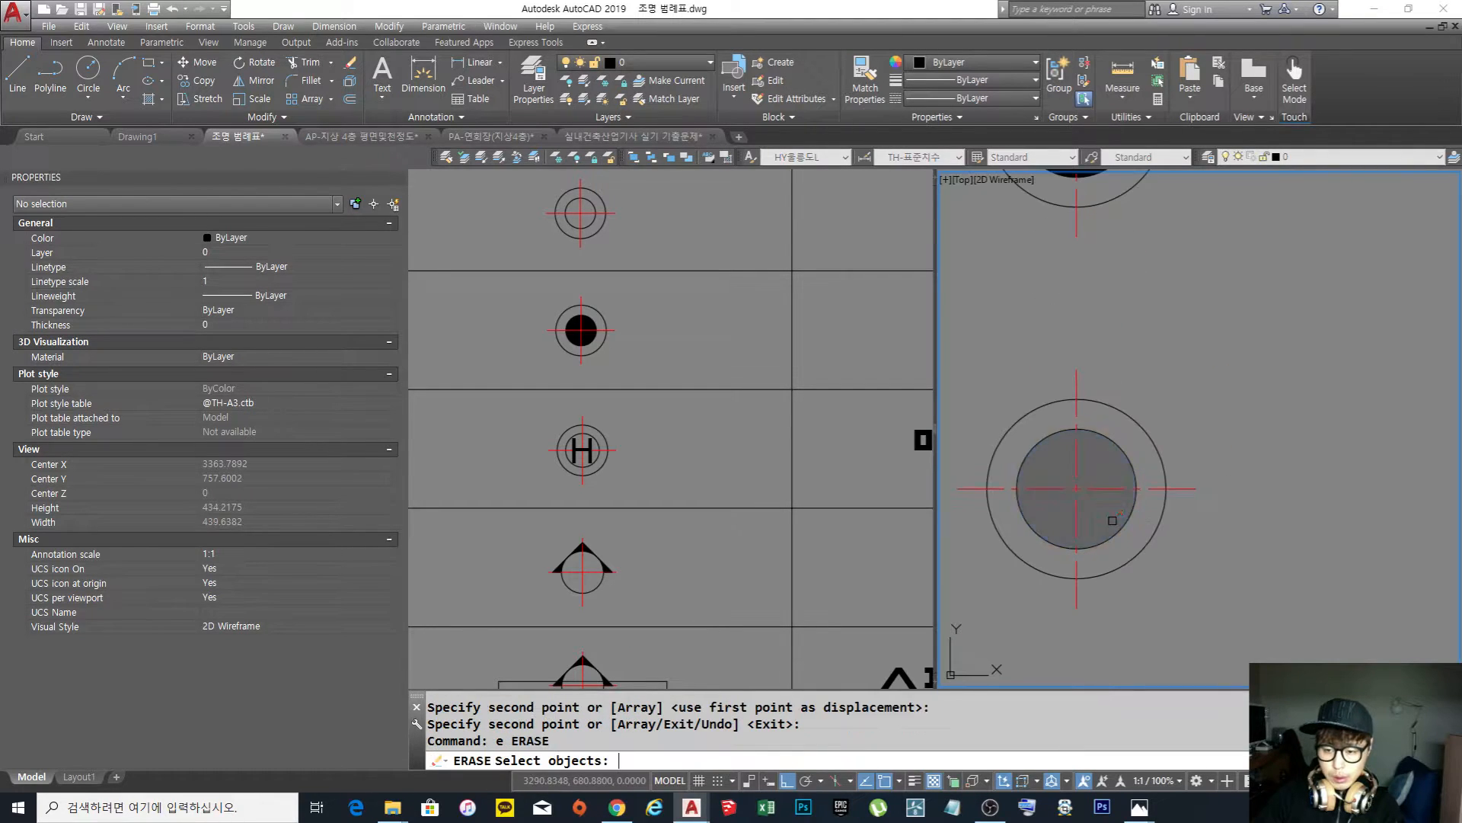
click(1114, 510)
key(space)
scroll(1114, 511, down, 2)
text(e)
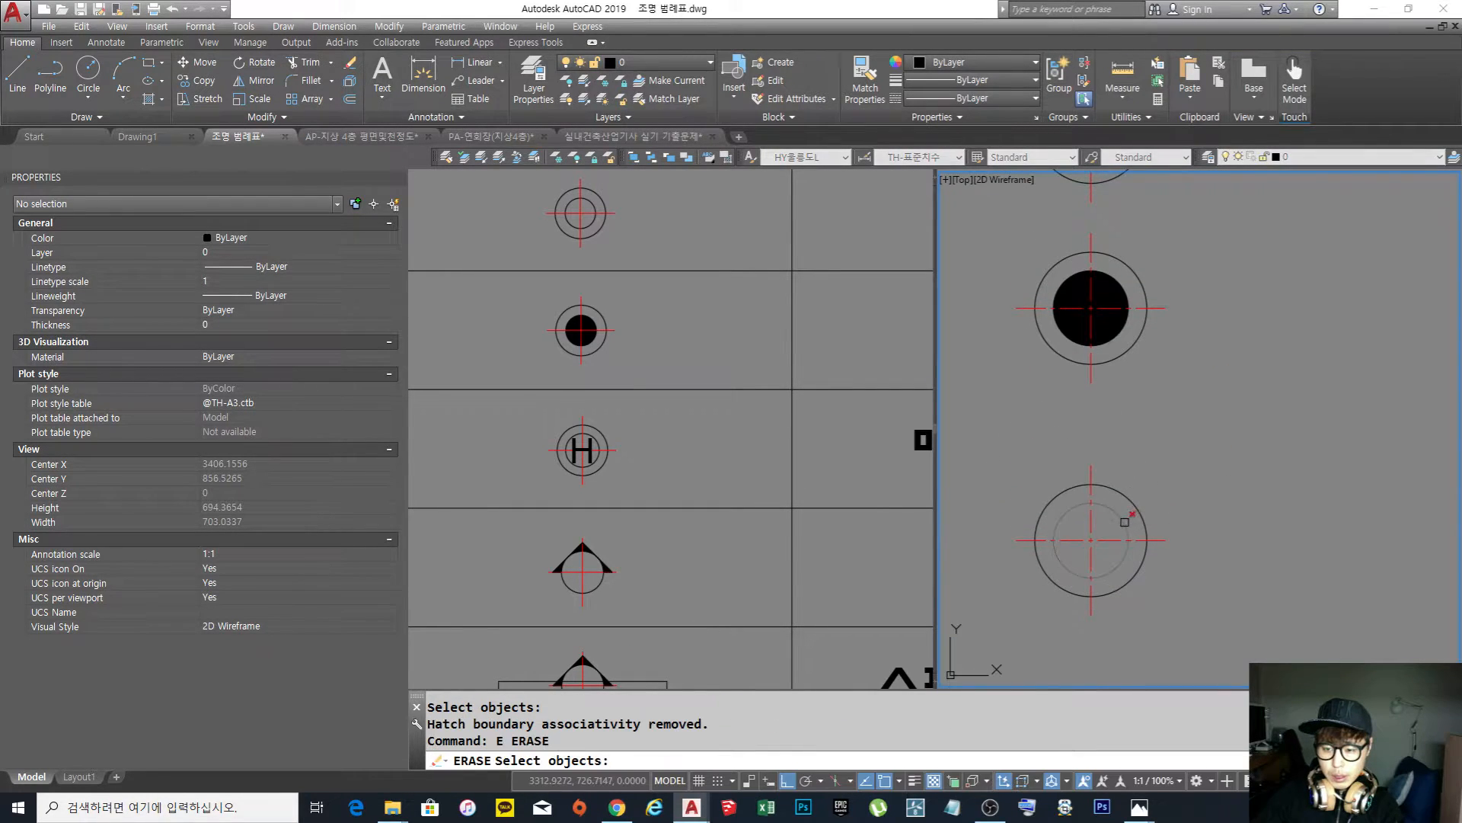
key(Escape)
key(Escape)
text(e)
click(1151, 508)
click(1126, 520)
key(space)
Draw a circle of radius 60 centred on the intersection of the remaining centre lines
text(c)
key(space)
click(1112, 541)
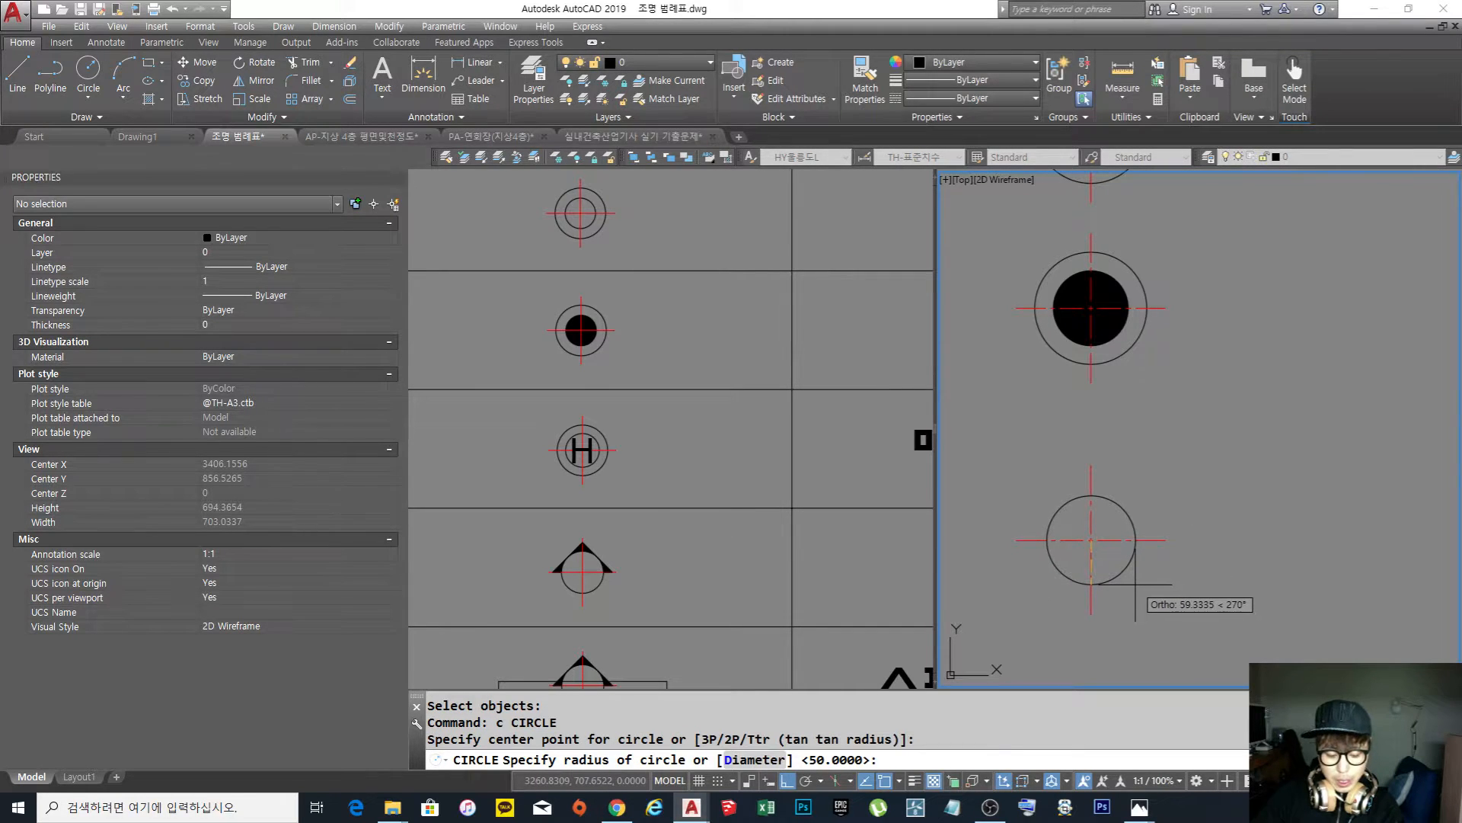
key(Return)
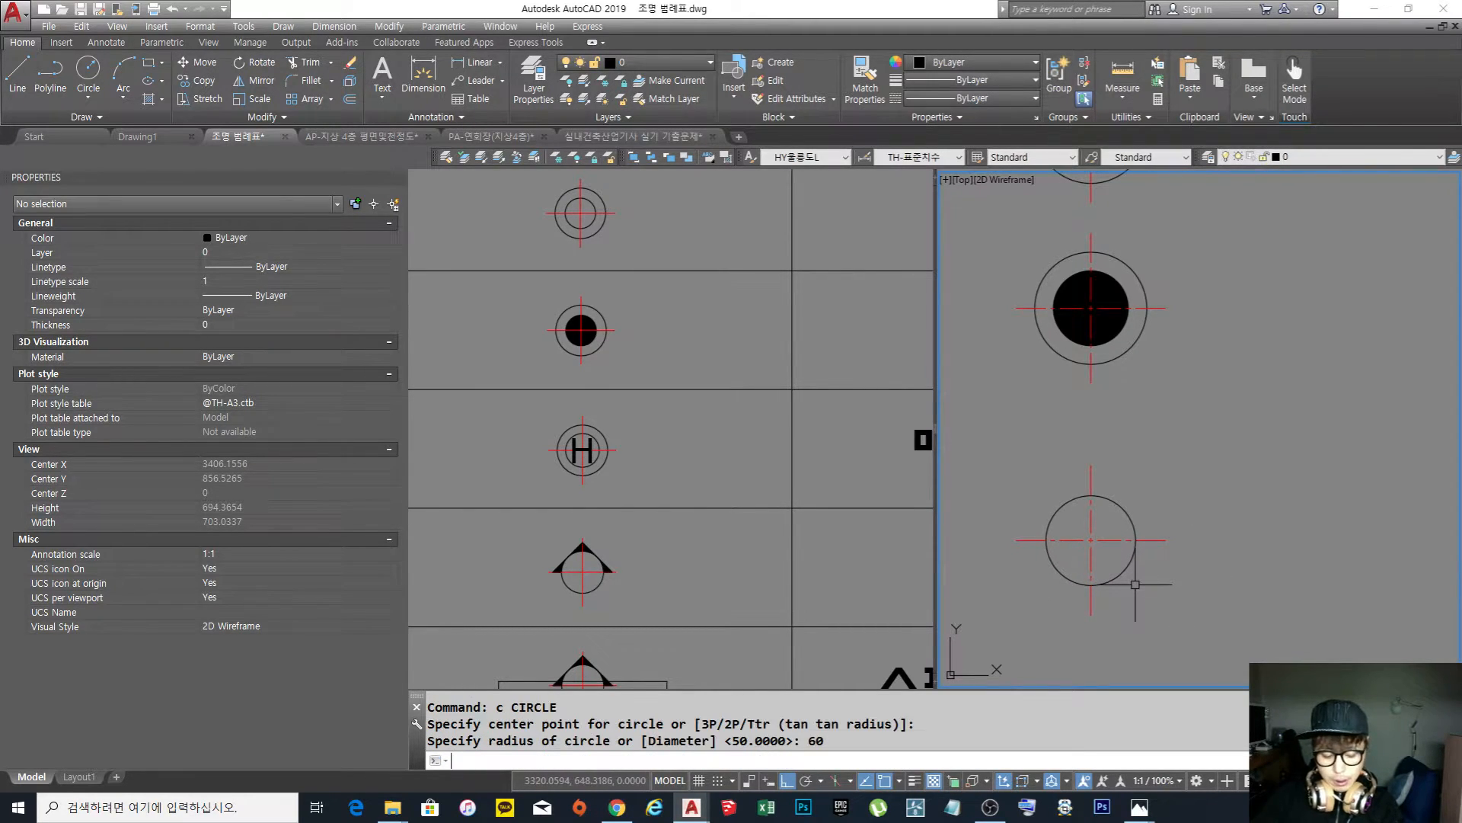
text(20)
key(Return)
key(Escape)
key(Escape)
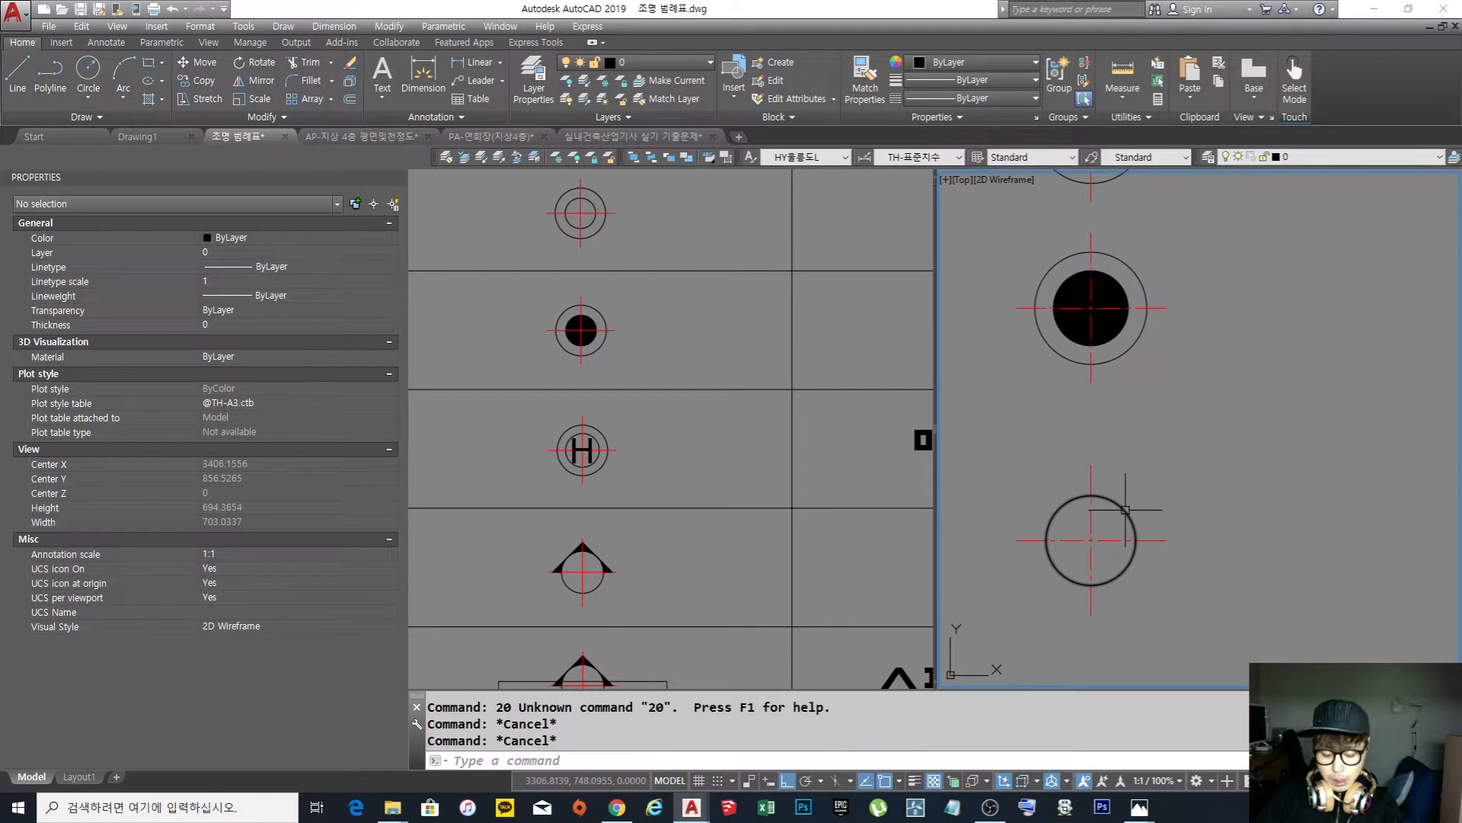
Offset the radius 60 circle inward by 20 to add the inner circle
text(o)
key(space)
text(20)
key(space)
click(1123, 508)
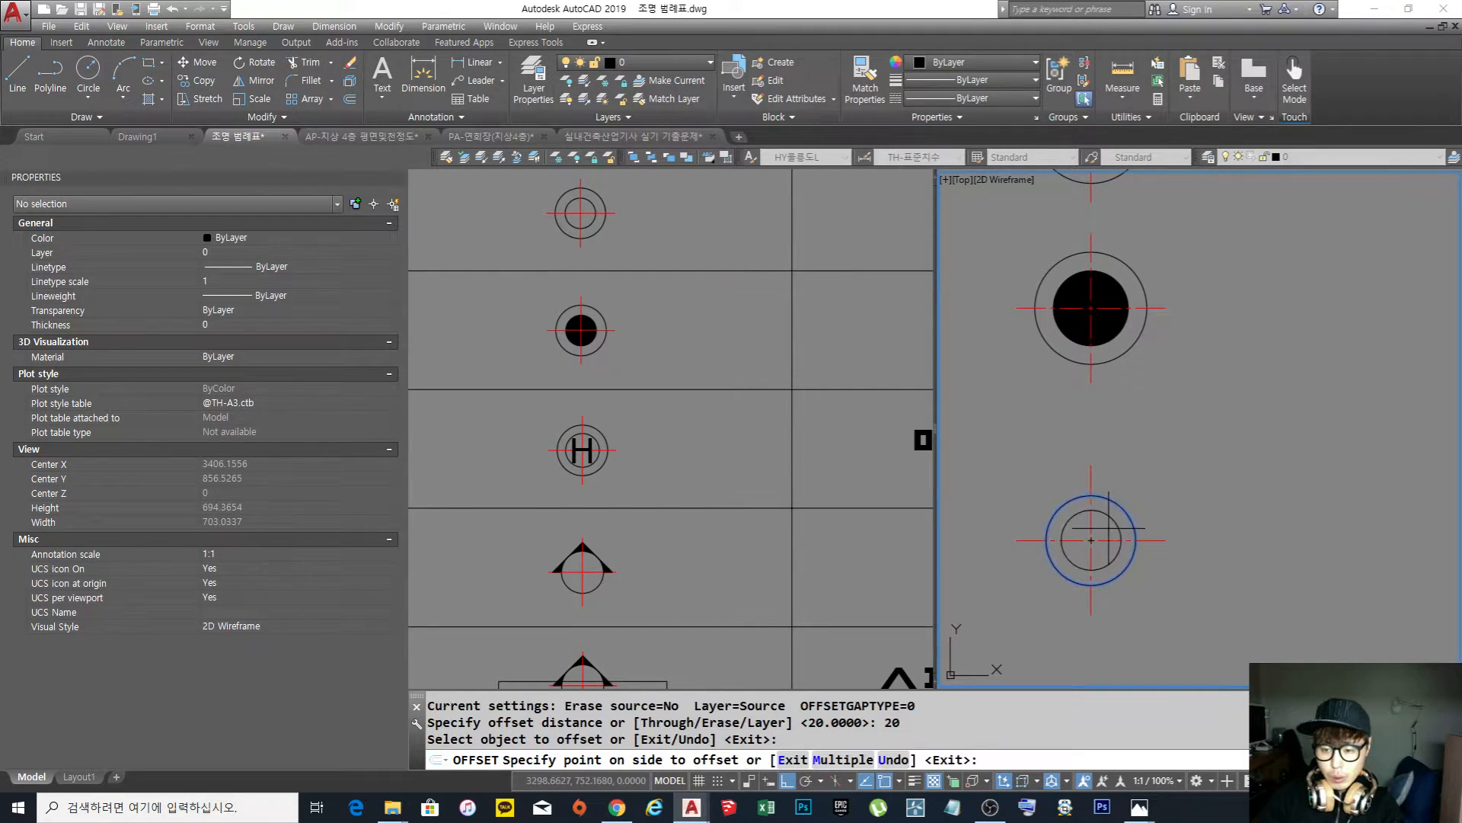
click(1111, 528)
key(Escape)
scroll(1110, 537, down, 4)
middle_drag(1111, 540, 1125, 540)
scroll(1123, 538, up, 2)
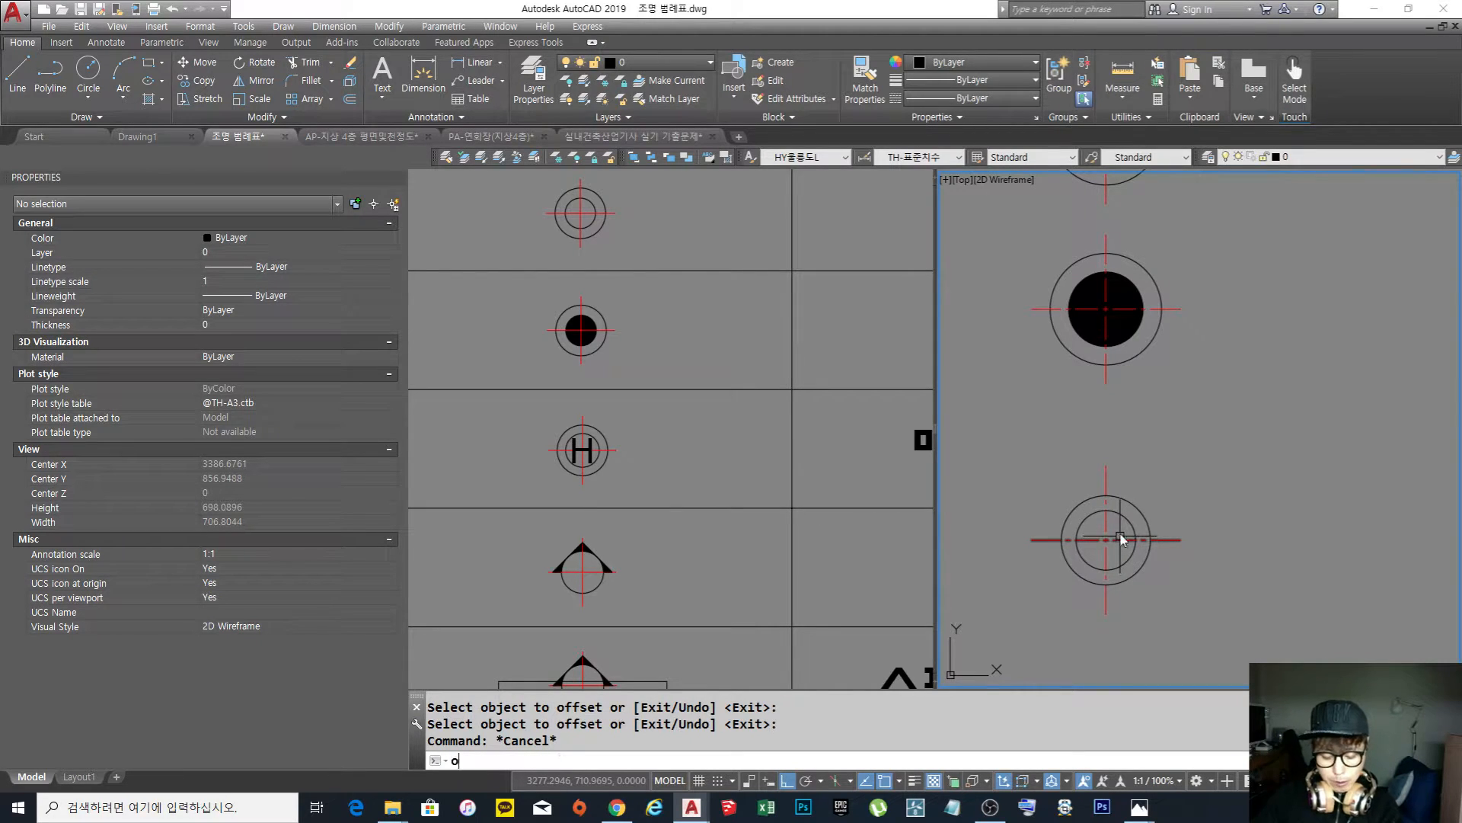
key(Escape)
key(Escape)
Add the single-line text "H" beside the new double circle with height 75 and rotation 0
text(dt)
key(space)
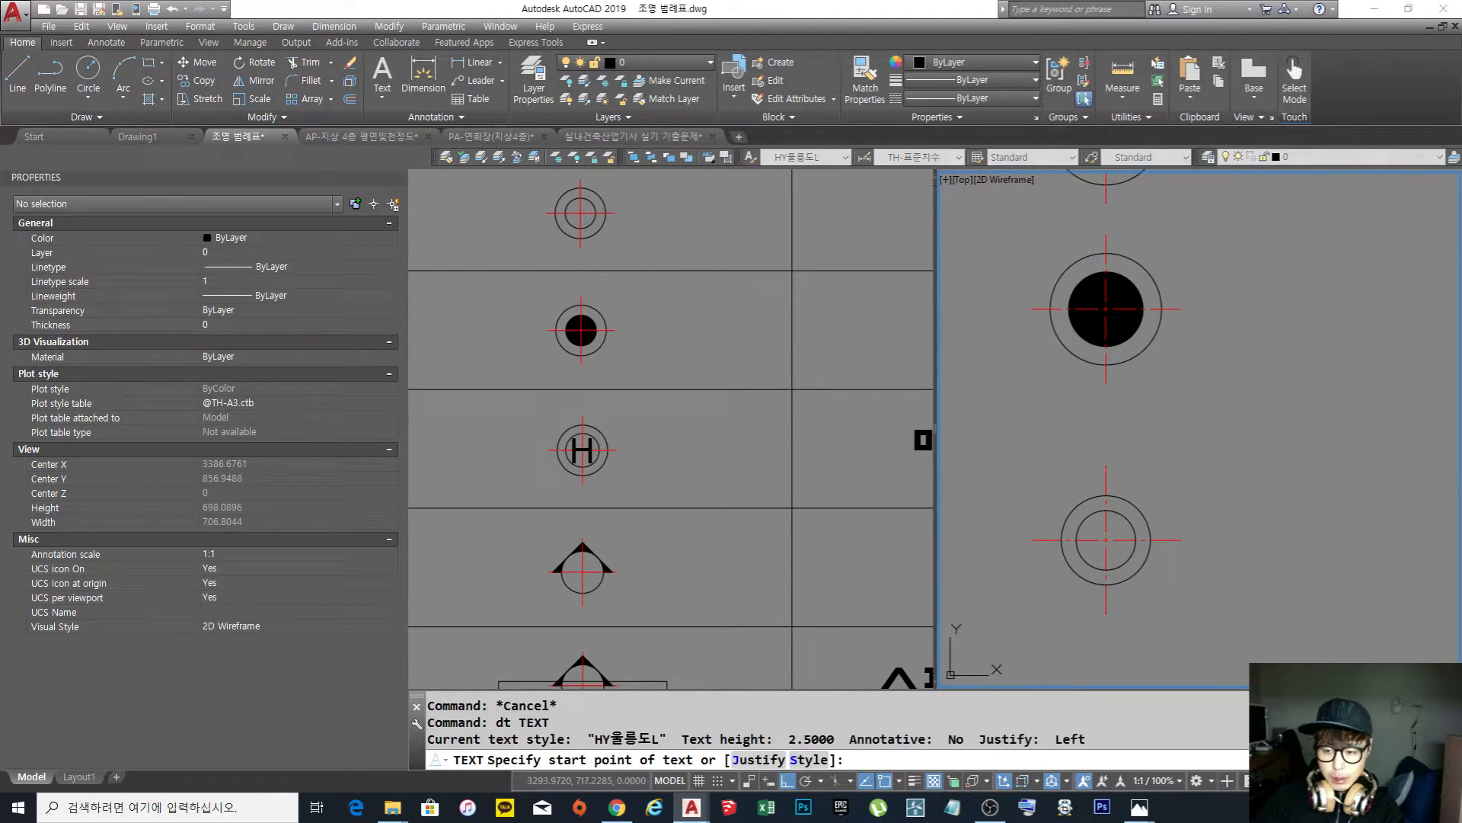
click(1212, 488)
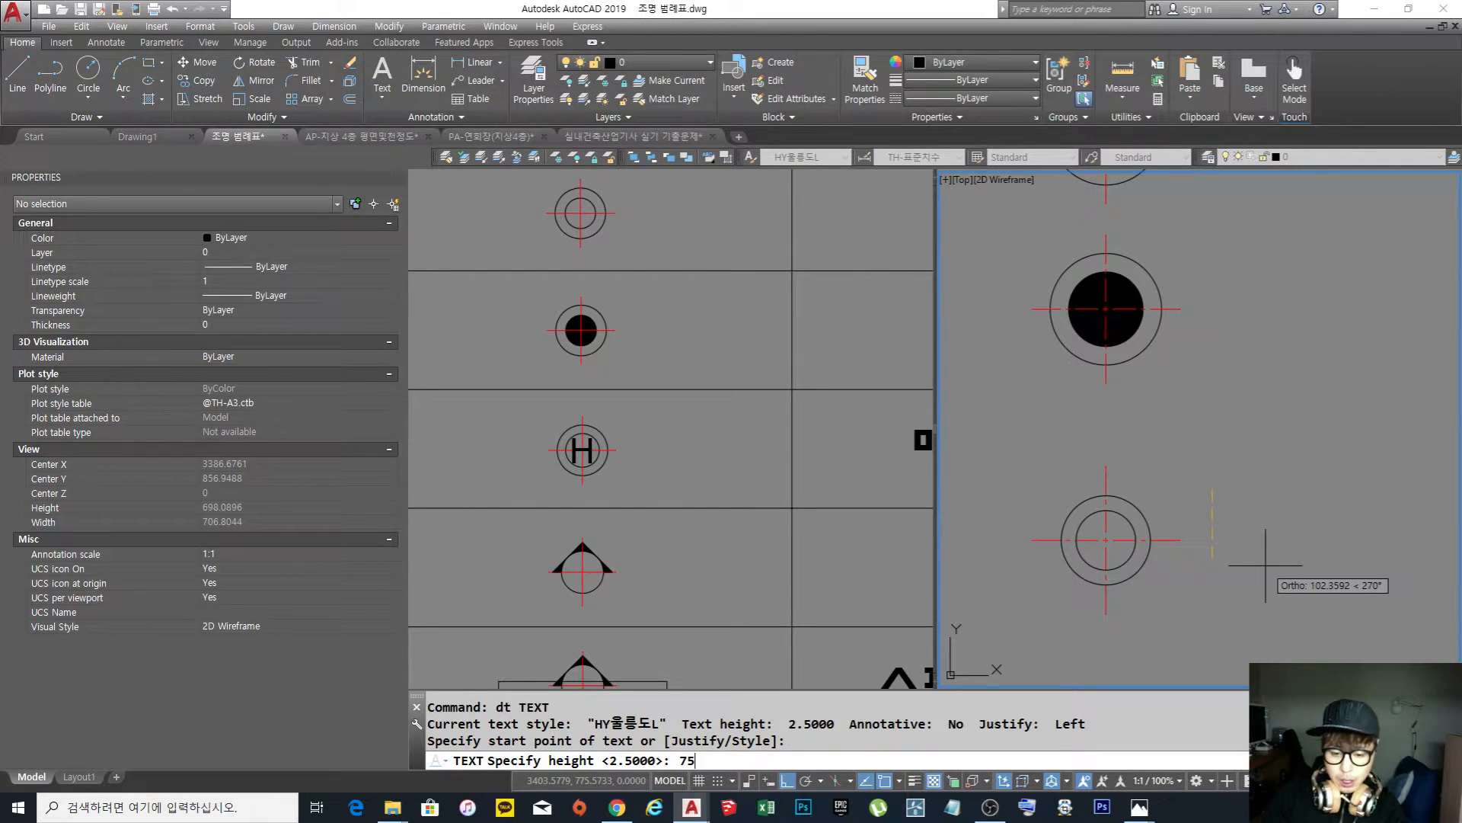
key(Return)
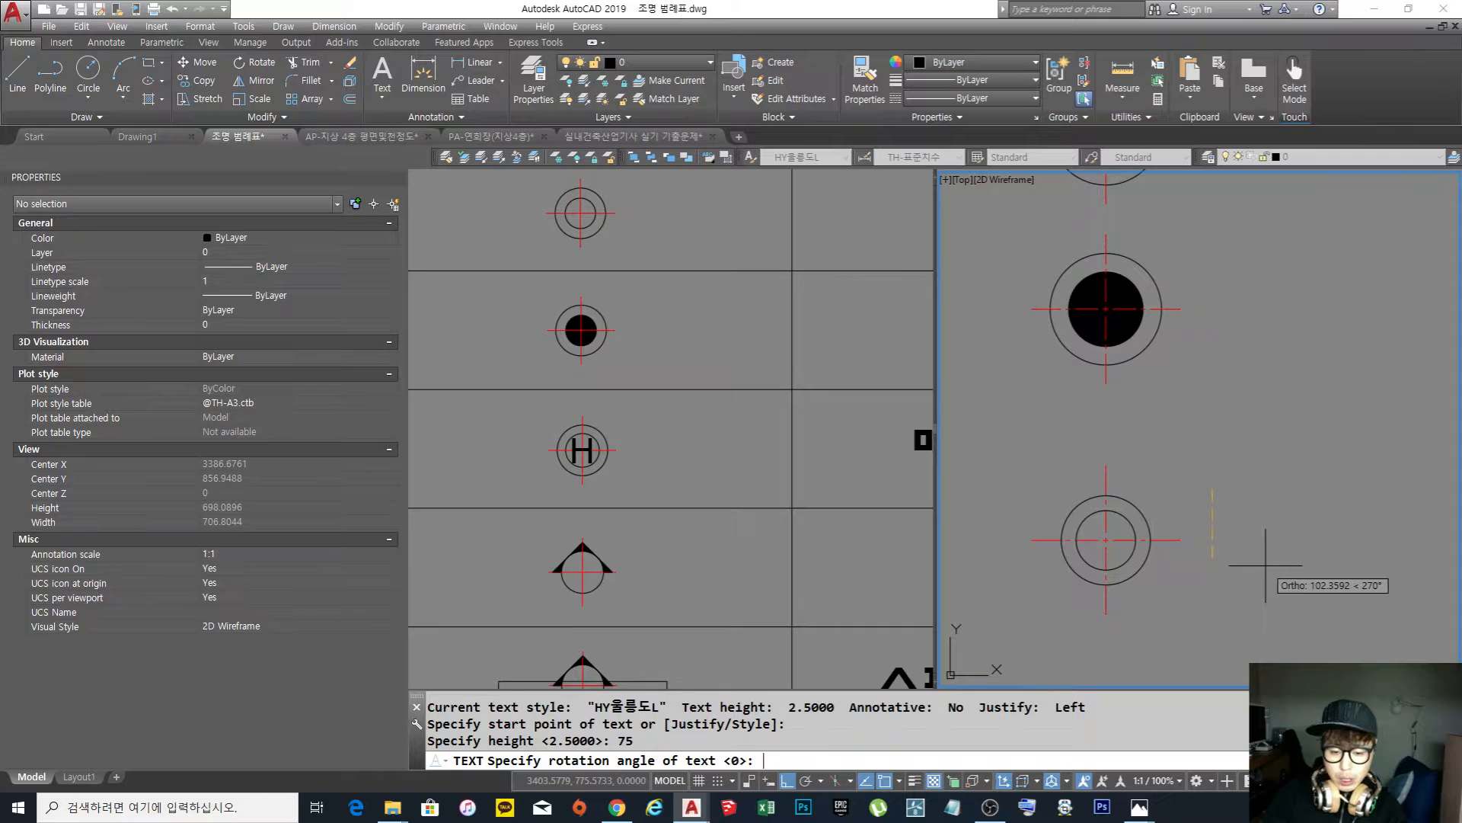
key(Return)
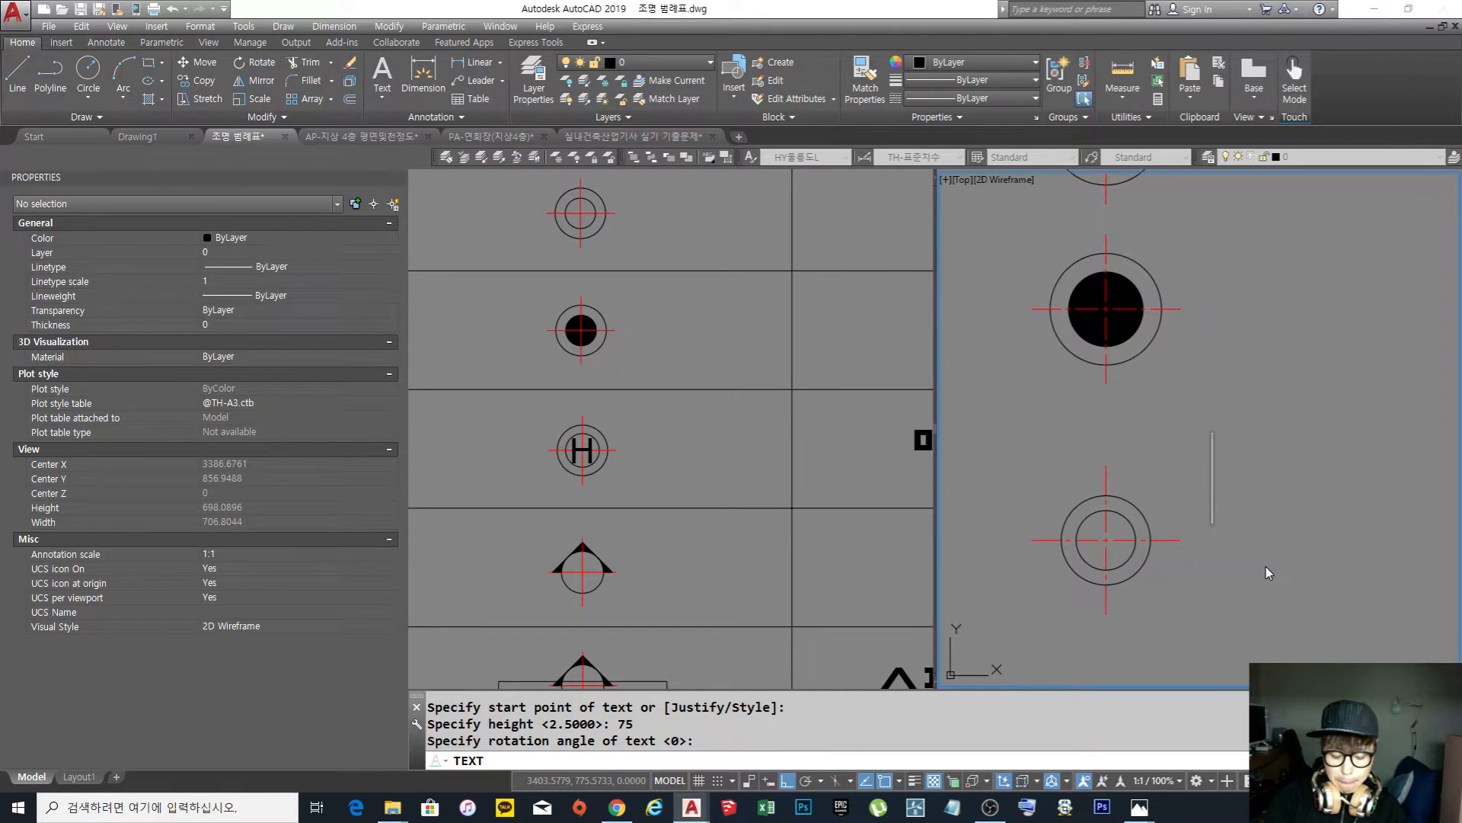
text(H)
key(Escape)
key(Escape)
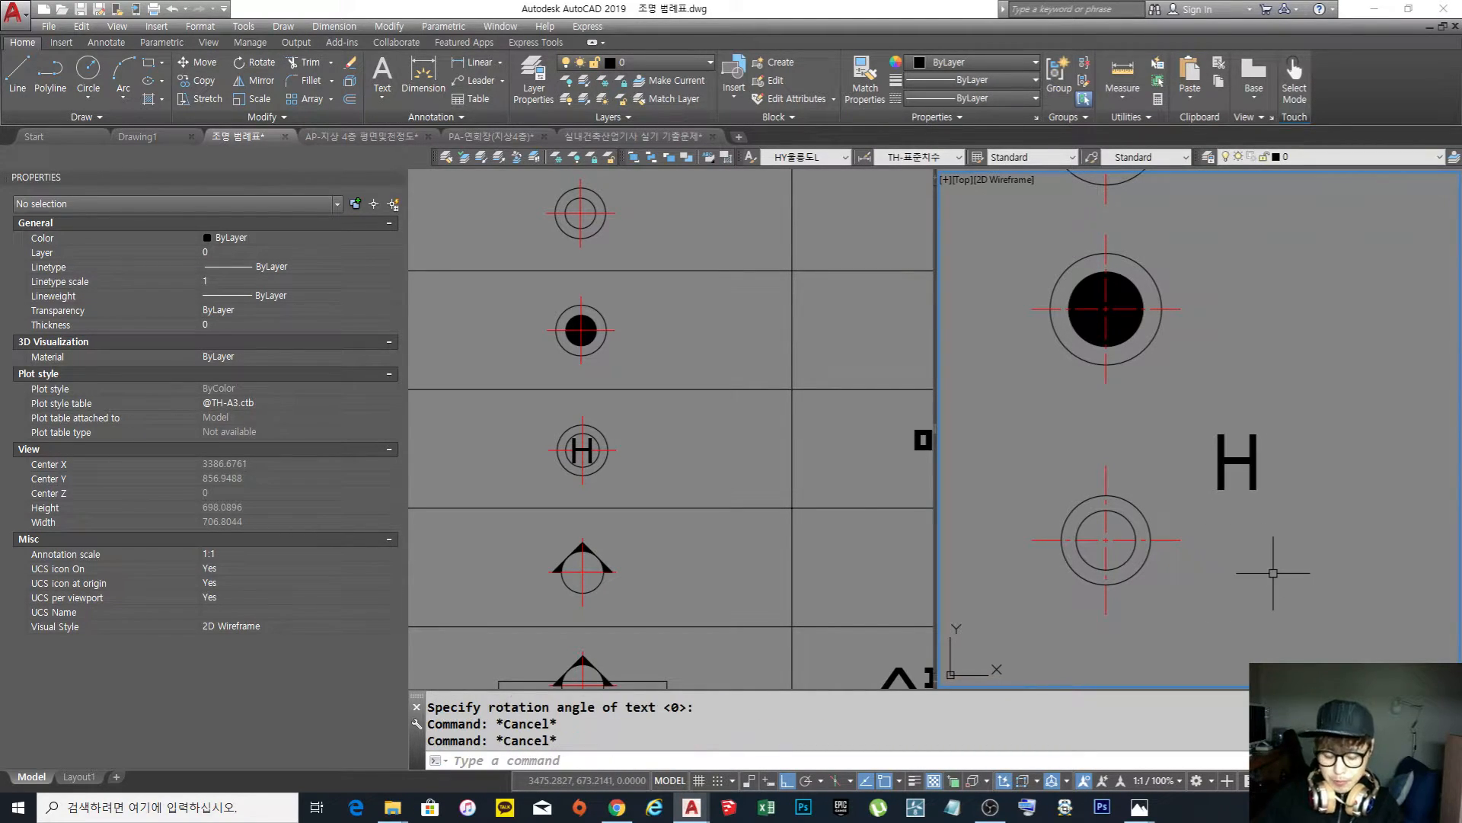
Set the H text's justification to Middle and place its middle point on the double circle's centre
drag(1315, 504, 1213, 402)
click(268, 458)
click(268, 458)
click(251, 528)
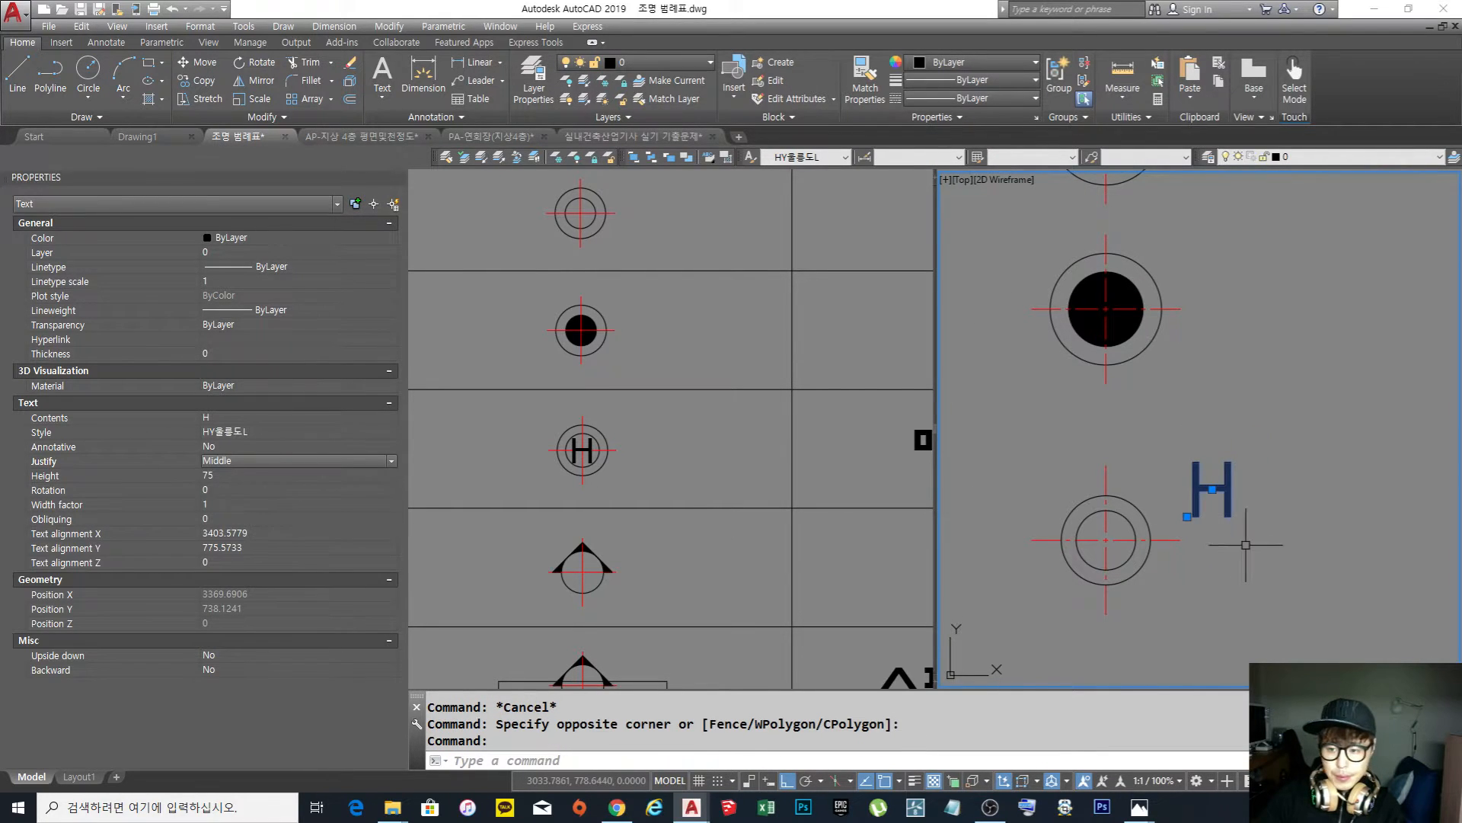
click(1212, 489)
click(1106, 540)
key(Escape)
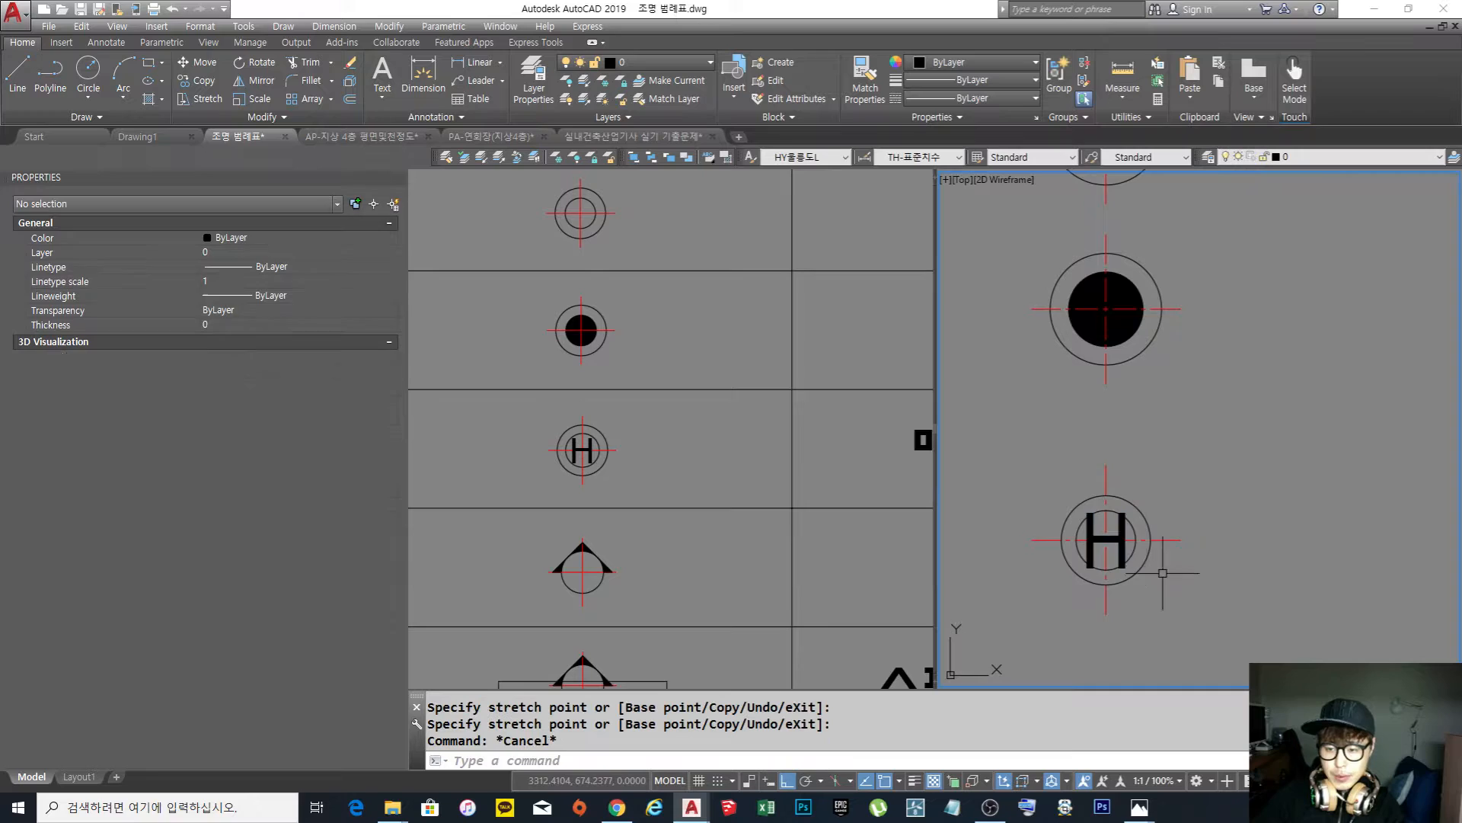
Examine how the H text fits the inner circle and how the symbol compares with the two larger ones above
scroll(1074, 495, up, 2)
scroll(1075, 495, up, 2)
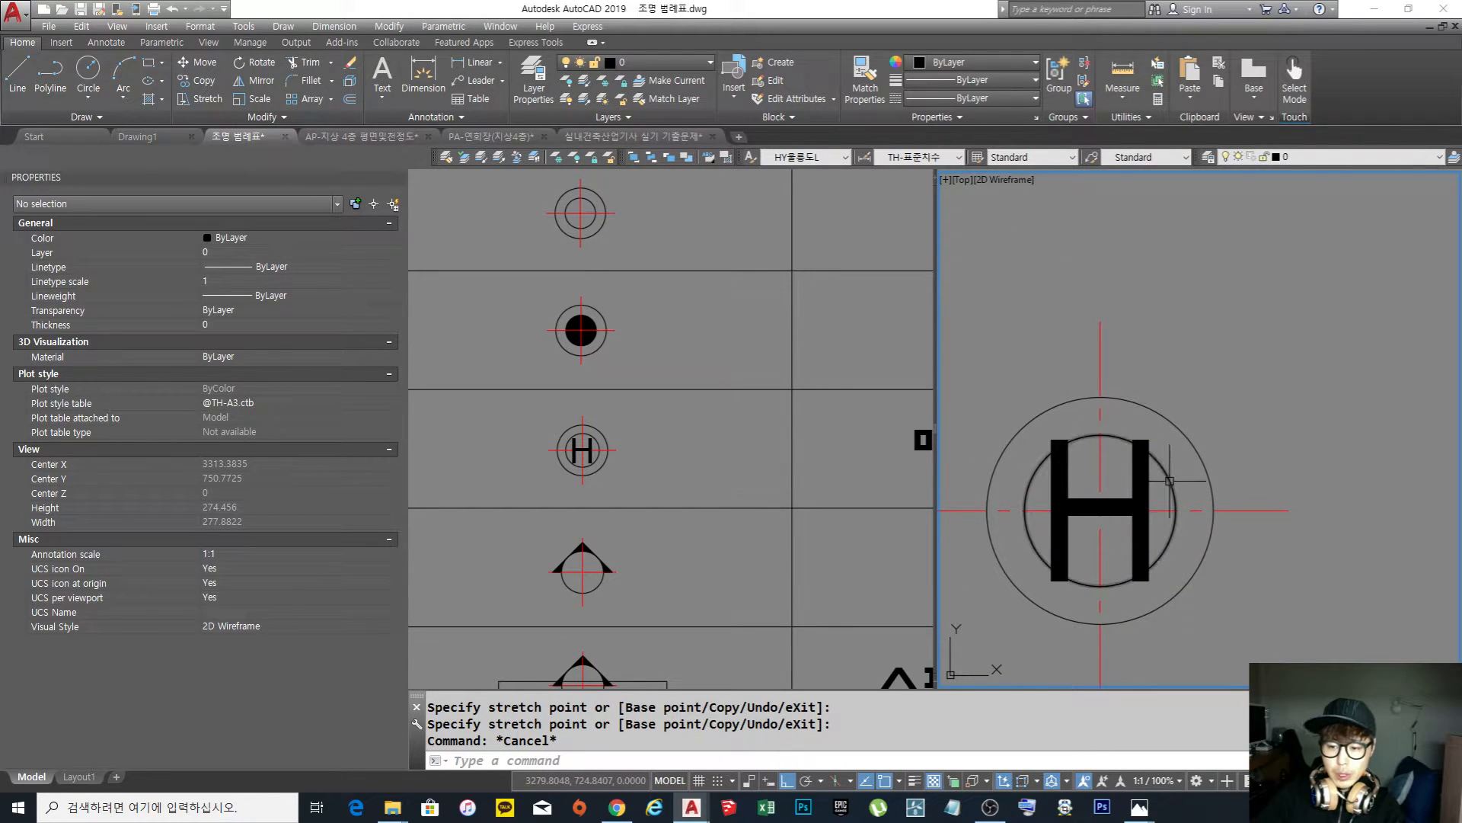
click(1169, 488)
key(Escape)
scroll(1146, 555, down, 3)
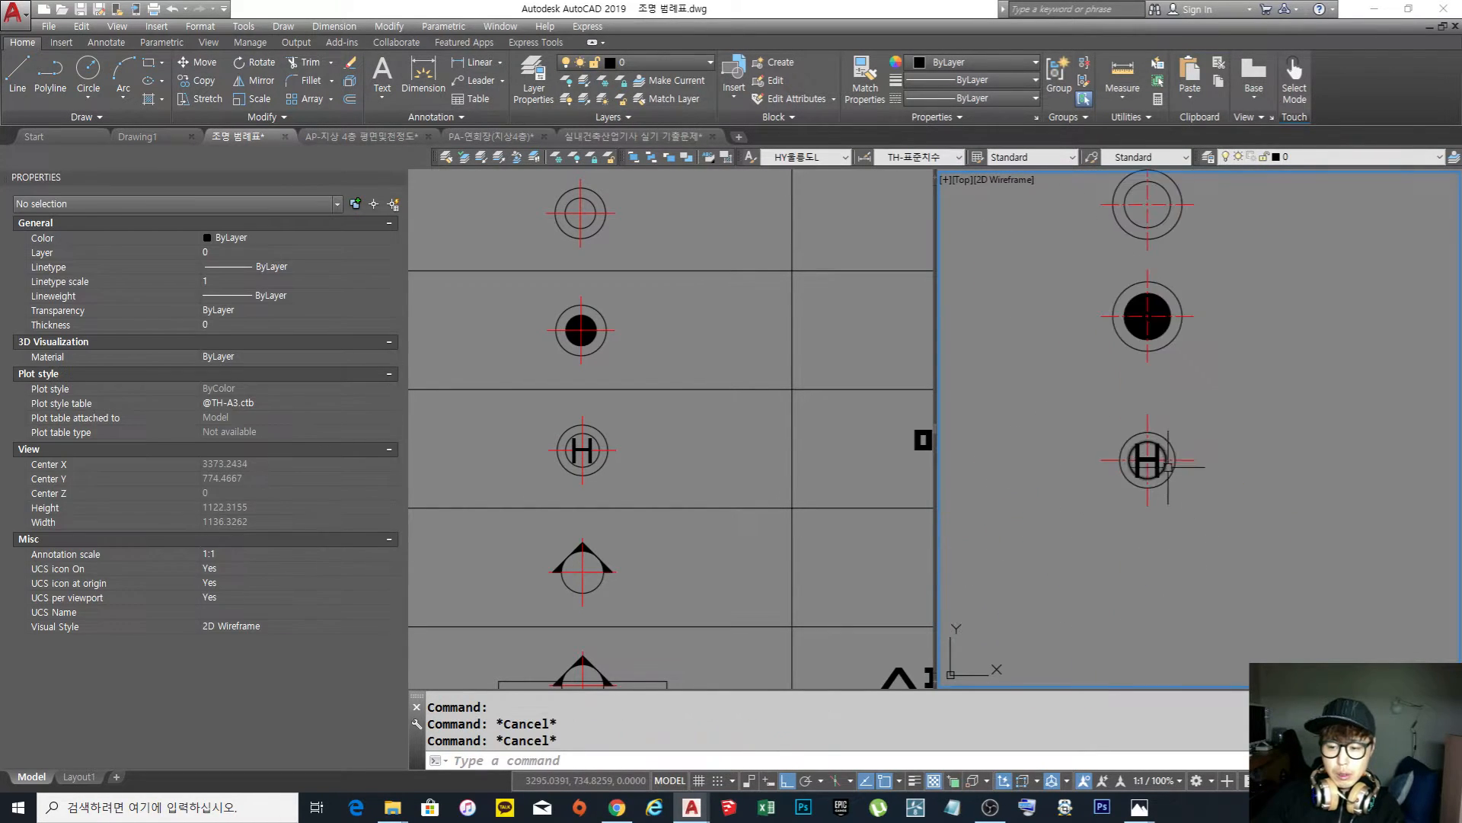
scroll(1146, 555, up, 4)
scroll(1113, 526, down, 6)
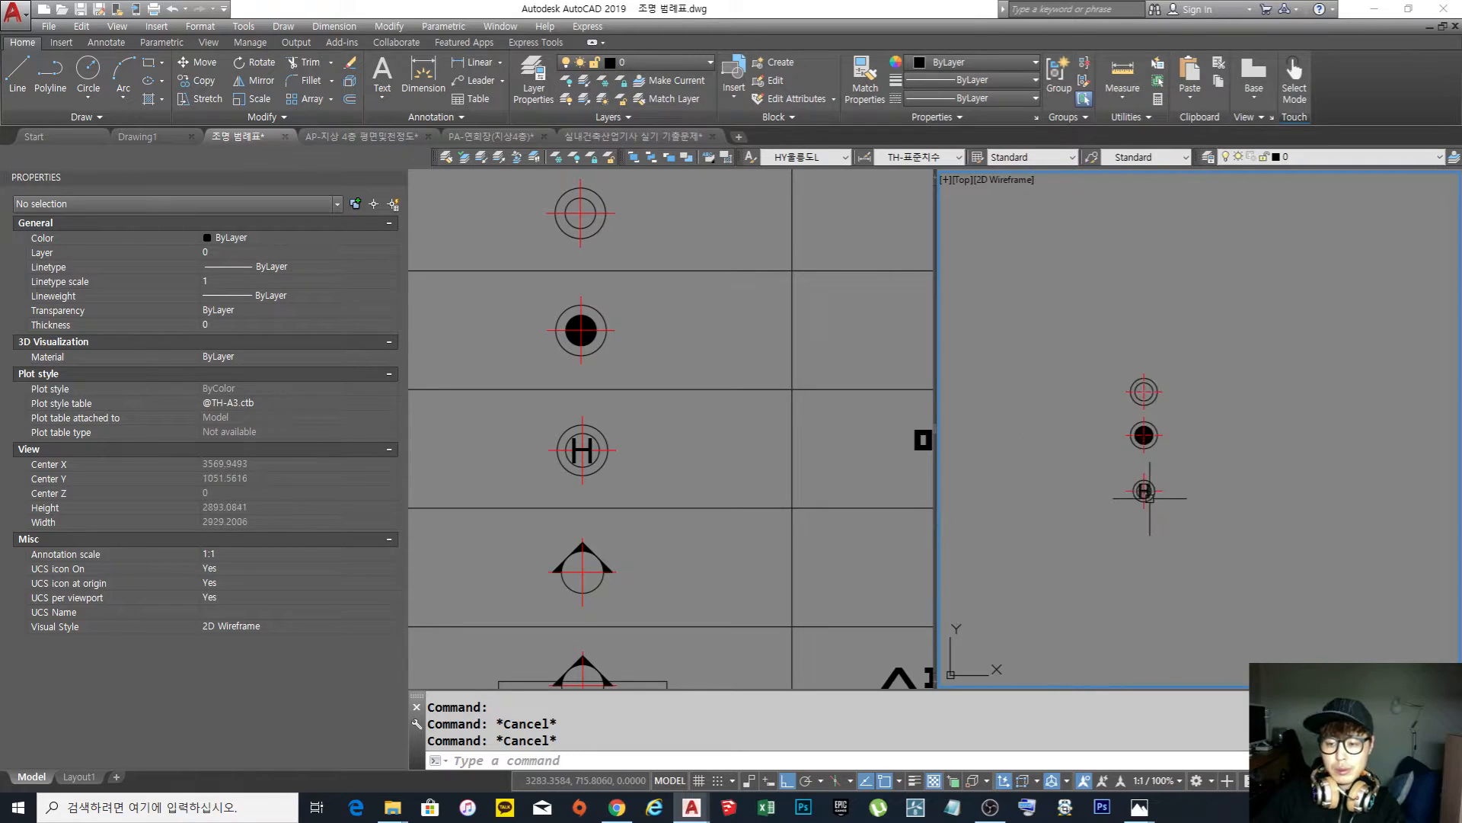
scroll(1071, 499, up, 3)
scroll(1071, 499, up, 7)
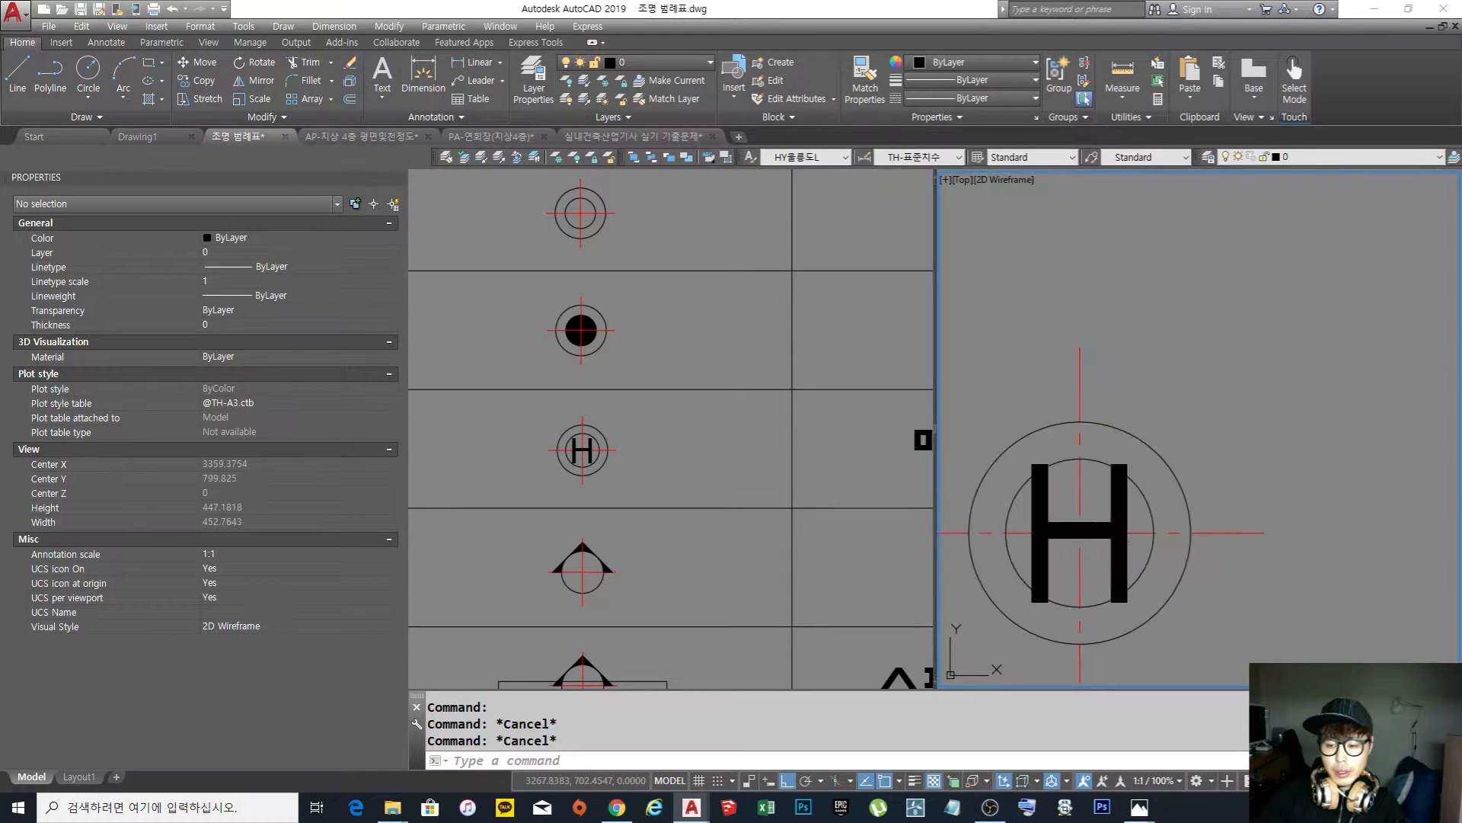
text(o)
key(Return)
text(10)
key(Return)
key(Escape)
text(e)
key(Return)
key(Escape)
key(Escape)
Erase the inner circle around the H text
text(e)
key(Return)
drag(1119, 444, 1097, 465)
key(Escape)
text(e)
key(Return)
click(1099, 458)
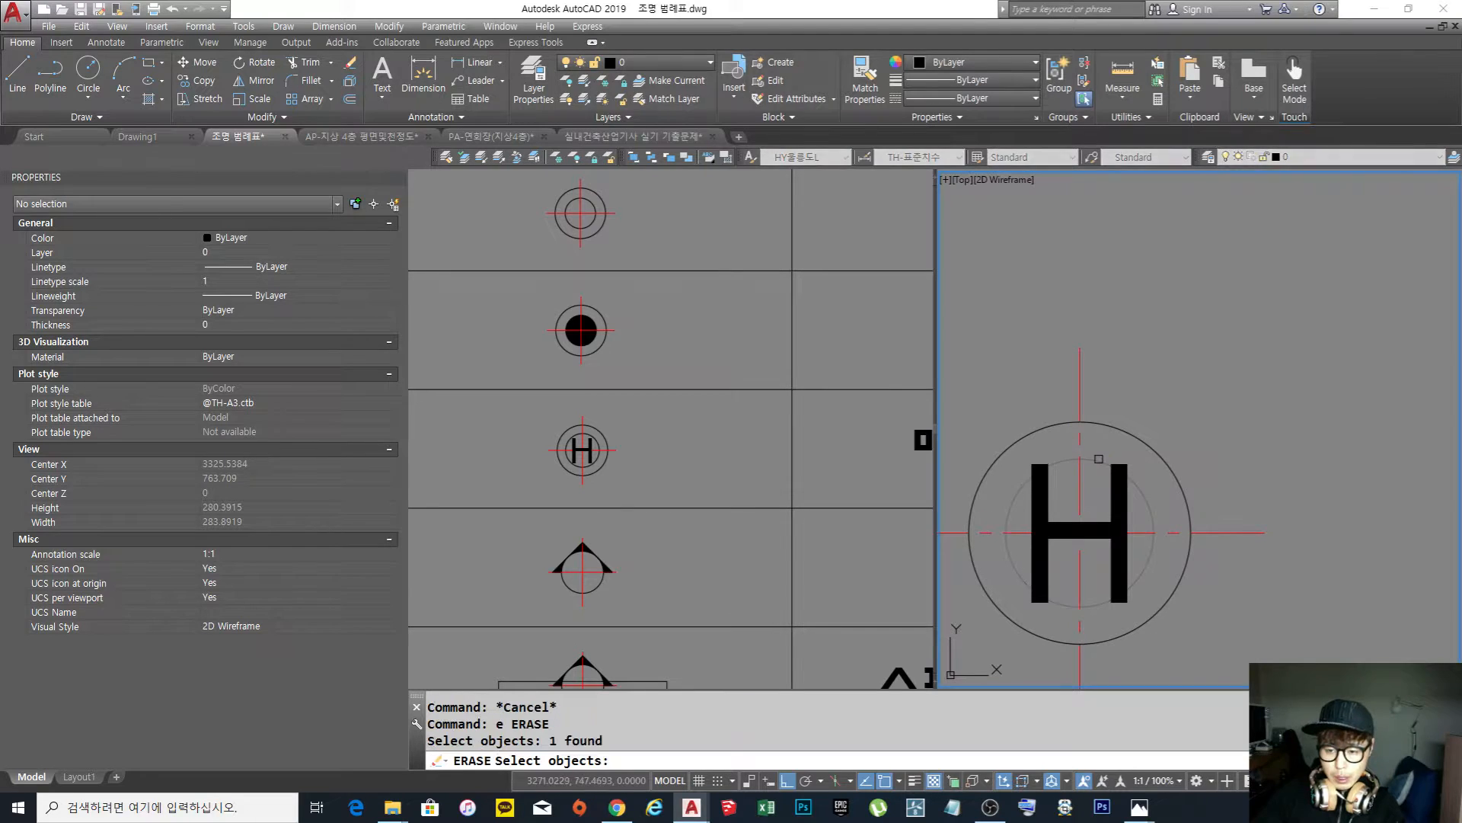
key(Return)
Offset the H symbol's outer circle inward by 15 to create a new inner circle
text(o)
key(Return)
text(15)
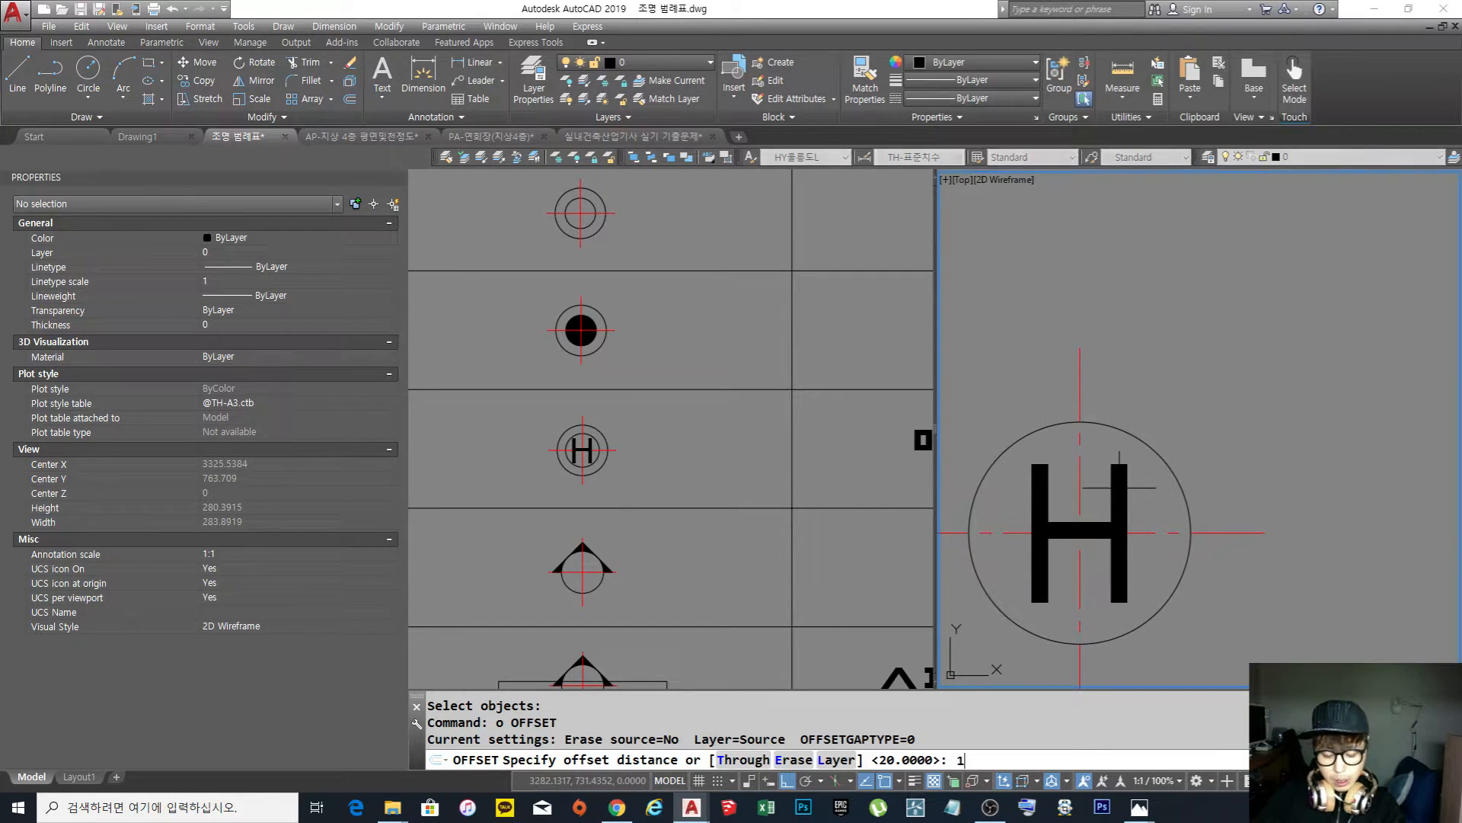
key(Return)
click(1140, 438)
click(1116, 546)
key(Escape)
Compare the H symbol's size and proportions with the two larger downlight symbols above it
scroll(1116, 545, down, 4)
scroll(1116, 545, up, 2)
scroll(1109, 502, down, 5)
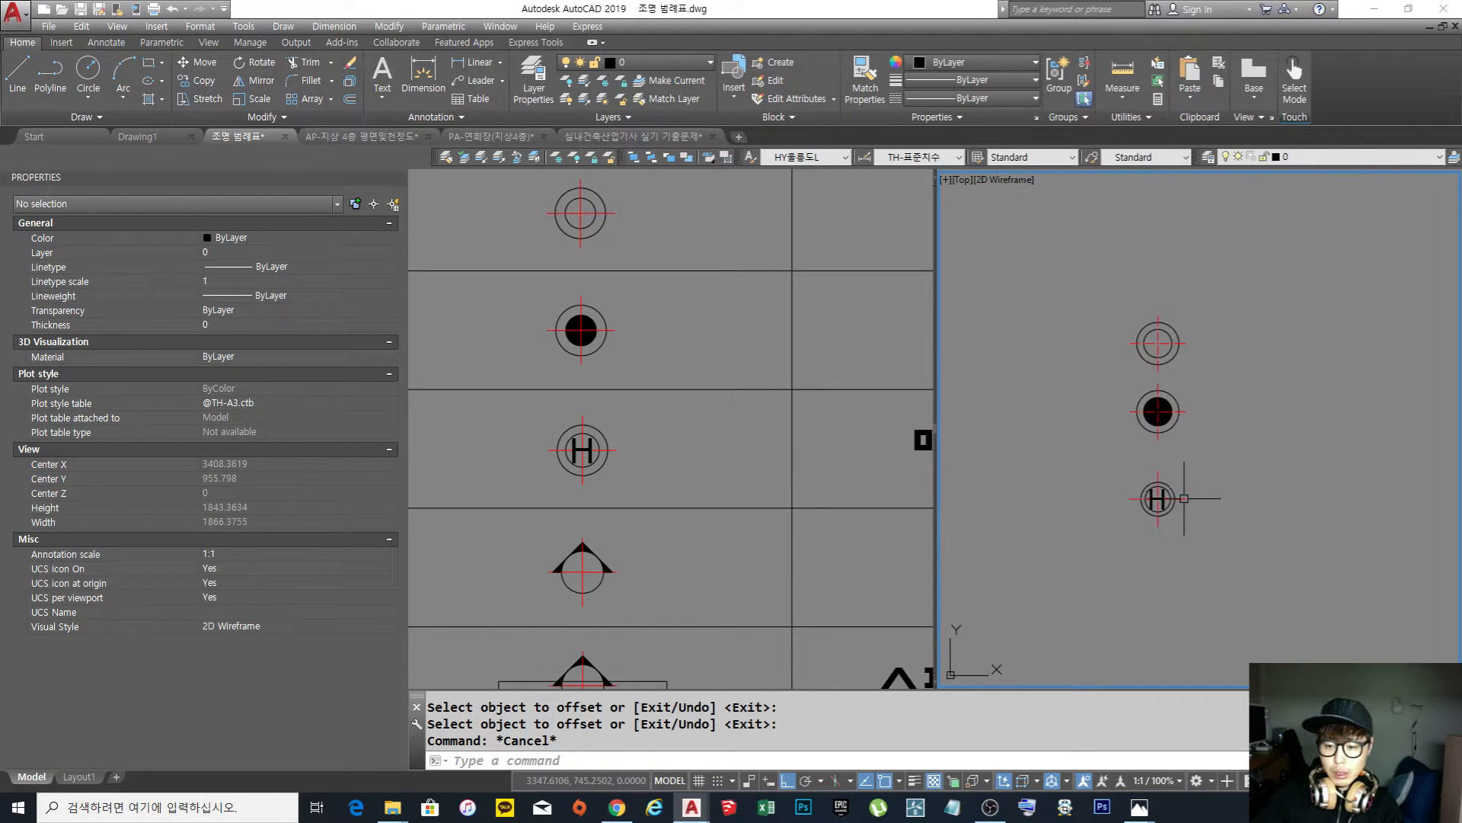
middle_drag(1097, 496, 1160, 537)
scroll(1136, 528, up, 4)
scroll(1133, 529, down, 6)
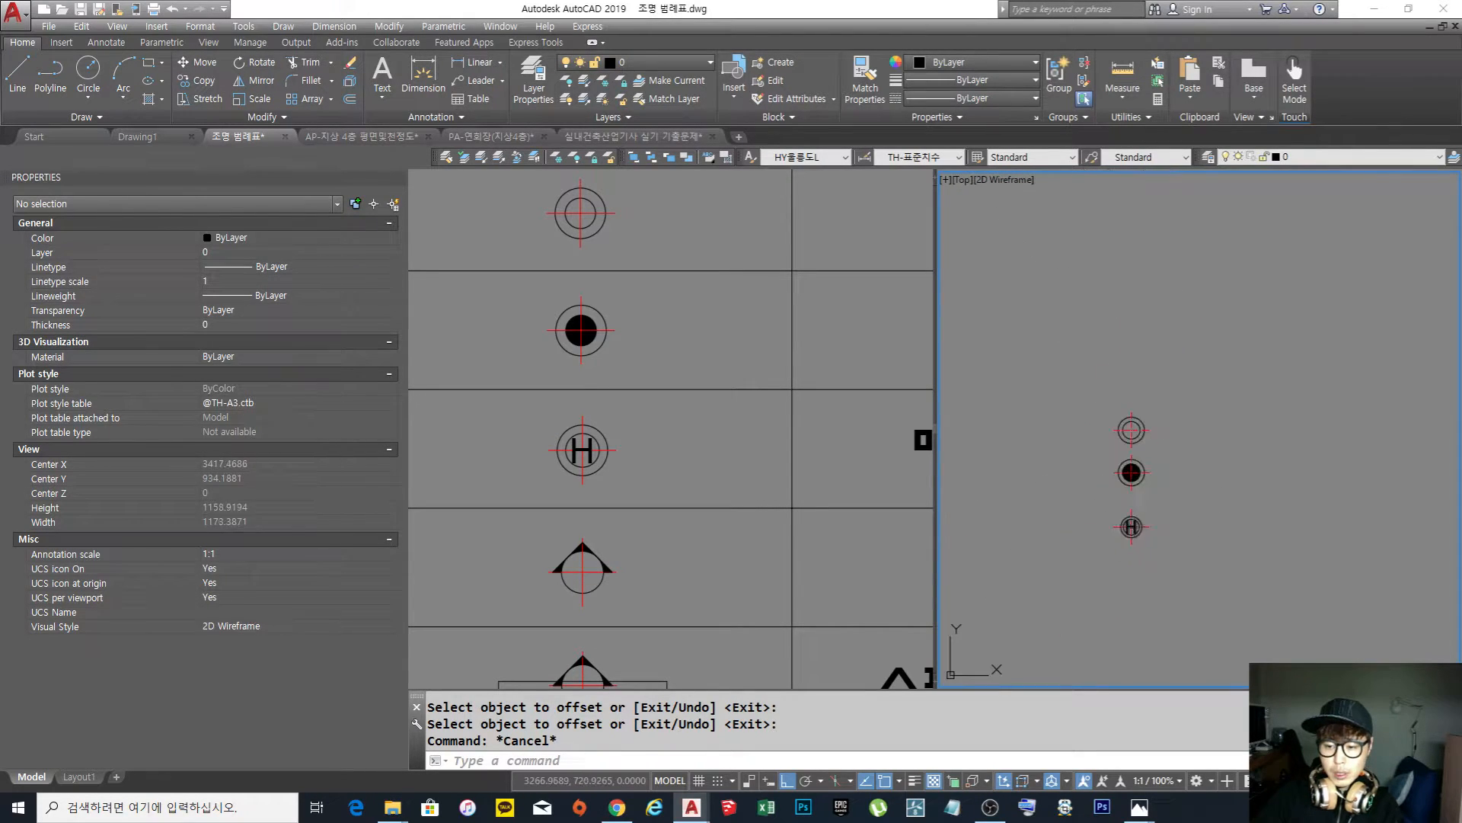
scroll(1109, 510, up, 3)
click(1158, 583)
click(1039, 228)
key(Escape)
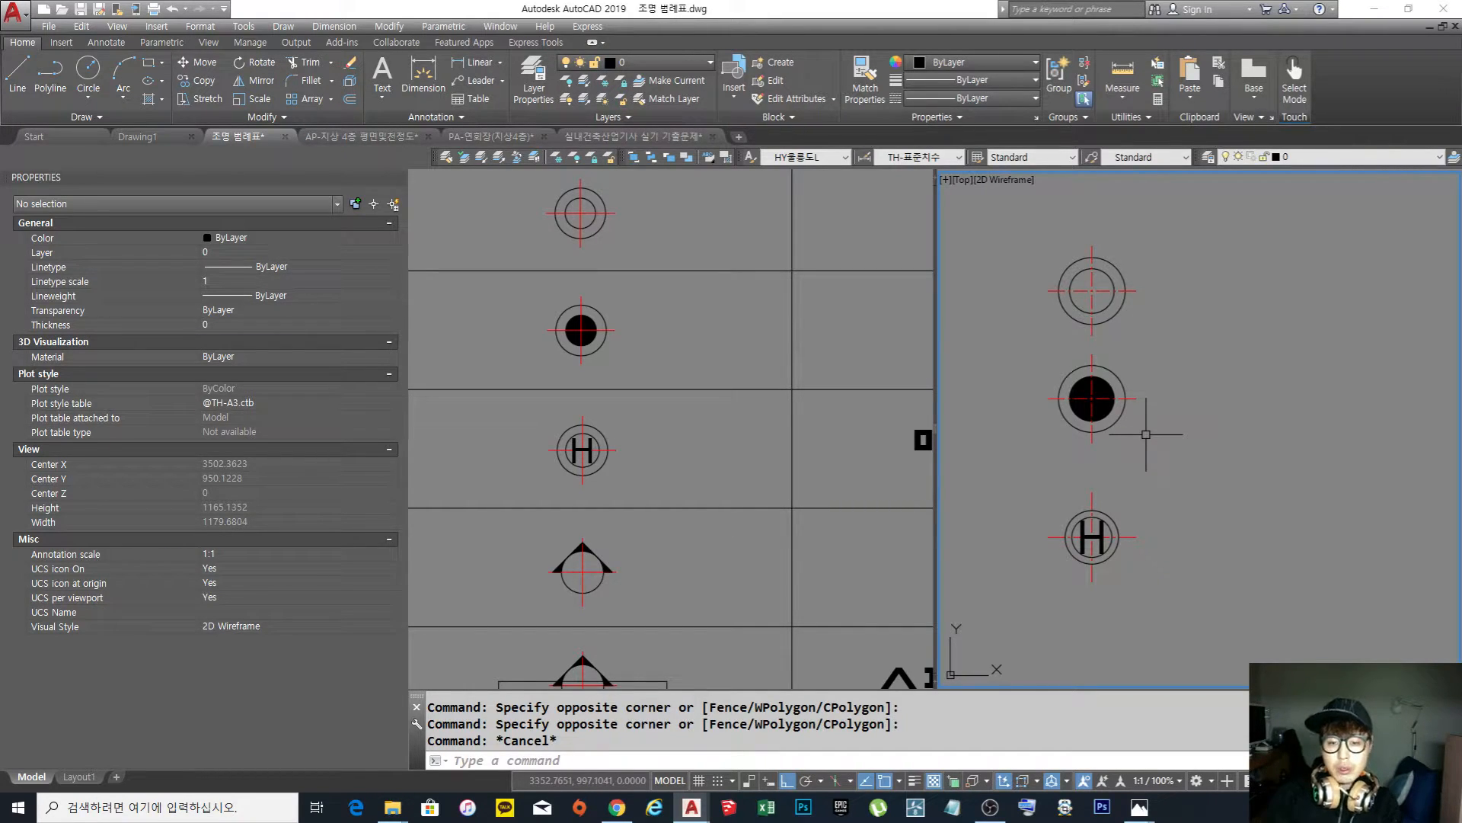
key(Escape)
key(Escape)
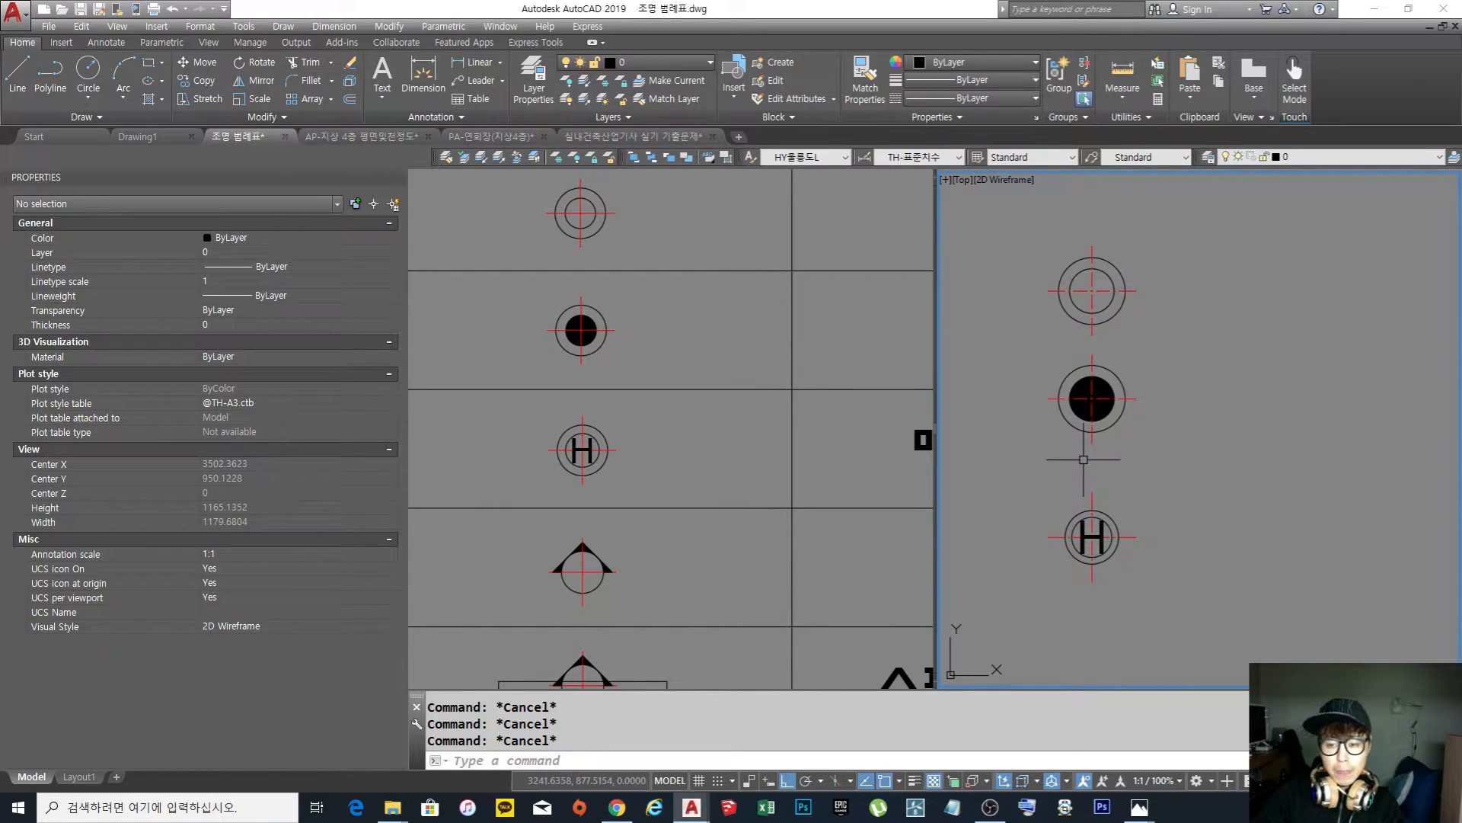
click(1173, 588)
click(1035, 498)
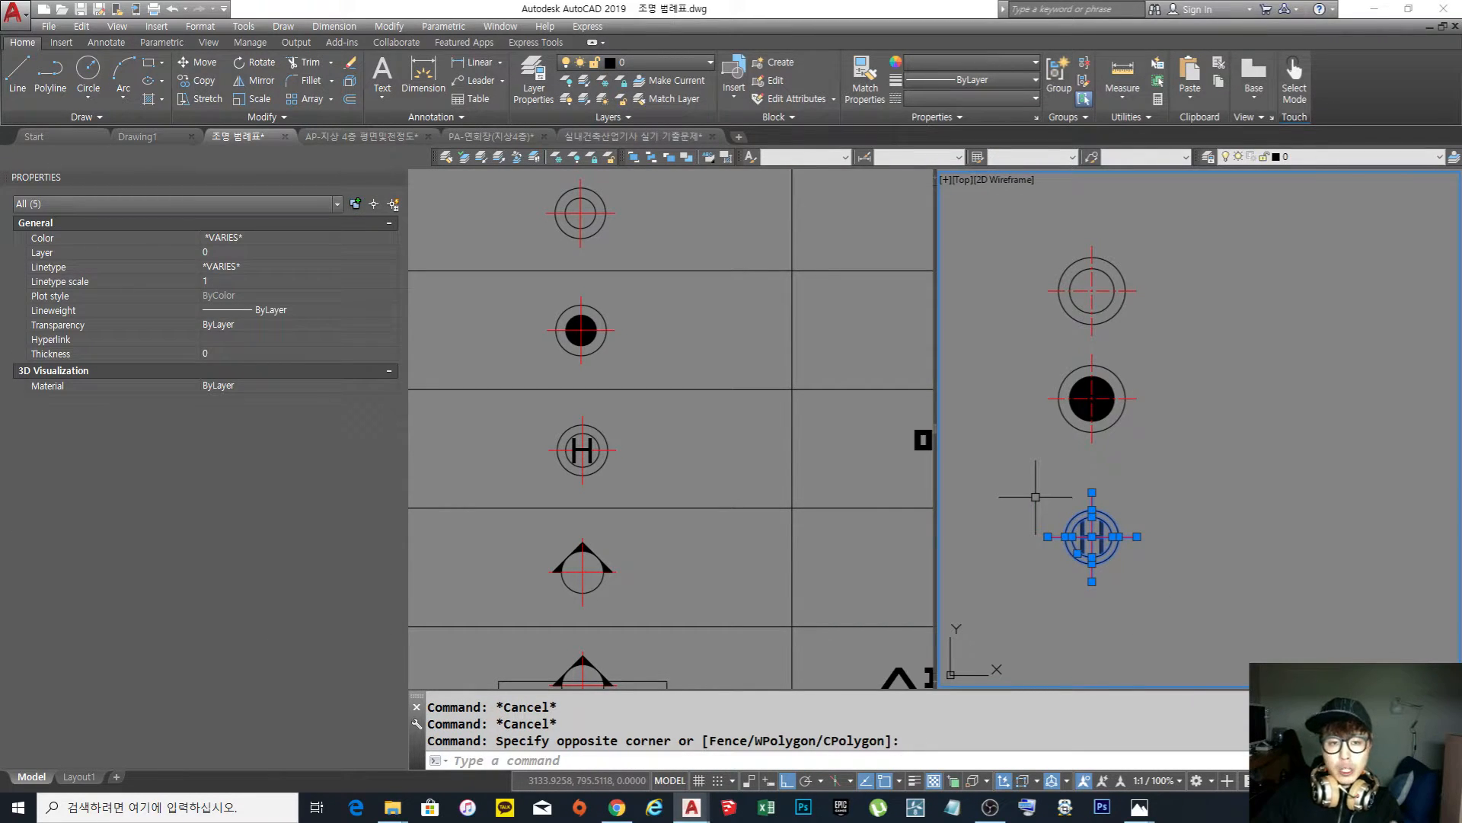
key(Escape)
key(Escape)
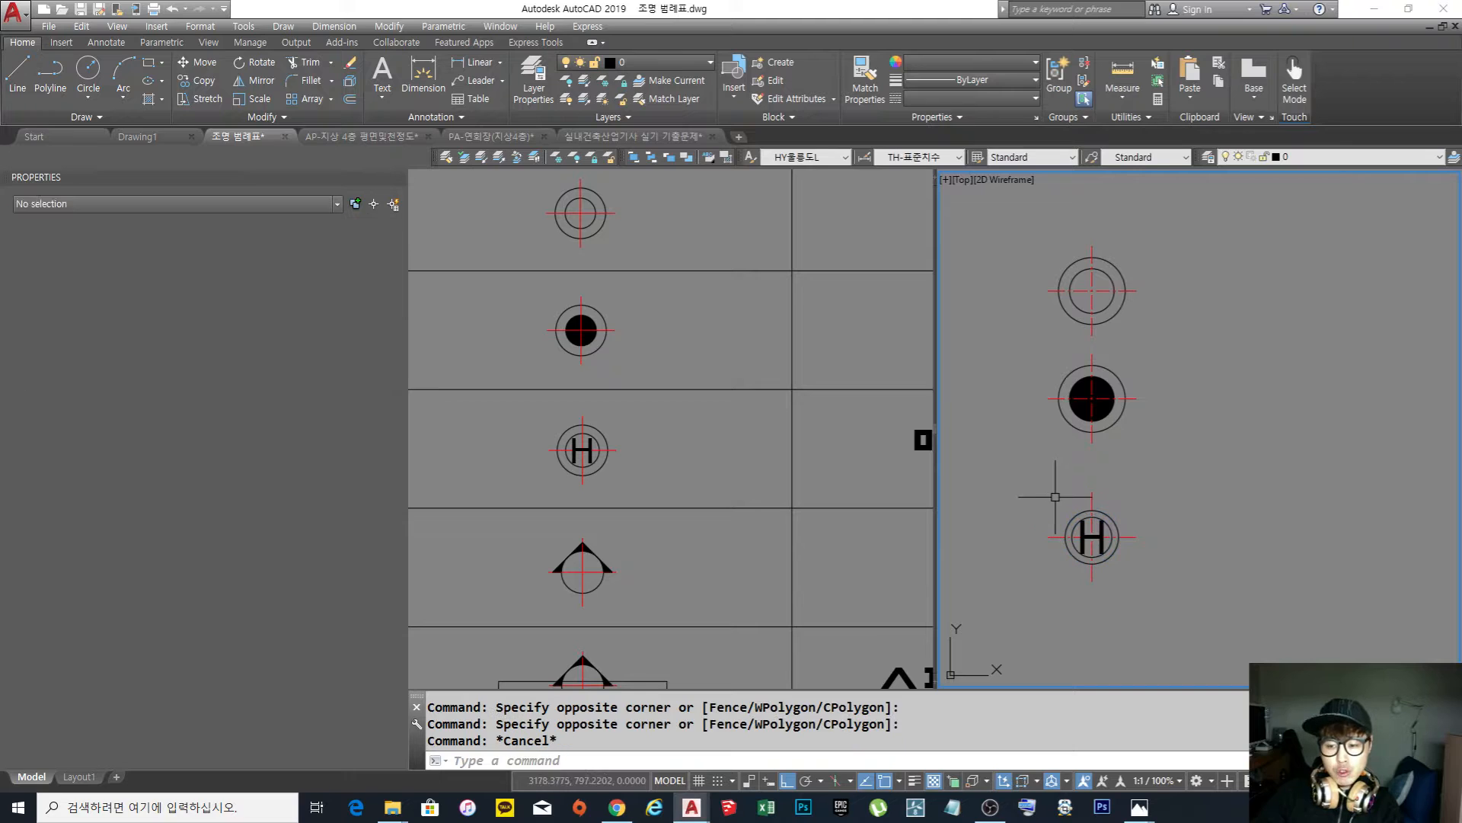
Examine the spotlight and rail spotlight rows of the legend table next to the redrawn downlight symbols
click(647, 478)
scroll(689, 450, down, 2)
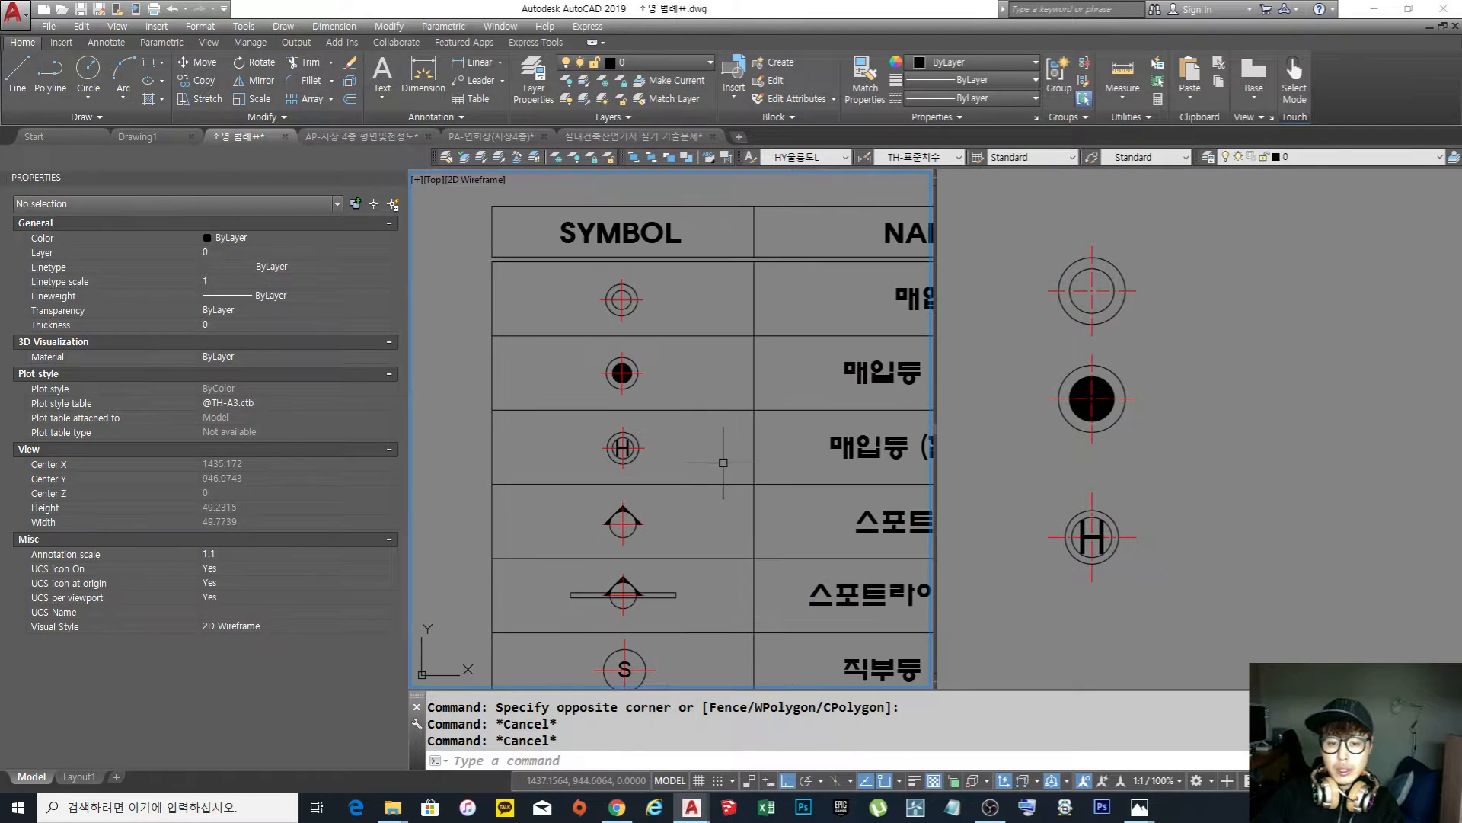
middle_drag(718, 461, 689, 397)
click(1268, 607)
middle_drag(1127, 600, 1122, 545)
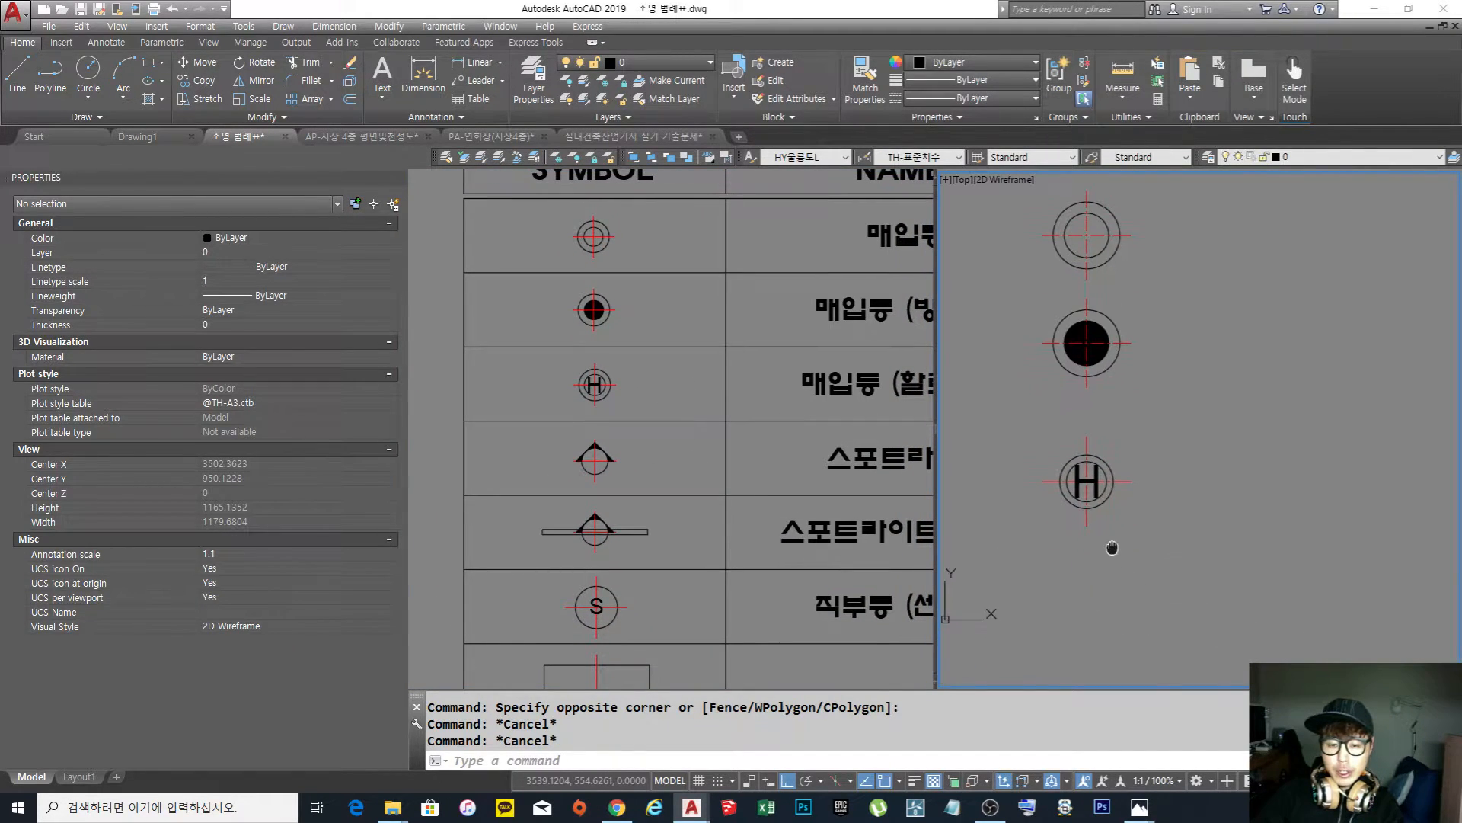
click(685, 477)
middle_drag(727, 468, 613, 425)
click(1173, 564)
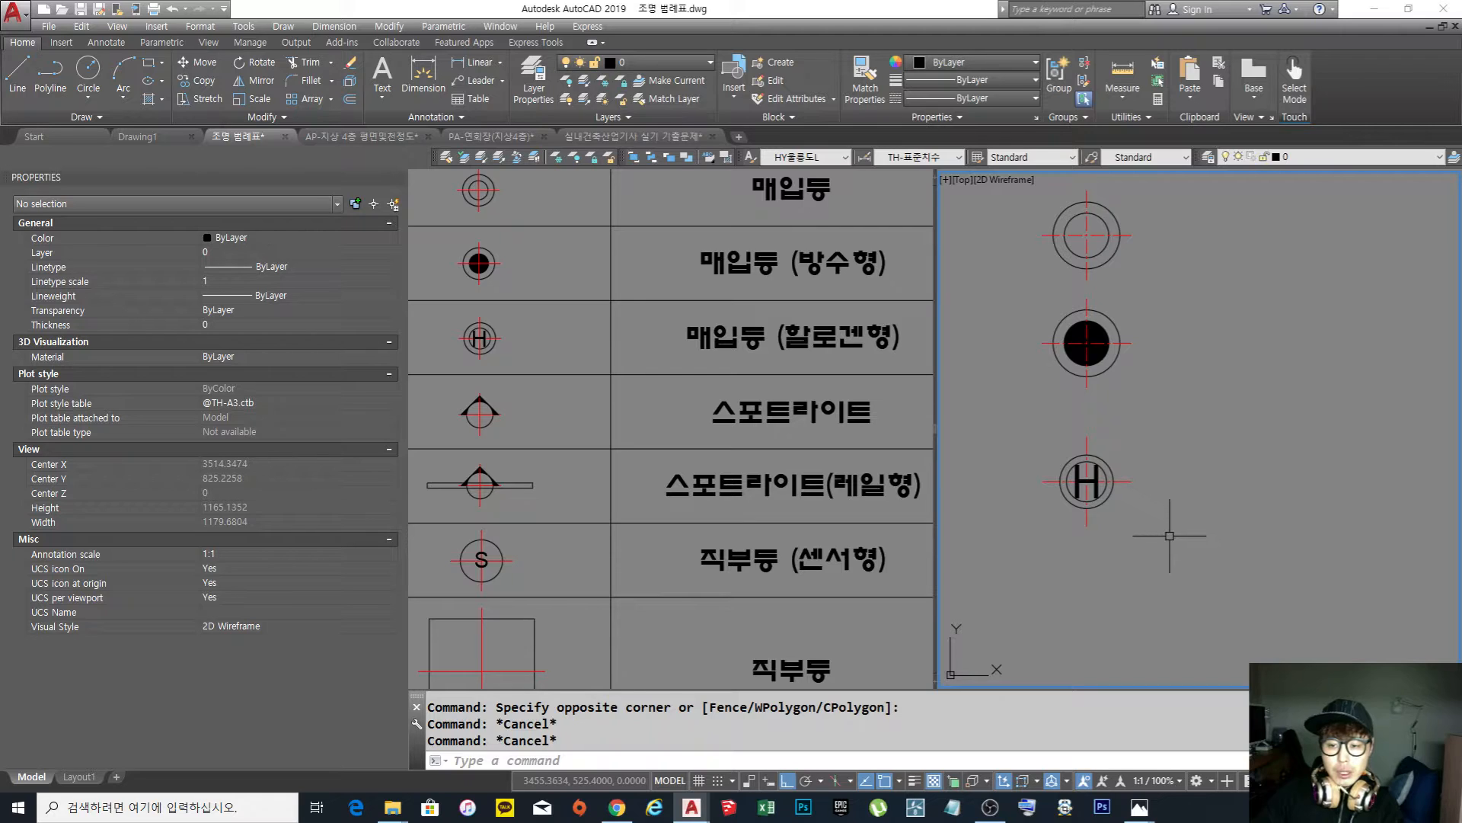
middle_drag(1115, 509, 1127, 507)
click(550, 417)
middle_drag(550, 415, 665, 431)
scroll(665, 430, up, 4)
scroll(600, 423, down, 2)
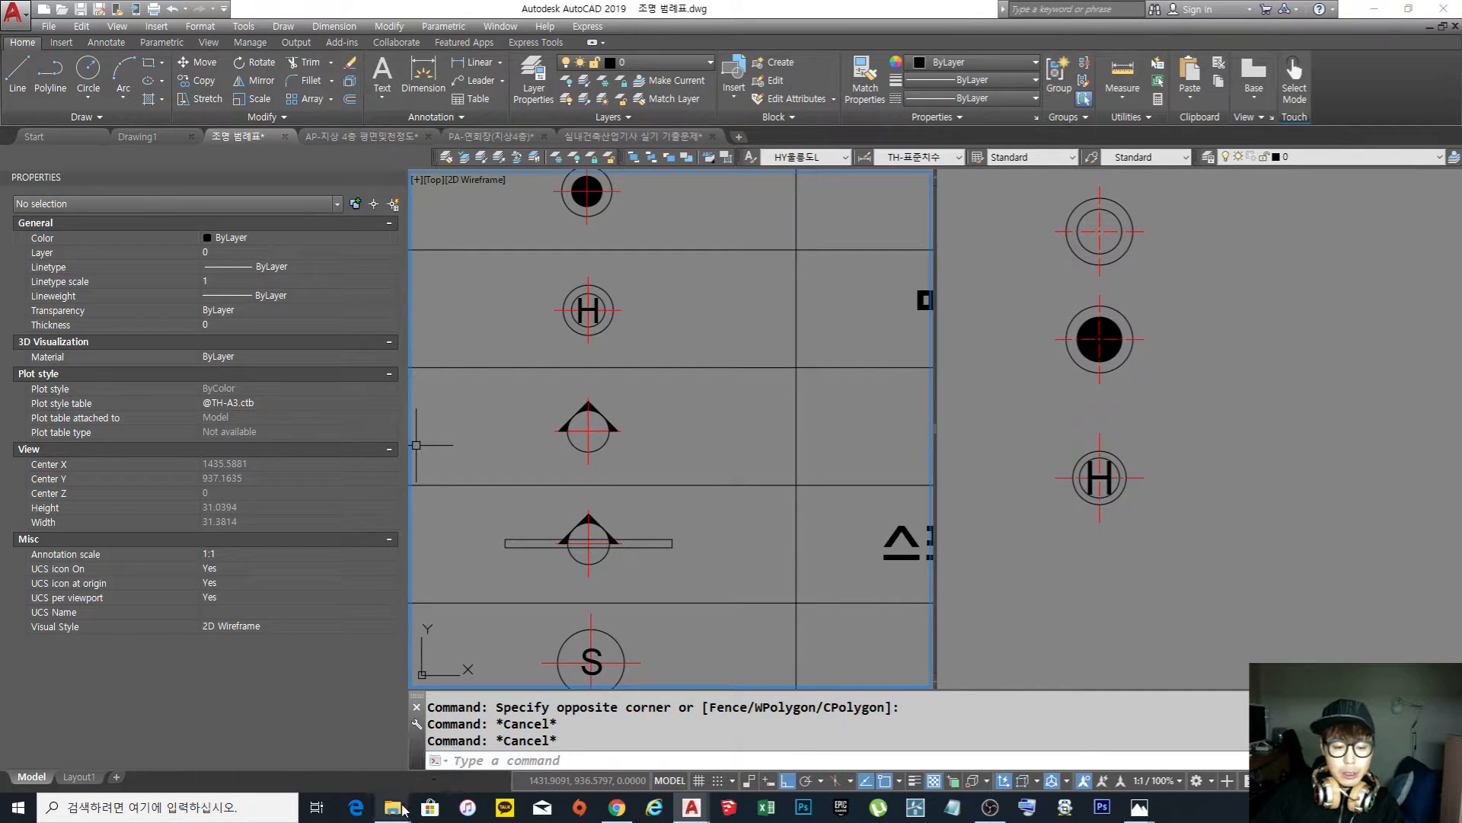
View the spotlight photo 20191215_022732.jpg from the captures folder, minimize it and return to the legend's spotlight symbols in AutoCAD
mouse_move(393, 807)
click(443, 743)
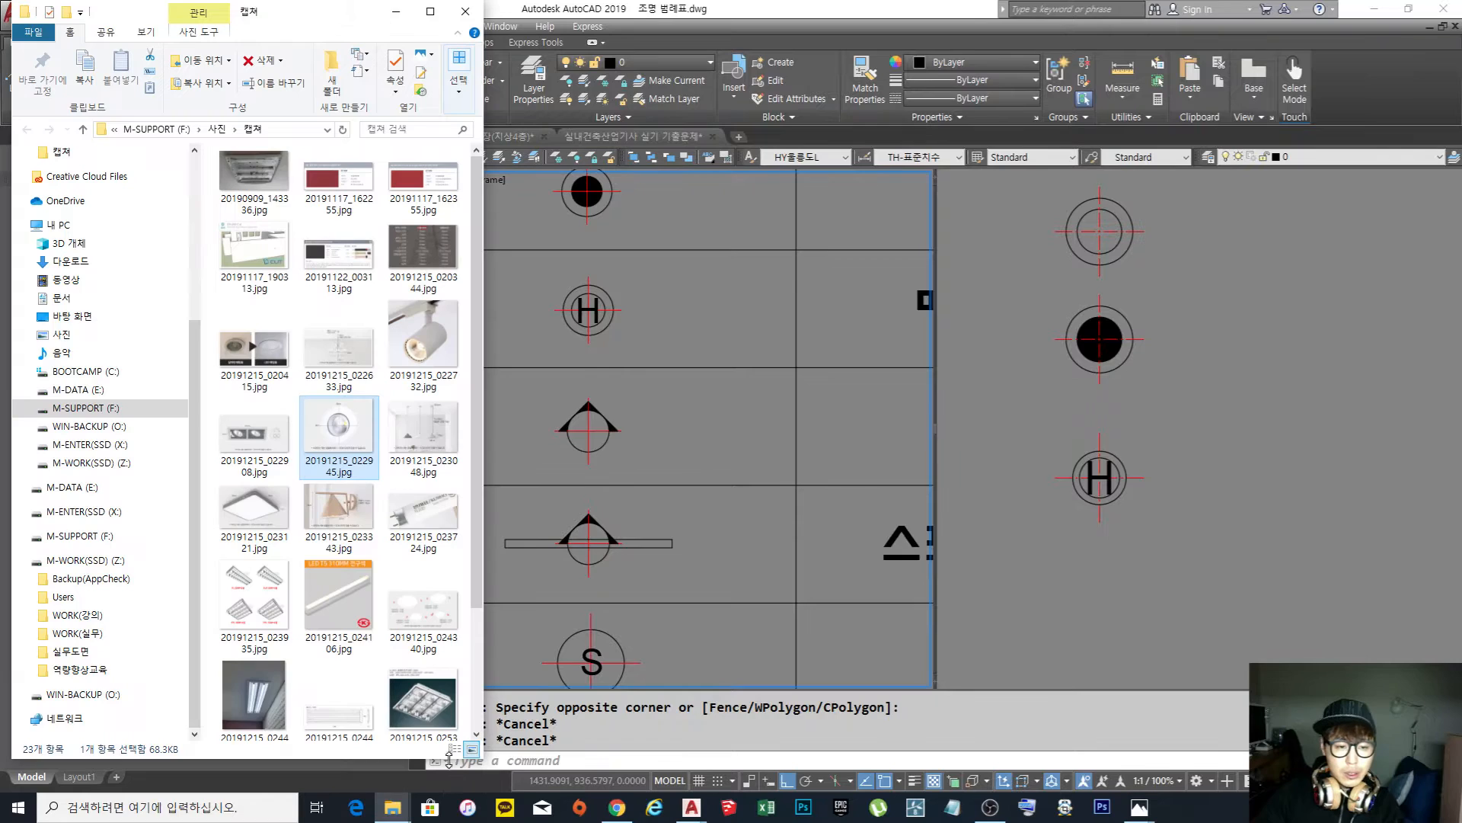
click(437, 346)
double_click(436, 347)
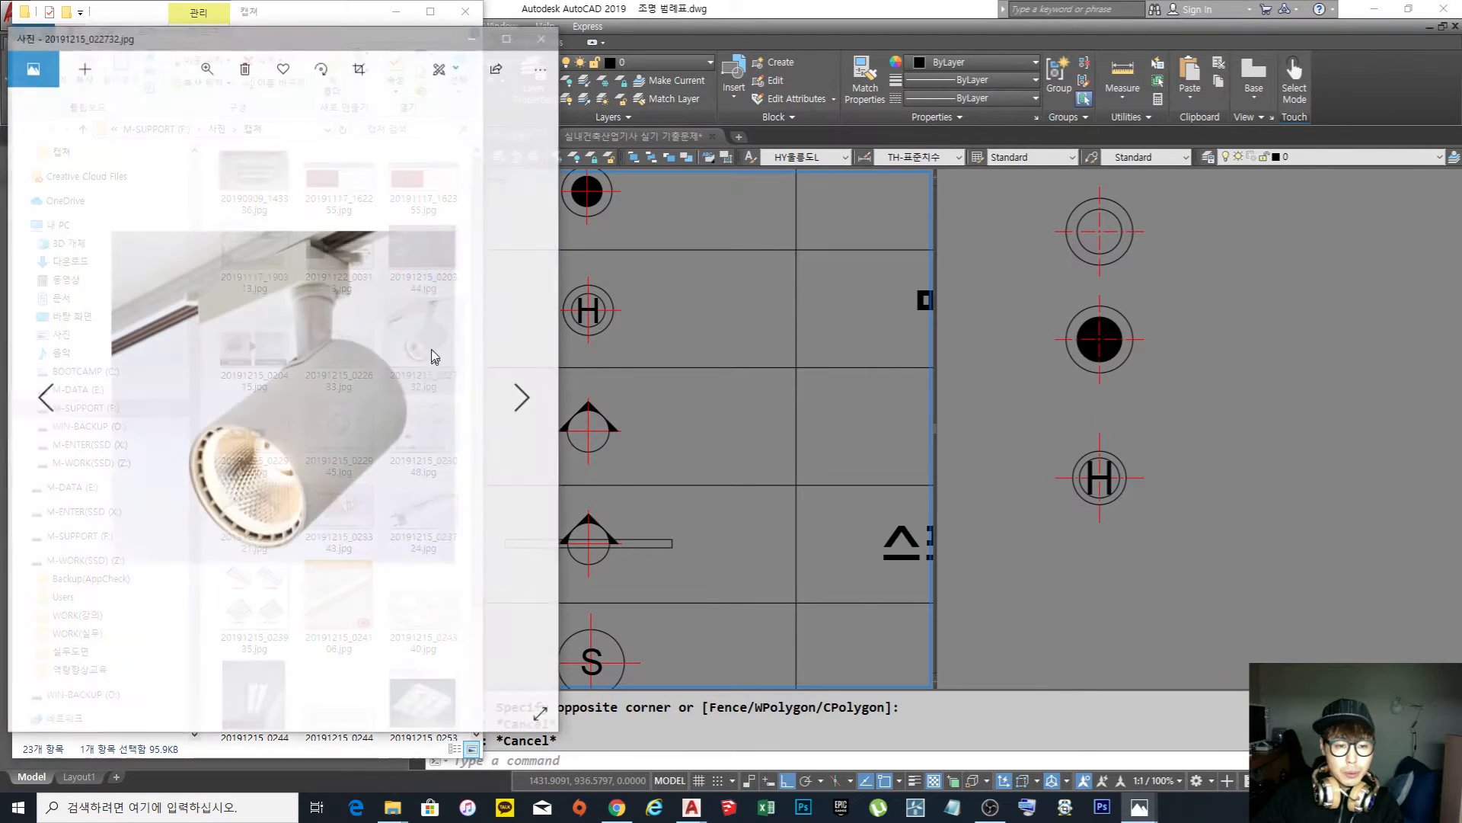
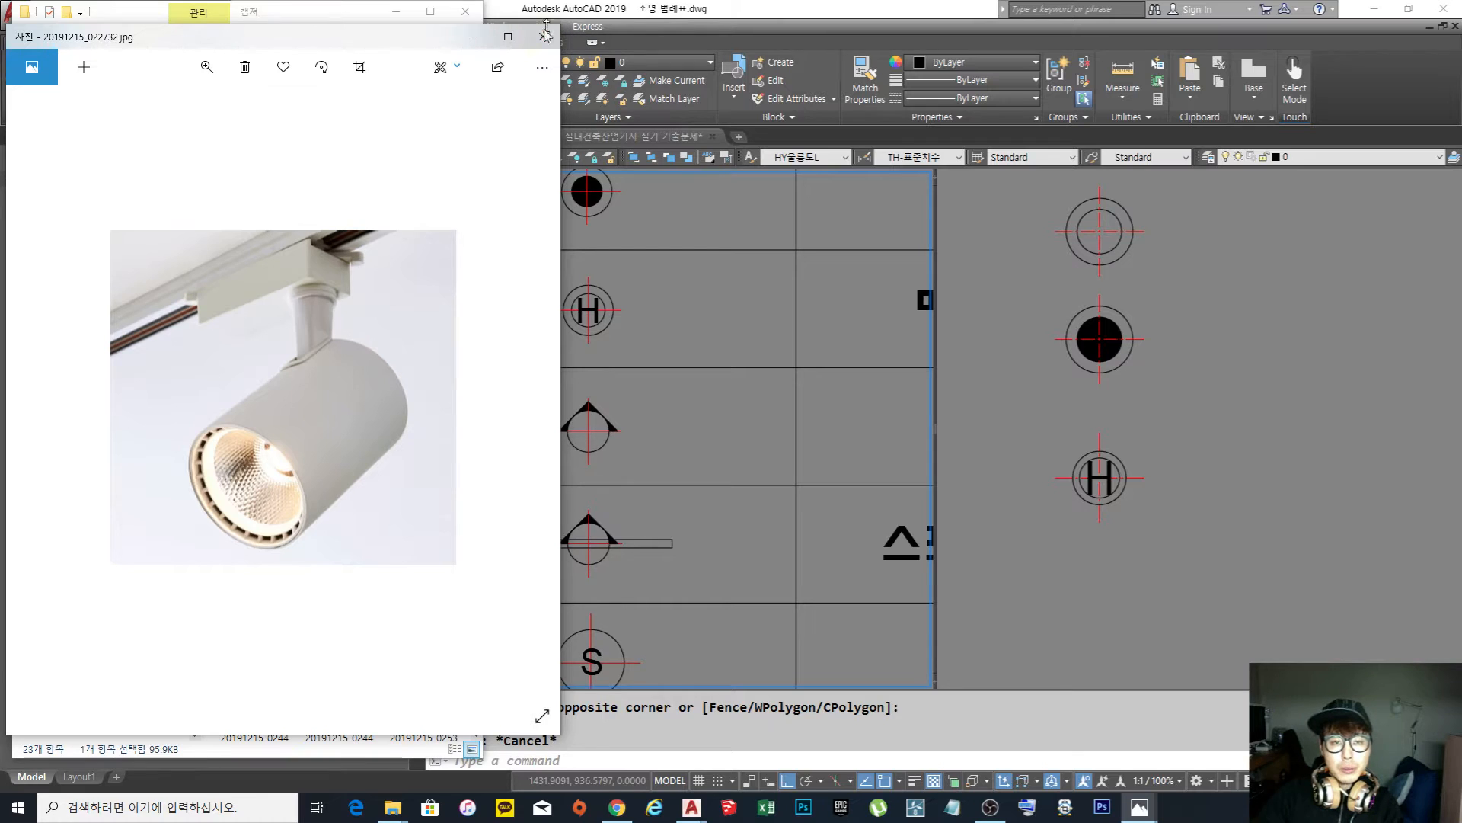
click(473, 37)
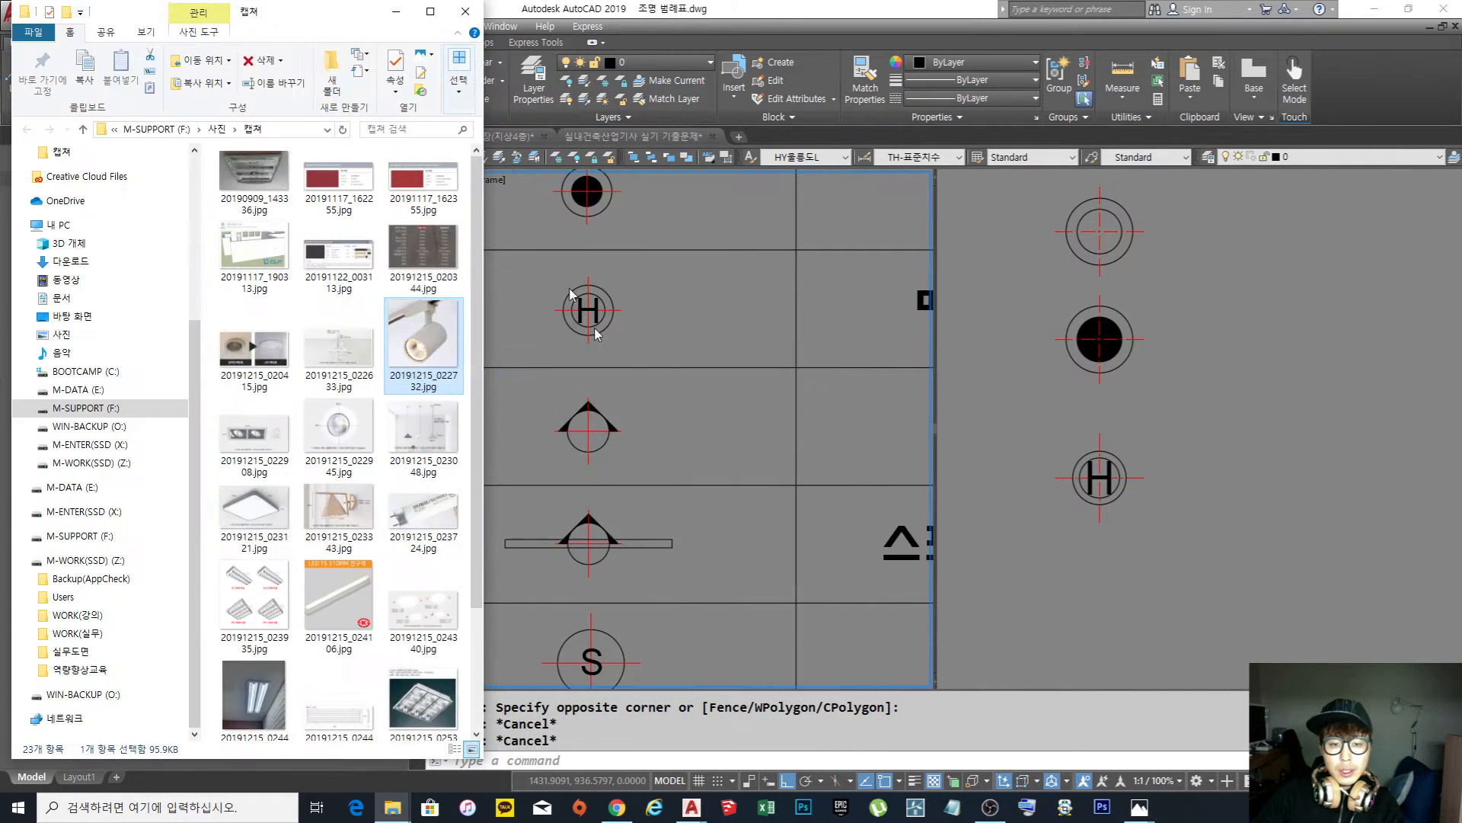
click(656, 457)
middle_drag(659, 447, 639, 415)
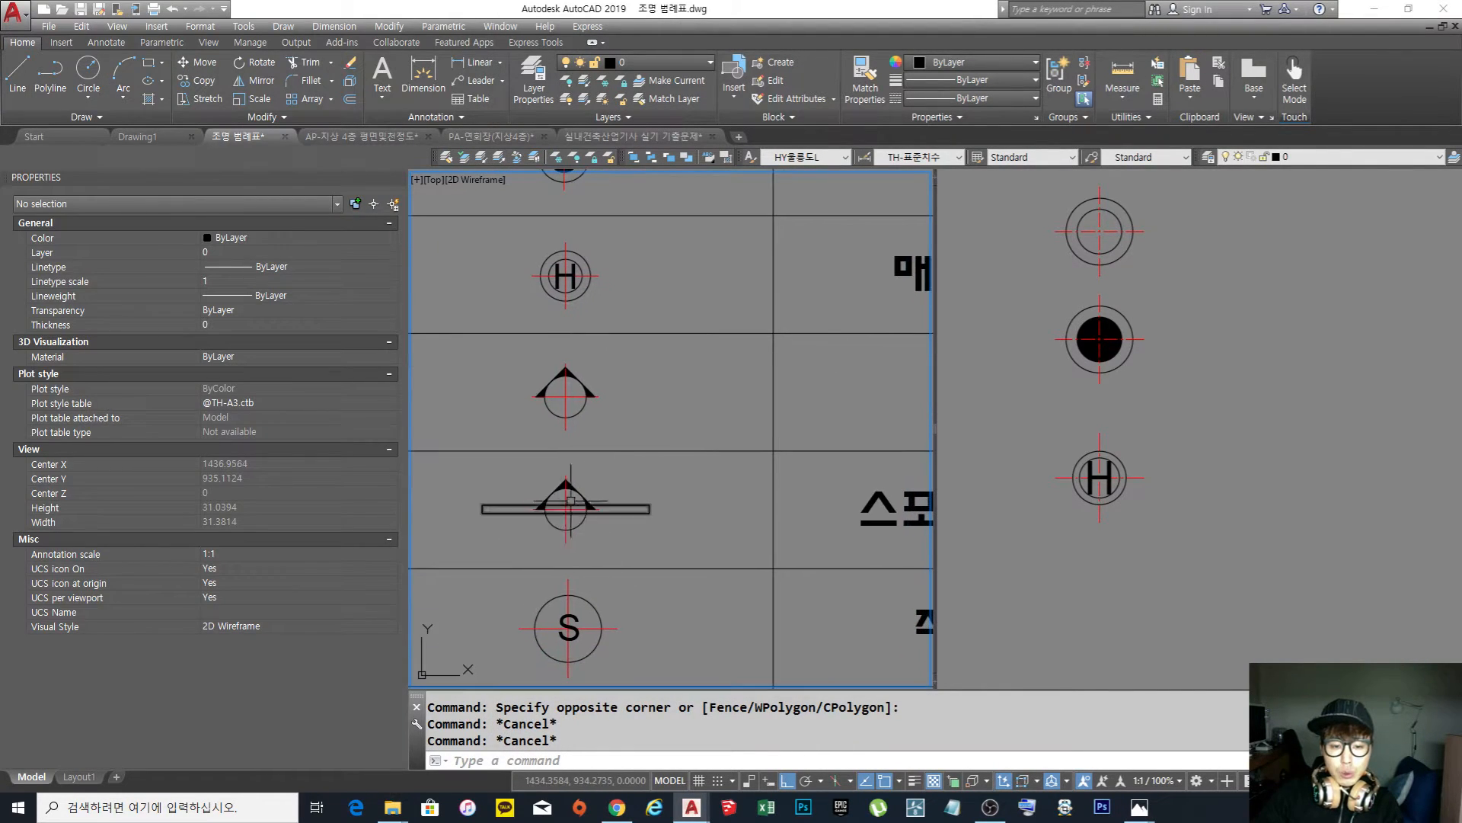
click(645, 413)
click(613, 433)
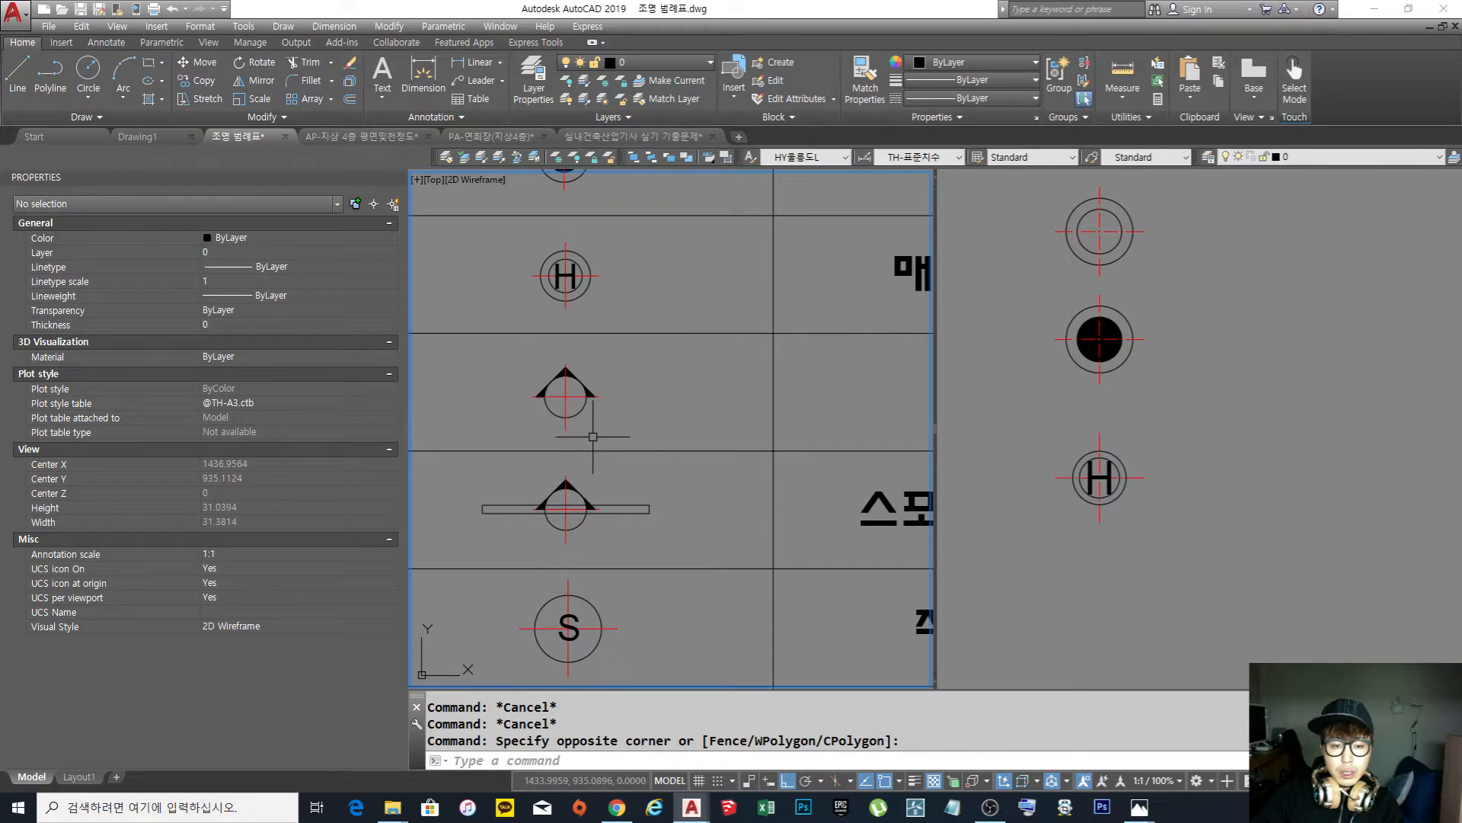
Copy the whole H symbol with its centre lines about 214 straight down
click(1164, 484)
middle_drag(1119, 483, 1105, 443)
text(co)
key(space)
click(1132, 511)
click(1073, 428)
key(space)
click(1223, 436)
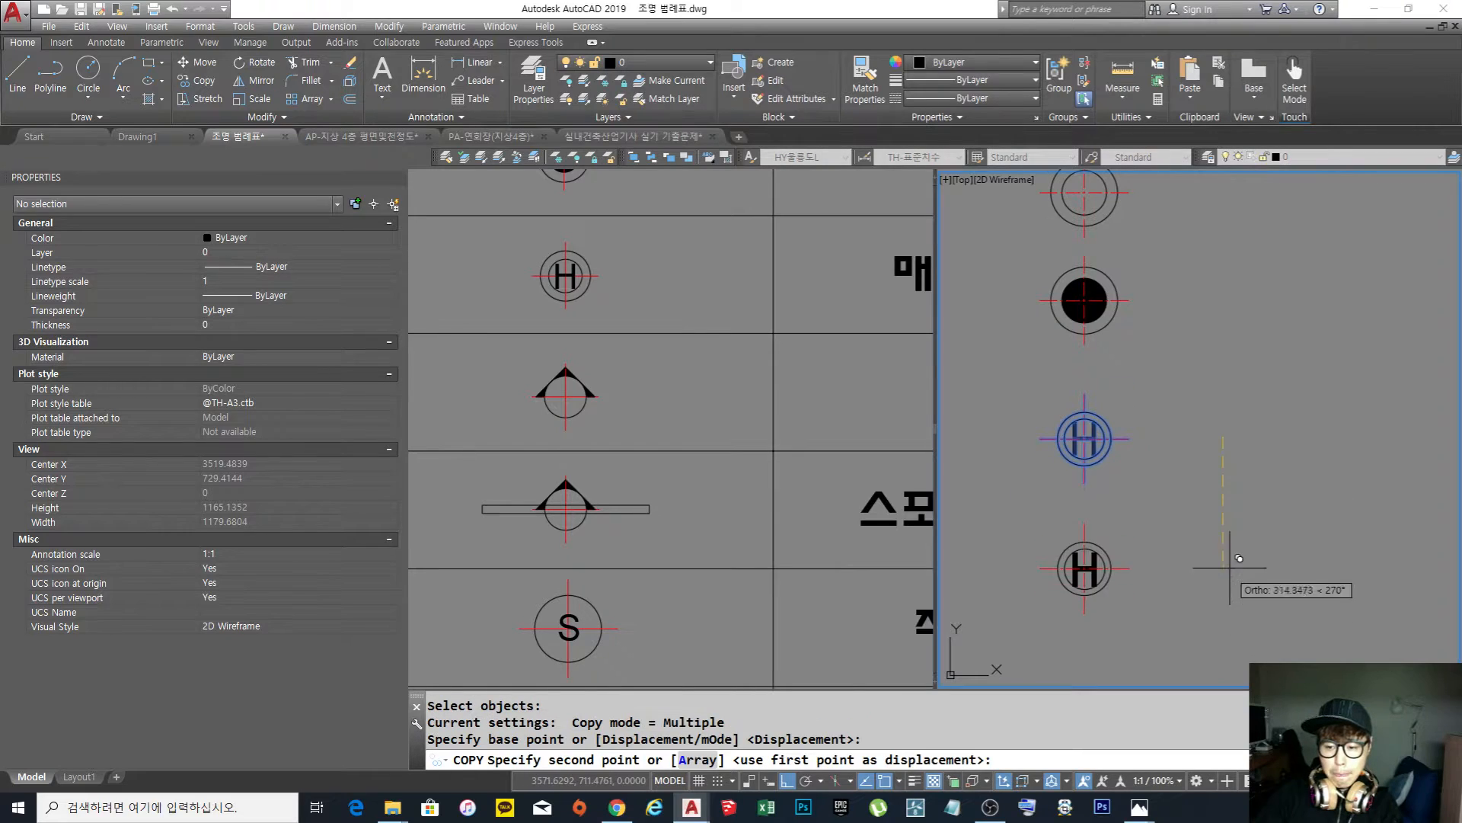
click(1229, 565)
key(space)
Erase the H text and inner circle of the copied symbol, keeping the outer circle and centre lines
scroll(1135, 503, up, 6)
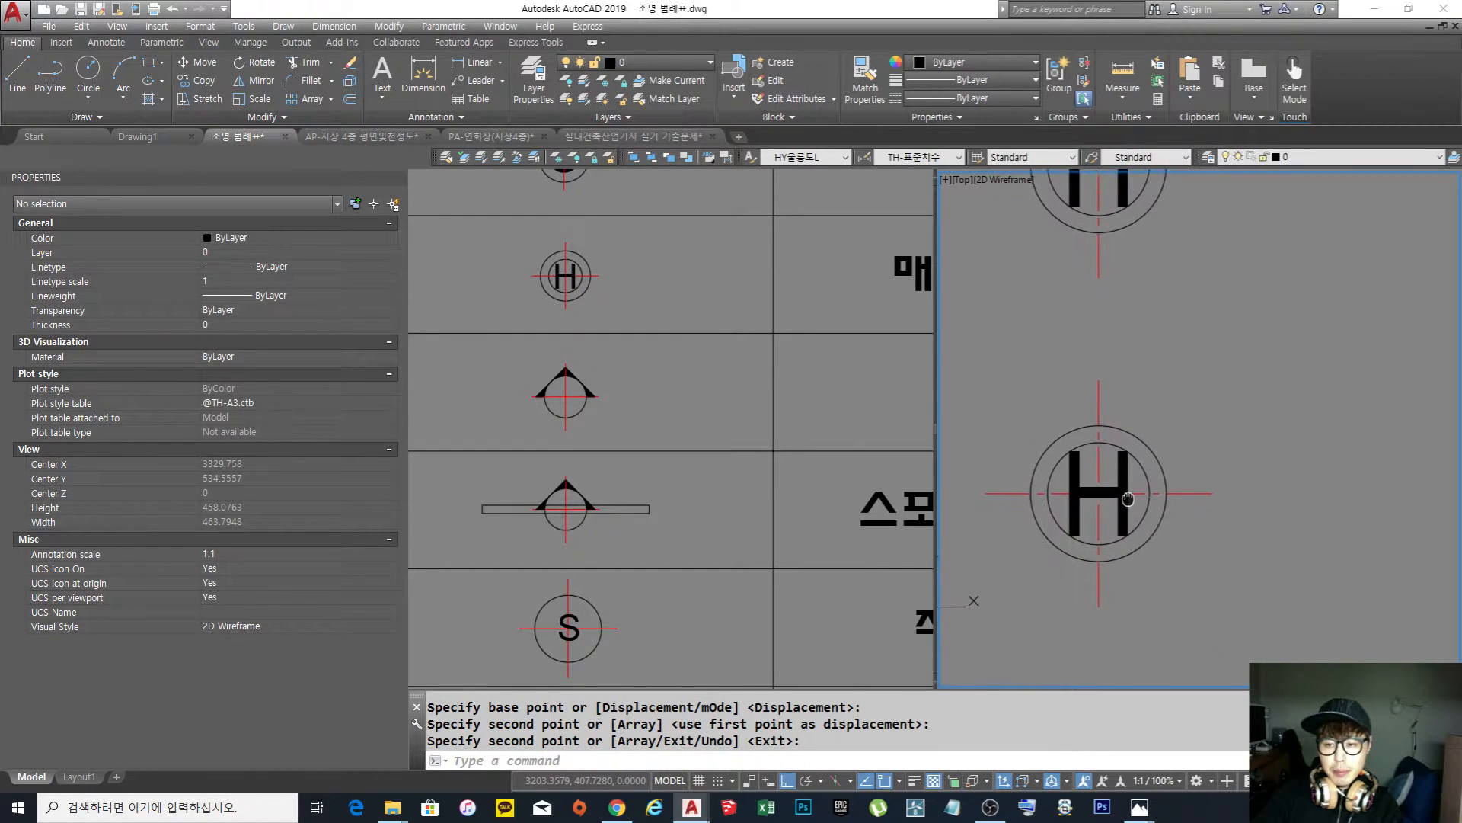
scroll(1135, 504, up, 2)
text(e)
key(space)
click(1160, 570)
click(1109, 521)
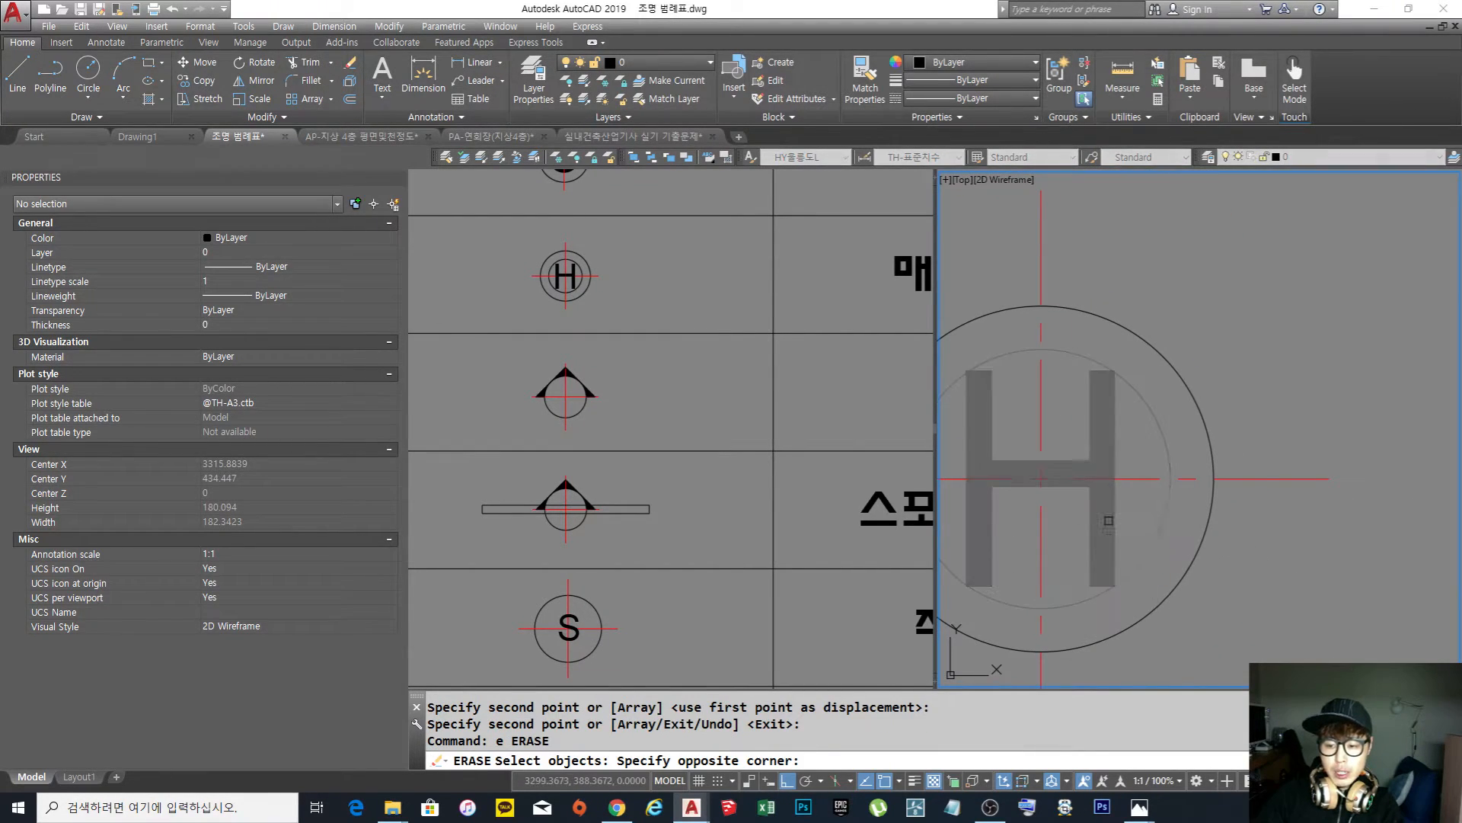
key(space)
scroll(1151, 504, down, 2)
scroll(1151, 533, down, 4)
scroll(1138, 529, up, 3)
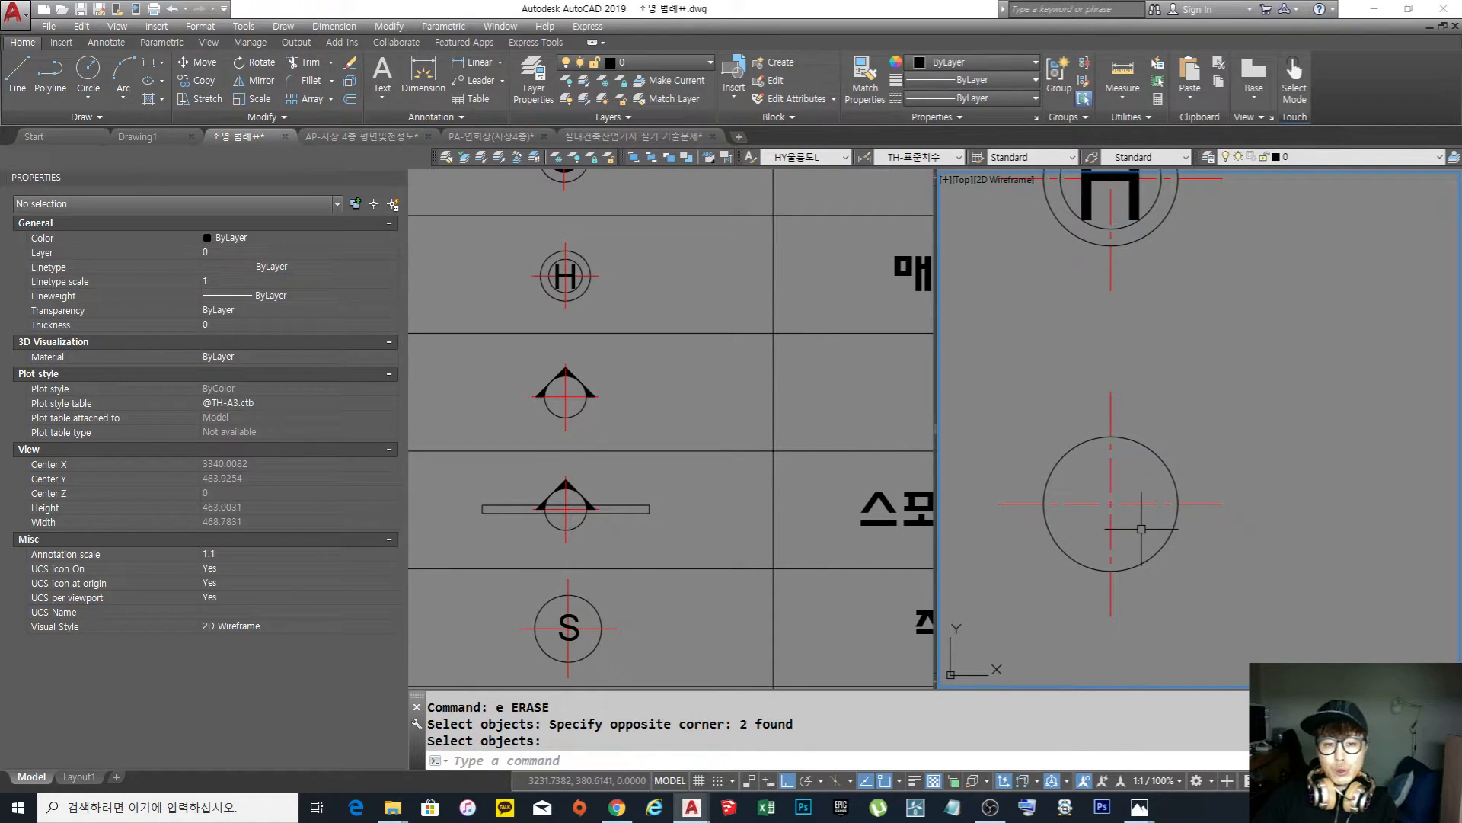
click(716, 438)
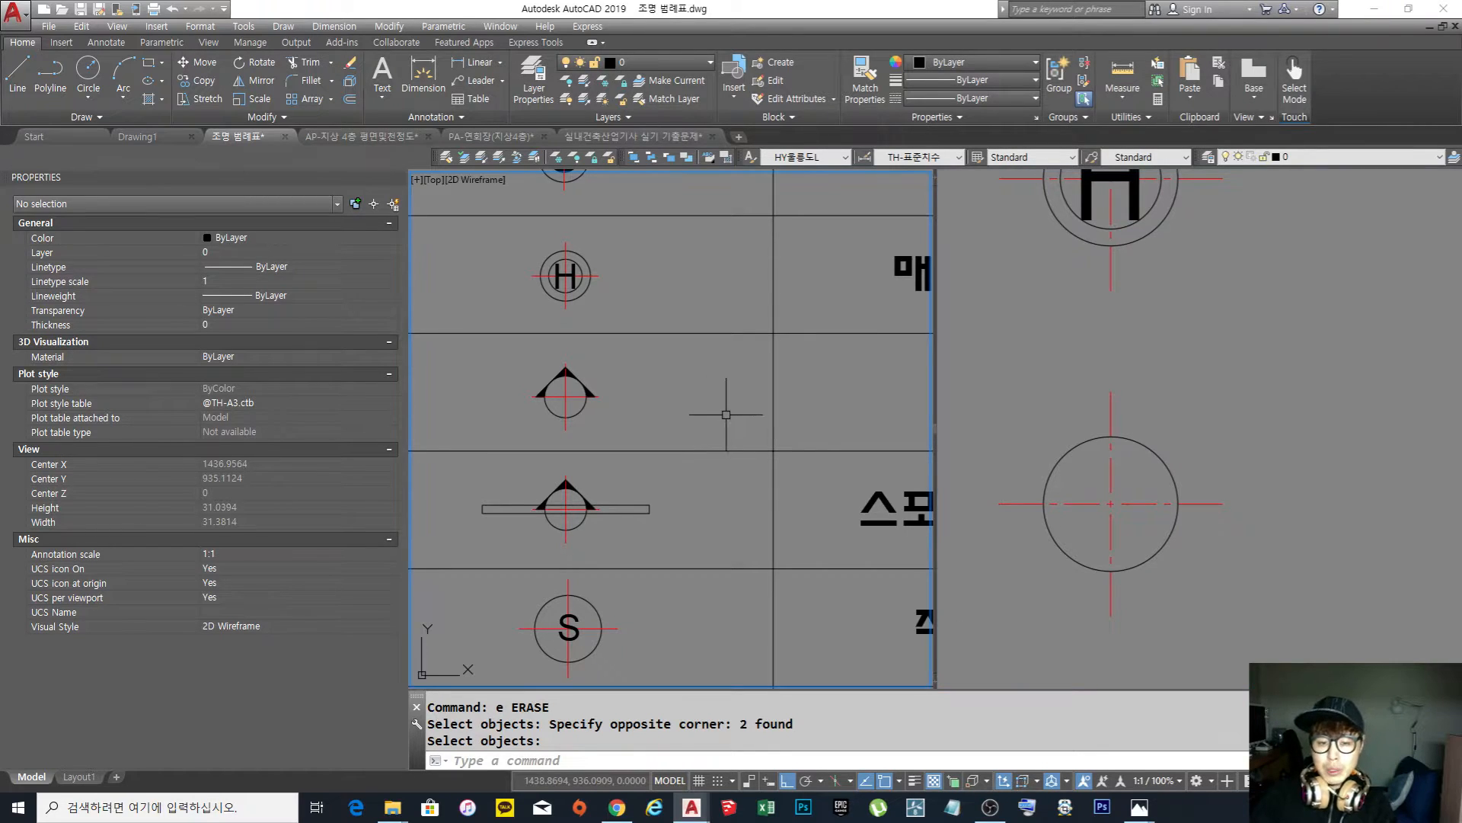
click(1178, 579)
text(poo)
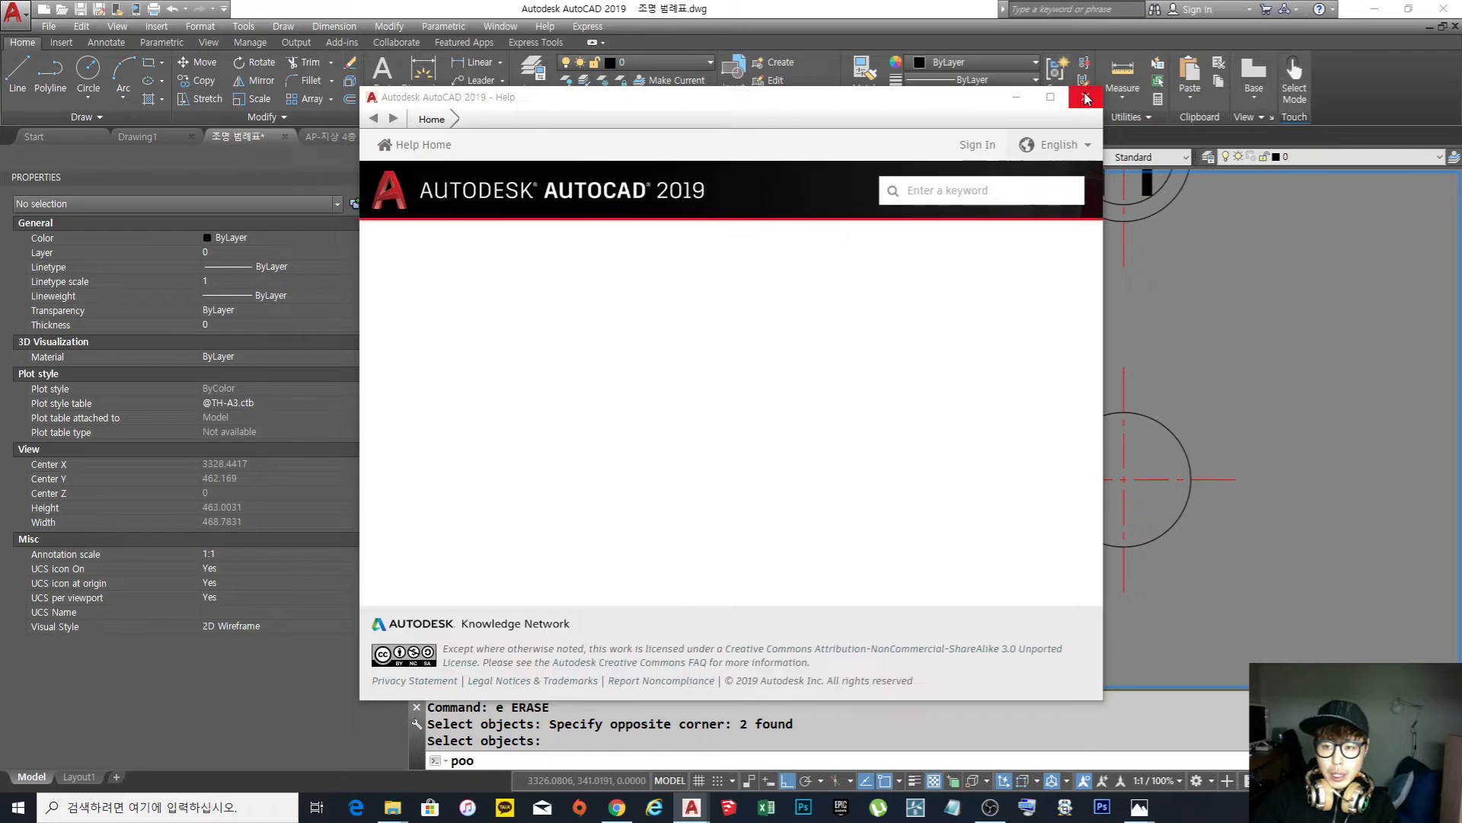
click(1087, 98)
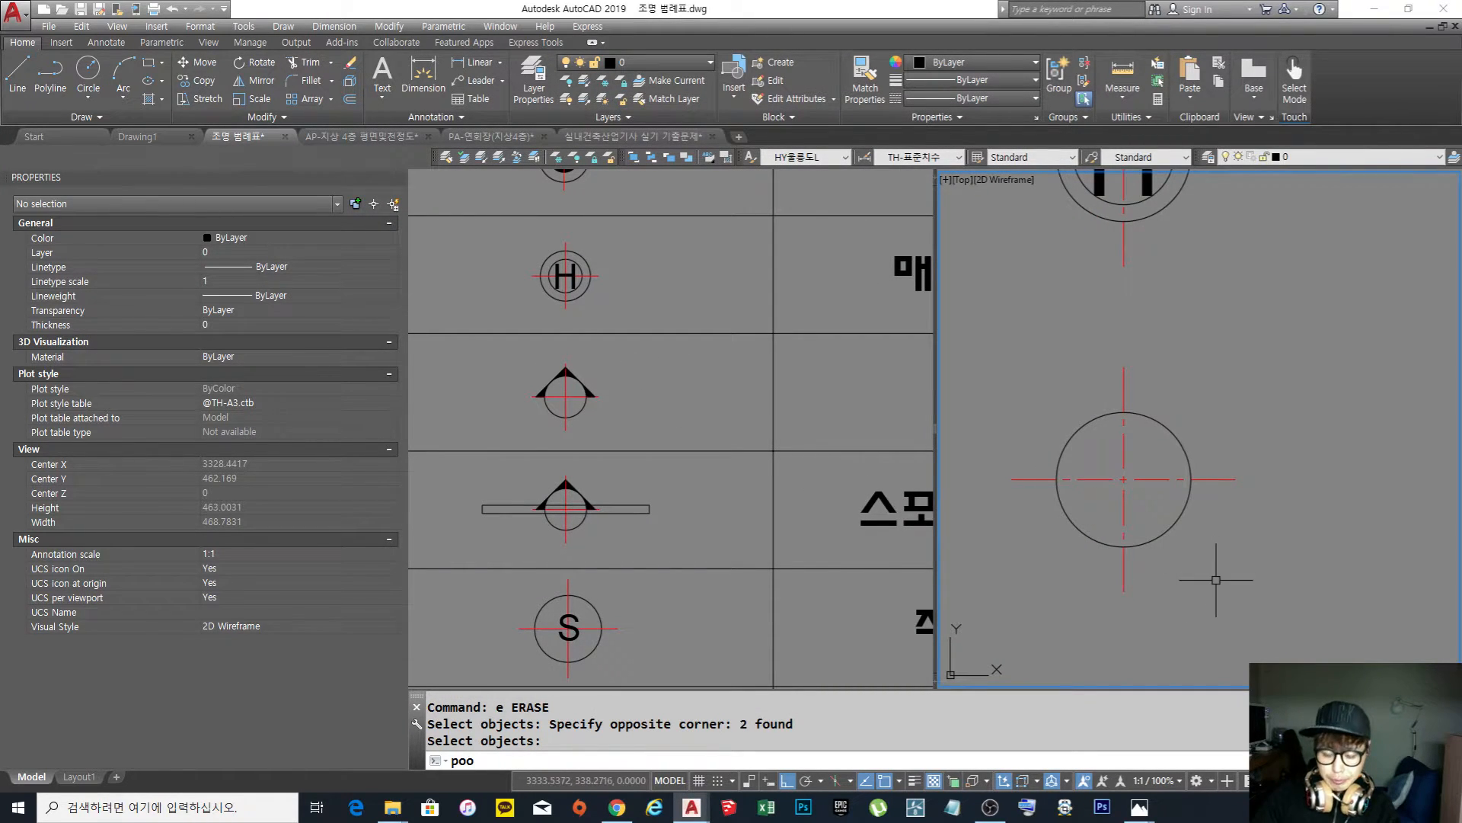
key(Escape)
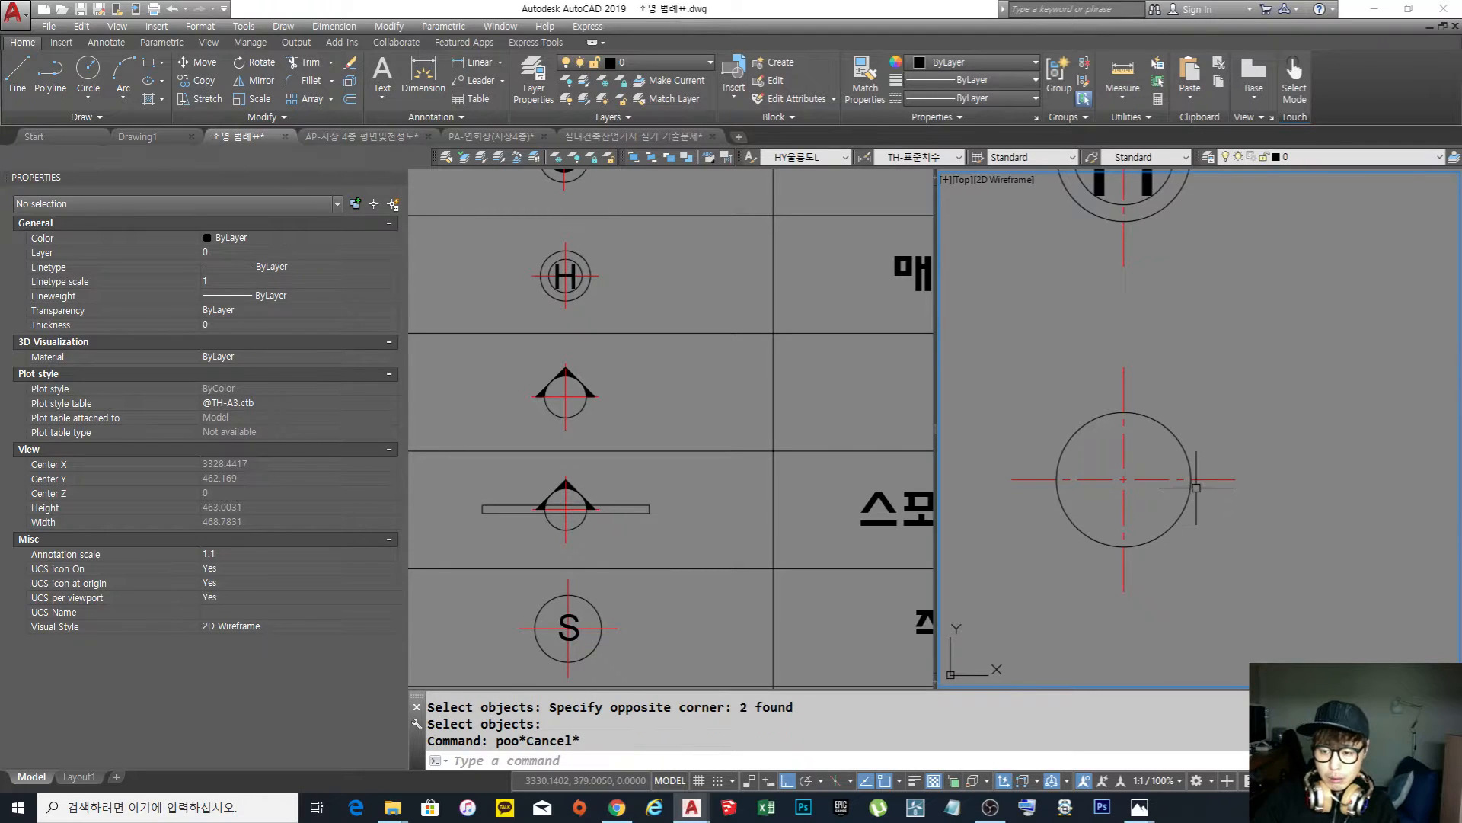
Draw a 4-sided polygon centred on the remaining circle and circumscribed about it
middle_drag(1193, 488, 1214, 479)
text(pol)
key(Return)
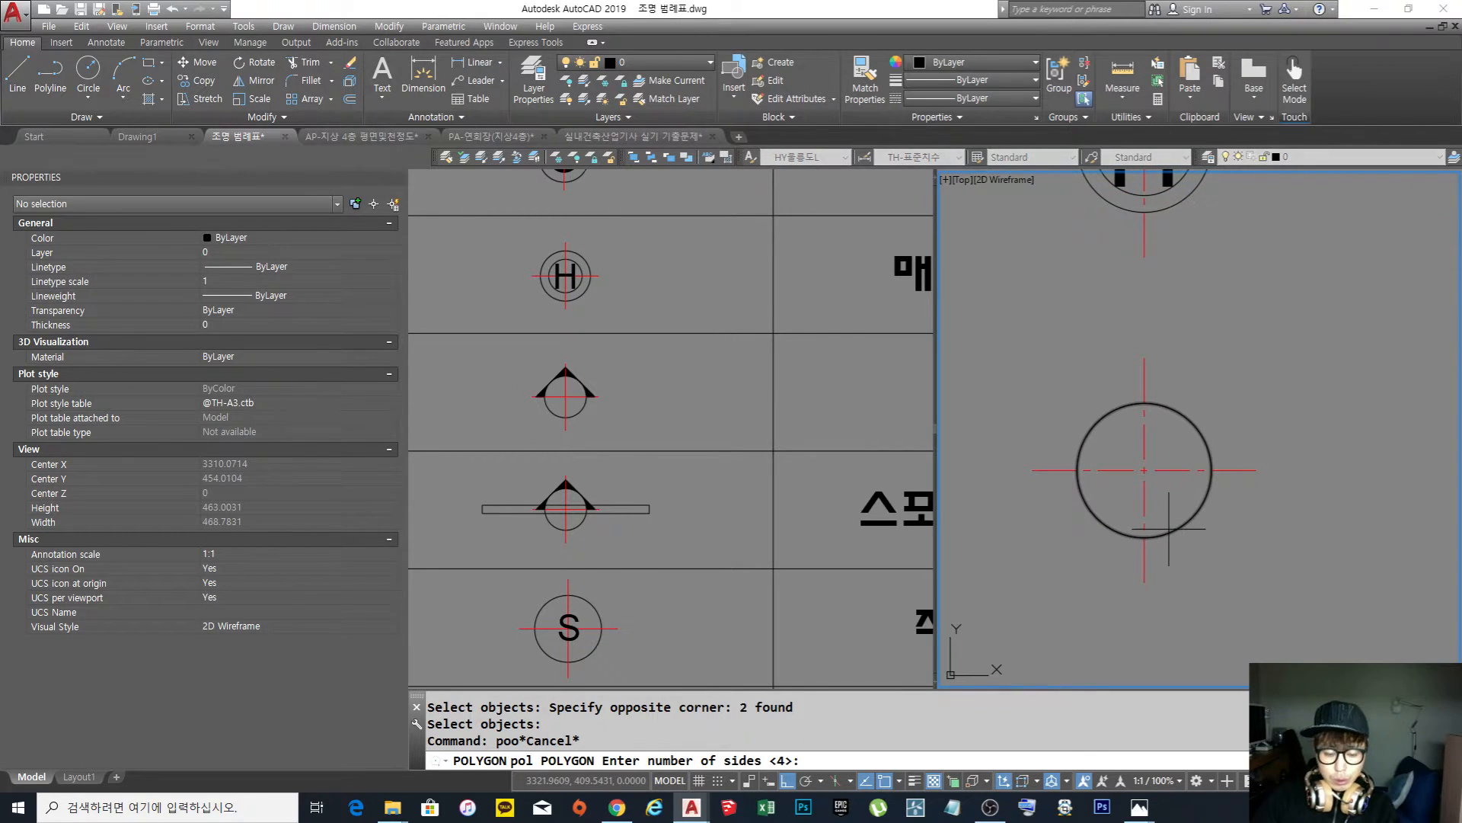
key(Return)
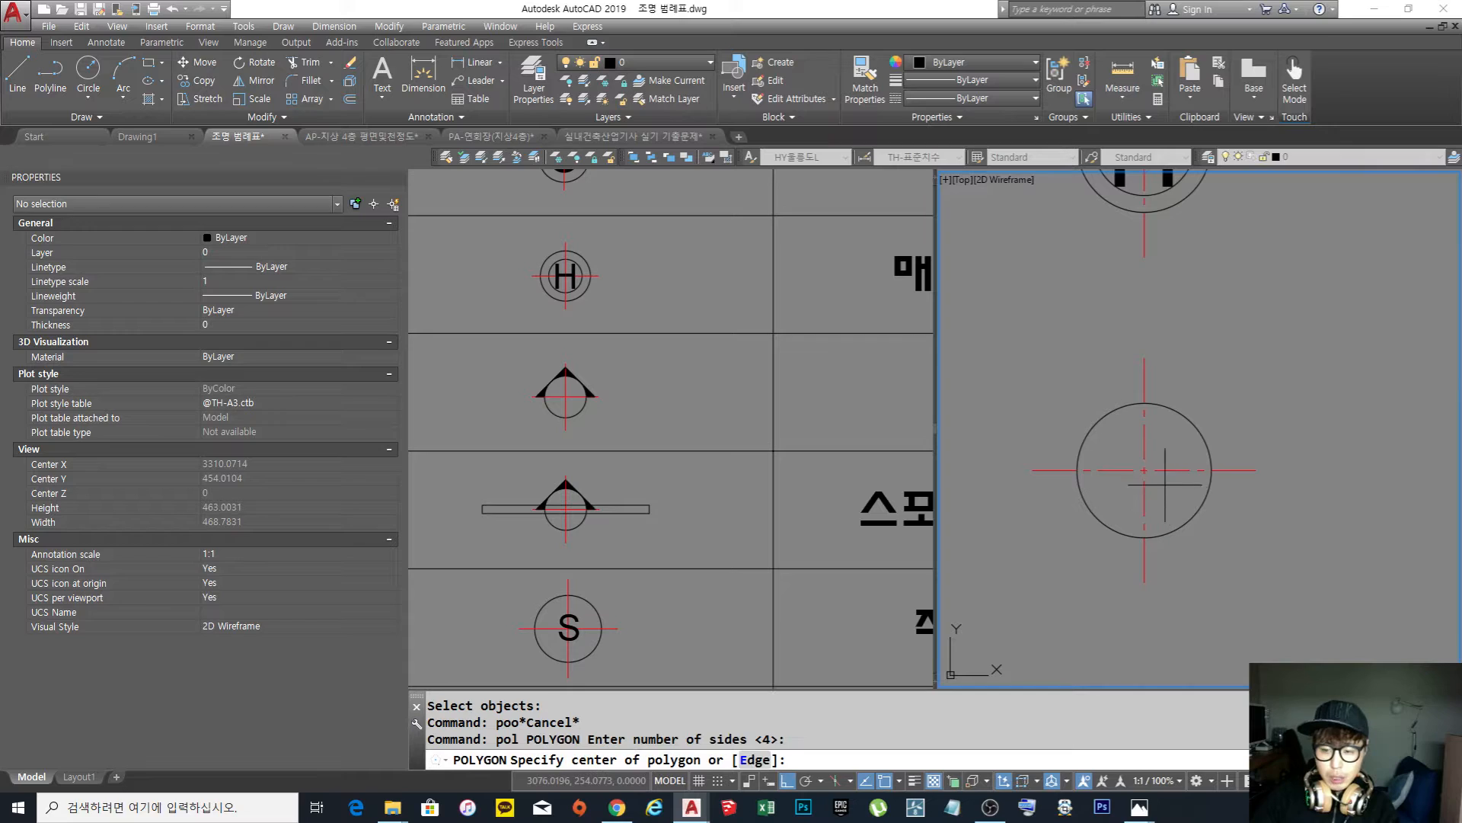
click(1144, 470)
text(c)
key(Return)
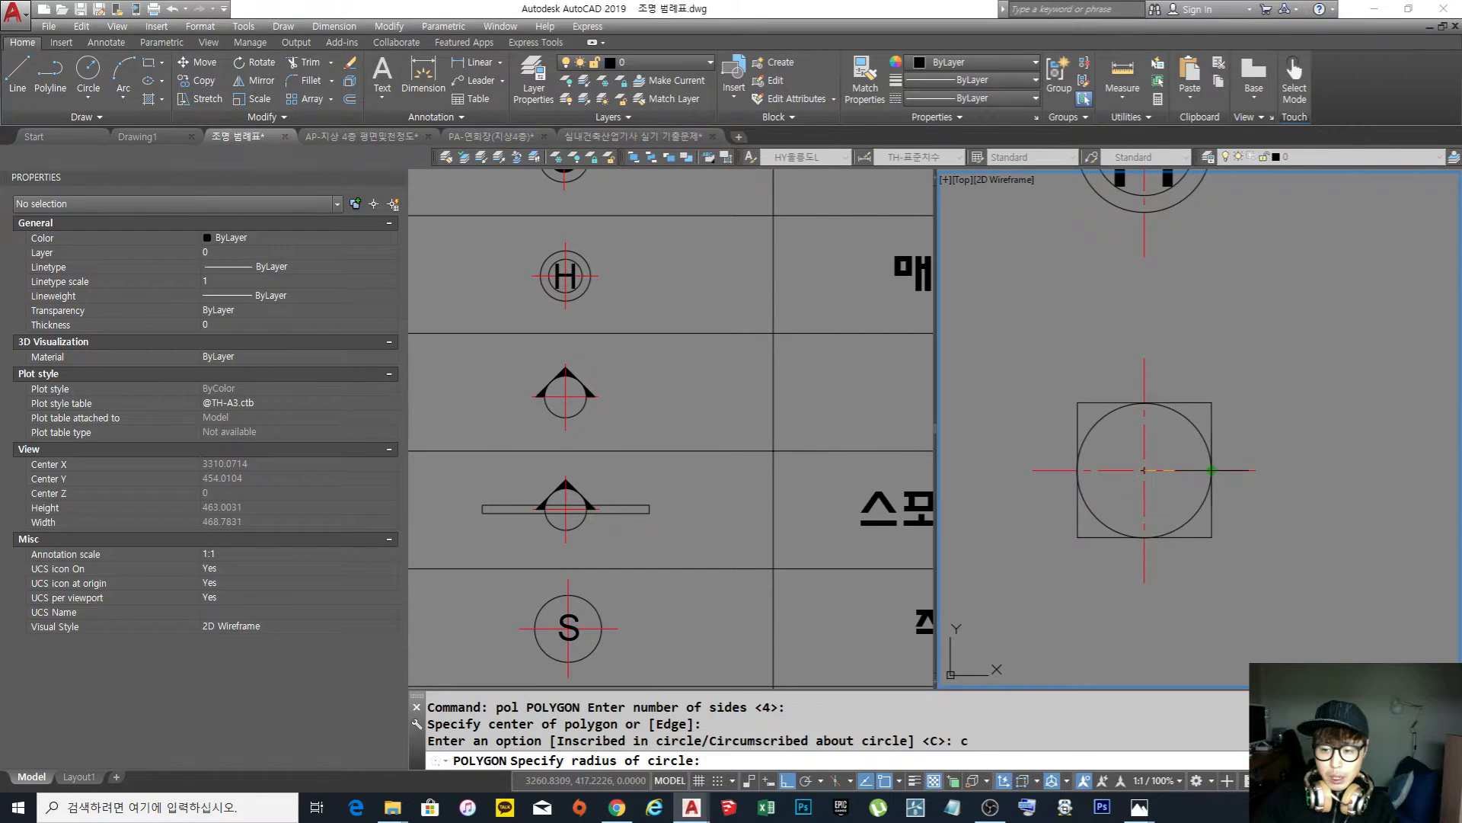
click(1212, 470)
Rotate the square 45 degrees about the circle's centre
text(ro)
key(Return)
click(1211, 435)
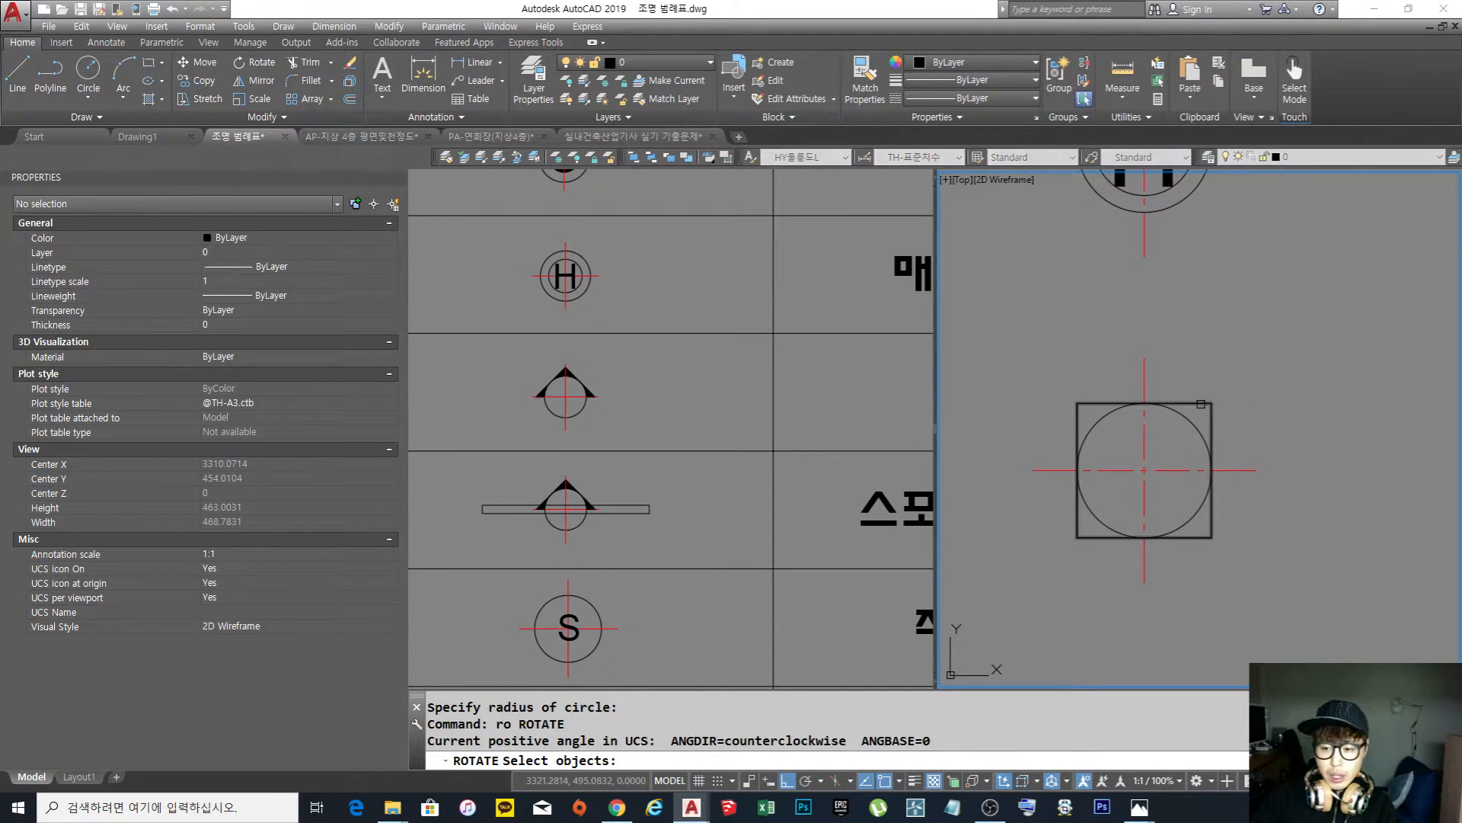
key(Return)
click(1157, 470)
text(45)
key(Return)
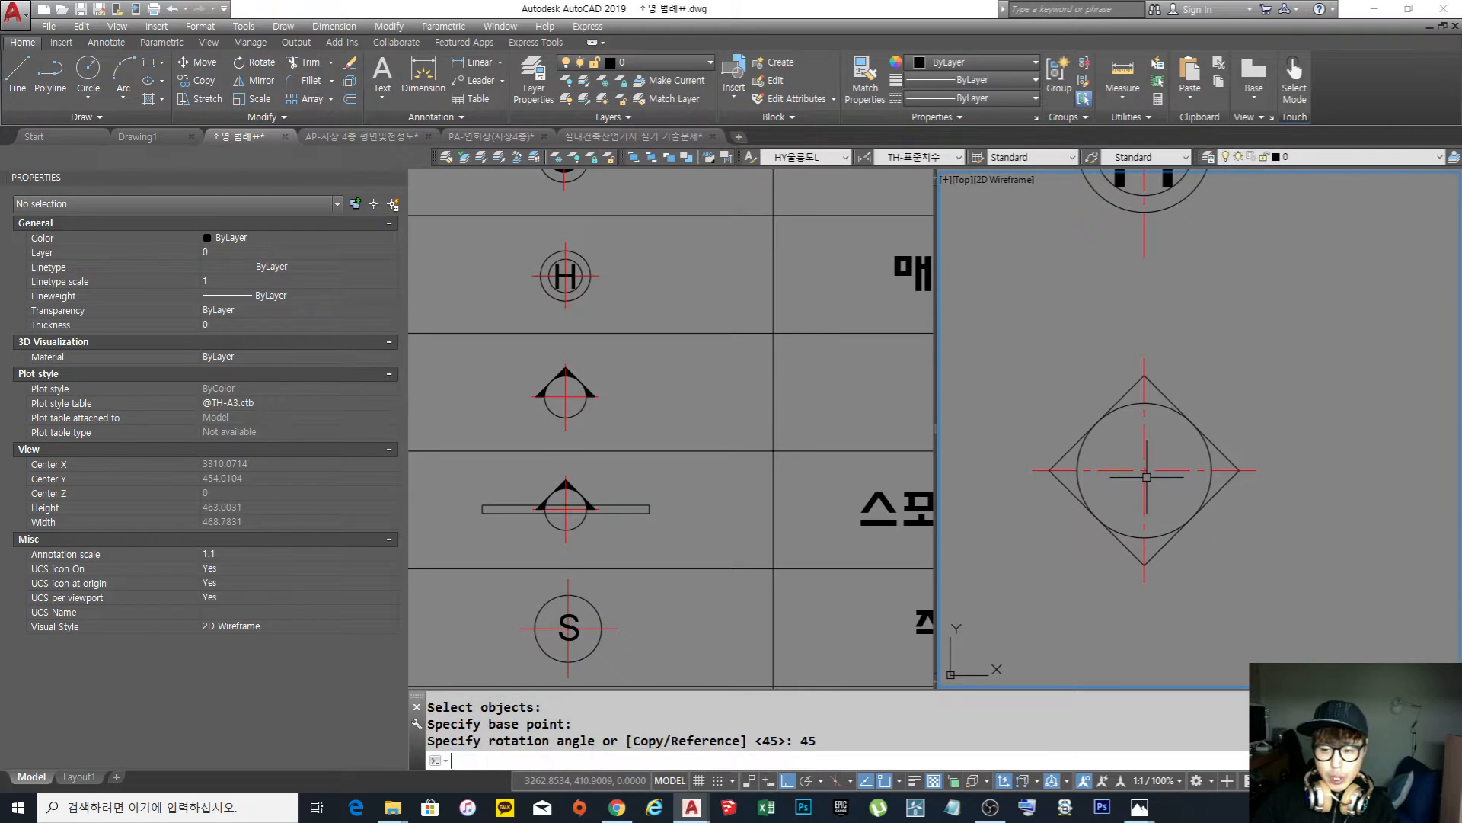
Draw a horizontal line joining the left and right corners of the rotated square
key(Escape)
key(Escape)
text(l)
key(Return)
click(1050, 470)
click(1237, 470)
key(Return)
Trim away the rotated square's lower half and the part of the horizontal line inside the circle
text(tr)
key(Return)
click(1218, 470)
key(Return)
key(Escape)
text(tr)
key(Return)
click(1200, 463)
key(Return)
click(1188, 469)
key(Escape)
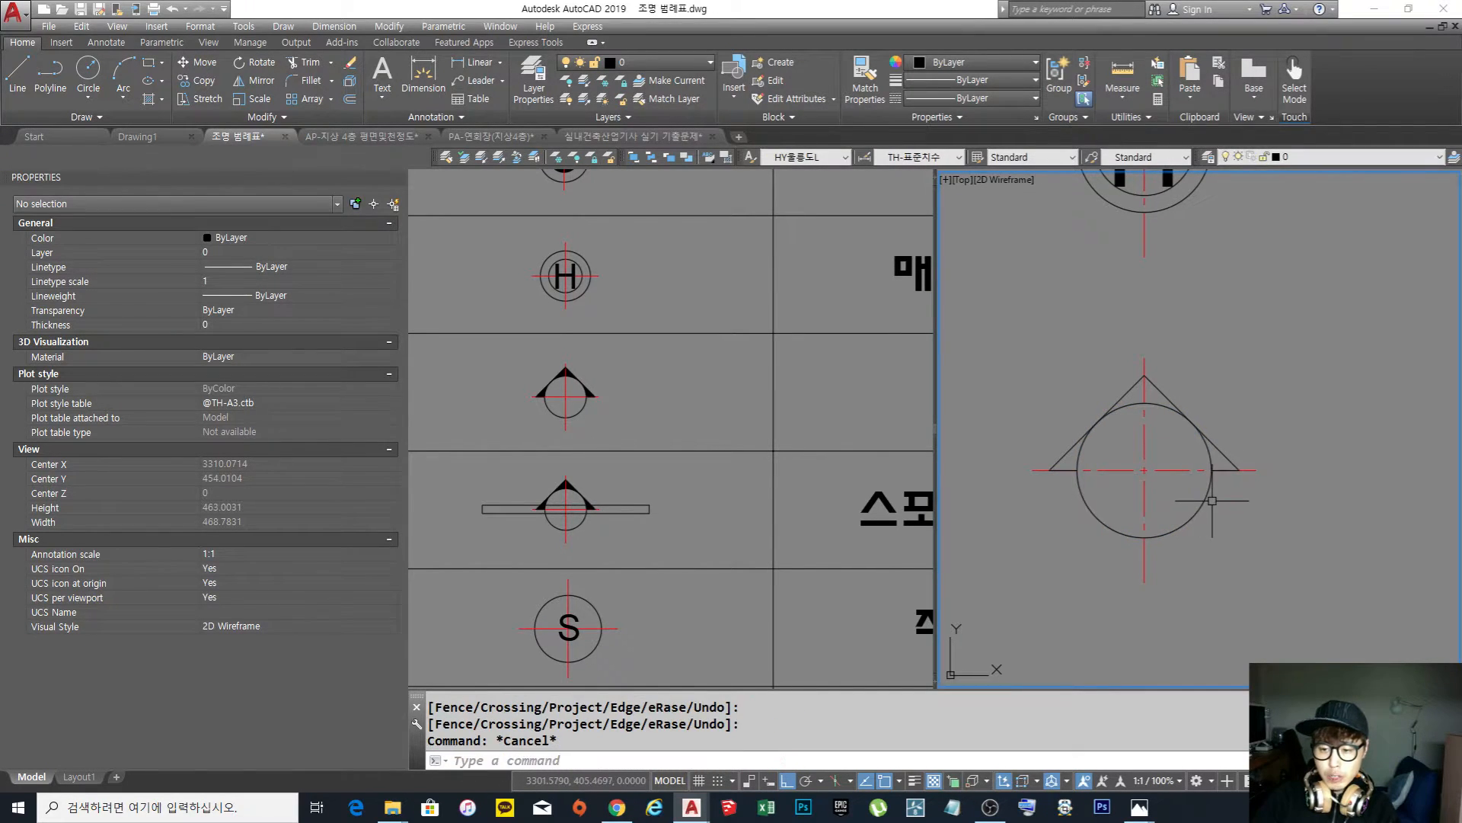
Fill the four areas of the spotlight symbol's arrowhead around the circle with a SOLID hatch
text(h)
key(Return)
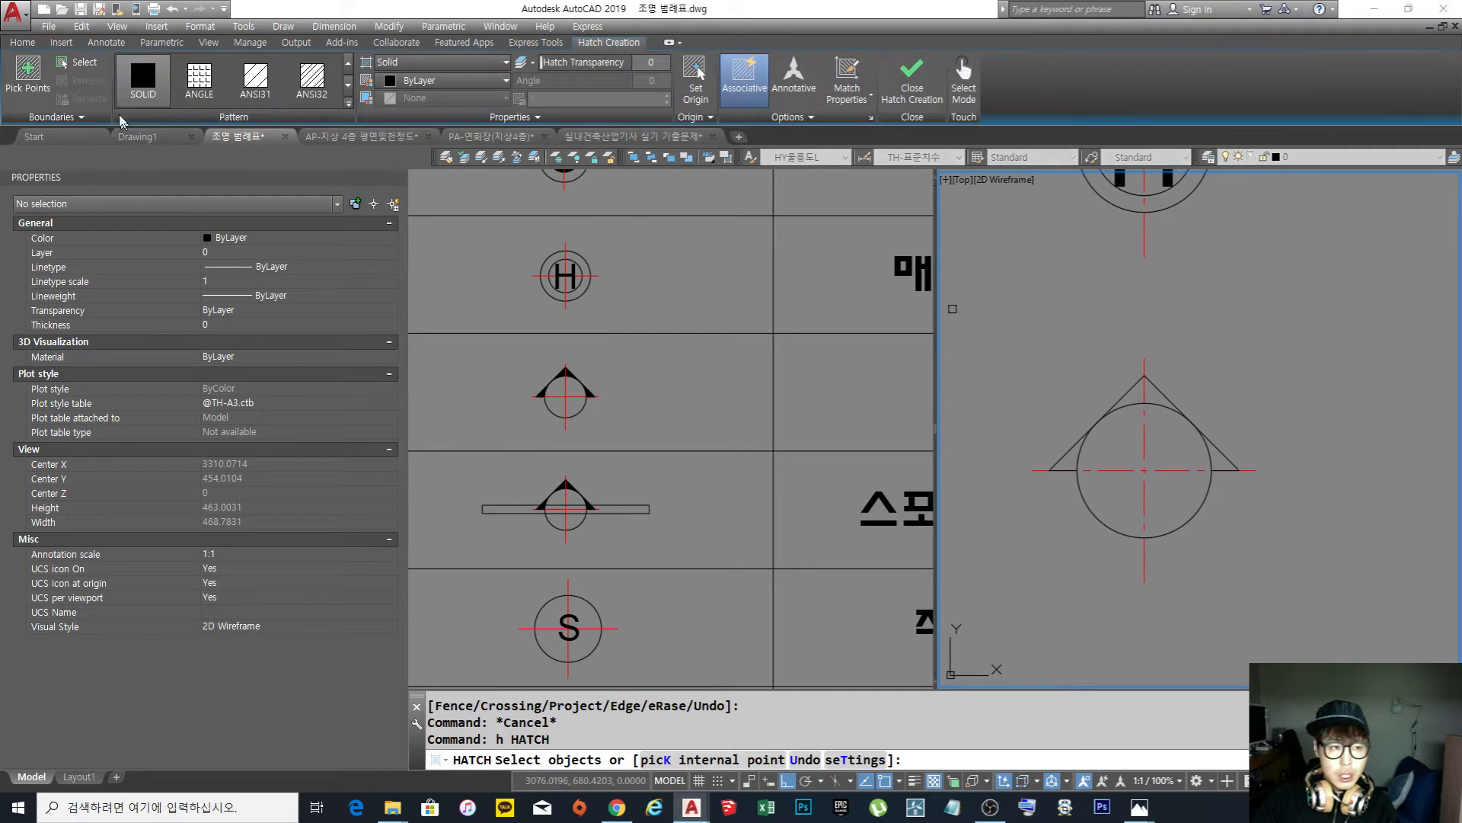
click(25, 80)
click(1134, 394)
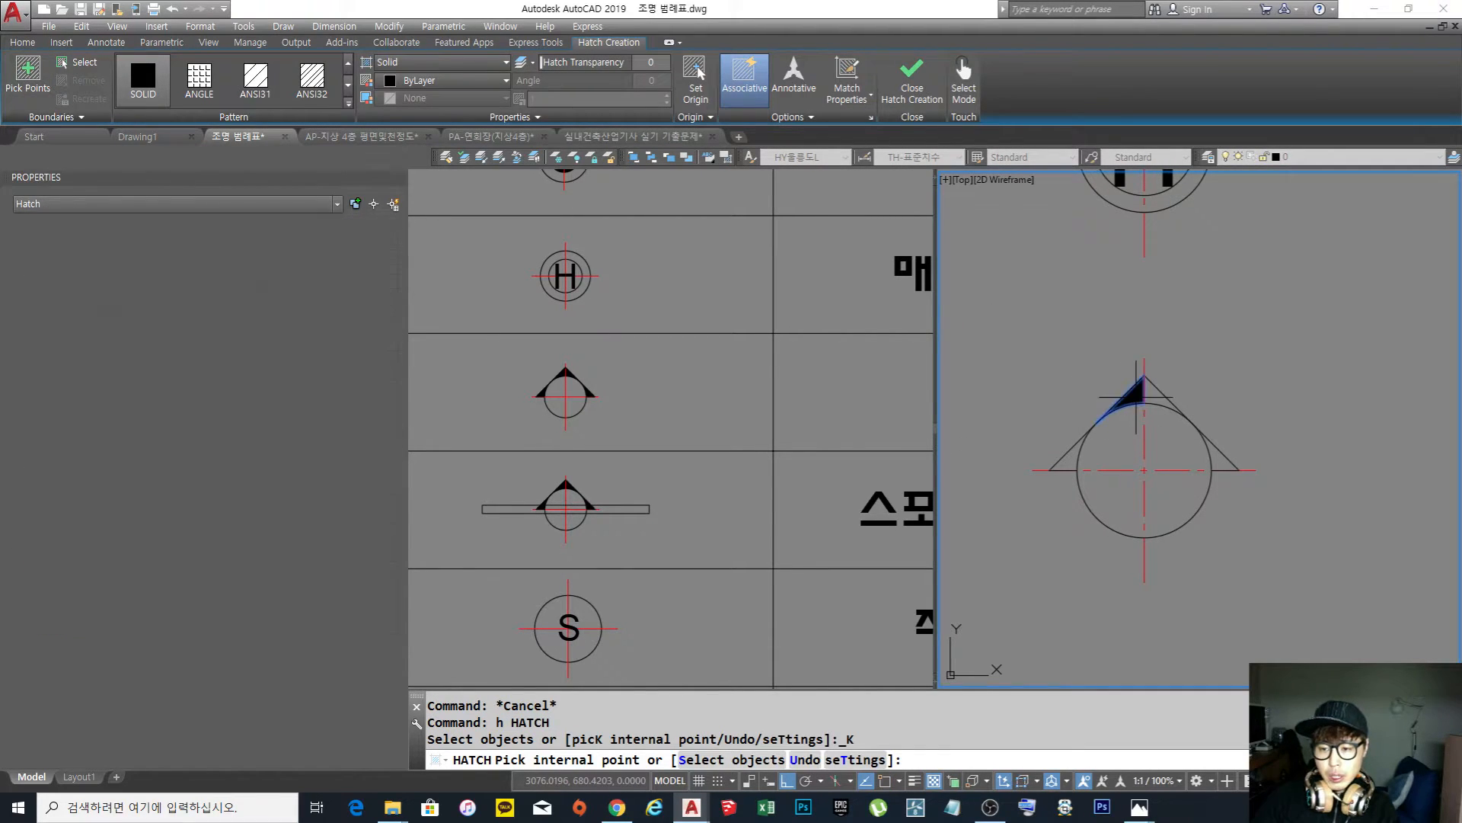
click(1151, 393)
click(1222, 461)
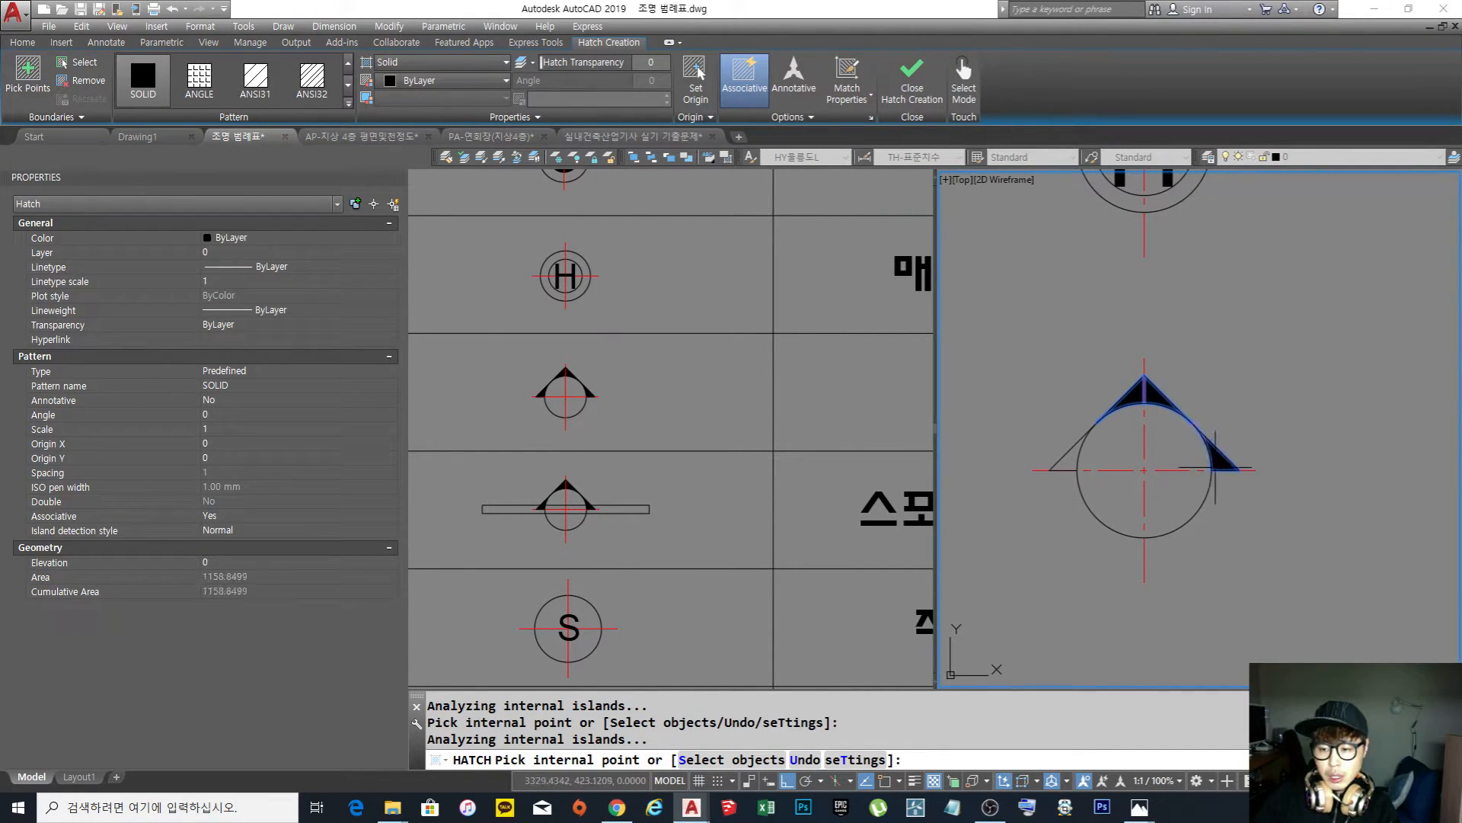
click(1071, 455)
key(Escape)
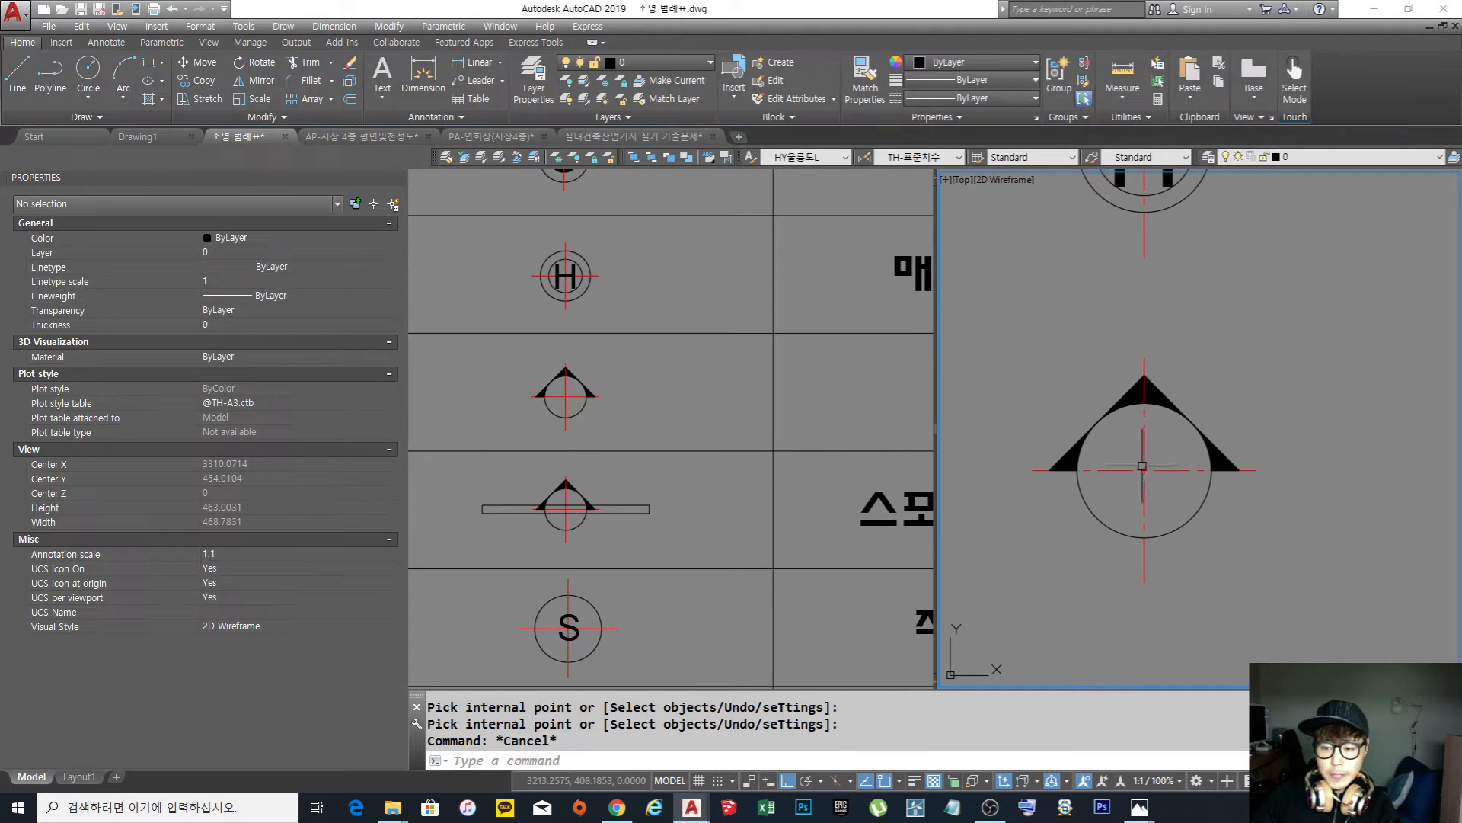
Draw a line slanting down and outward from below the left side of the spotlight symbol, with Ortho off
scroll(1201, 487, up, 2)
middle_drag(1231, 501, 1201, 487)
scroll(1201, 487, down, 2)
scroll(1121, 473, down, 3)
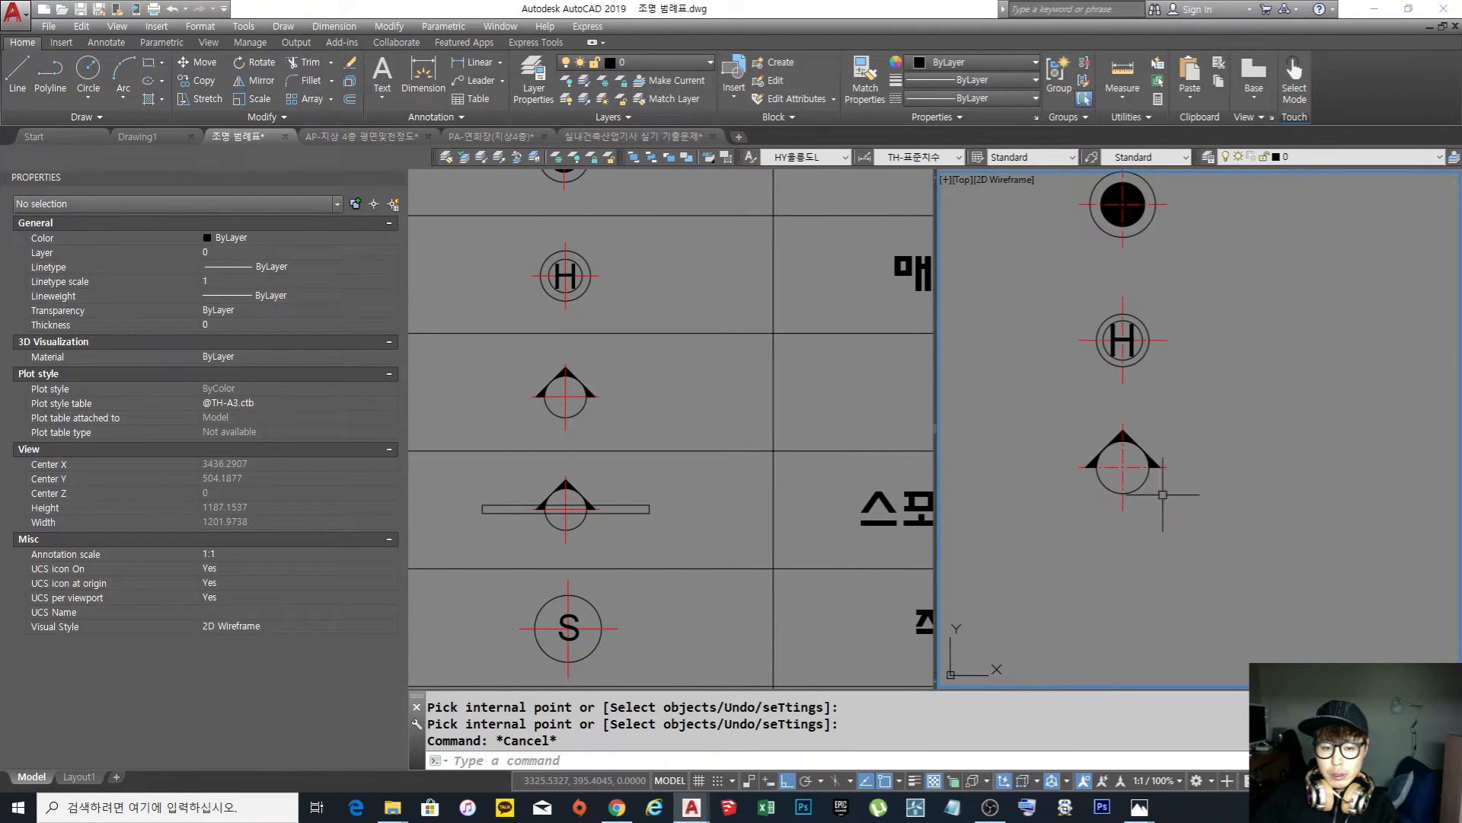
click(850, 376)
click(1147, 510)
scroll(1117, 494, up, 2)
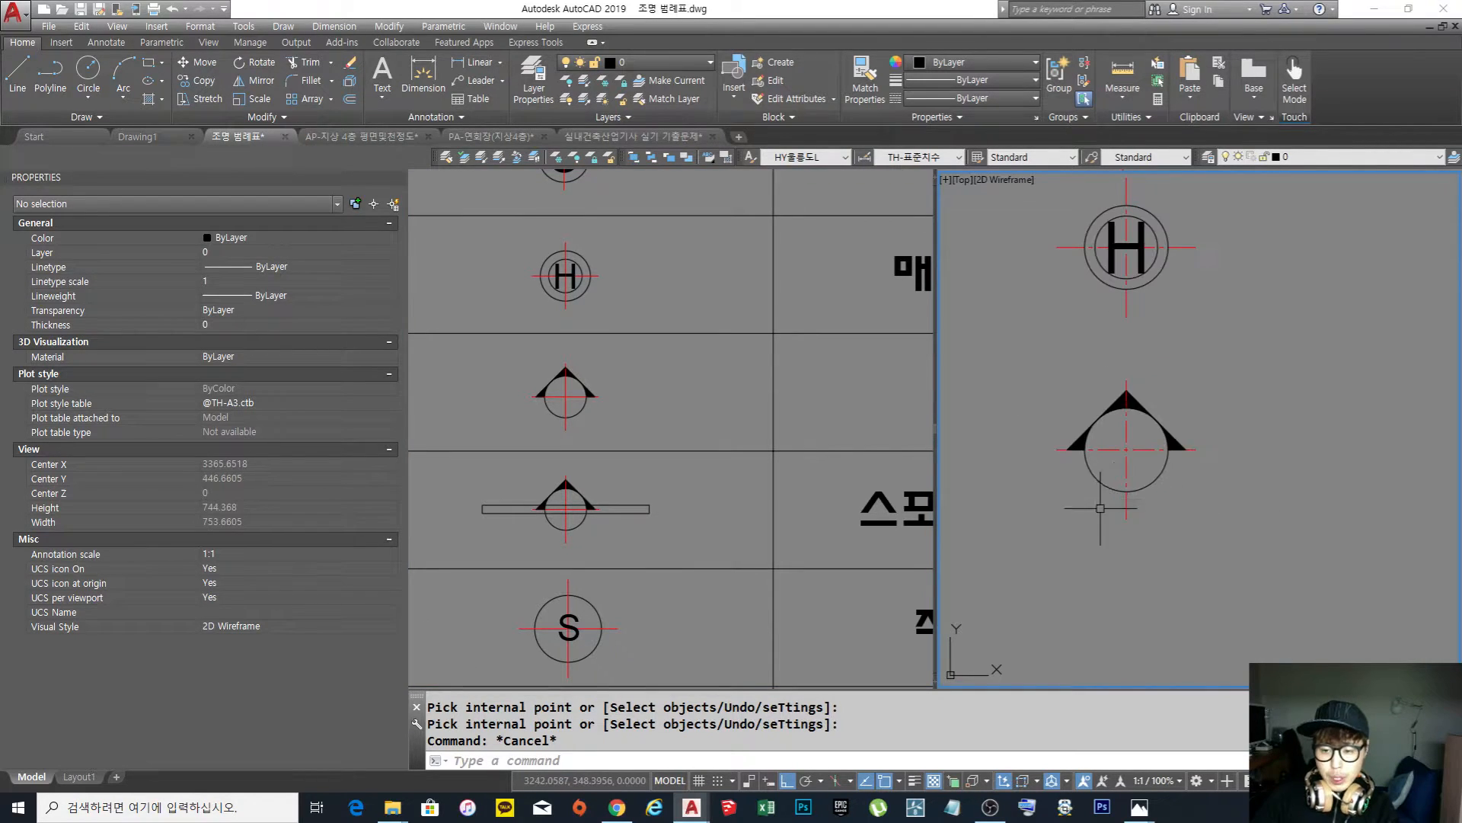
text(l)
key(Return)
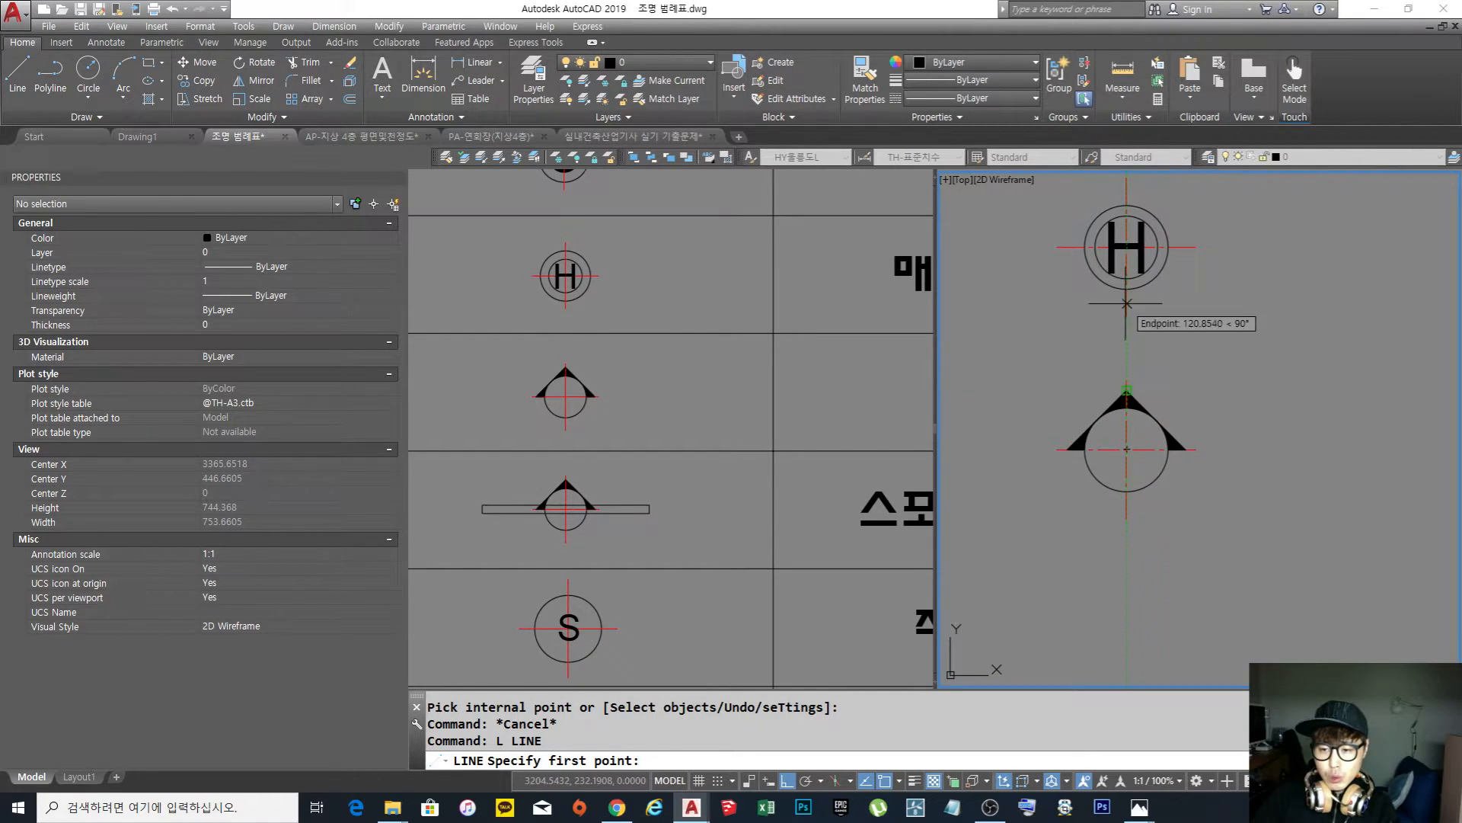
middle_drag(1083, 489, 1091, 442)
click(1062, 457)
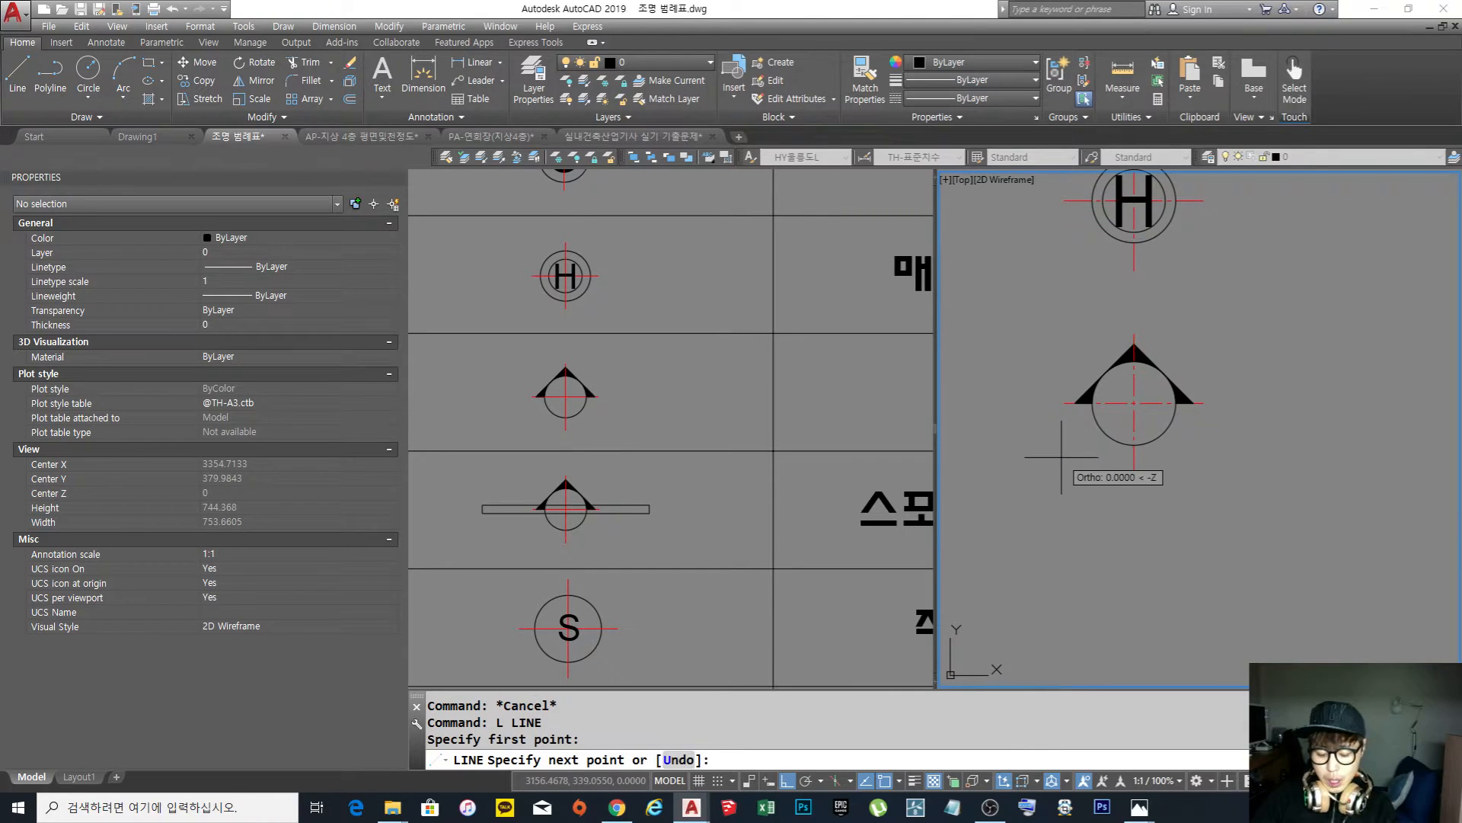
key(F8)
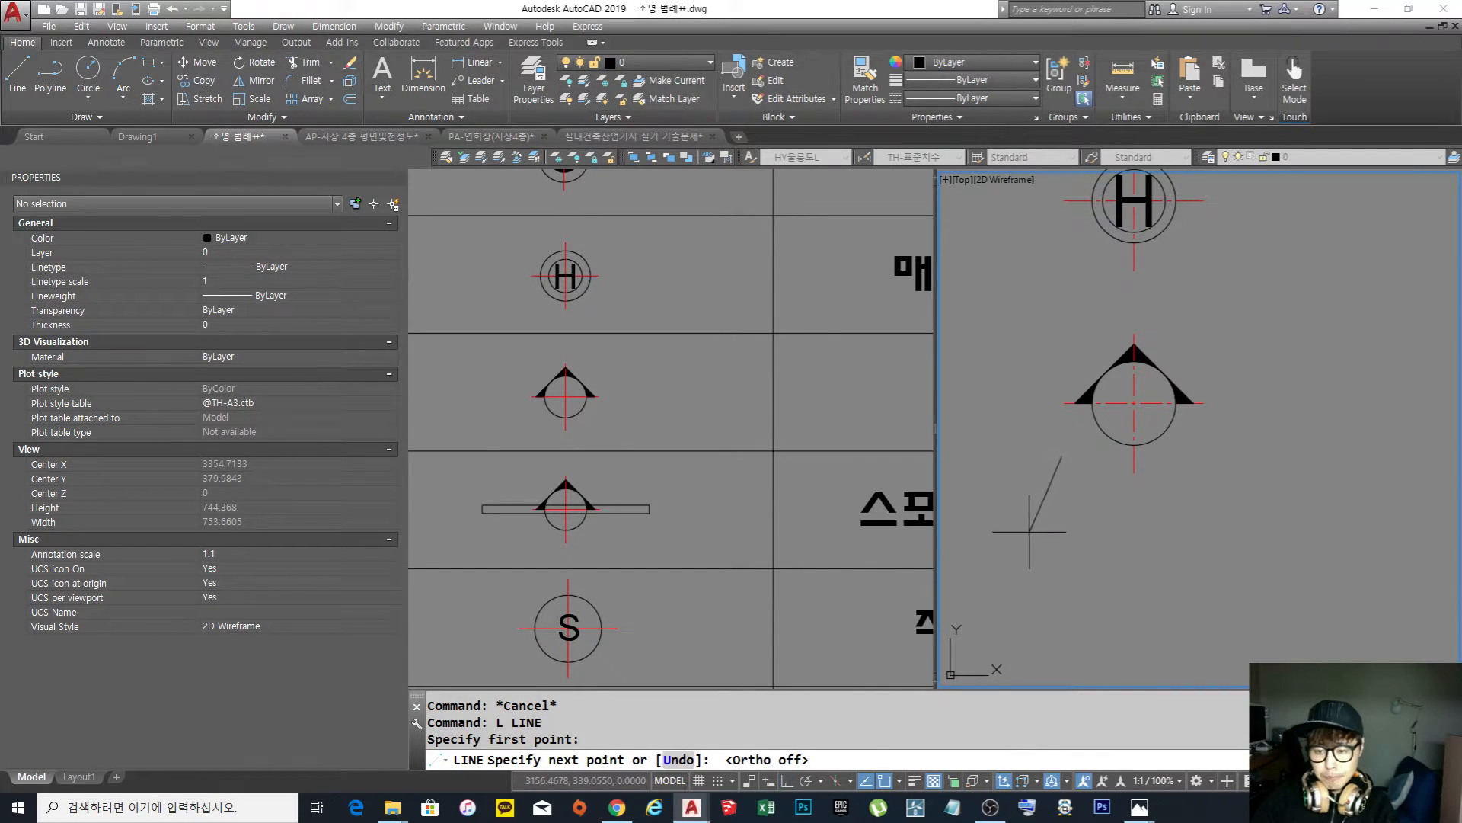
click(1013, 547)
key(Return)
Draw an outward-slanting line below the spotlight symbol's right side and a vertical line directly beneath its circle
key(Return)
click(1208, 447)
click(1262, 544)
key(Return)
key(Return)
click(1137, 503)
click(1136, 634)
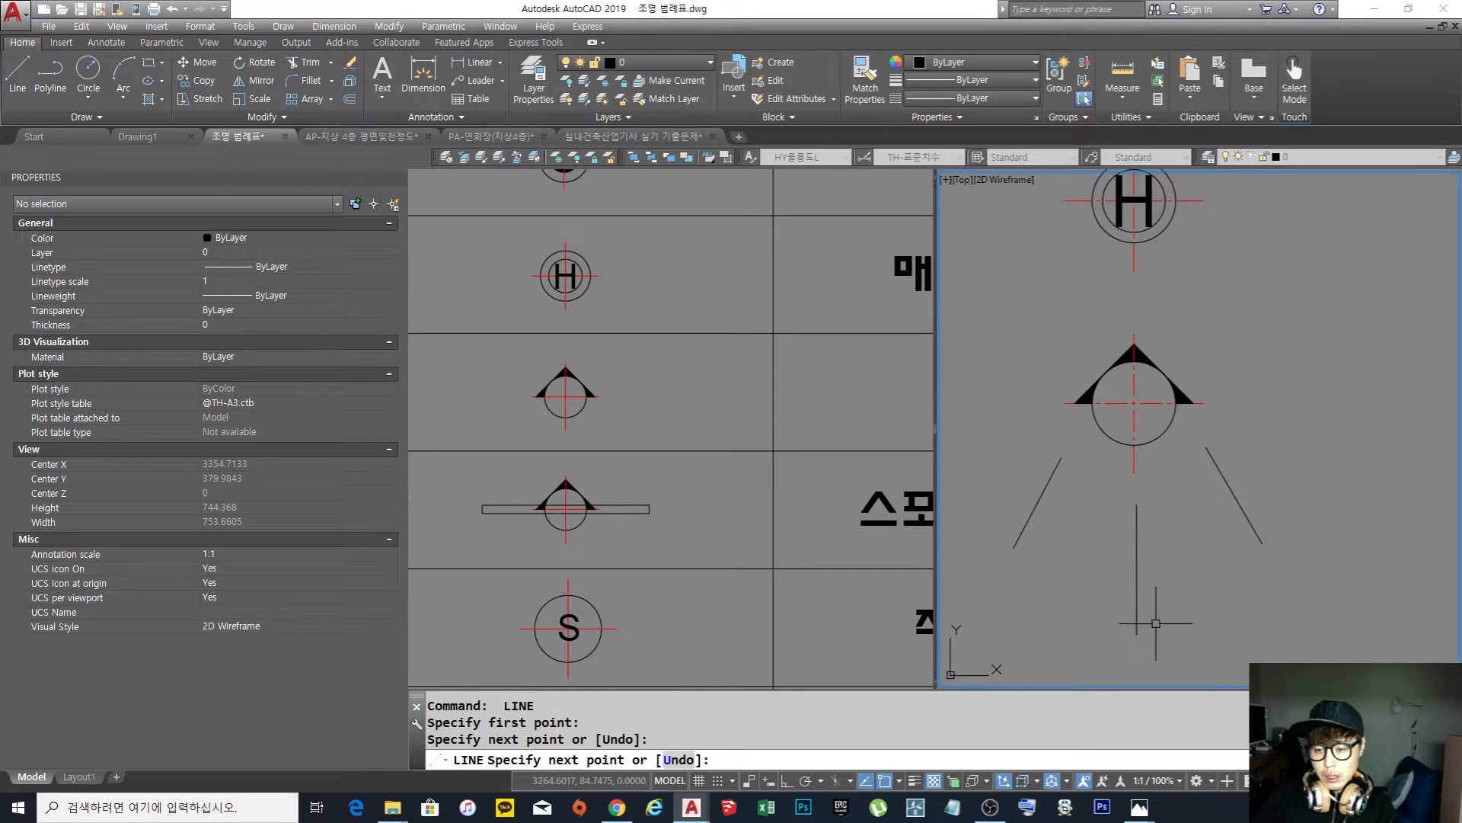
key(Return)
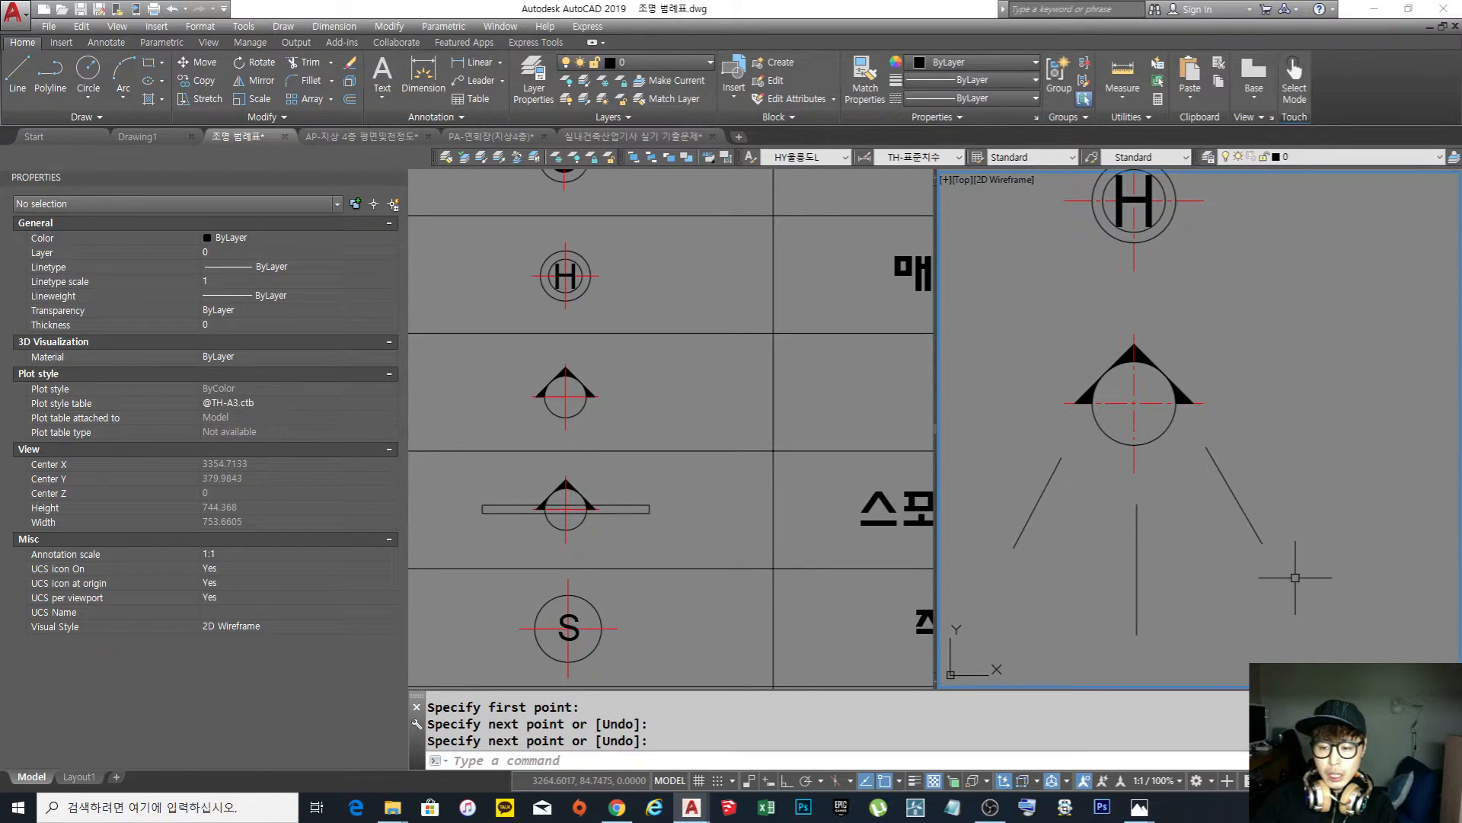
Erase the three lines drawn below the spotlight symbol
text(e)
key(Return)
click(1338, 604)
click(991, 490)
key(Escape)
Examine the rail-type spotlight row in the lighting legend and return to the symbol drawing area
scroll(1082, 426, down, 5)
scroll(1097, 438, up, 4)
click(791, 483)
scroll(747, 491, down, 2)
middle_drag(690, 499, 672, 491)
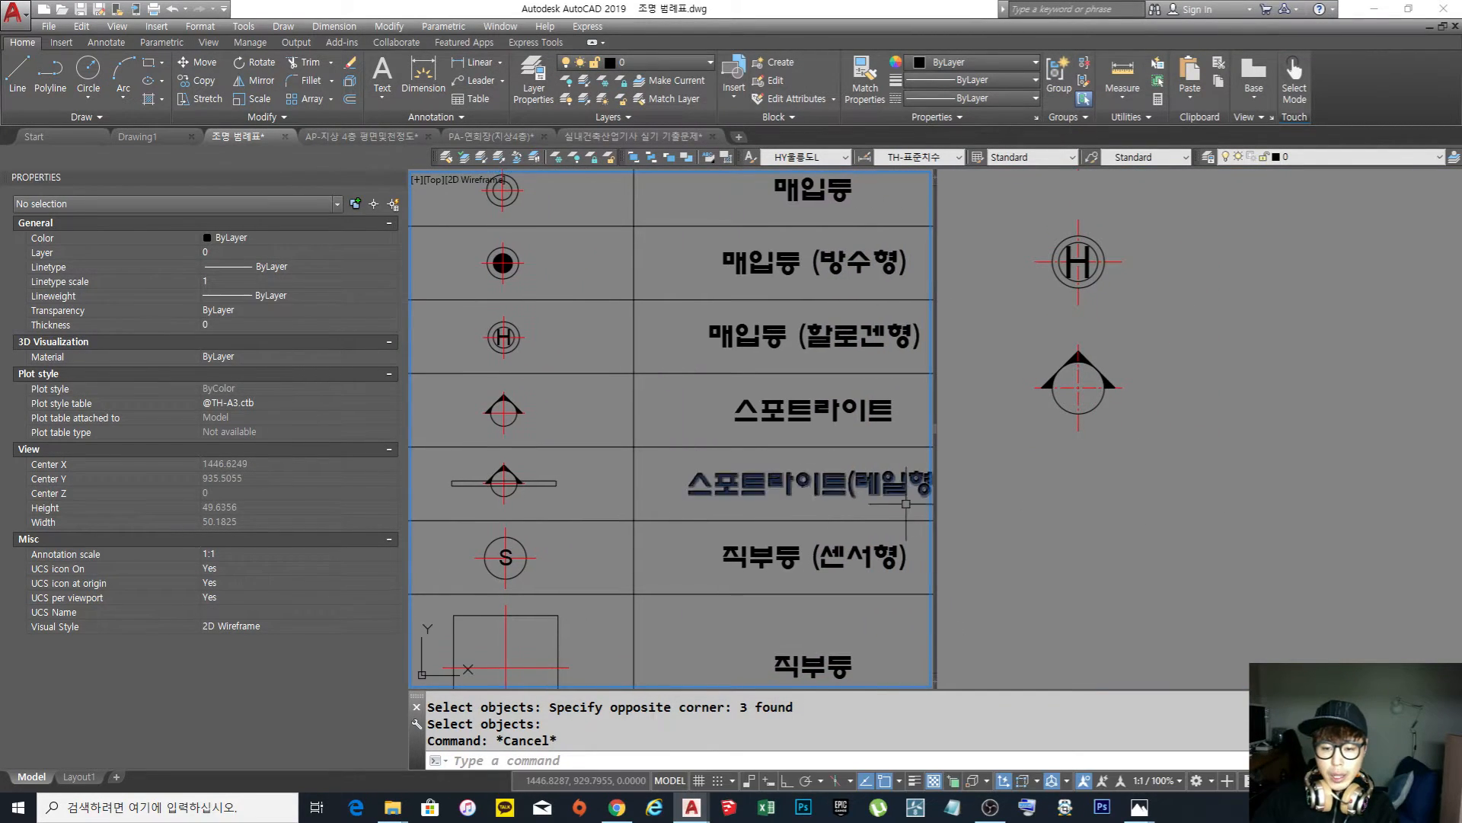
click(1124, 483)
middle_drag(1110, 481, 1133, 483)
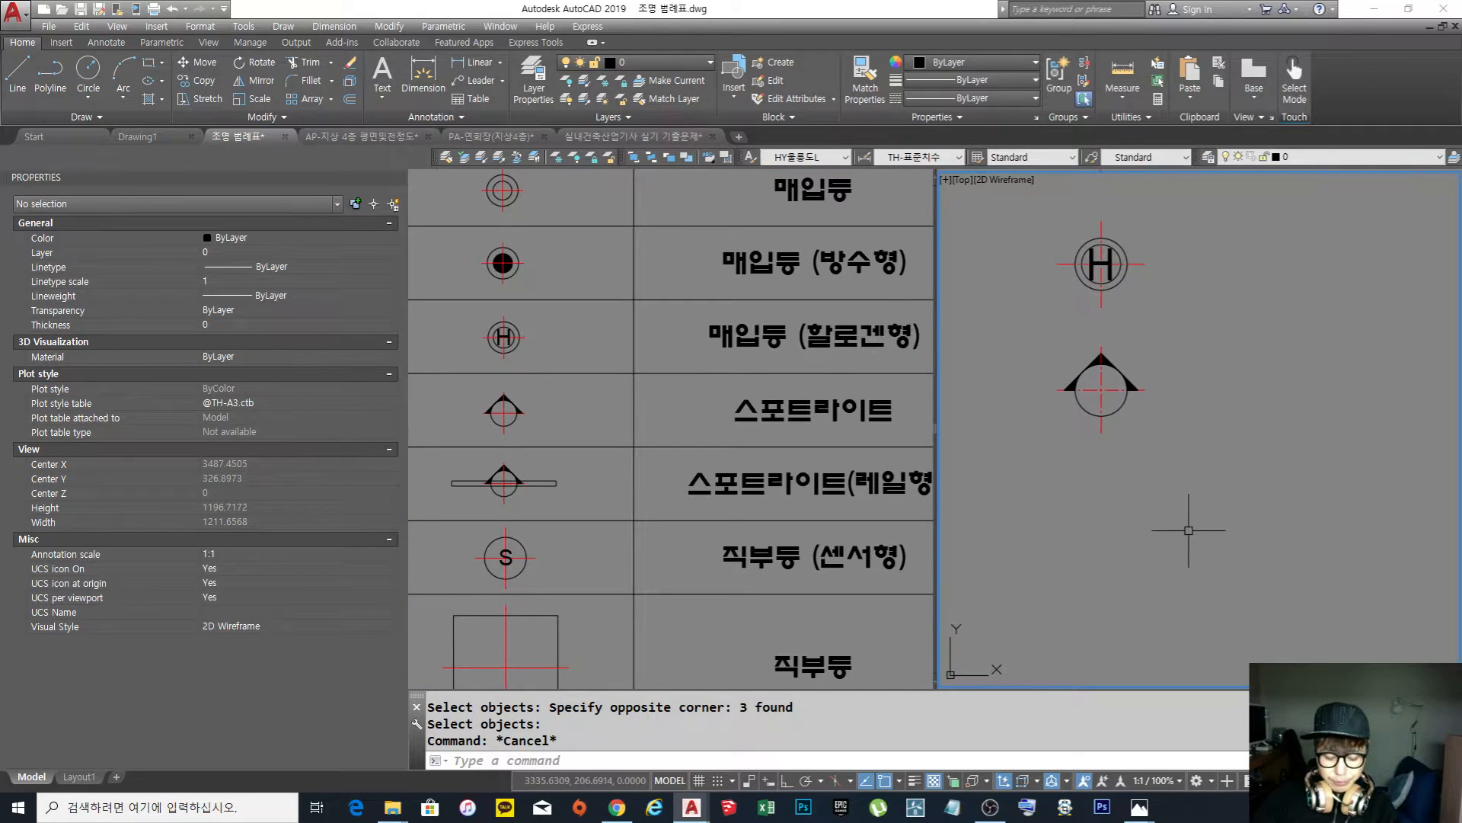
text(rec)
key(Return)
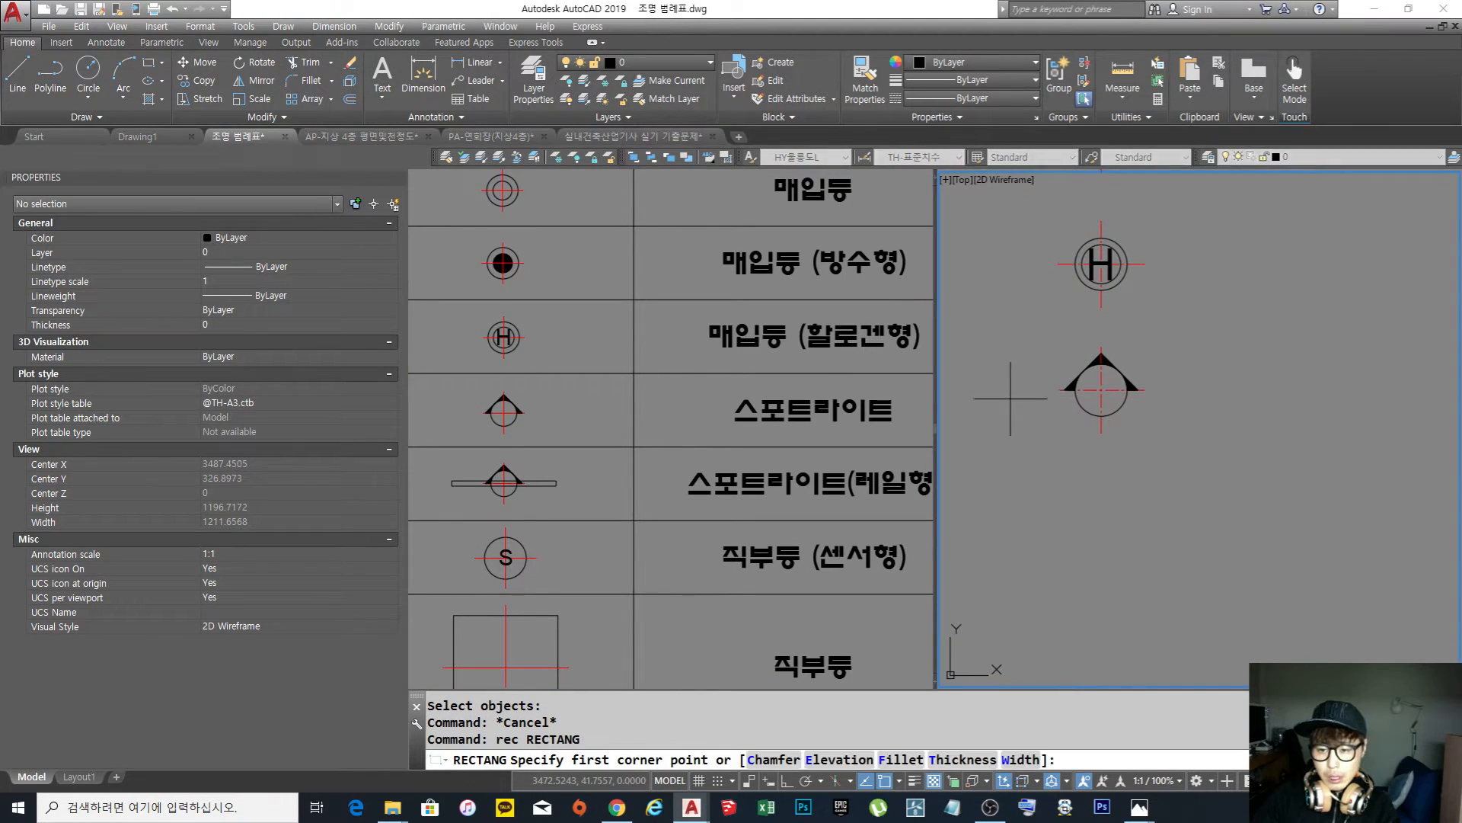
click(1027, 551)
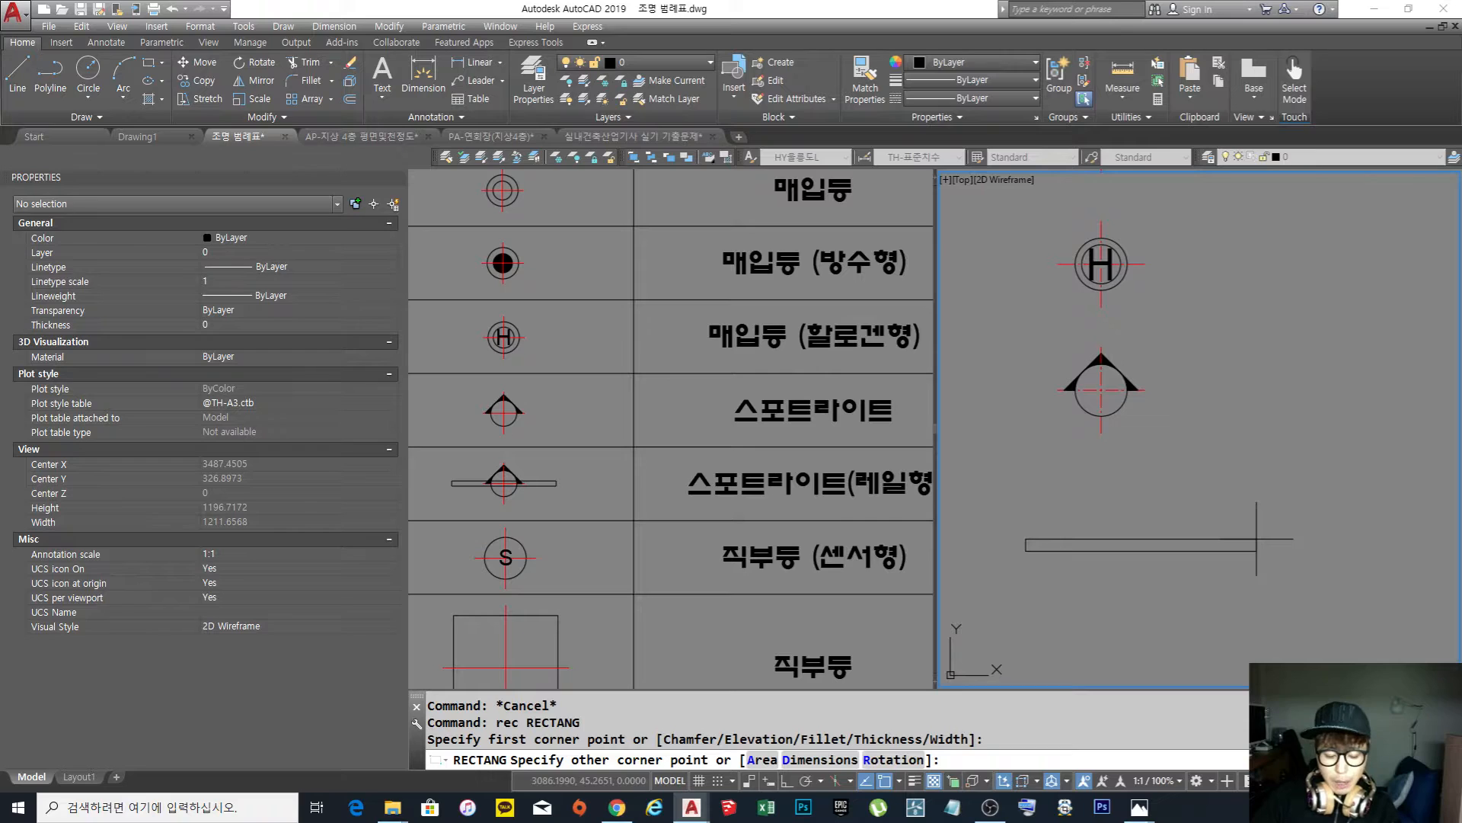
key(Escape)
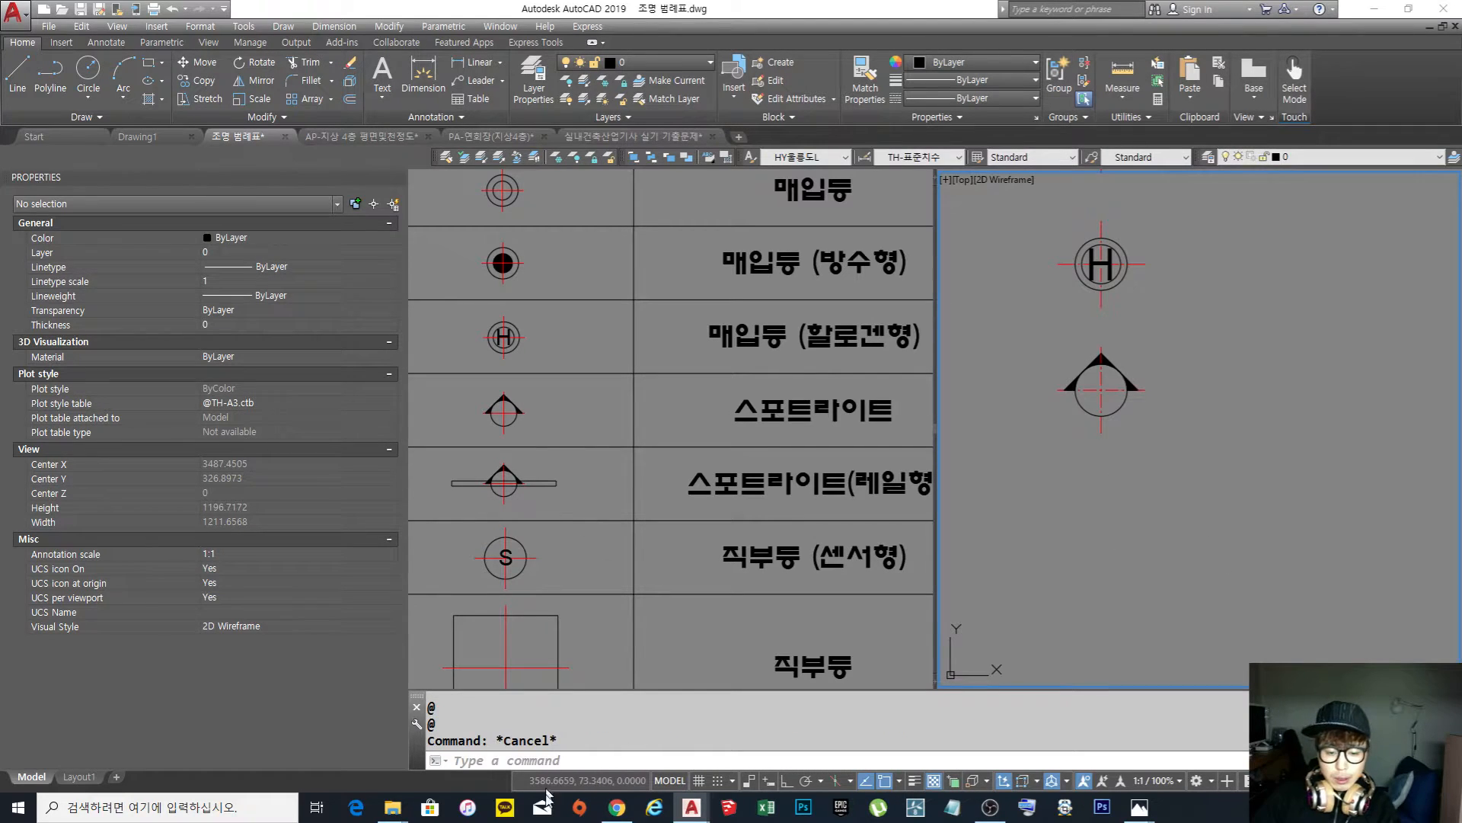
View the rail spotlight photo 20191215_022732.jpg from the 캡쳐 folder and return to the AutoCAD drawing
mouse_move(392, 808)
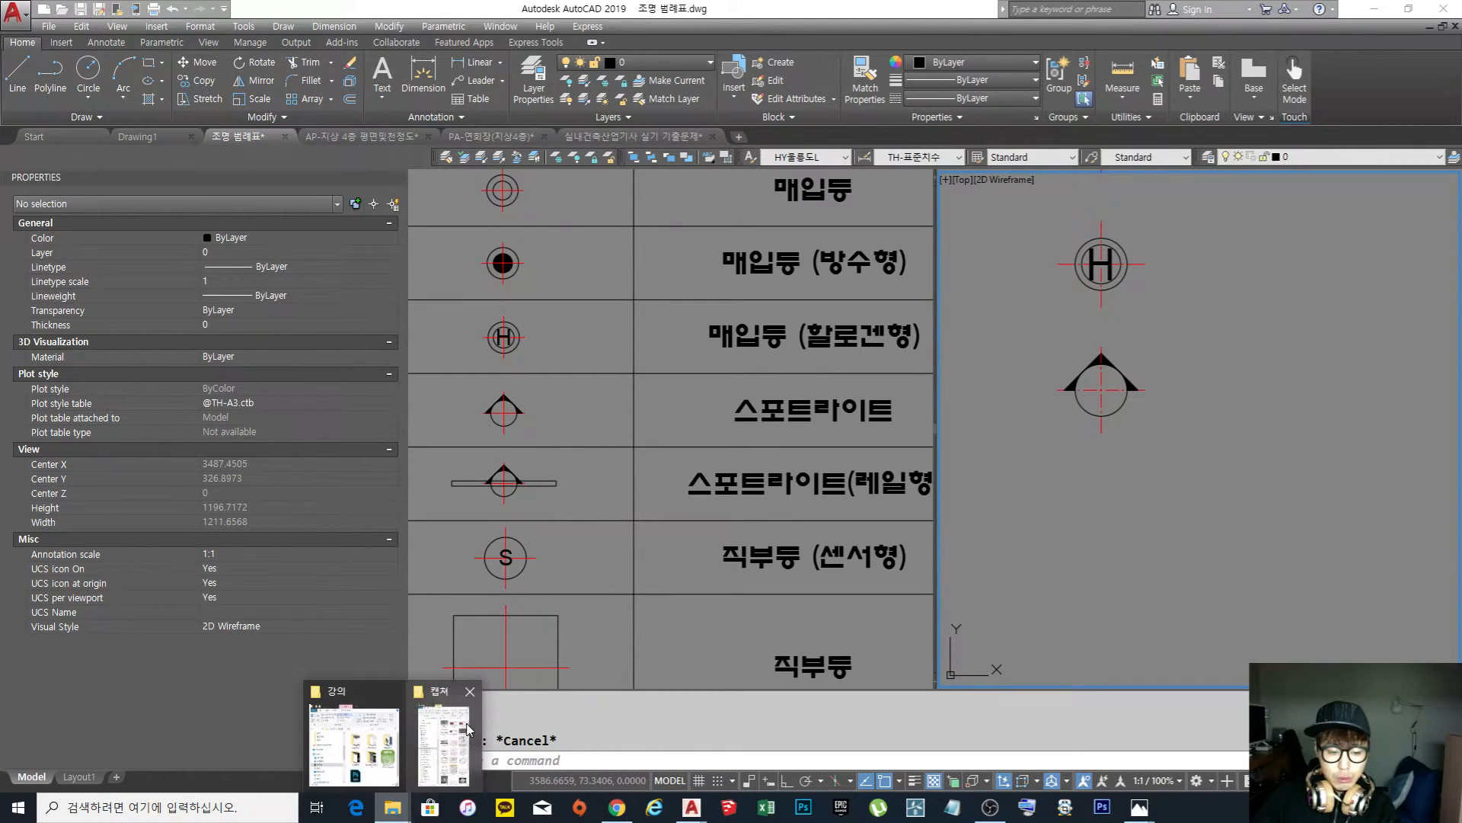
click(442, 731)
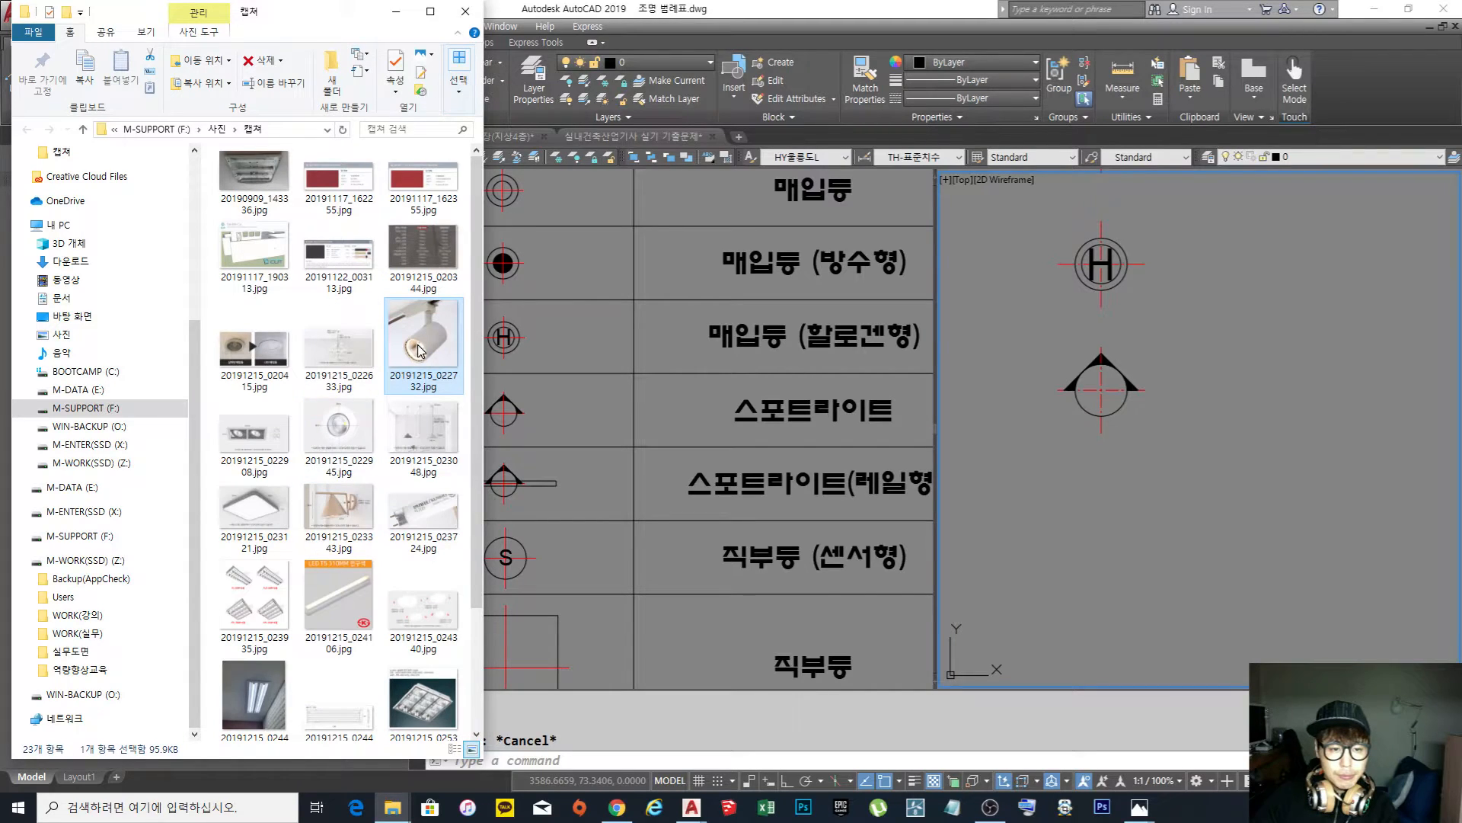
double_click(434, 374)
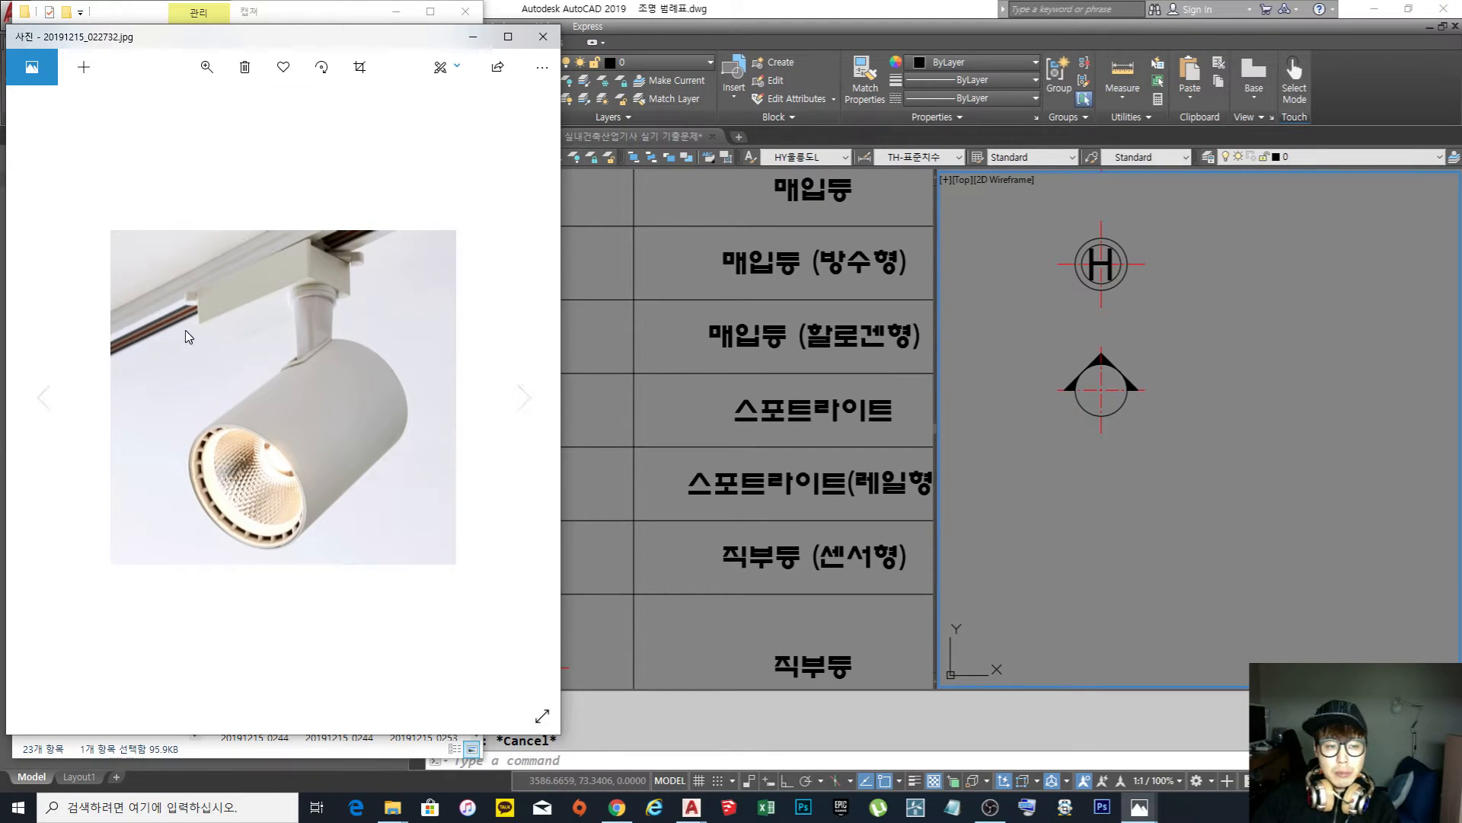
click(473, 38)
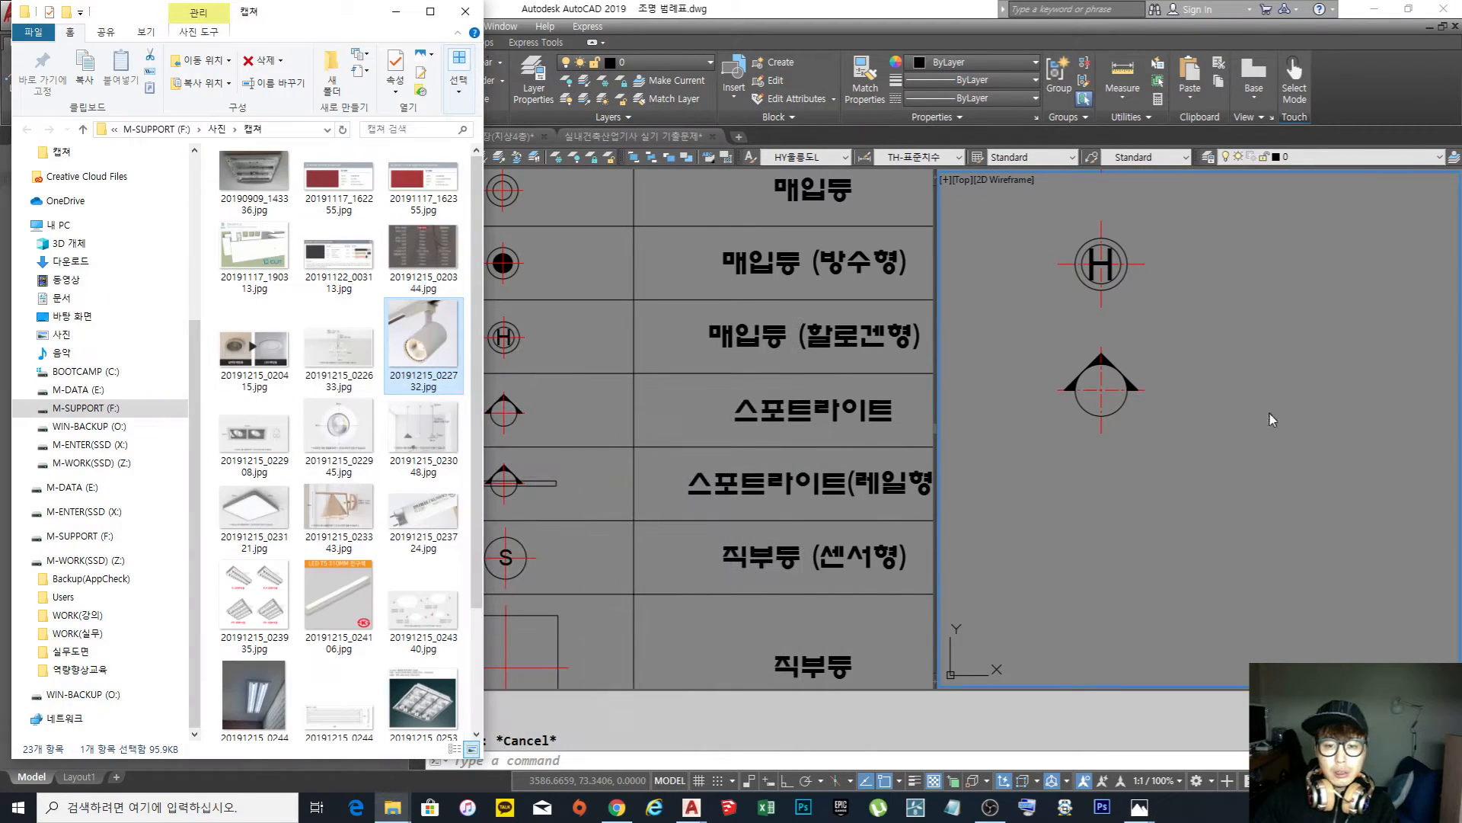
click(1135, 523)
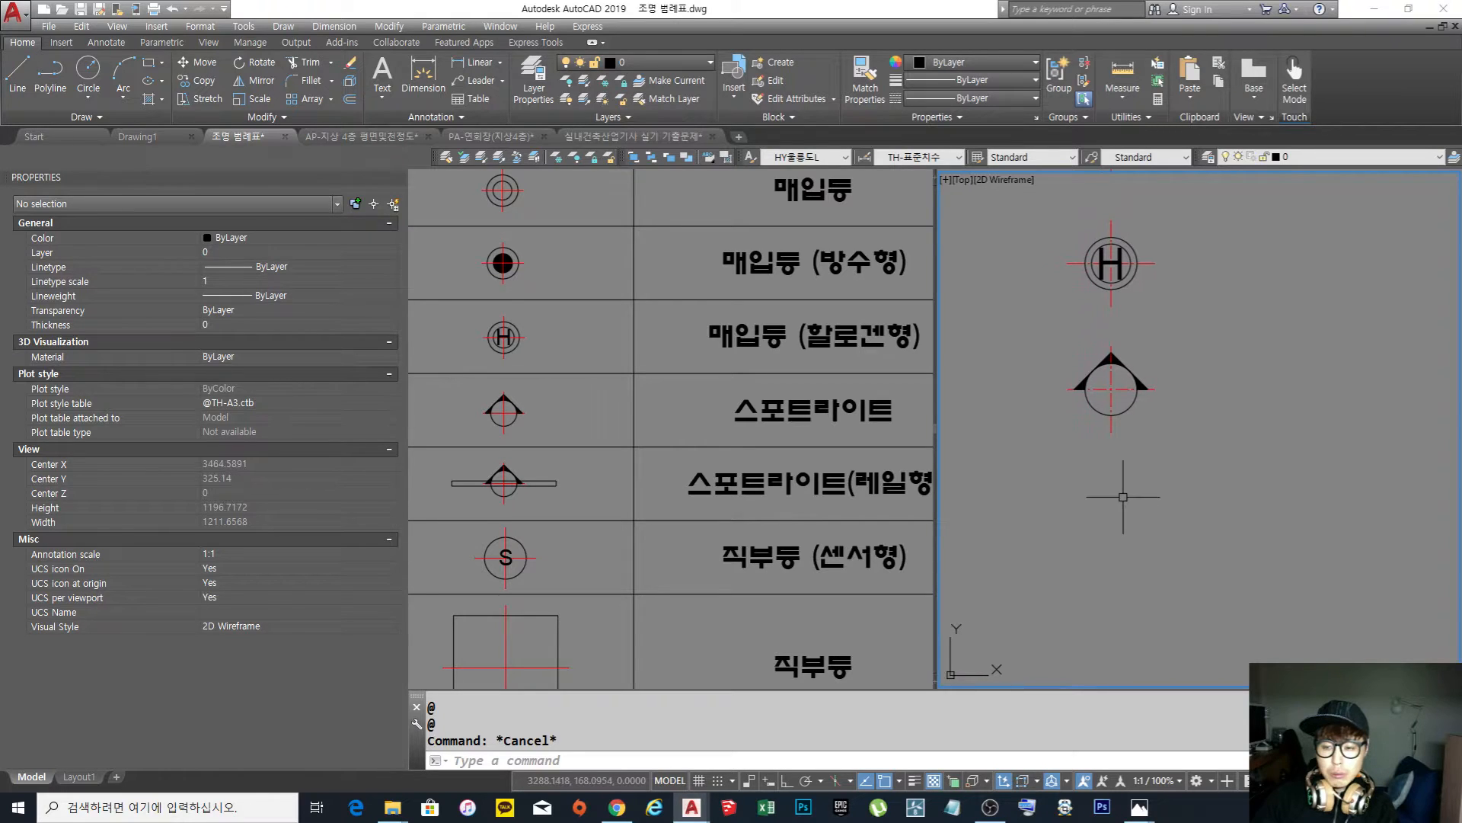
Draw a 200 by 20 rectangle below the spotlight symbol as its rail
middle_drag(1123, 498, 1118, 512)
text(rec)
key(Return)
click(1048, 517)
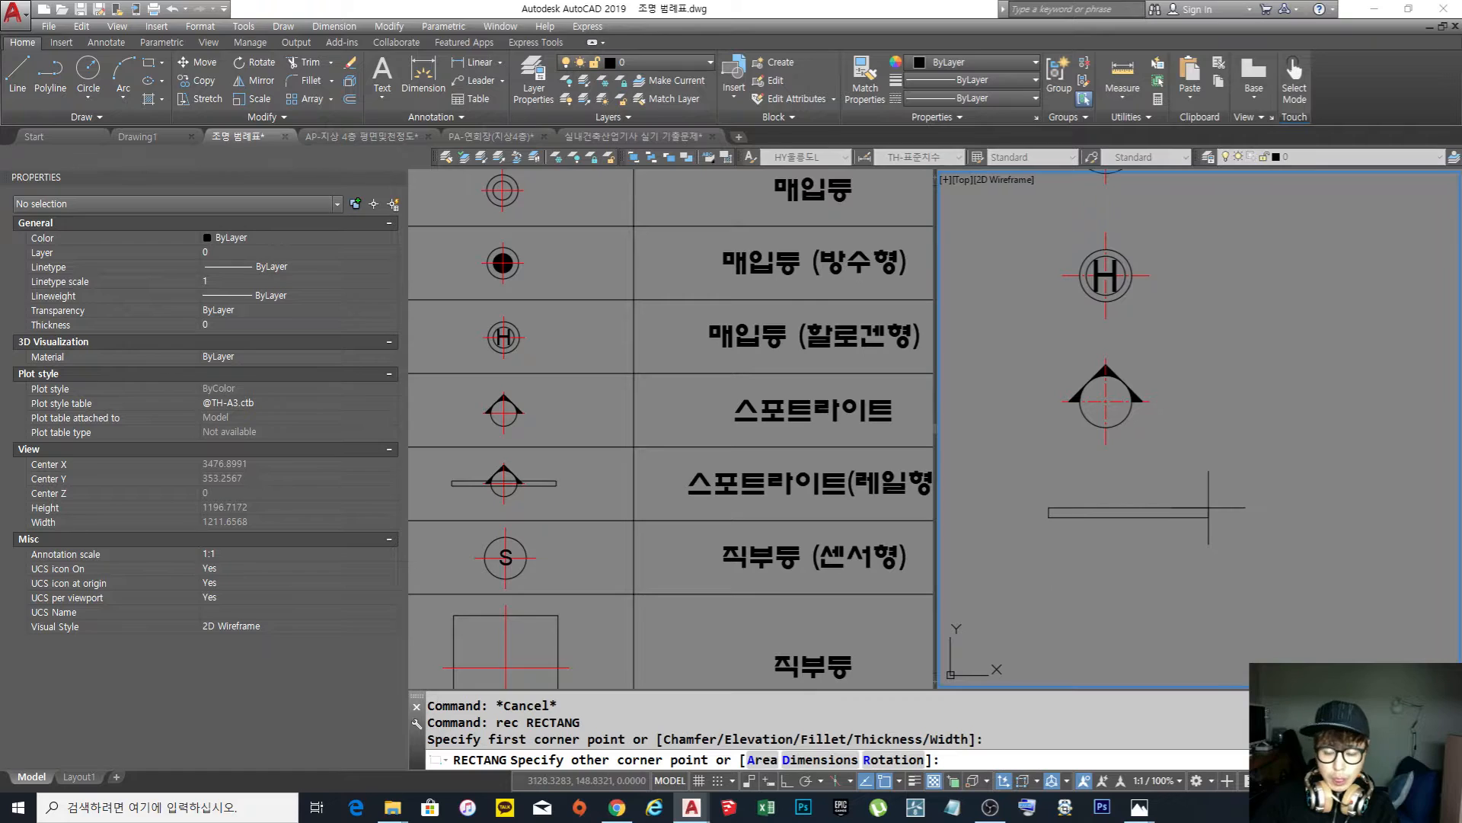
text(@200,20)
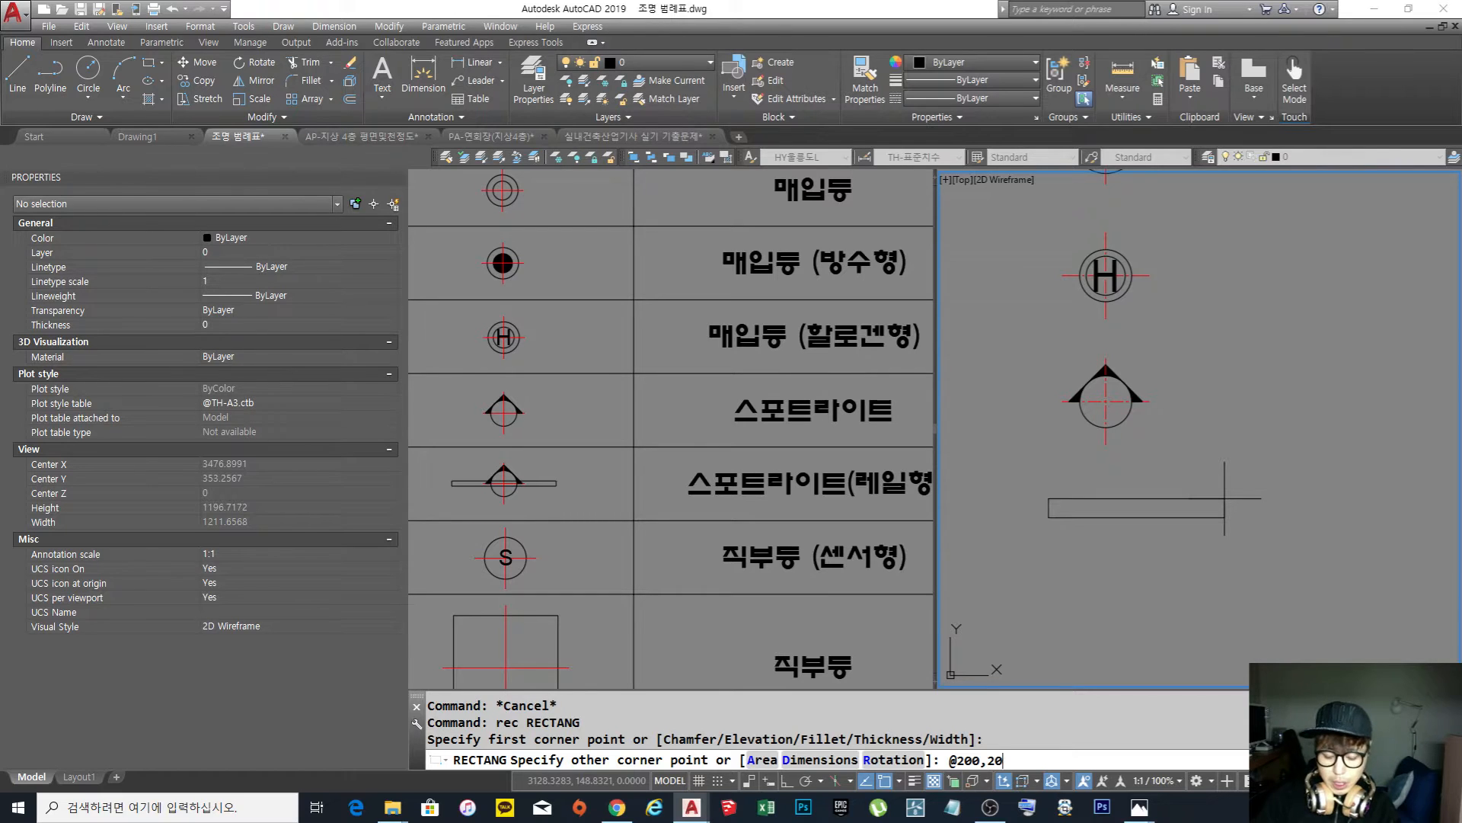
key(Return)
Move the rail rectangle by its geometric center onto the center of the spotlight circle
text(m)
key(Return)
click(1143, 531)
click(1100, 499)
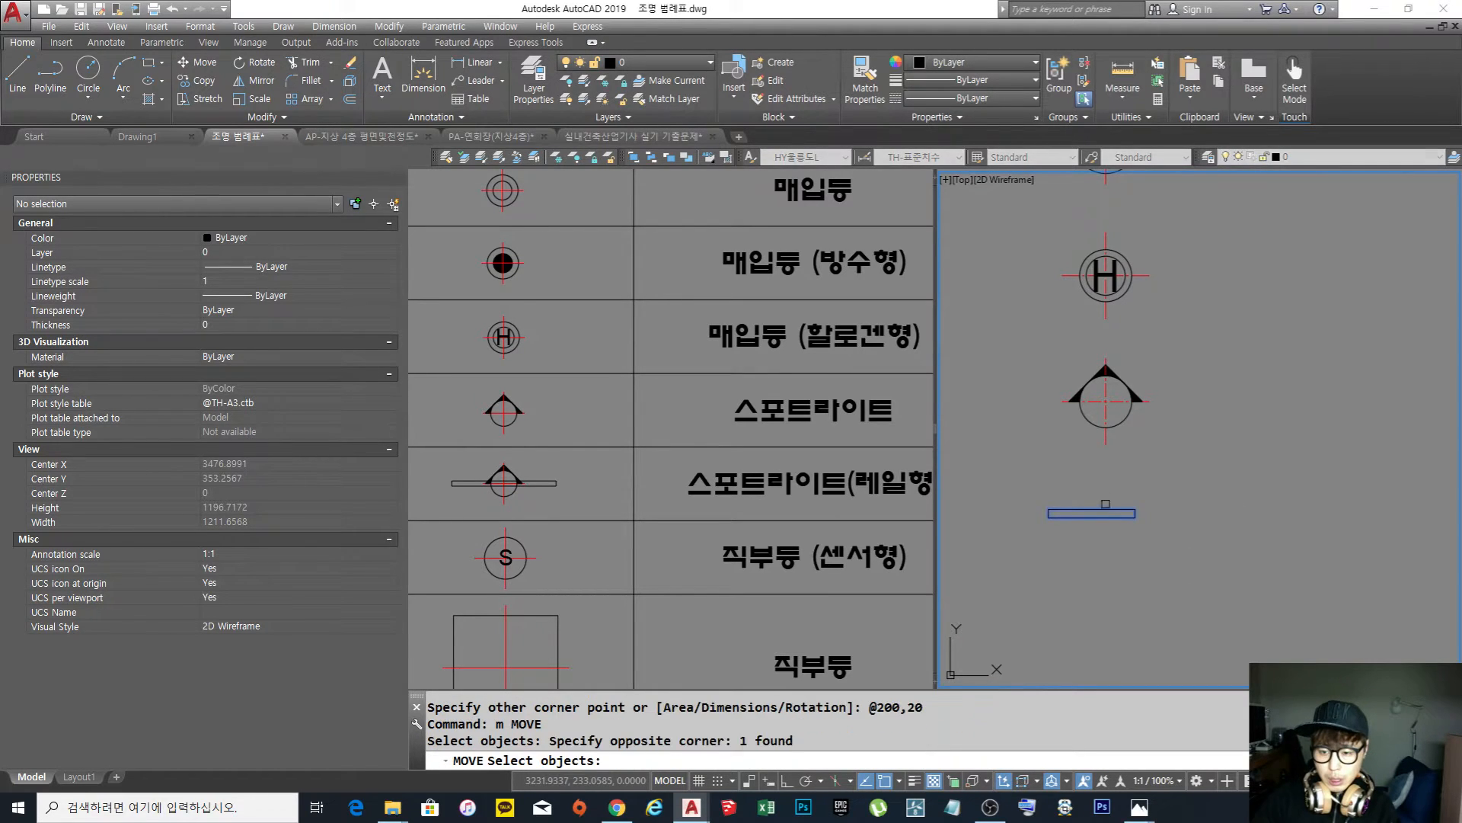
key(Return)
scroll(1104, 512, up, 4)
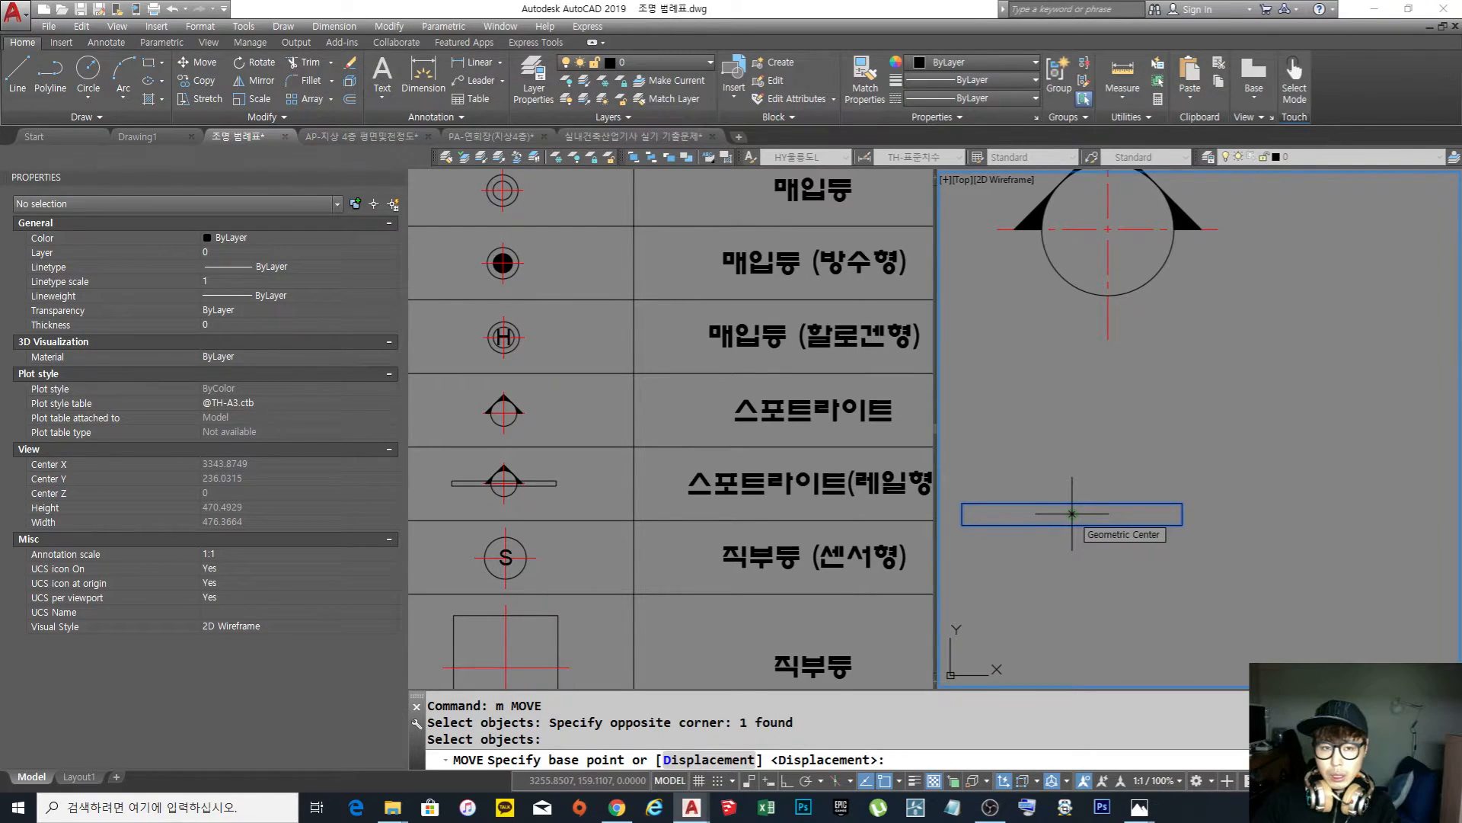
click(1072, 513)
scroll(1072, 513, down, 4)
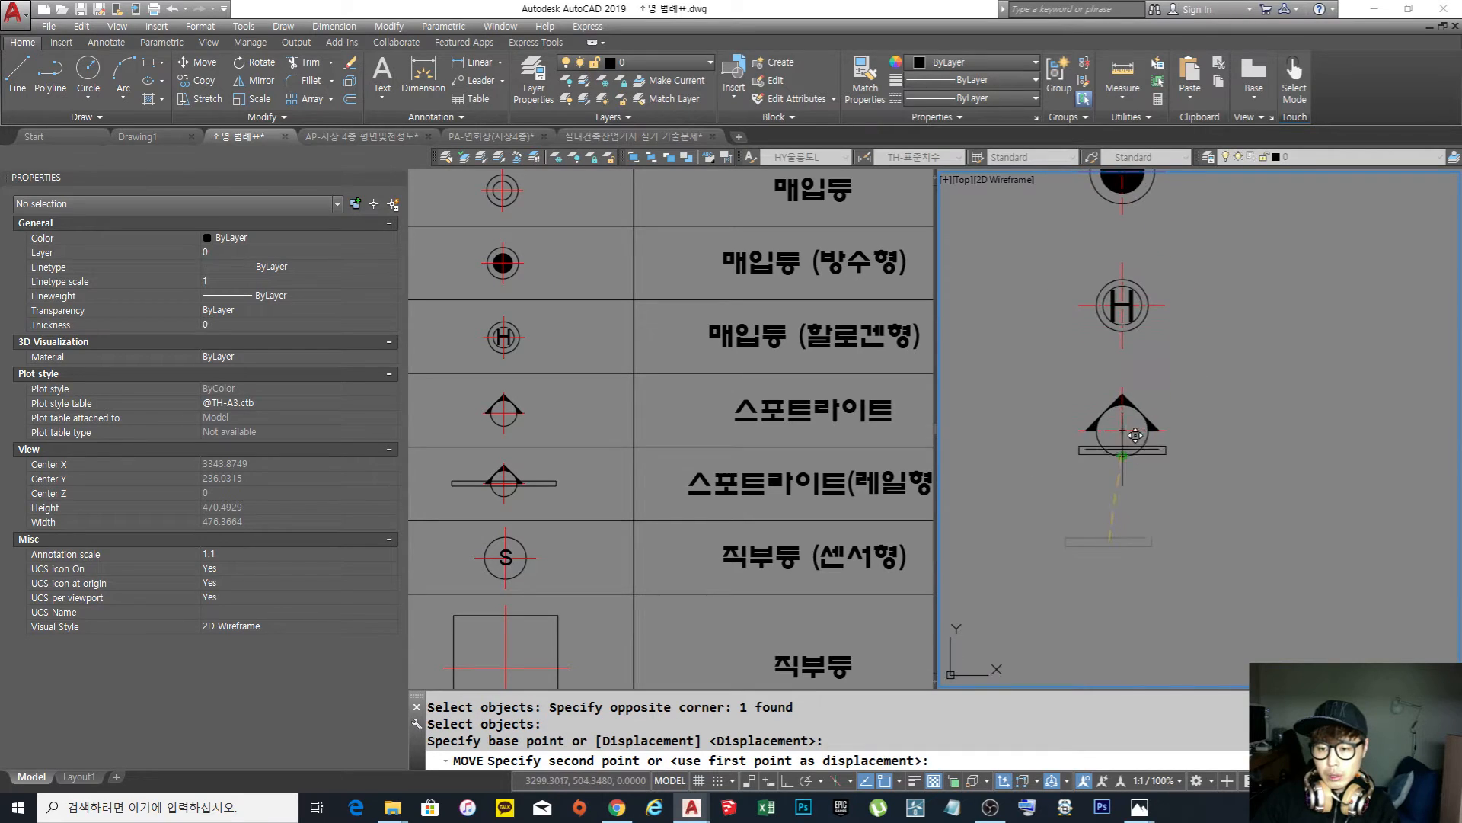
click(1122, 430)
Stretch the rail rectangle's left edge horizontally outward by 50 with Ortho on
scroll(1082, 427, up, 4)
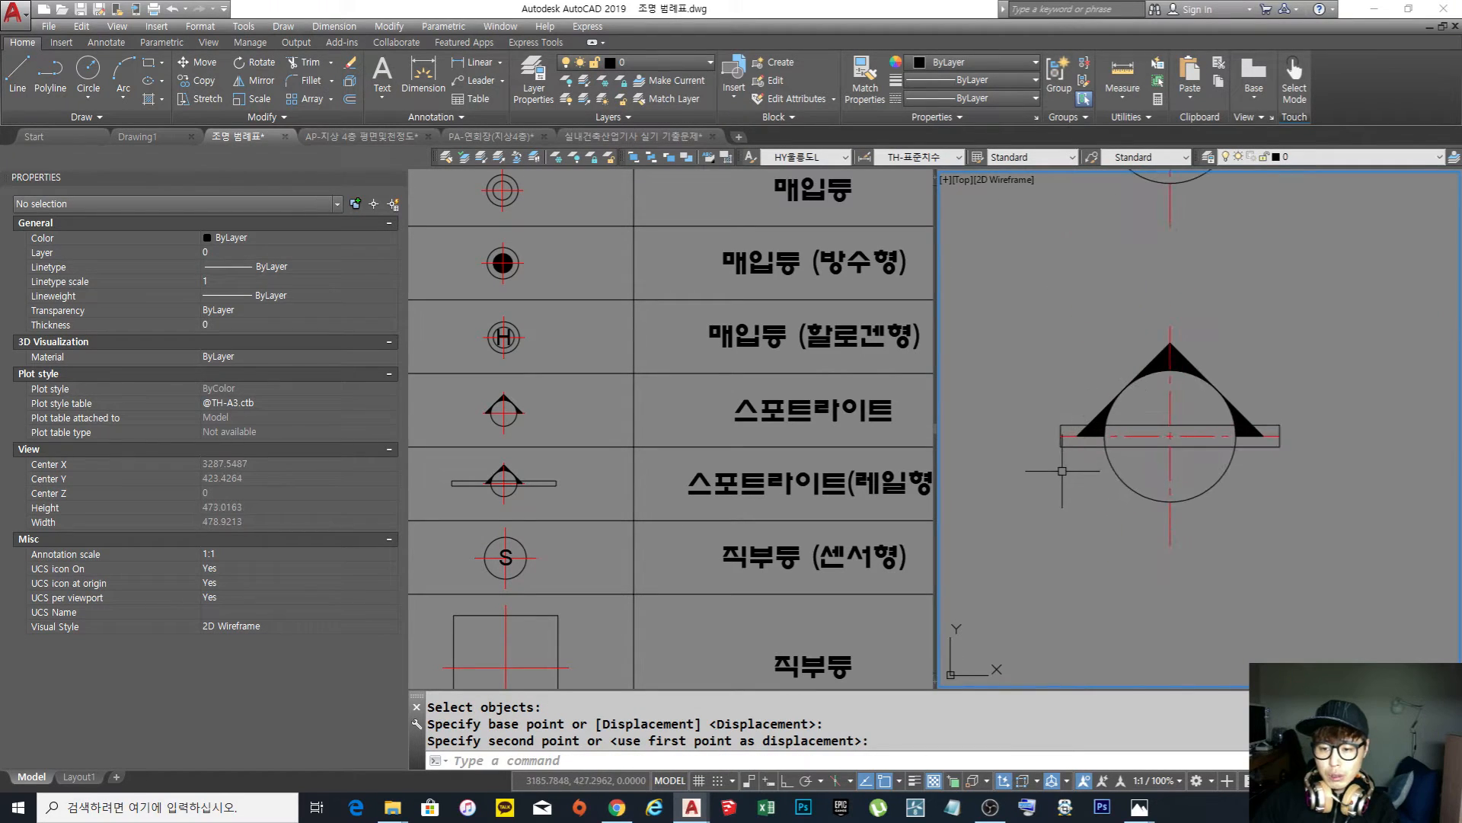
text(s)
key(space)
key(Escape)
key(Escape)
click(1065, 424)
click(1061, 436)
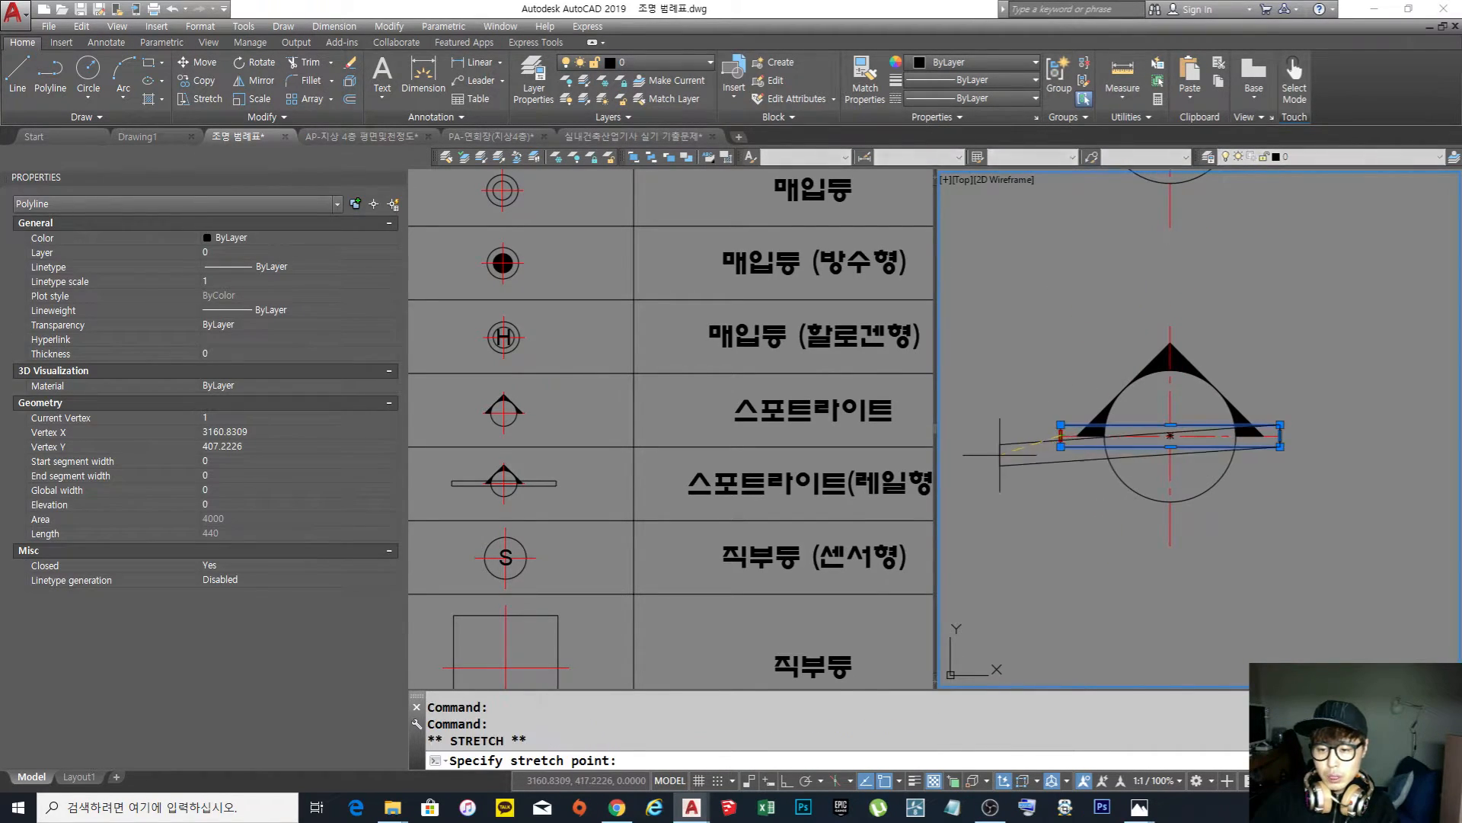
key(F8)
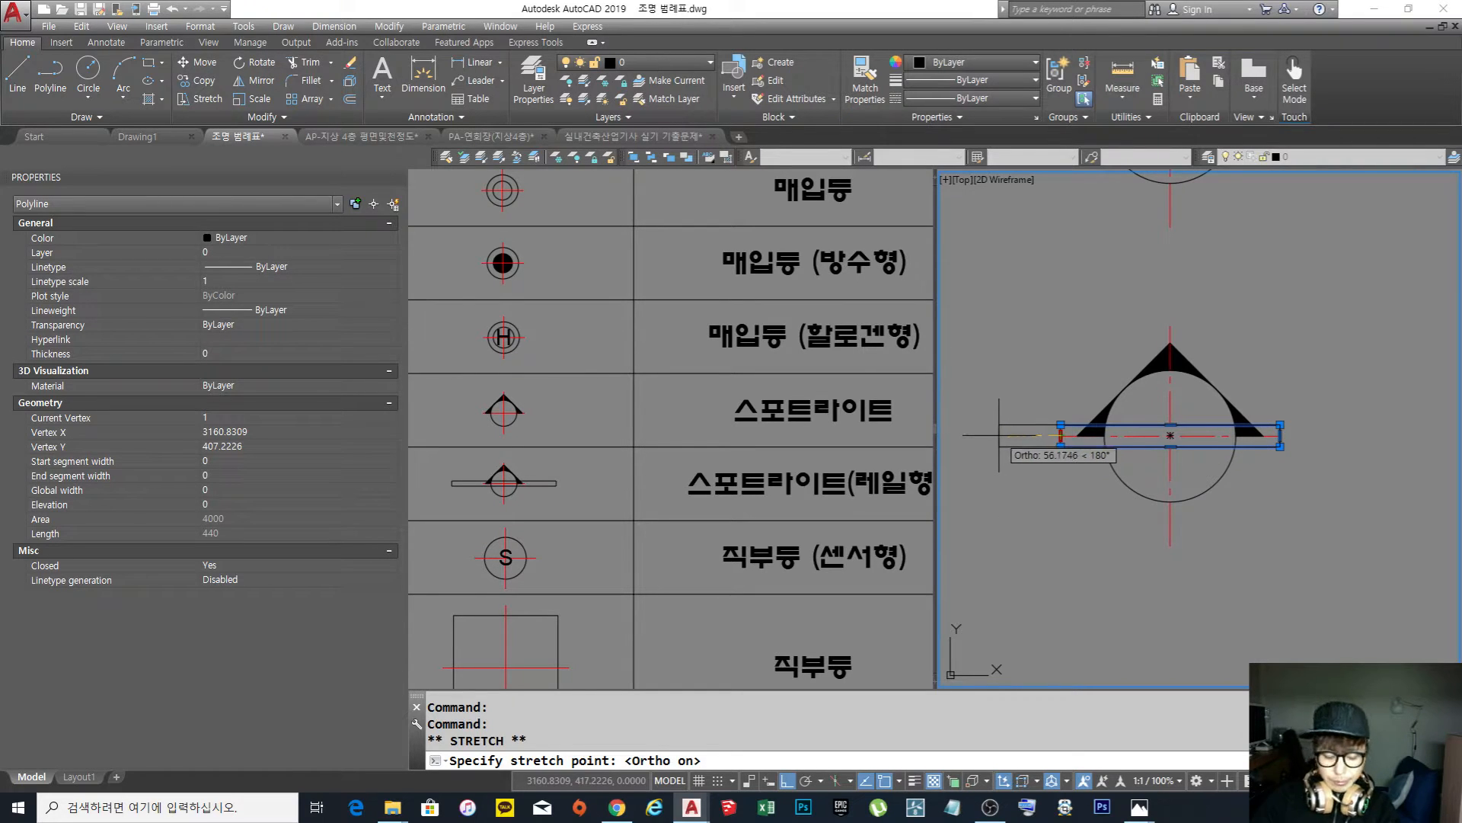
text(50)
key(Return)
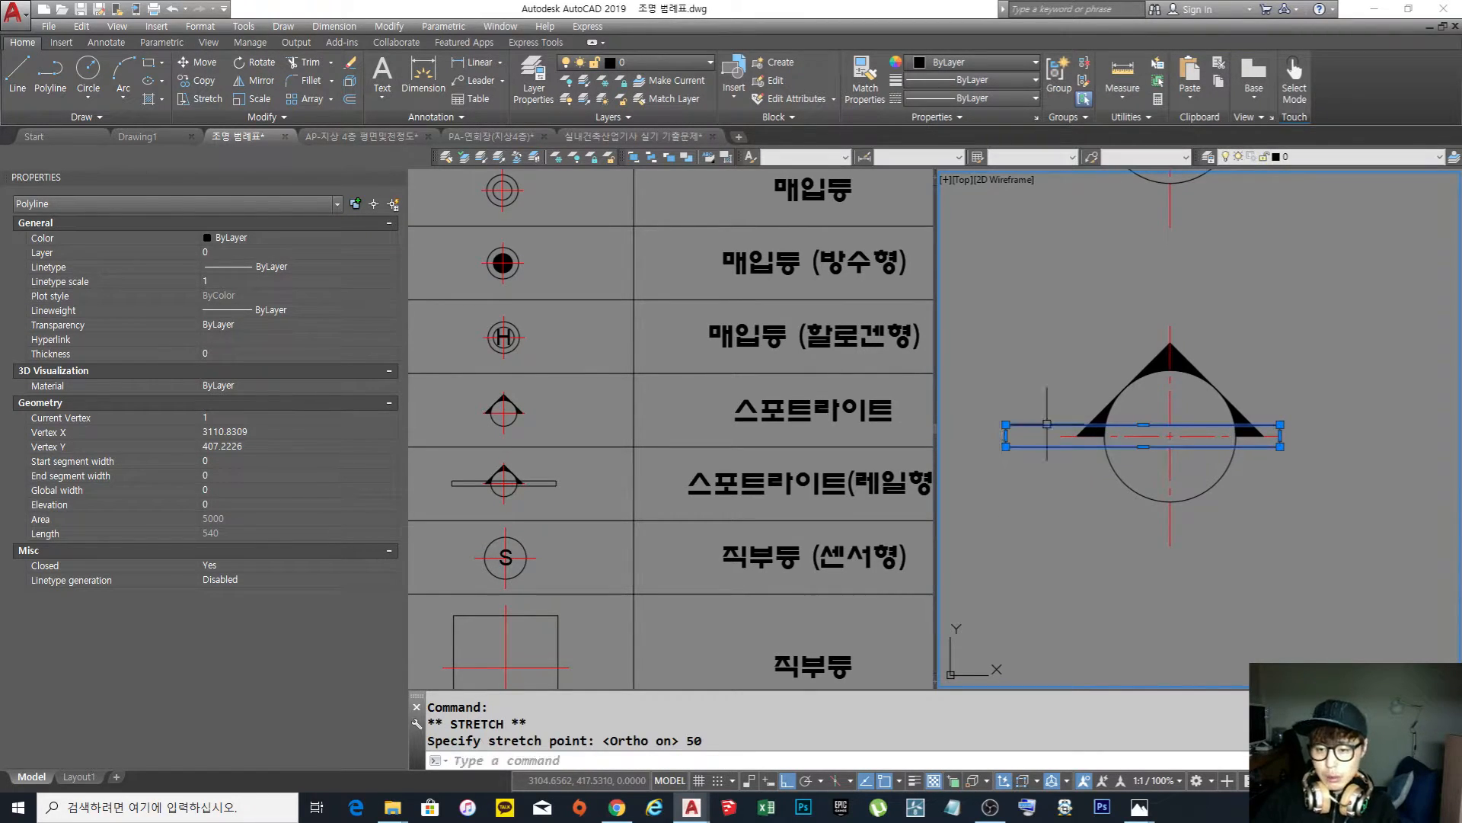
Stretch the rail rectangle's right edge horizontally outward by 50 and clear the selection
click(1280, 436)
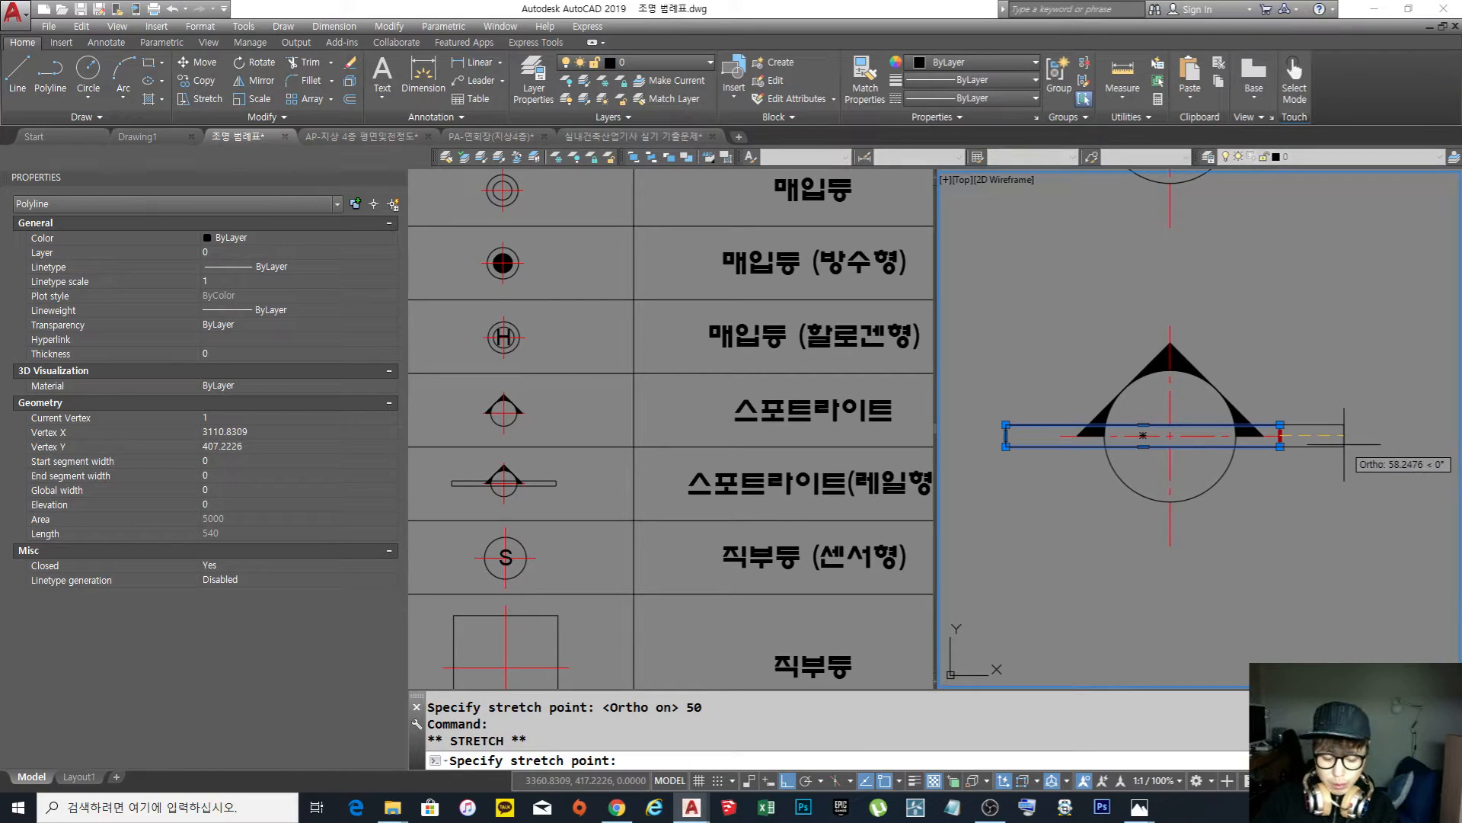
text(50)
key(Return)
key(Escape)
key(Escape)
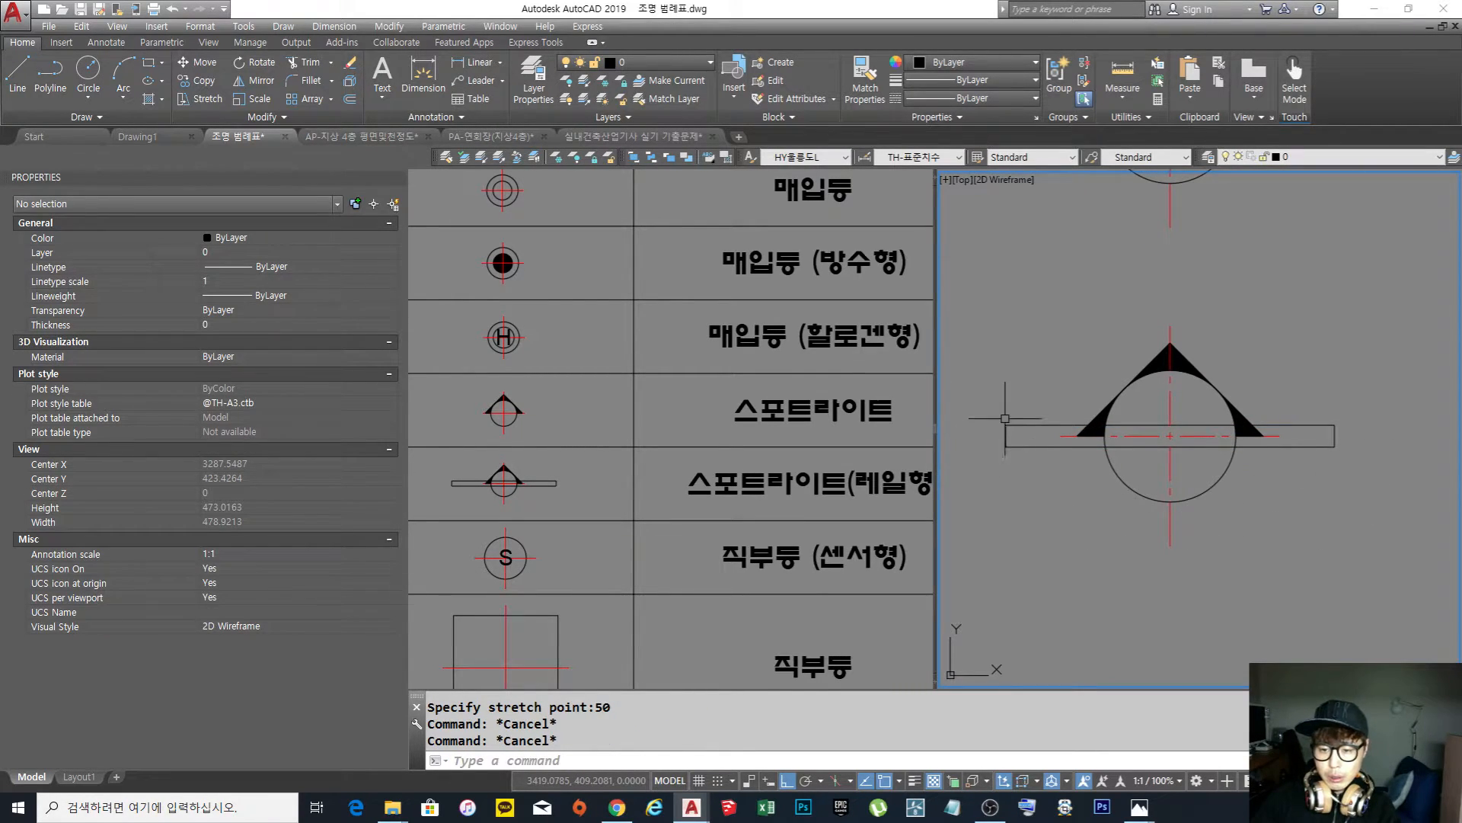
Erase the rail rectangle from the spotlight symbol
scroll(1211, 525, down, 5)
scroll(1233, 527, up, 2)
middle_drag(1233, 527, 1238, 468)
text(e)
key(Return)
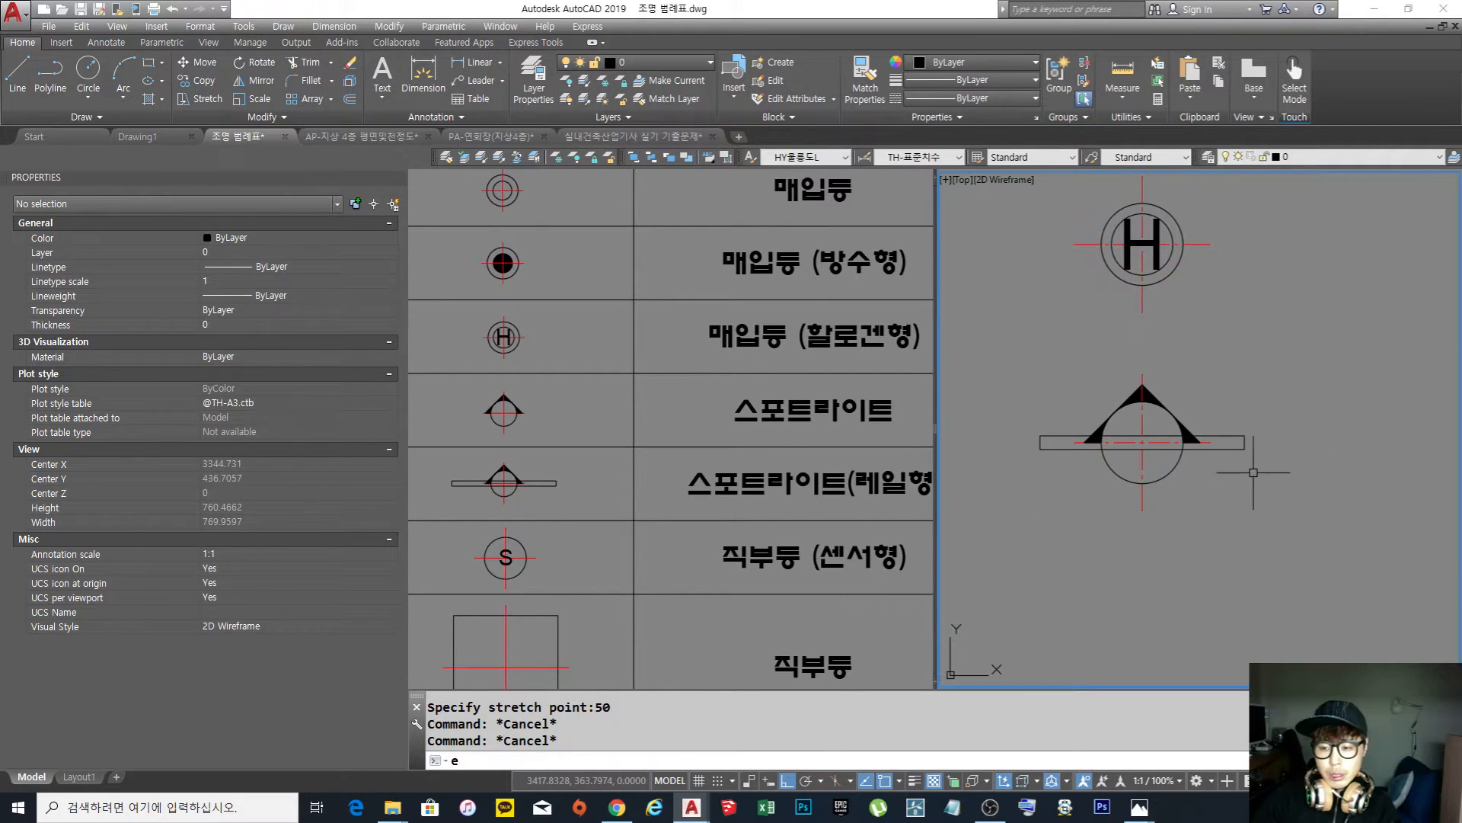
click(1257, 460)
click(1241, 415)
key(Return)
Draw a long thin rail rectangle freehand across the middle of the spotlight circle
text(re)
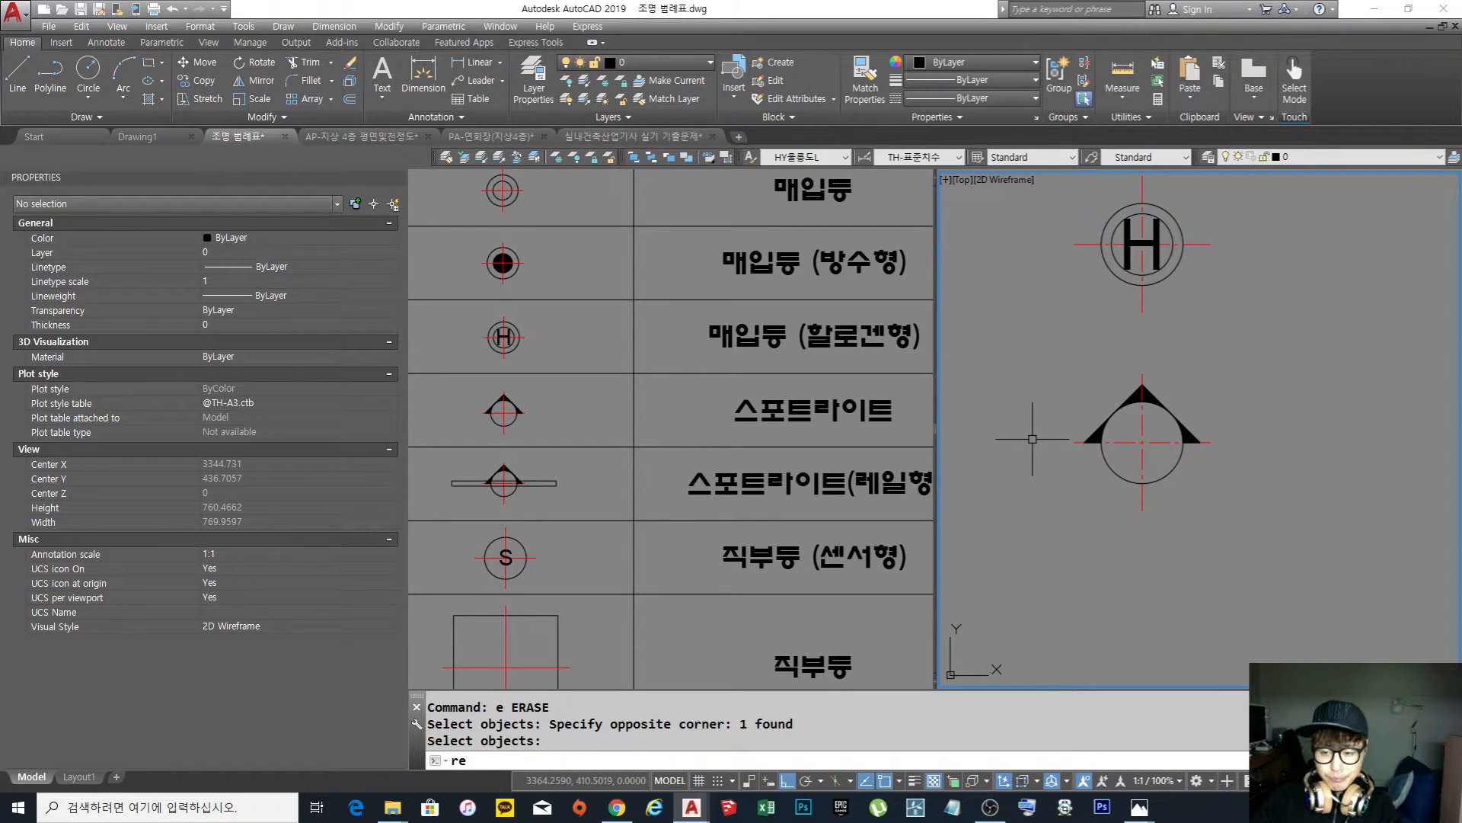
key(Escape)
key(Escape)
text(rec)
key(Return)
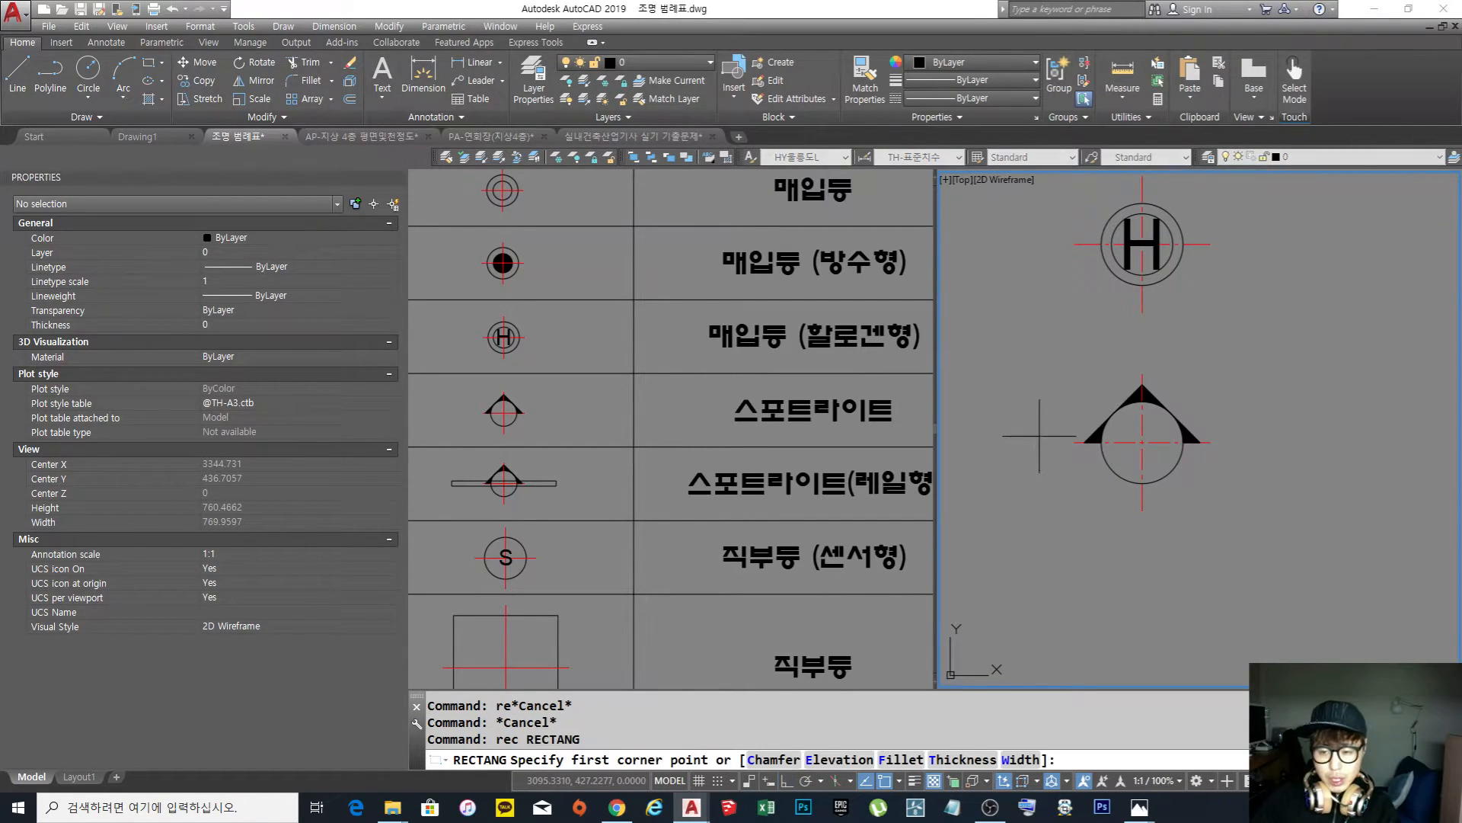
click(1036, 436)
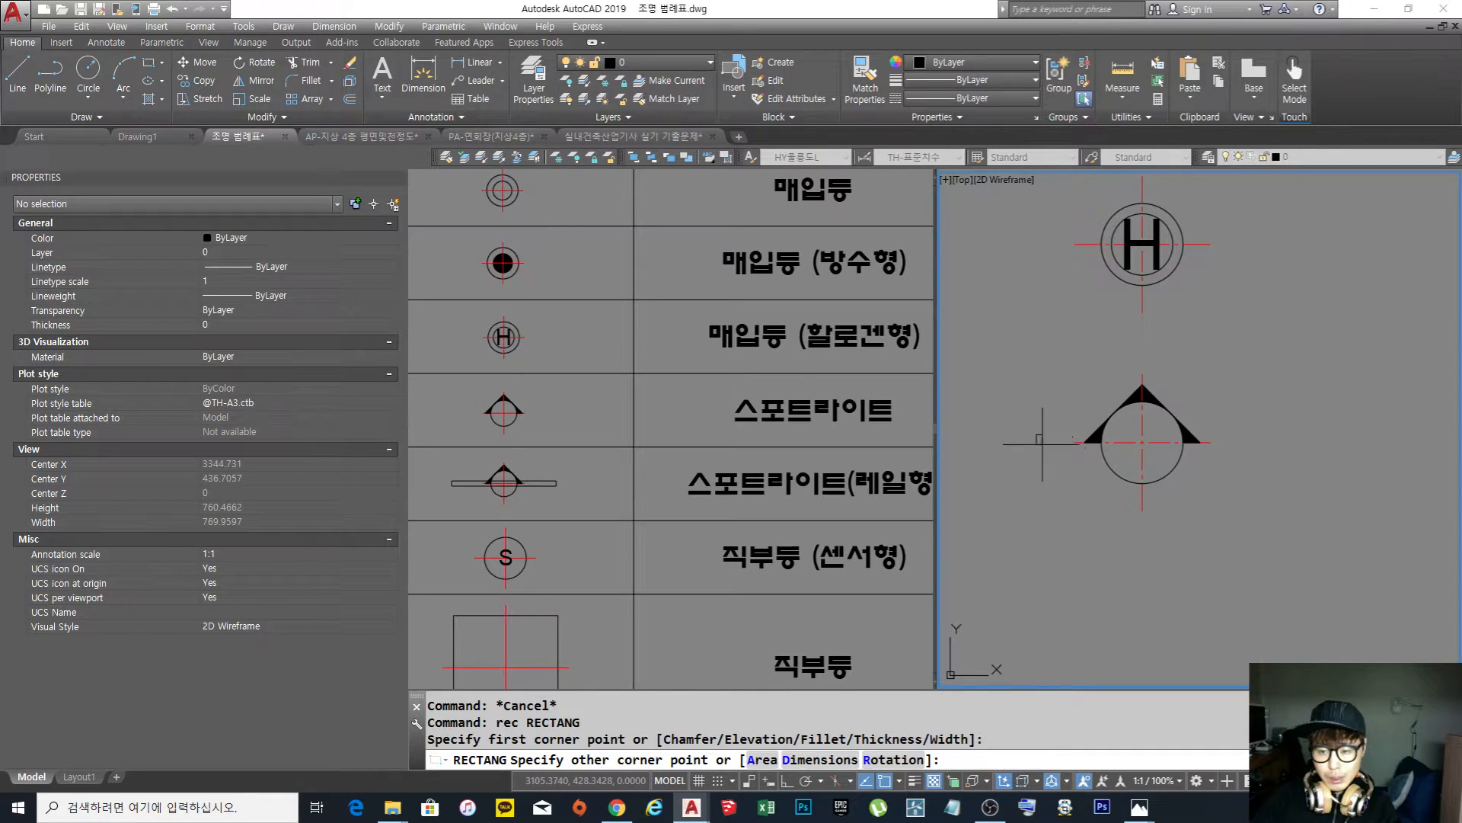
click(1238, 448)
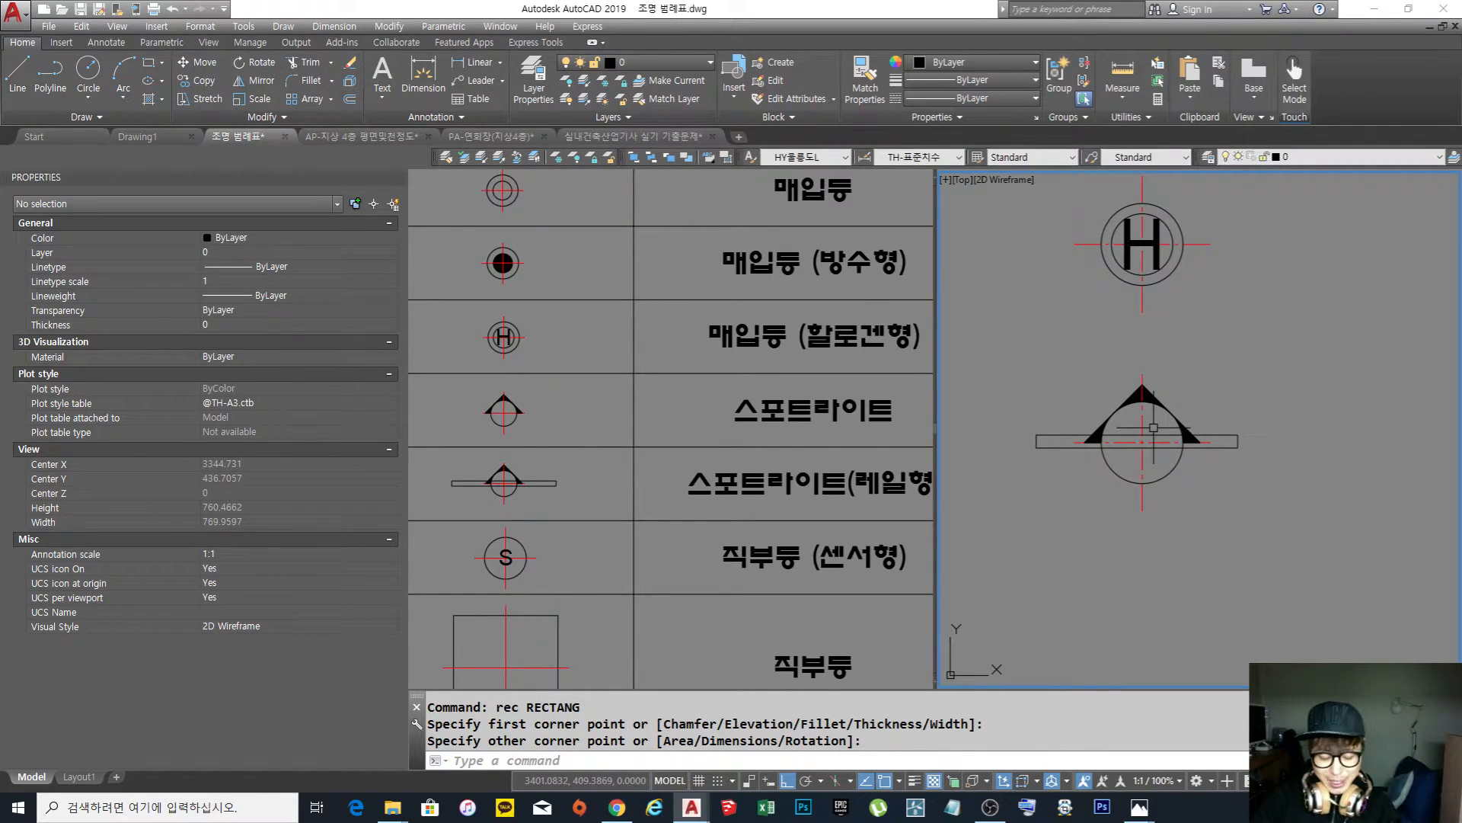
Undo the freehand rectangle and the erasure of the centered rail rectangle, and clear any selection
key(ctrl+z)
key(ctrl+z)
click(1264, 472)
click(1143, 430)
key(Escape)
key(Escape)
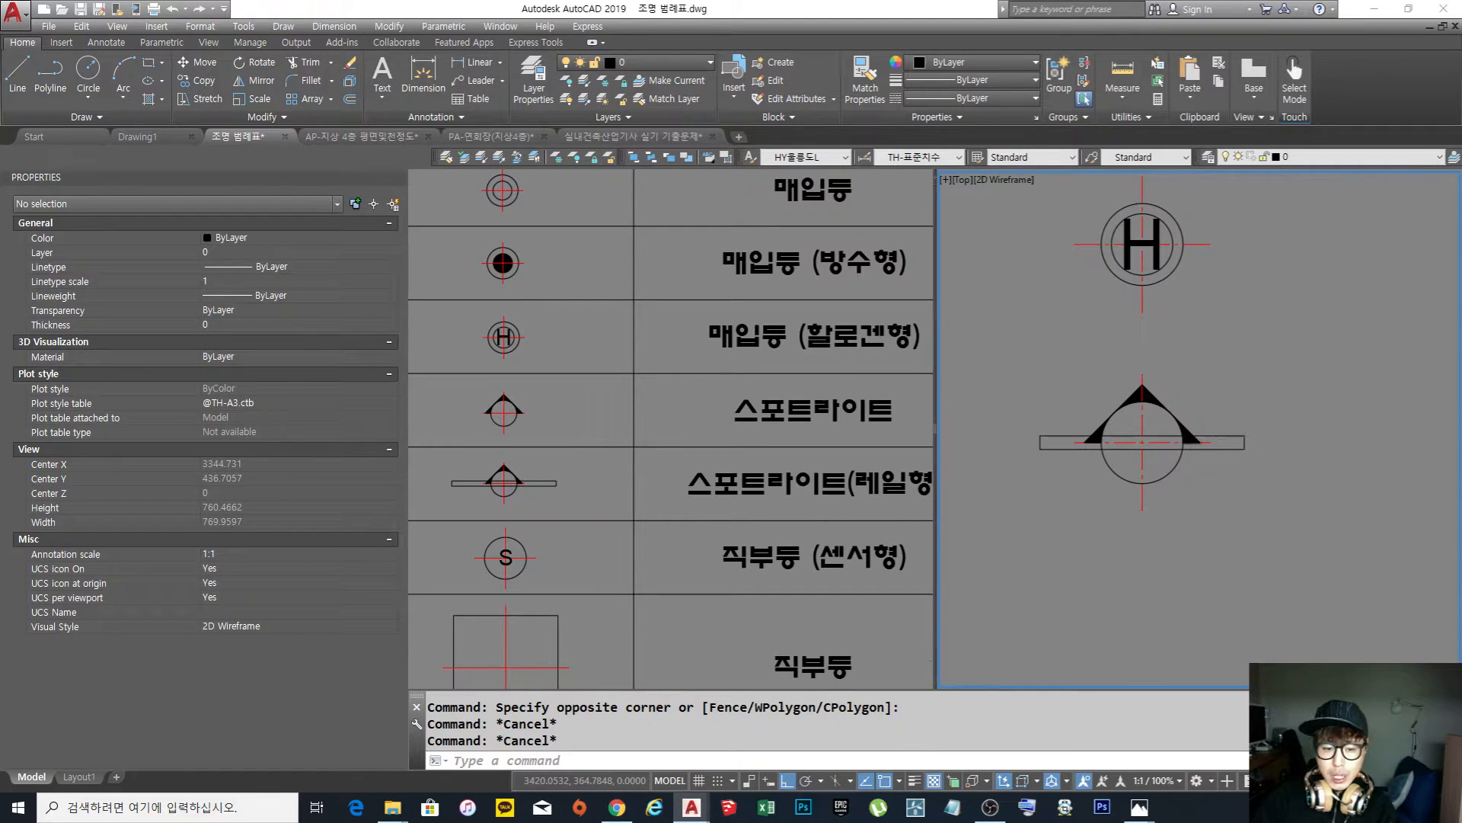
Examine the rail-type spotlight drawn at plan size and the legend rows for the rail-type spotlight and the sensor-type ceiling light
scroll(1191, 439, down, 3)
scroll(1147, 526, down, 1)
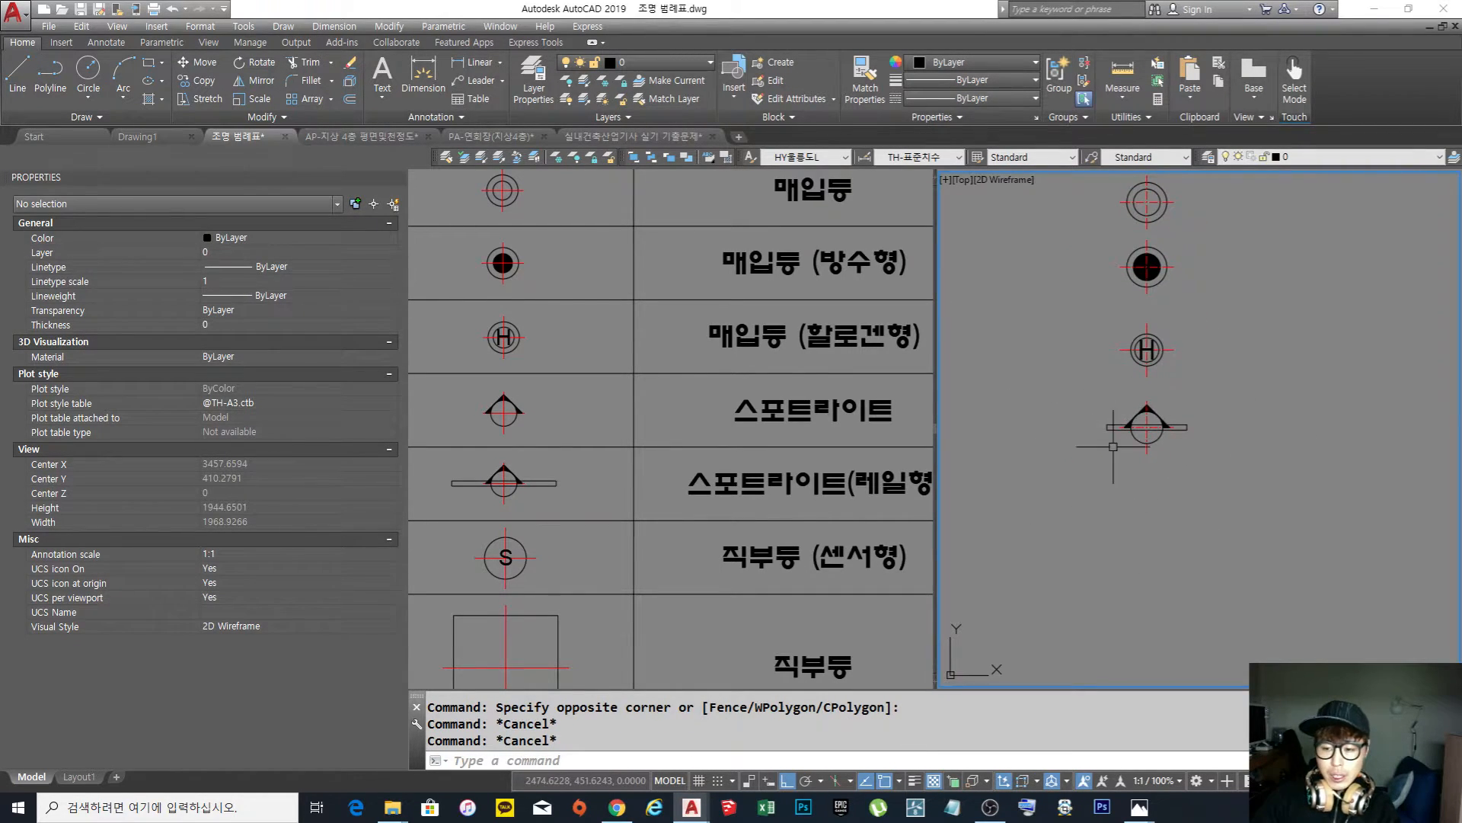
scroll(1124, 434, up, 3)
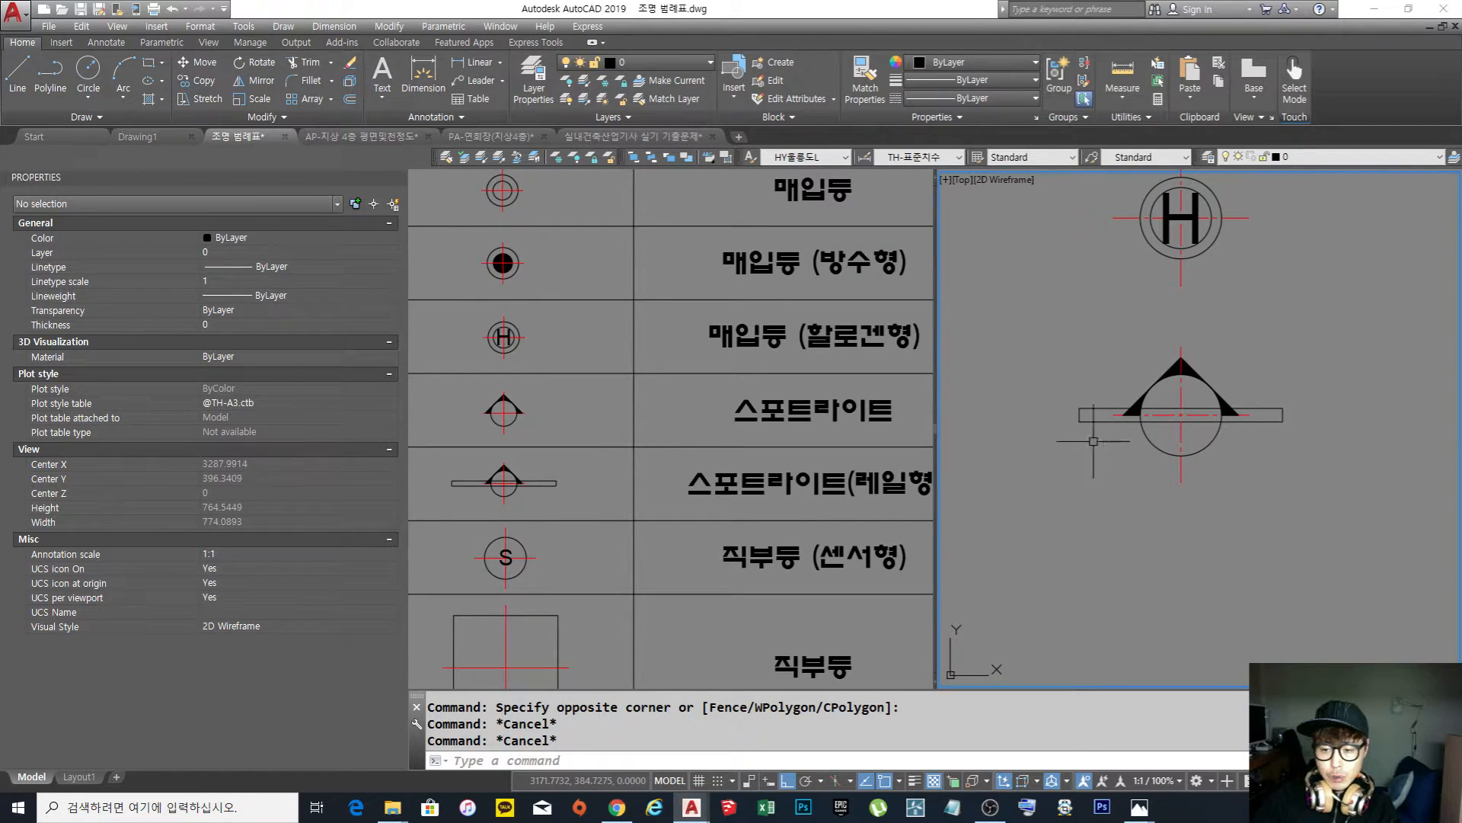
scroll(566, 471, down, 4)
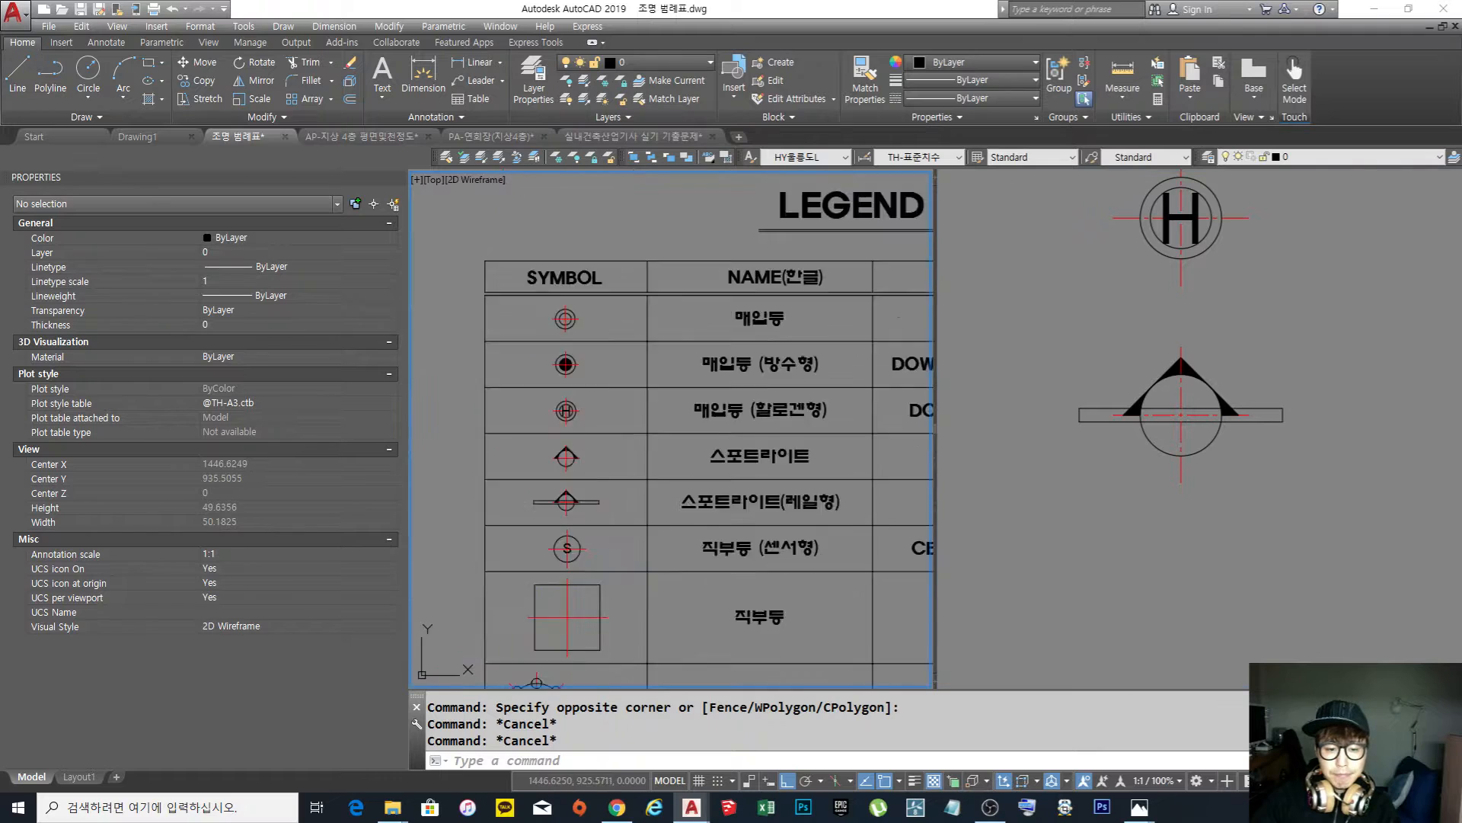
scroll(627, 412, up, 7)
middle_drag(827, 464, 724, 488)
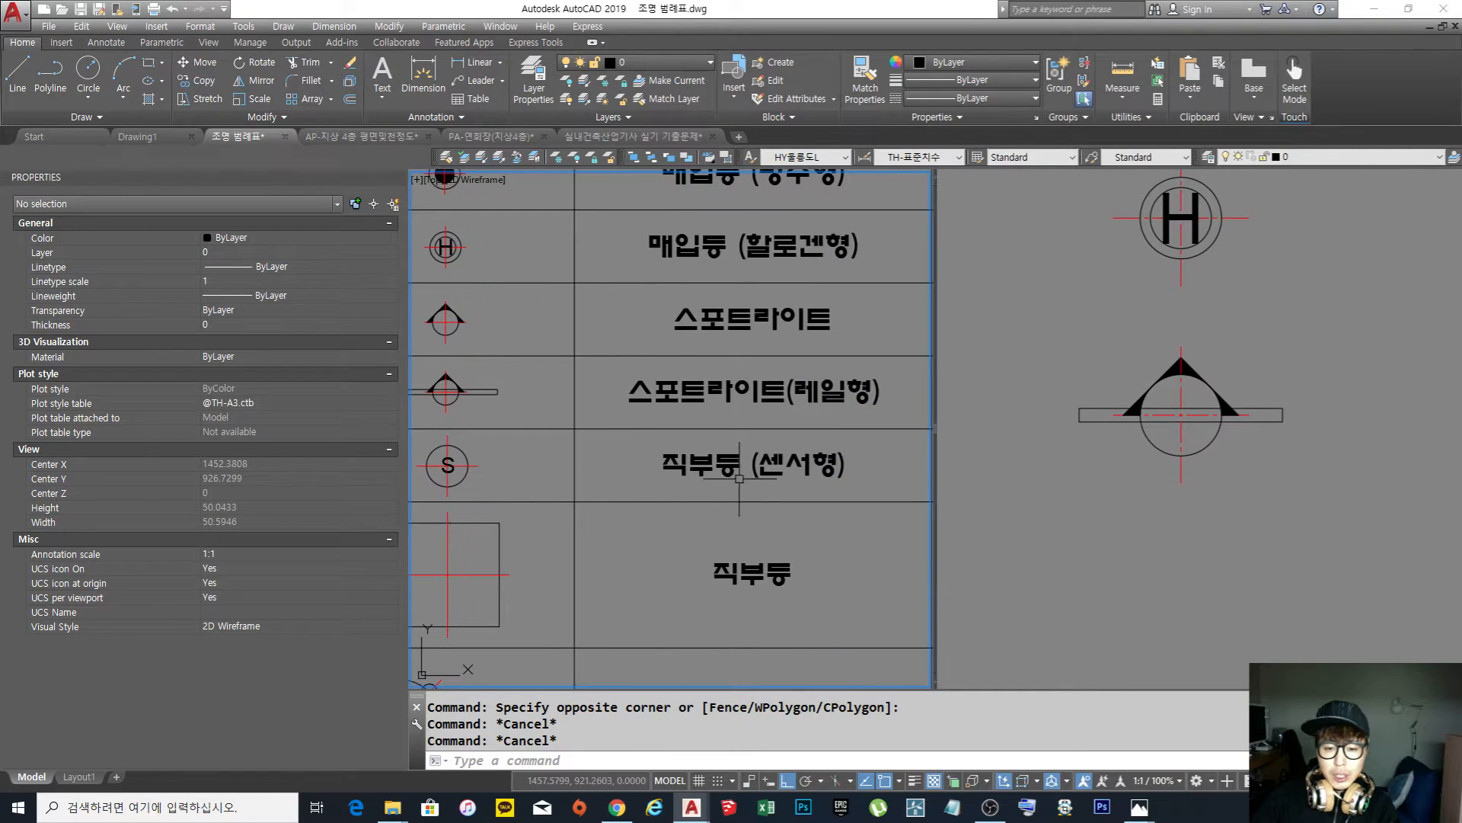
scroll(670, 491, up, 3)
scroll(771, 474, down, 3)
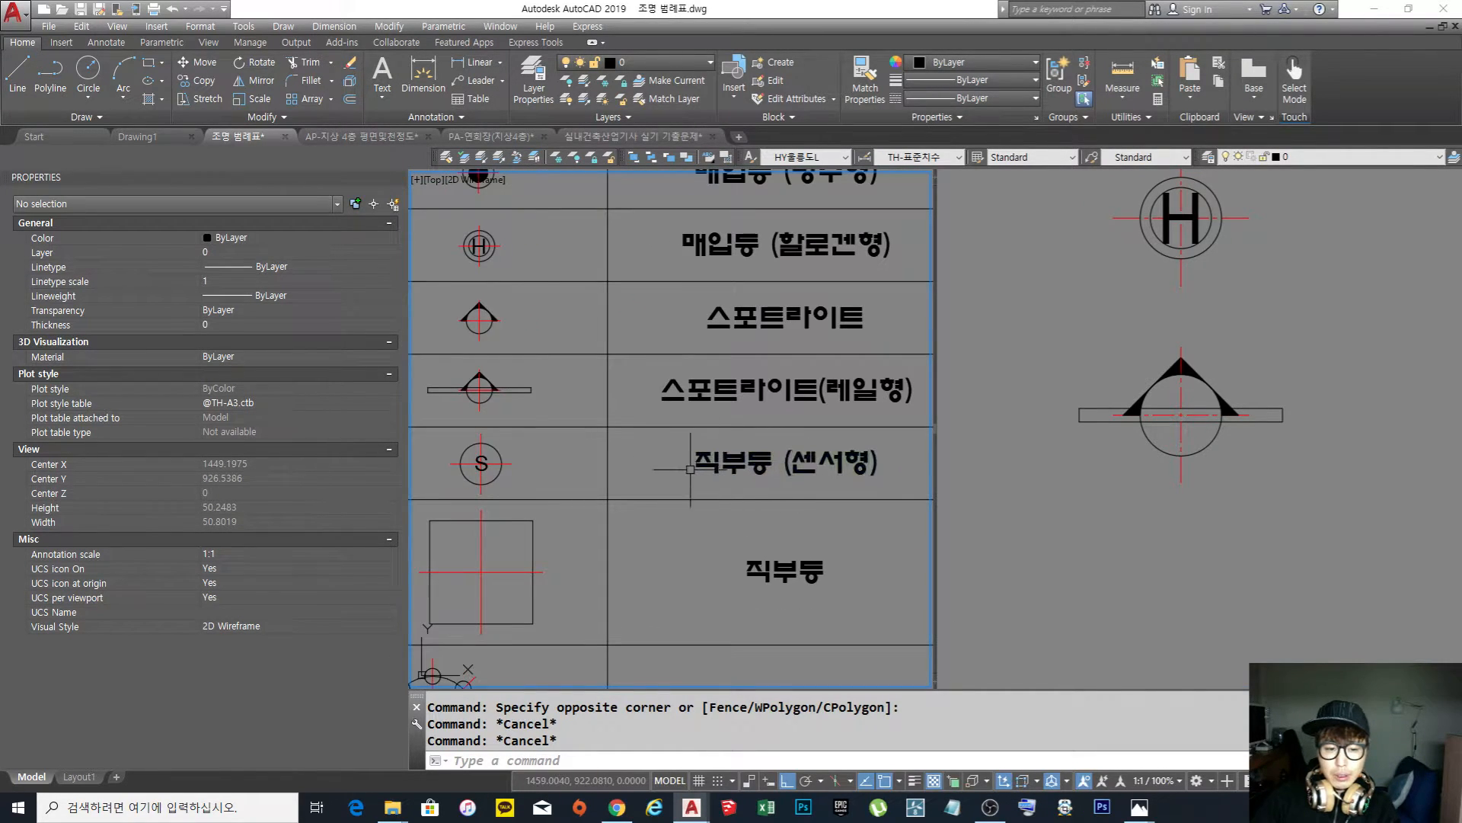
scroll(706, 460, down, 3)
scroll(445, 472, up, 3)
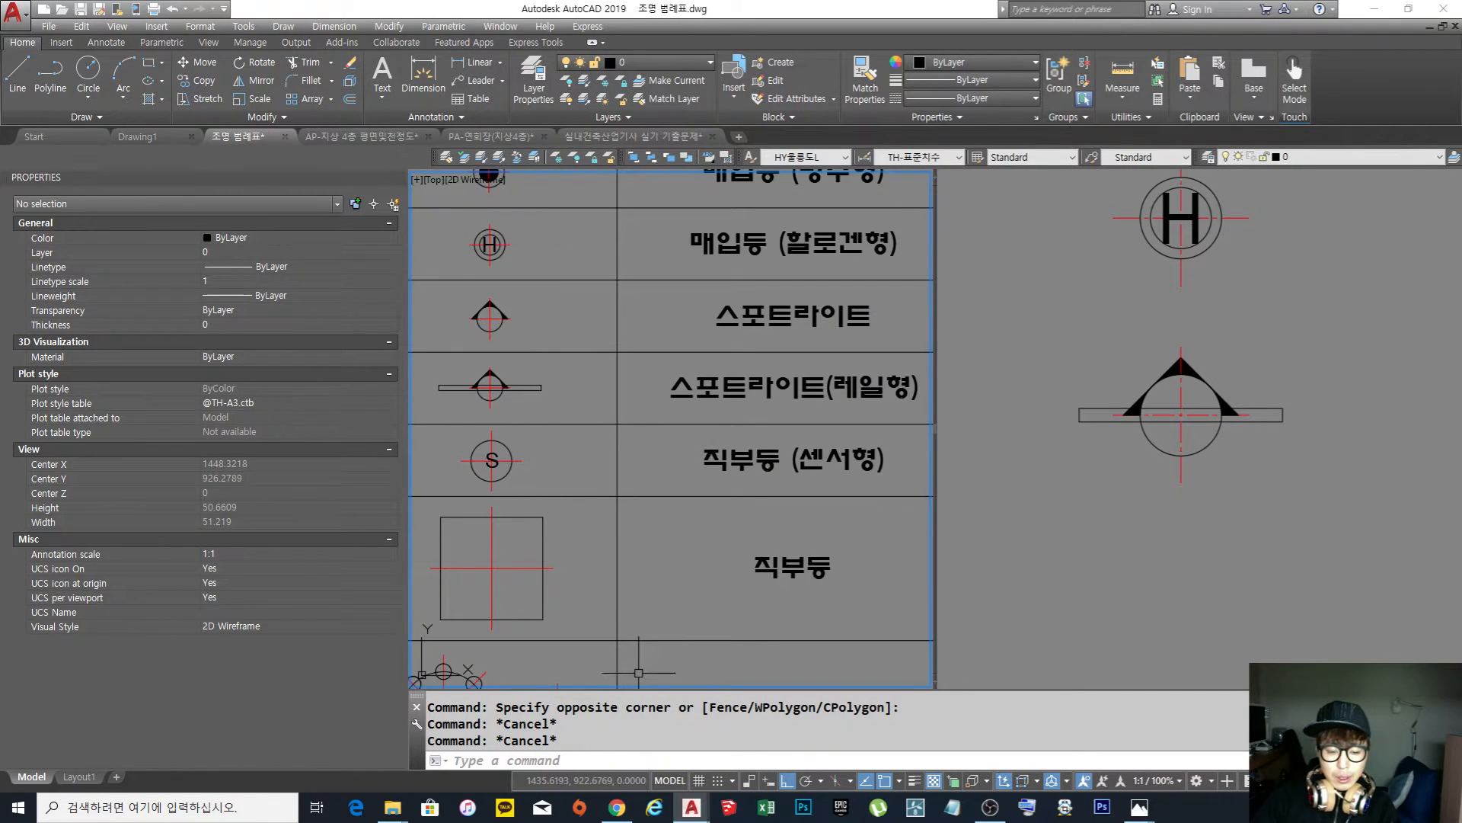
Copy the plain double-circle downlight symbol straight down to below the rail-type spotlight
click(1263, 513)
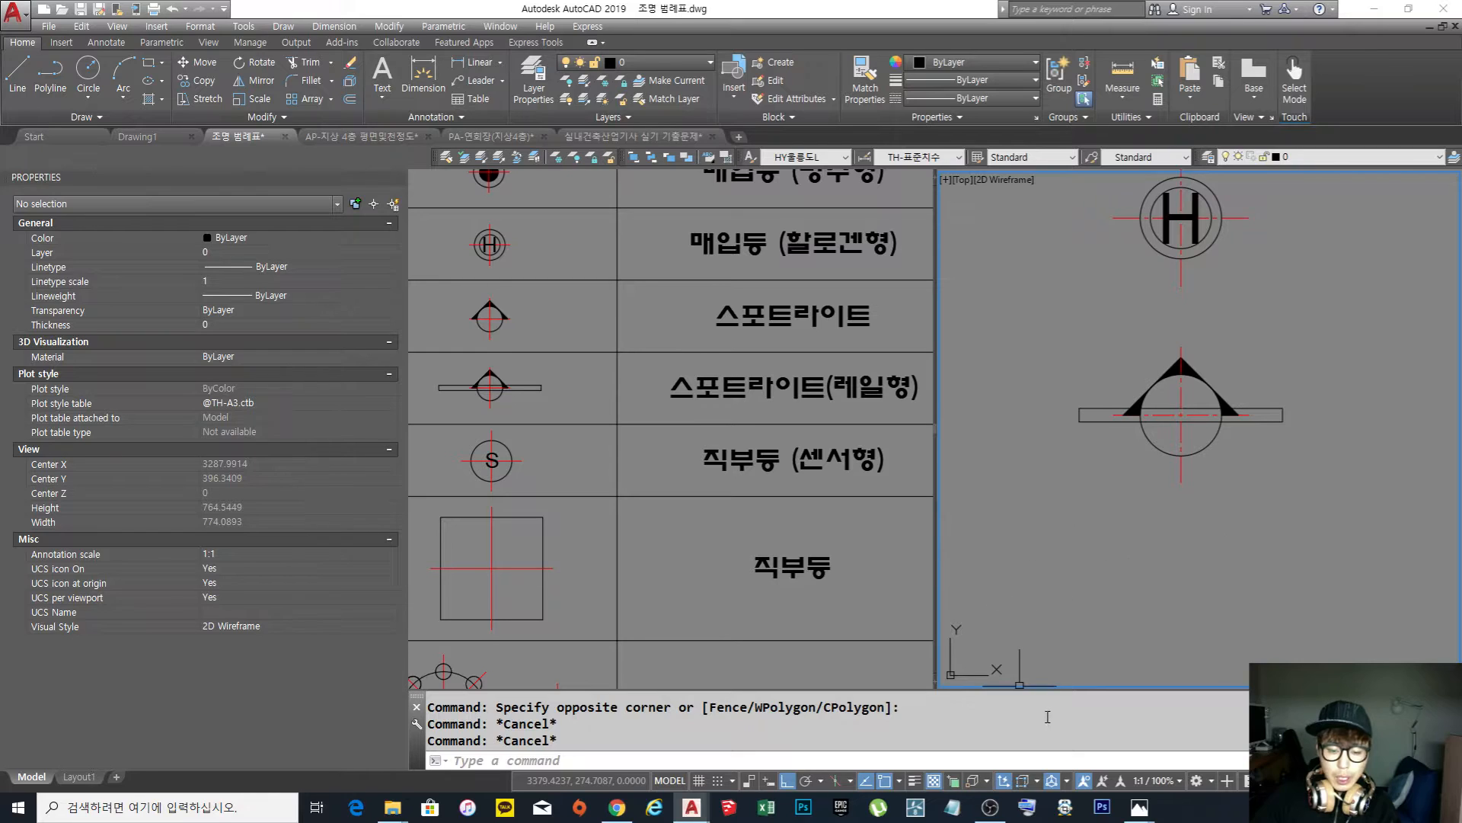
middle_drag(1205, 594, 1172, 543)
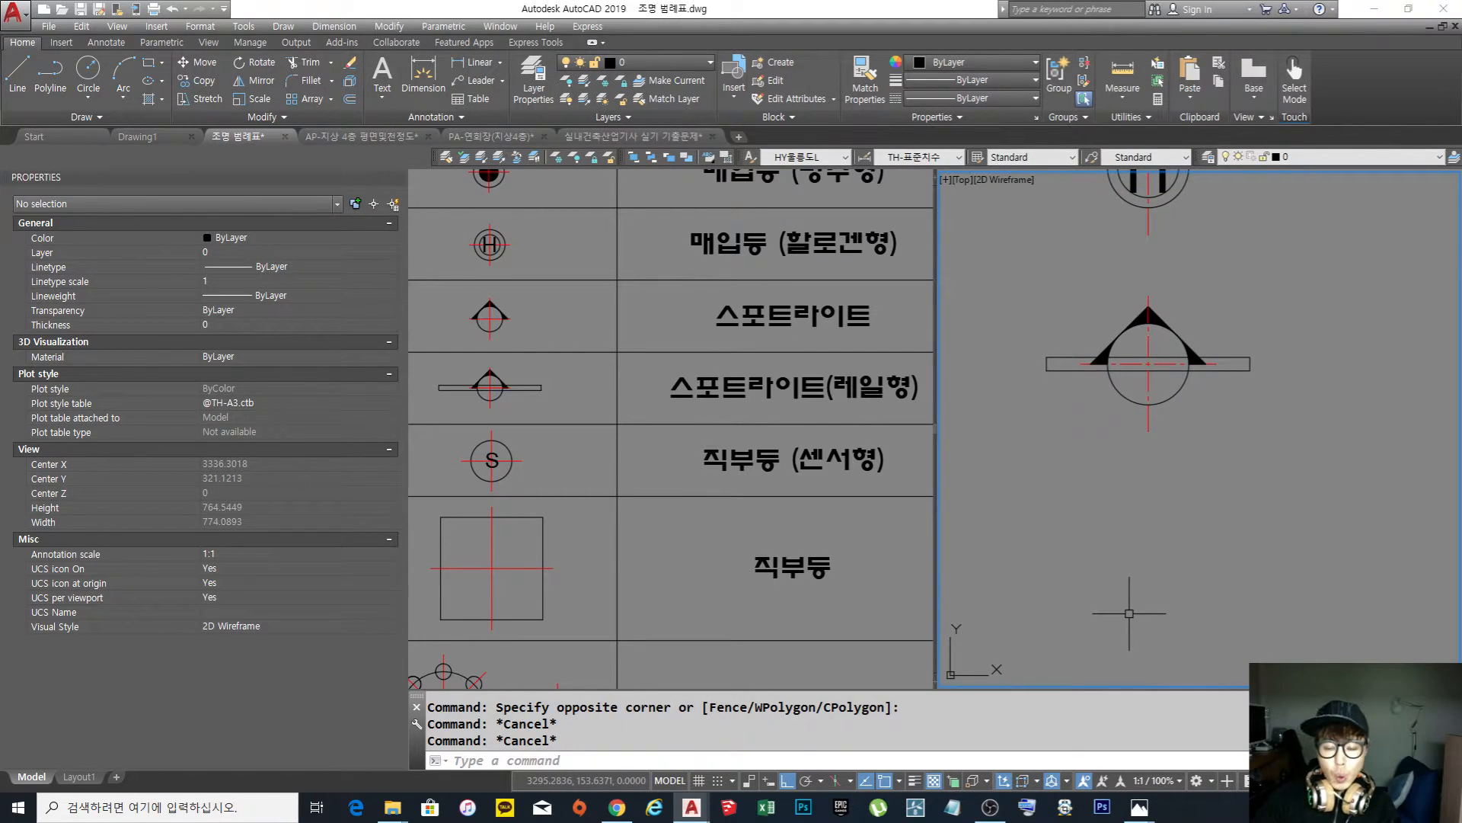
middle_drag(1176, 478, 1165, 488)
scroll(1166, 487, down, 2)
text(co)
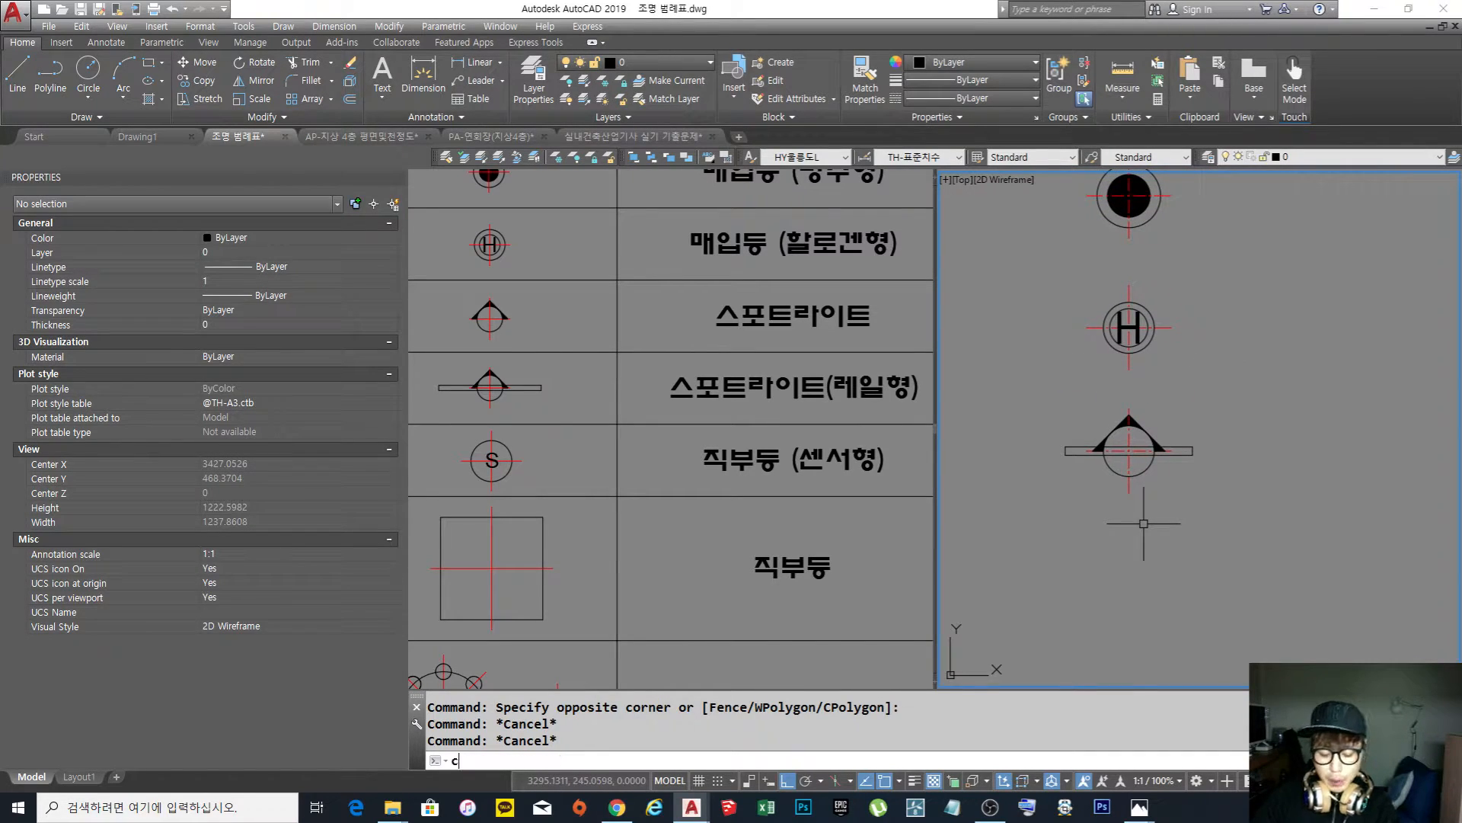
key(Return)
scroll(1145, 426, down, 2)
click(1145, 345)
click(1105, 316)
key(space)
click(1209, 336)
middle_drag(1231, 589, 1224, 353)
click(1231, 420)
key(space)
key(Escape)
Try erasing the inner circle of the copied downlight symbol, and undo the erasure
scroll(1105, 401, up, 3)
scroll(1159, 406, up, 1)
scroll(1100, 397, down, 1)
middle_drag(1099, 402, 1122, 419)
text(e)
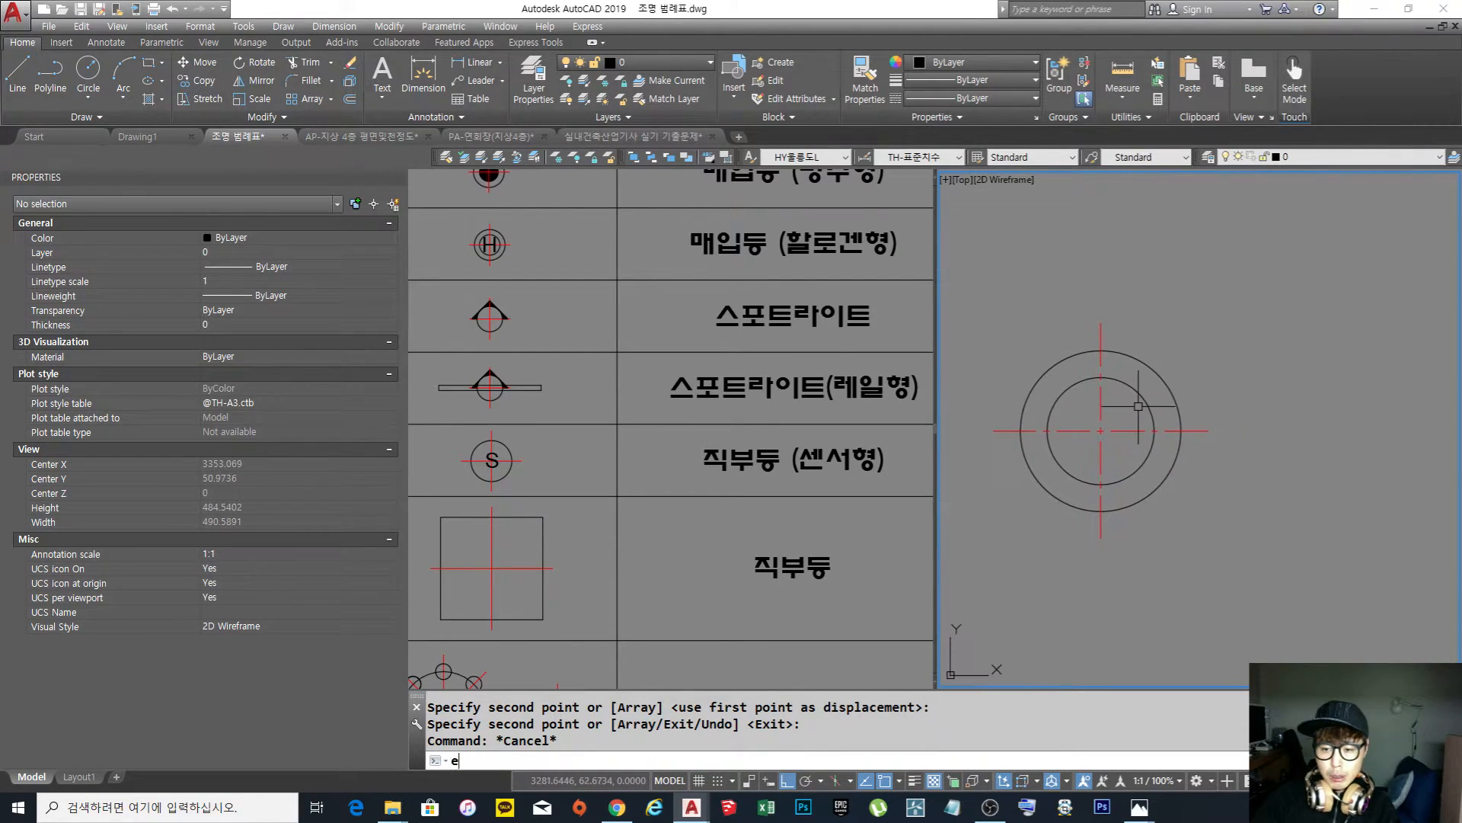
key(Return)
click(1147, 398)
key(Return)
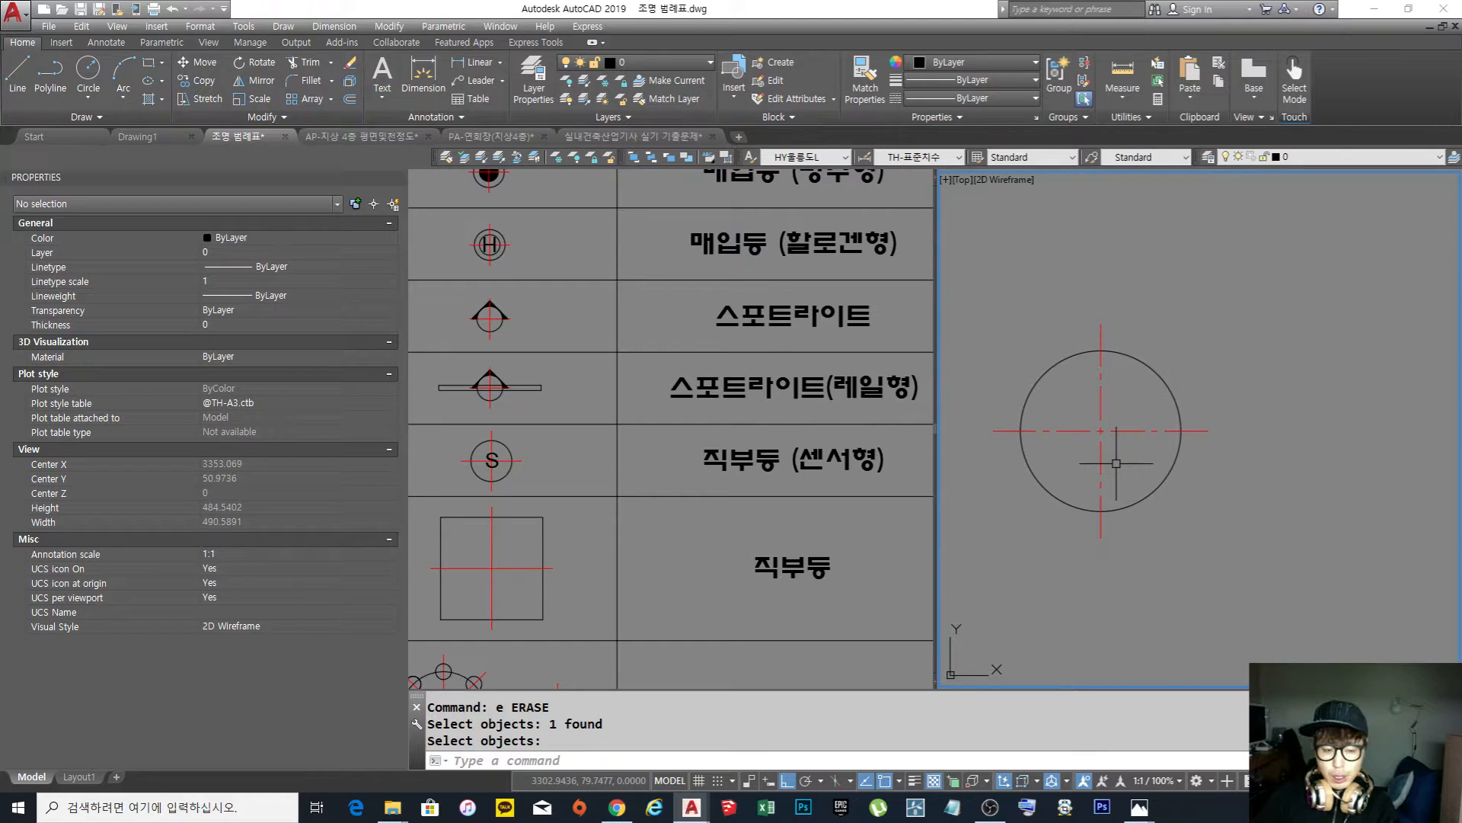
key(ctrl+z)
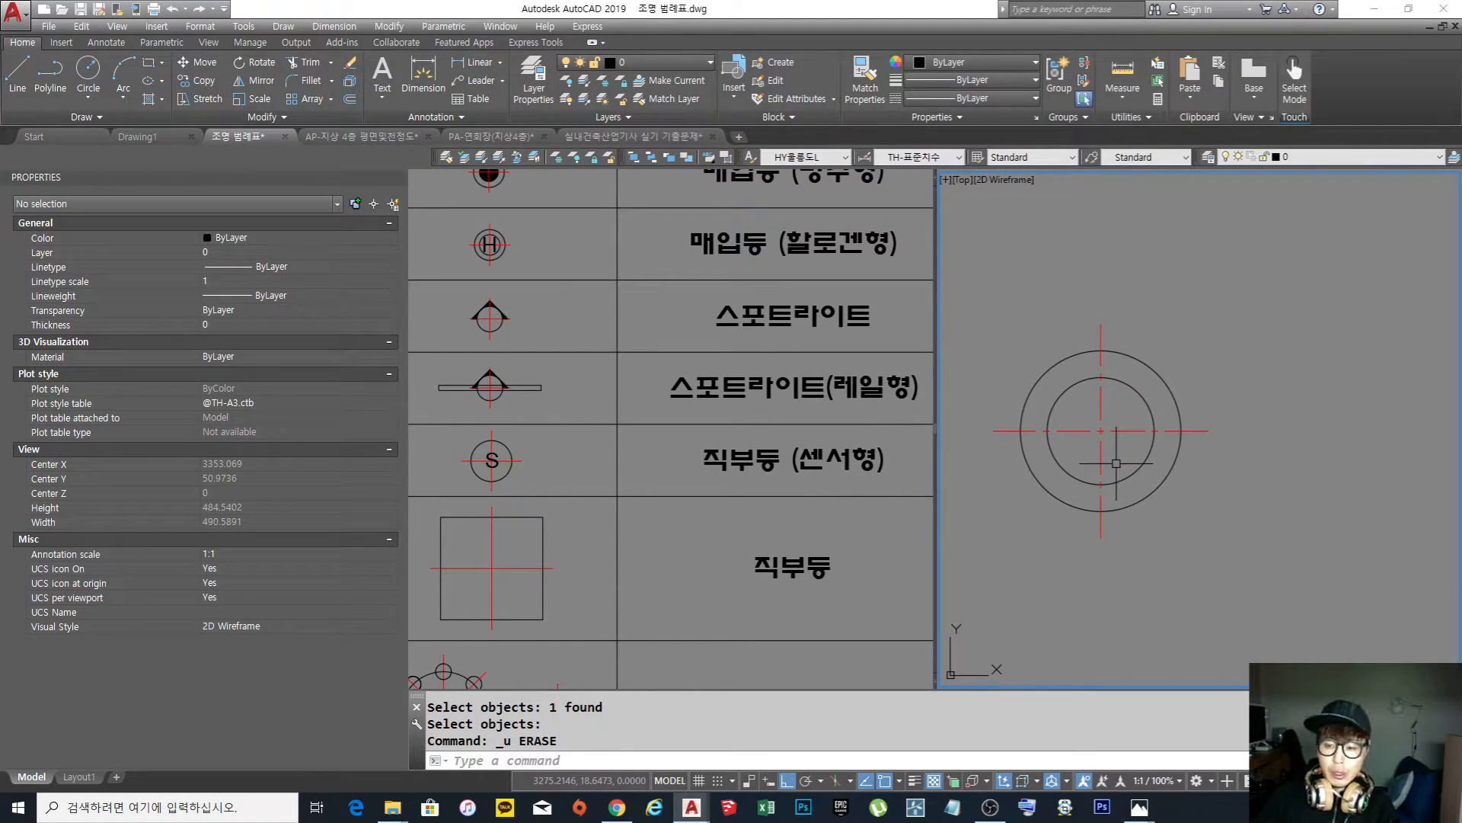
mouse_move(1137, 455)
middle_down()
mouse_move(1166, 453)
mouse_move(1132, 437)
mouse_move(1160, 428)
mouse_move(1138, 448)
mouse_move(1158, 434)
mouse_move(1146, 465)
middle_up()
key(Escape)
key(Escape)
key(Escape)
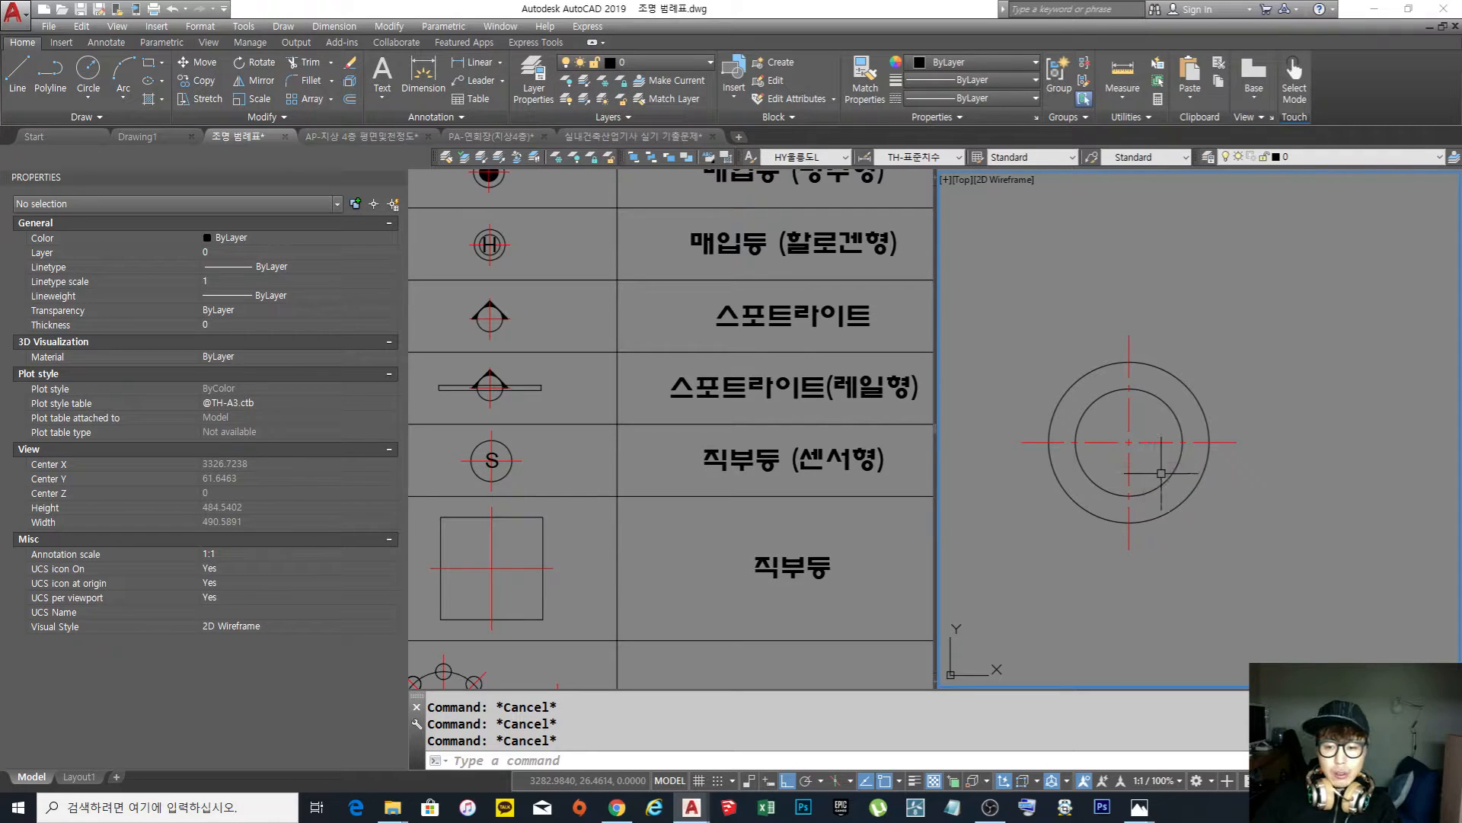
Erase the inner circle of the copied downlight, leaving the outer circle and centerlines for the sensor-type ceiling light
middle_drag(1161, 476, 1155, 466)
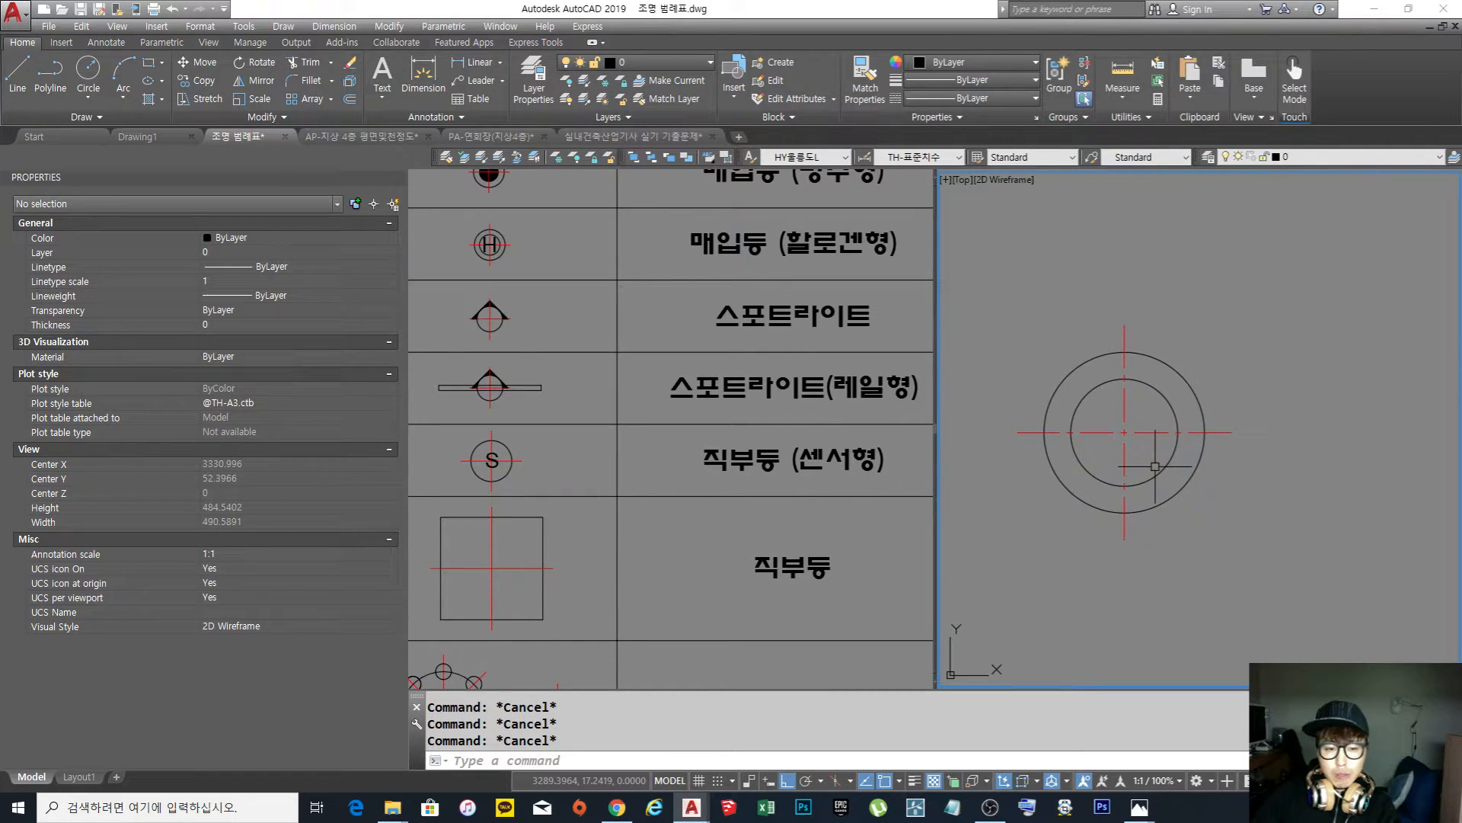
text(e)
key(Return)
click(1160, 470)
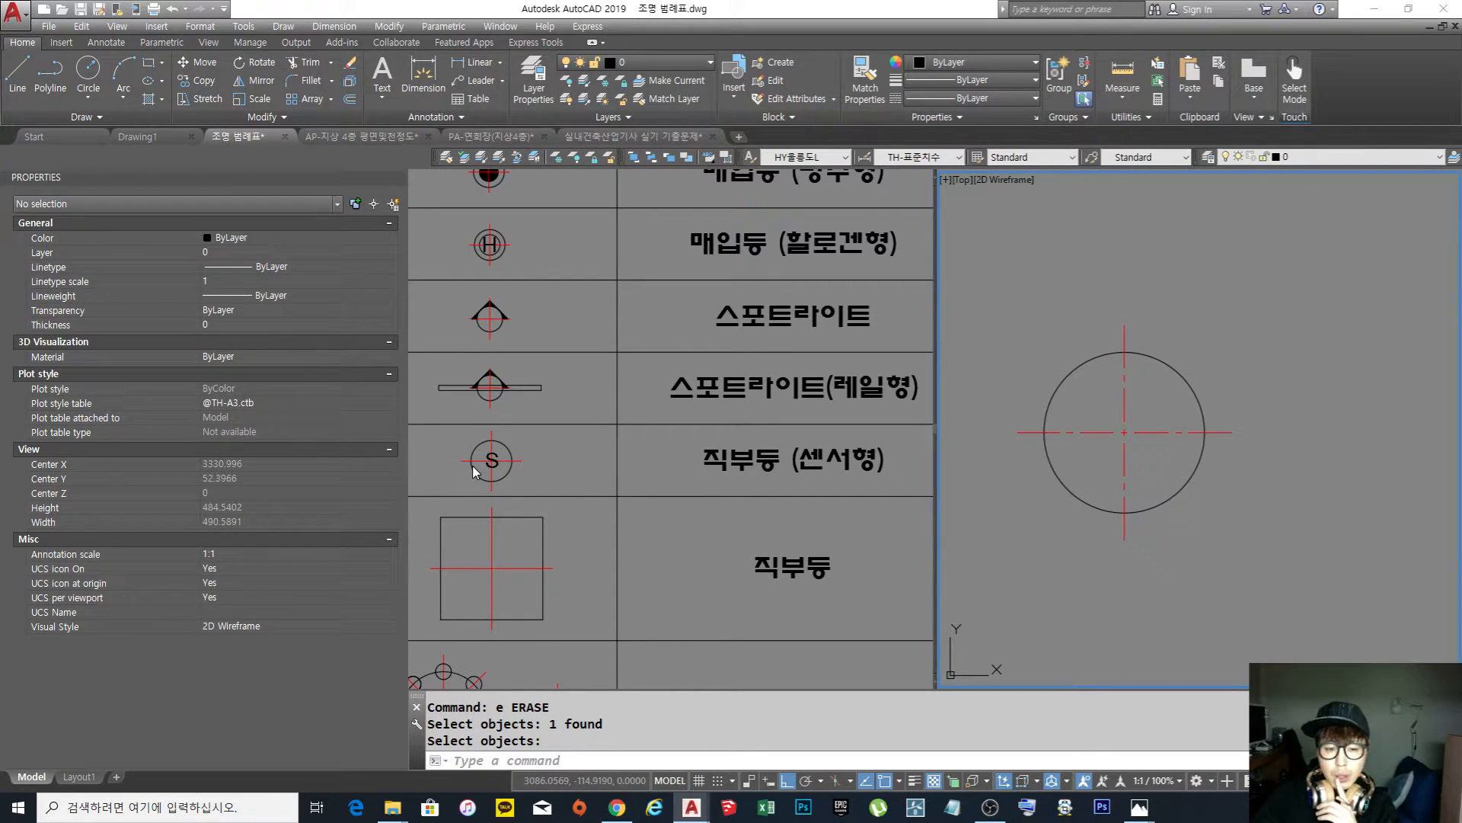
Compare the single-circle symbol with the legend's S symbol and the other redrawn symbols above it
click(1214, 516)
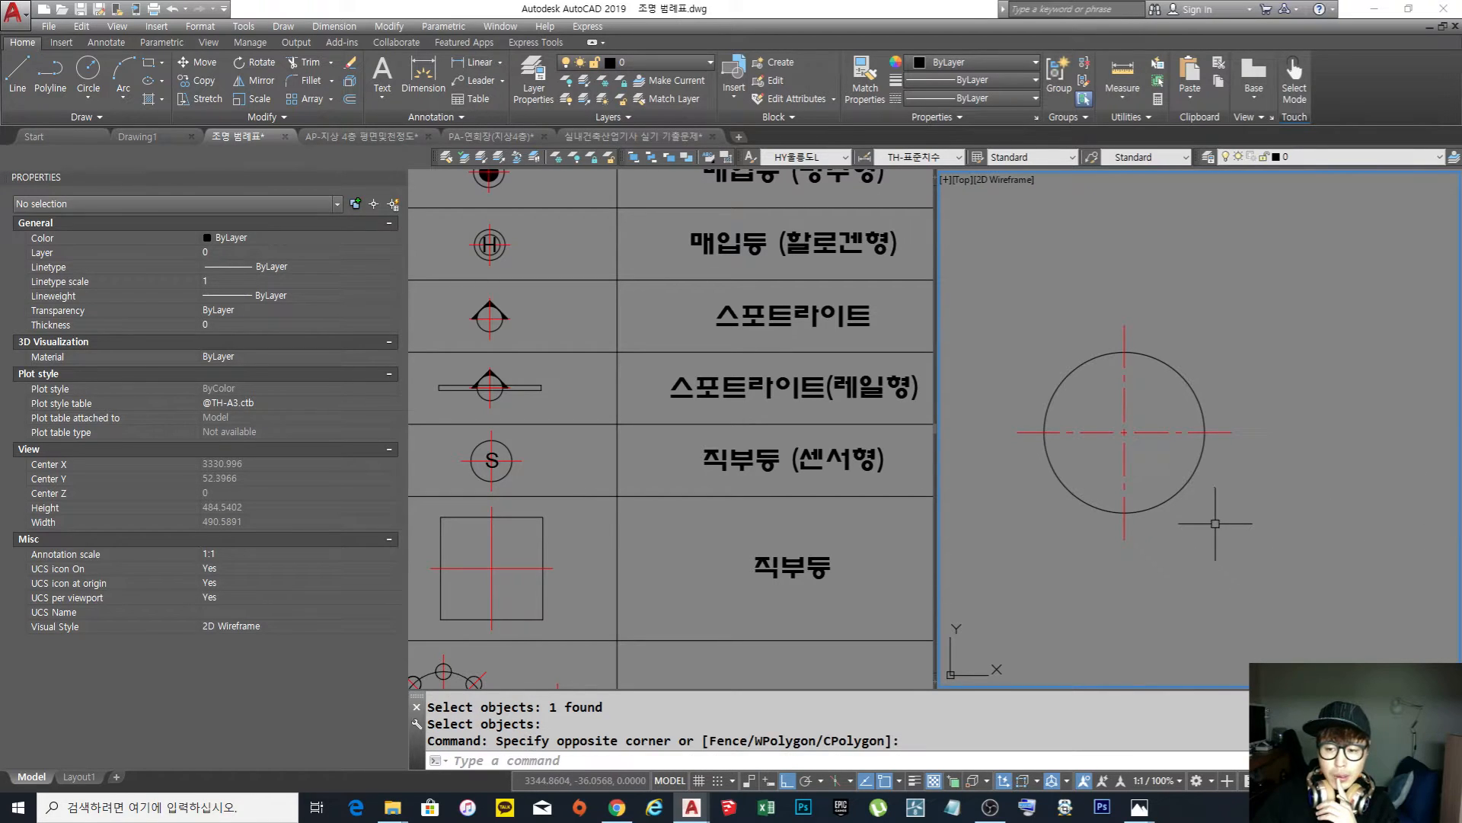
middle_drag(1227, 497, 1226, 506)
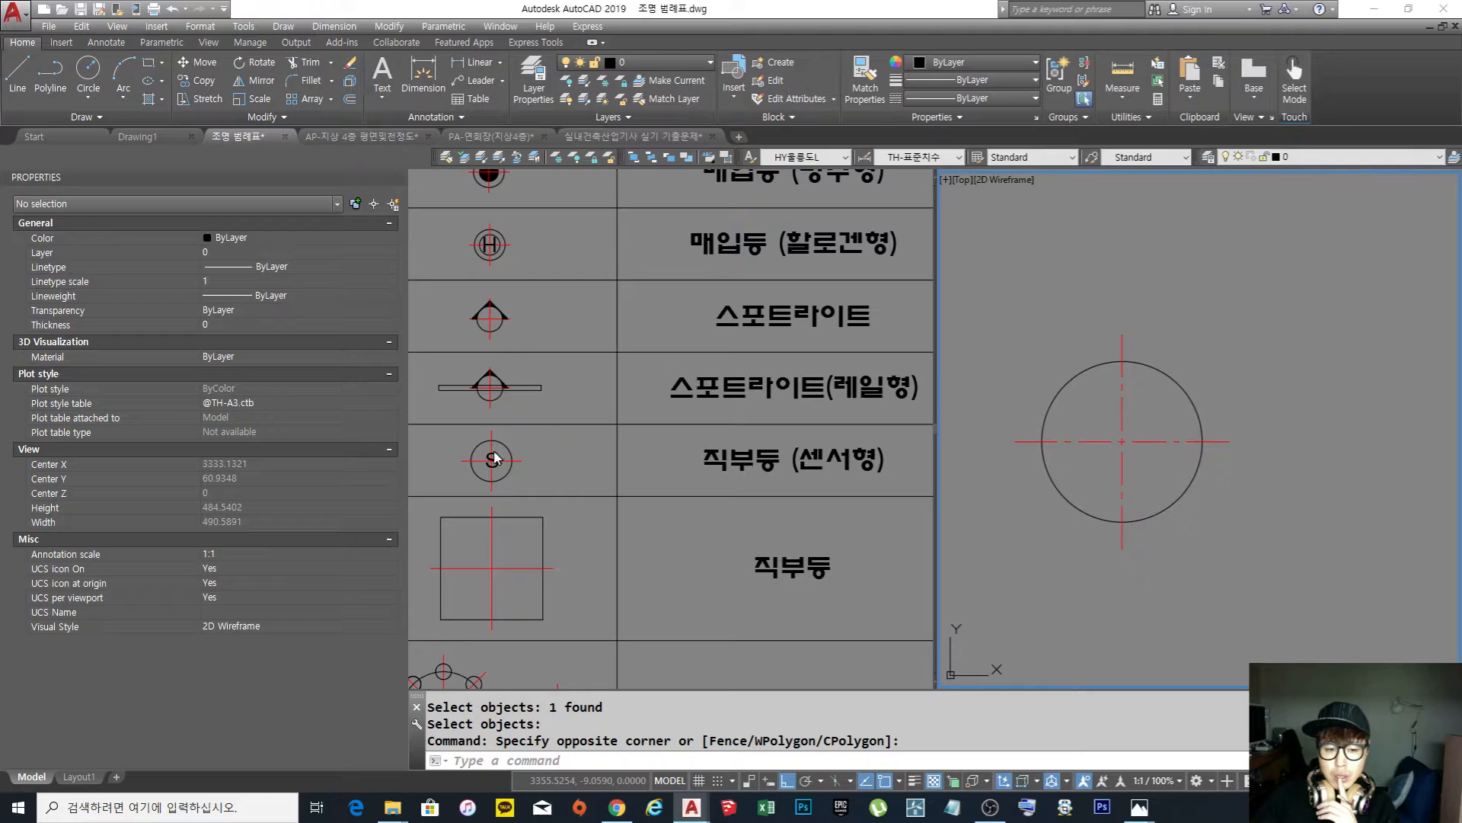
middle_drag(1166, 520, 1162, 533)
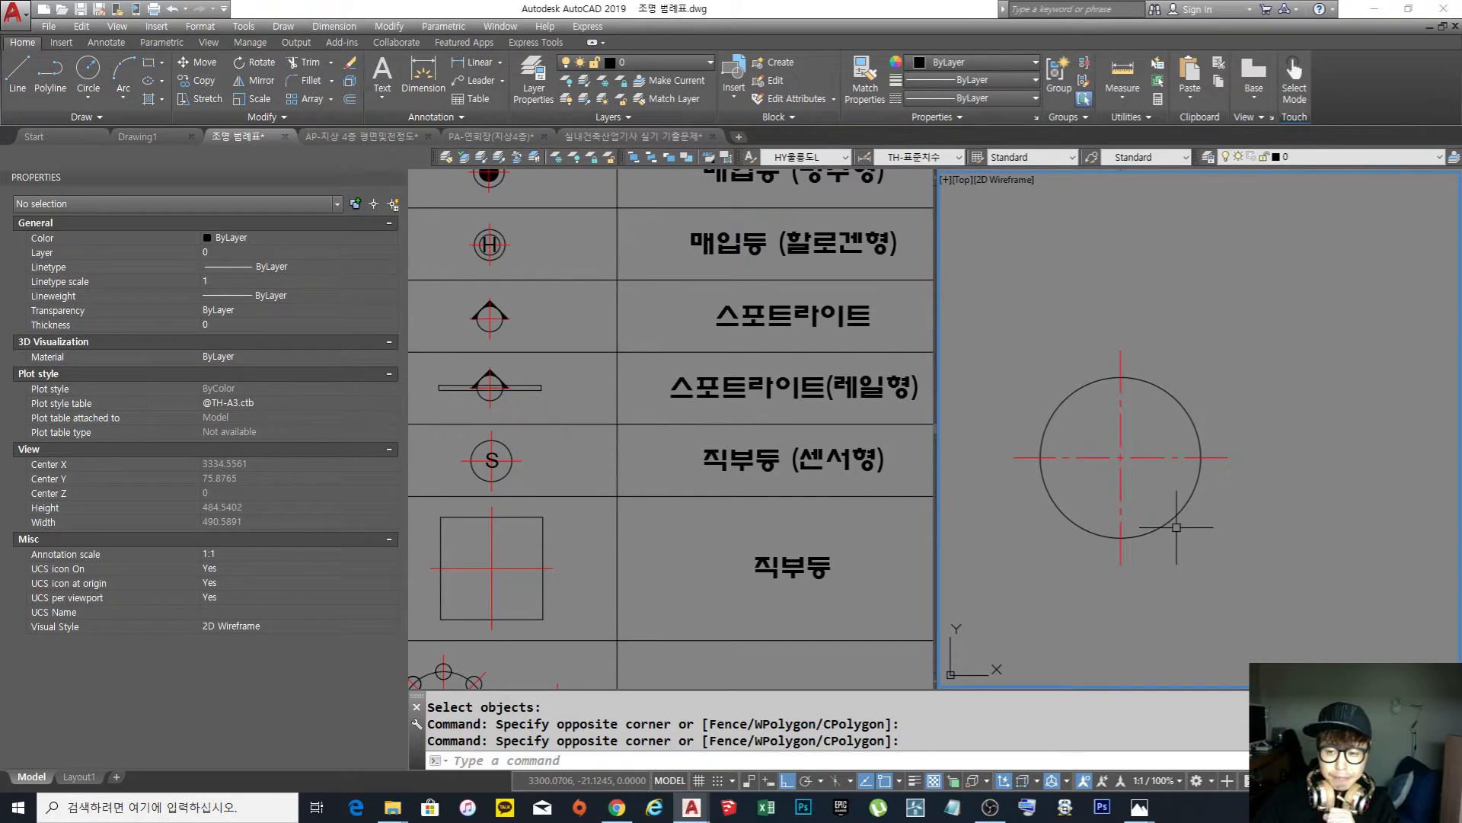
scroll(1177, 515, down, 10)
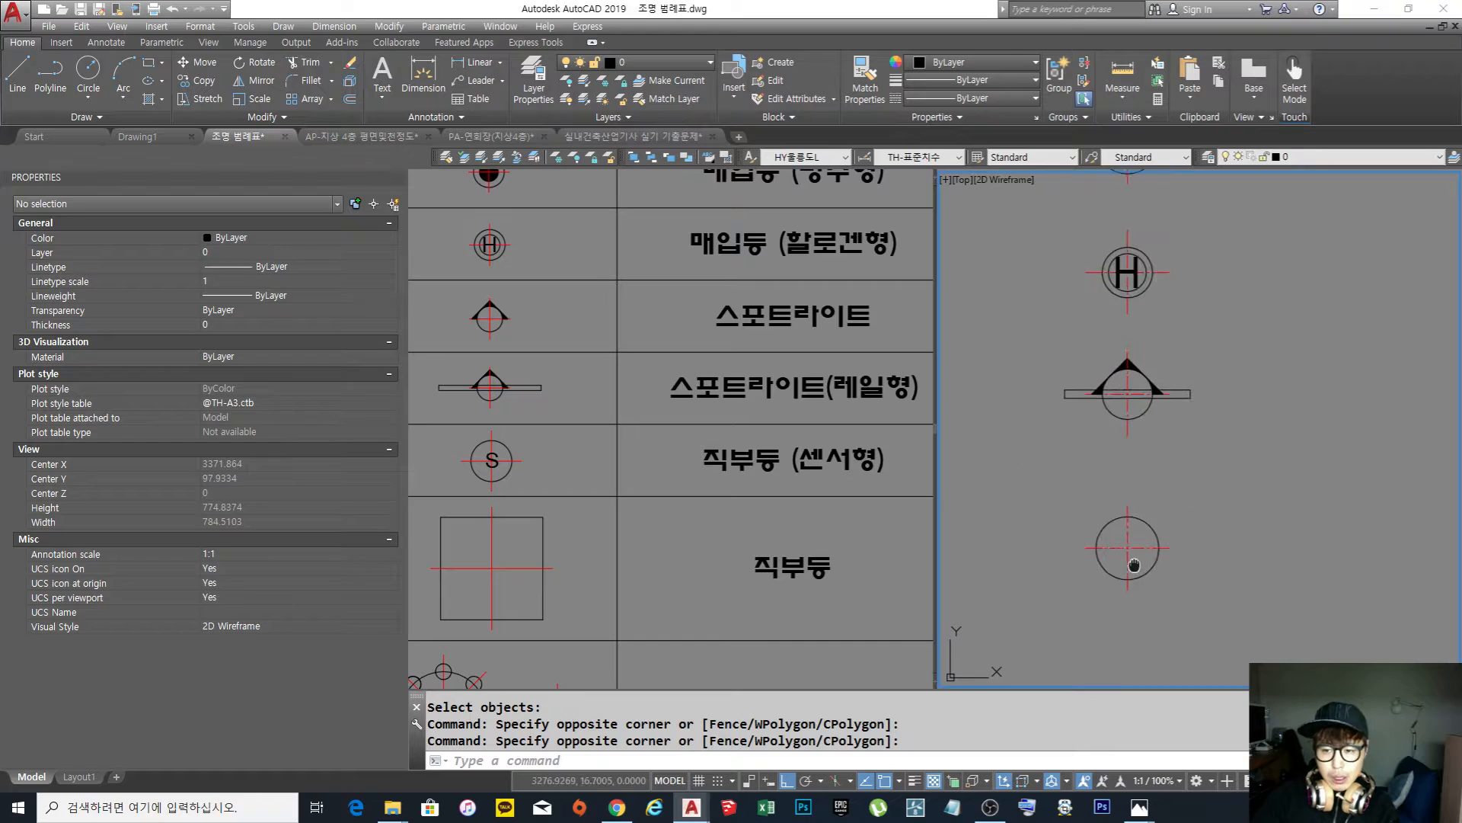
scroll(1128, 528, up, 8)
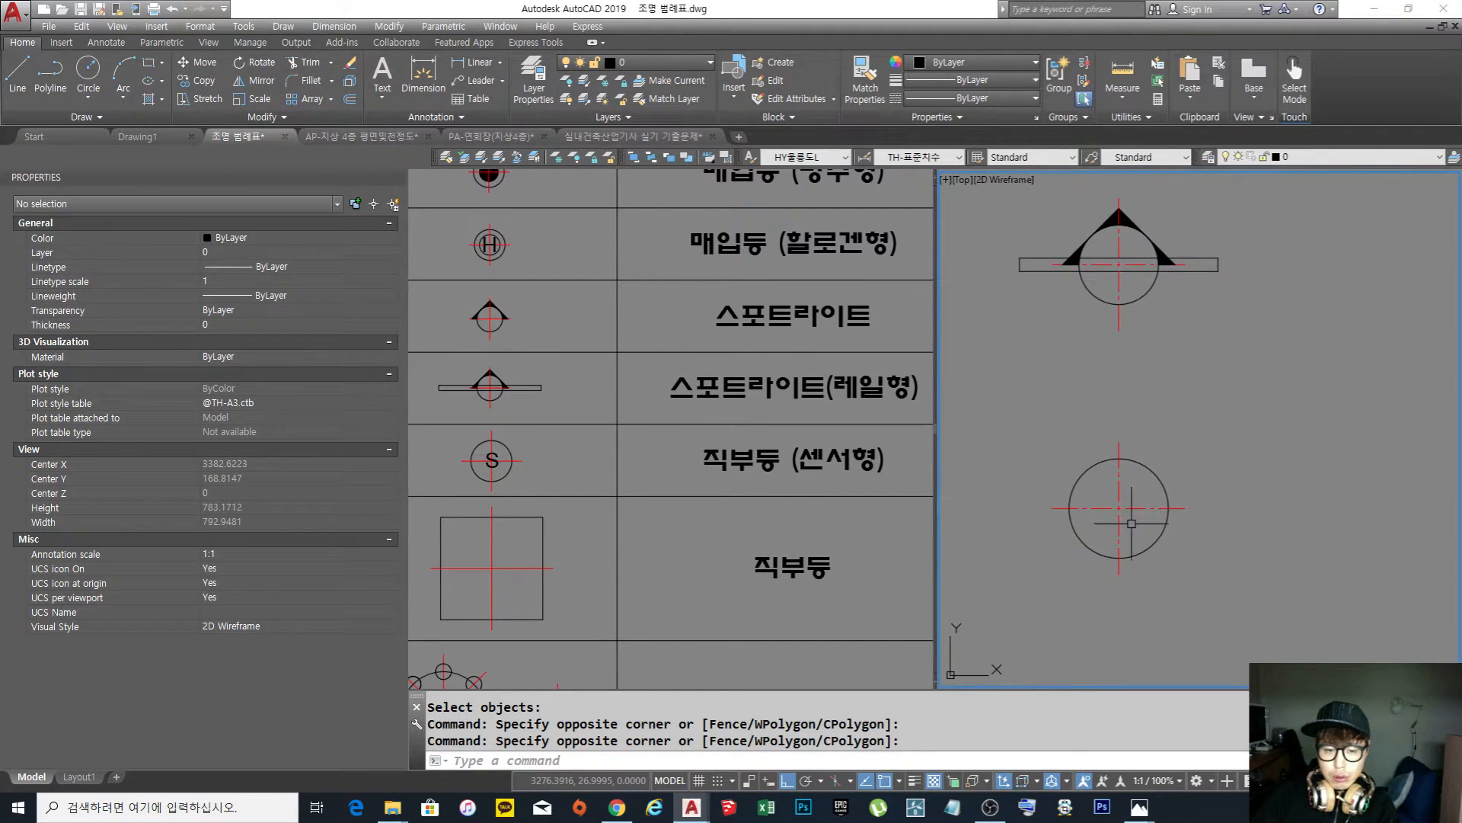
scroll(1131, 523, down, 4)
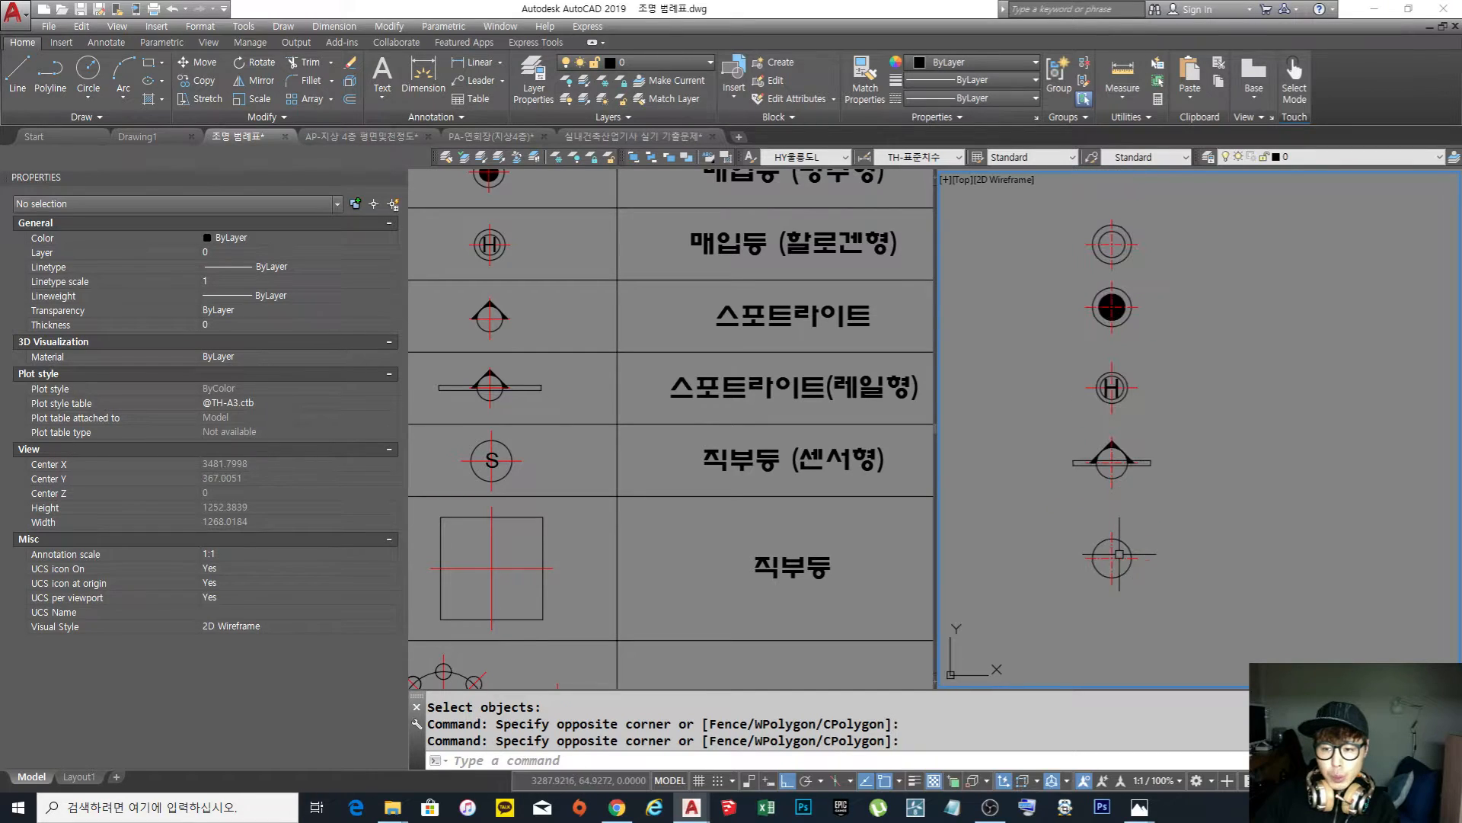
Copy the letter H from the halogen symbol and place it with Ortho off beside the lowest circle's upper edge
text(co)
key(Return)
scroll(1110, 410, up, 4)
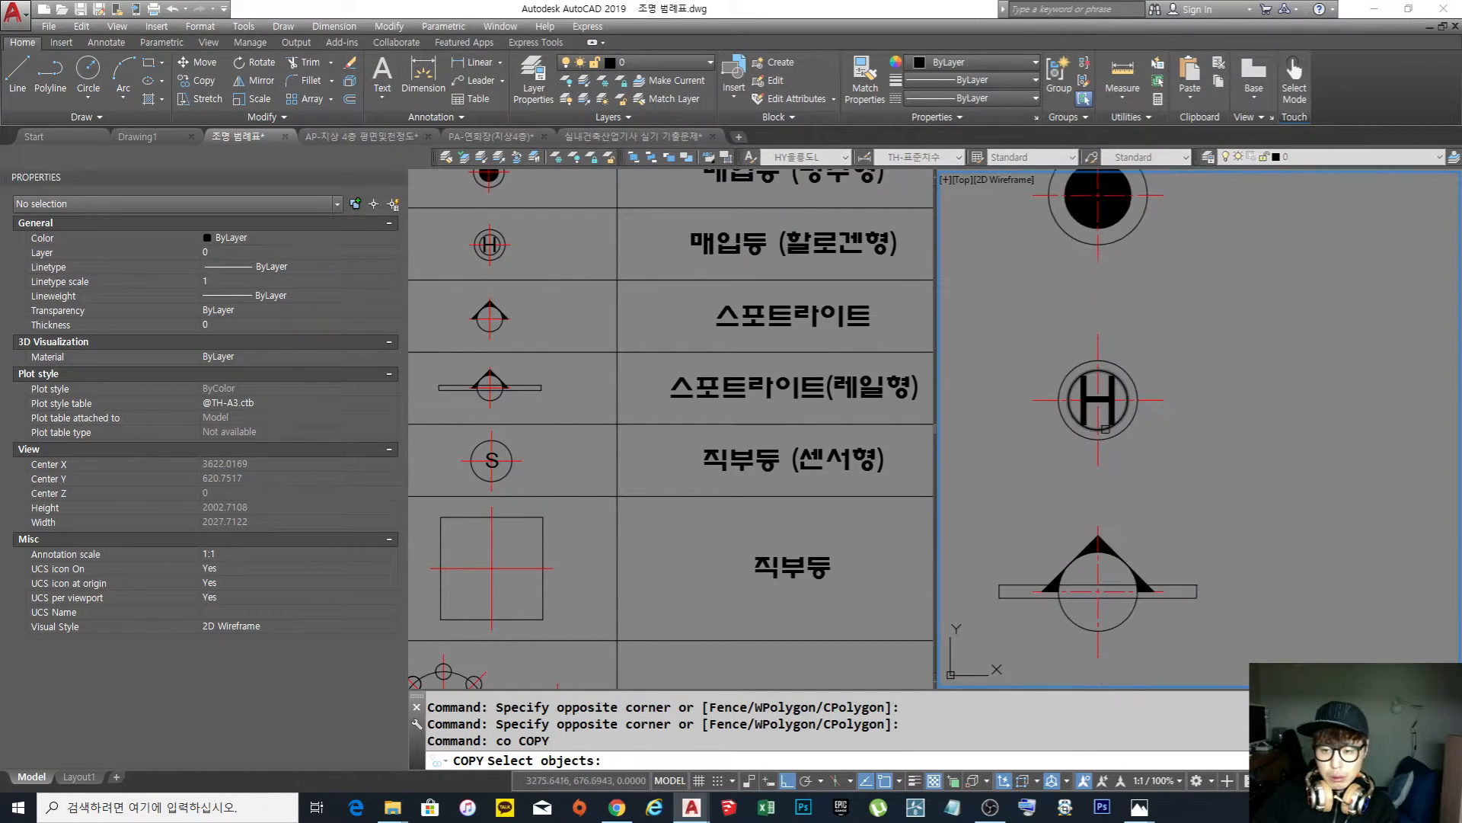
click(1097, 399)
key(Return)
click(1098, 399)
middle_drag(1189, 628, 1183, 373)
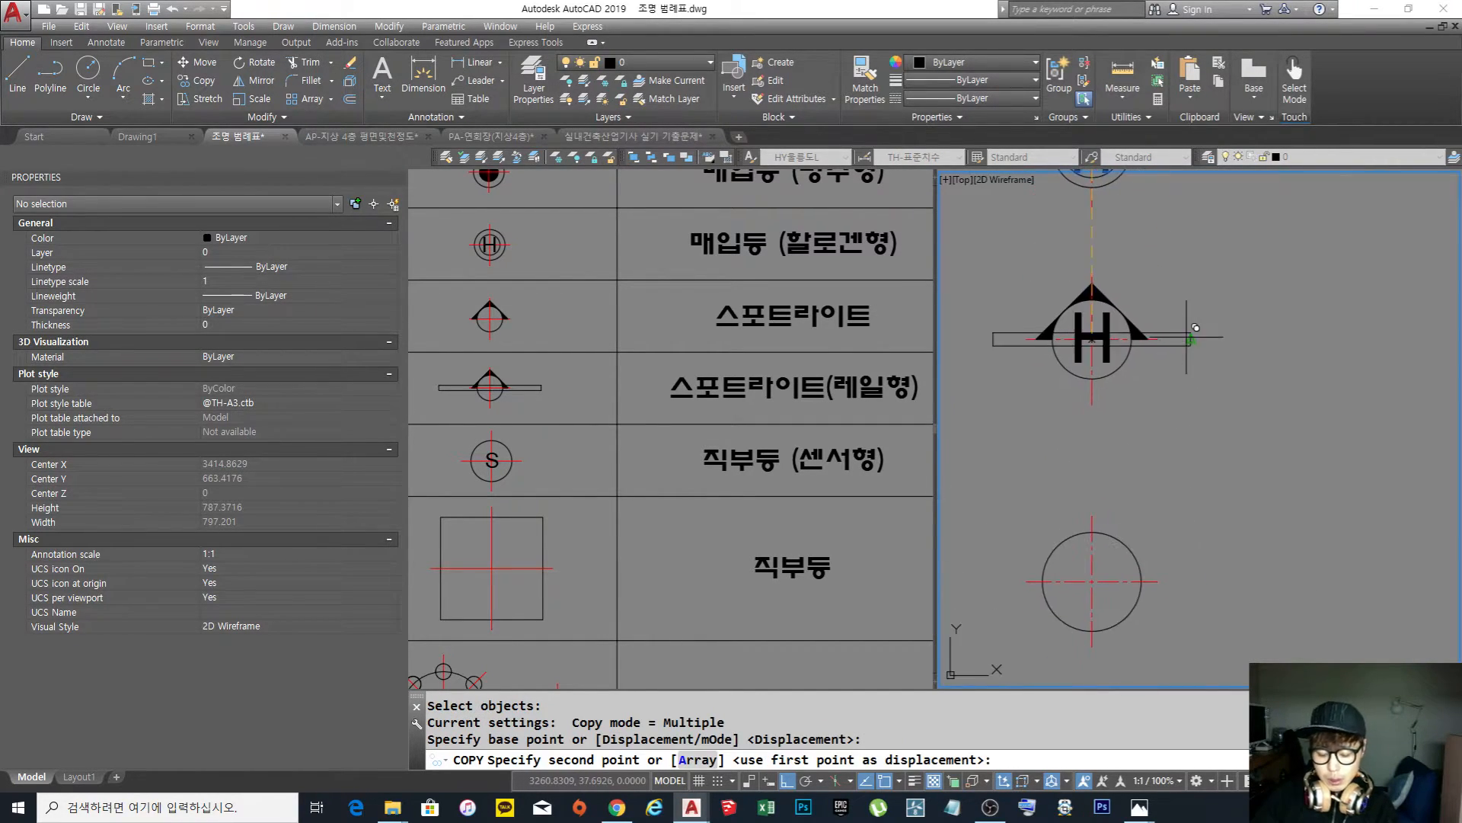
key(F8)
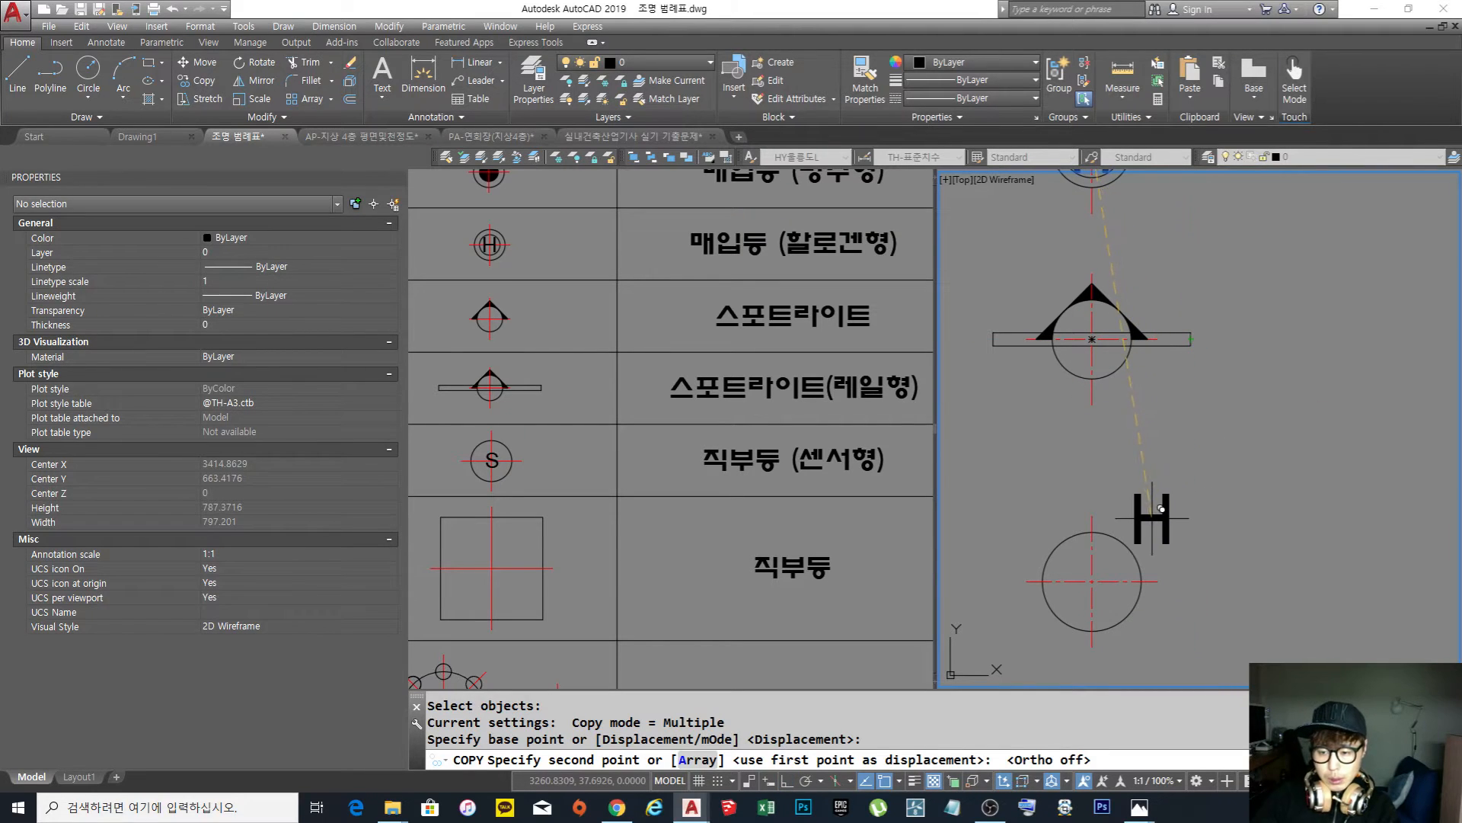
click(1154, 521)
key(Return)
middle_drag(1165, 529, 1211, 425)
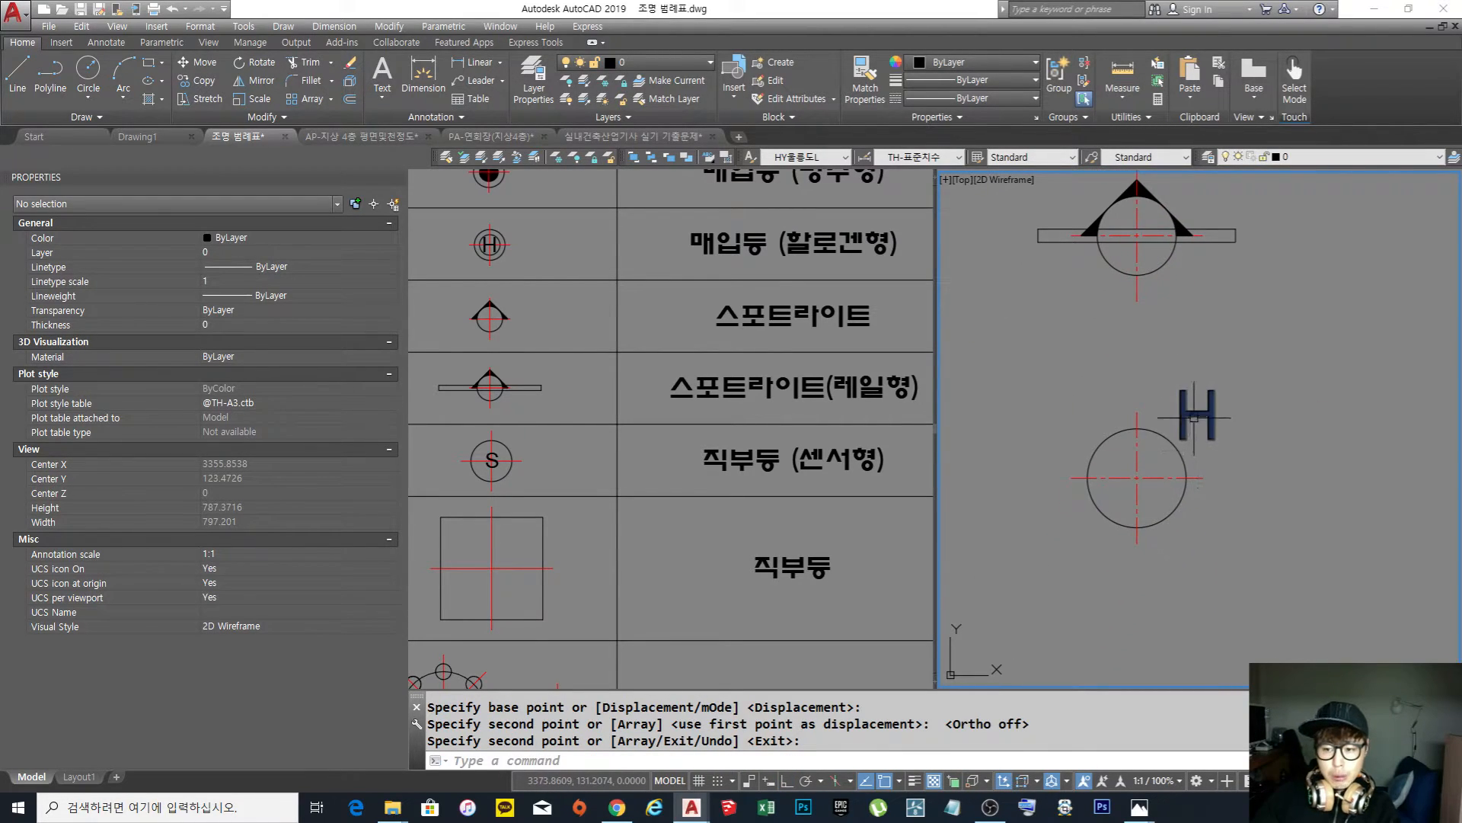
Change the copied letter beside the lowest circle to S
double_click(1193, 416)
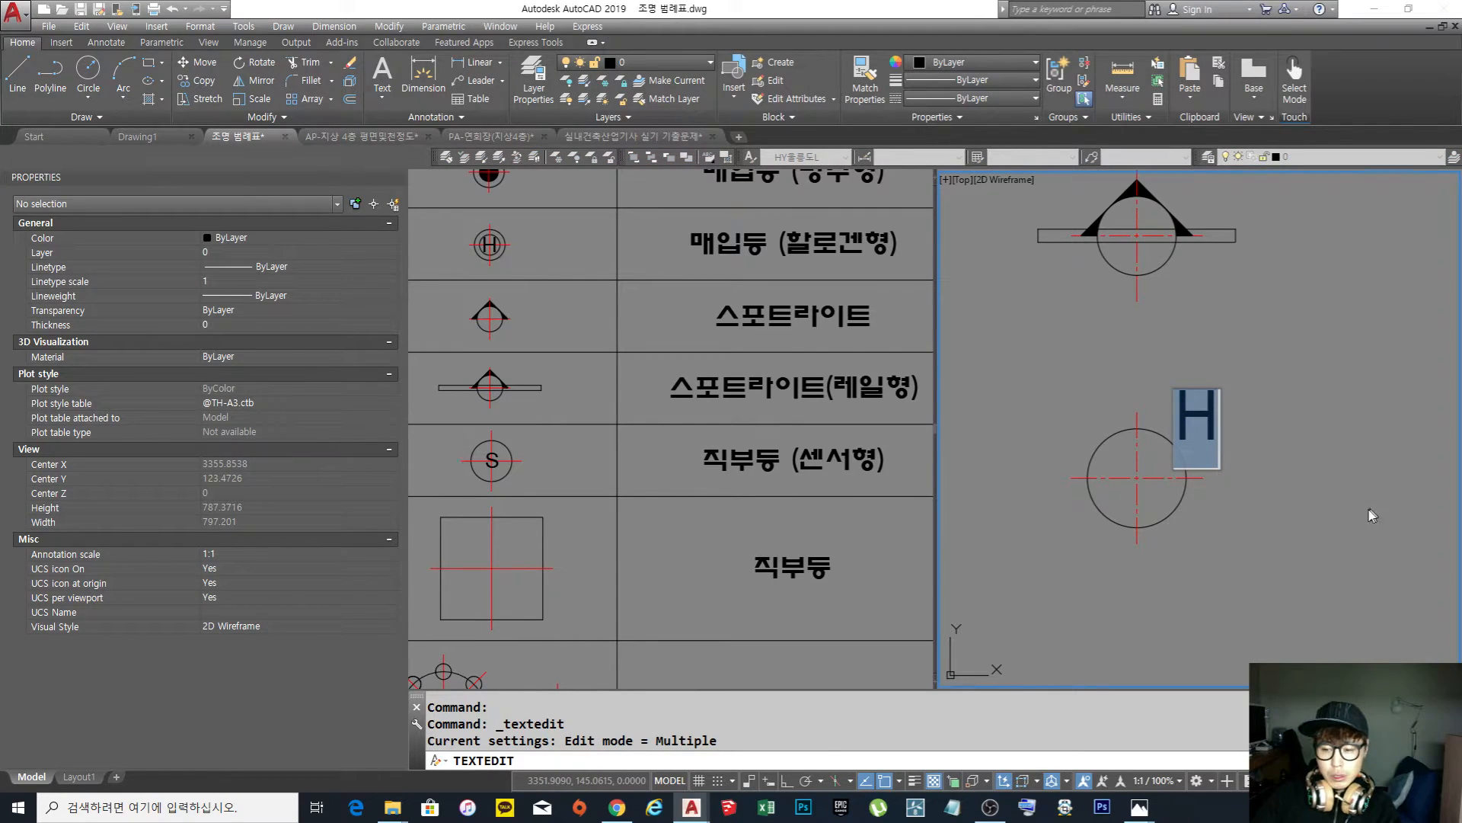
click(1256, 498)
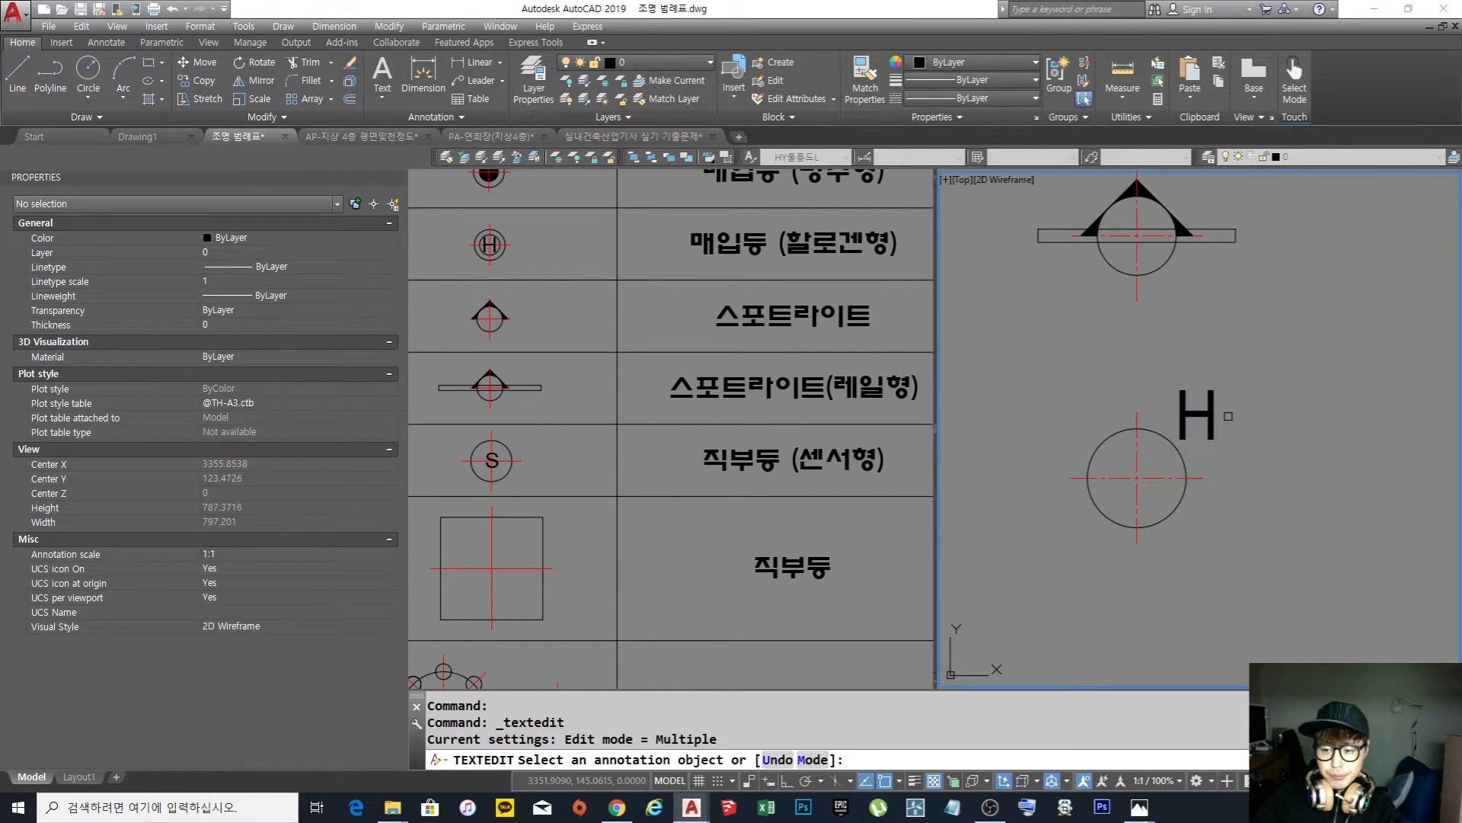
drag(1192, 422, 1242, 405)
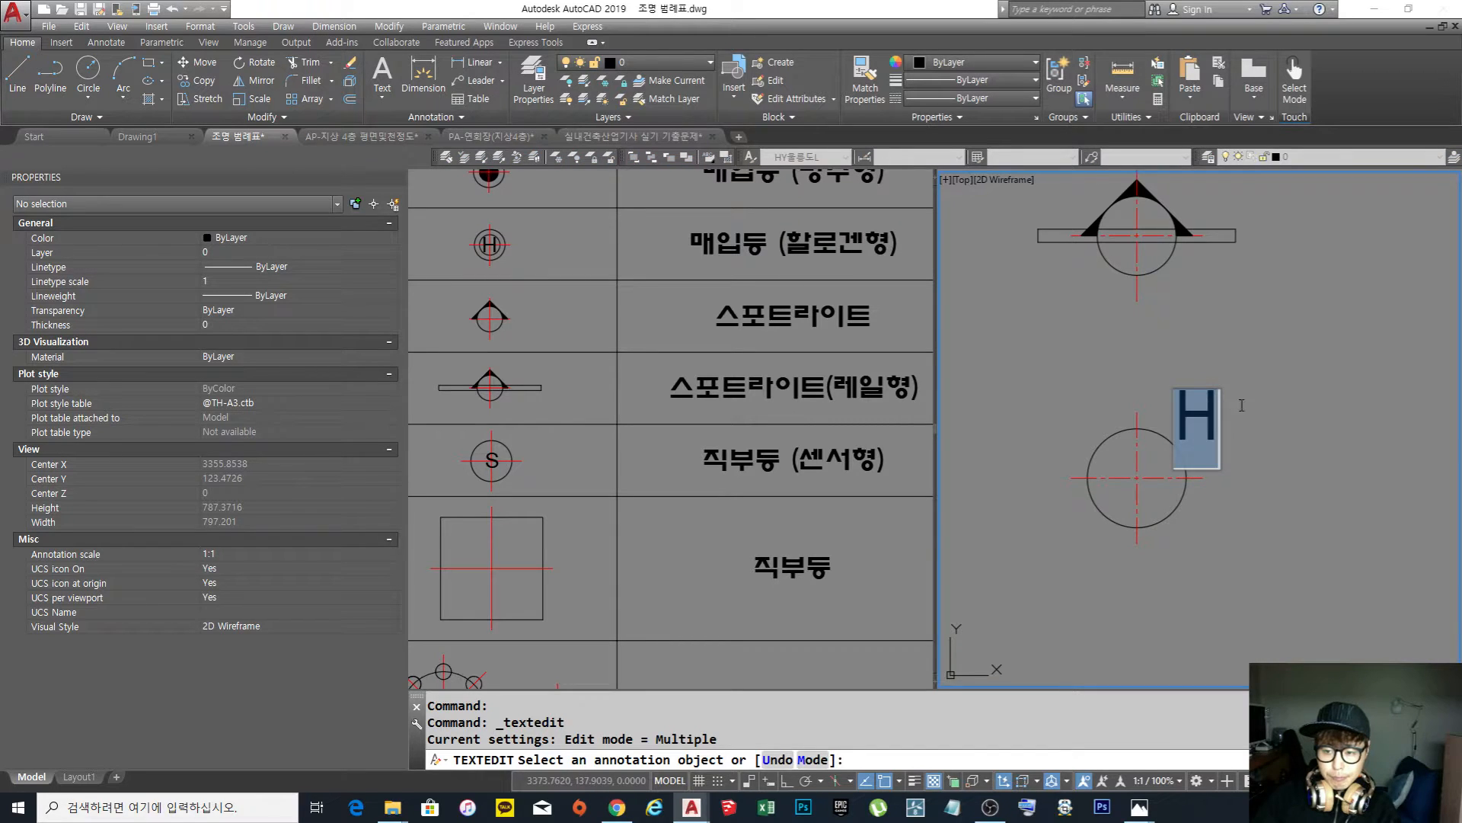
text(S)
click(1257, 426)
key(Escape)
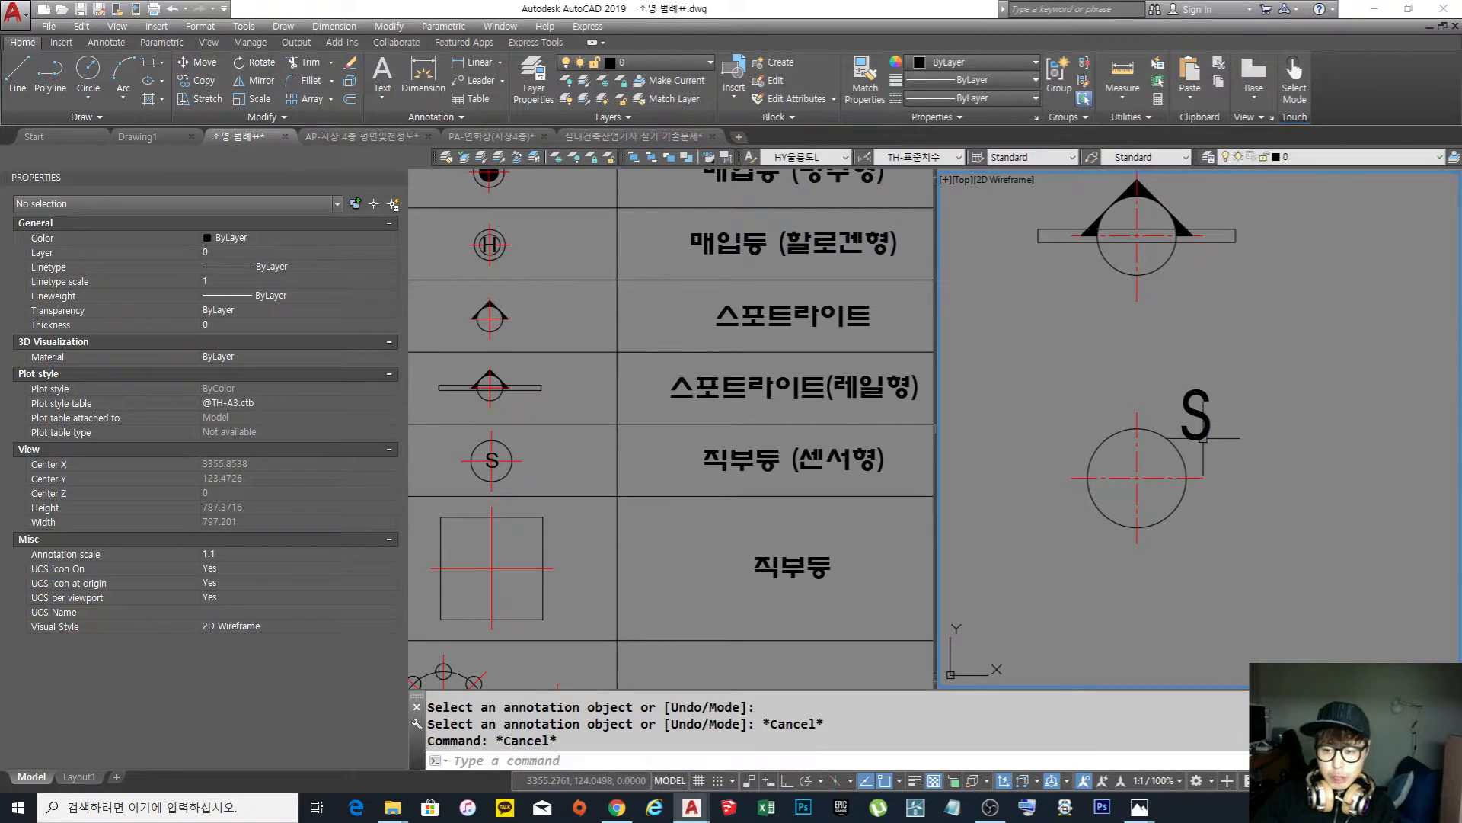
Move the letter S slightly closer to the circle
text(m)
key(space)
click(1228, 440)
click(1200, 396)
scroll(1199, 393, up, 2)
key(space)
click(1298, 396)
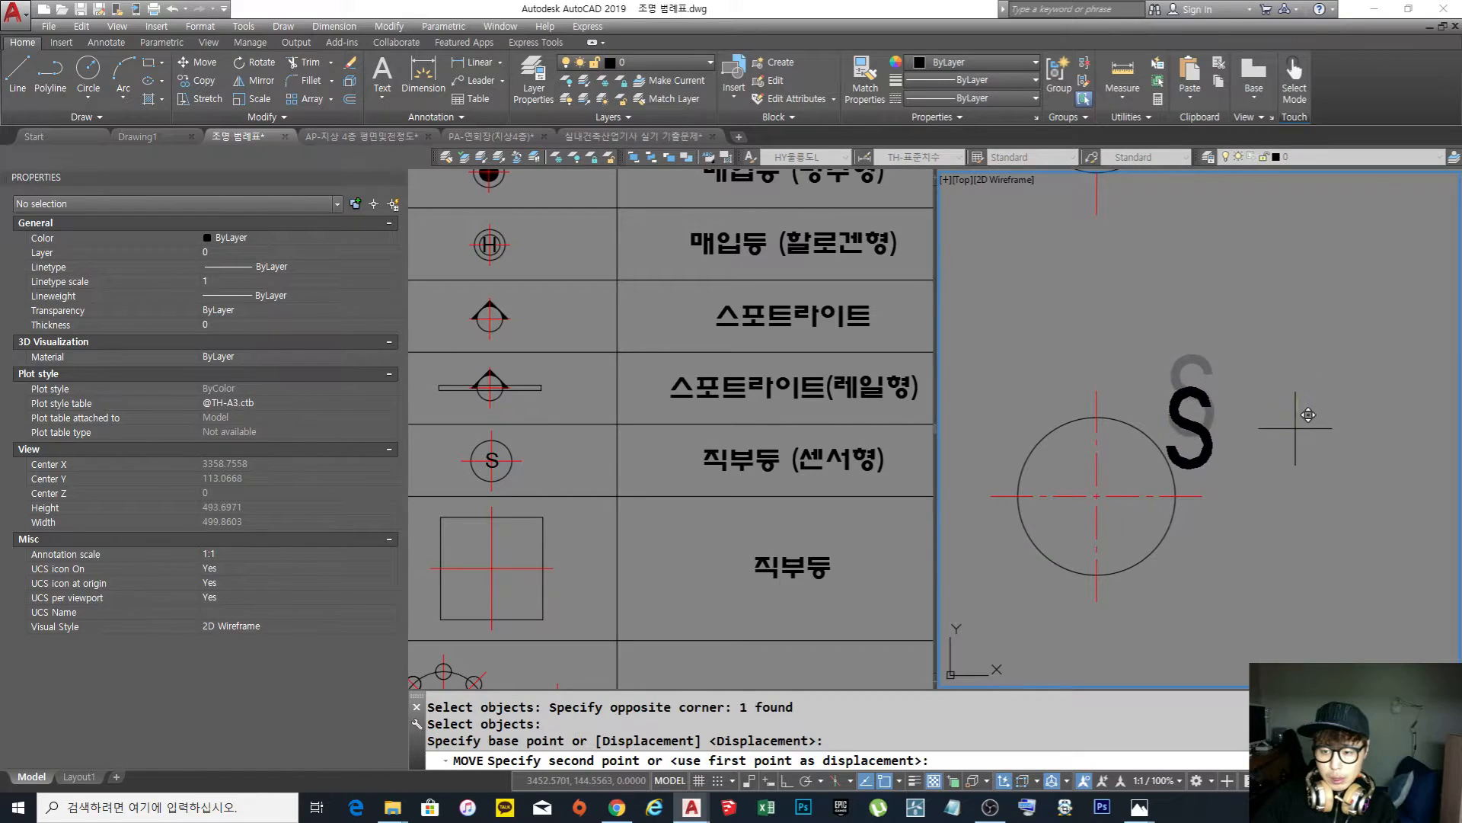
key(Escape)
scroll(1181, 457, down, 3)
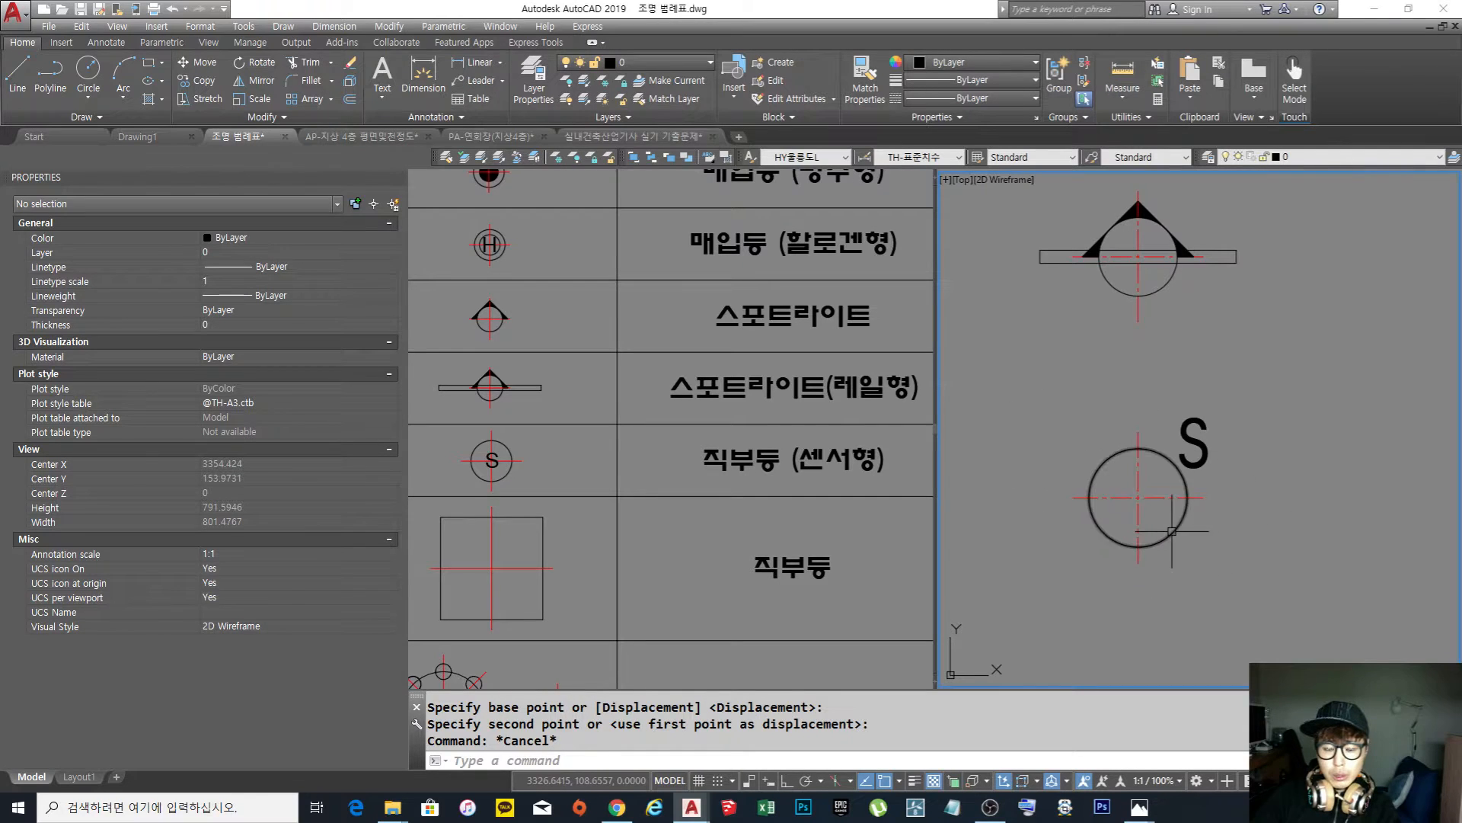
scroll(1138, 537, up, 2)
scroll(1292, 560, down, 4)
click(1310, 606)
click(1129, 434)
middle_drag(1319, 532, 1232, 504)
scroll(1182, 483, up, 4)
key(Escape)
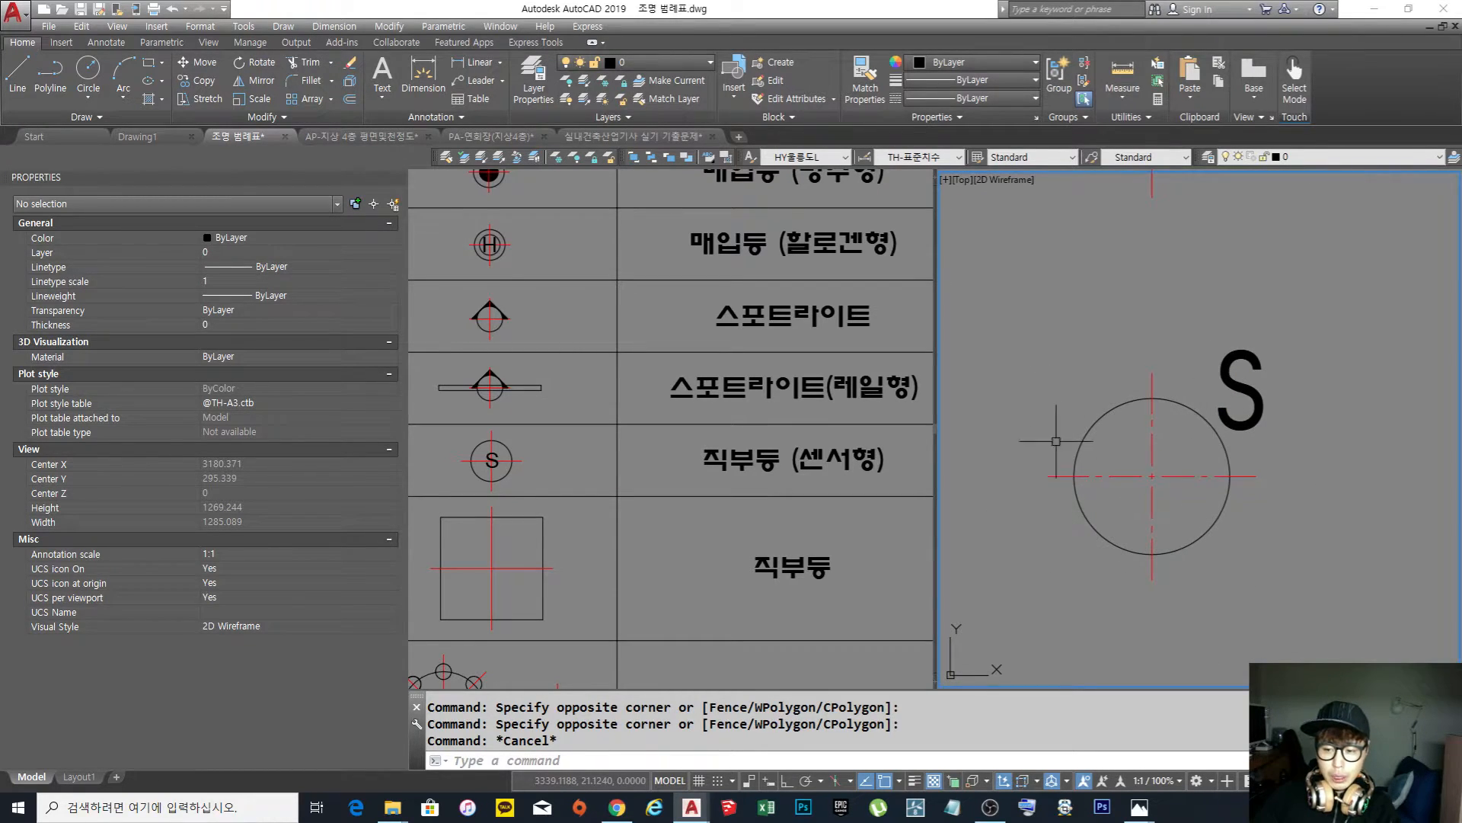
middle_drag(1247, 510, 1243, 512)
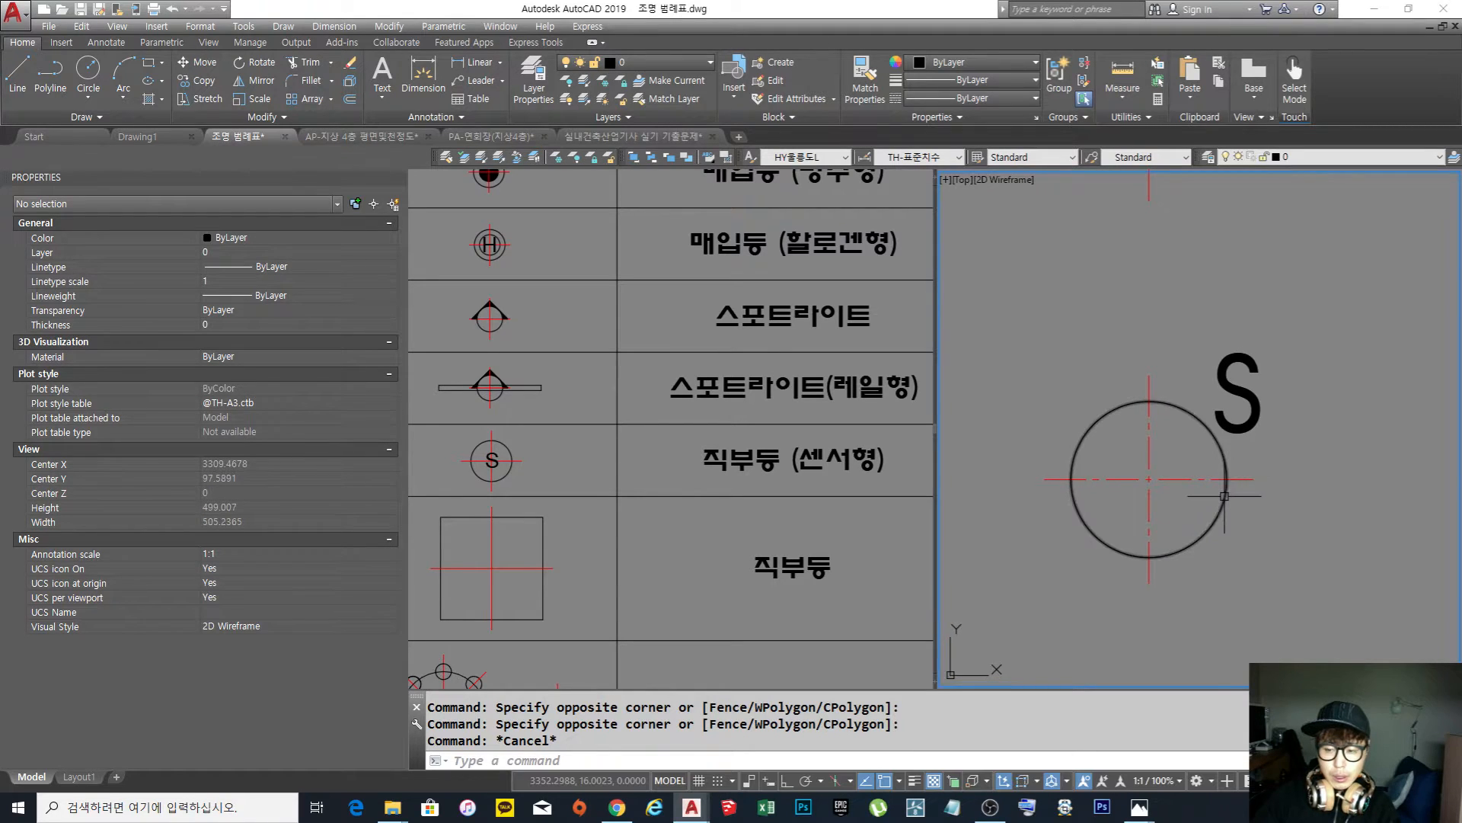
scroll(1224, 496, down, 5)
middle_drag(1243, 544, 1212, 557)
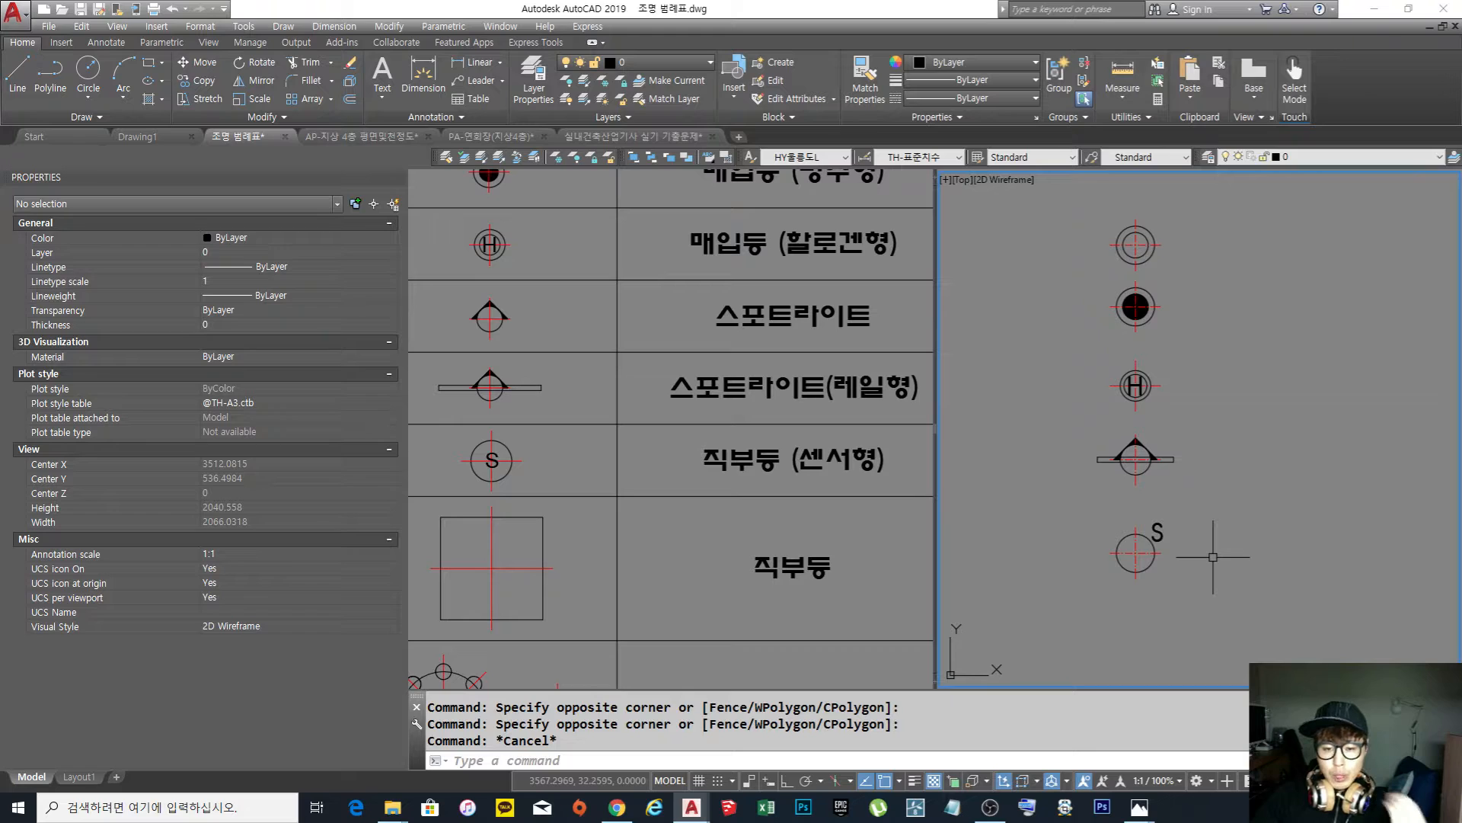
middle_drag(1195, 551, 1184, 556)
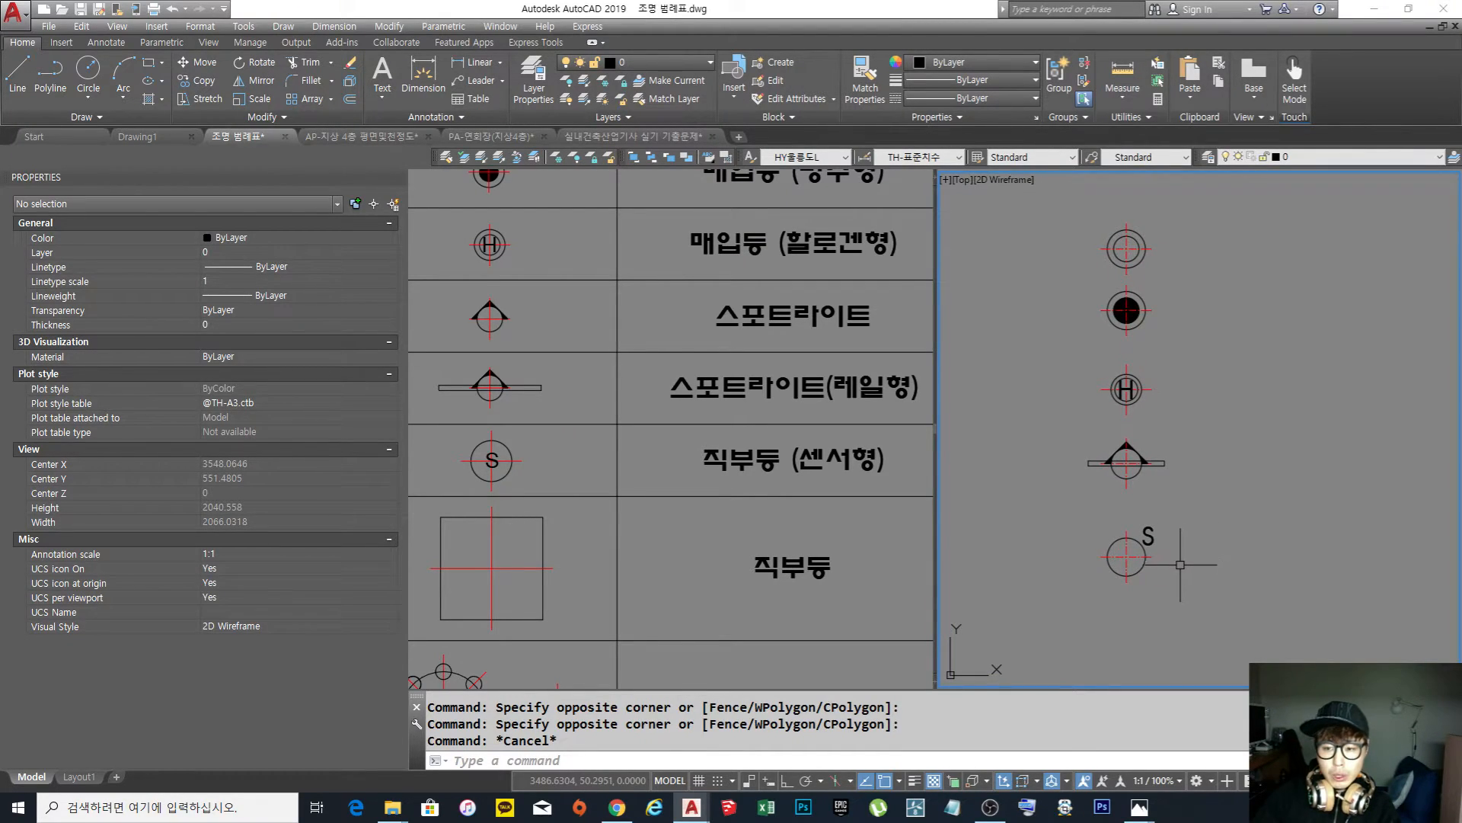
key(Escape)
scroll(1125, 503, up, 2)
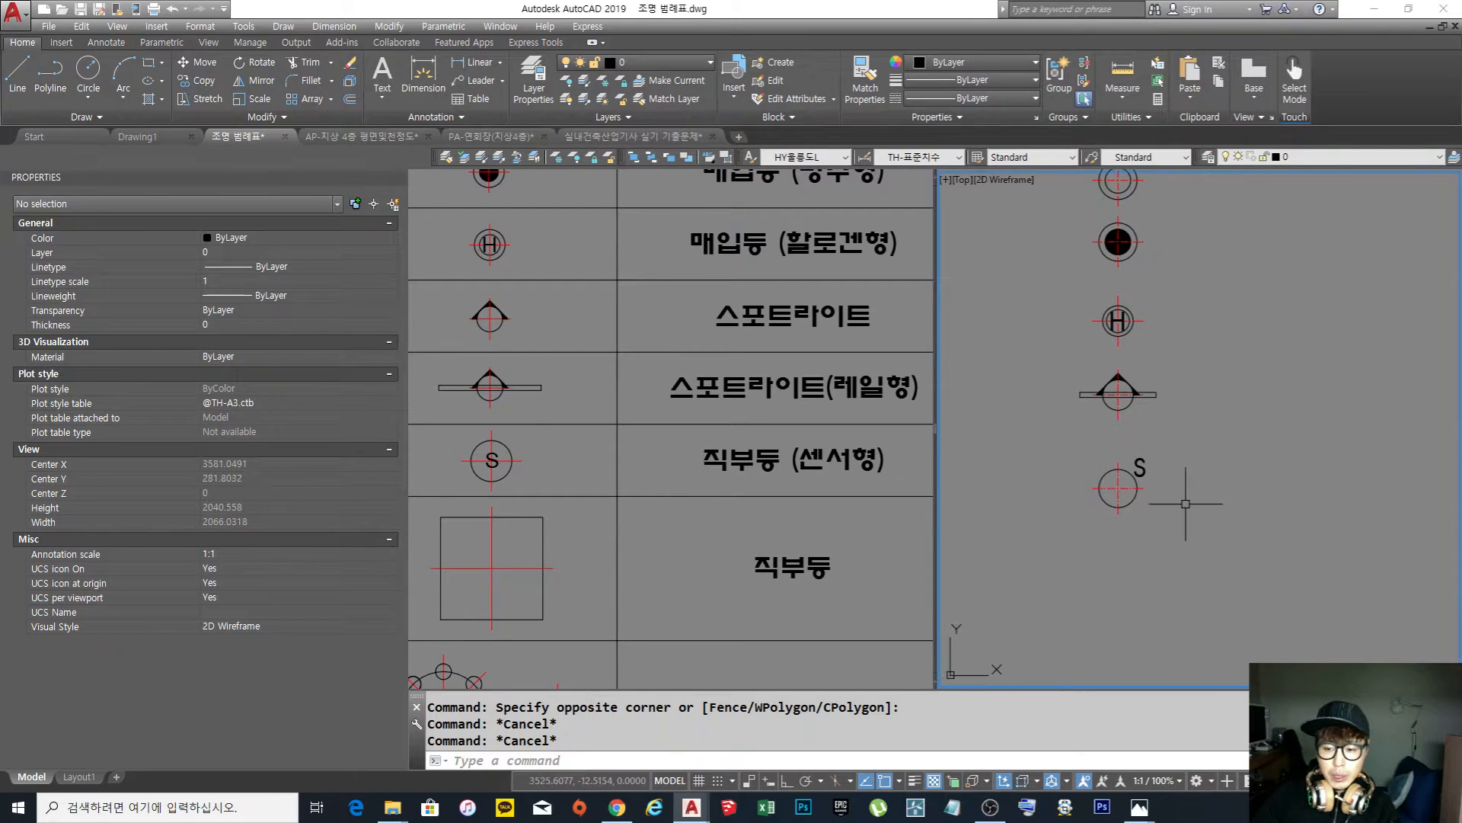
scroll(1125, 503, up, 2)
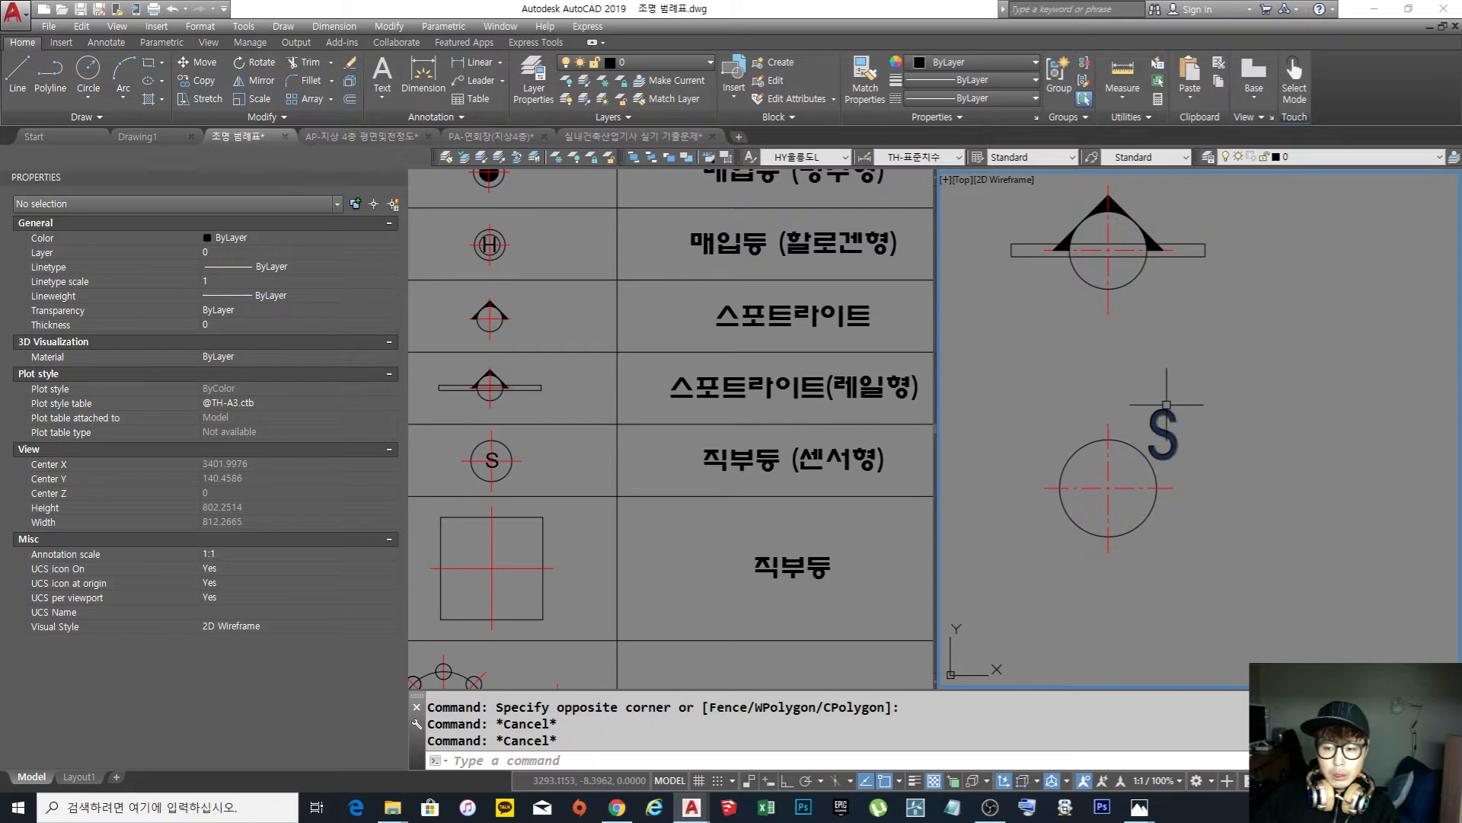
middle_drag(1167, 455, 1173, 416)
click(1227, 571)
click(1013, 309)
key(Escape)
middle_drag(1162, 434, 1136, 419)
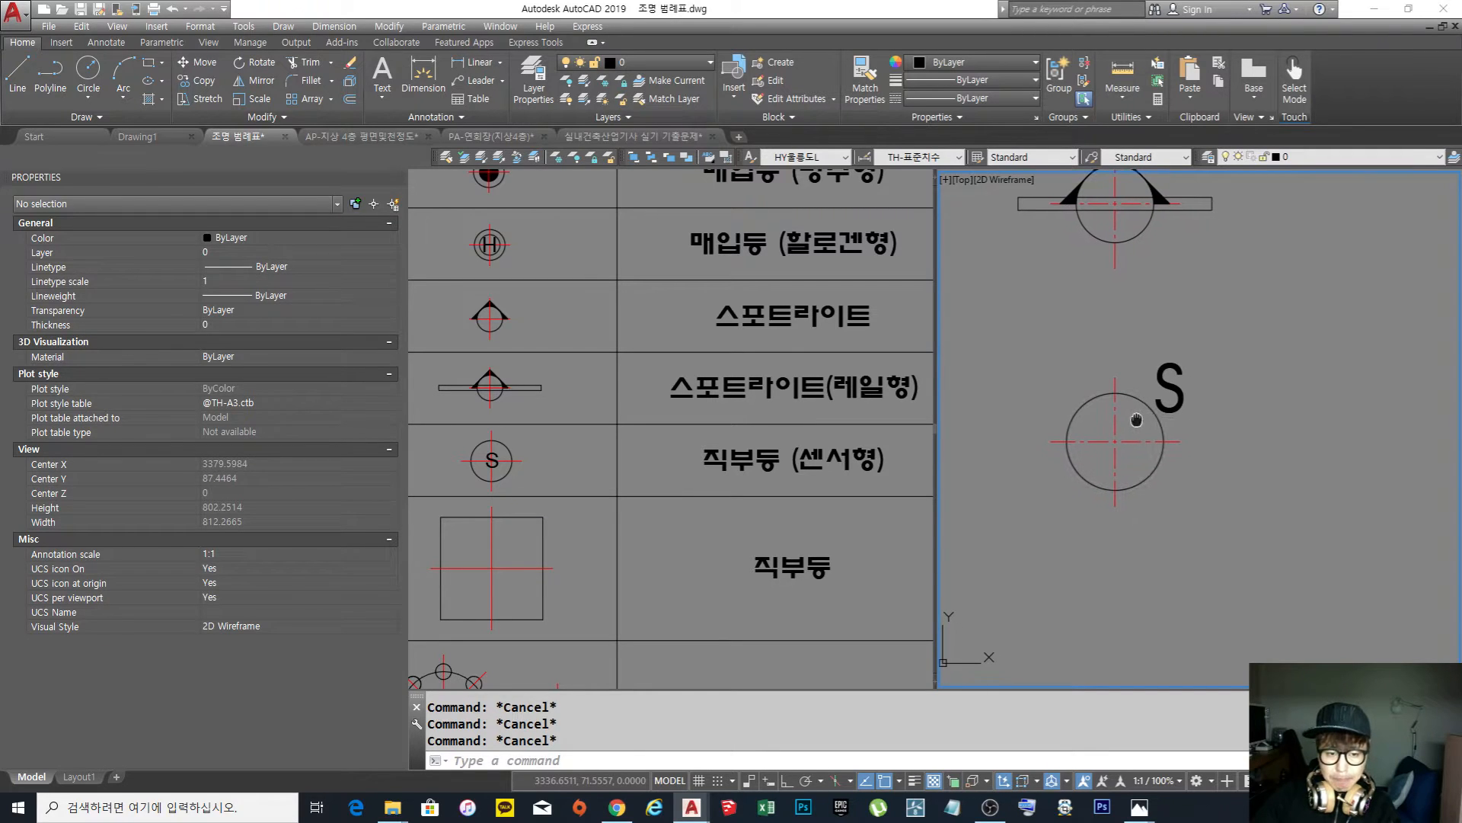
scroll(1204, 488, down, 2)
scroll(1135, 465, up, 4)
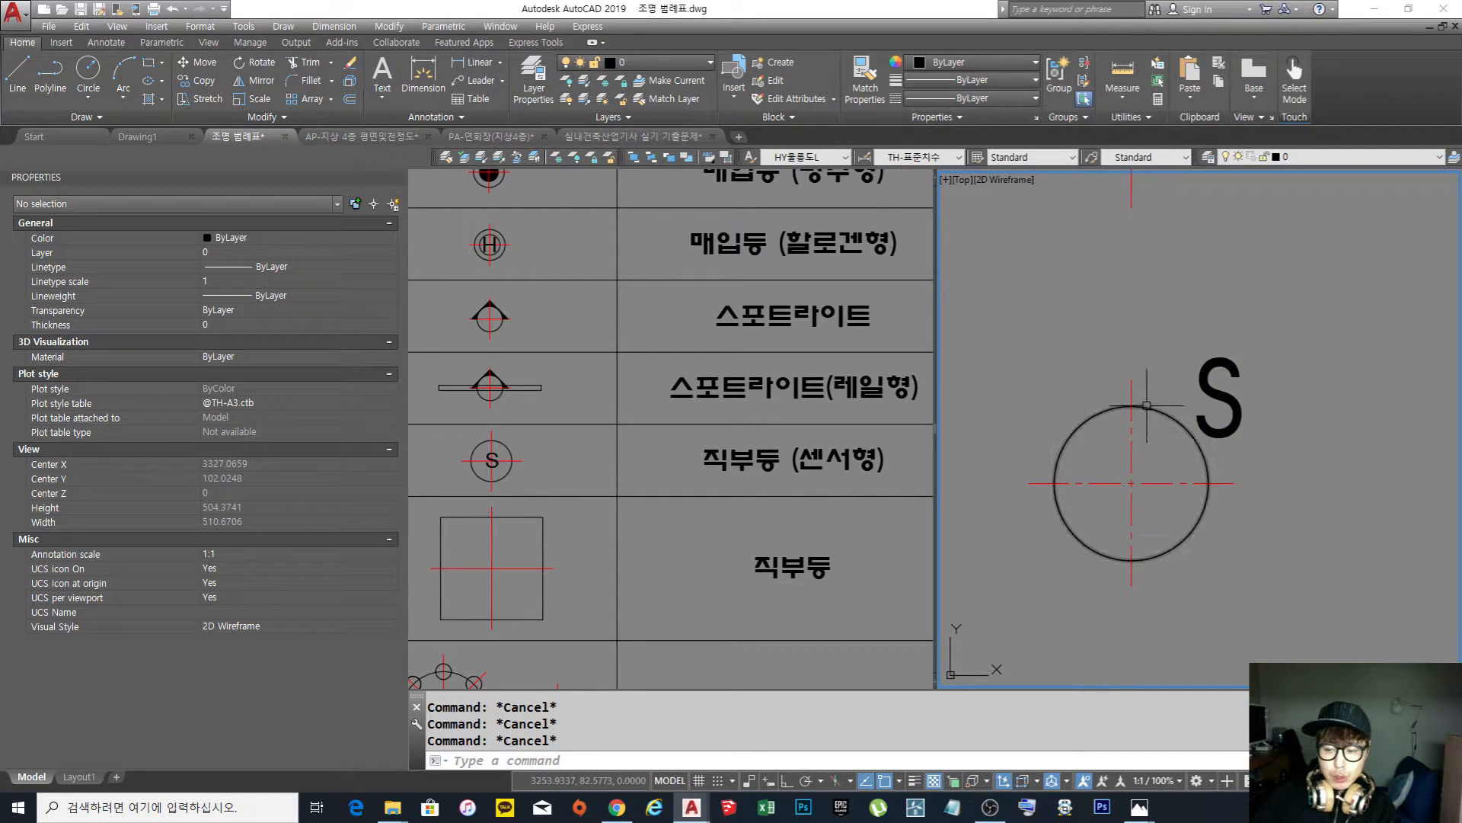
scroll(1143, 457, down, 5)
Examine the square 직부등 symbol in the legend table and the free drawing space below the S circle
click(568, 457)
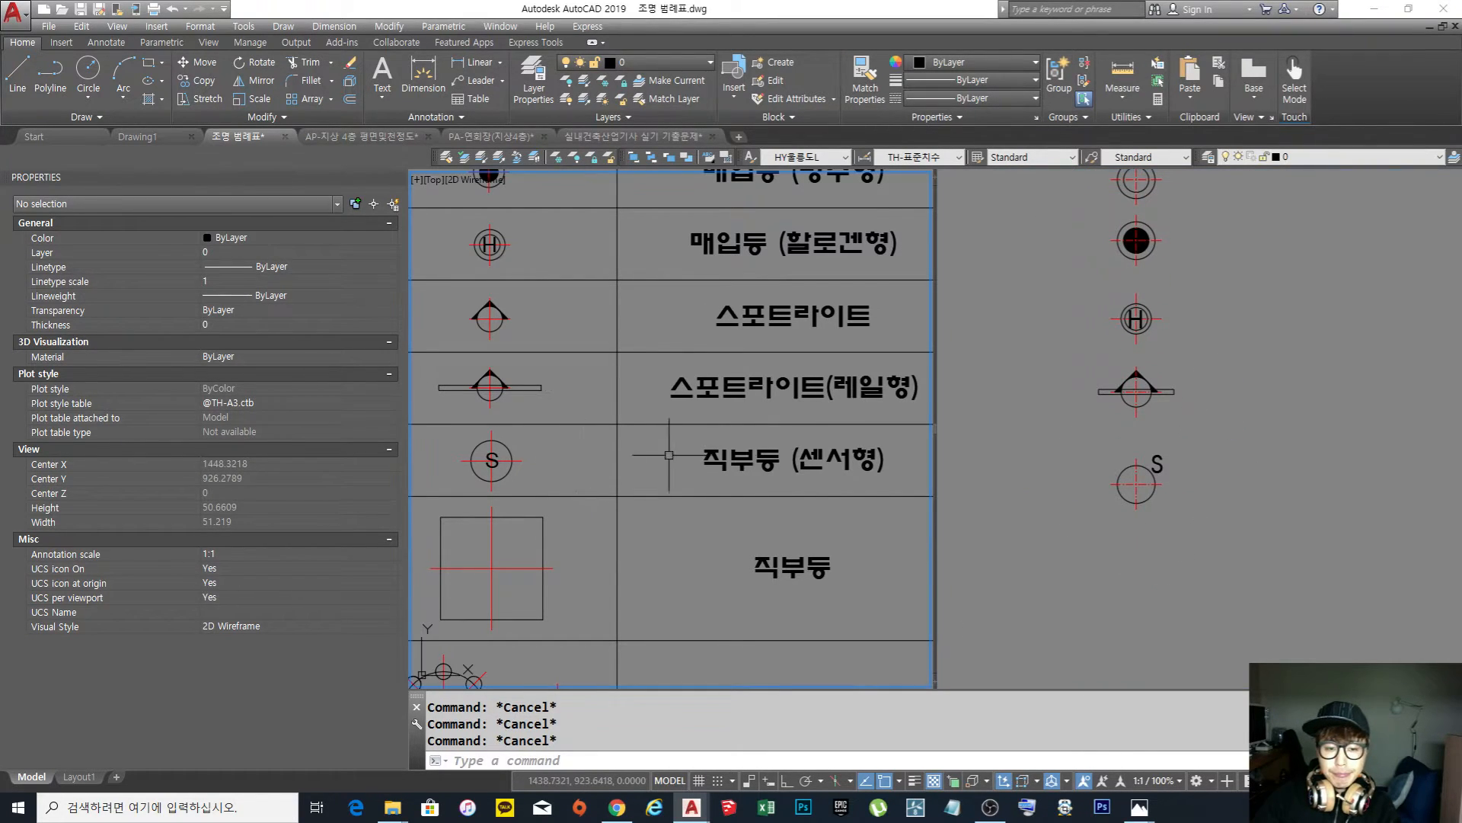
scroll(628, 454, down, 5)
scroll(582, 442, up, 4)
scroll(583, 443, up, 4)
click(1202, 609)
scroll(1151, 497, up, 2)
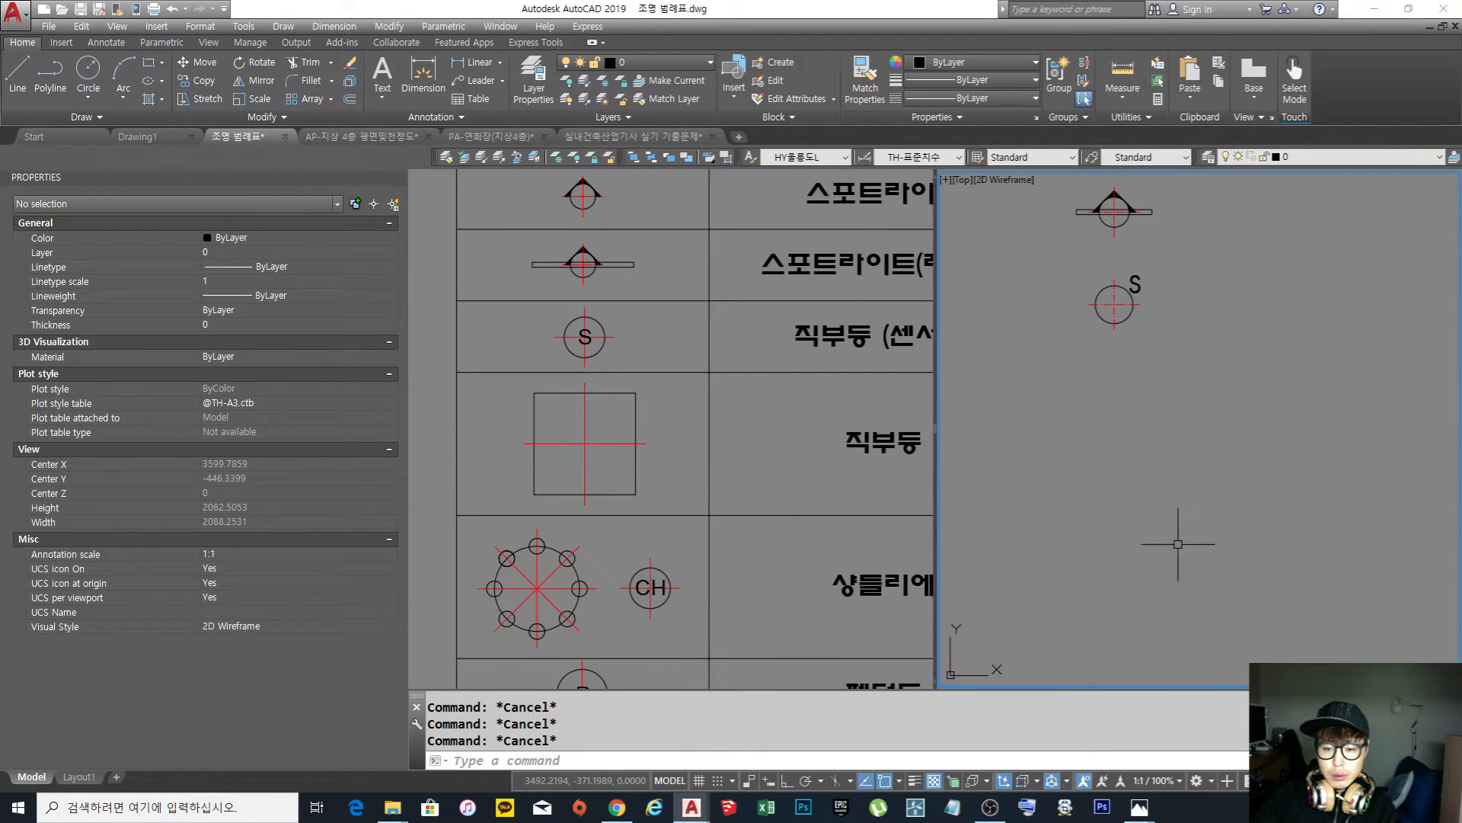
click(768, 457)
scroll(853, 492, up, 2)
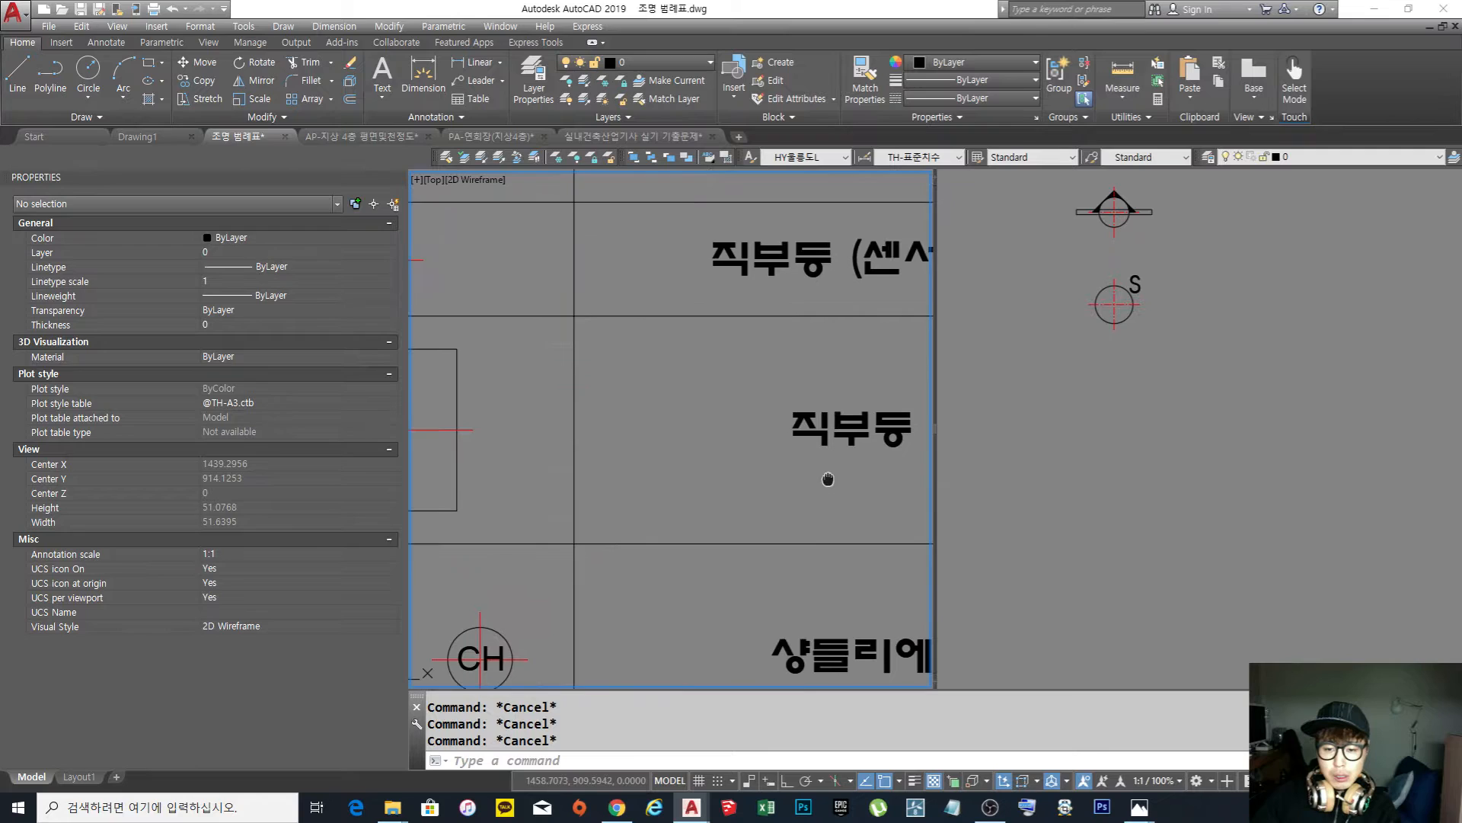
scroll(841, 478, down, 2)
Switch to File Explorer and check the ceiling light's dimensions in the photo 20191215_023121.jpg from the 캡쳐 folder
mouse_move(392, 806)
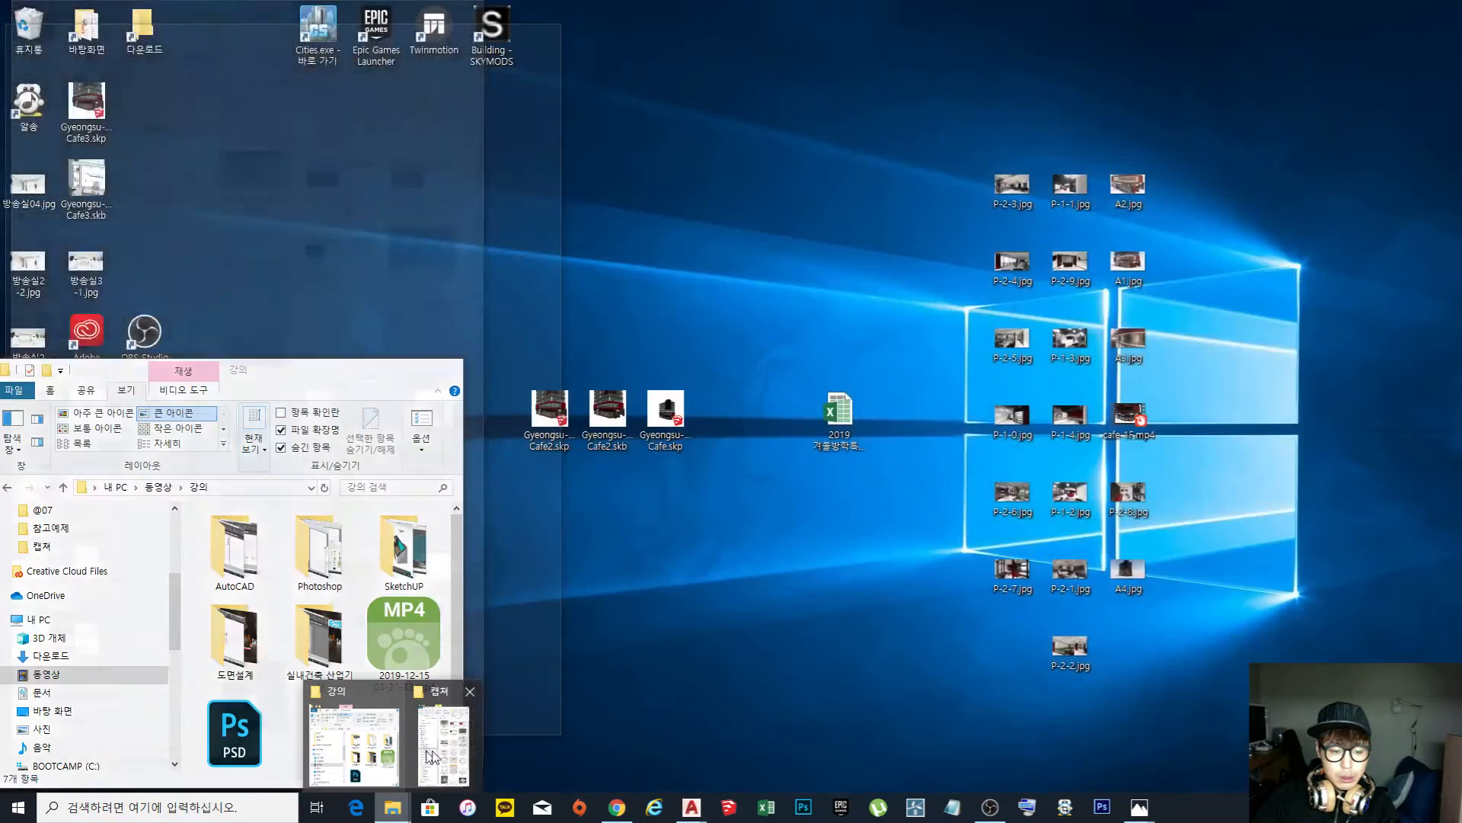
click(443, 743)
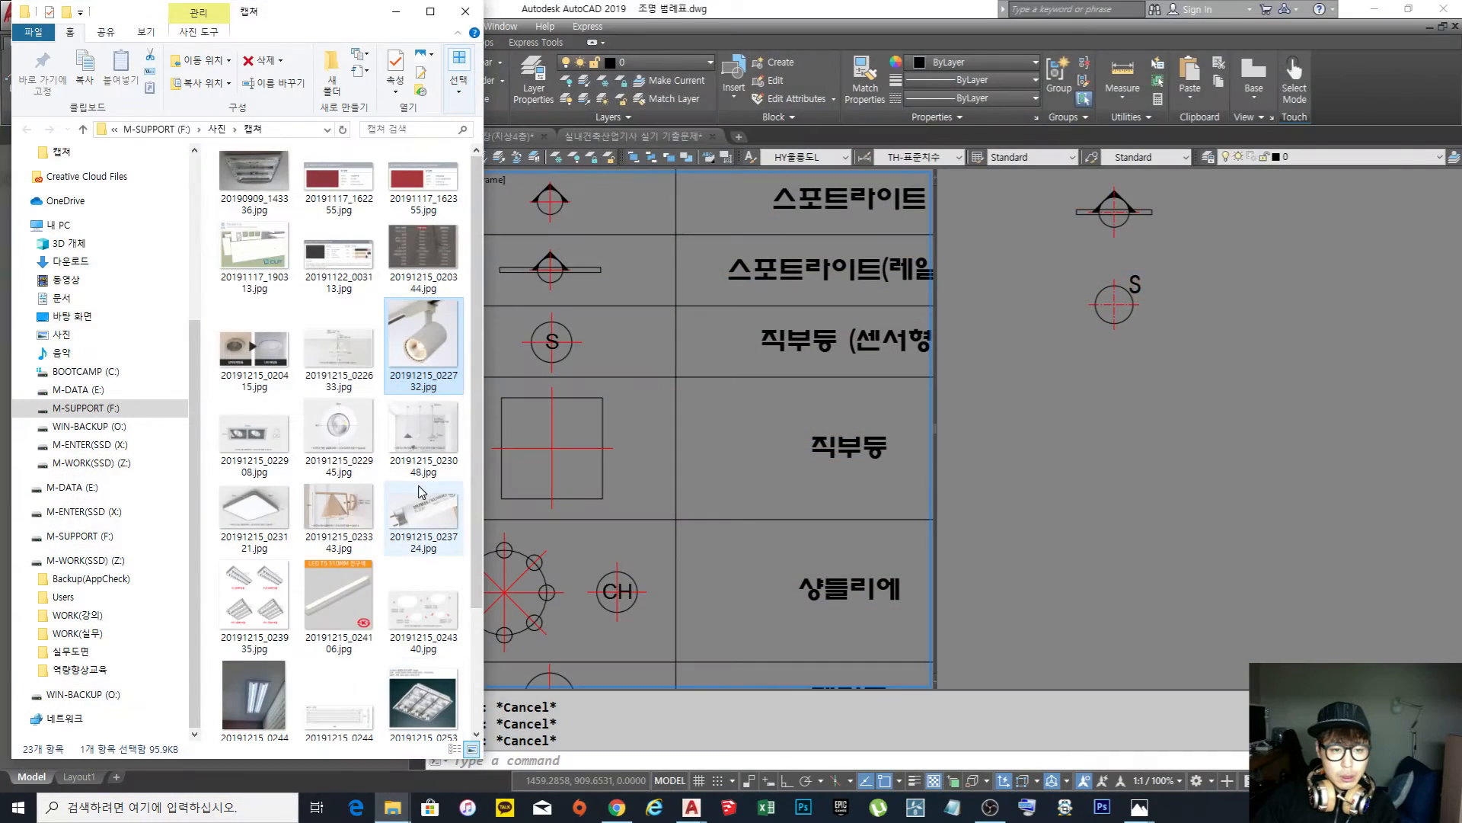
click(269, 517)
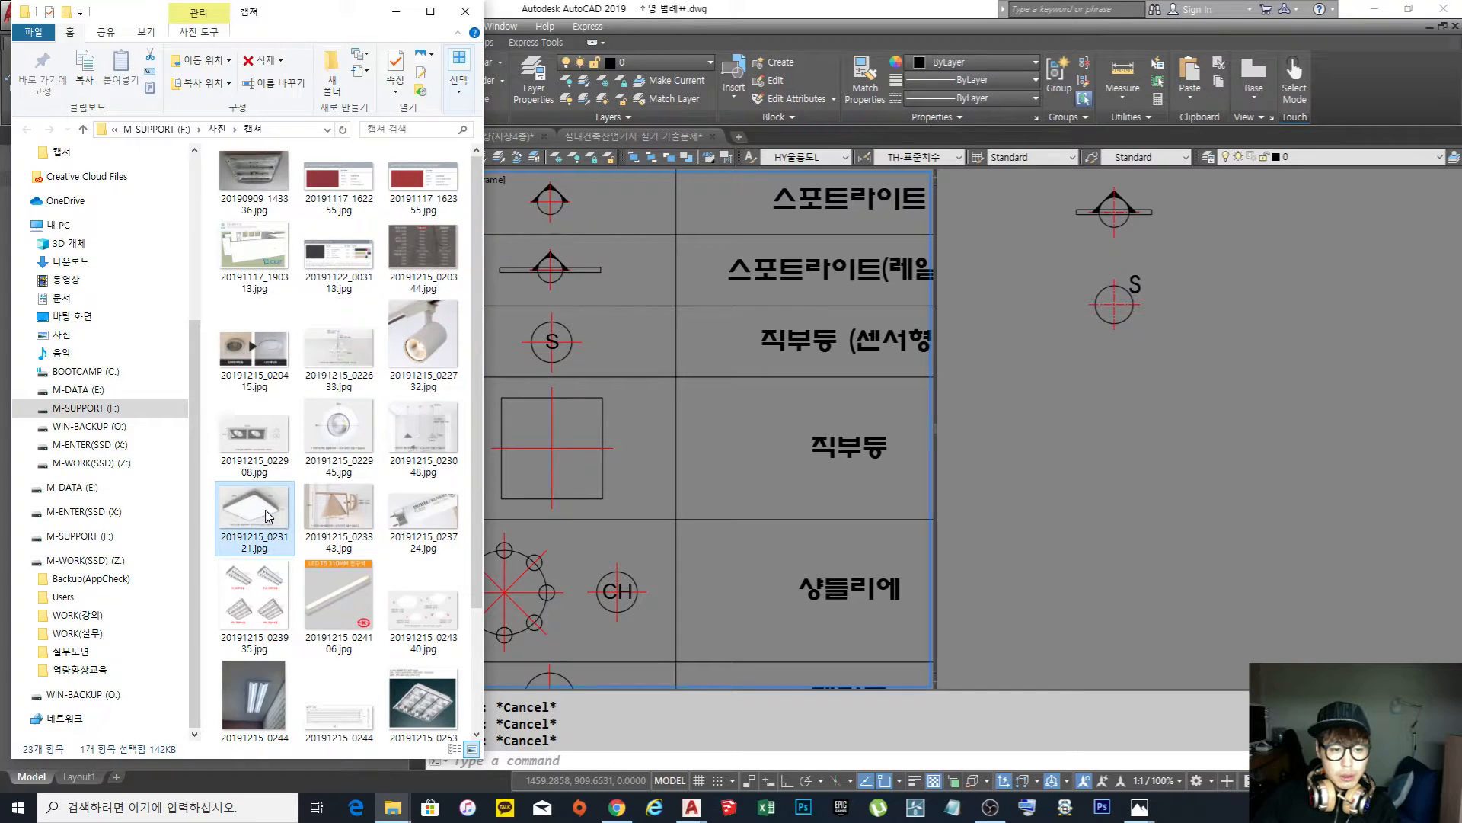
double_click(268, 516)
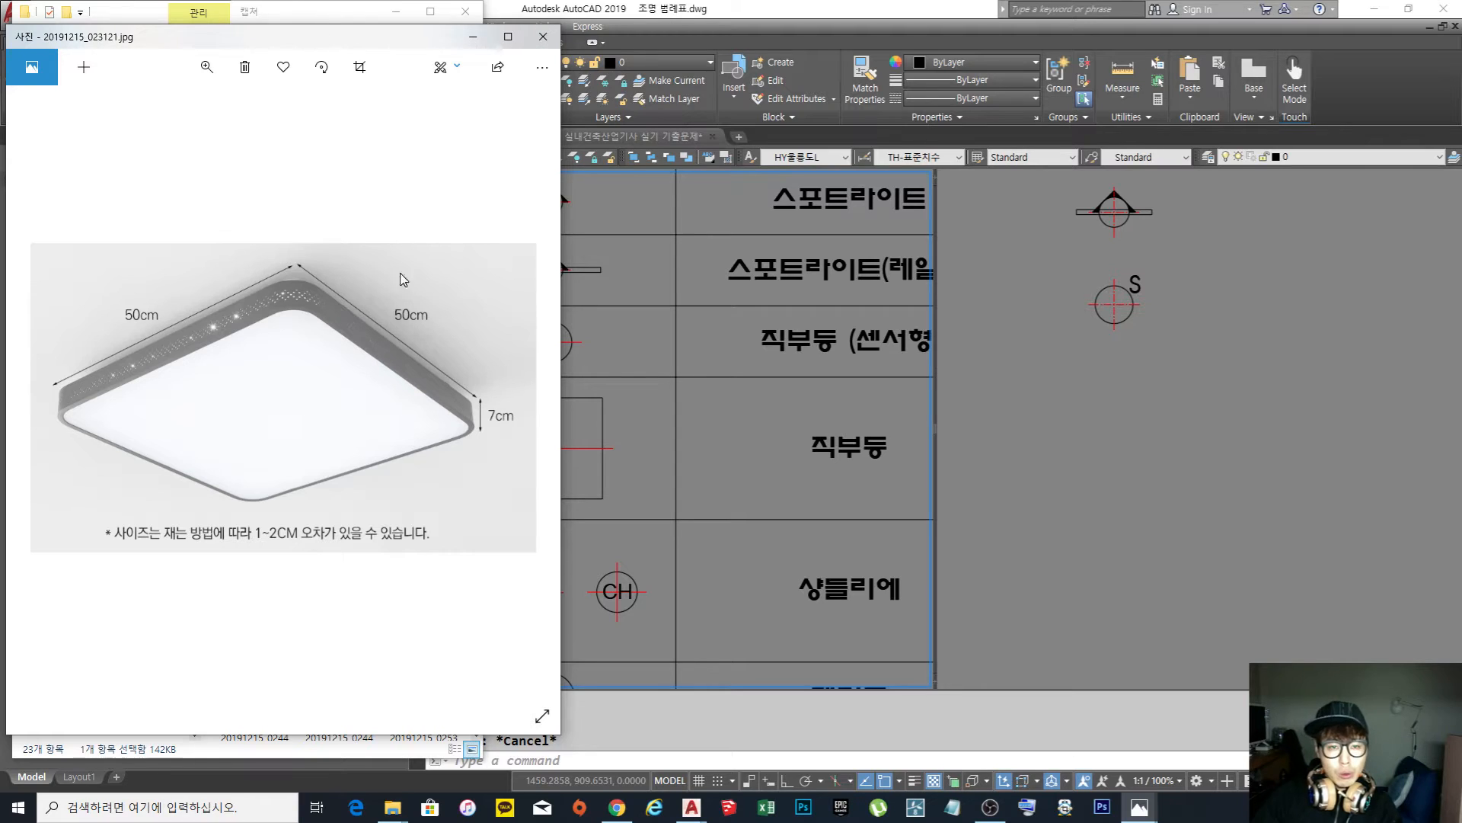
click(540, 40)
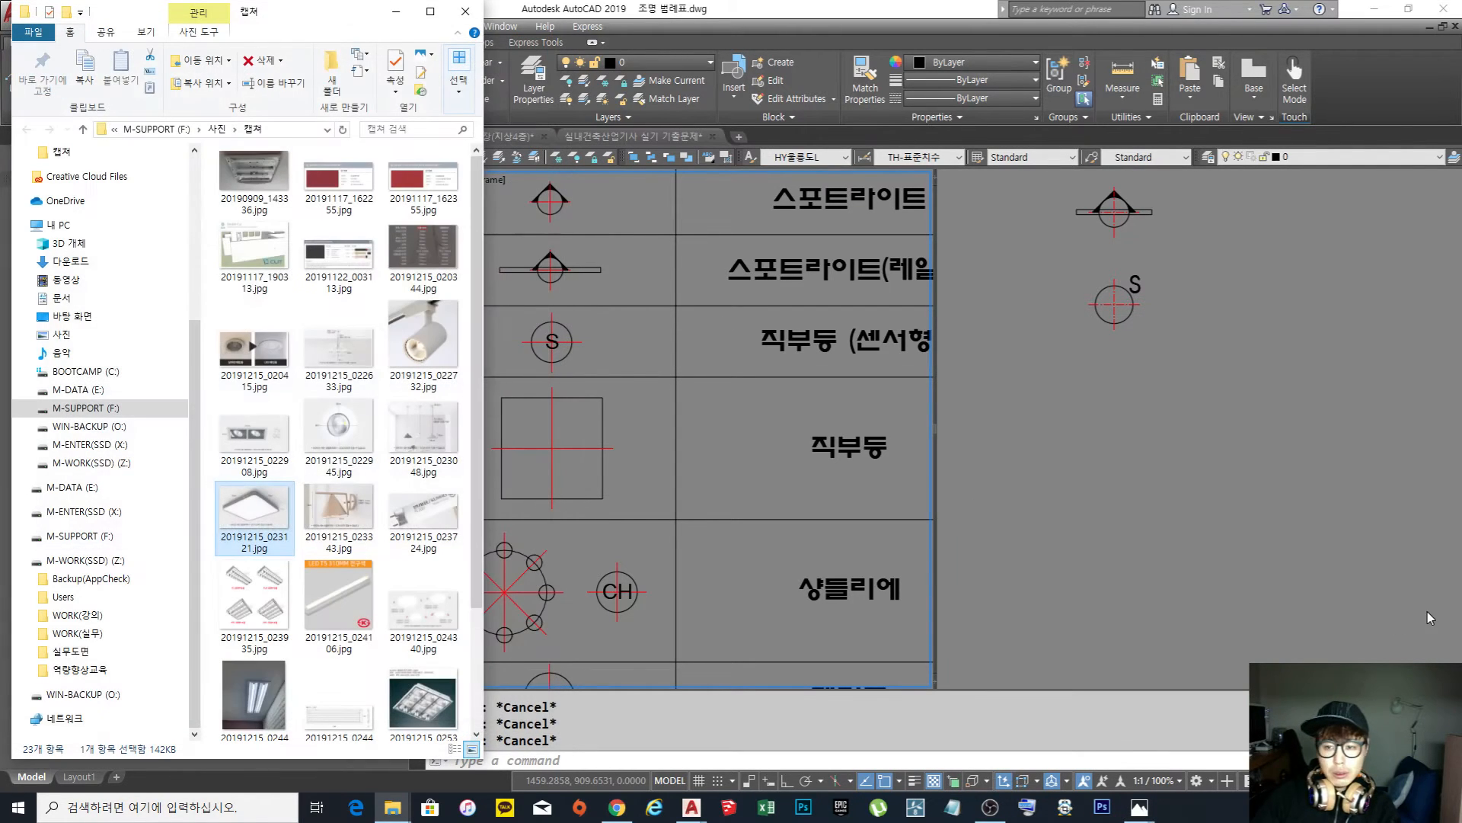
Back in AutoCAD, draw a 500 by 500 square below the S circle
click(1110, 481)
click(1108, 468)
text(rec)
key(Return)
click(1075, 586)
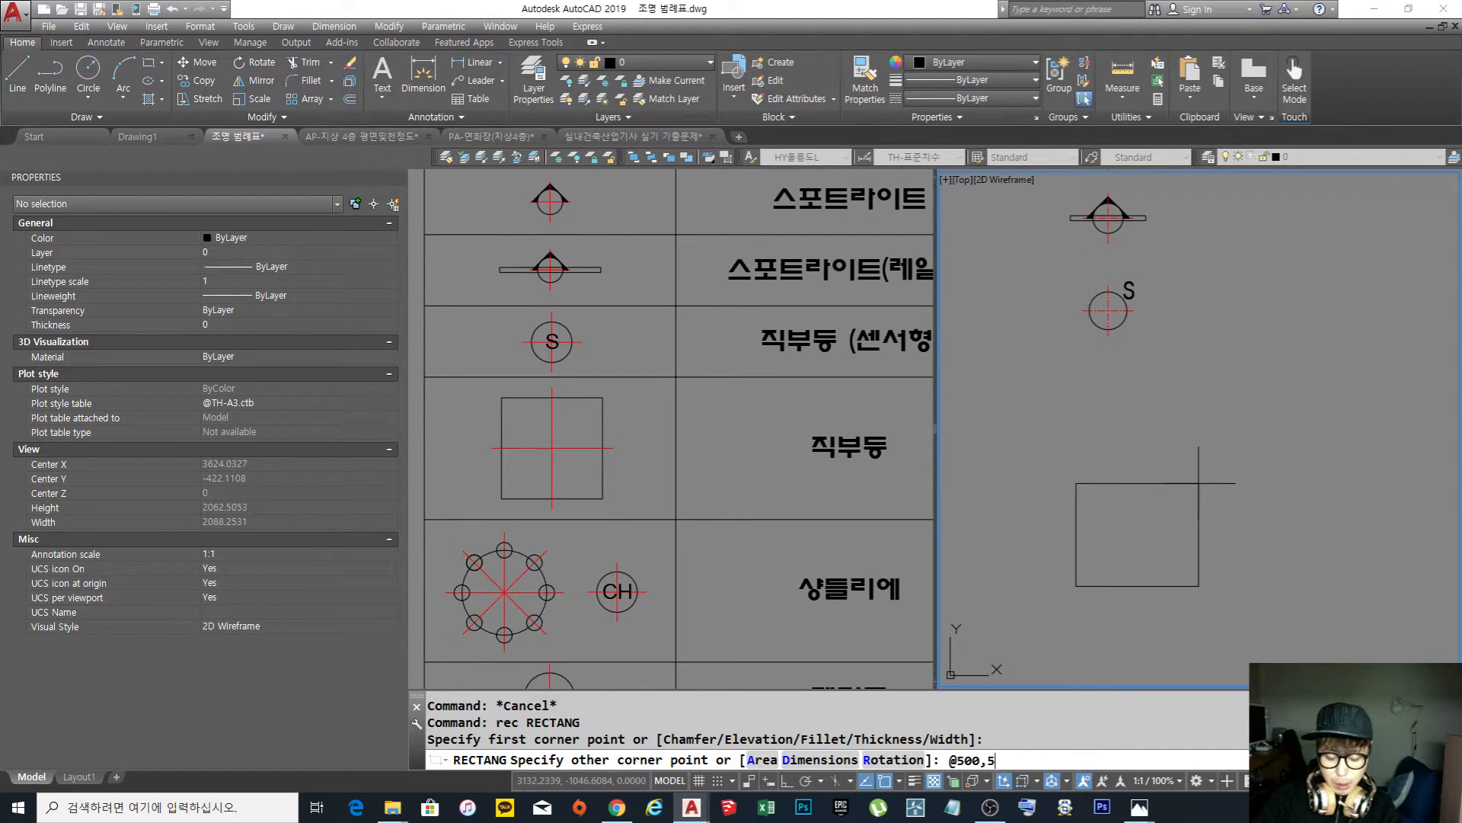
text(@500,500)
key(Return)
key(Escape)
key(Escape)
middle_drag(1152, 535, 1129, 560)
scroll(1134, 506, down, 2)
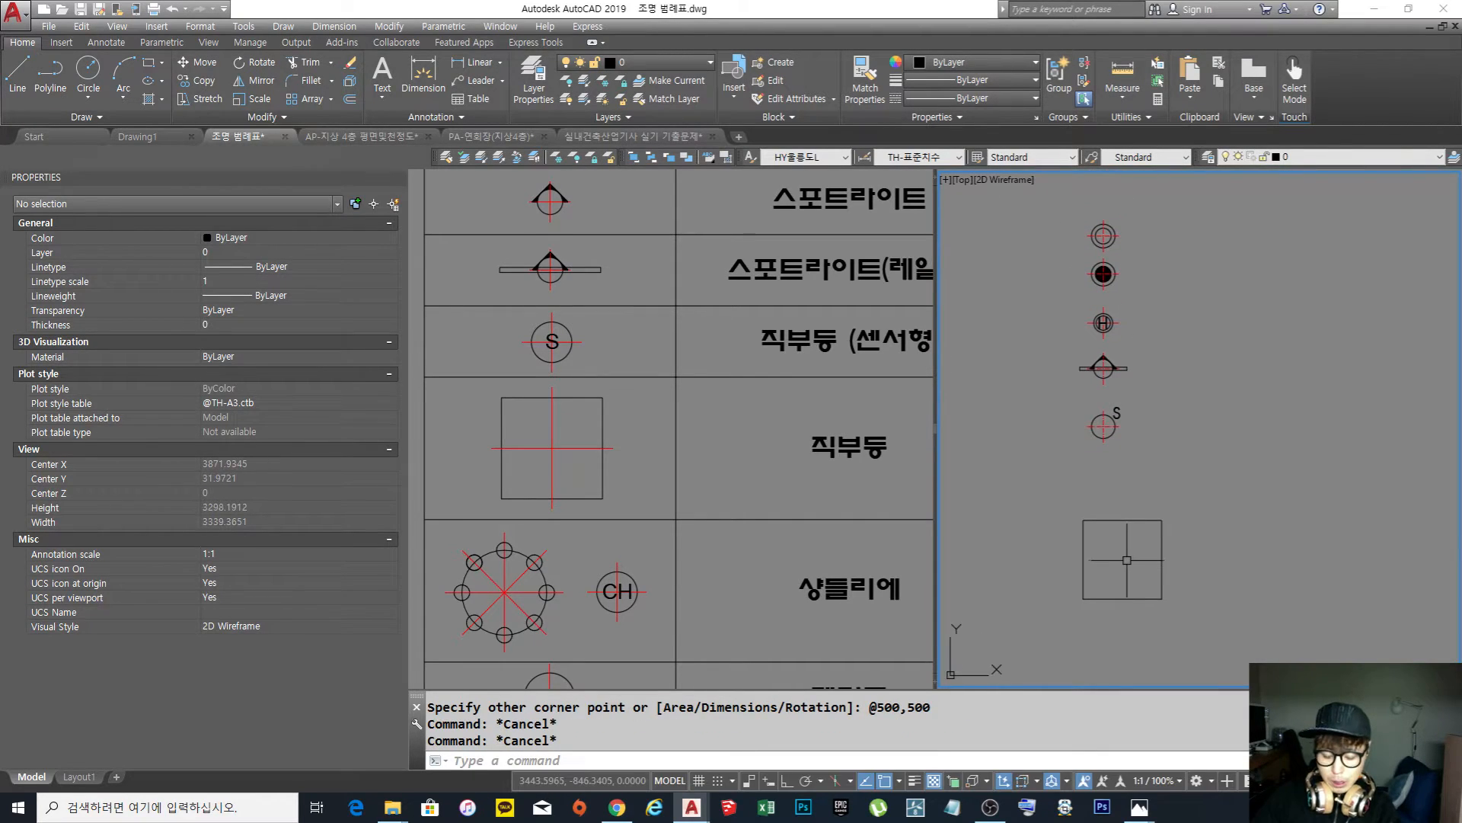
Draw a horizontal and a vertical centre line through the square between its edge midpoints
text(l)
key(Return)
click(1083, 560)
click(1162, 560)
key(Return)
key(Return)
click(1122, 520)
click(1122, 598)
key(Return)
key(Escape)
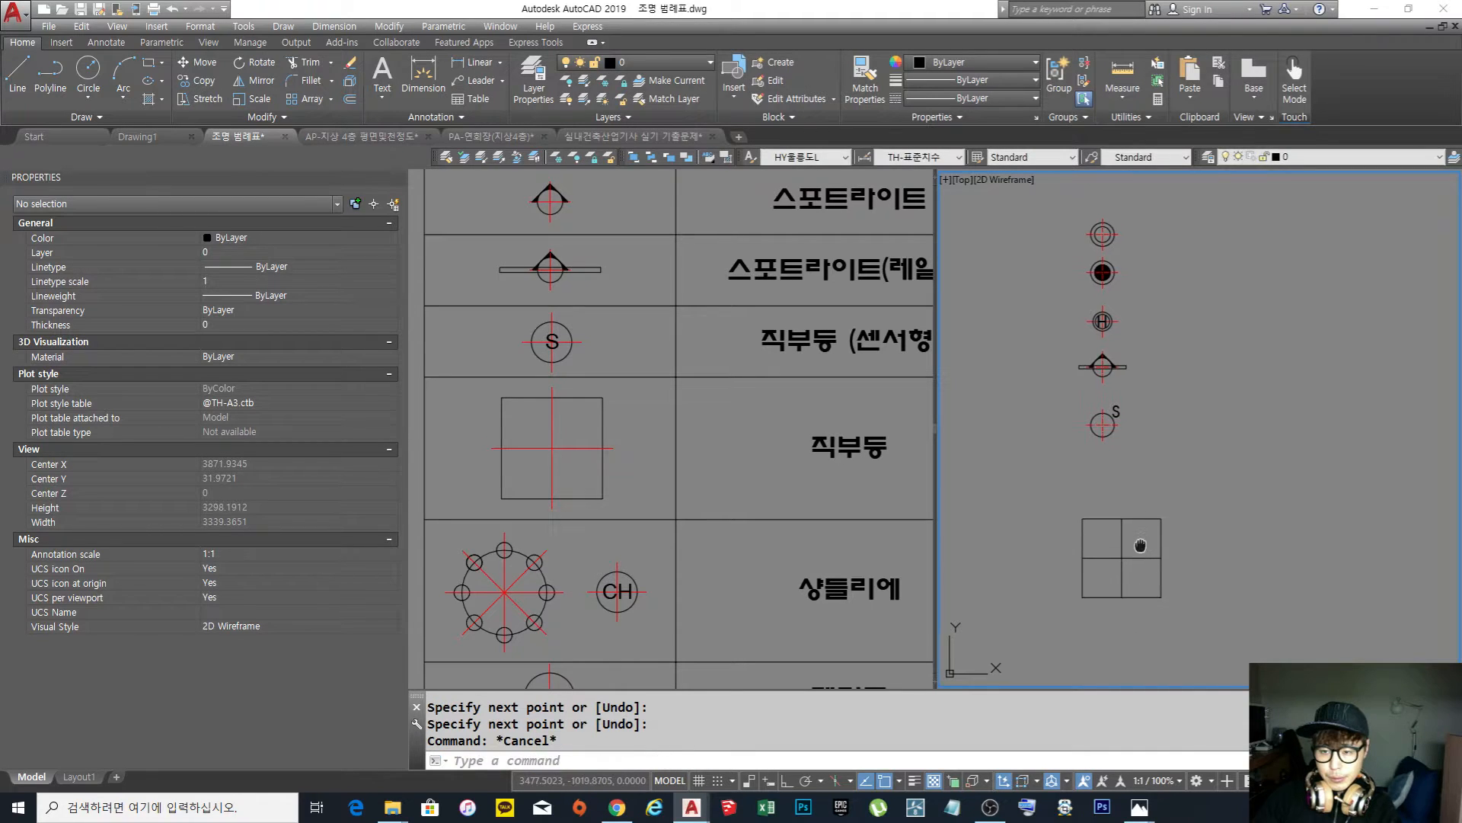
Match the properties of the S circle's red centre line onto the square and its two inner lines
middle_drag(1122, 598, 1111, 577)
text(ma)
key(Return)
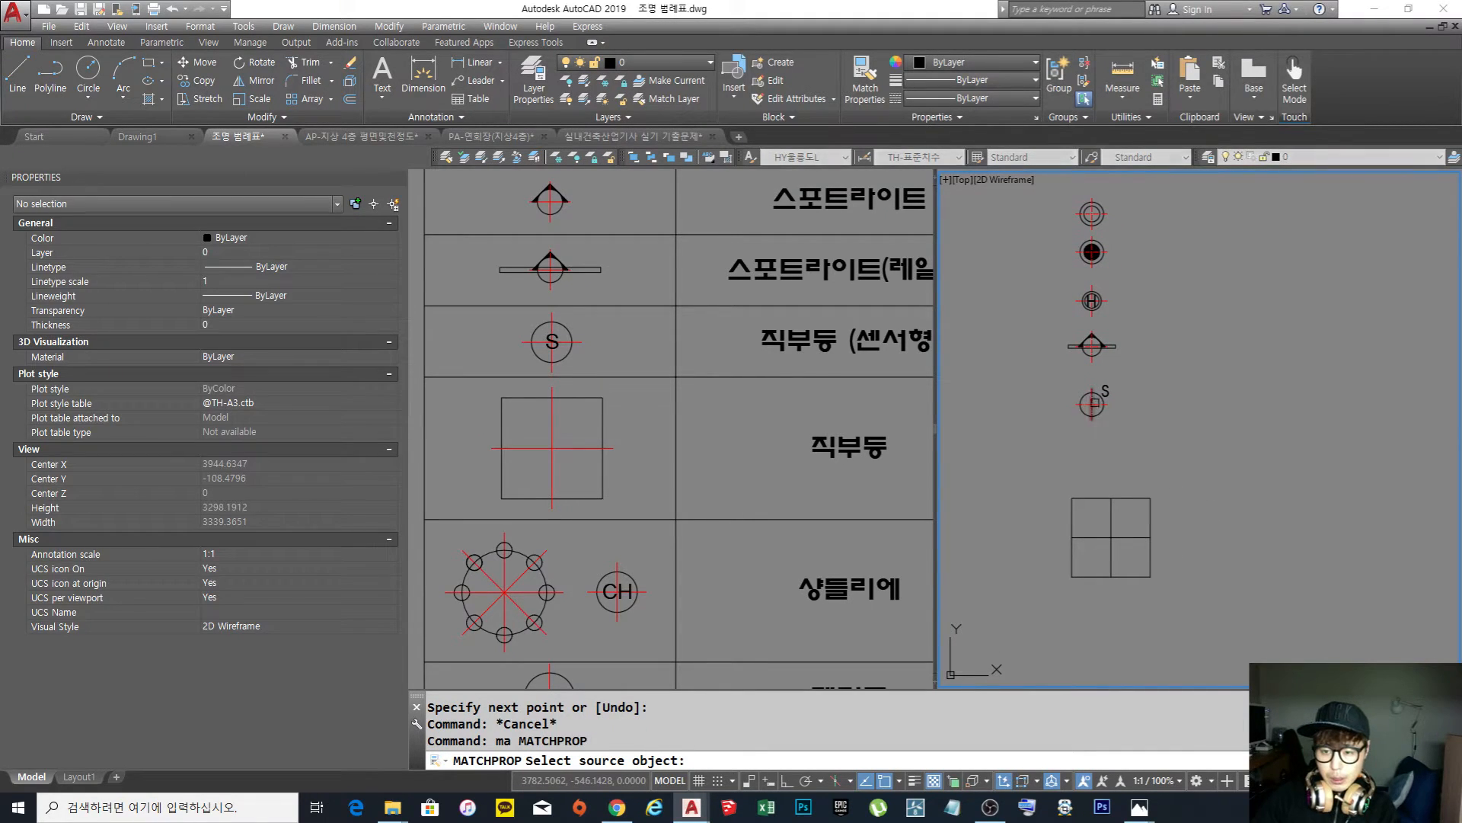
click(1094, 403)
scroll(1126, 557, up, 2)
click(1123, 558)
click(1031, 496)
key(Return)
scroll(1128, 528, up, 2)
middle_drag(1133, 536, 1151, 536)
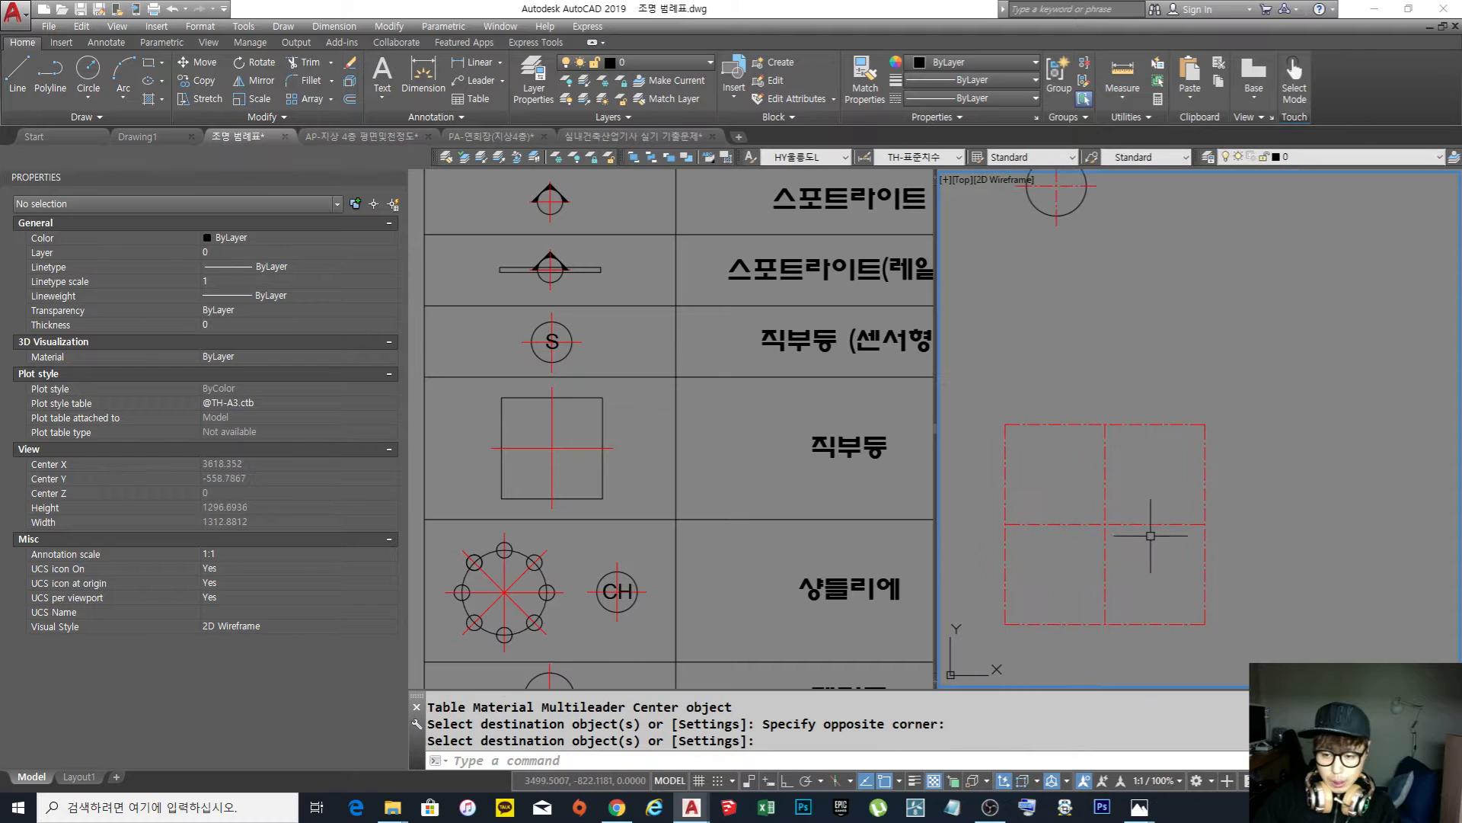
Match the S circle's outline properties onto the square's outline
scroll(1151, 535, down, 4)
text(ma)
key(Return)
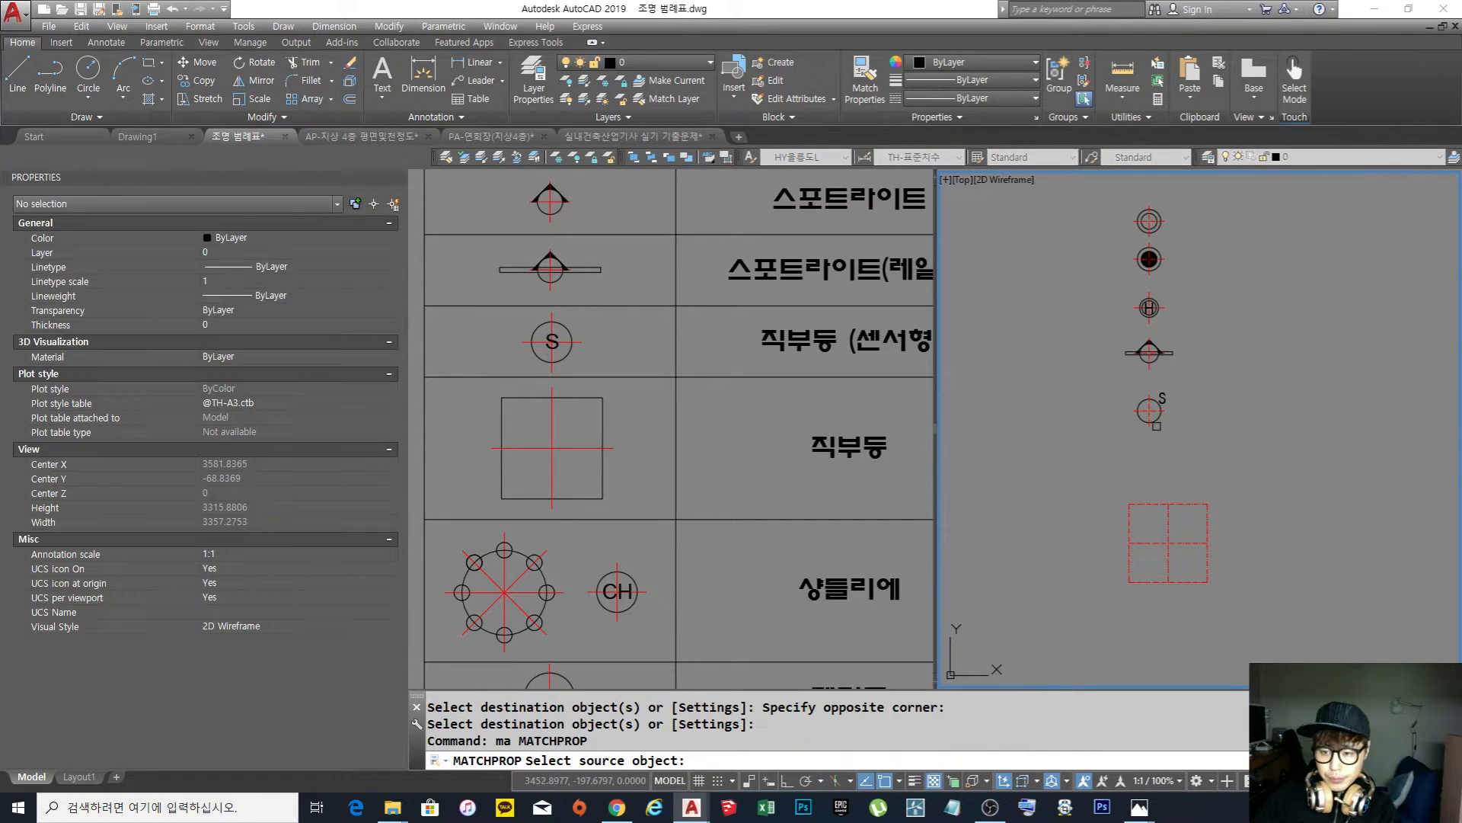
click(1155, 422)
click(1208, 507)
key(Return)
Lengthen both ends of the square's two centre lines past its edges with a delta of 20
scroll(1179, 541, up, 2)
text(len)
key(Return)
text(de)
key(Return)
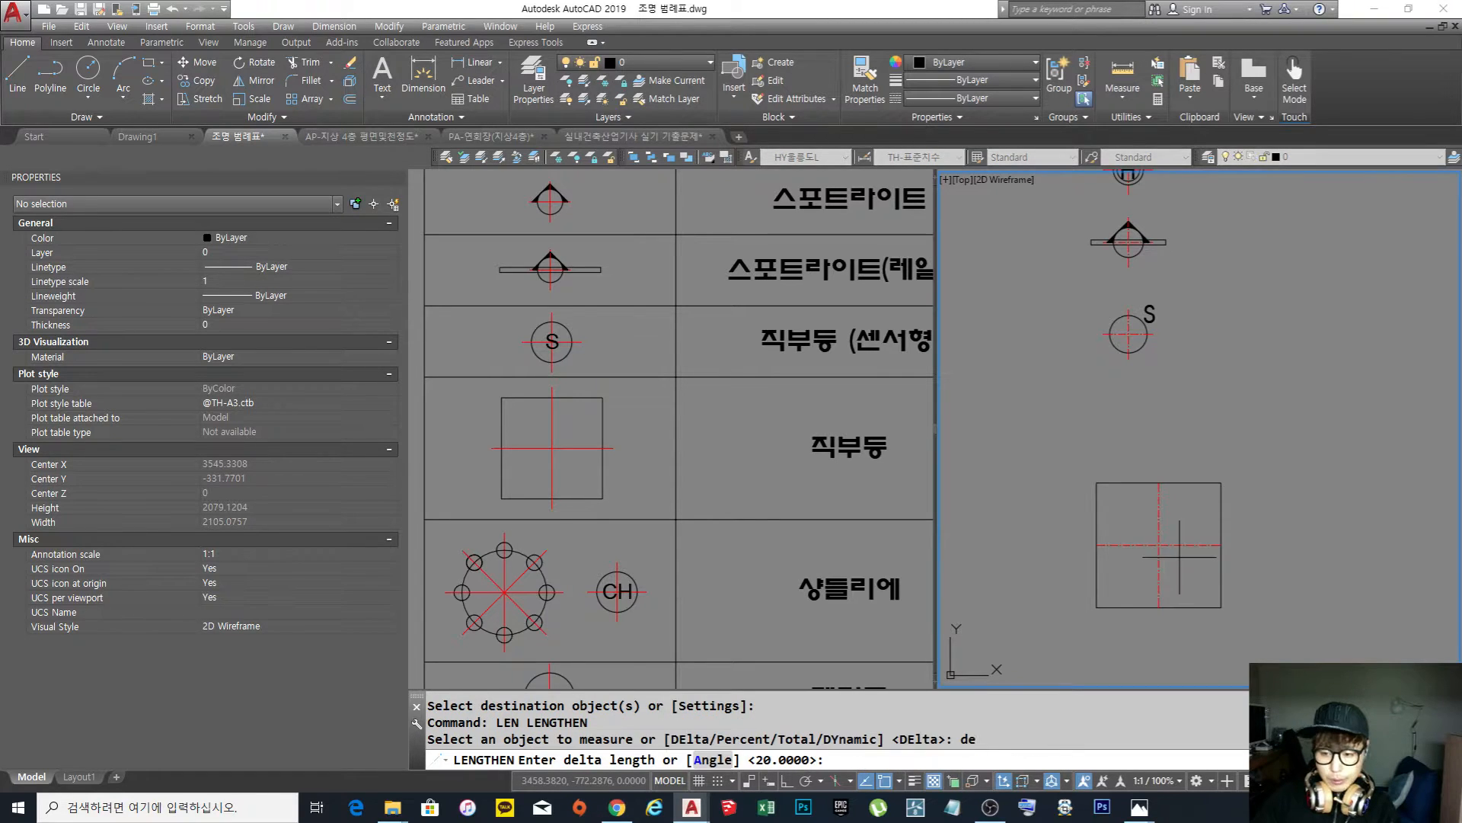
text(20)
key(Return)
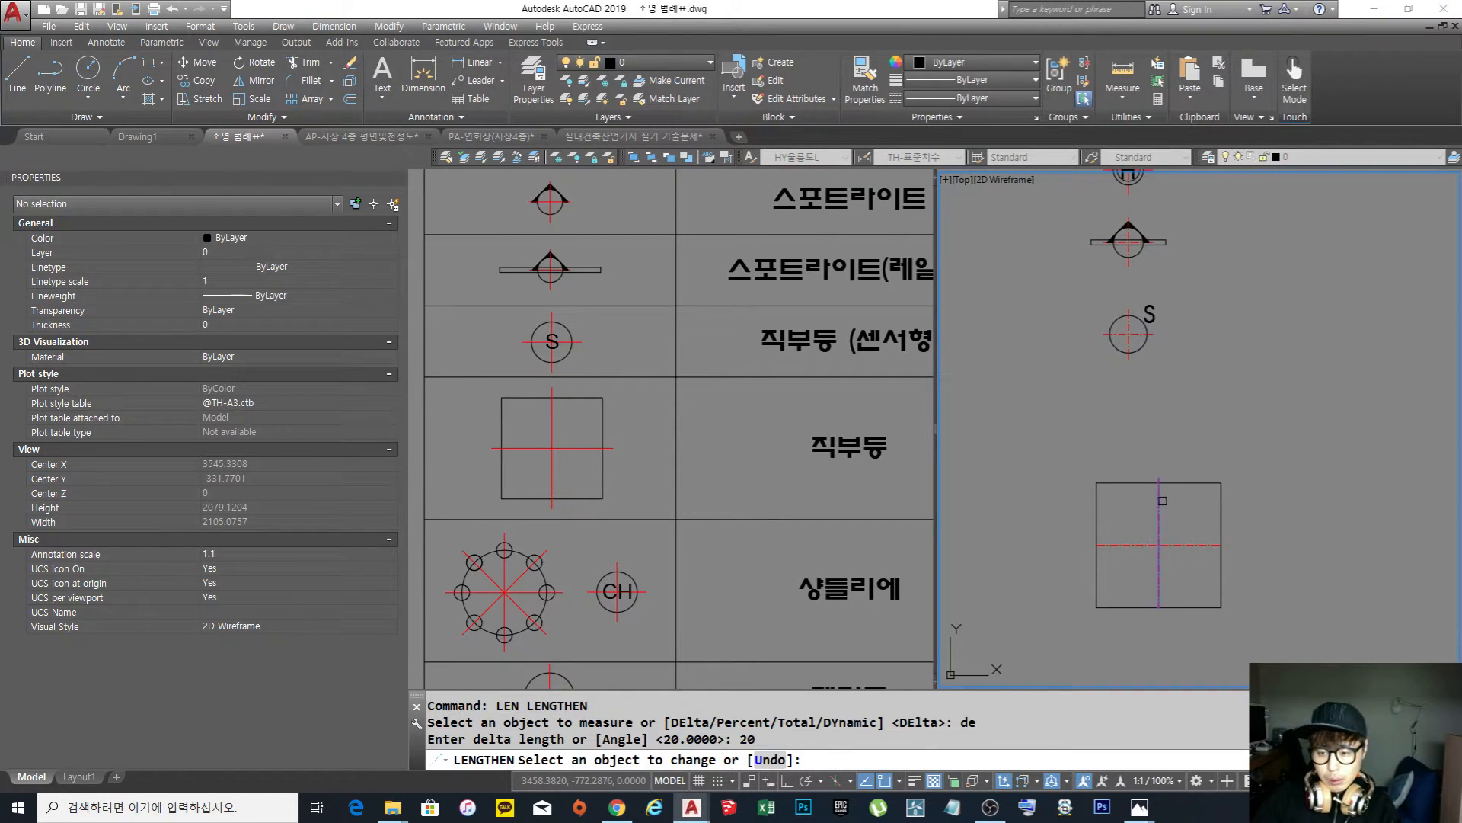
click(1159, 502)
click(1115, 544)
click(1160, 498)
click(1111, 545)
click(1112, 545)
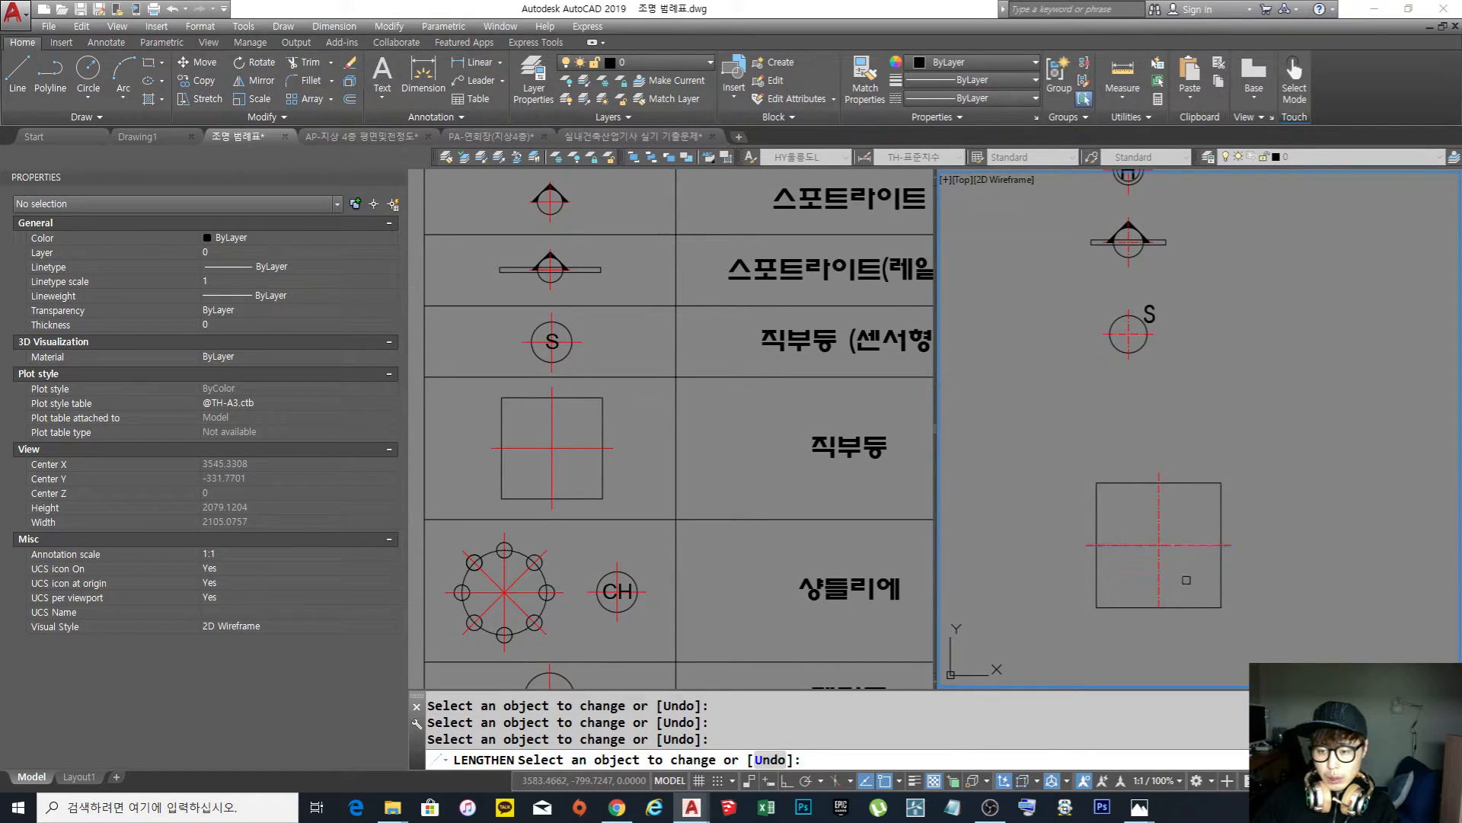
click(1160, 590)
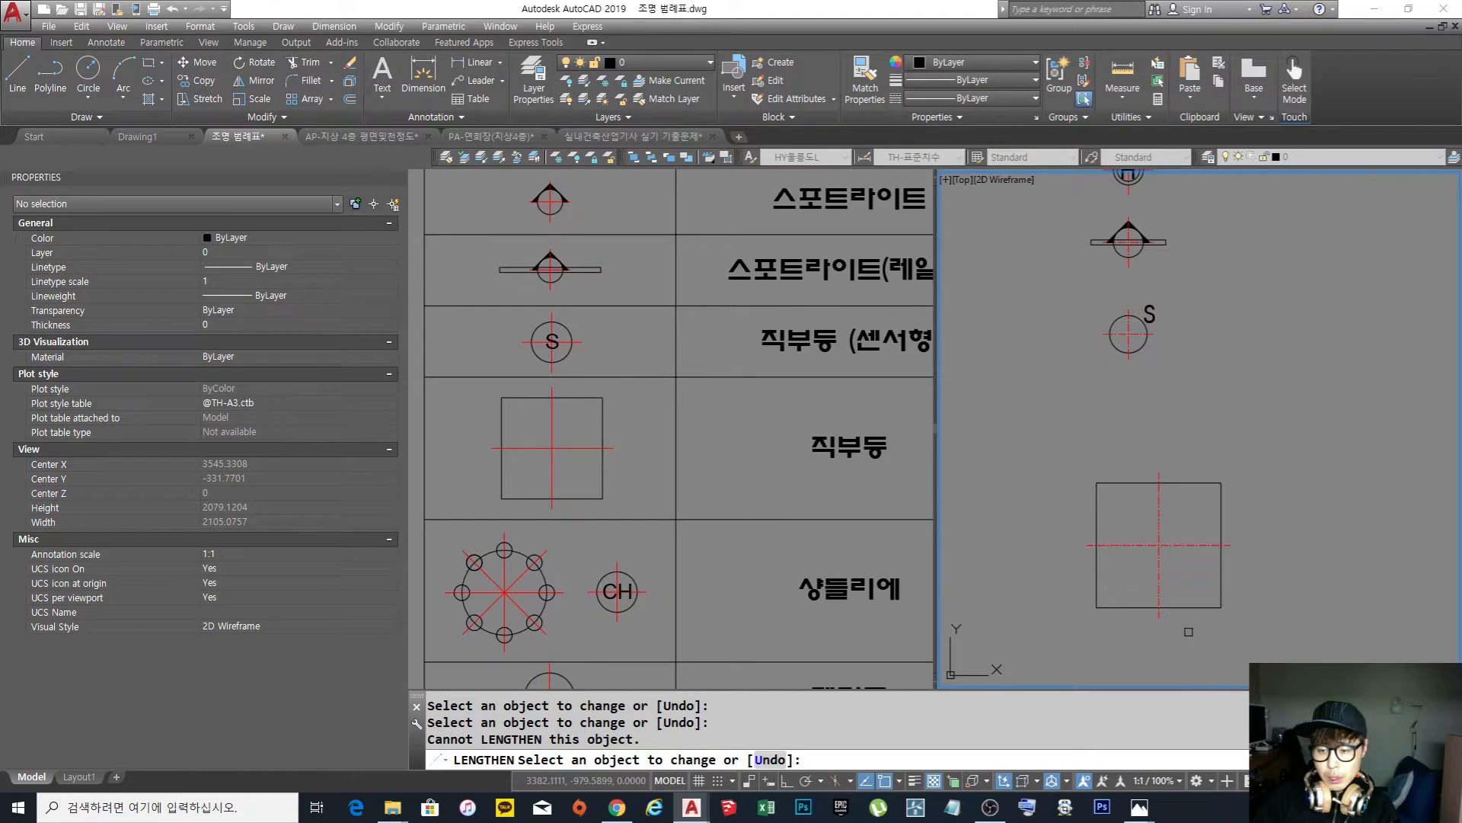
key(Return)
Offset the square's outline inward by 20
middle_drag(1249, 602, 1182, 575)
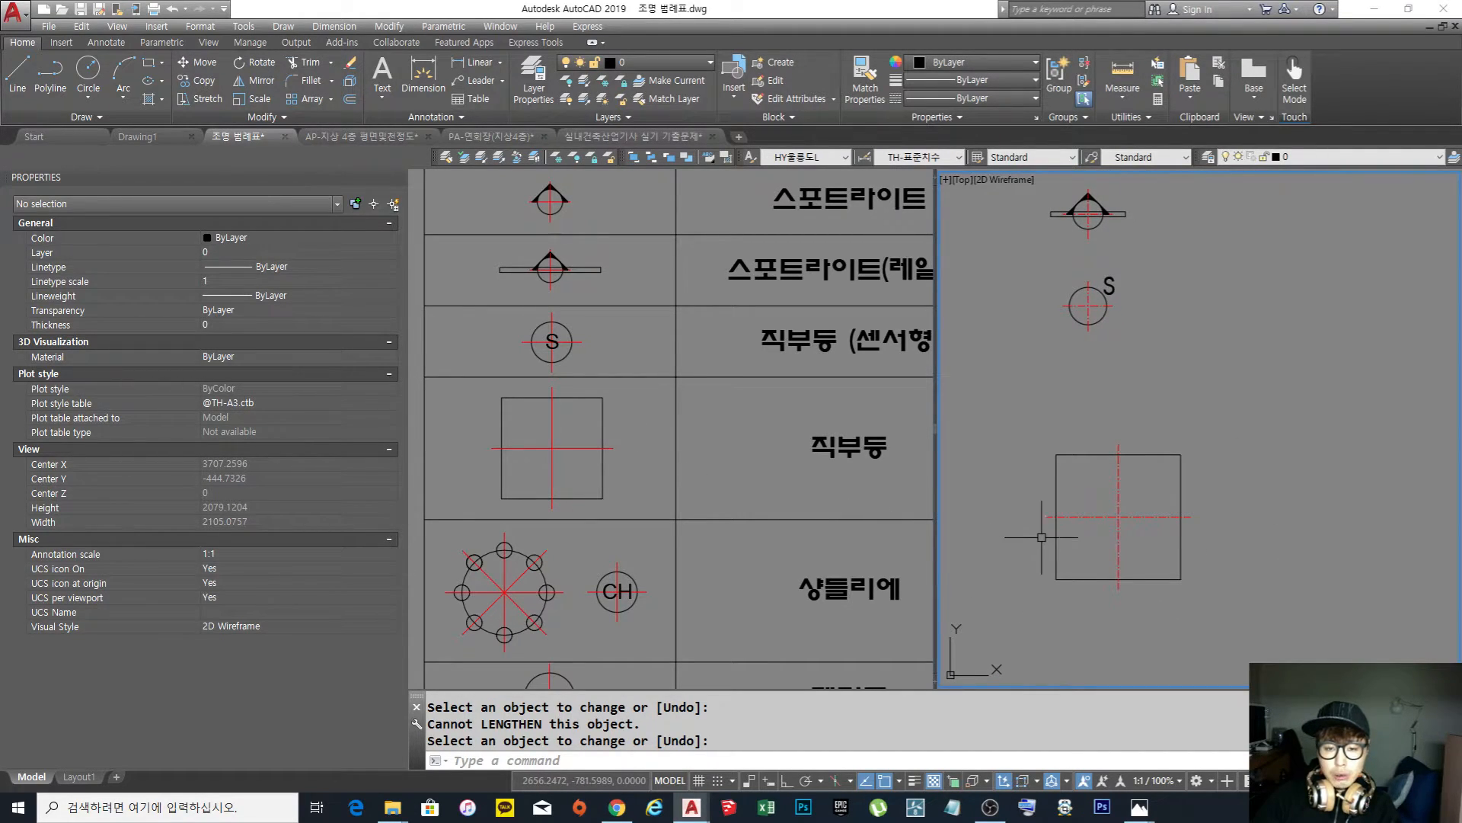
middle_drag(1239, 522, 1238, 505)
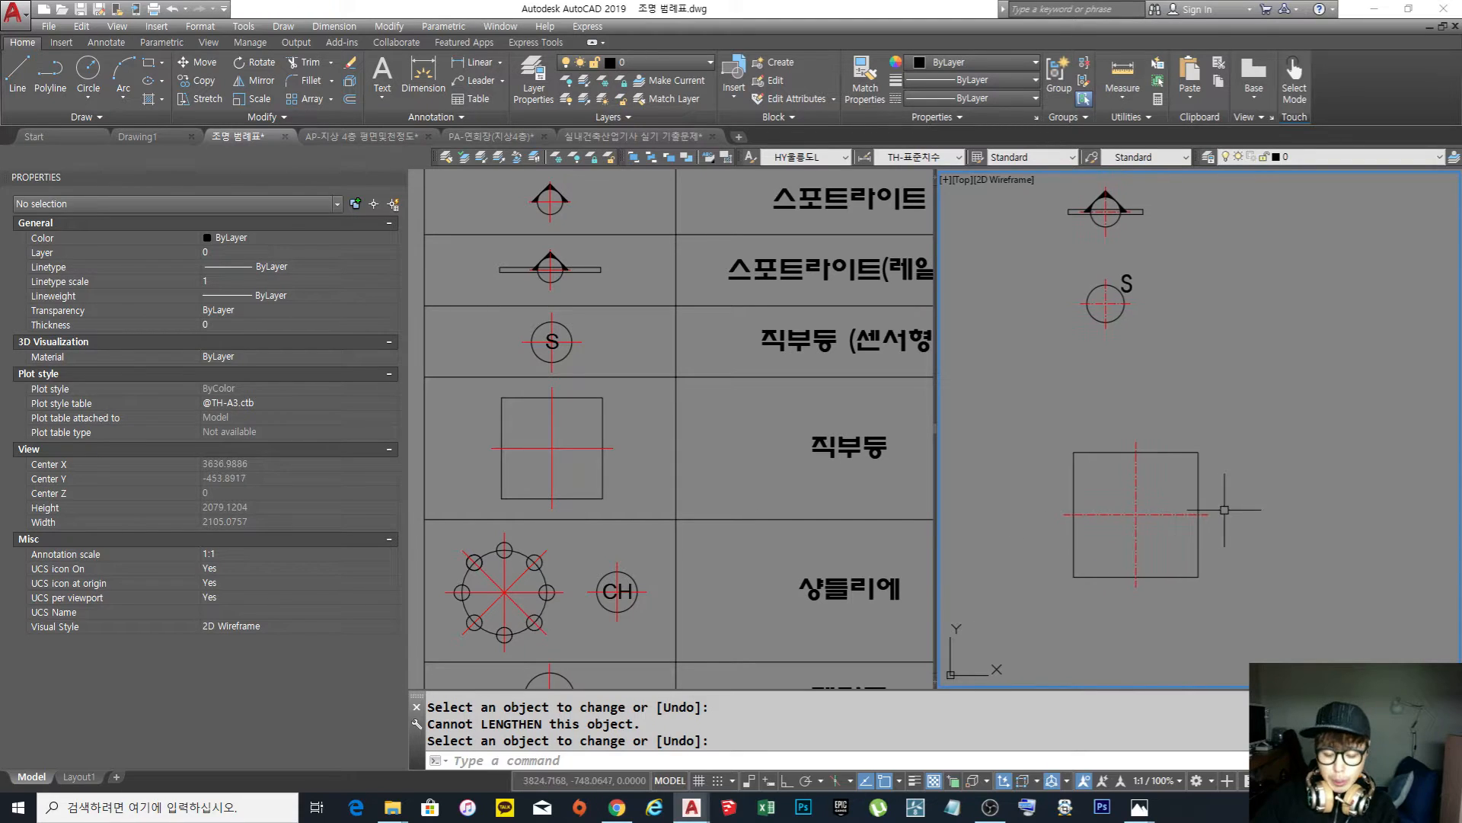
text(o)
key(Return)
text(20)
key(Return)
click(1161, 453)
click(1189, 480)
key(Escape)
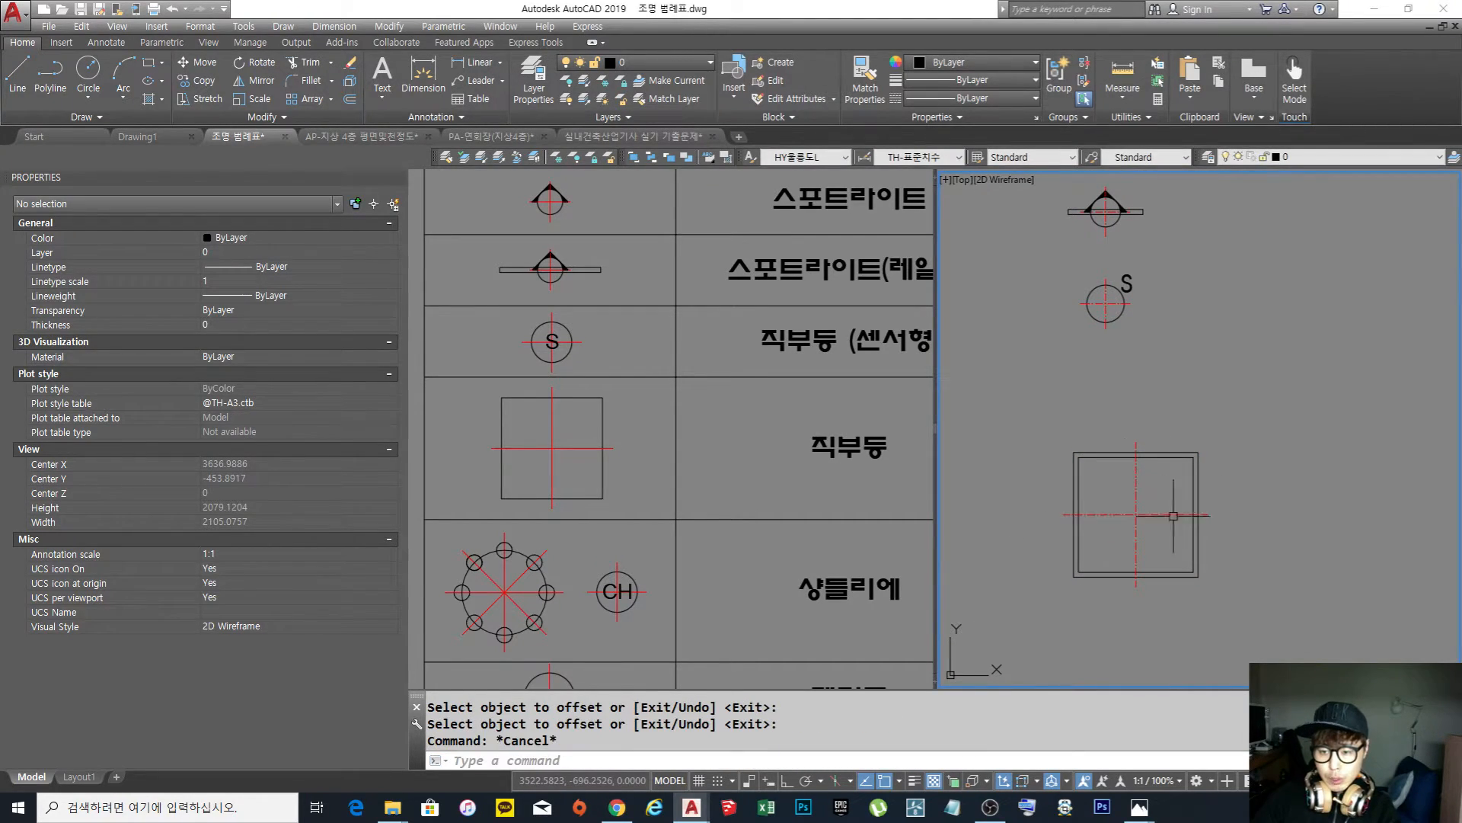
Erase the inner offset square
text(e)
key(Return)
click(1193, 480)
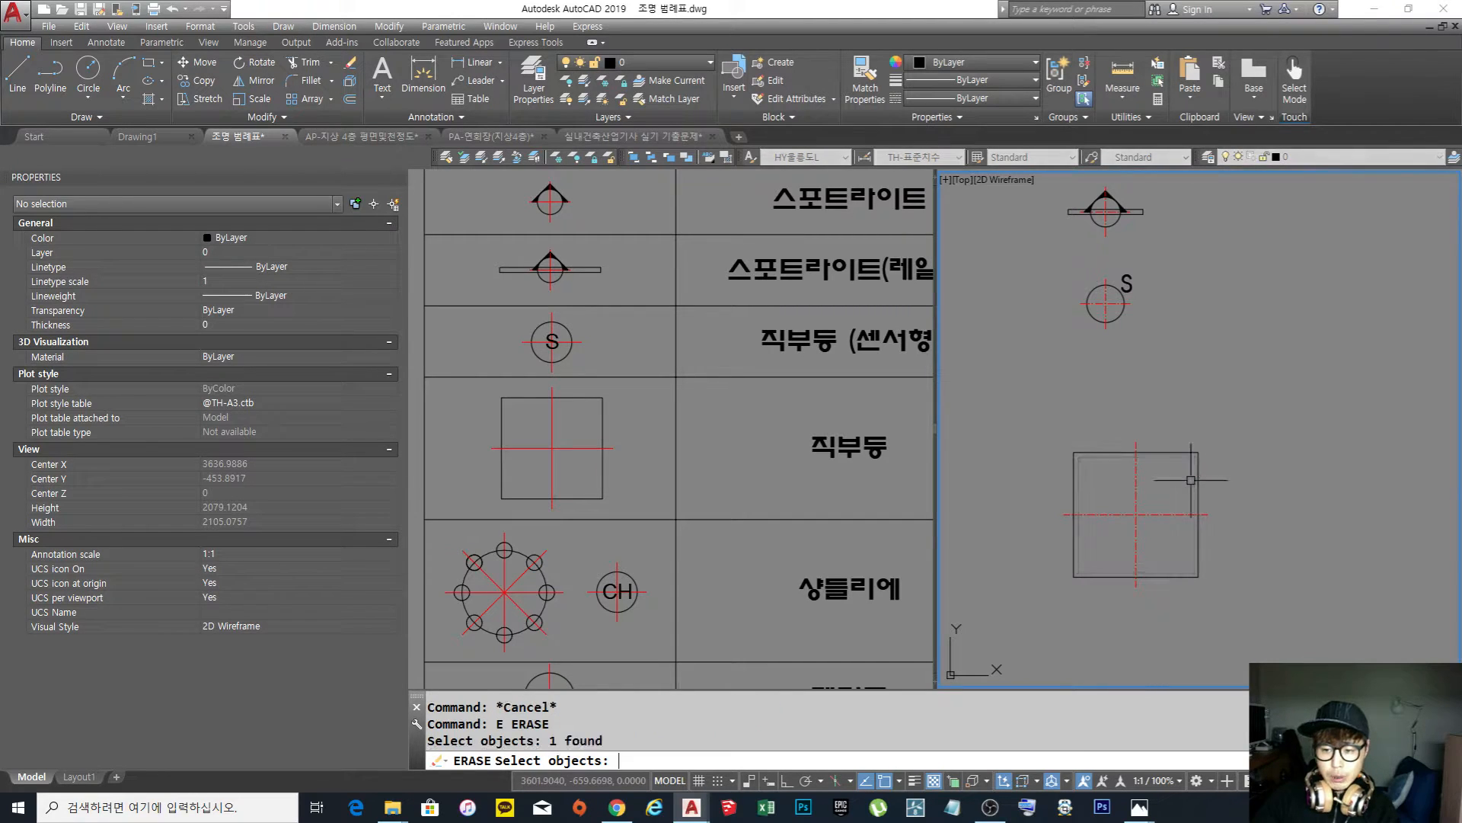
key(Return)
Move the square with its centre lines up, closer beneath the S circle and roughly in line with the symbols above
scroll(1170, 488, down, 2)
text(m)
key(Return)
click(1248, 596)
click(1079, 424)
key(Return)
click(1264, 604)
click(1244, 603)
key(Return)
click(1215, 609)
click(1060, 448)
key(Return)
click(1272, 549)
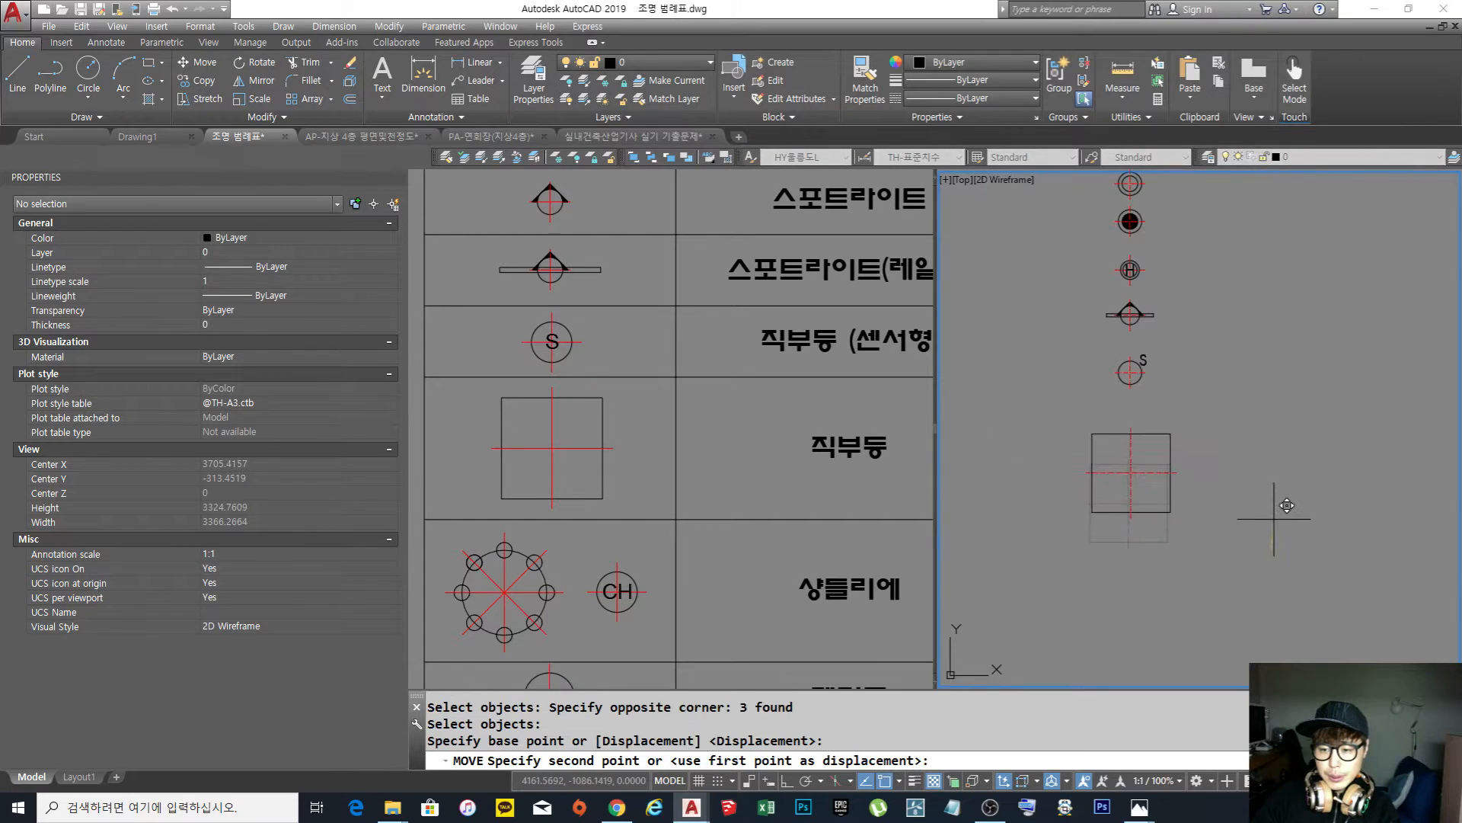
click(1288, 494)
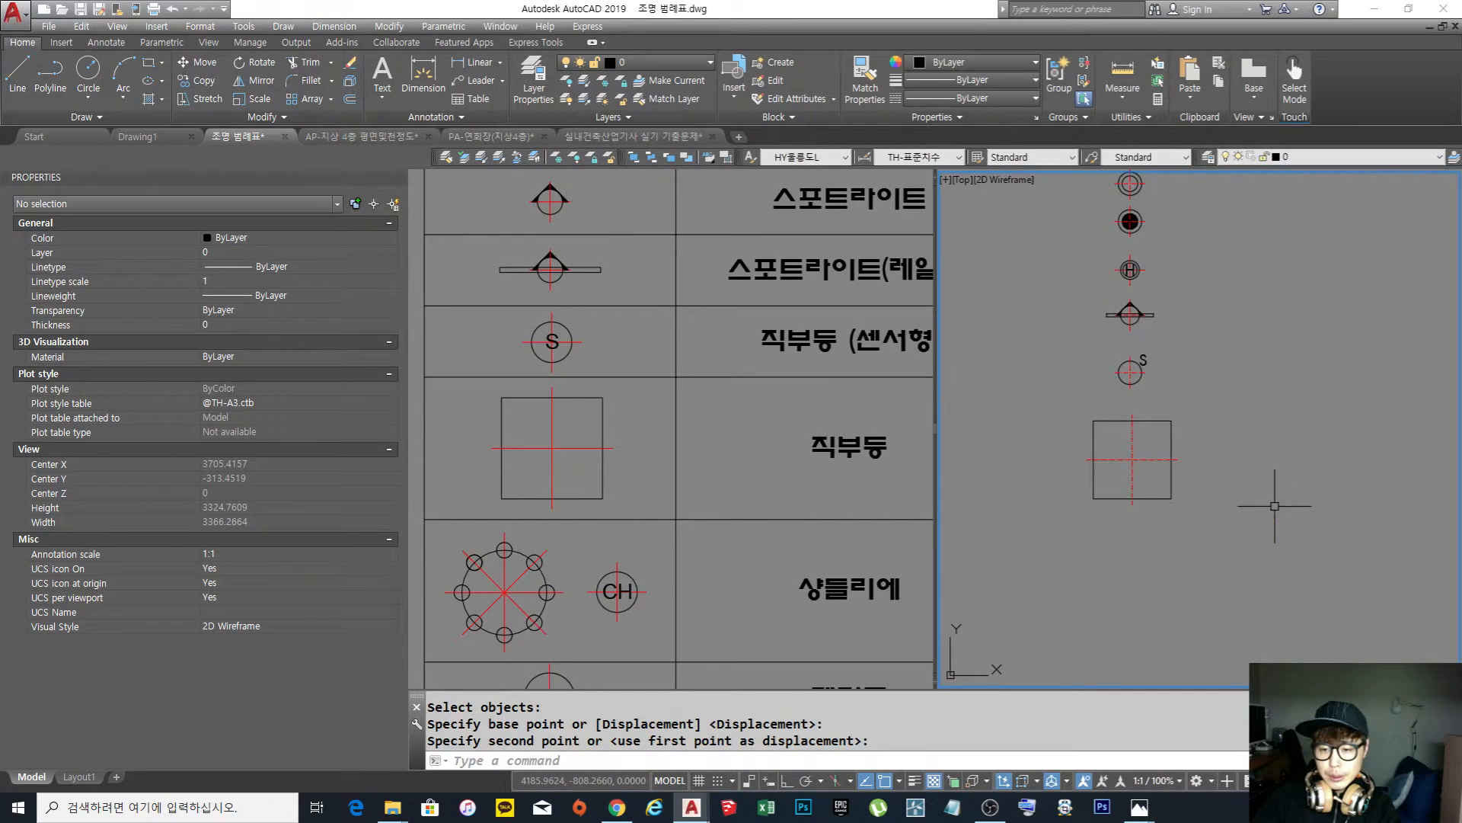
Examine the chandelier row in the reference legend and the dimensions in the photo 20191215_022633.jpg, and return to AutoCAD
click(617, 536)
scroll(618, 536, down, 3)
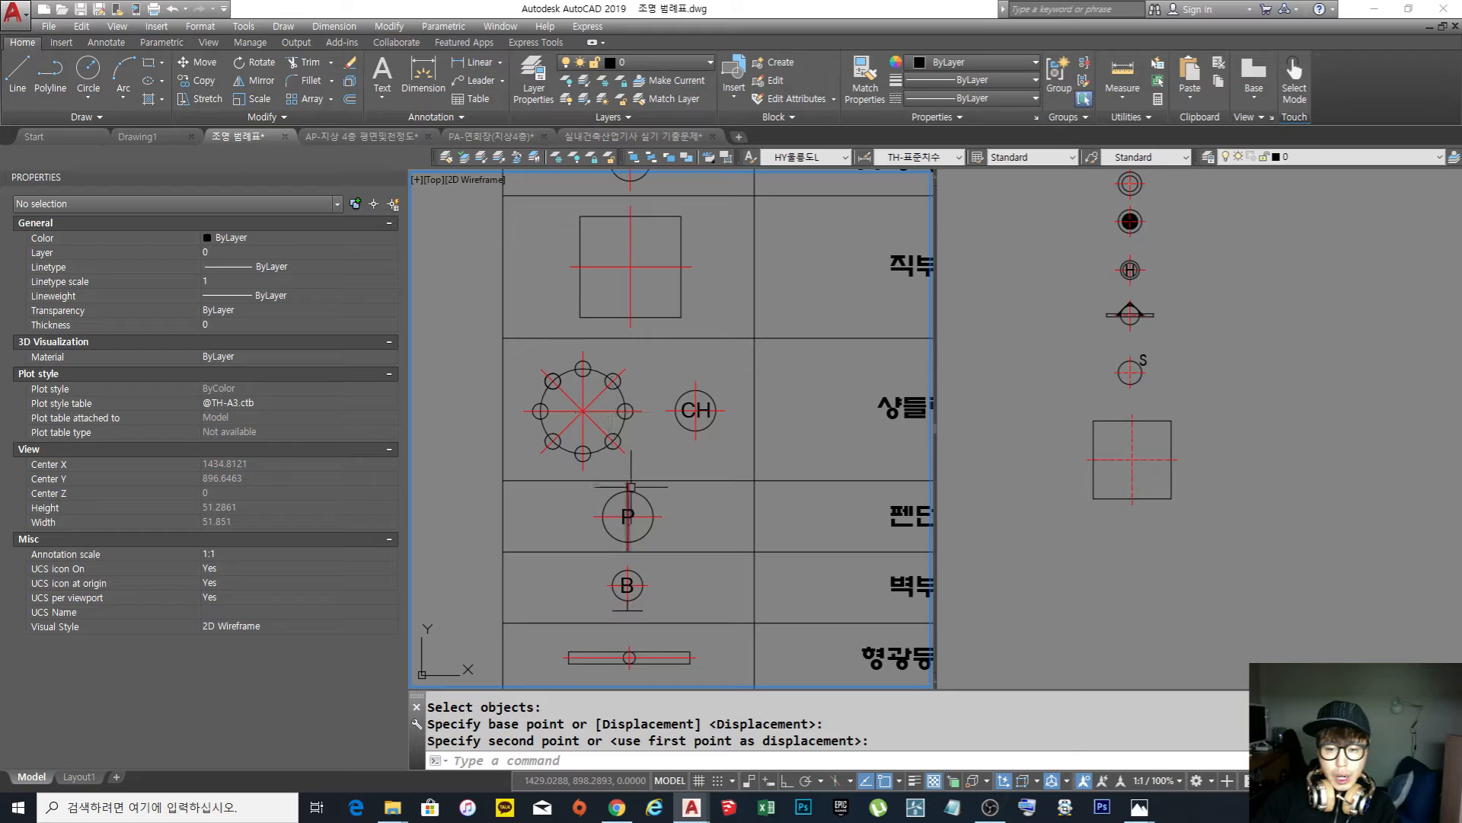
scroll(582, 506, up, 5)
scroll(694, 481, down, 3)
middle_drag(690, 493, 614, 540)
mouse_move(392, 807)
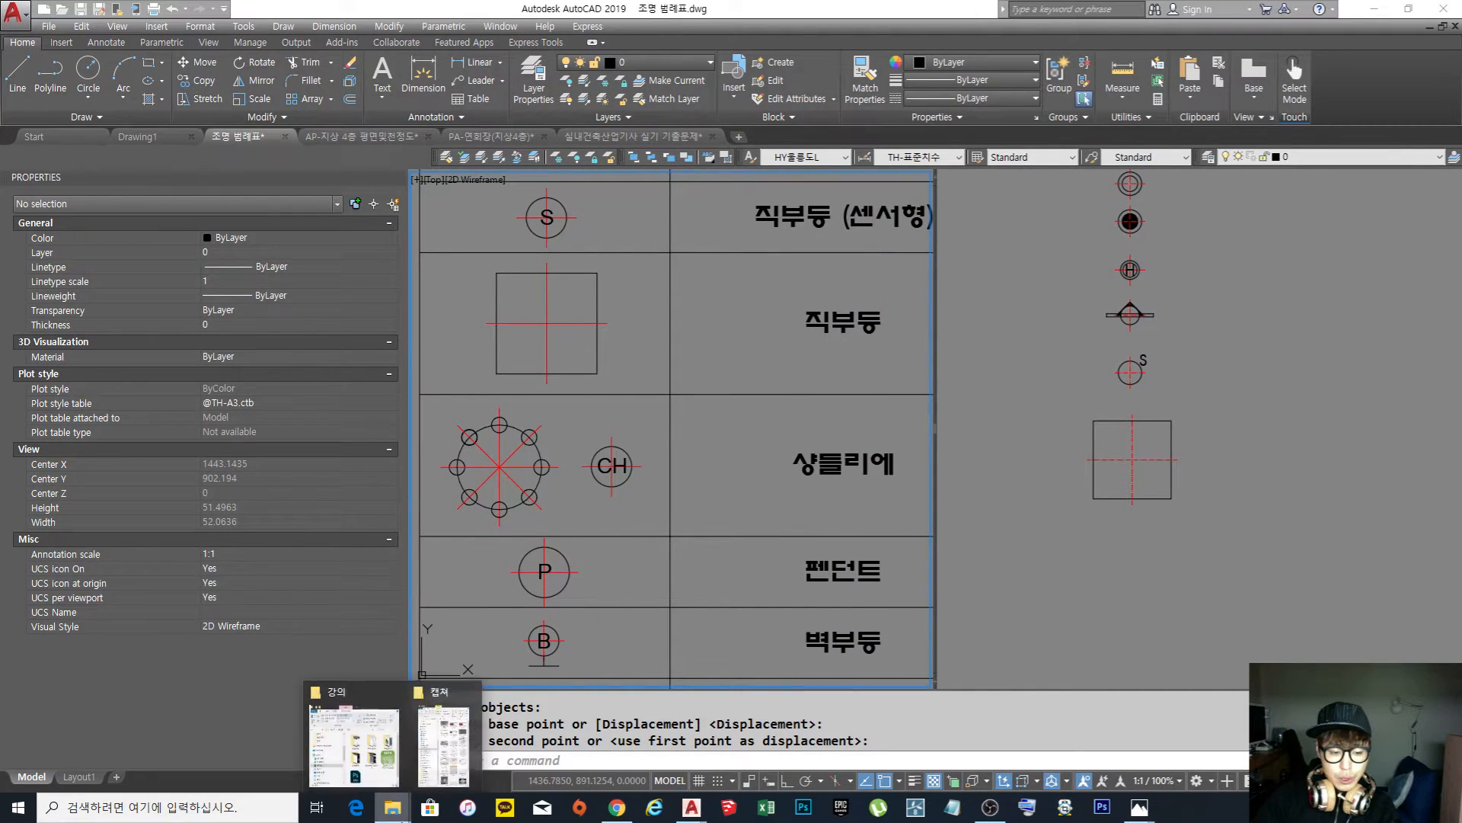
click(442, 739)
click(355, 366)
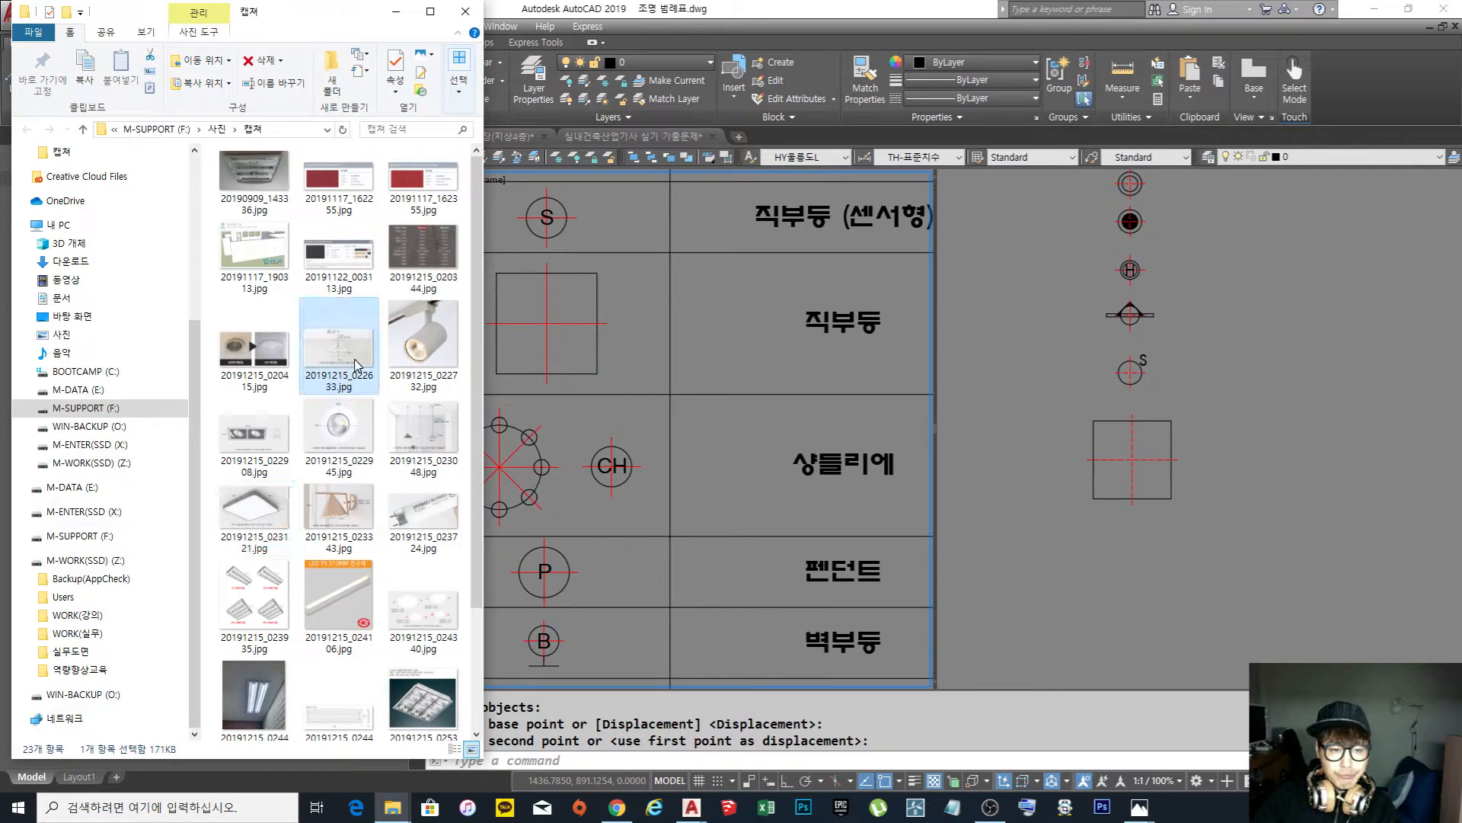
double_click(356, 365)
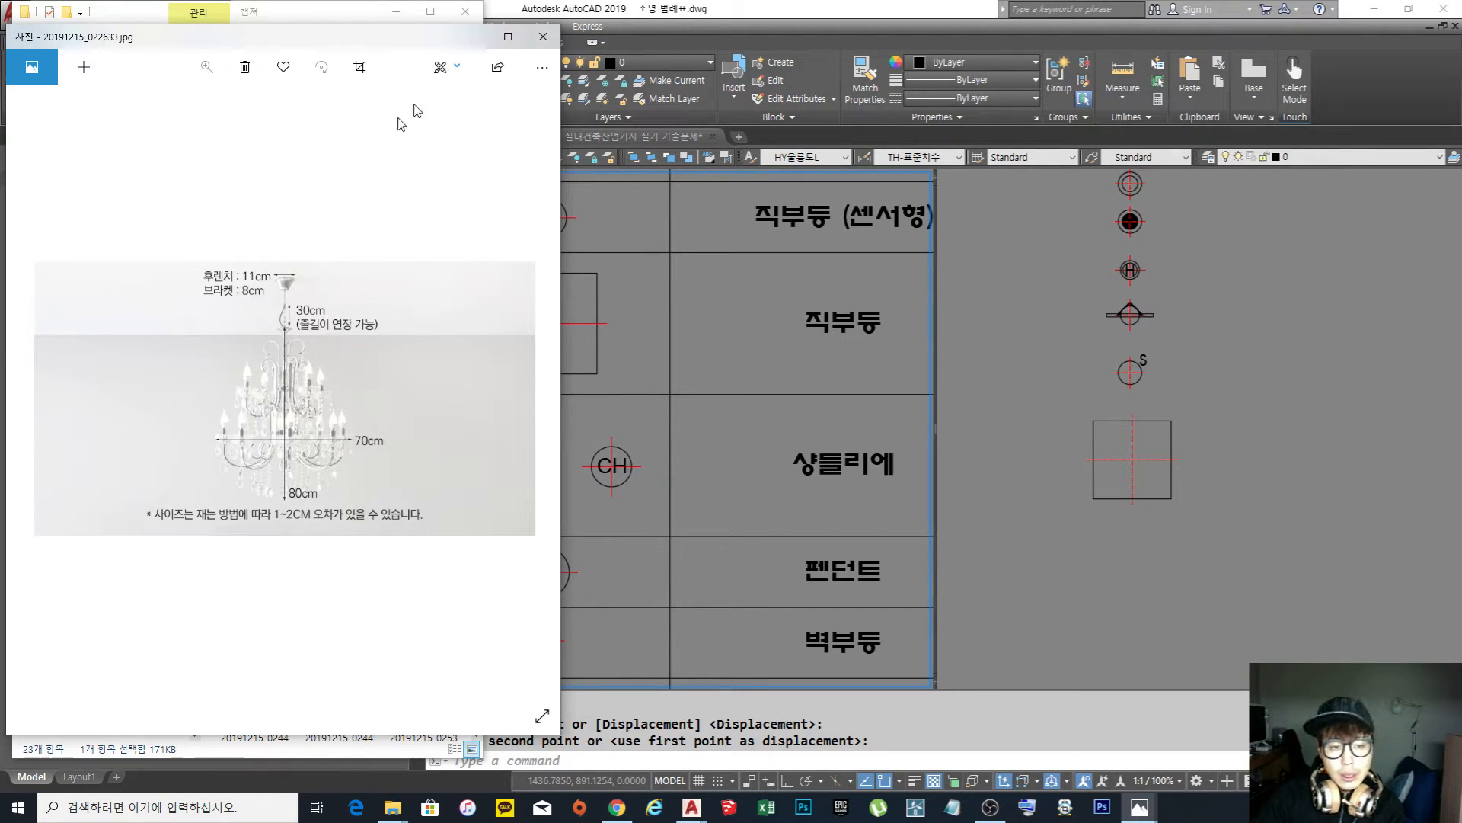
click(473, 40)
click(1039, 458)
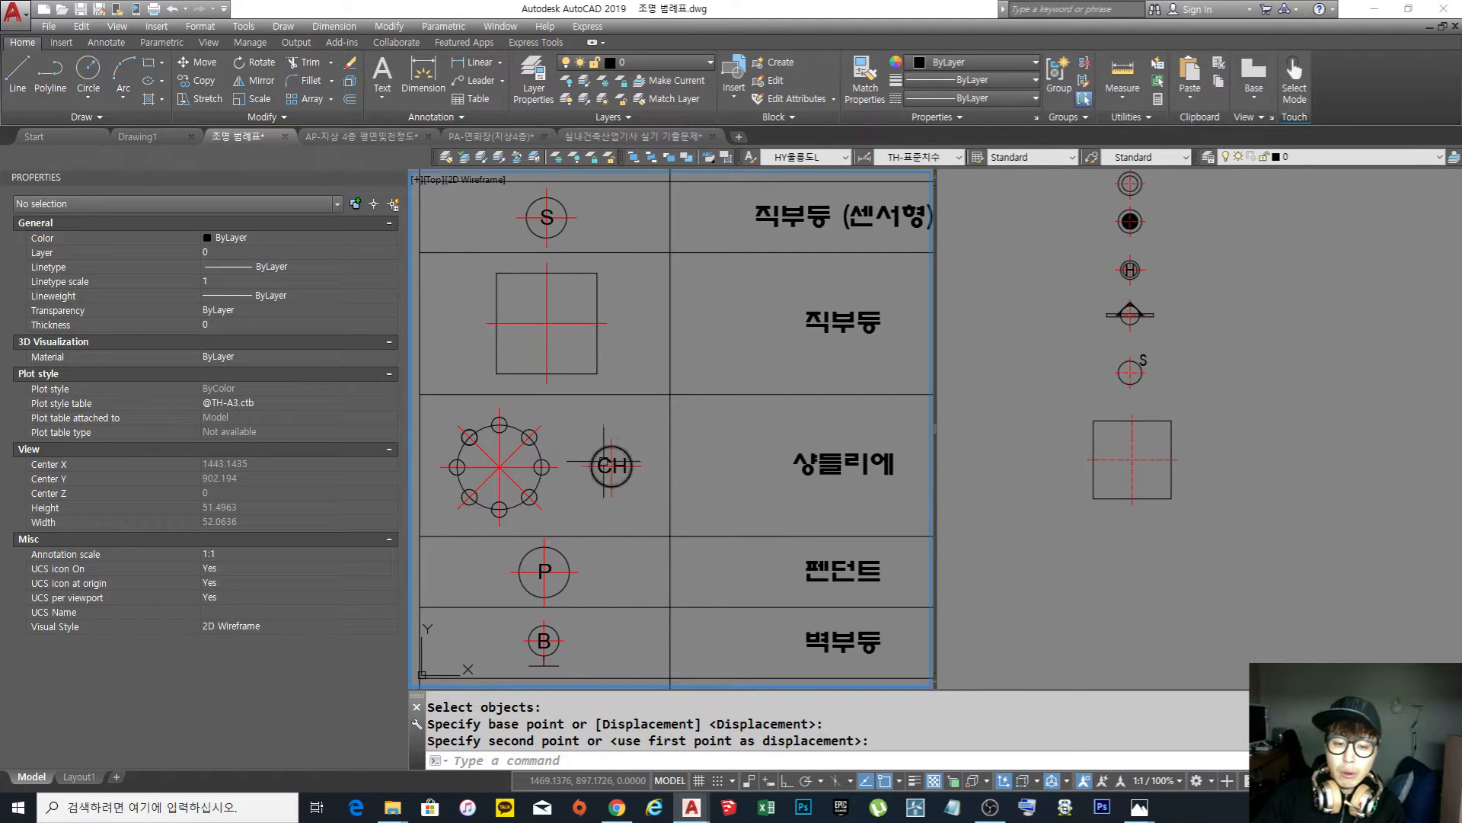
mouse_move(1166, 644)
middle_down()
mouse_move(1150, 653)
mouse_move(1148, 537)
middle_up()
key(Escape)
text(c)
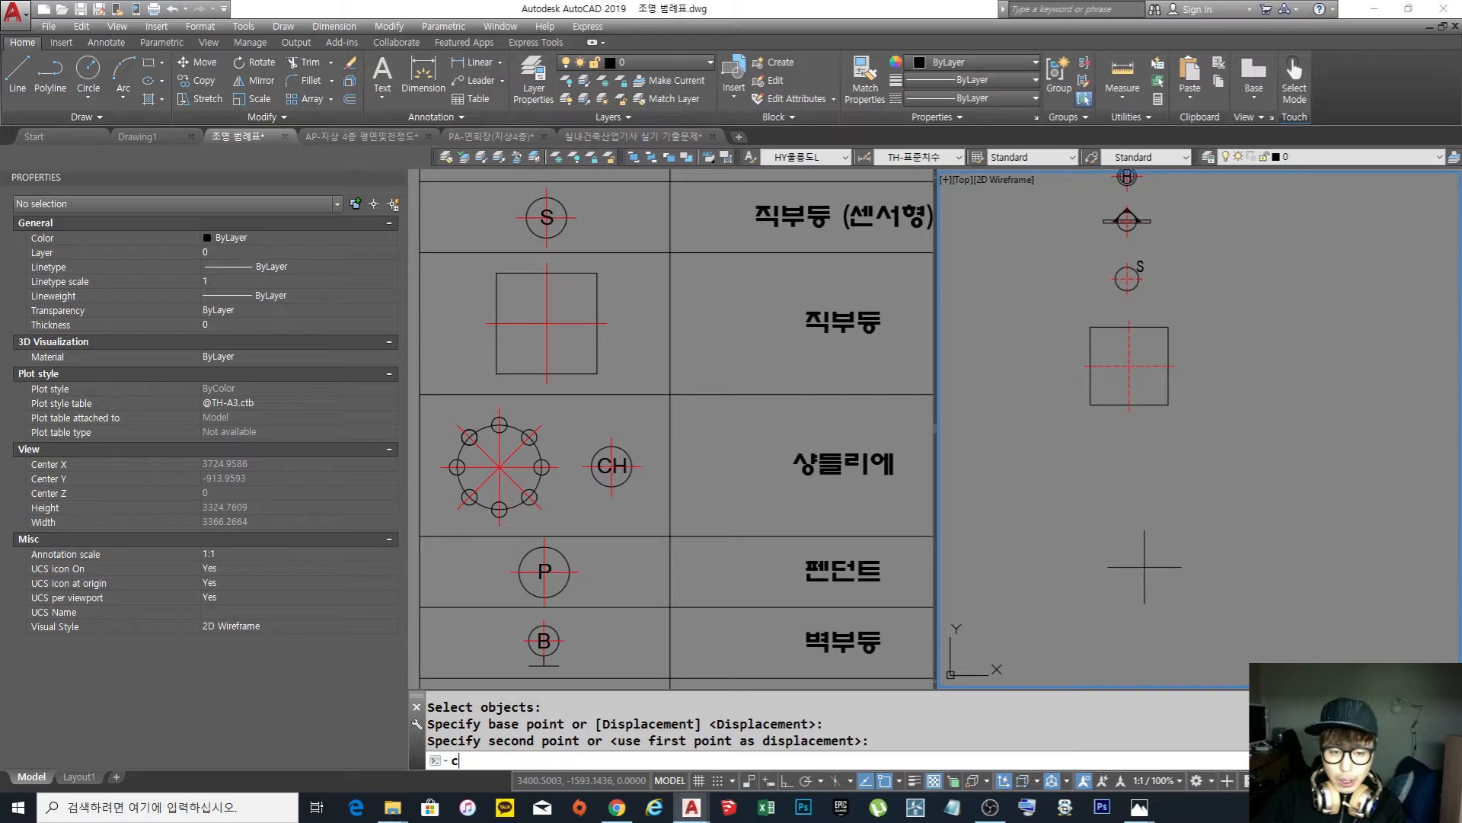
key(Return)
key(Escape)
key(Escape)
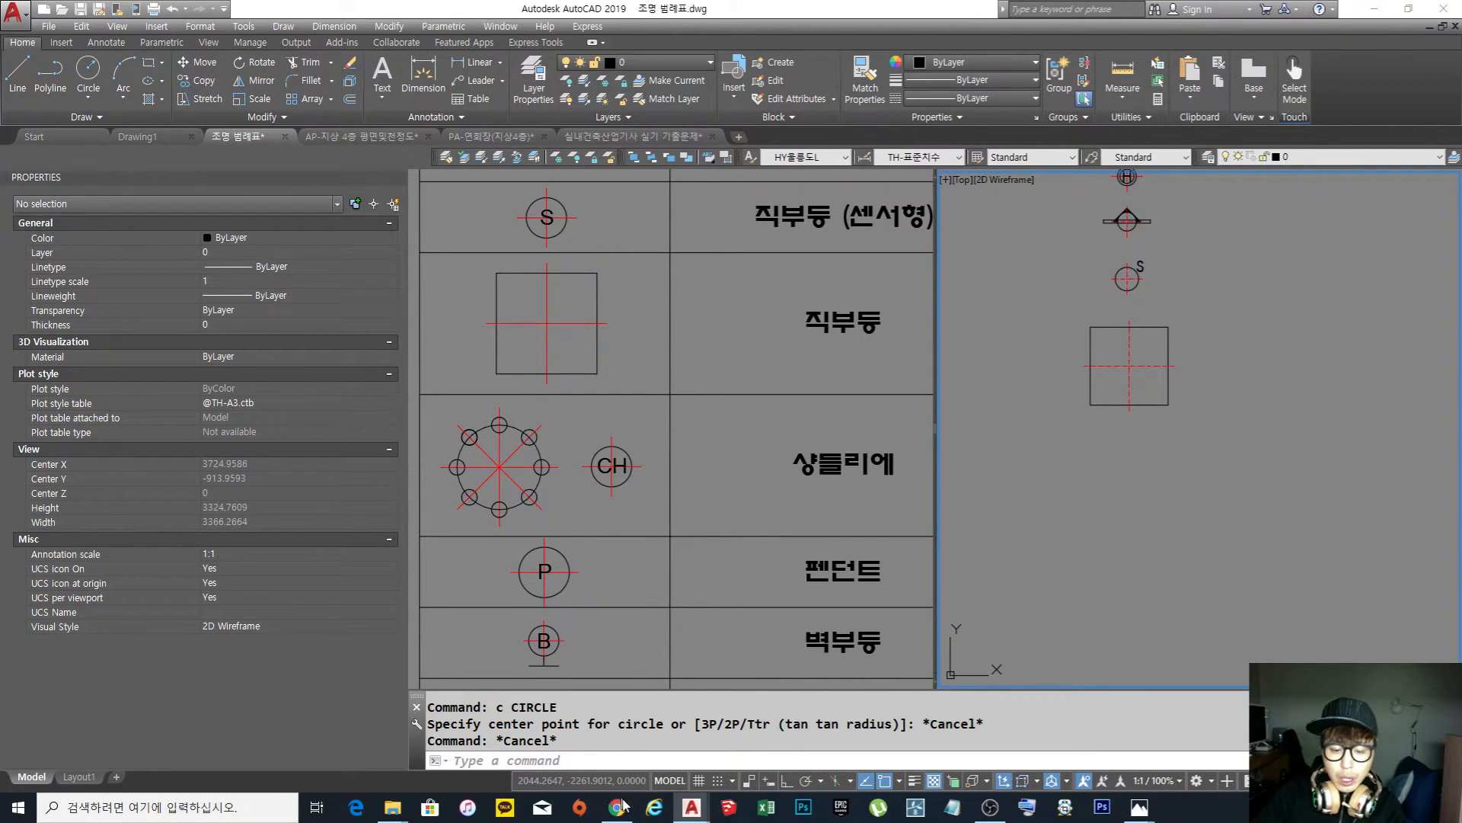
Reopen the photo 20191215_022633.jpg from the capture folder to check the chandelier's width, and return to AutoCAD
mouse_move(392, 805)
click(442, 735)
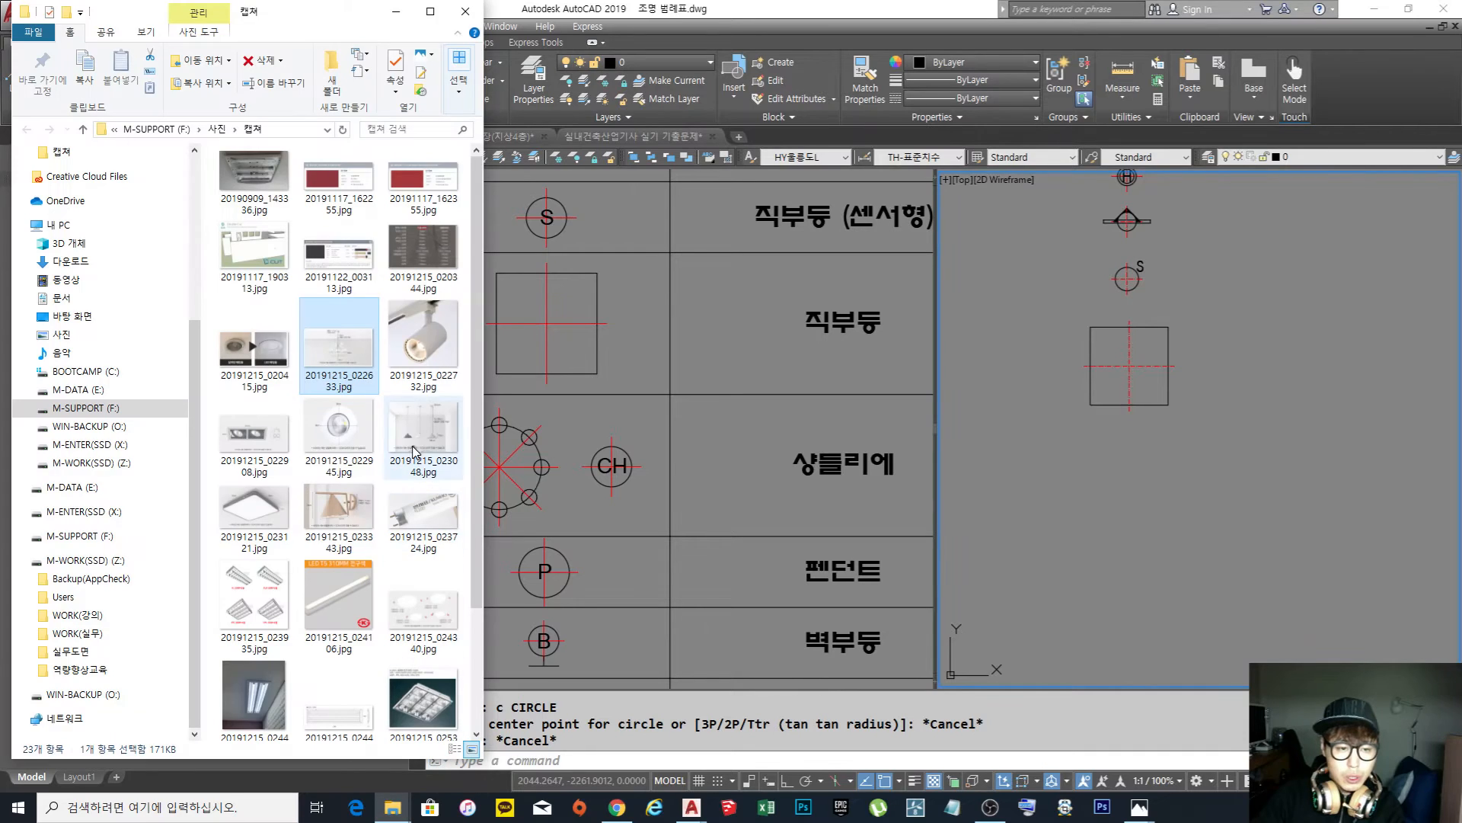
double_click(361, 379)
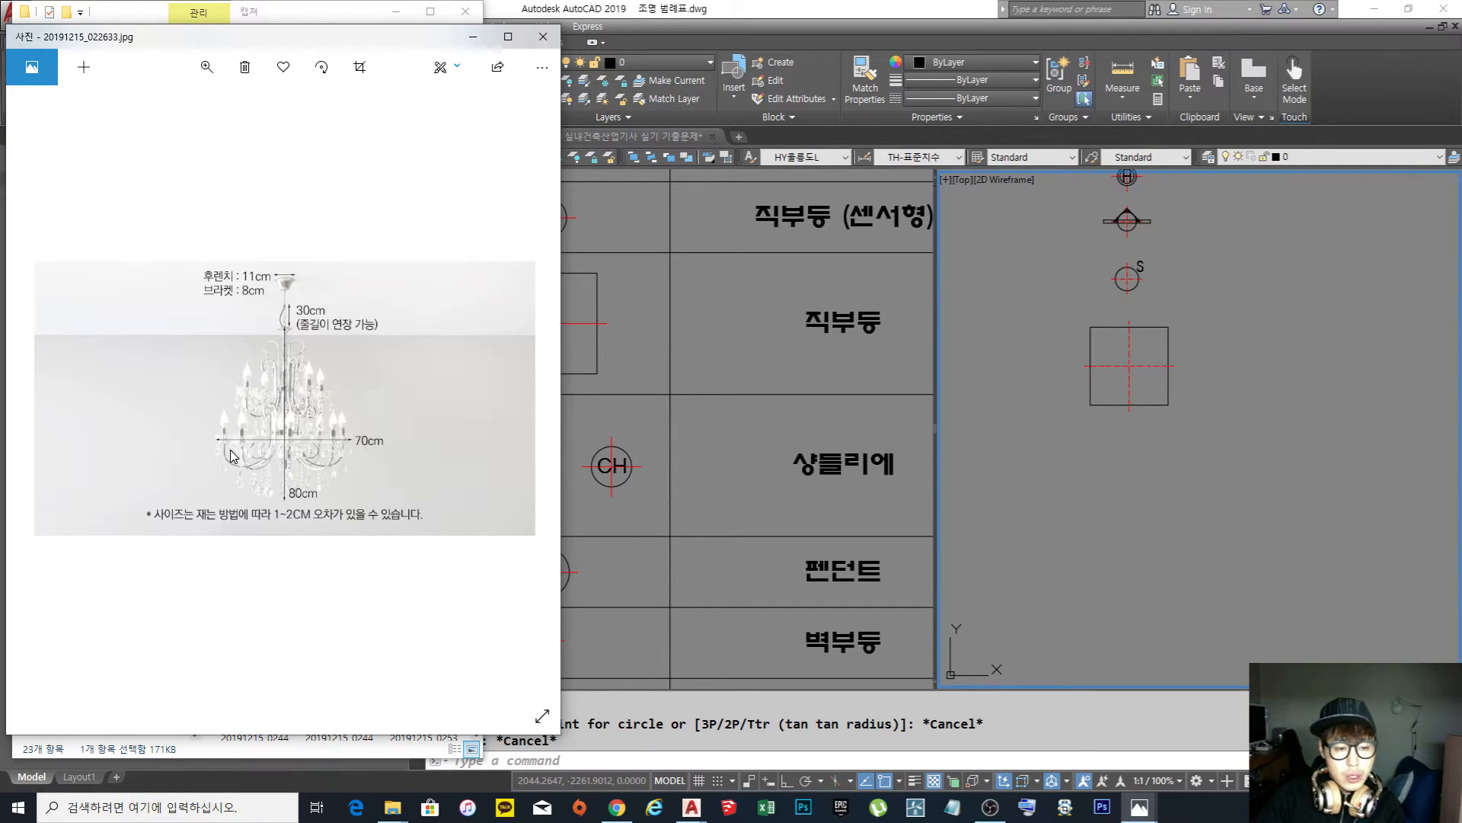
click(478, 43)
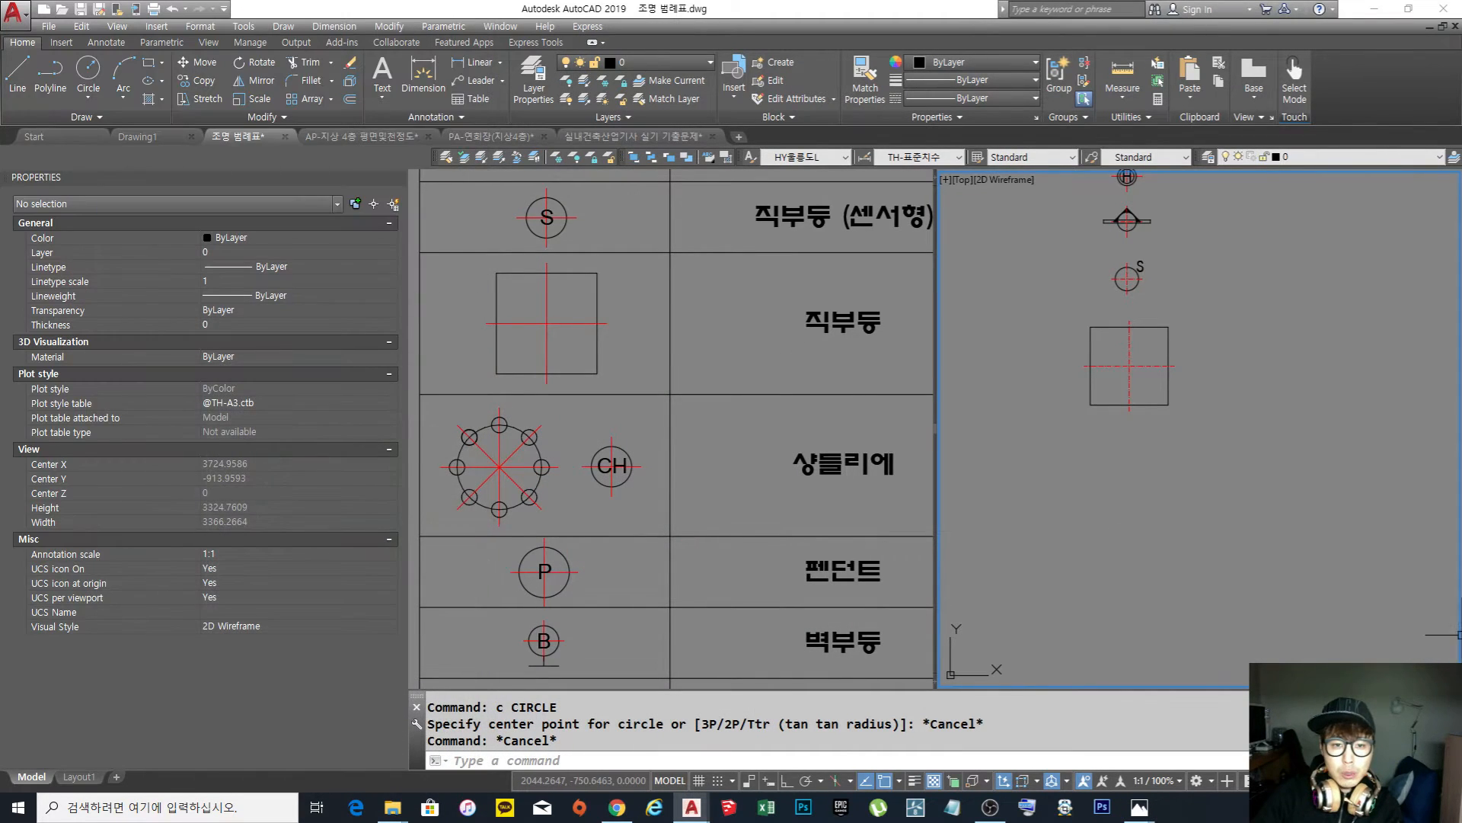
click(396, 12)
Draw a circle with a radius of 250 below the square symbol
click(1217, 544)
click(1161, 517)
middle_drag(1204, 559, 1183, 546)
text(c)
key(Return)
click(1104, 524)
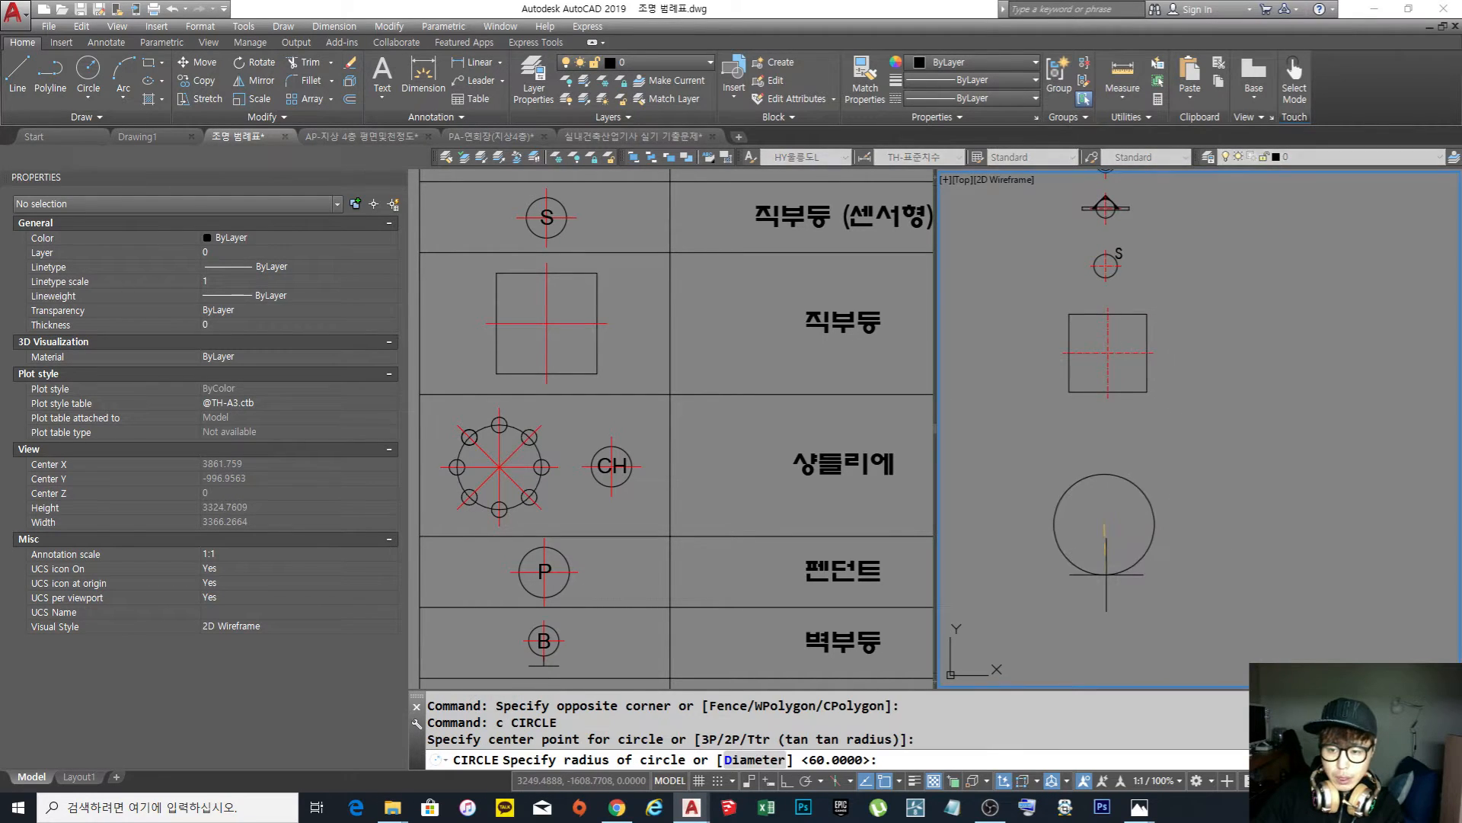
text(25)
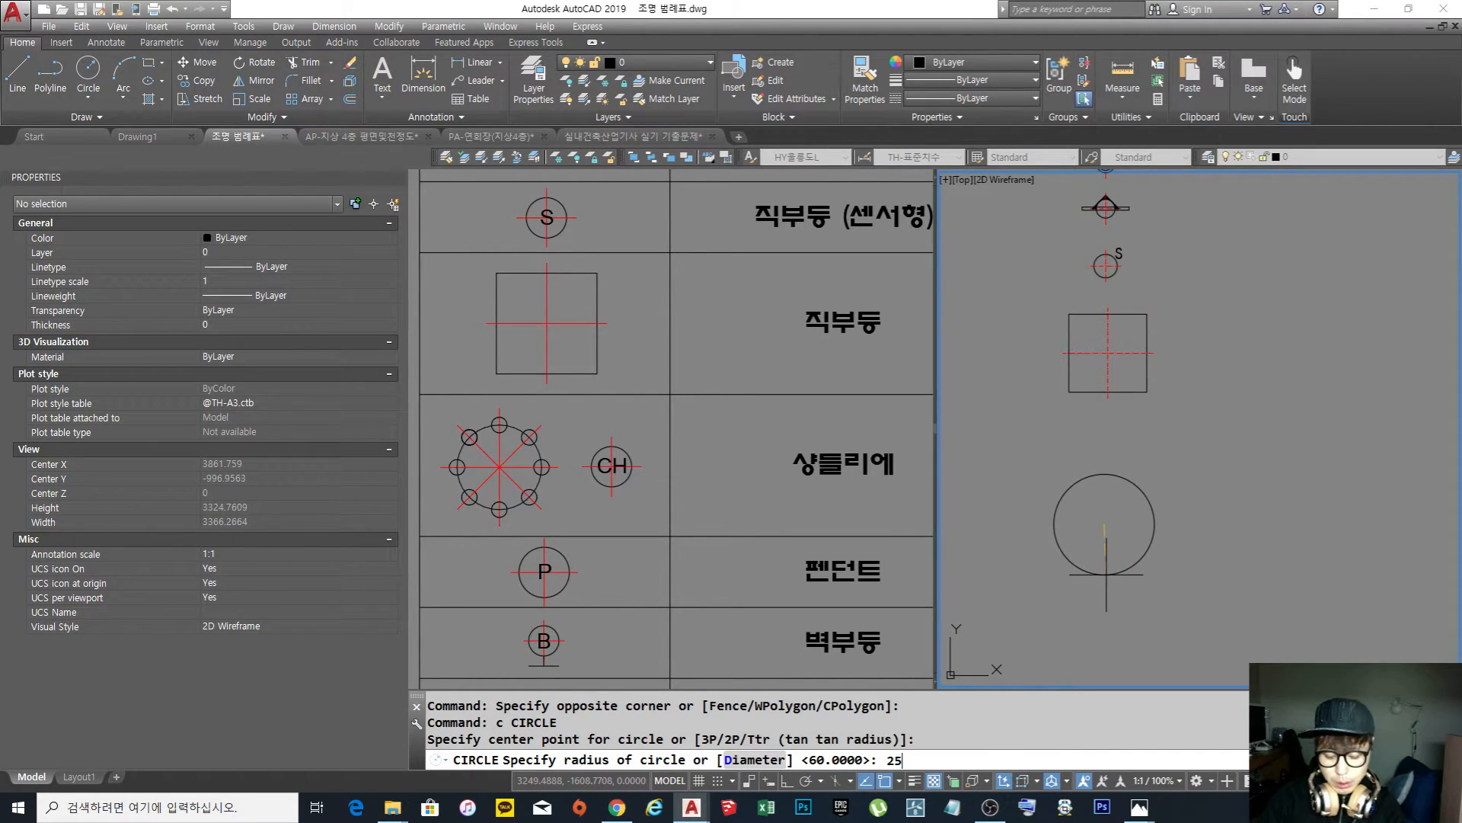
text(0)
key(Return)
key(Escape)
key(Escape)
Draw a horizontal and a vertical centre line across the 250-radius circle between its quadrant points
middle_drag(1142, 572, 1136, 555)
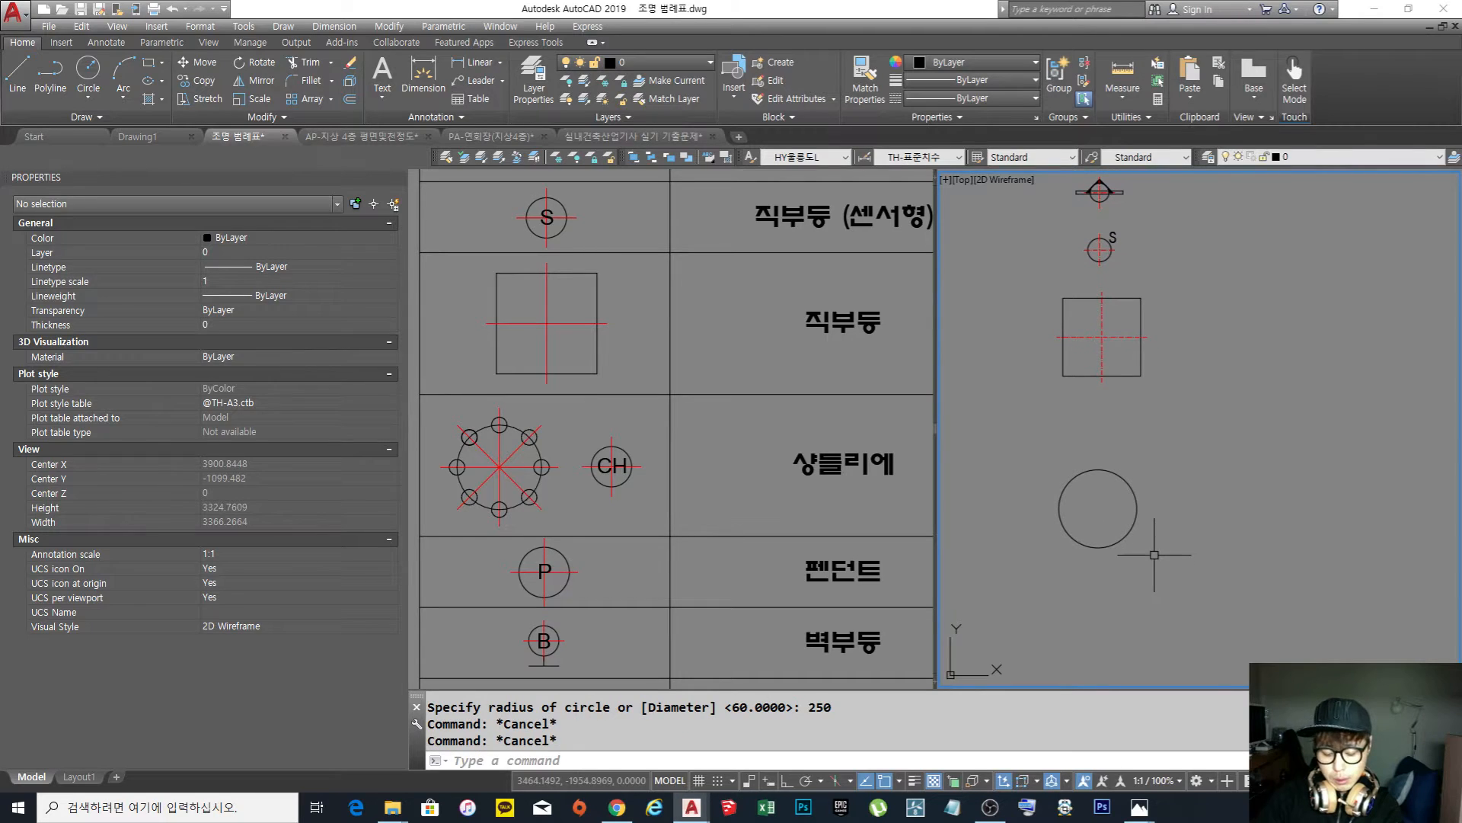
text(l)
key(Return)
click(1060, 509)
key(Return)
key(Return)
click(1098, 469)
click(1098, 547)
key(Return)
Lengthen both ends of the large circle's two centre lines past its outline with a delta of 40
scroll(1114, 394, up, 3)
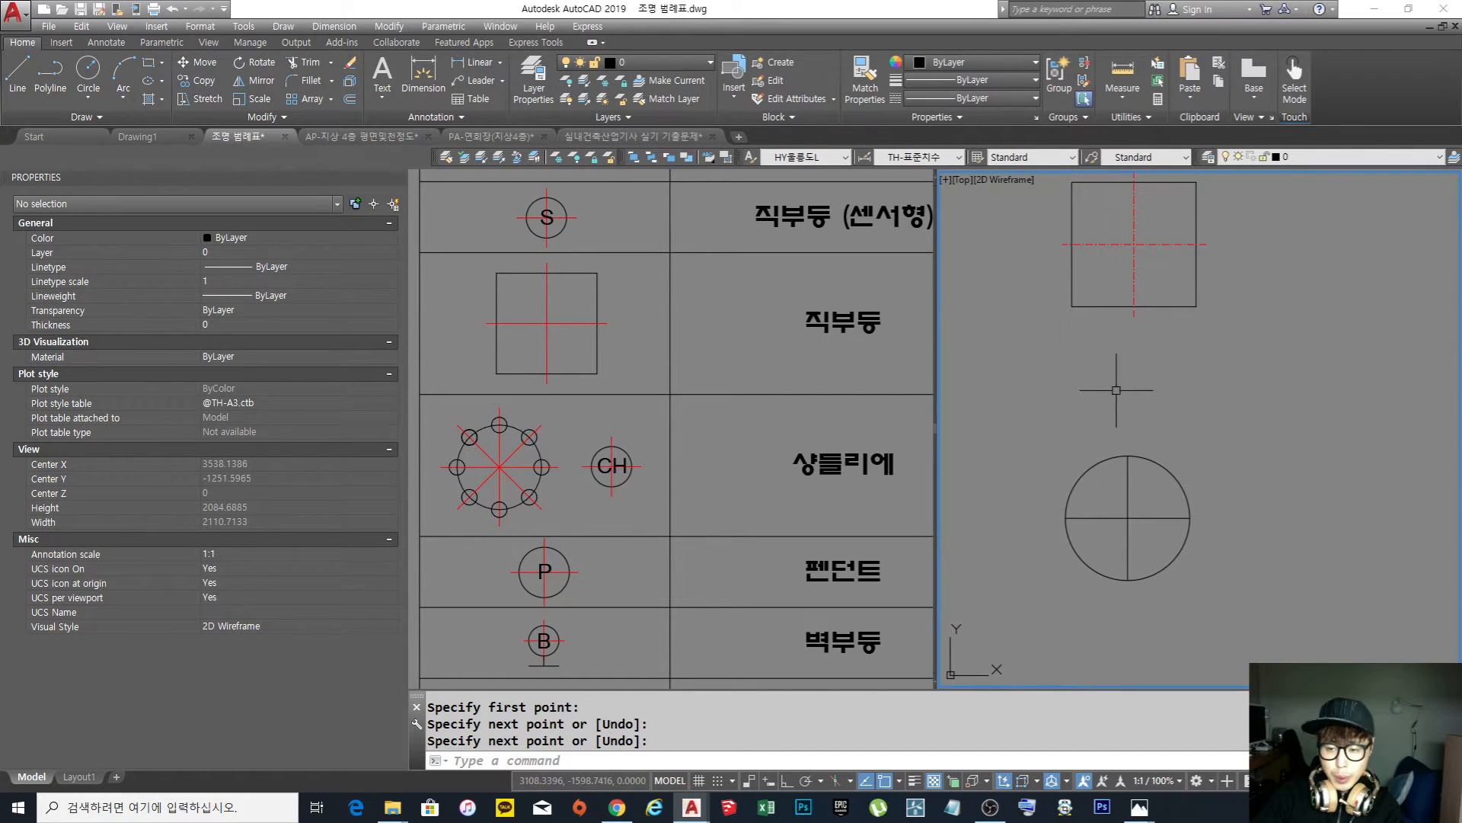
text(leb)
key(Escape)
key(Escape)
text(len)
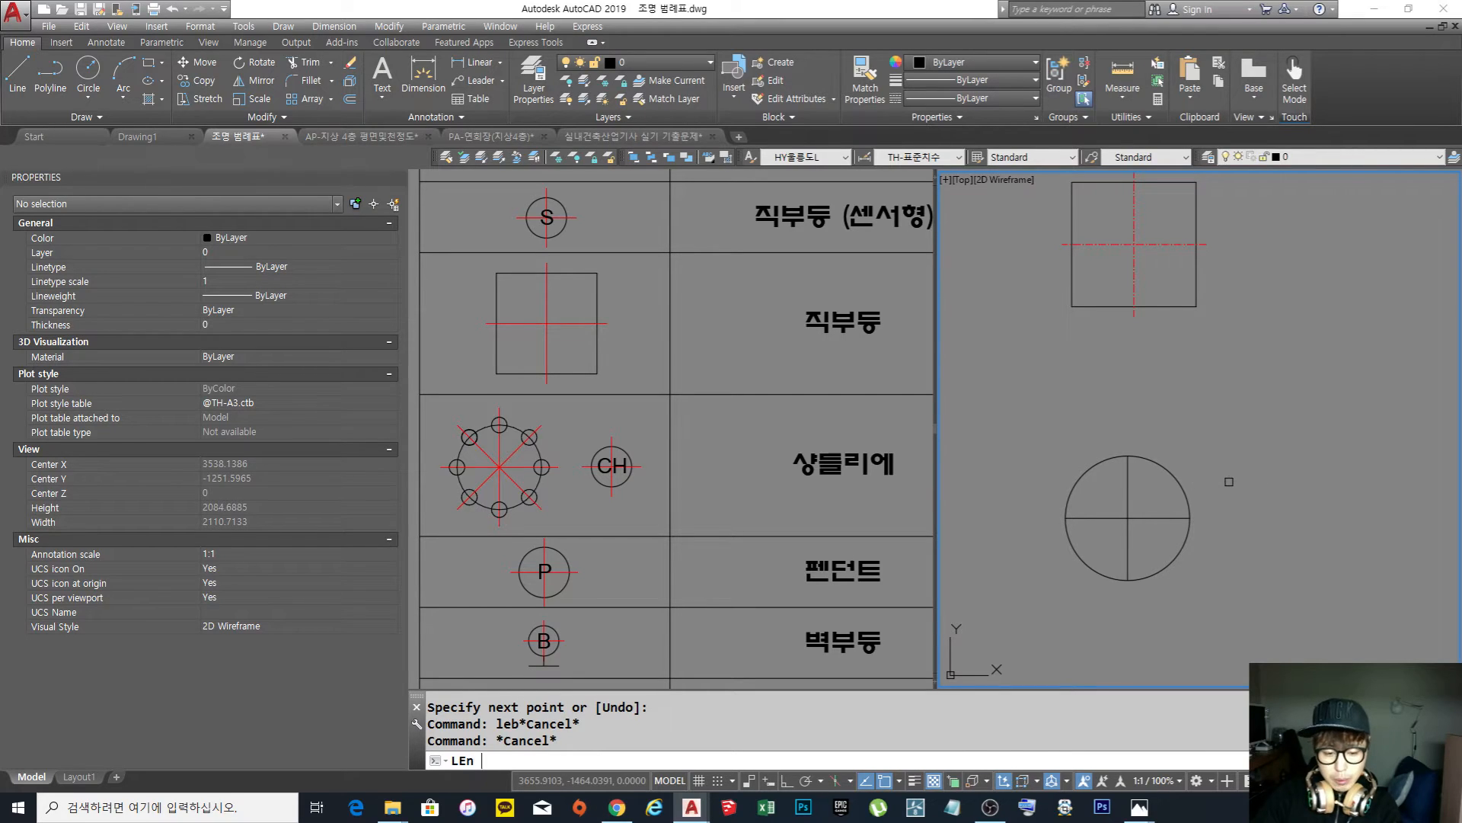
key(Return)
text(de)
key(Return)
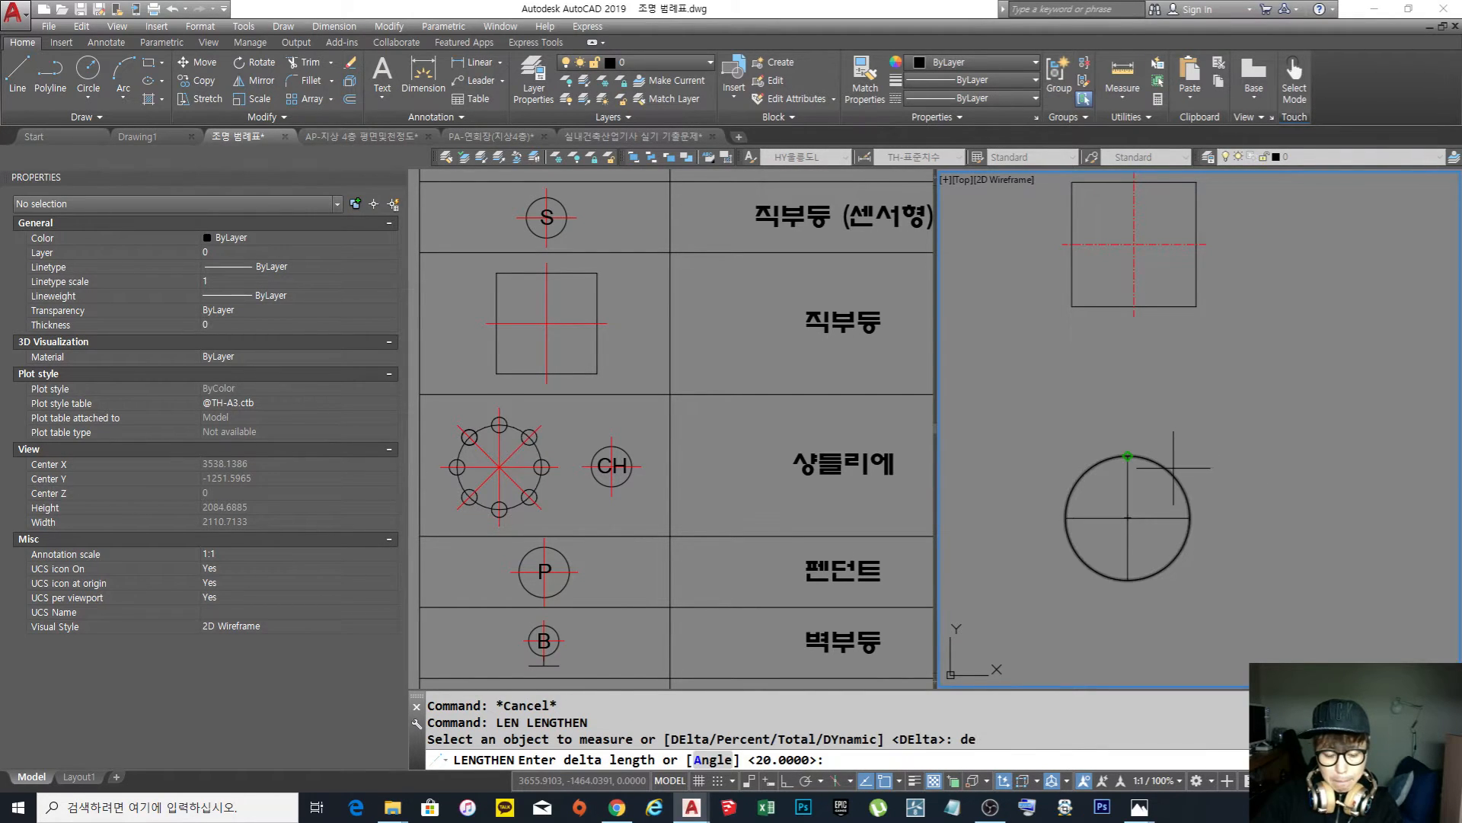
key(Return)
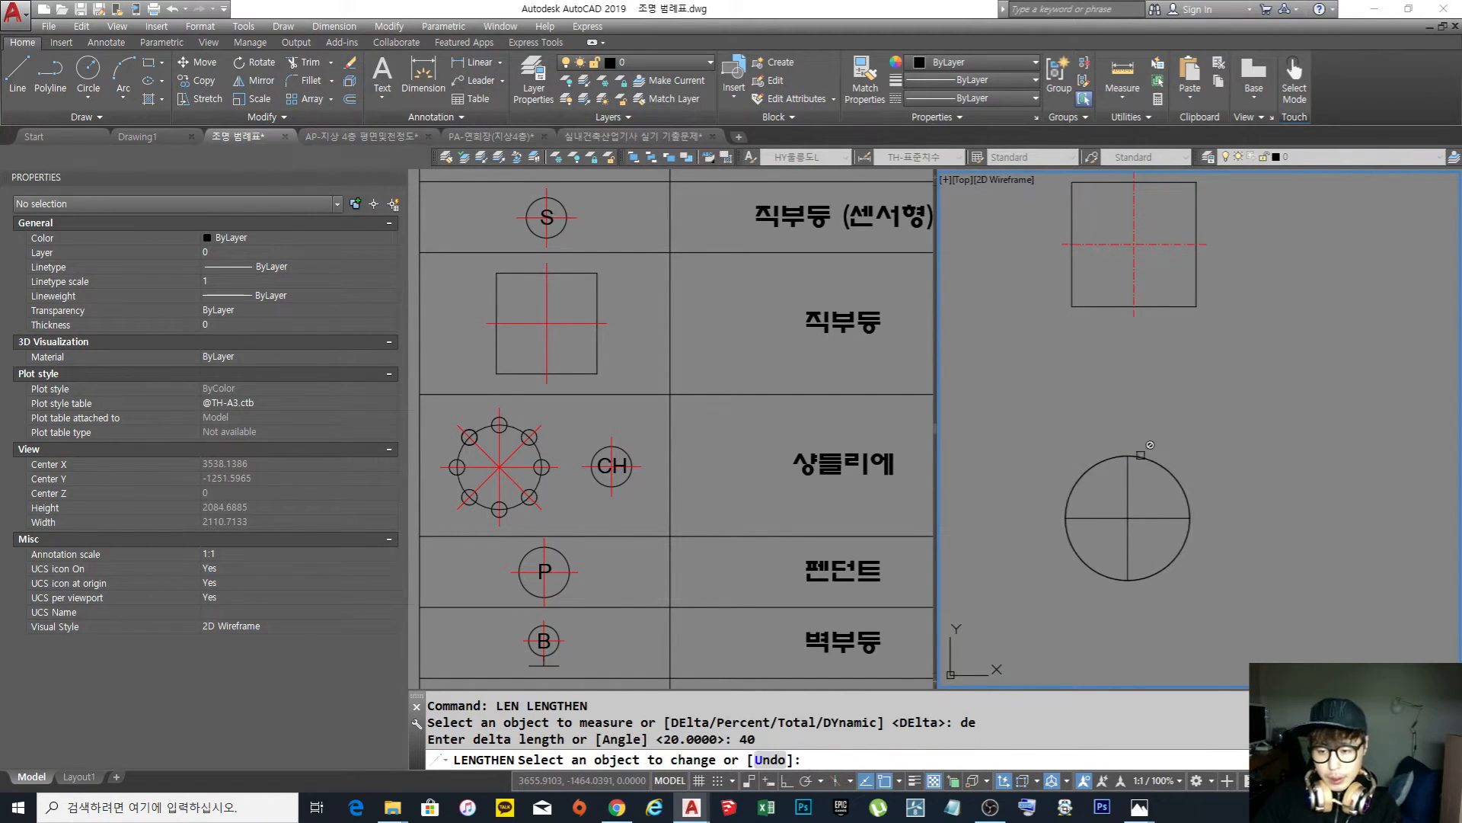
click(1136, 457)
click(1130, 468)
click(1180, 517)
click(1182, 517)
click(1130, 554)
key(Return)
key(Escape)
middle_drag(1189, 531, 1177, 526)
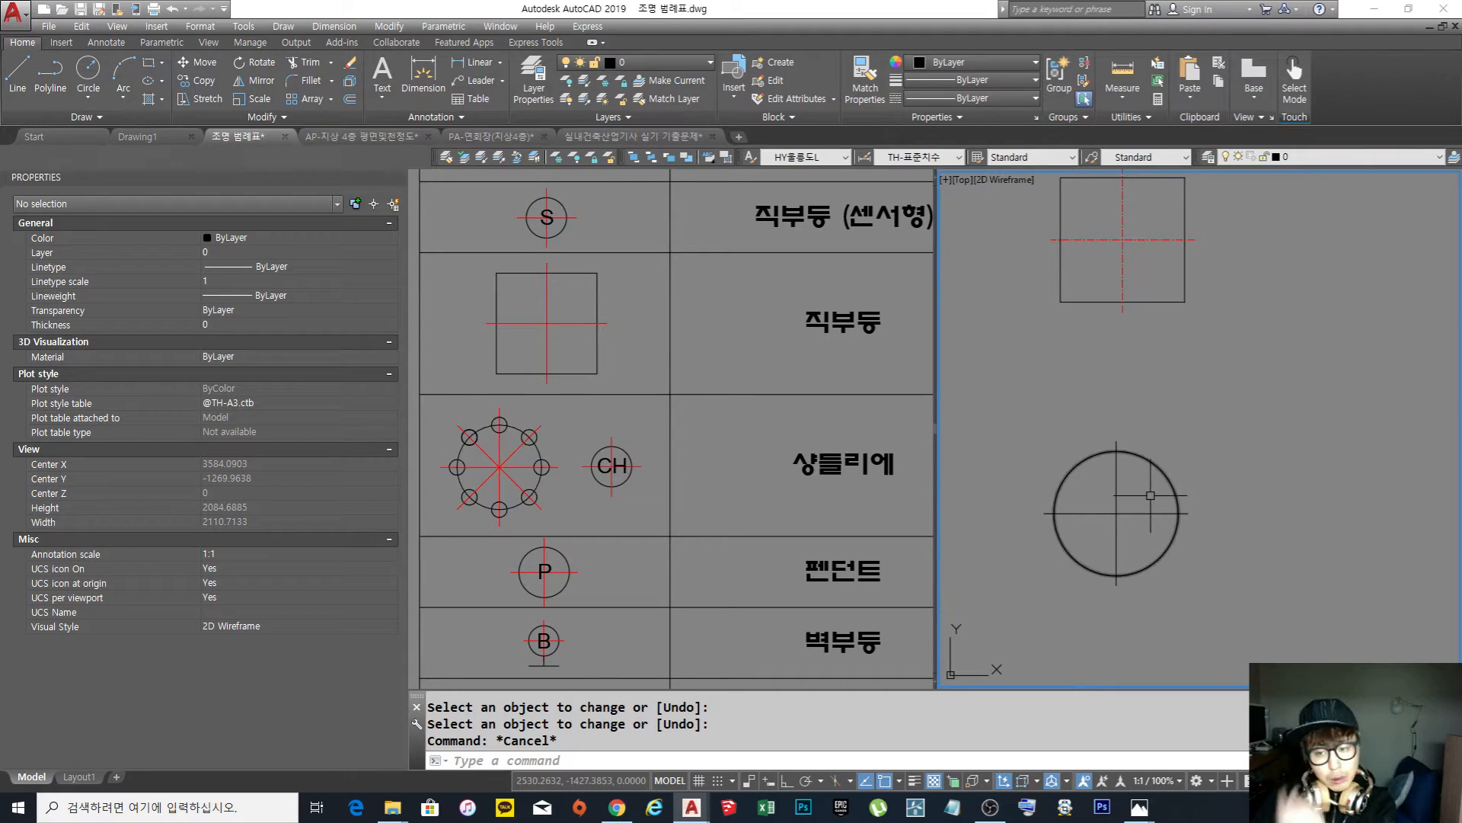
Draw a small circle with a radius of about 43, centred on the large circle's upper quadrant
text(c)
key(Return)
click(1117, 450)
scroll(1127, 461, up, 4)
click(1113, 450)
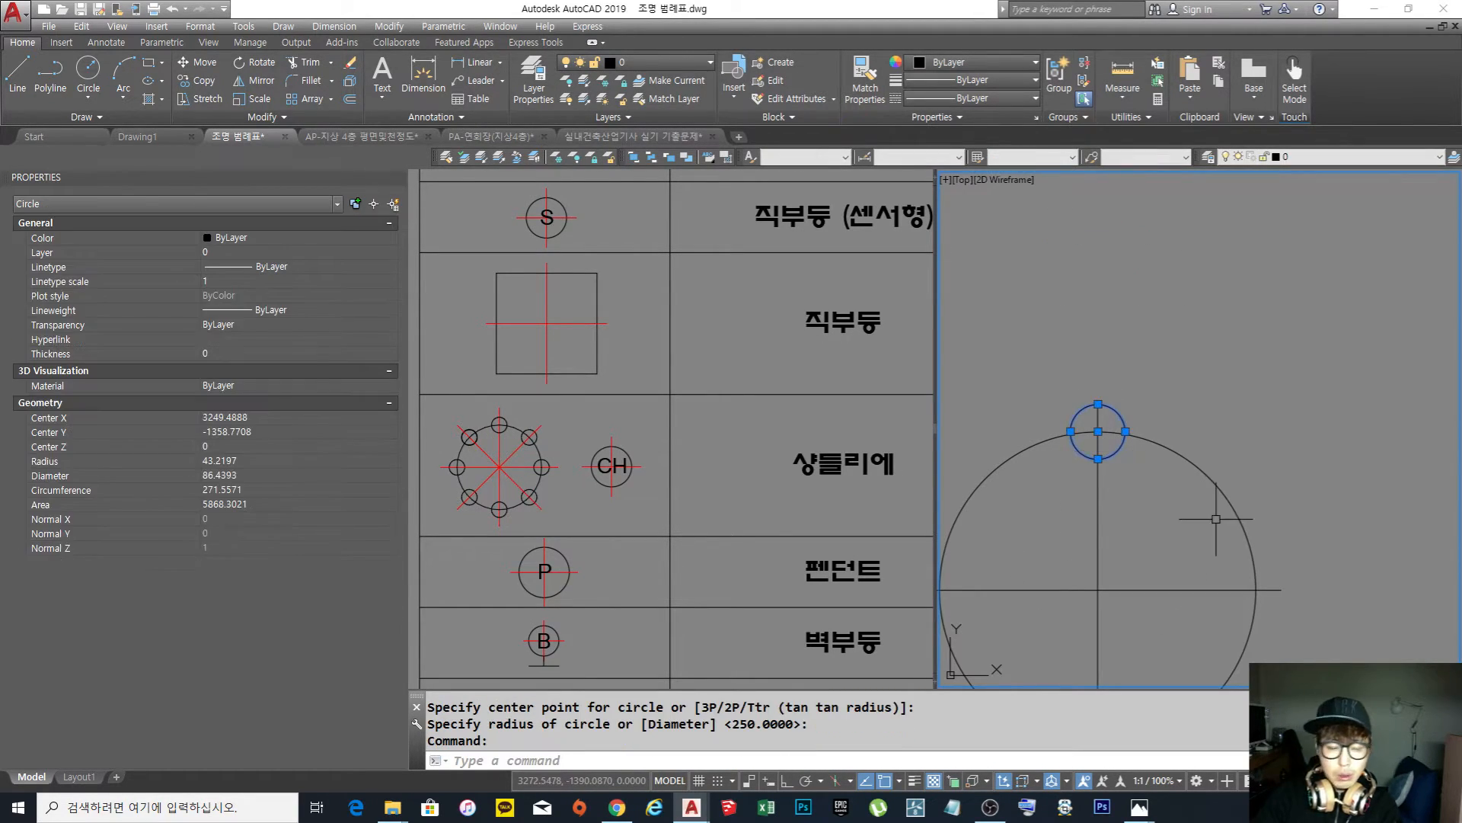
Set the small circle's radius to 50
scroll(1179, 486, down, 5)
scroll(1165, 503, up, 4)
scroll(1159, 506, up, 1)
click(247, 461)
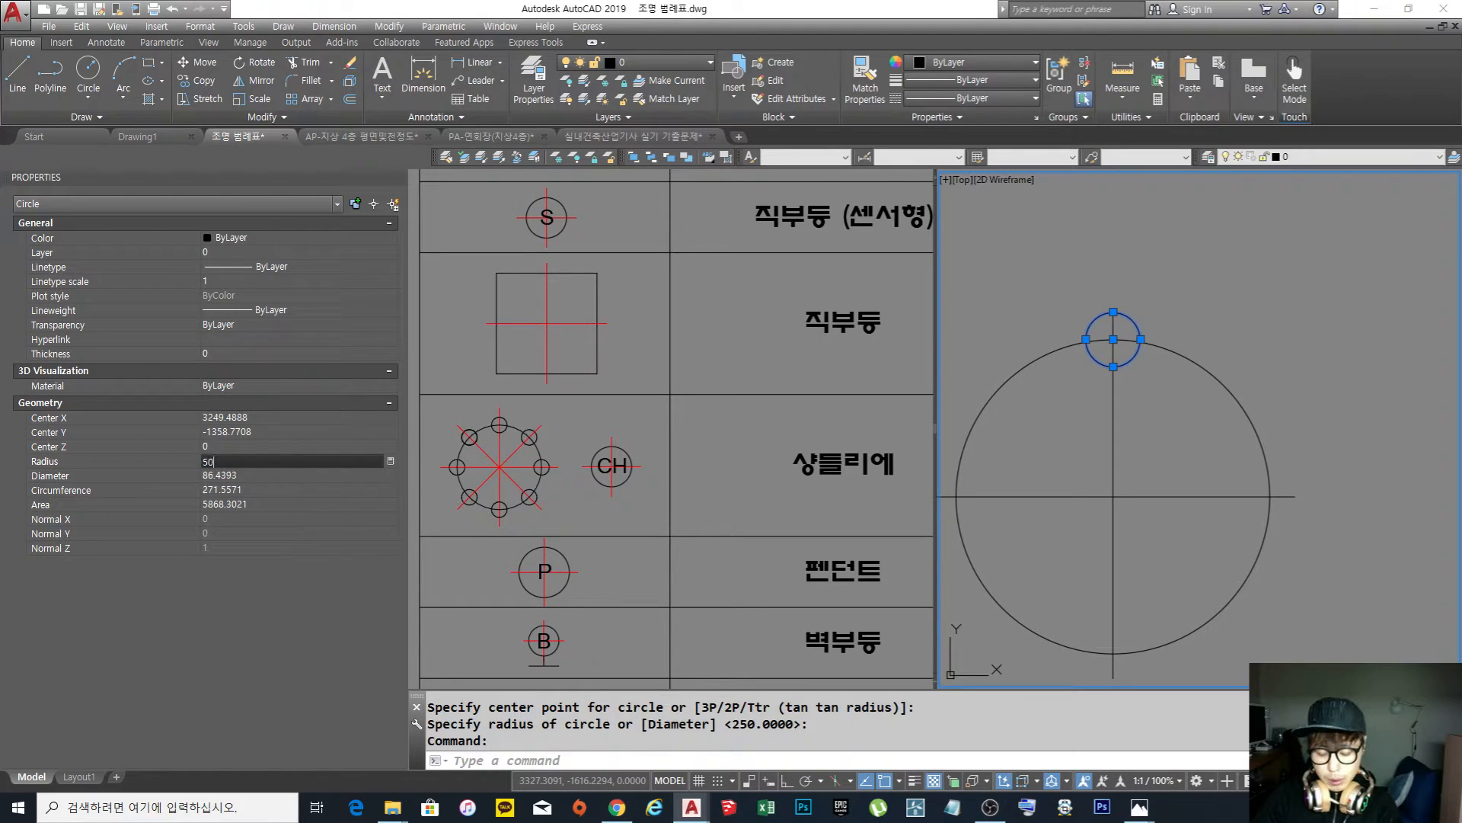
key(Return)
key(Escape)
key(Escape)
Create a polar array of the 50-radius circle around the large circle's centre with 8 items
scroll(1181, 495, down, 5)
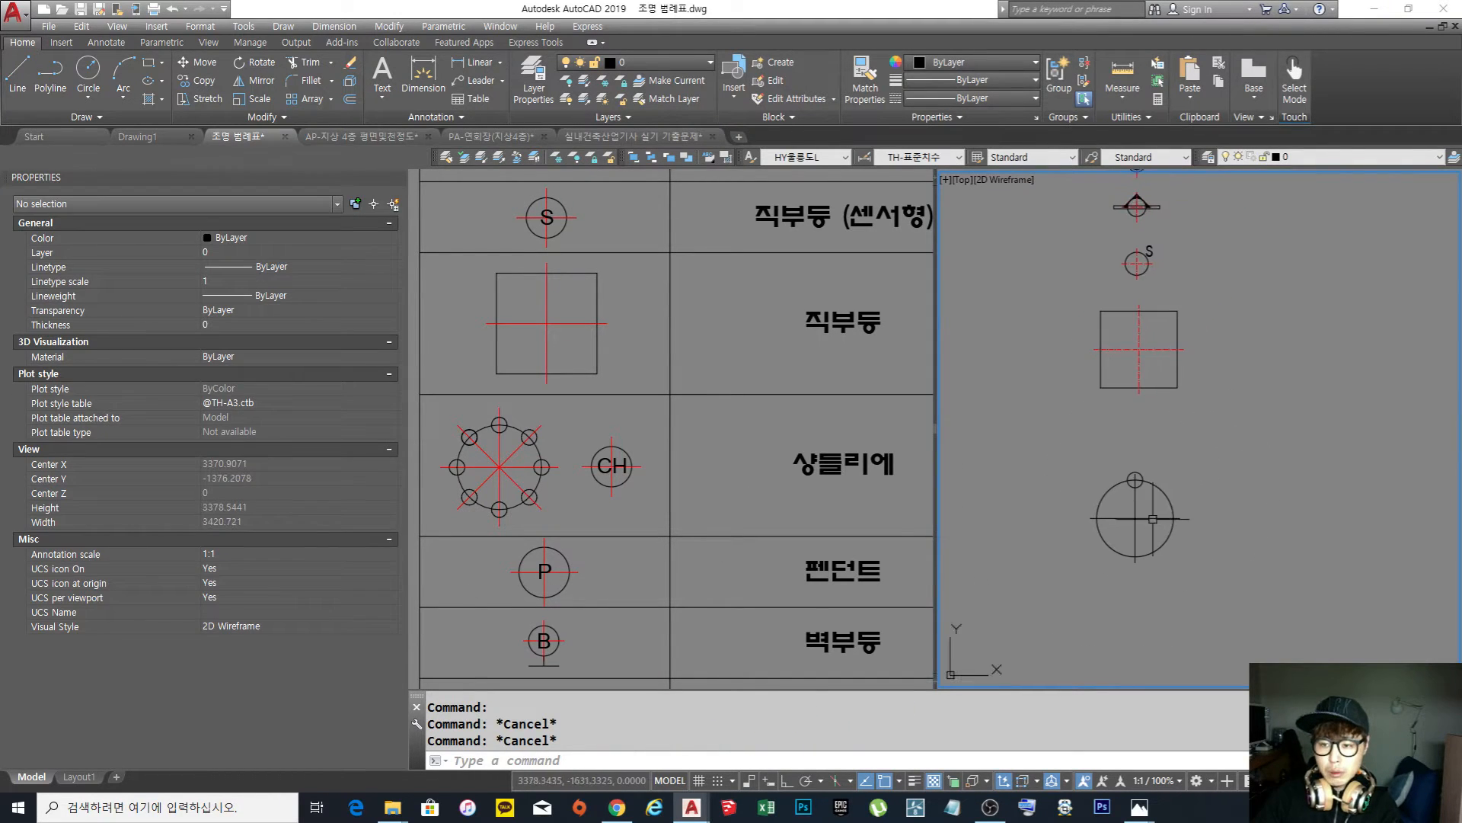
scroll(1153, 518, up, 4)
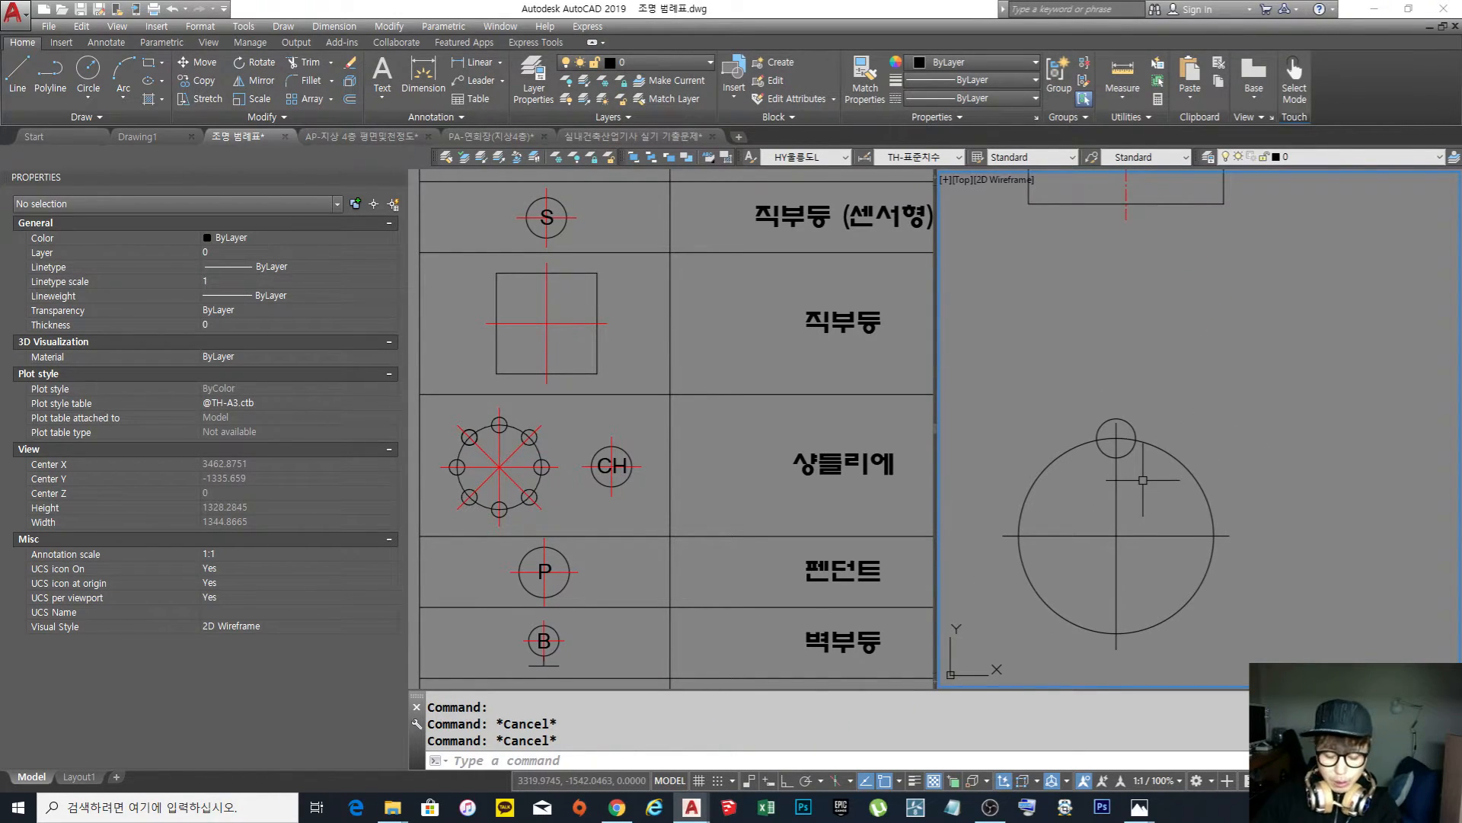
text(ar)
key(Return)
click(1132, 451)
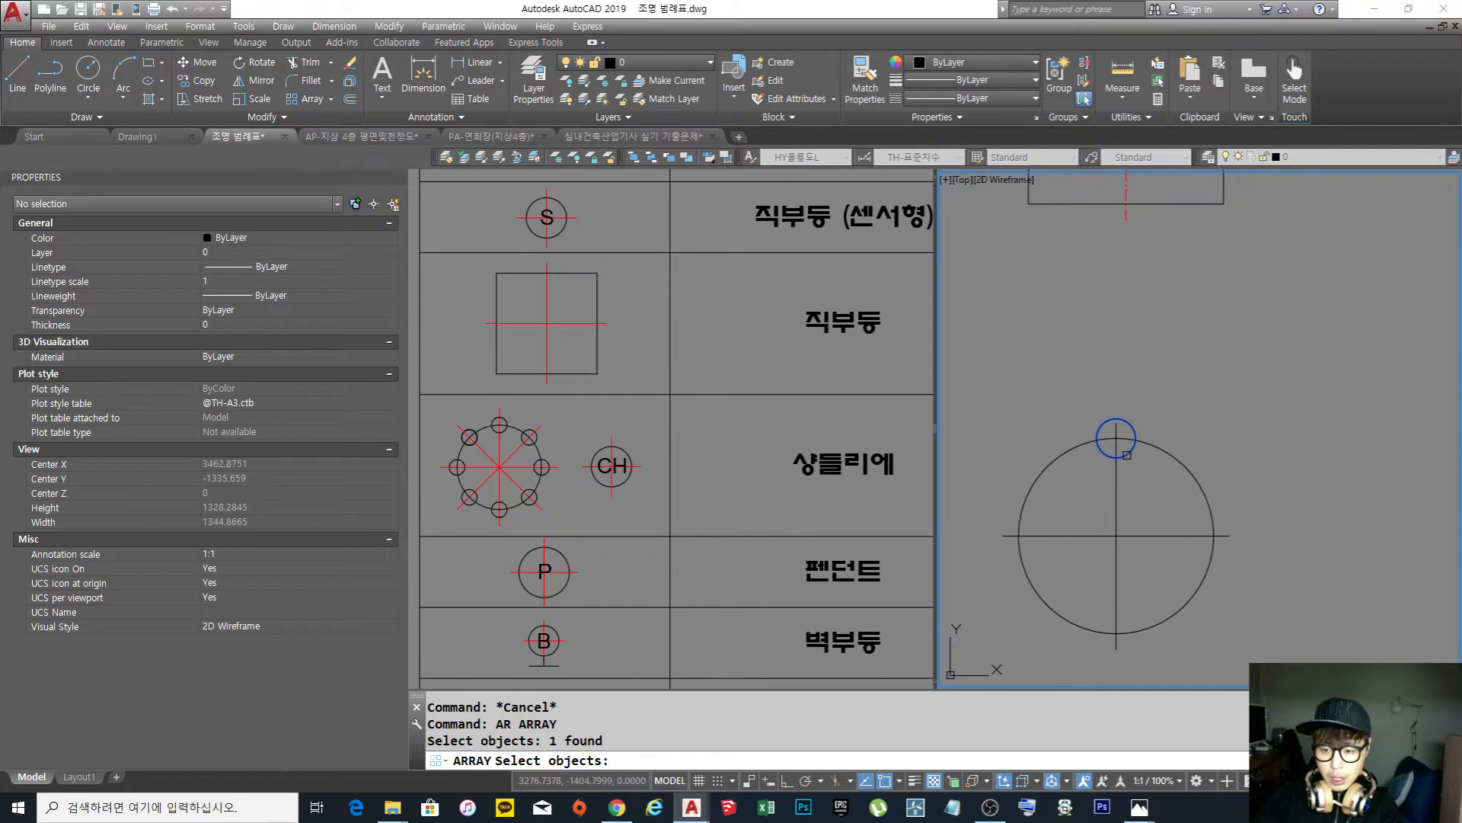
key(Return)
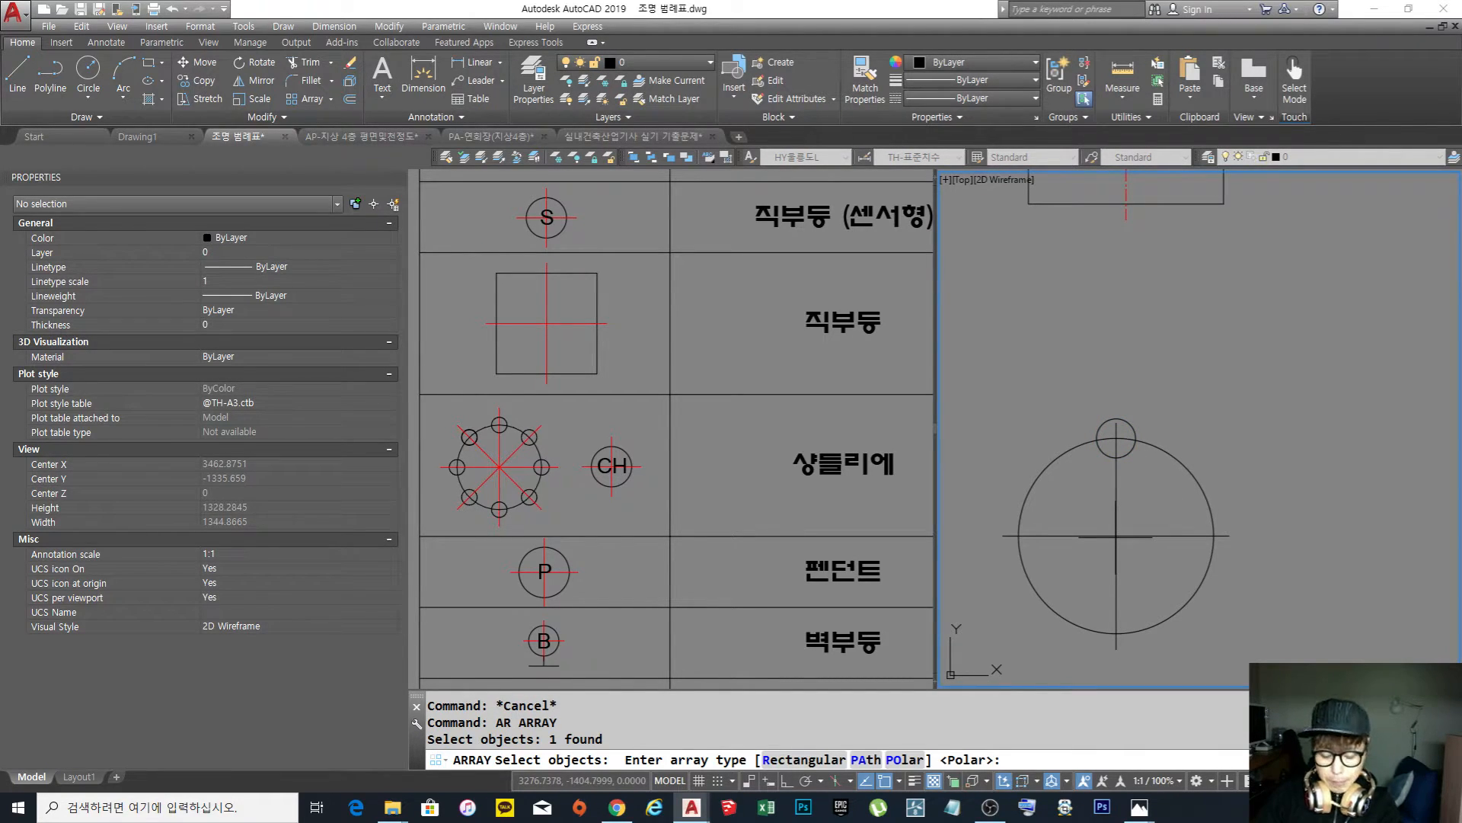
key(Return)
click(1118, 537)
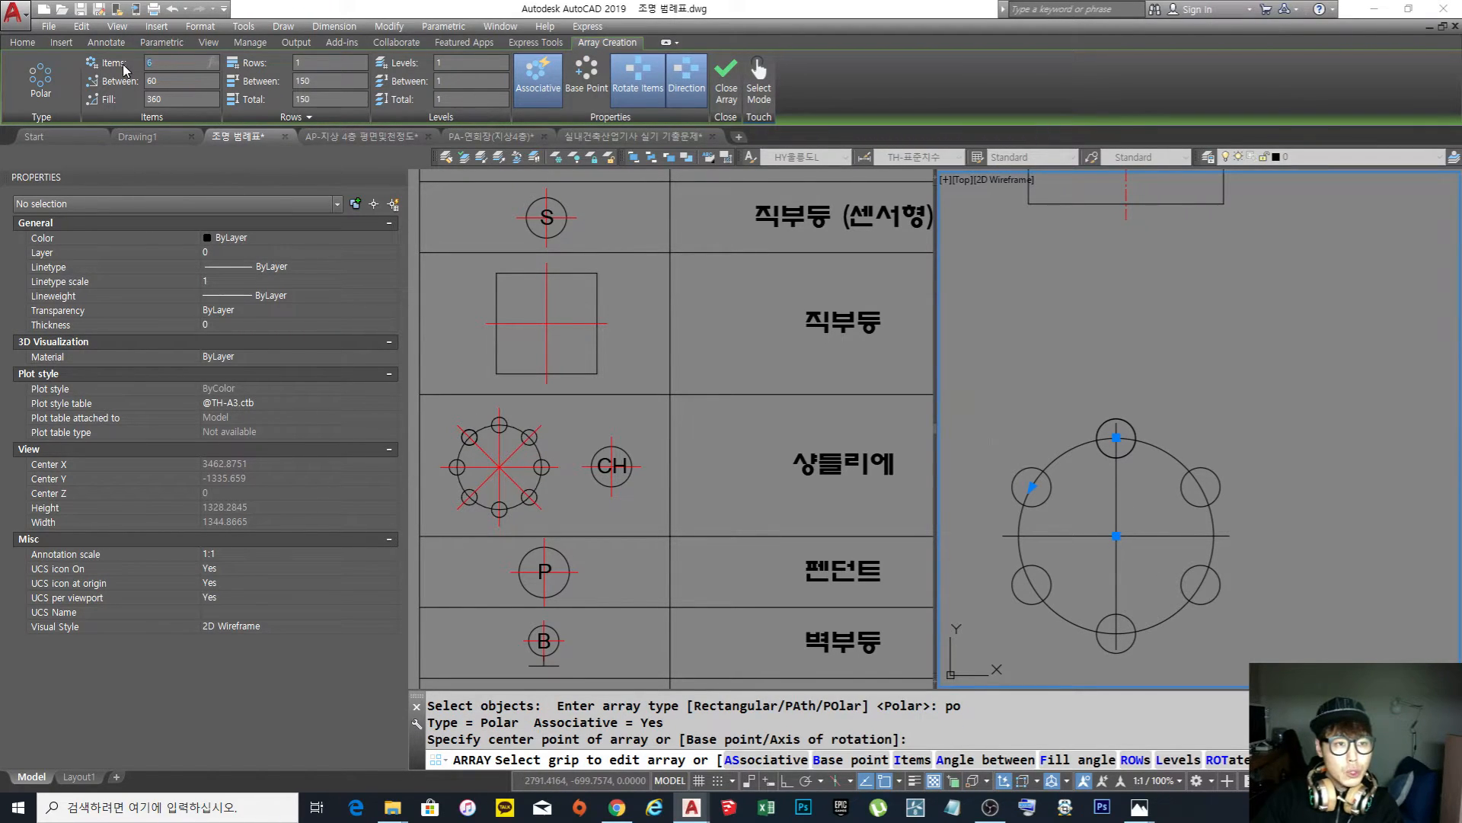
text(8)
key(Return)
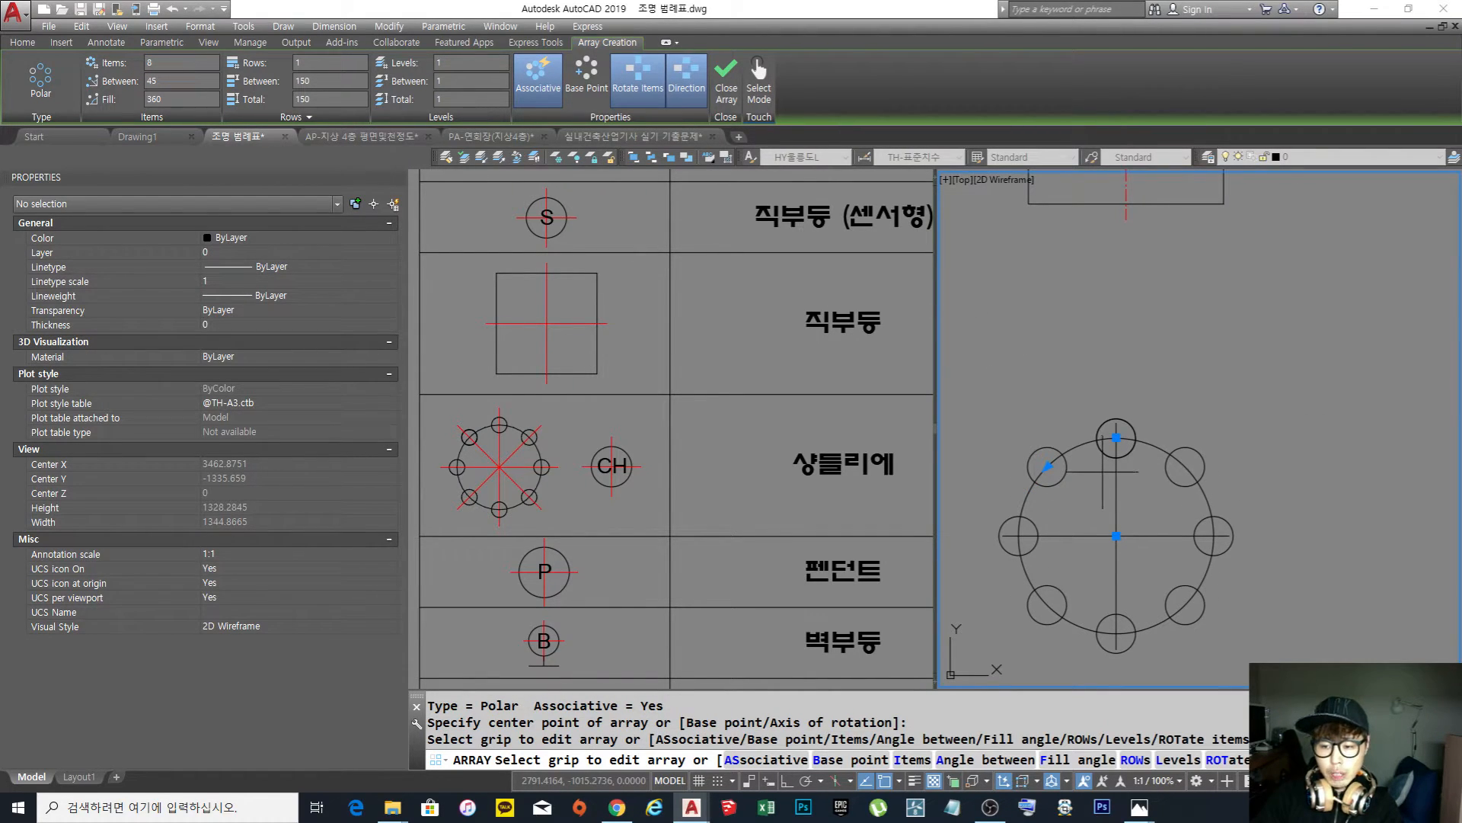
key(Return)
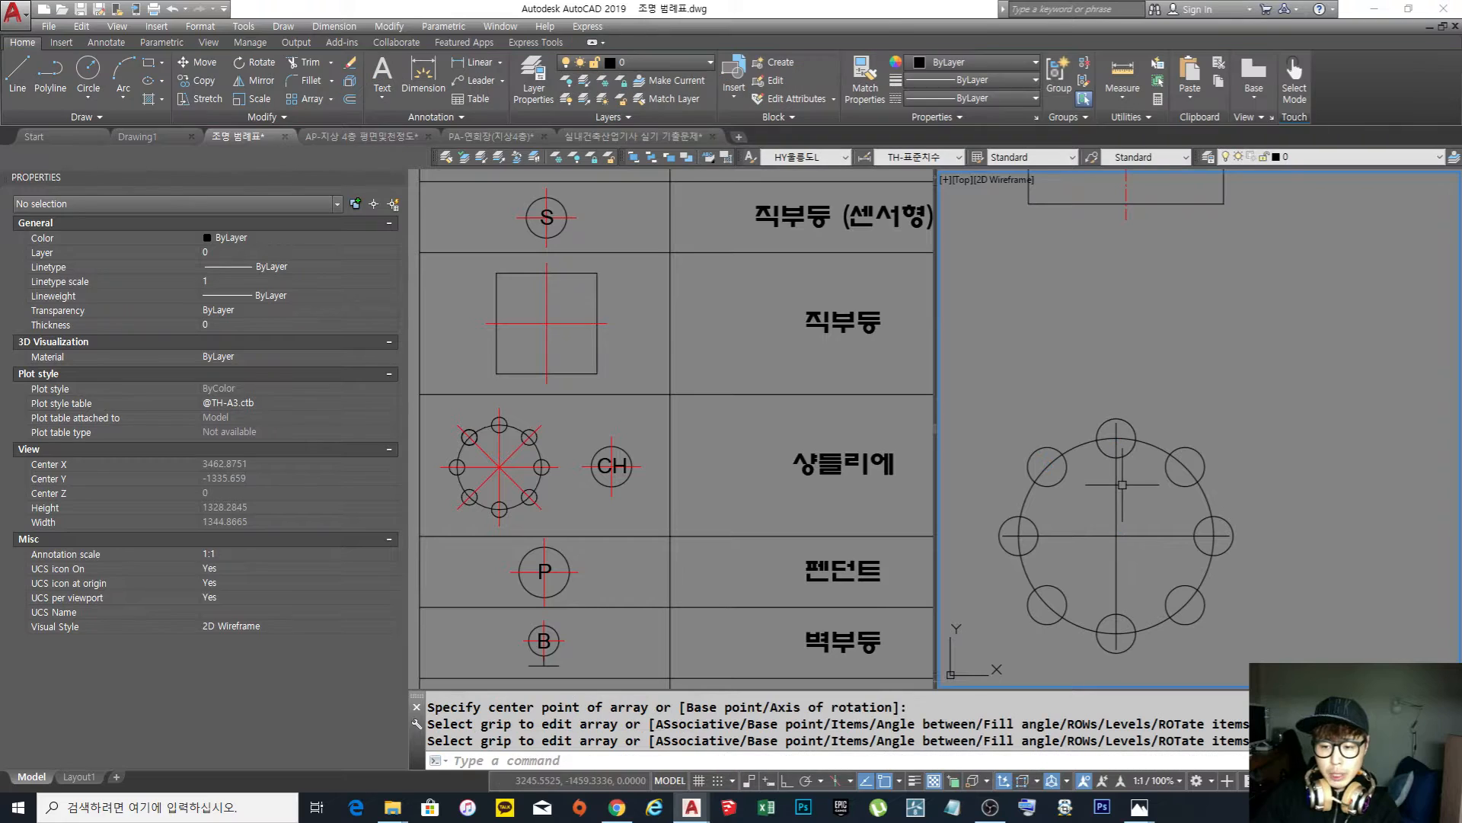
text(len)
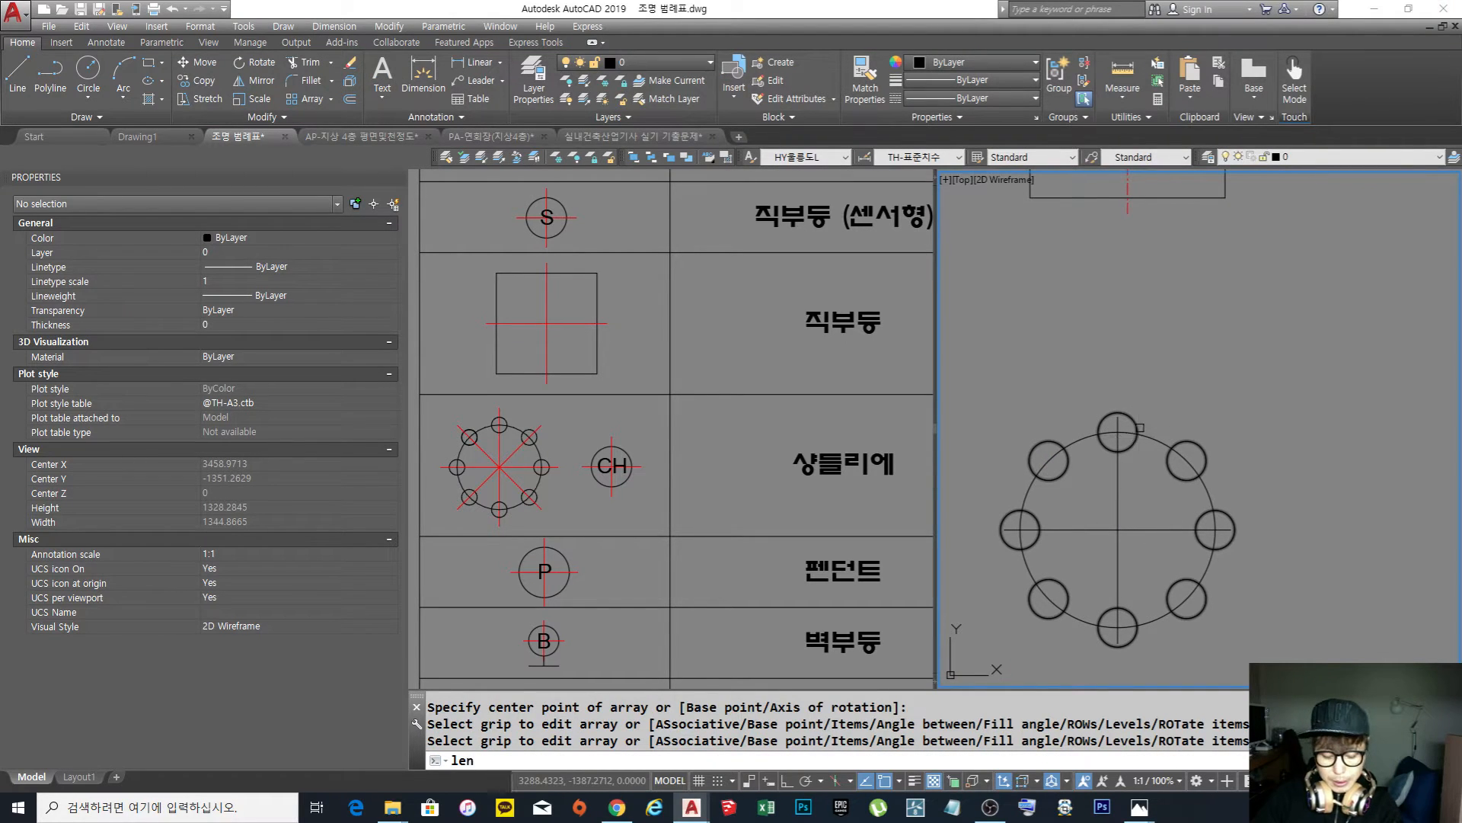
key(Return)
text(de)
key(Return)
key(Escape)
Extend the ends of the horizontal and vertical centre lines to the outer edges of the small circles
text(ex)
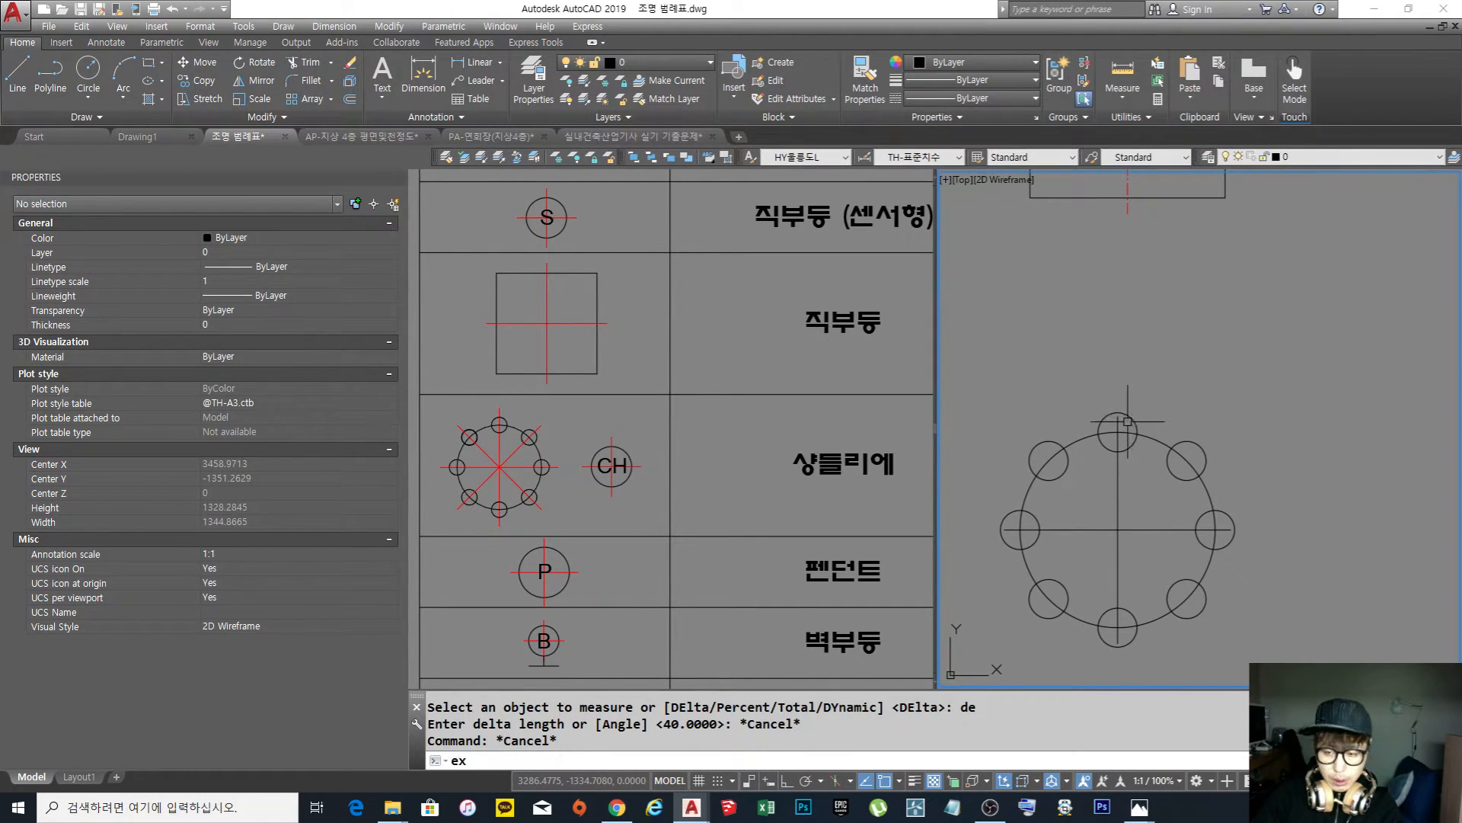
key(Return)
key(Return)
click(1012, 531)
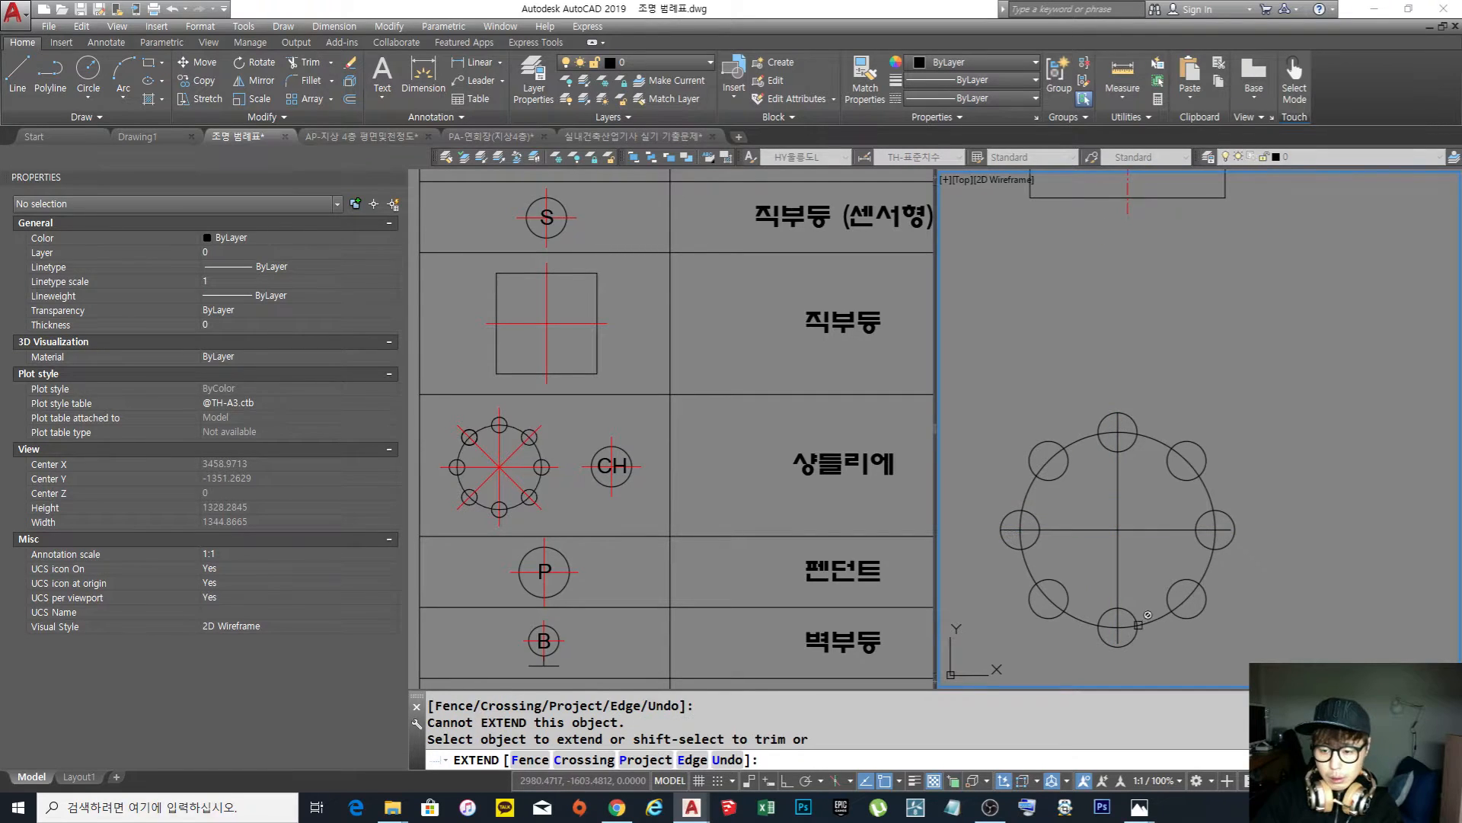
click(1118, 633)
click(1227, 529)
click(1223, 529)
click(1223, 529)
key(Return)
Lengthen the ends of the horizontal and vertical centre lines past the small circles with a delta of 40
text(len)
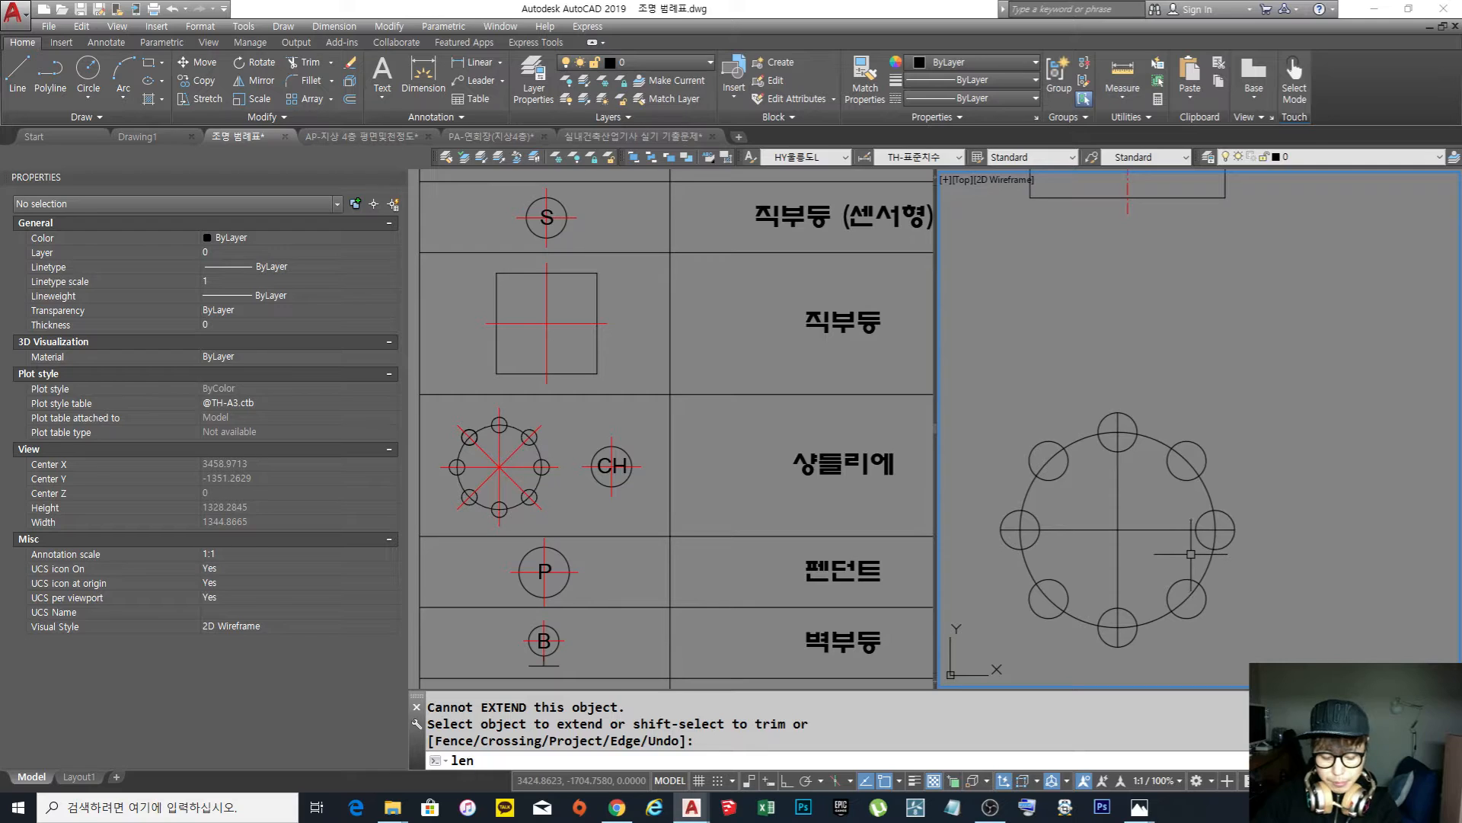
key(Return)
text(de)
key(Return)
text(40)
key(Return)
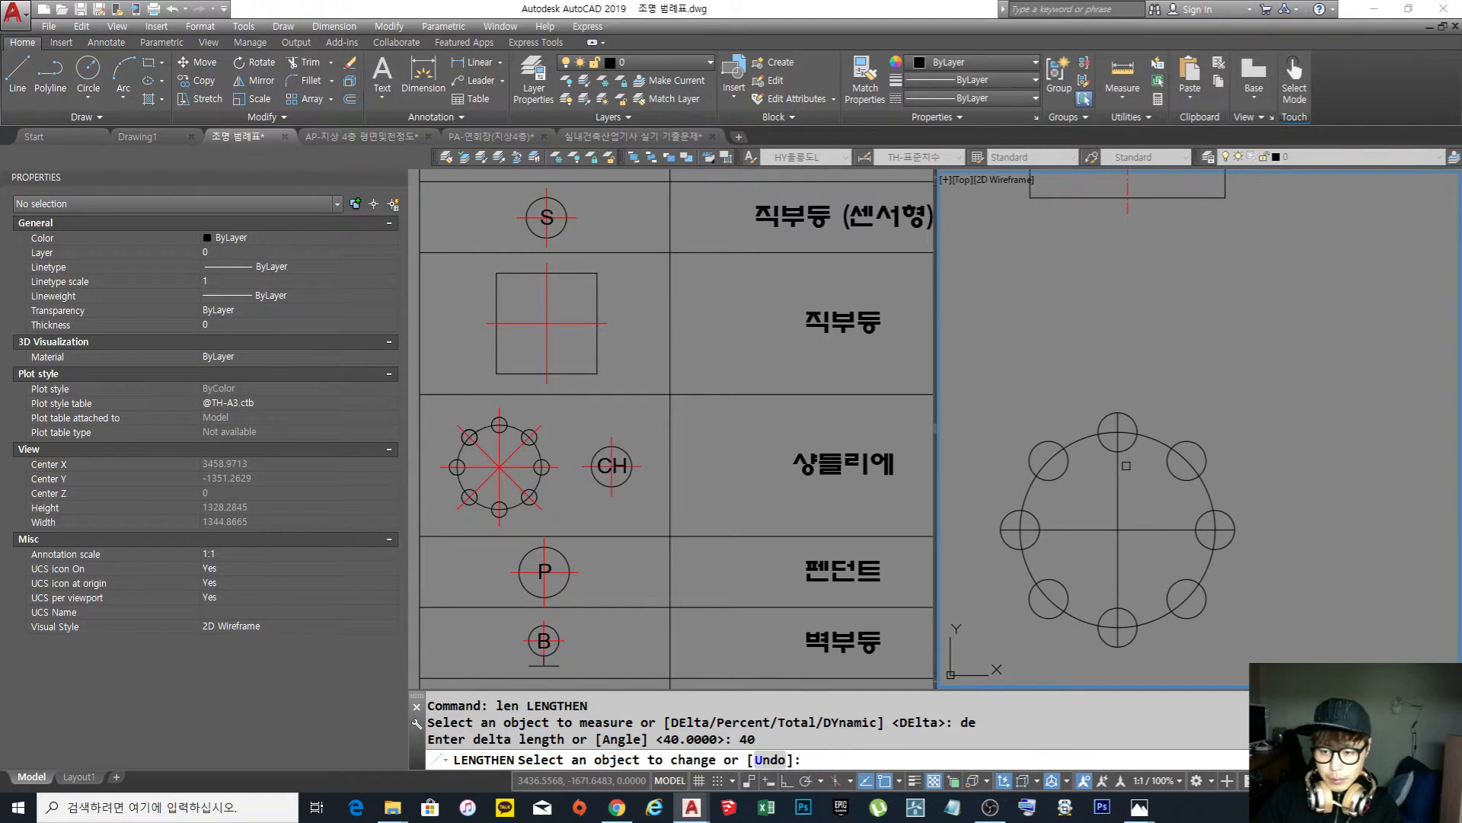
click(1119, 471)
click(1184, 532)
click(1050, 531)
key(Escape)
text(d)
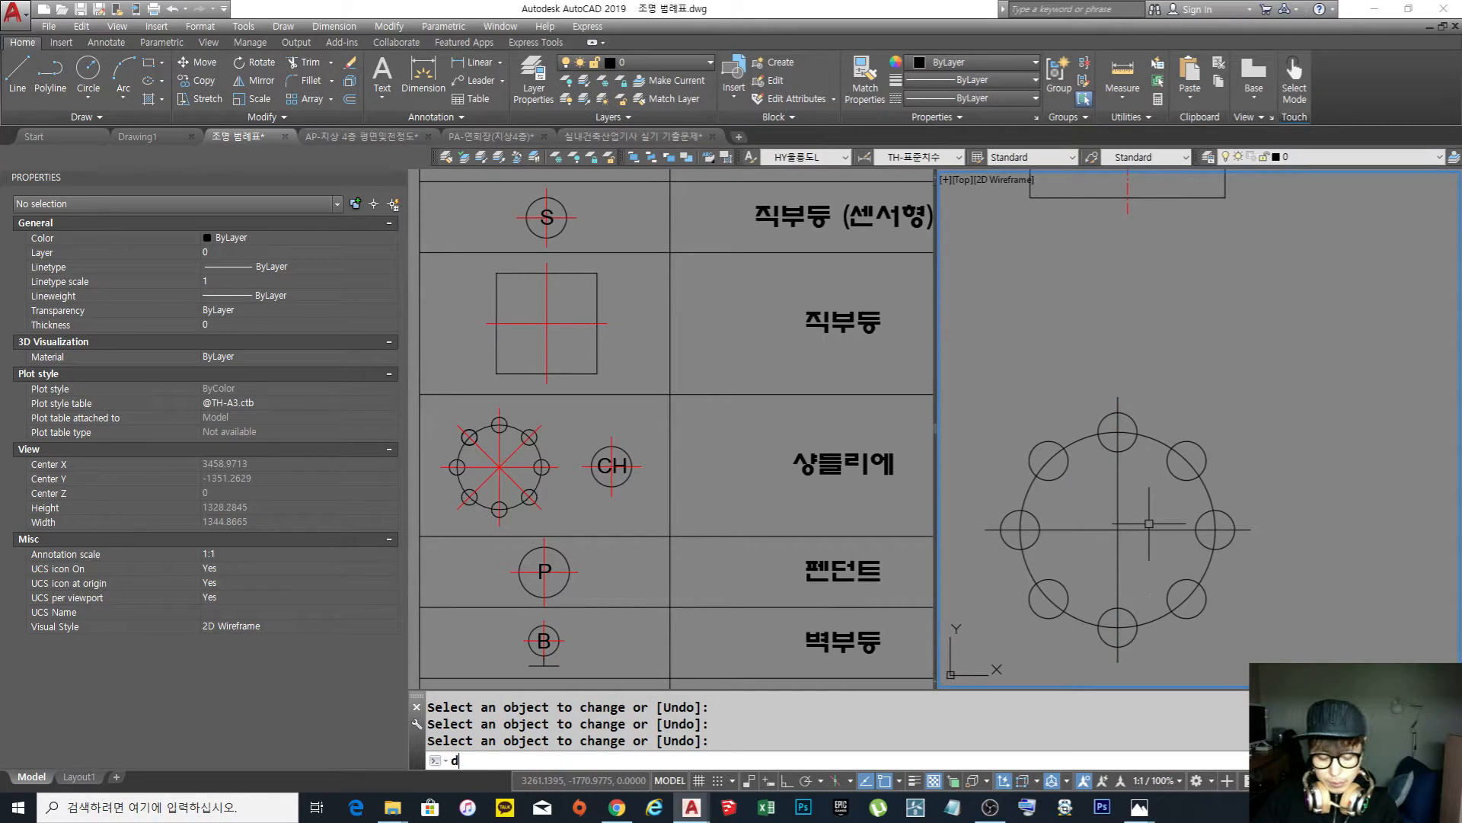
key(Escape)
key(Escape)
key(Escape)
text(ro)
key(Return)
click(1158, 536)
click(1138, 500)
key(Escape)
key(Escape)
scroll(1138, 499, down, 3)
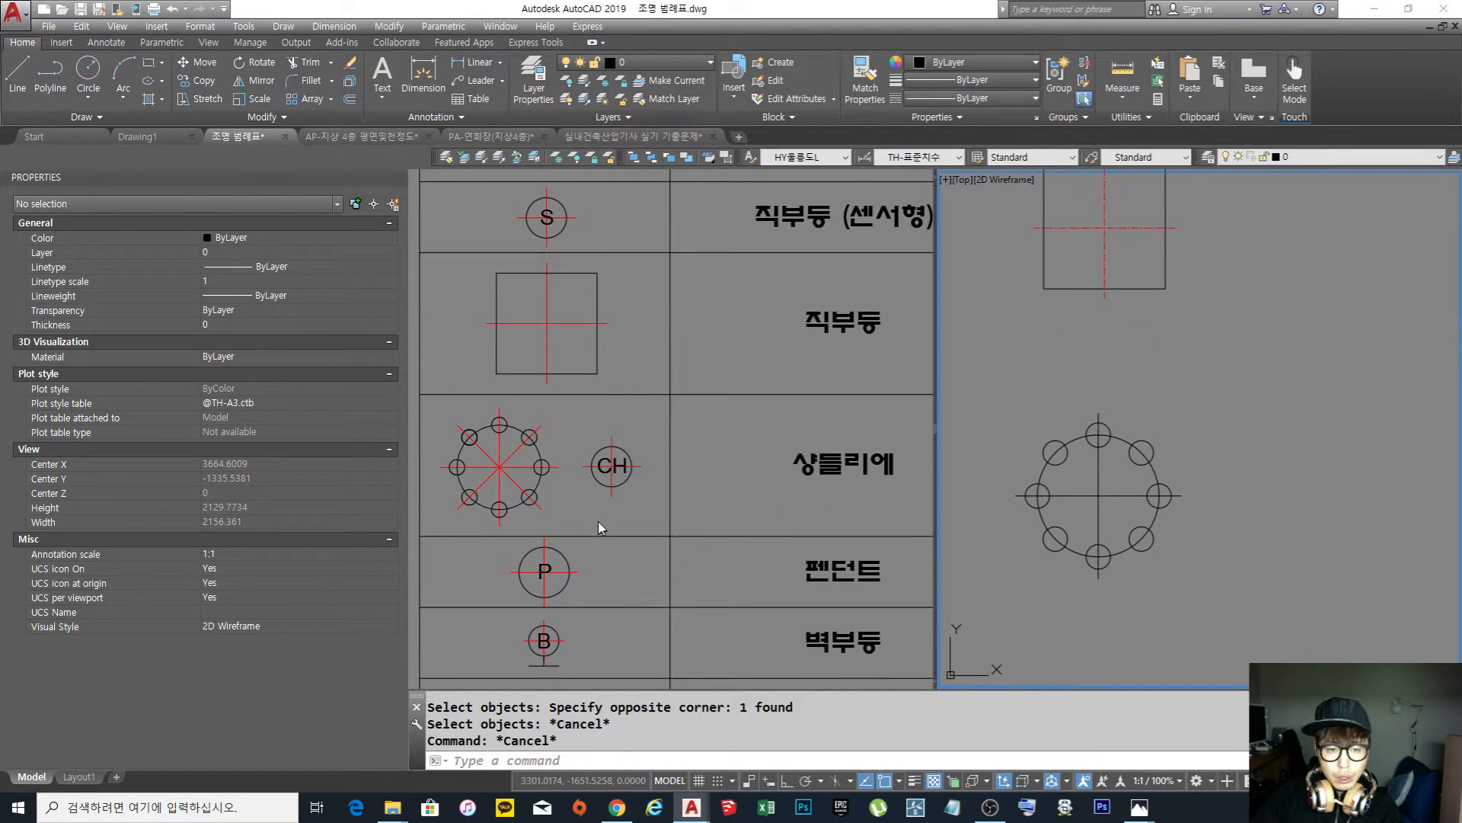
click(1291, 572)
click(1257, 512)
Rotate a copy of the horizontal centre line by 45 degrees about the large circle's centre
middle_drag(1064, 533, 1088, 523)
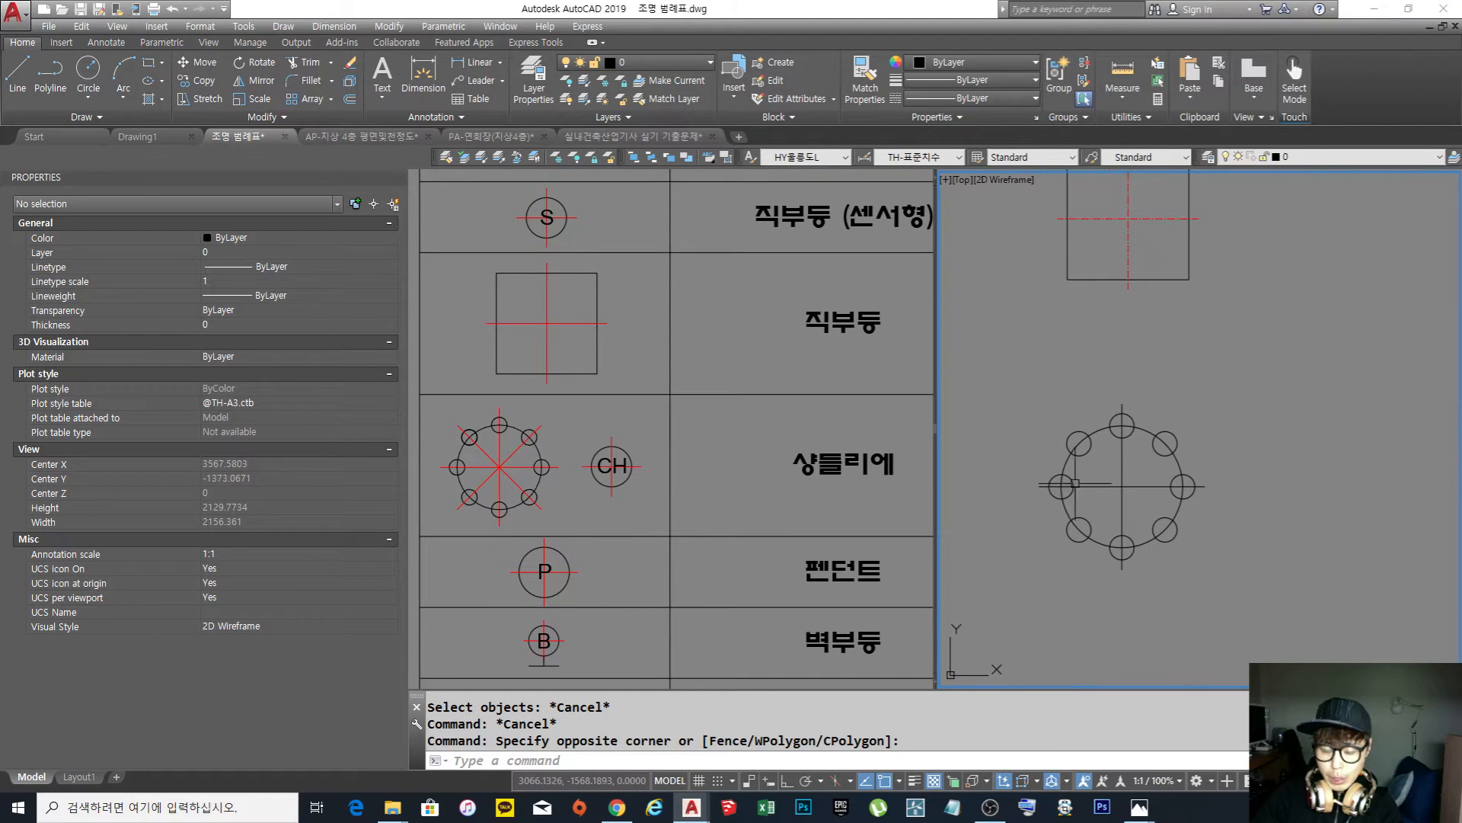
text(ro)
key(Return)
click(1138, 497)
click(1138, 481)
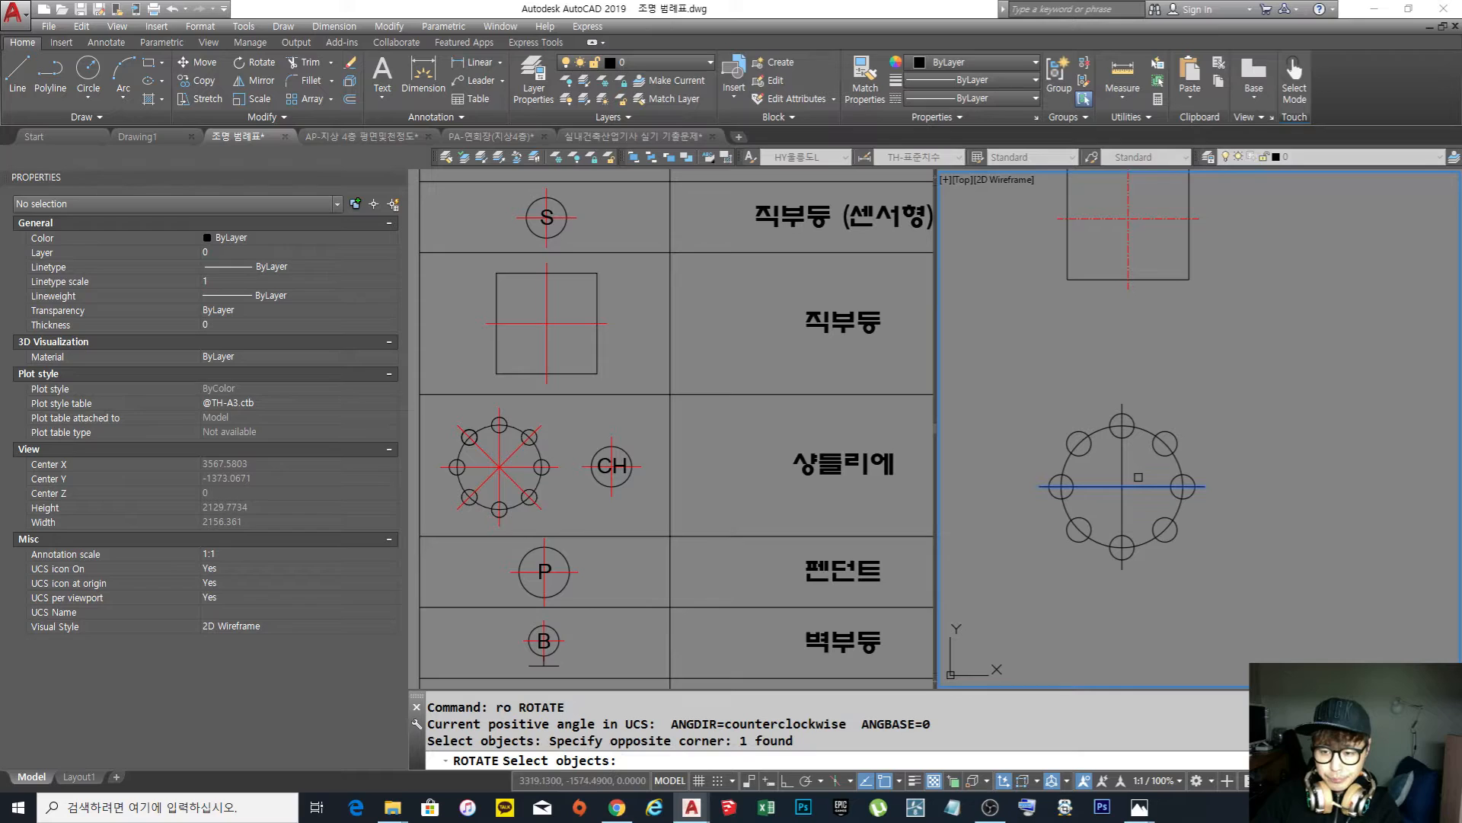
key(Return)
click(1122, 485)
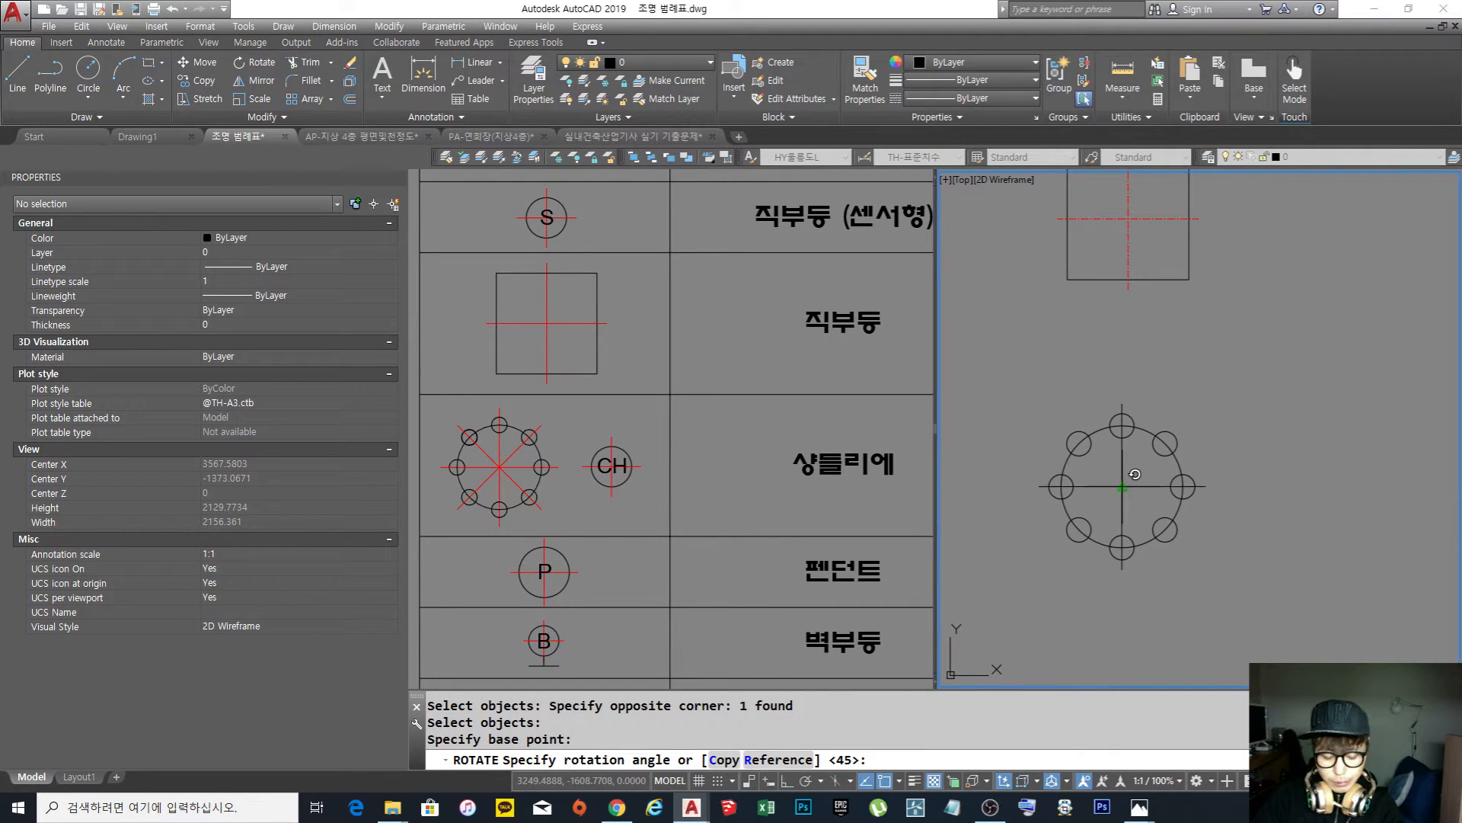
text(c)
key(Return)
text(45)
key(Return)
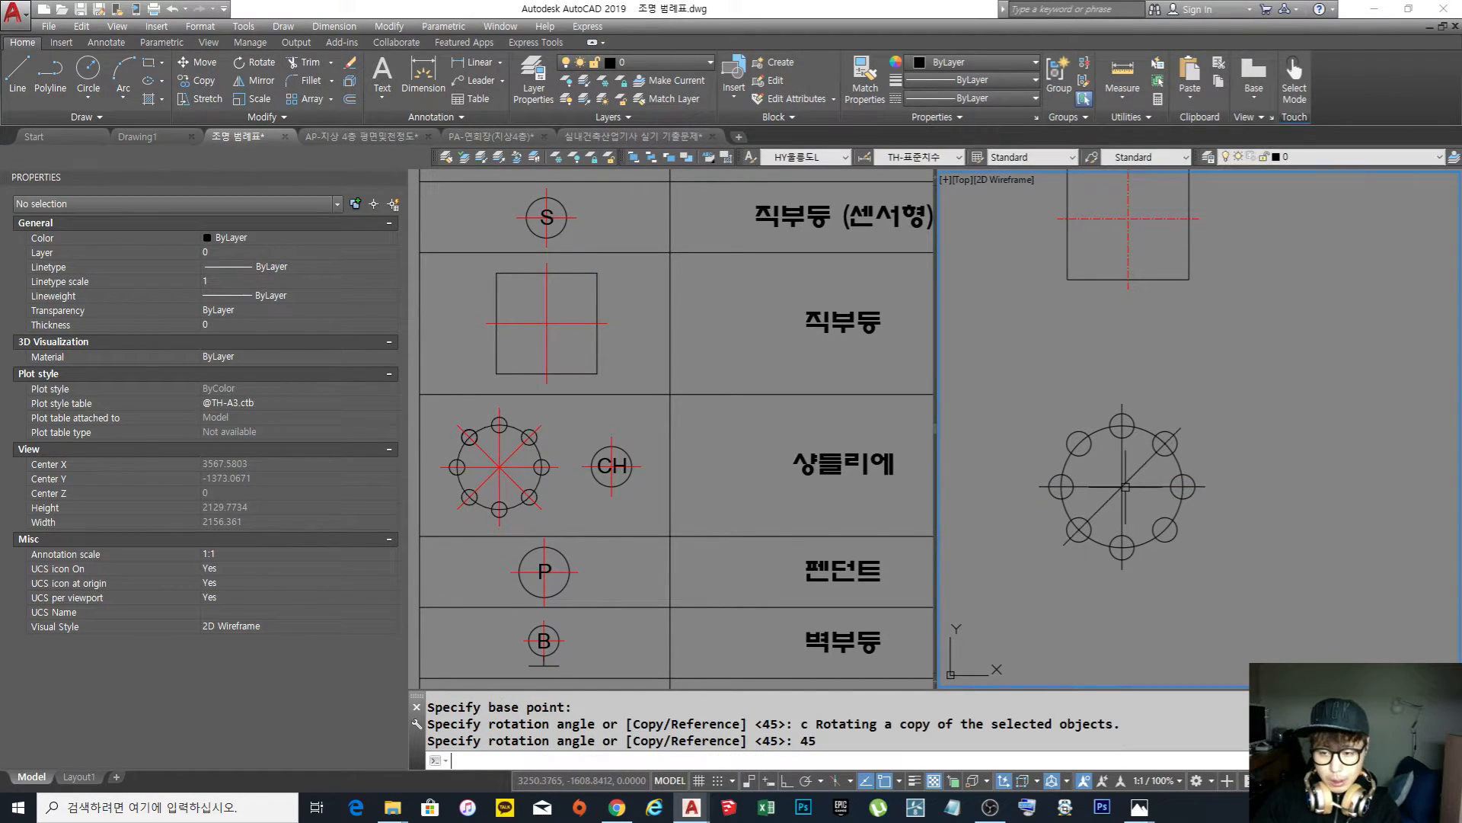
Mirror the diagonal centre line across the chandelier's vertical axis, keeping the original line
text(mi)
key(Return)
click(1150, 459)
key(Return)
click(1122, 413)
key(F8)
click(1161, 338)
key(Return)
key(Escape)
Match the chandelier's four centre lines to the properties of the square light's red dash-dot centre line
scroll(1189, 507, up, 2)
mouse_move(1189, 507)
middle_down()
mouse_move(1150, 499)
mouse_move(1166, 527)
middle_up()
scroll(1153, 504, down, 4)
text(ma)
key(Return)
click(1127, 338)
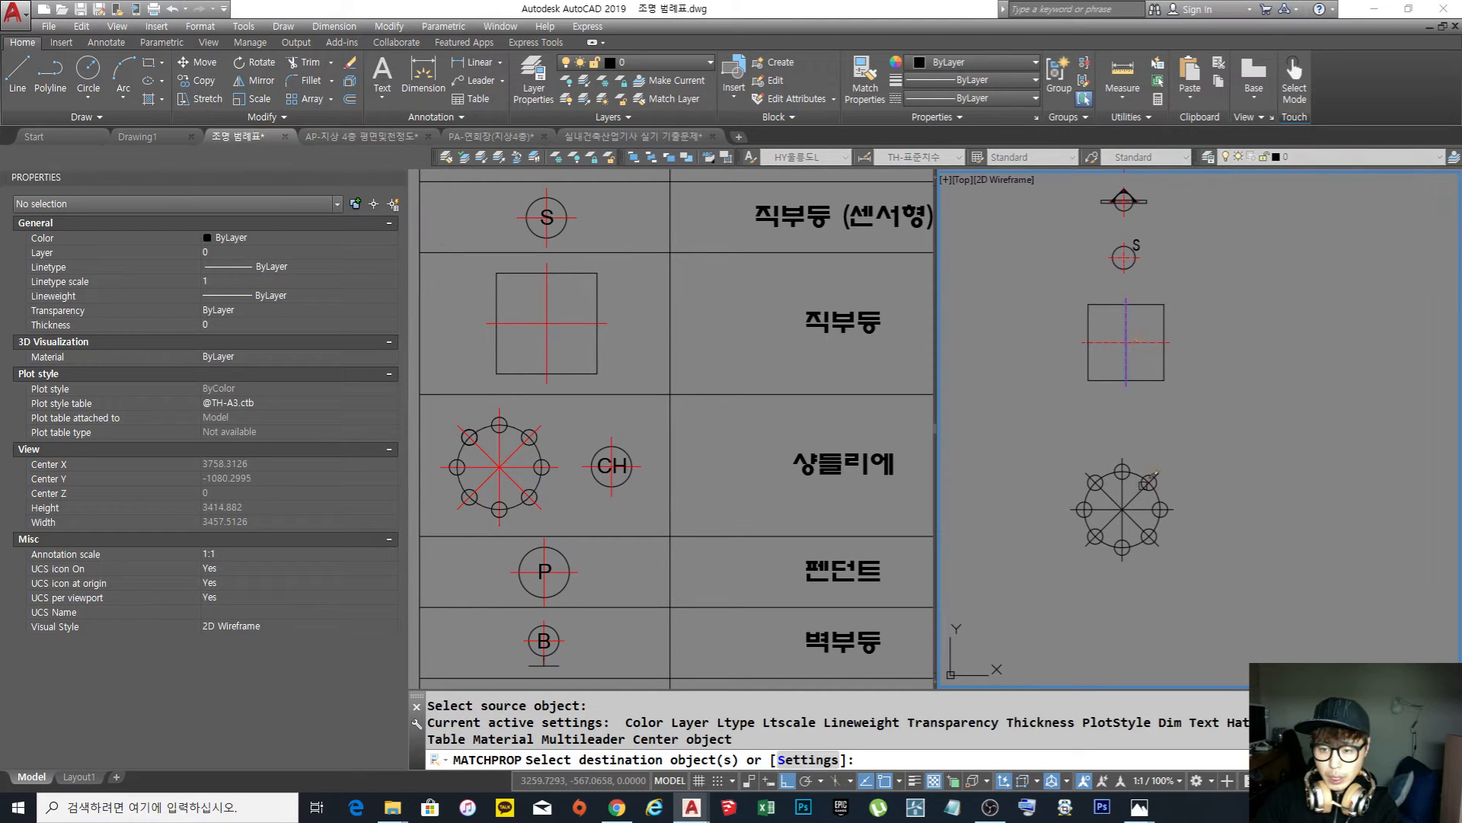
scroll(1144, 507, up, 4)
click(1134, 515)
click(1120, 543)
click(1047, 482)
click(1111, 534)
click(1111, 549)
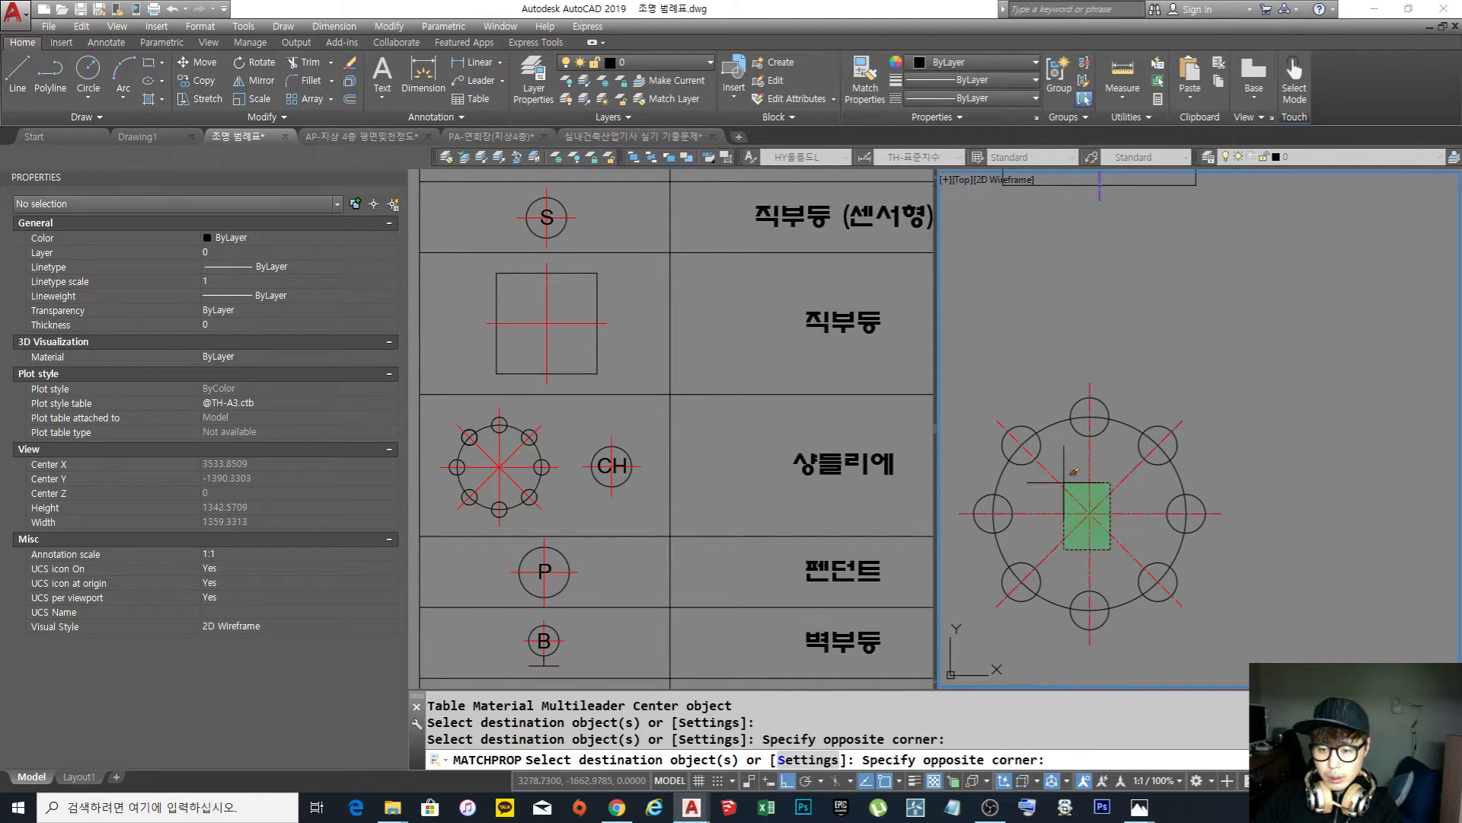
click(1063, 482)
key(Return)
scroll(1137, 508, down, 4)
scroll(1155, 515, up, 3)
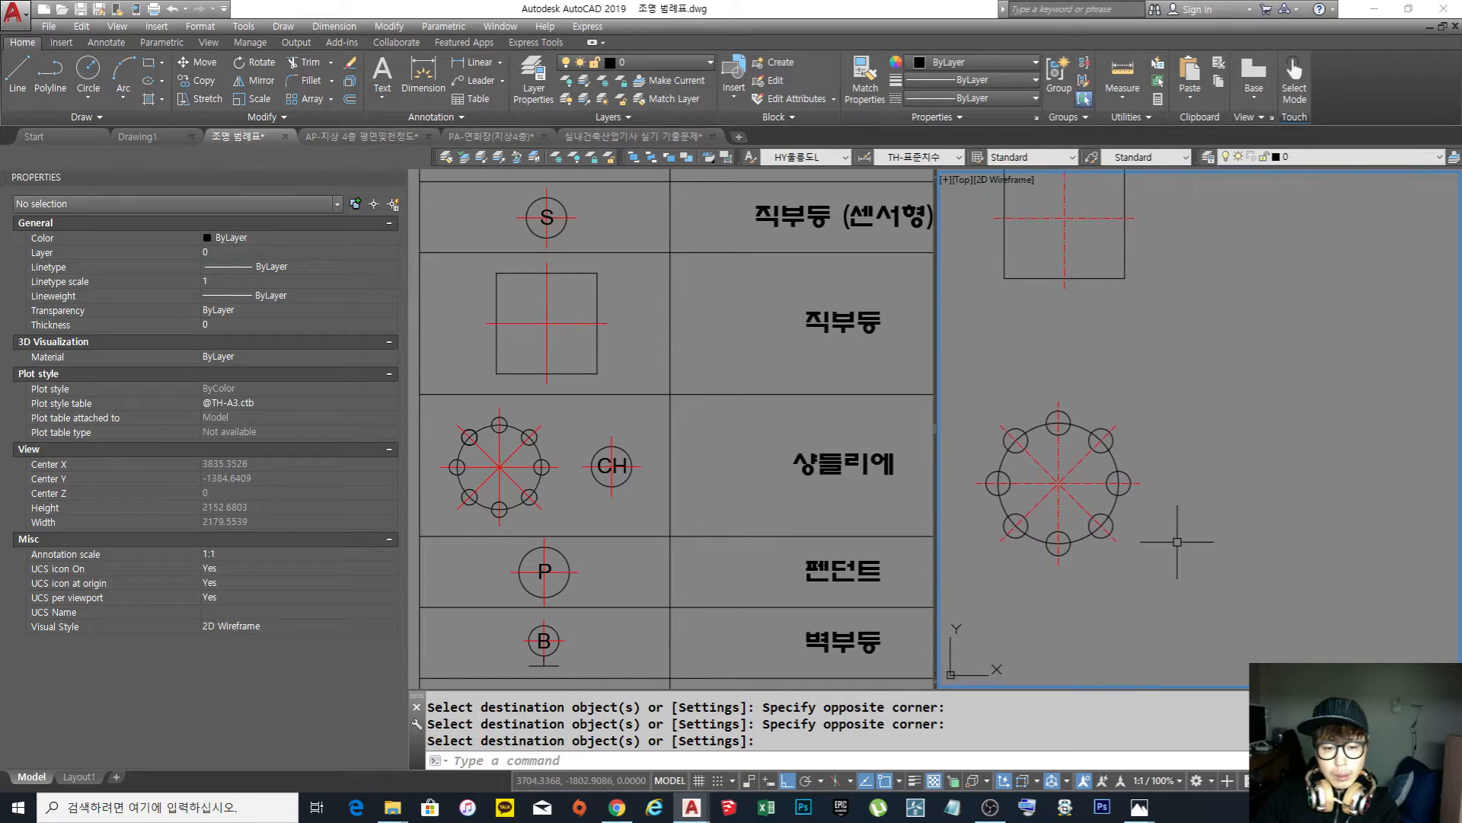
Copy the chandelier's 250-radius circle horizontally about 920 units to the right of the symbol
click(1248, 580)
click(1195, 546)
middle_drag(1196, 541, 1197, 546)
text(co)
key(Return)
click(1100, 519)
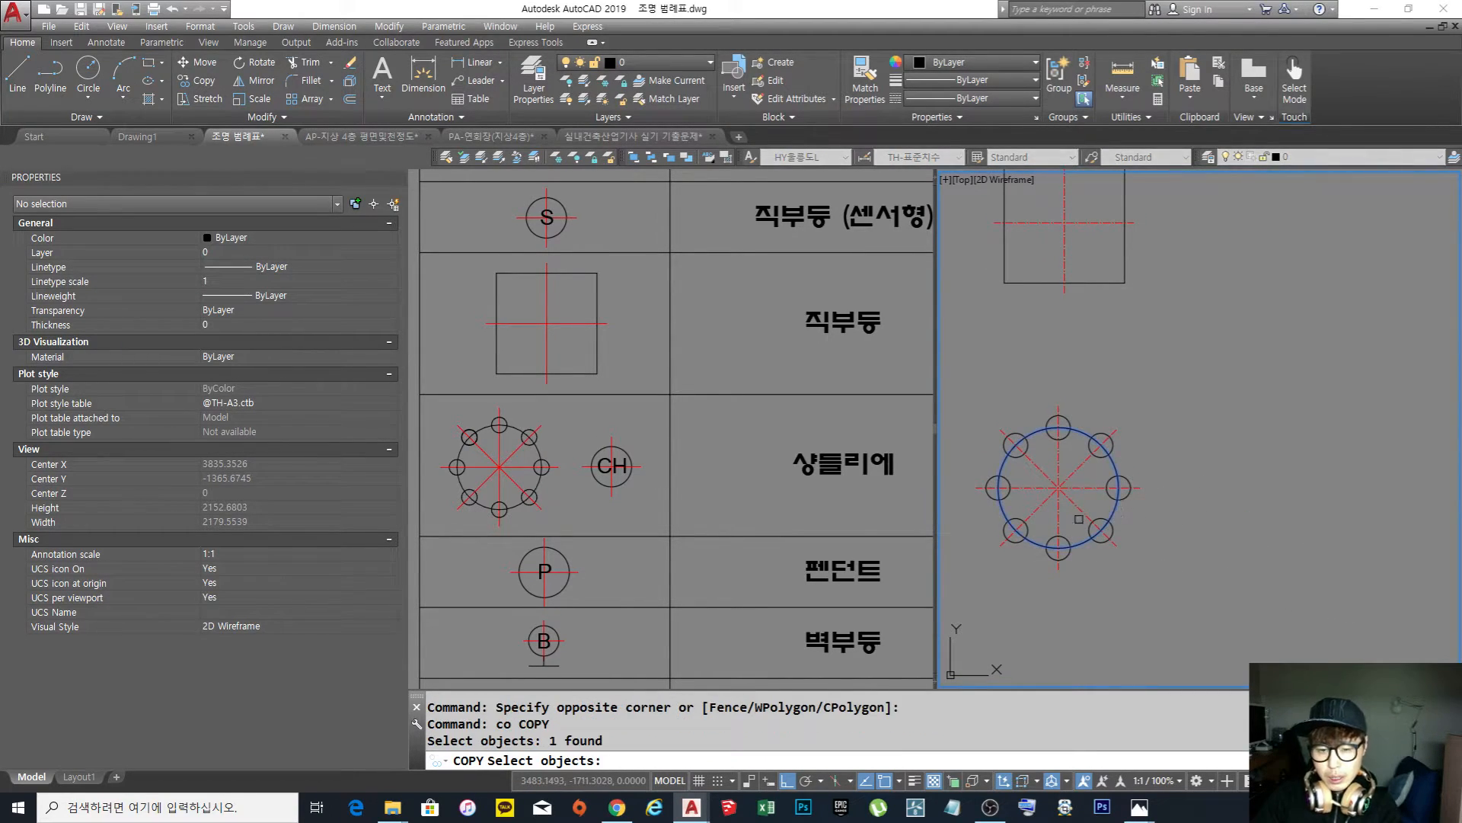
key(Return)
click(1024, 609)
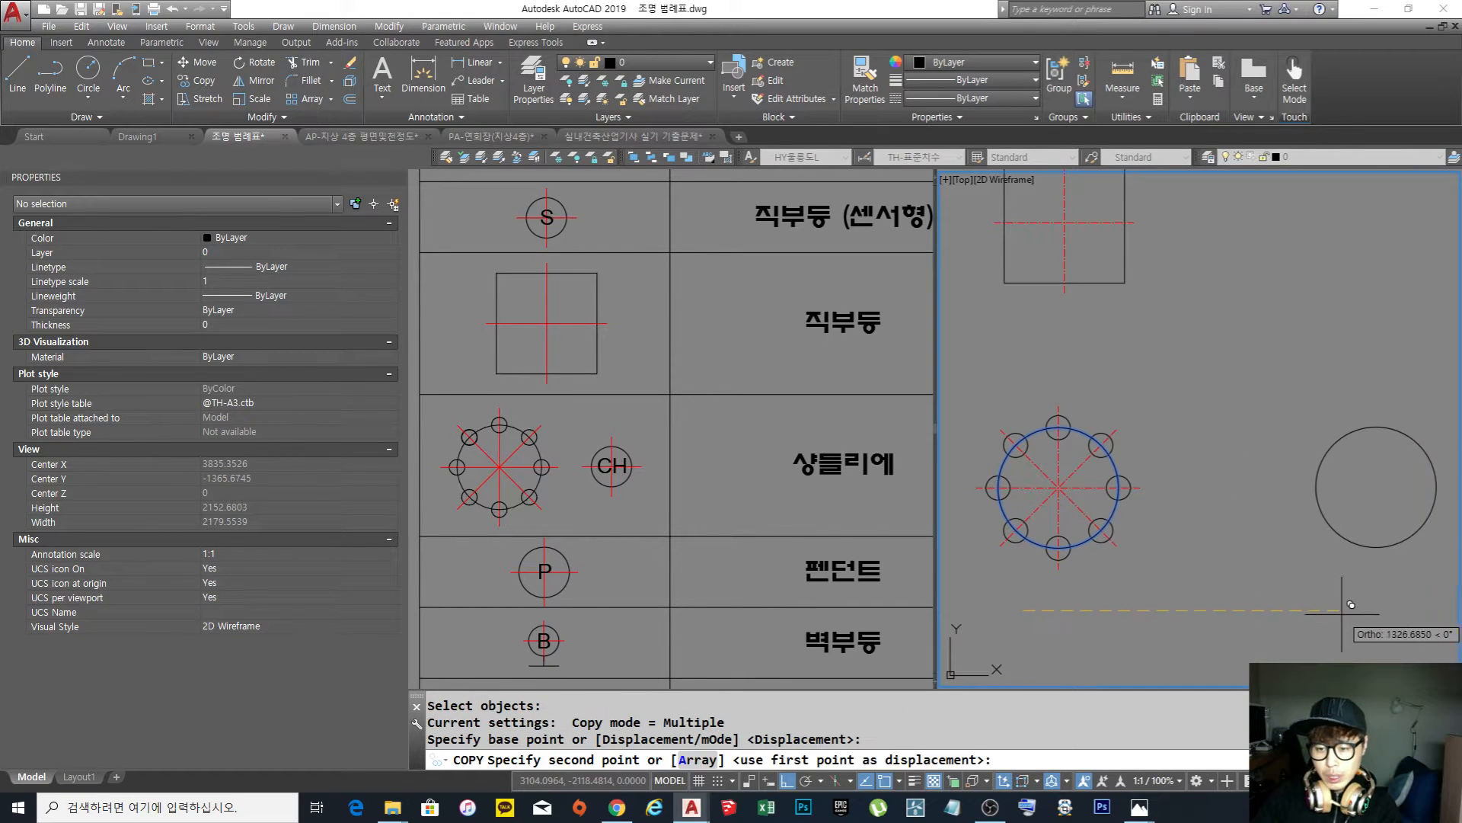
key(Return)
middle_drag(1247, 626, 1236, 621)
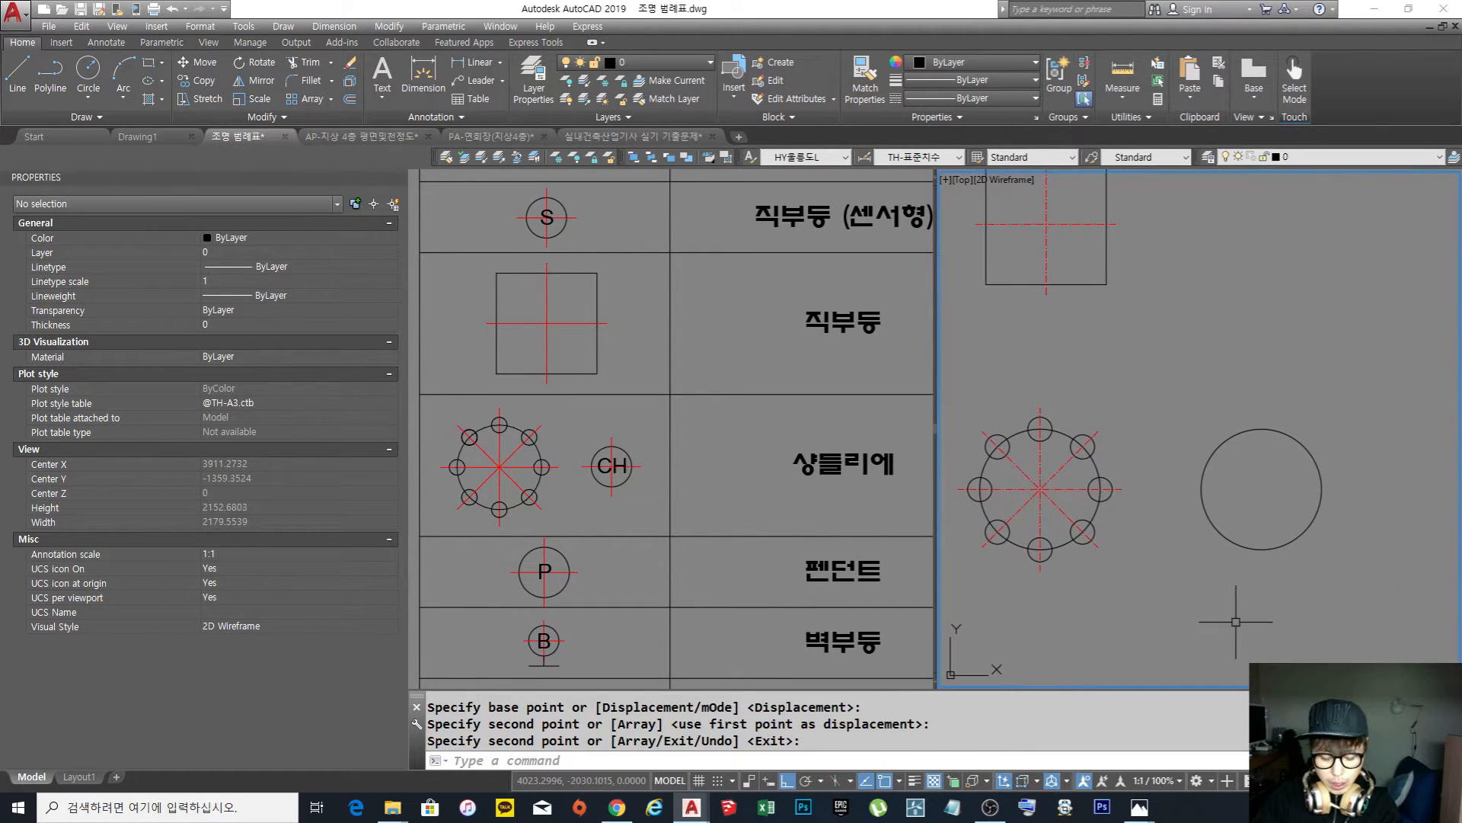
Copy the chandelier's horizontal and vertical centre lines from its centre to the copied circle's centre
text(co)
key(Return)
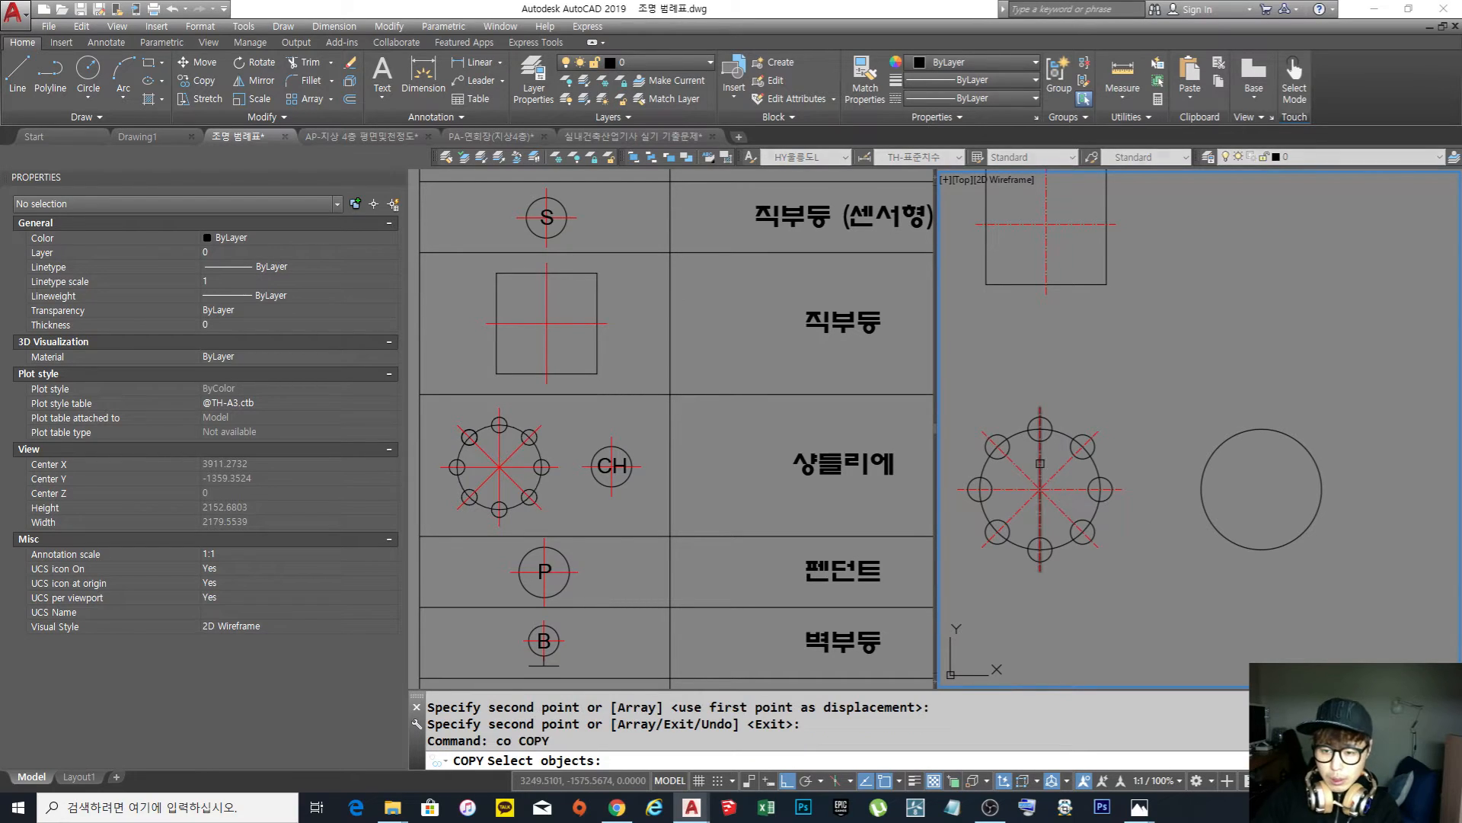
click(1040, 462)
click(1068, 490)
key(Return)
click(1040, 489)
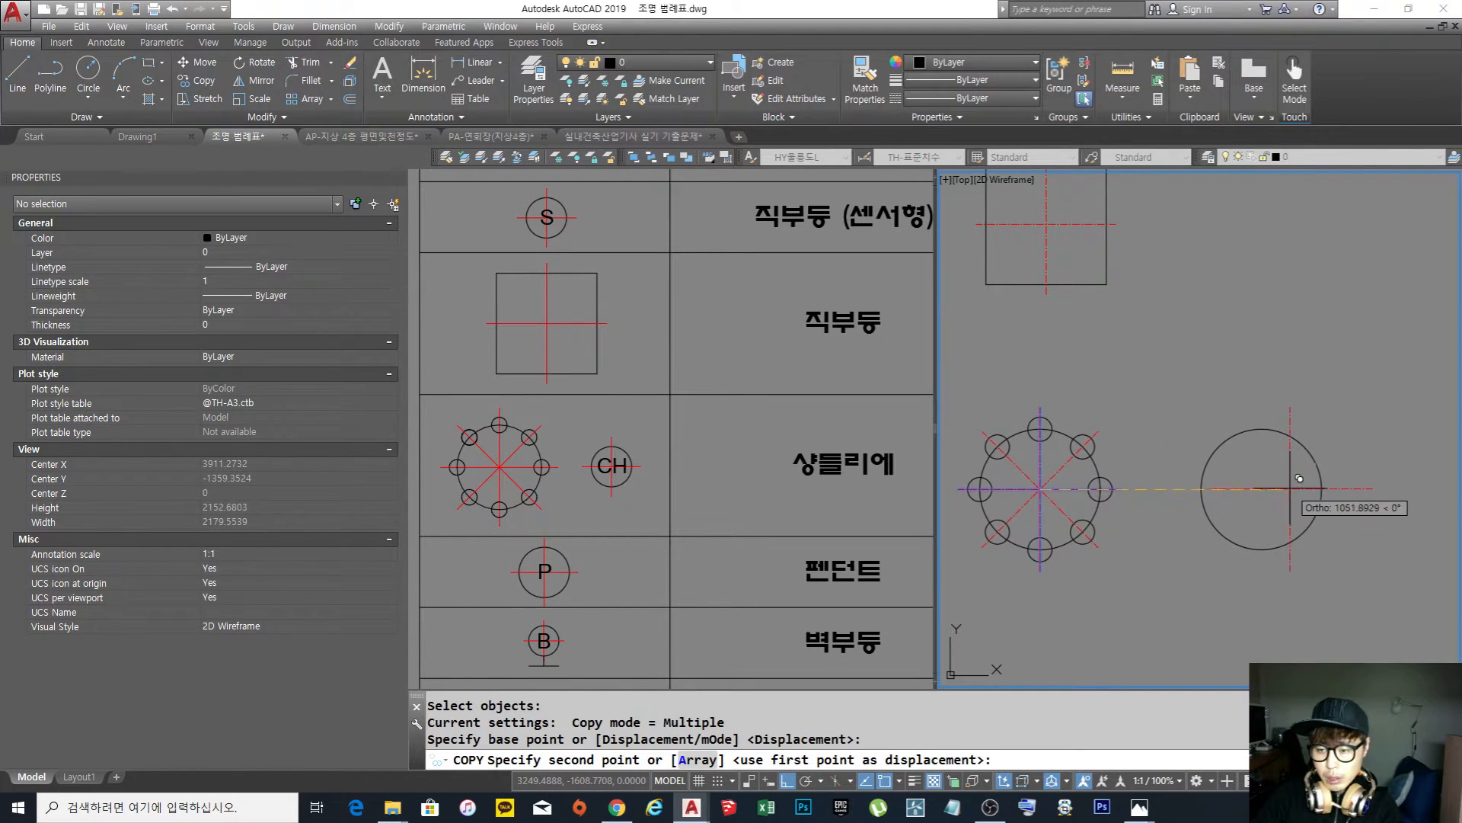
click(1260, 489)
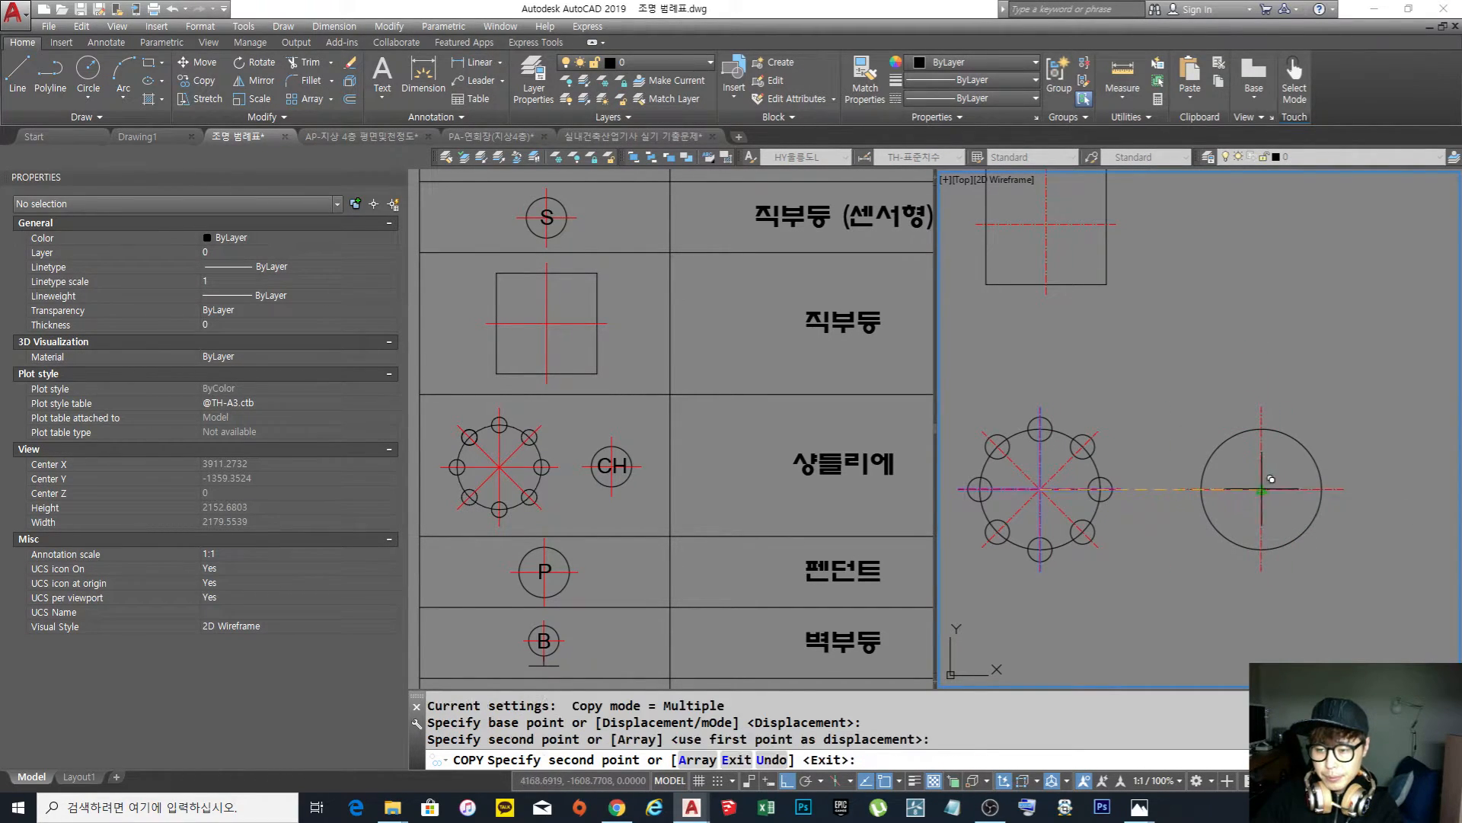
key(Escape)
Copy the S text from the sensor light symbol into the copied circle, near its centre
scroll(1280, 534, down, 2)
text(co)
key(space)
middle_drag(1187, 364, 1184, 466)
click(1129, 352)
key(Return)
click(1167, 352)
middle_drag(1367, 580, 1307, 466)
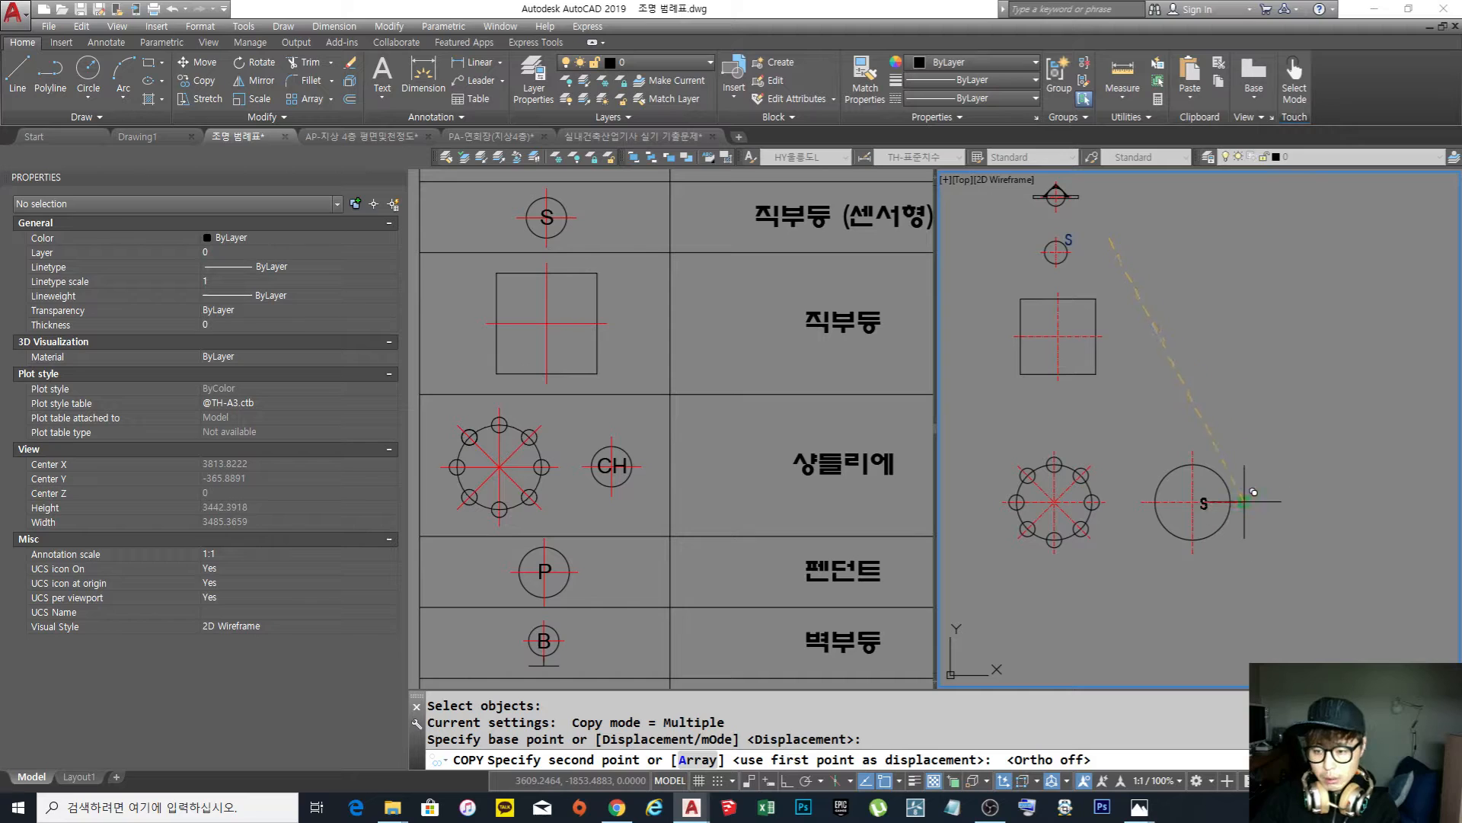
click(1246, 503)
scroll(1218, 510, up, 2)
key(Return)
Change the copied S text inside the circle to CH
double_click(1212, 501)
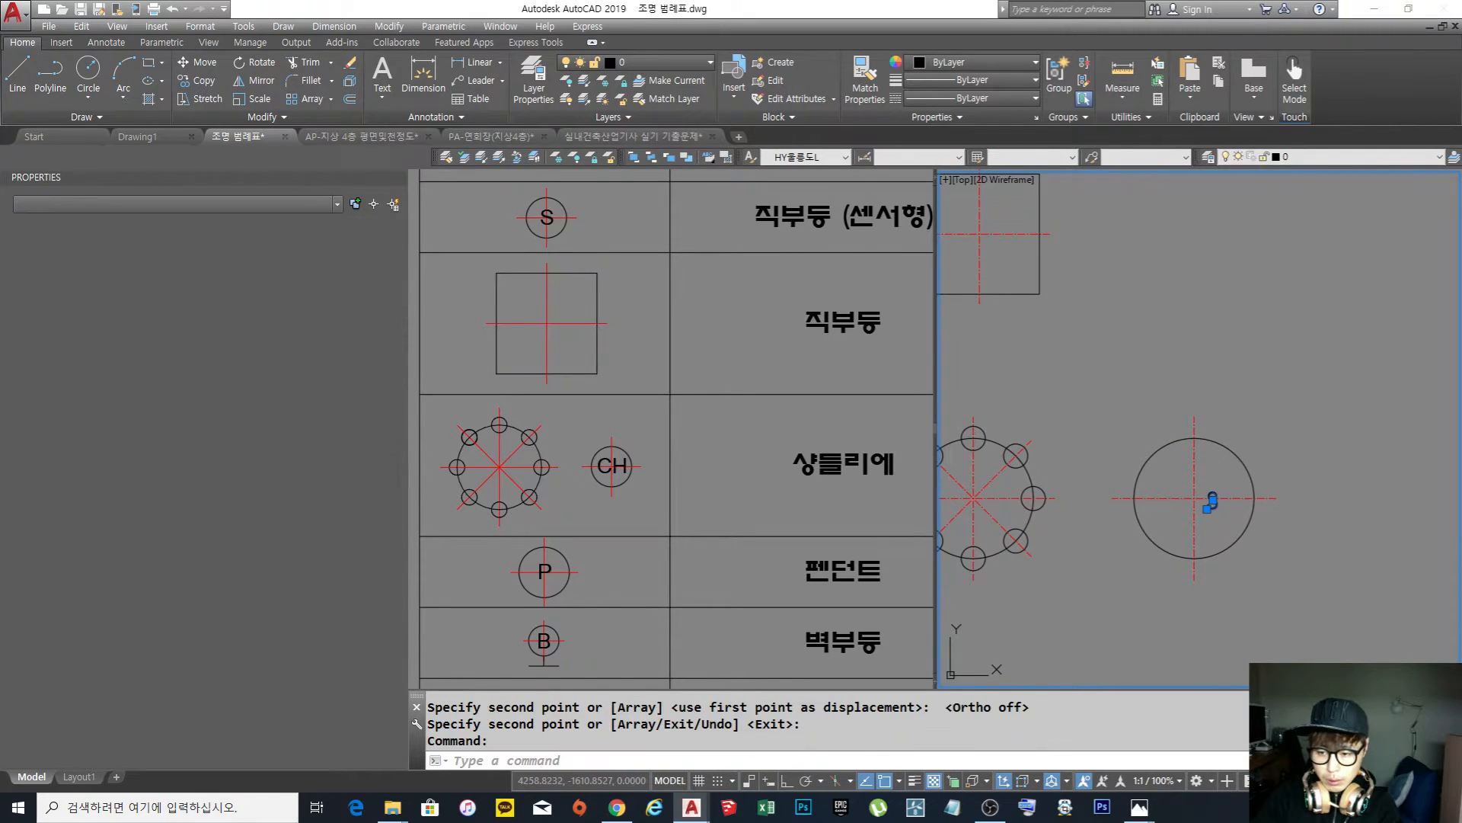
text(CH)
key(Return)
key(Return)
key(Escape)
Move the CH text so its middle alignment point sits on the circle's centre
click(1230, 501)
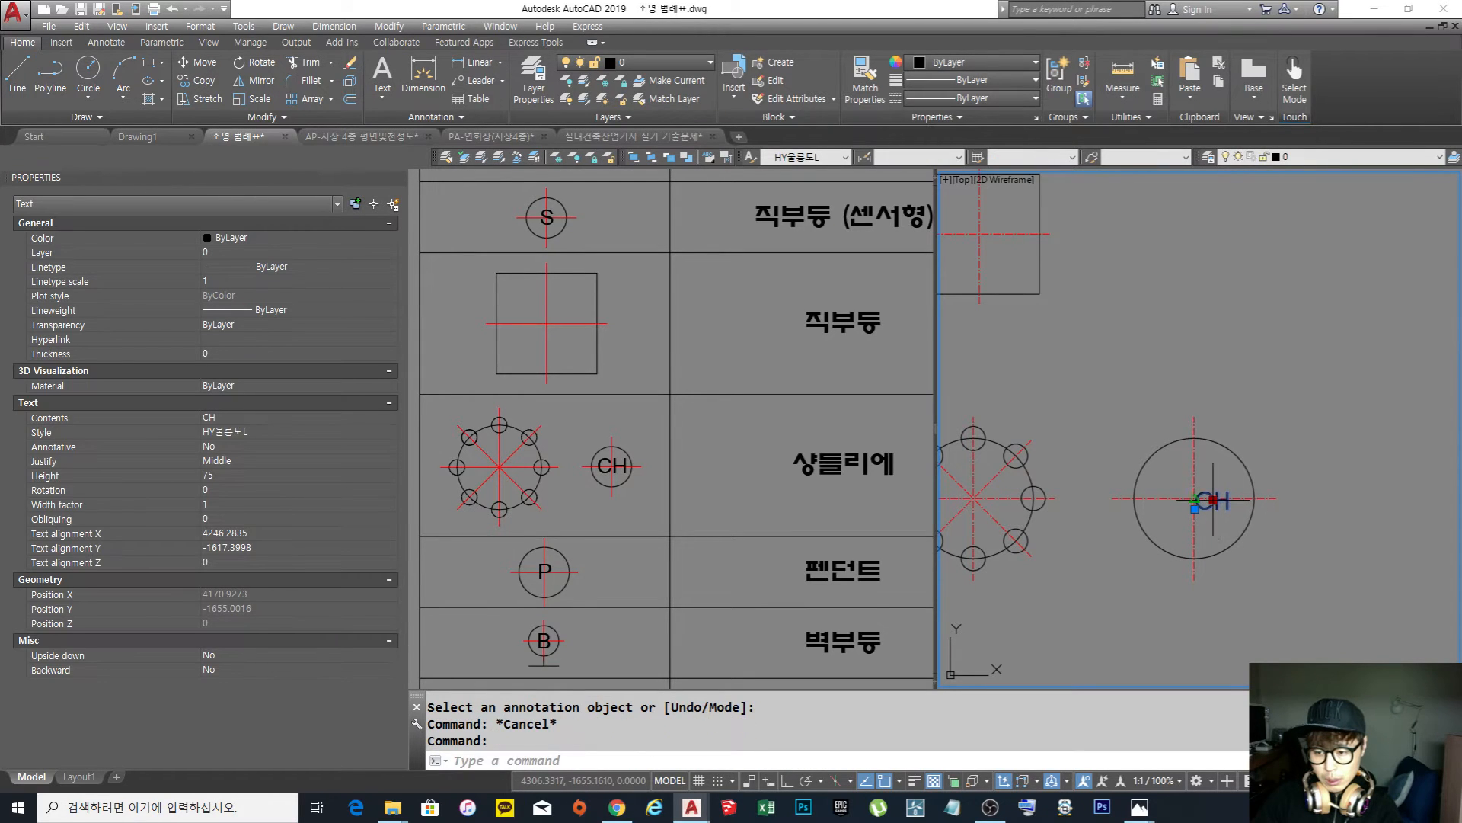
click(1194, 498)
key(Escape)
scroll(1233, 538, down, 2)
middle_drag(1229, 541, 1191, 548)
key(Escape)
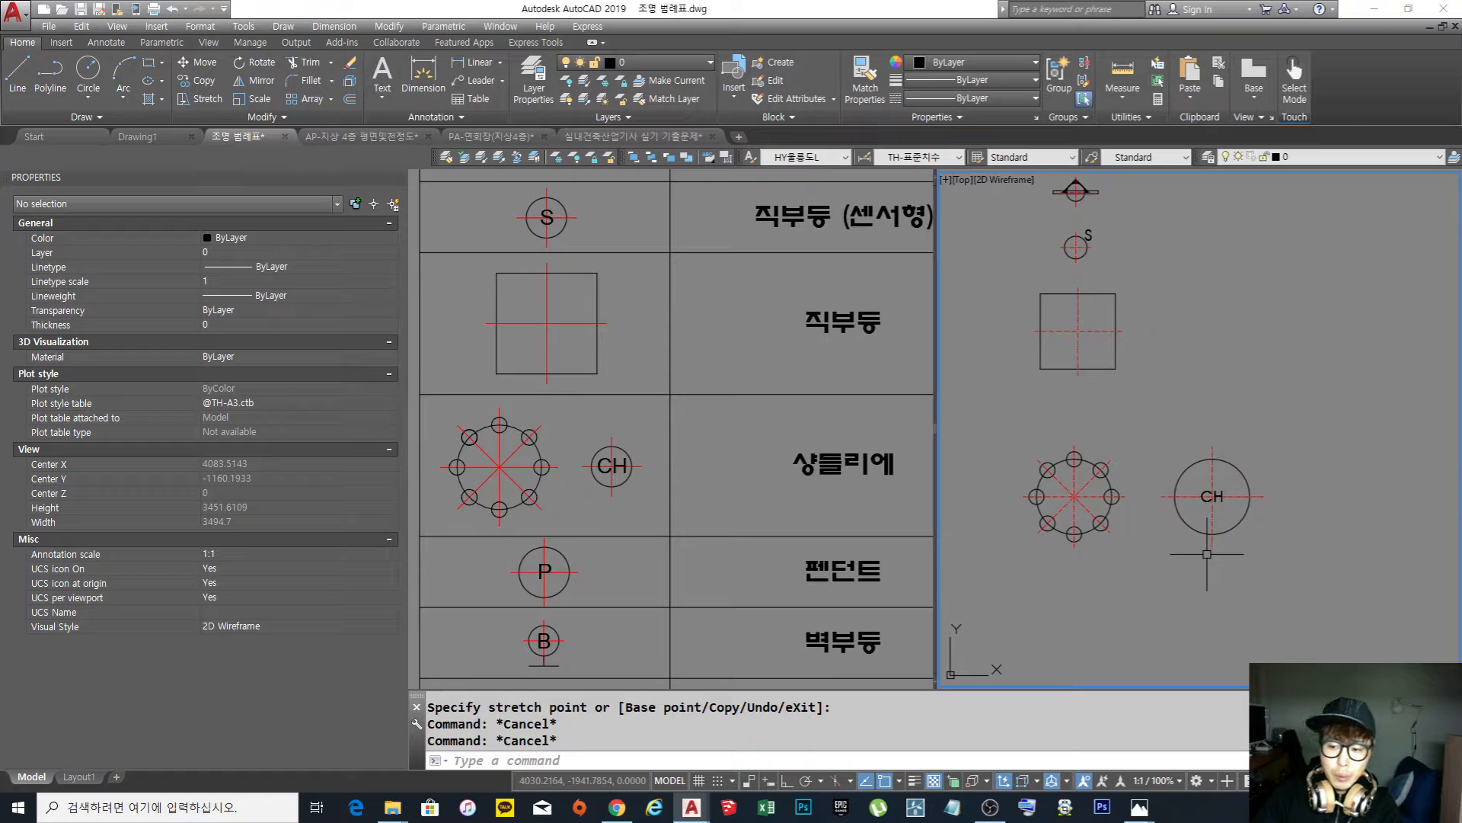
Switch to File Explorer and view the pendant light photo 20191215_023048.jpg to examine its dimensions
click(622, 572)
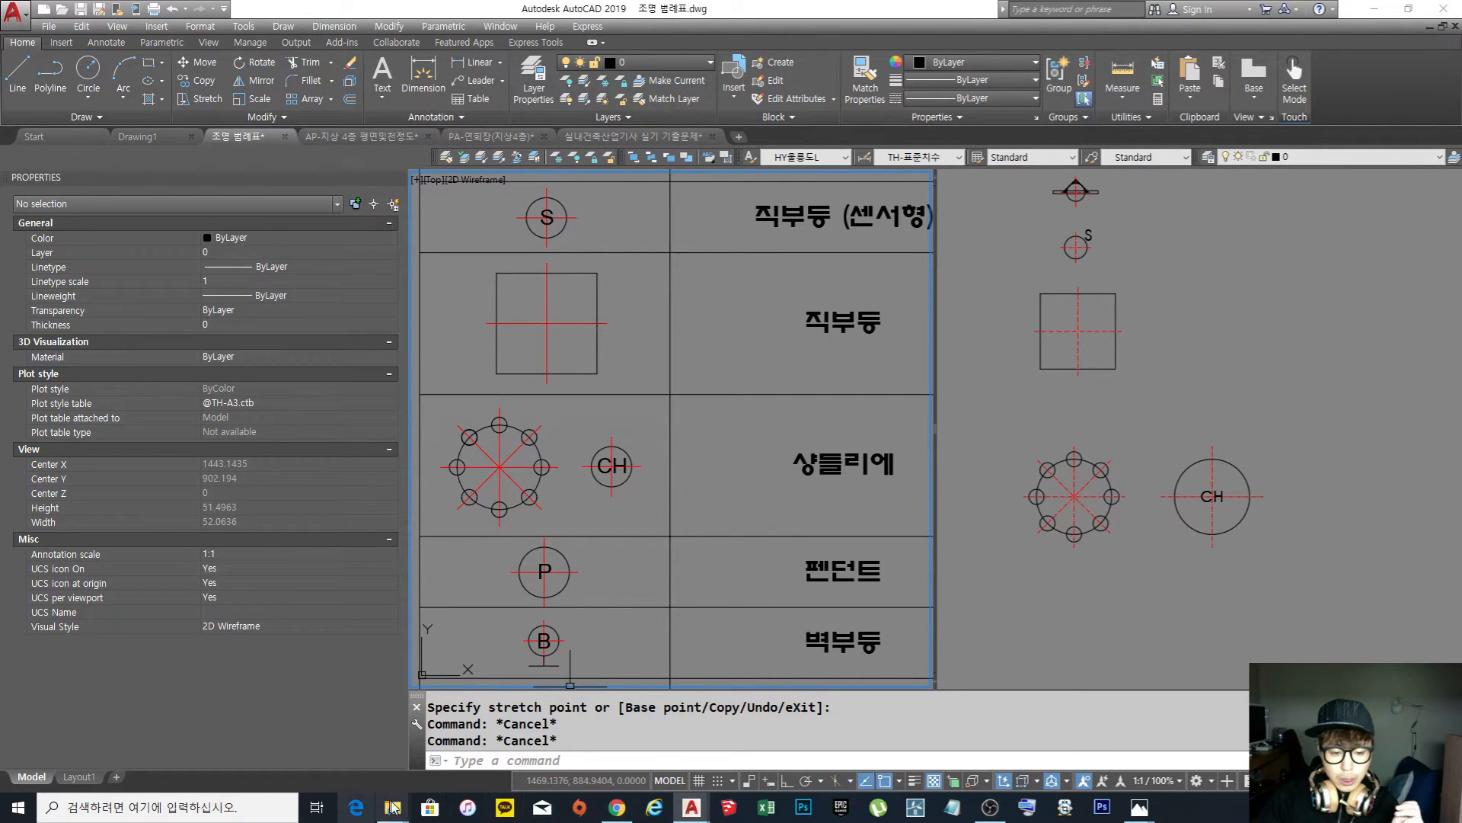
mouse_move(391, 806)
click(430, 762)
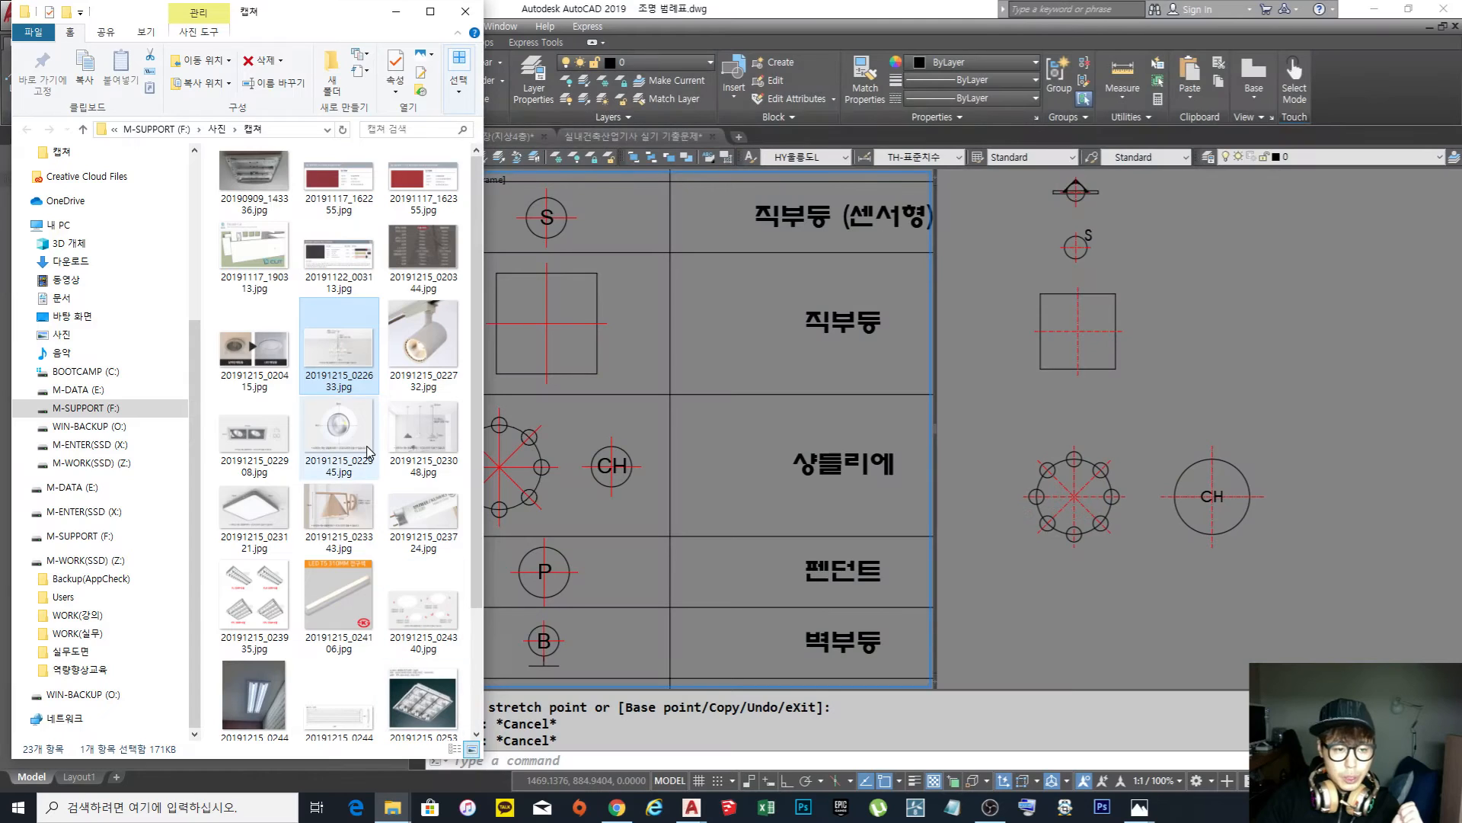
scroll(370, 455, down, 2)
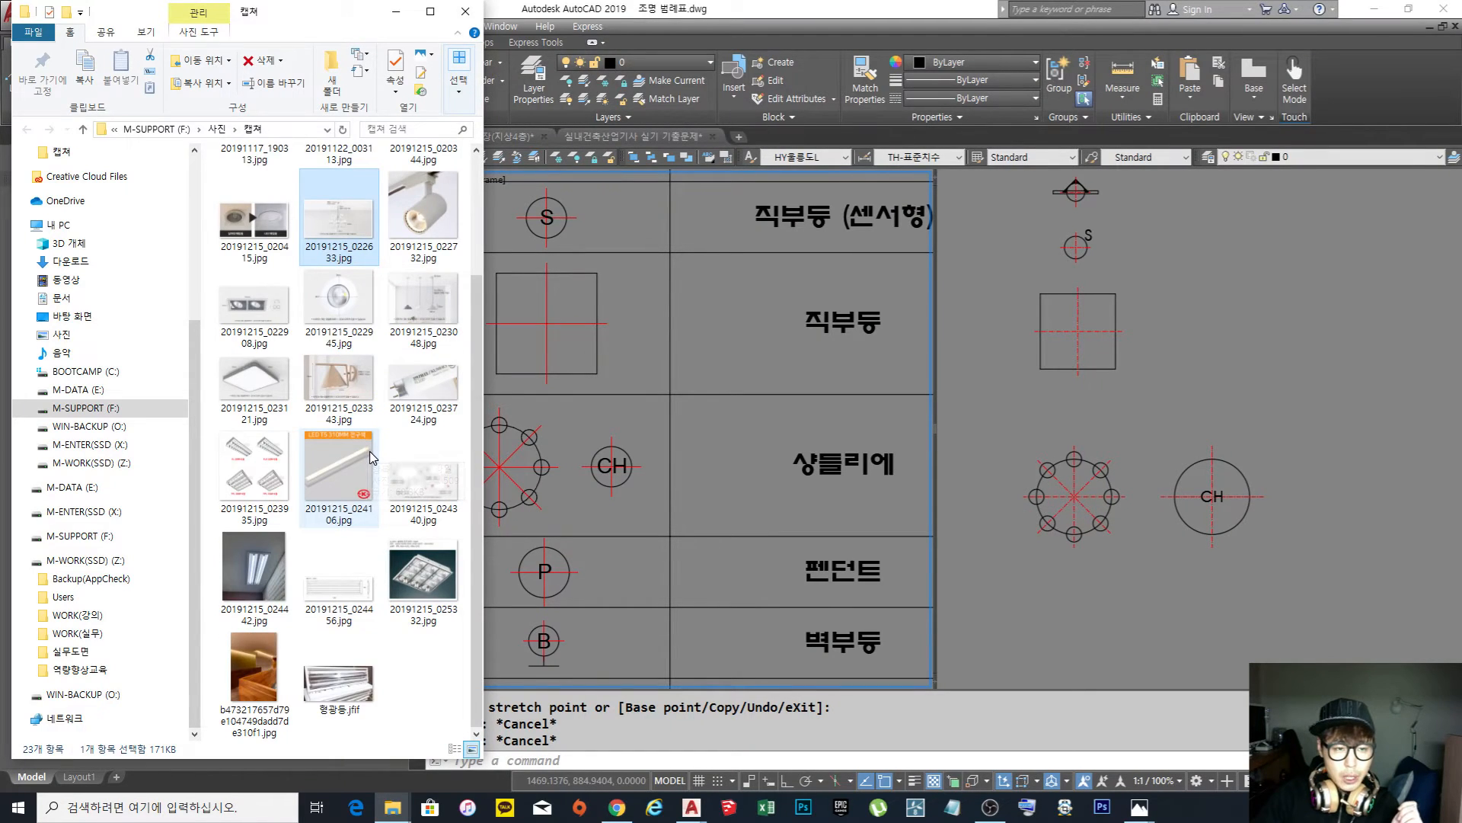
scroll(371, 455, up, 2)
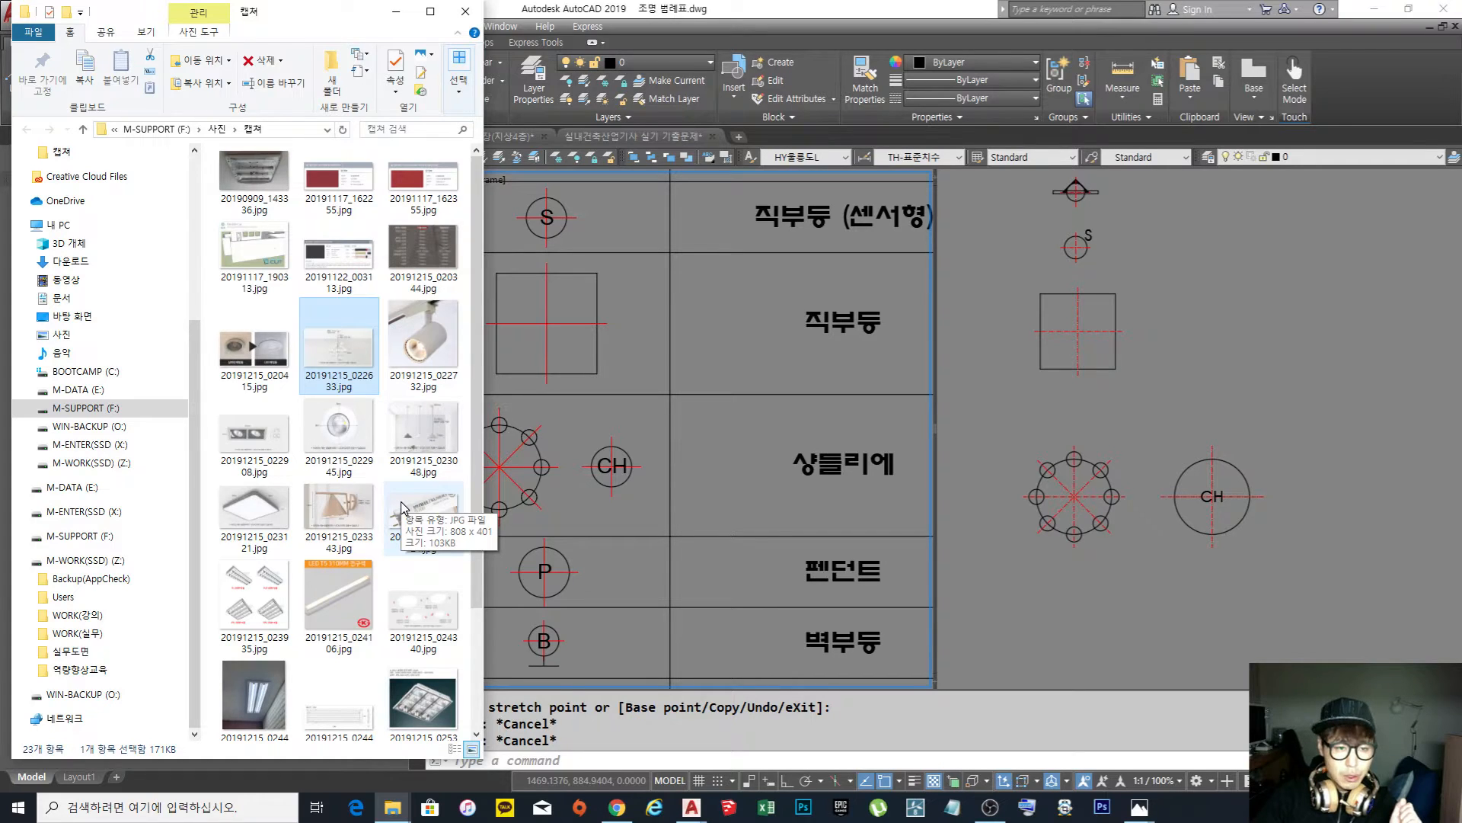
scroll(402, 508, down, 2)
scroll(402, 508, up, 2)
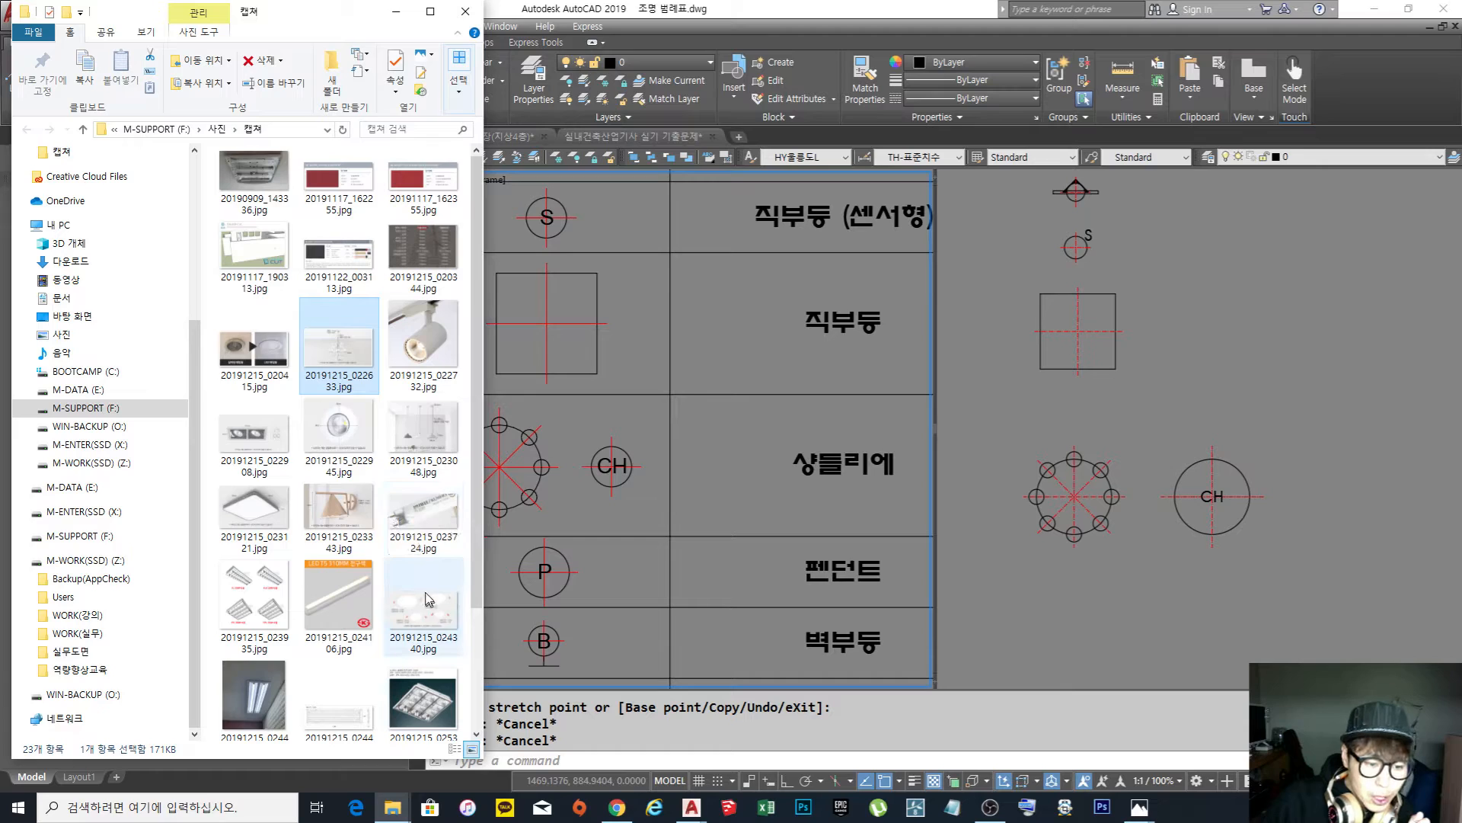
scroll(418, 587, down, 2)
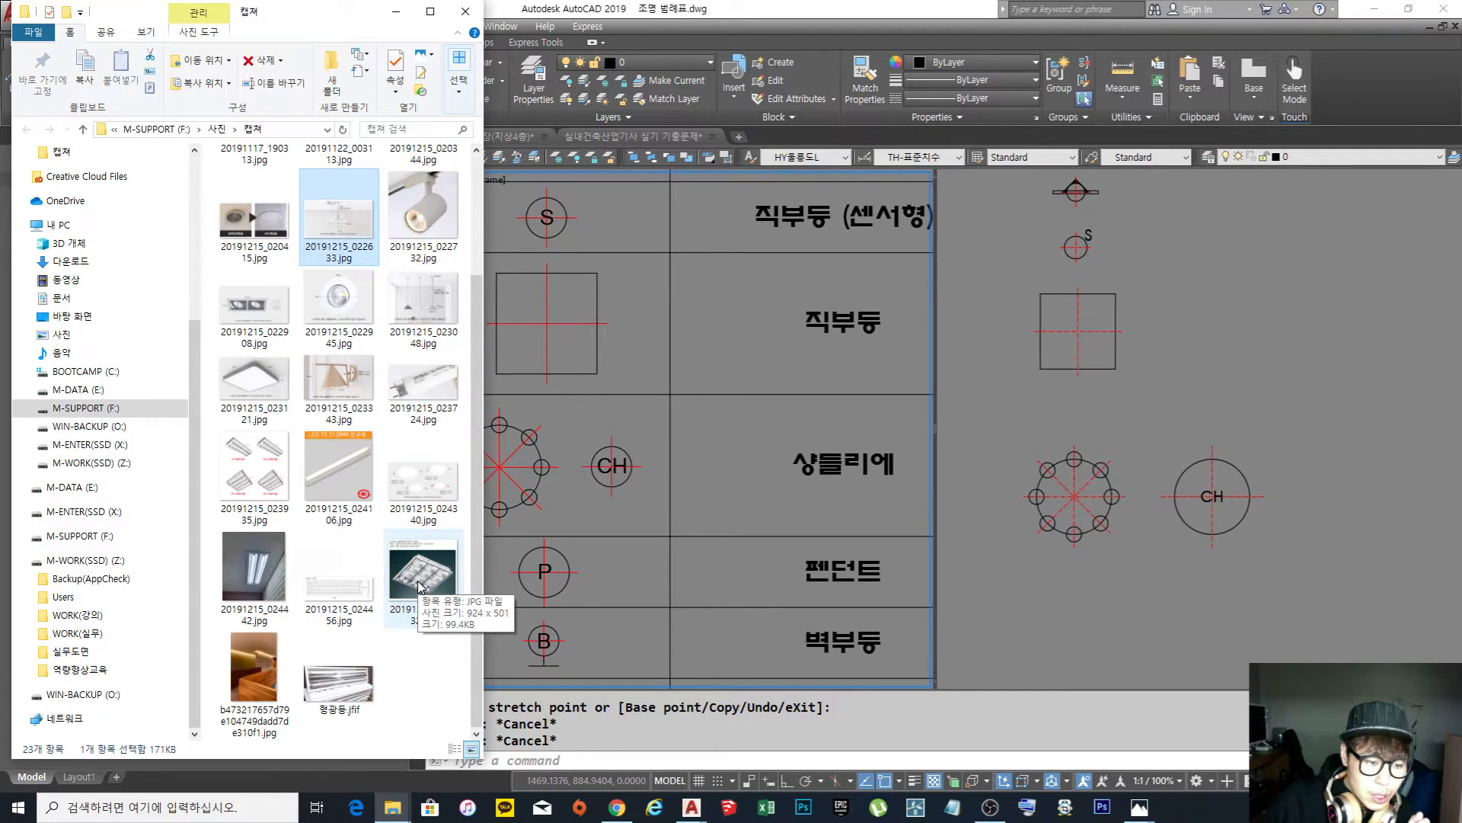
scroll(418, 586, up, 2)
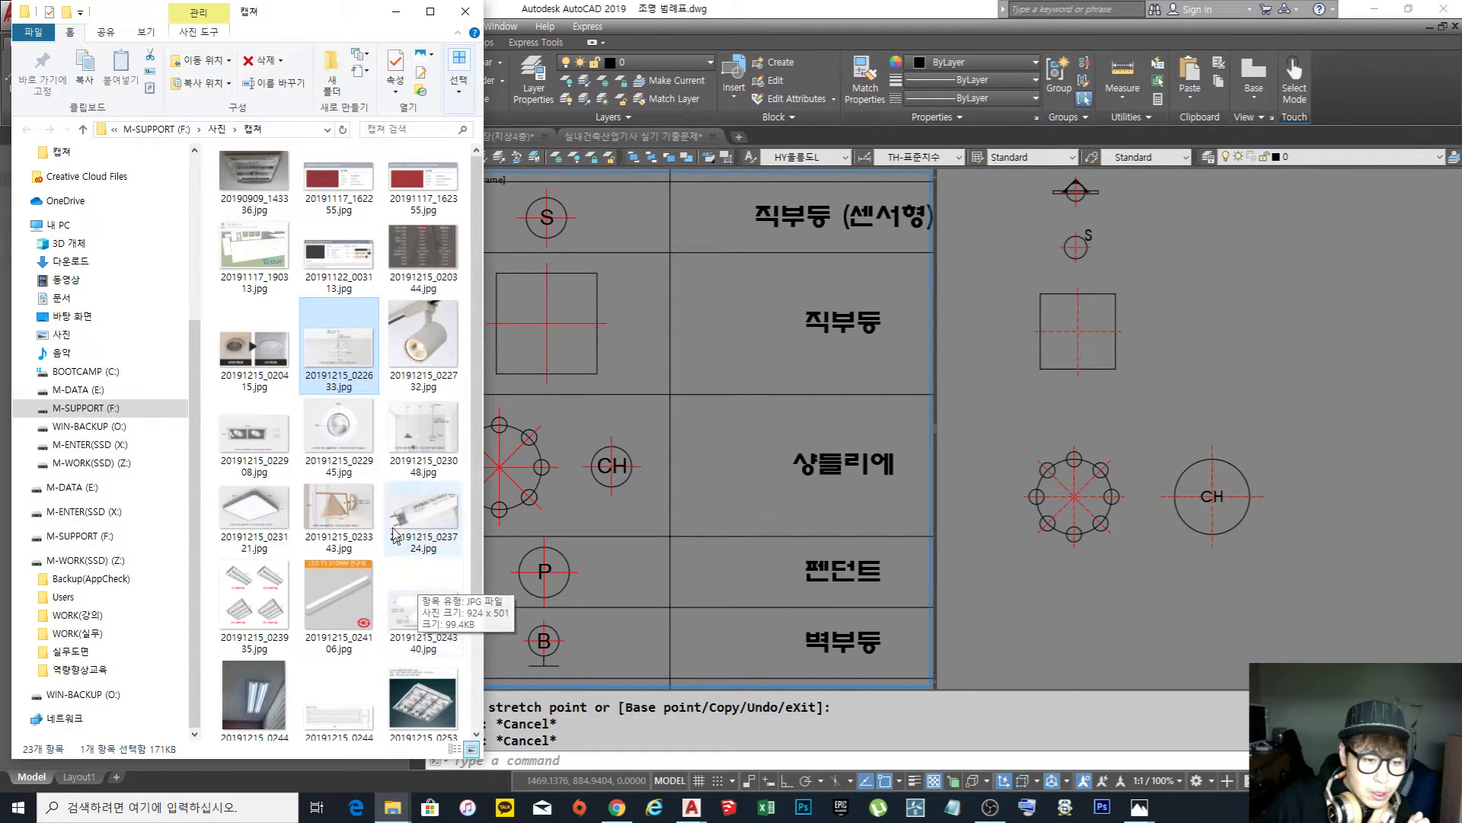
click(409, 442)
double_click(409, 442)
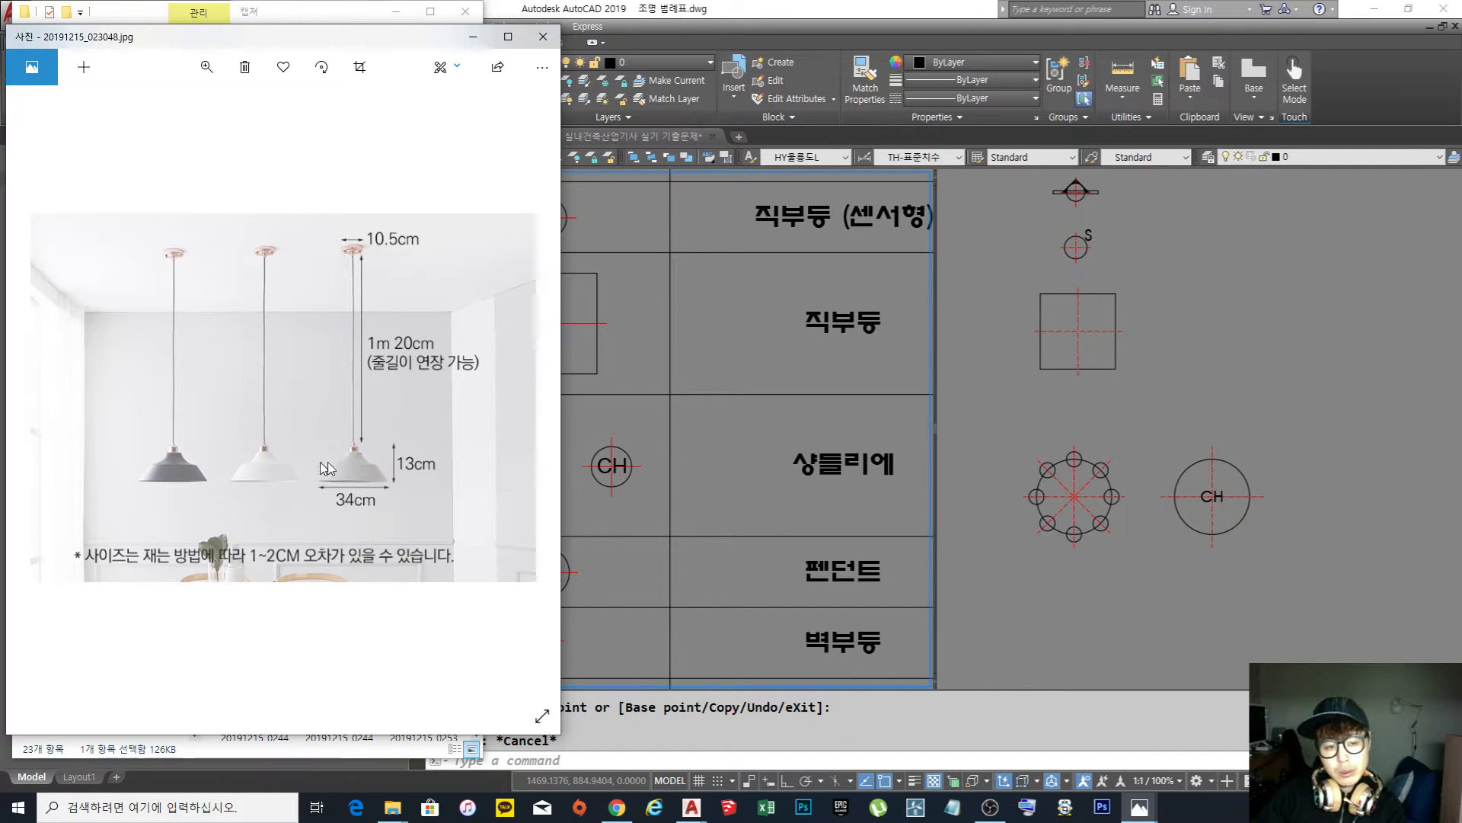
click(473, 37)
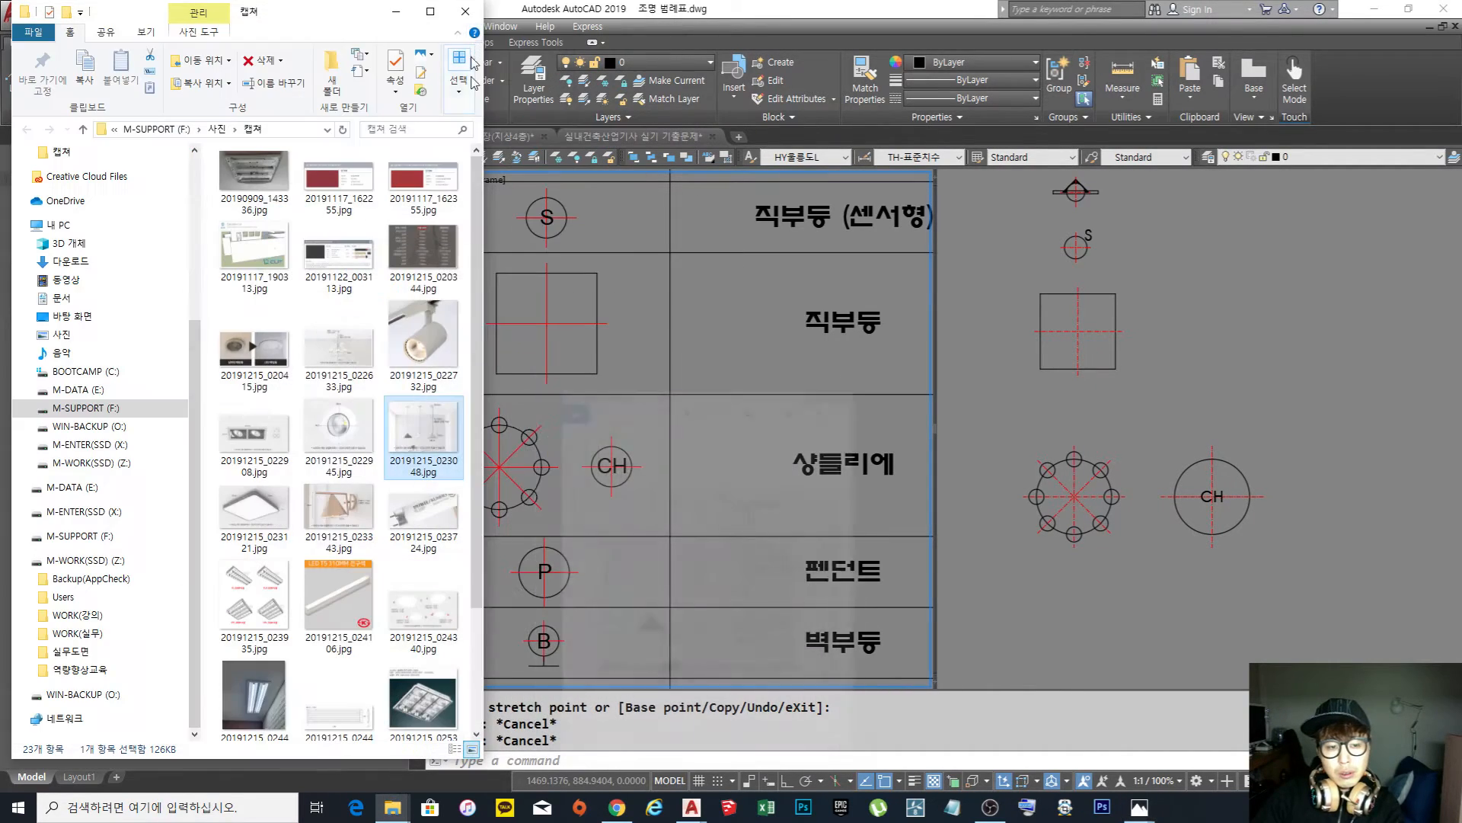
Return to AutoCAD and draw a circle of radius 150 below the ring-shaped chandelier symbol for the pendant light
click(1138, 610)
click(1094, 619)
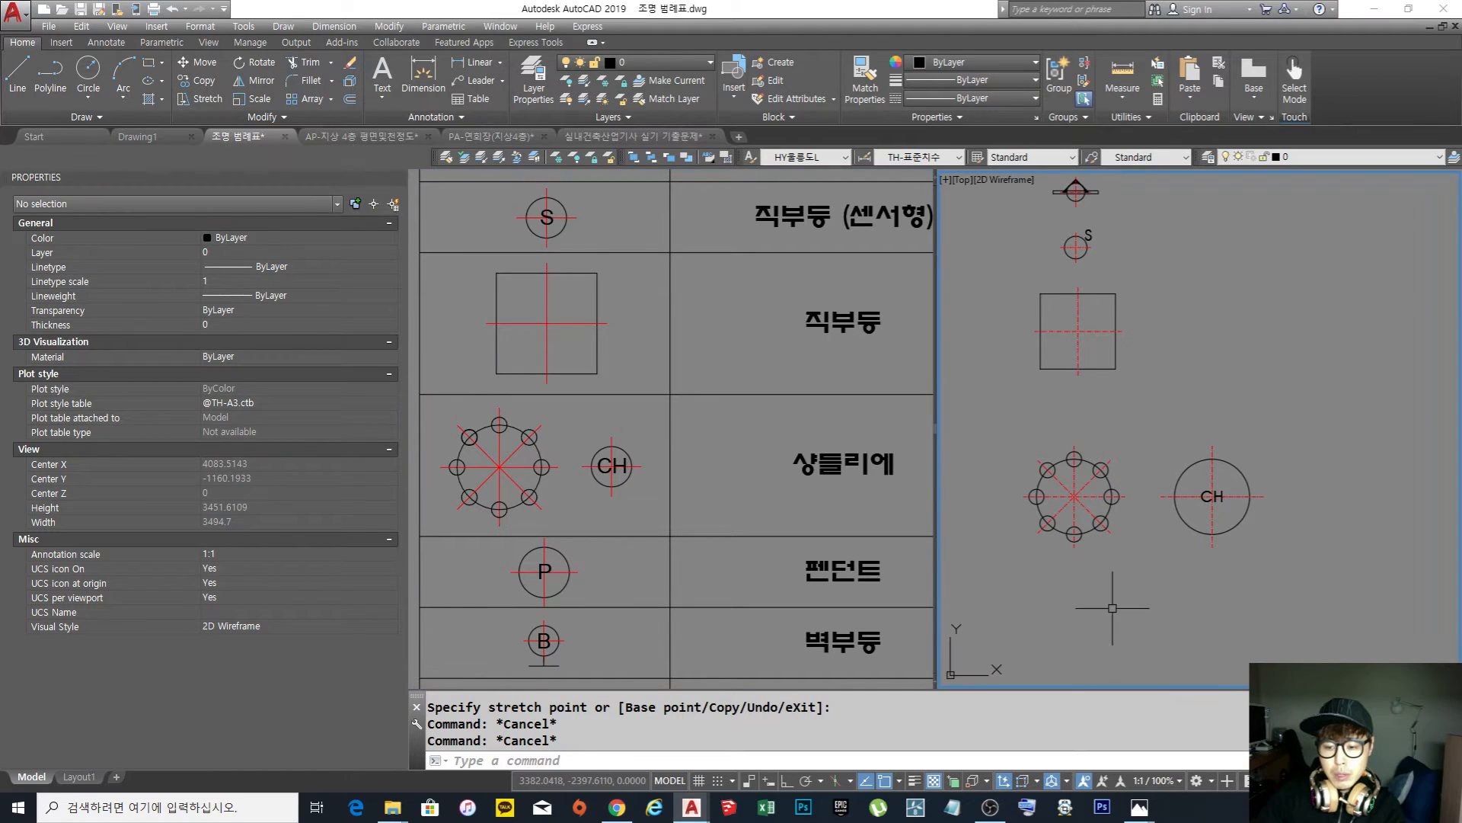
middle_drag(1092, 581, 1111, 444)
middle_drag(1121, 529, 1108, 528)
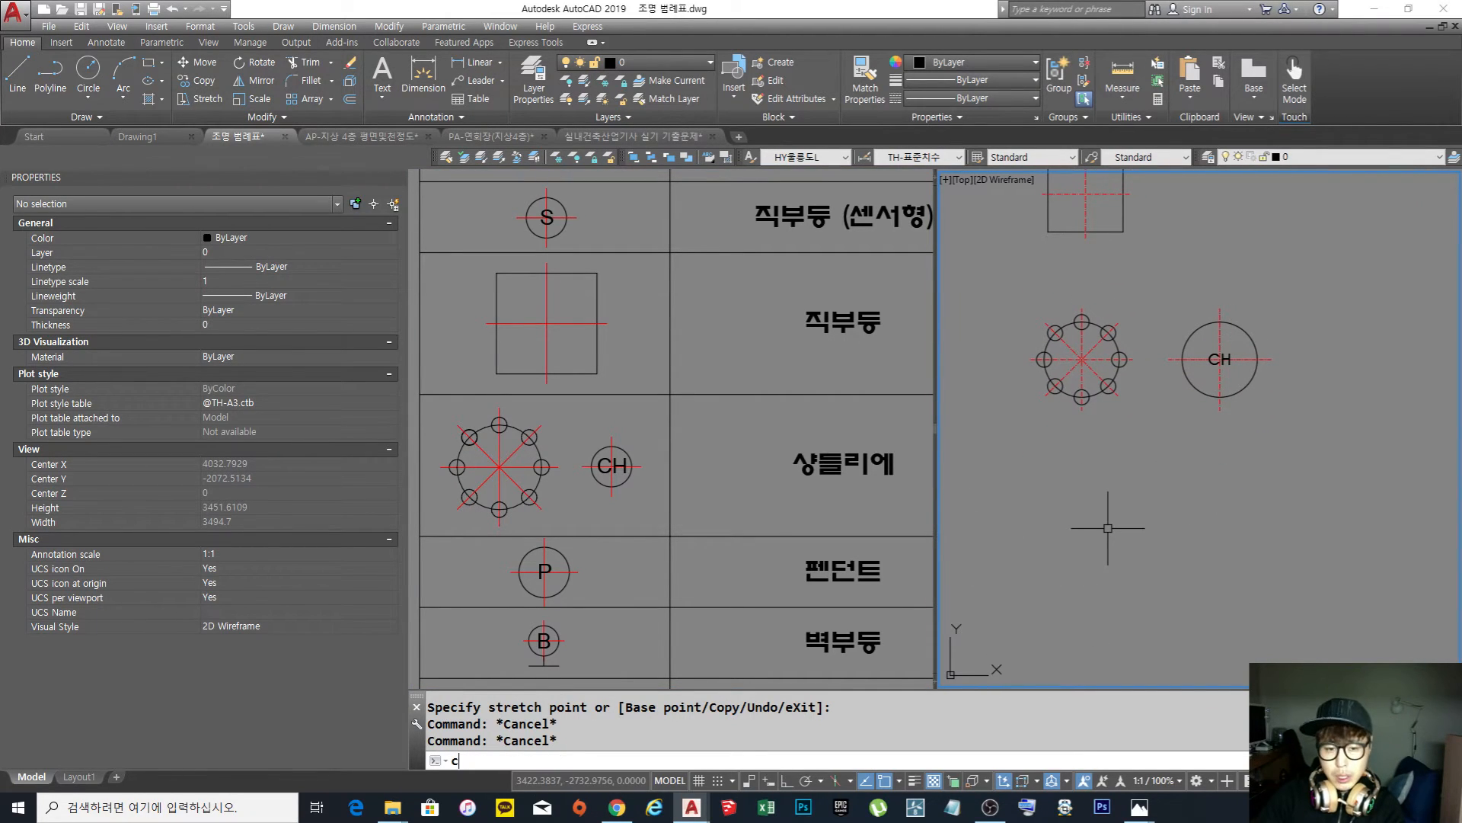
text(C)
key(Return)
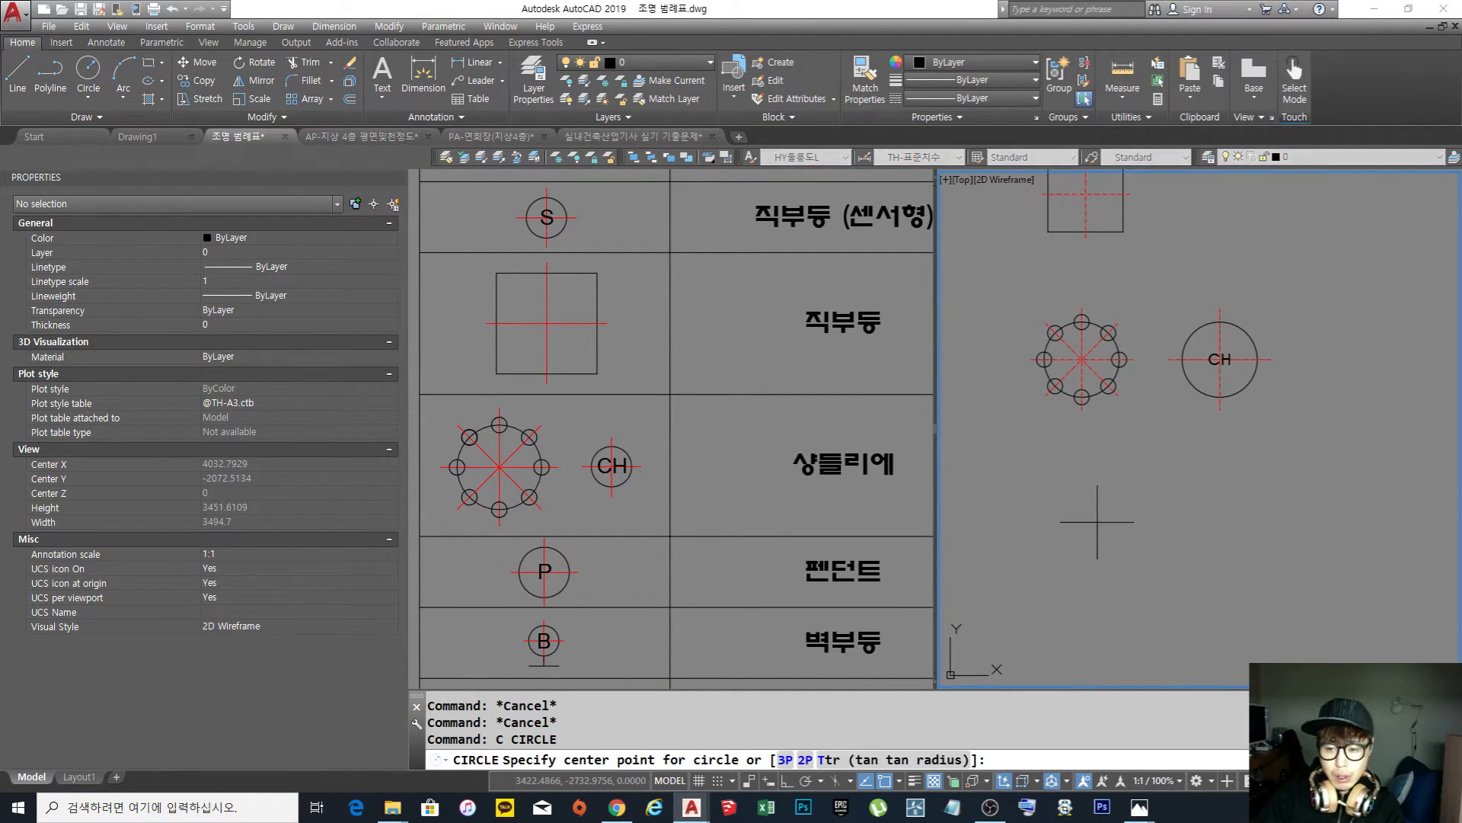
click(1083, 508)
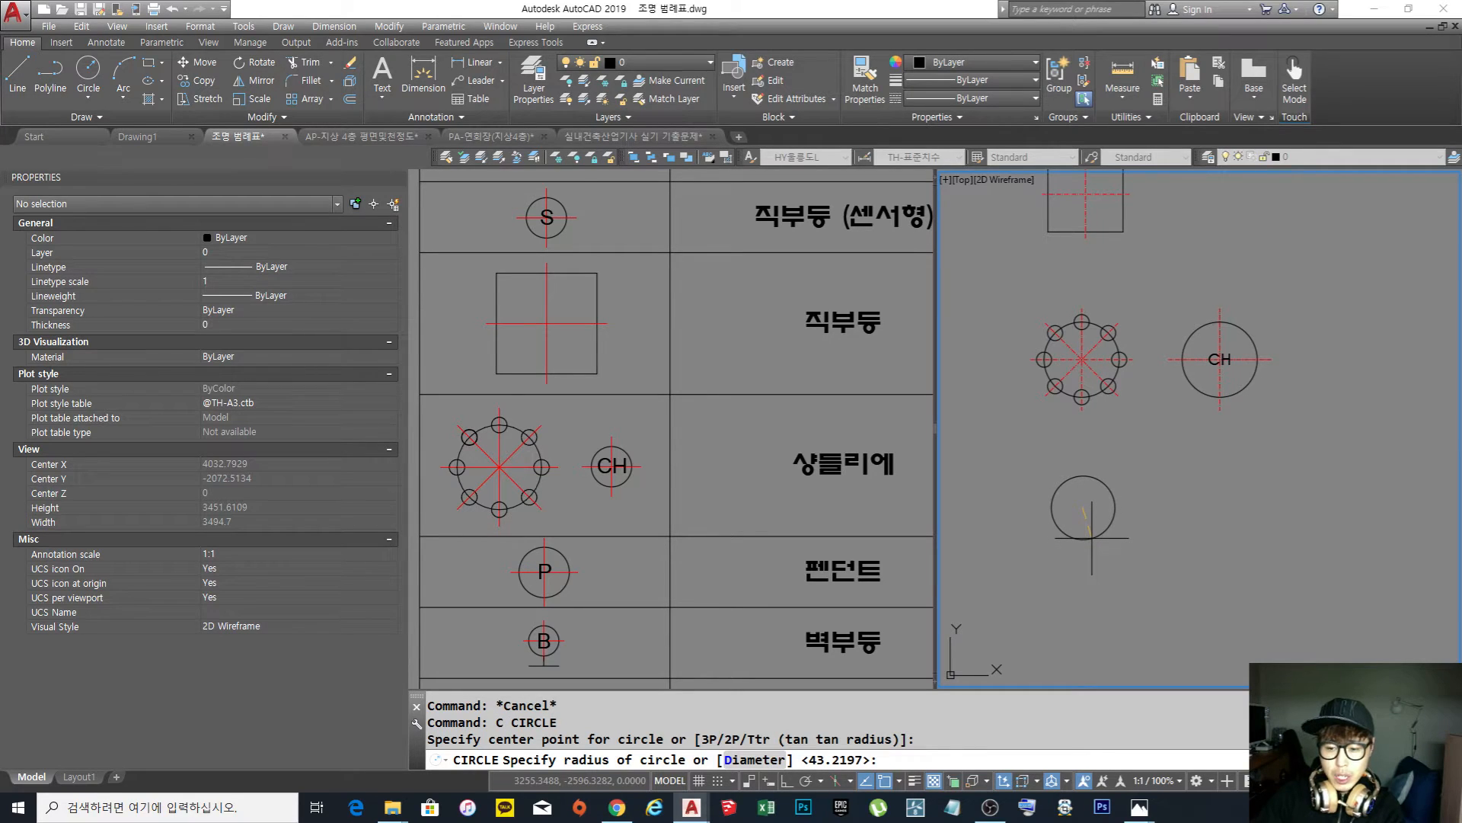
text(150)
key(Return)
key(Escape)
key(Escape)
key(Escape)
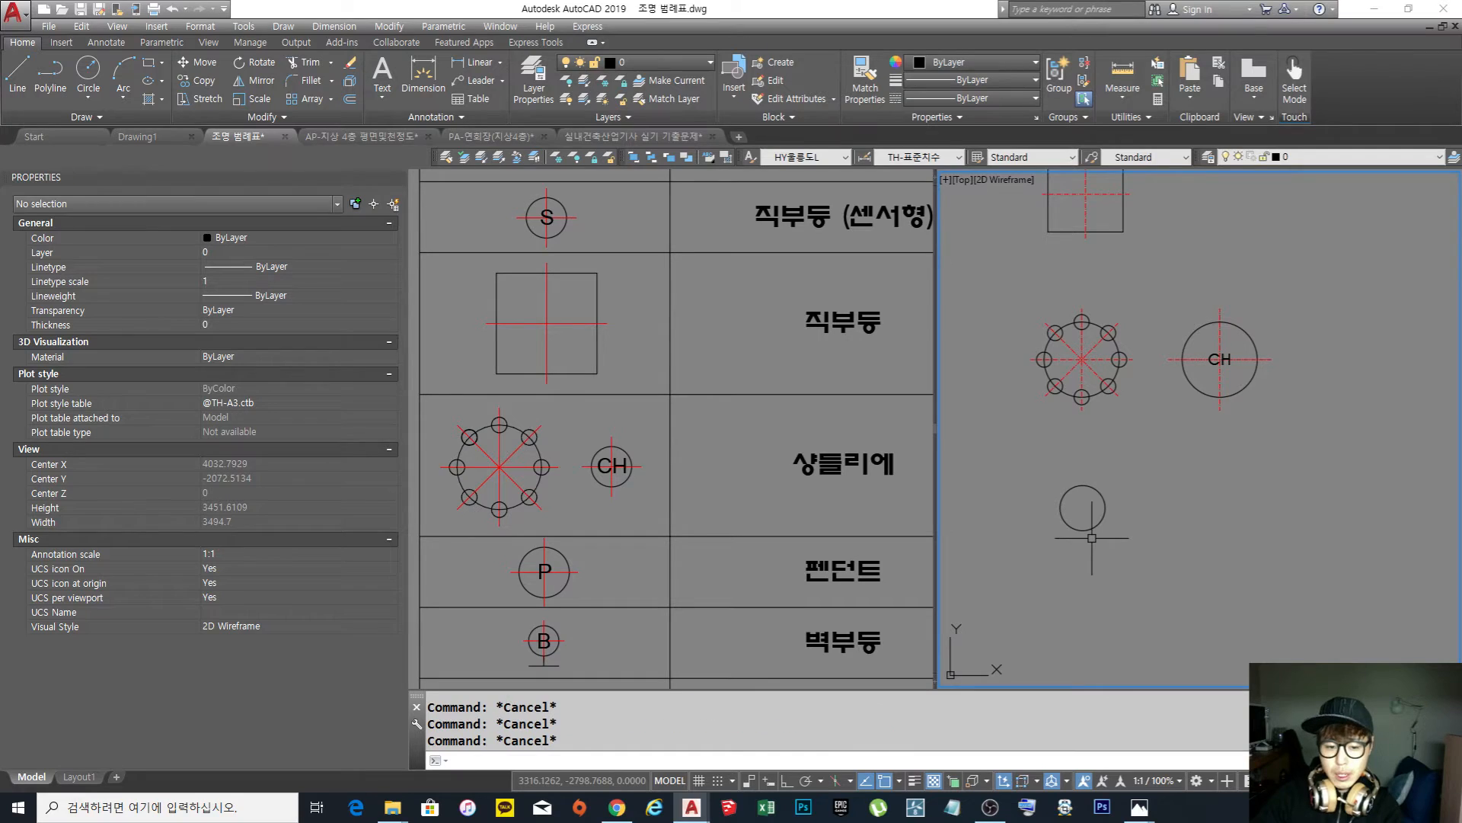
Draw a horizontal and a vertical line across the pendant circle, joining its opposite quadrants through the centre
scroll(1060, 500, up, 2)
text(l)
key(Return)
click(1069, 501)
click(1141, 501)
key(Return)
key(Return)
click(1104, 465)
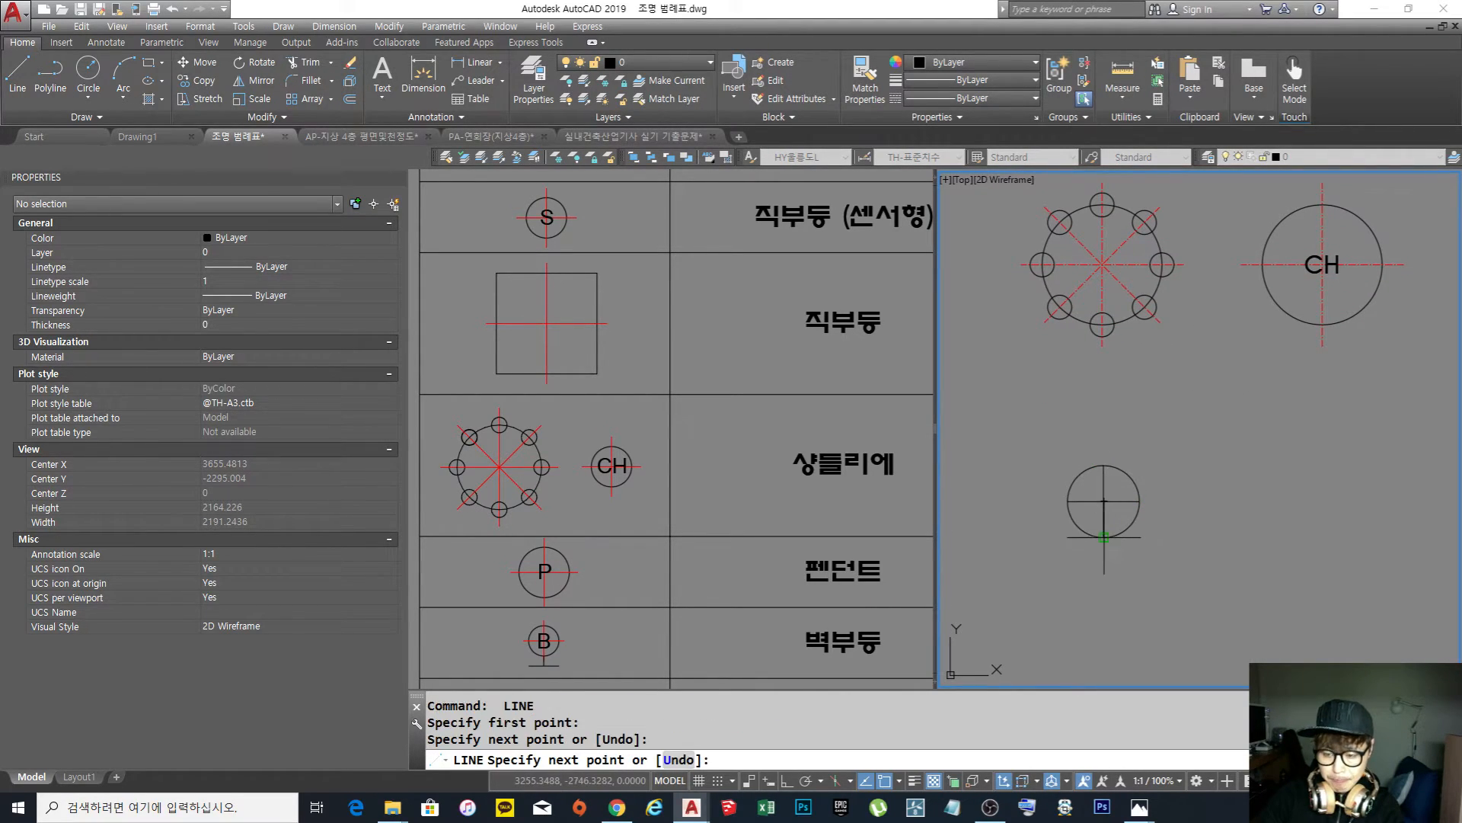
click(1105, 537)
key(Return)
Lengthen both ends of the pendant circle's horizontal and vertical lines beyond the circle, using the Delta option
text(le)
key(Escape)
key(Escape)
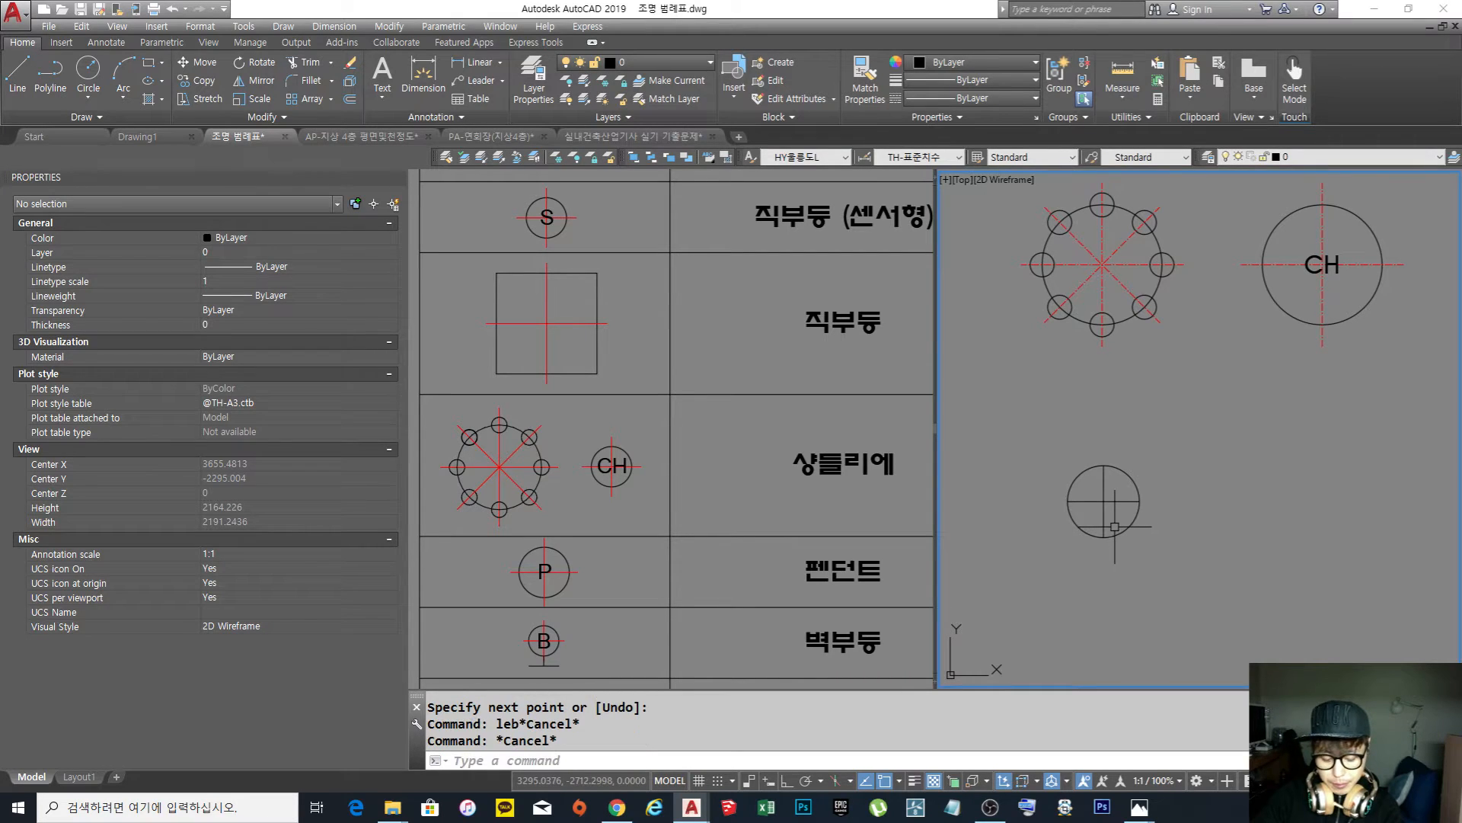
text(leb)
key(Escape)
key(Escape)
text(Len)
key(Return)
text(de)
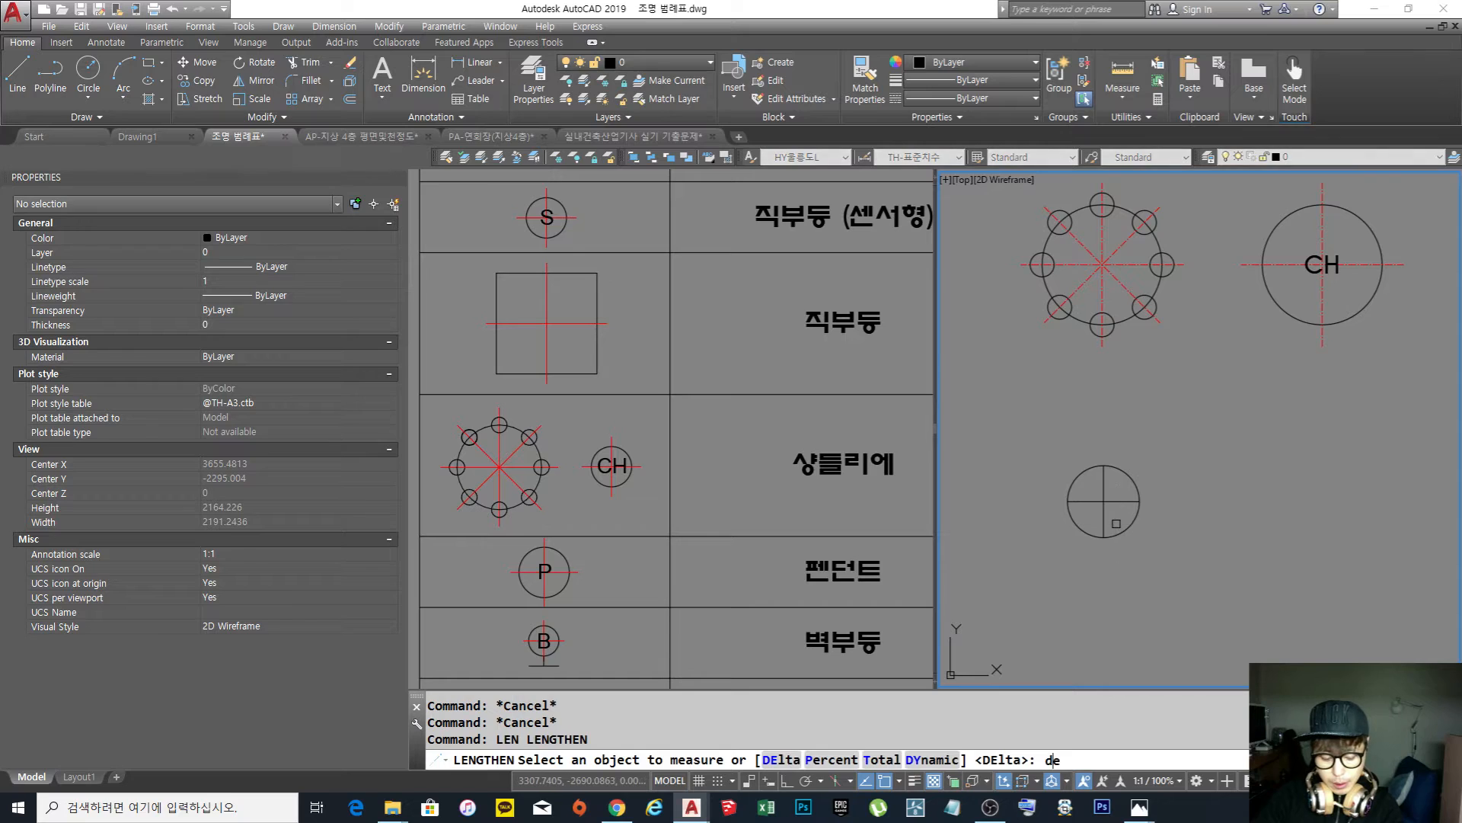
key(Return)
text(4)
key(Return)
click(1104, 486)
click(1090, 501)
click(1125, 500)
key(Escape)
key(Escape)
Match the properties of the chandelier's red centre line onto the pendant circle's two crossing lines
text(ma)
key(Escape)
key(Escape)
key(Return)
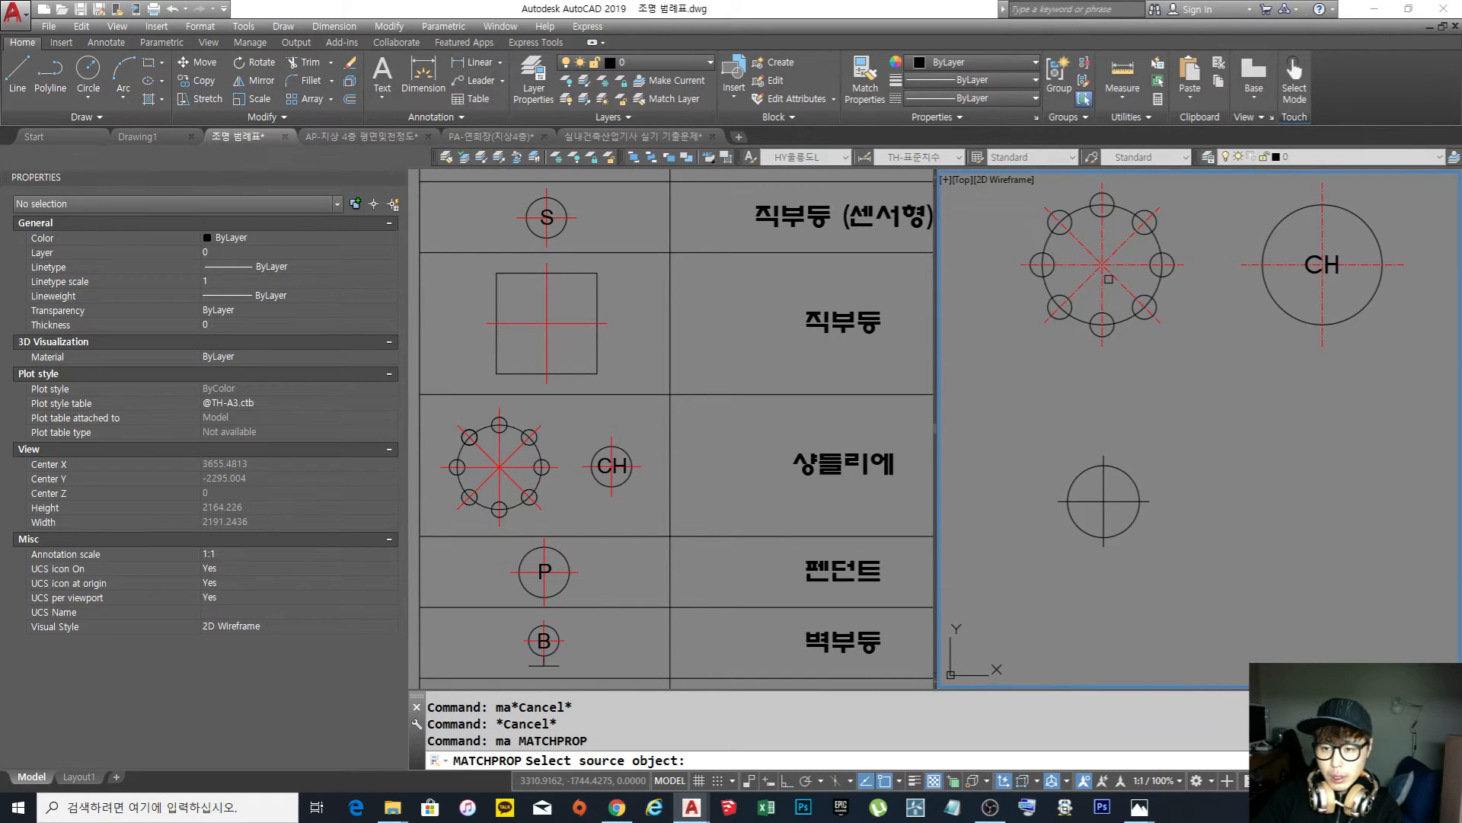
click(1103, 275)
click(1114, 510)
click(1096, 493)
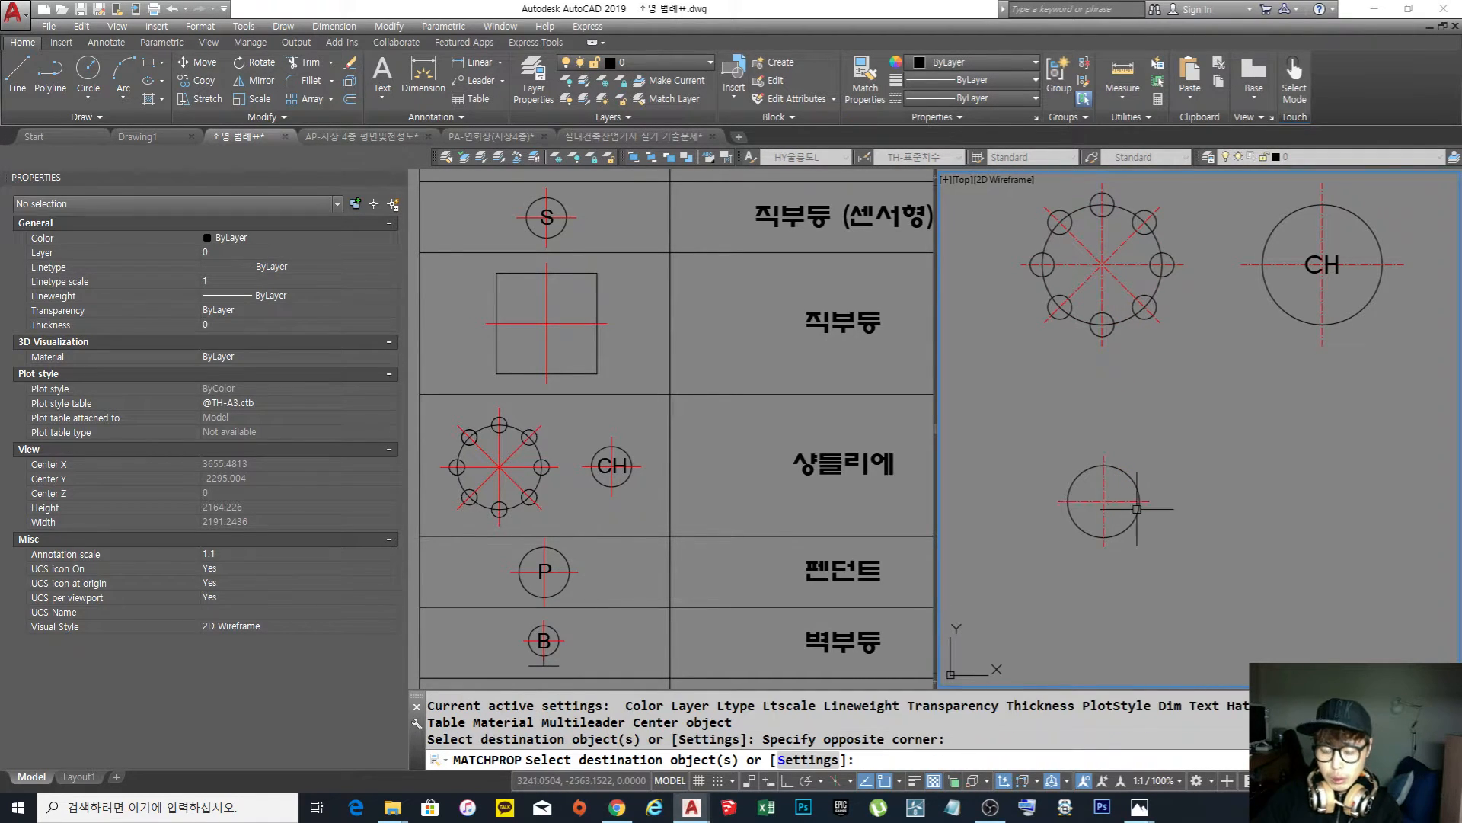
key(Return)
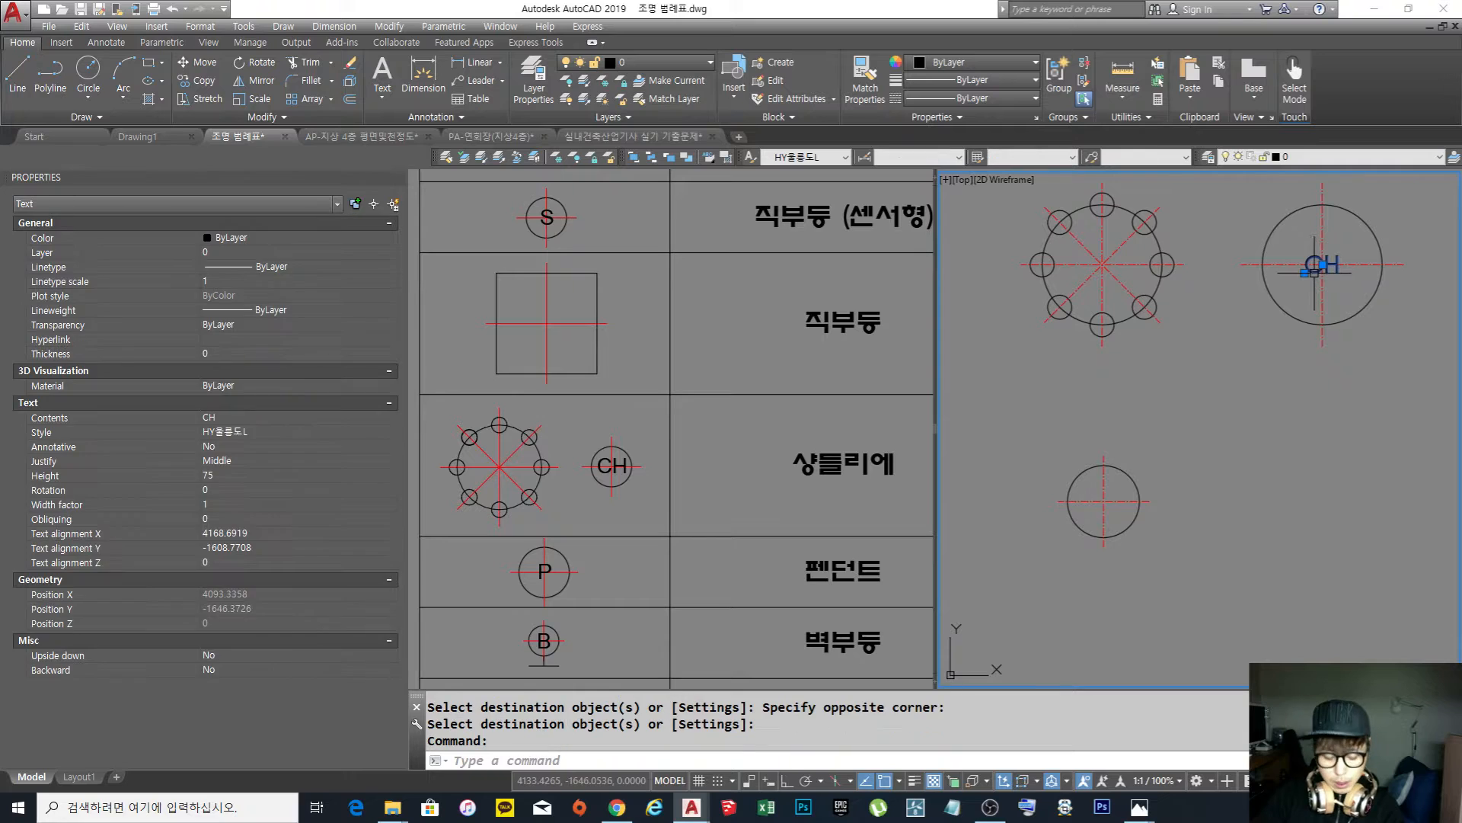
Copy the CH text from the chandelier circle to the empty area beside the pendant circle
key(Escape)
key(Escape)
text(co)
key(Return)
click(1320, 264)
key(Return)
click(1321, 264)
click(1202, 525)
key(Escape)
Change the copied CH text beside the pendant circle to P
click(1201, 526)
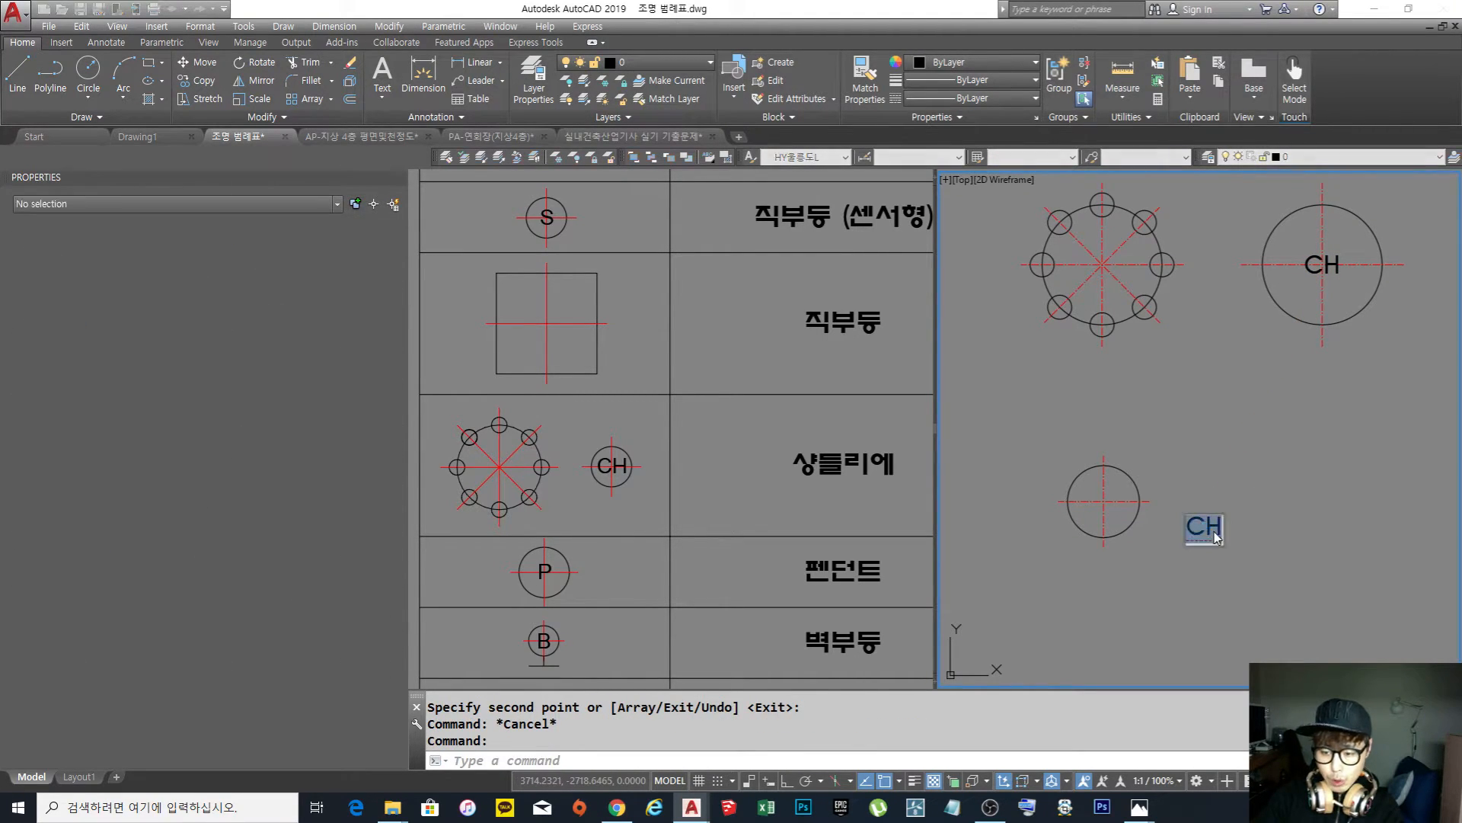
double_click(1211, 528)
text(P)
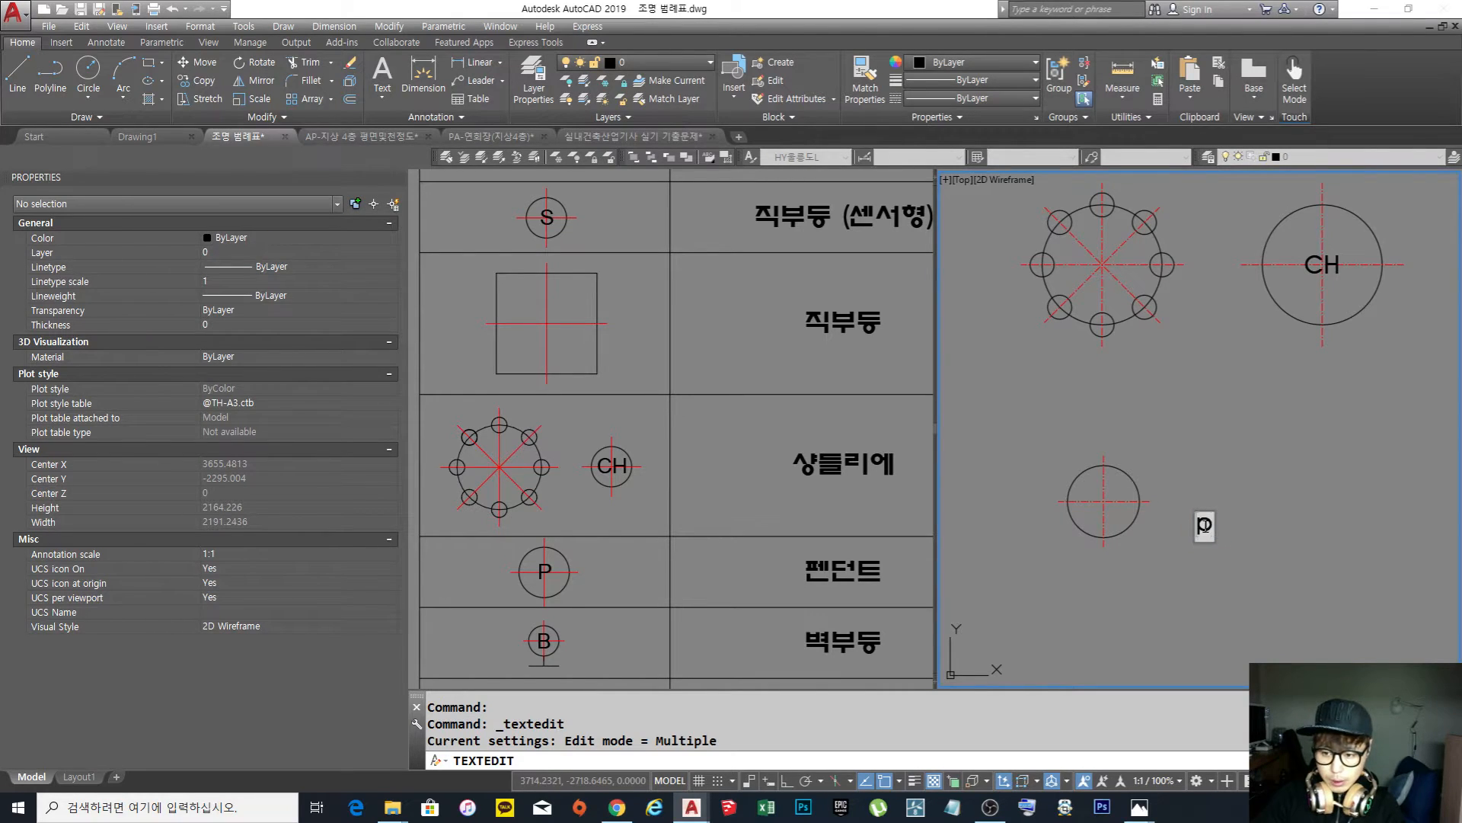
key(Return)
key(Escape)
Move the P text so its middle alignment point sits on the pendant circle's centre
click(1227, 548)
click(1190, 491)
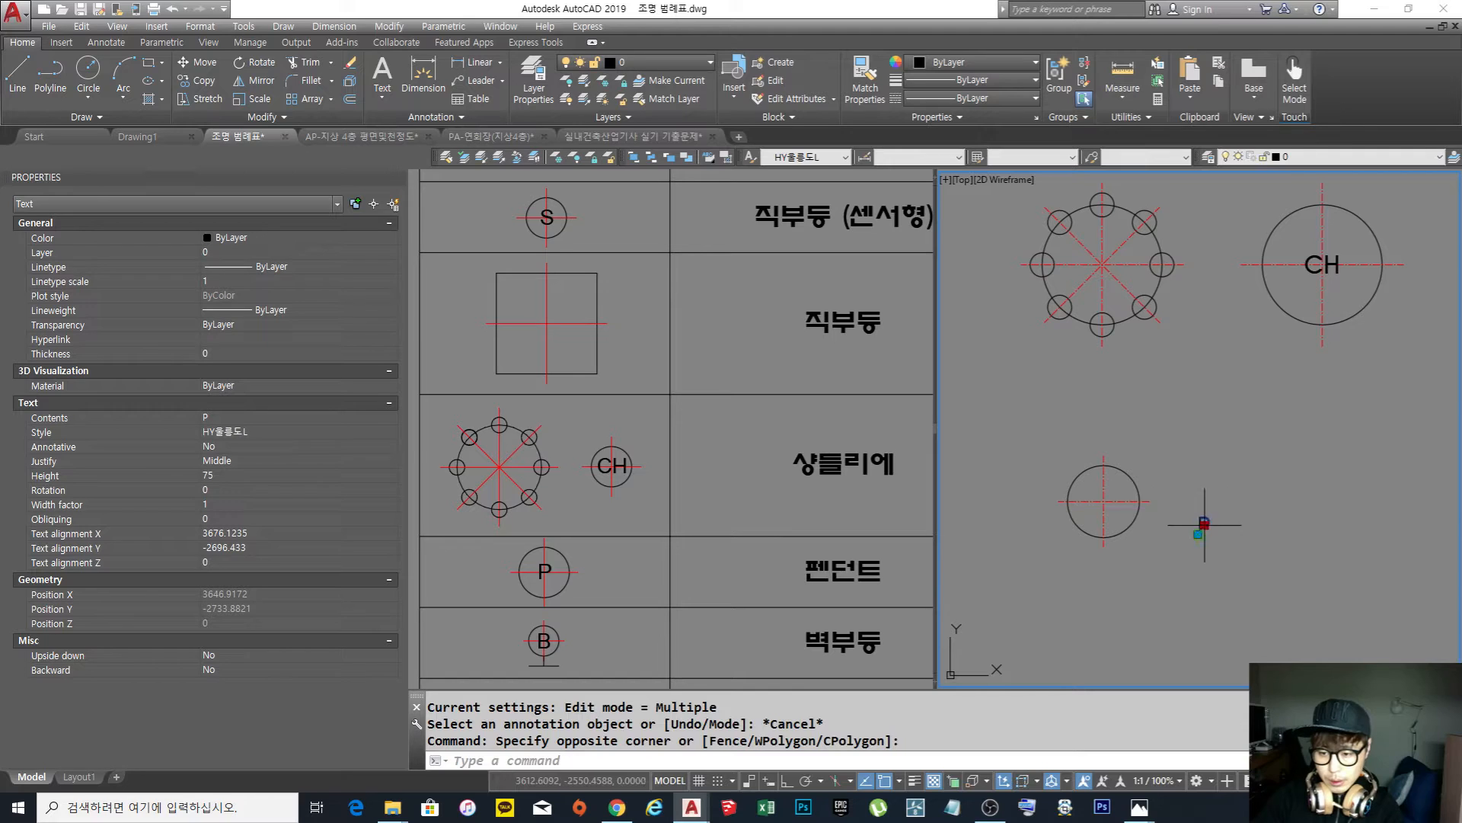
click(1204, 523)
click(1104, 501)
key(Escape)
scroll(1212, 513, down, 2)
middle_drag(1211, 513, 1169, 582)
scroll(1133, 580, up, 2)
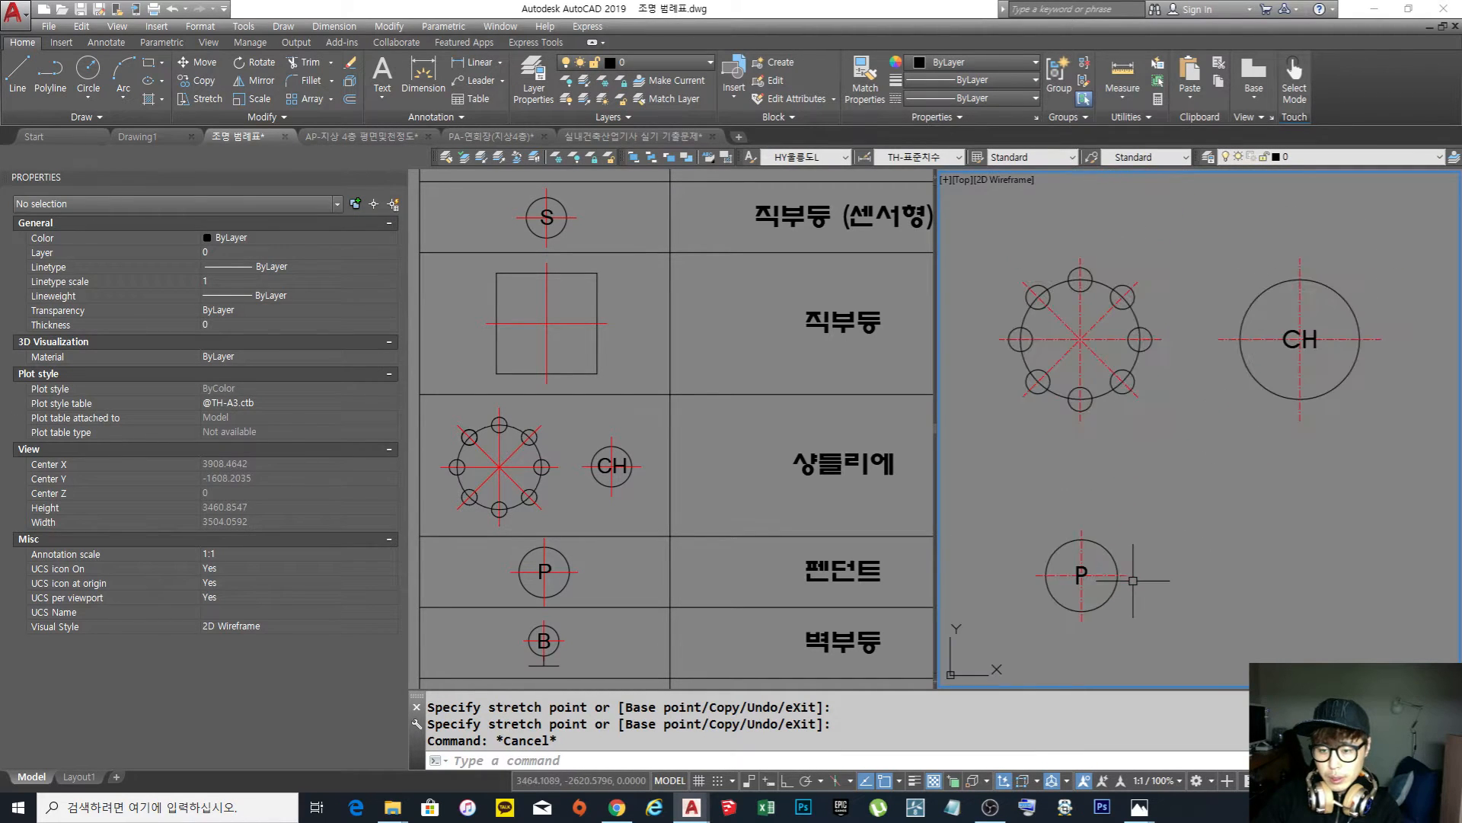
Examine the lighting symbols on the ceiling plan in 실내건축산업기사 실기 기출문제.dwg, and return to 조명 범례표.dwg
scroll(1163, 496, down, 2)
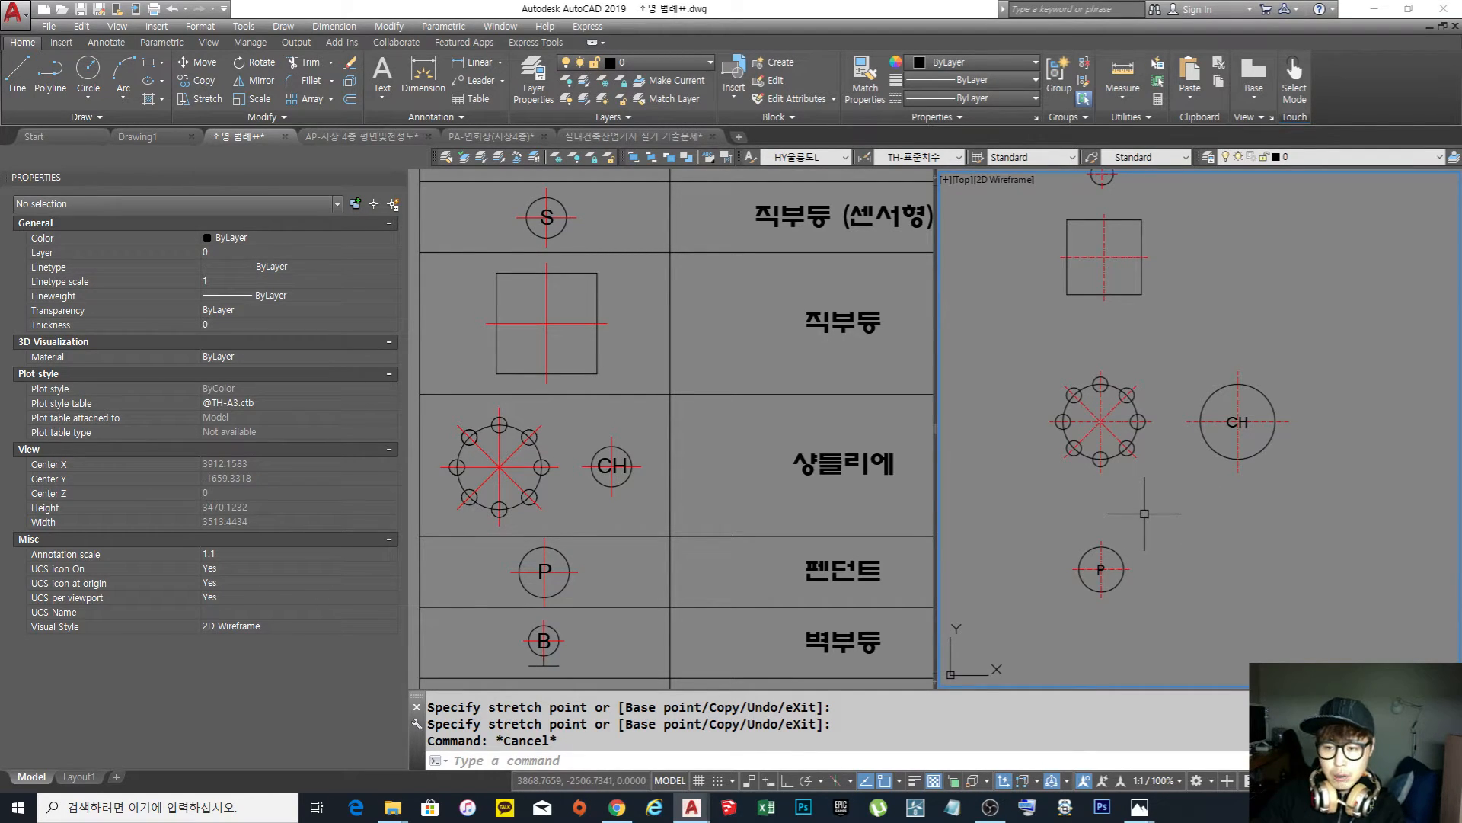
scroll(1145, 513, down, 2)
middle_drag(1169, 518, 1139, 548)
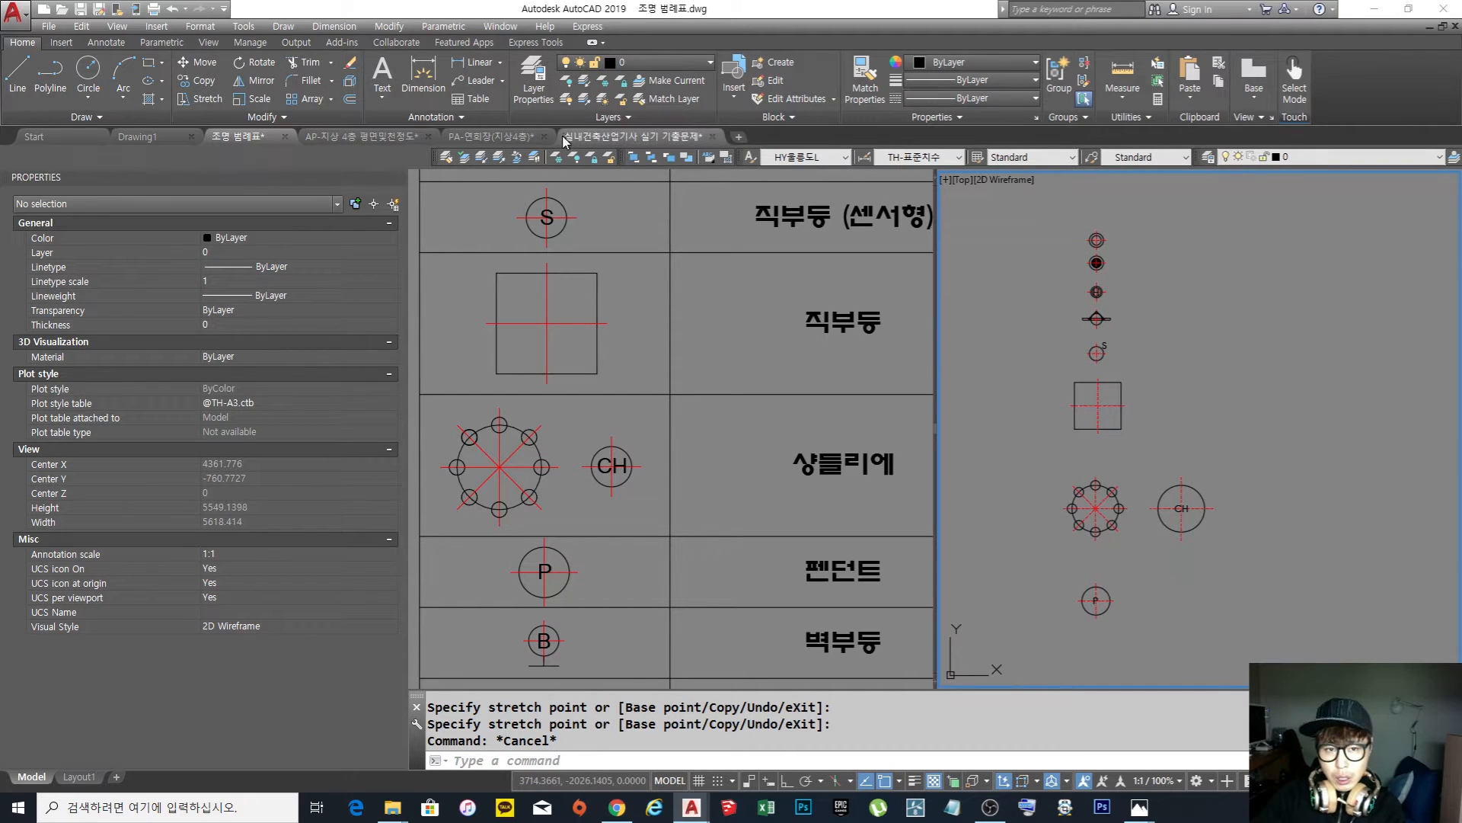
click(646, 137)
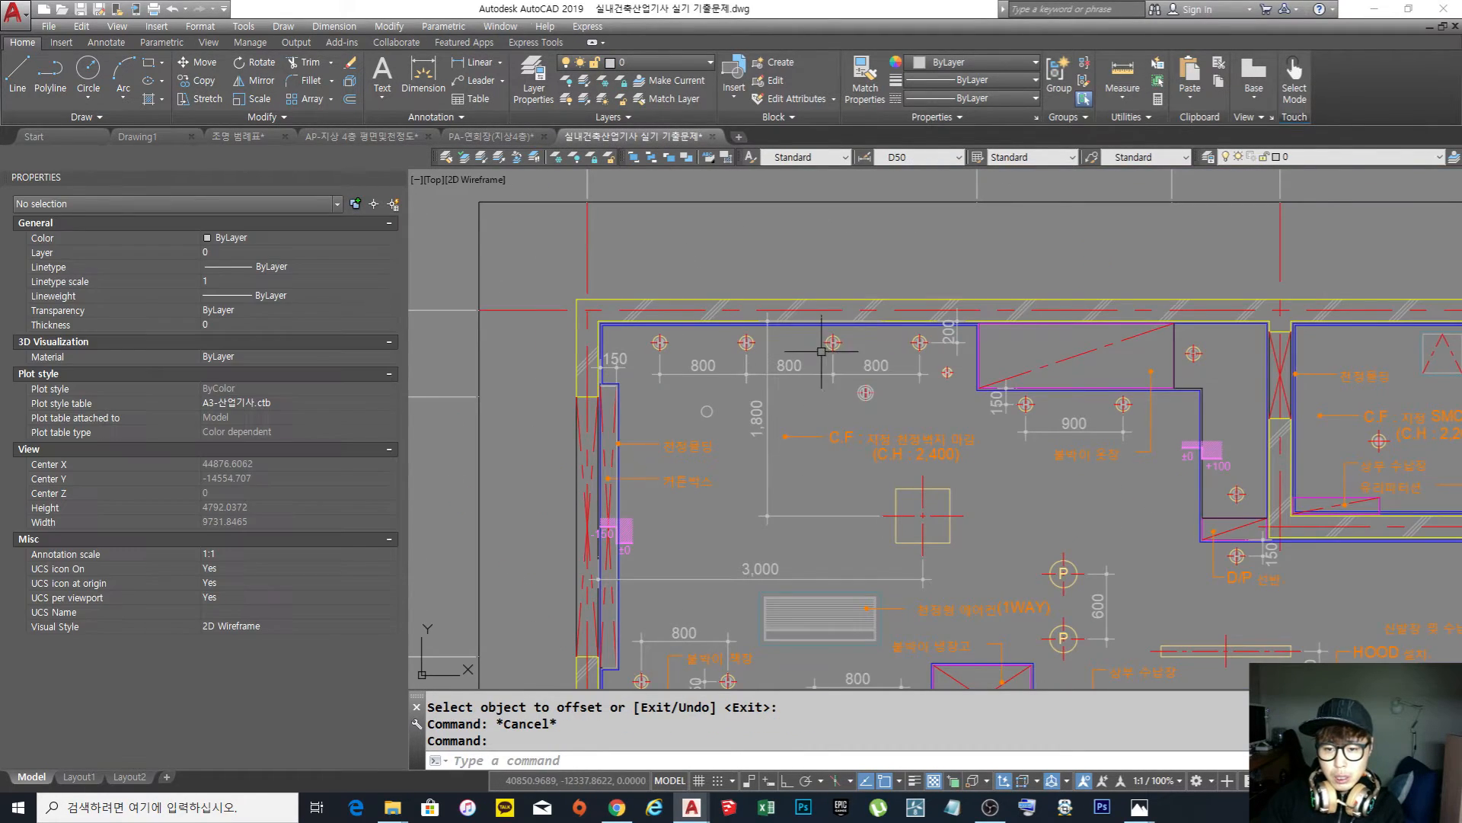
scroll(821, 352, down, 4)
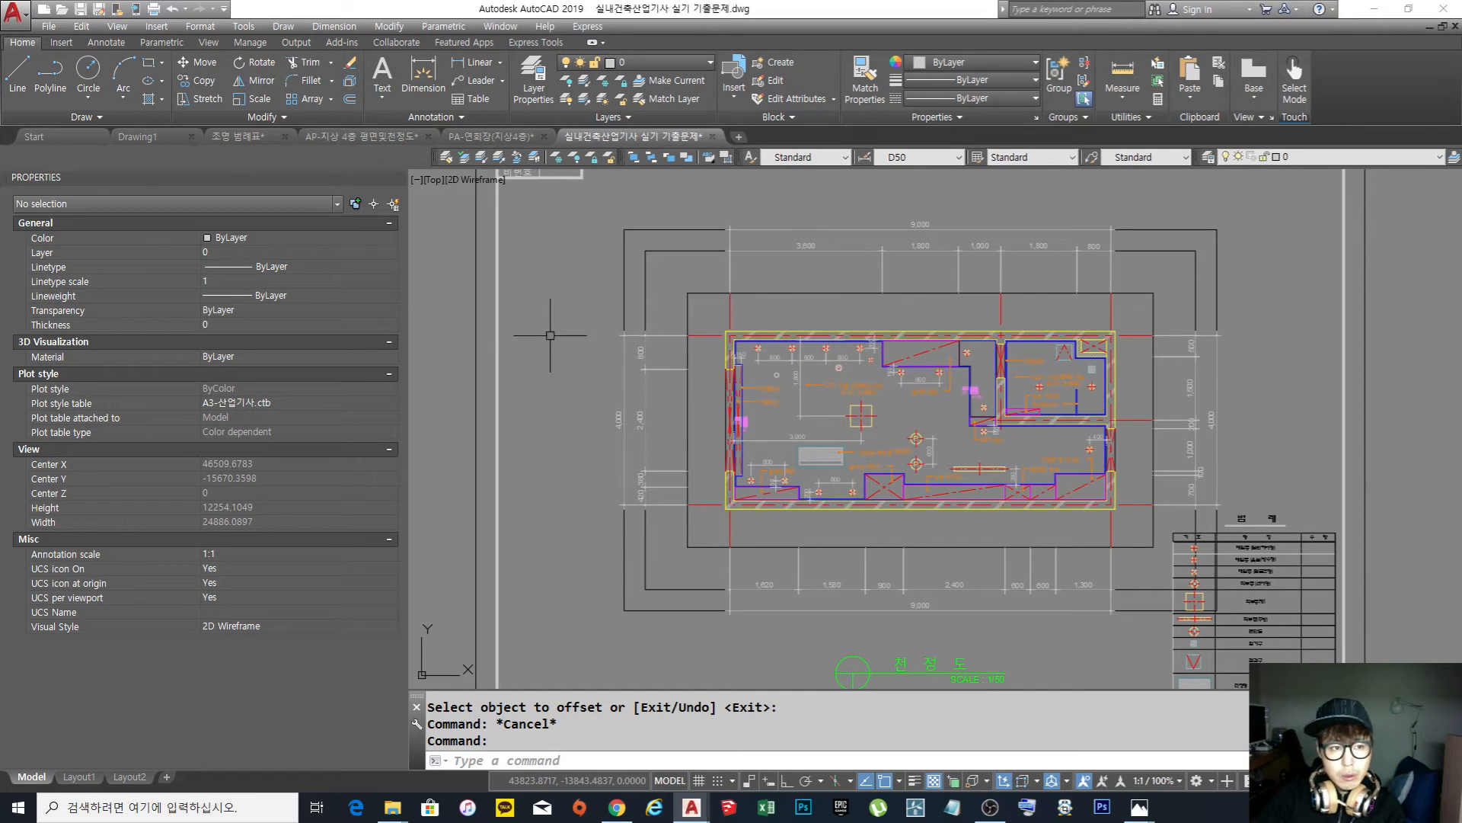
click(243, 134)
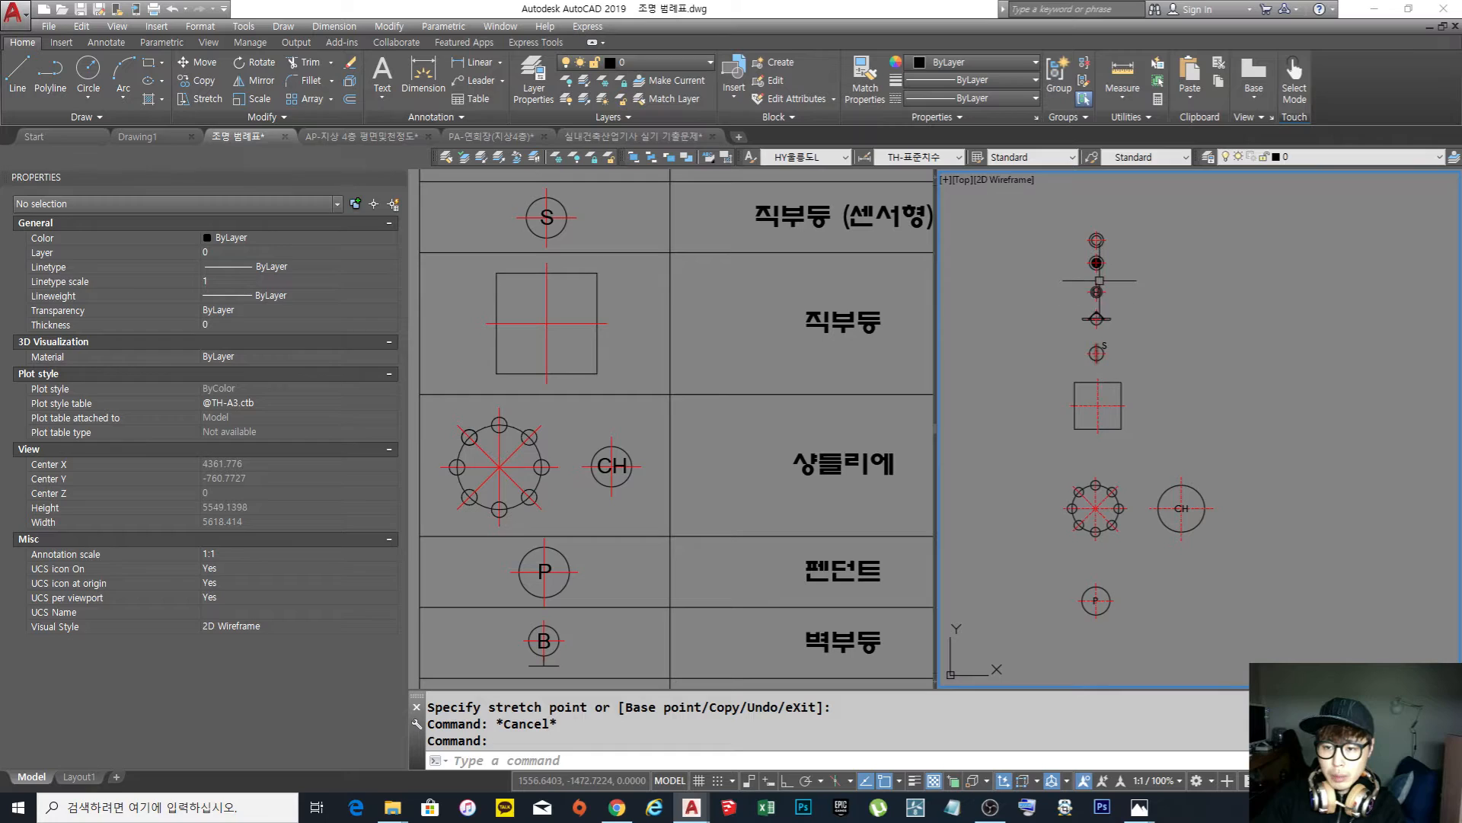
middle_drag(1198, 543, 1190, 559)
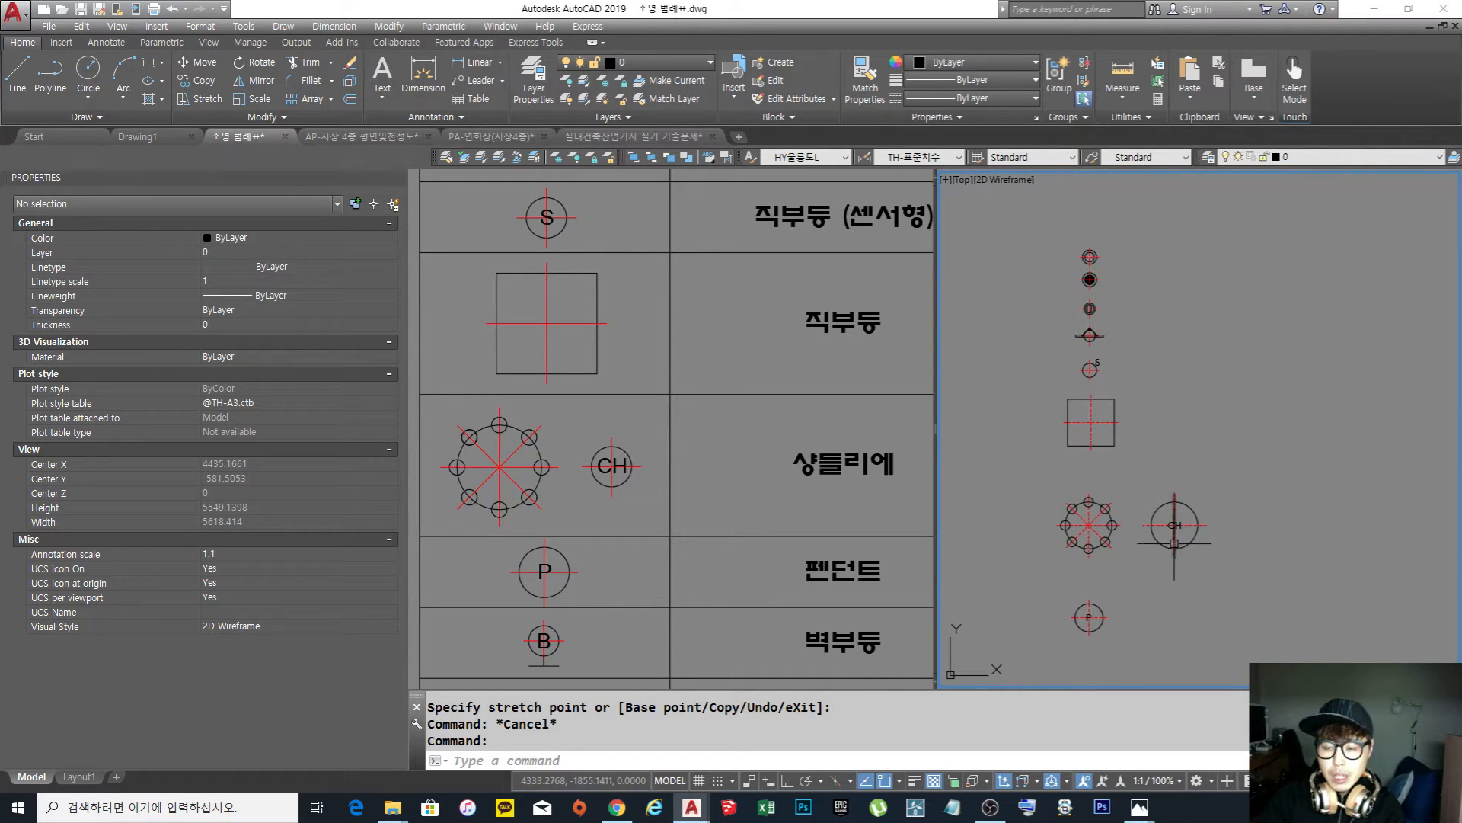
Examine the wall light's B symbol in the reference table and its dimensions in the File Explorer photo 20191215_023343.jpg
click(615, 582)
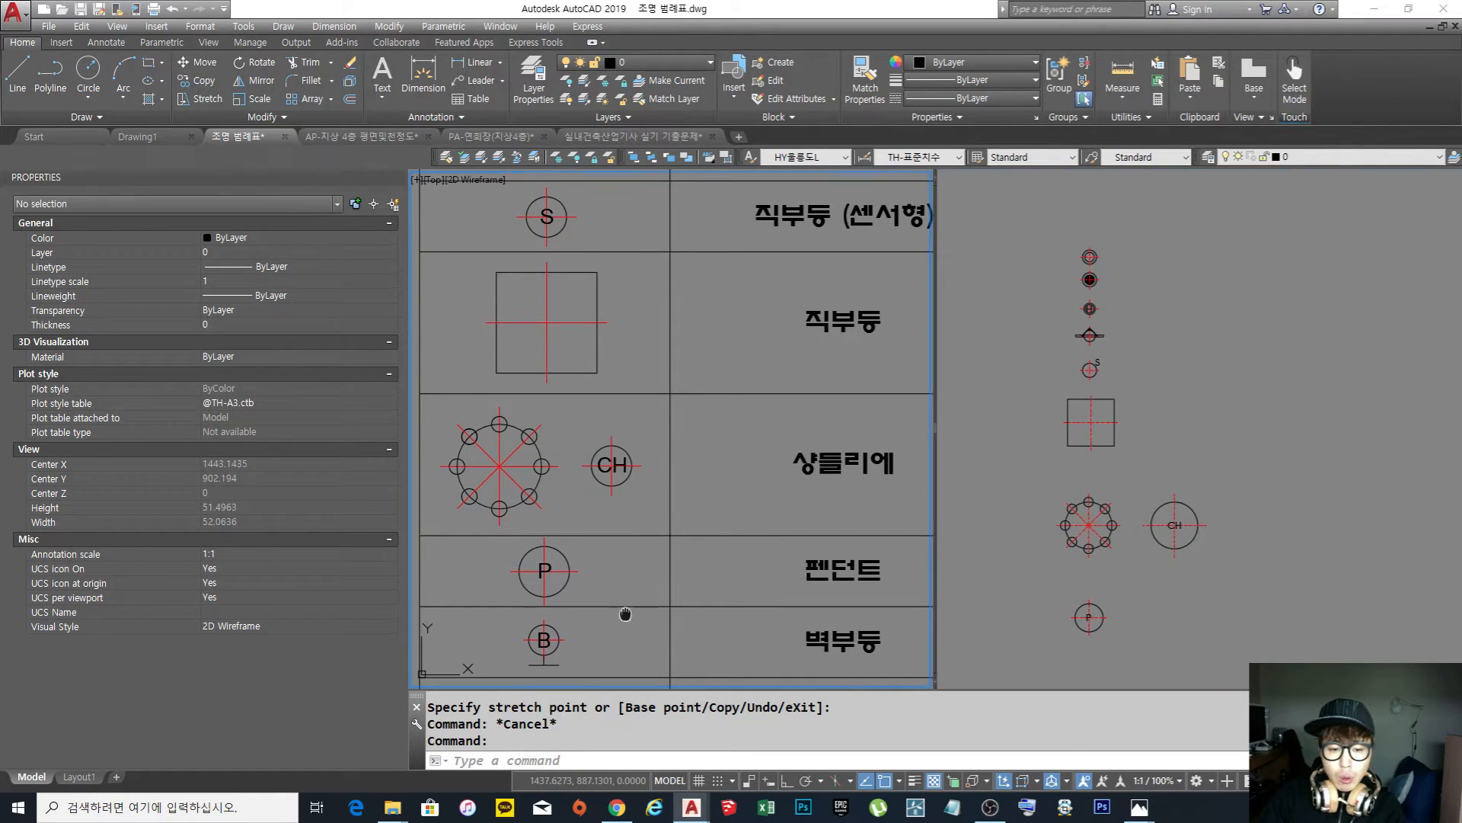
middle_drag(615, 582, 635, 423)
scroll(554, 455, up, 2)
middle_drag(554, 455, 569, 441)
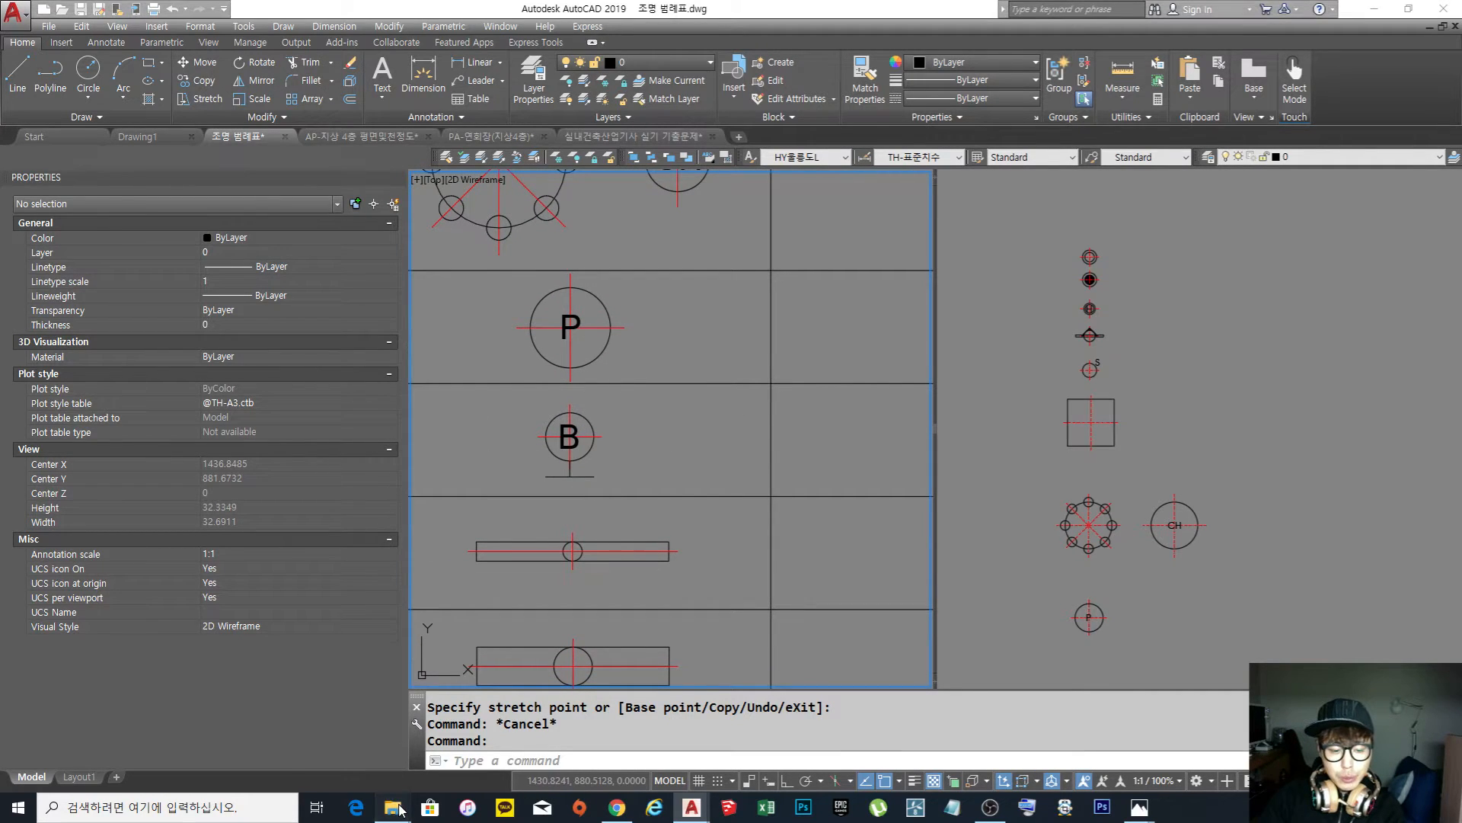
mouse_move(400, 807)
click(449, 750)
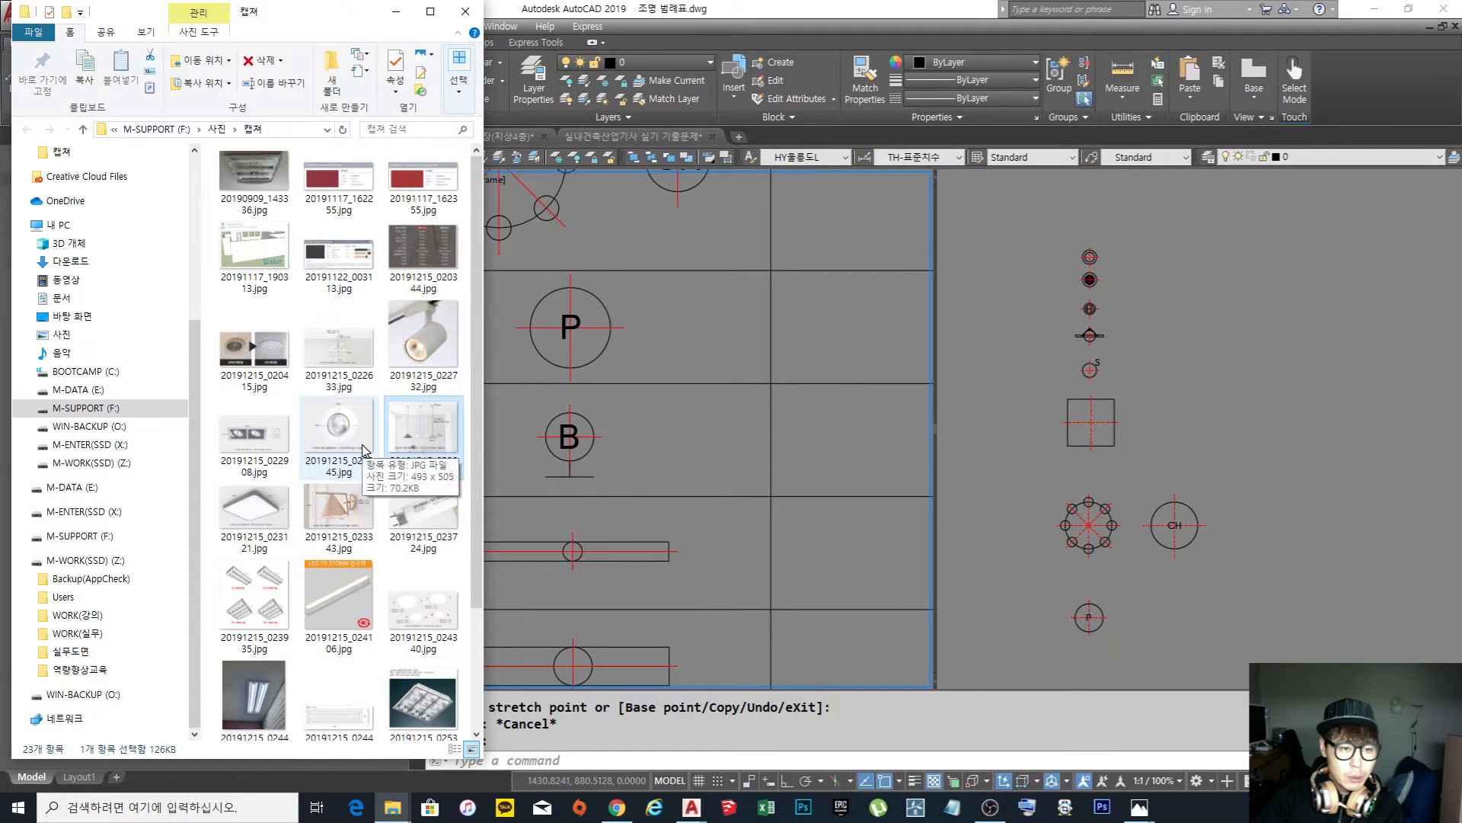
click(353, 505)
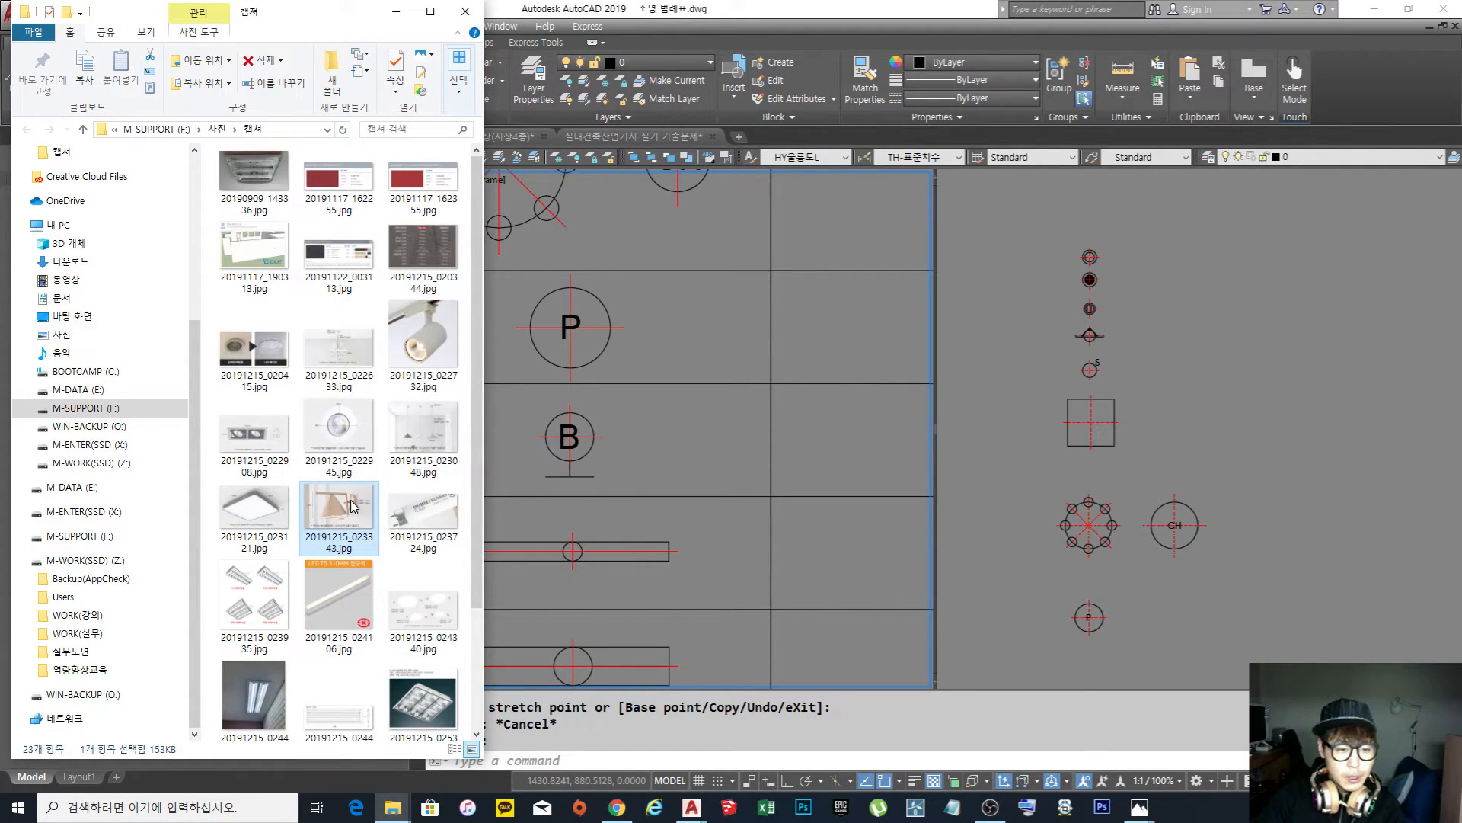
double_click(352, 505)
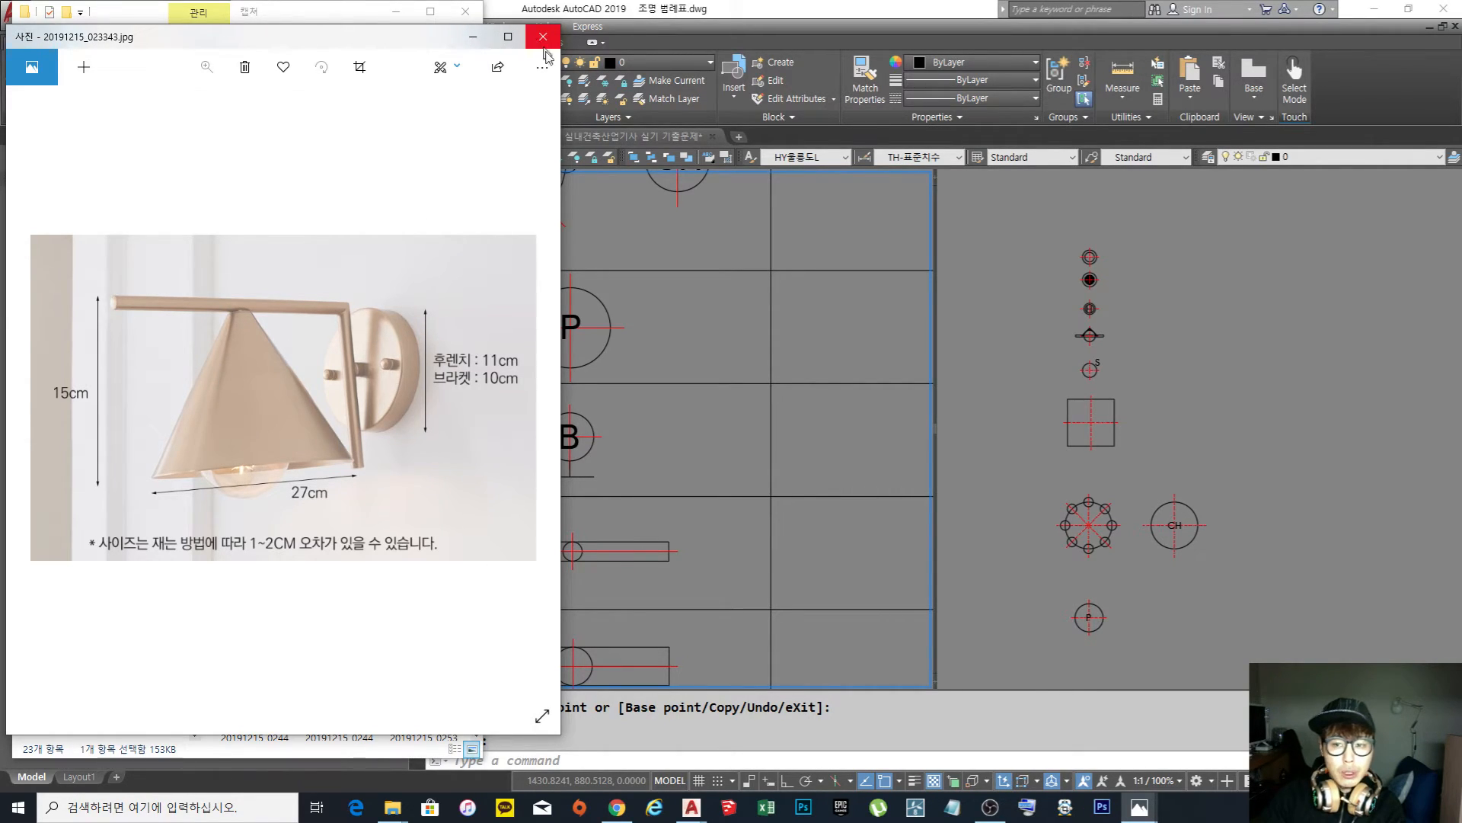
Copy the H light symbol by its circle centre to an empty spot below the pendant light's P symbol
click(1022, 432)
key(Escape)
click(1139, 263)
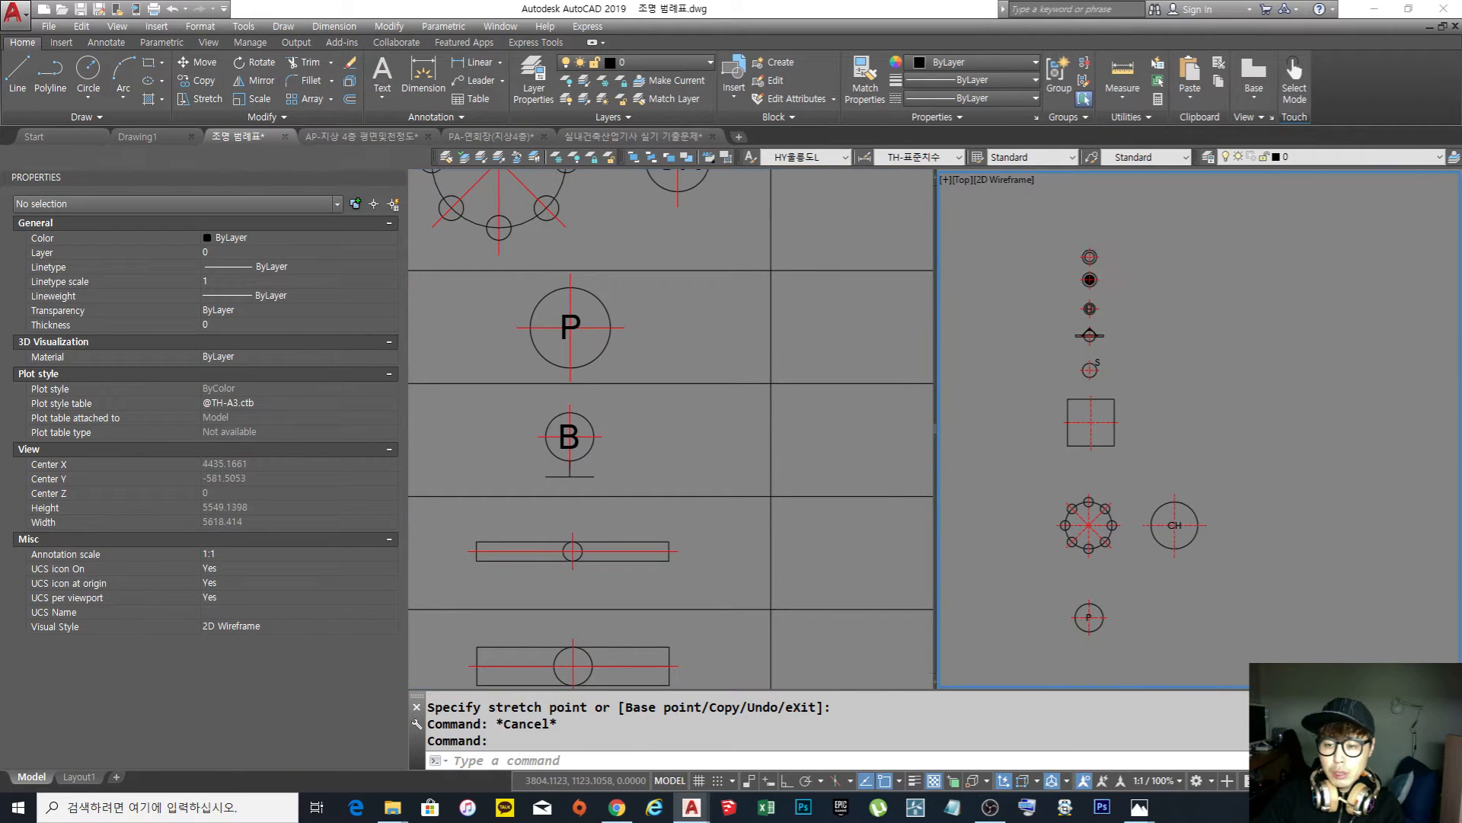
scroll(1120, 261, up, 6)
middle_drag(1064, 437, 1079, 439)
text(co)
key(Return)
click(1126, 535)
click(1010, 432)
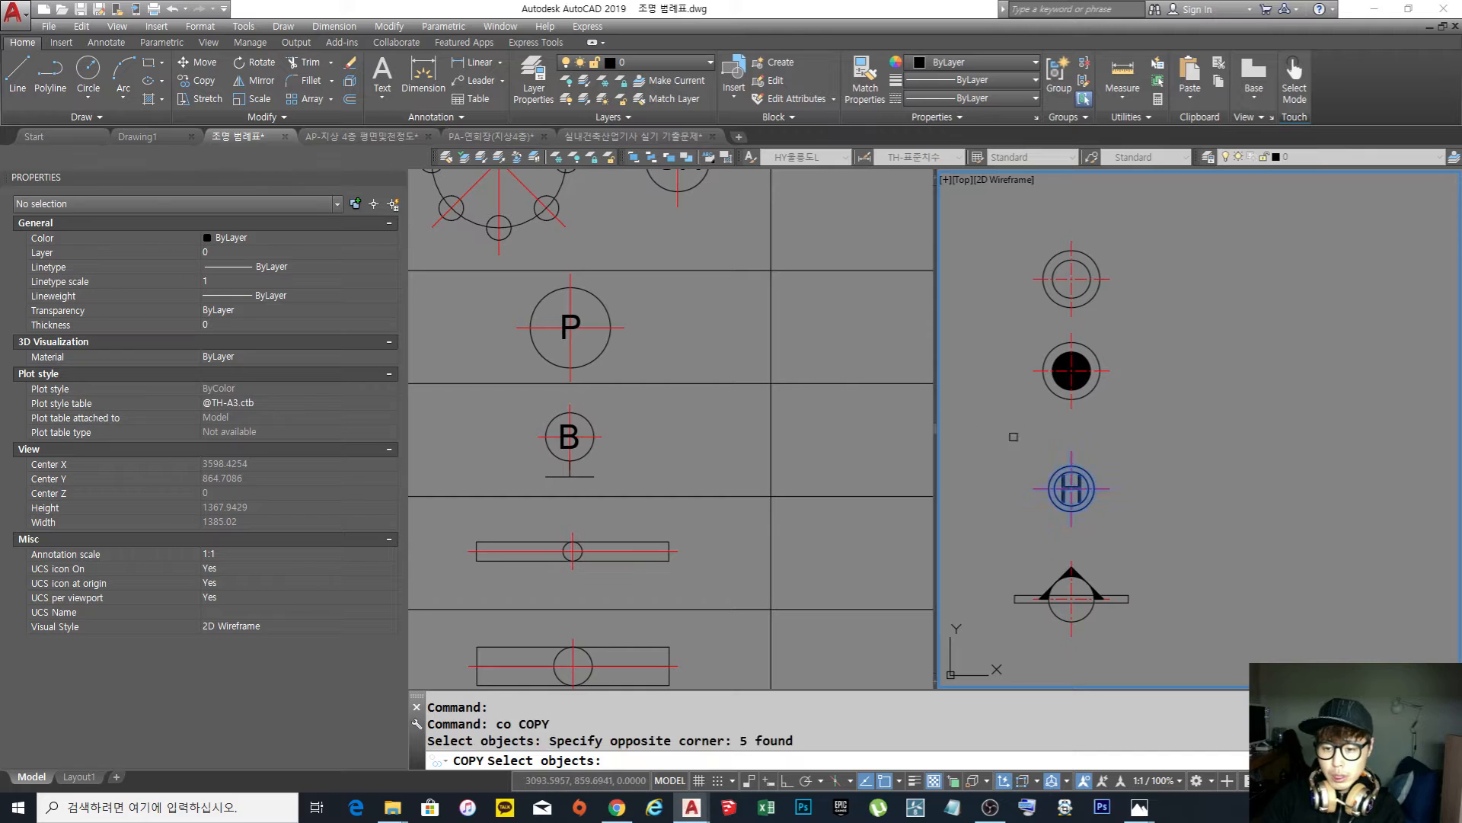
key(space)
click(1072, 488)
scroll(1112, 499, down, 8)
middle_drag(1130, 523, 1113, 315)
scroll(1131, 532, up, 4)
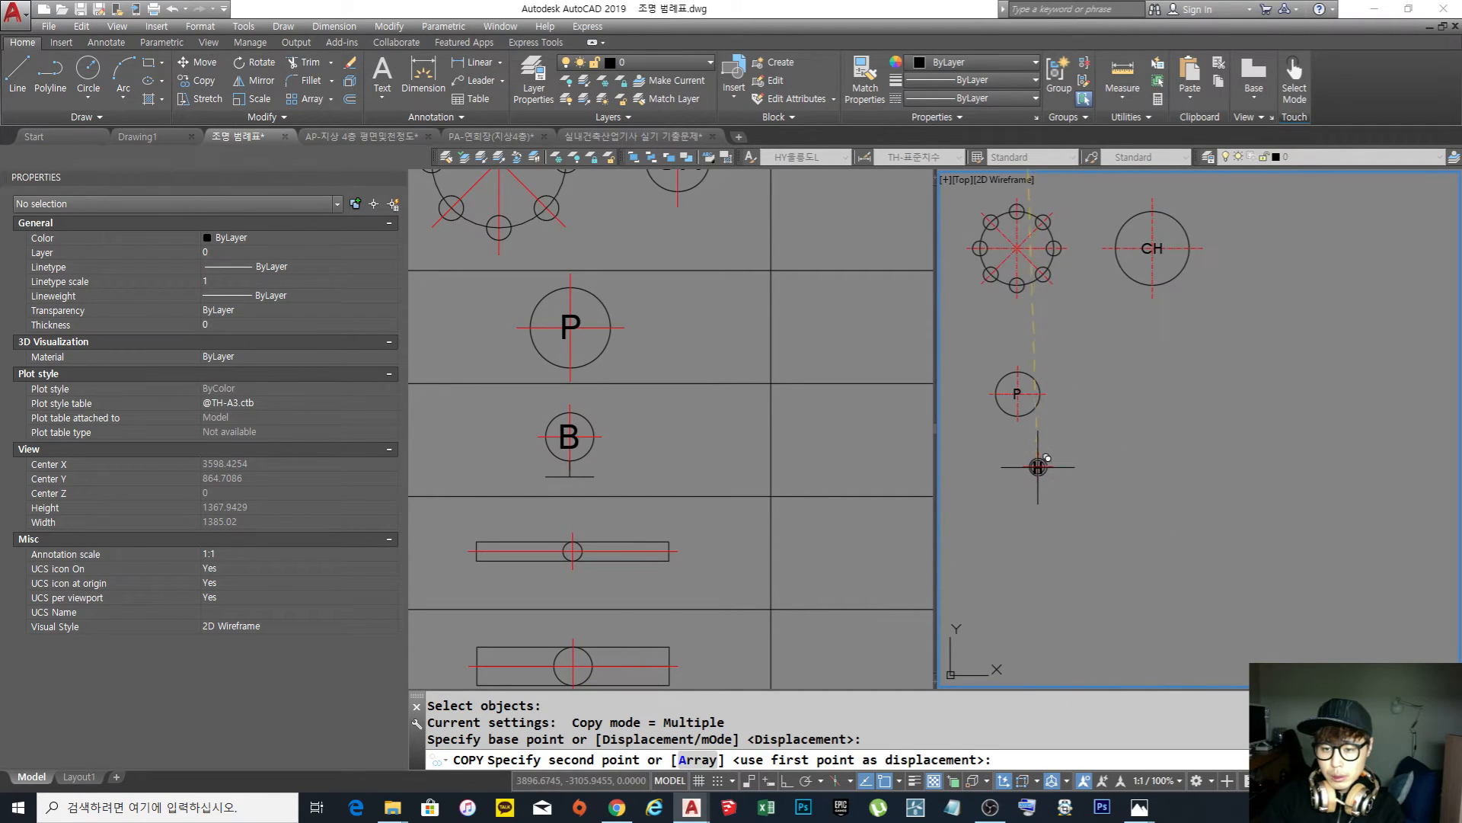
click(1019, 454)
scroll(1087, 418, up, 5)
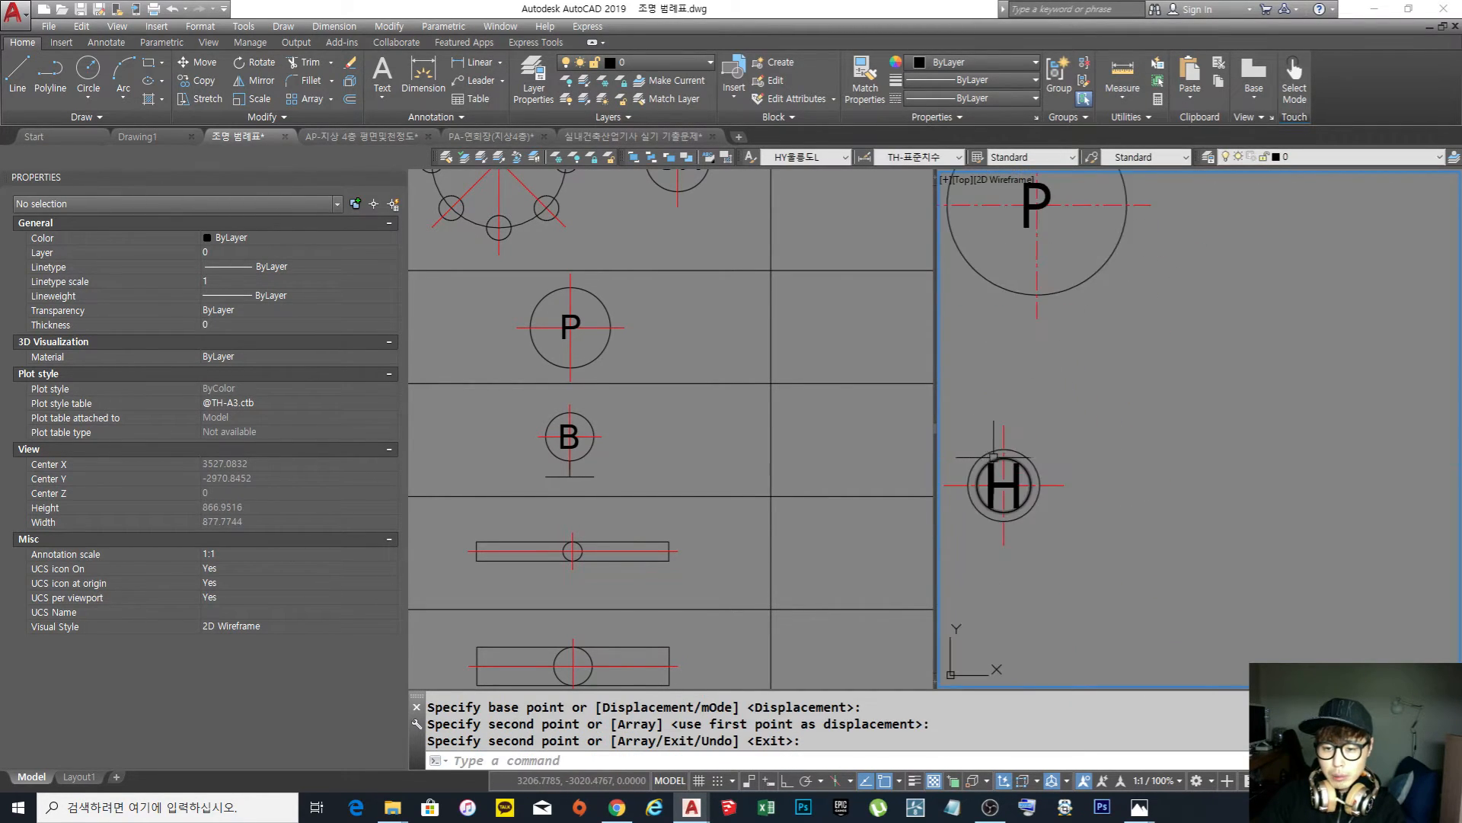
key(Return)
Erase the inner circle of the copied H symbol, keeping its outer circle, text and centrelines
text(e)
key(Return)
click(1087, 415)
key(Return)
Change the copied symbol's H text to B
double_click(1104, 435)
text(B)
key(Return)
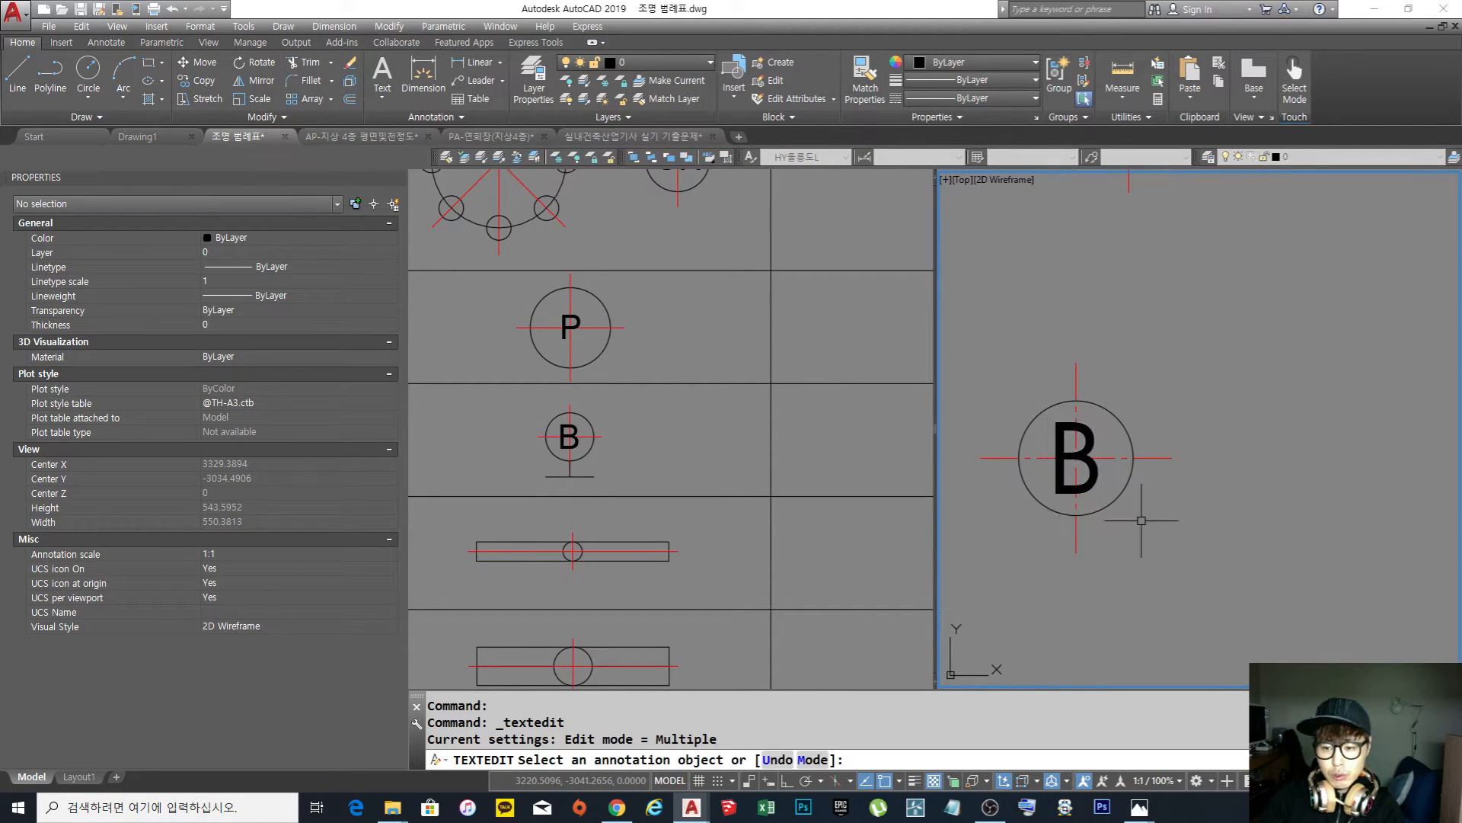
key(Escape)
key(Escape)
key(Escape)
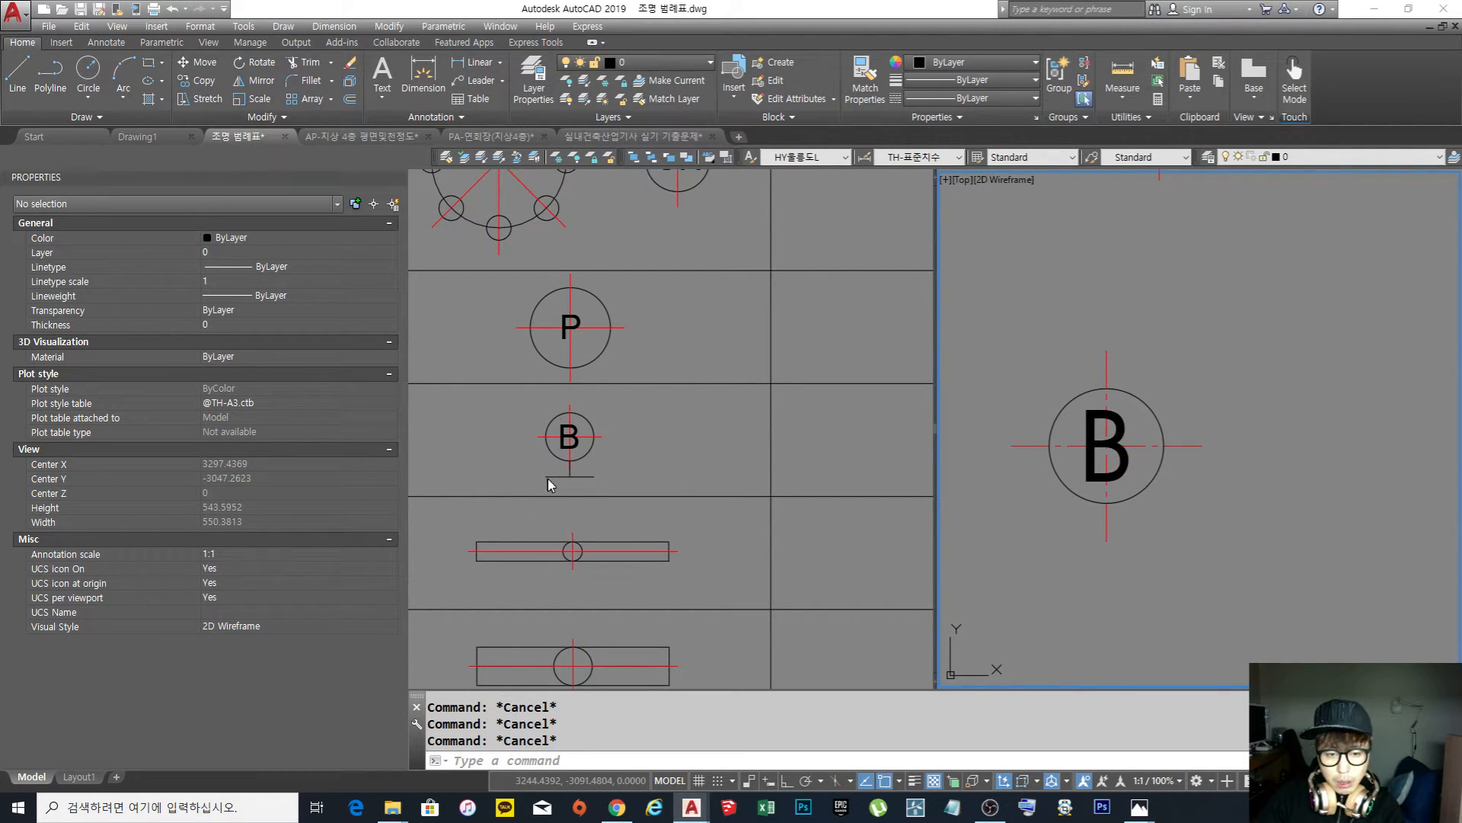
Draw a short vertical line from the B circle's lowest point to the lower end of its vertical centreline
text(l)
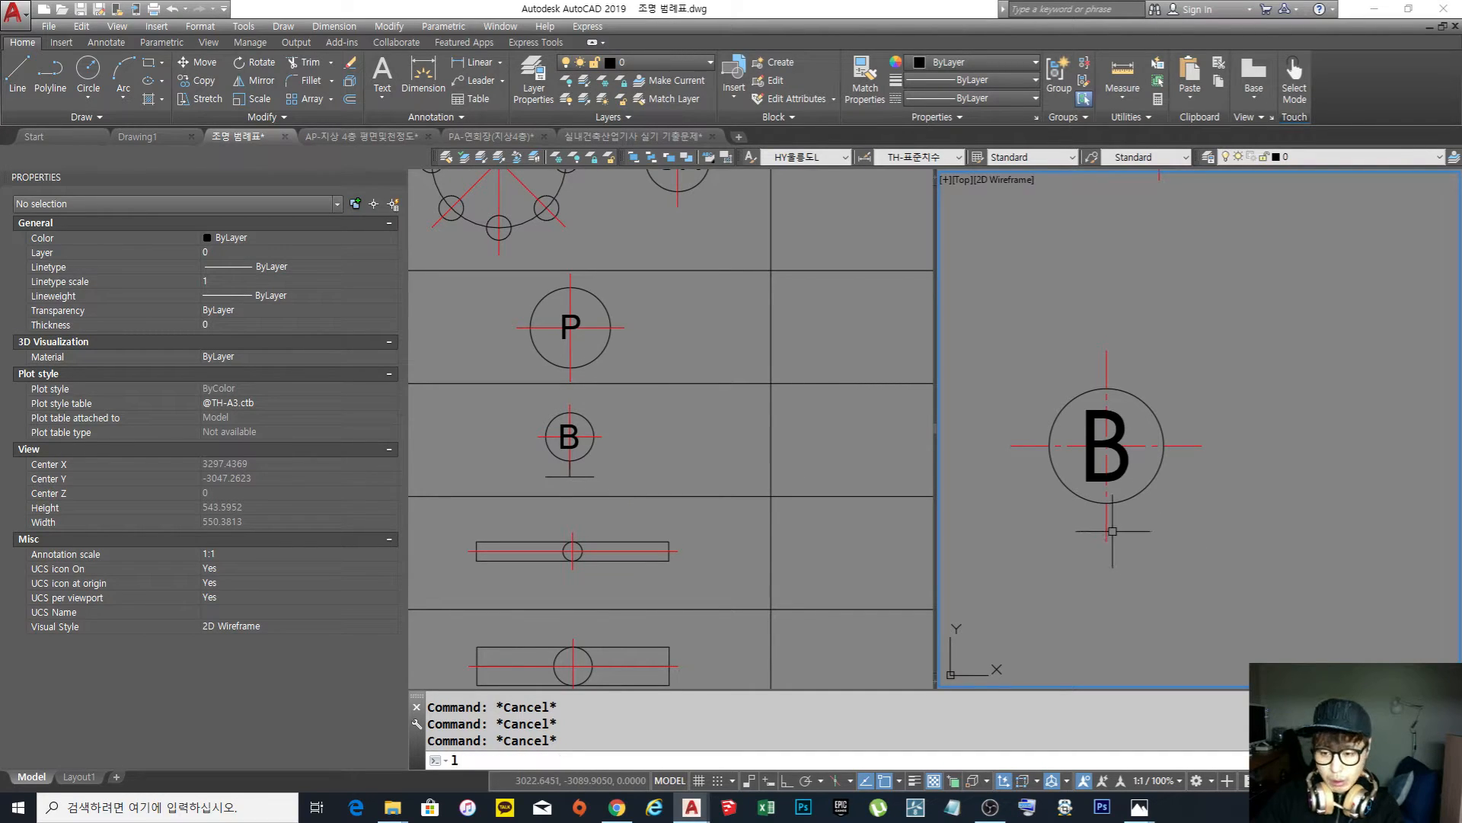
key(Return)
click(1106, 503)
click(1107, 540)
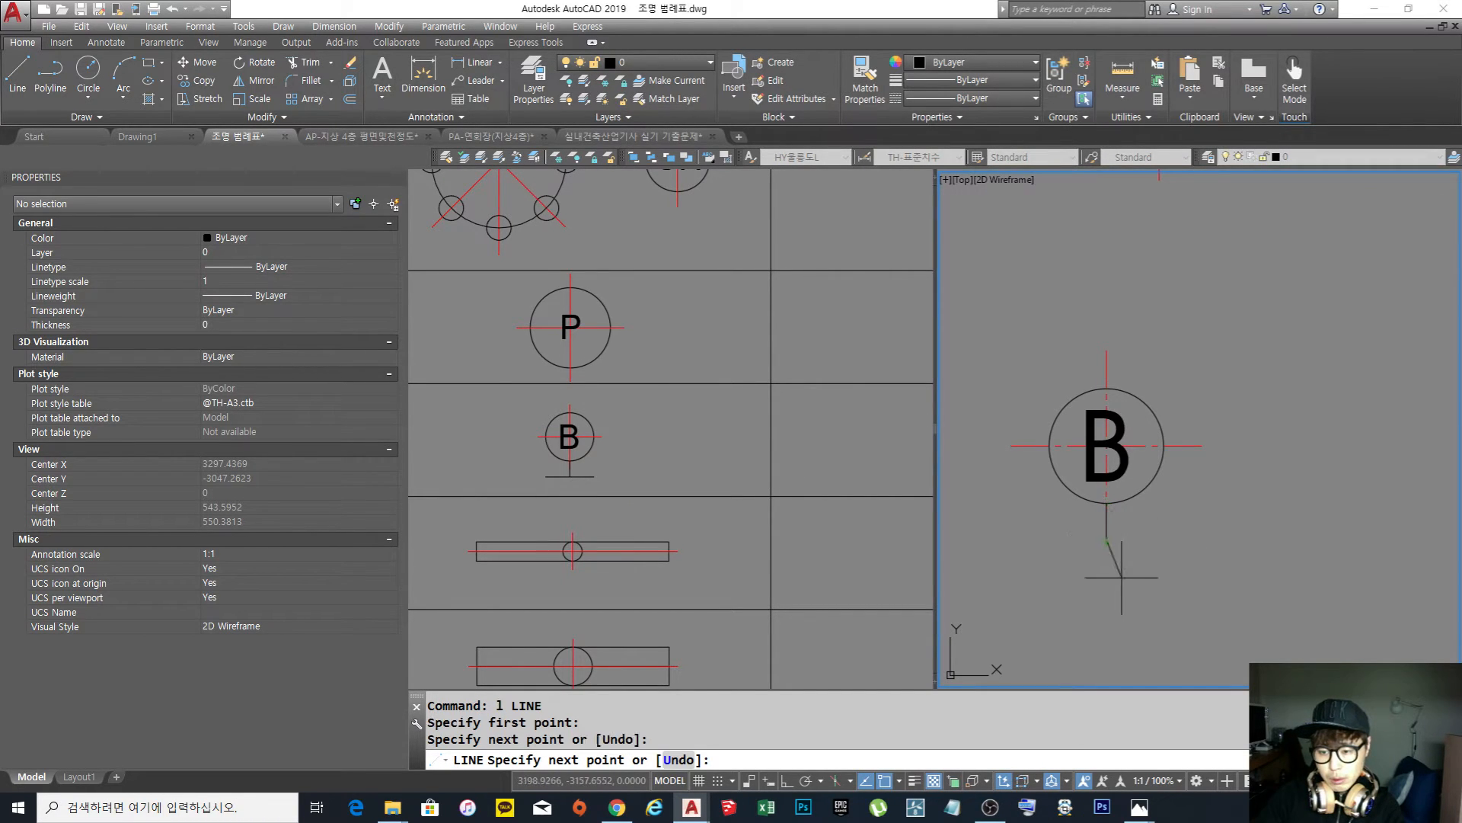
key(Return)
key(Return)
key(Escape)
key(Escape)
Draw a horizontal line across the B circle, from its left quadrant to its right quadrant
text(l)
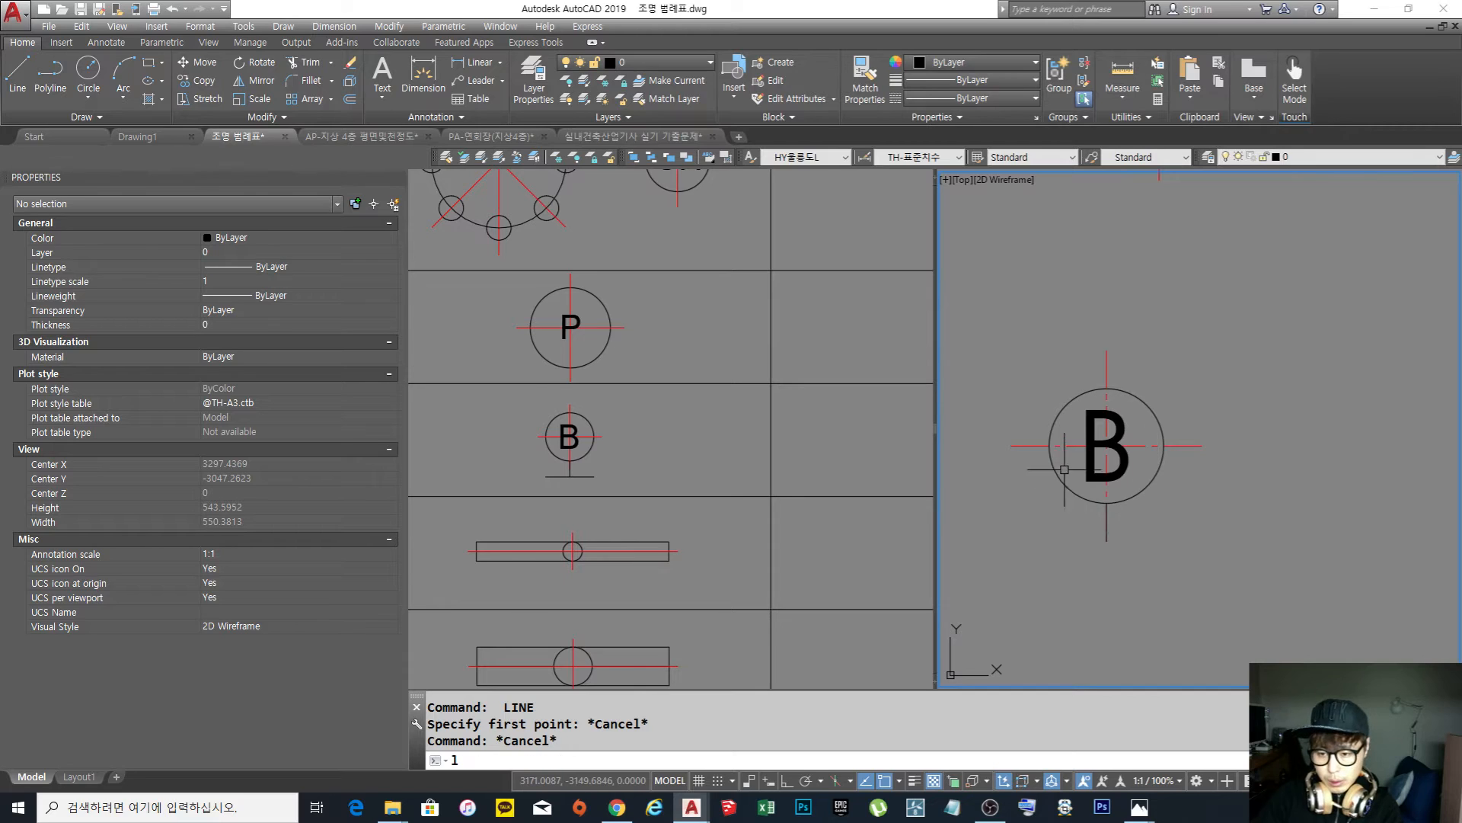
key(Return)
click(1050, 446)
click(1163, 446)
key(Return)
Move the horizontal line by its midpoint to the lower end of the vertical stem beneath the B circle
text(m)
key(Return)
click(1127, 446)
key(Return)
click(1100, 445)
click(1107, 541)
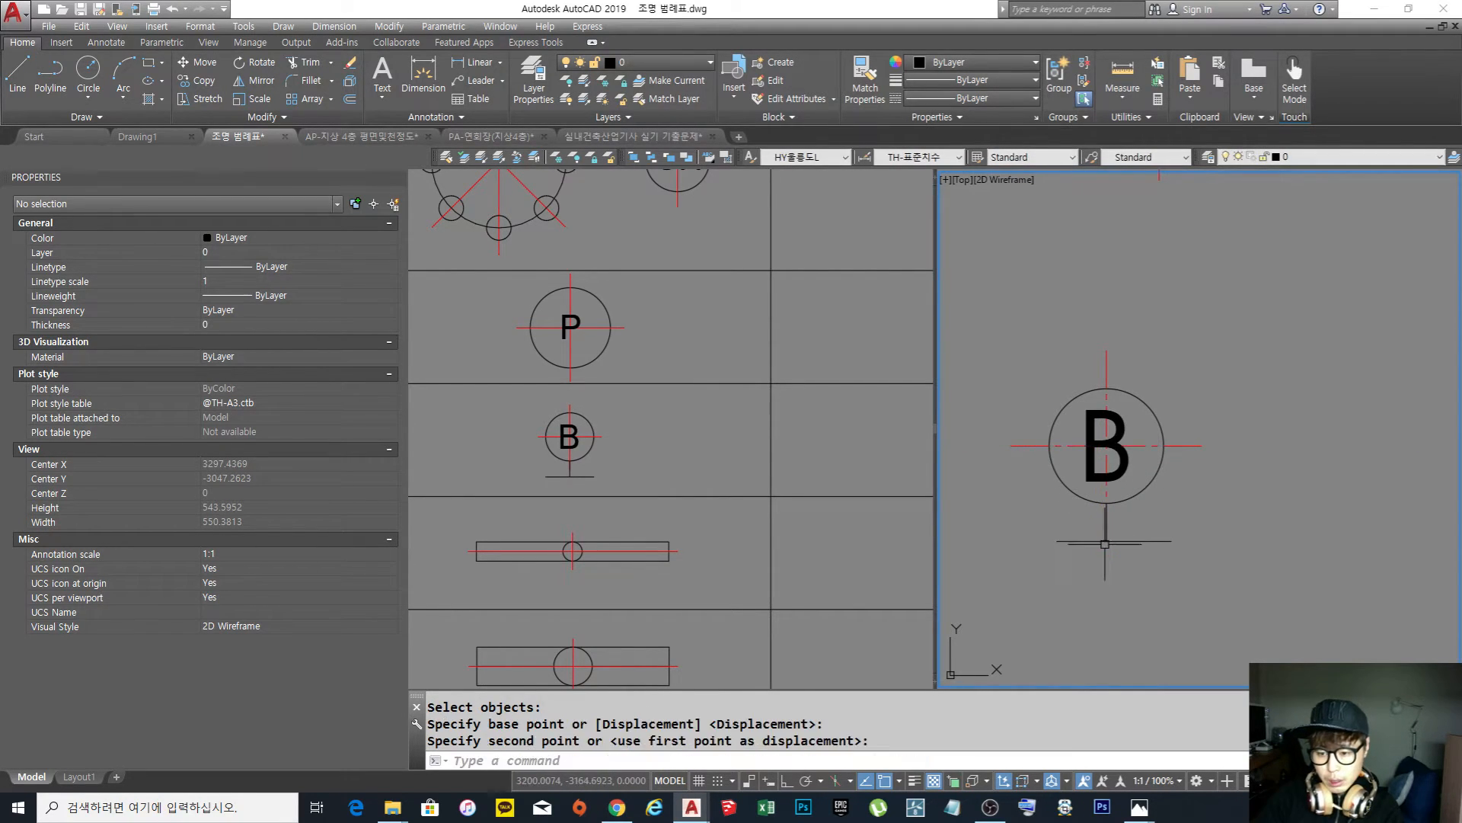
key(Escape)
Draw a long horizontal line just below the B symbol's base line, and erase it
scroll(1164, 502, down, 2)
scroll(1128, 539, up, 2)
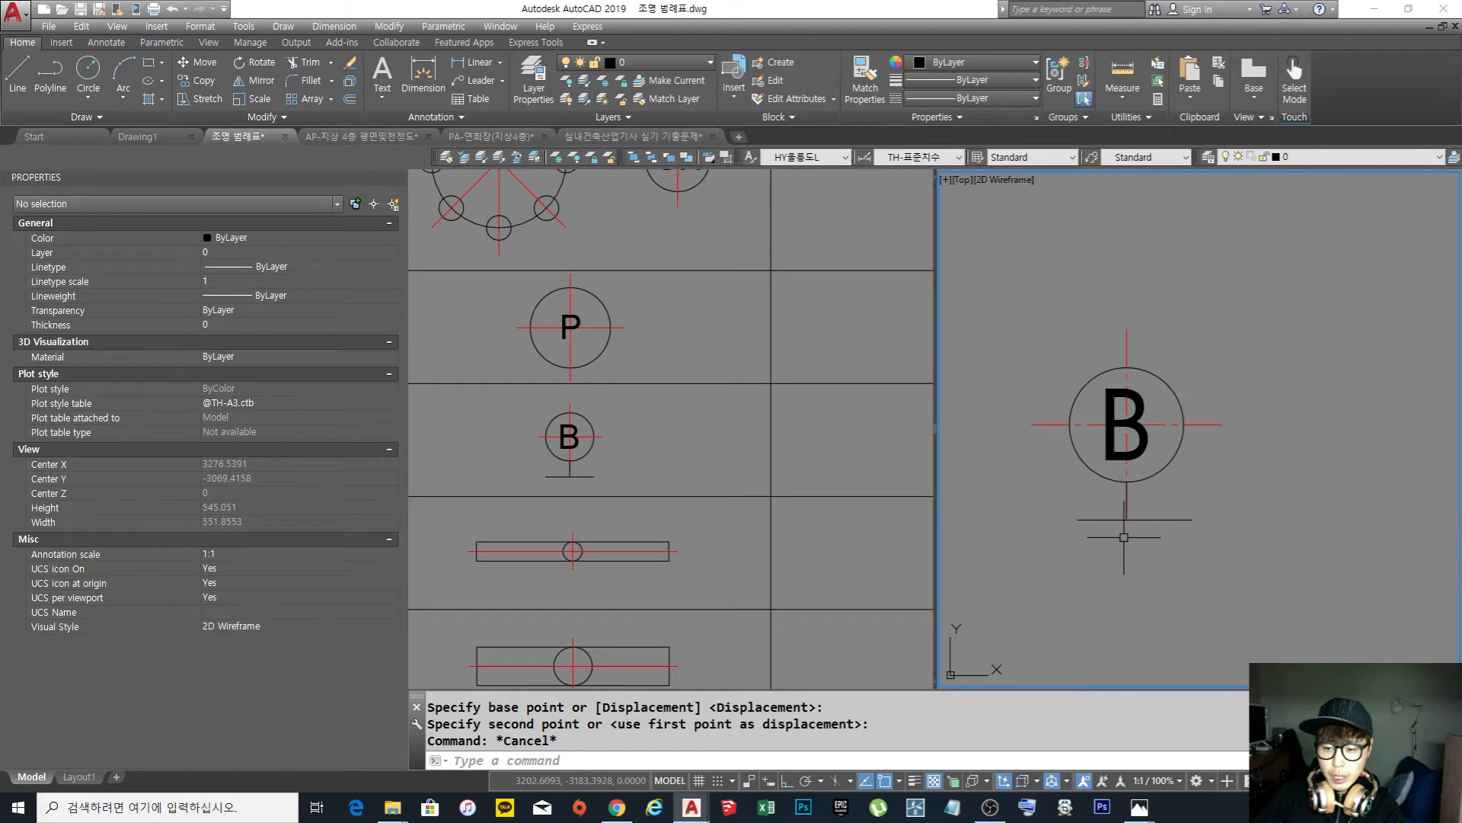
text(l)
key(Return)
click(996, 532)
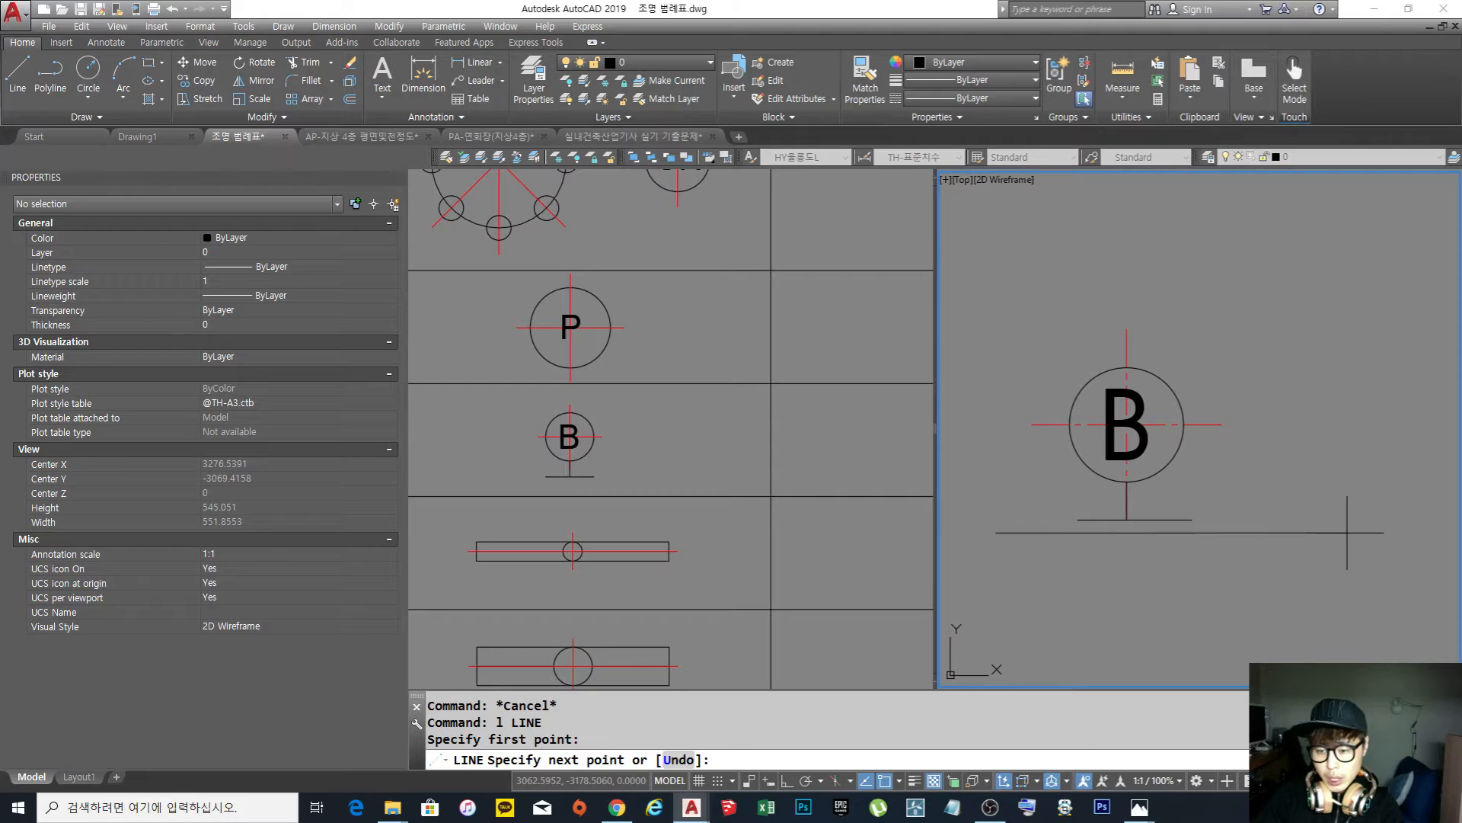
click(1347, 533)
key(Return)
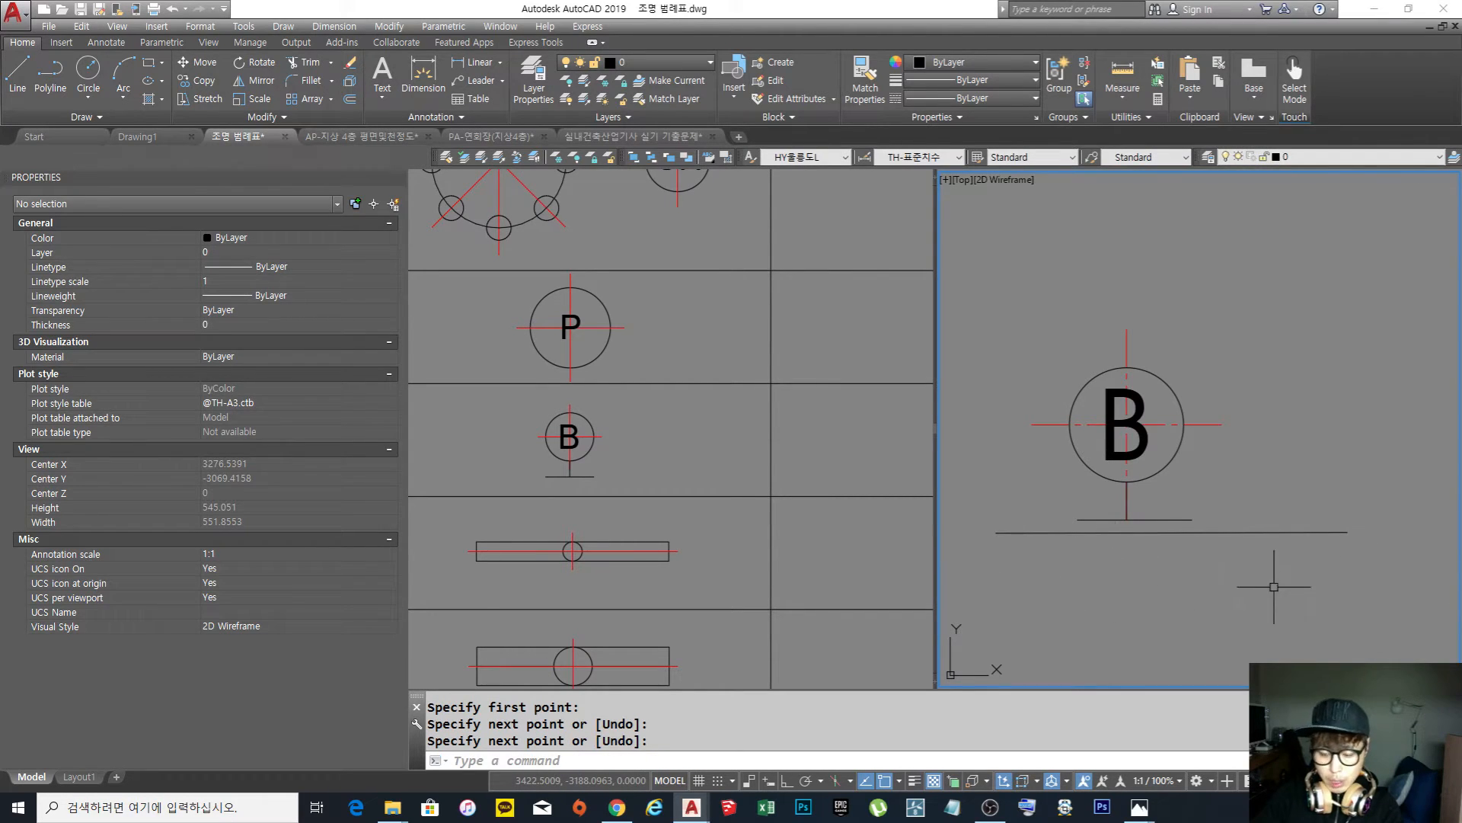
text(e)
key(Return)
click(1371, 583)
click(1263, 512)
key(Return)
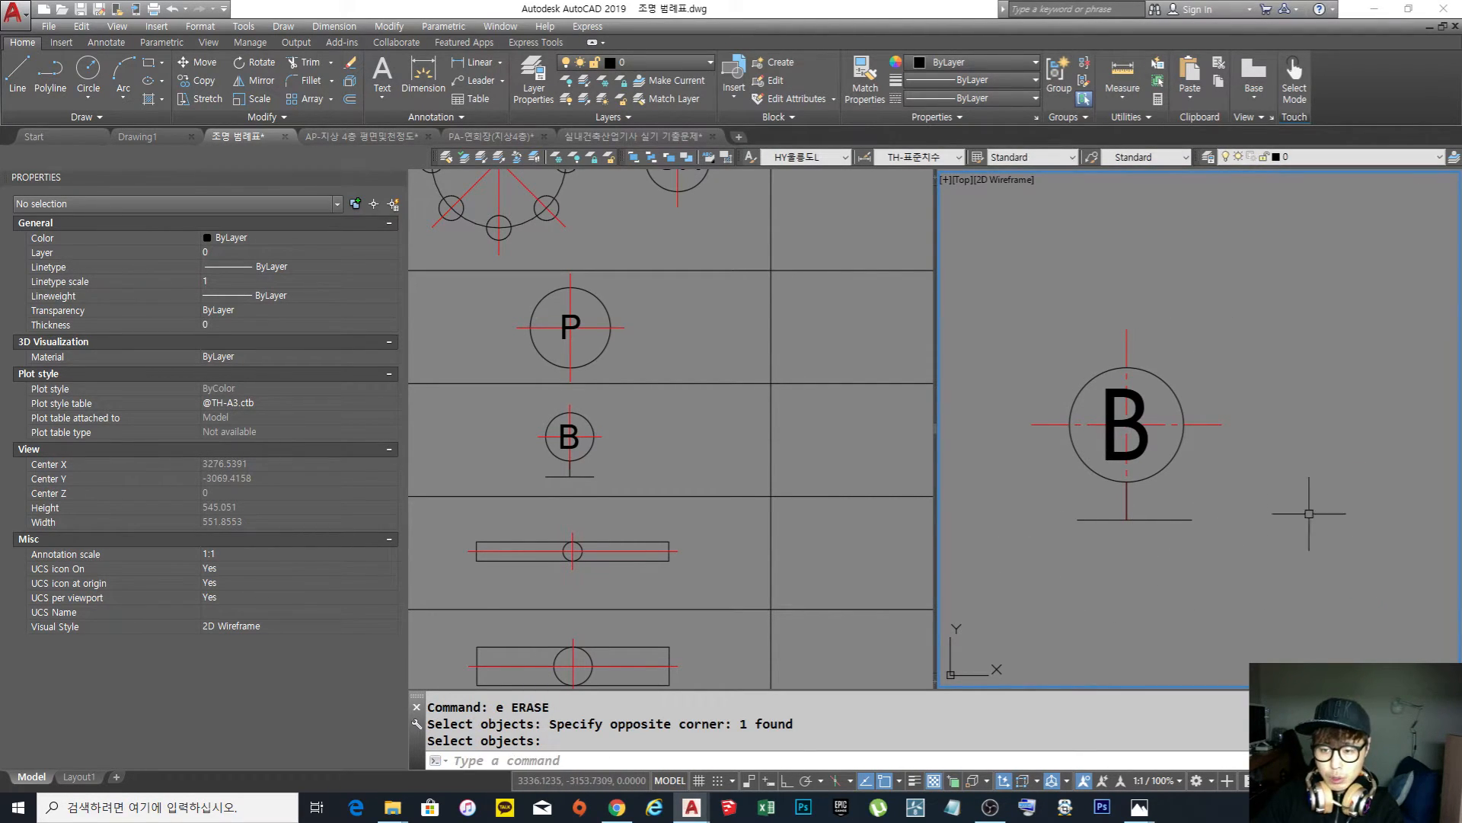
Move the whole B wall light symbol directly below the pendant symbol, in line with the P circle's centre
scroll(1221, 454, down, 4)
scroll(1066, 472, up, 2)
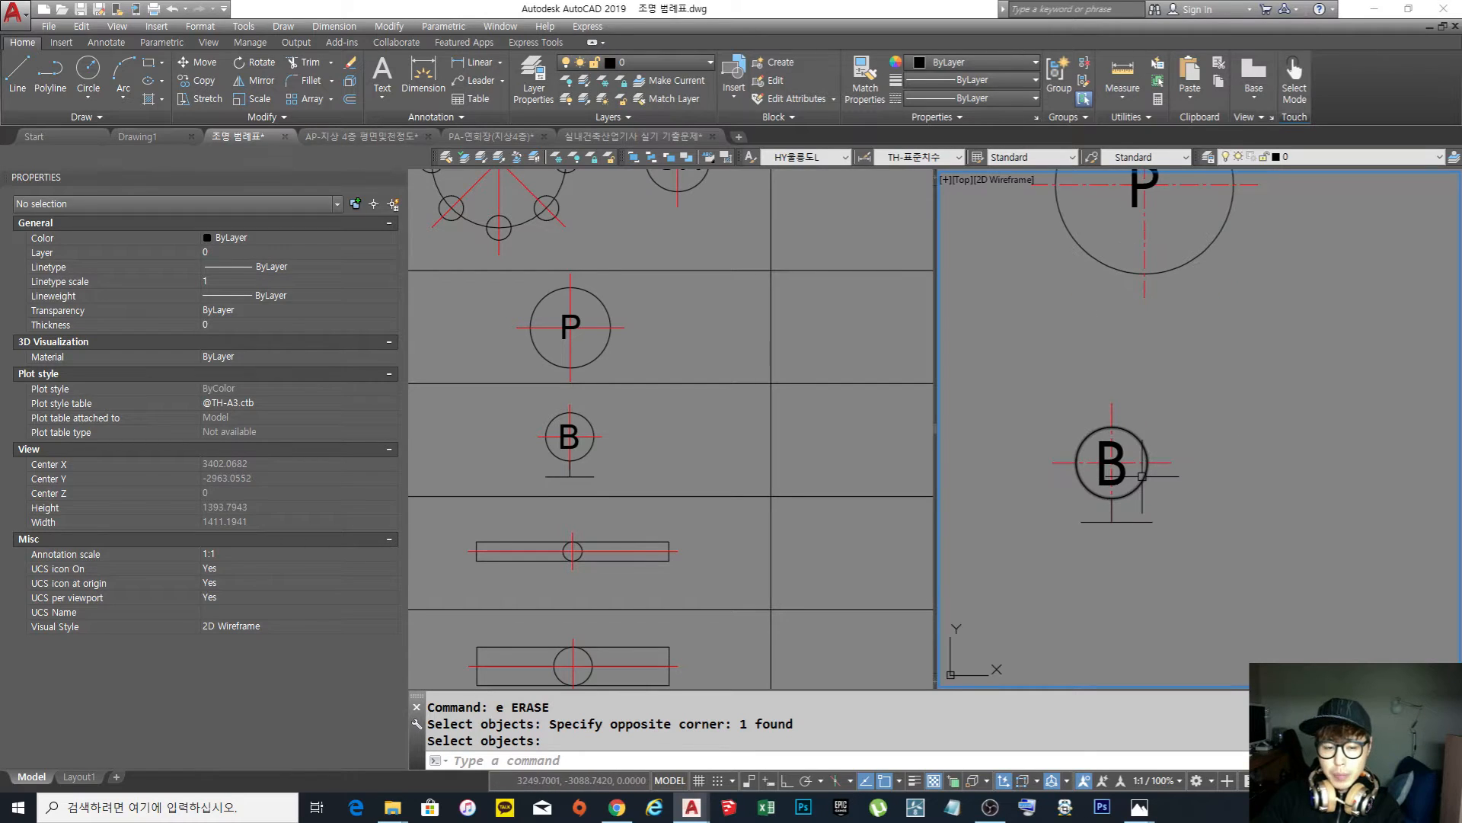
scroll(1123, 457, down, 2)
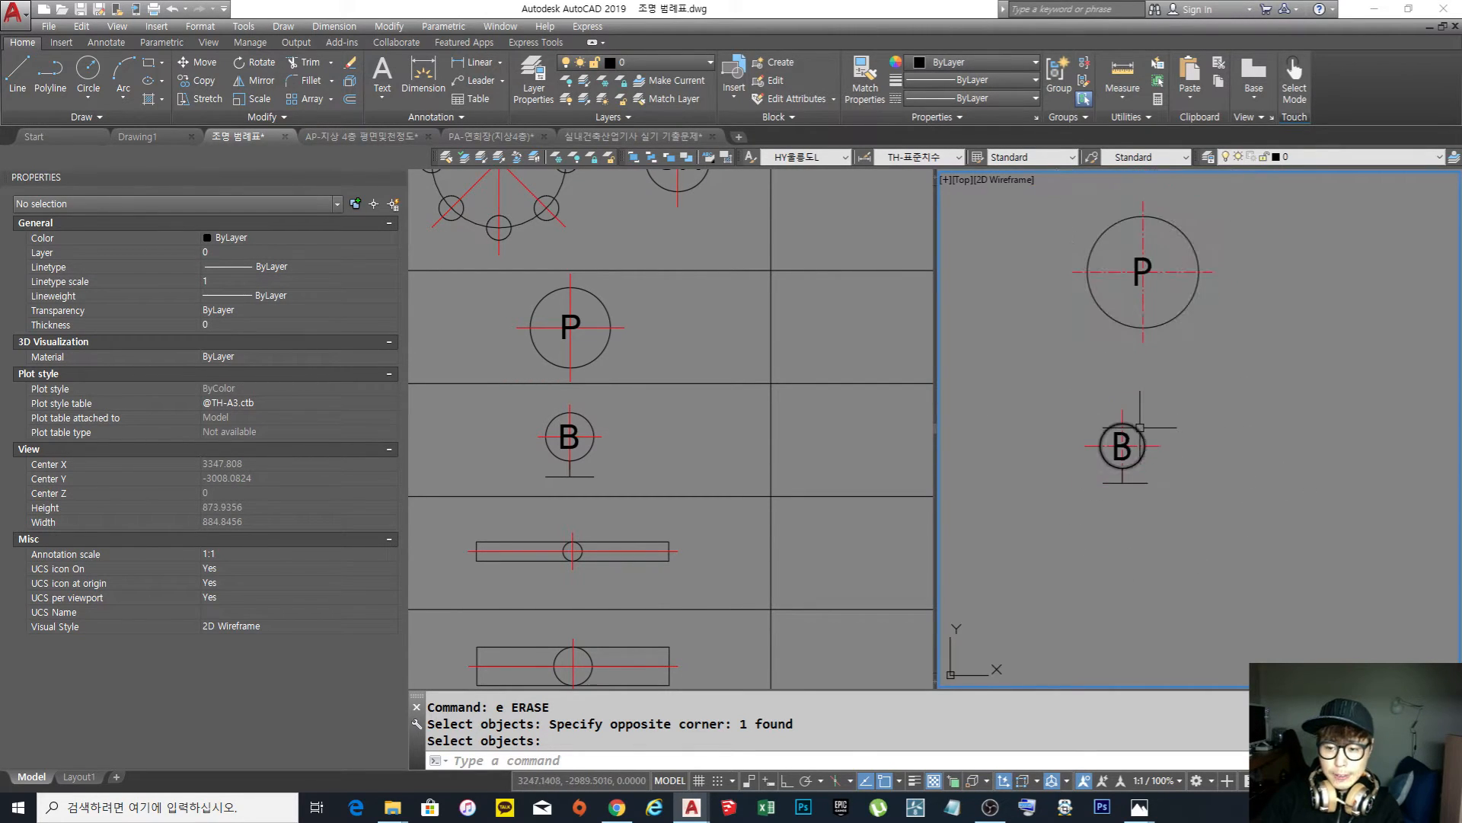
text(m)
key(Return)
click(966, 384)
click(1195, 565)
key(Return)
click(1196, 548)
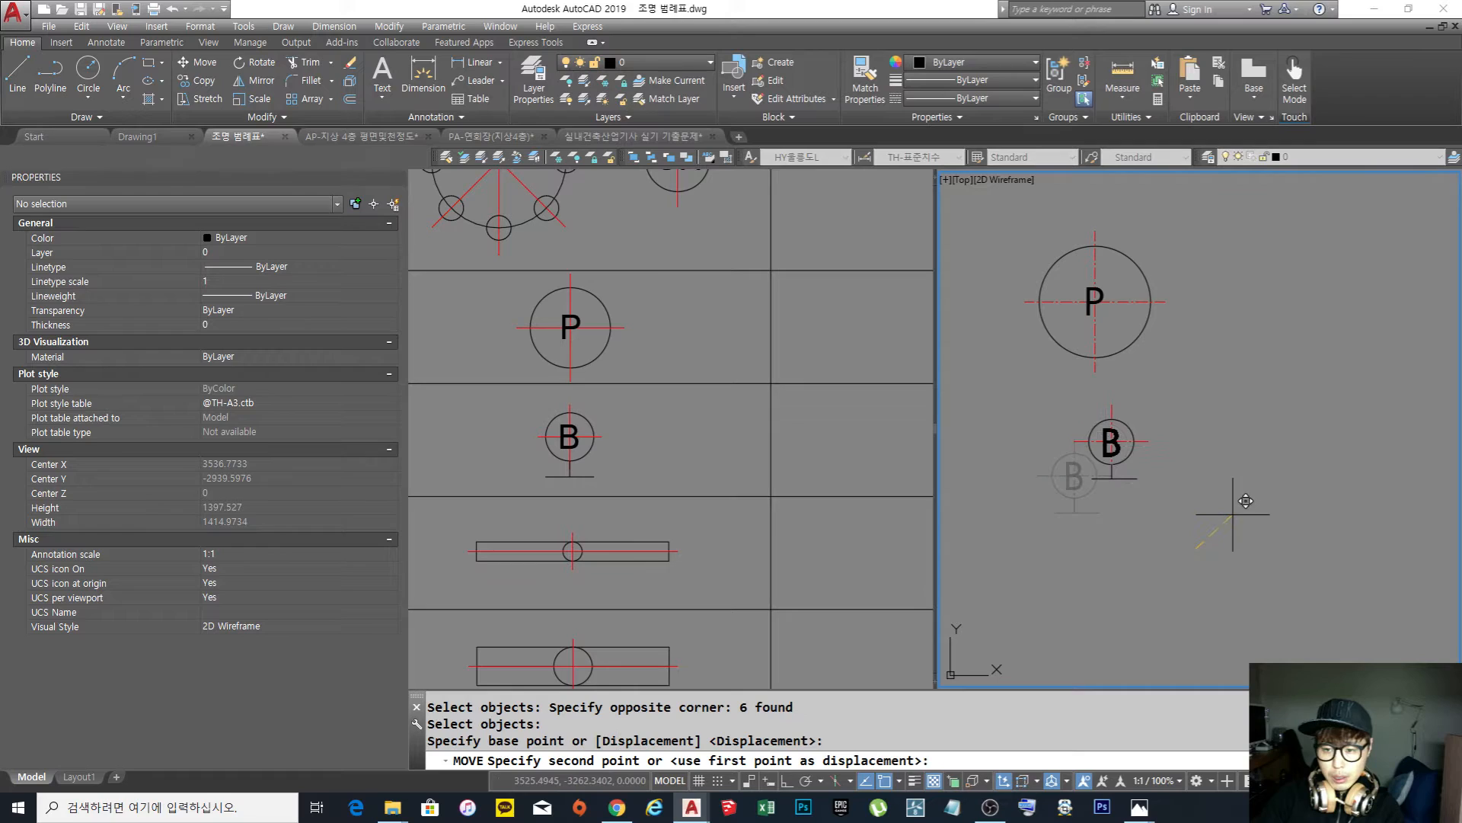
key(Escape)
Examine the two rectangular light symbols below the wall light row in the reference table
click(669, 482)
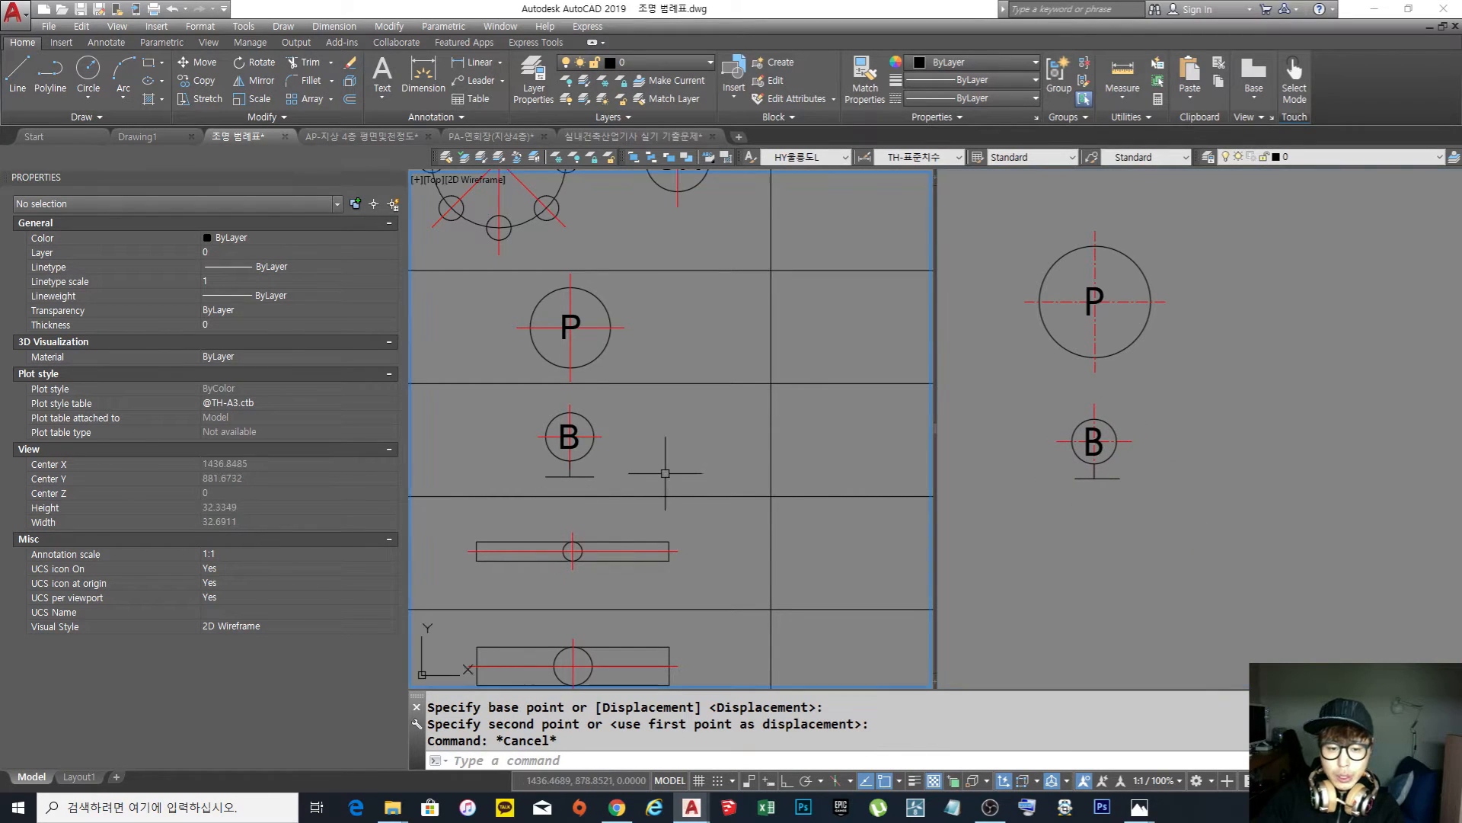
middle_drag(673, 478, 747, 323)
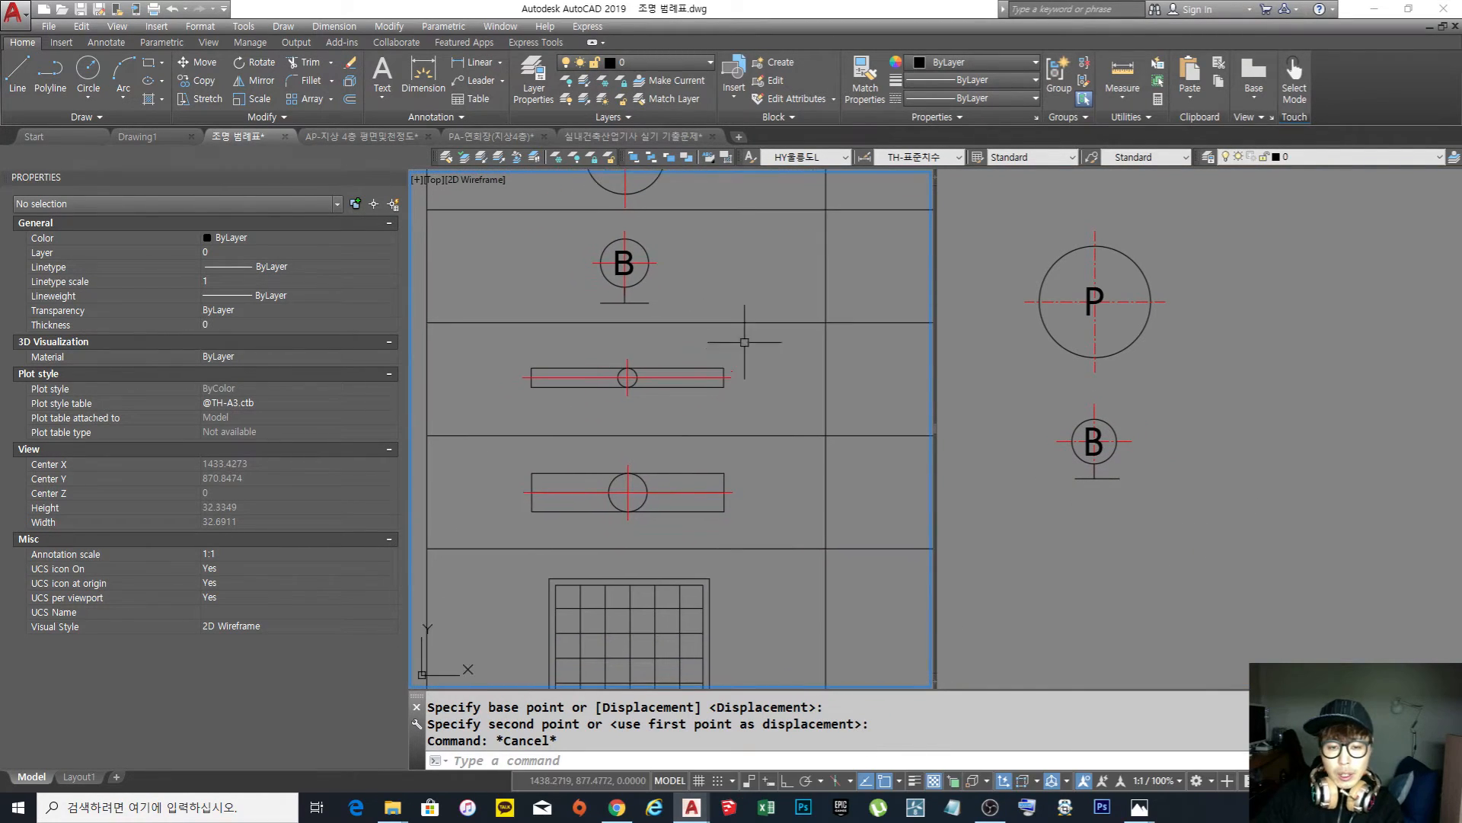
click(754, 404)
click(483, 332)
key(Escape)
key(Escape)
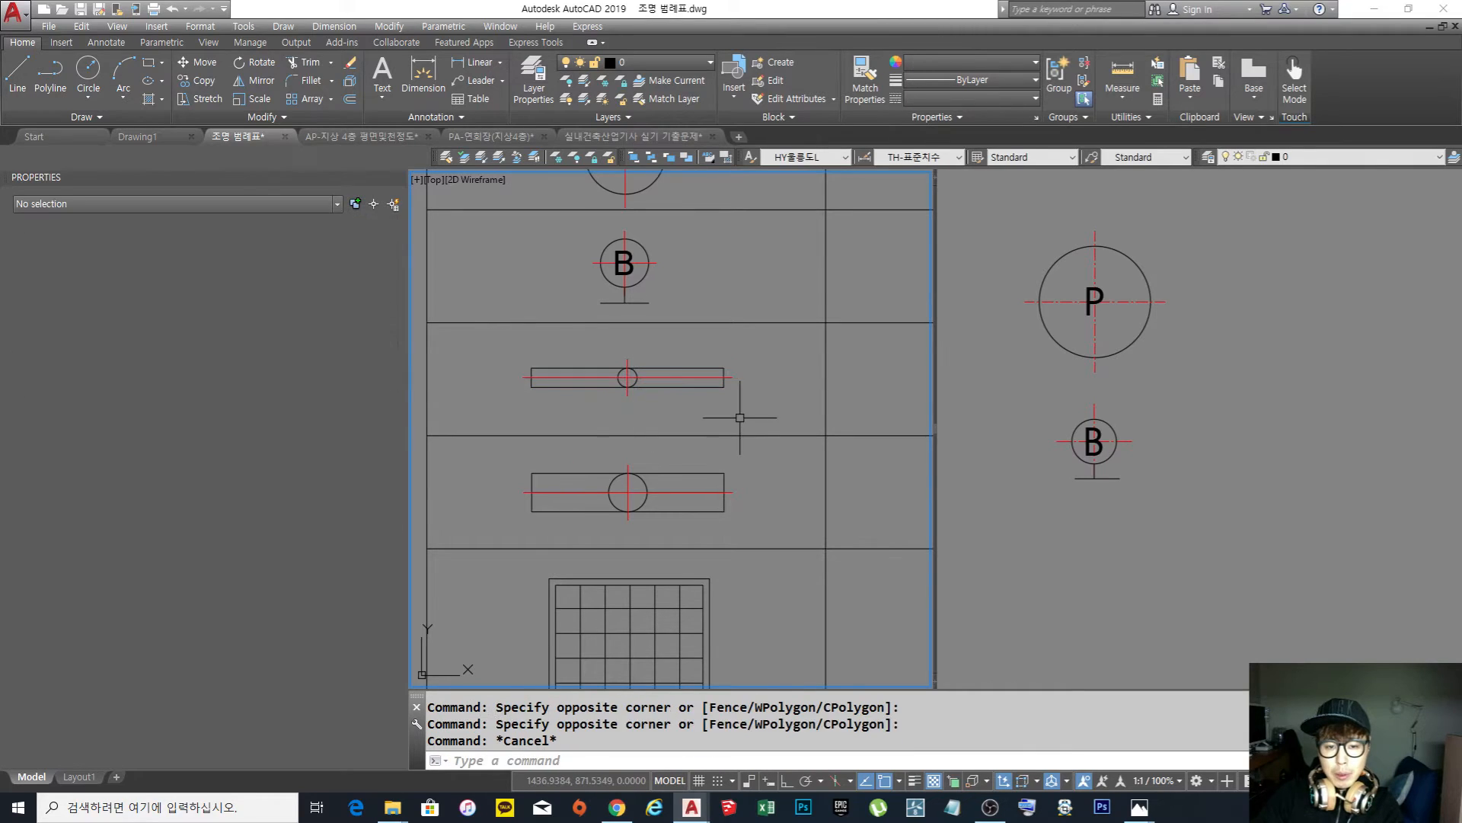
scroll(583, 353, up, 2)
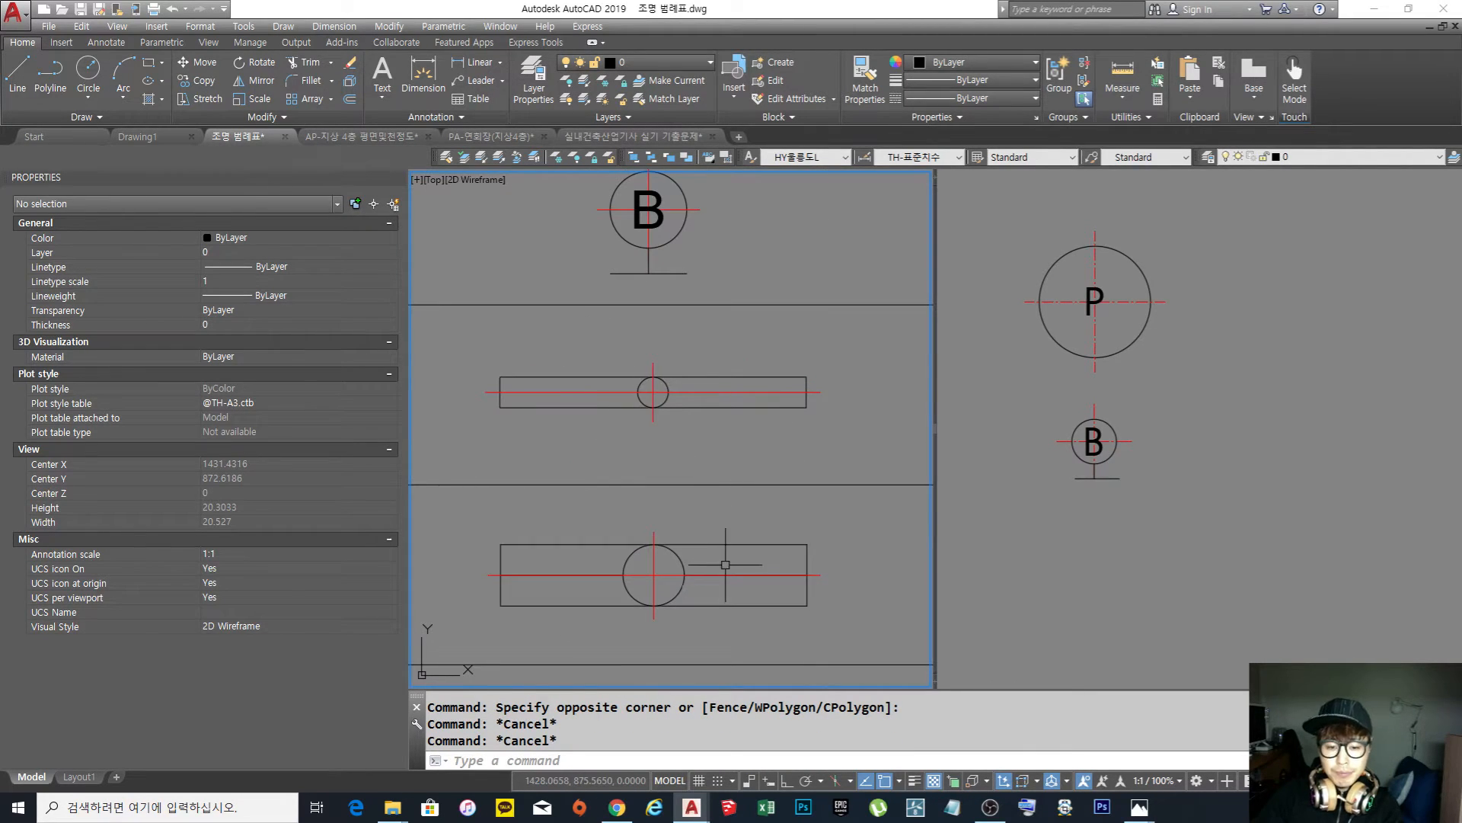
text(e)
key(Return)
key(Escape)
key(Escape)
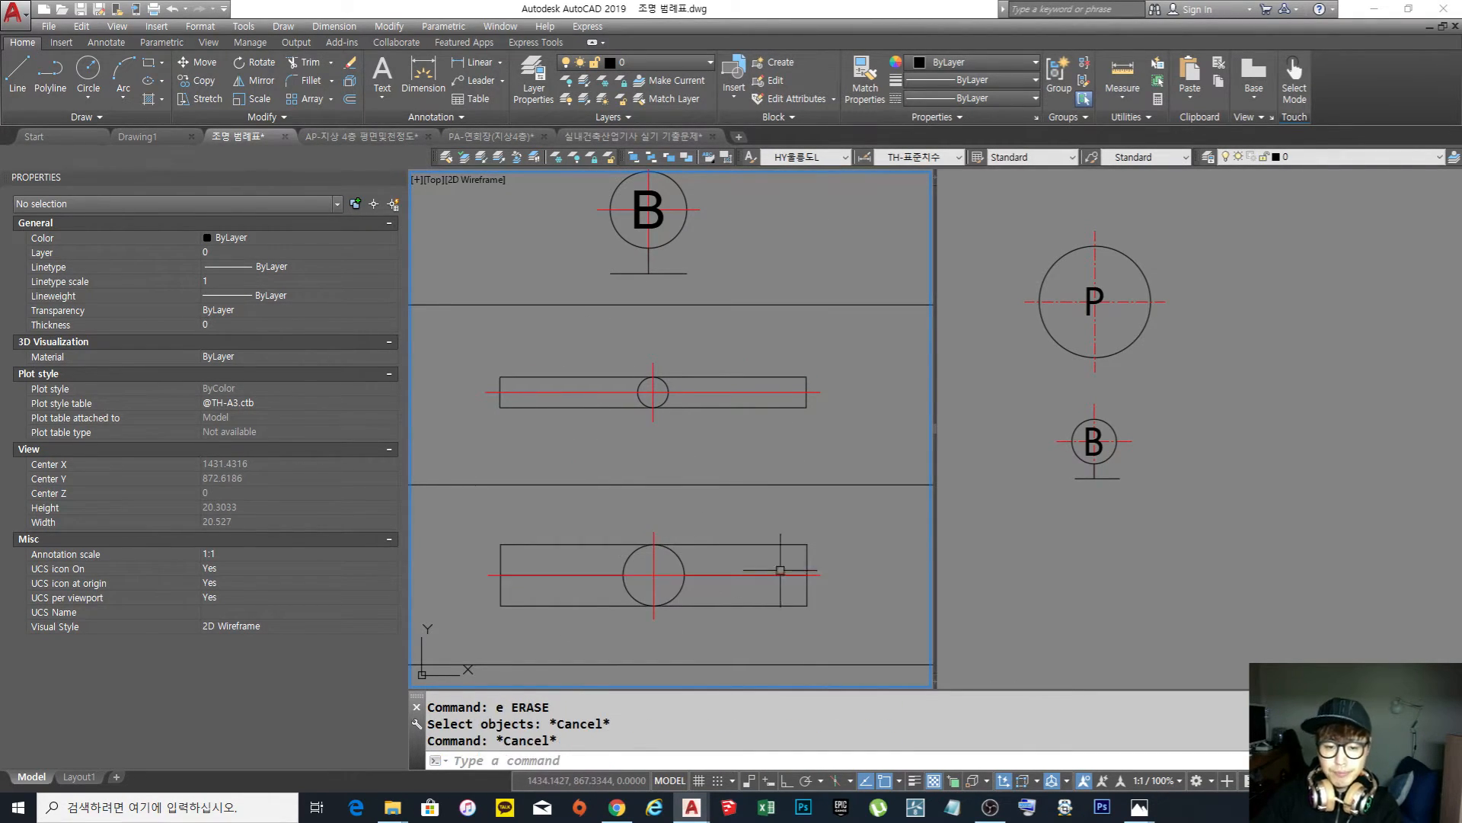
Erase the wide rectangular light symbol from the row below the narrow one in the reference table
text(e)
key(Return)
click(855, 619)
click(457, 473)
key(Return)
Copy the narrow rectangular light symbol into the emptied row below it in the reference table
text(co)
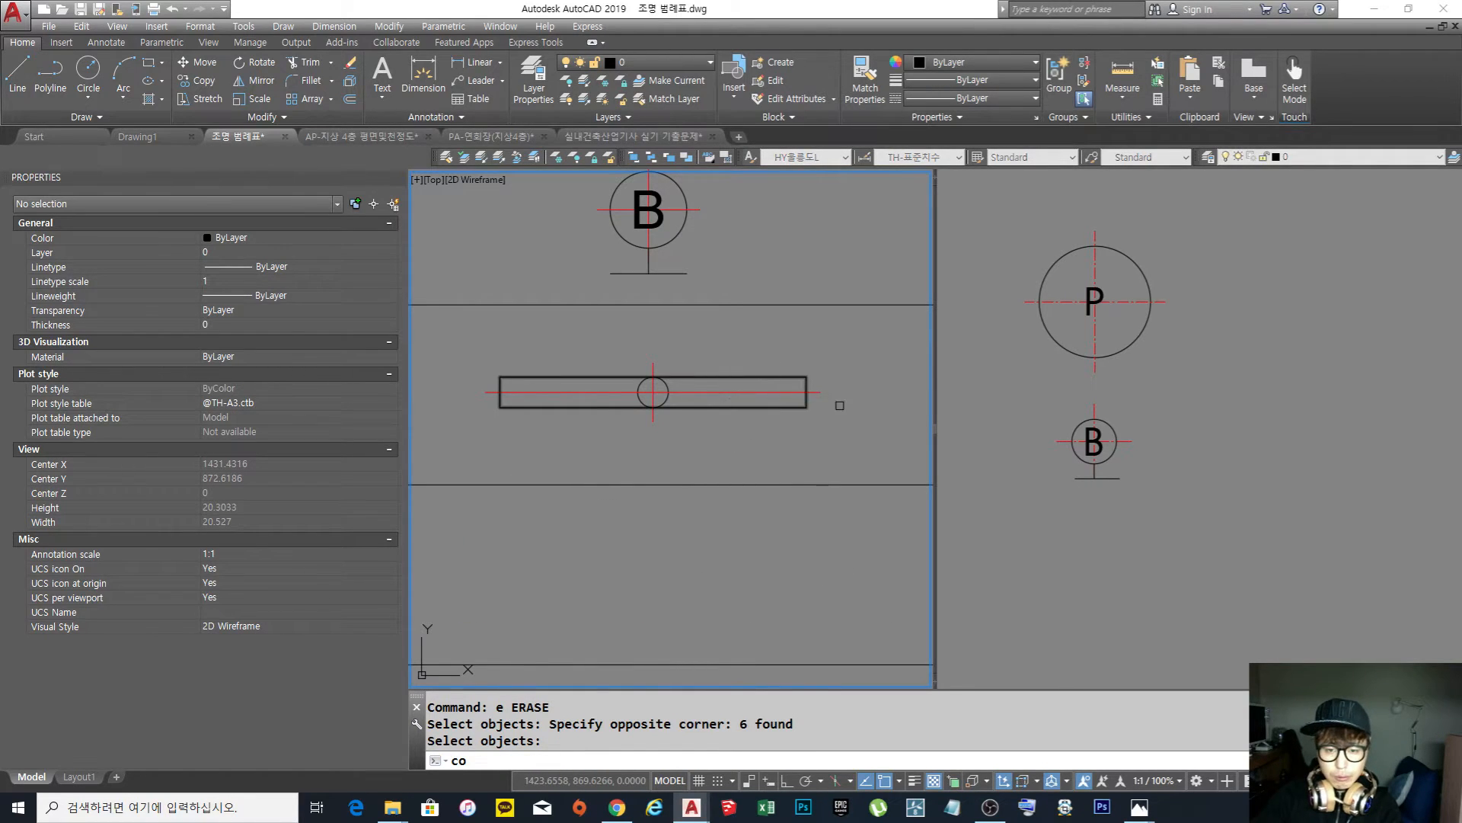
key(Return)
click(840, 437)
click(469, 332)
key(Return)
click(808, 430)
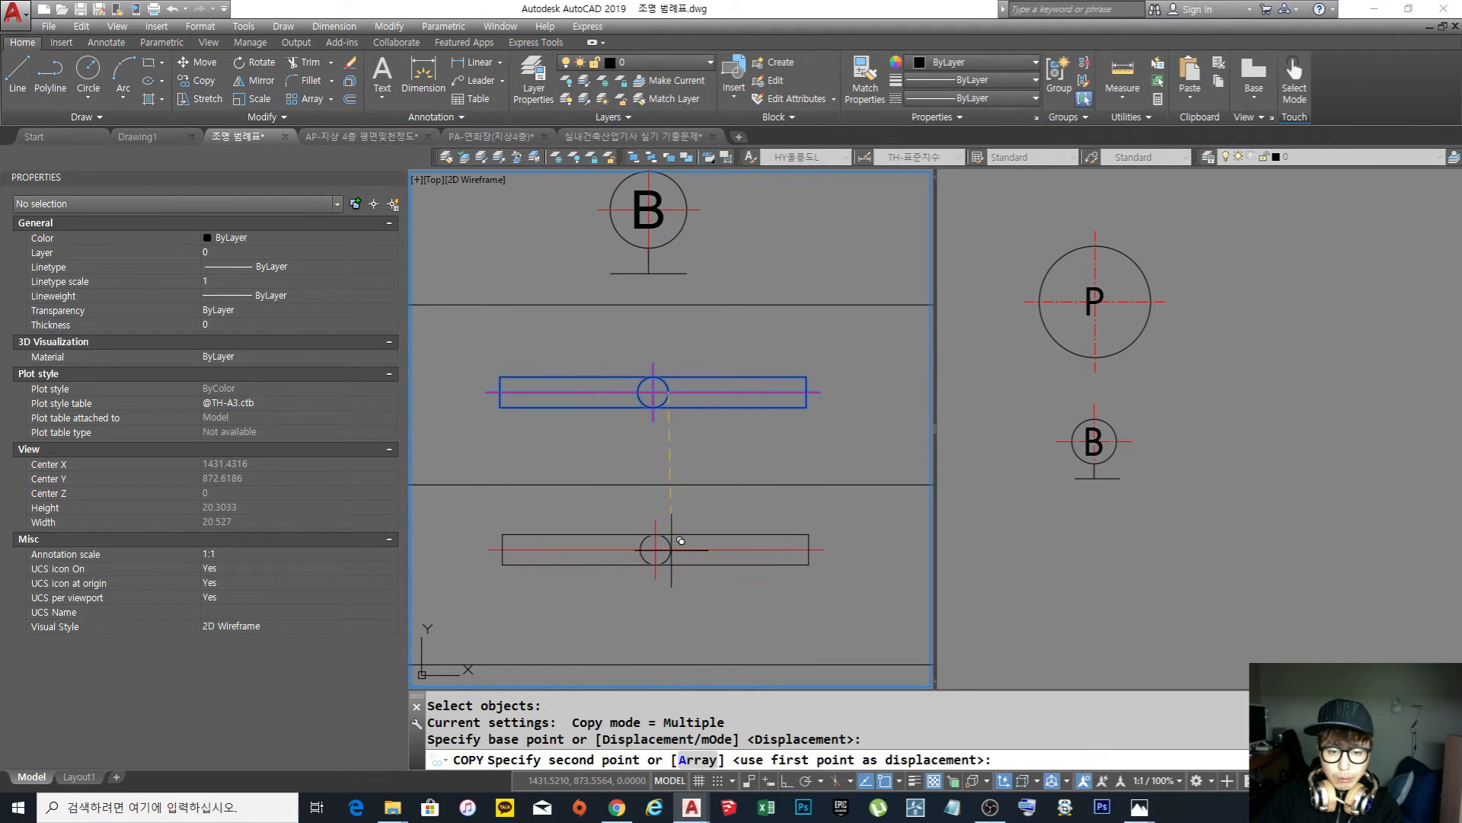
key(Return)
Copy the narrow symbol in the lower row directly beneath itself, so the two rectangles share an edge
key(Return)
click(863, 598)
click(446, 512)
key(Return)
click(503, 535)
click(513, 556)
key(Escape)
Switch to the 캡쳐 folder in File Explorer and view the ceiling fluorescent light photo 20191215_024442.jpg
scroll(784, 522, down, 3)
scroll(708, 515, up, 2)
middle_drag(709, 514, 694, 505)
click(1158, 581)
middle_drag(1113, 556, 1131, 538)
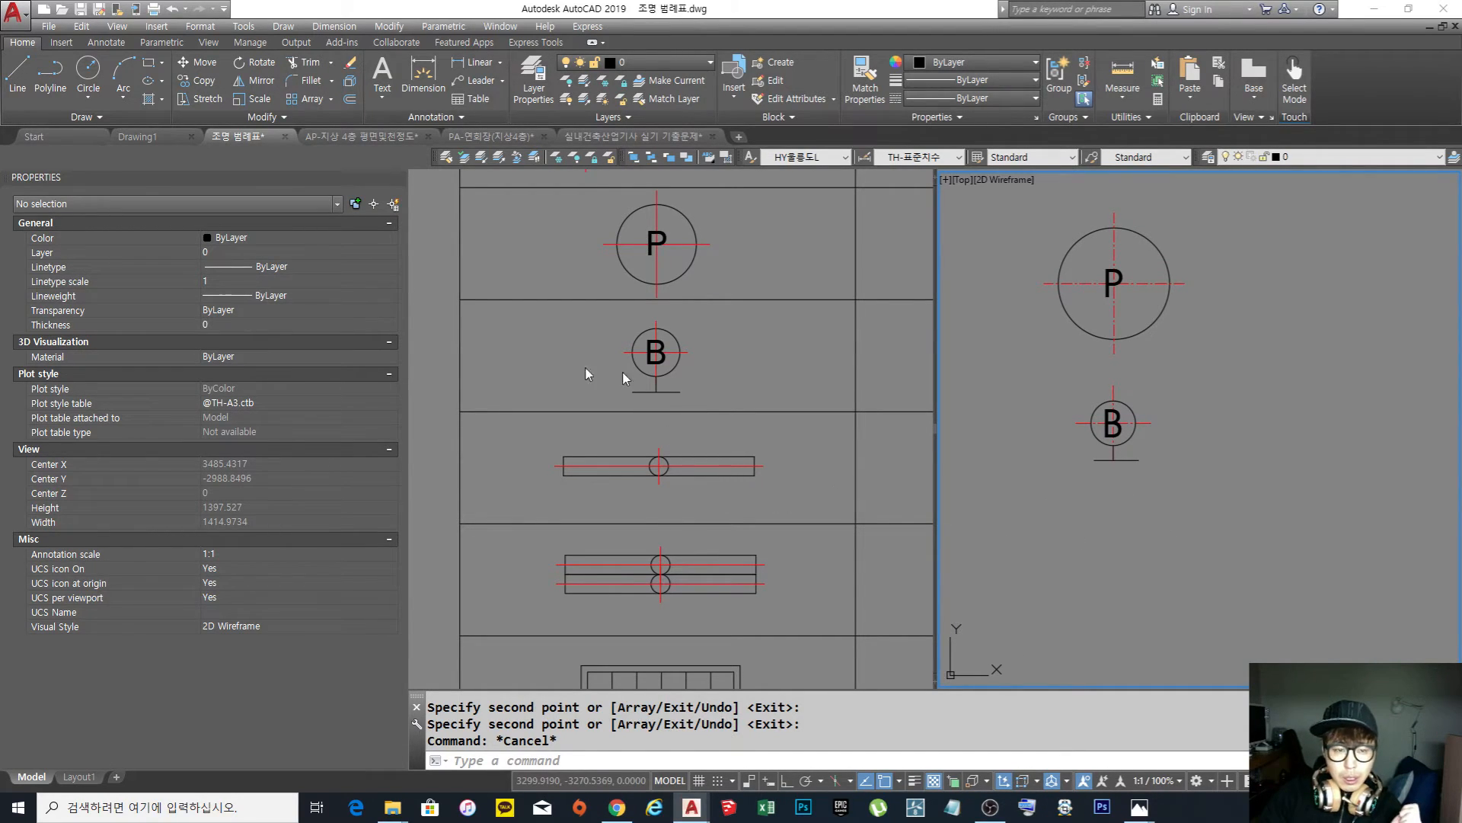
mouse_move(392, 807)
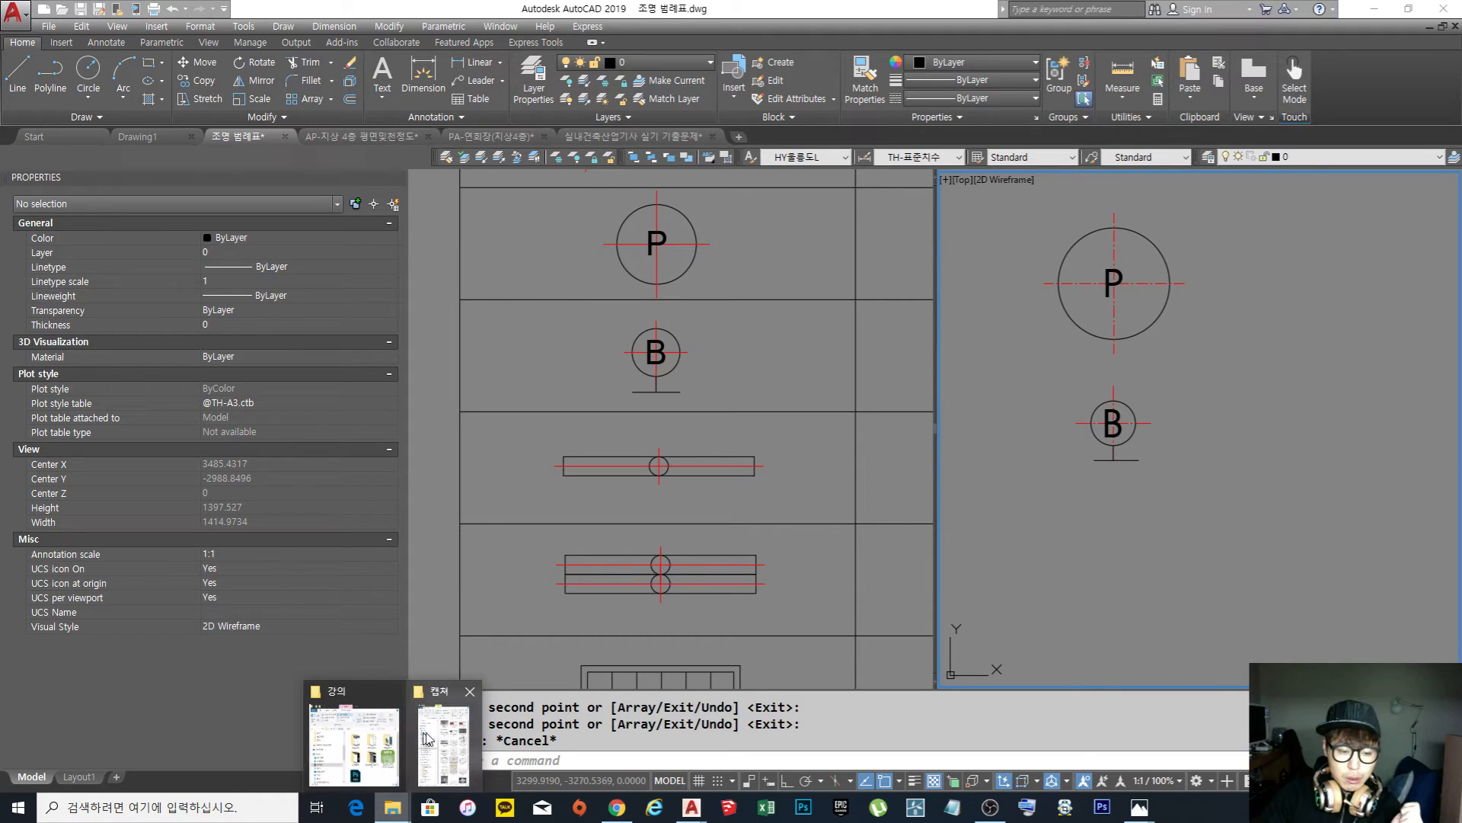
click(441, 753)
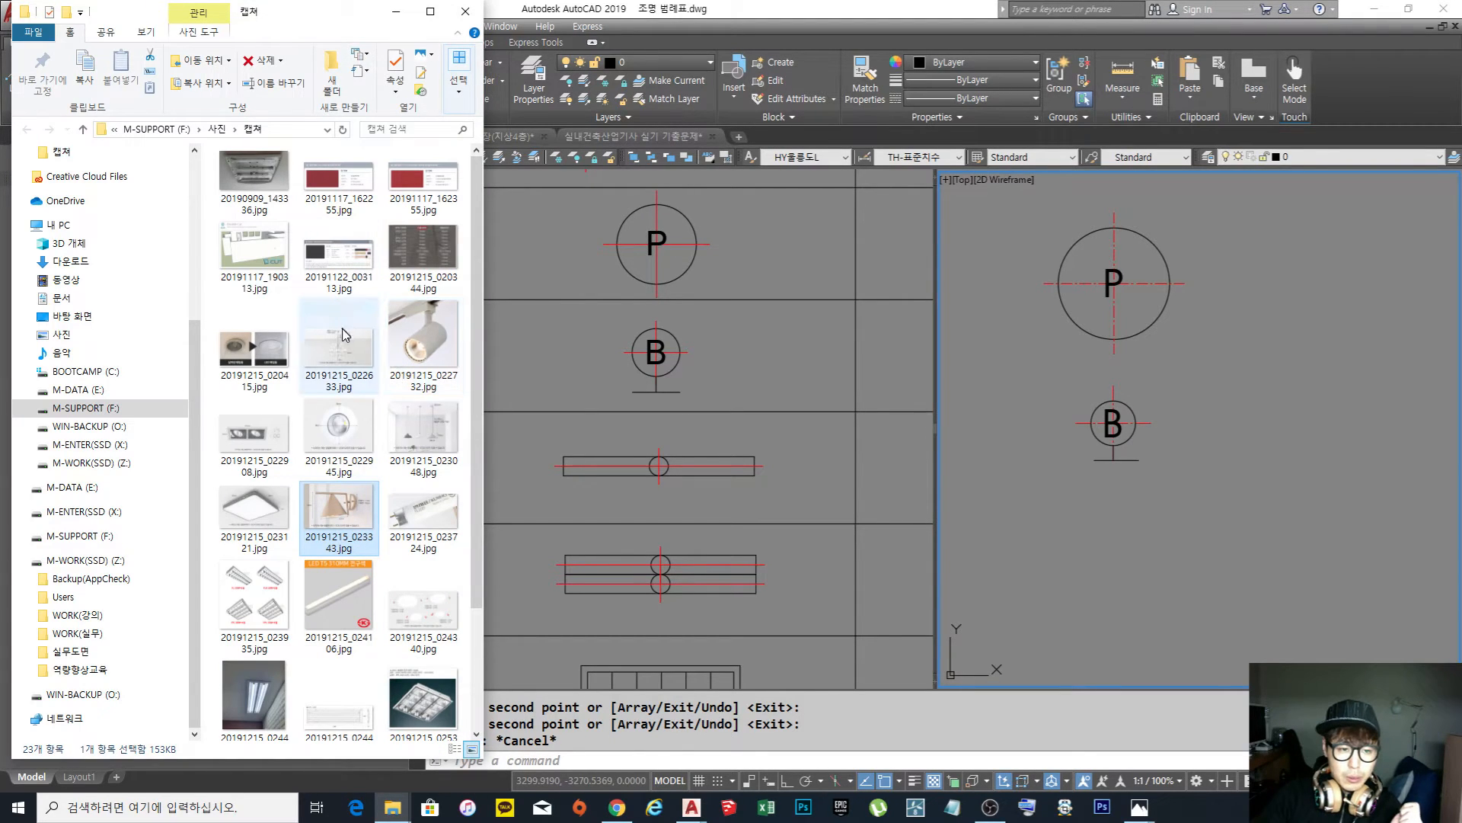
scroll(341, 573, down, 2)
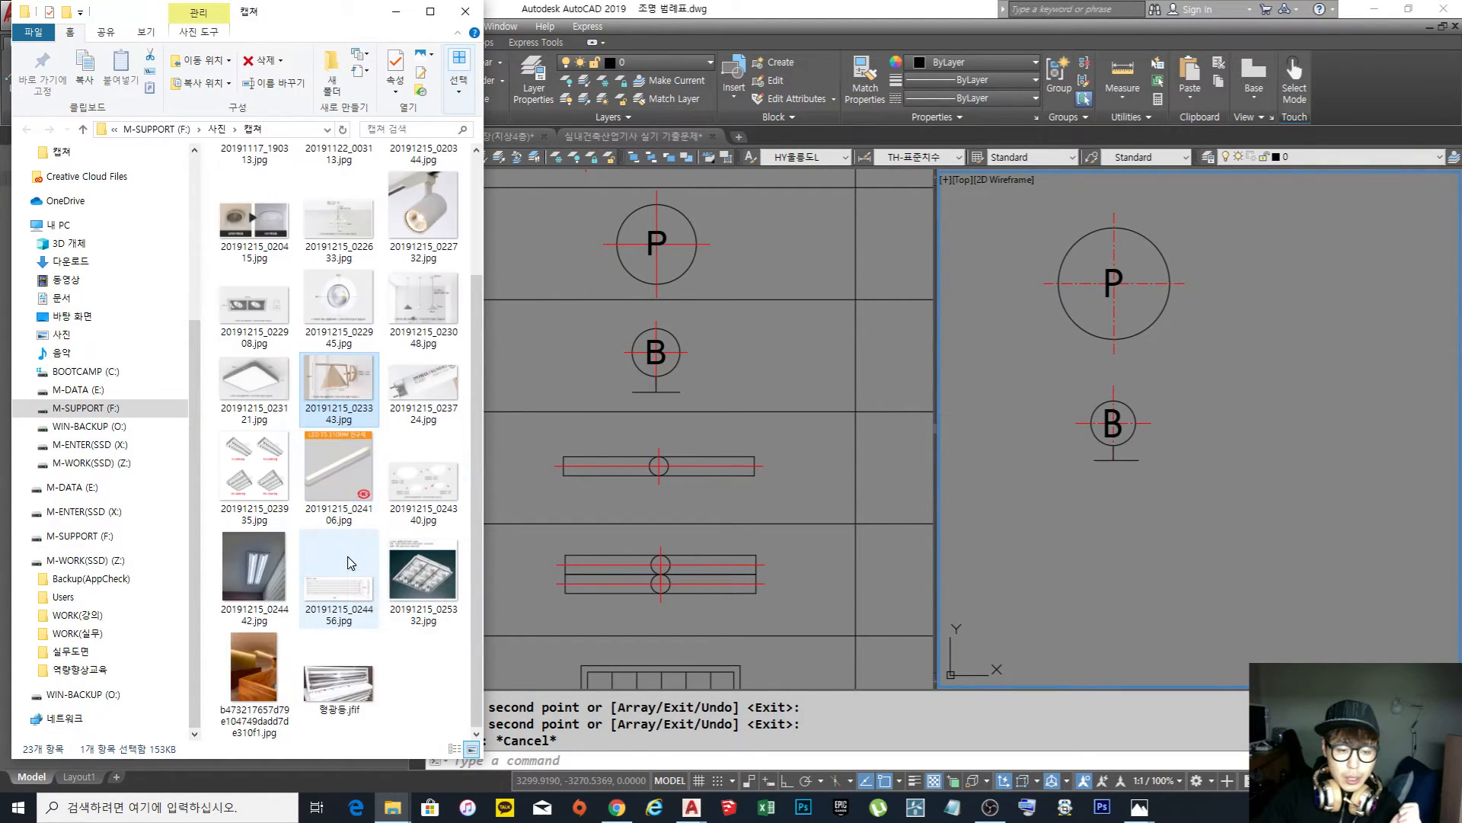
click(260, 568)
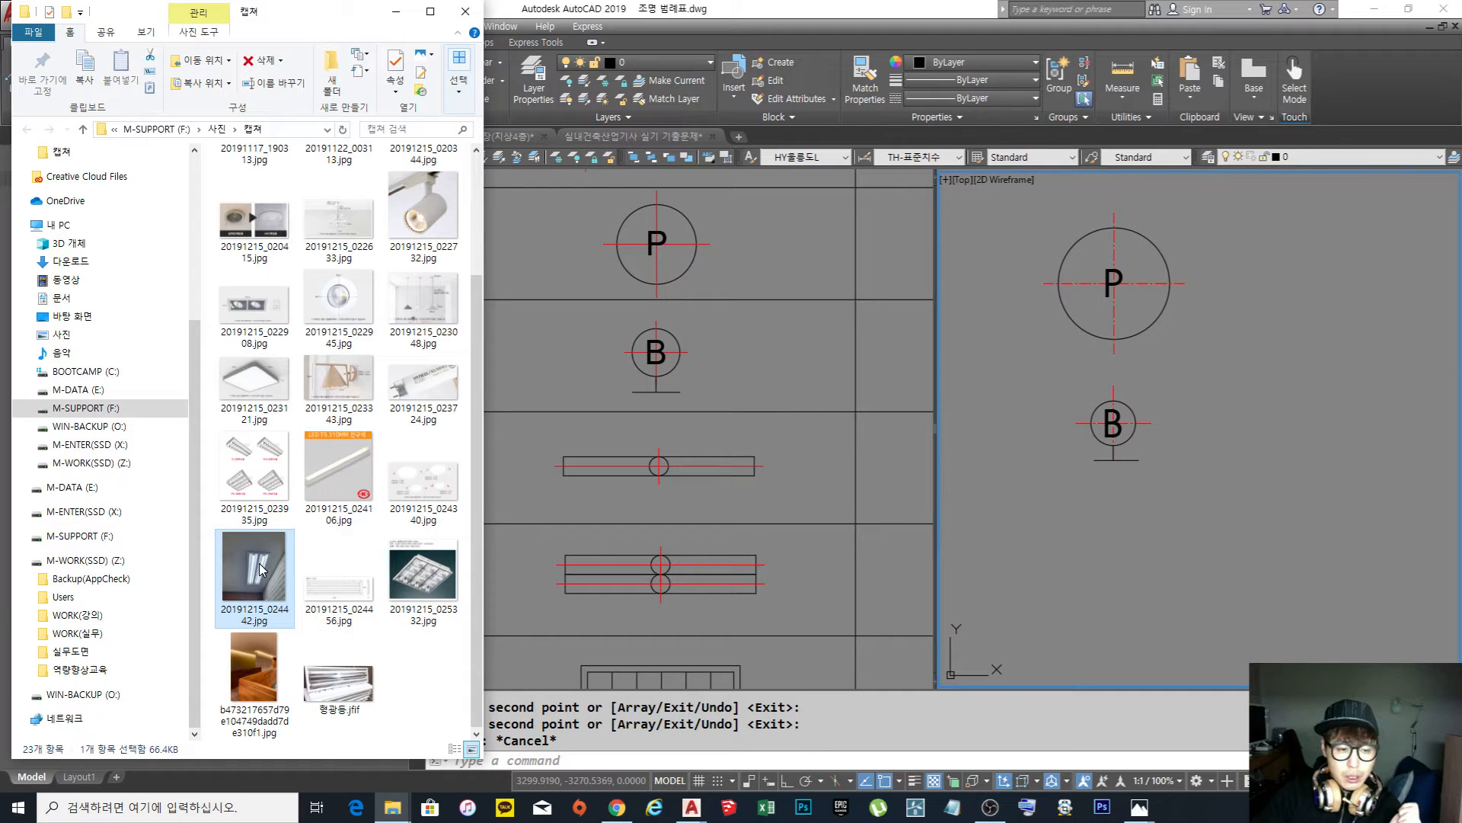
double_click(260, 568)
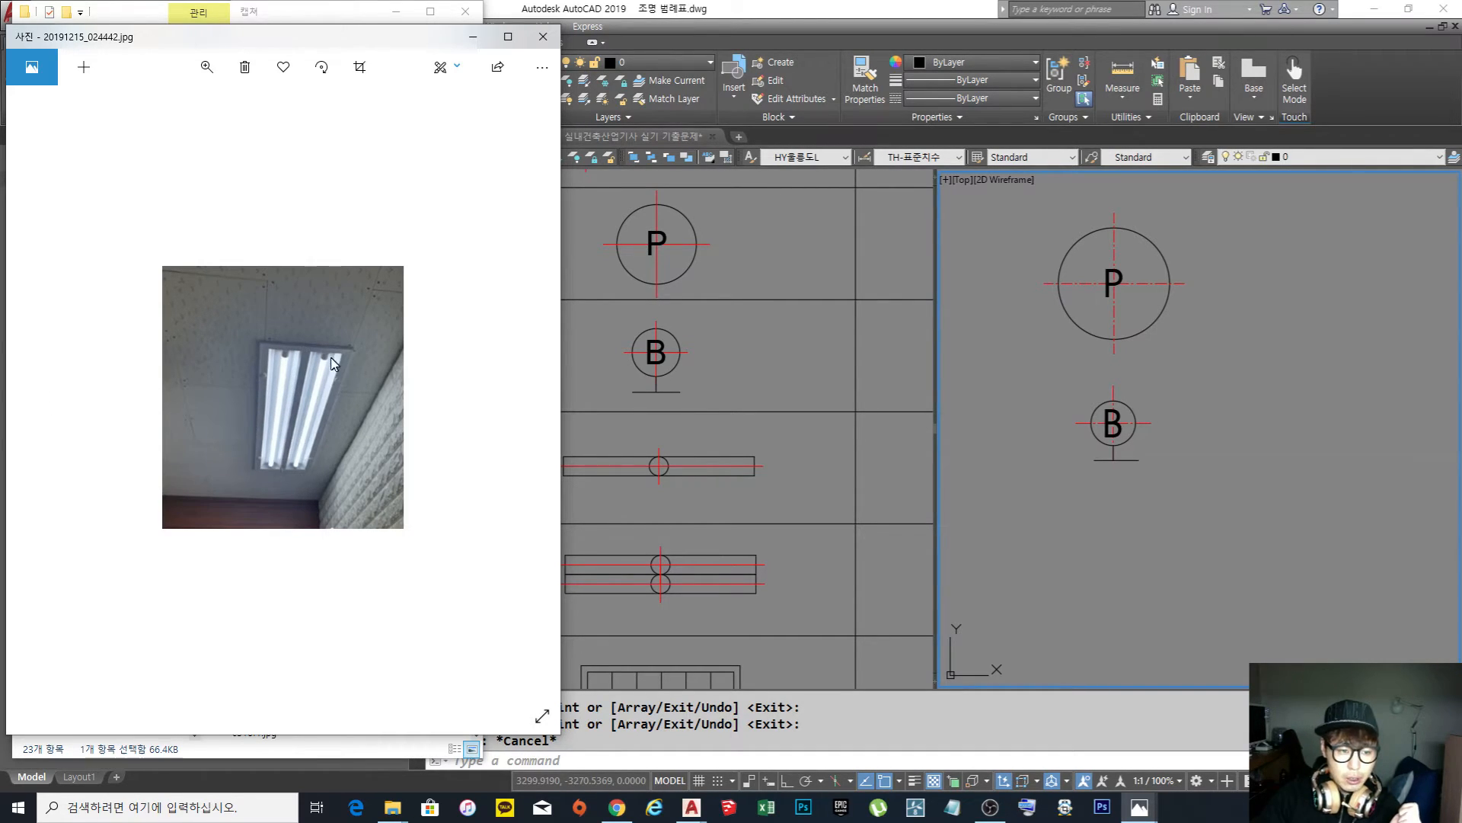
click(543, 36)
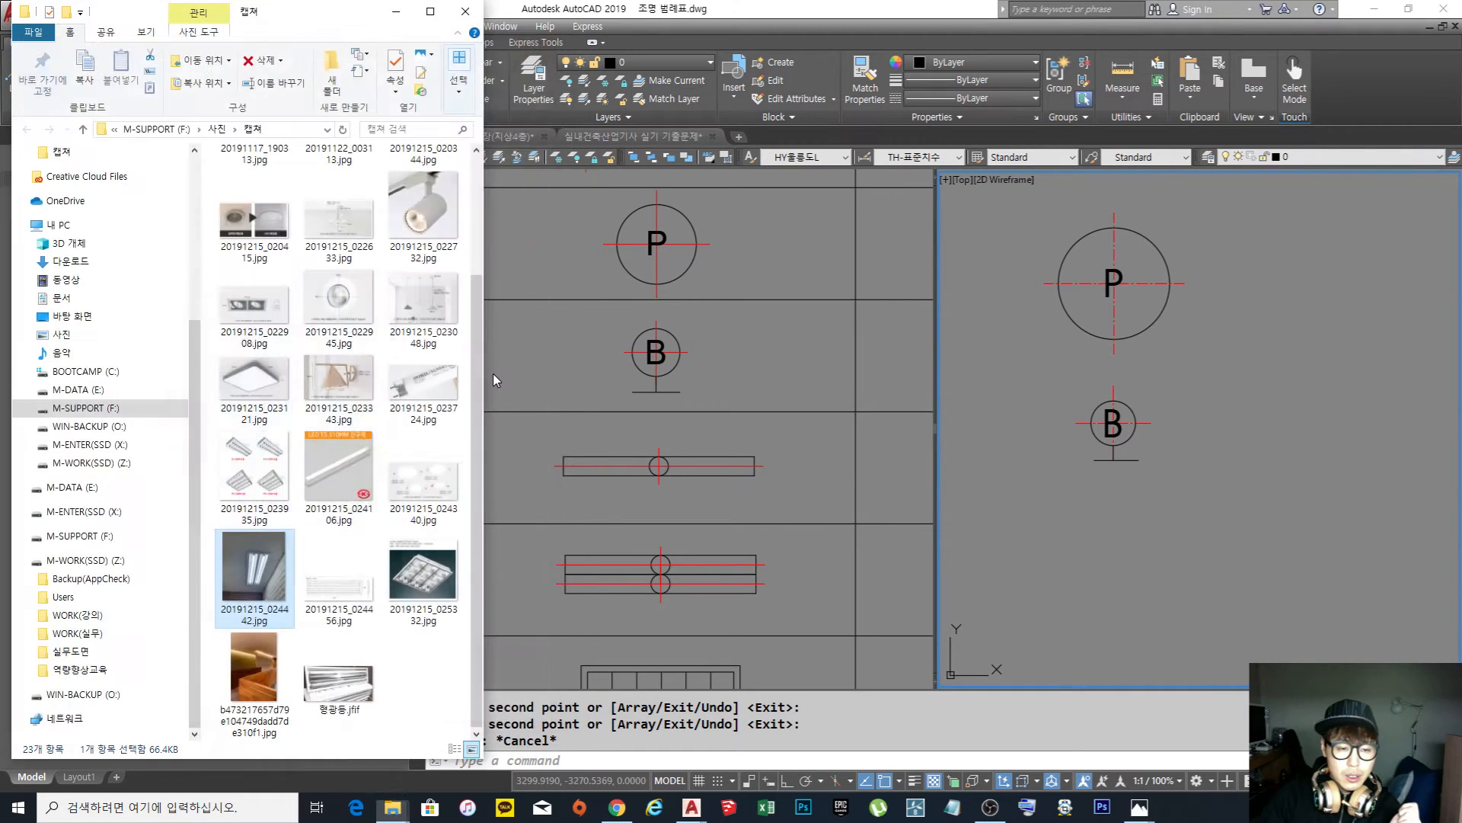
View the fluorescent tube photo 20191215_023724.jpg, and look back through the folder's earlier photos
click(431, 392)
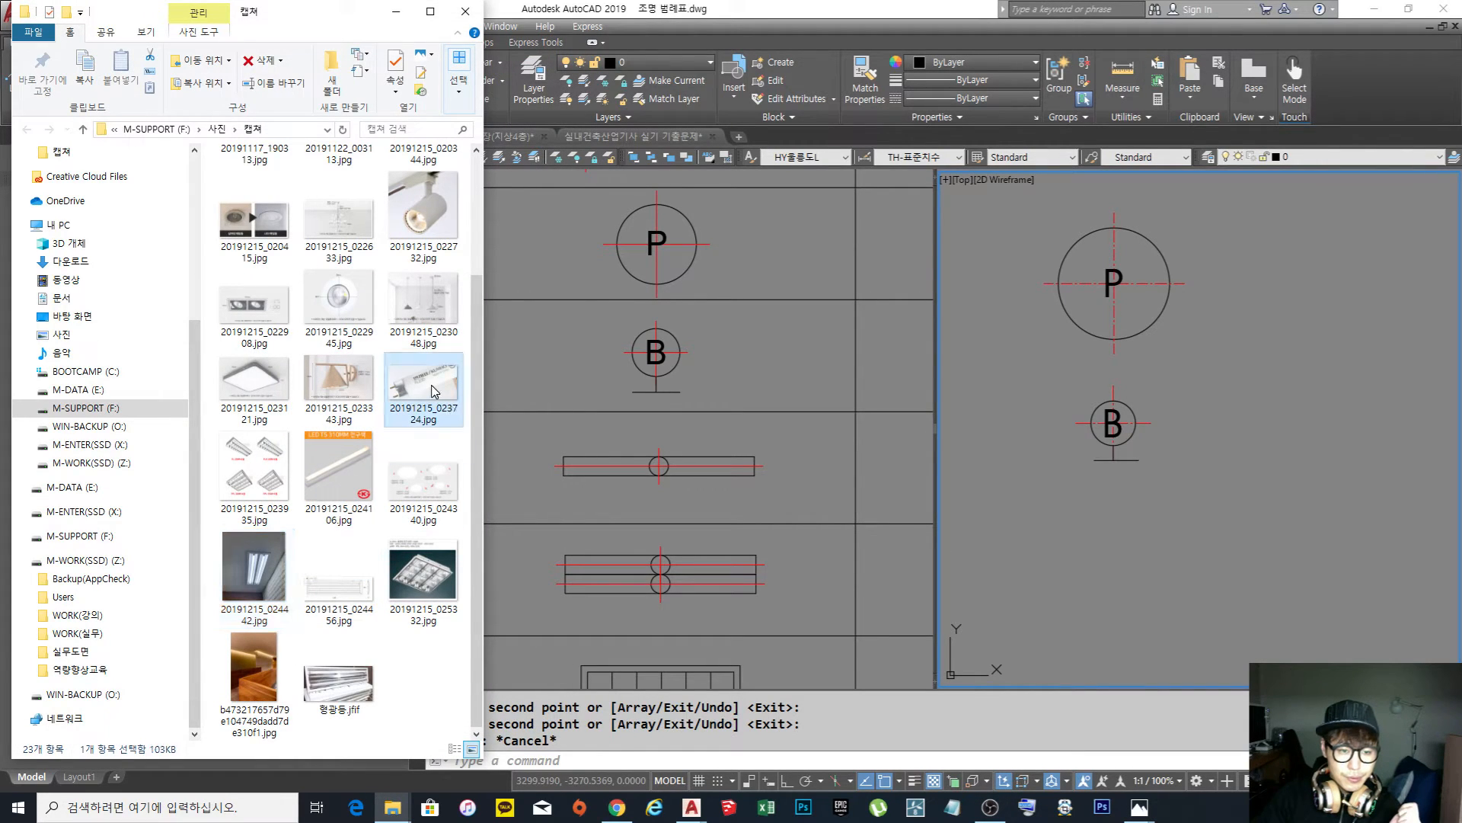
double_click(444, 410)
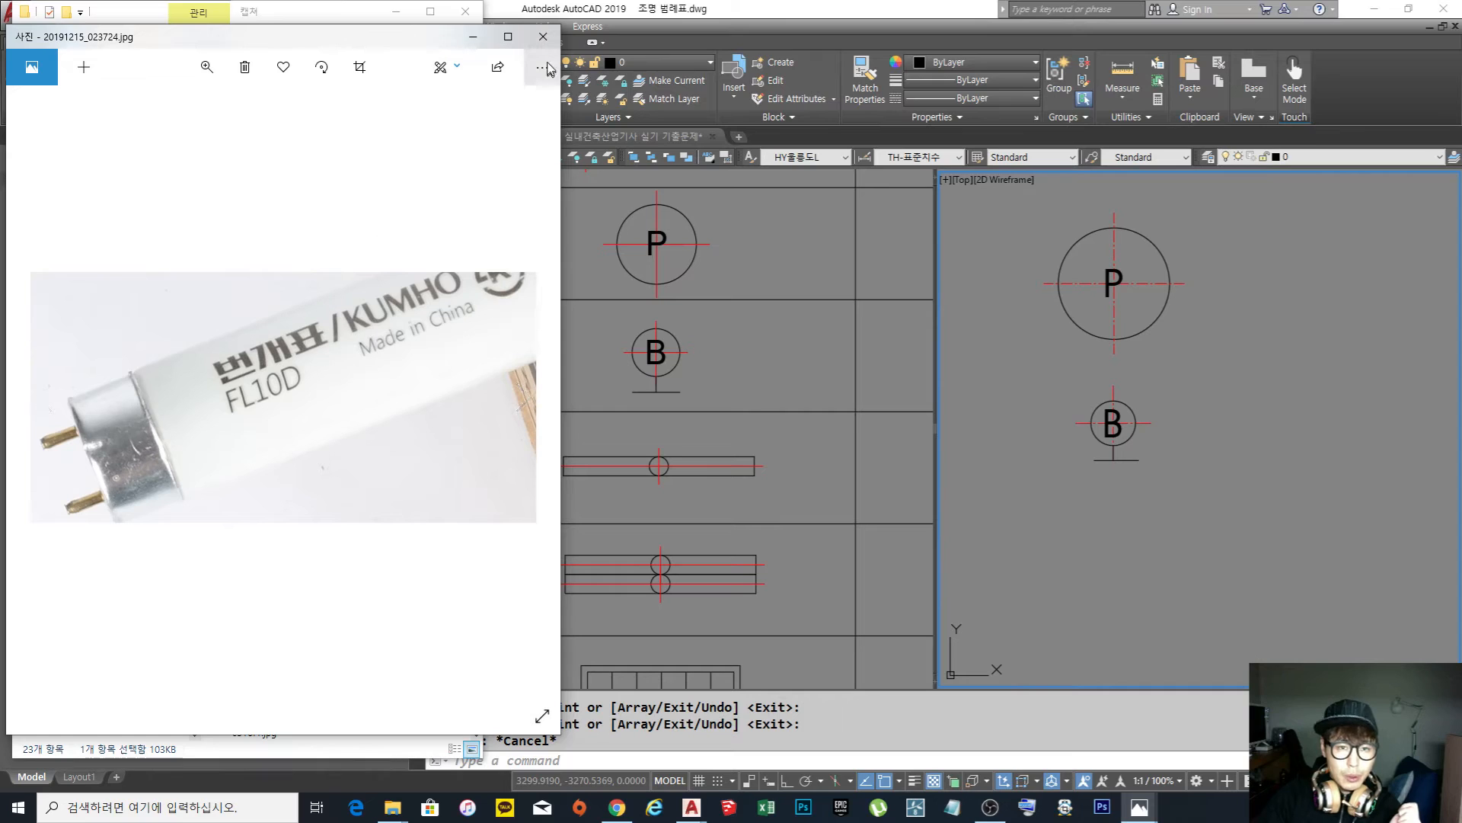
click(543, 38)
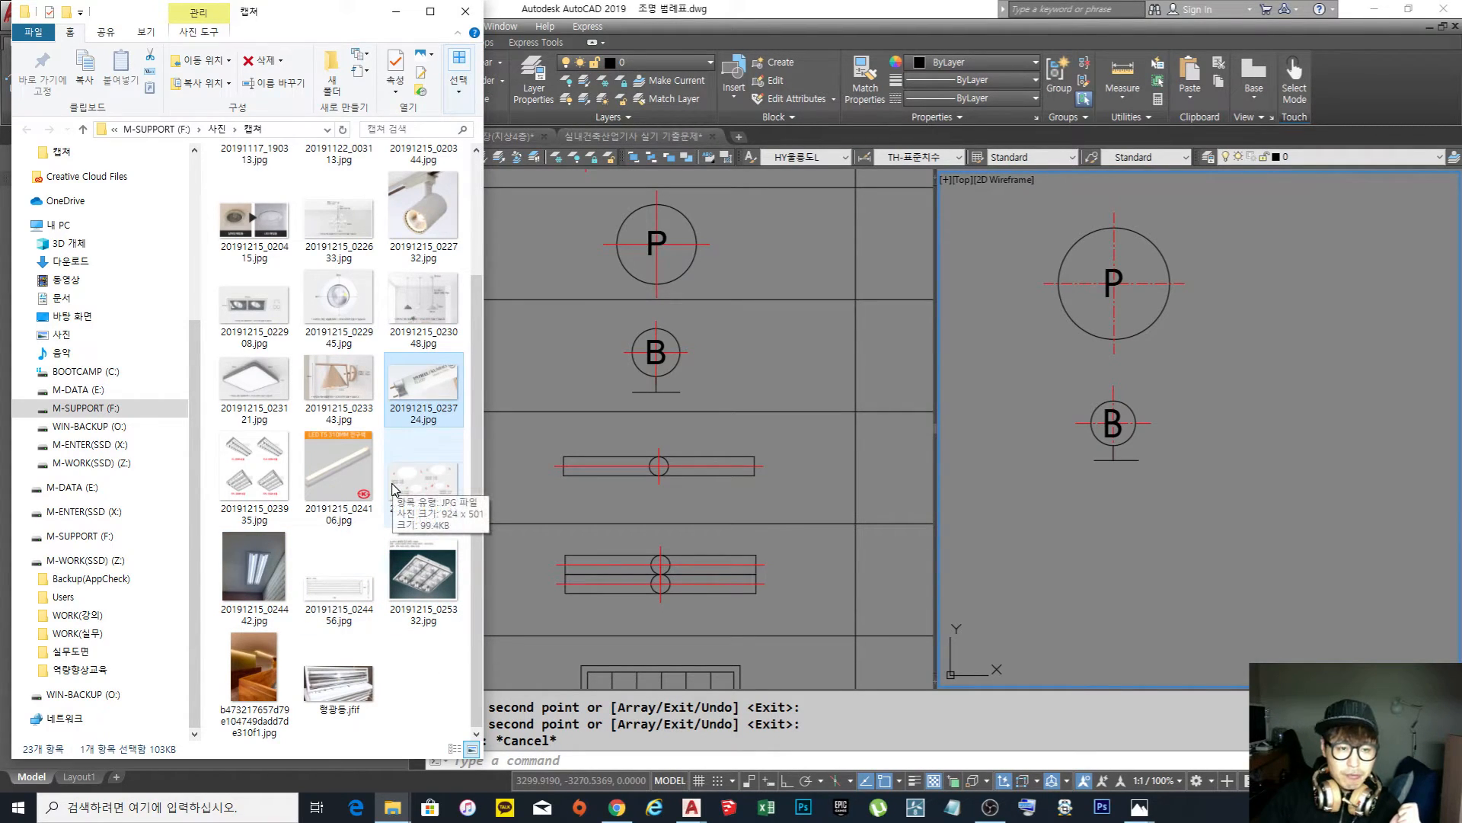
scroll(394, 488, up, 2)
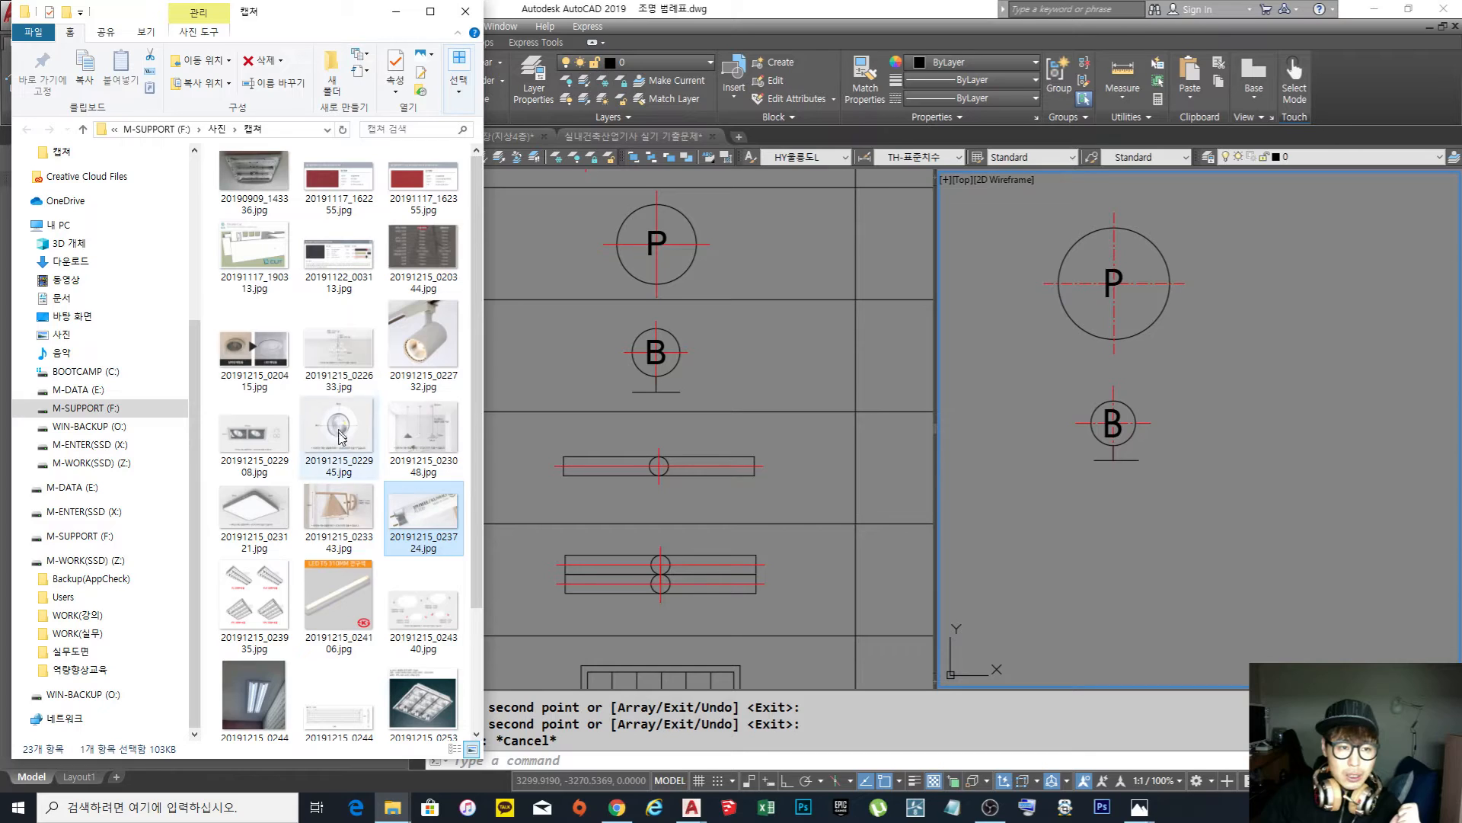
Check the fluorescent fixture's dimensions in drawing 20191215_024456.jpg, and return to the AutoCAD drawing
scroll(323, 348, down, 2)
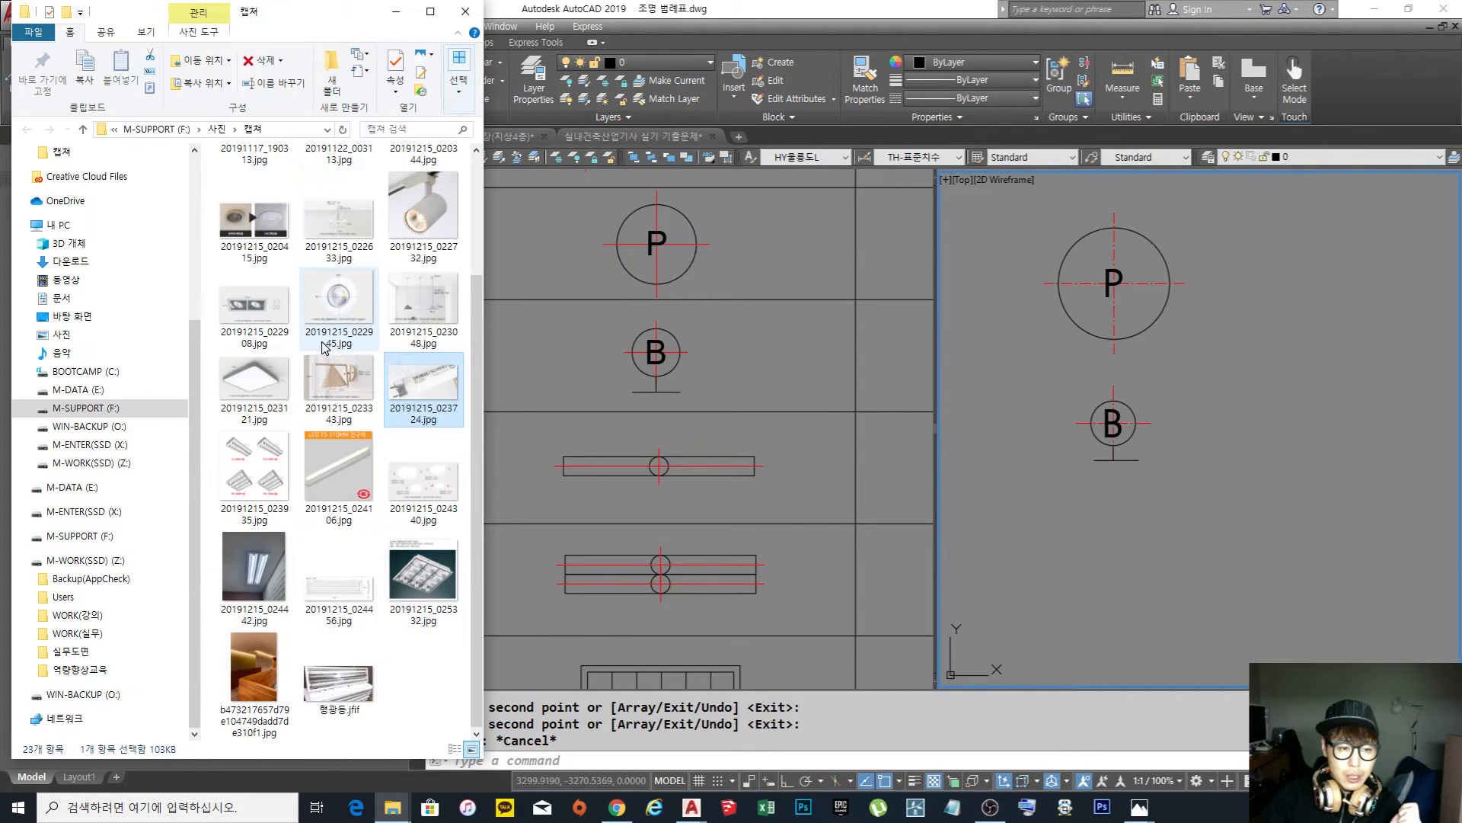
click(342, 585)
double_click(352, 584)
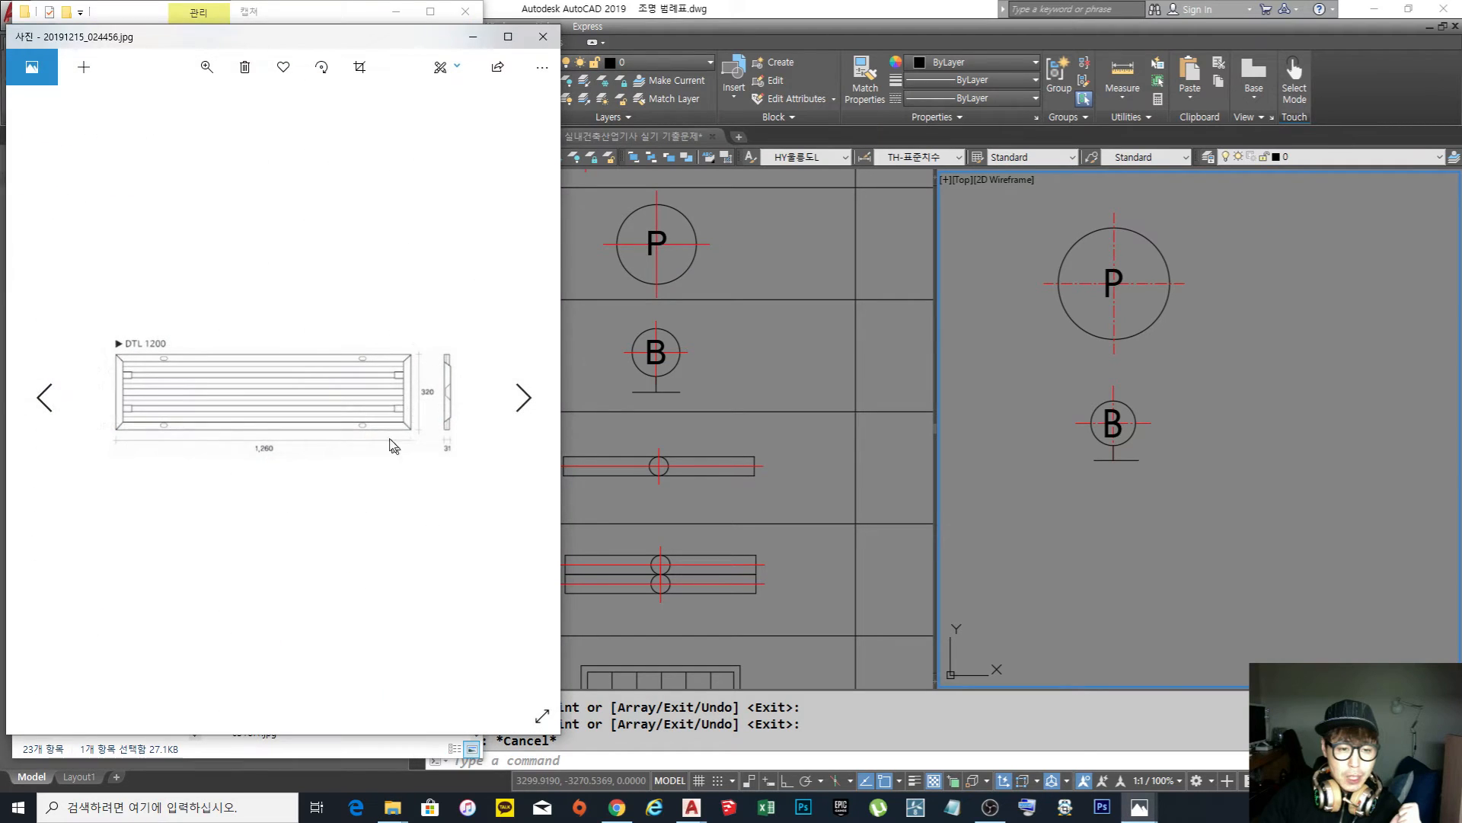
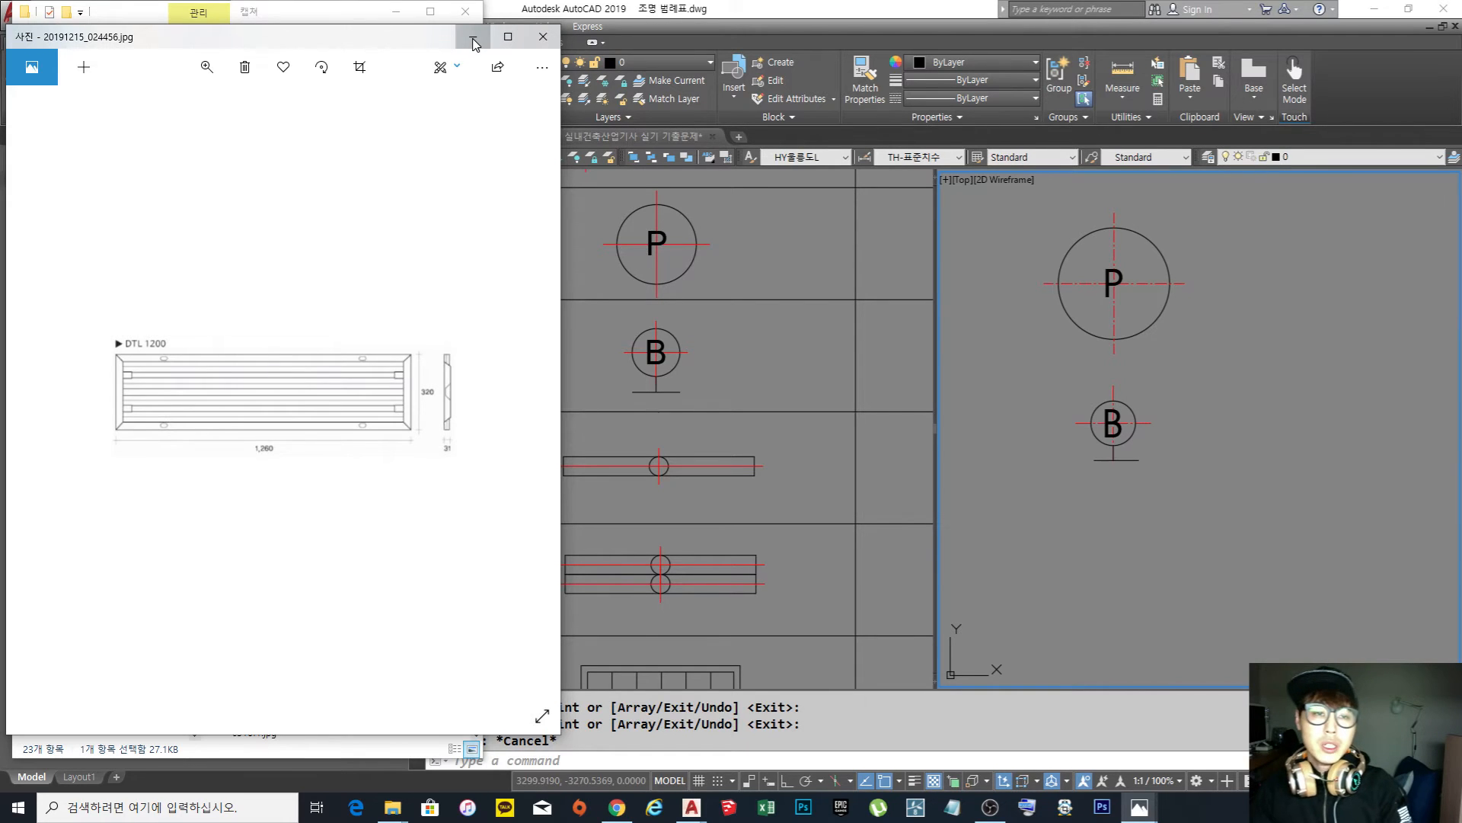
click(474, 44)
click(764, 418)
click(792, 491)
mouse_move(800, 496)
middle_down()
mouse_move(770, 457)
mouse_move(774, 434)
middle_up()
click(1175, 537)
middle_drag(1175, 536, 1146, 490)
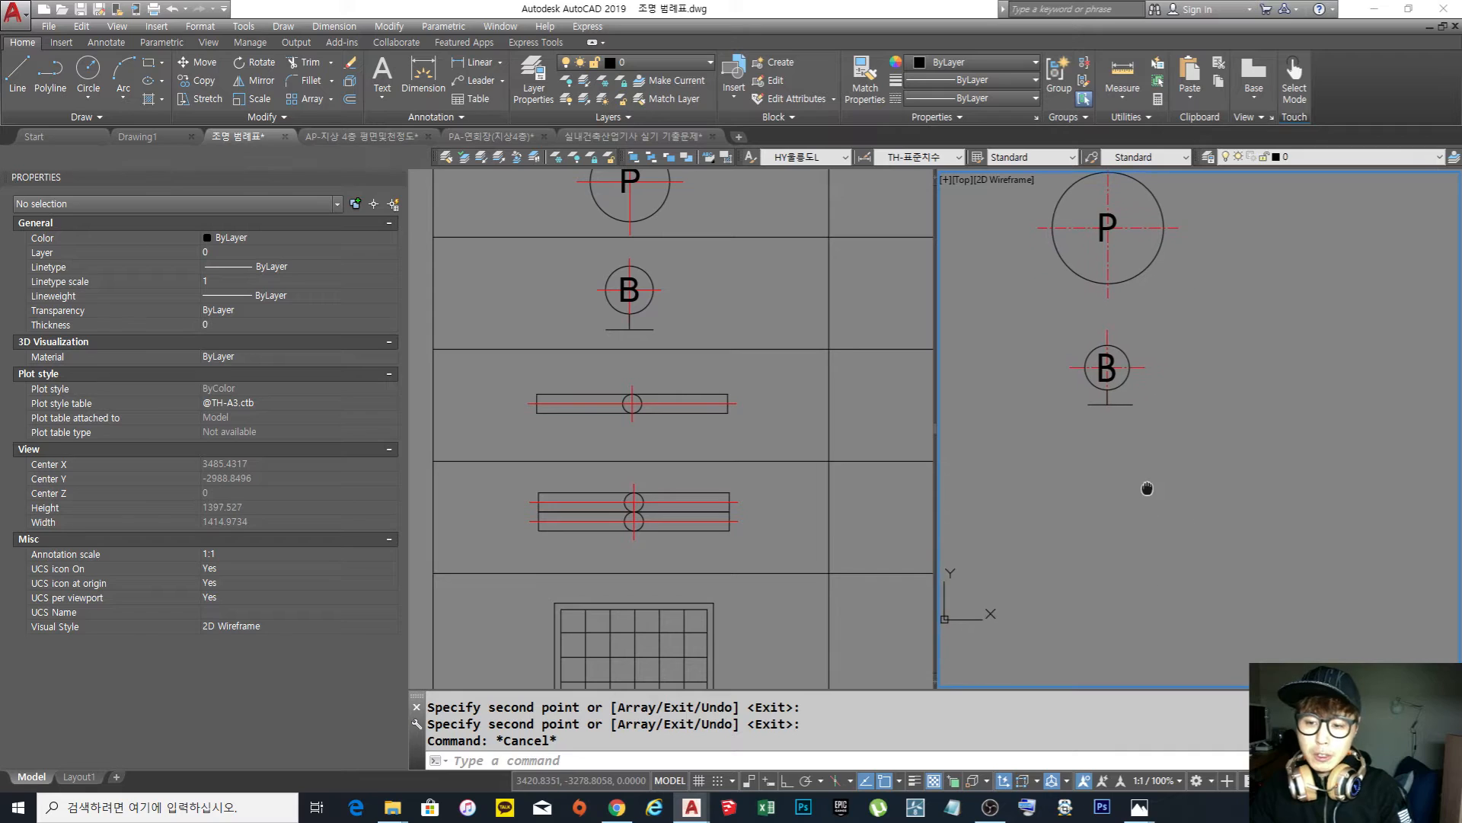
click(711, 418)
click(757, 435)
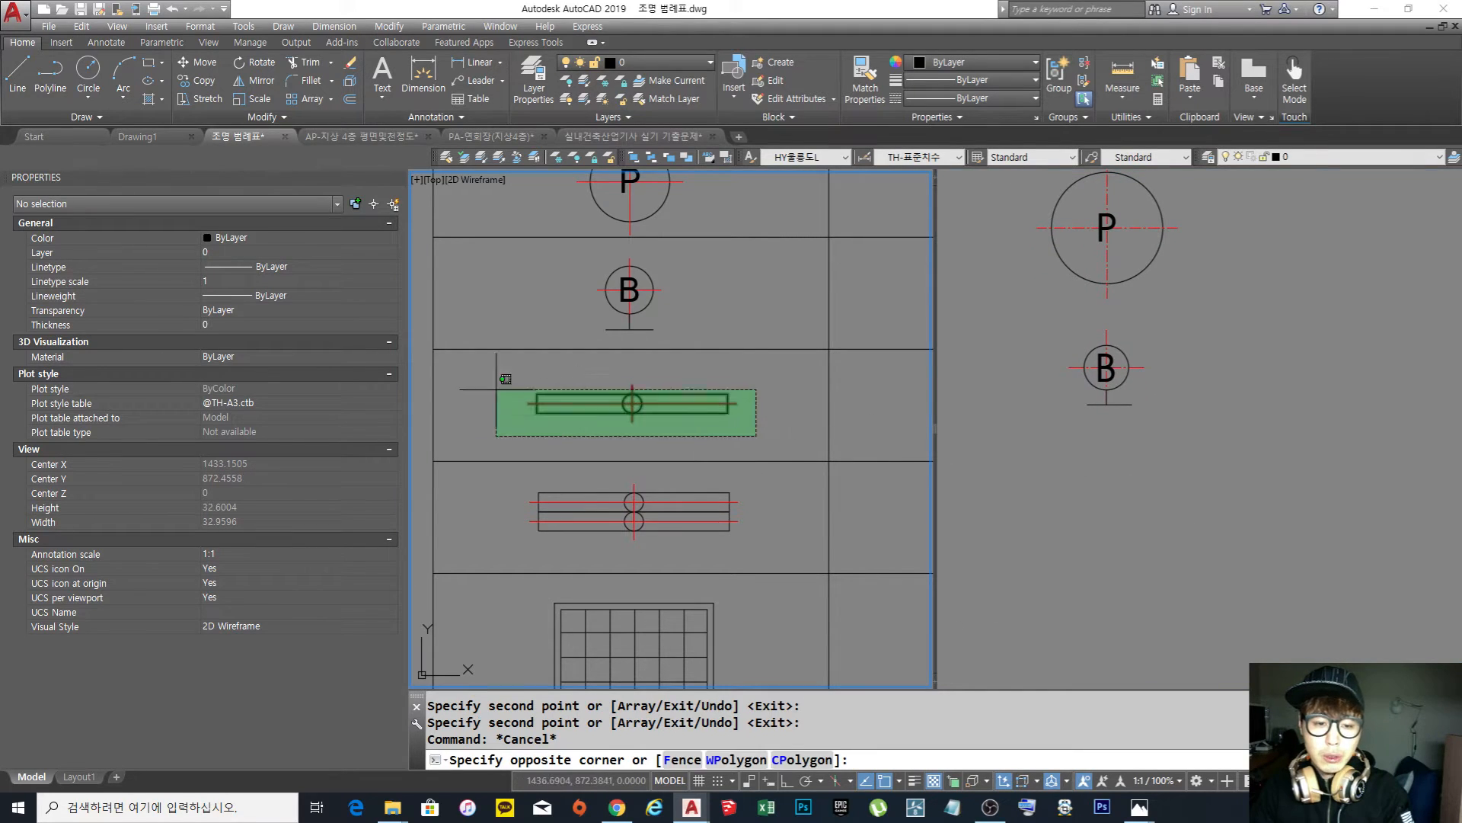
click(440, 335)
key(Escape)
Draw a 1200 by 300 rectangle below the B wall light symbol in the working viewport
click(1089, 491)
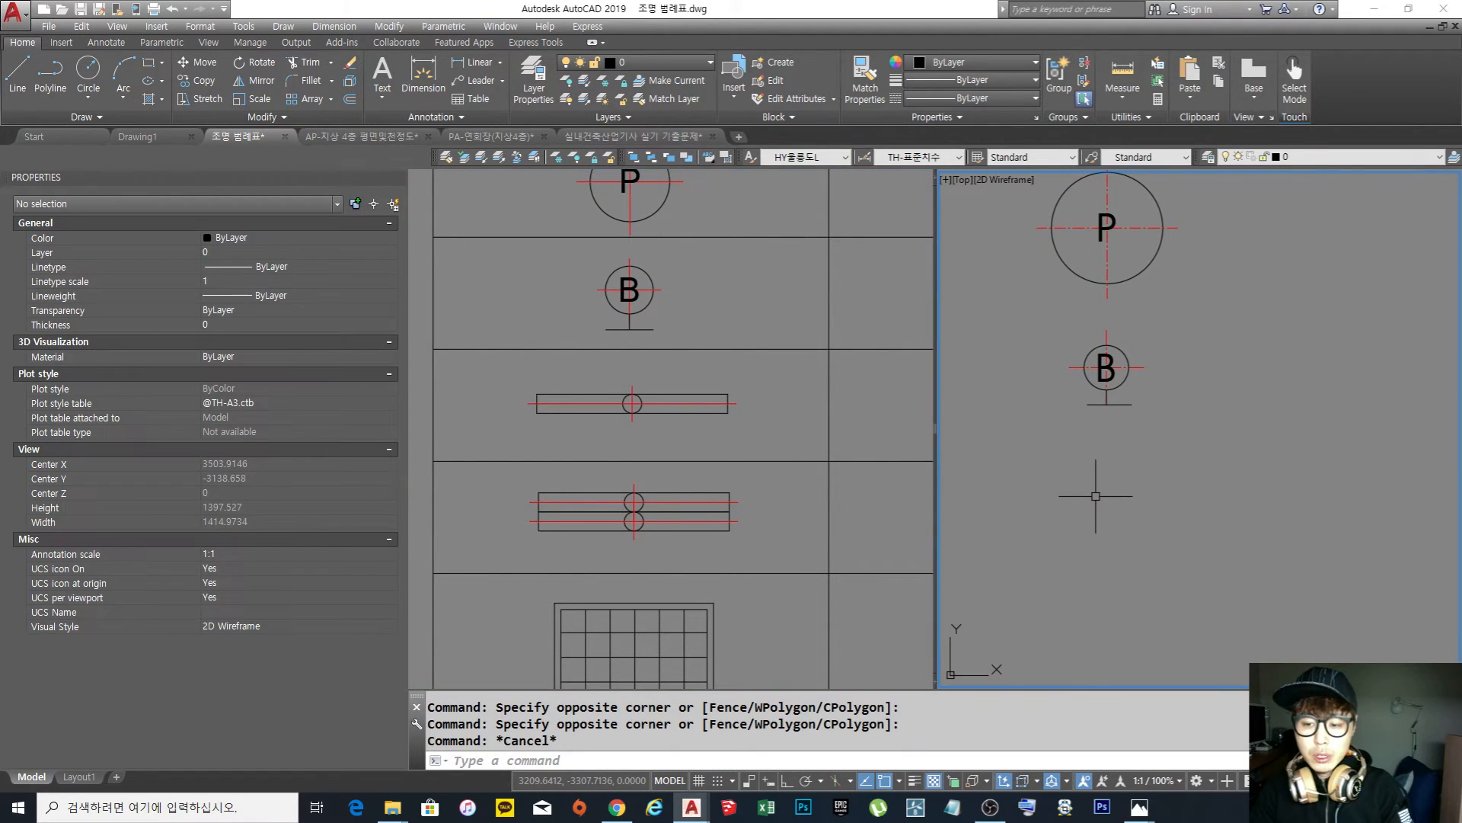
text(t)
key(Escape)
key(Escape)
text(rec)
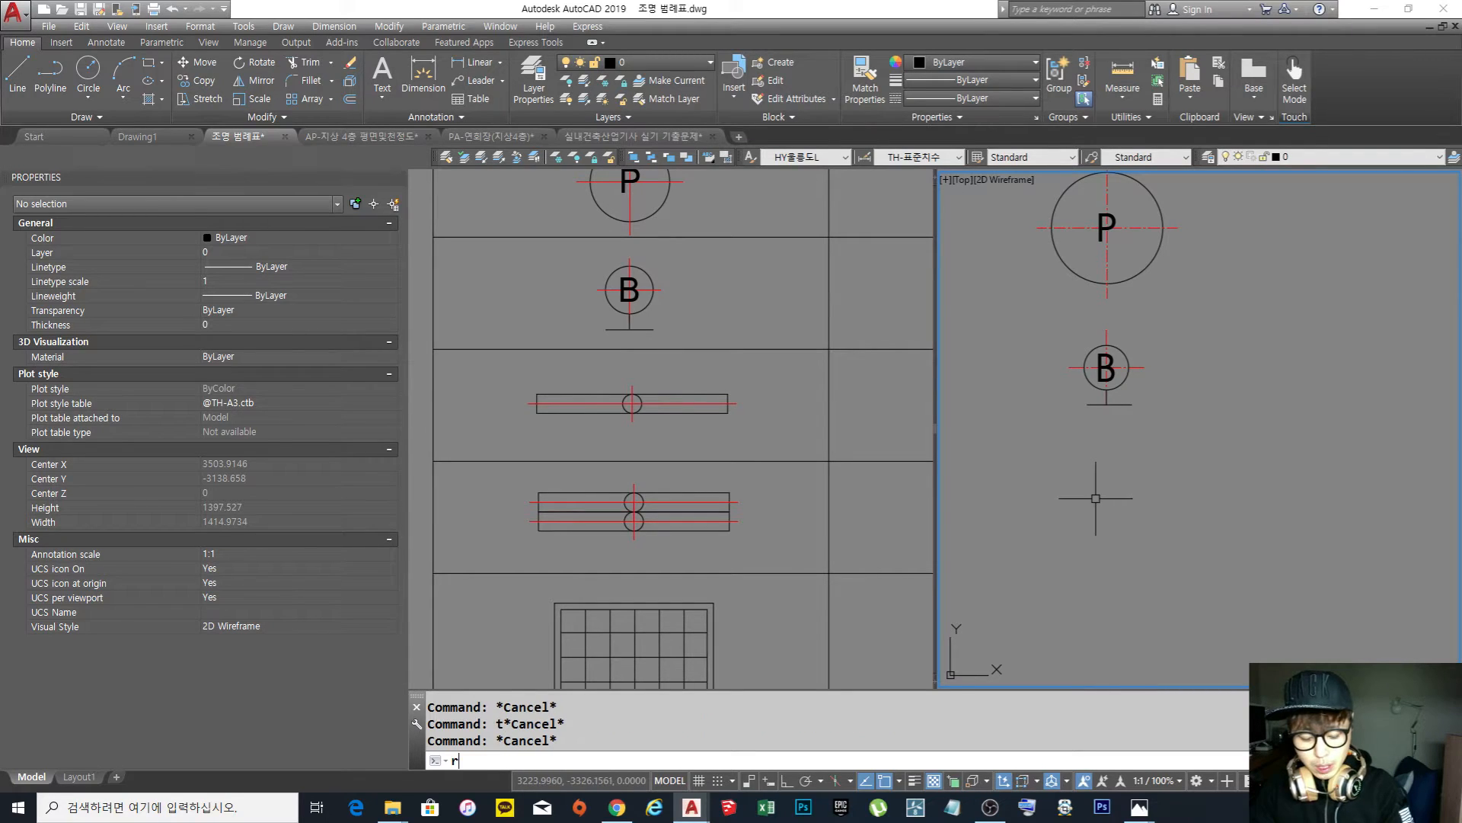
key(Return)
scroll(1110, 495, down, 4)
middle_drag(1111, 494, 1080, 476)
click(1027, 515)
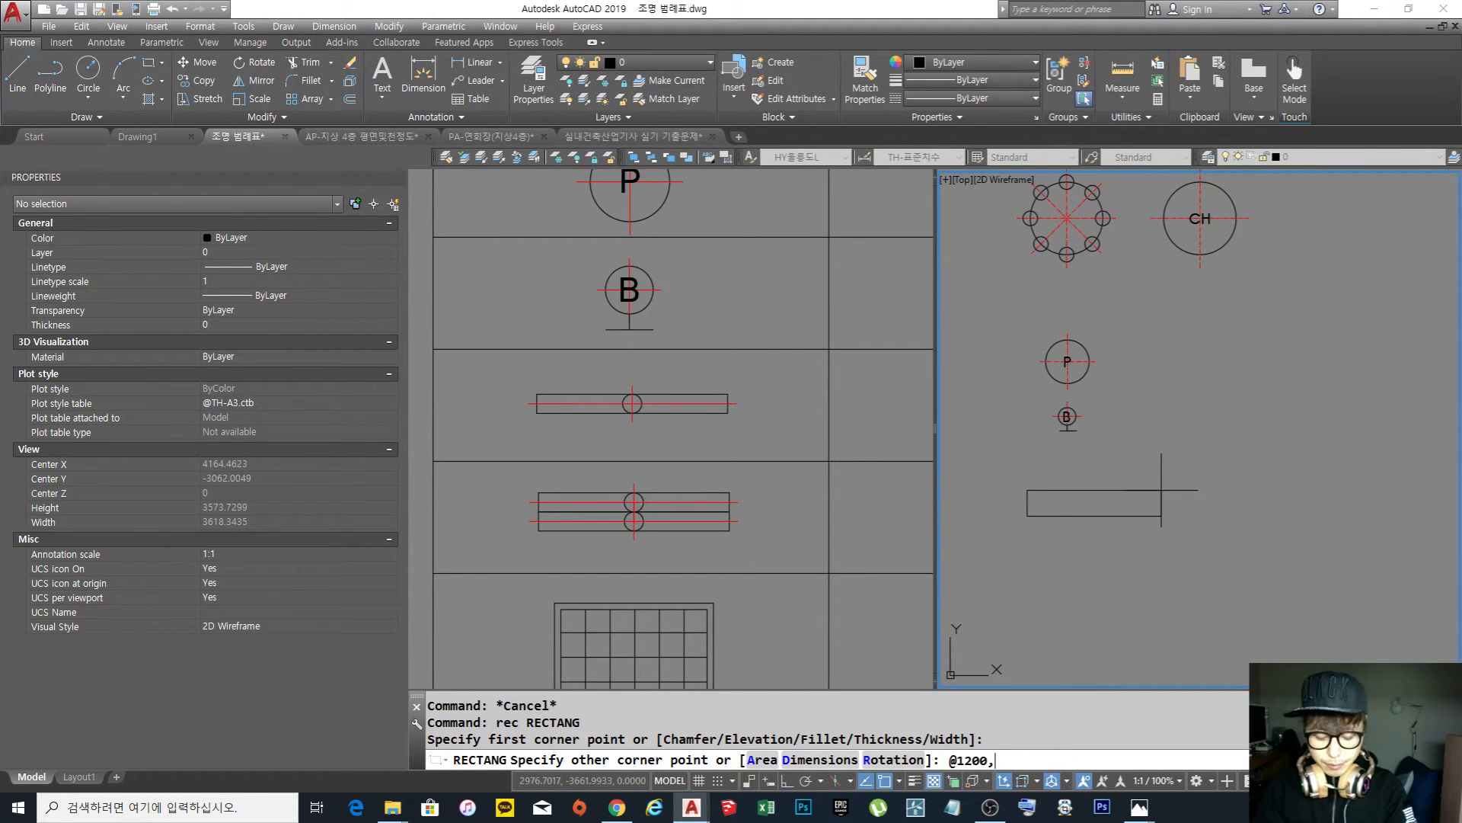
key(Return)
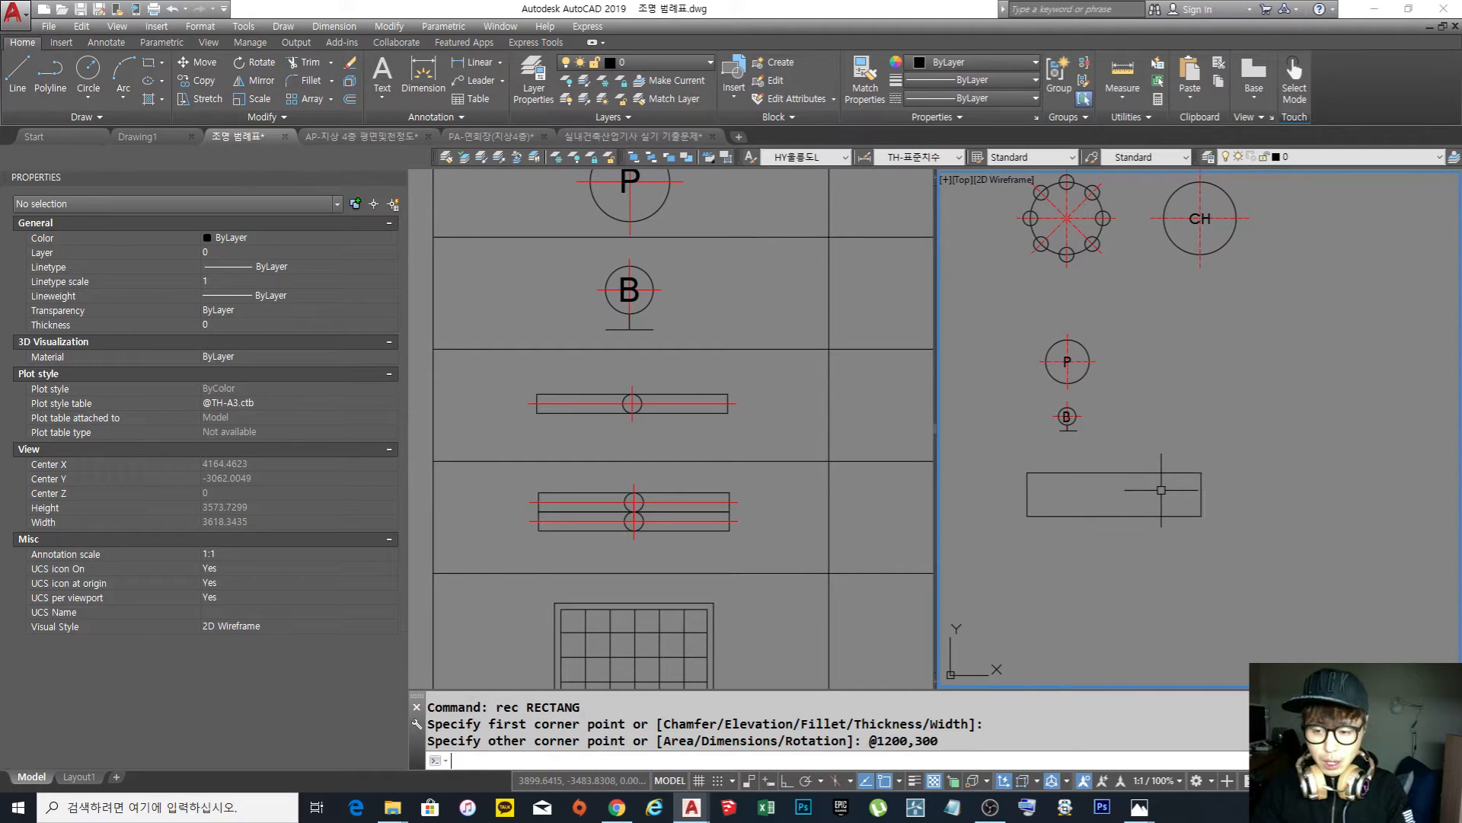
key(Escape)
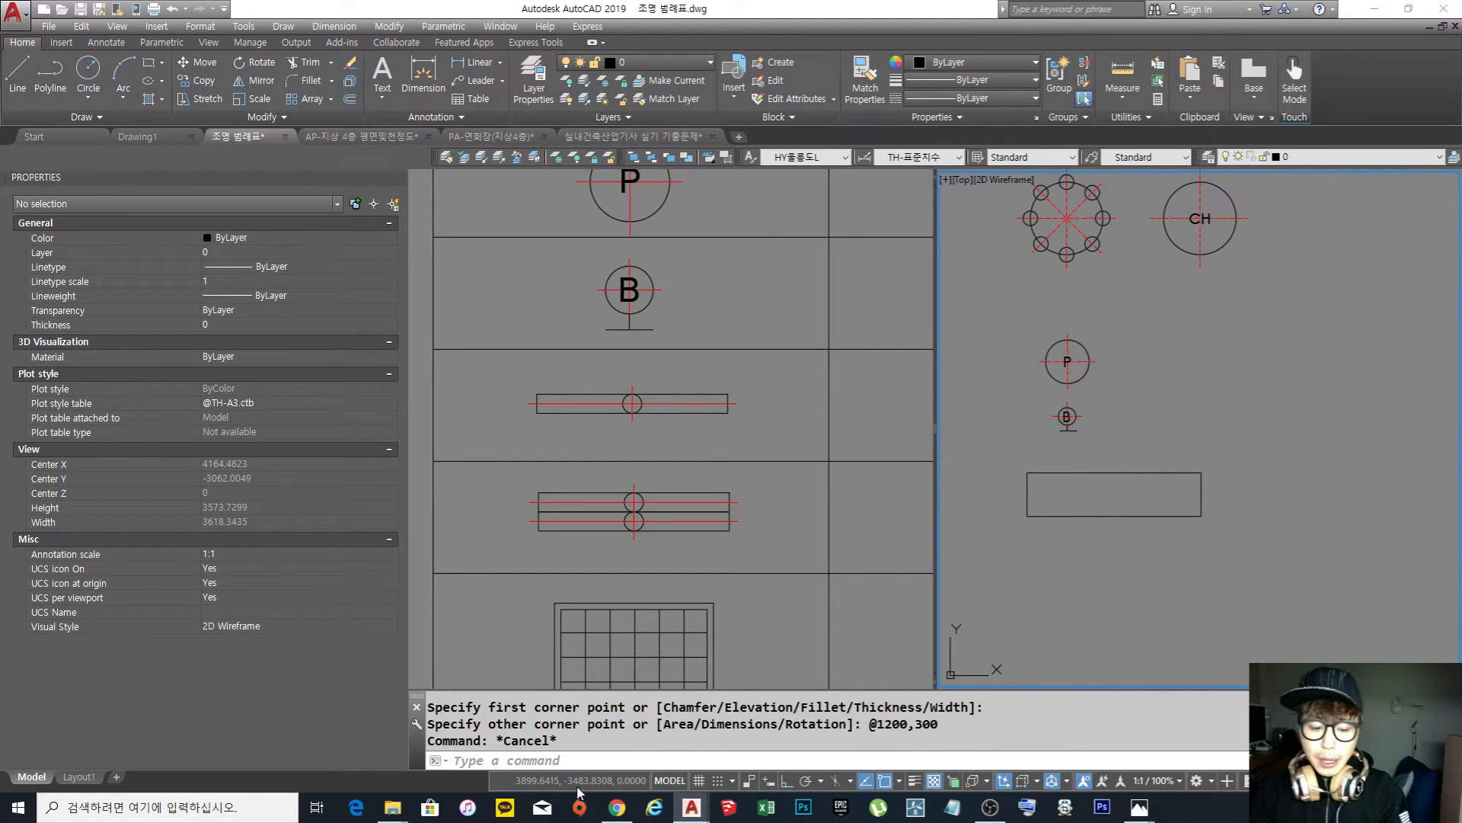
View the two-tube ceiling light photo 20191215_024442.jpg in the 캡쳐 folder, and return to the AutoCAD drawing
mouse_move(393, 805)
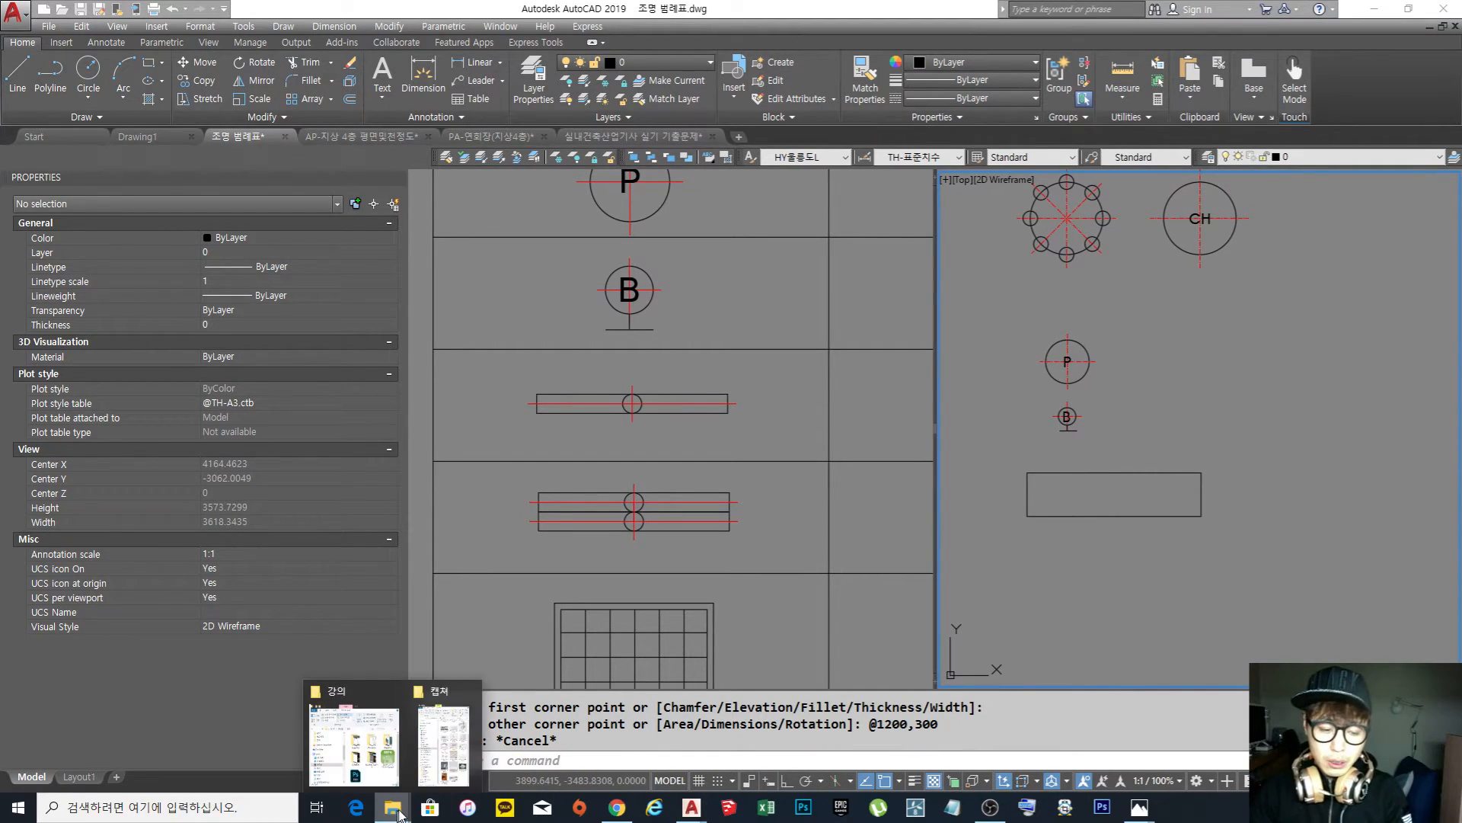
click(447, 752)
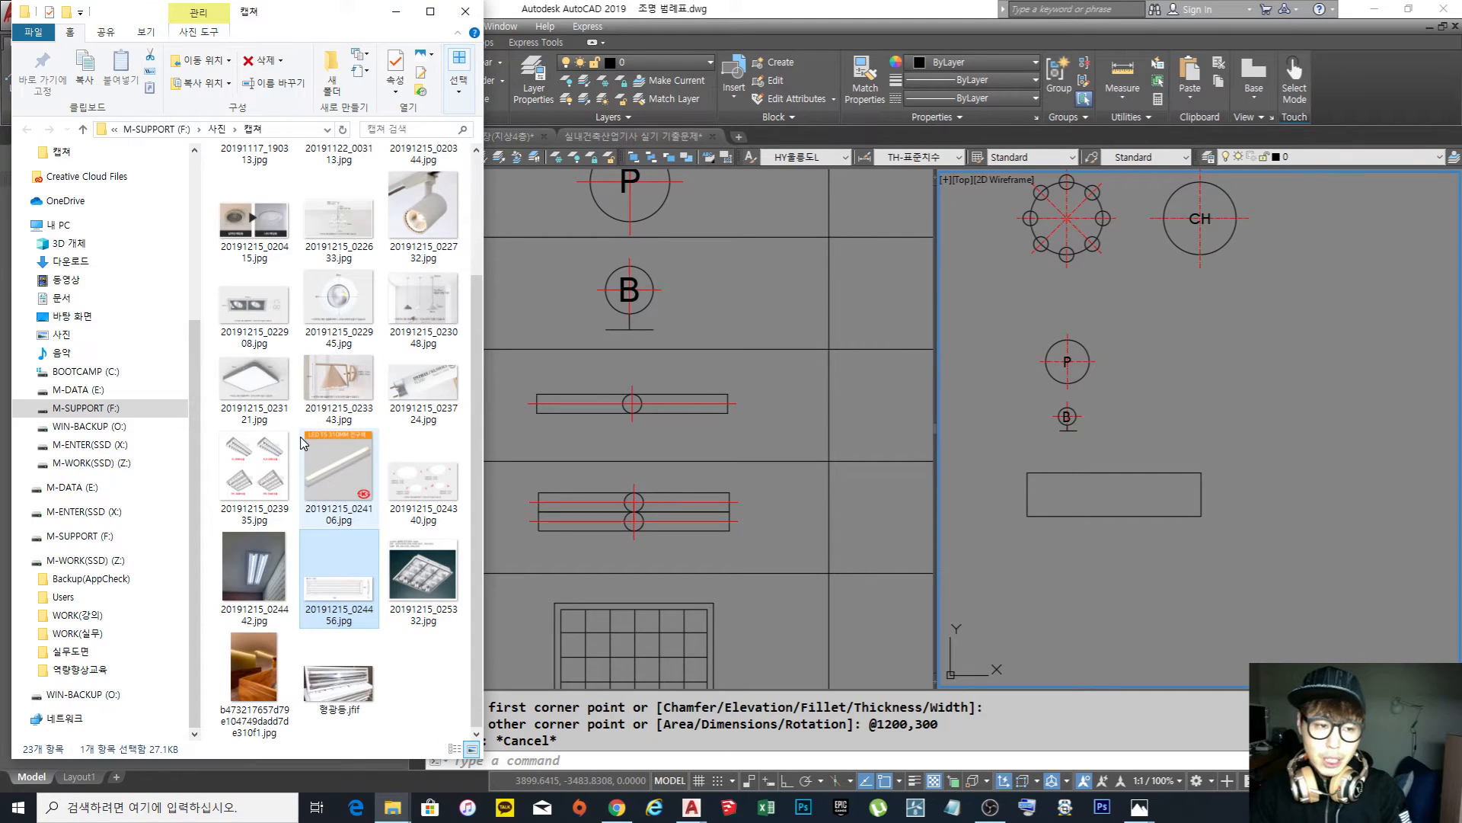
click(264, 572)
double_click(264, 568)
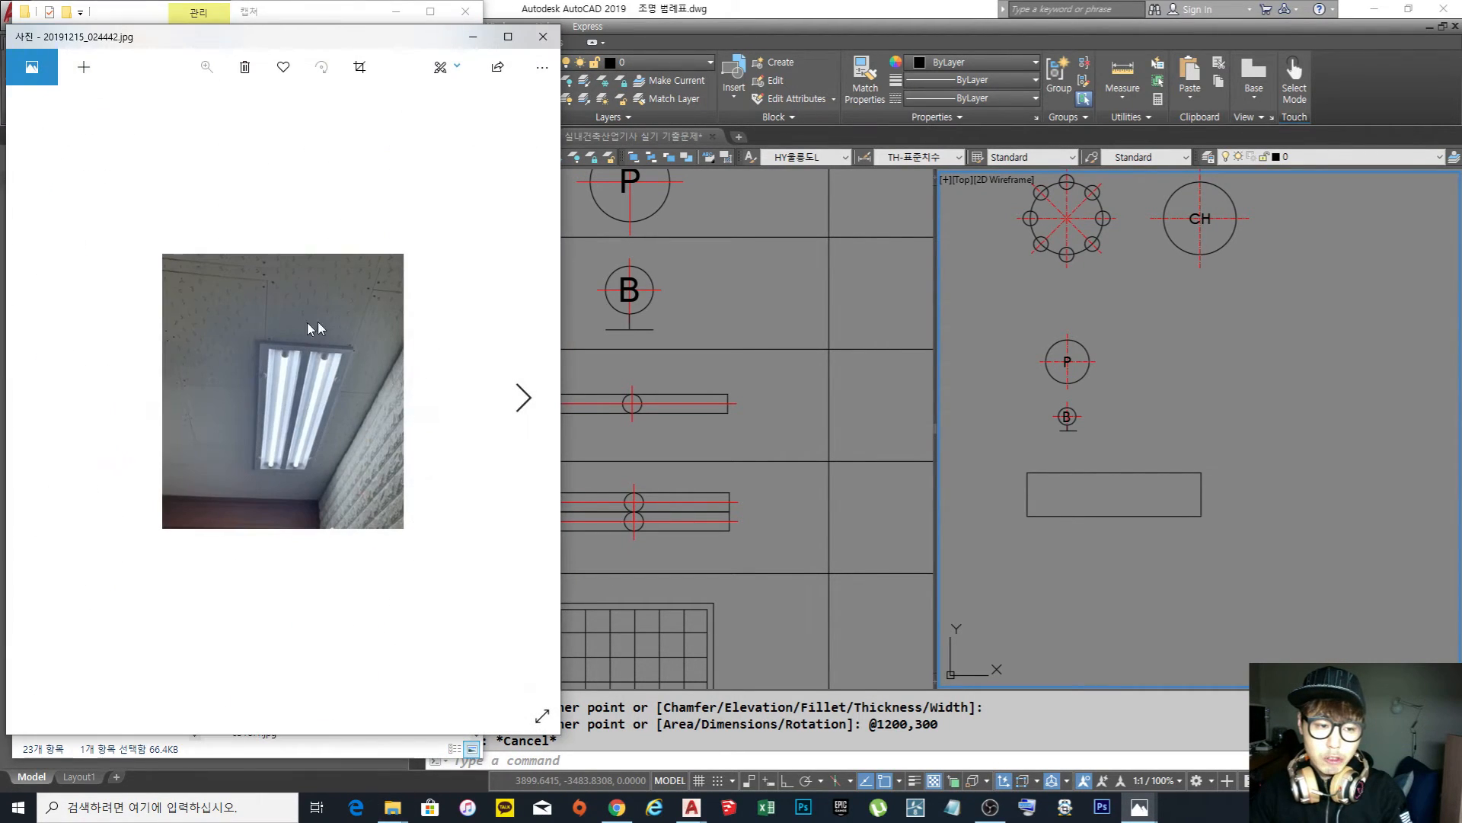
click(473, 37)
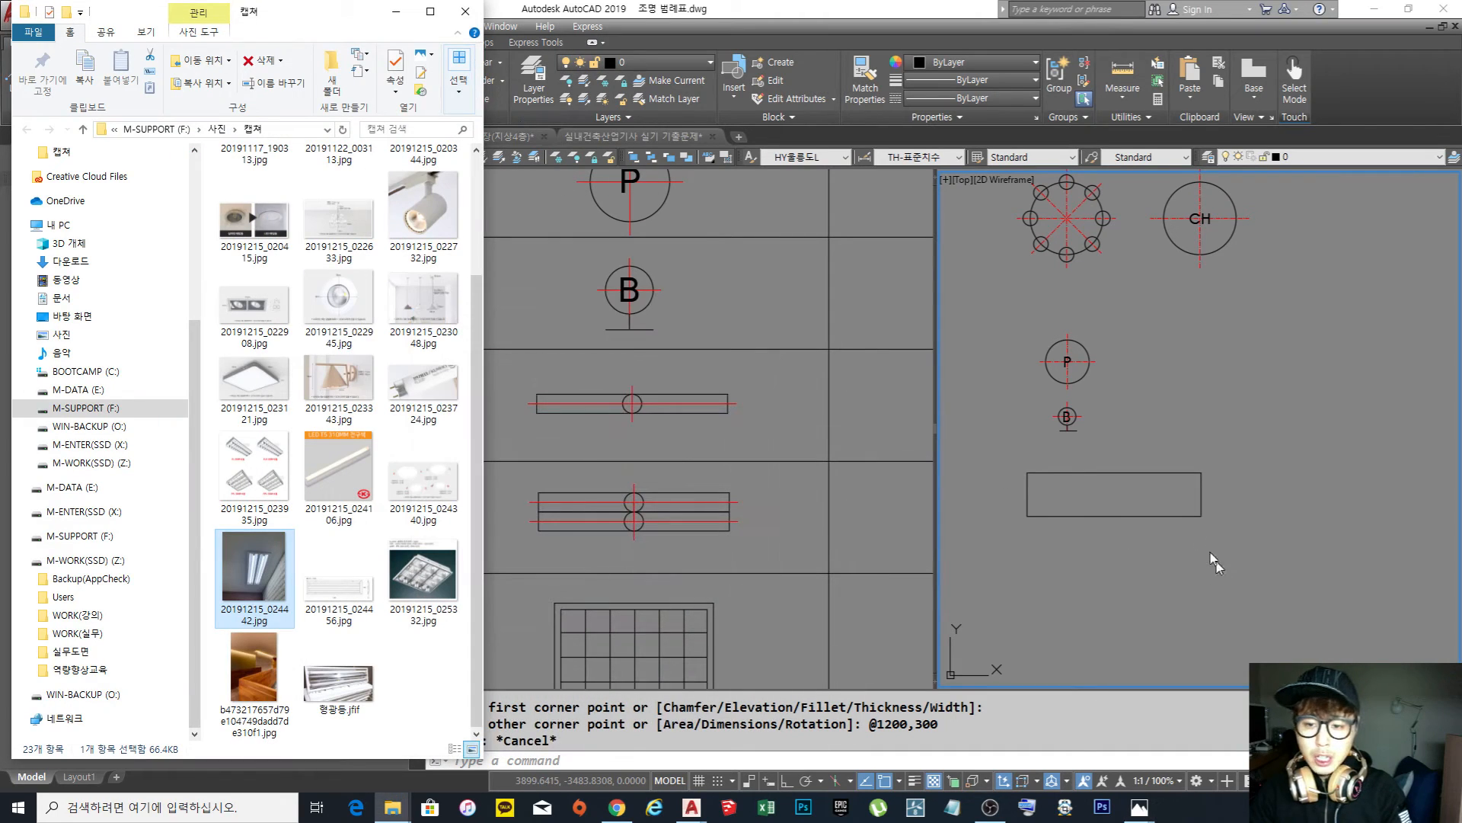
click(766, 425)
click(1177, 558)
click(1138, 541)
click(1138, 541)
click(1097, 506)
key(Escape)
Stretch the rectangle's lower edge straight up by 150 with Ortho on
scroll(1113, 509, up, 3)
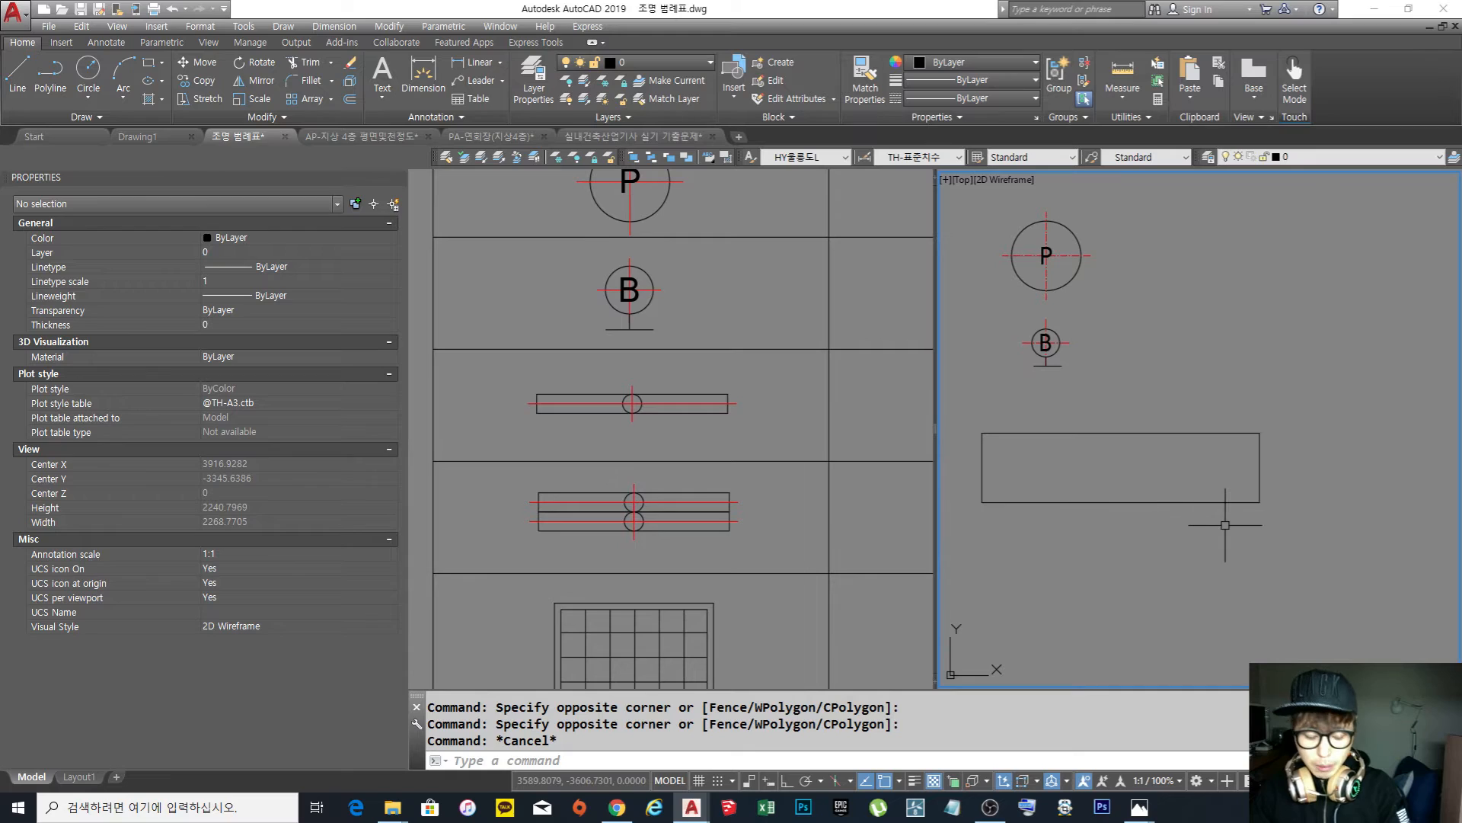
text(s)
key(Return)
click(1272, 538)
click(992, 482)
key(Return)
click(1121, 600)
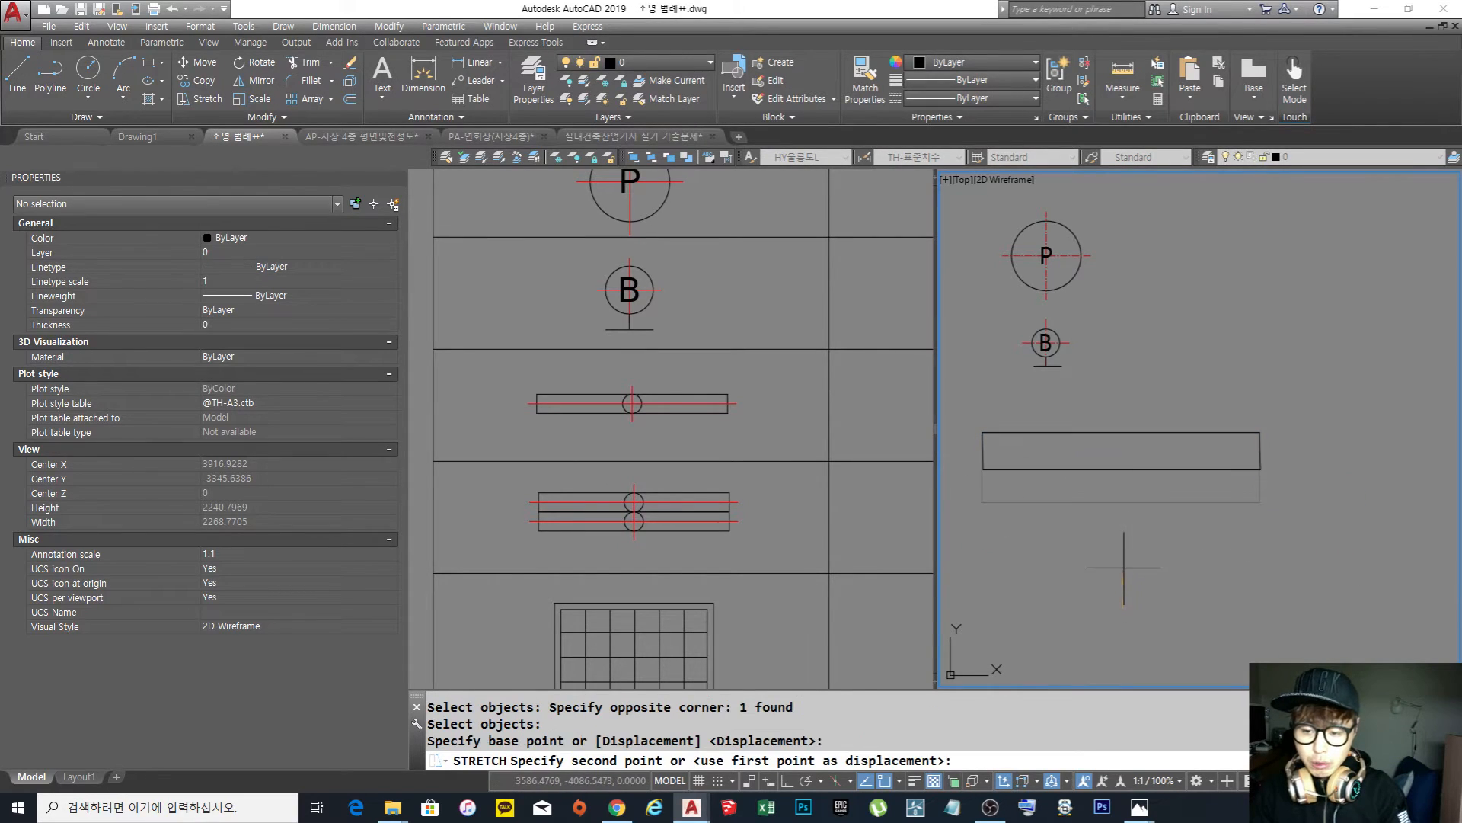
key(F8)
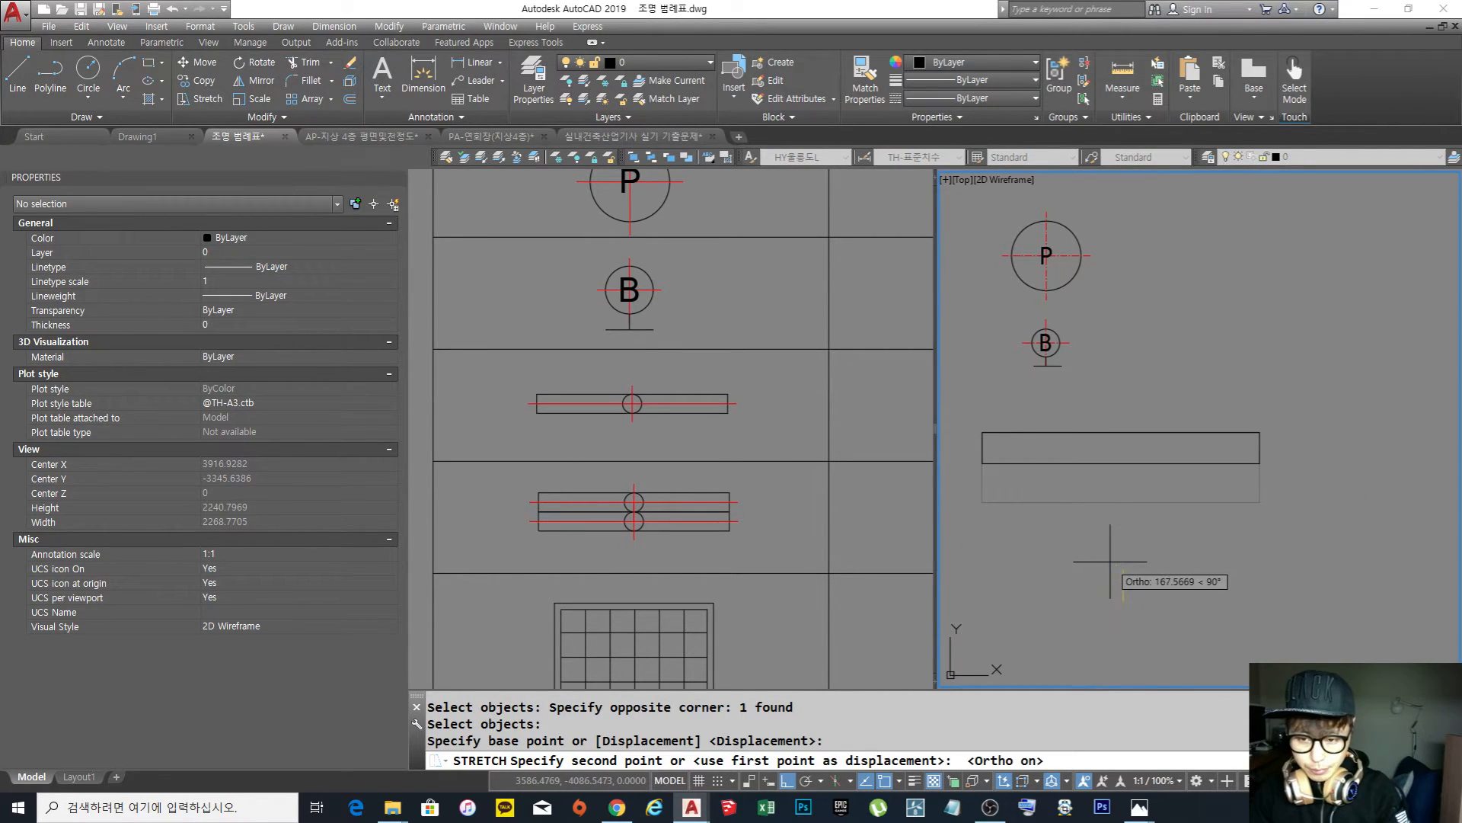
text(1)
key(Return)
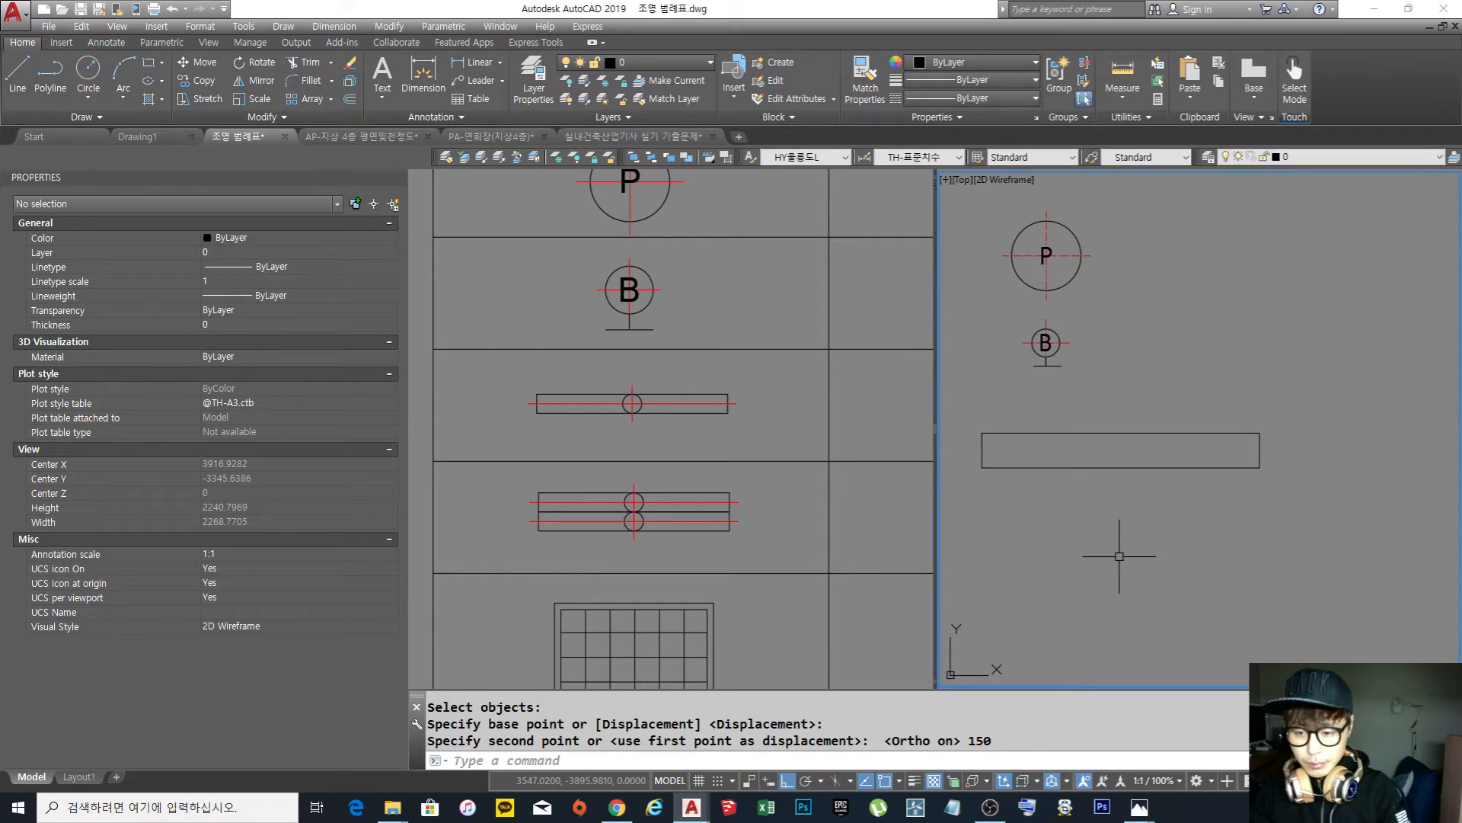
key(Escape)
key(Escape)
Draw a circle centred in the narrow rectangle, reaching to its long edges
scroll(1142, 489, up, 2)
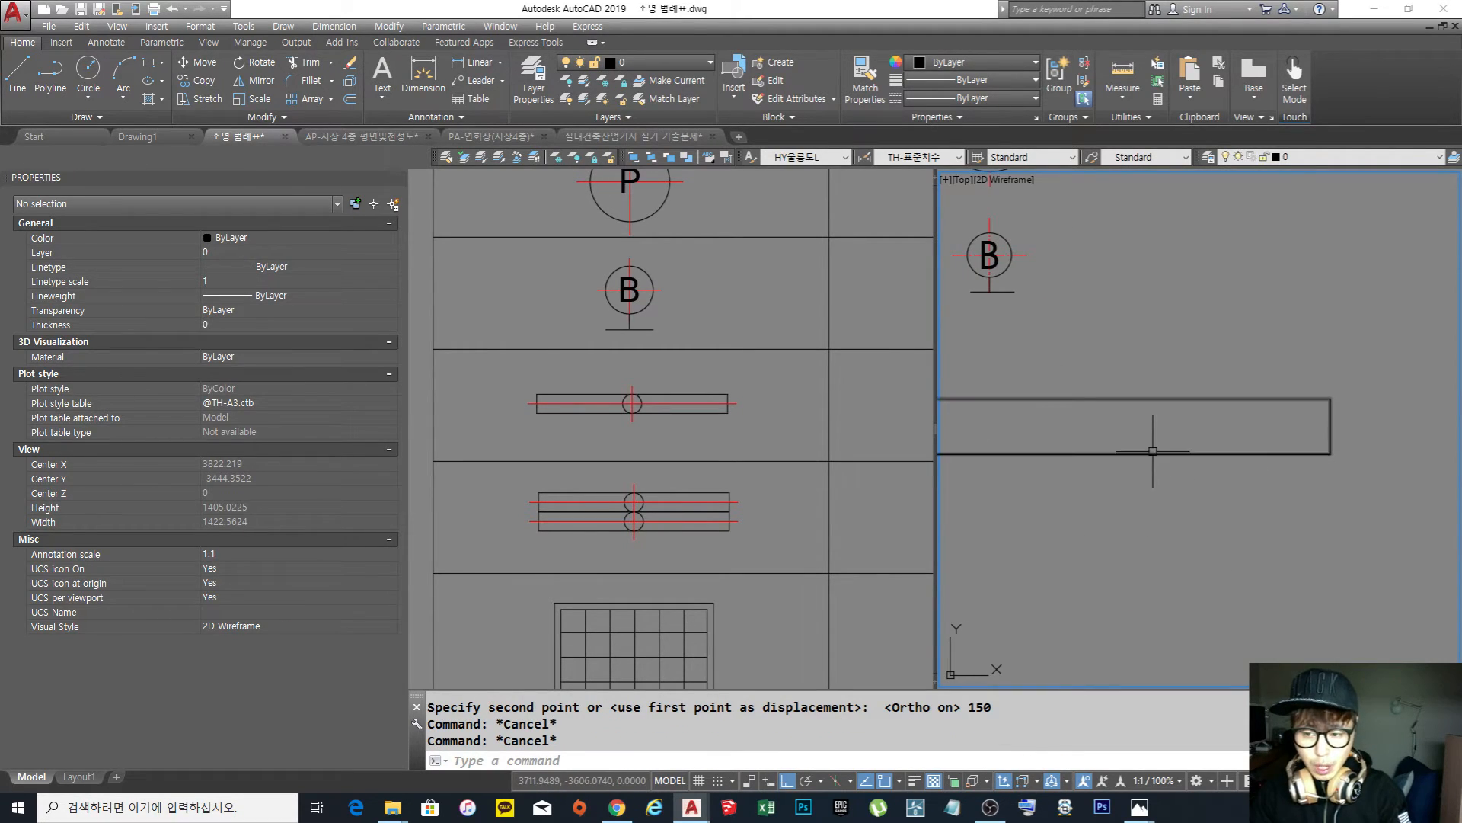
text(c)
key(Return)
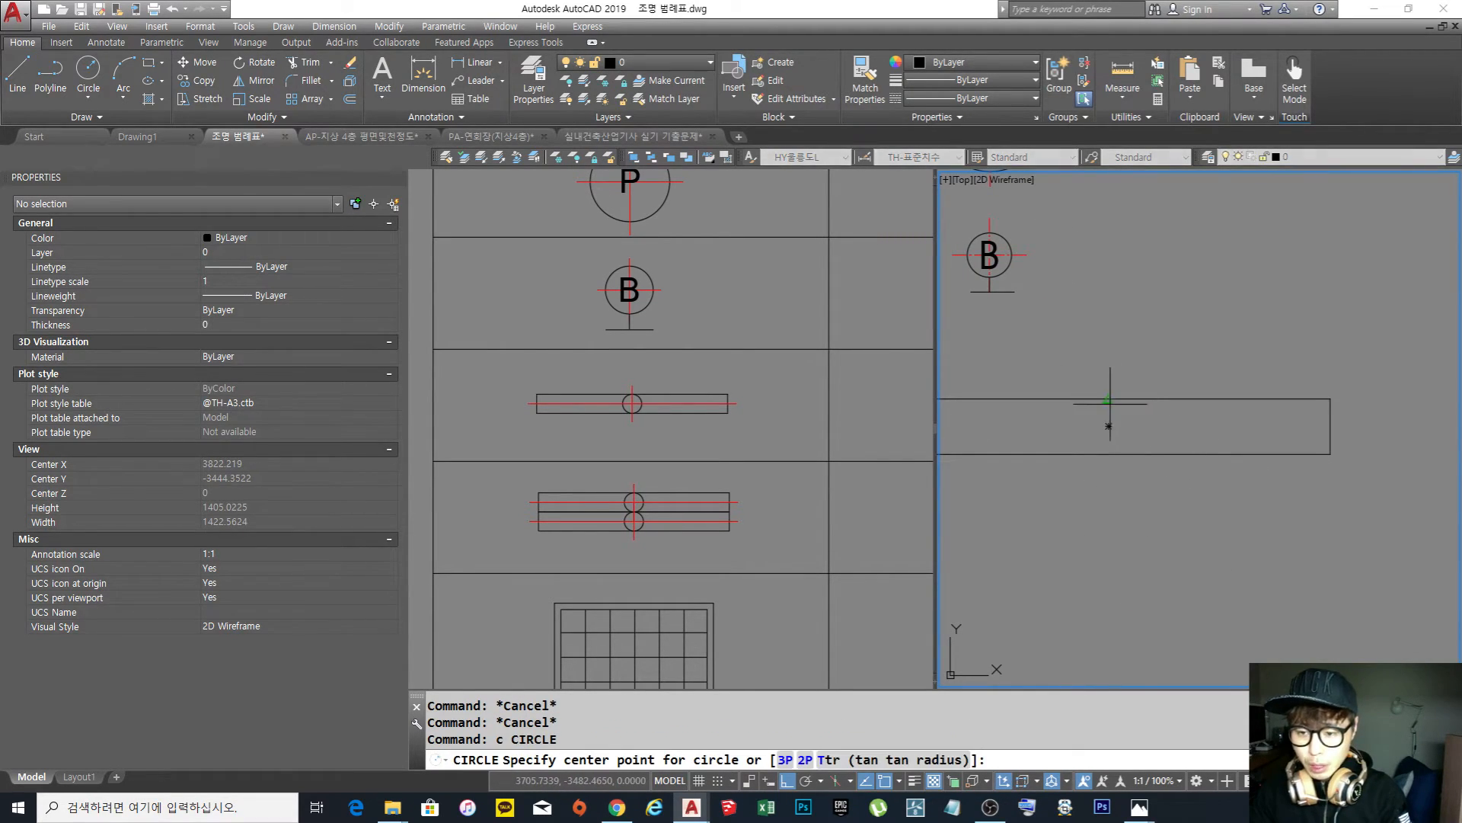
click(1109, 426)
key(Escape)
scroll(1165, 476, down, 2)
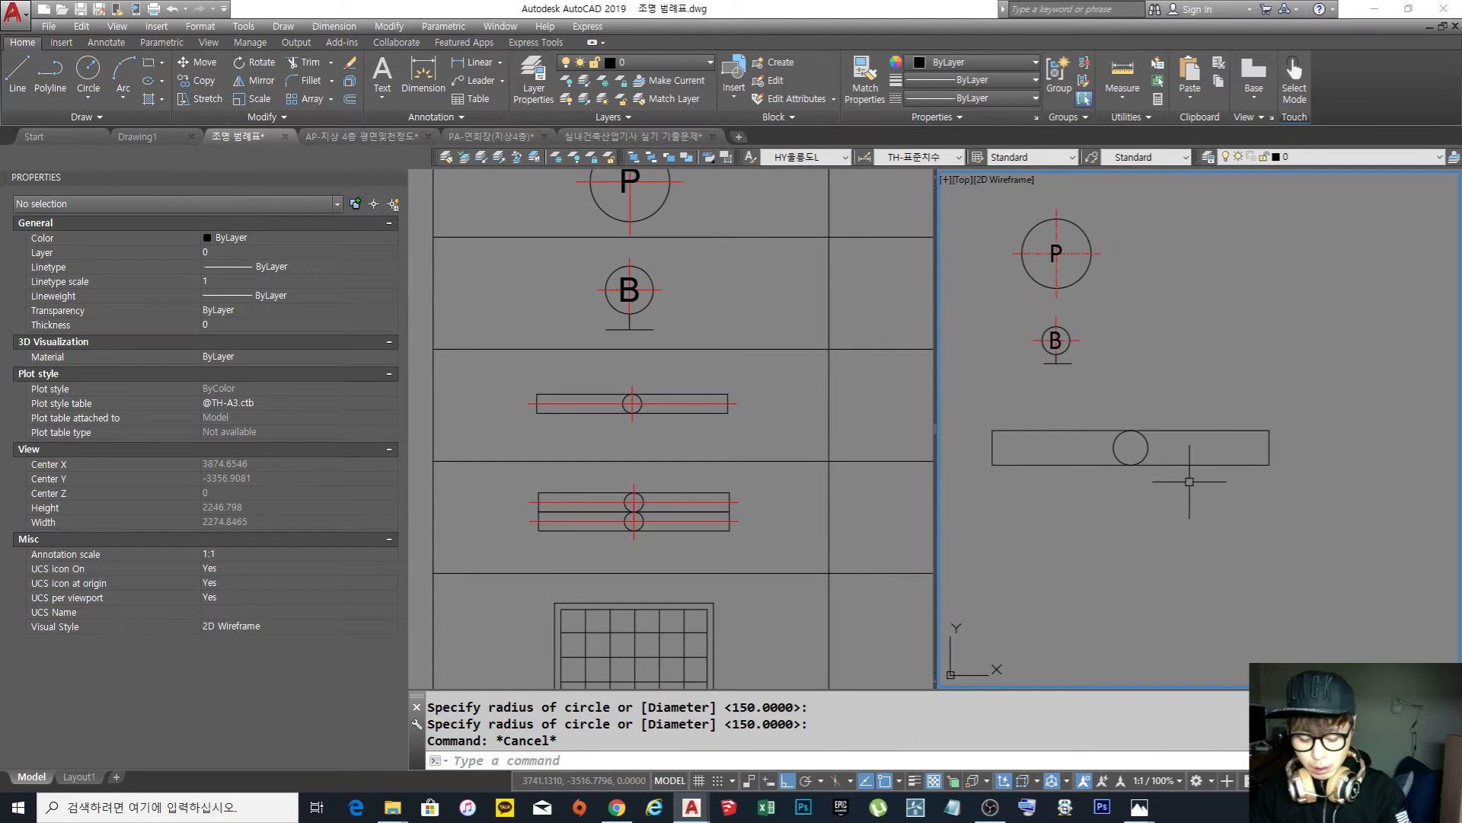
Draw a horizontal centre line along the rectangle and a vertical one across it through the circle's centre
text(l)
key(Return)
click(992, 447)
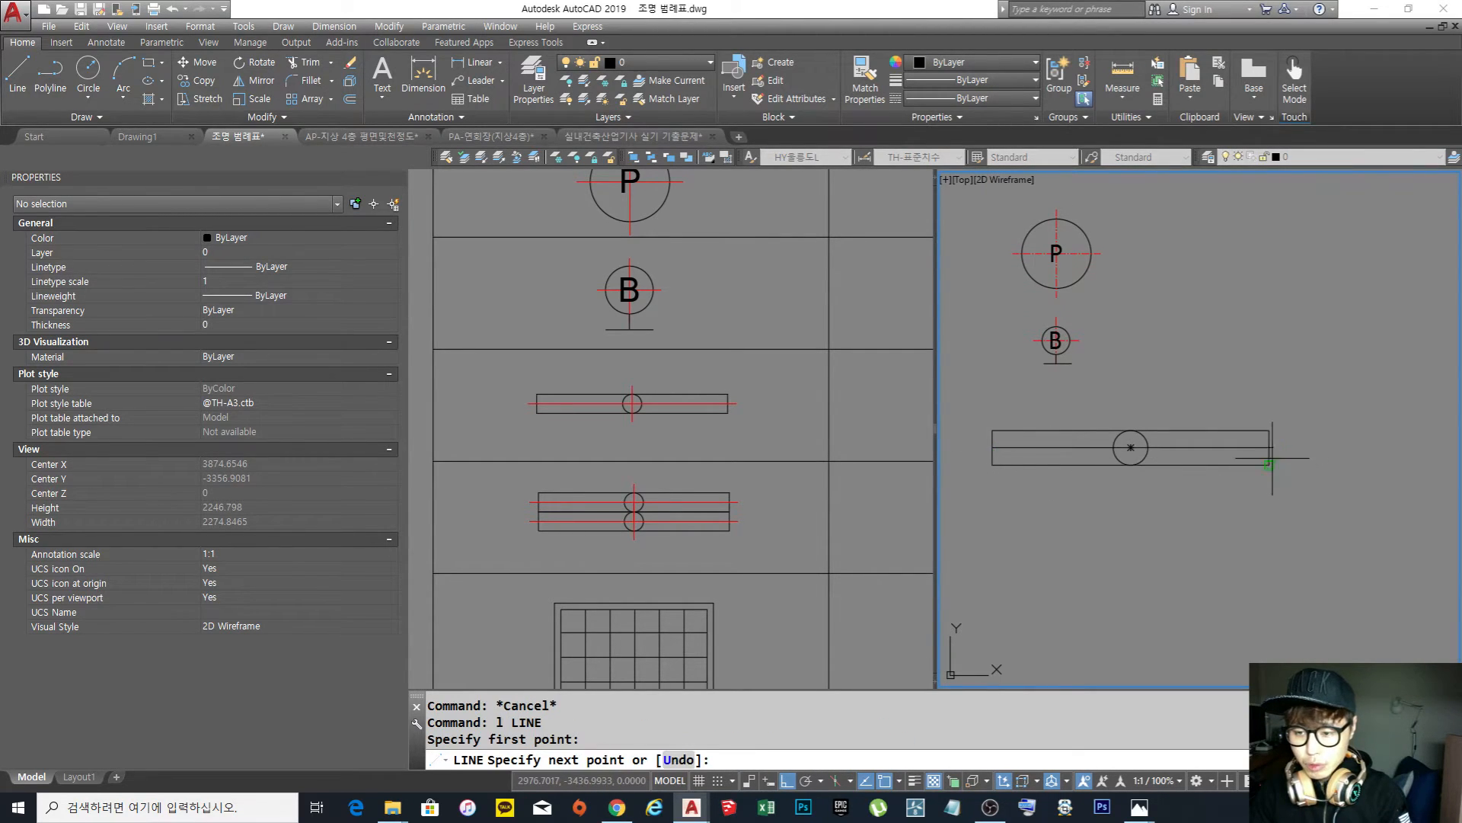
click(1270, 447)
key(Return)
key(Return)
click(1131, 430)
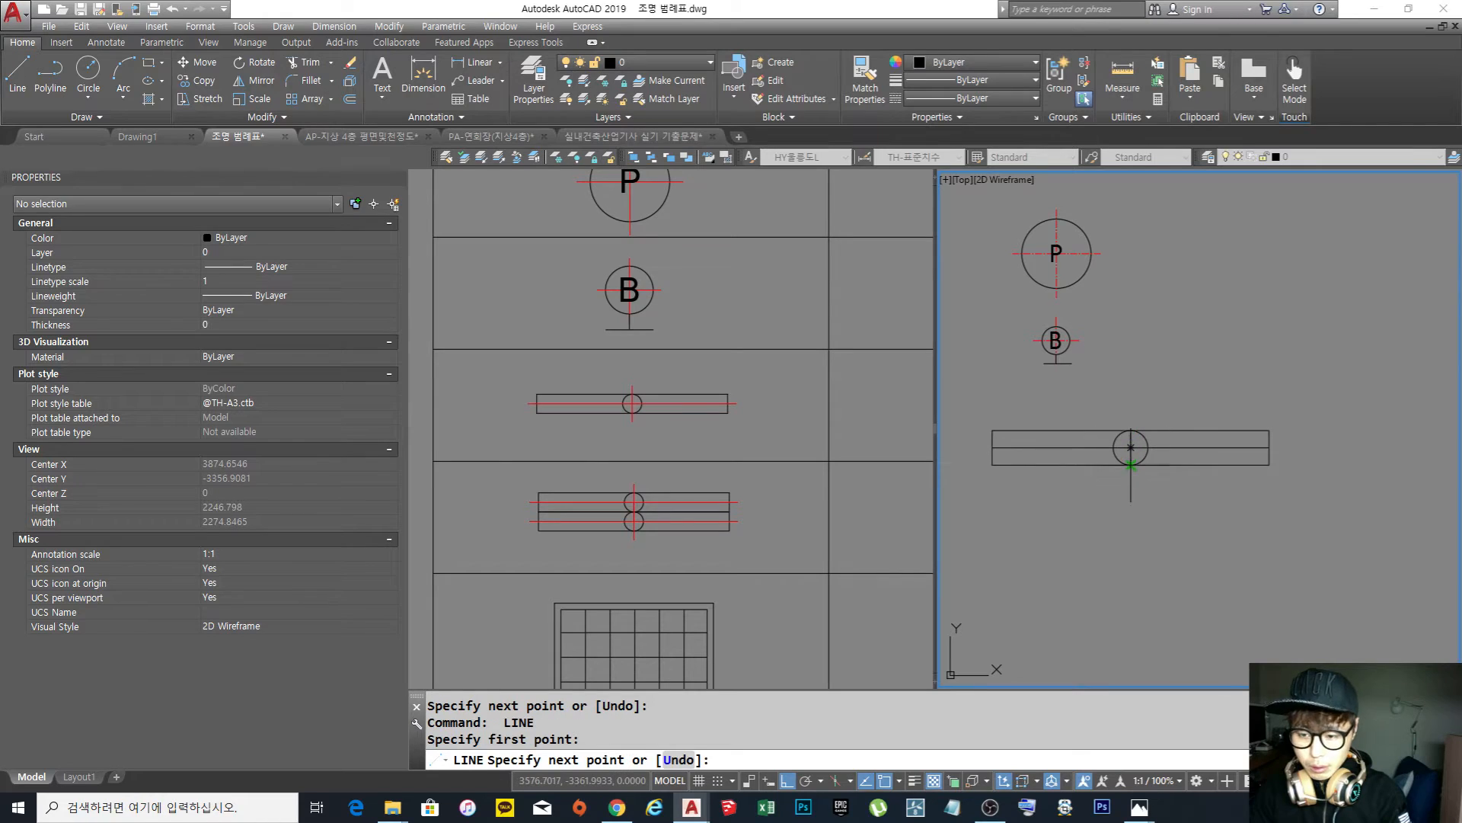
click(1131, 465)
key(Return)
Lengthen both centre lines by a delta of 40 at each end
text(len)
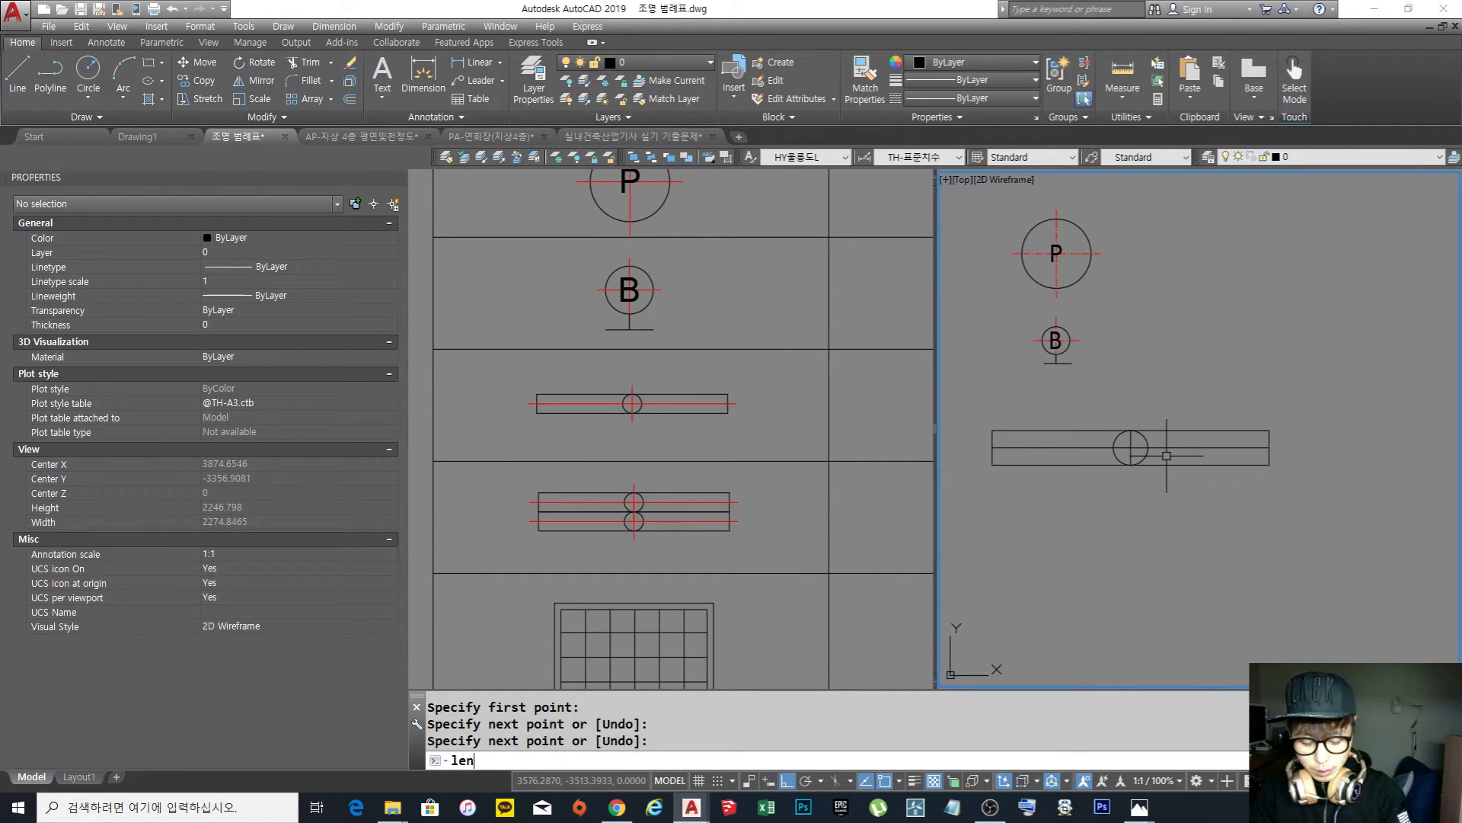
key(Return)
text(de)
key(Return)
key(Return)
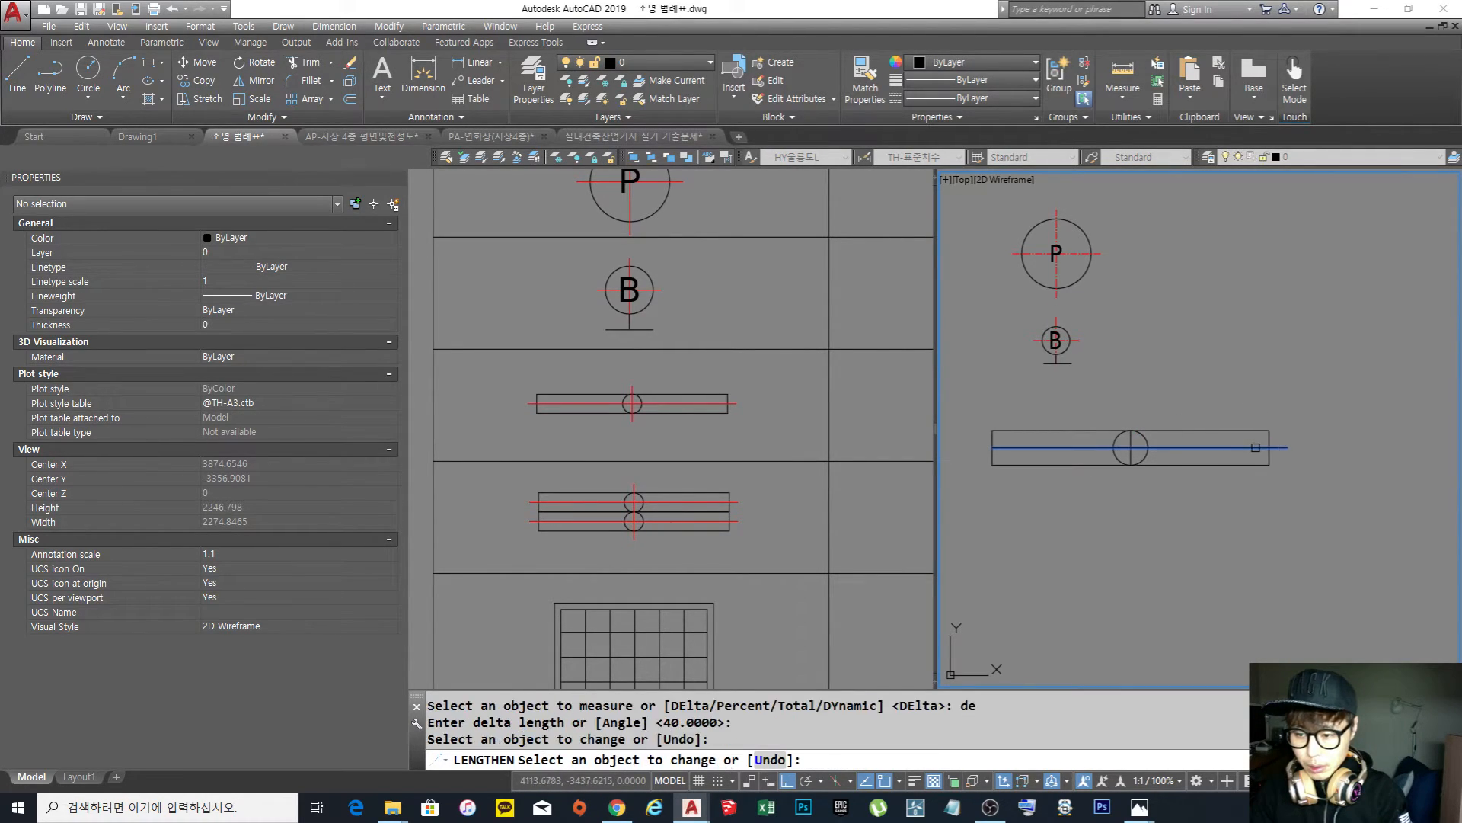
click(1057, 447)
scroll(1148, 431, up, 2)
click(1122, 432)
click(1120, 447)
click(1120, 476)
key(Escape)
Match the new symbol's two centre lines to the red dashed centre line of the P symbol
scroll(1120, 457, down, 4)
text(ma)
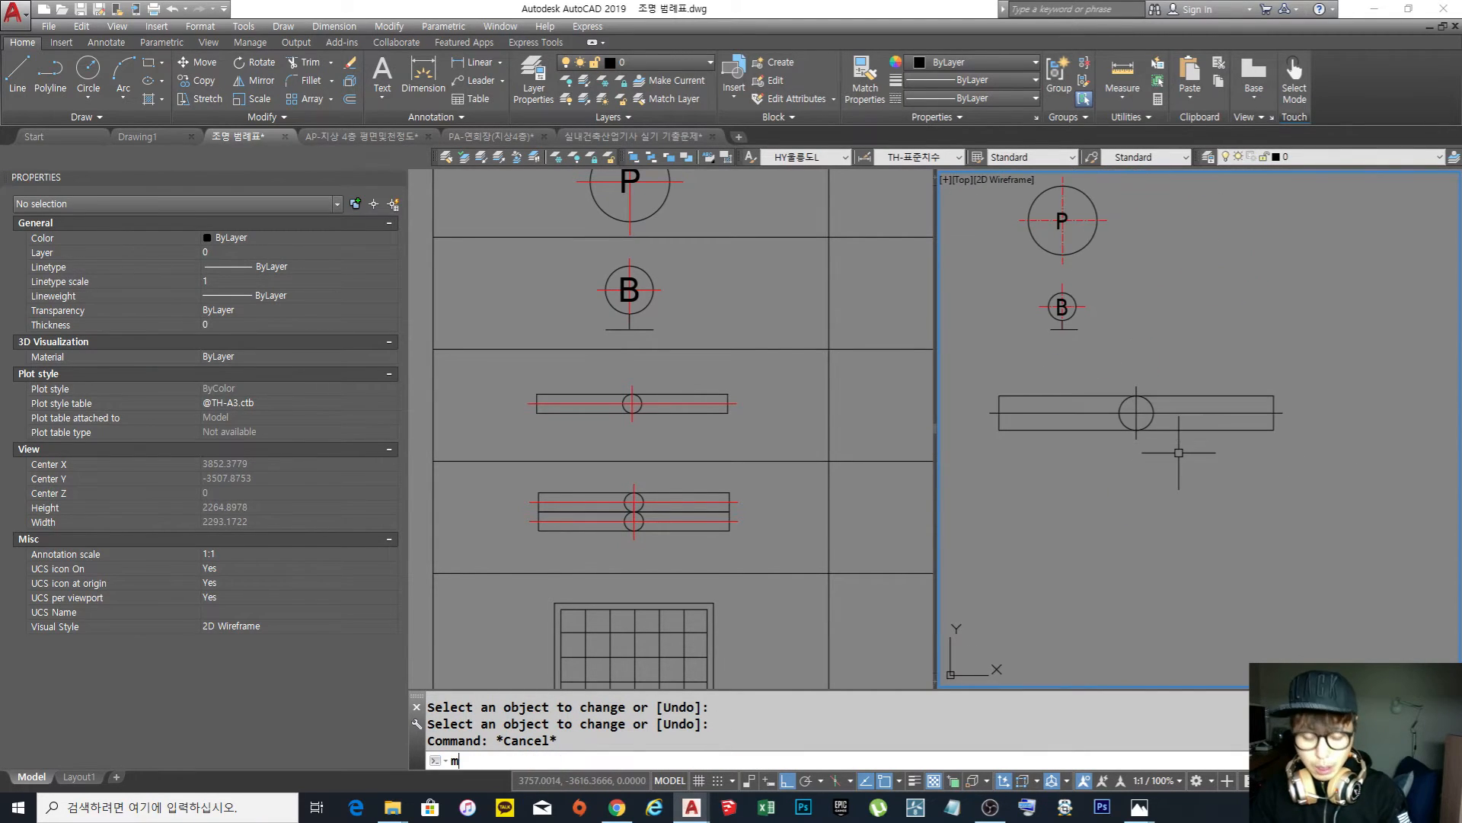
key(Return)
click(1083, 221)
scroll(1141, 402, up, 4)
click(1137, 459)
click(1093, 424)
key(Return)
Copy the complete one-tube fluorescent symbol straight down to a clear spot below it
scroll(1143, 444, down, 10)
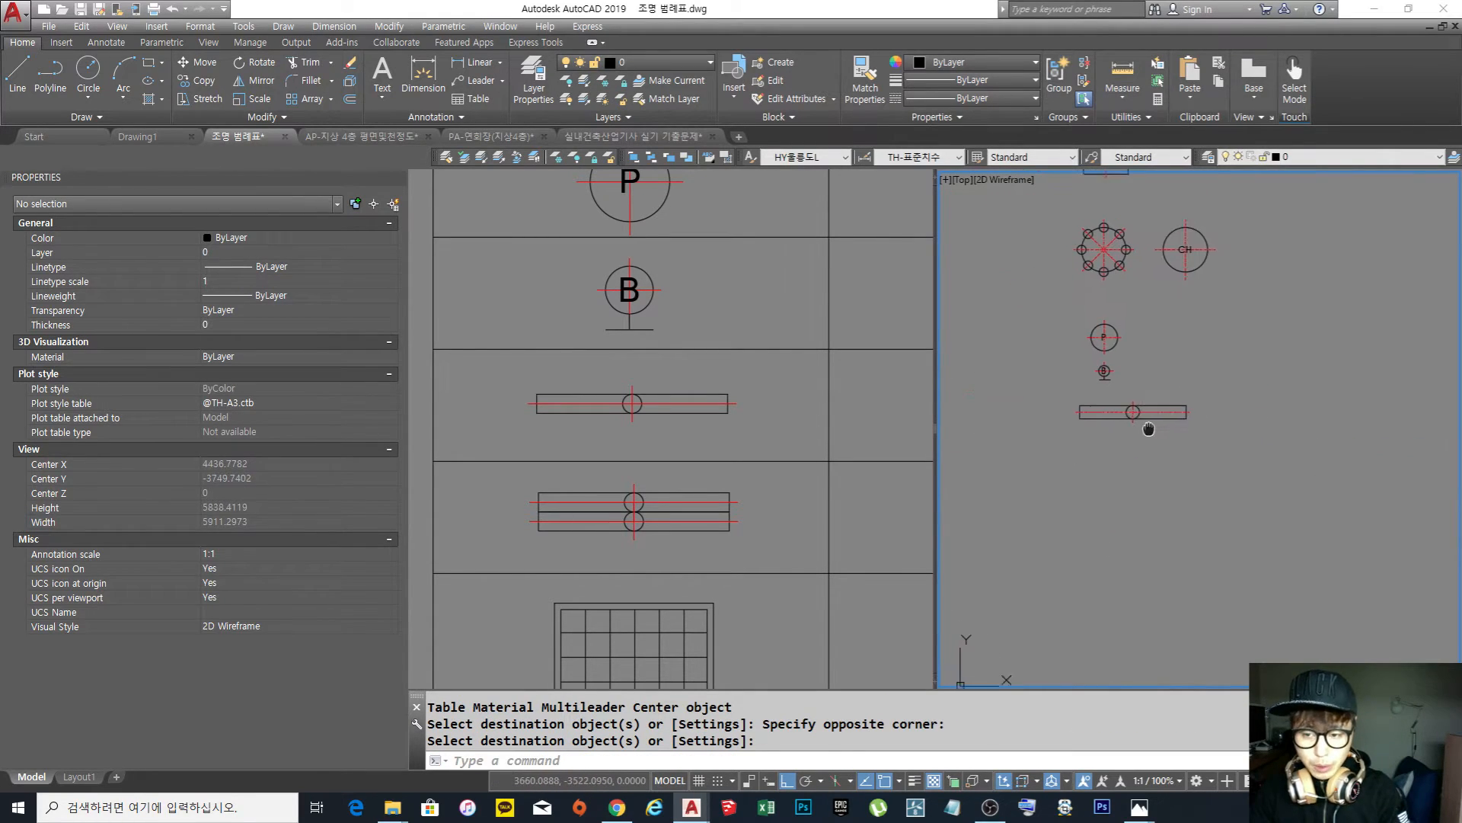
text(co)
key(Return)
click(1272, 385)
click(1067, 469)
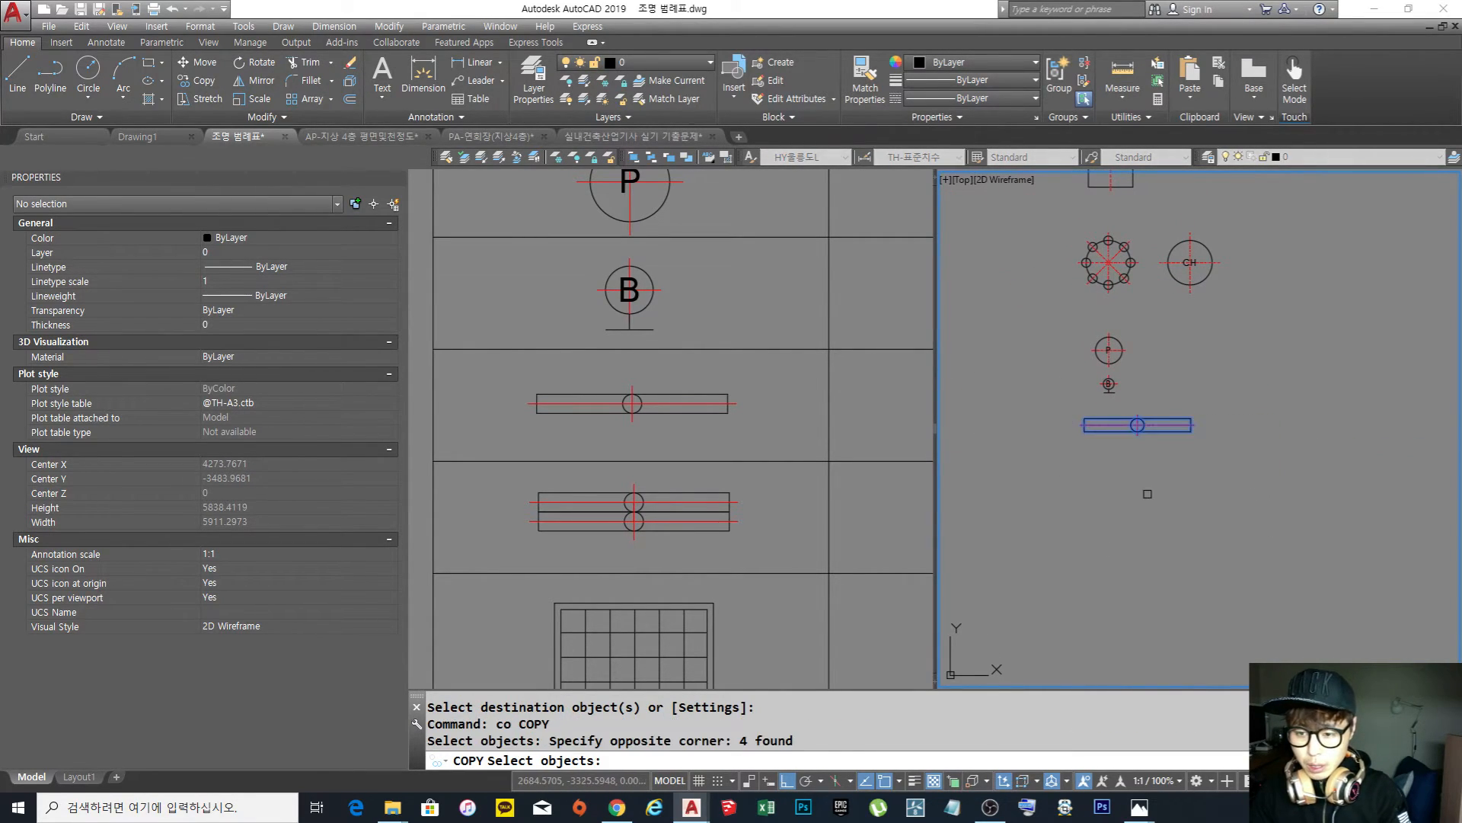
key(Return)
click(1164, 498)
click(1165, 580)
key(Return)
Copy the lower fluorescent symbol directly beneath itself with a shared long edge, forming the two-tube symbol
text(co)
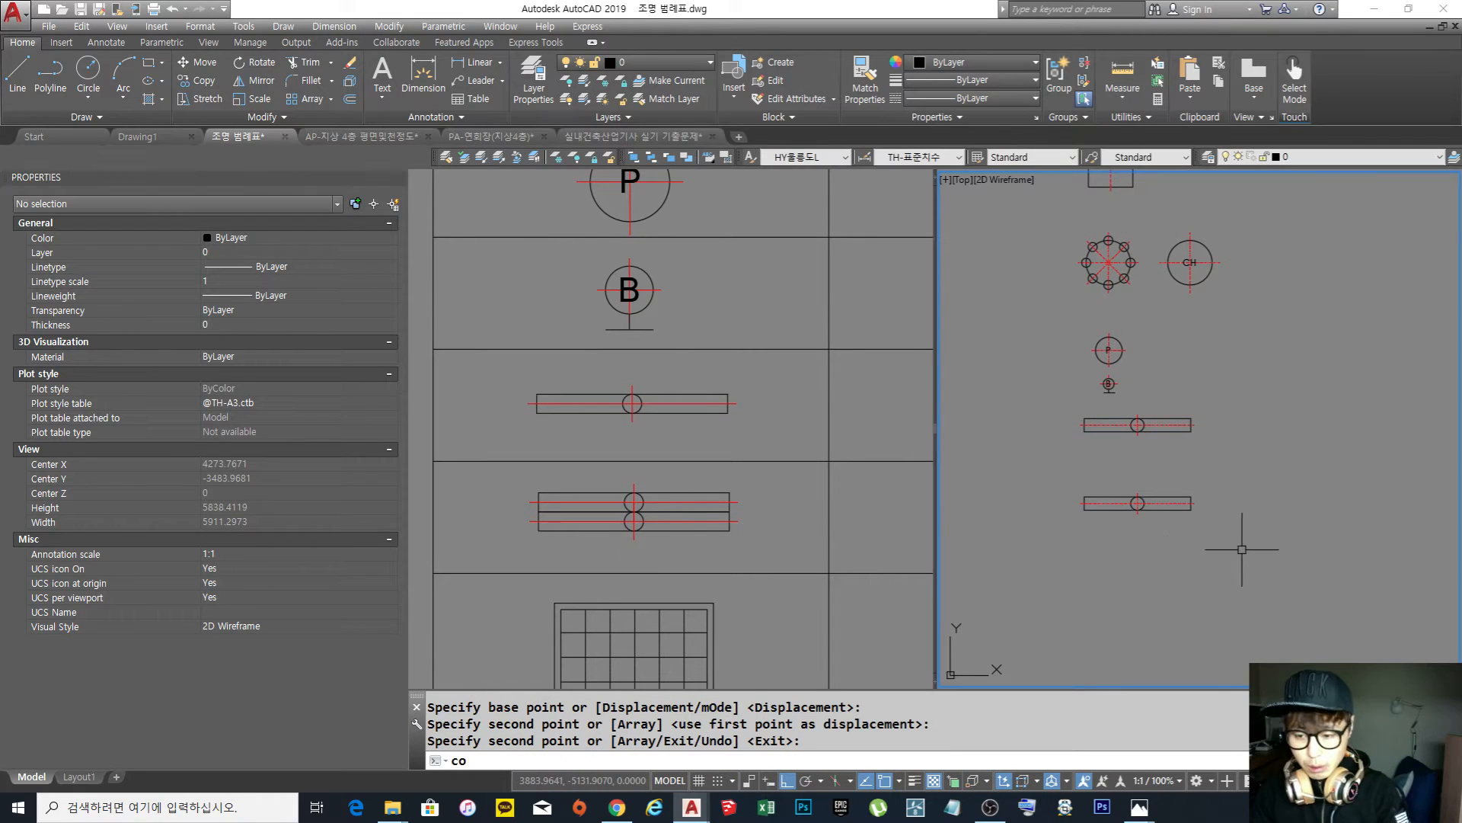
key(Return)
click(1050, 469)
click(1207, 521)
scroll(1073, 499, up, 2)
key(Return)
click(1092, 496)
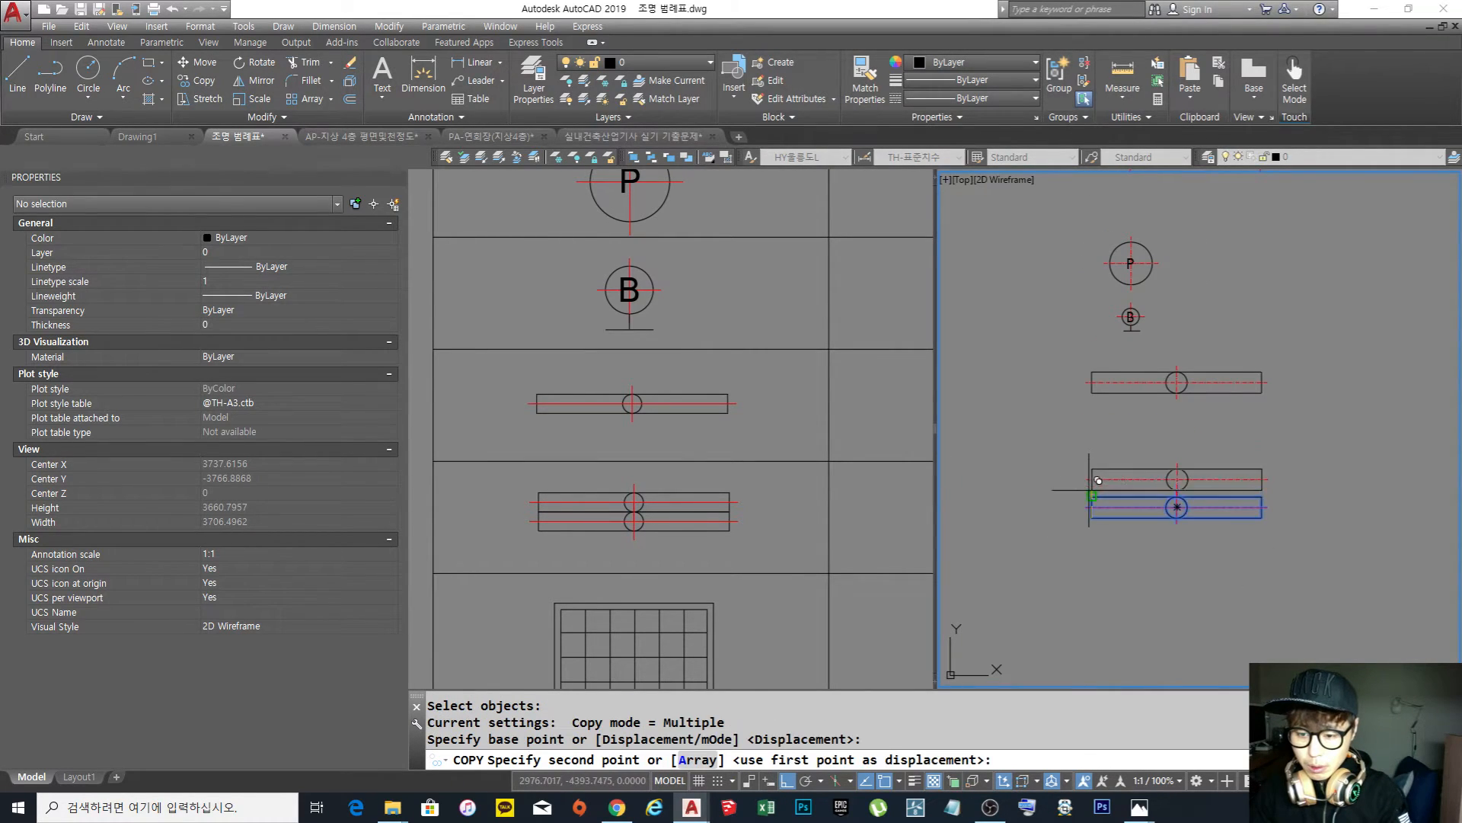
key(Escape)
Check the one- and two-tube symbols against the reference table, and examine the table's remaining rows
scroll(1089, 502, down, 3)
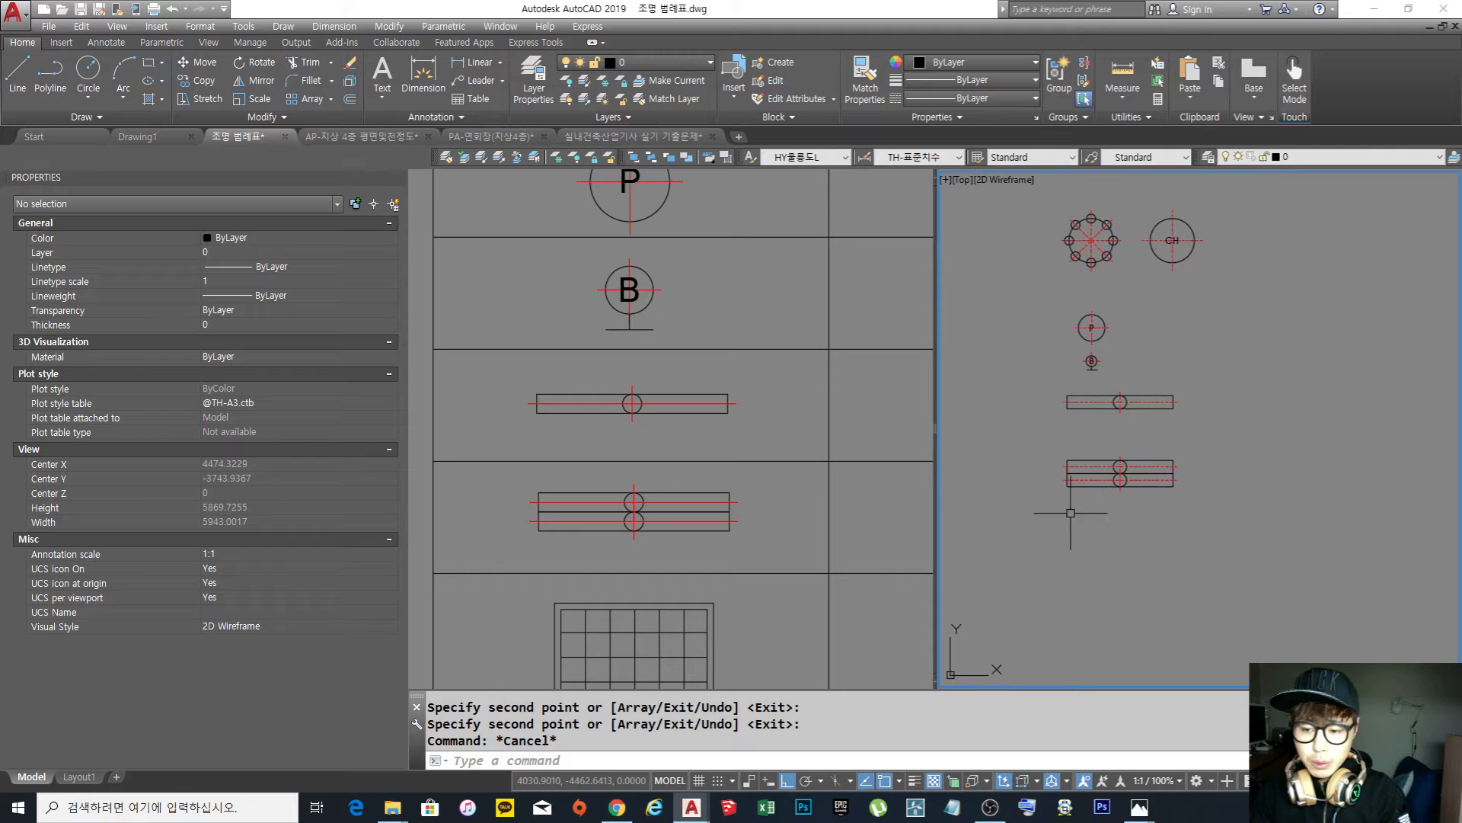
click(793, 545)
click(1194, 515)
key(Escape)
scroll(1126, 490, up, 4)
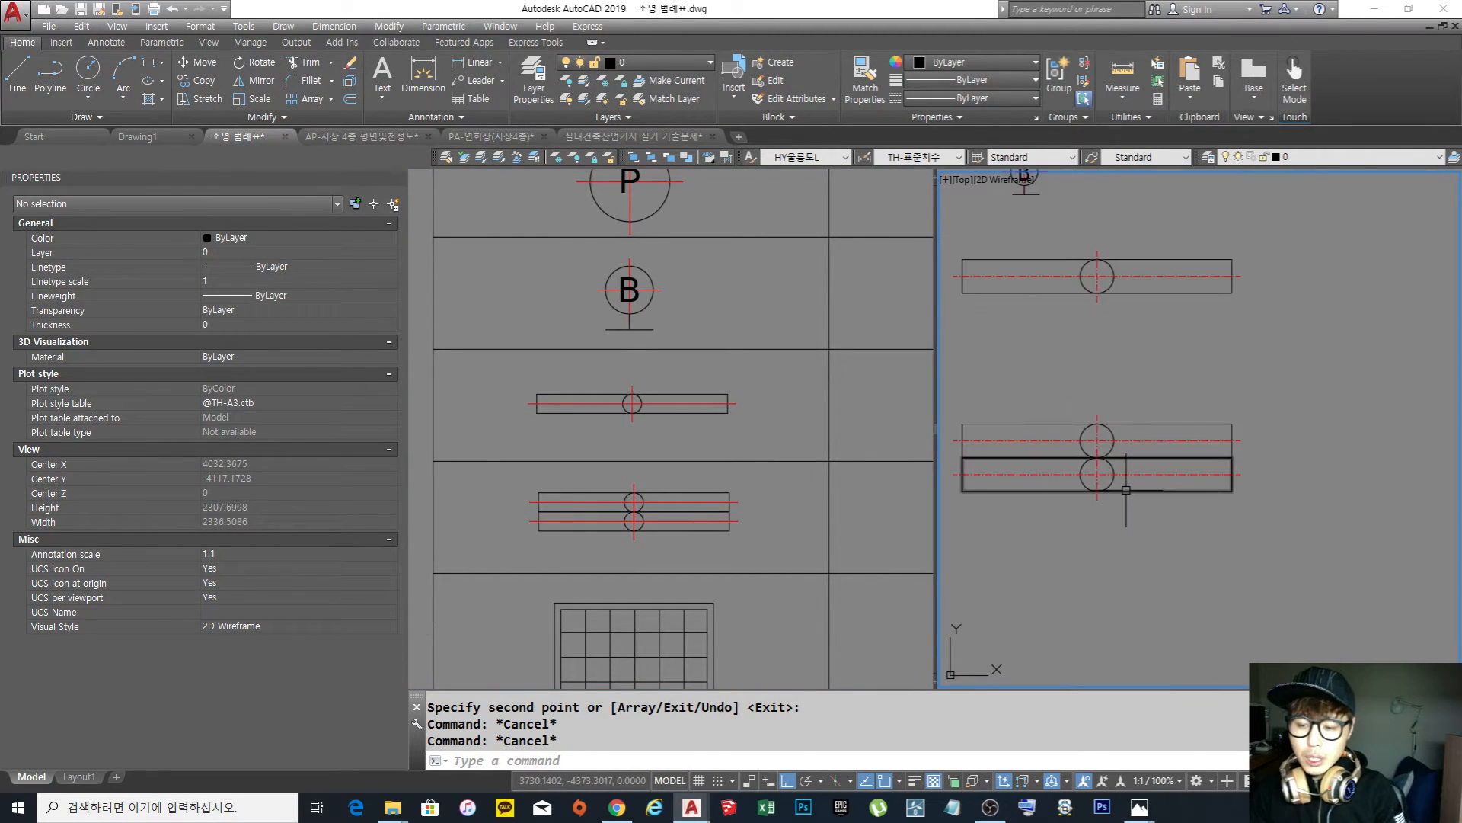
scroll(1127, 489, up, 3)
middle_drag(1127, 490, 1149, 491)
scroll(1149, 490, down, 3)
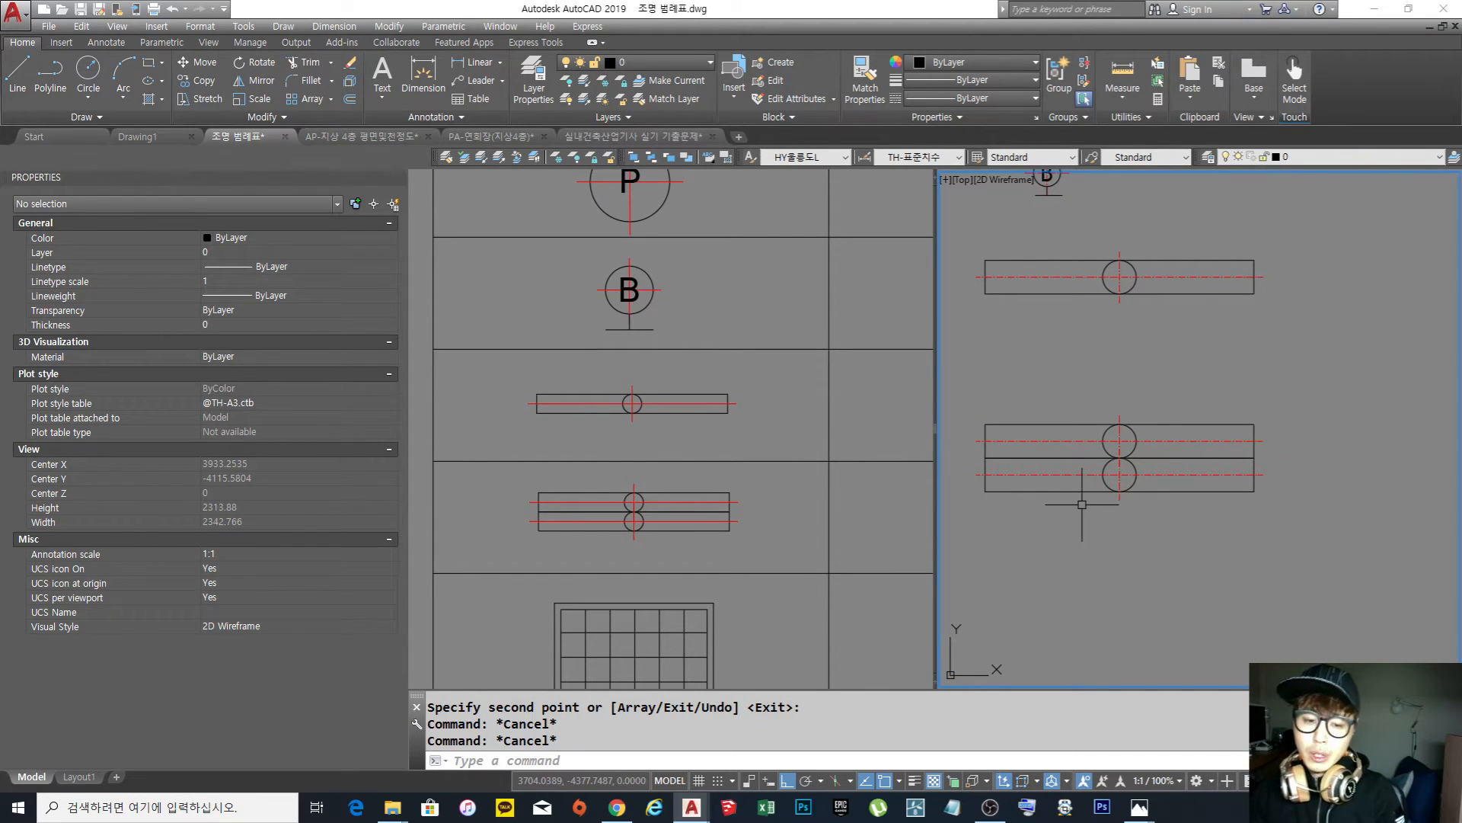
scroll(1082, 505, down, 2)
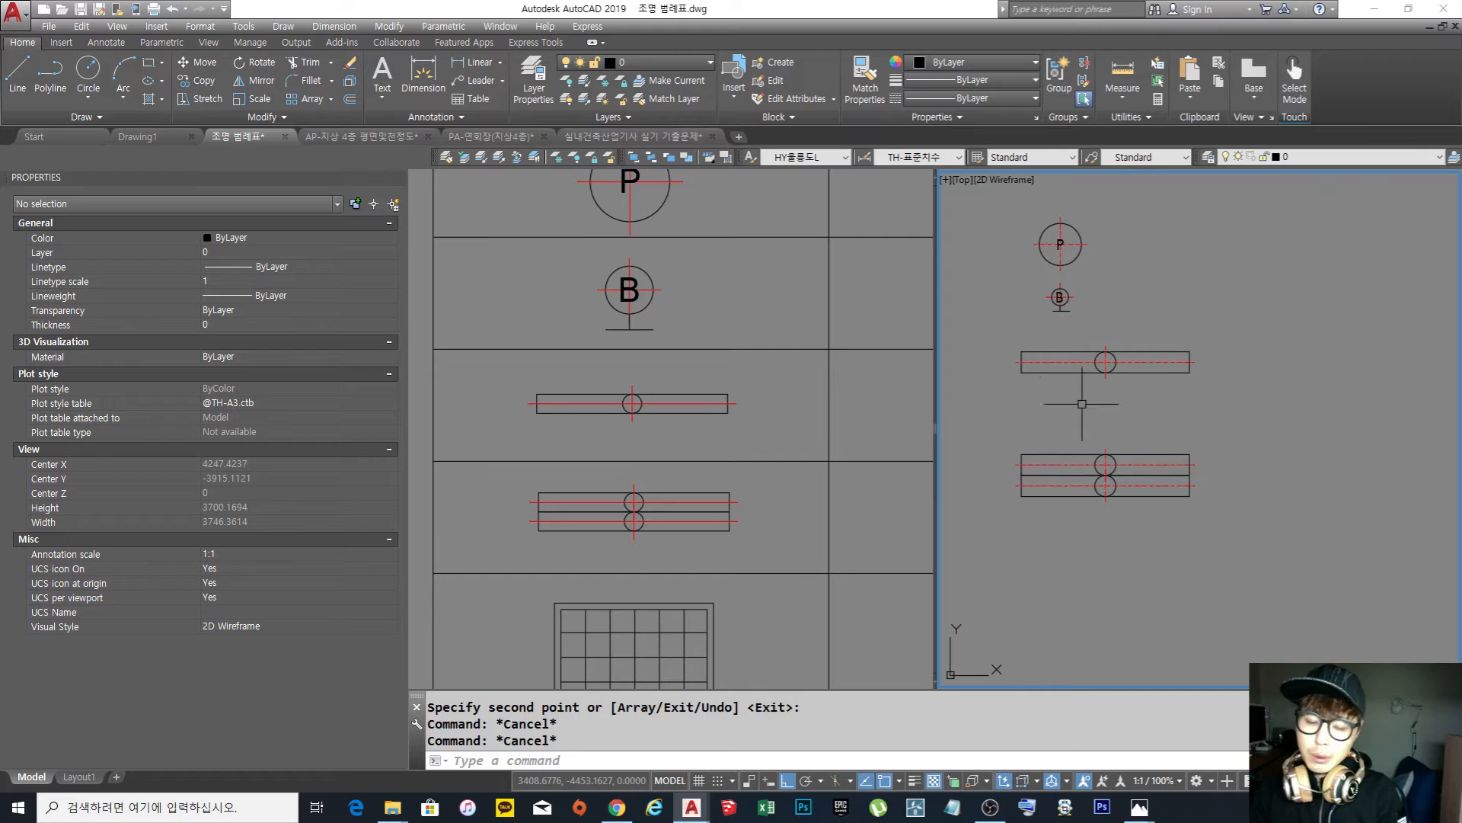
click(779, 442)
scroll(778, 442, down, 4)
scroll(757, 511, up, 4)
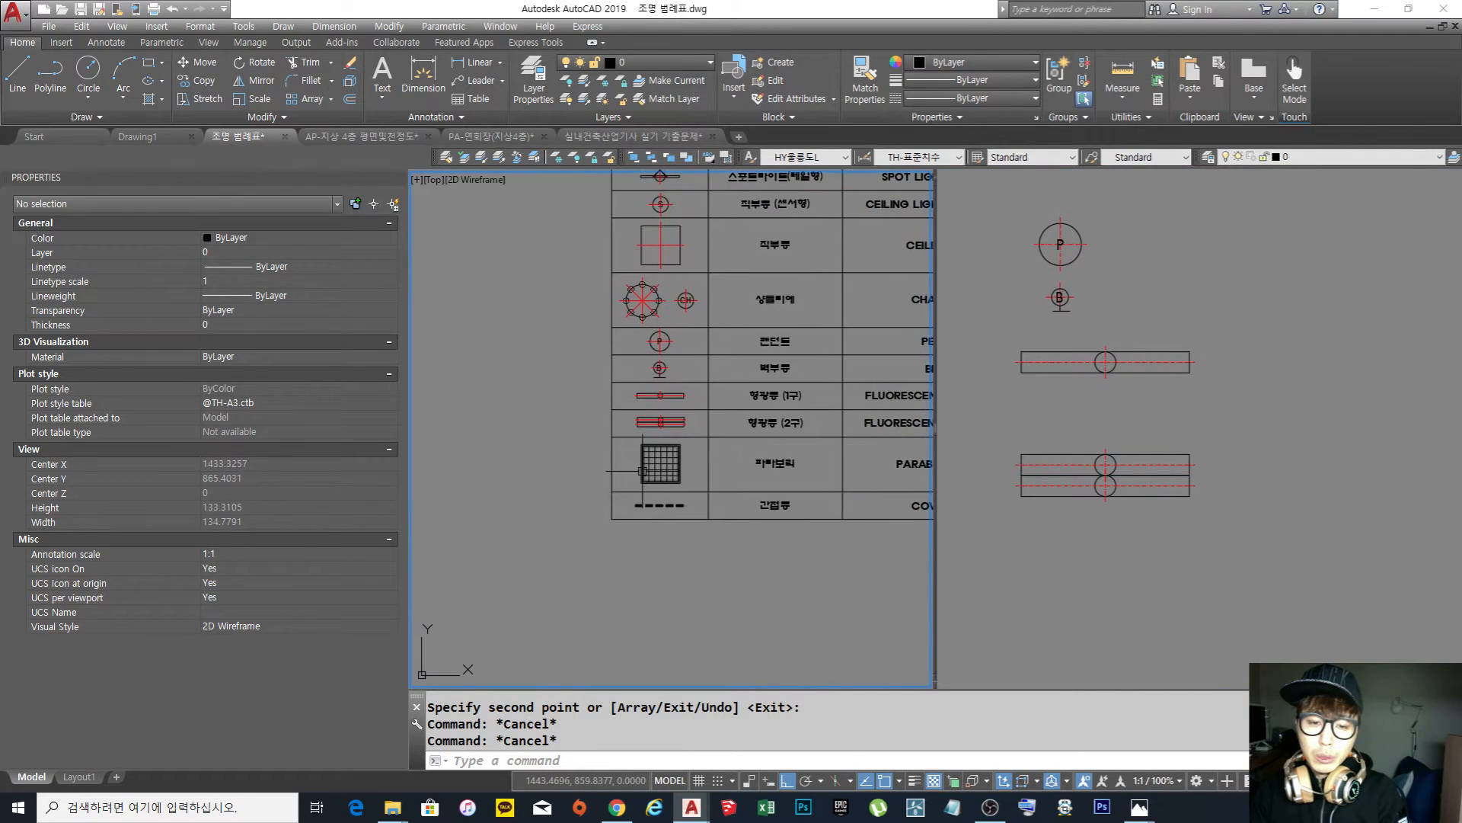
Examine the parabolic and cove light rows of the reference legend table
middle_drag(756, 510, 634, 499)
scroll(714, 504, up, 2)
scroll(716, 509, down, 2)
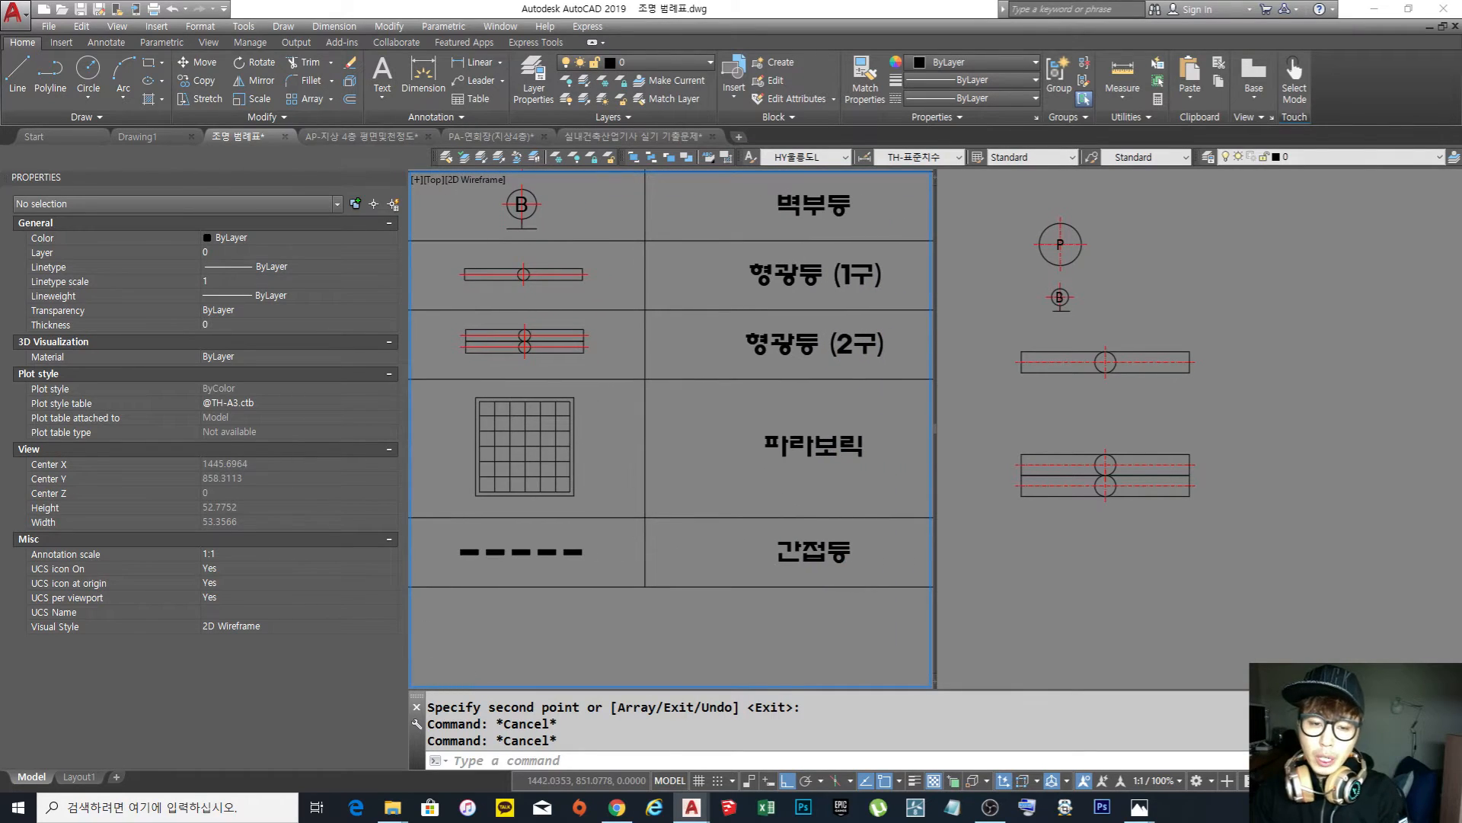
scroll(716, 492, down, 2)
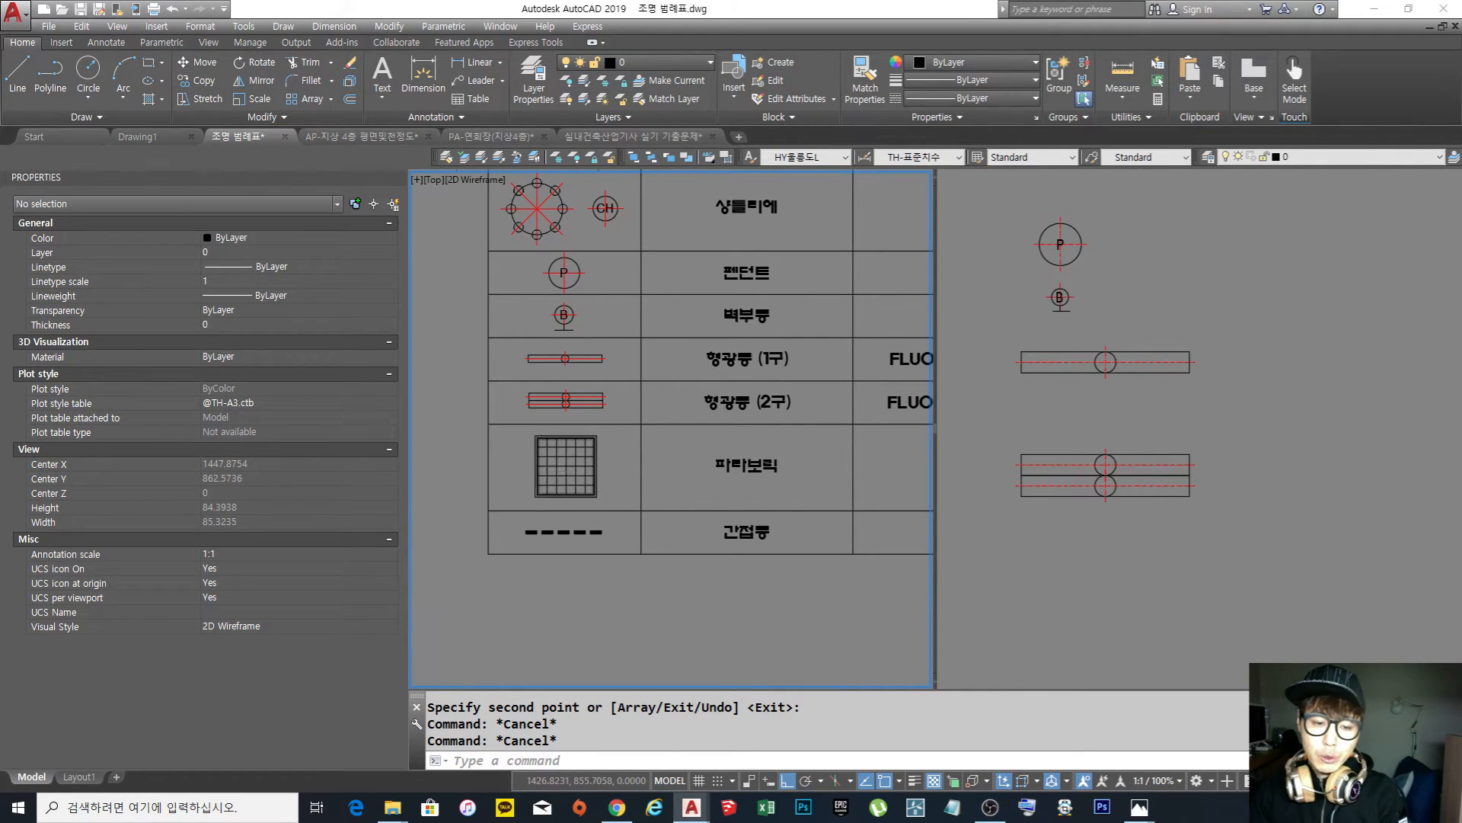
scroll(543, 467, up, 2)
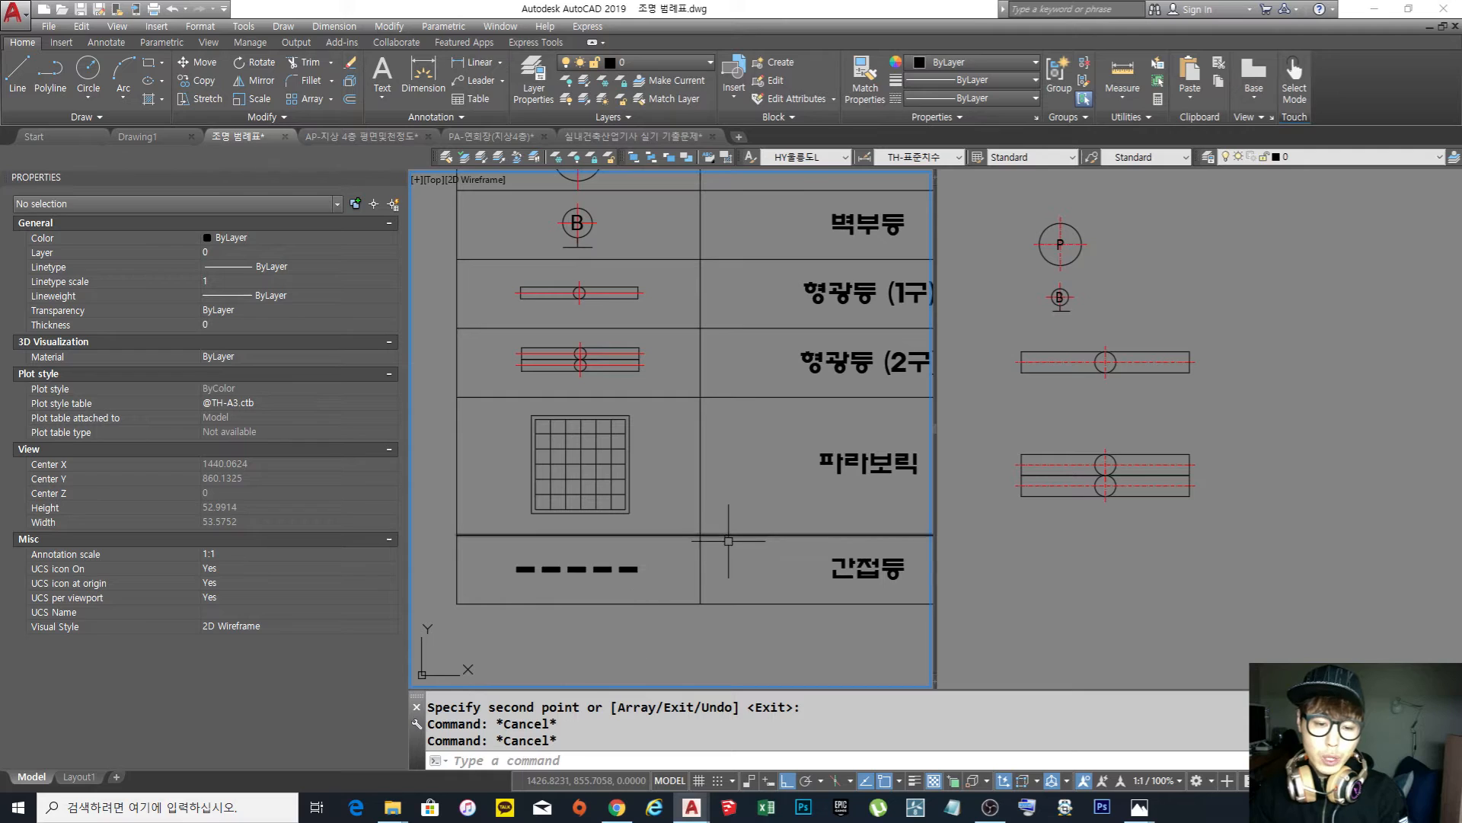
middle_drag(520, 653, 533, 653)
scroll(533, 653, down, 6)
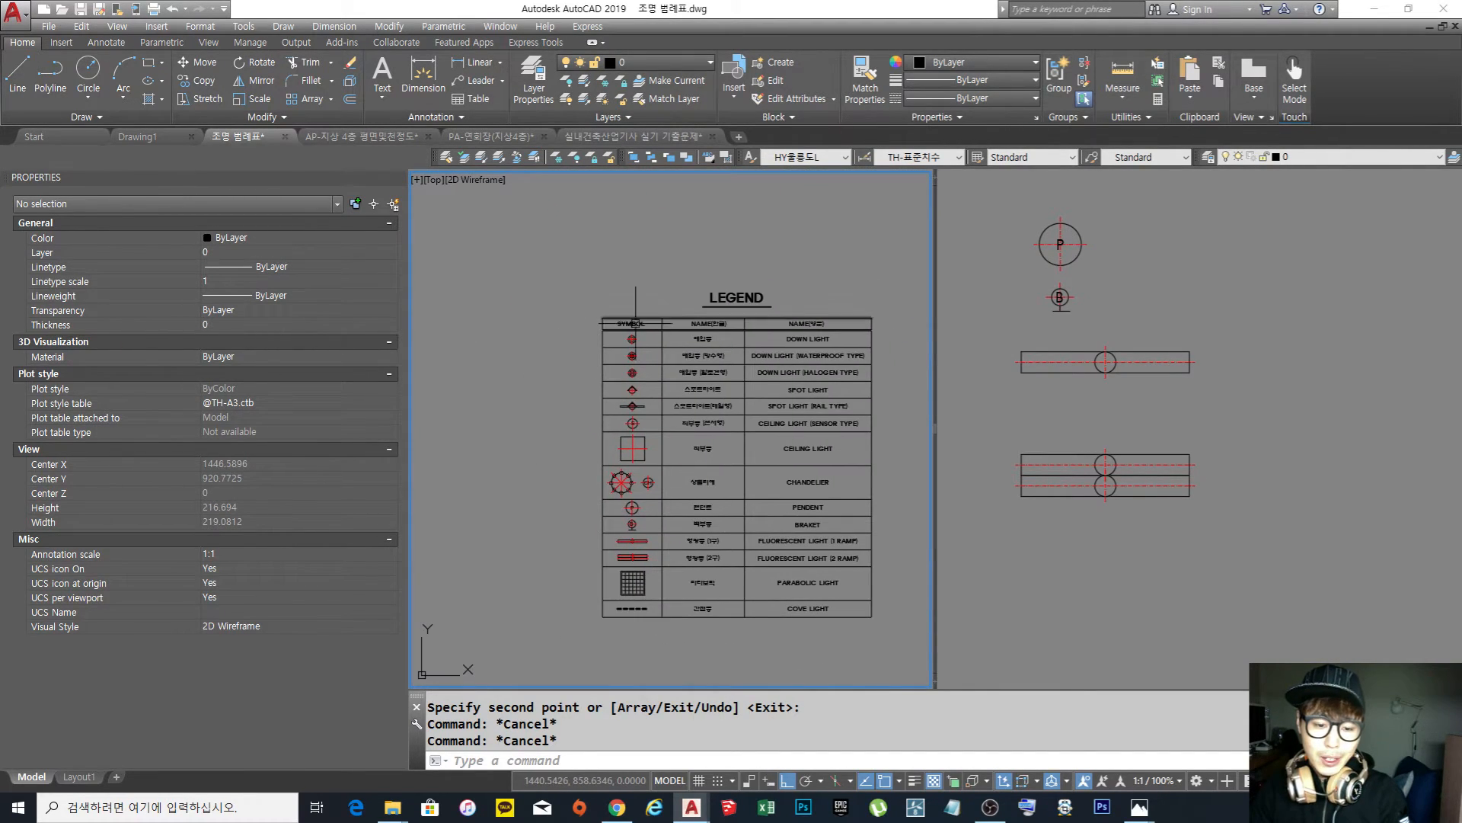
scroll(660, 564, up, 8)
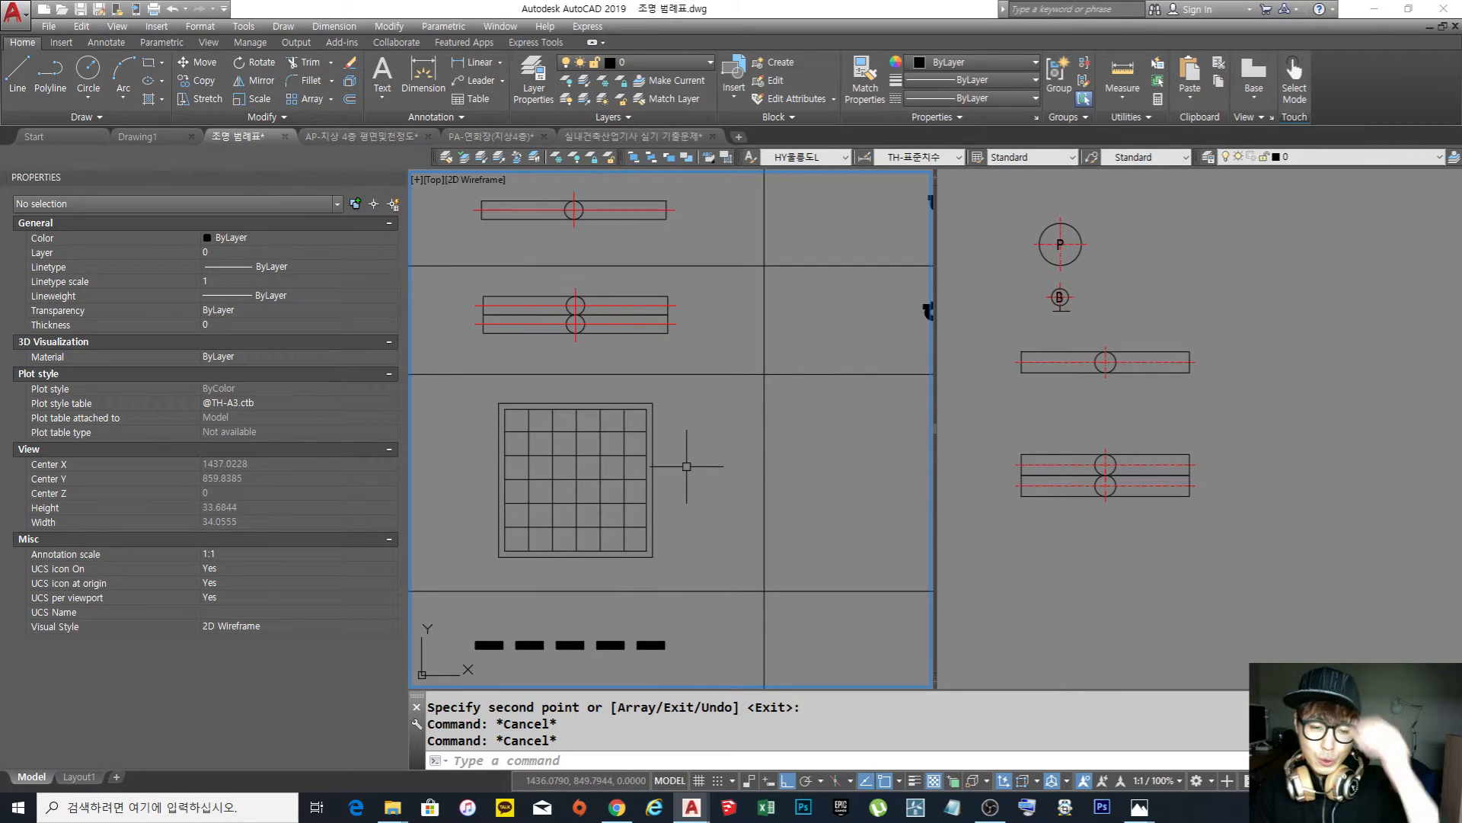
scroll(687, 467, down, 2)
middle_drag(687, 466, 690, 423)
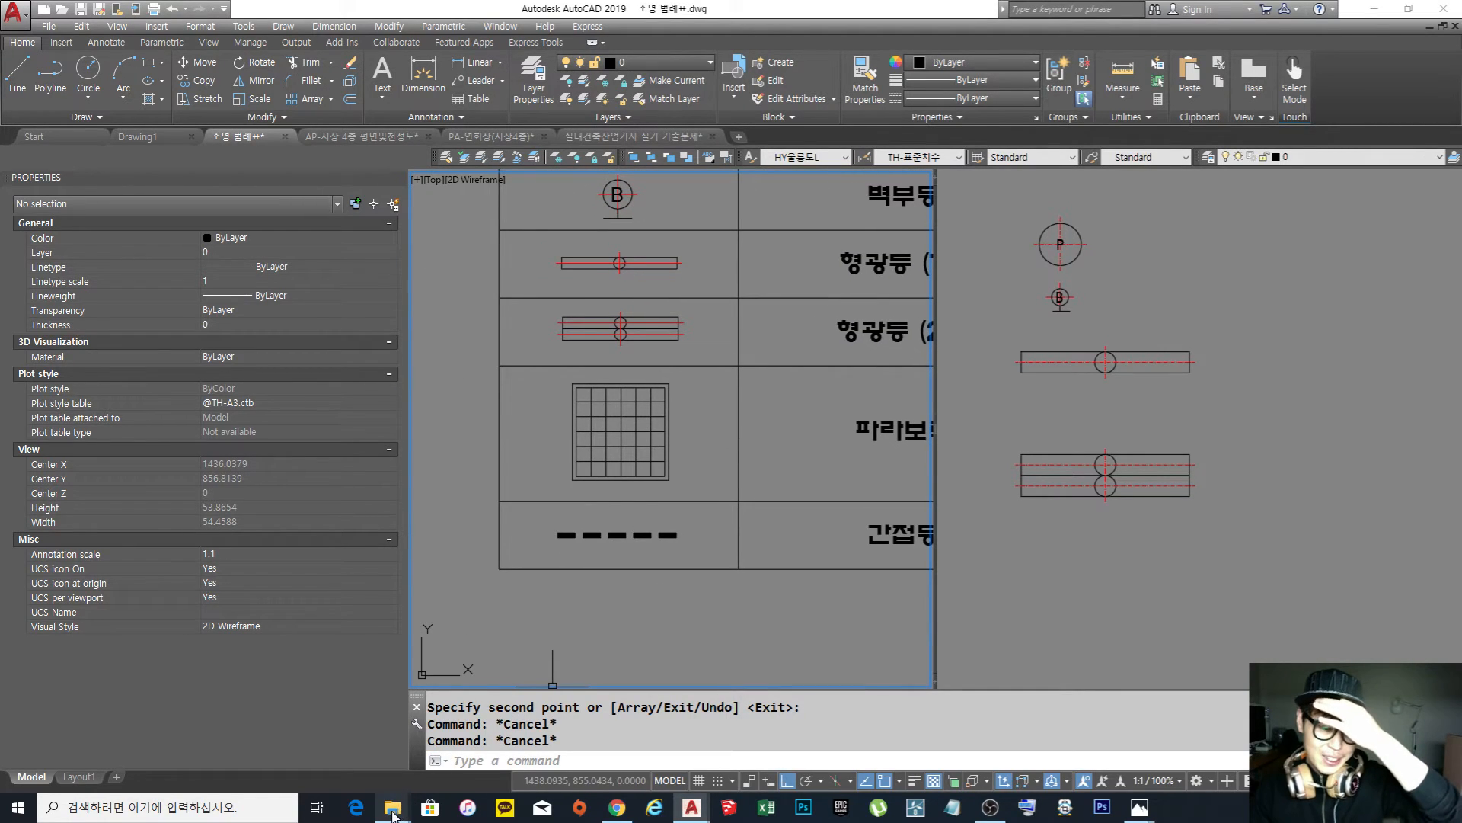
Switch to File Explorer and view the parabolic light photos 20191215_023935.jpg and 20191215_025332.jpg
mouse_move(394, 813)
click(456, 745)
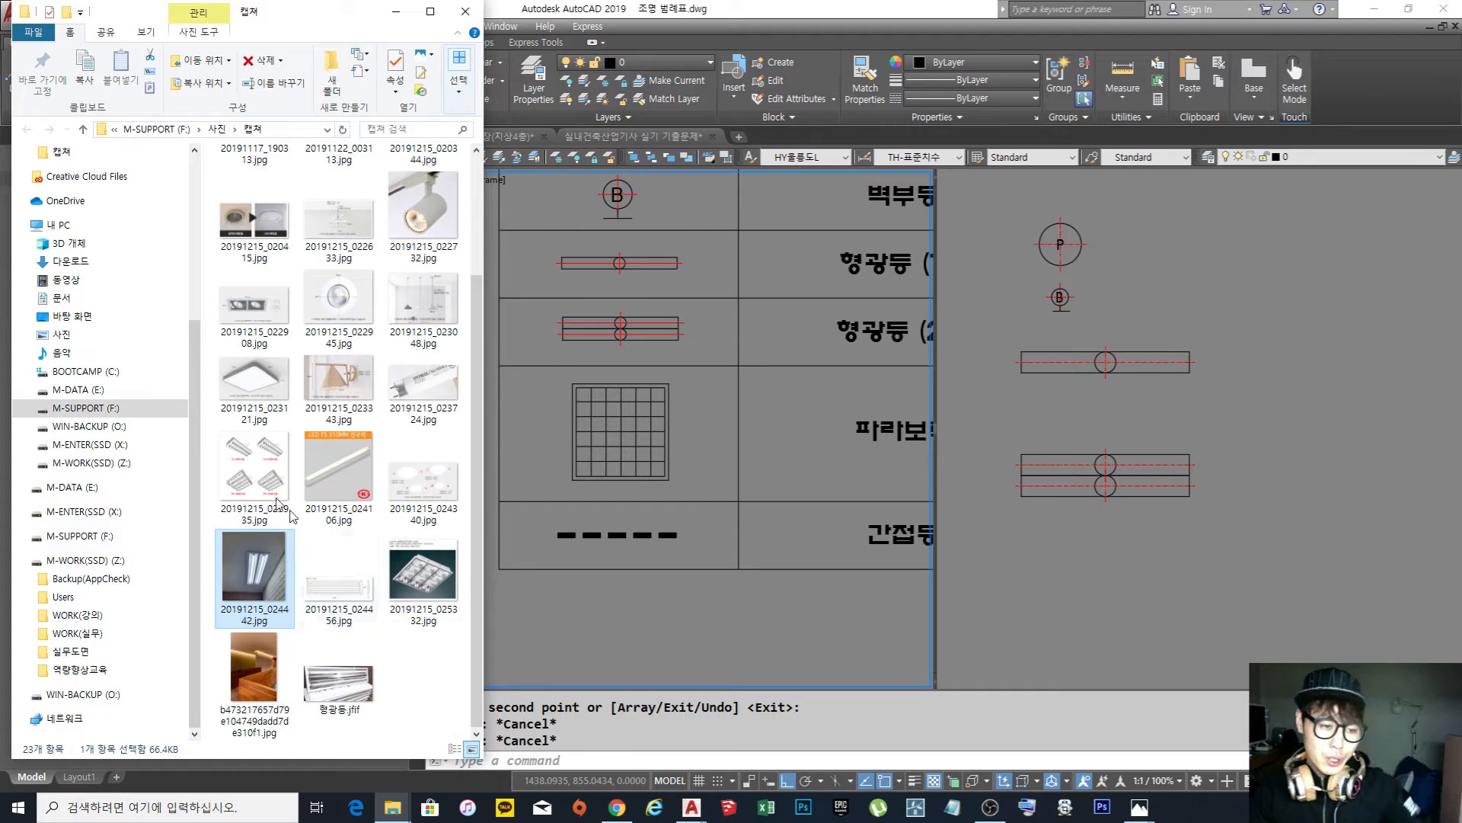
click(252, 476)
double_click(252, 476)
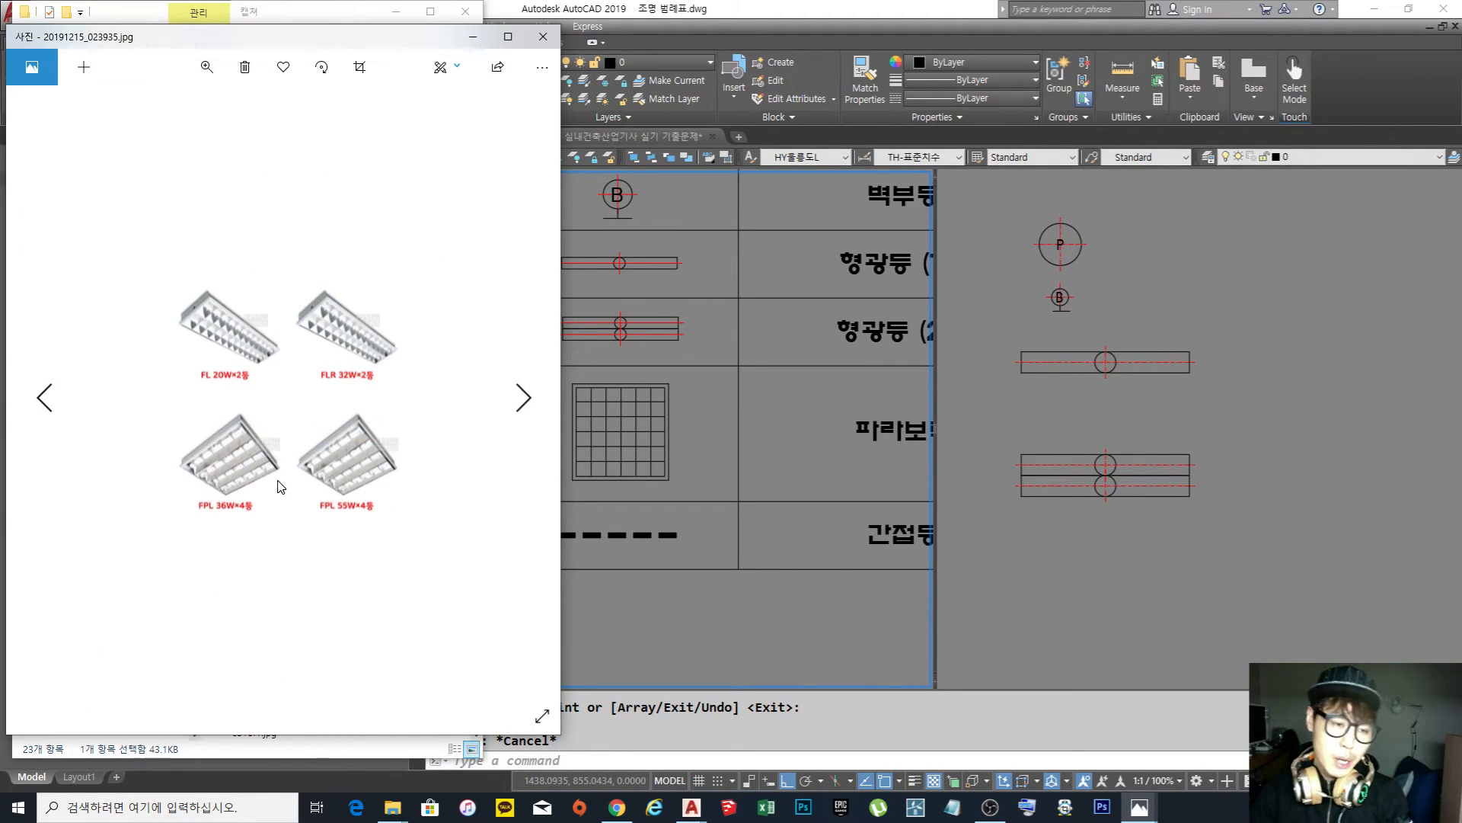
click(543, 37)
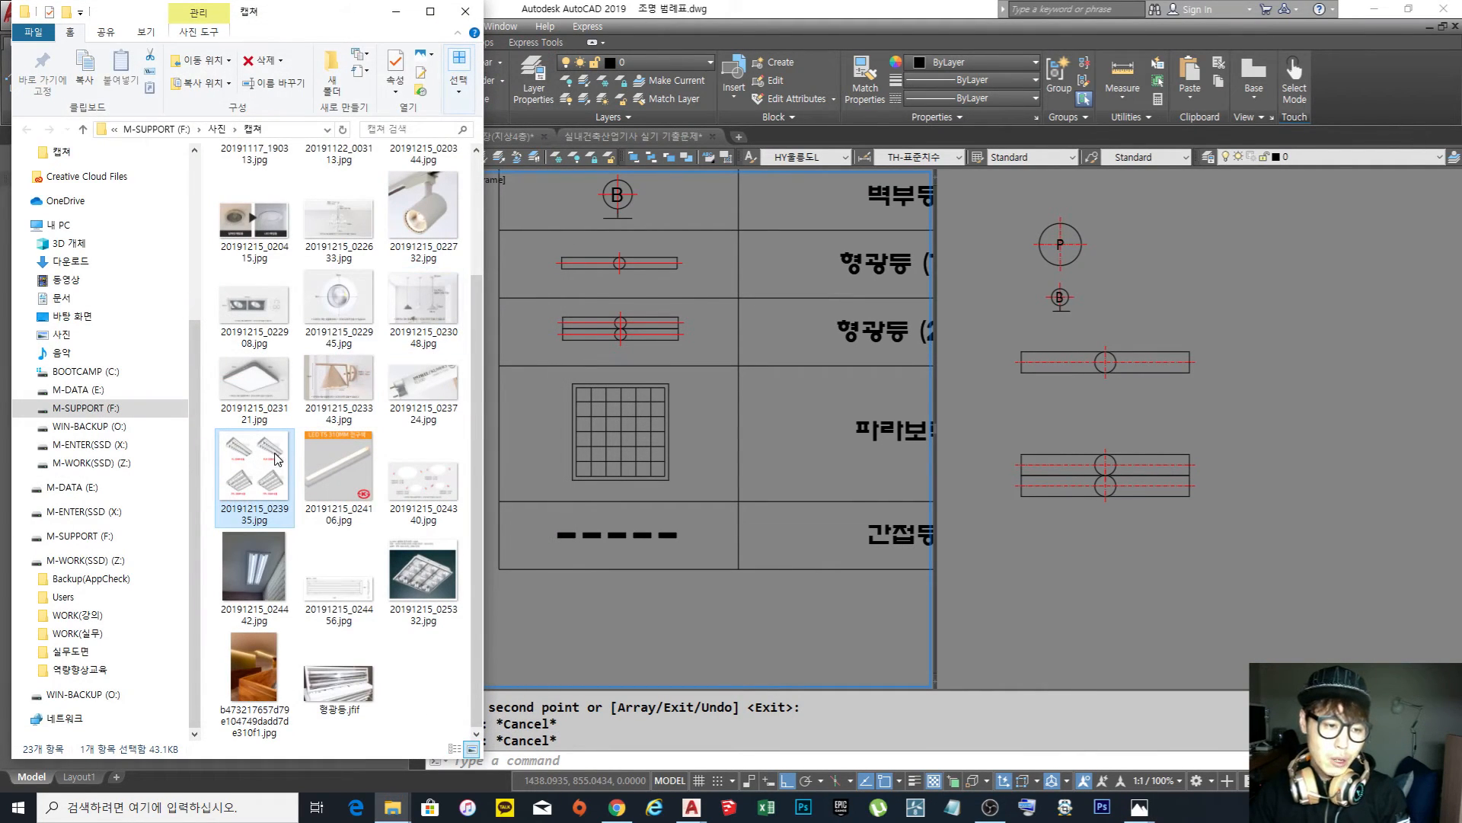
double_click(431, 575)
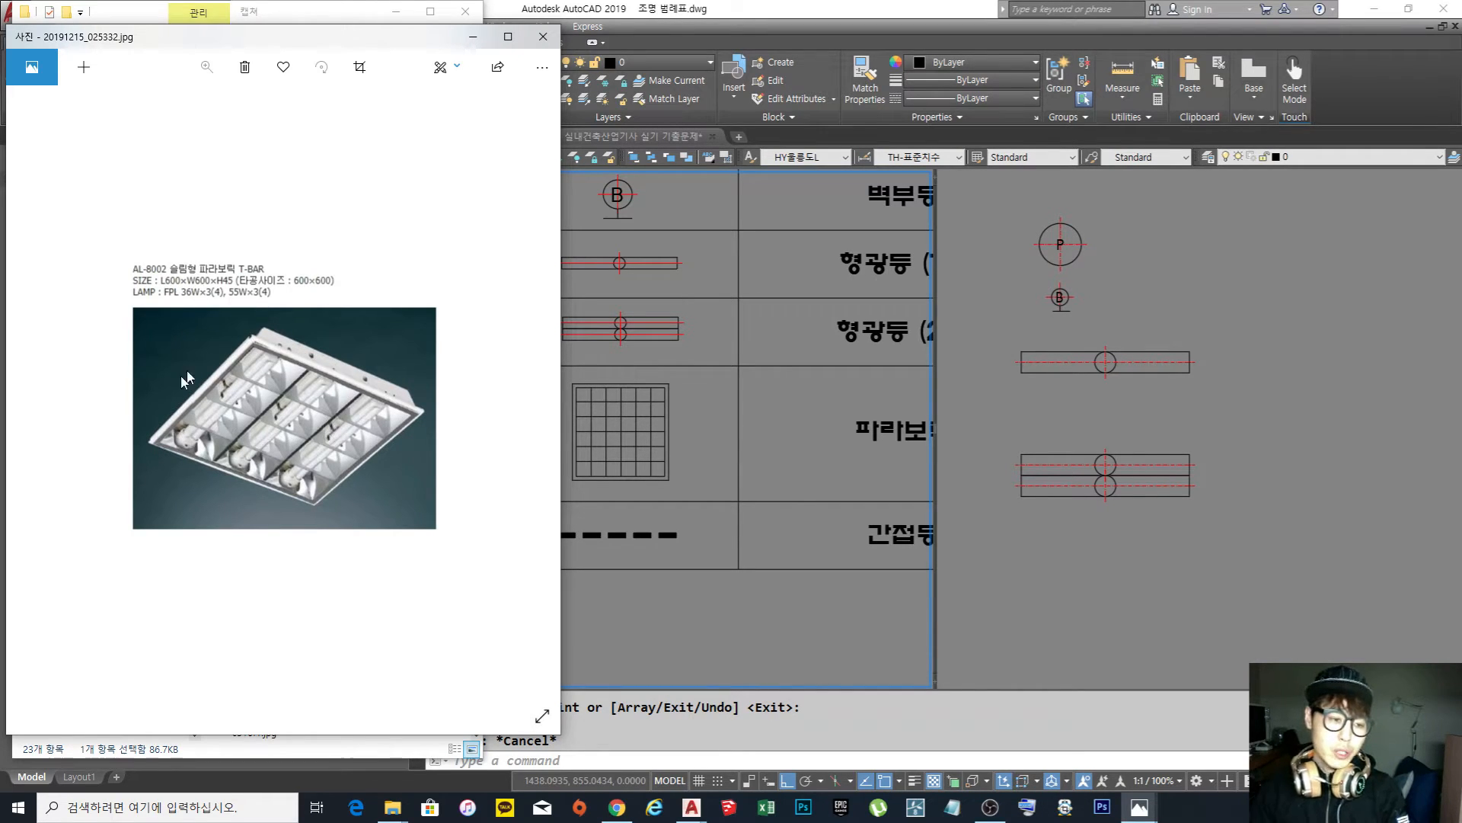
click(543, 37)
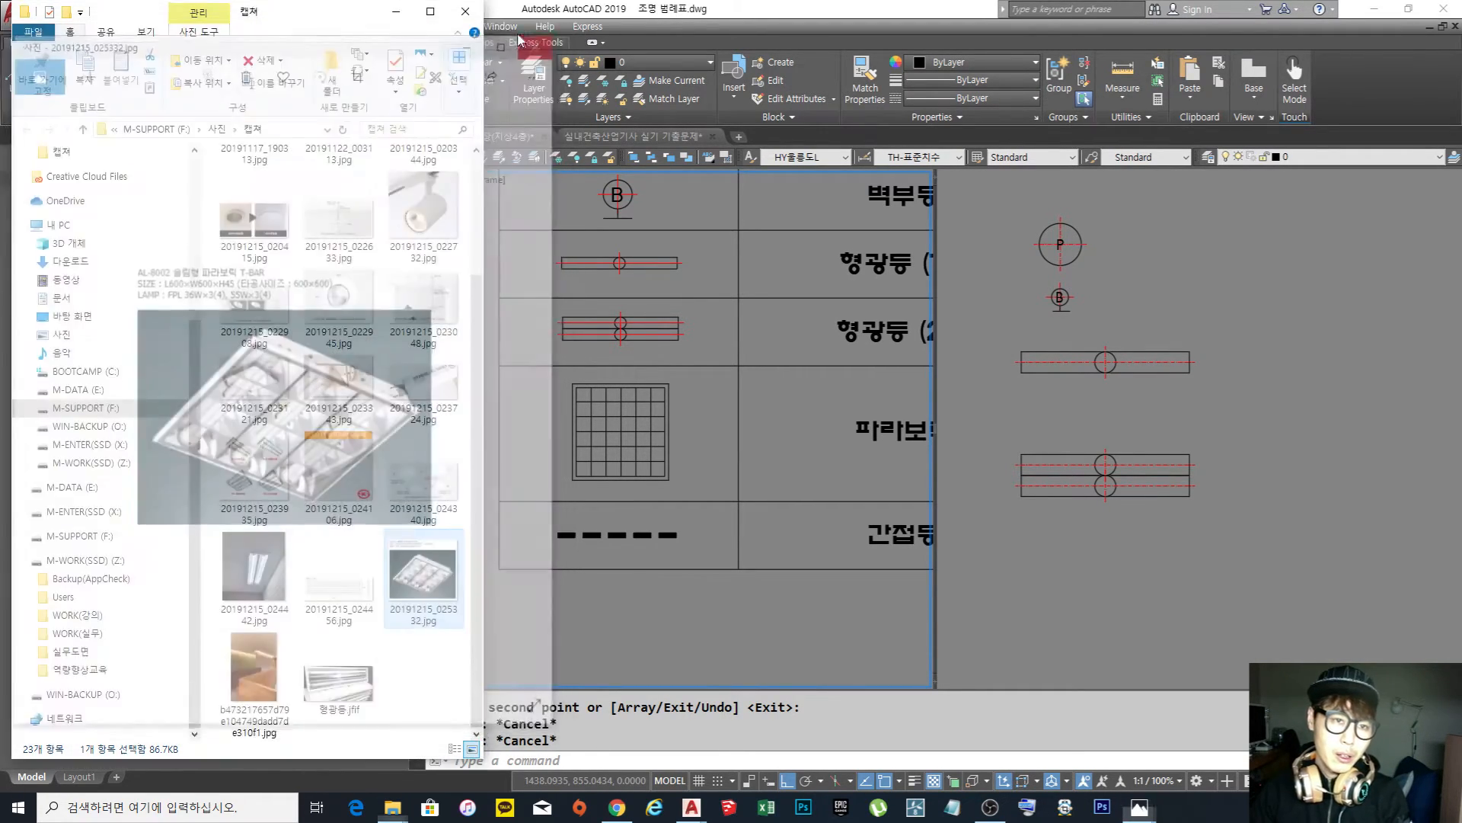
click(397, 17)
Back in AutoCAD, draw a 500 by 500 square in the clear space below the two-tube fluorescent symbol
click(1114, 582)
middle_drag(1155, 550, 1154, 524)
scroll(1112, 457, down, 5)
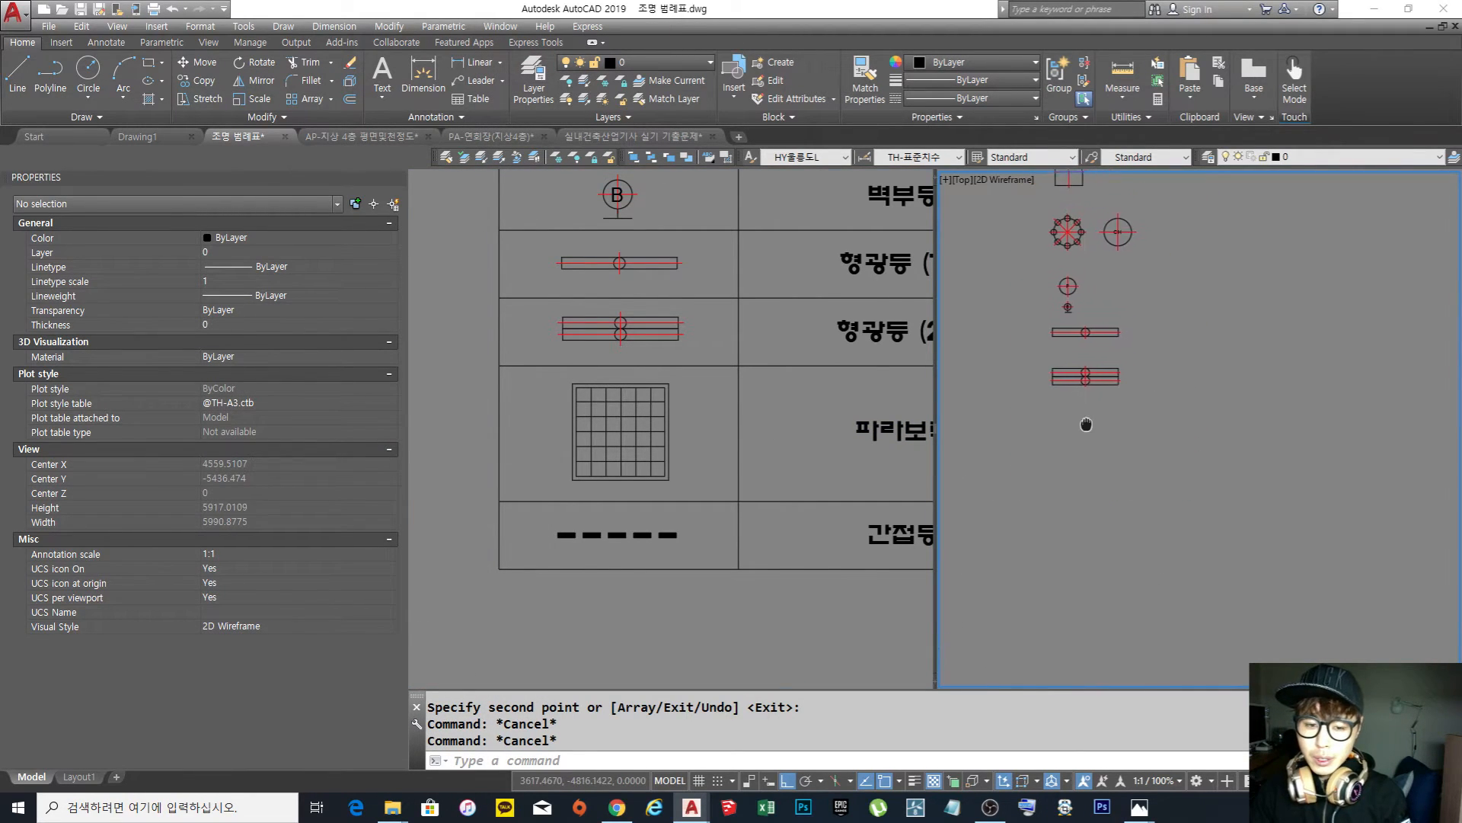
text(rec)
key(Return)
click(1046, 504)
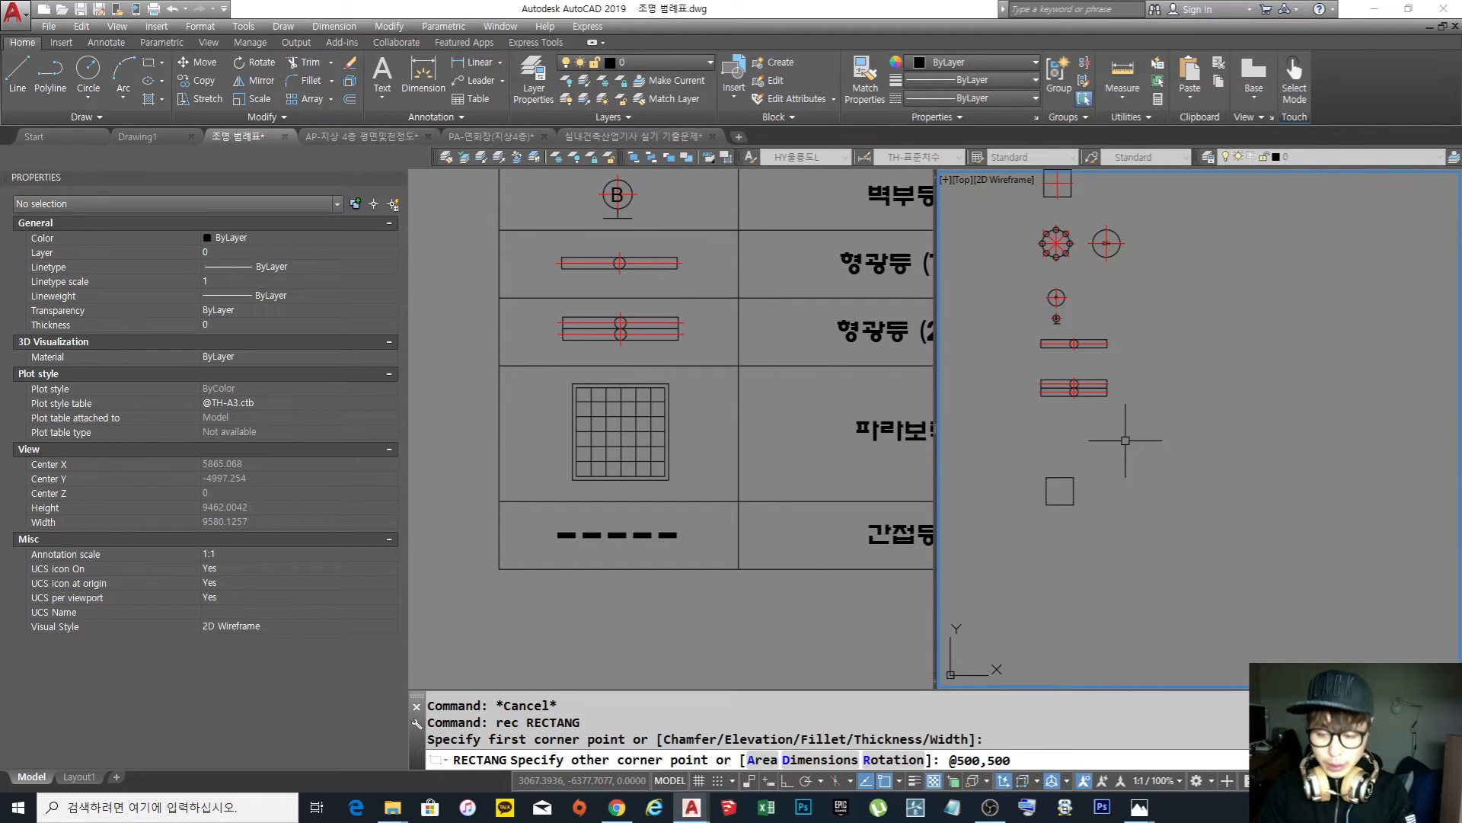
key(Return)
Offset the square 20 inward to form the parabolic light's frame
scroll(1053, 506, up, 2)
scroll(1112, 397, down, 1)
text(o)
key(Return)
text(2)
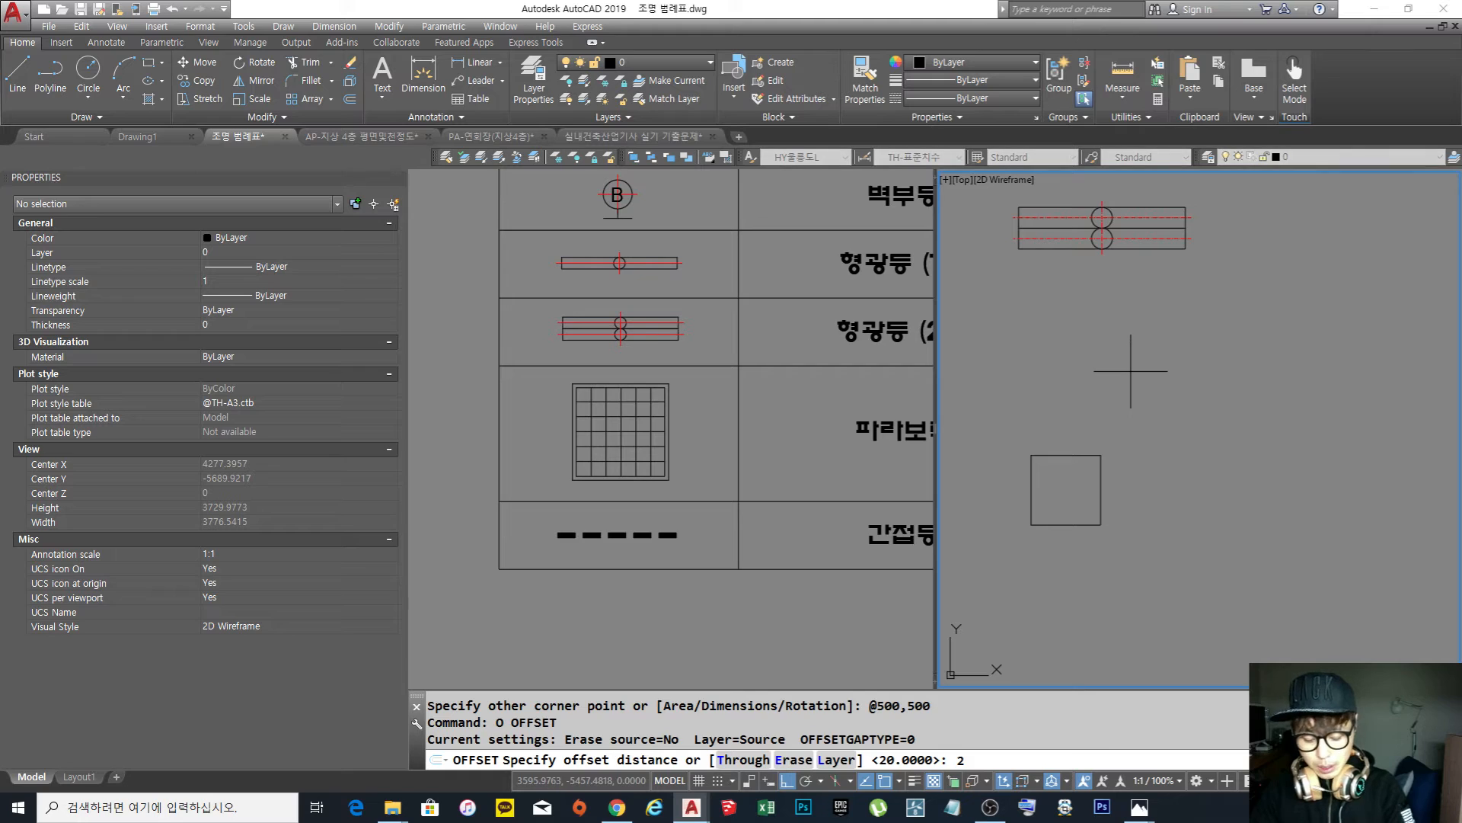
key(Return)
click(1072, 455)
click(1063, 487)
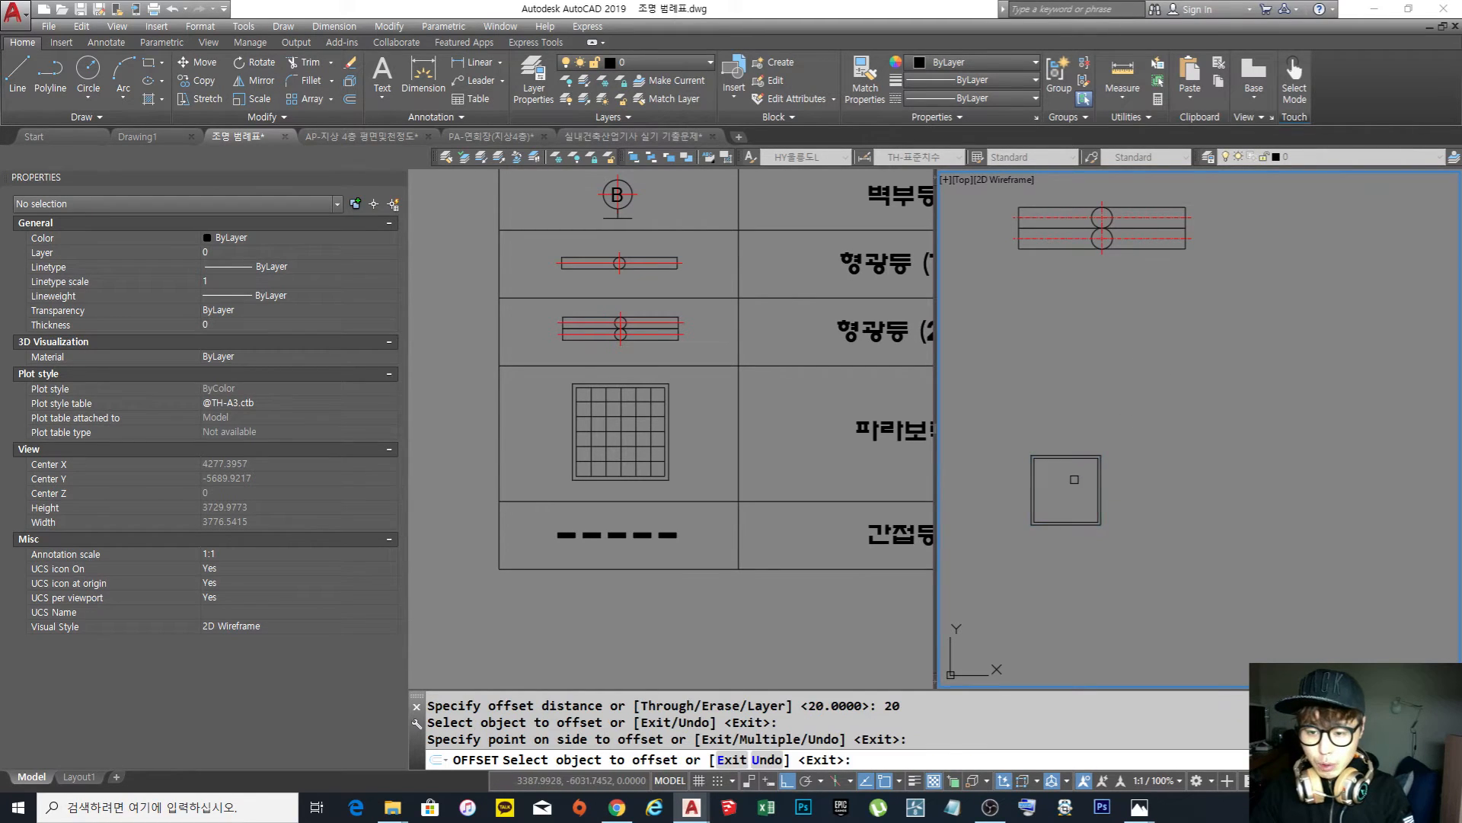
Hatch the inner square with a user-defined double pattern at a spacing of 50
scroll(1013, 495, up, 2)
middle_drag(1054, 476, 1028, 458)
text(h)
key(Return)
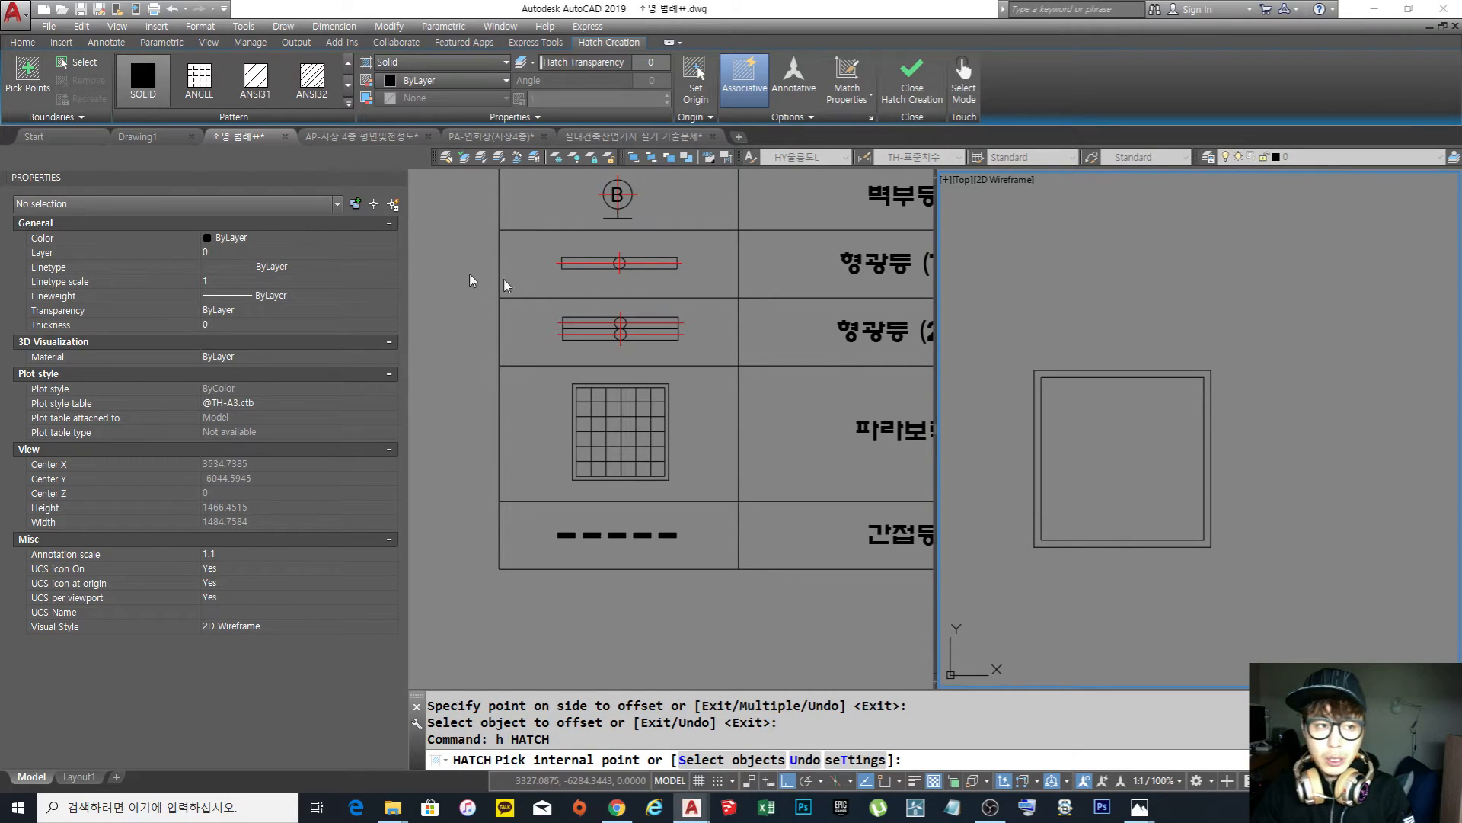
click(463, 62)
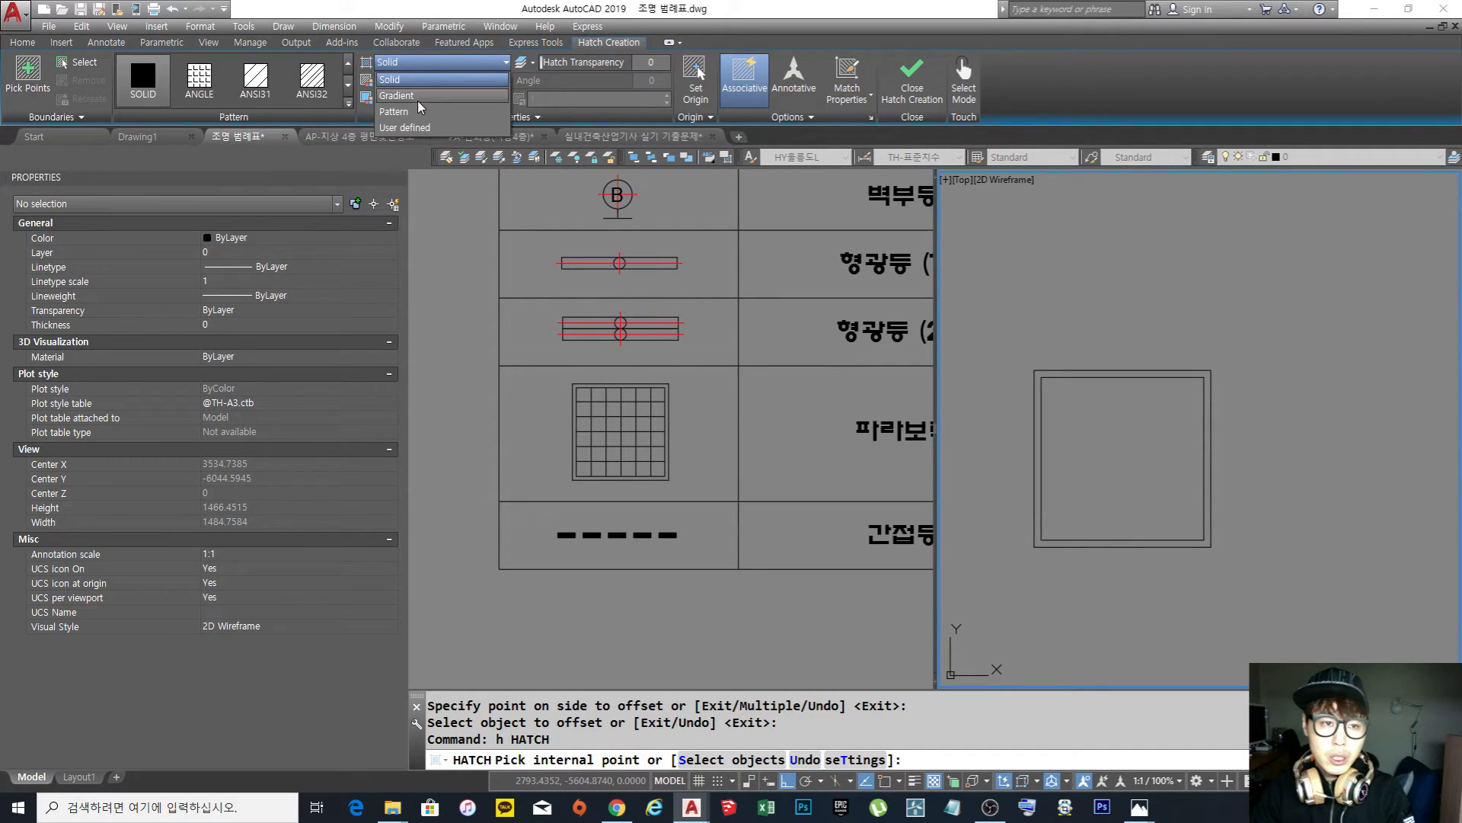
click(405, 127)
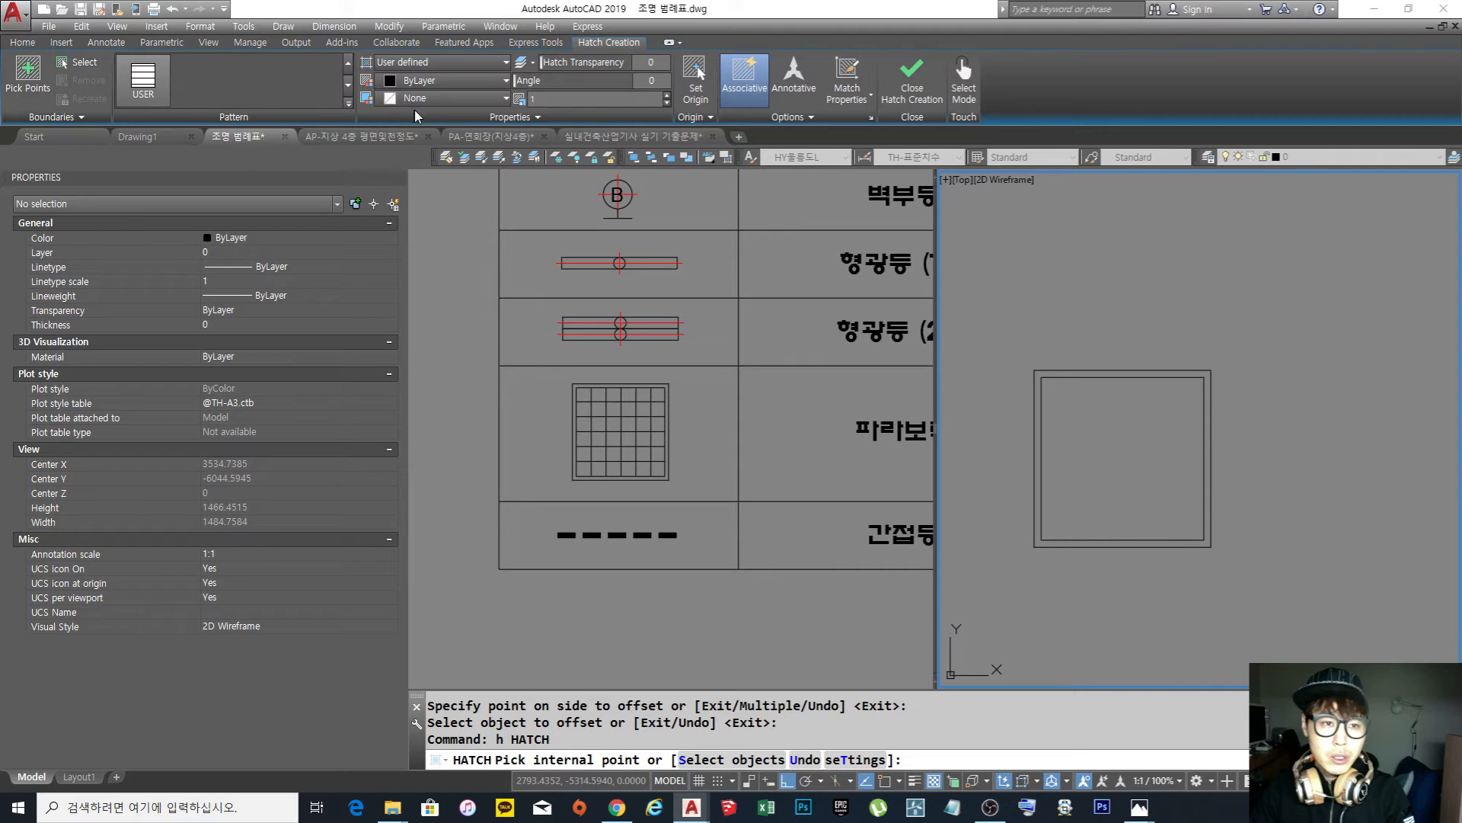
click(415, 115)
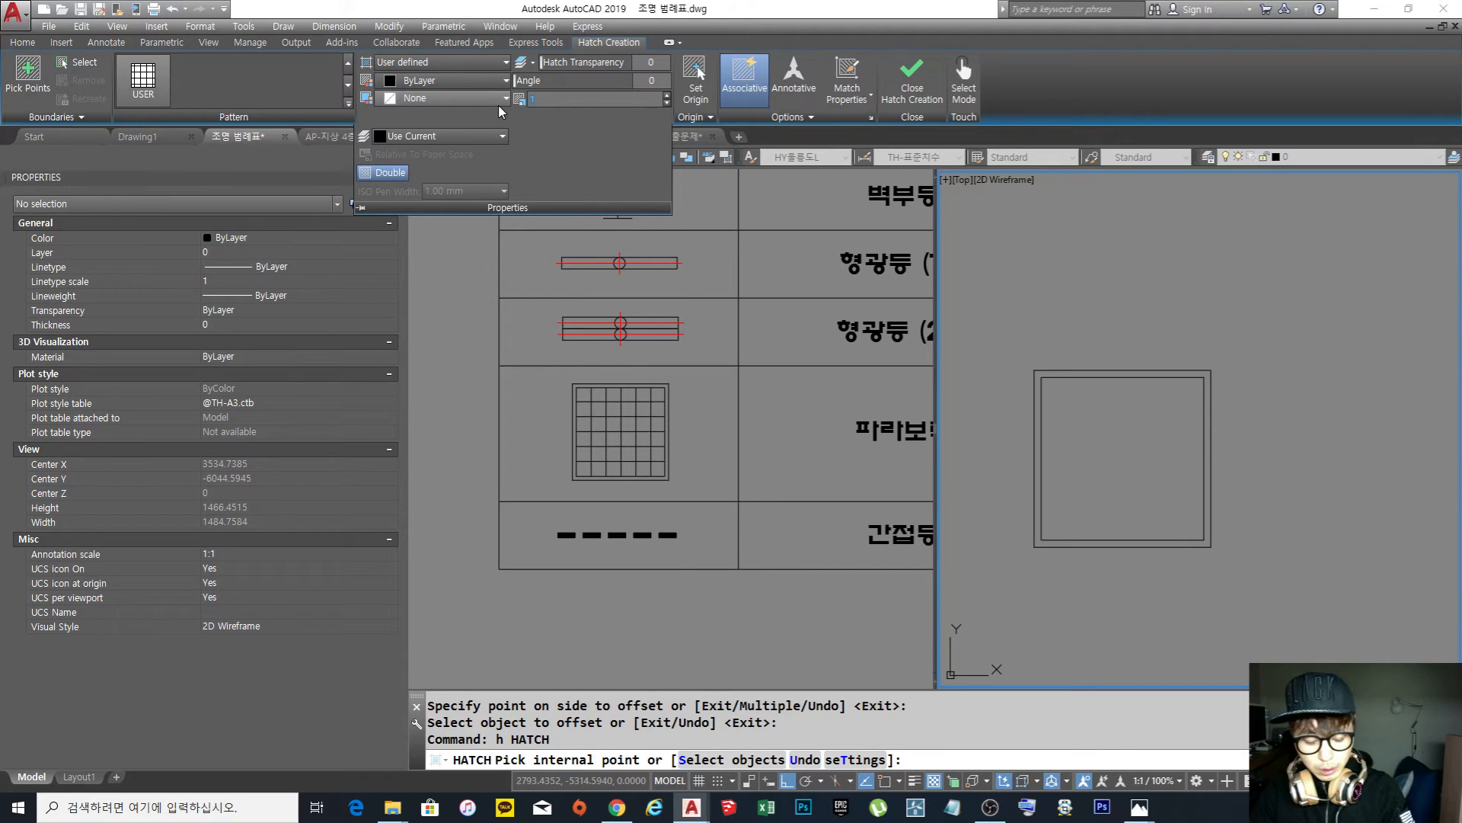
text(50)
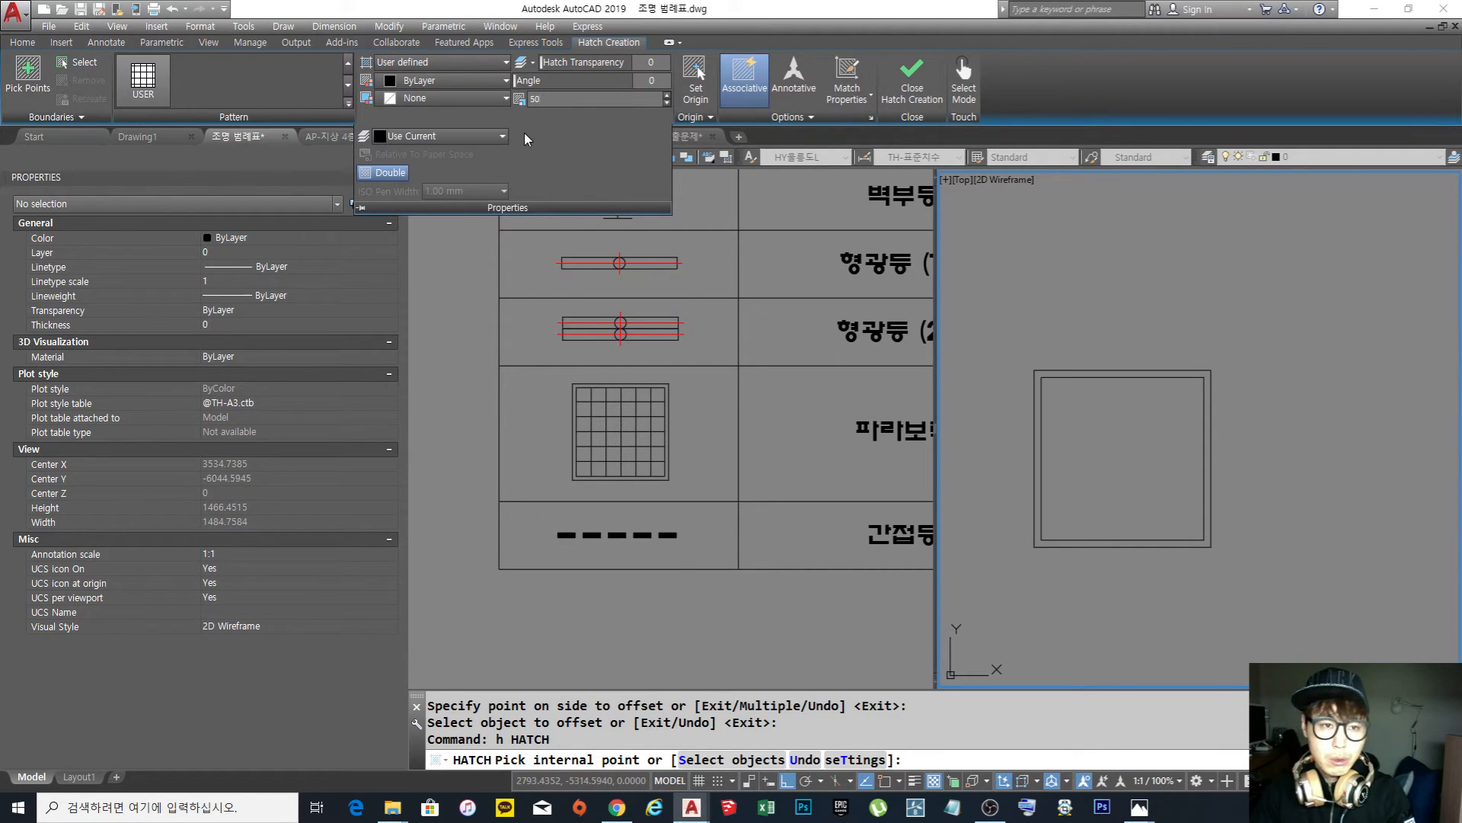
click(27, 75)
click(1089, 415)
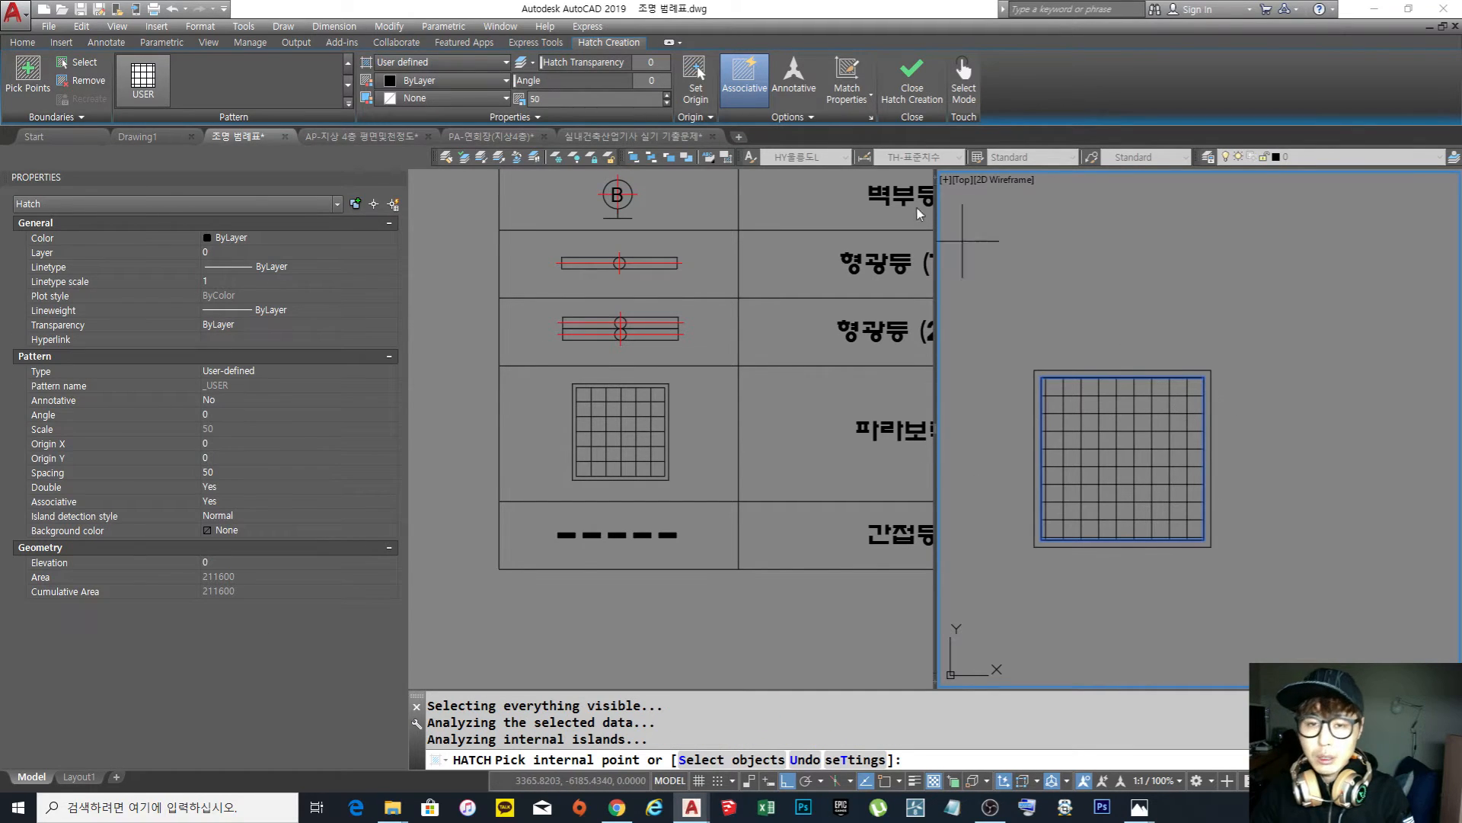
Set the grid hatch's origin to the inner square's lower-left corner and finish the hatch
click(696, 76)
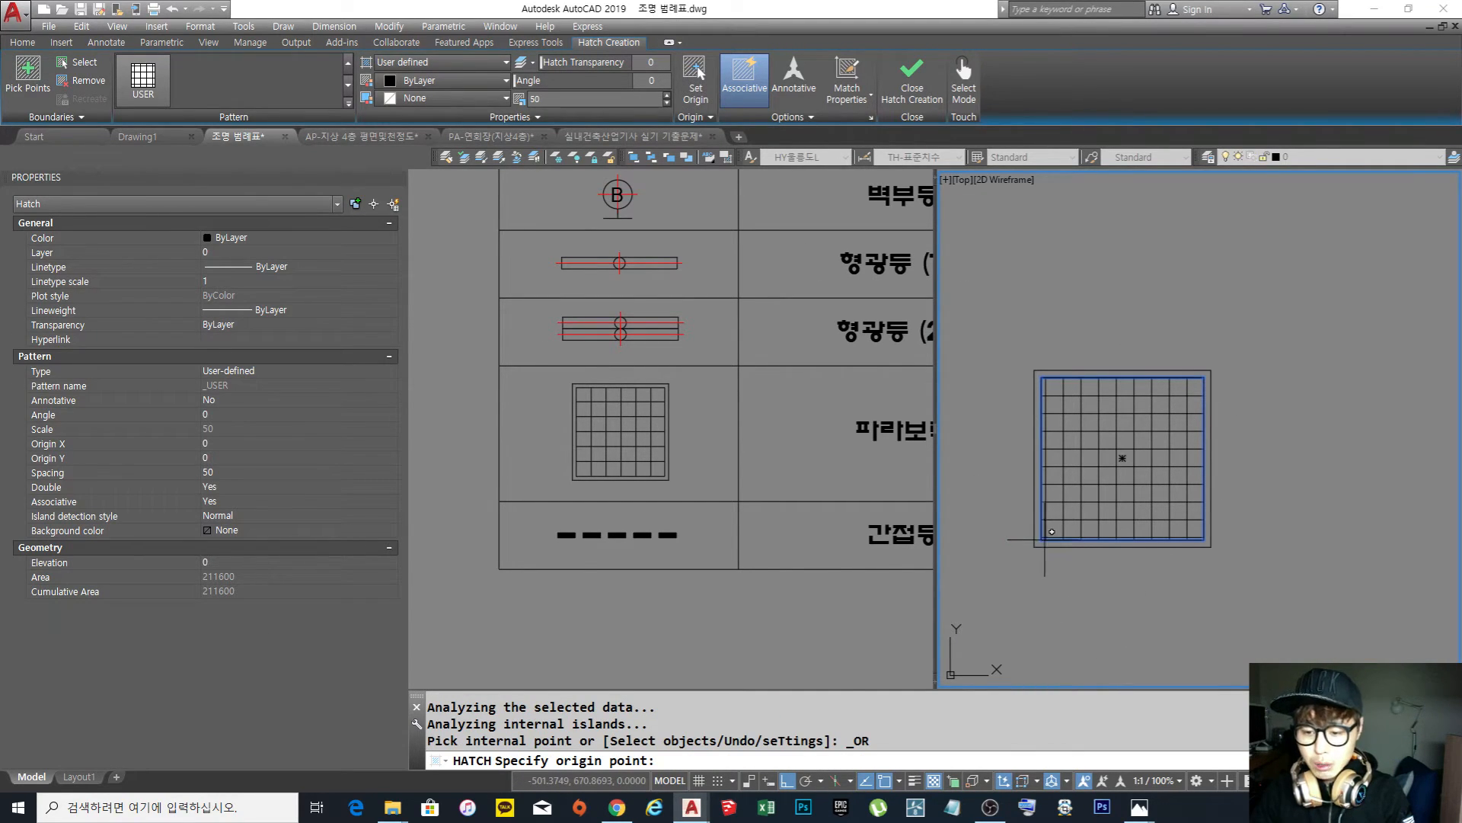
click(1042, 539)
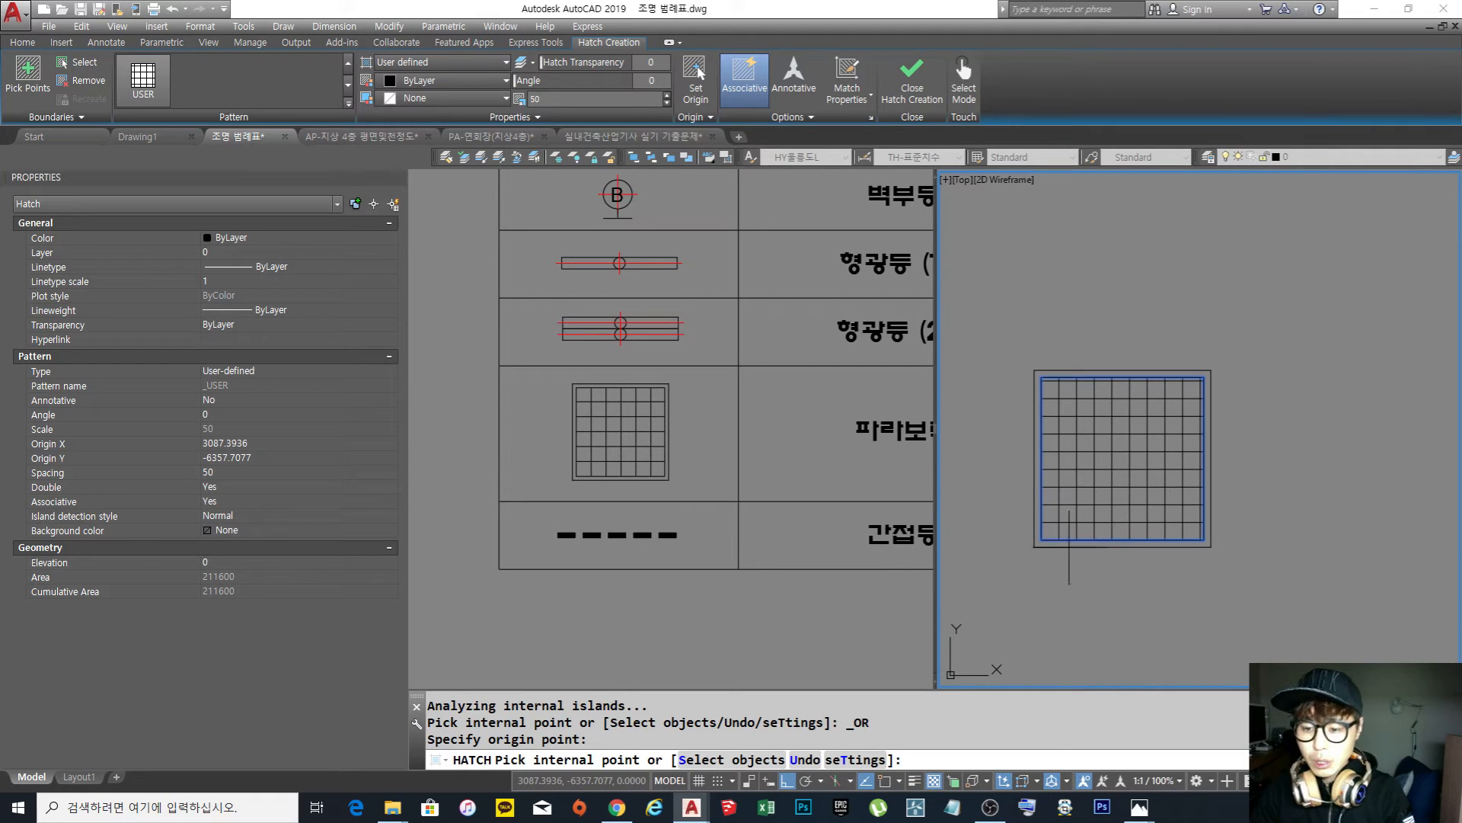
key(Return)
scroll(1124, 434, up, 2)
scroll(1120, 457, down, 2)
scroll(1117, 472, up, 2)
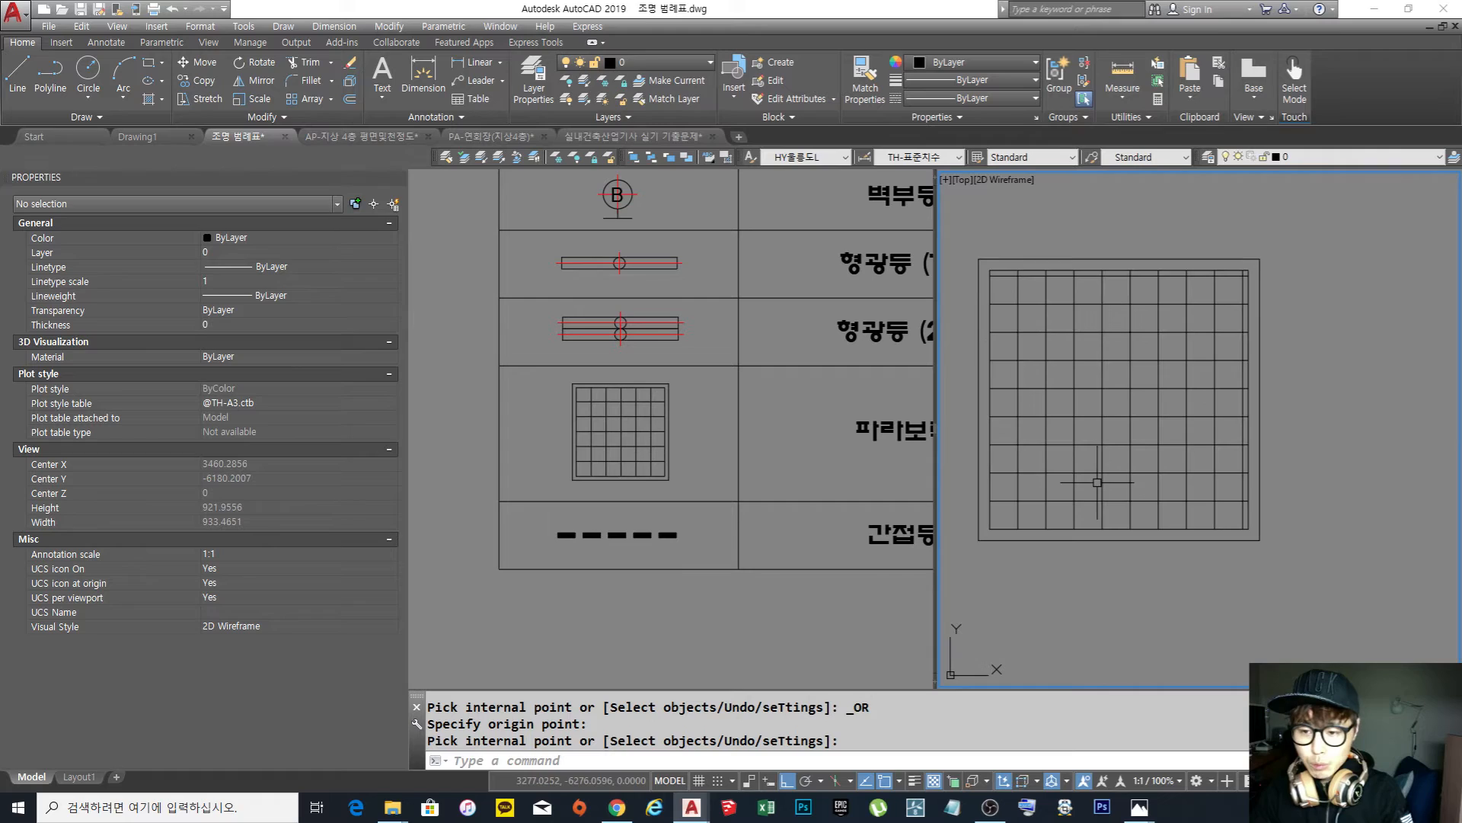
Measure the width of the inner square along its lower edge
text(di)
key(Return)
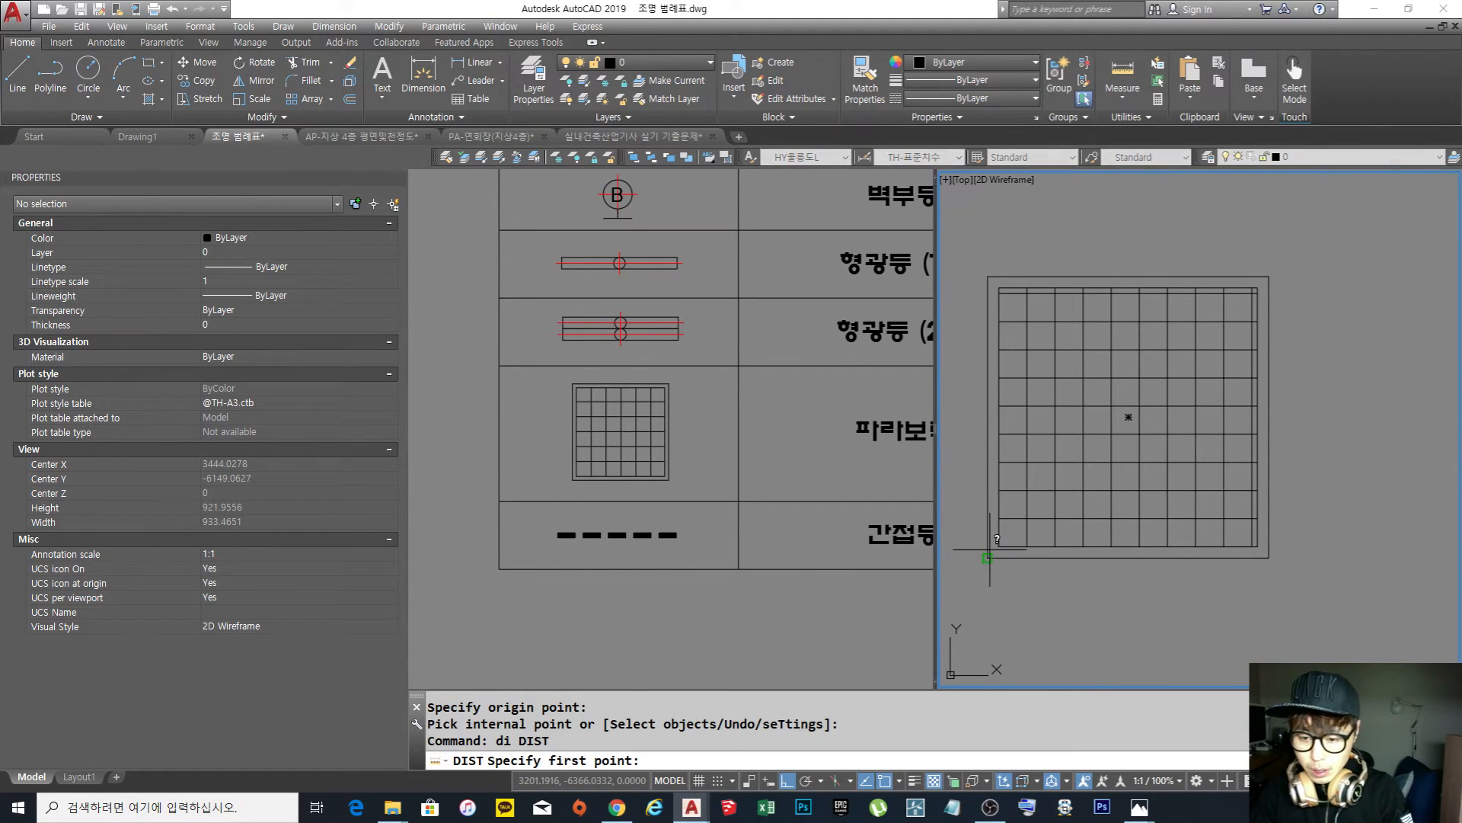
click(1251, 545)
click(1262, 546)
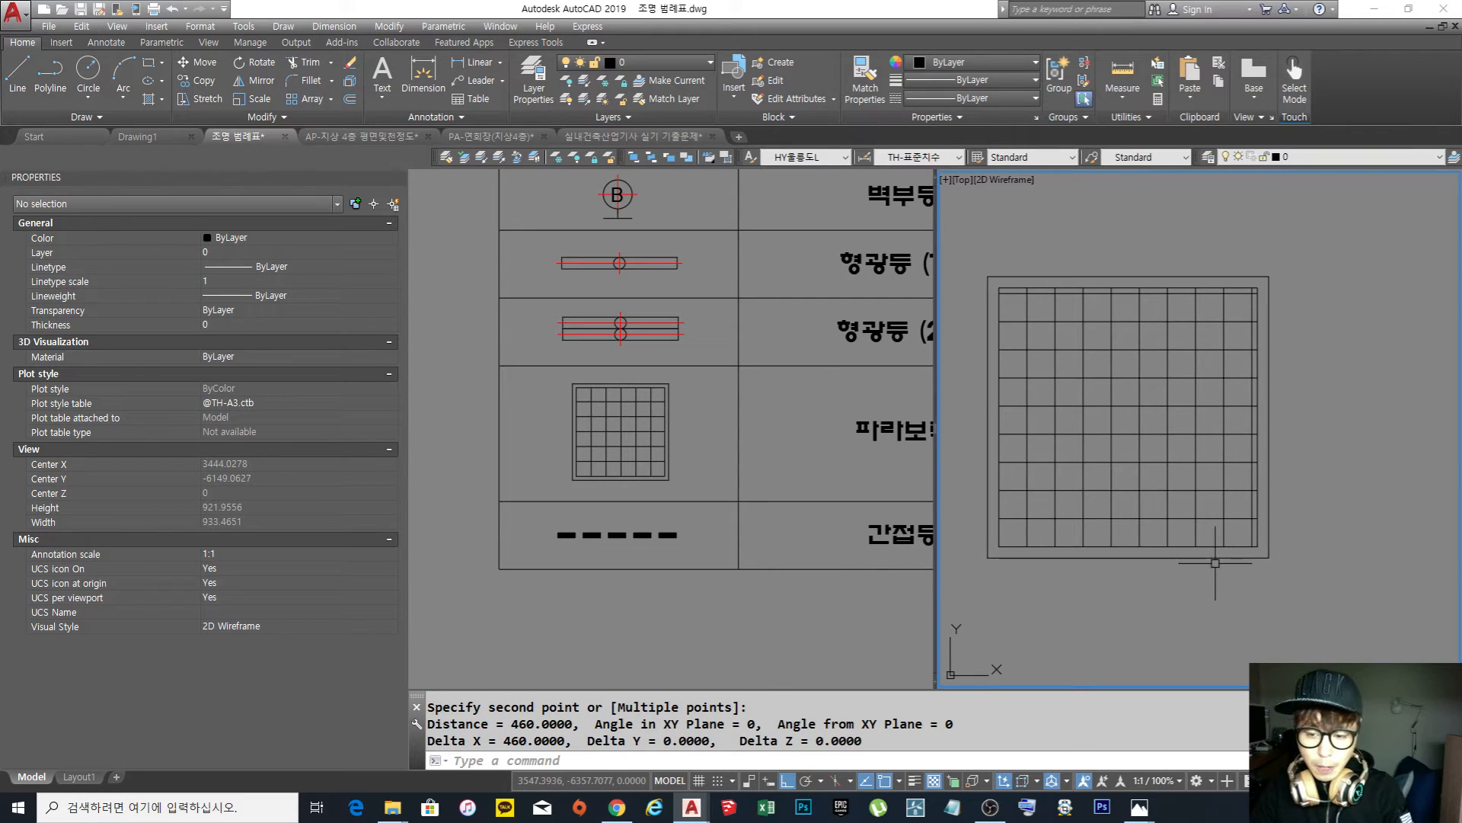
Calculate 460/8 with the CAL command to get an even grid spacing
text(ca)
key(Escape)
key(Escape)
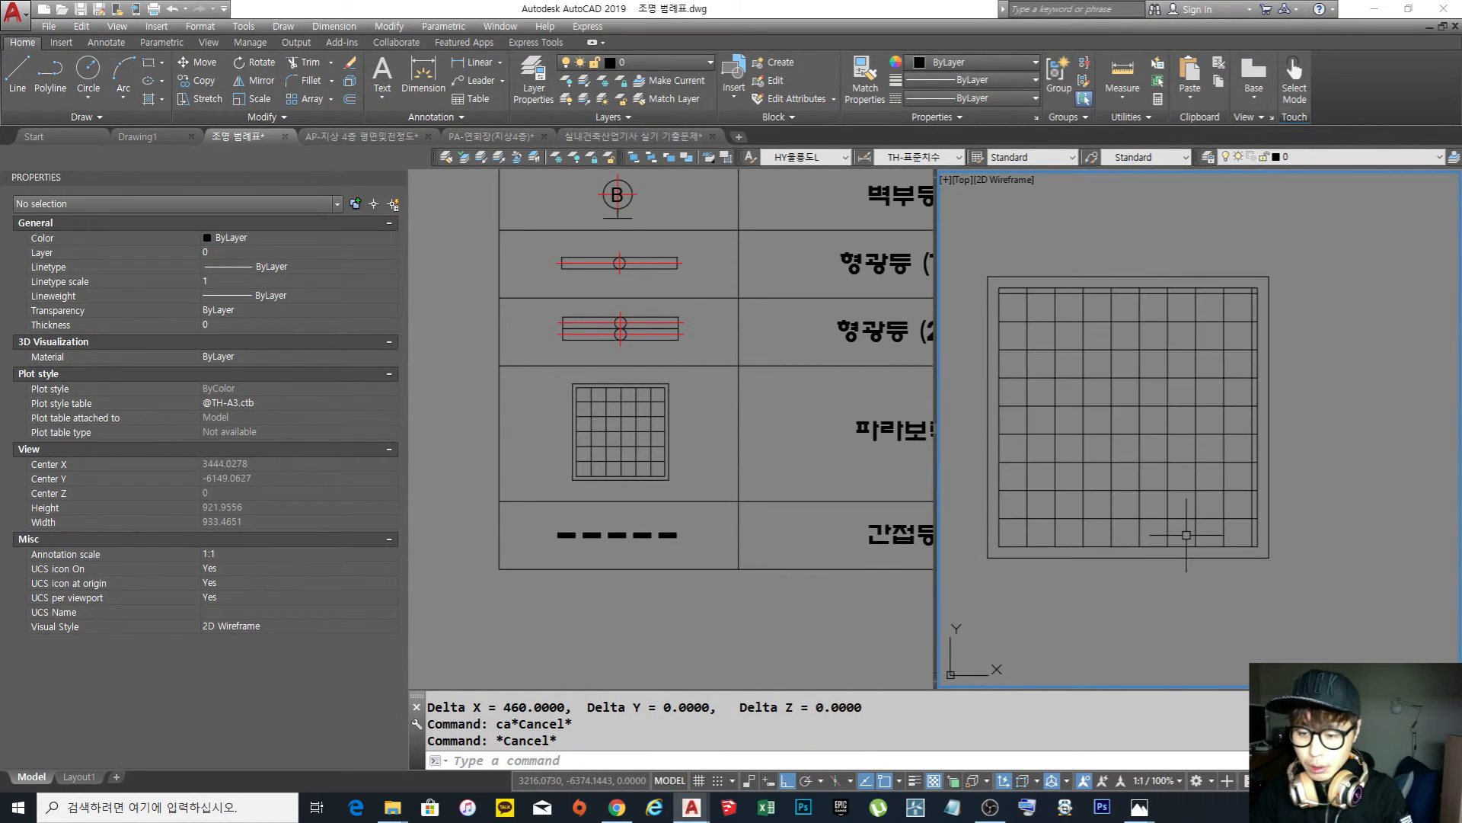
text(cal)
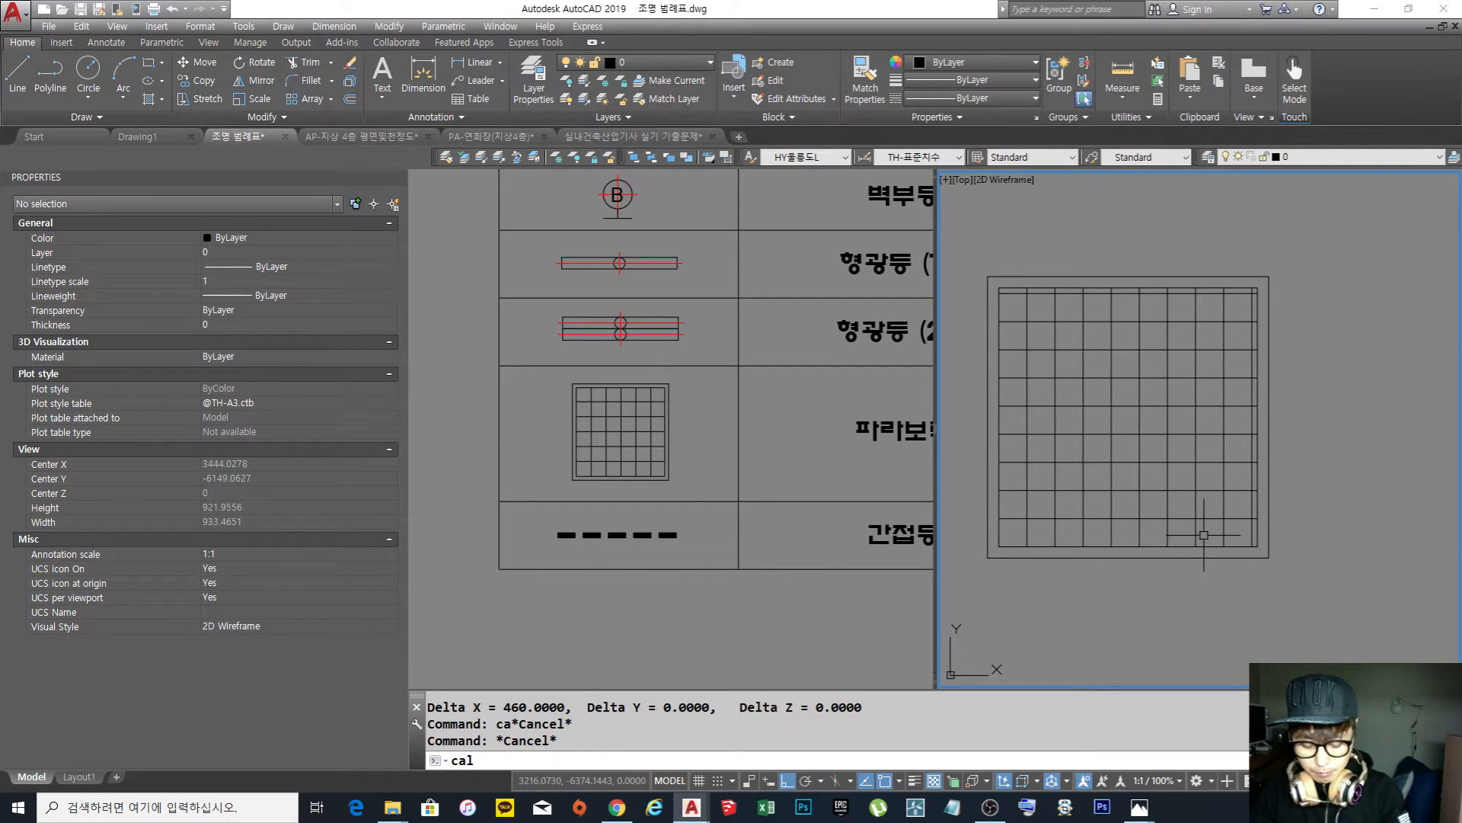
key(Return)
text(46/8)
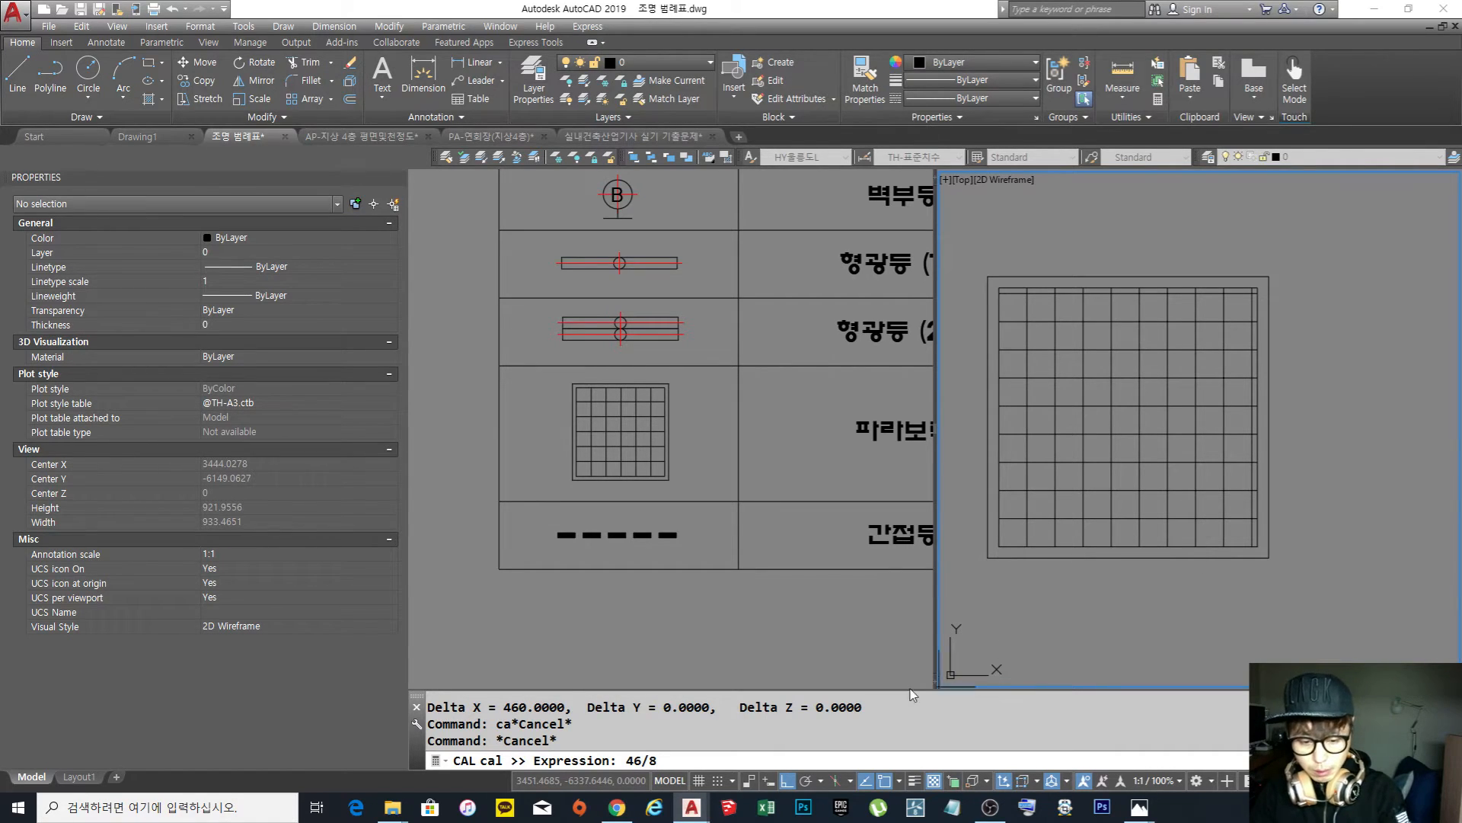
drag(661, 761, 511, 794)
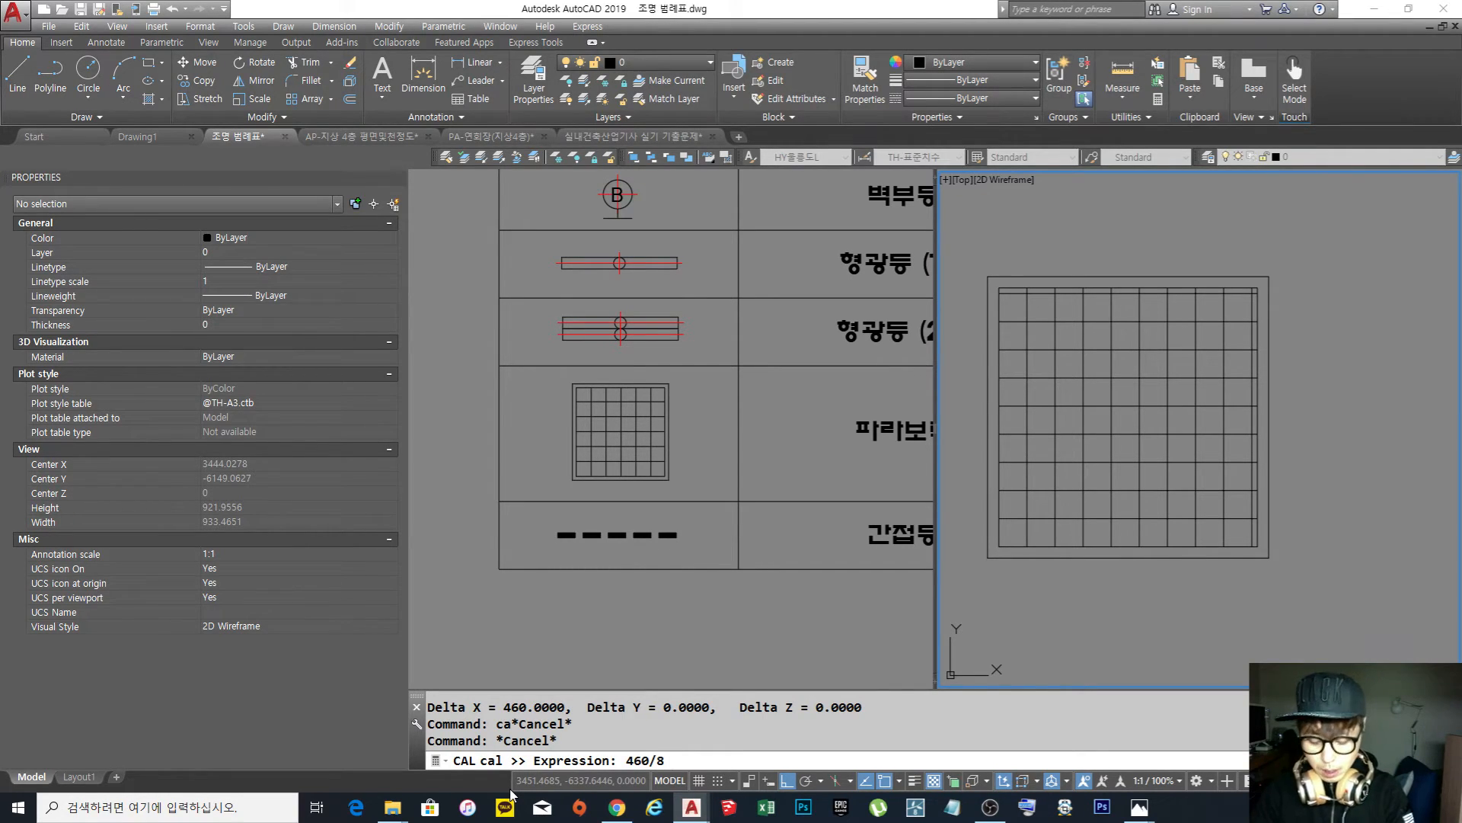
key(Return)
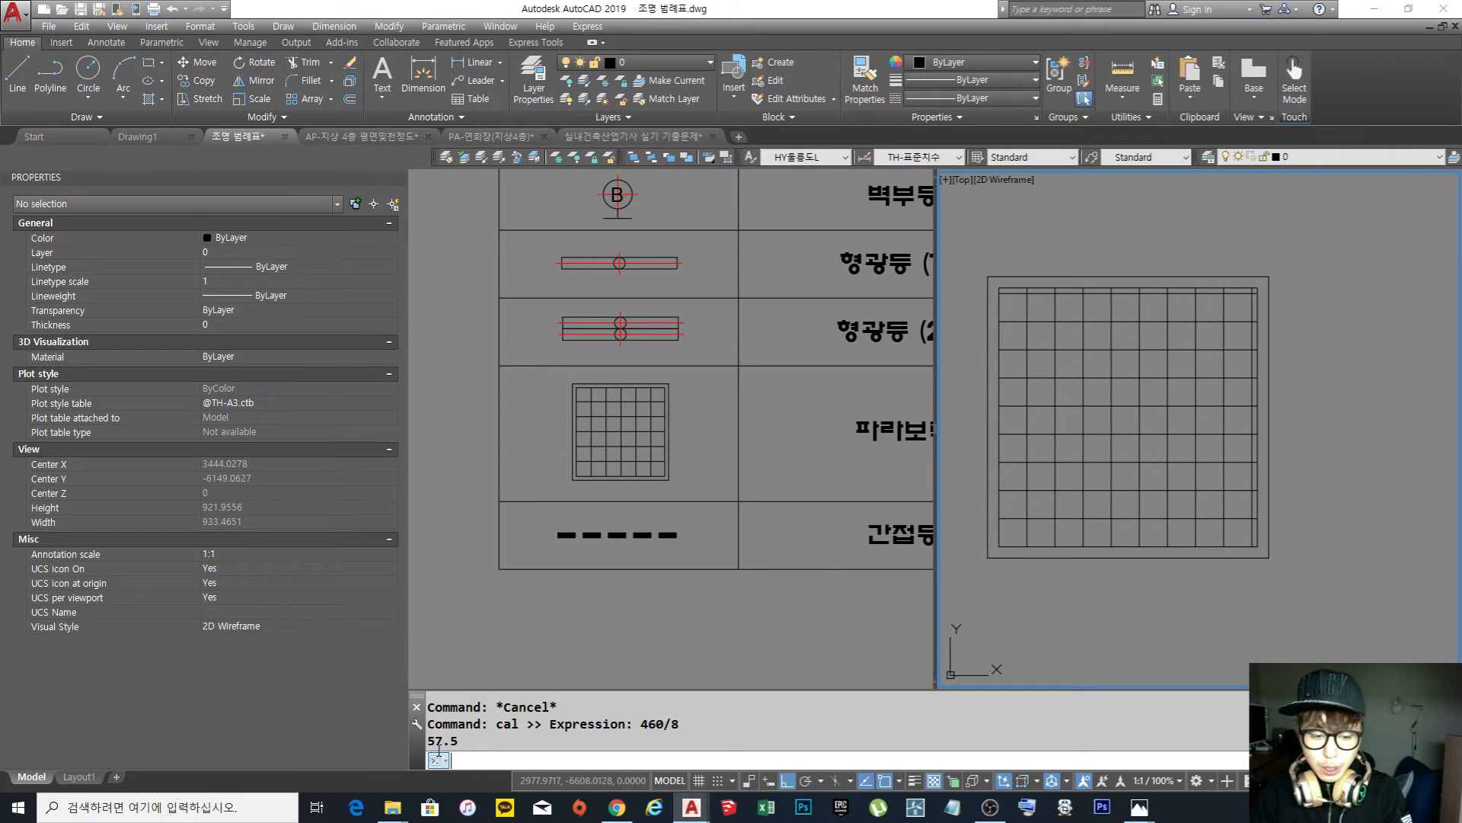
Set the grid hatch's spacing to 57.5 and check the resulting parabolic symbol
click(1157, 466)
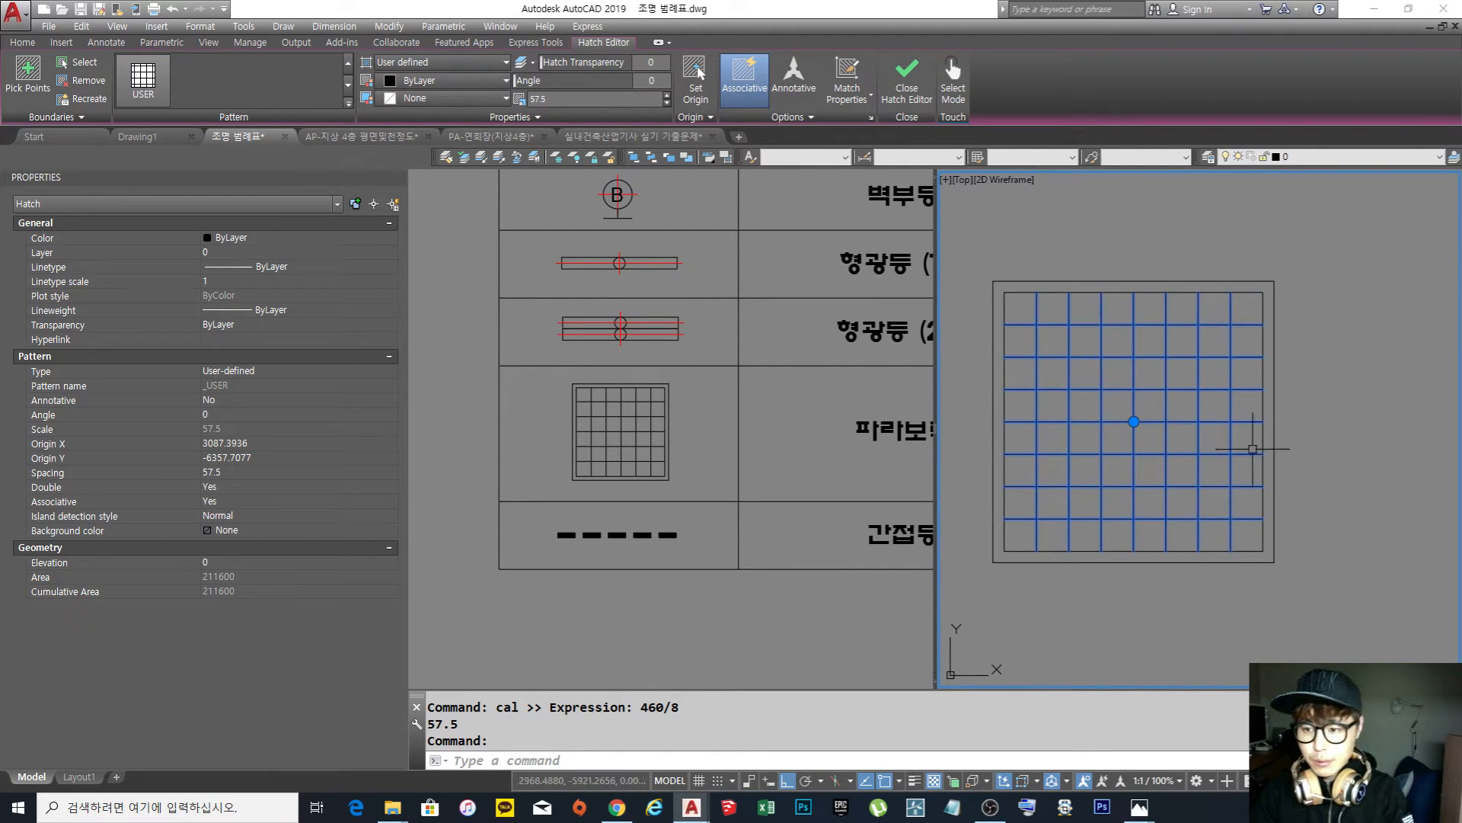
key(Escape)
key(Escape)
scroll(1158, 411, down, 3)
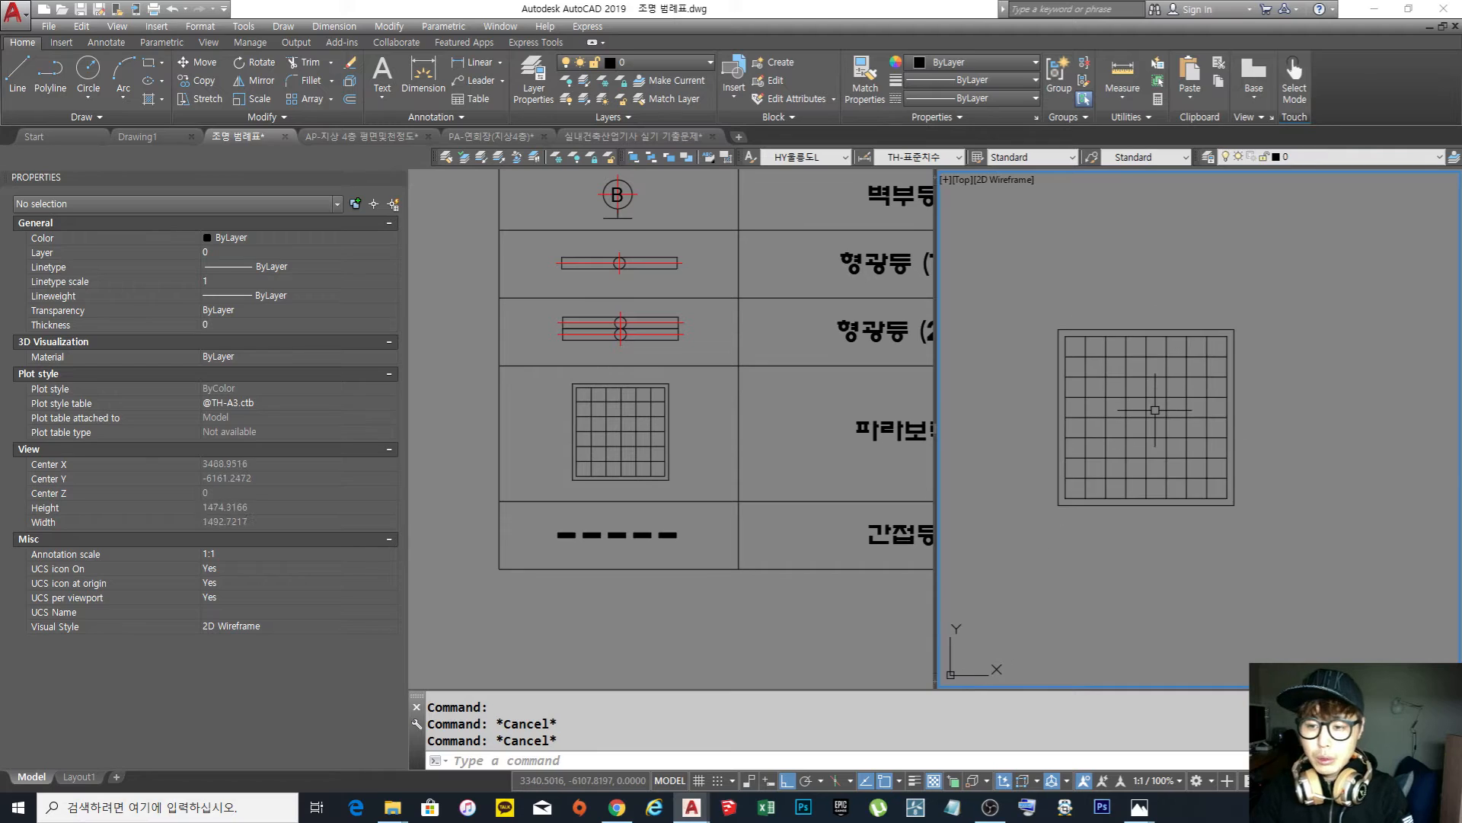
scroll(1196, 489, down, 8)
scroll(1059, 423, up, 8)
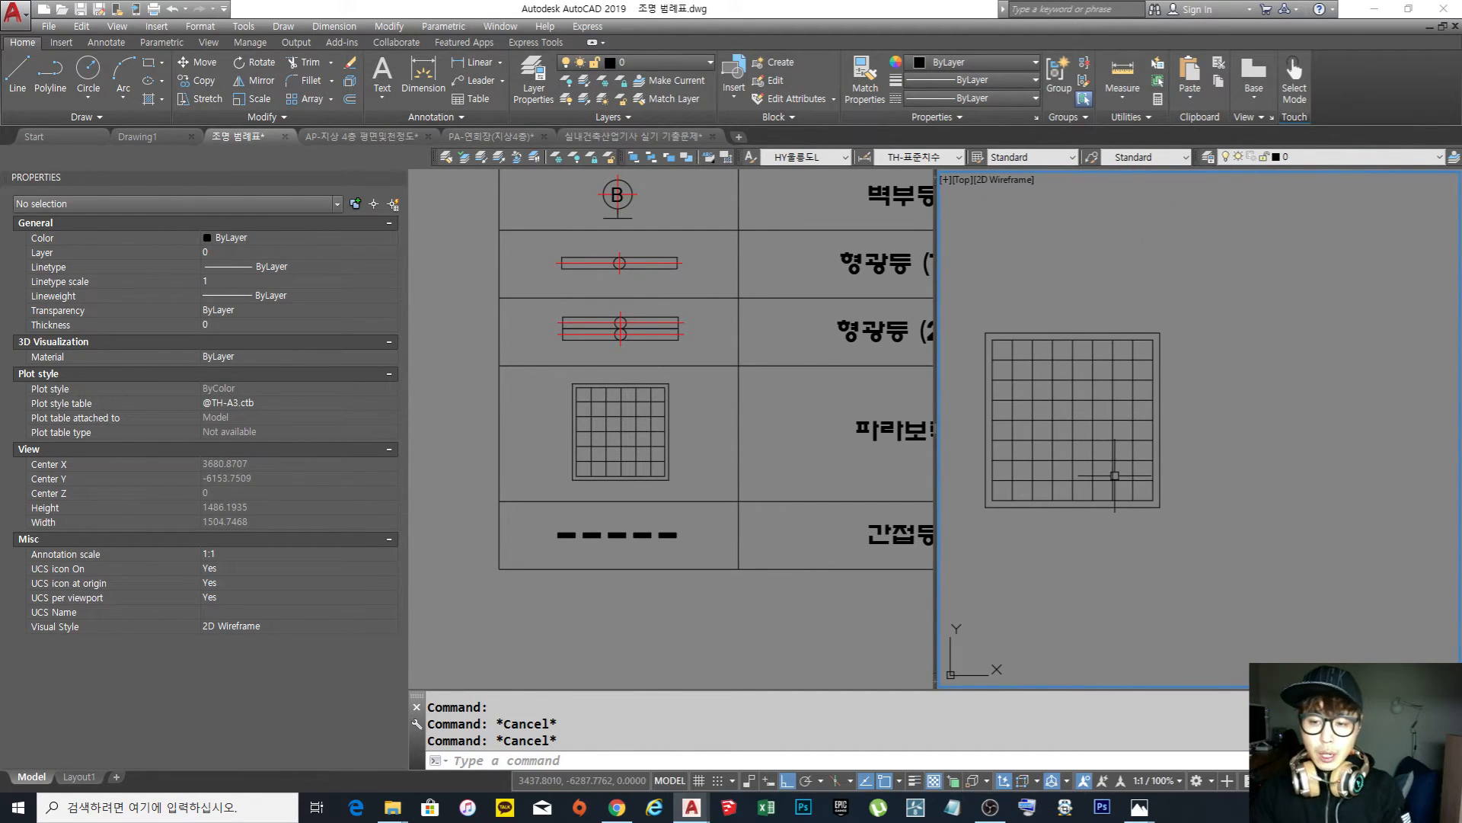
Move the whole parabolic light symbol straight up to just below the two-tube fluorescent symbol
scroll(1082, 412, down, 3)
scroll(1097, 492, down, 4)
text(m)
key(space)
click(1154, 571)
click(992, 382)
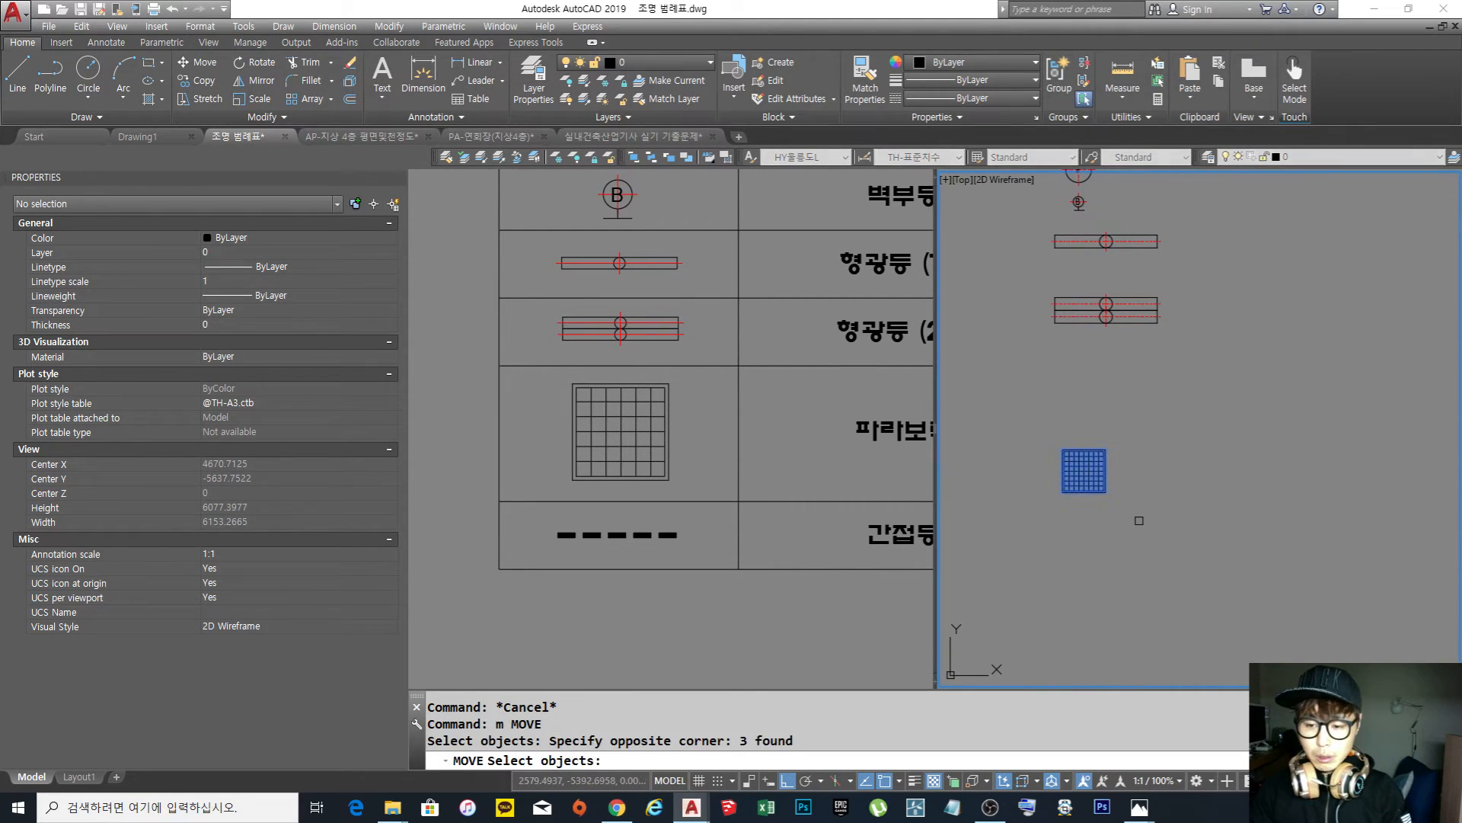
key(space)
click(1194, 539)
click(1197, 456)
Shift the parabolic light symbol horizontally to the right, roughly centring it beneath the fluorescent symbols
key(space)
click(1134, 426)
click(1019, 345)
key(space)
click(1149, 479)
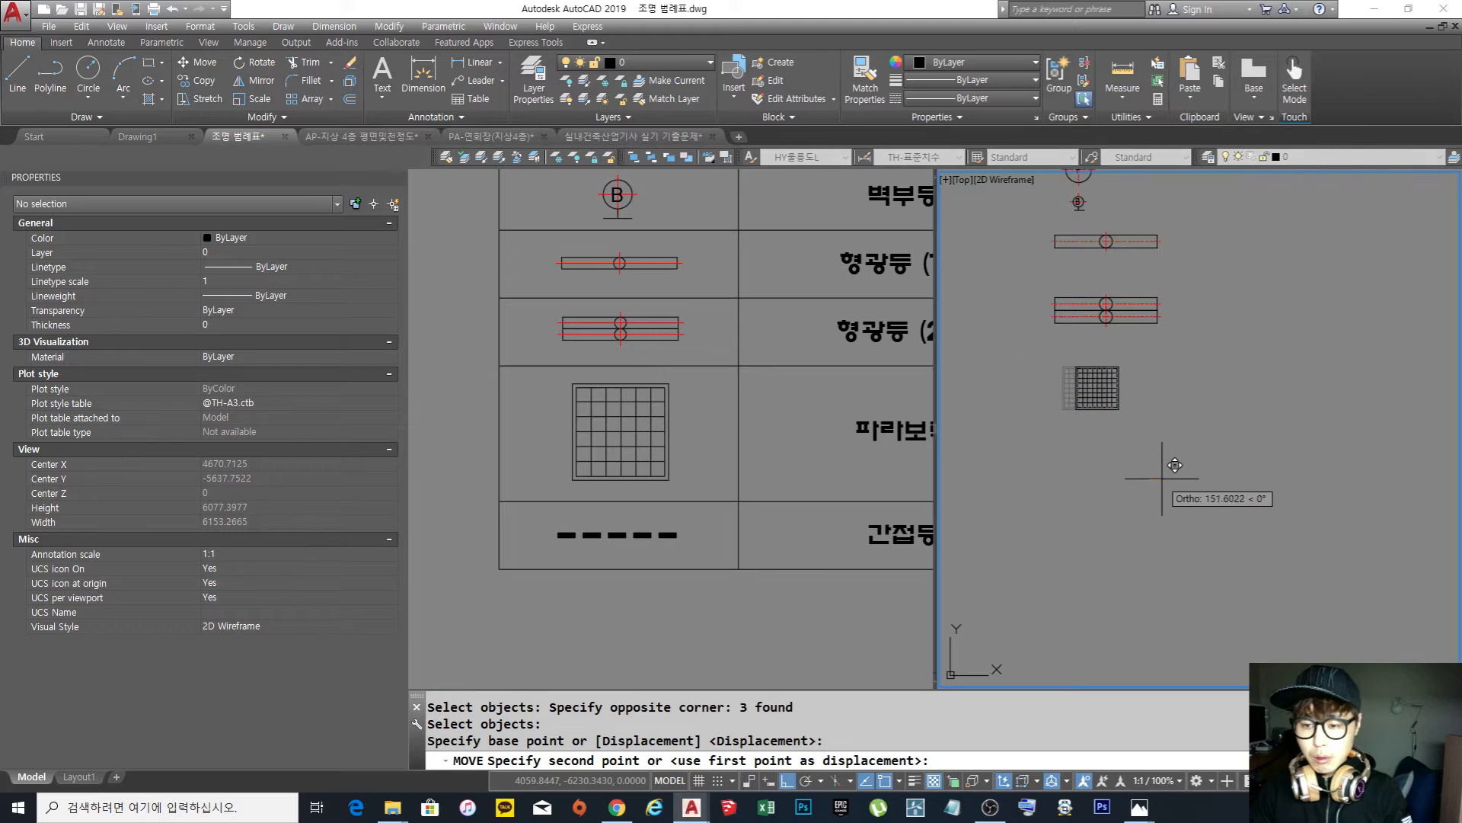
click(1173, 480)
key(Escape)
key(Escape)
key(Escape)
scroll(1121, 433, up, 2)
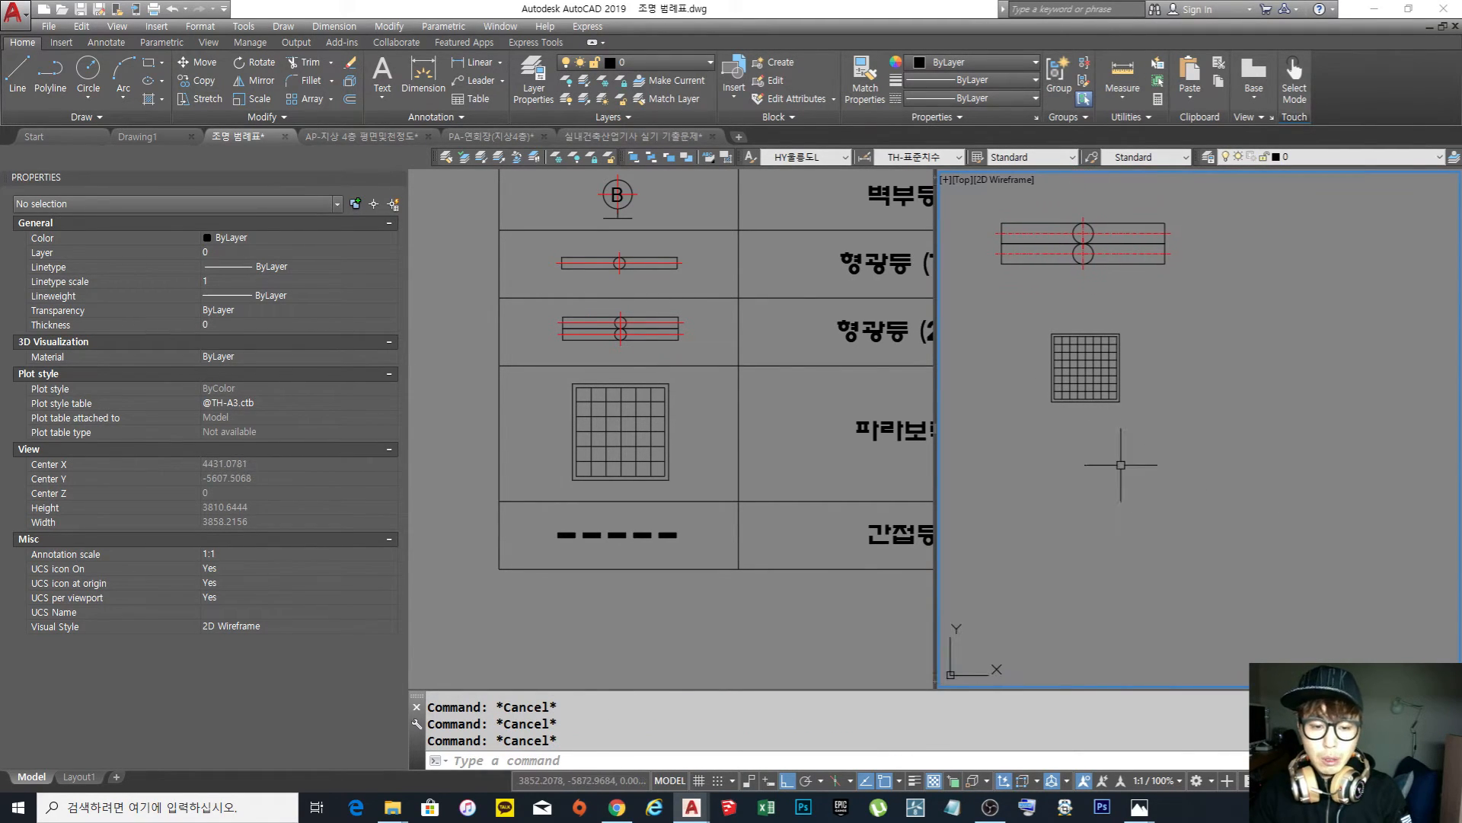
Draw a horizontal polyline about 1264 long below the parabolic symbol for the cove light, following the reference table
click(809, 425)
scroll(809, 425, down, 4)
middle_drag(840, 432, 732, 442)
scroll(672, 442, up, 4)
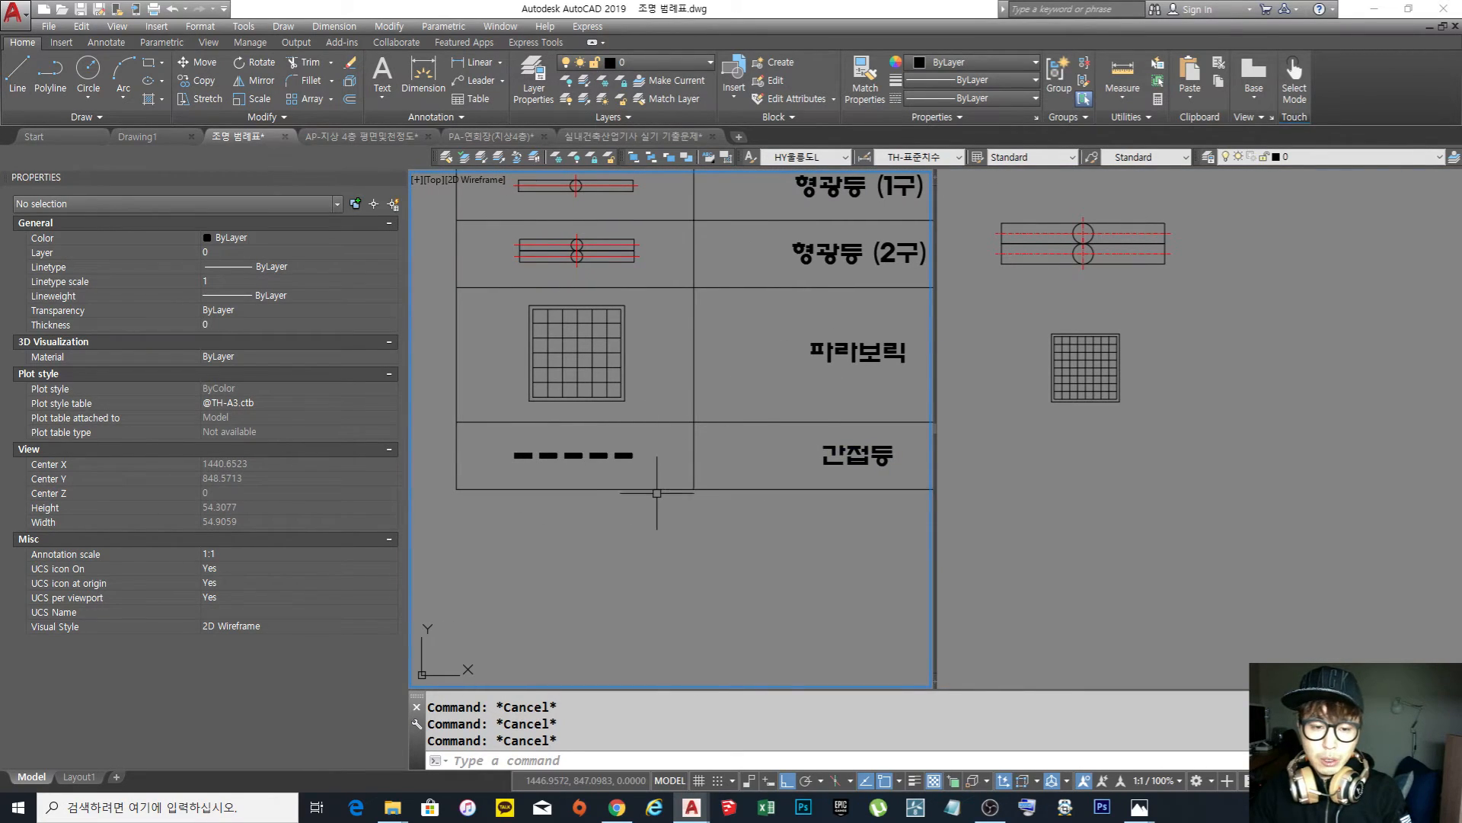
middle_drag(653, 490, 653, 509)
click(1118, 487)
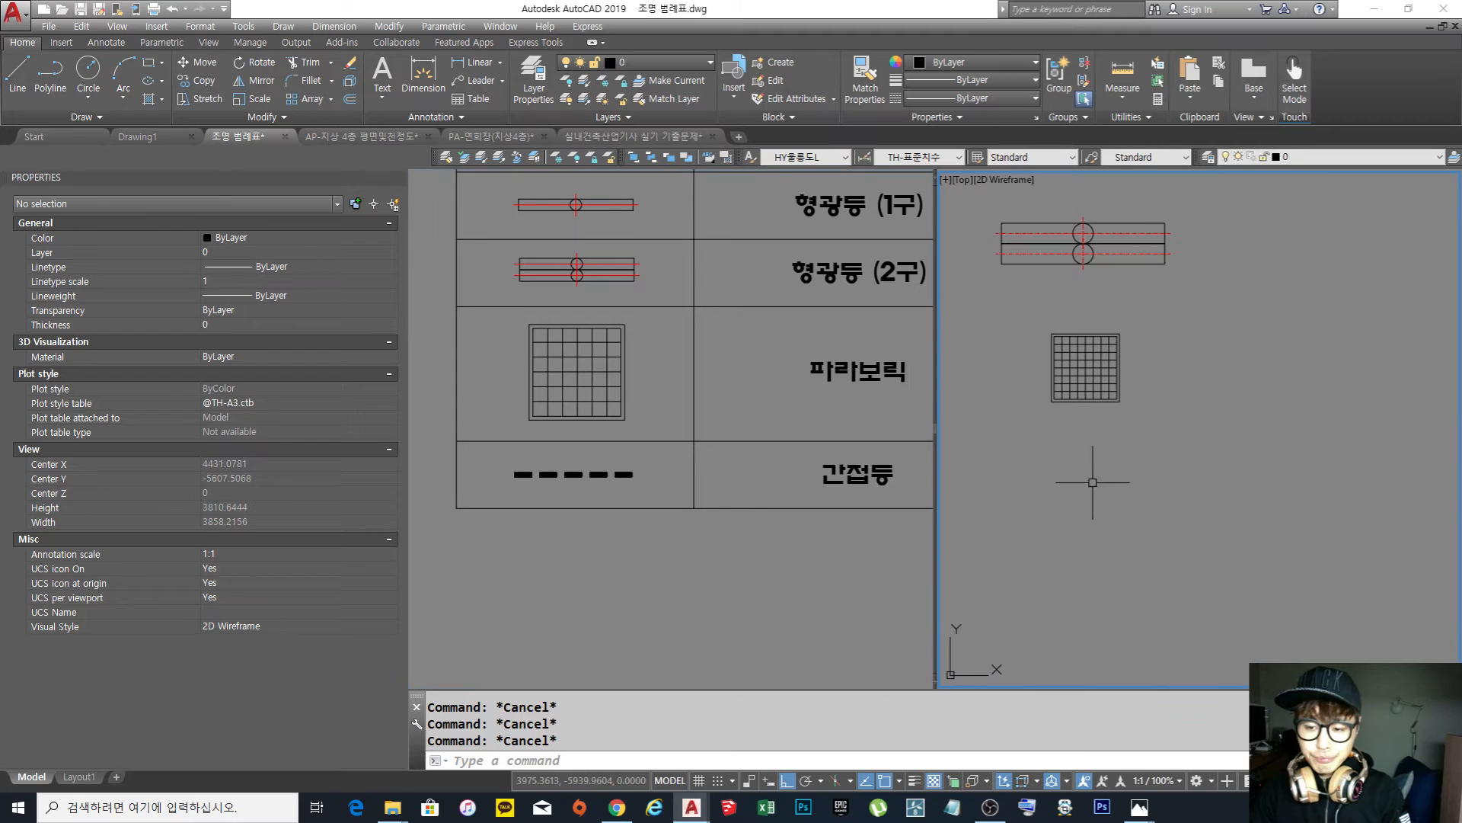
text(pl)
key(Return)
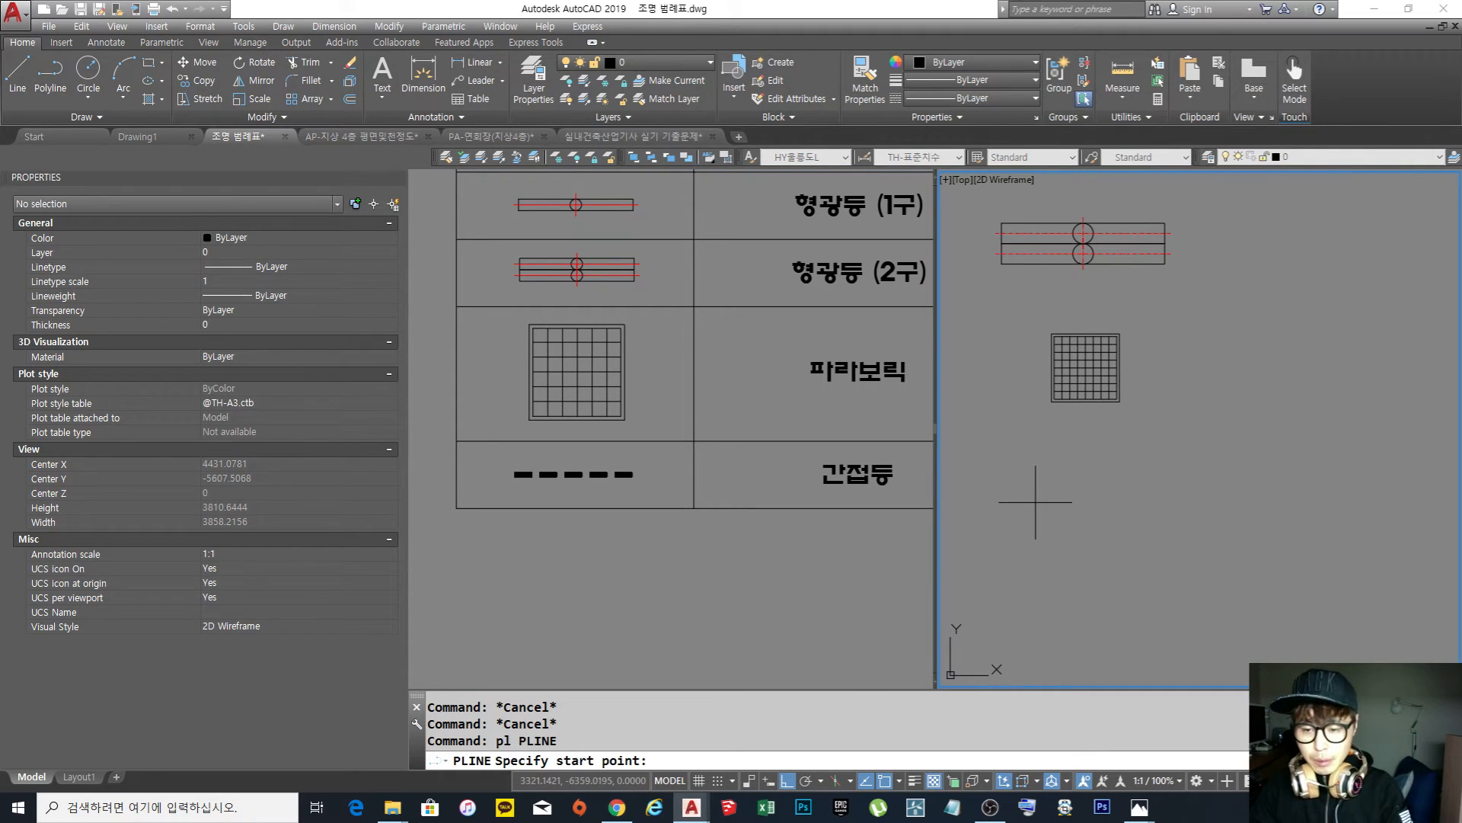
click(1021, 471)
click(1171, 489)
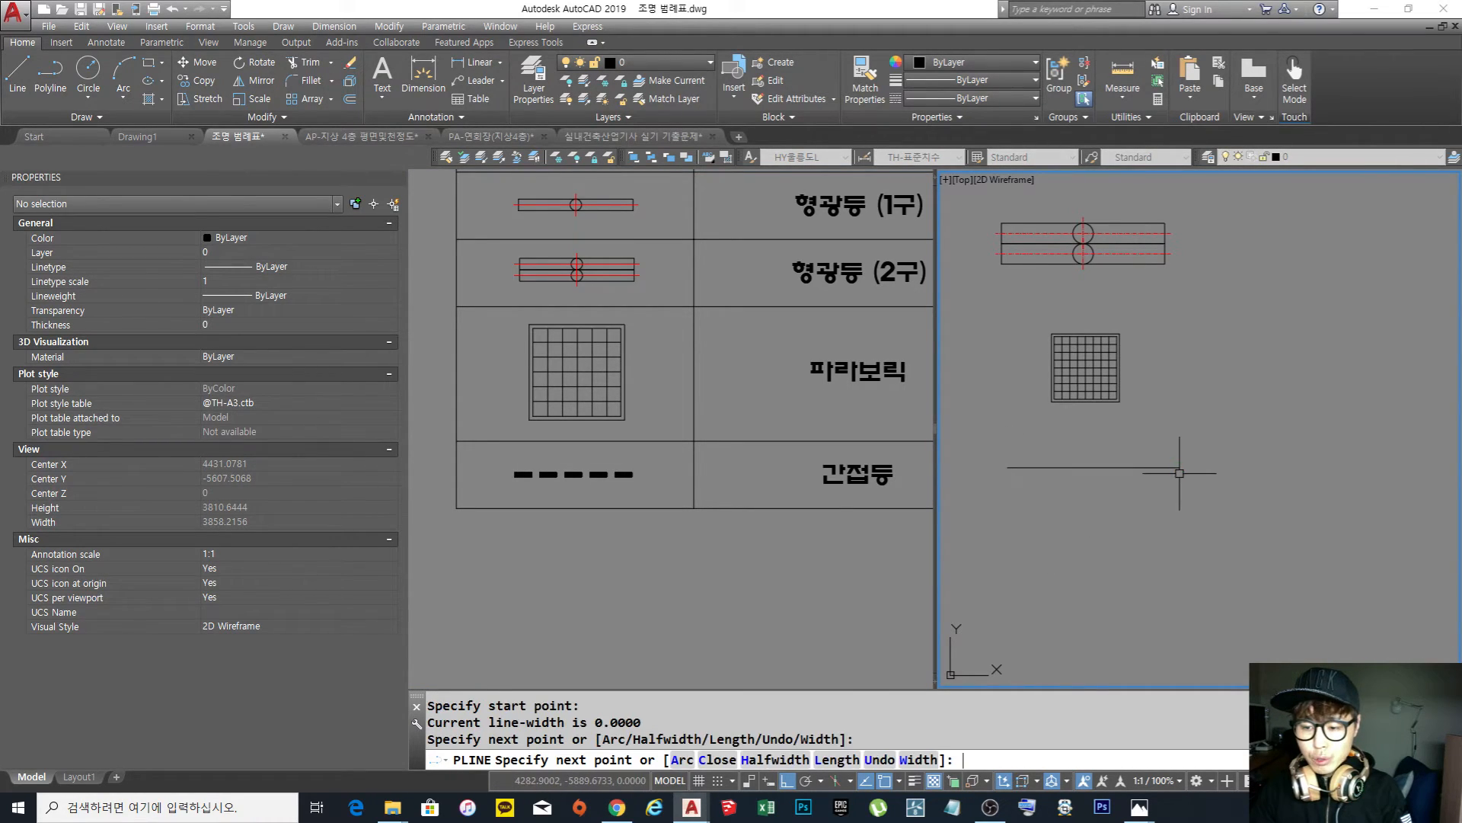
key(Escape)
key(Escape)
key(Escape)
text(pe)
key(Return)
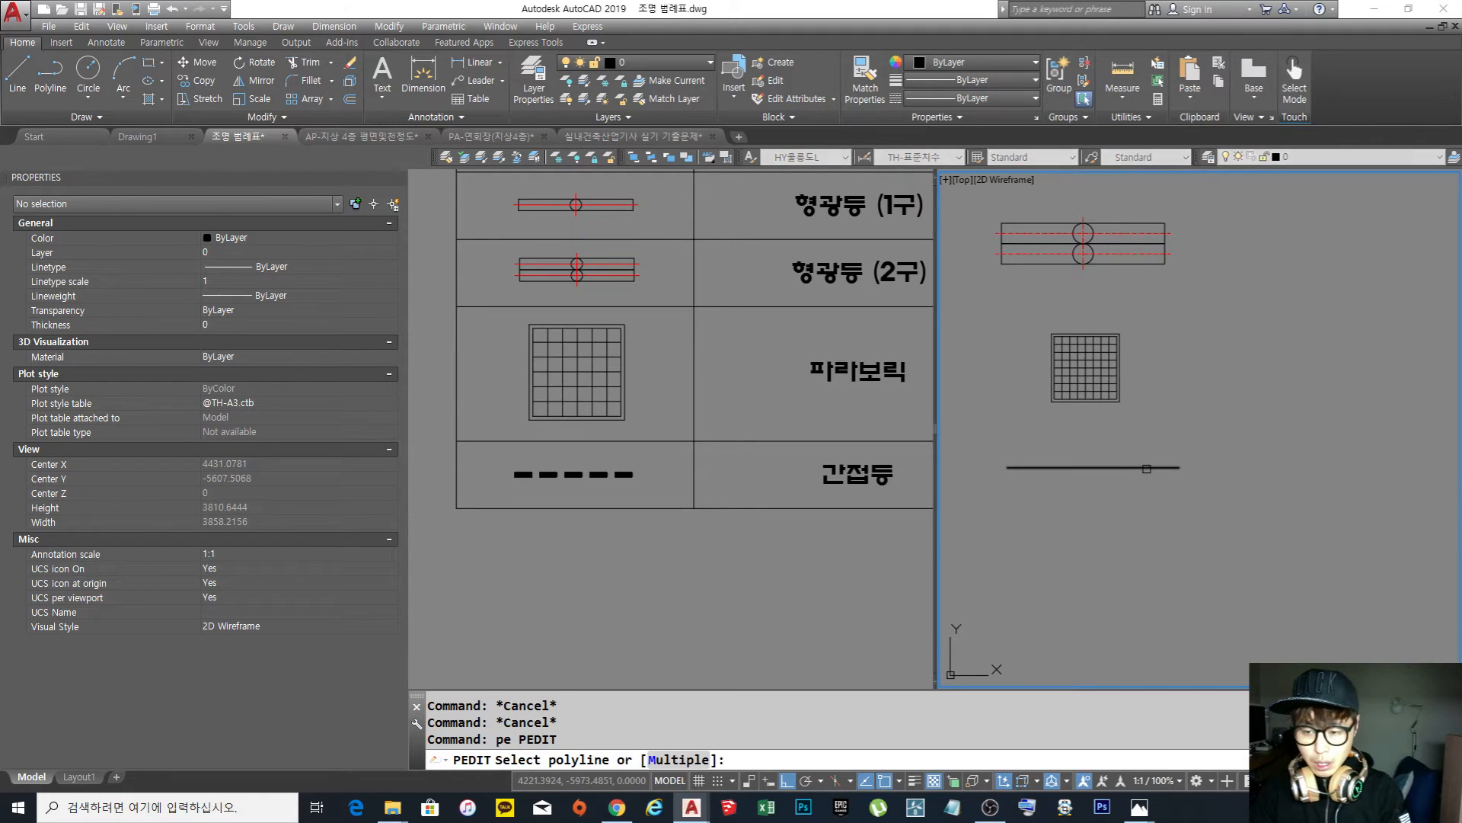
click(1171, 467)
key(Escape)
key(Escape)
key(Escape)
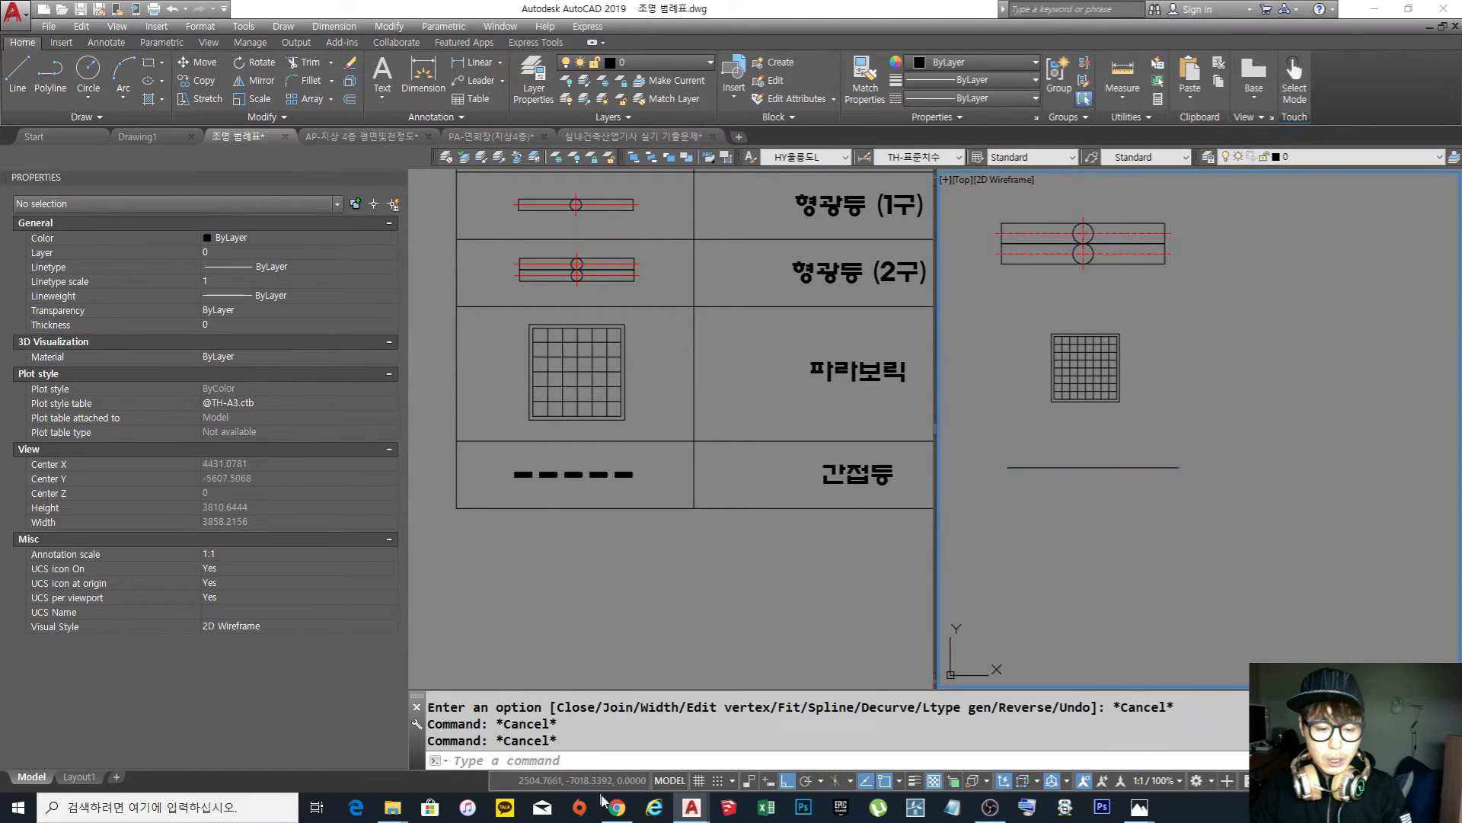
Examine the LED T5 cove light photo 20191215_024106.jpg, close it and return to the AutoCAD drawing
mouse_move(395, 812)
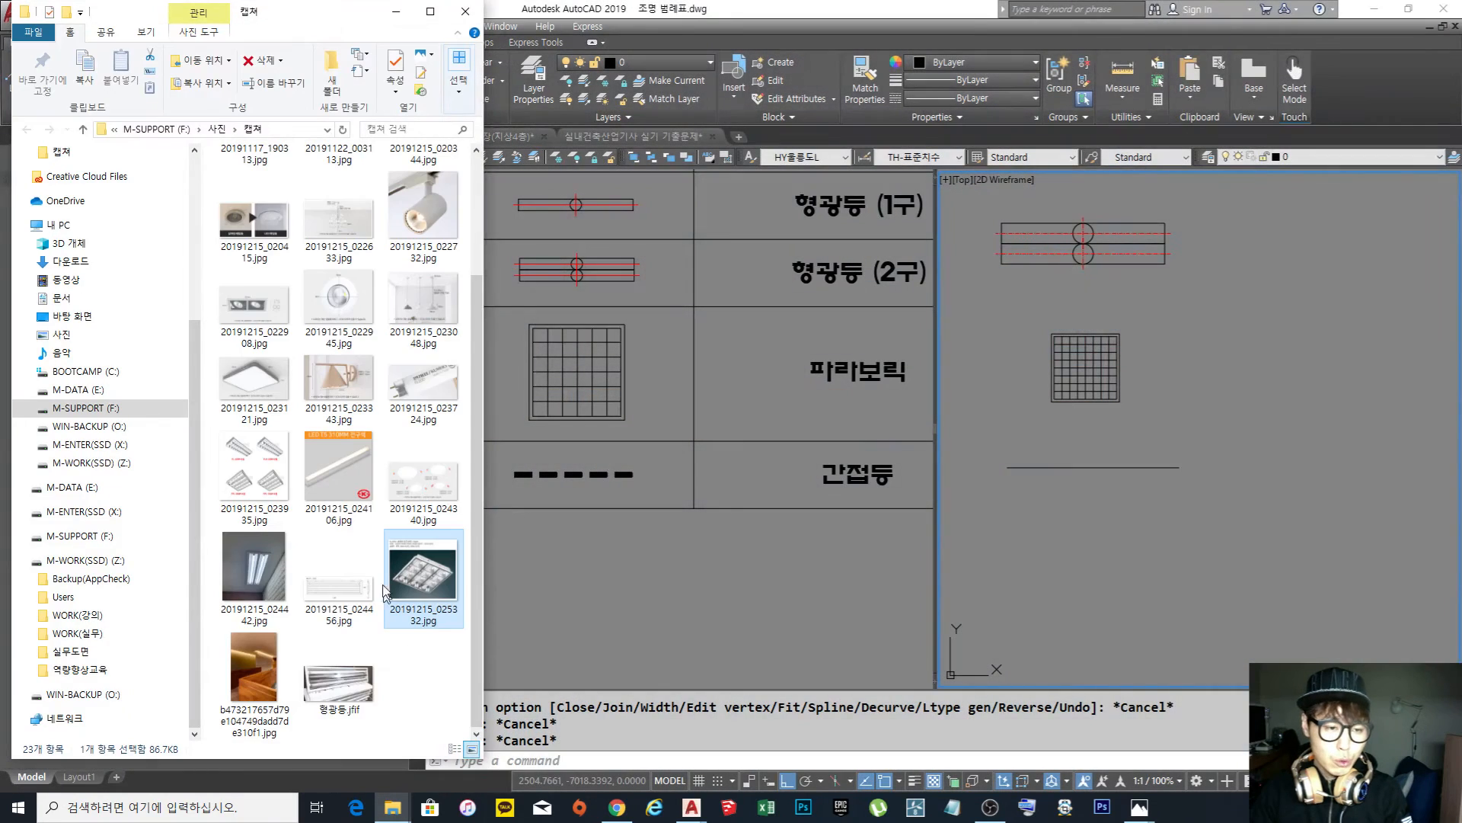
click(445, 747)
double_click(346, 463)
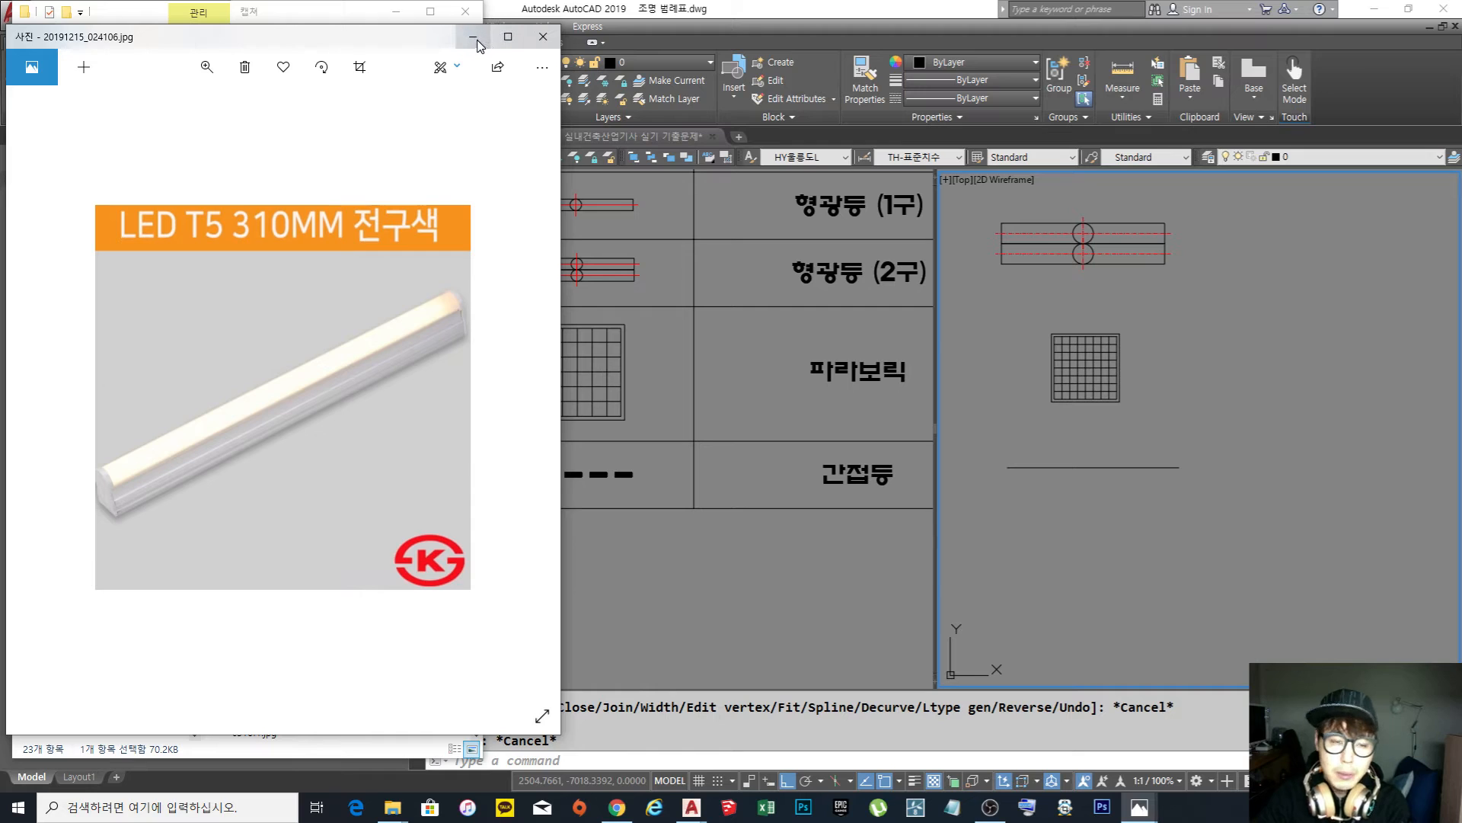
click(543, 38)
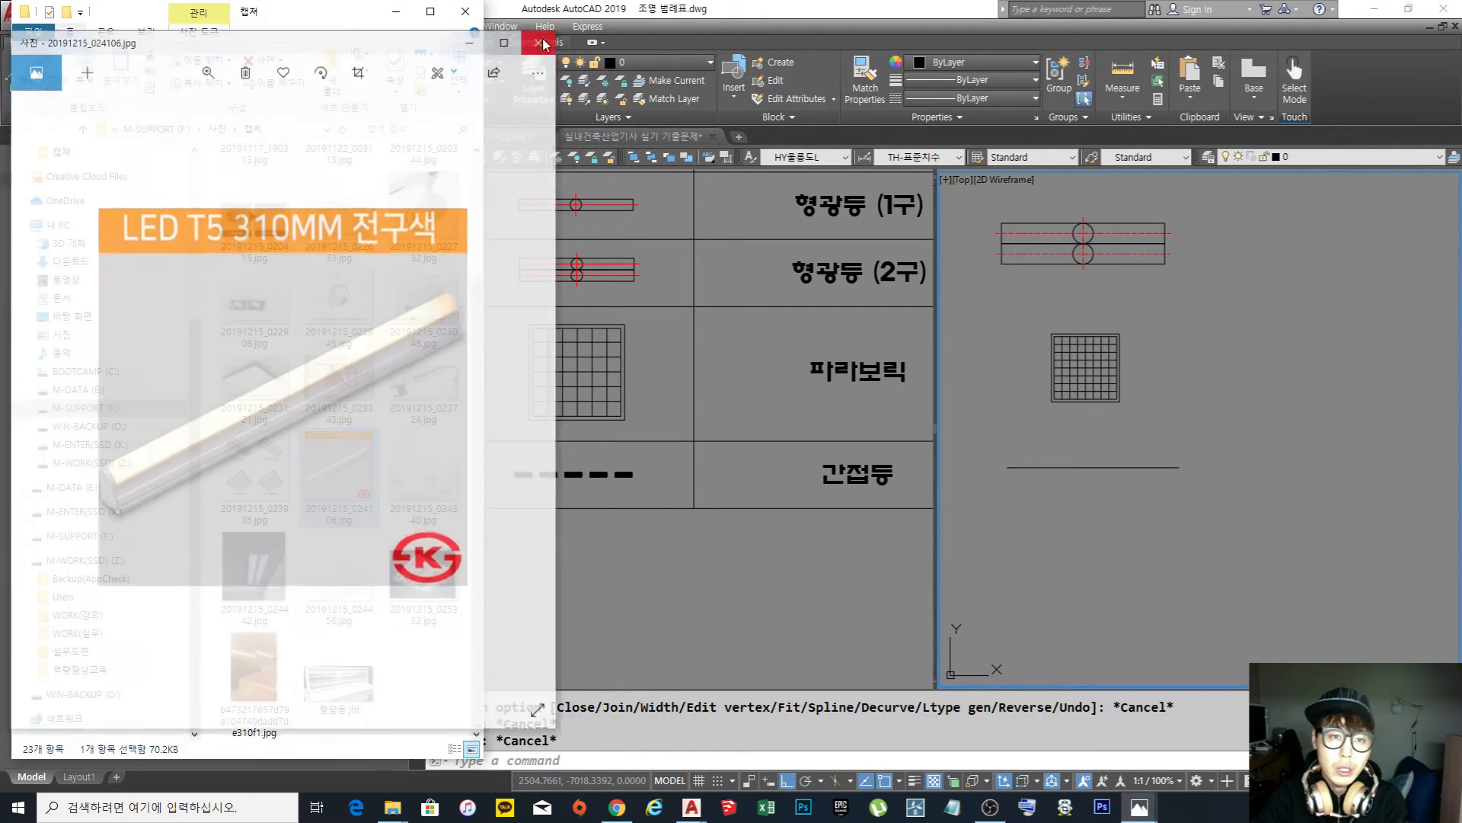
click(1118, 451)
key(Escape)
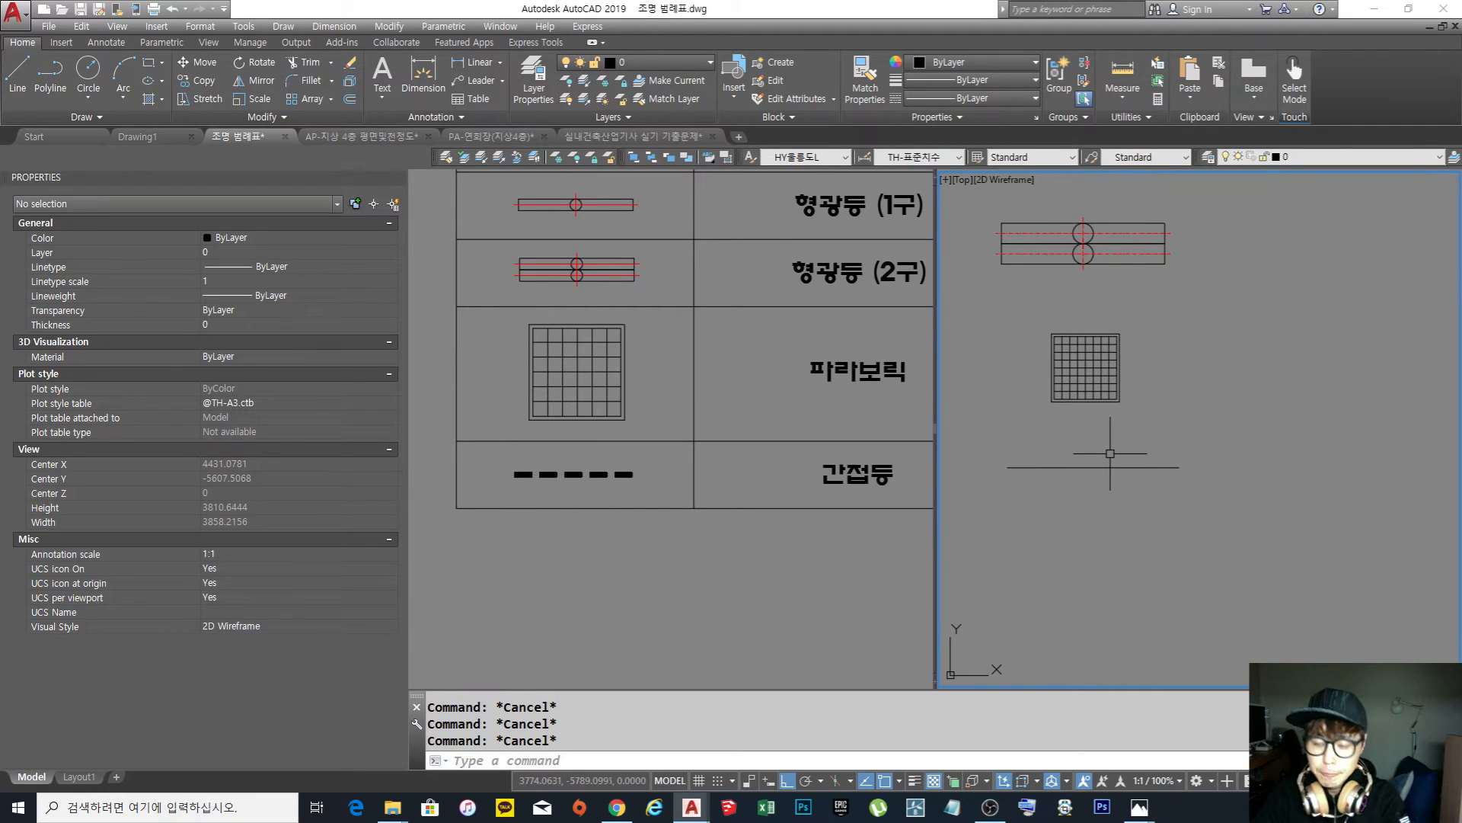
Set the cove light polyline's width to 30 with PEDIT
text(pe)
key(Return)
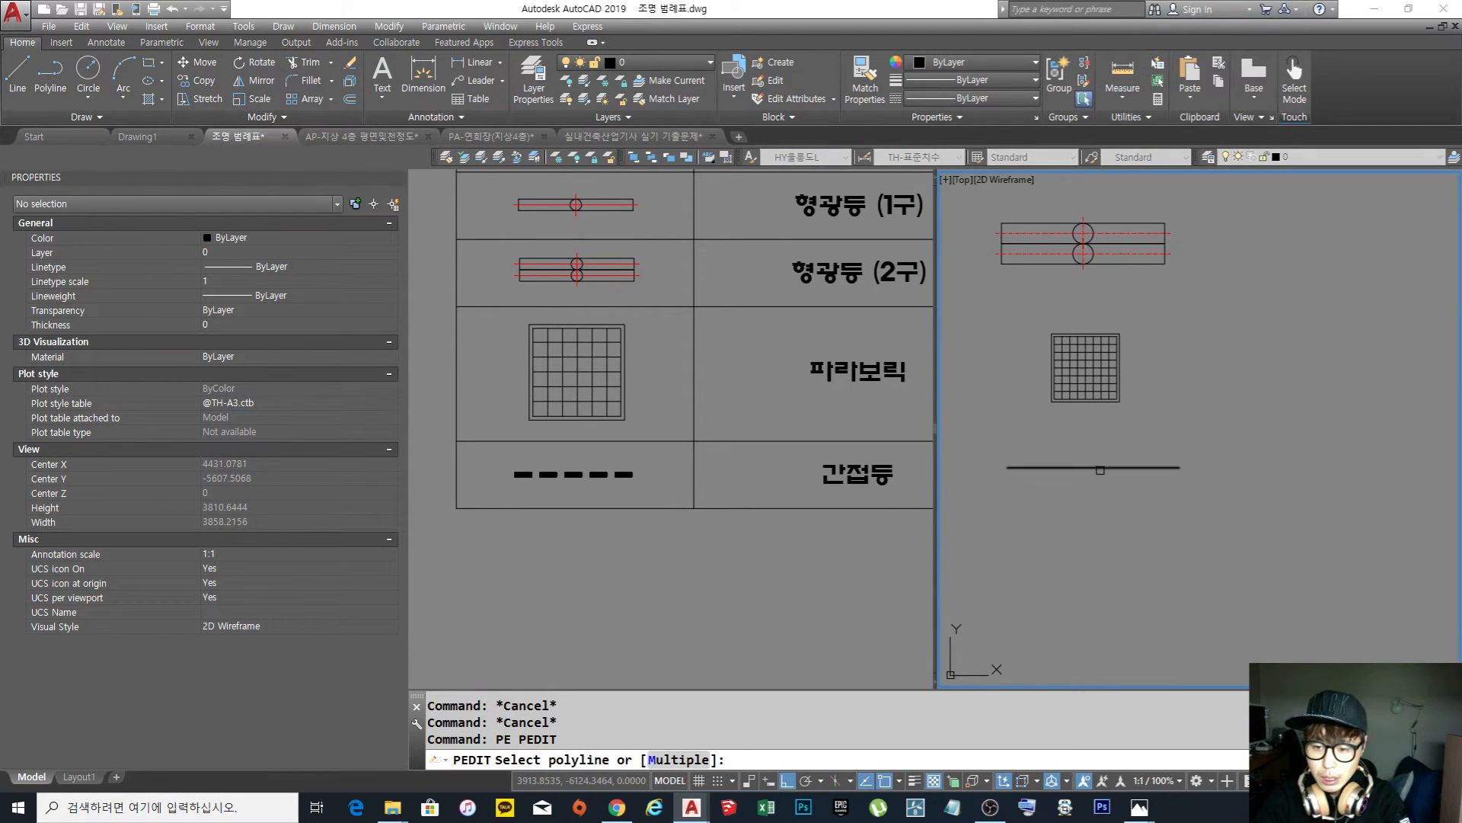
click(1102, 466)
text(w)
key(Return)
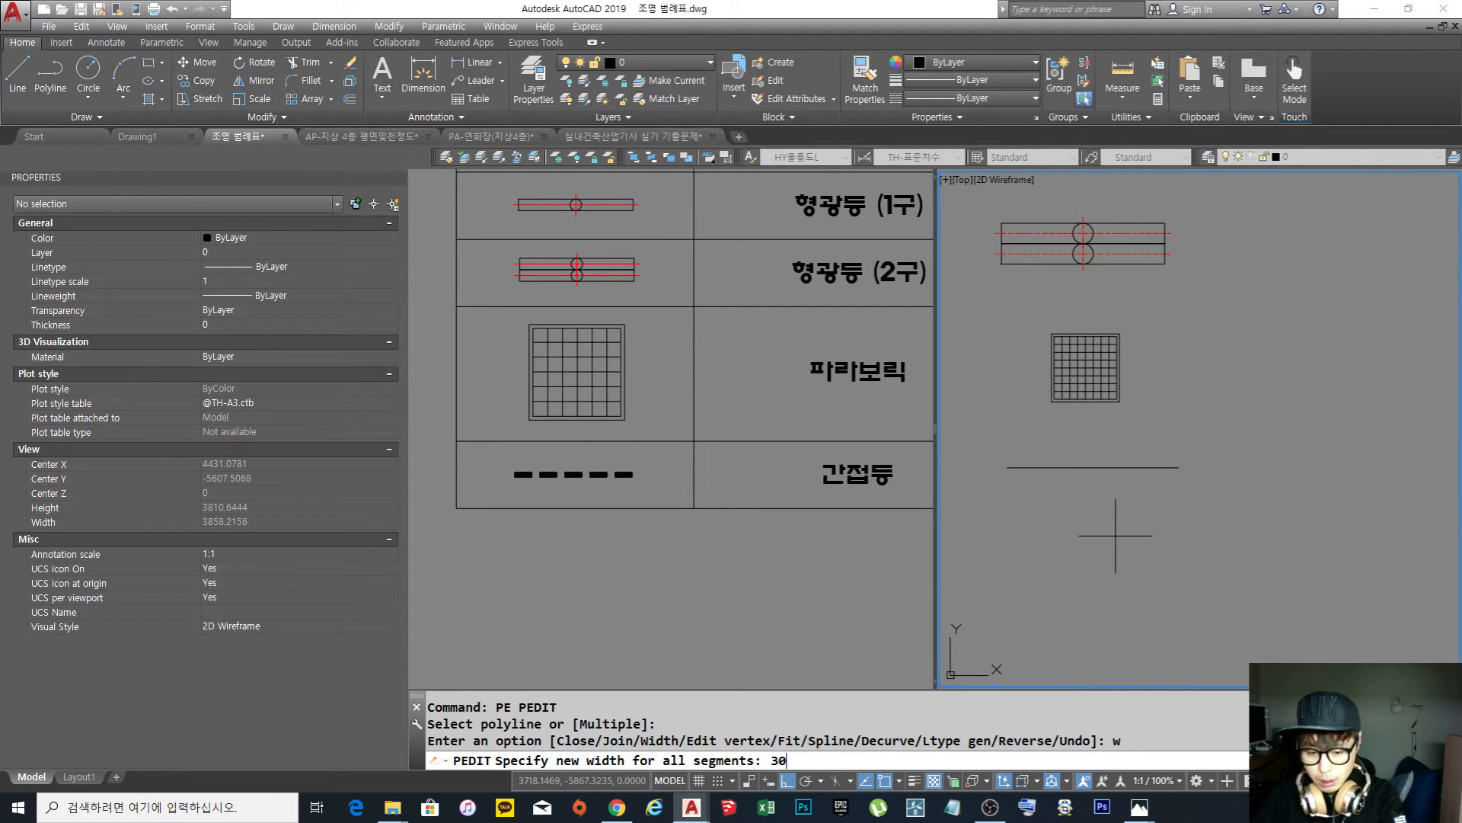
key(Return)
key(Escape)
key(Escape)
scroll(1075, 447, up, 2)
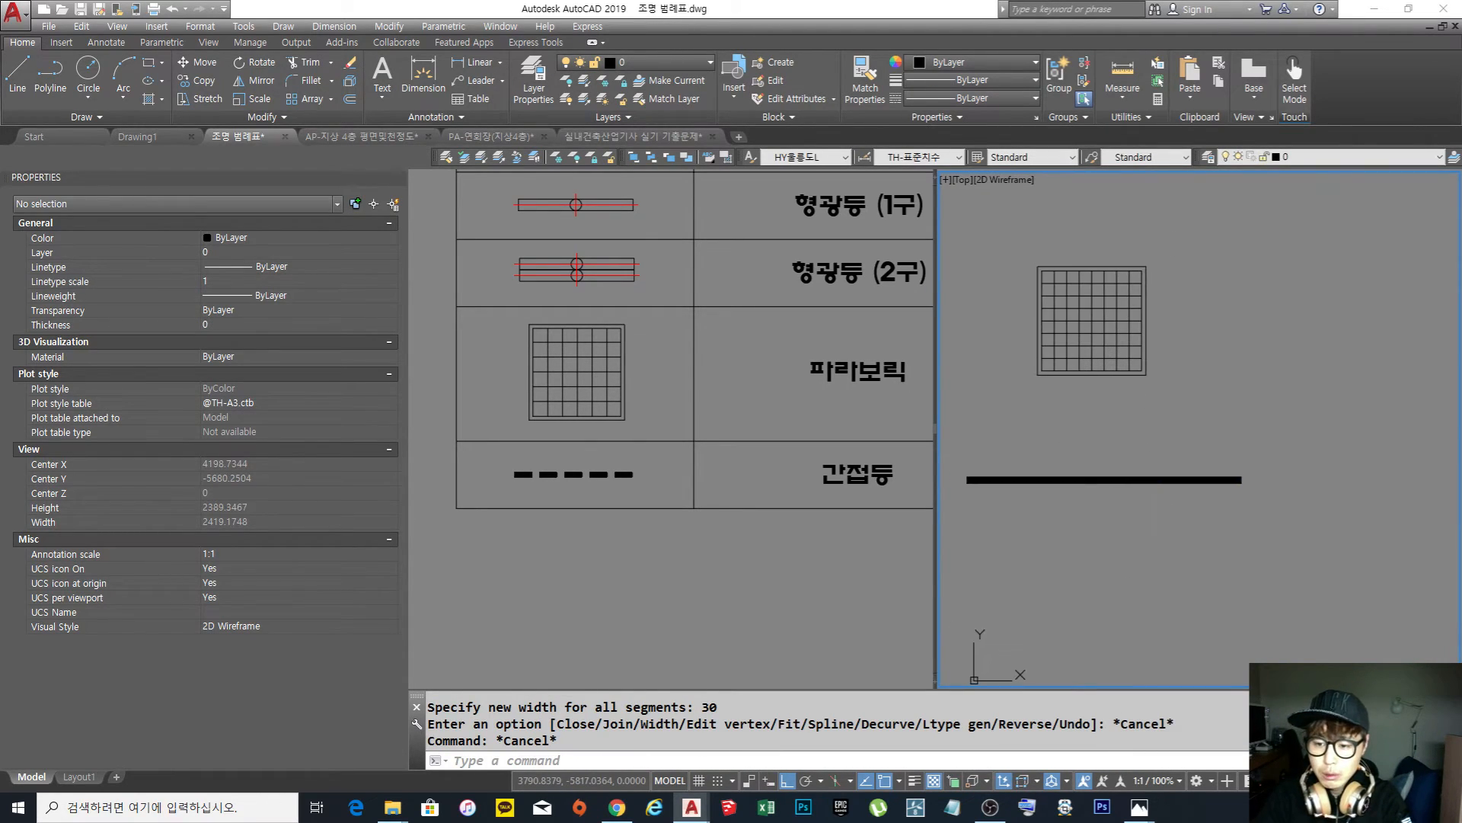
Load the HIDDEN linetype from acadiso.lin in the Linetype Manager, dismissing any bad-definition warnings
click(1162, 533)
click(1101, 426)
click(979, 97)
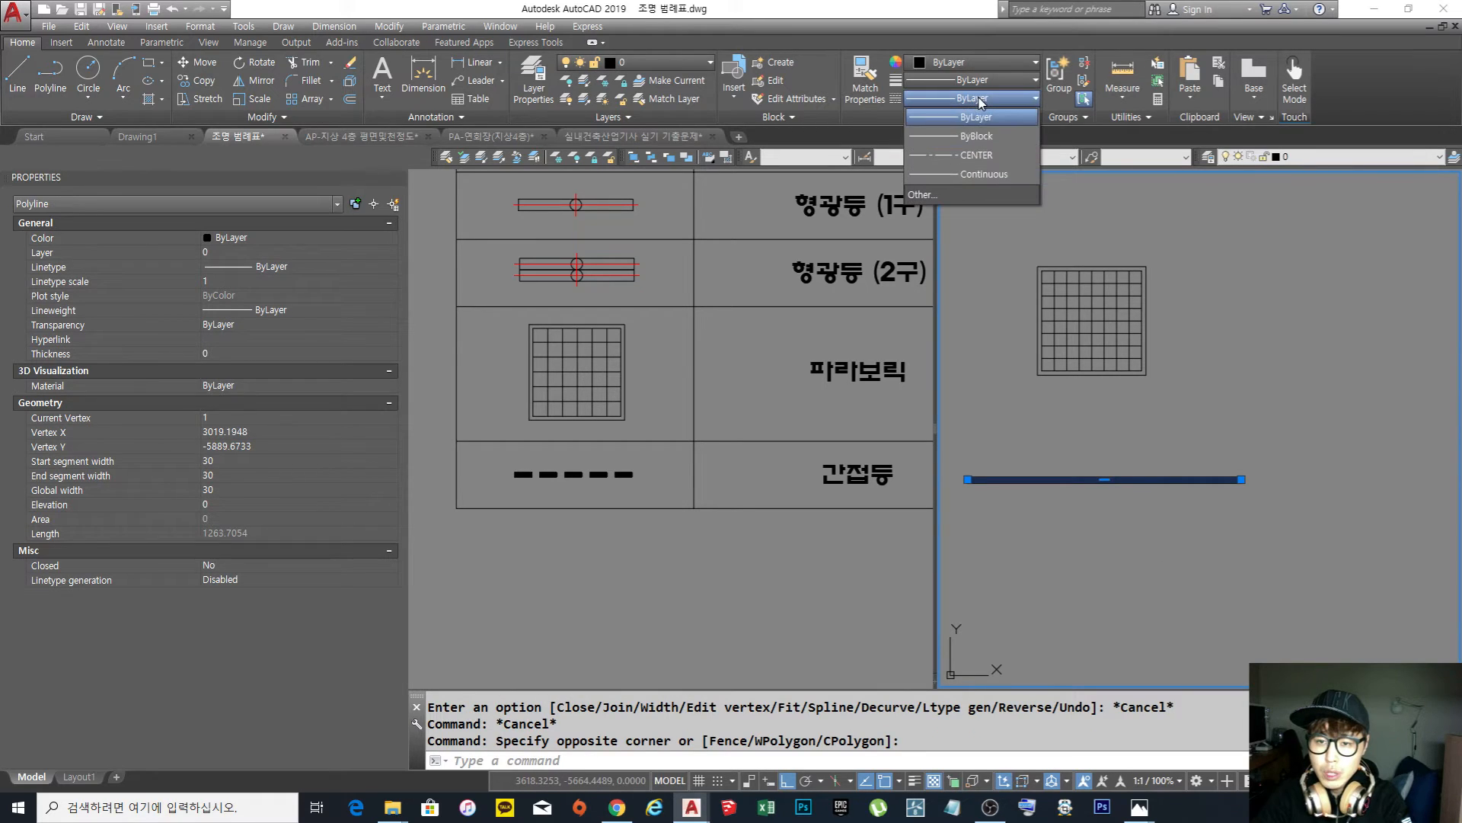
click(960, 195)
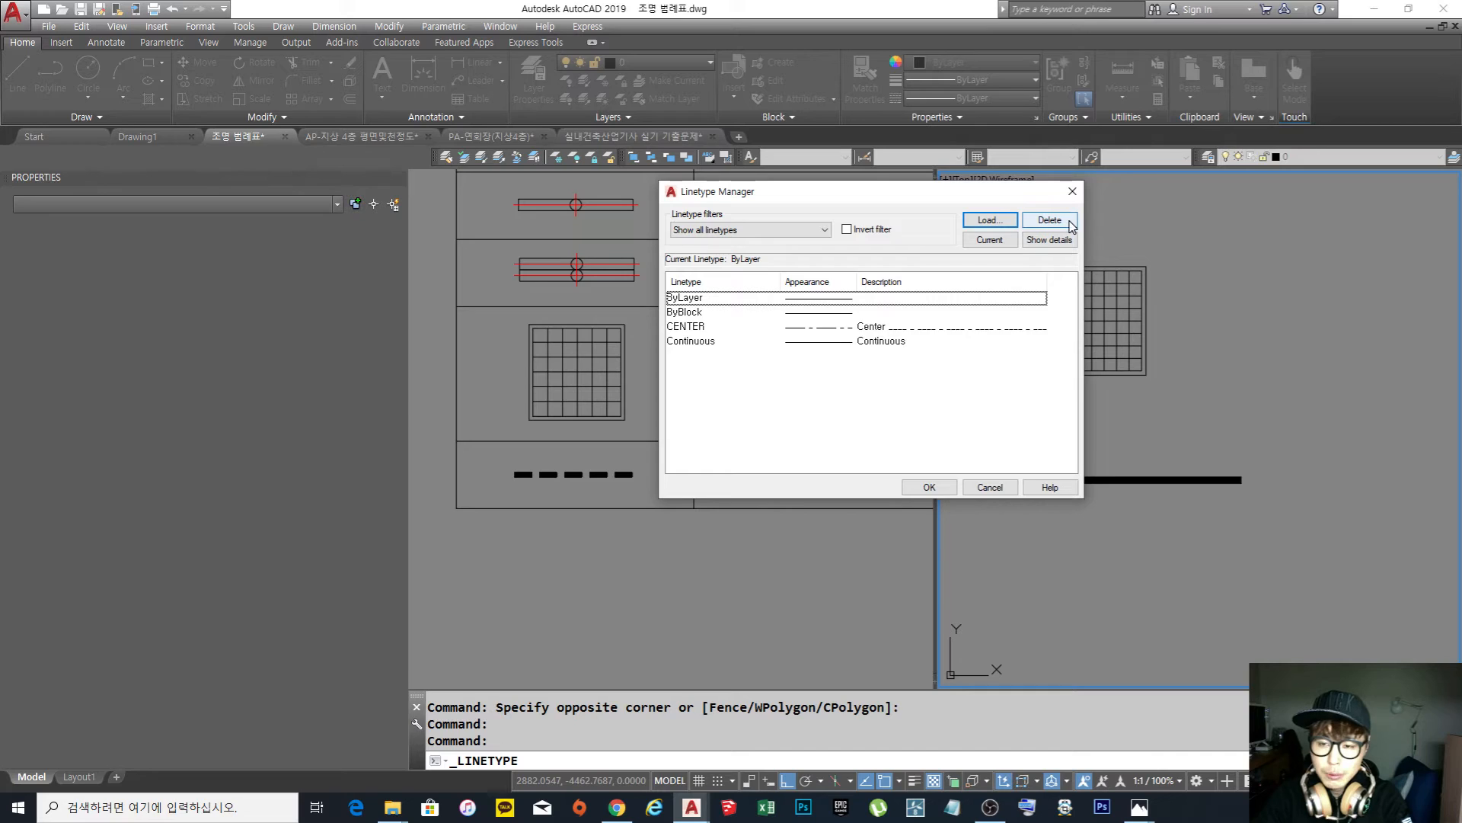
click(989, 220)
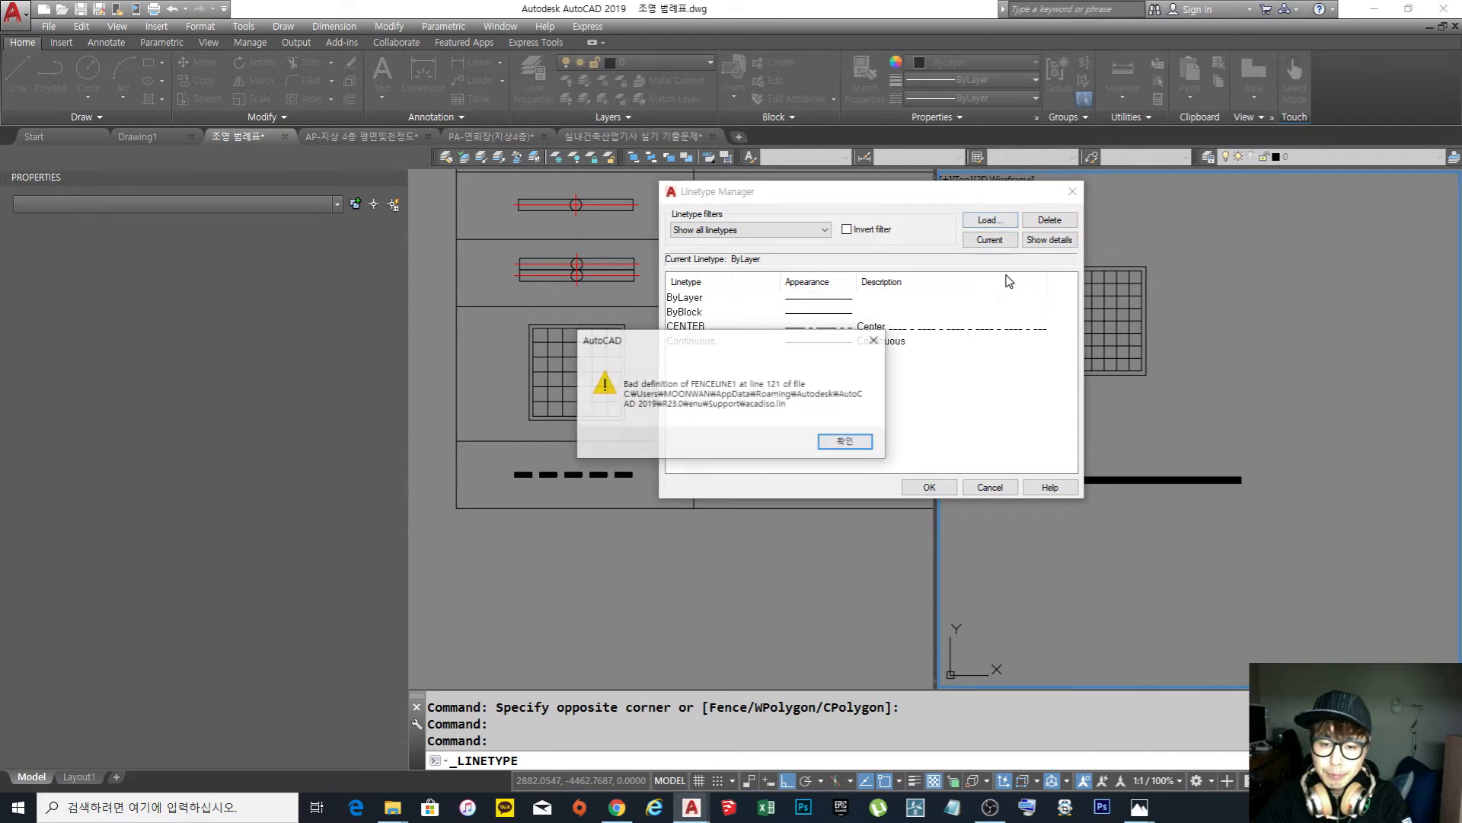
click(836, 444)
click(846, 443)
click(850, 446)
click(851, 447)
click(990, 218)
click(844, 443)
click(847, 443)
click(847, 444)
click(848, 445)
click(849, 445)
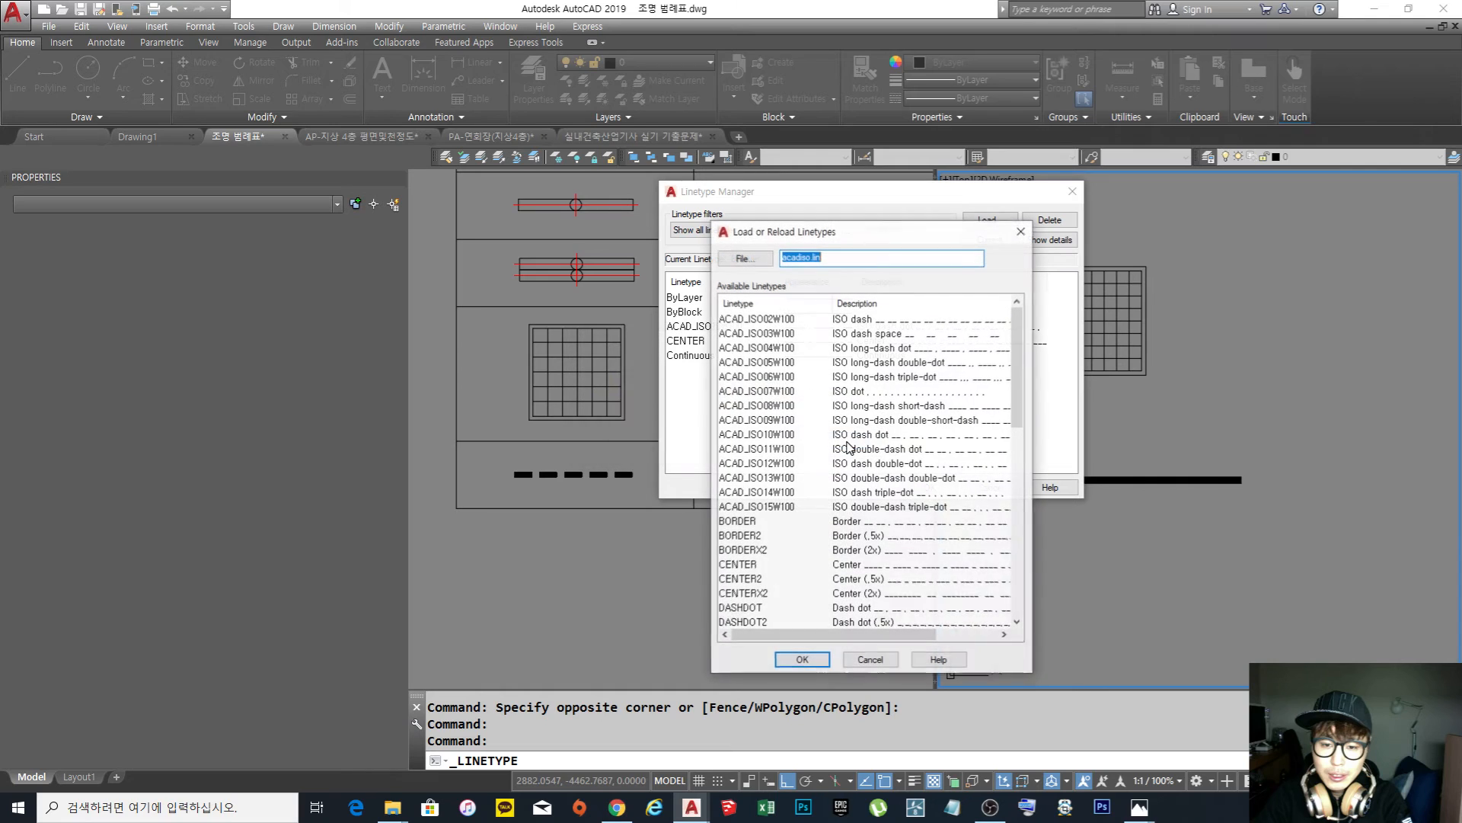
drag(1019, 398, 1035, 539)
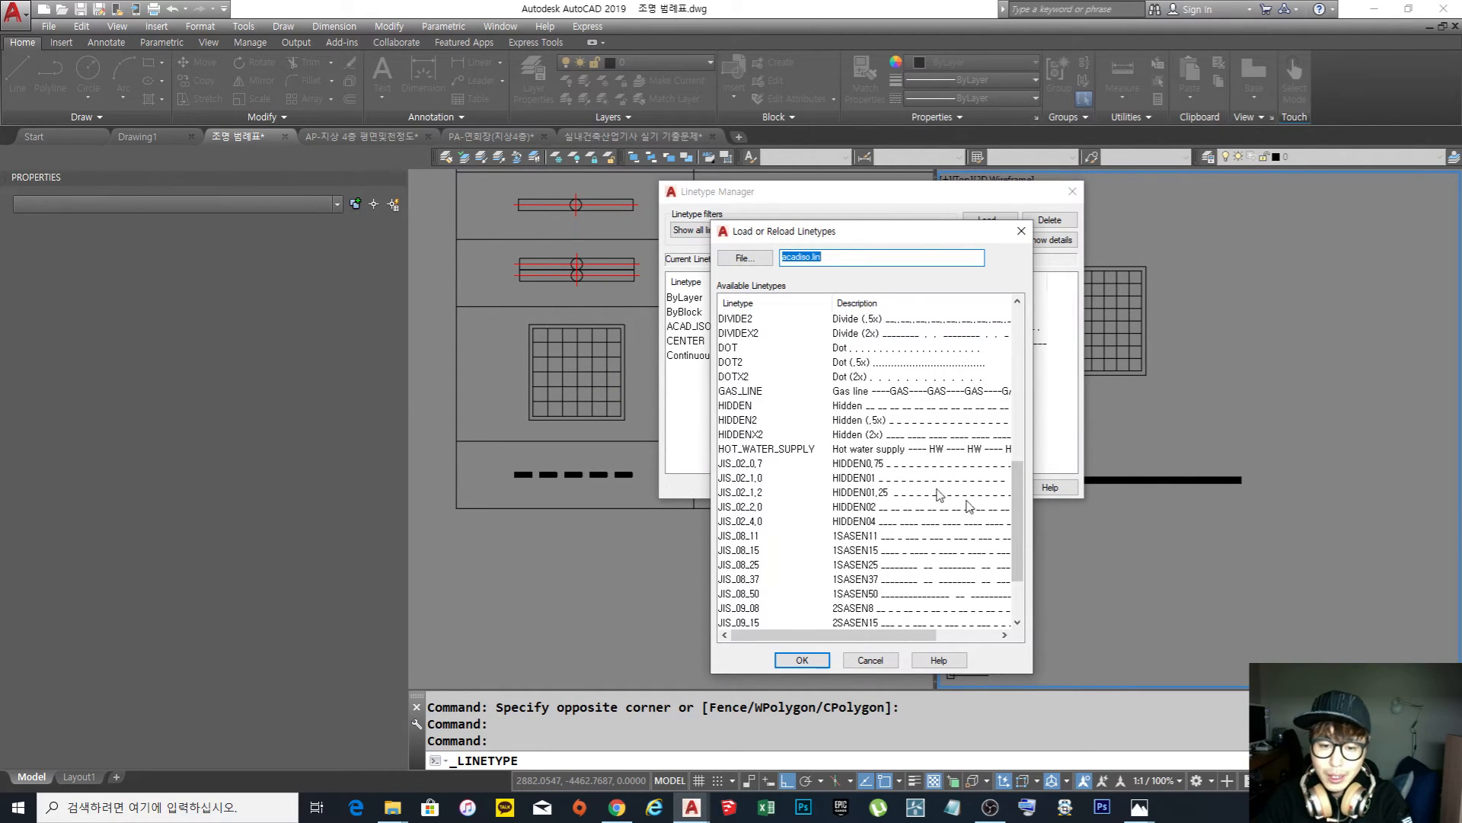
click(735, 407)
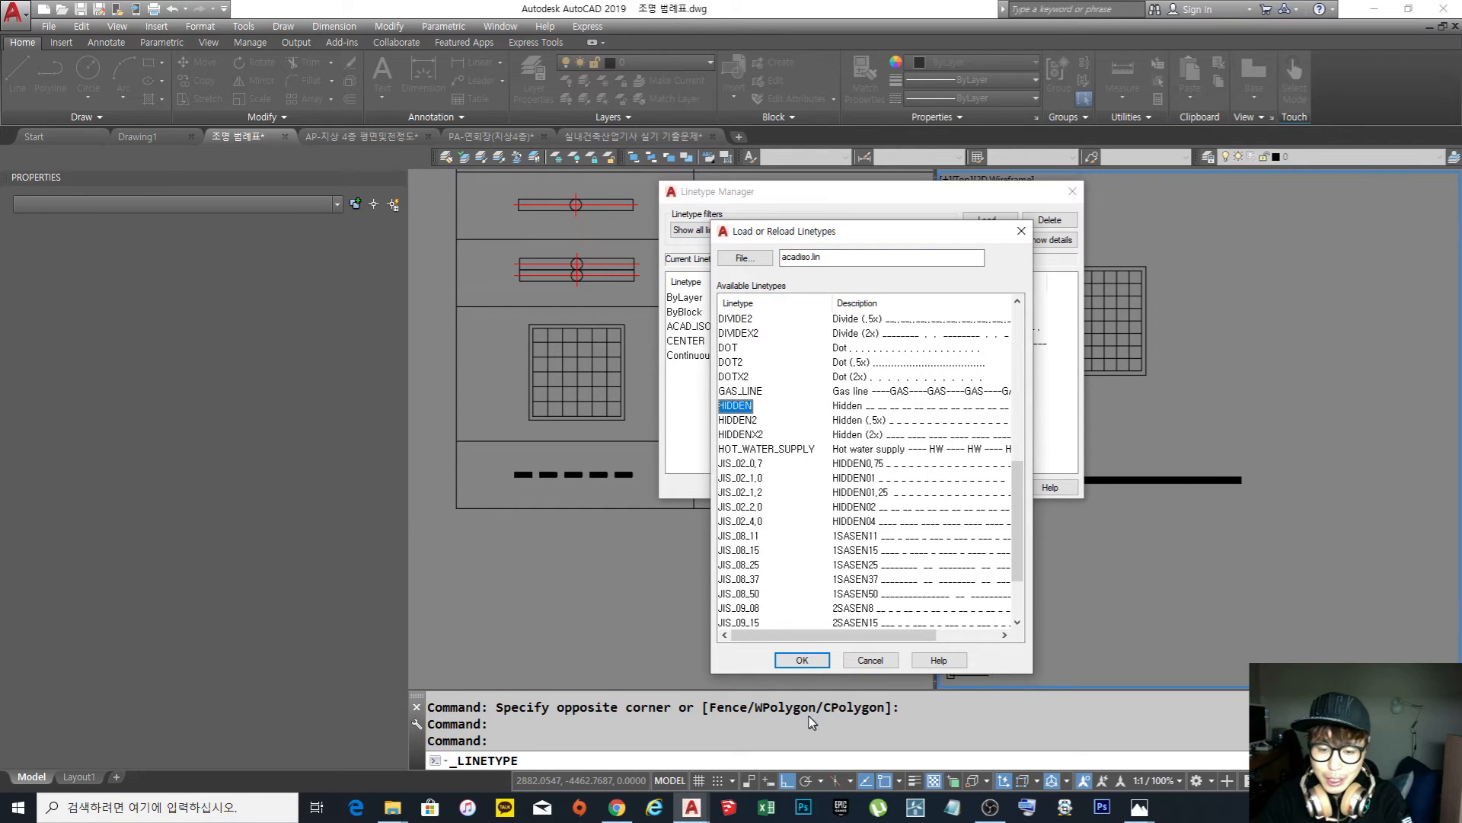
click(802, 659)
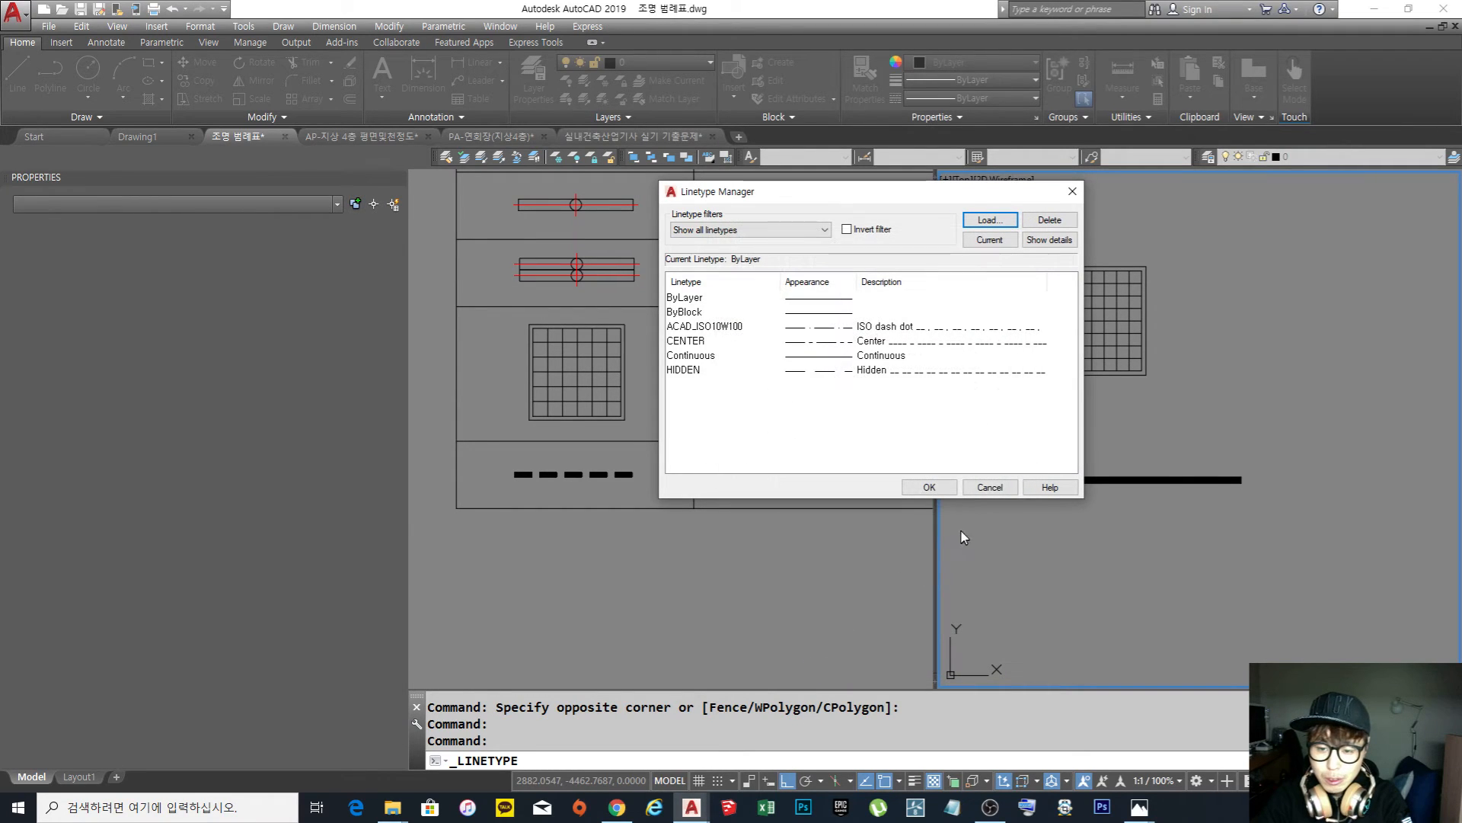
click(930, 489)
Assign the HIDDEN linetype to the thick cove light polyline
click(1209, 494)
click(1185, 479)
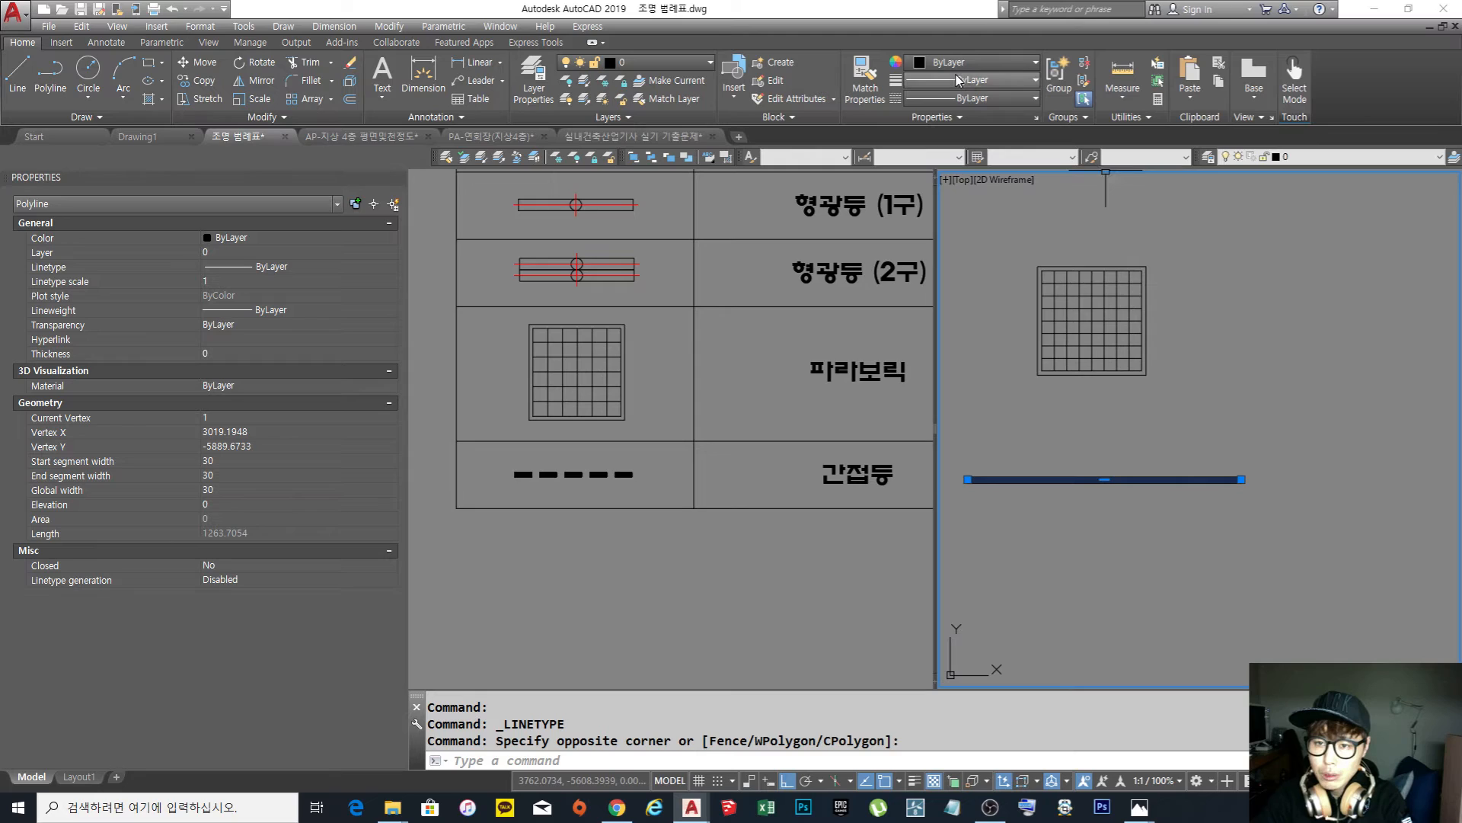
click(974, 96)
click(991, 228)
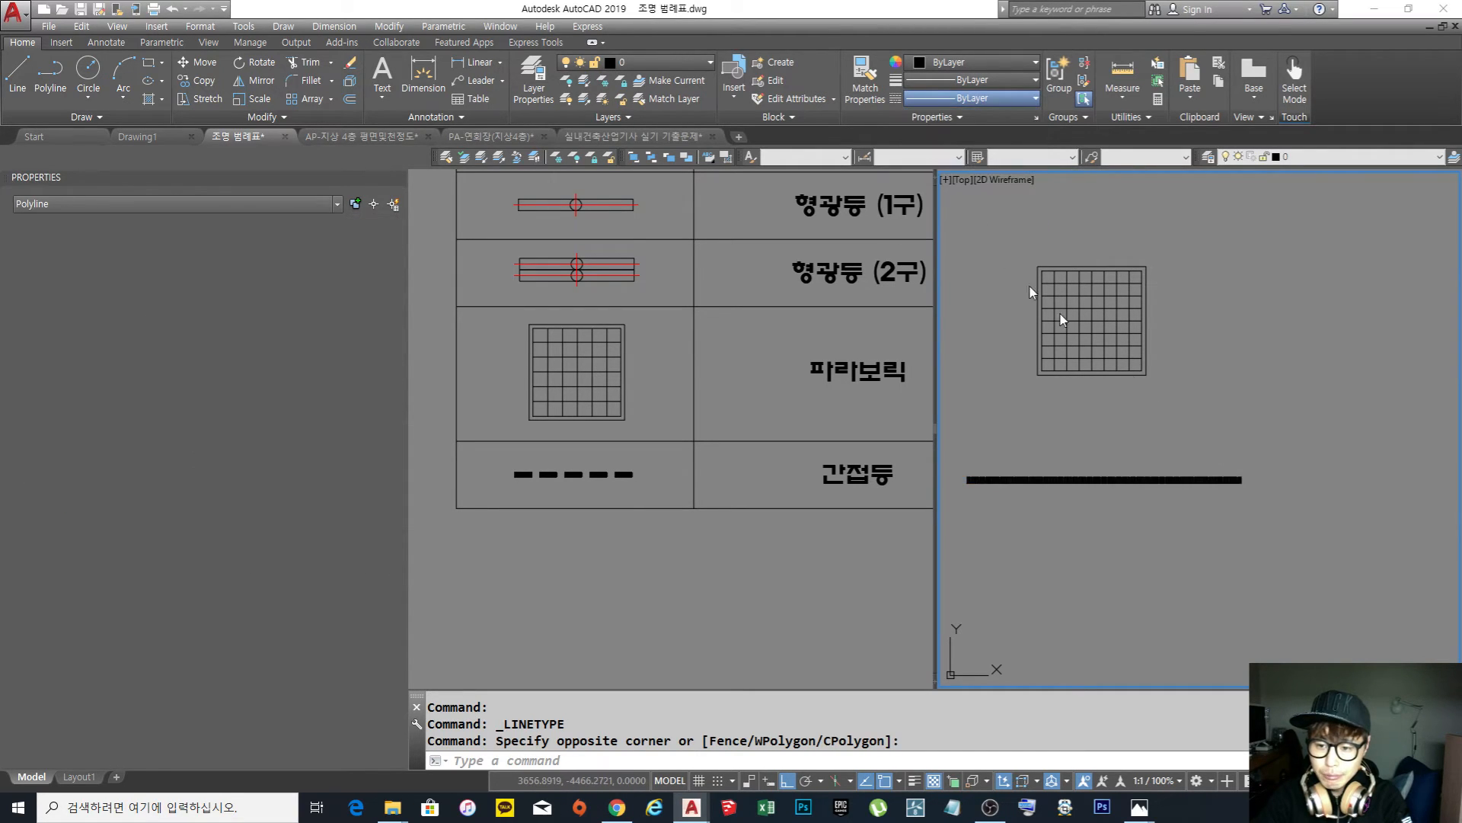
middle_drag(1141, 449, 1154, 449)
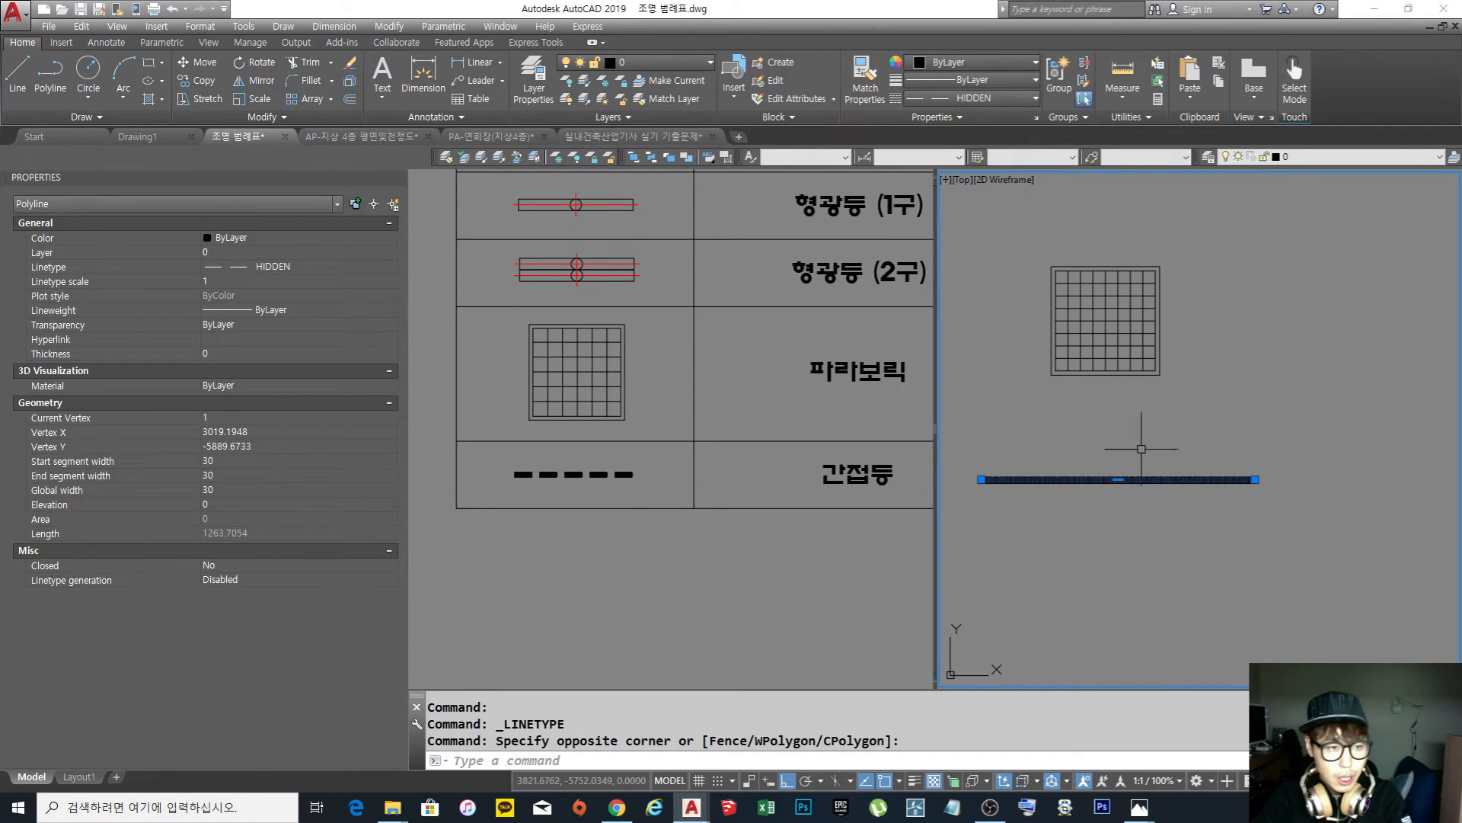
Set the cove light polyline's linetype scale to 20 and check its dash pattern
click(223, 282)
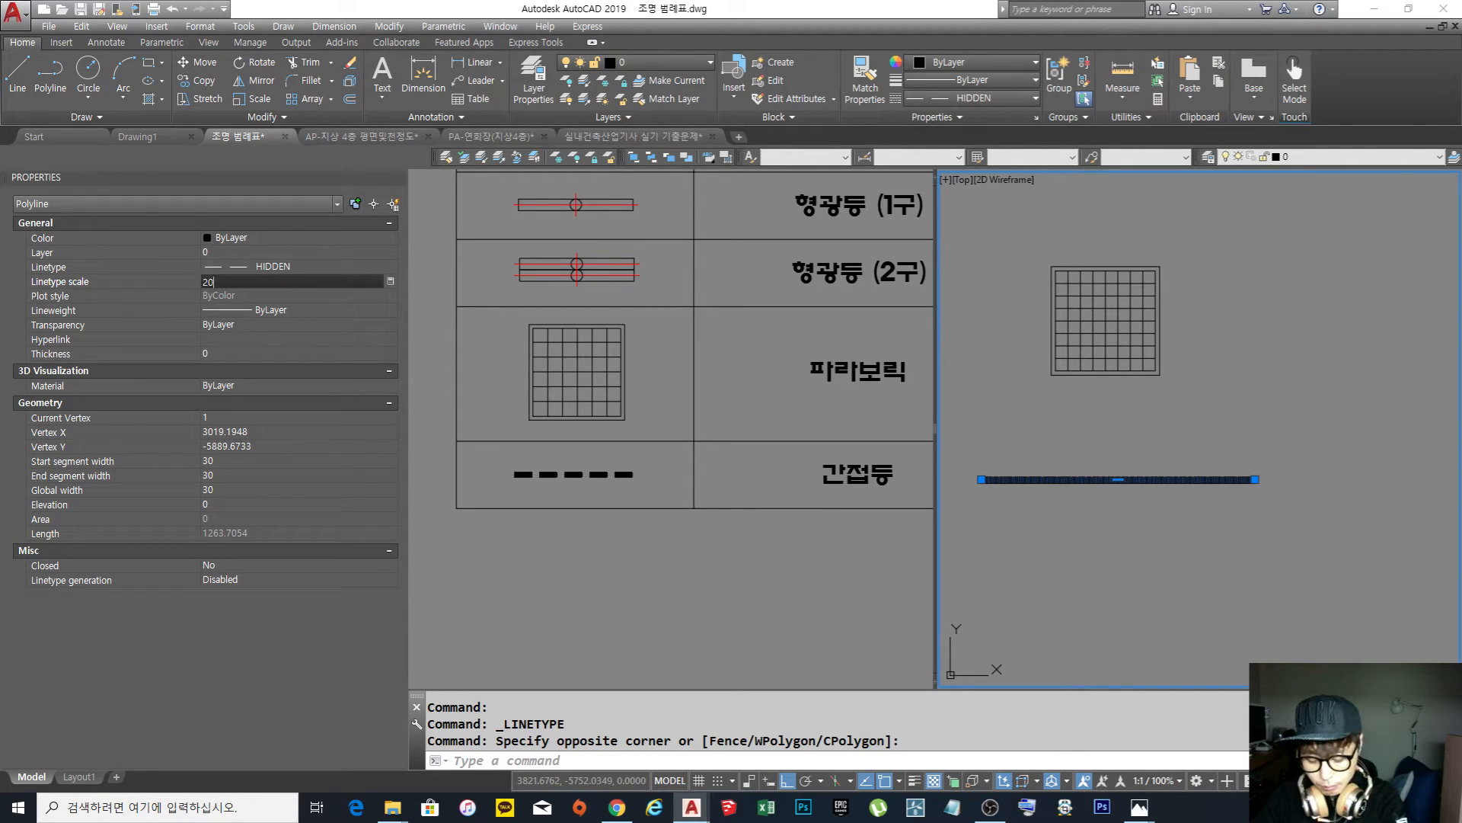
text(20)
key(Return)
key(Escape)
key(Escape)
key(Escape)
middle_drag(1183, 490, 1180, 546)
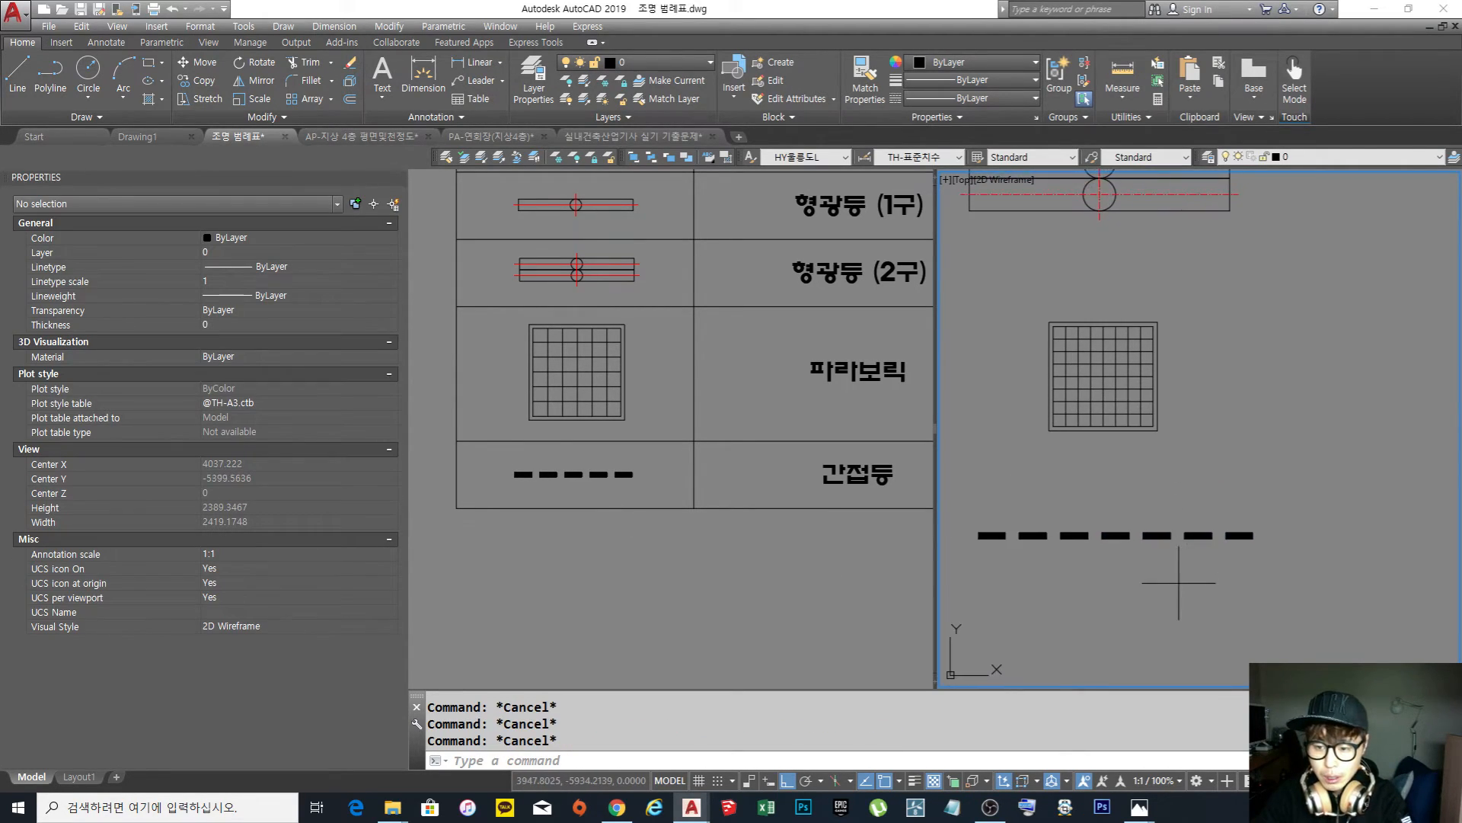
drag(1180, 582, 1120, 496)
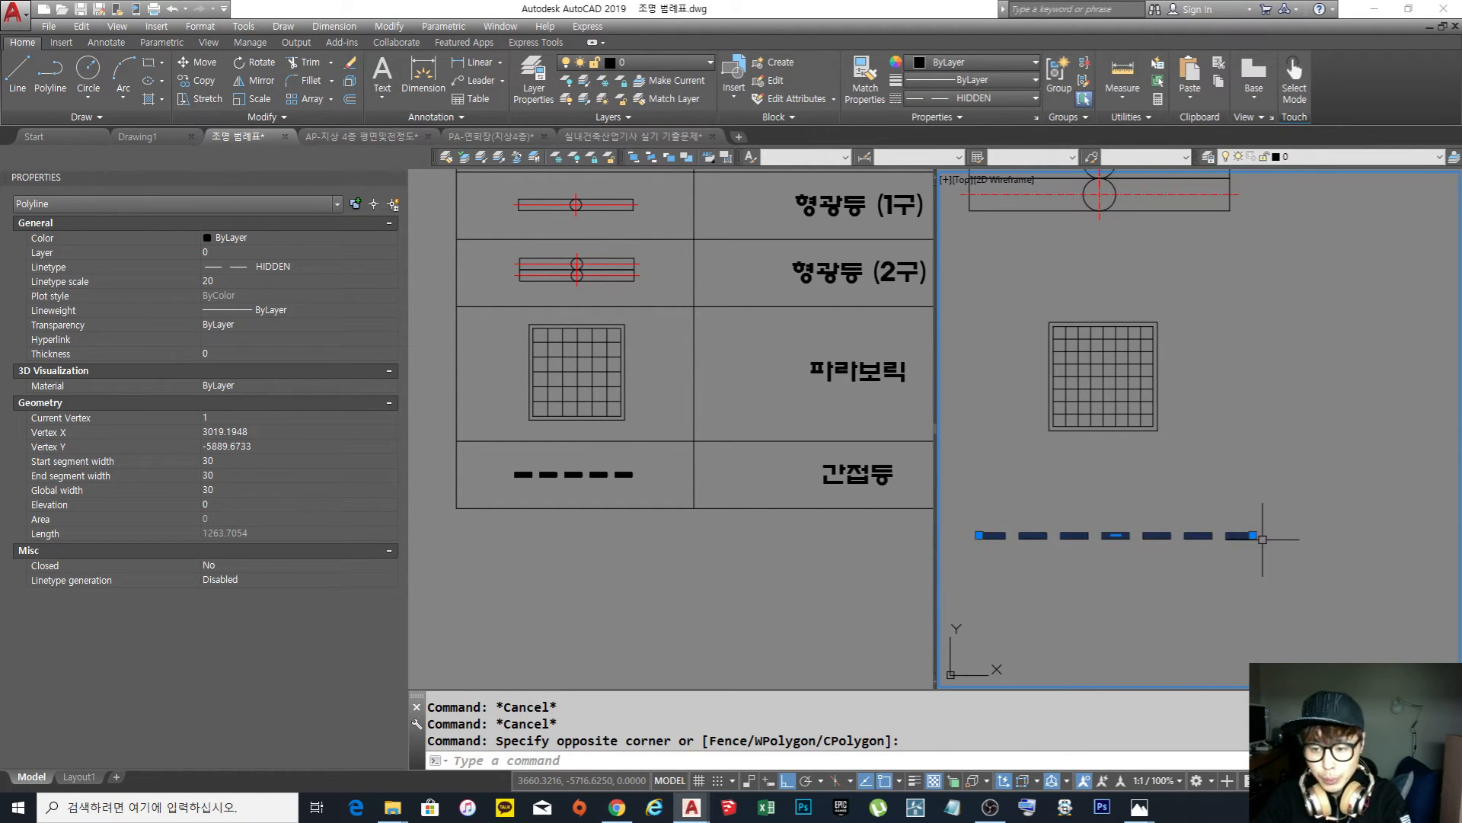
key(Escape)
Move the dashed cove light line straight up to sit closer beneath the parabolic symbol
scroll(1110, 471, down, 2)
middle_drag(1115, 460, 1104, 533)
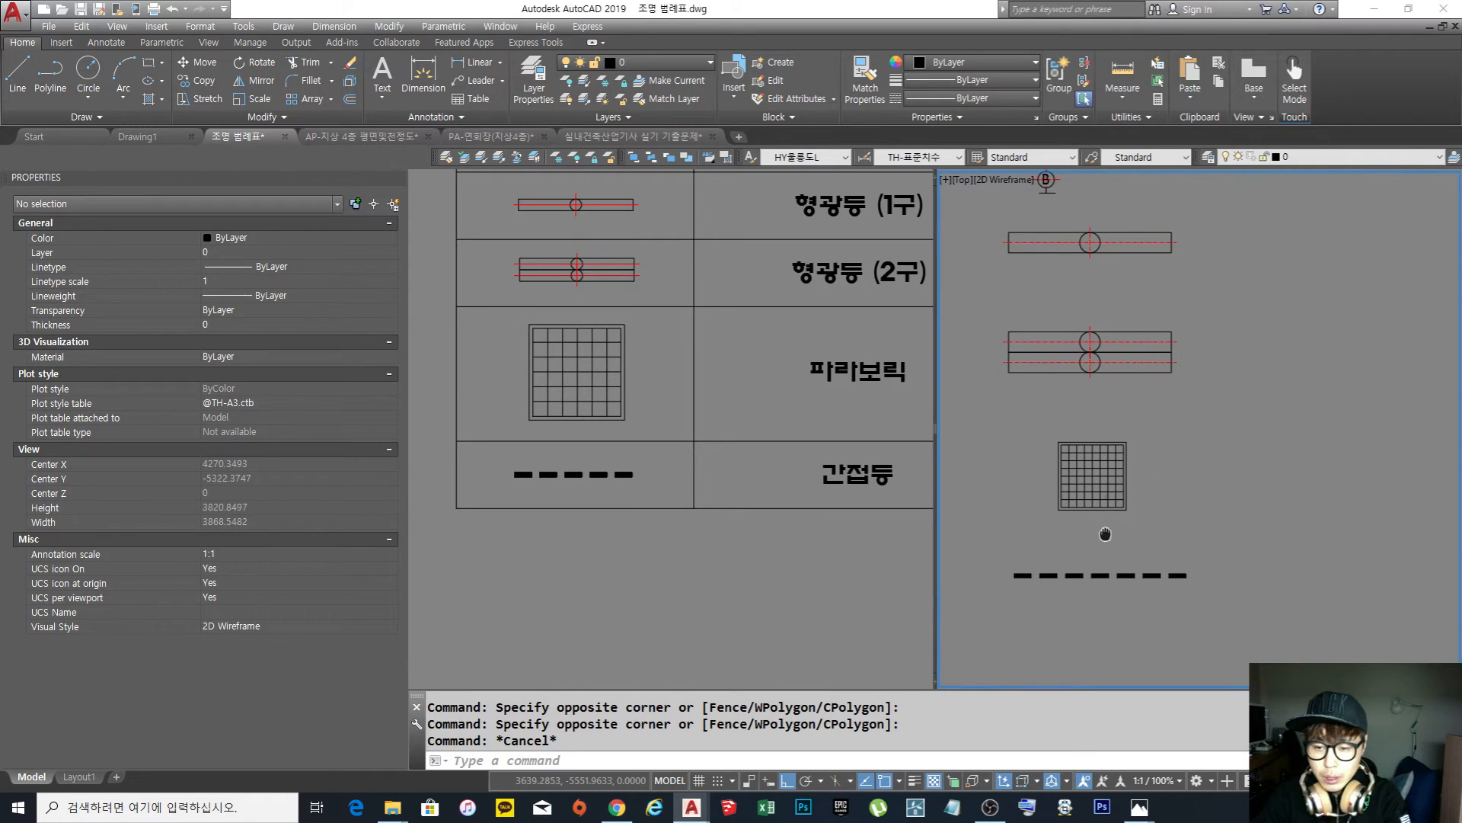
text(m)
key(space)
drag(1205, 609, 1154, 556)
key(space)
click(1283, 597)
click(1295, 562)
key(Escape)
Examine the dashed cove light line's properties and review the full column of symbols beside the reference table
middle_drag(1116, 551, 1114, 566)
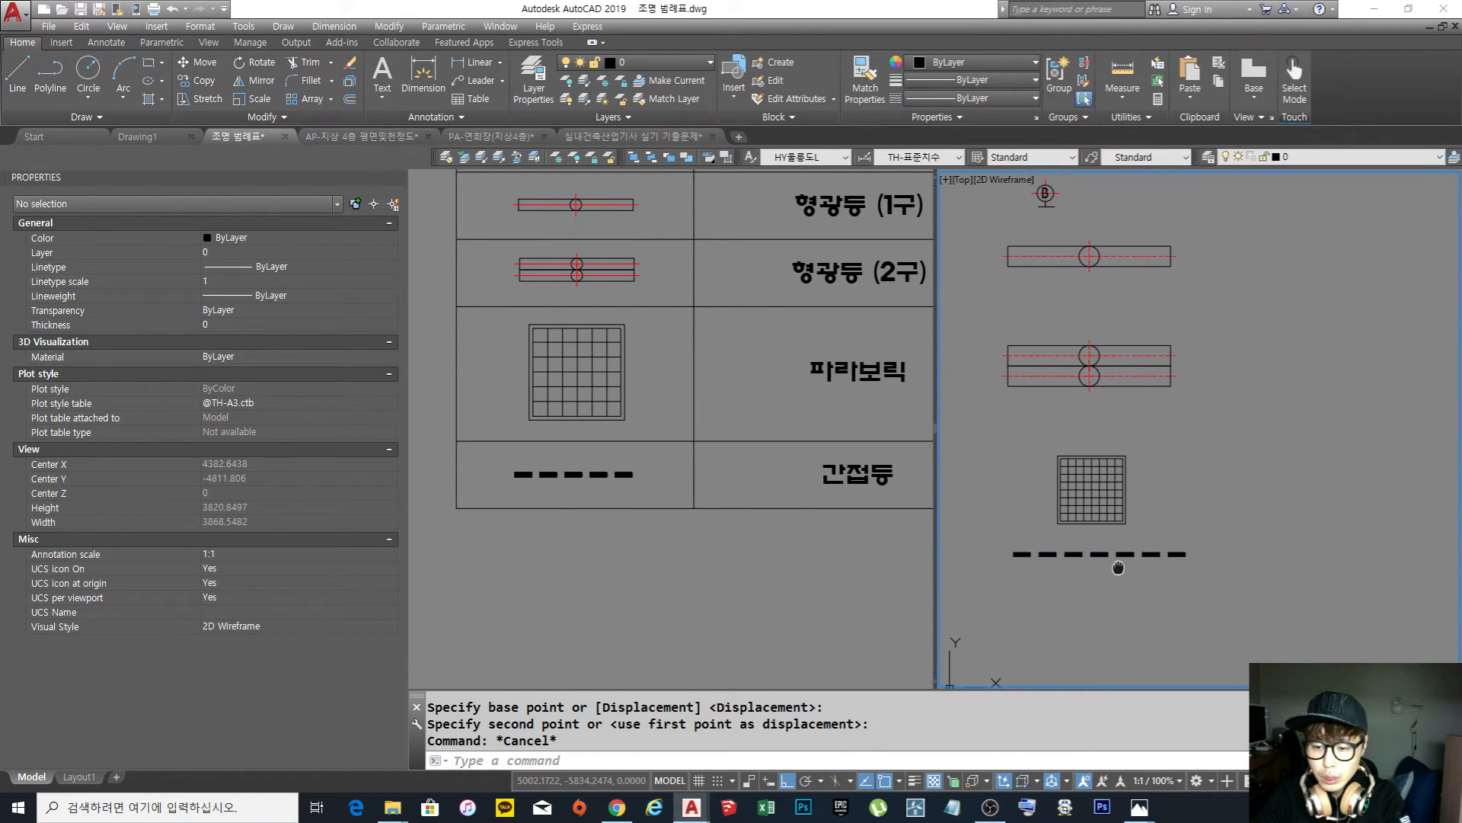
scroll(1057, 564, up, 2)
click(1147, 592)
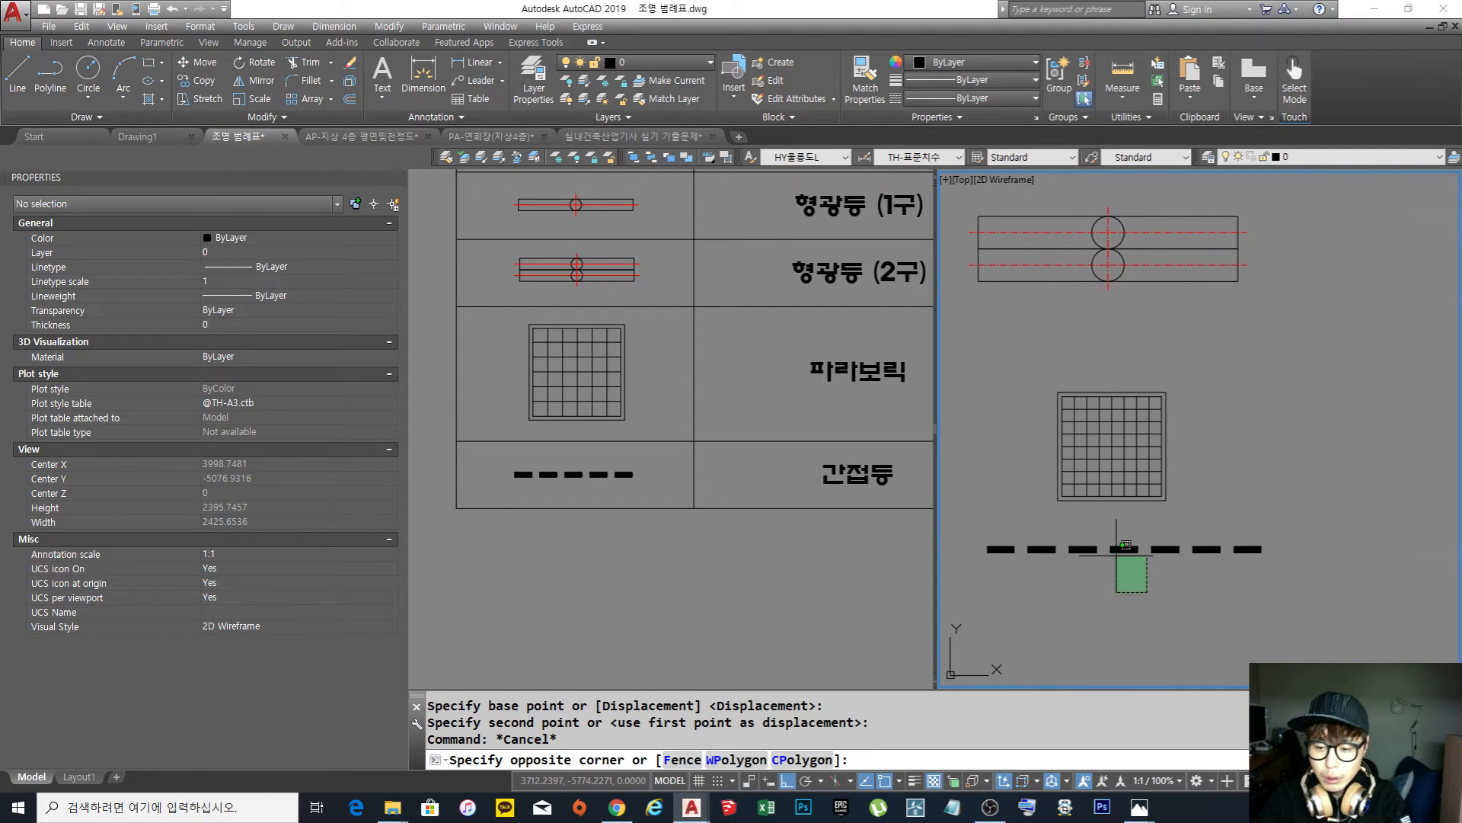
click(1103, 536)
key(Escape)
click(1104, 568)
click(1076, 534)
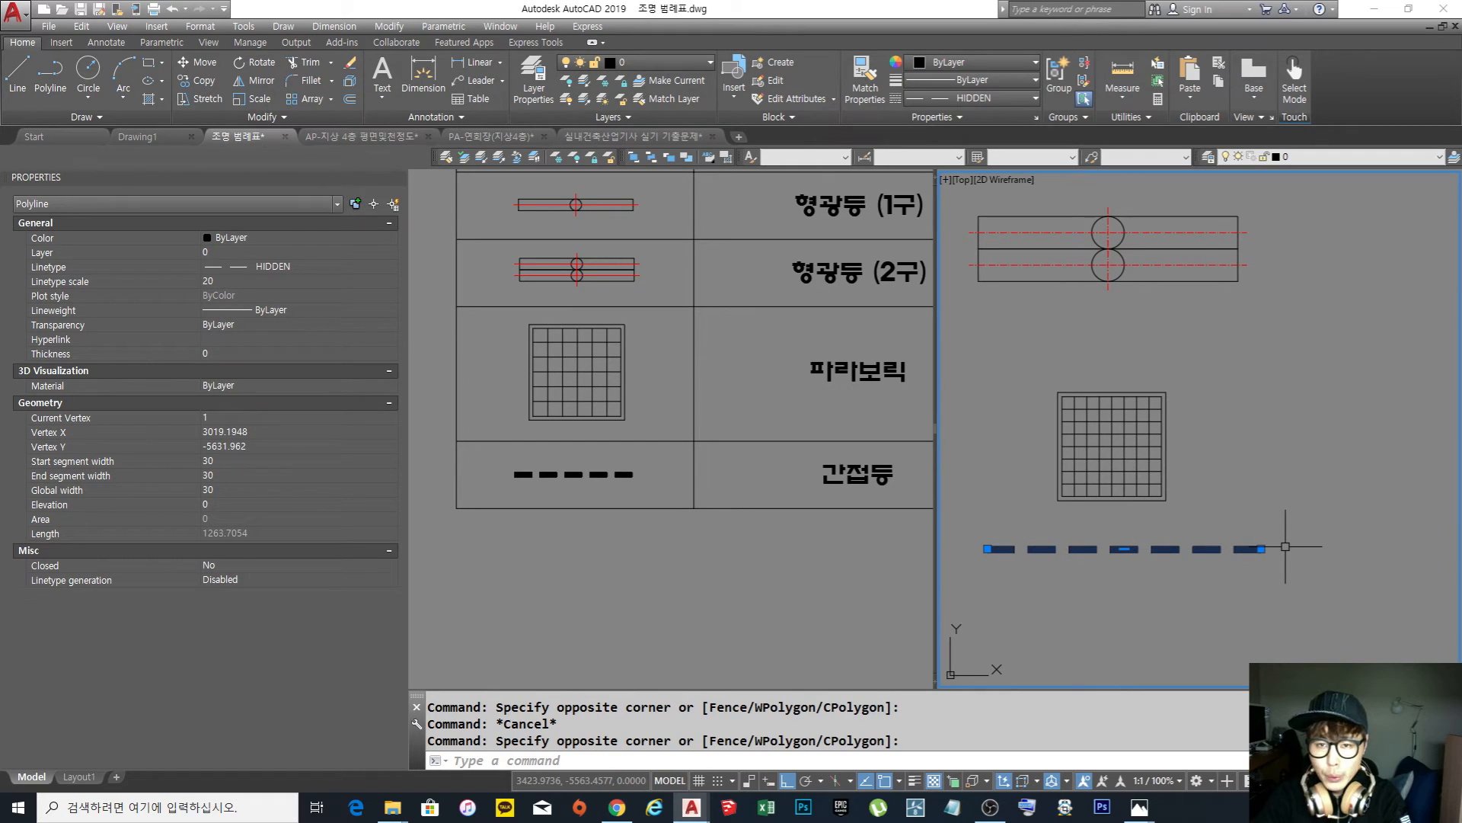
key(Escape)
click(1109, 570)
click(1079, 534)
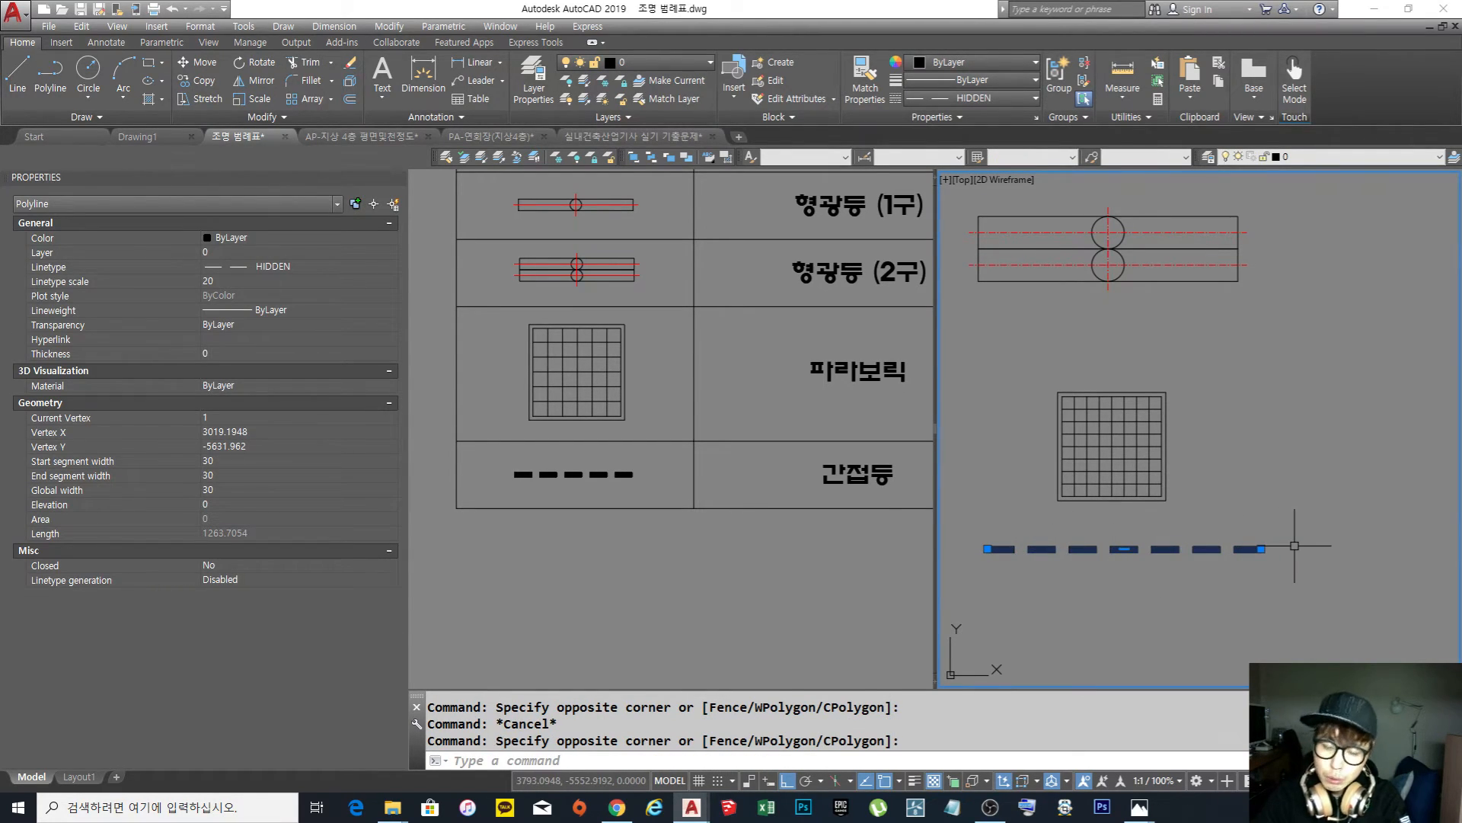
key(Escape)
scroll(1152, 440, down, 2)
middle_drag(1247, 499, 1198, 584)
scroll(1152, 543, down, 4)
click(772, 409)
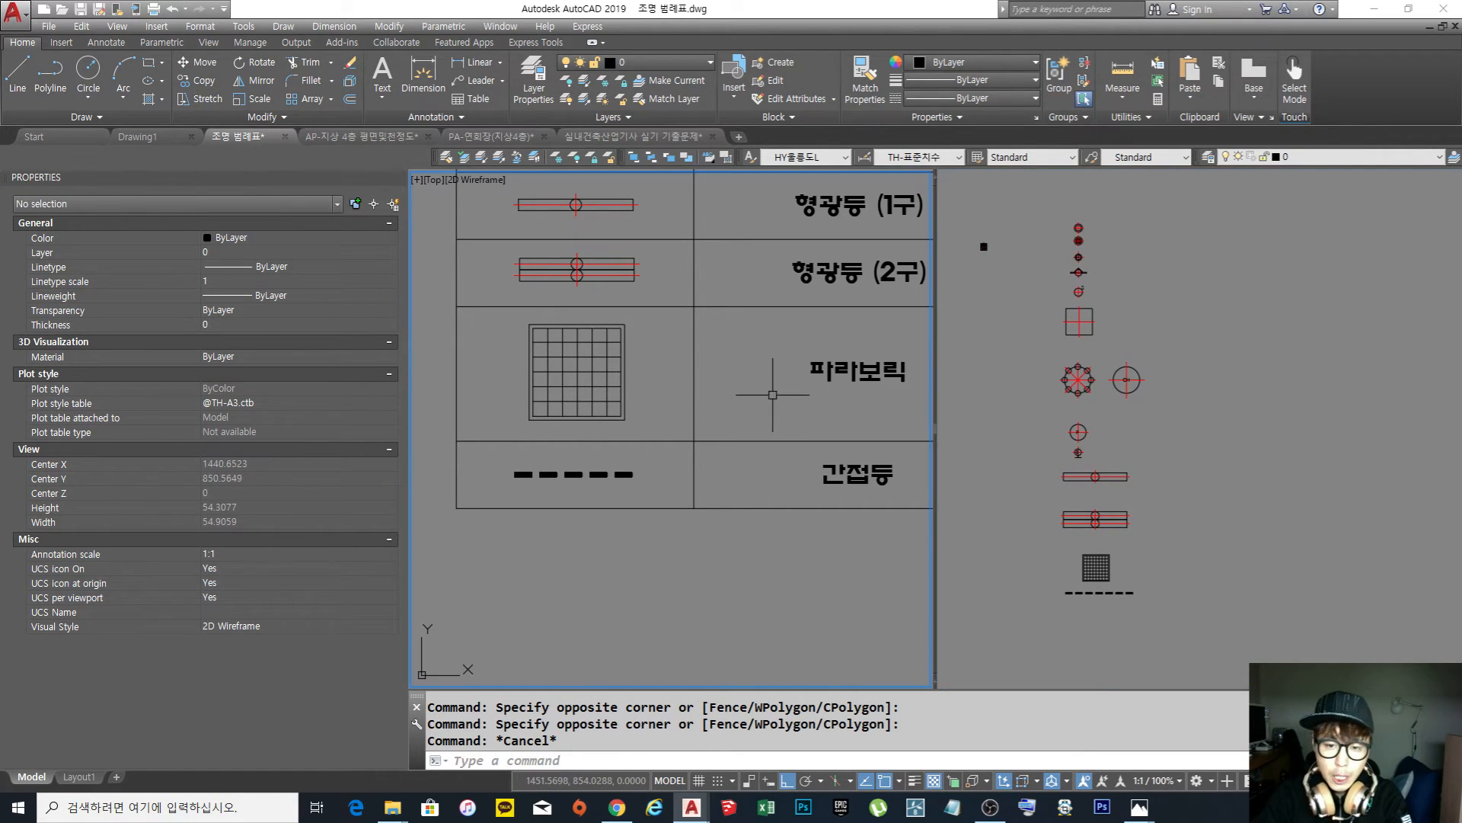
Compare the complete column of drawn lighting symbols with the full reference table
scroll(772, 409, down, 5)
middle_drag(772, 409, 611, 569)
scroll(640, 504, up, 2)
middle_drag(640, 504, 636, 510)
click(1268, 516)
click(1178, 634)
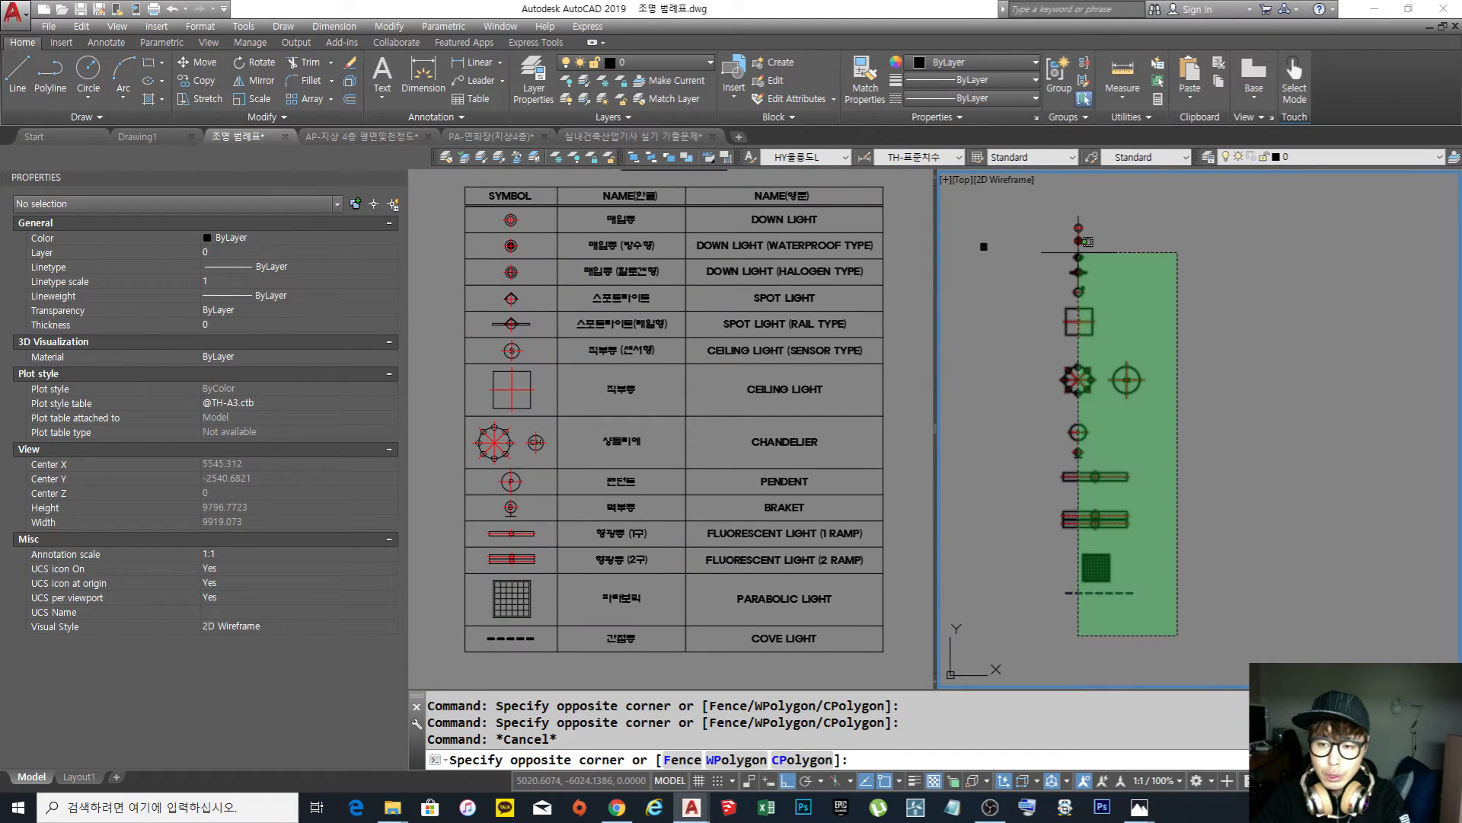
click(1058, 211)
key(Escape)
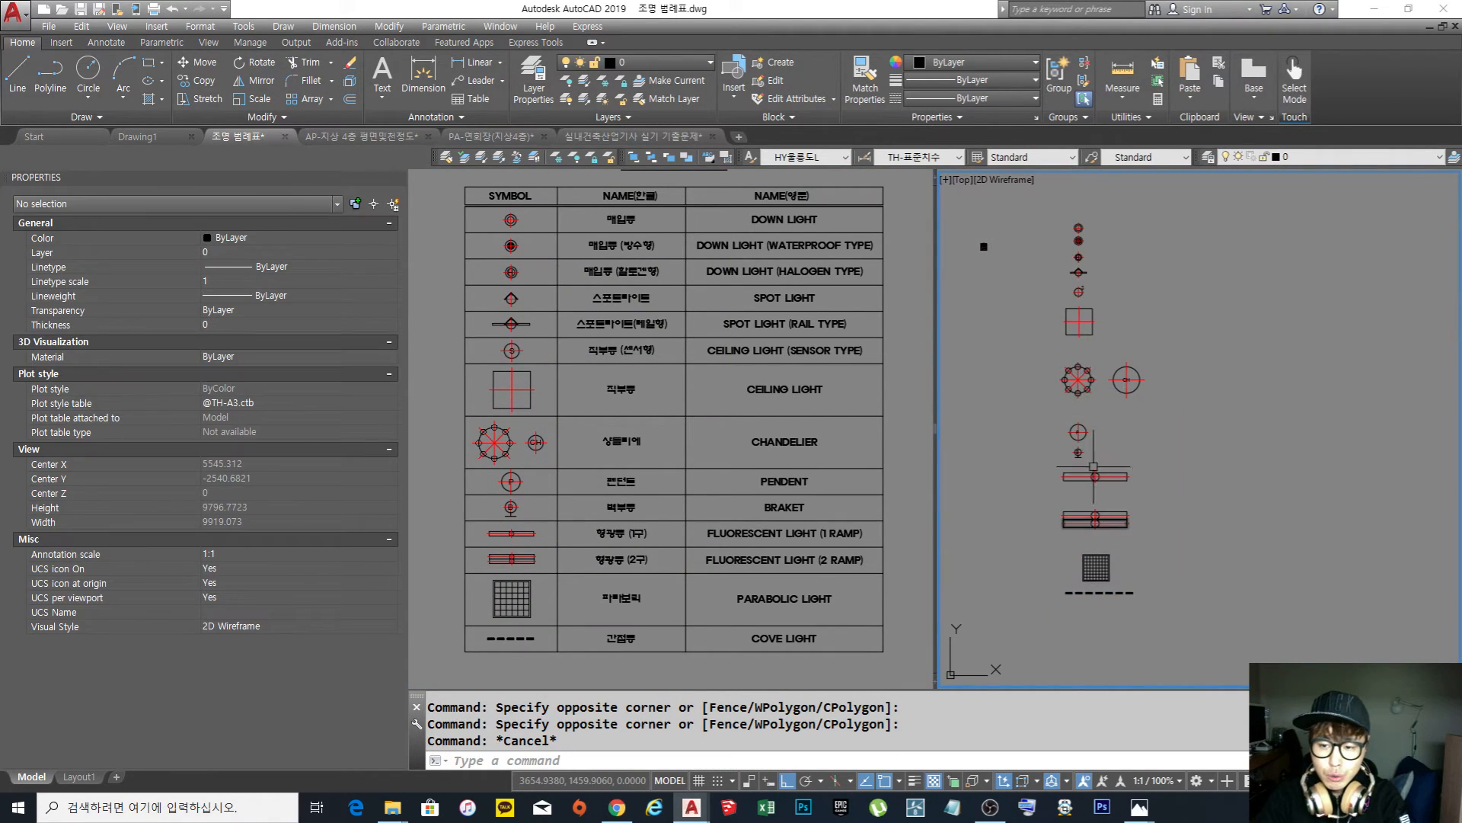
middle_drag(1091, 427, 1086, 448)
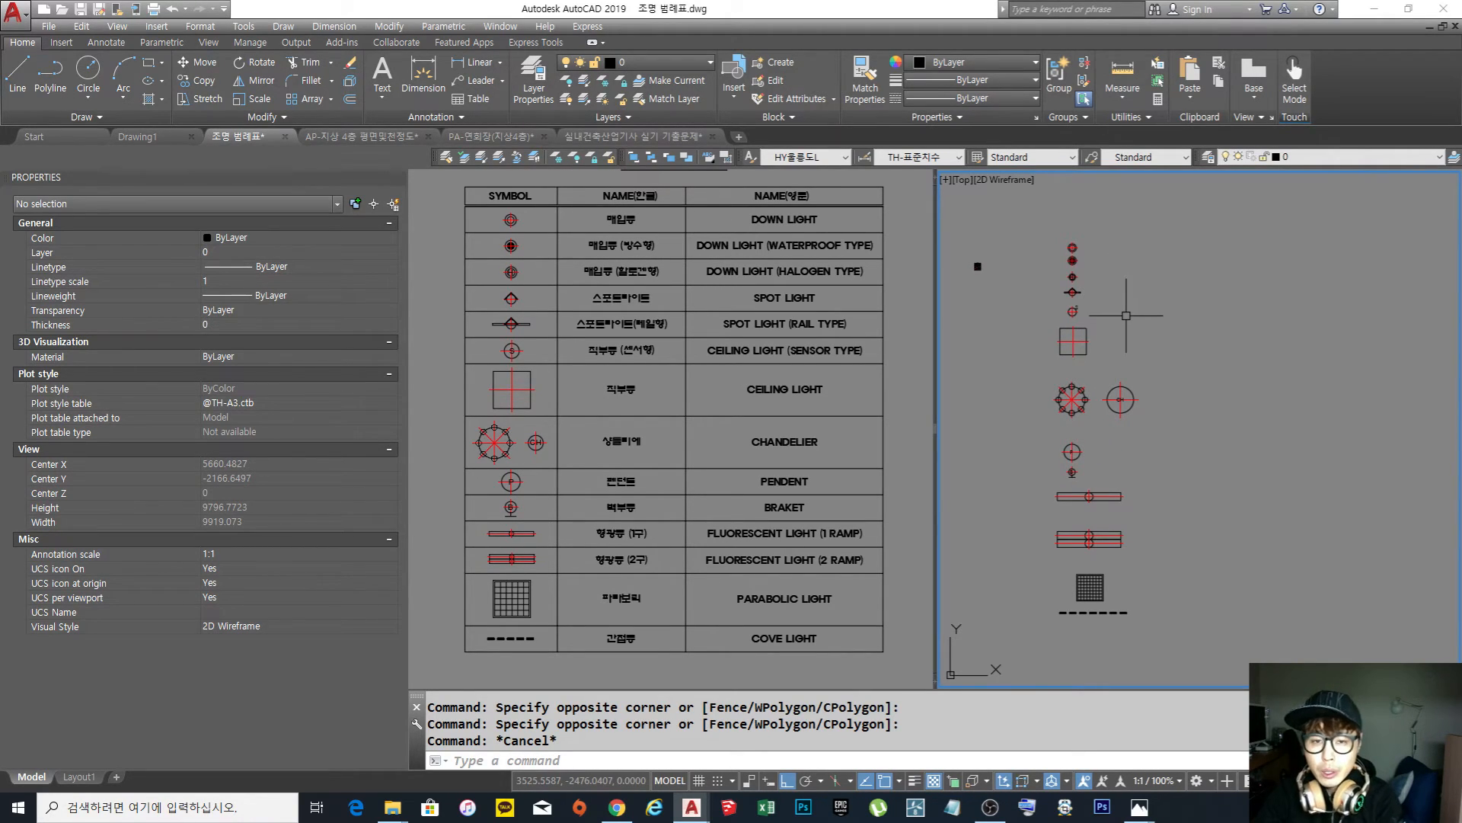
middle_drag(1096, 264, 1092, 250)
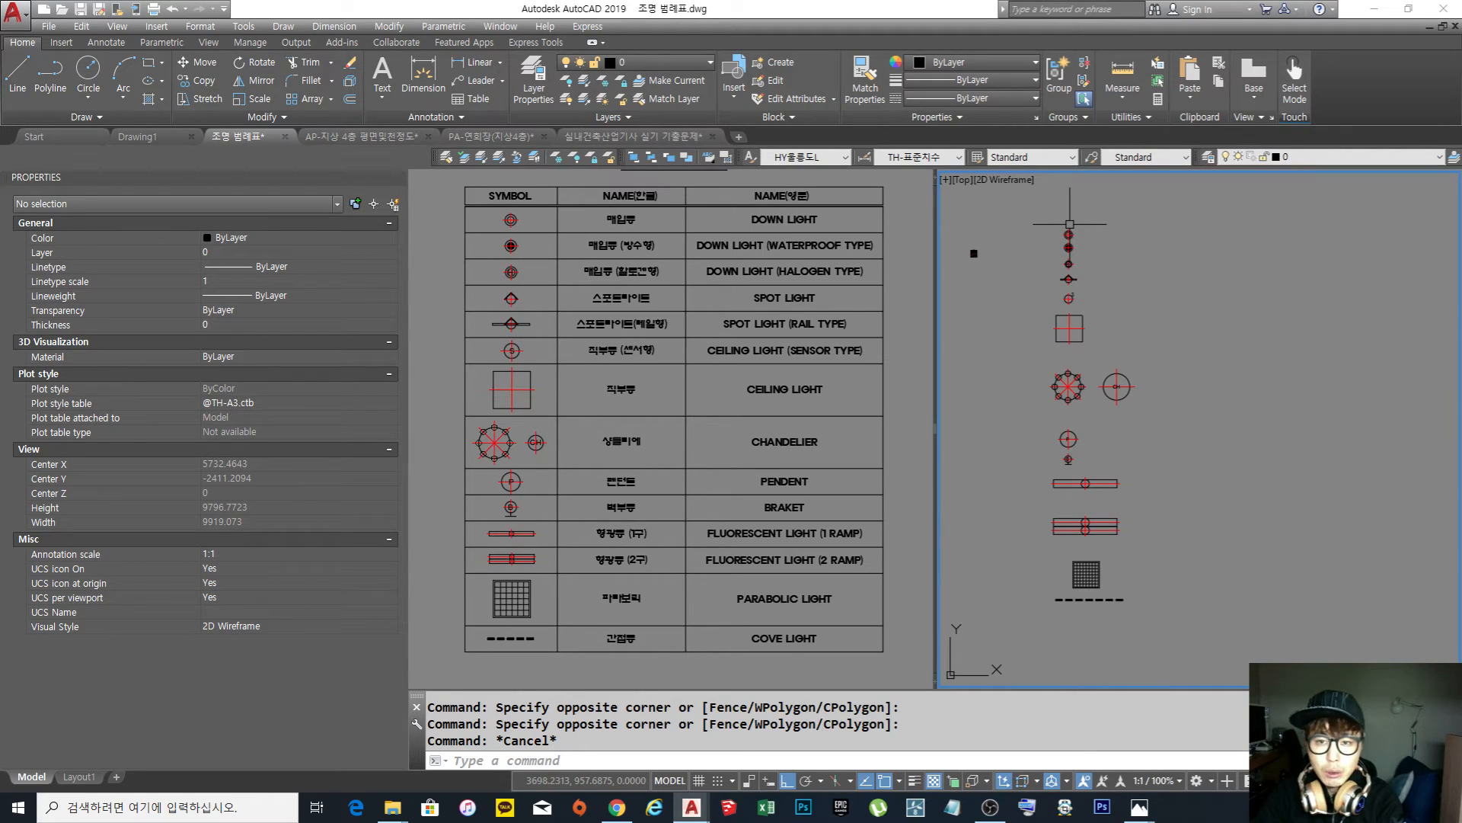
Inspect the down light and spot light symbols up close, then check the whole set of drawn symbols
scroll(1070, 224, up, 8)
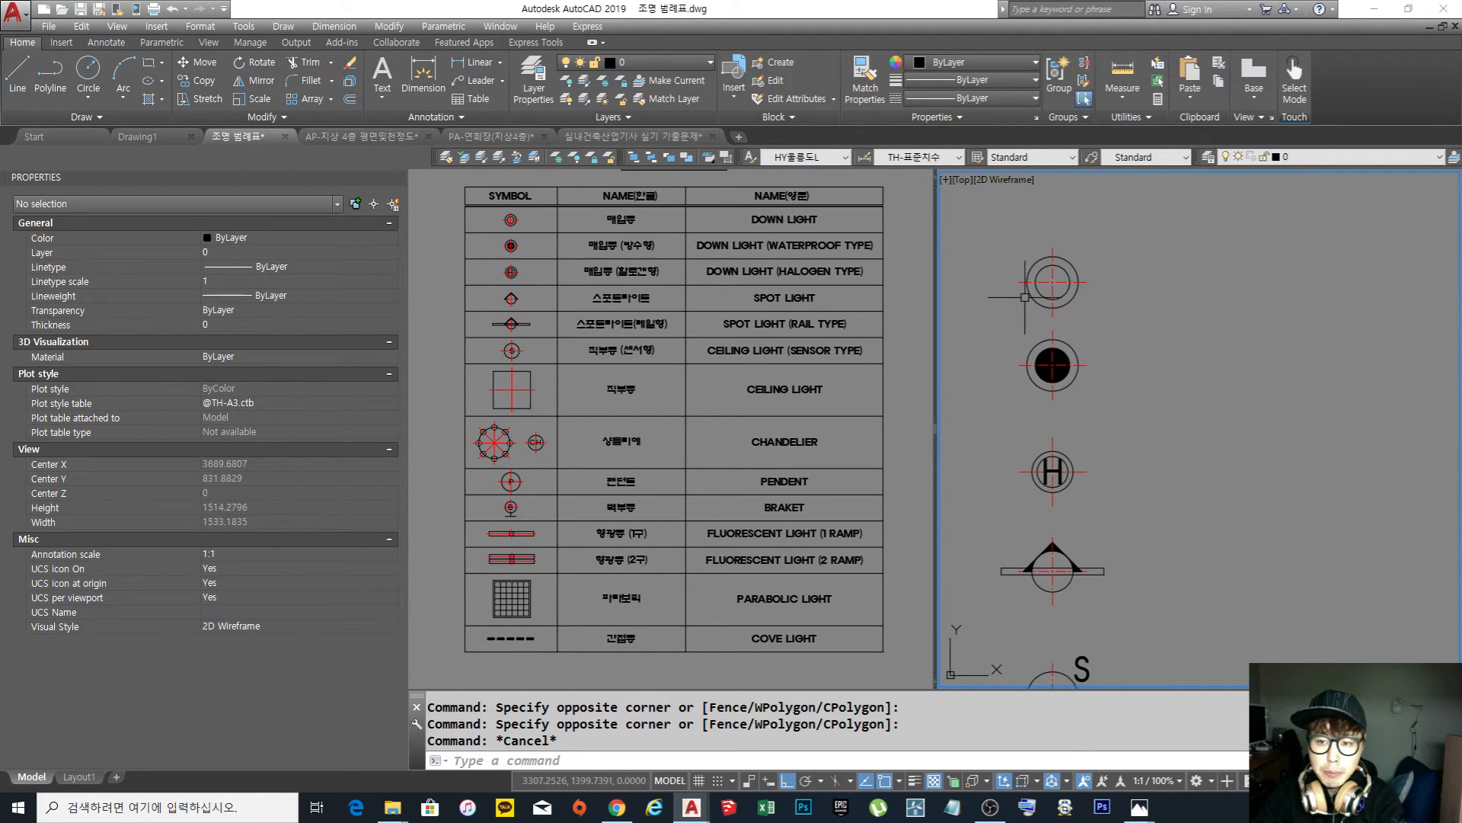
scroll(1135, 277, down, 4)
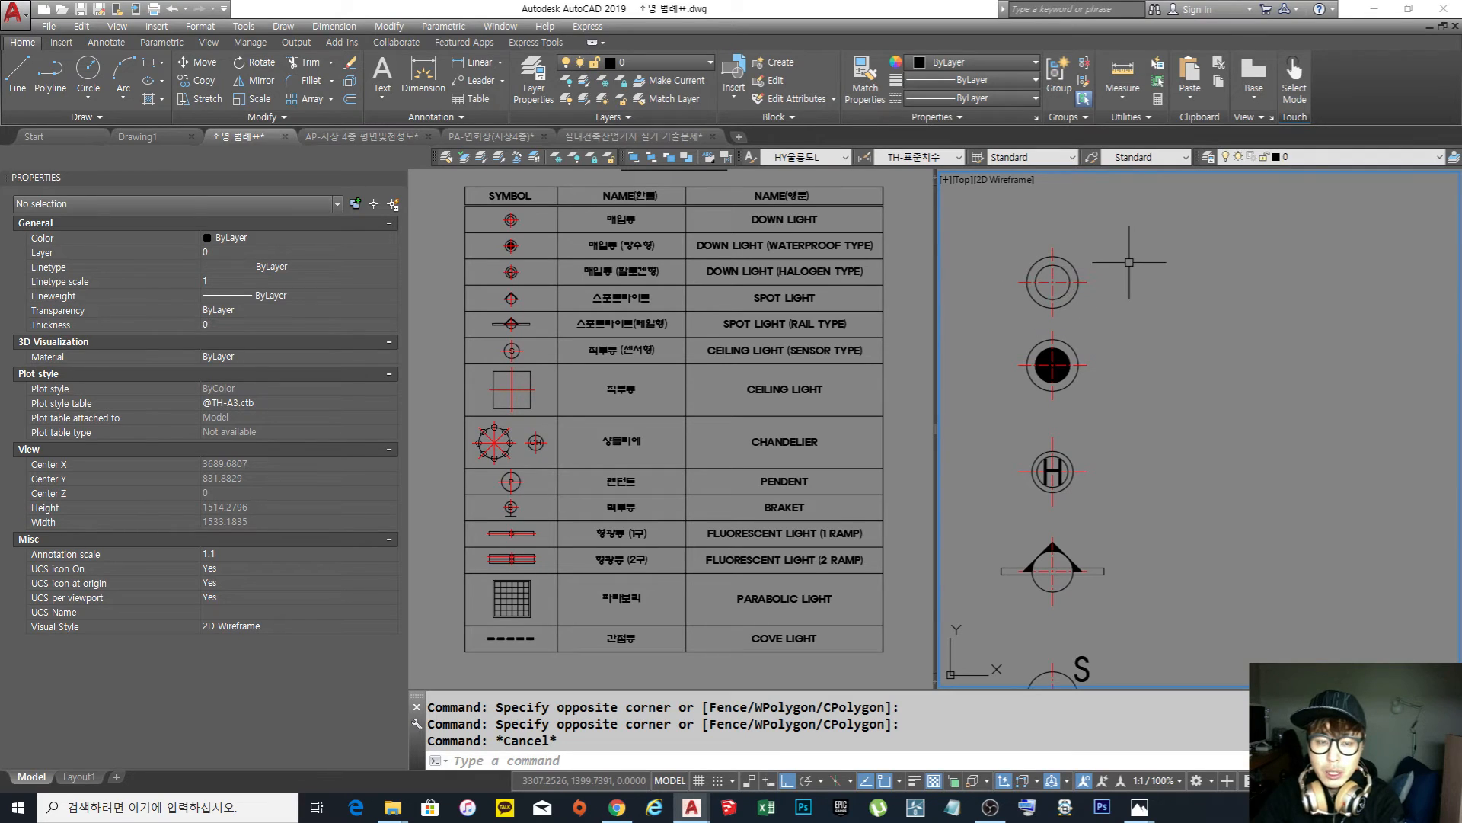
middle_drag(1184, 348, 1146, 335)
scroll(1147, 335, down, 3)
scroll(1147, 335, down, 2)
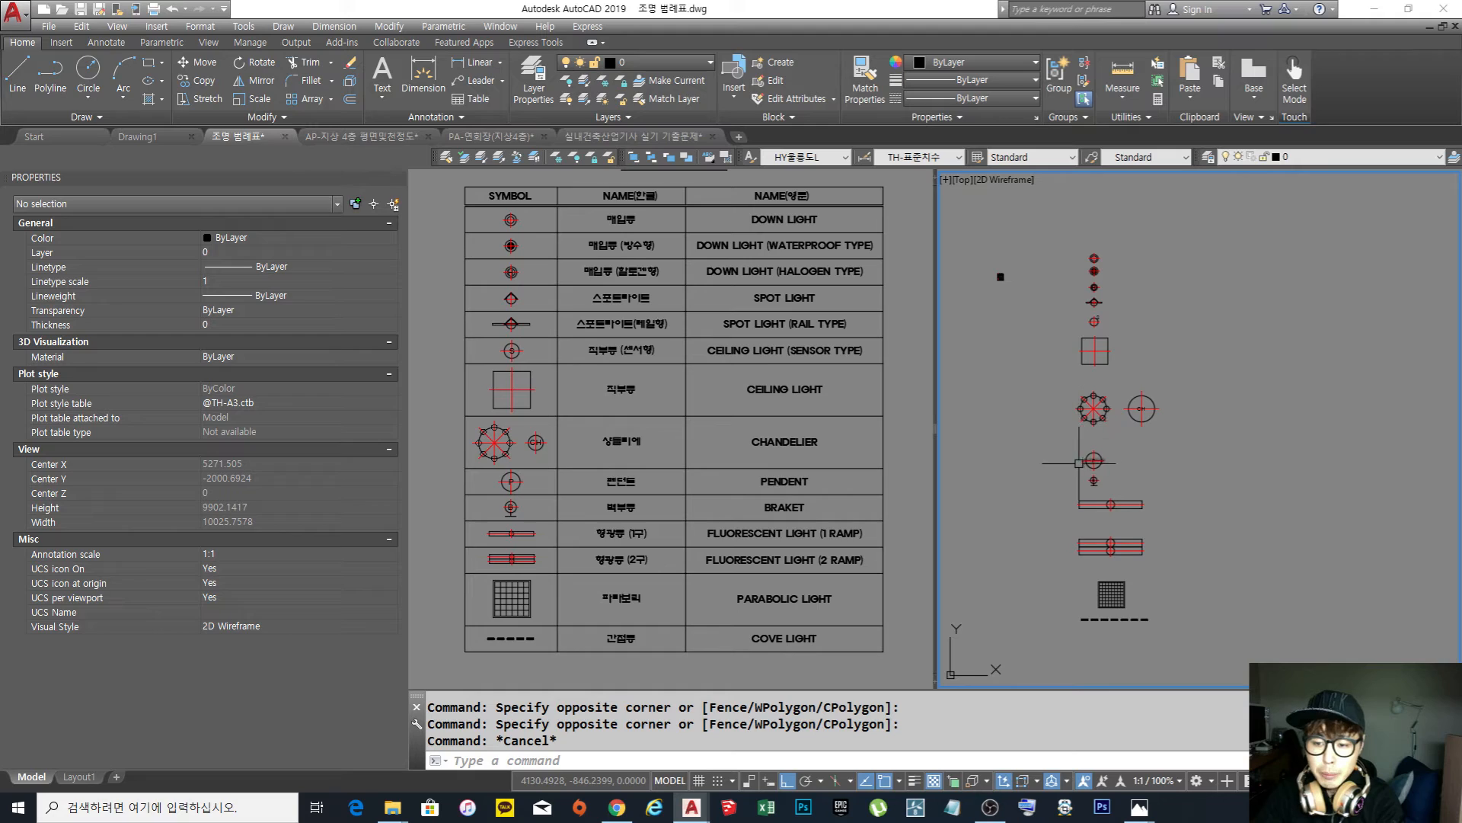
click(1254, 661)
click(1042, 198)
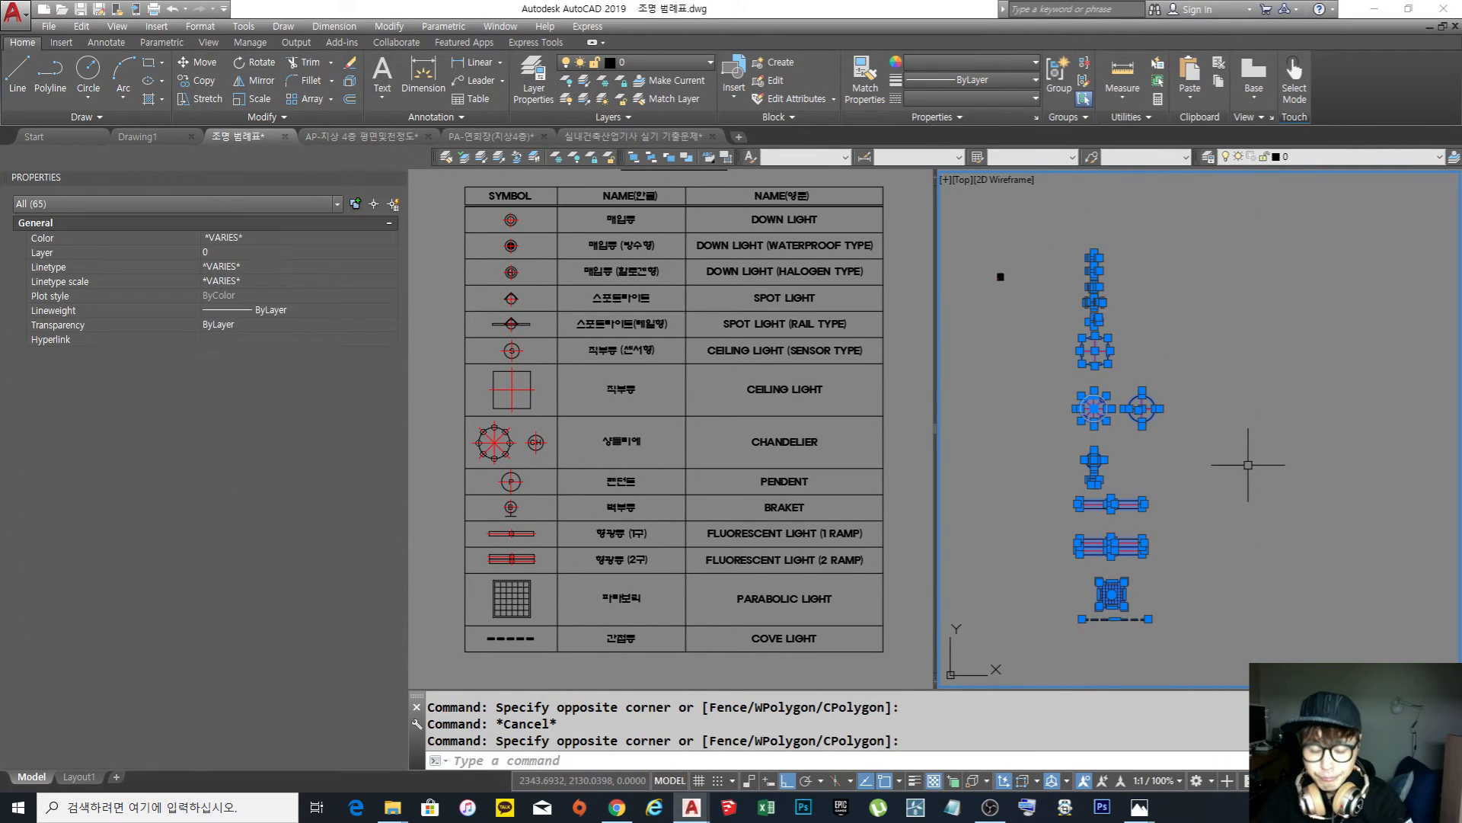
key(Escape)
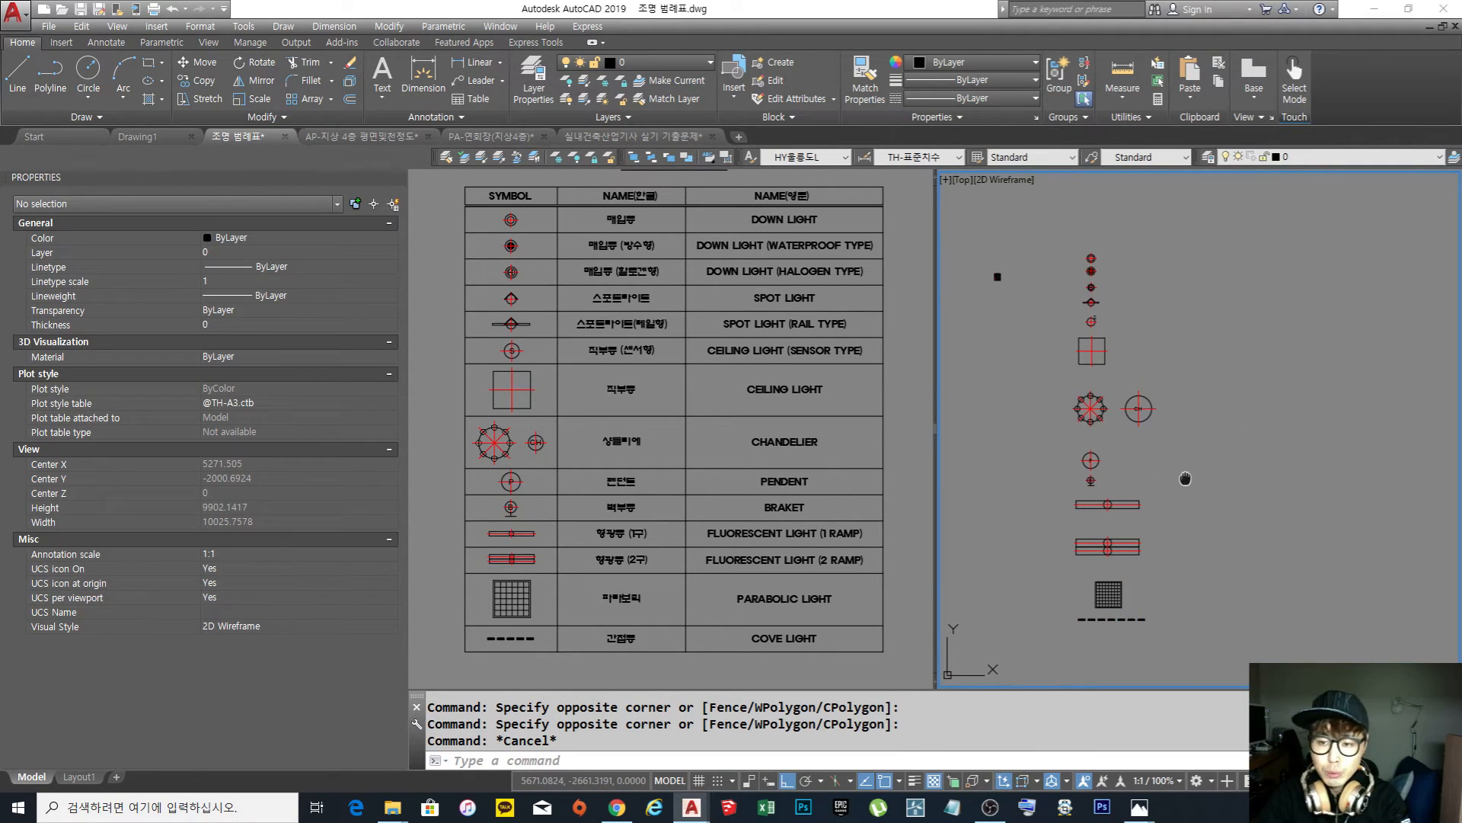
middle_drag(1186, 479, 1174, 477)
middle_drag(1164, 352, 1147, 360)
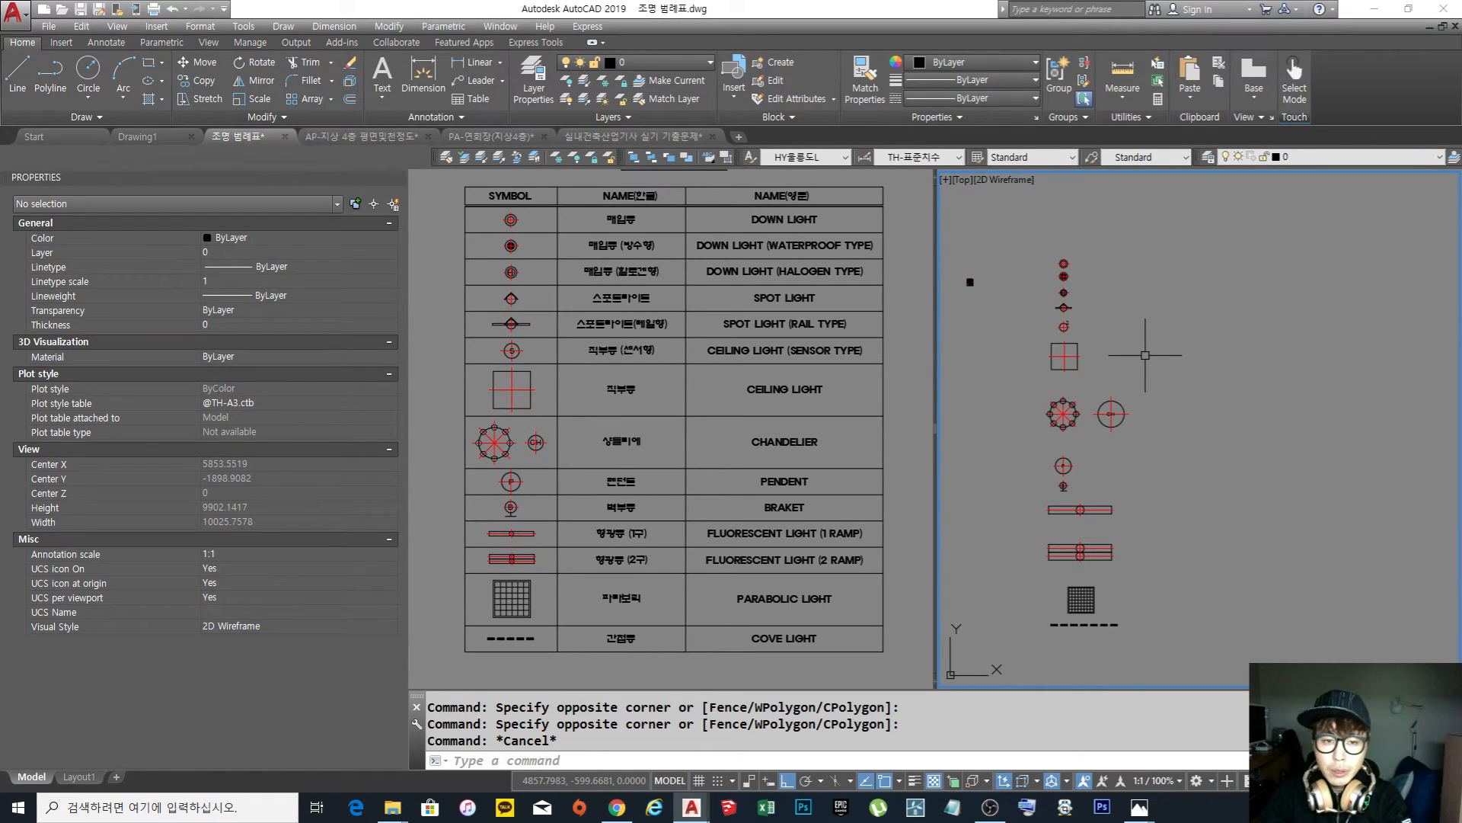
middle_drag(1159, 367, 1146, 369)
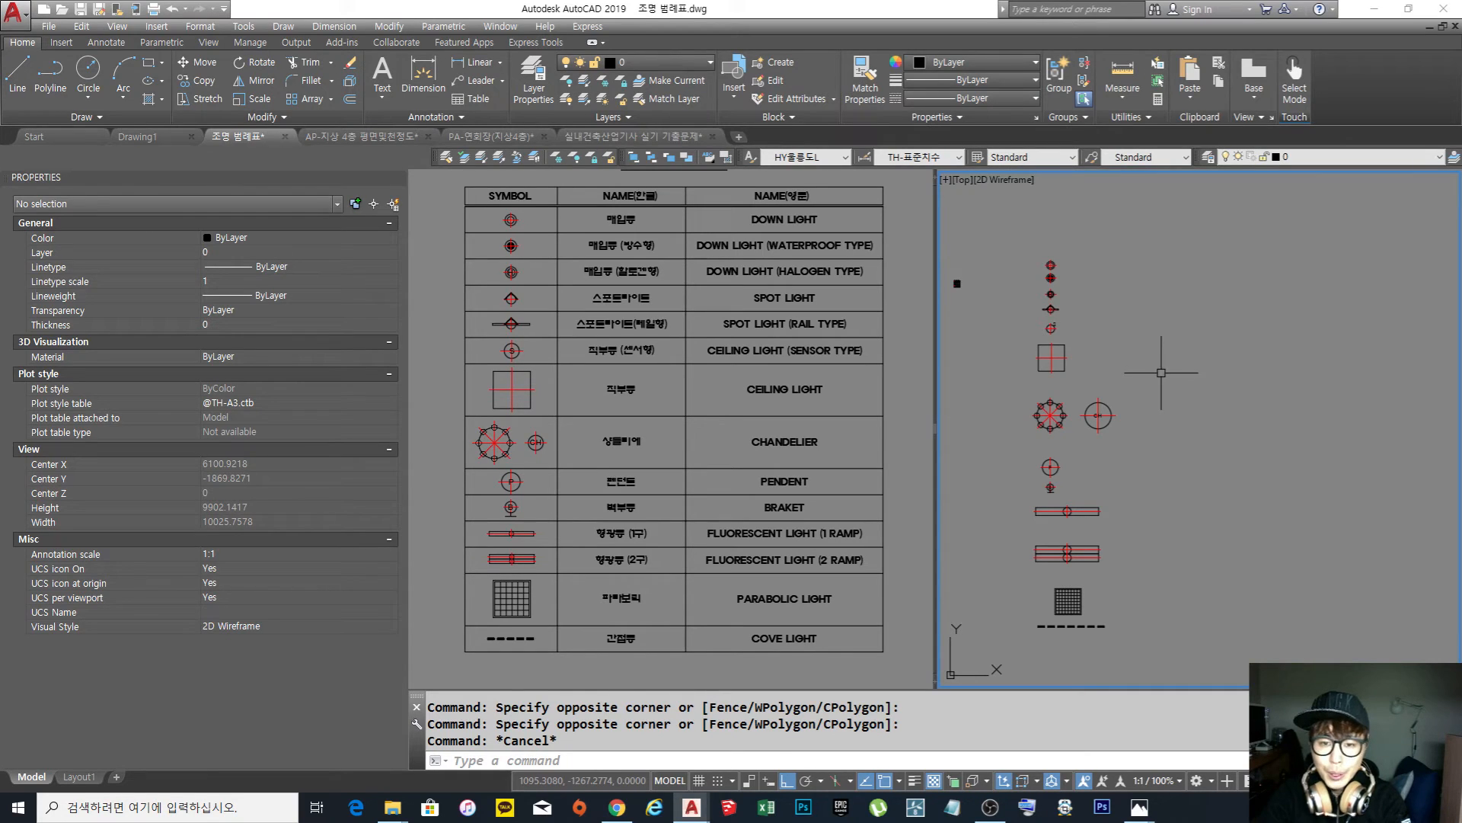
Examine the floor plan sheet and the lighting legend table inside its border
click(908, 373)
scroll(876, 366, down, 8)
middle_drag(867, 342, 667, 443)
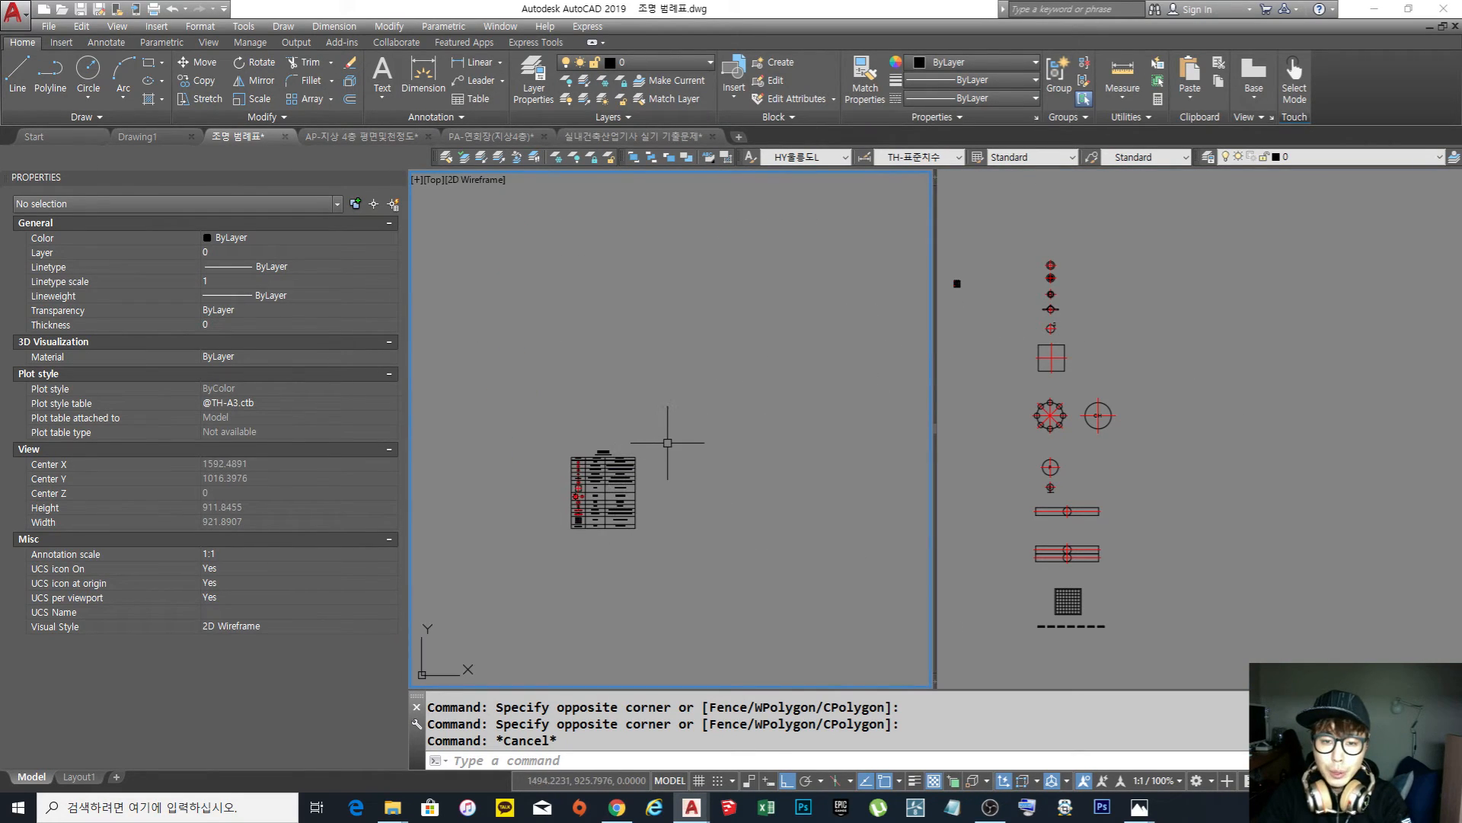
scroll(690, 458, down, 5)
scroll(741, 355, down, 4)
middle_drag(765, 280, 749, 392)
scroll(749, 393, up, 4)
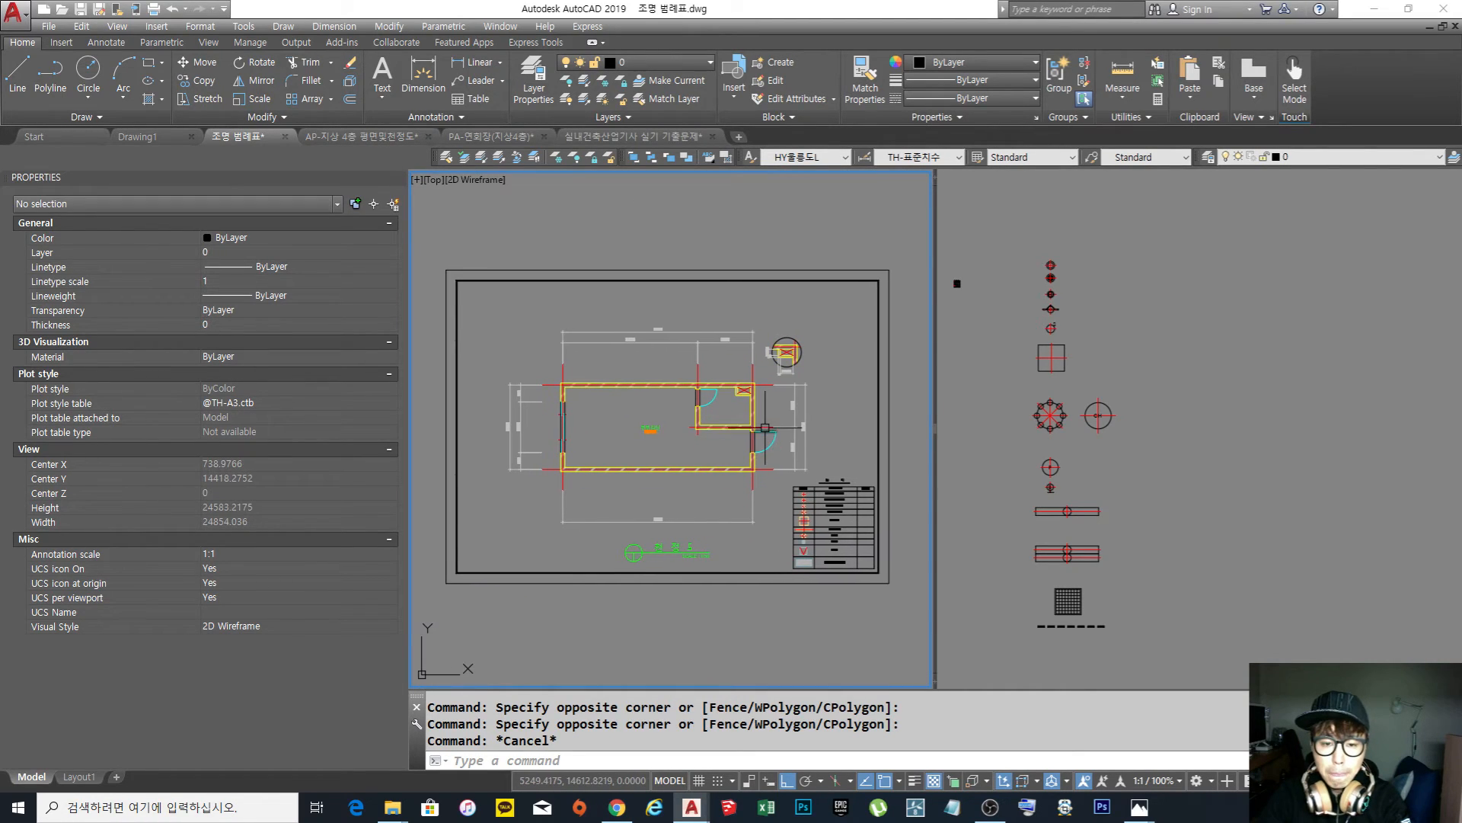
middle_drag(648, 465, 652, 464)
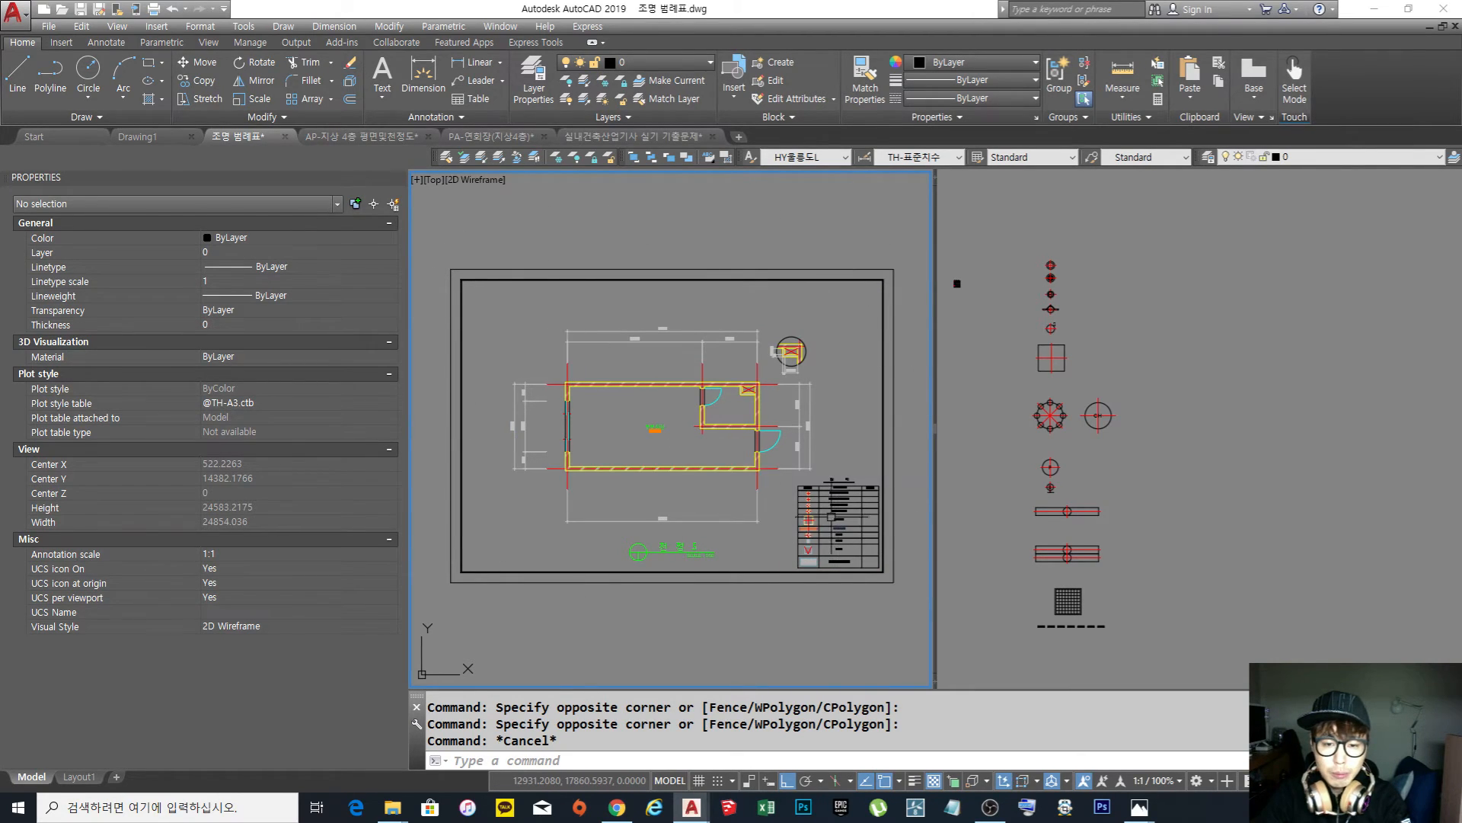
middle_drag(768, 453, 763, 442)
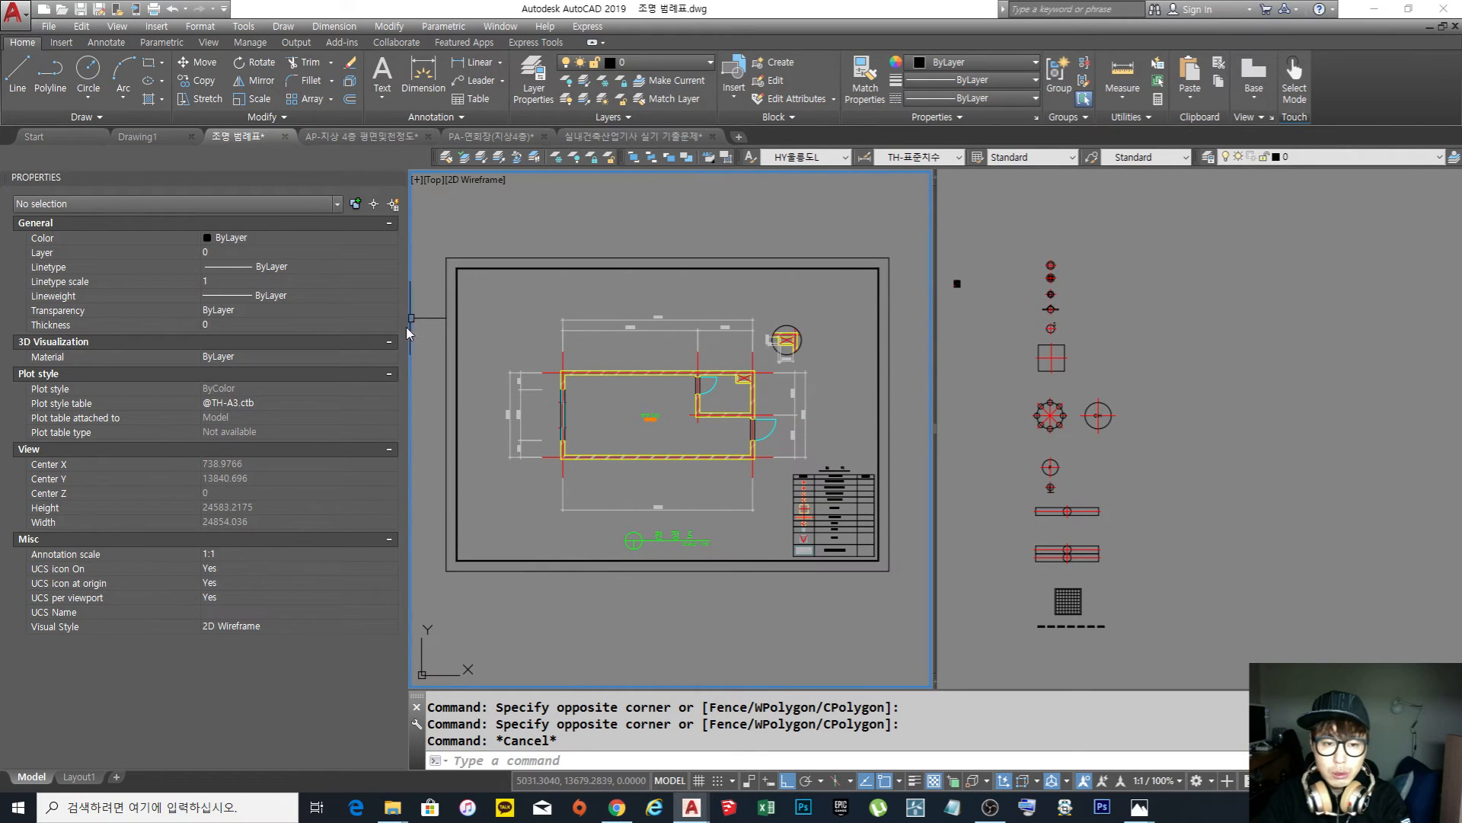
scroll(792, 542, up, 4)
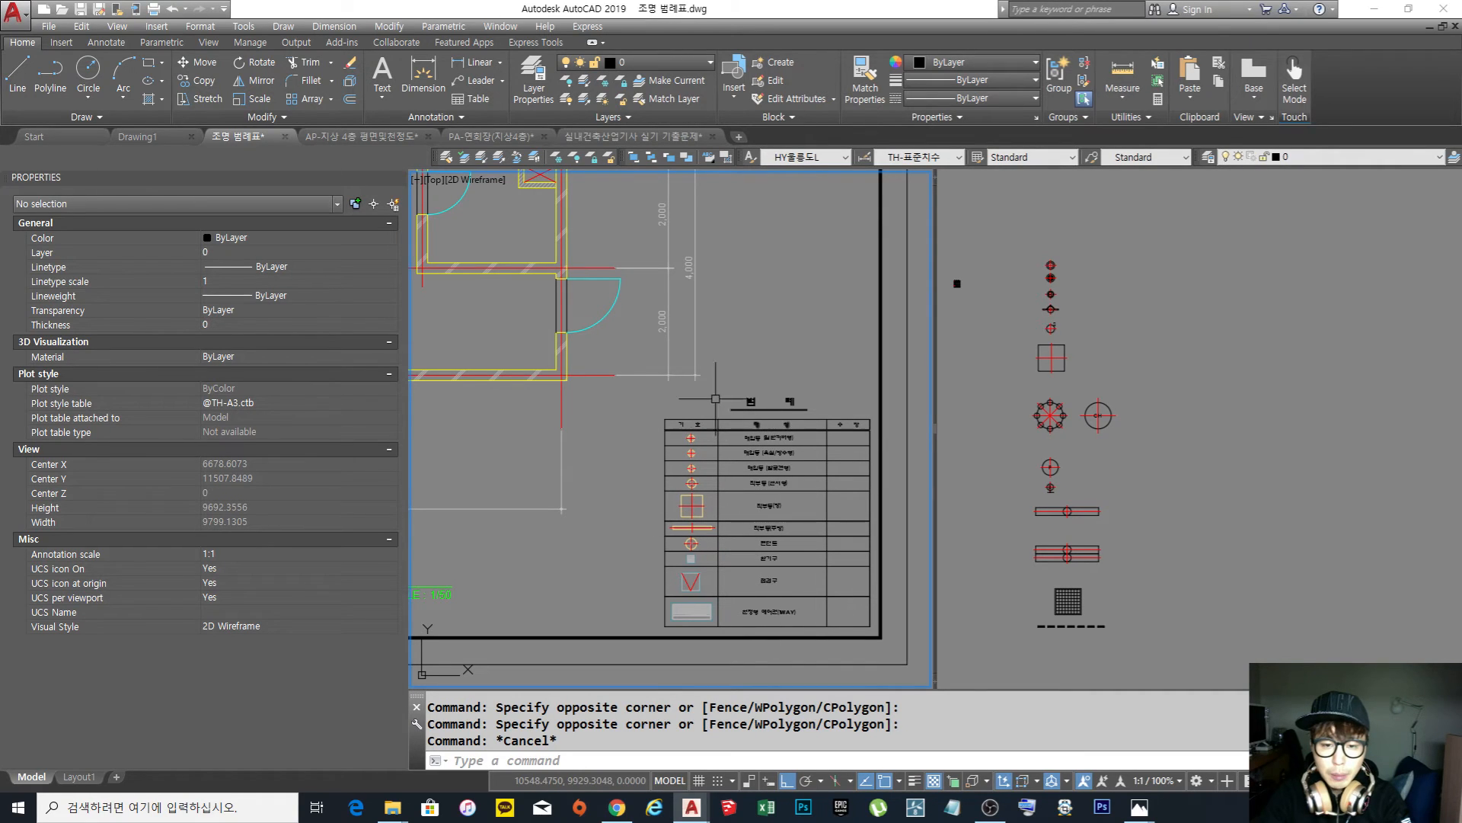
scroll(644, 389, down, 4)
key(Escape)
key(Escape)
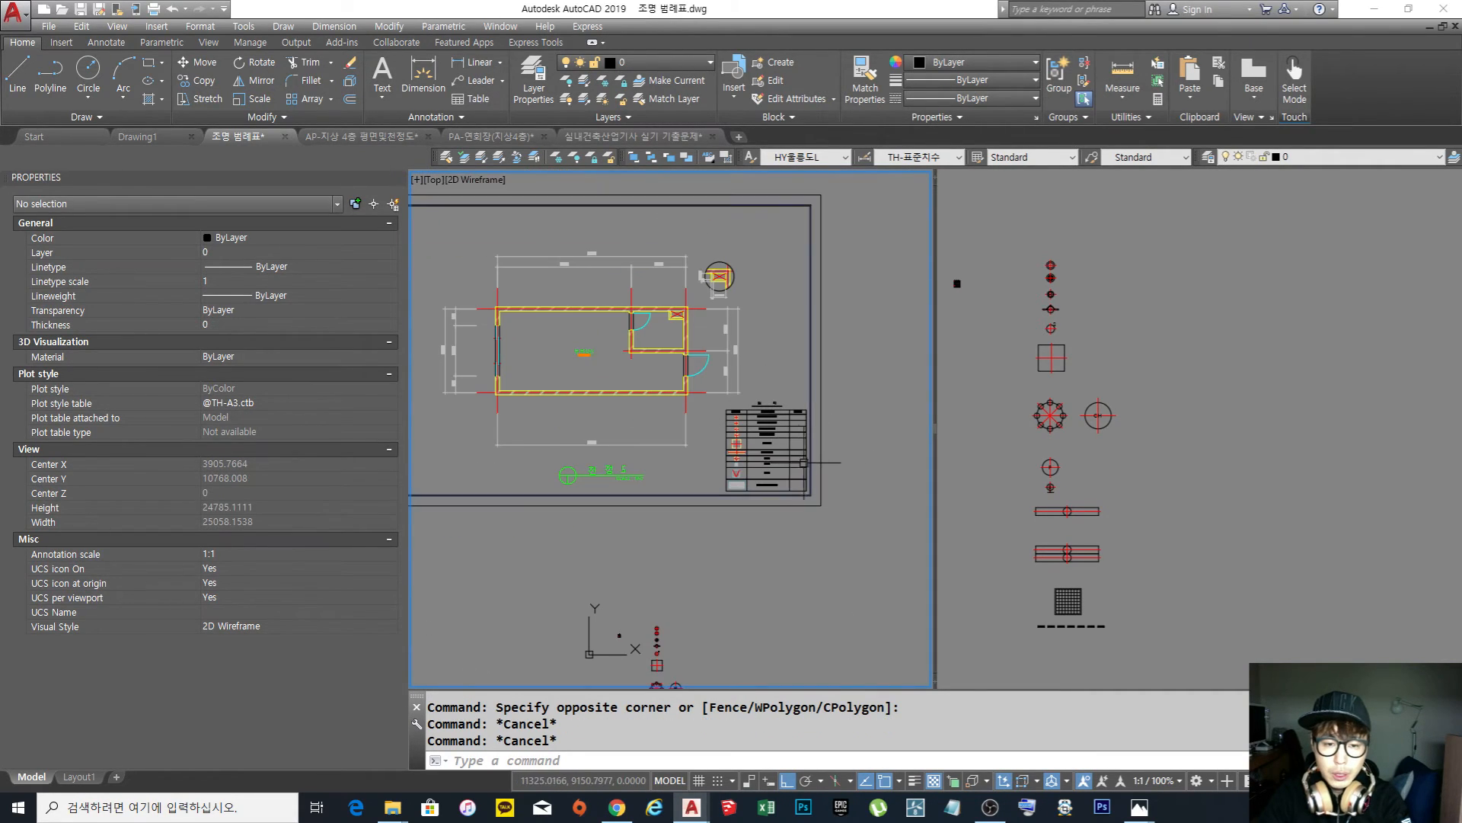
Copy all the drawn lighting symbols and paste them just outside the floor plan sheet's border, beside its legend table
click(1127, 460)
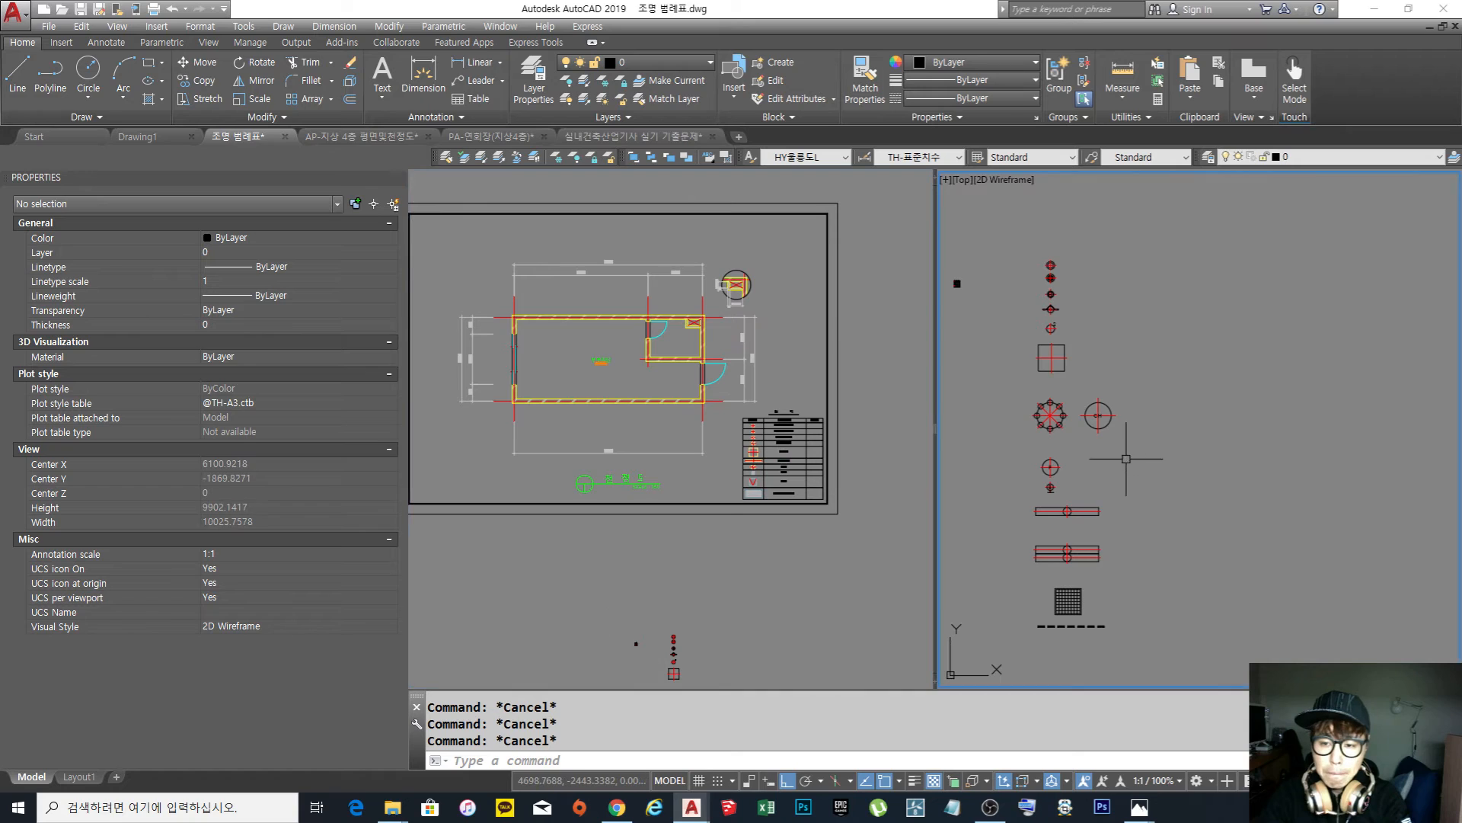
click(1218, 687)
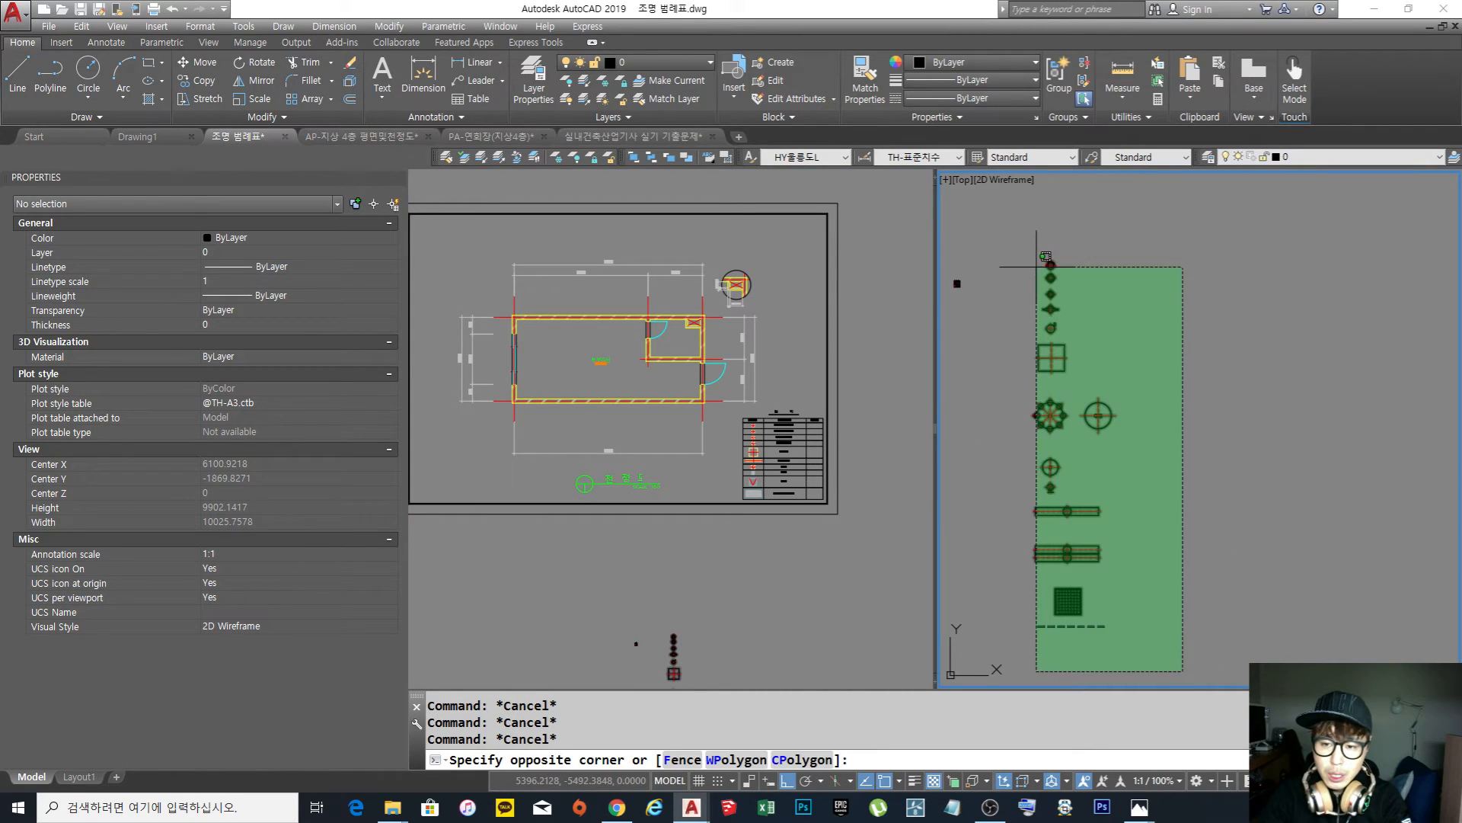
click(980, 210)
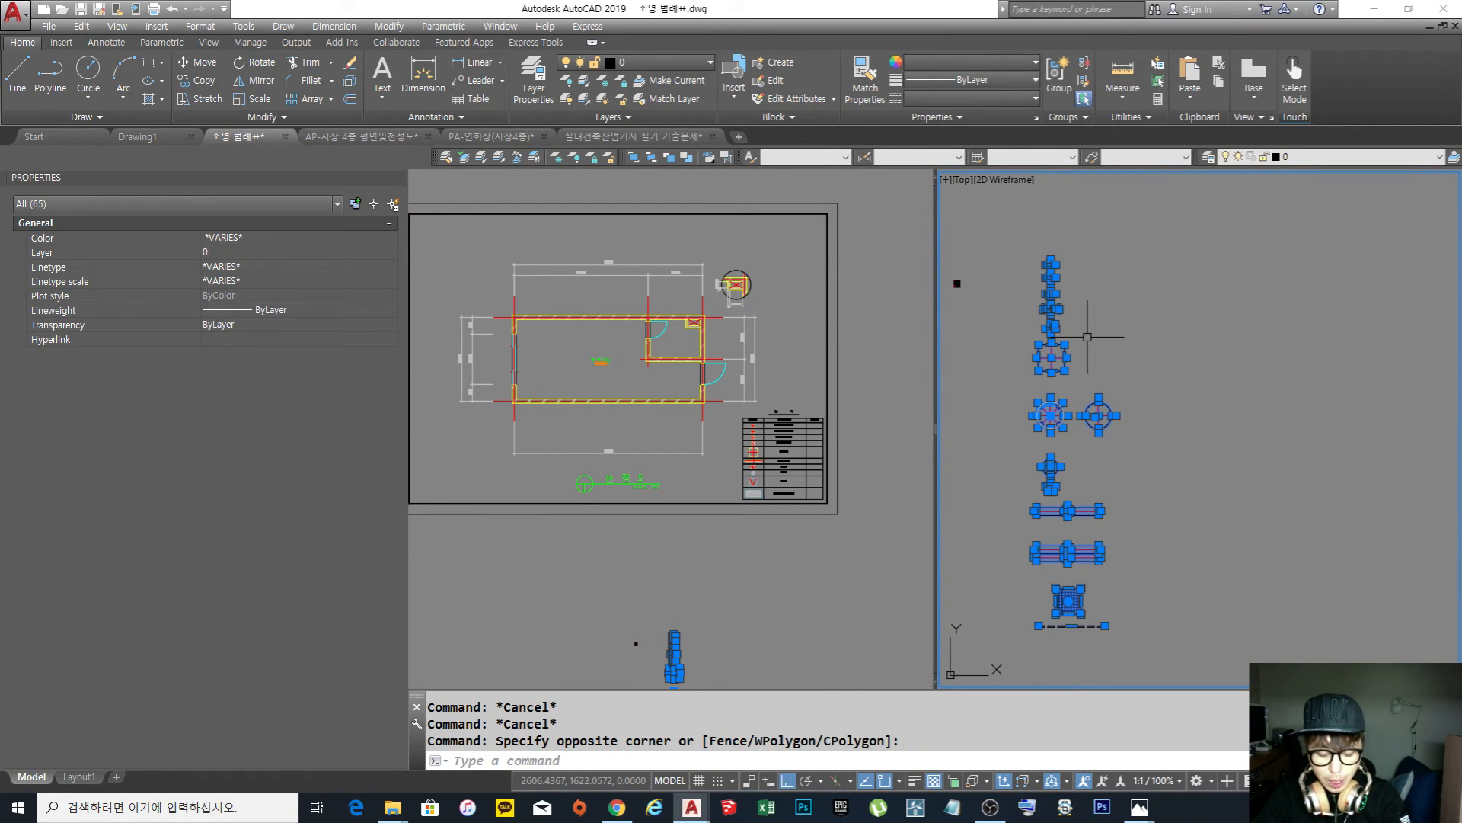
key(ctrl+c)
scroll(771, 438, up, 6)
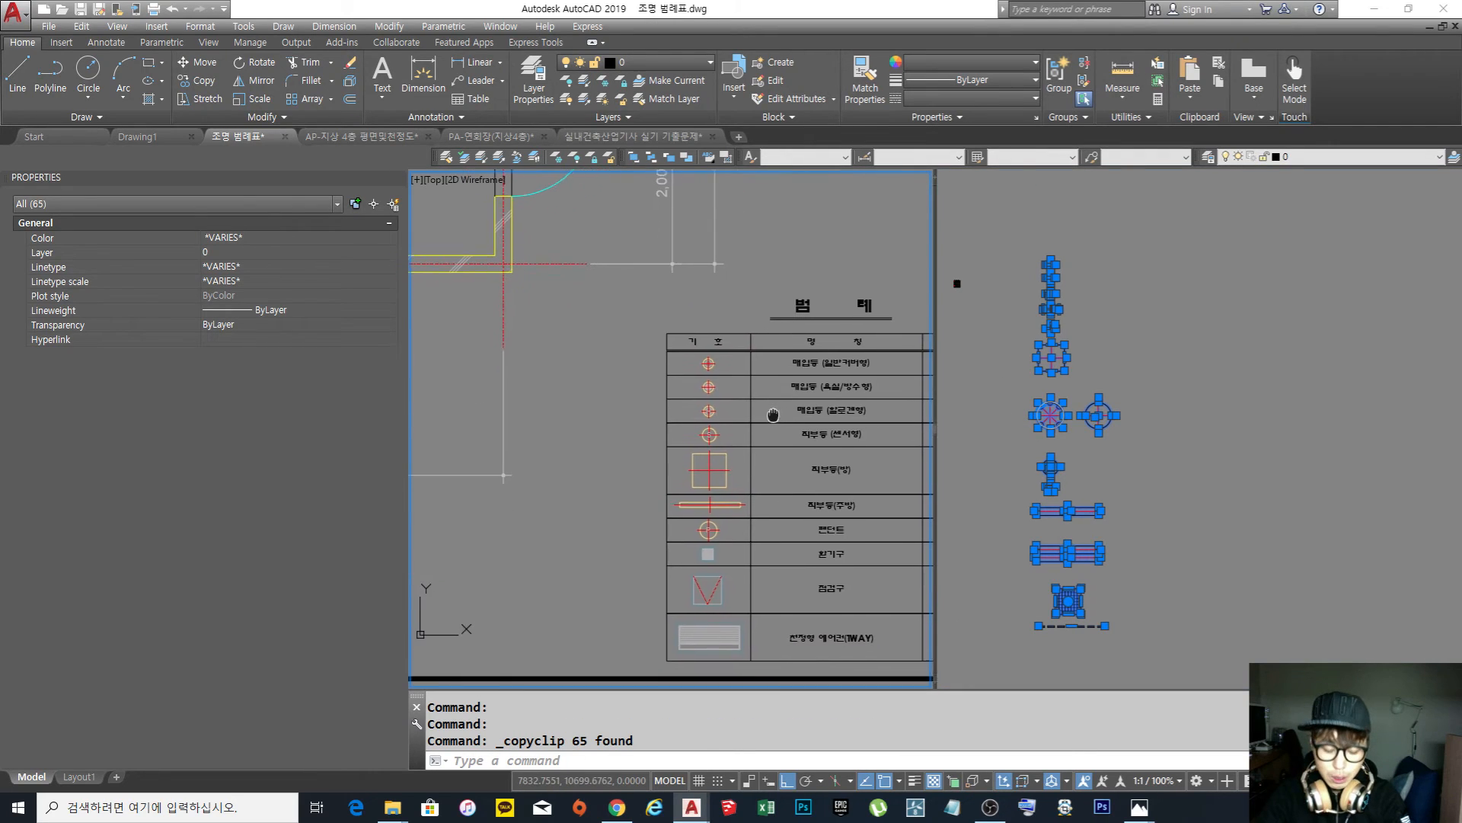
key(ctrl+v)
scroll(772, 427, down, 5)
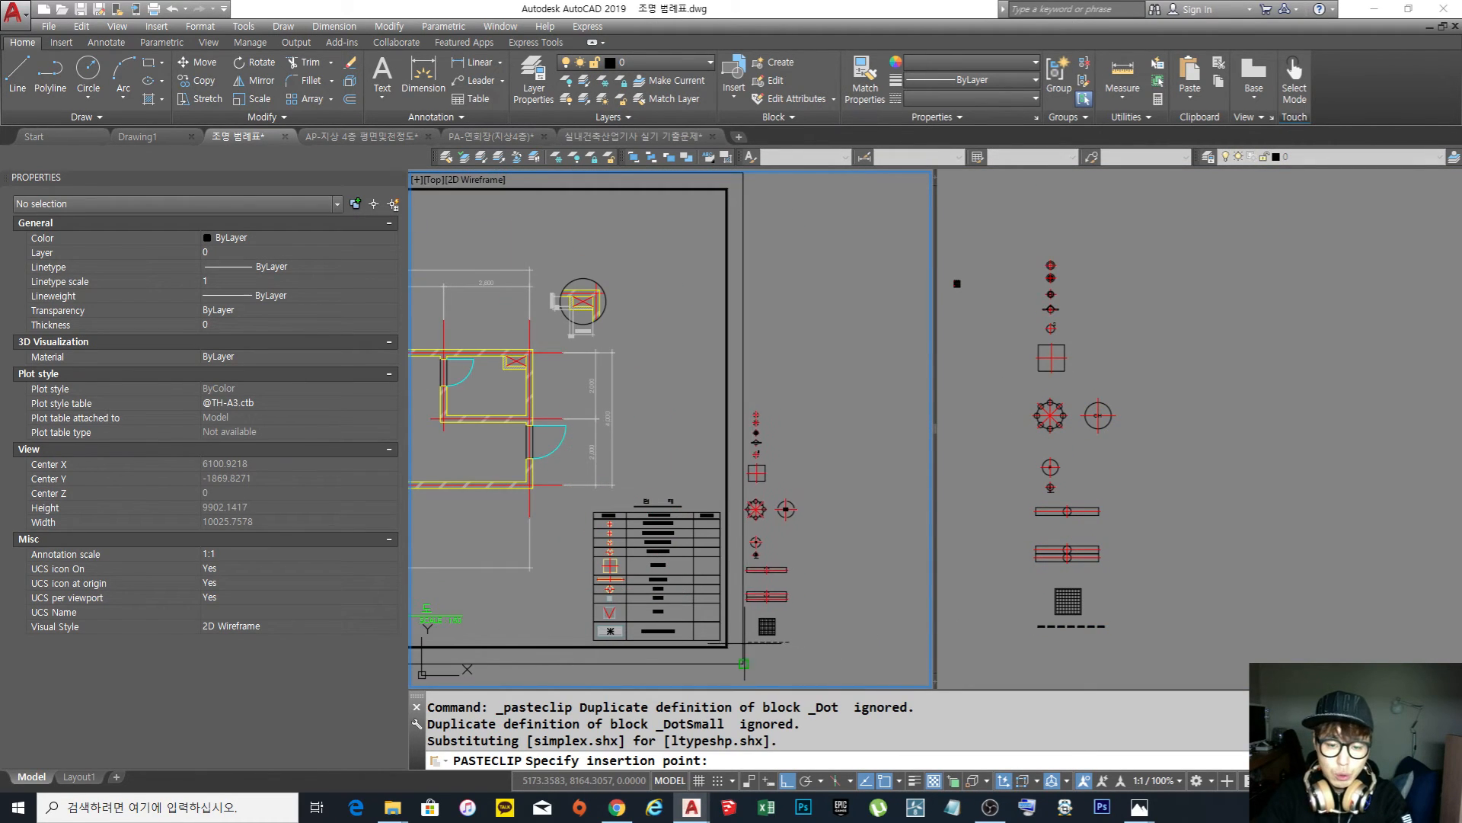
key(Escape)
middle_drag(817, 571, 834, 479)
scroll(759, 501, up, 2)
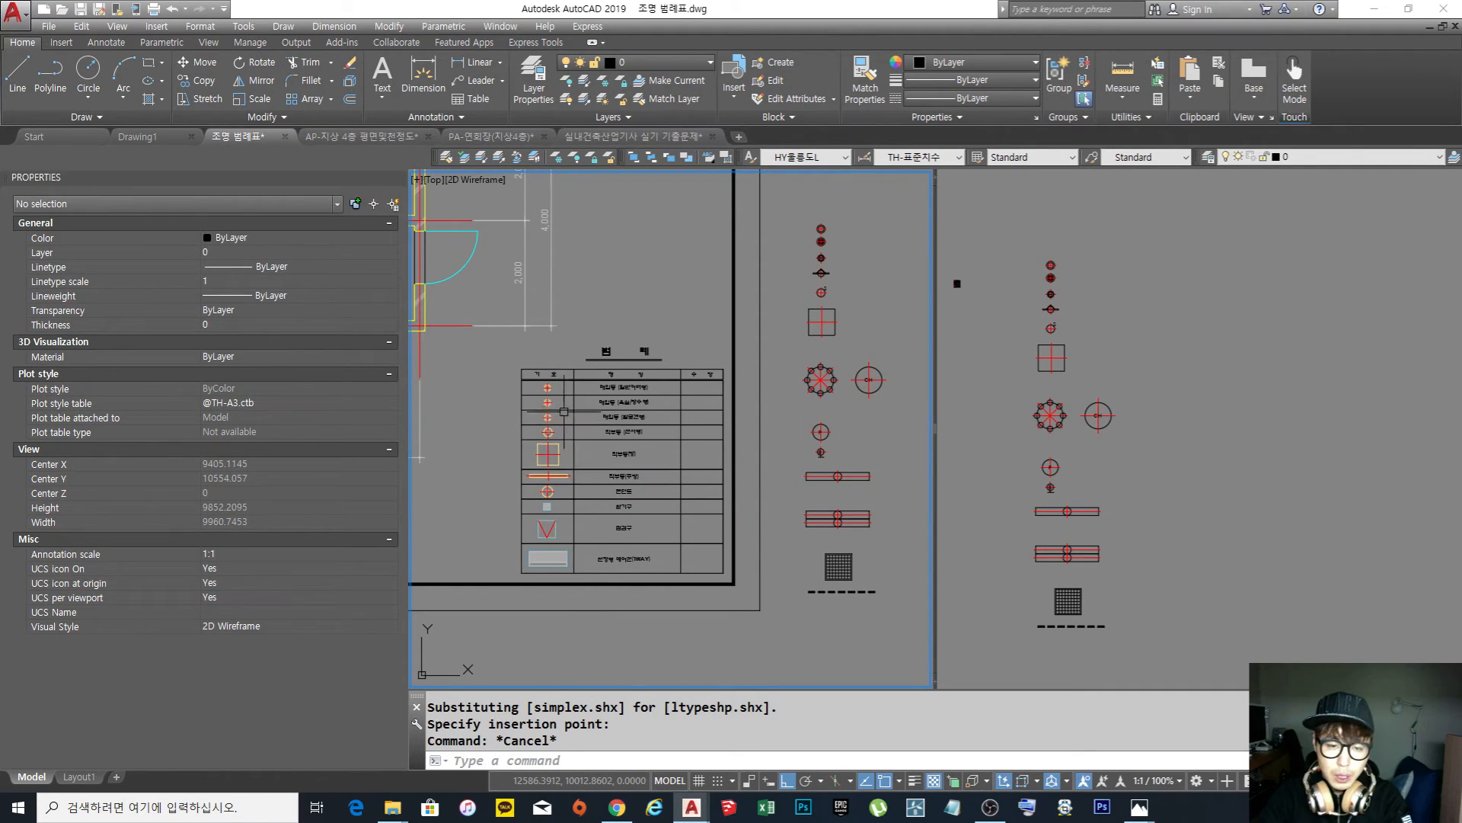
Review the pasted small symbols, ceiling light and chandelier against the floor plan sheet's legend table
middle_drag(569, 411, 564, 439)
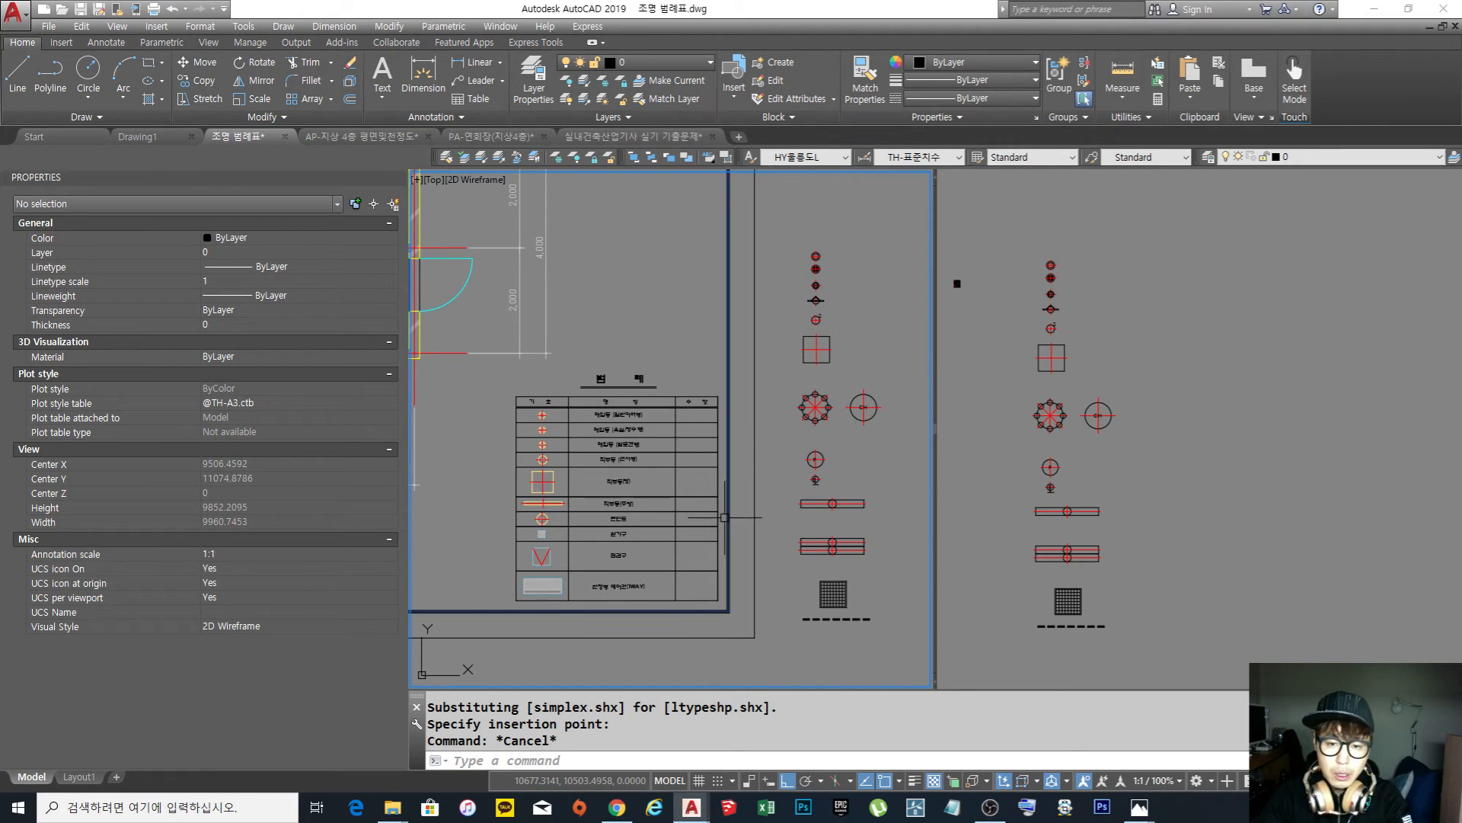
click(838, 327)
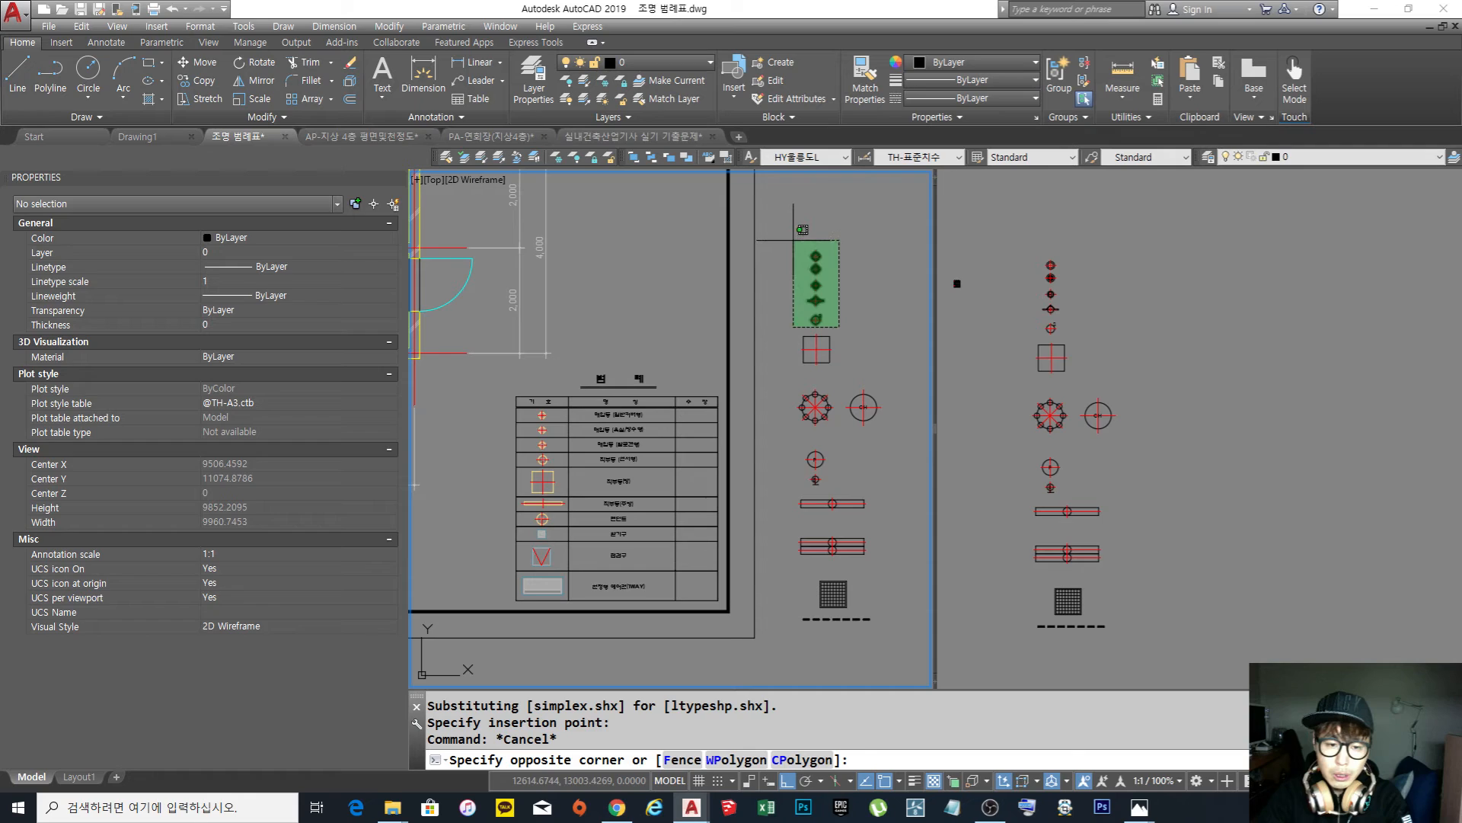
click(758, 204)
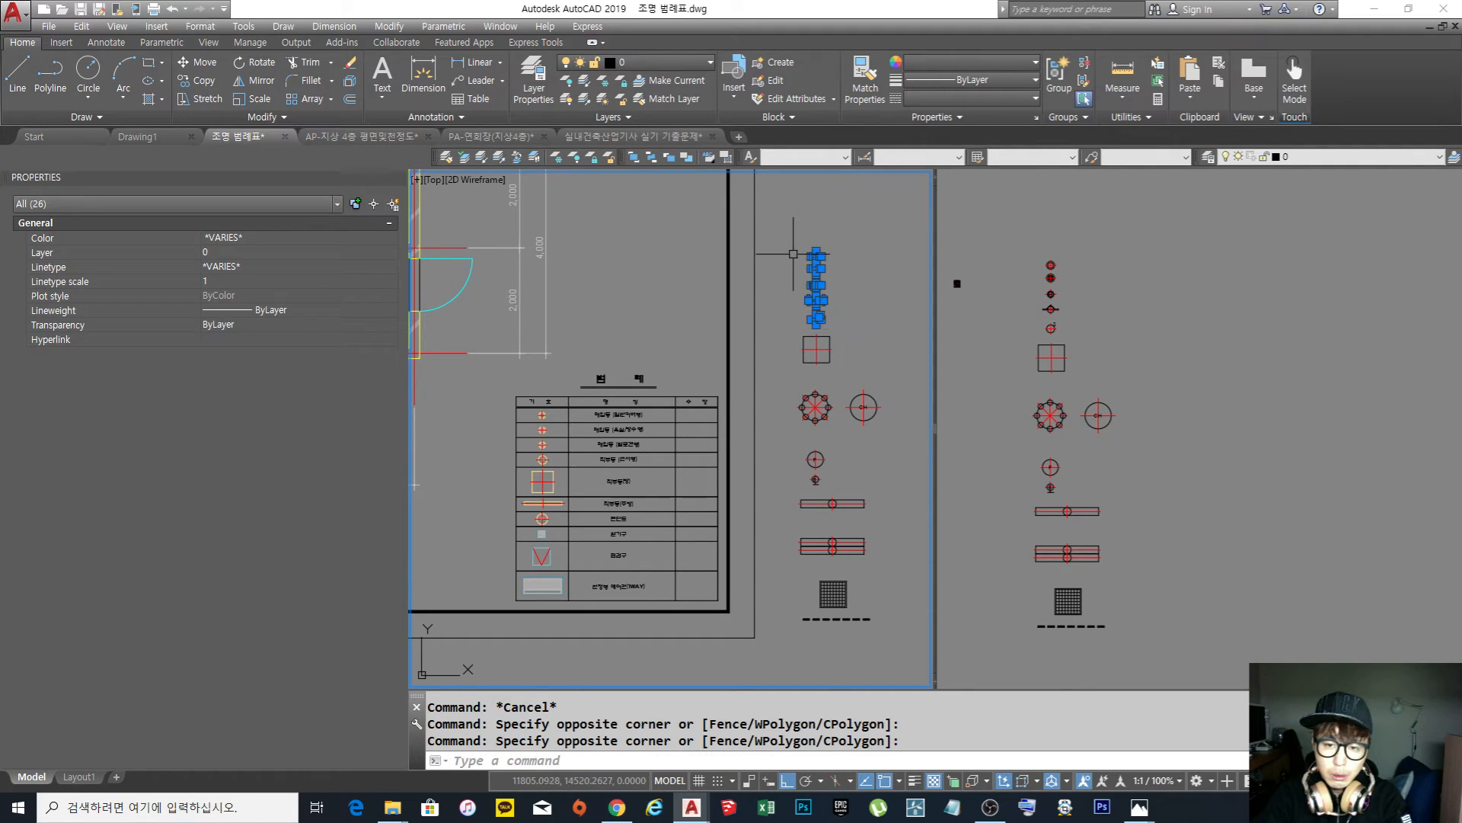
key(Escape)
click(845, 378)
click(798, 328)
key(Escape)
click(843, 432)
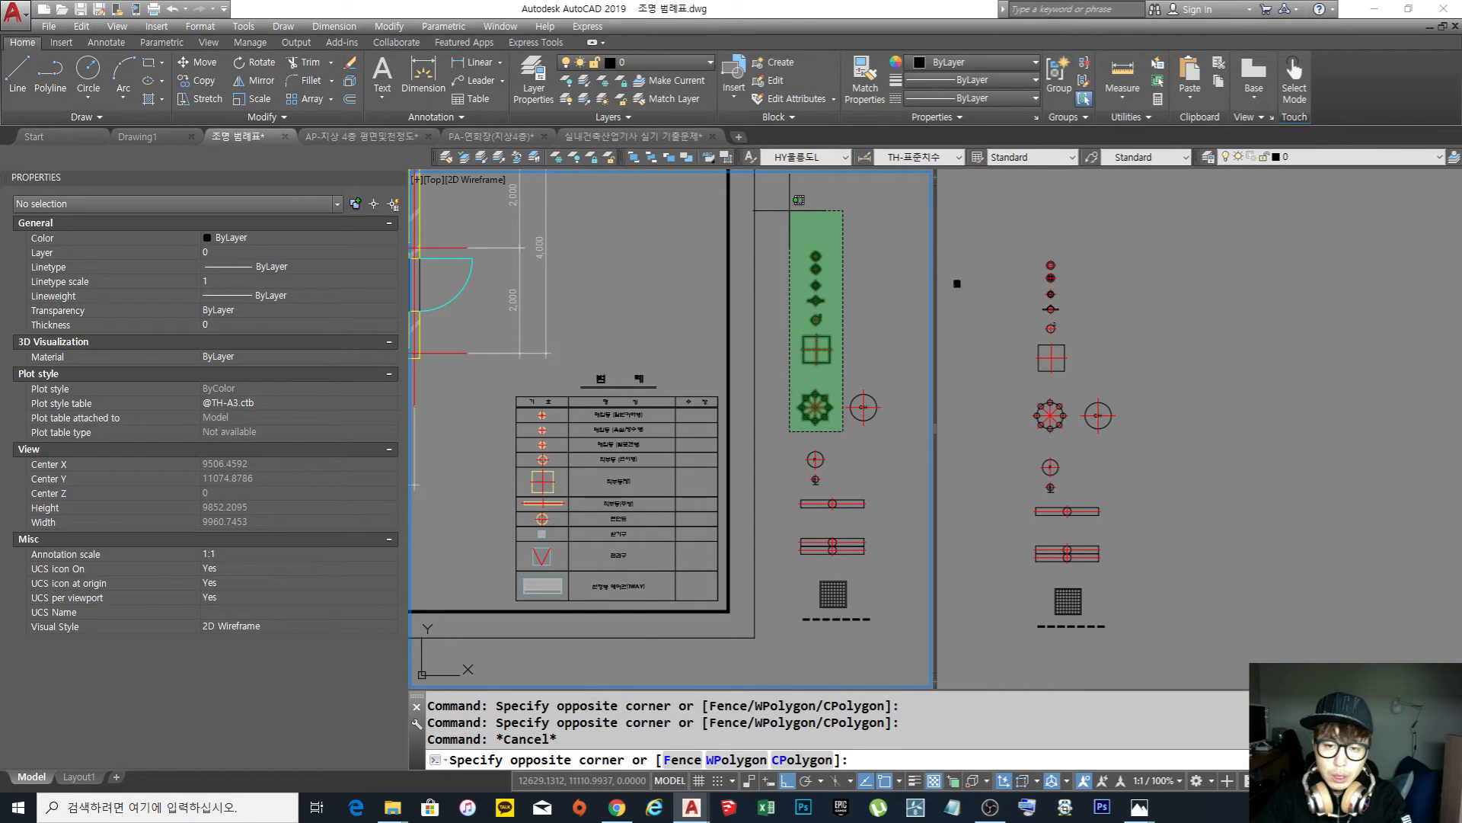
click(794, 173)
key(Escape)
Cut the pasted ceiling light square with its centre lines and paste it back as a block between the sensor light and chandelier
scroll(821, 352, up, 3)
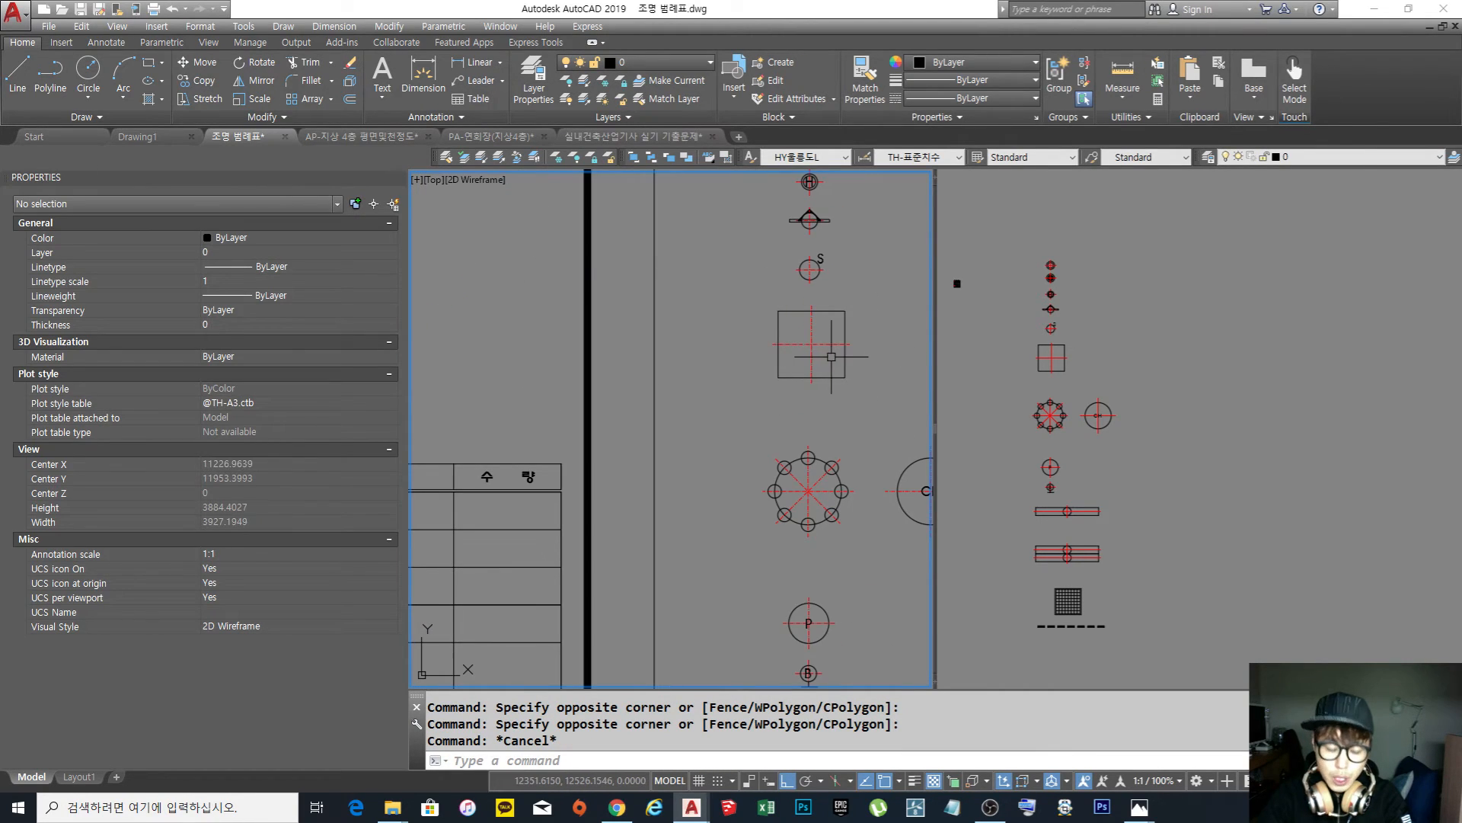
scroll(827, 396, up, 1)
key(s)
key(Escape)
key(Escape)
click(869, 444)
click(722, 329)
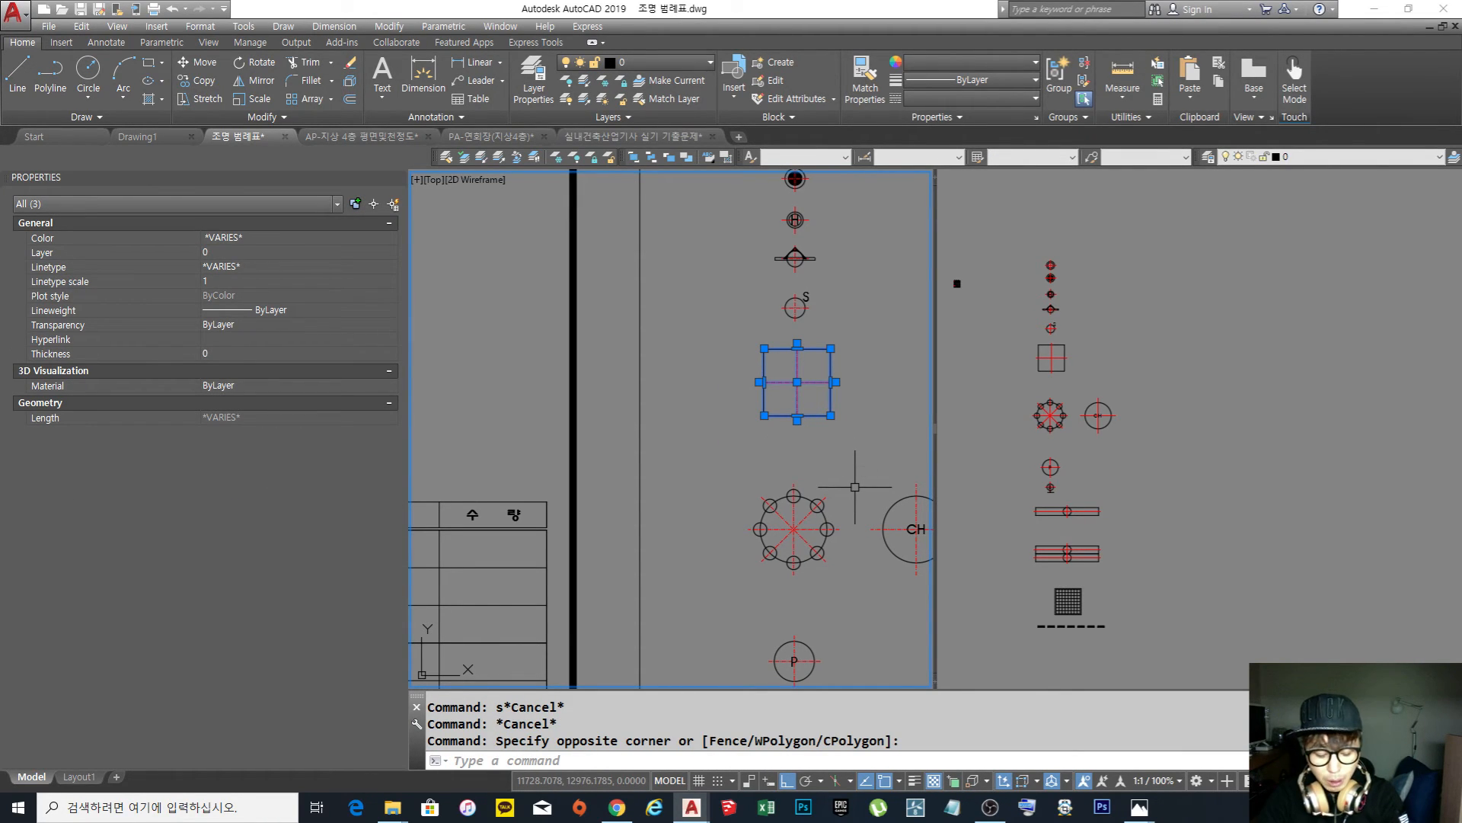
key(ctrl+x)
key(ctrl+shift+v)
click(768, 443)
key(Escape)
key(Escape)
key(Escape)
middle_drag(835, 420, 818, 457)
Scale the ceiling light block by a factor of 1/2 about its centre
text(sc)
key(Return)
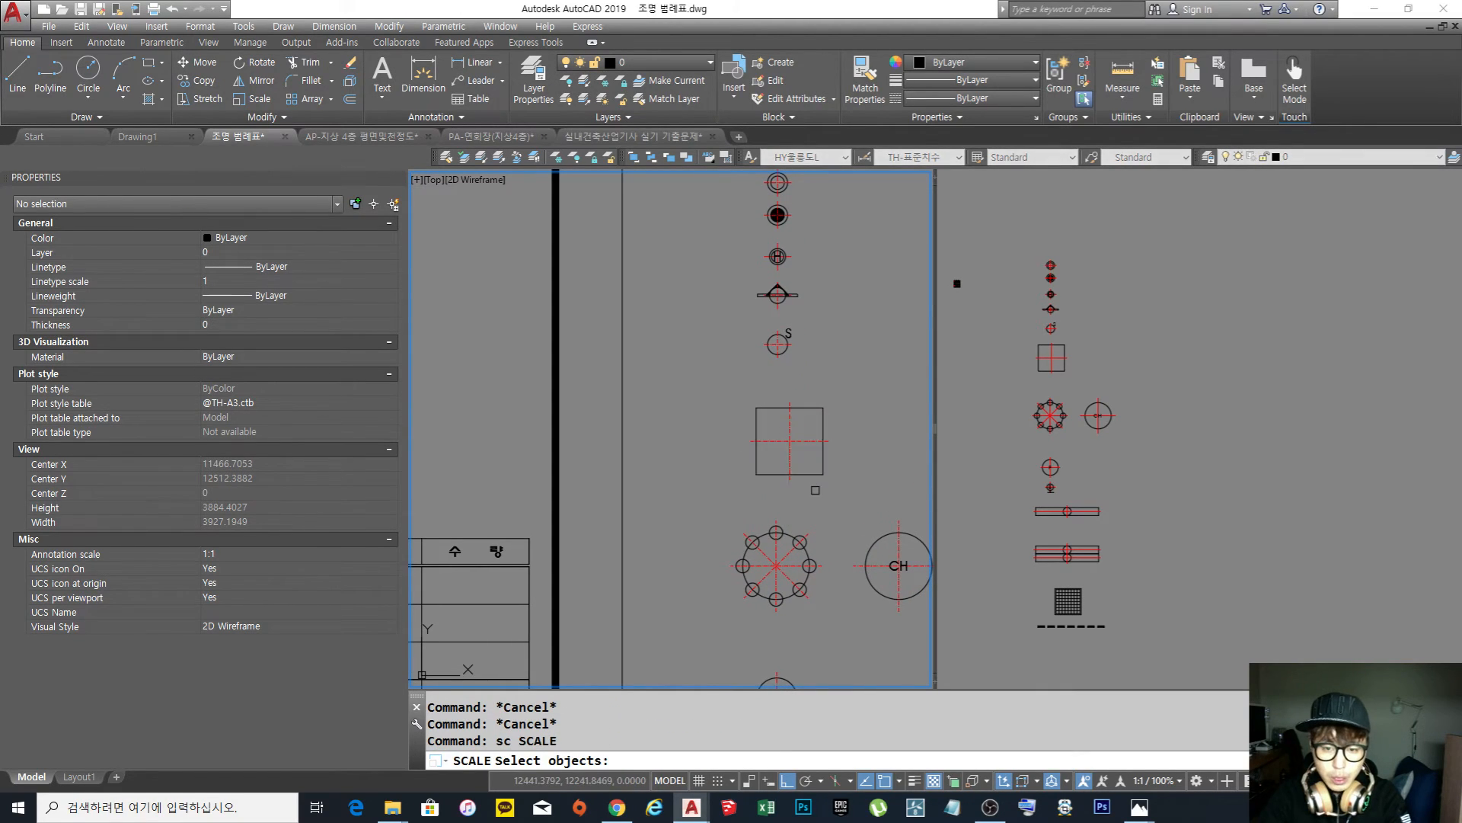
click(703, 373)
click(830, 496)
key(Return)
click(791, 442)
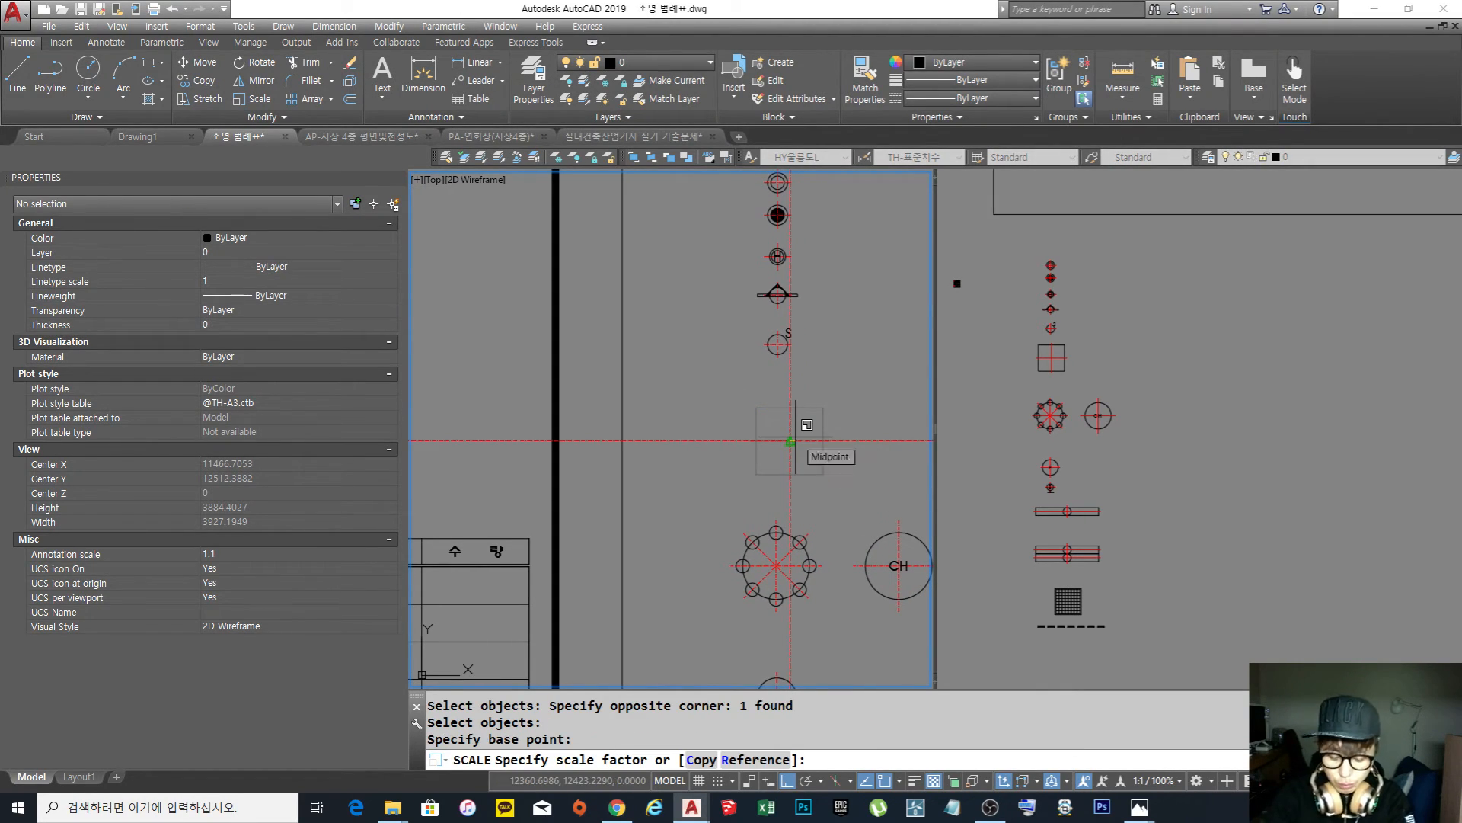
text(1/2)
key(Return)
key(Escape)
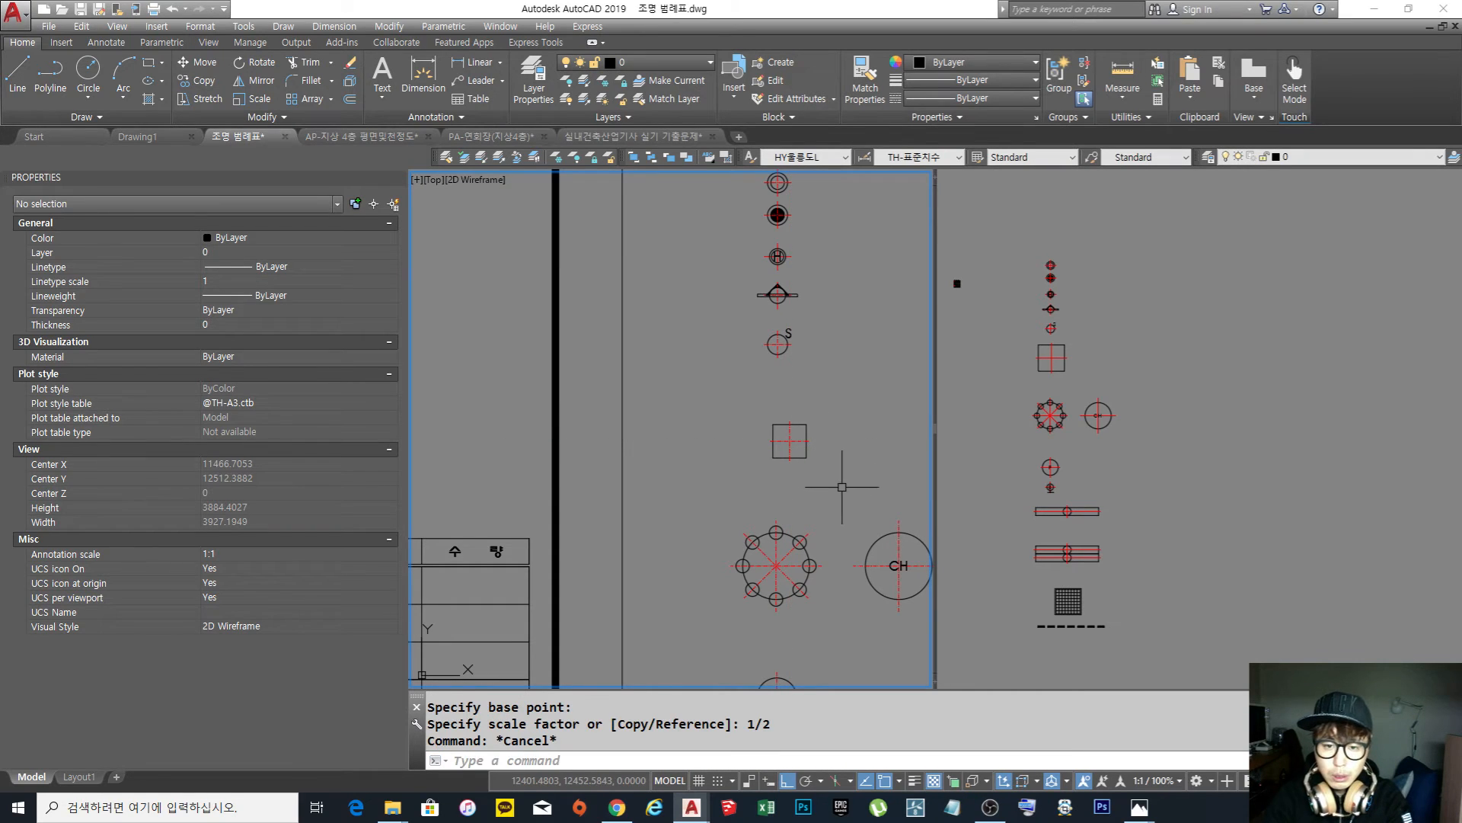
Move the ceiling light block up beneath the sensor light, aligned with the column of small symbols
scroll(906, 446, down, 4)
middle_drag(892, 437, 865, 487)
scroll(848, 484, up, 4)
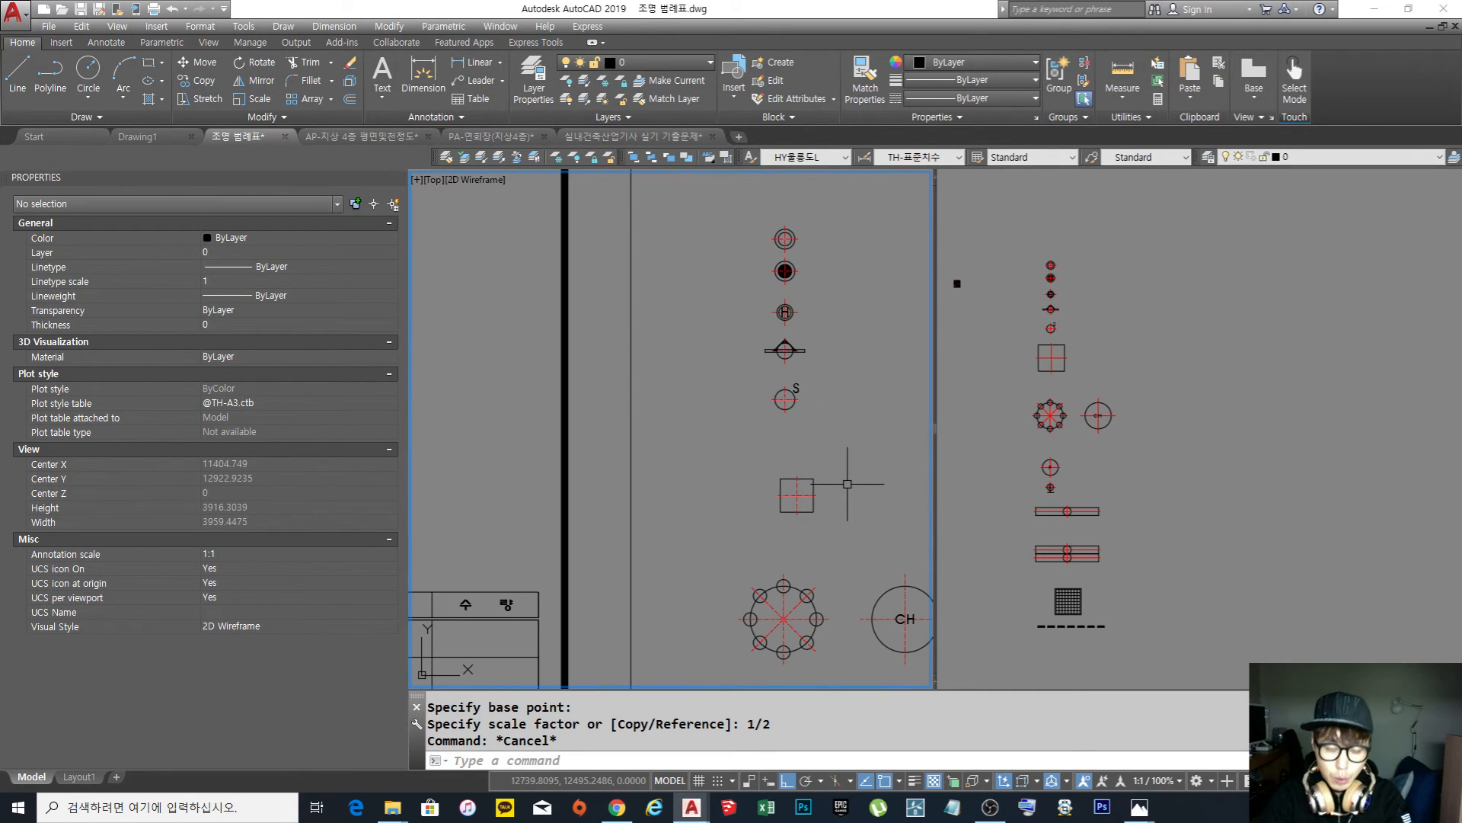
text(m)
key(Return)
click(842, 533)
click(772, 466)
key(Return)
click(874, 505)
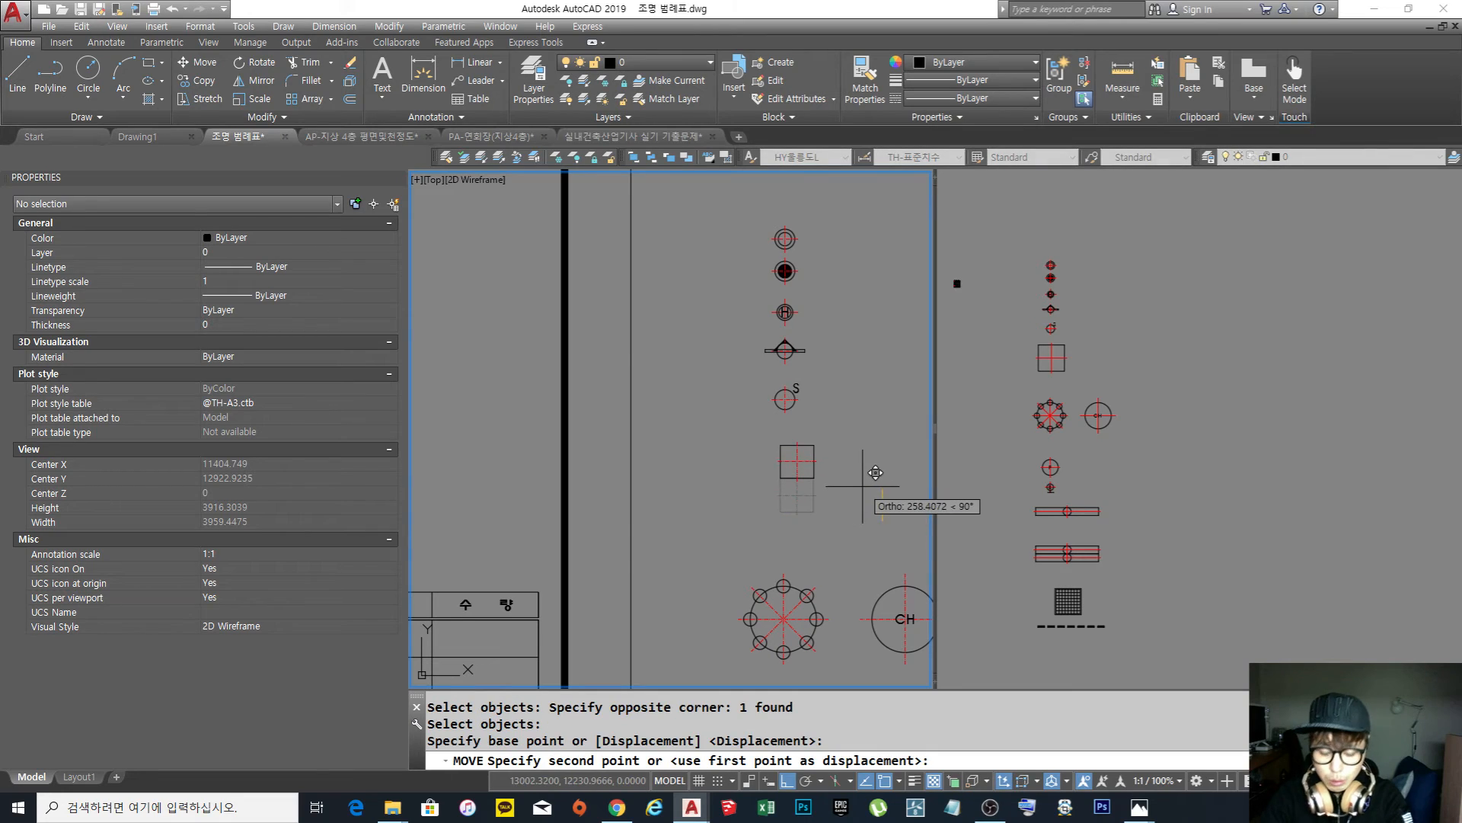
key(F8)
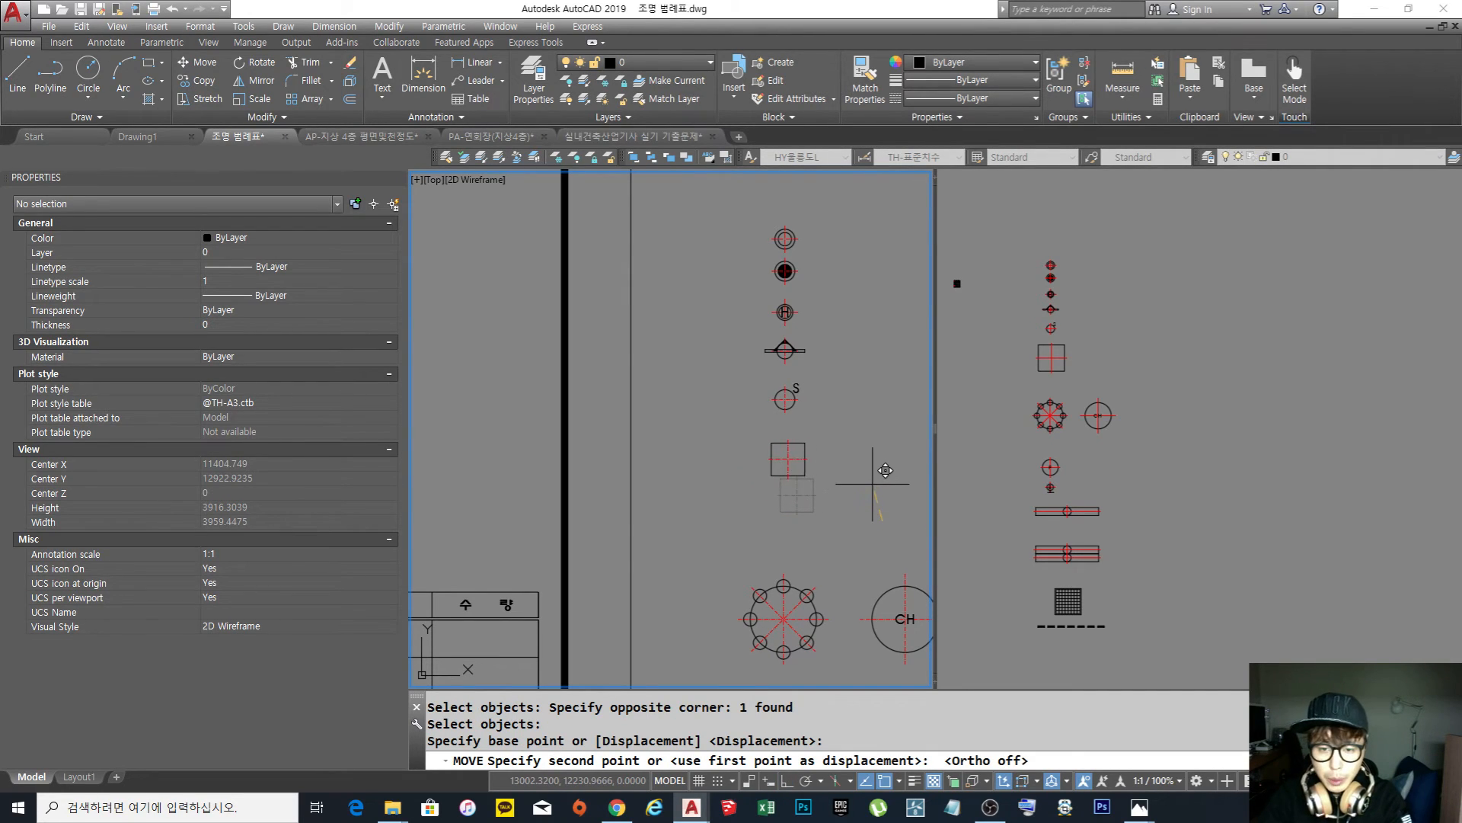
key(Escape)
scroll(876, 480, down, 5)
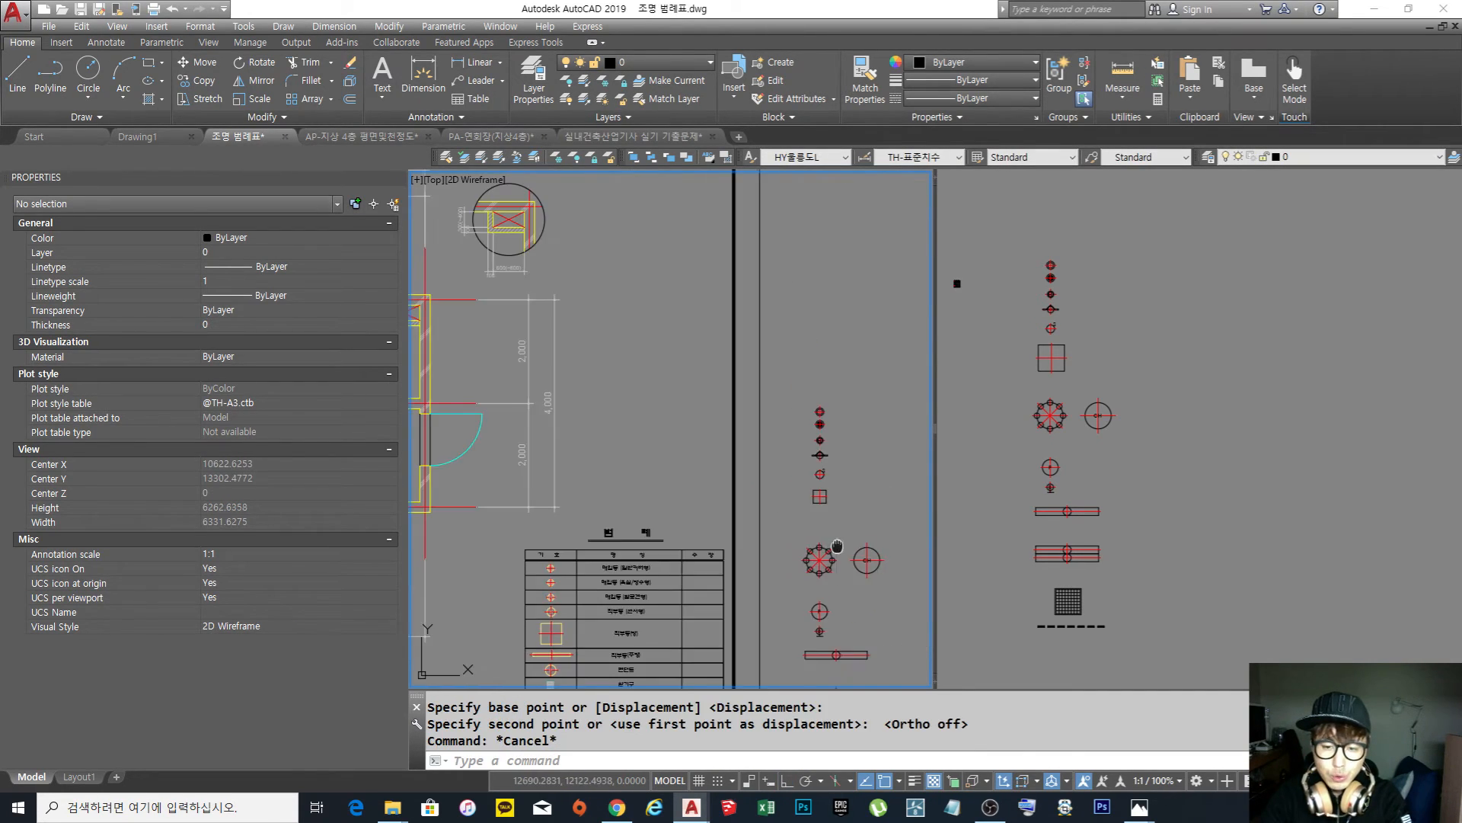
middle_drag(768, 464, 789, 464)
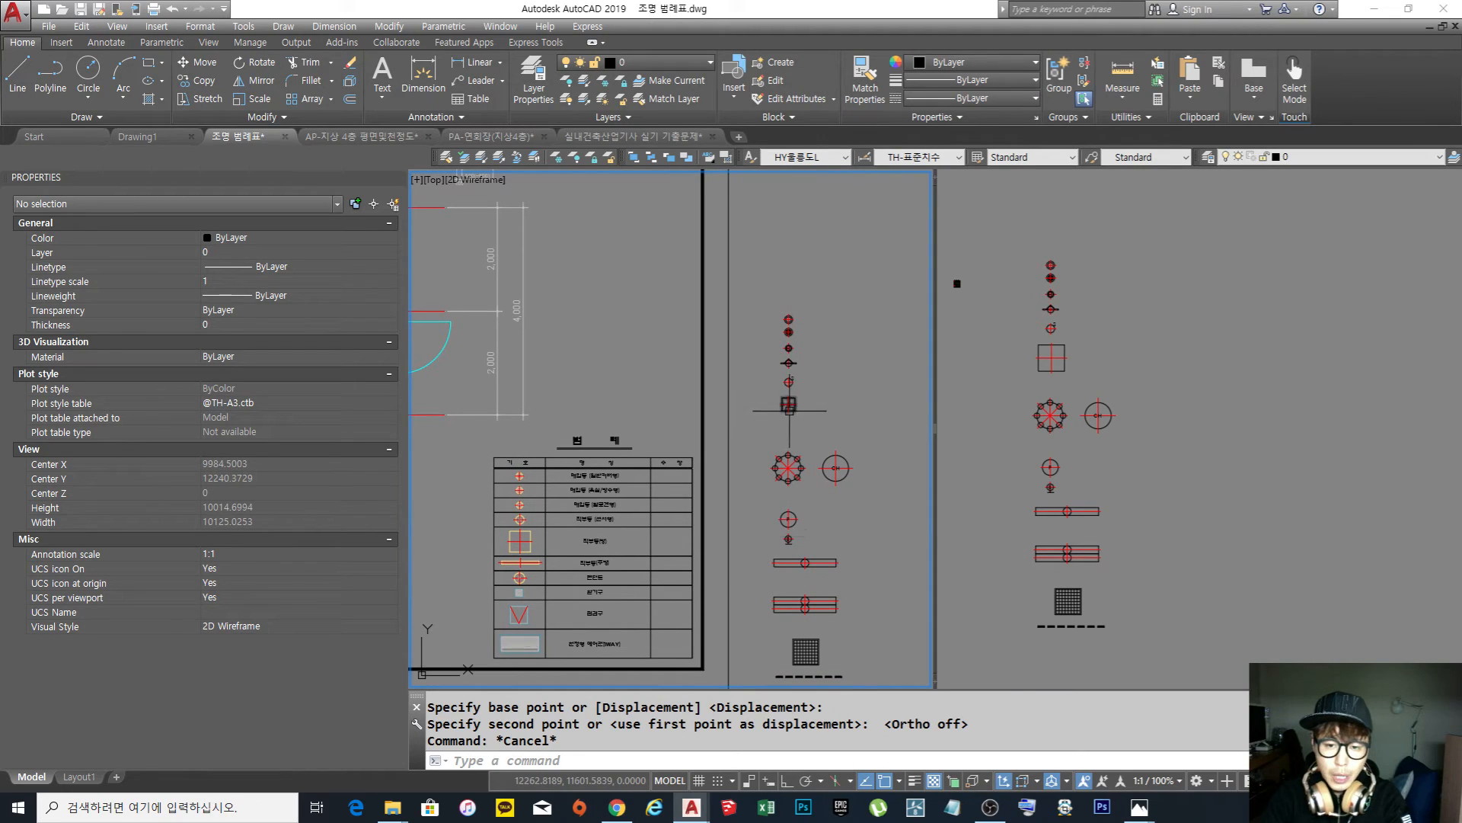
Cut the pasted chandelier symbol and paste it back as a block beneath the ceiling light
scroll(791, 410, up, 5)
middle_drag(810, 524, 795, 483)
click(812, 600)
click(695, 423)
scroll(812, 524, down, 2)
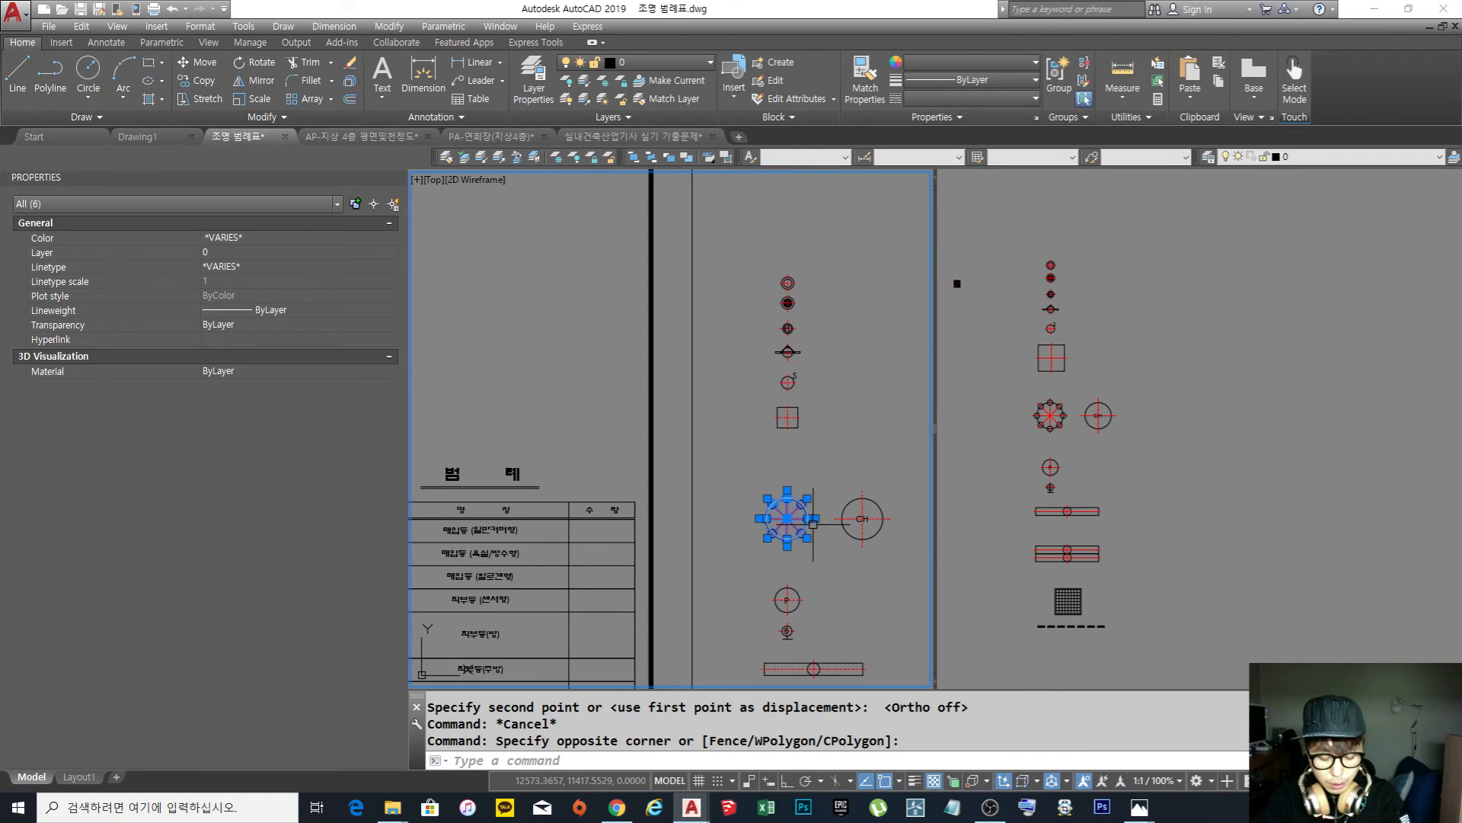
key(ctrl+x)
key(ctrl+shift+v)
key(Escape)
key(Escape)
Scale the chandelier block by a factor of 1/2 about its centre
text(sc)
key(space)
click(792, 543)
key(space)
click(762, 481)
key(space)
click(775, 494)
text(1/)
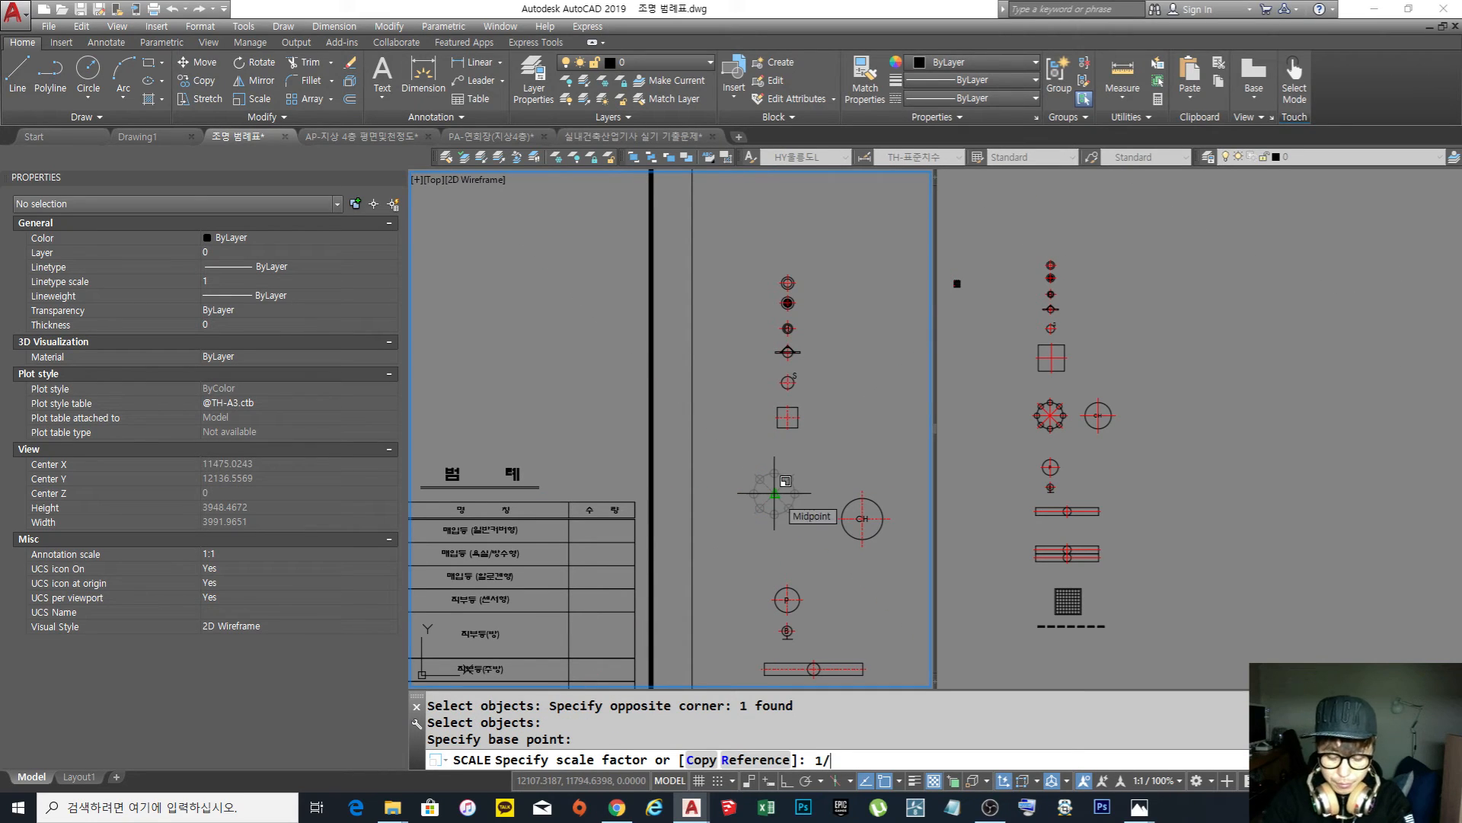
text(2)
key(space)
Move the reduced chandelier block directly beneath the ceiling light in the symbol column
text(m)
click(802, 508)
click(784, 499)
key(space)
click(837, 473)
click(840, 457)
key(Escape)
scroll(783, 508, down, 5)
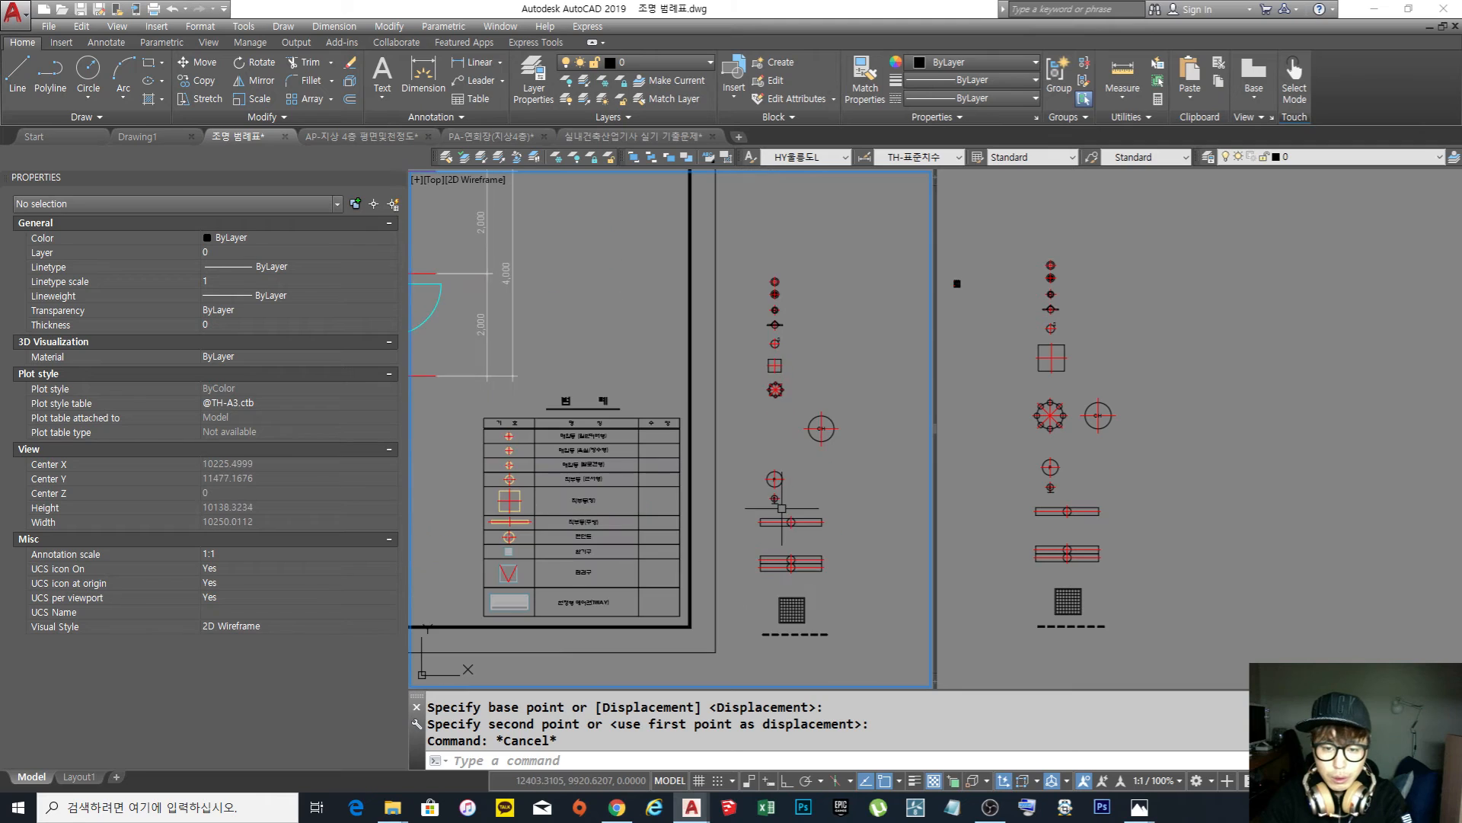
Erase all the pasted symbols around and below the chandelier block, from the CH circle down to the dashed line
middle_drag(807, 409, 822, 423)
middle_drag(846, 604, 837, 562)
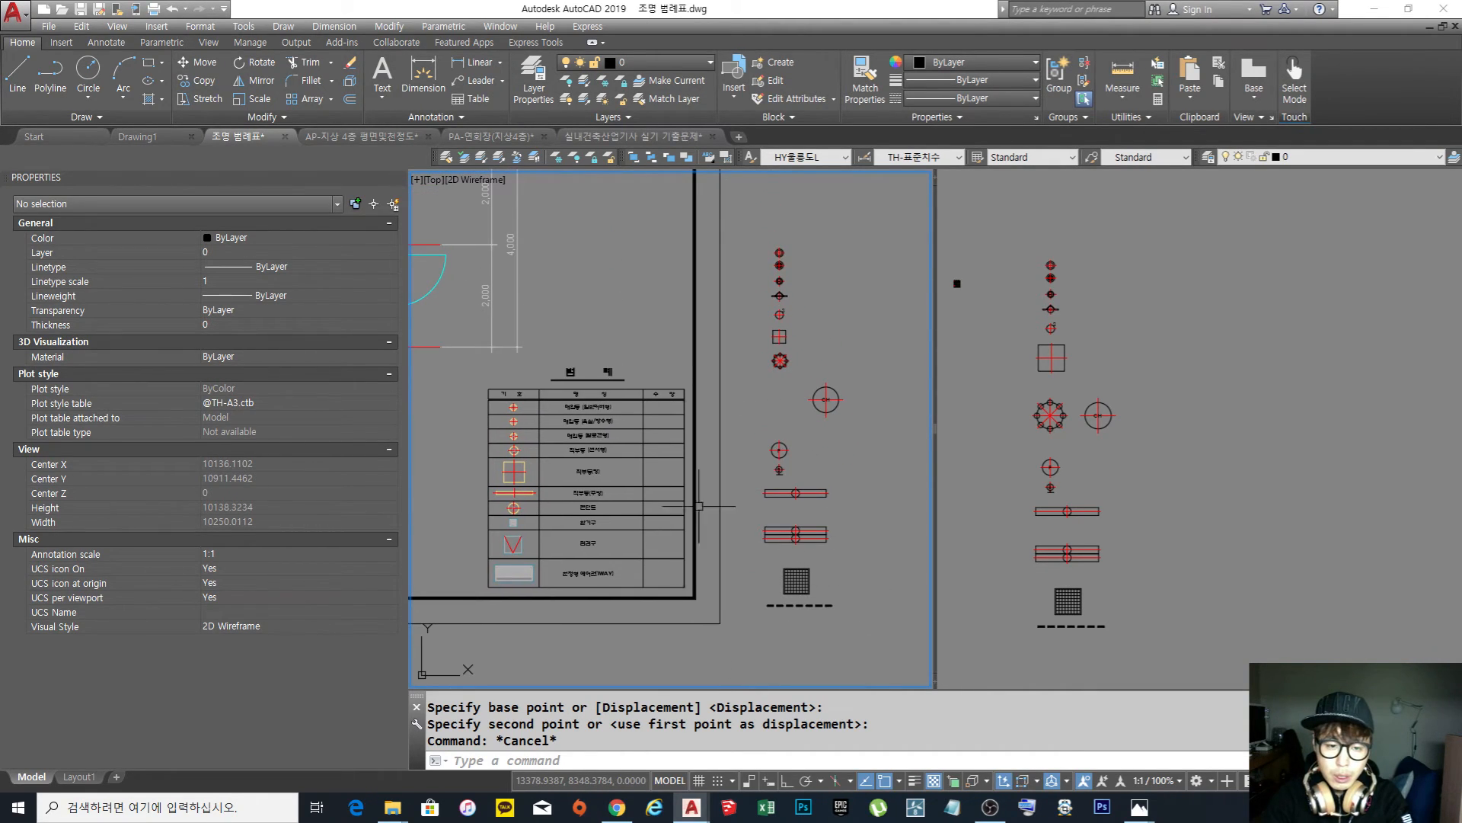
middle_drag(757, 502, 754, 523)
text(e)
key(Return)
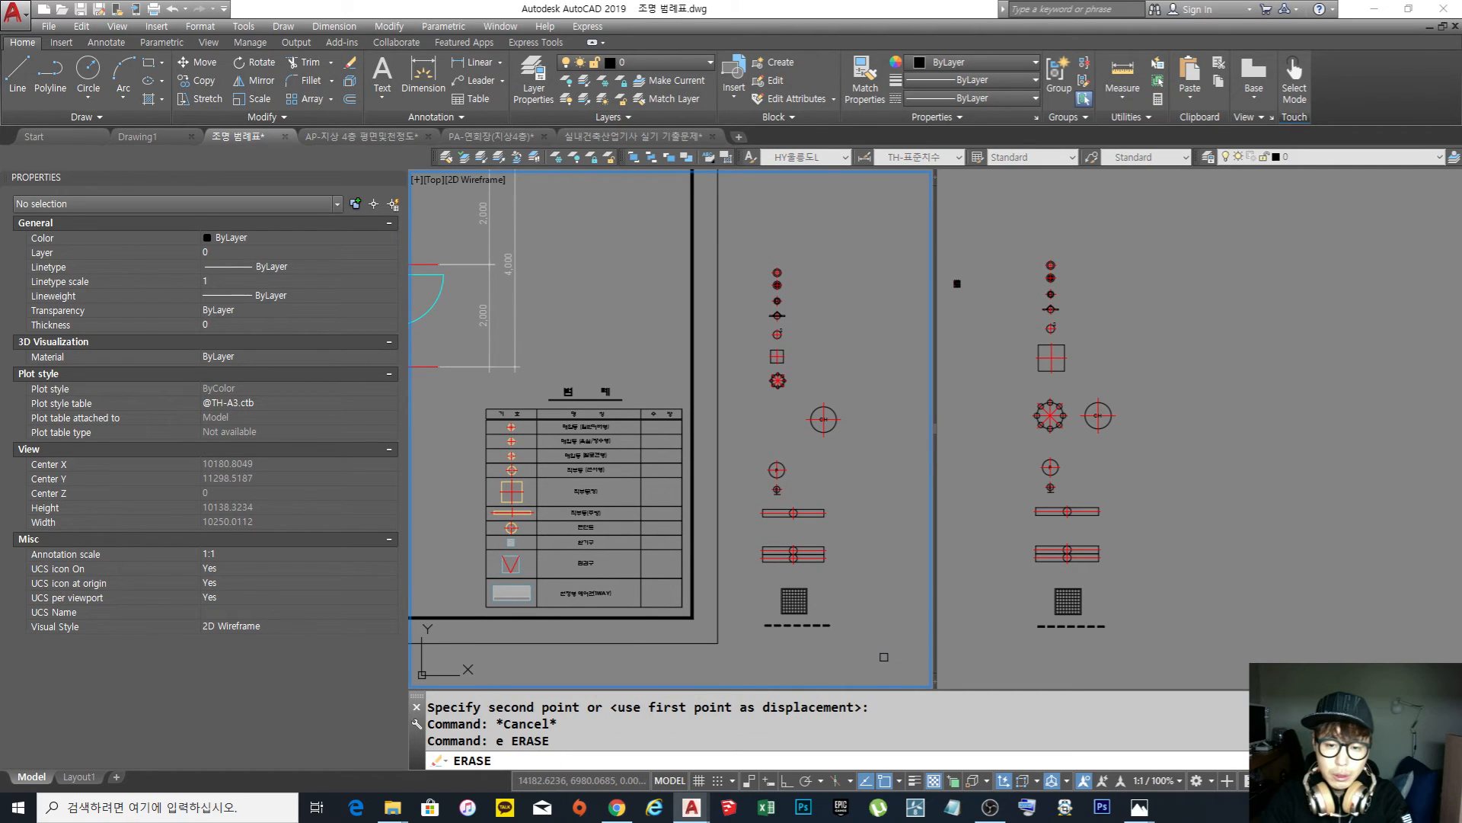
click(888, 660)
click(719, 364)
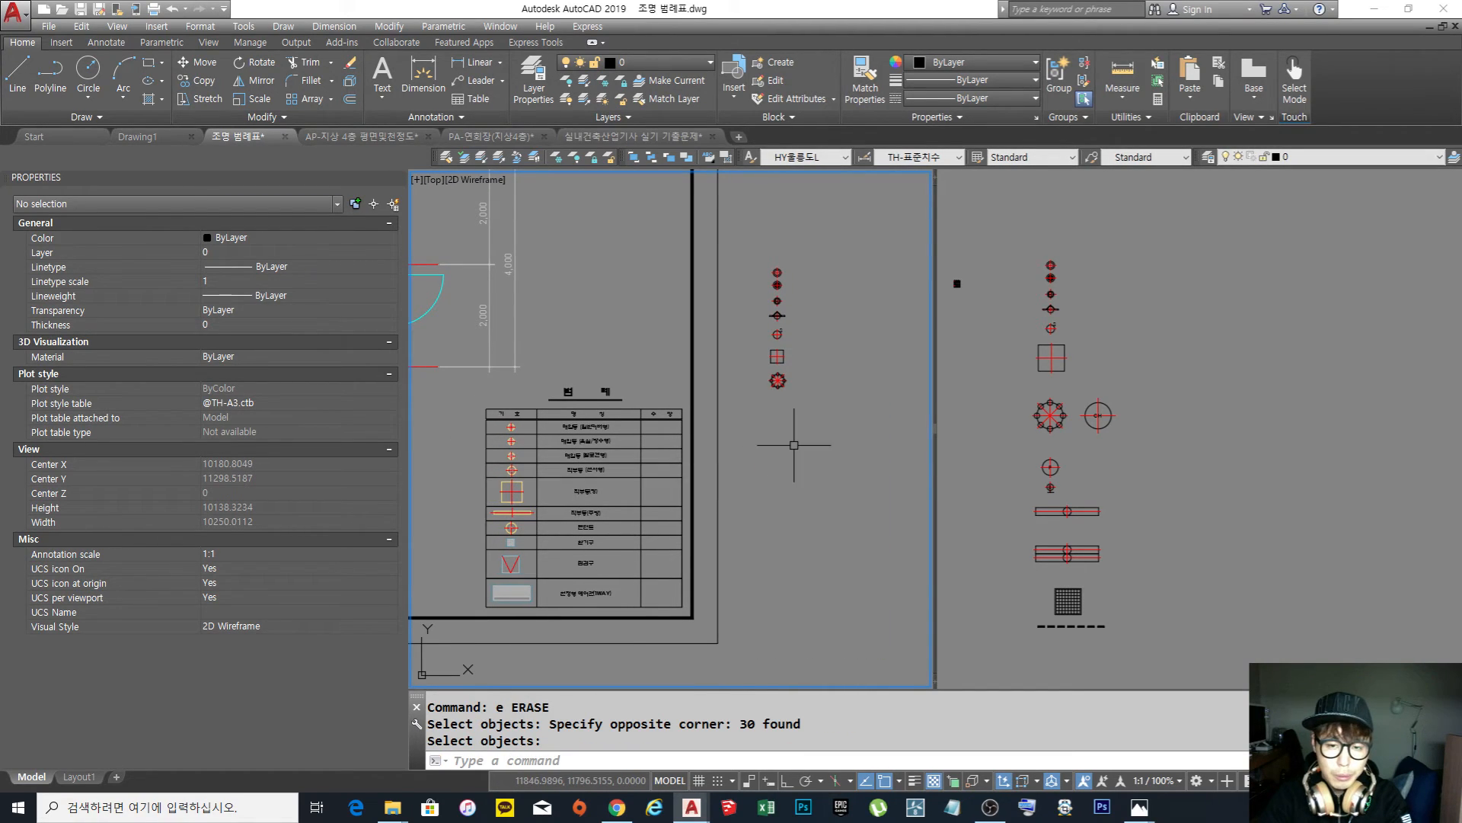
scroll(794, 446, down, 2)
scroll(759, 386, up, 6)
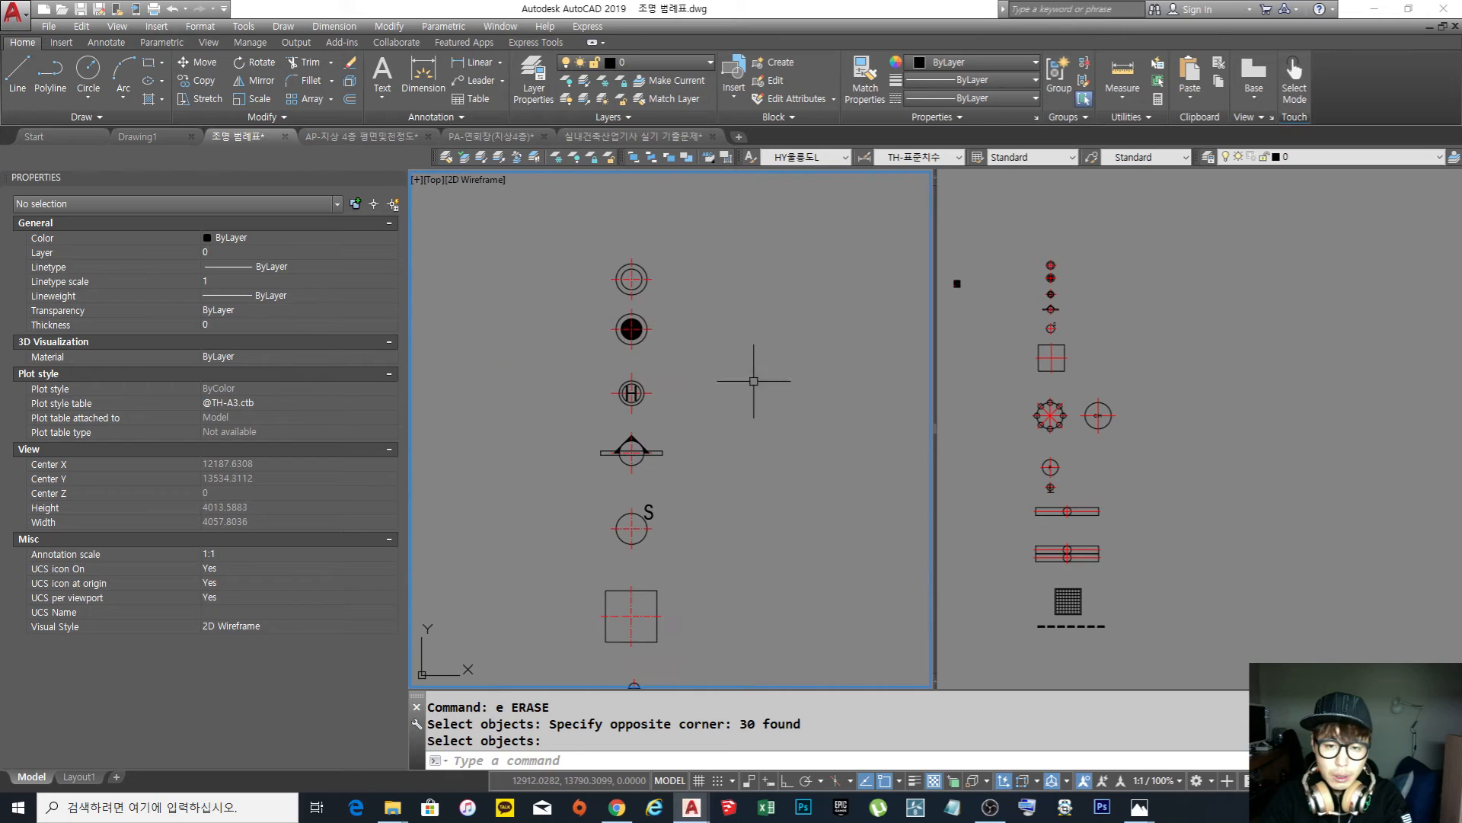
key(Return)
Check the five small symbols and the ceiling light and chandelier blocks by selecting them in groups
click(673, 300)
click(591, 238)
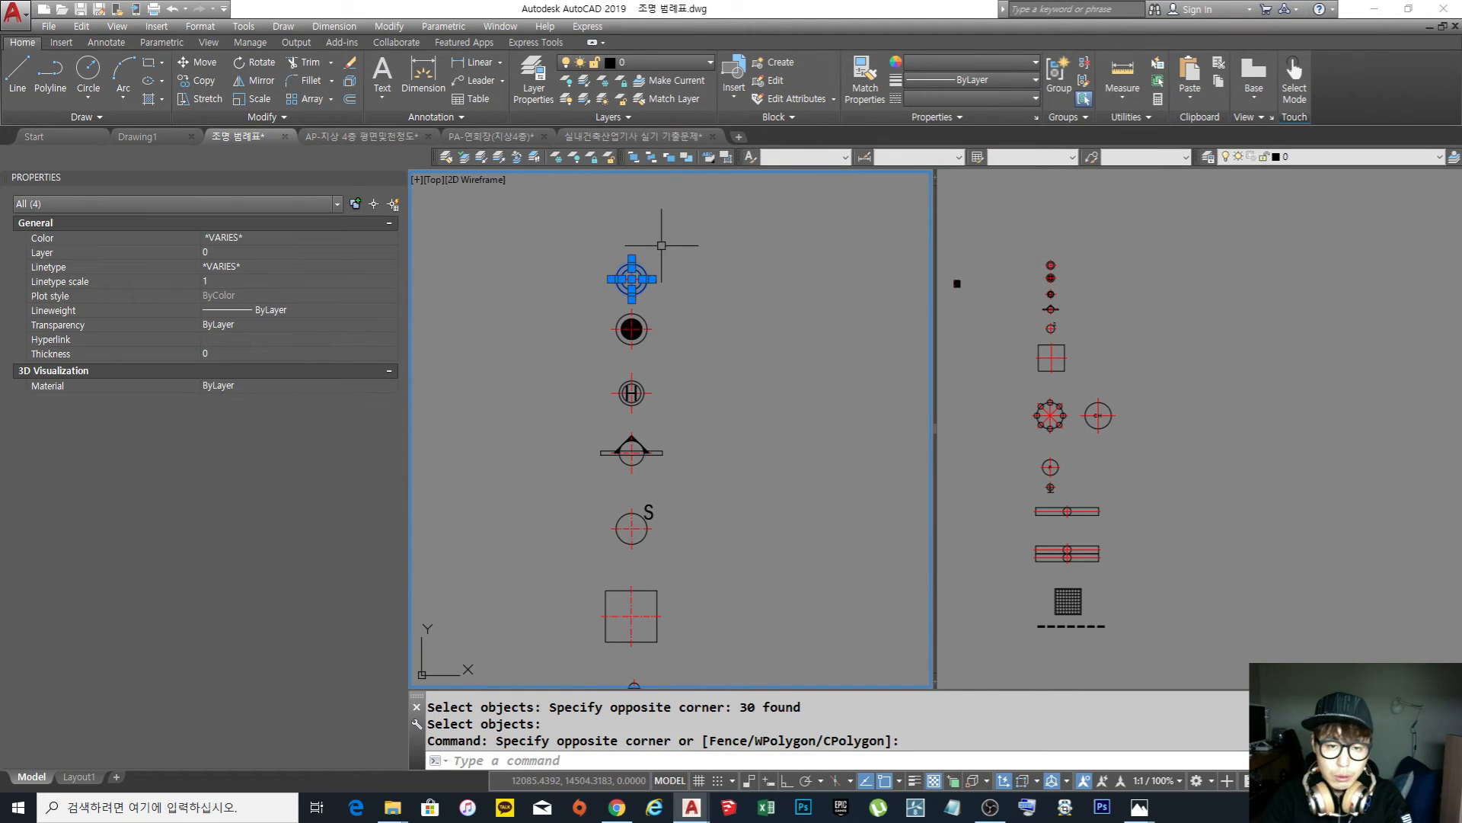
key(Escape)
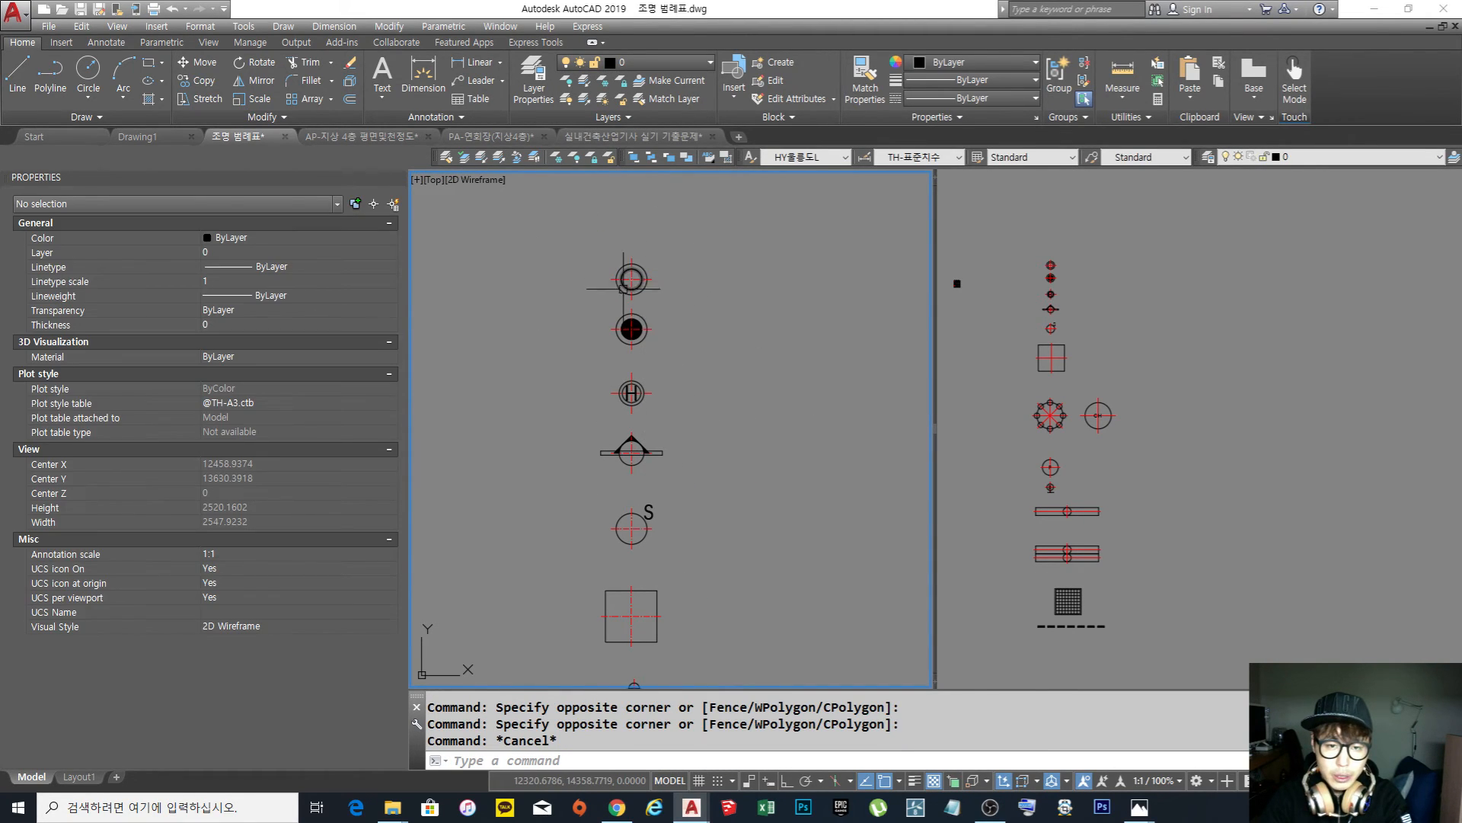
scroll(663, 279, down, 4)
scroll(661, 288, up, 2)
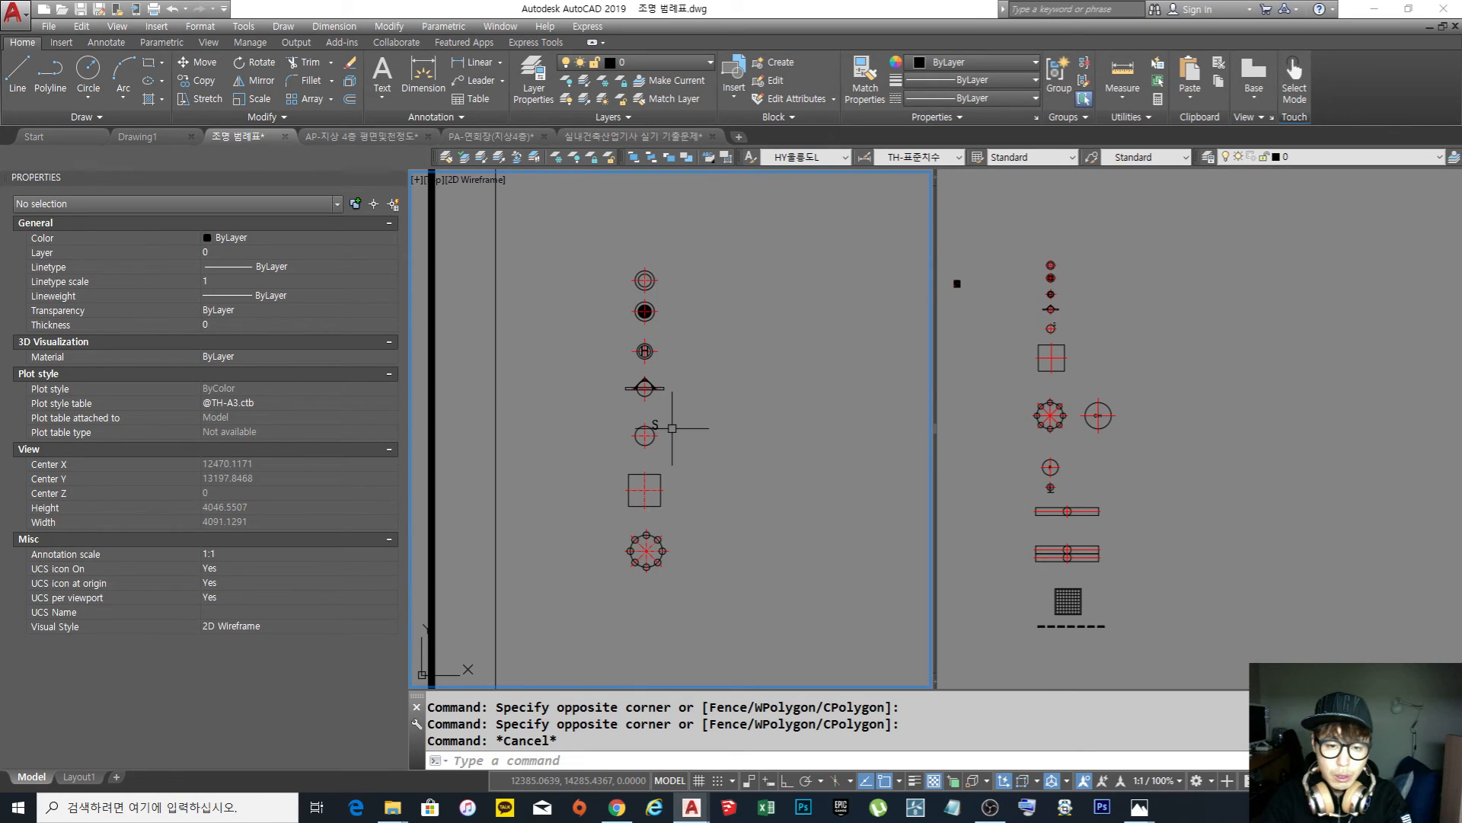
click(666, 455)
click(535, 200)
key(Escape)
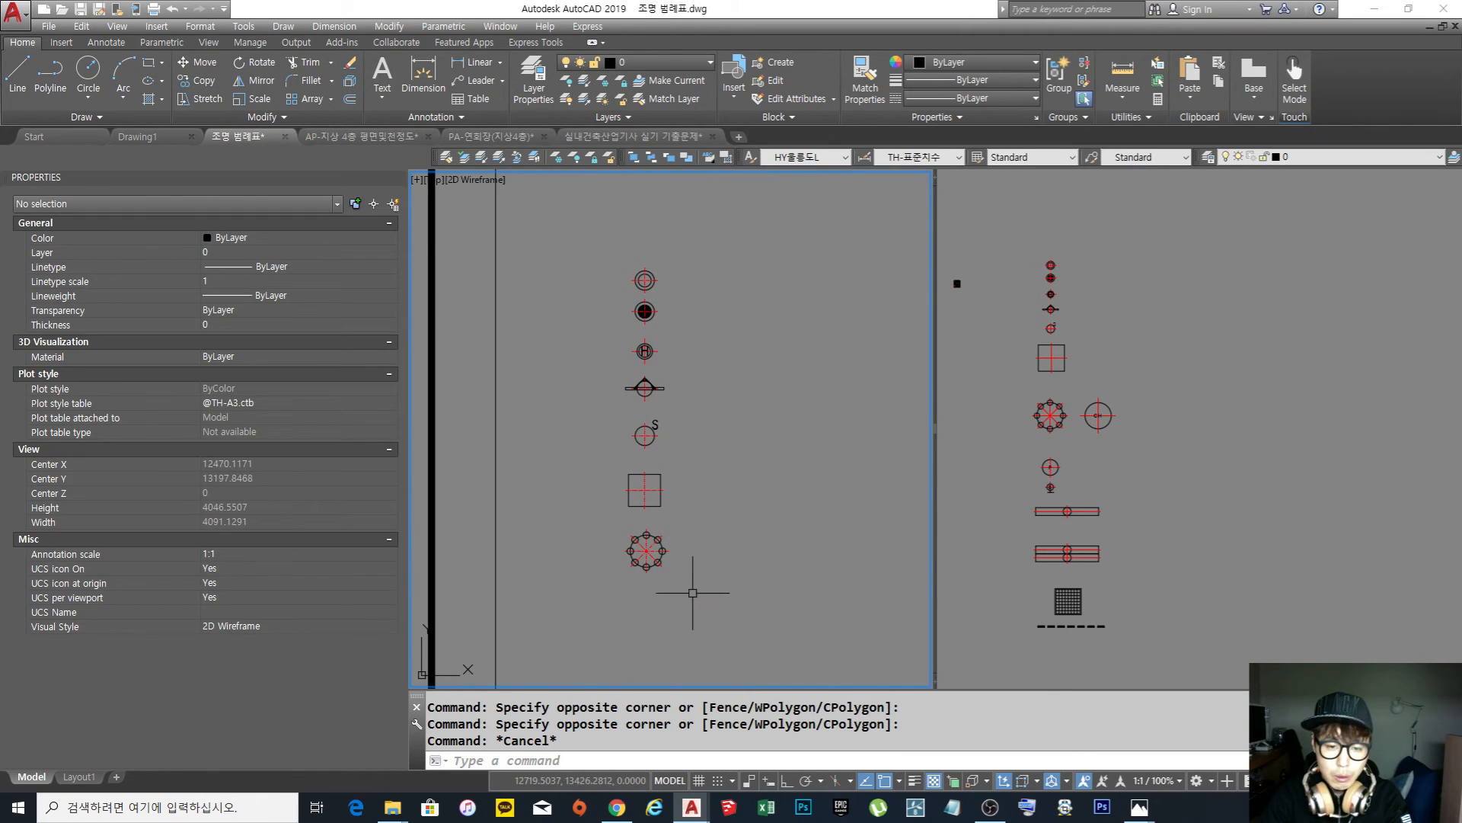
click(694, 593)
click(596, 462)
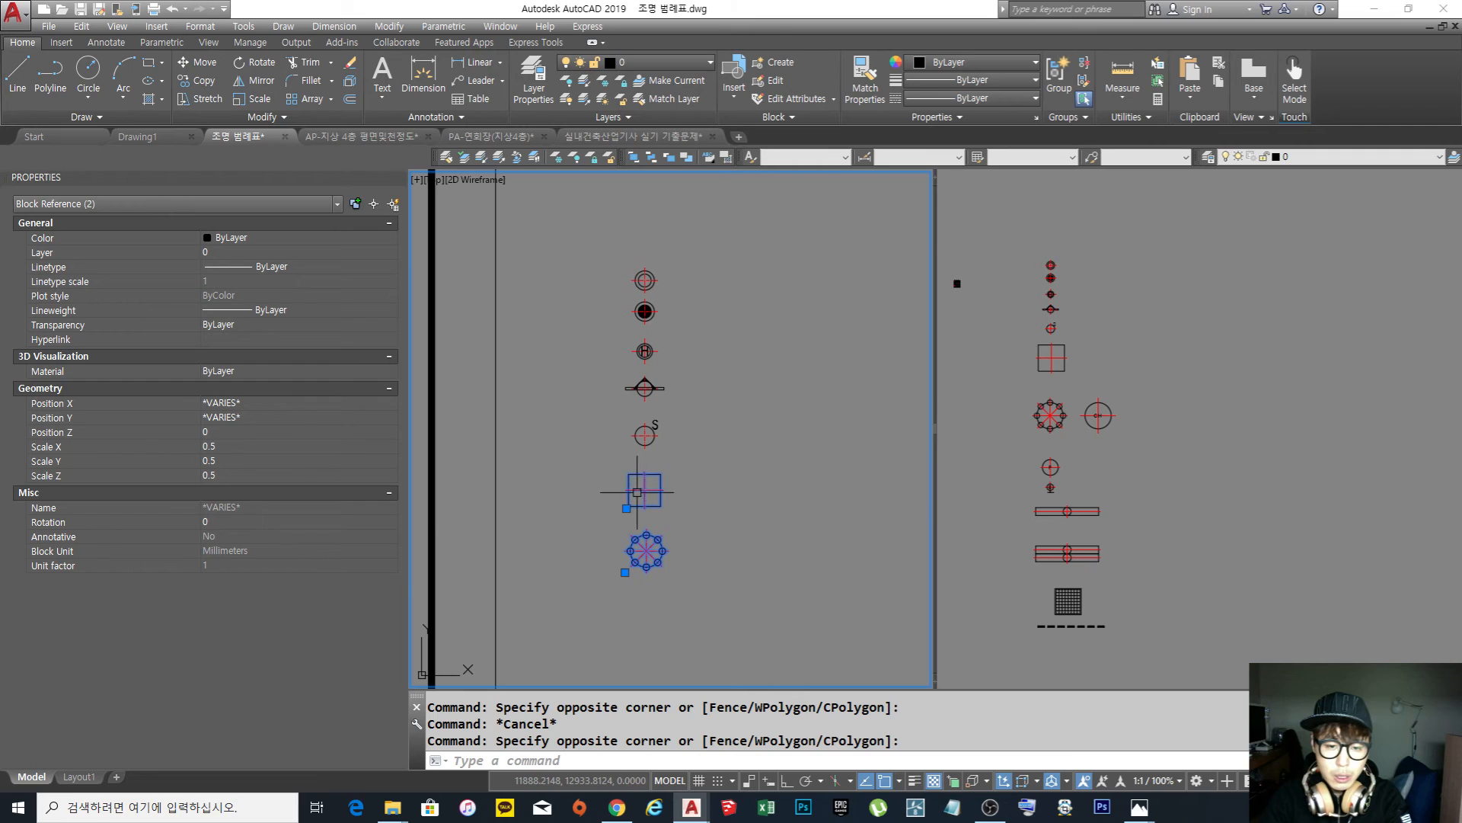
key(Escape)
Examine the floor plan's legend table, its symbol sizes and row layout, against the remaining symbol column
scroll(751, 414, down, 4)
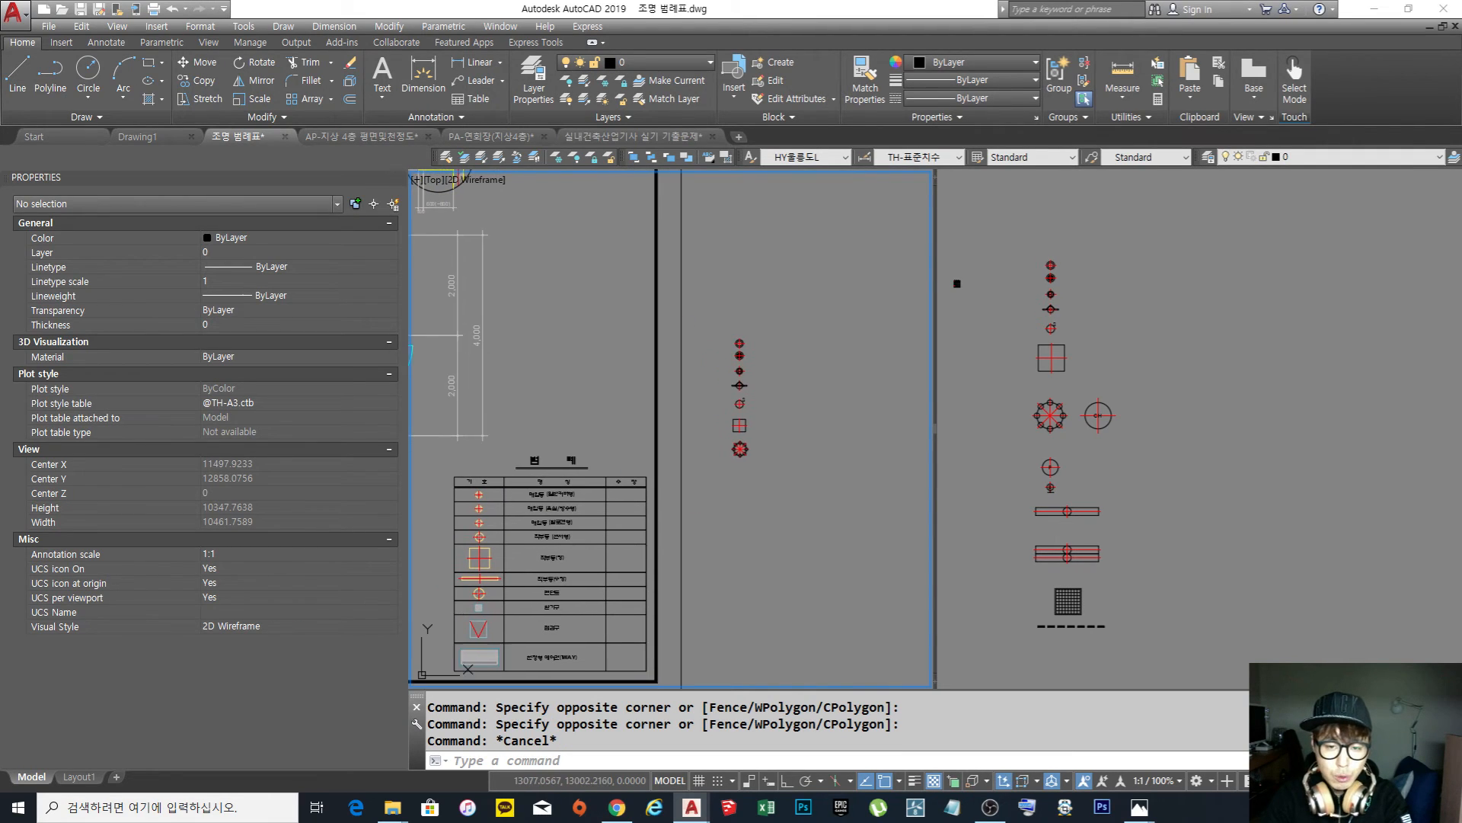
scroll(784, 398, up, 2)
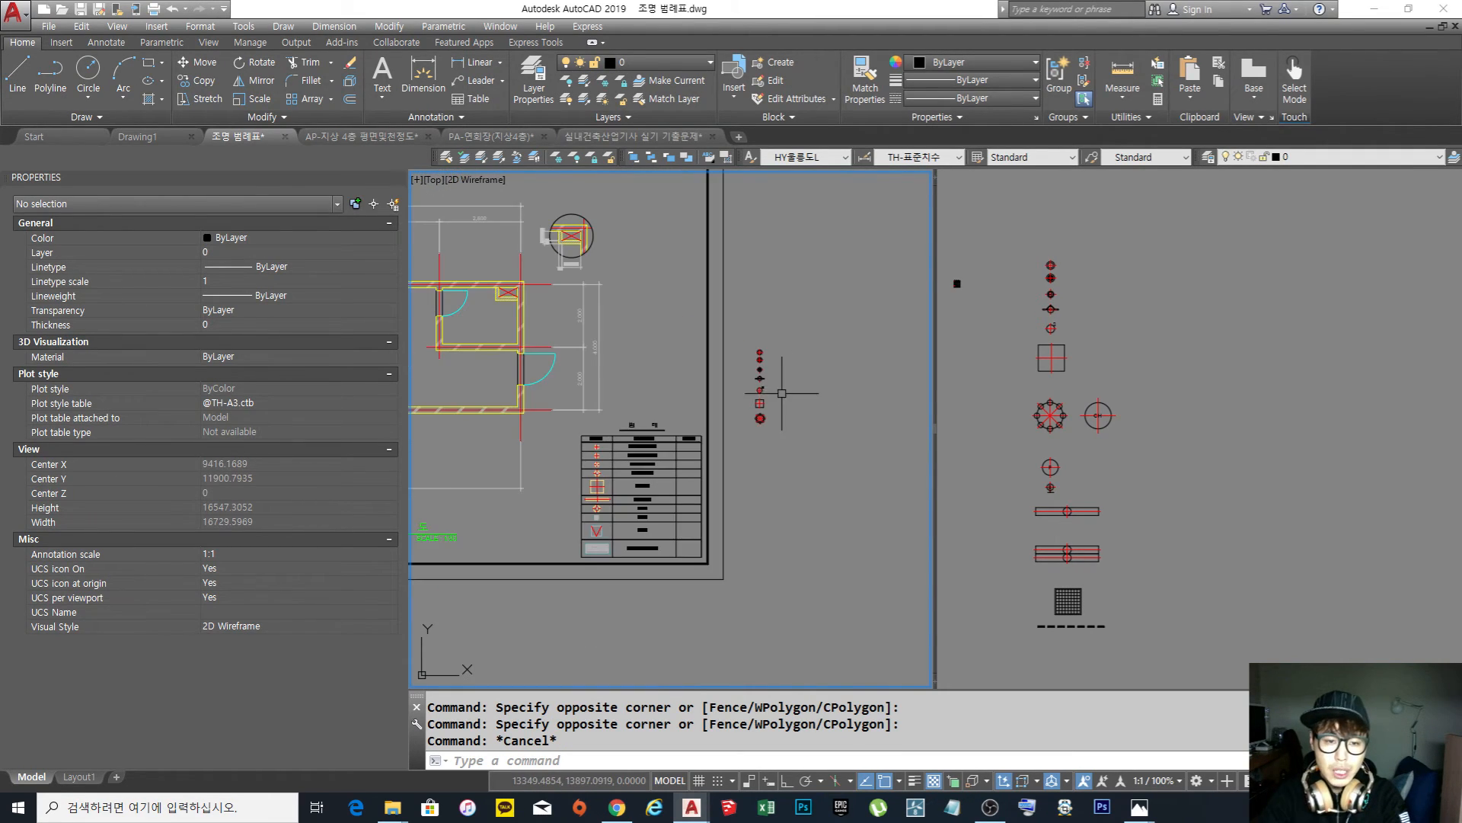
scroll(765, 431, up, 1)
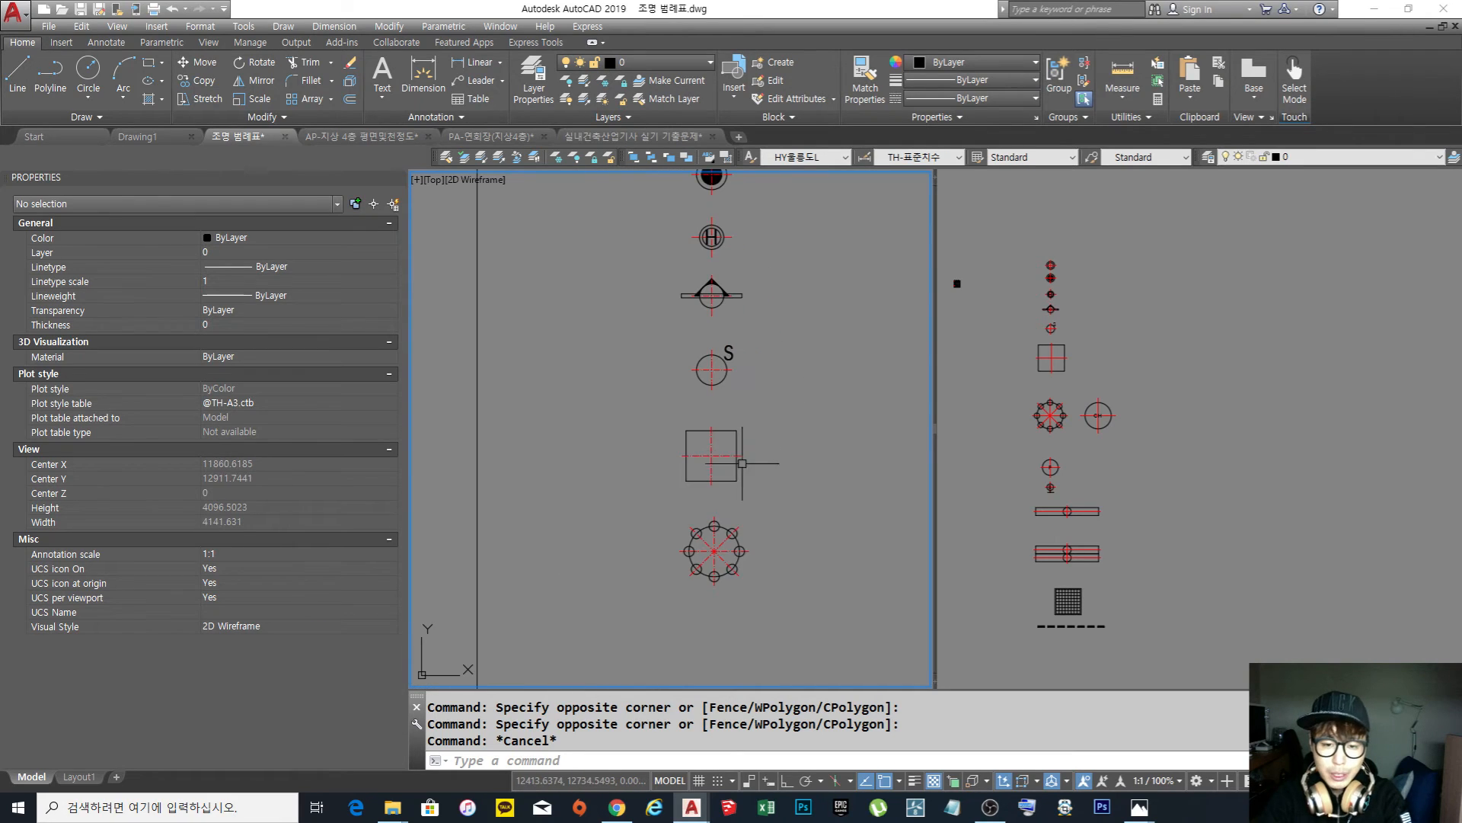
scroll(766, 431, down, 3)
middle_drag(765, 431, 756, 387)
scroll(731, 419, up, 6)
scroll(730, 417, down, 6)
middle_drag(697, 467, 714, 464)
scroll(645, 530, up, 6)
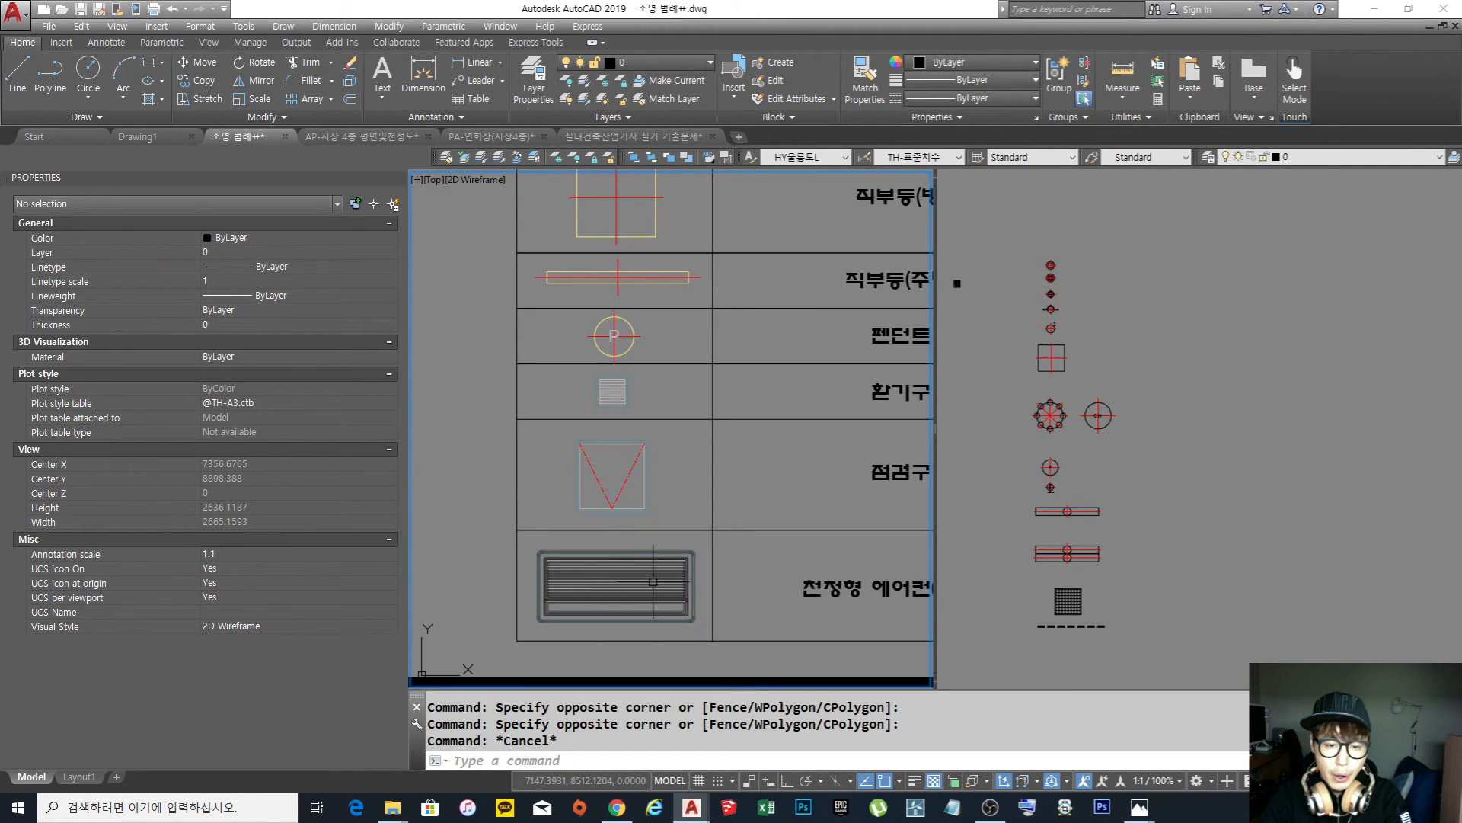
scroll(609, 526, down, 8)
middle_drag(728, 510, 711, 560)
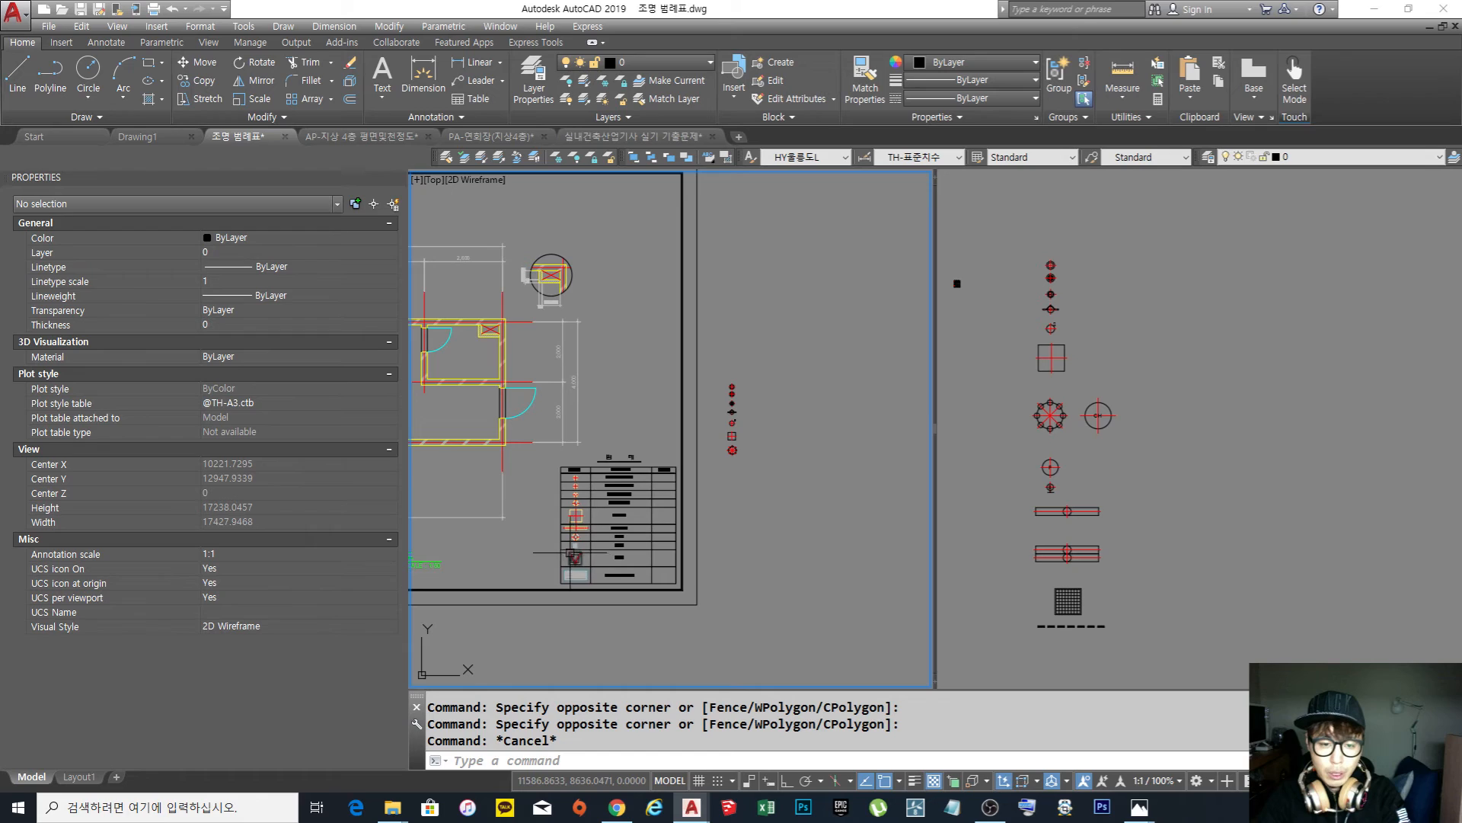
mouse_move(754, 474)
middle_down()
mouse_move(811, 490)
mouse_move(774, 483)
mouse_move(633, 516)
middle_up()
scroll(775, 465, up, 4)
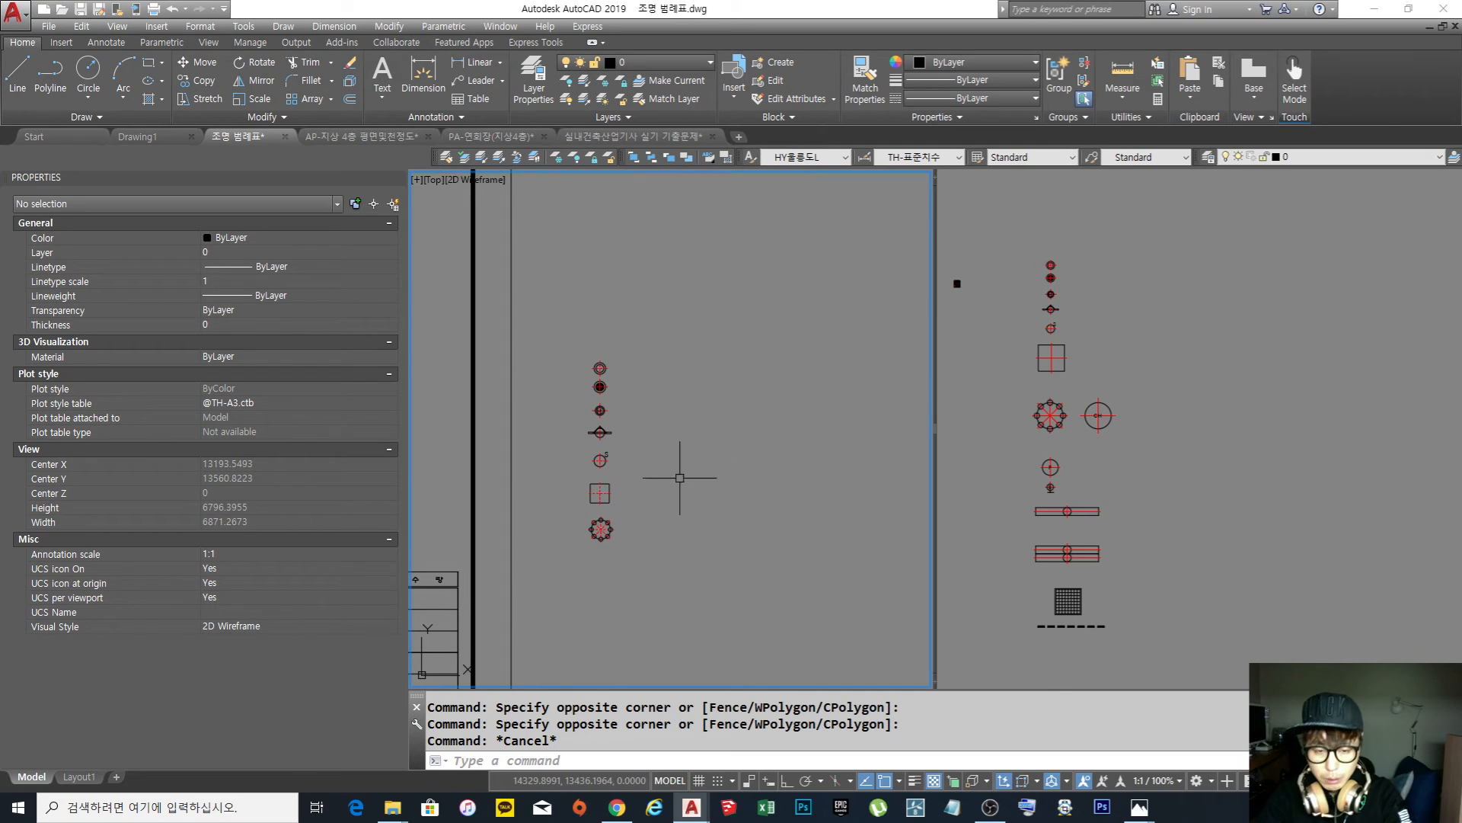
scroll(588, 349, up, 4)
scroll(638, 420, down, 4)
middle_drag(744, 478, 684, 474)
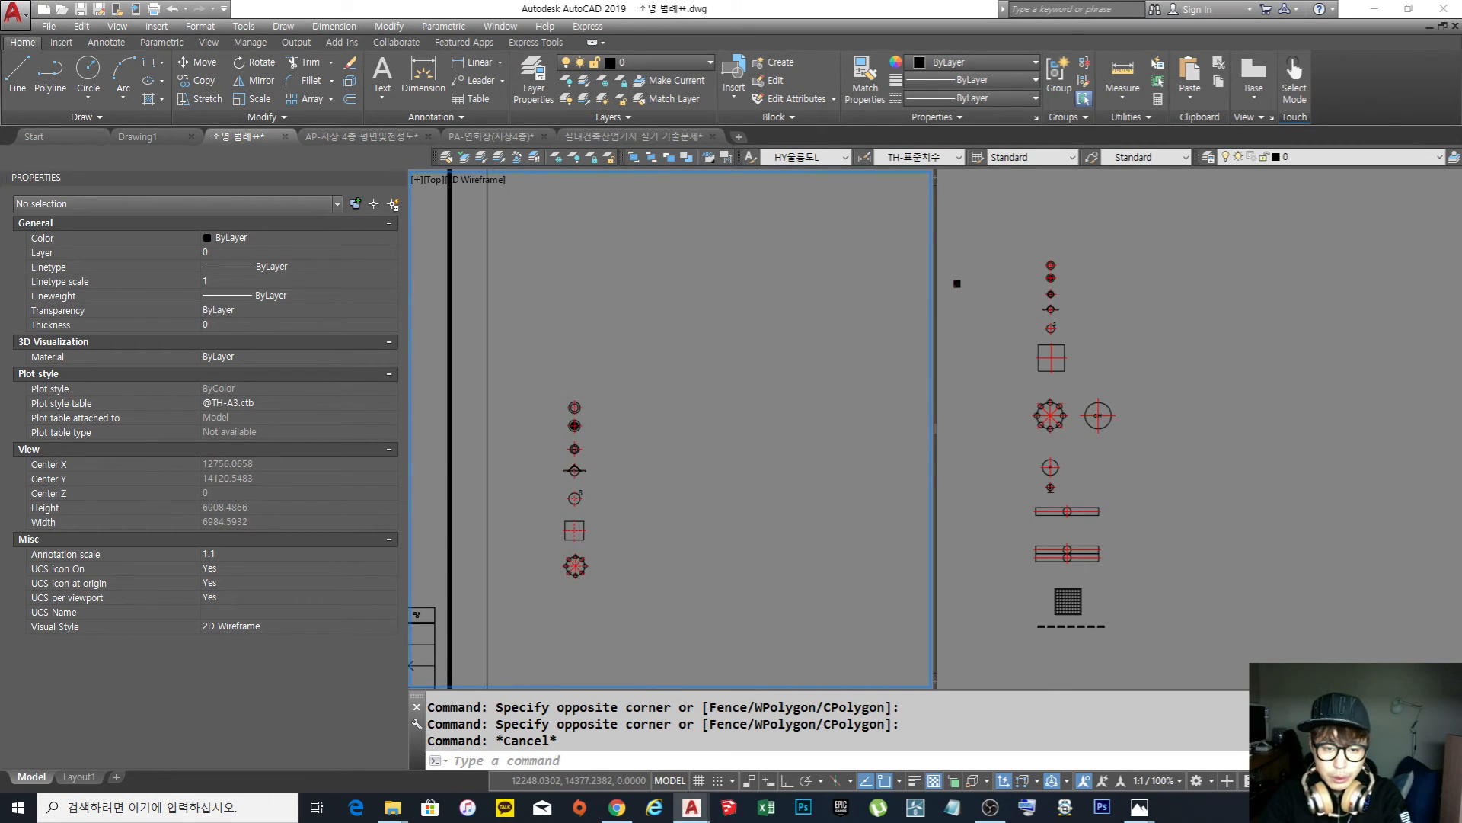
text(l)
key(space)
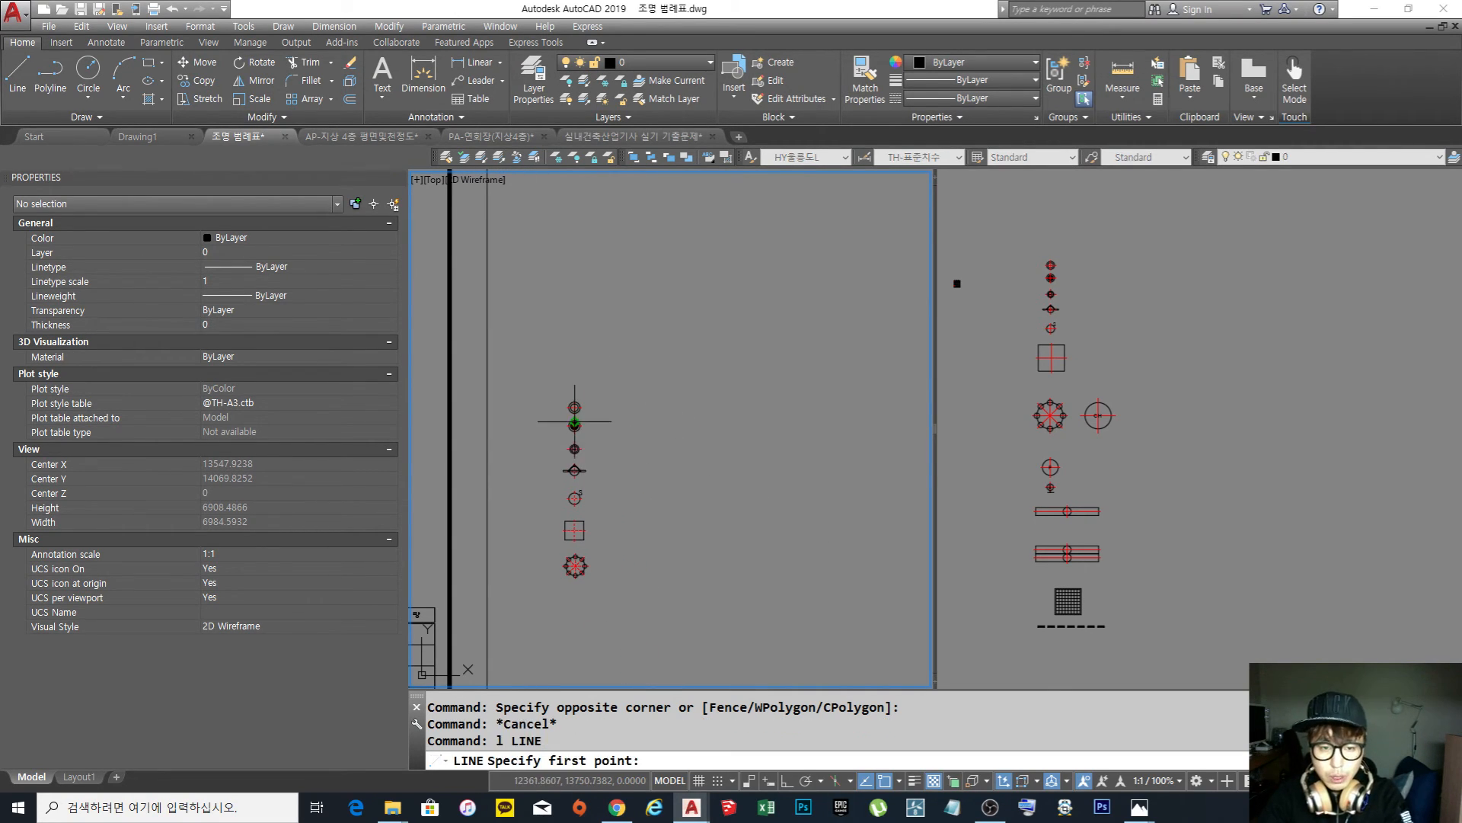
key(Escape)
key(Escape)
key(Escape)
Measure the outer circle's diameter on the topmost lighting symbol
text(di)
key(space)
scroll(555, 402, up, 2)
scroll(594, 412, up, 6)
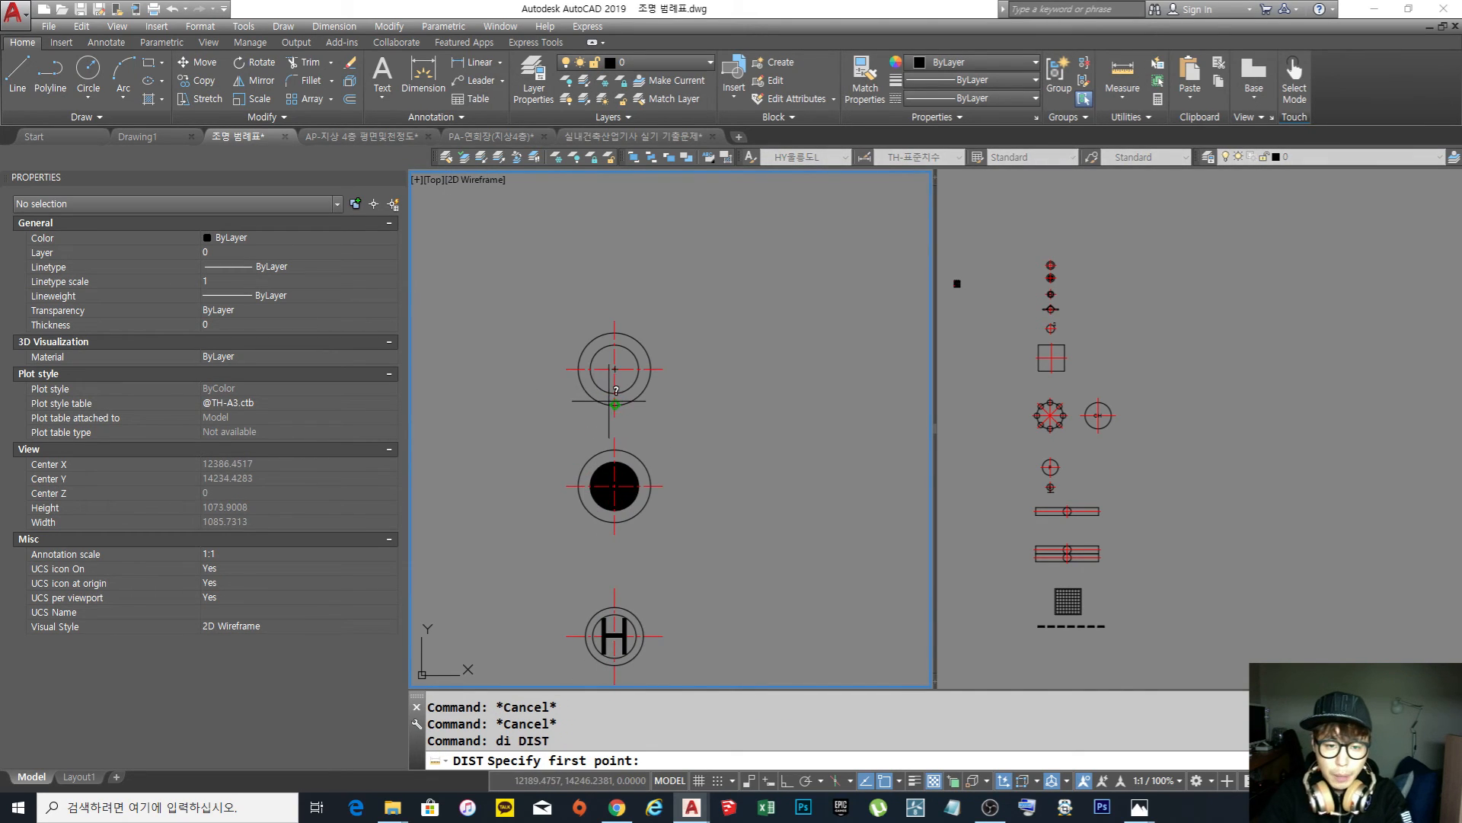
click(614, 404)
click(614, 332)
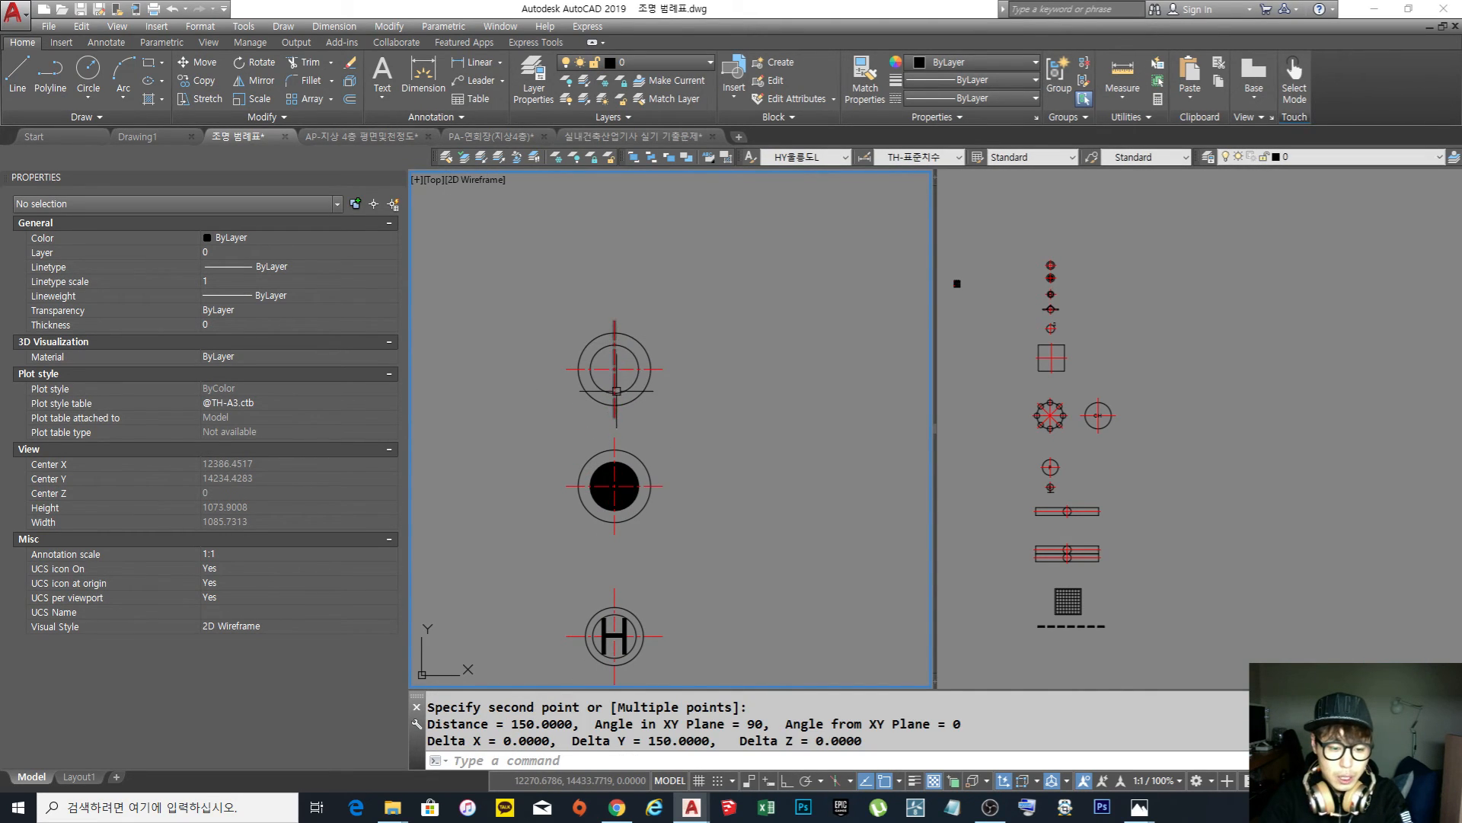
scroll(611, 365, down, 8)
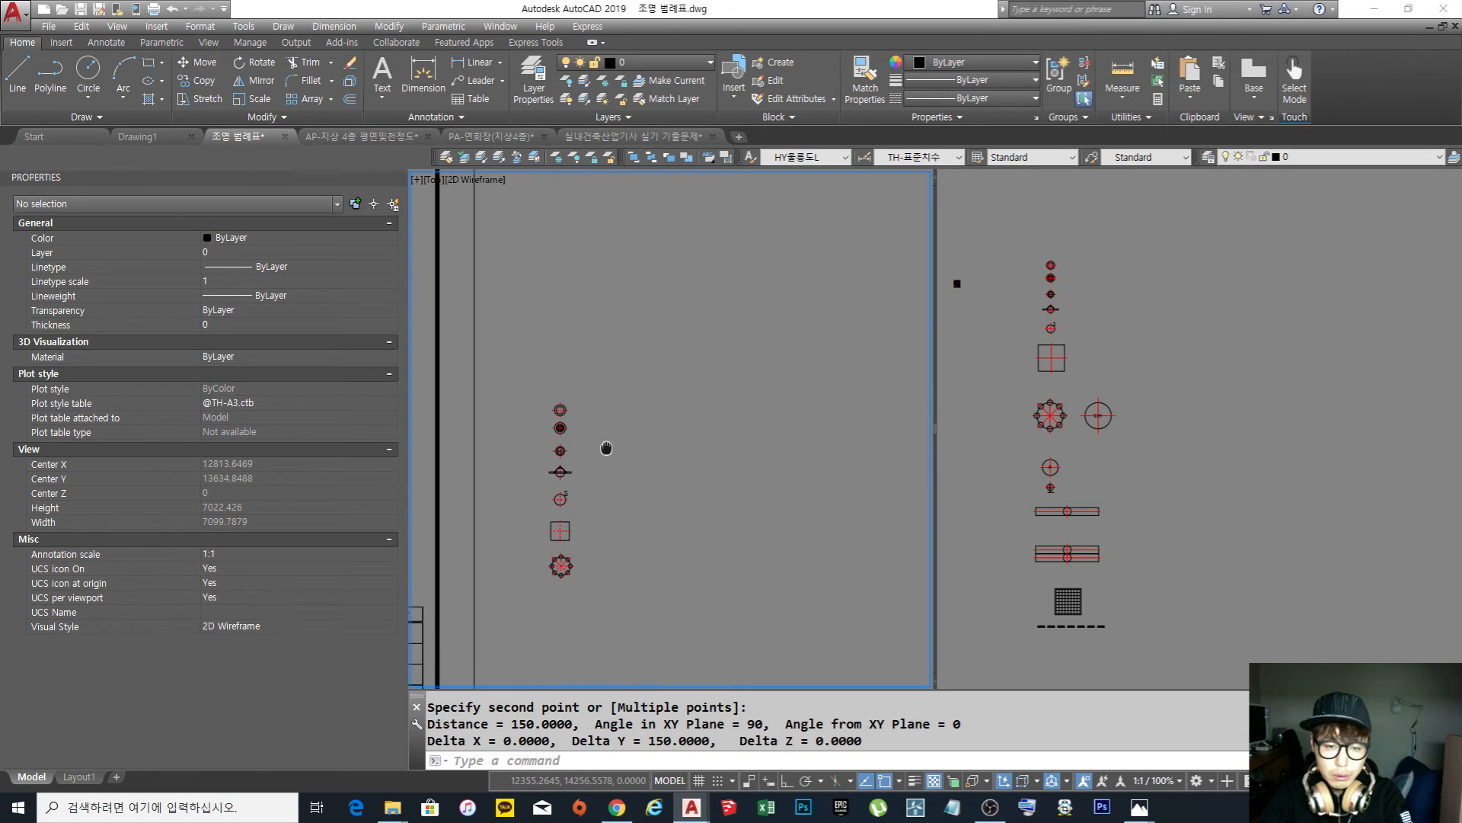
text(l)
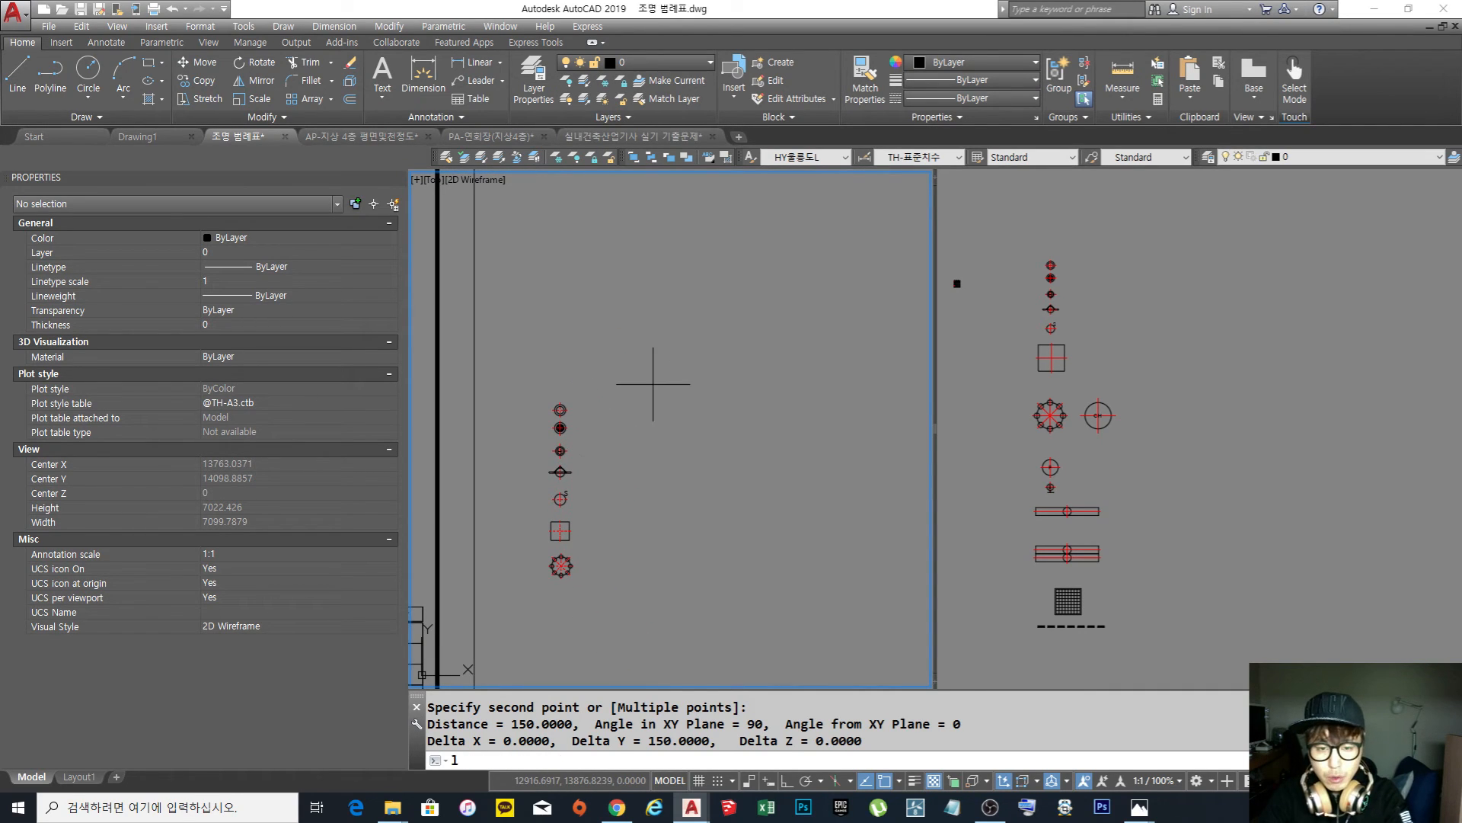
key(Return)
key(Escape)
key(Escape)
Draw a large rectangle beside the symbol column as the outline of a new legend table
text(rec)
key(Return)
click(617, 370)
click(871, 629)
key(Escape)
key(Return)
key(Escape)
Explode the new legend table rectangle into separate lines
text(x)
key(Return)
click(780, 633)
click(696, 528)
key(Return)
Offset the table outline's top edge 300 downward to form the first row
text(o)
key(Return)
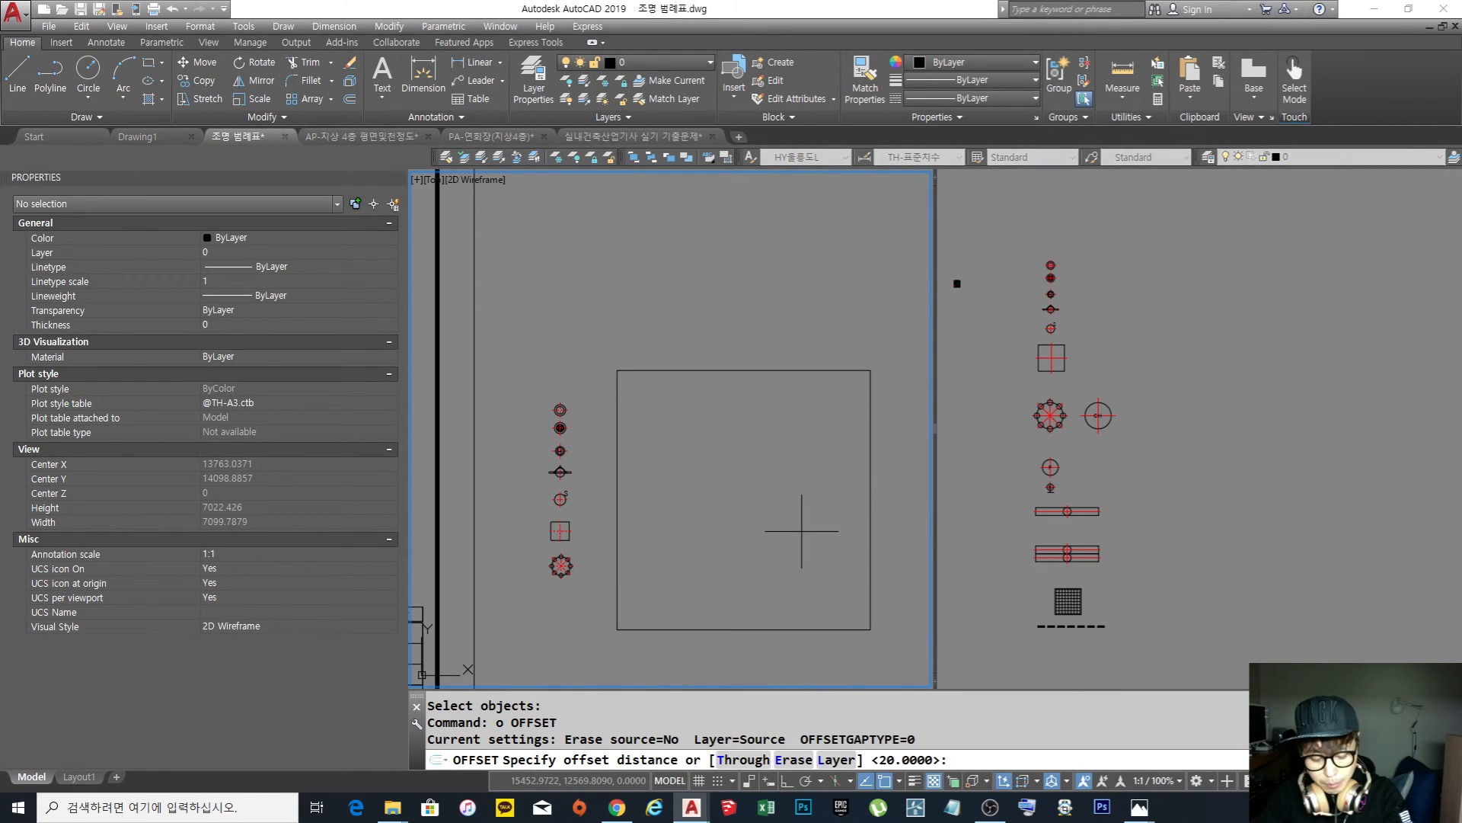
text(300)
key(Return)
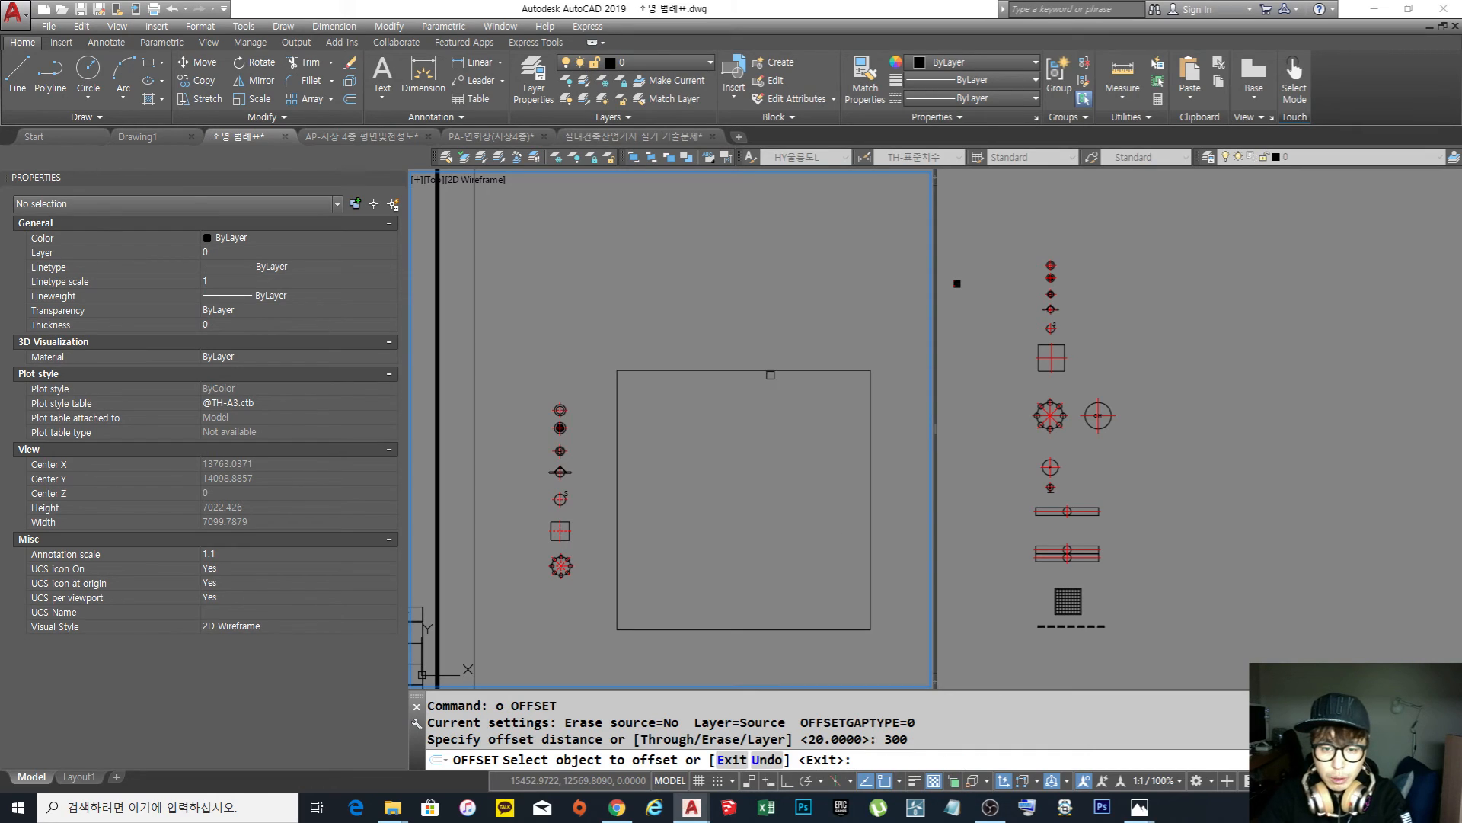
click(773, 371)
click(696, 427)
key(Return)
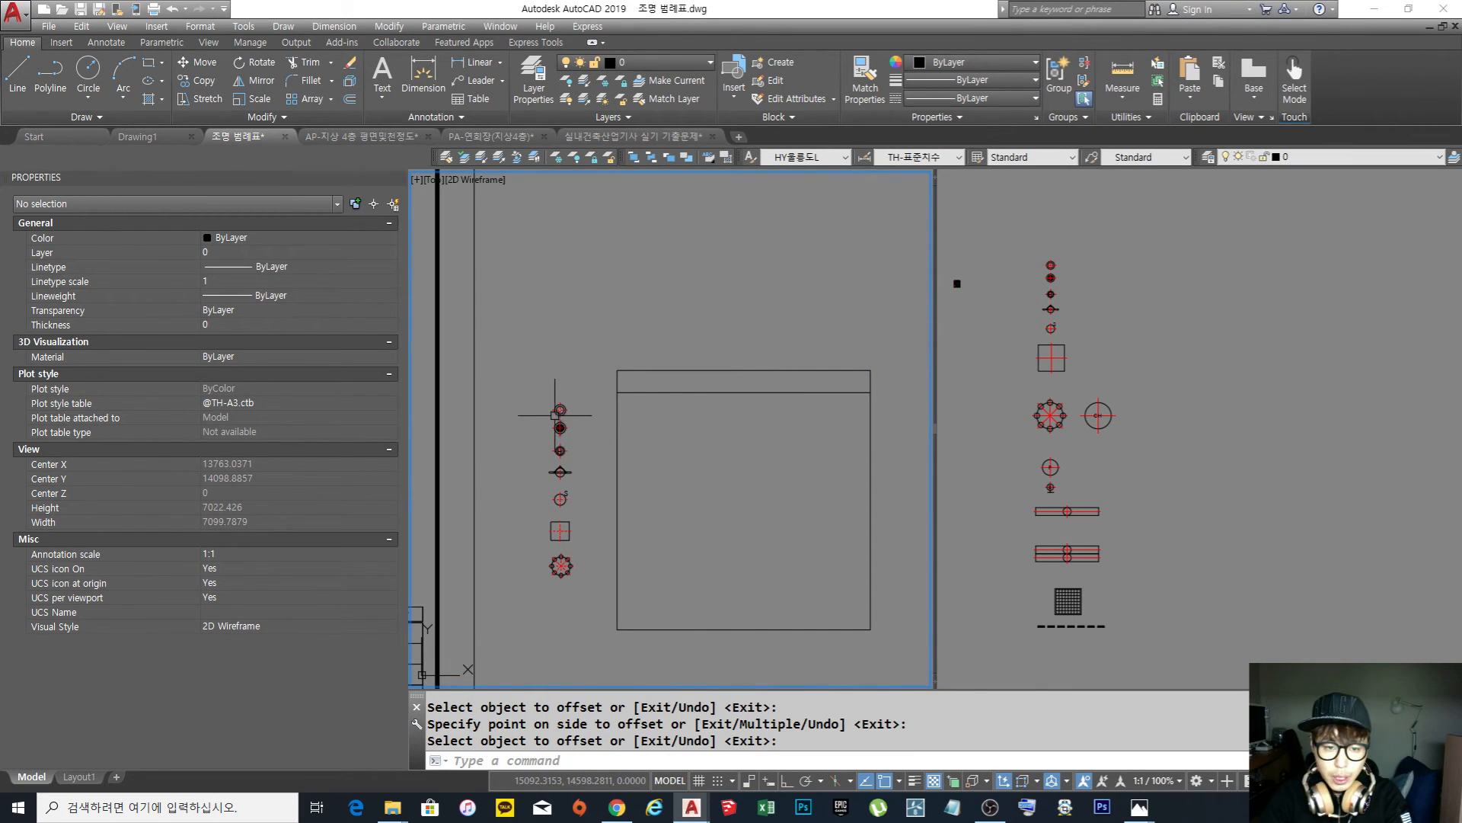
middle_drag(768, 422, 769, 442)
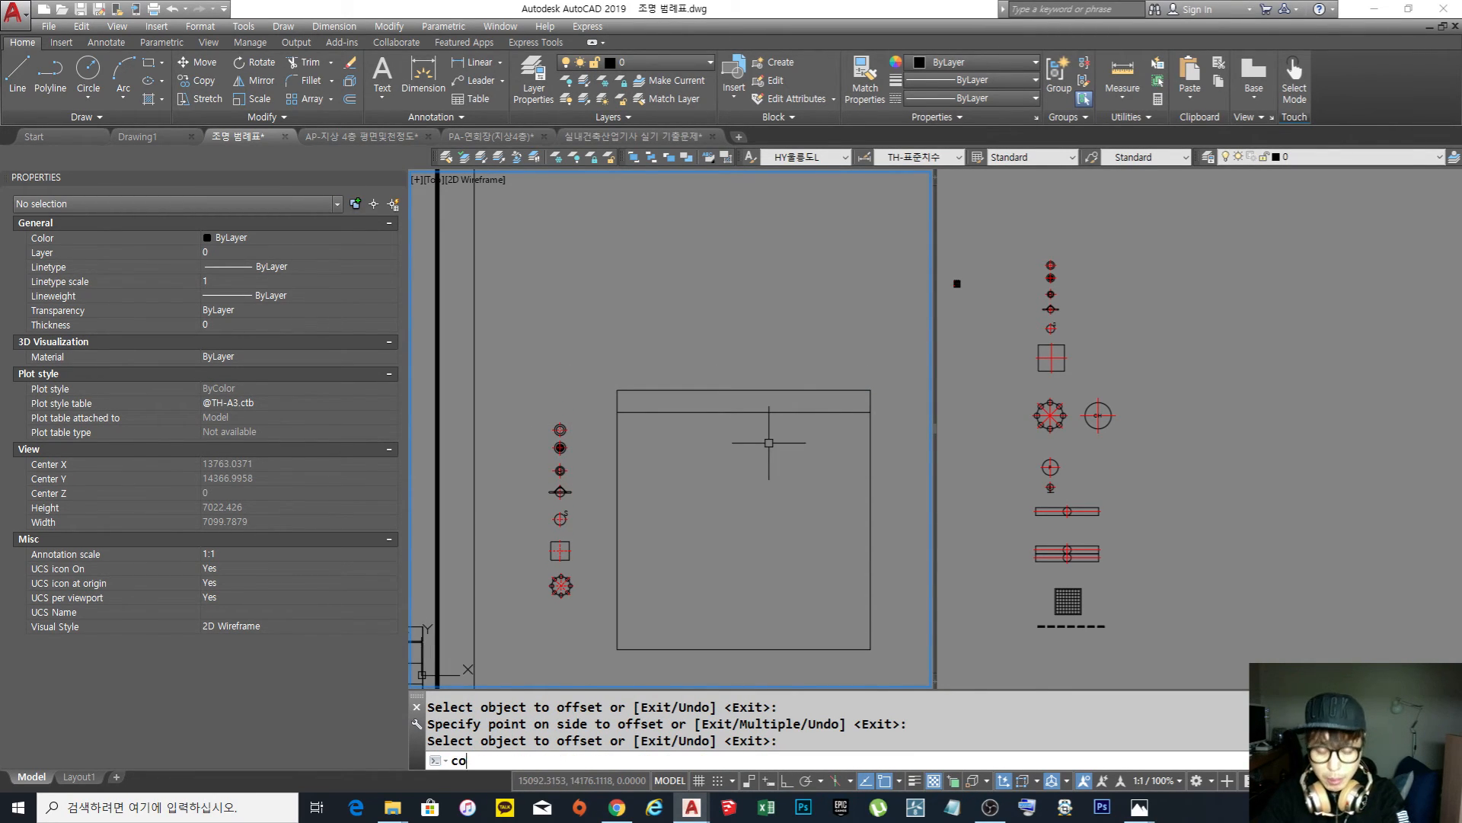
Copy the first row's lower line downward eight times at one-row spacing to create equal table rows
text(co)
key(Return)
click(802, 431)
click(785, 404)
key(Return)
click(870, 390)
click(871, 412)
click(871, 434)
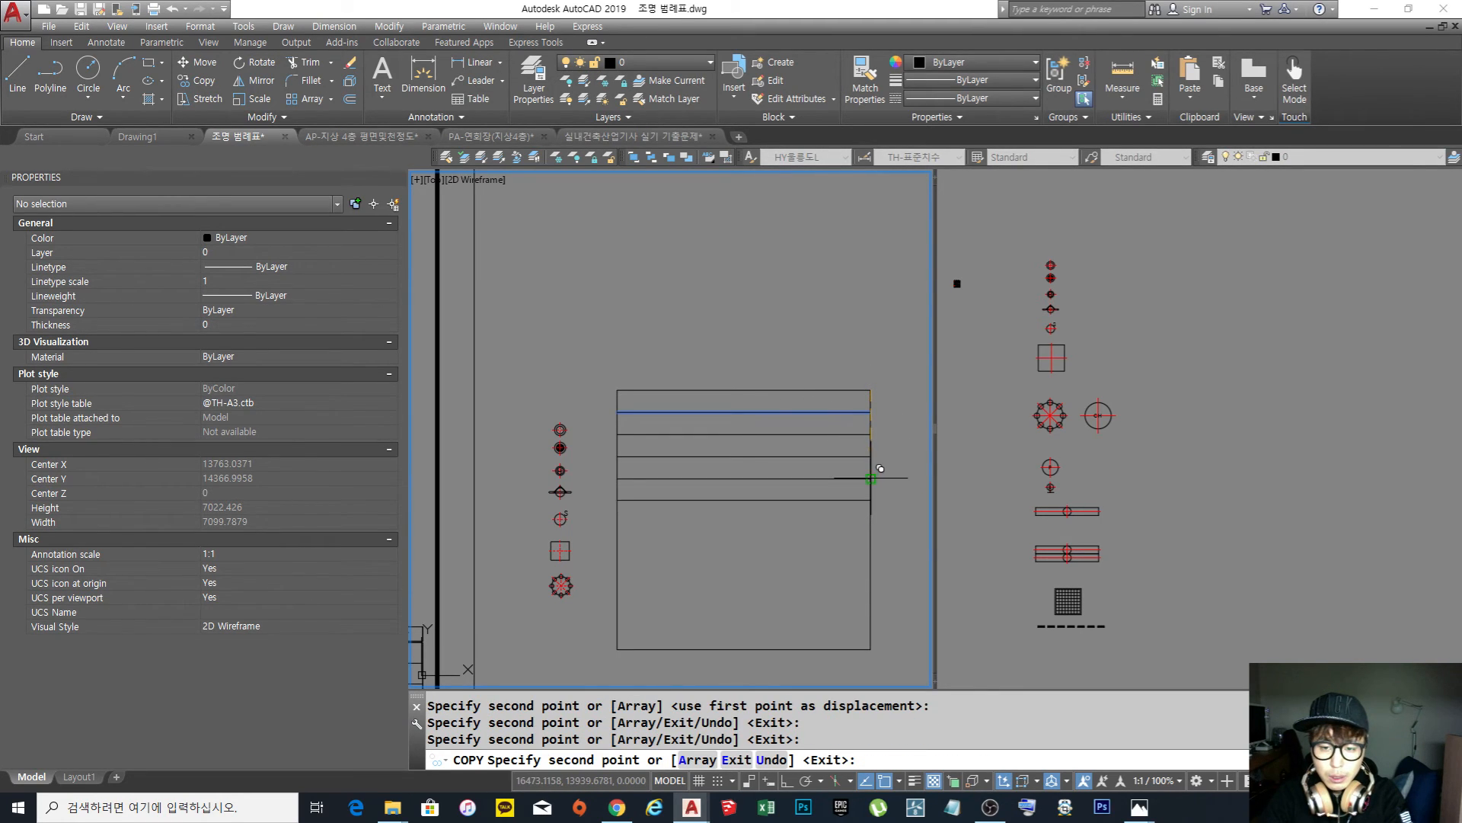
click(870, 478)
click(871, 501)
click(871, 522)
click(870, 544)
click(870, 567)
key(Return)
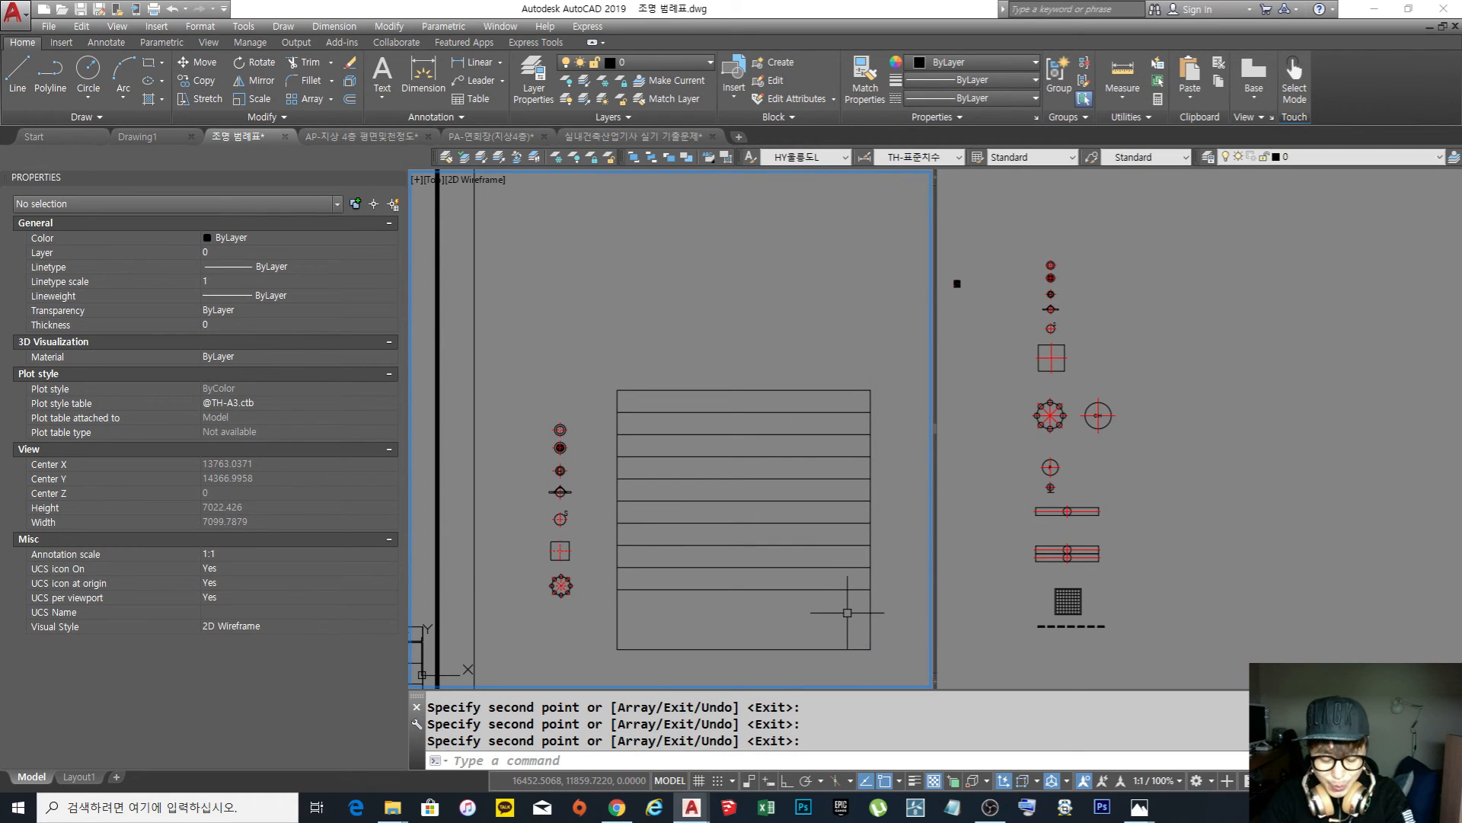
Trim the table's vertical side lines off below the last row line
text(tr)
key(space)
click(821, 609)
click(800, 579)
key(space)
click(915, 643)
click(562, 633)
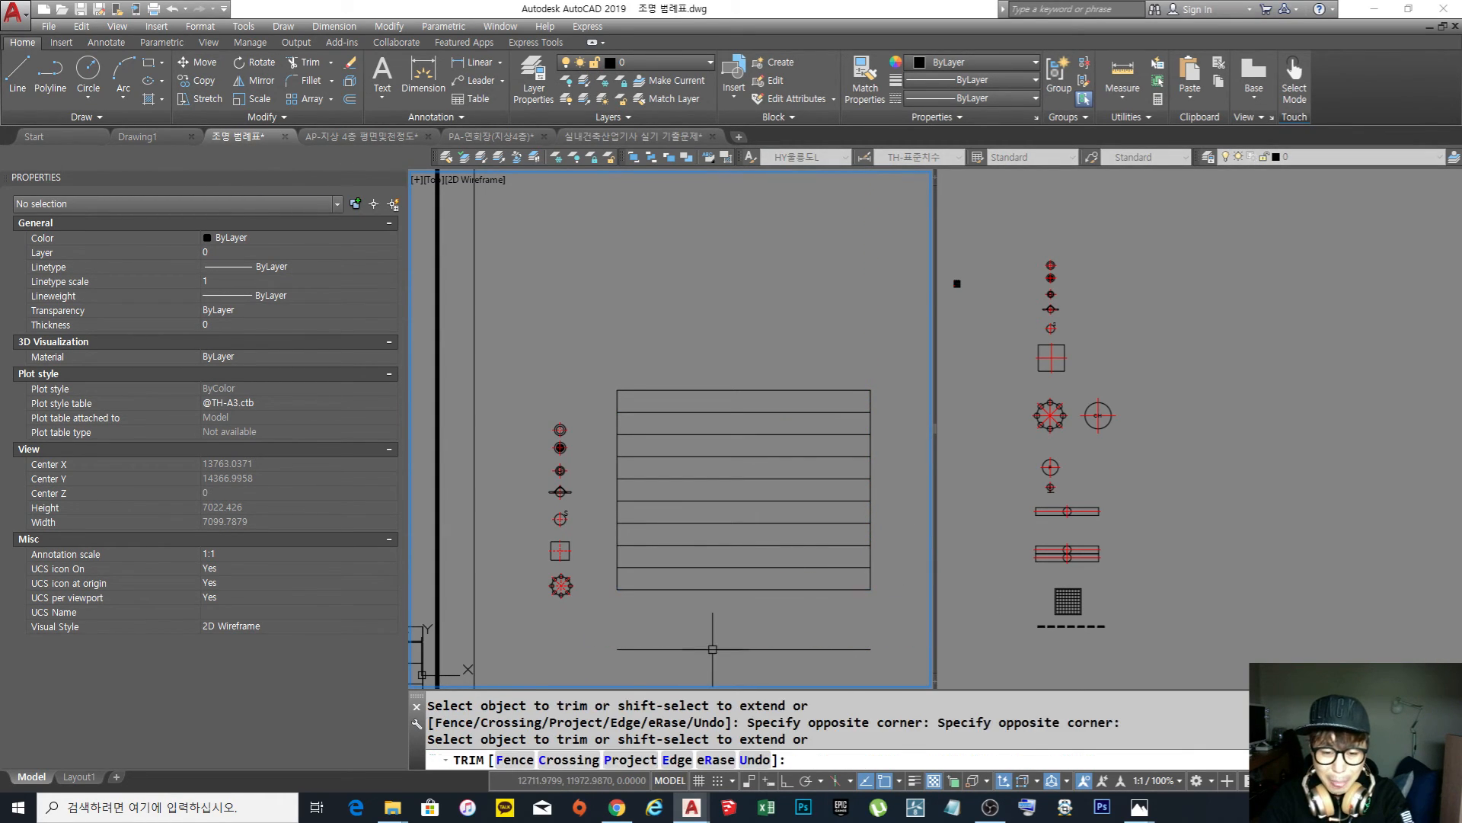
Erase the detached bottom line left below the legend table
key(space)
text(e)
click(792, 657)
click(768, 639)
key(space)
key(Escape)
key(Escape)
Copy the table's left edge horizontally twice to divide it into a narrow symbol column, a wide middle column and a last column
middle_drag(793, 535, 793, 535)
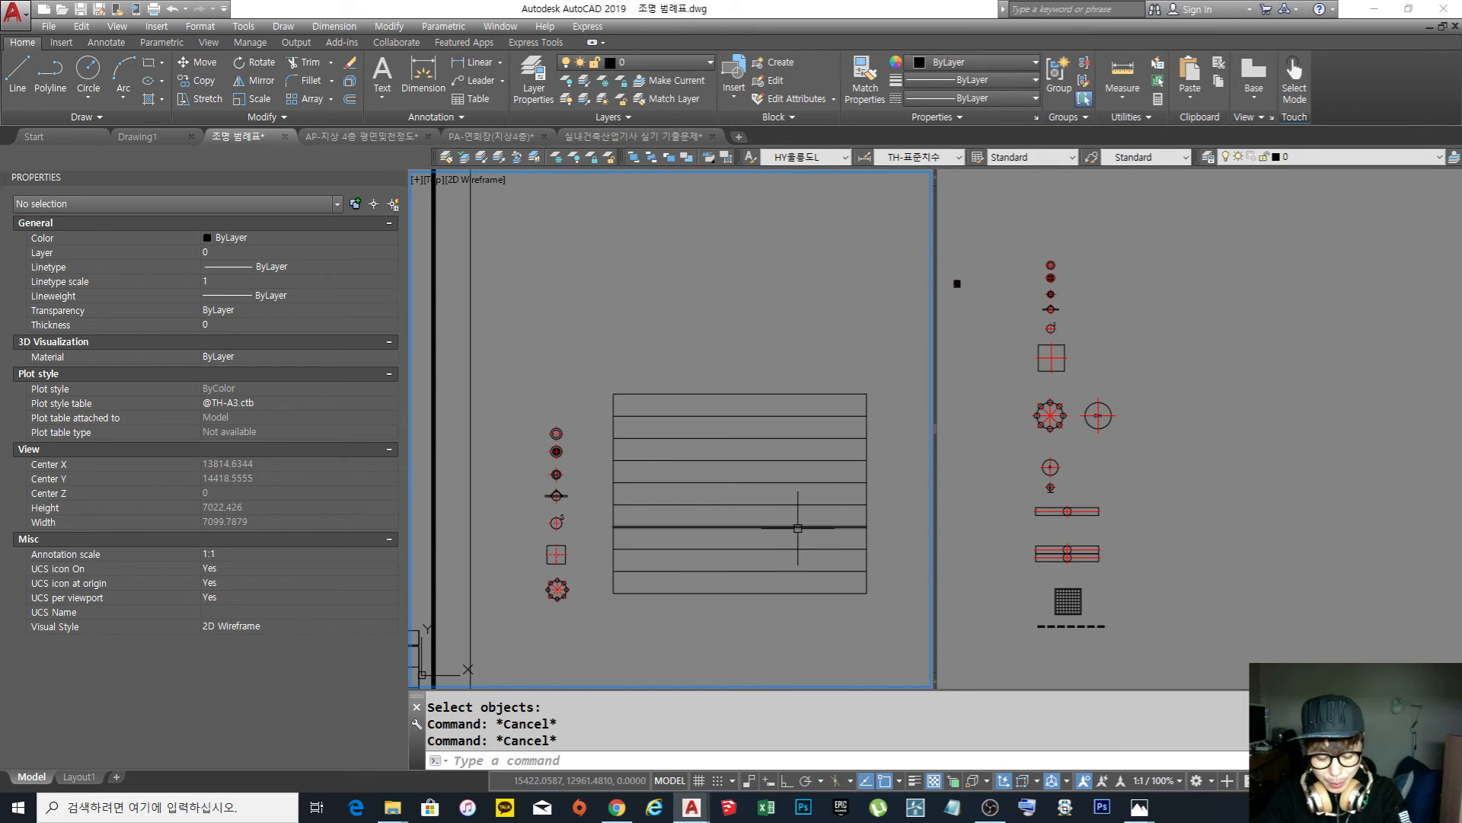
text(co)
key(space)
click(622, 404)
click(605, 408)
key(space)
click(617, 350)
key(F8)
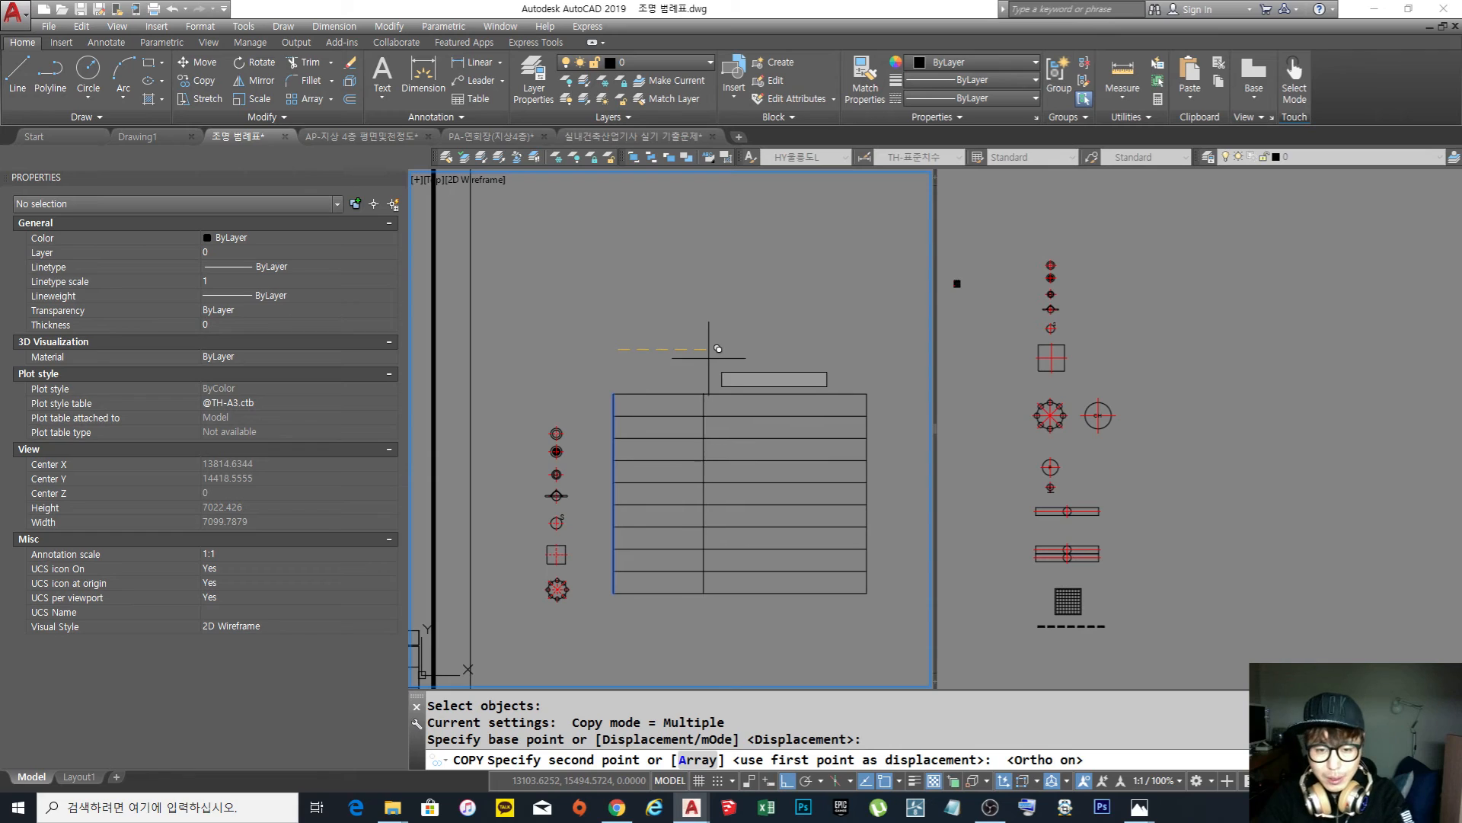
click(666, 352)
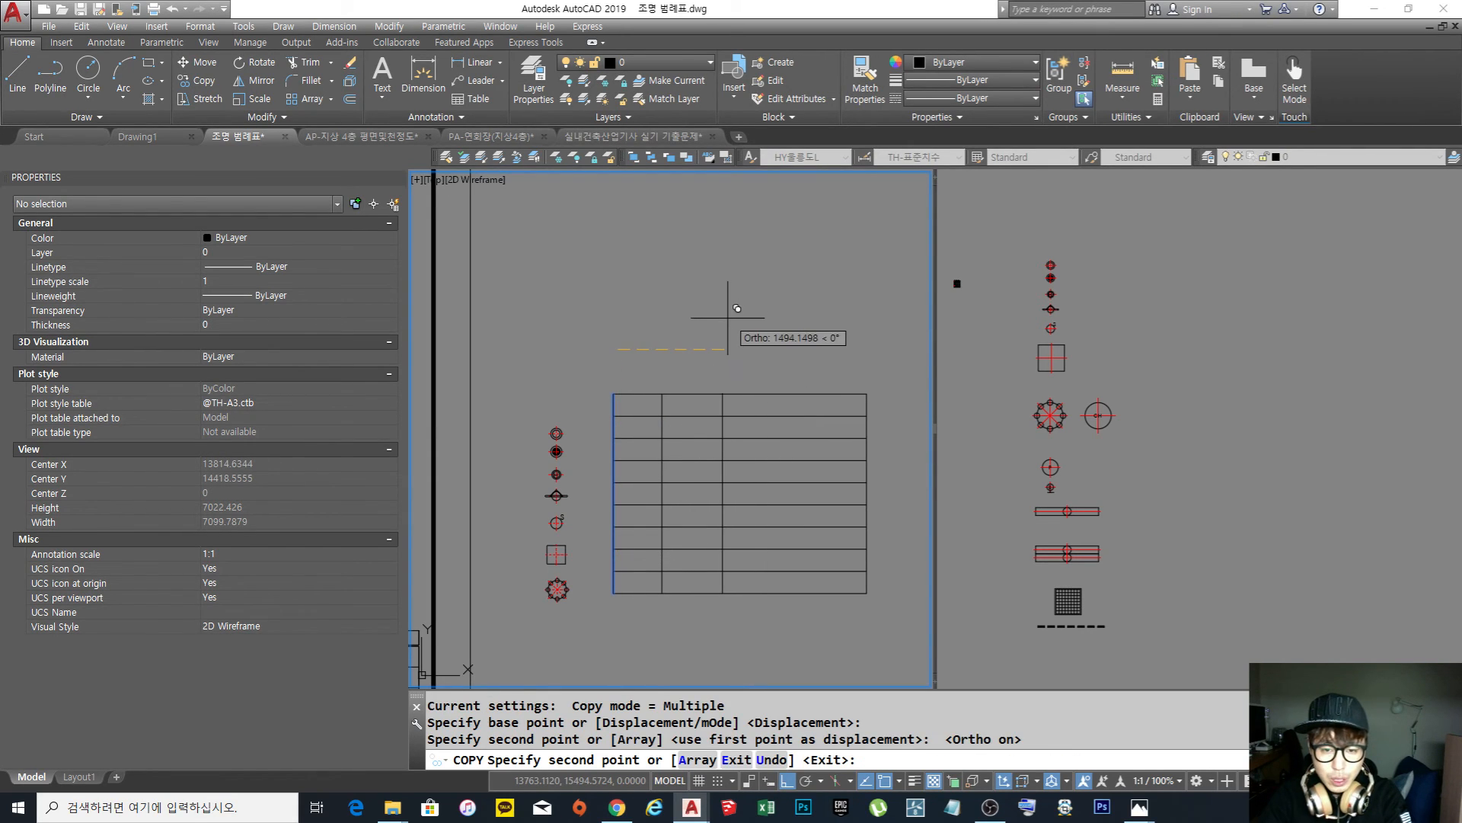
click(793, 309)
key(Return)
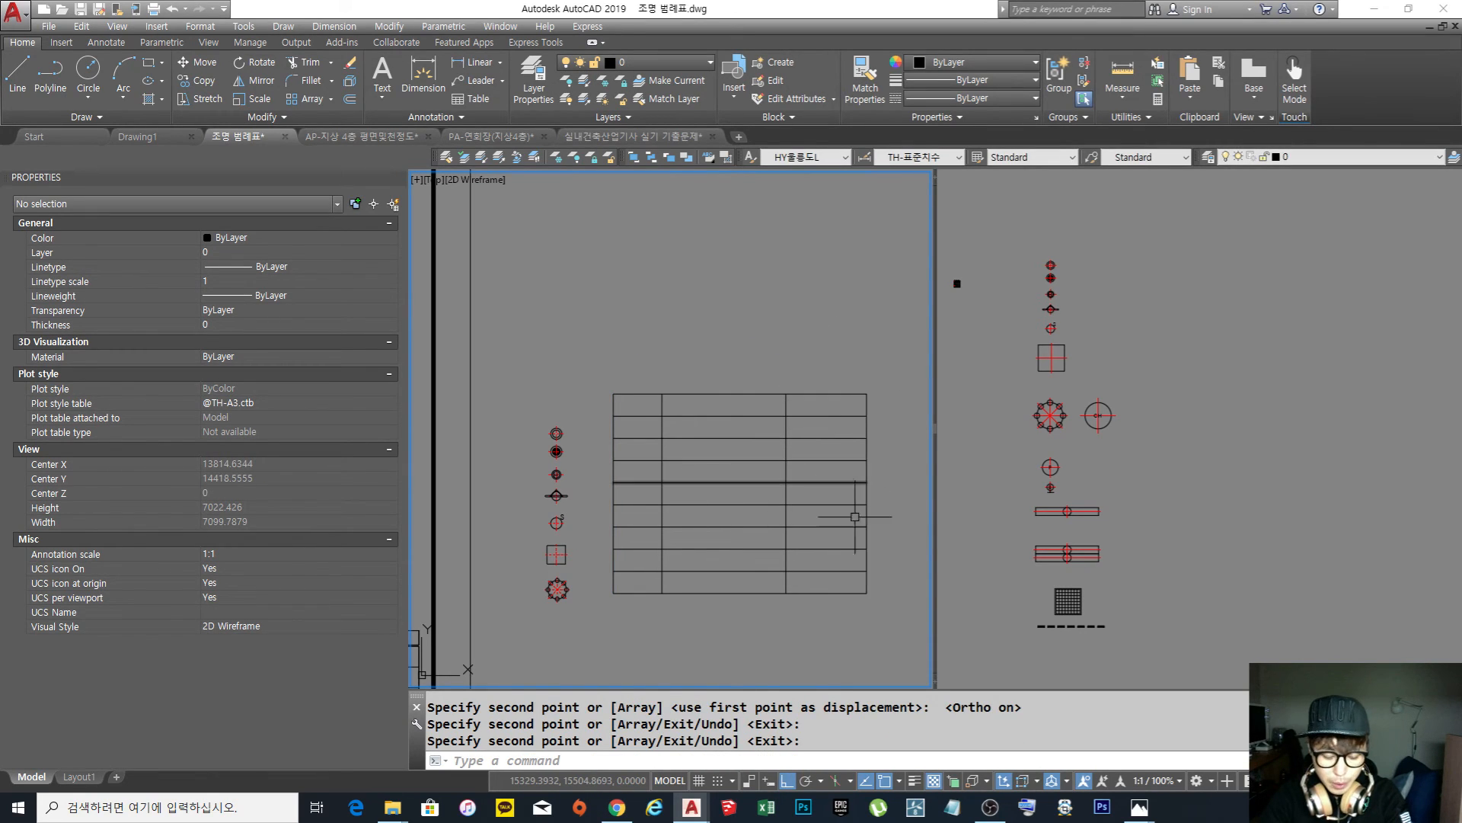
Stretch the table's right edge inward to narrow the last column
text(s)
key(Return)
click(892, 633)
click(841, 326)
click(881, 333)
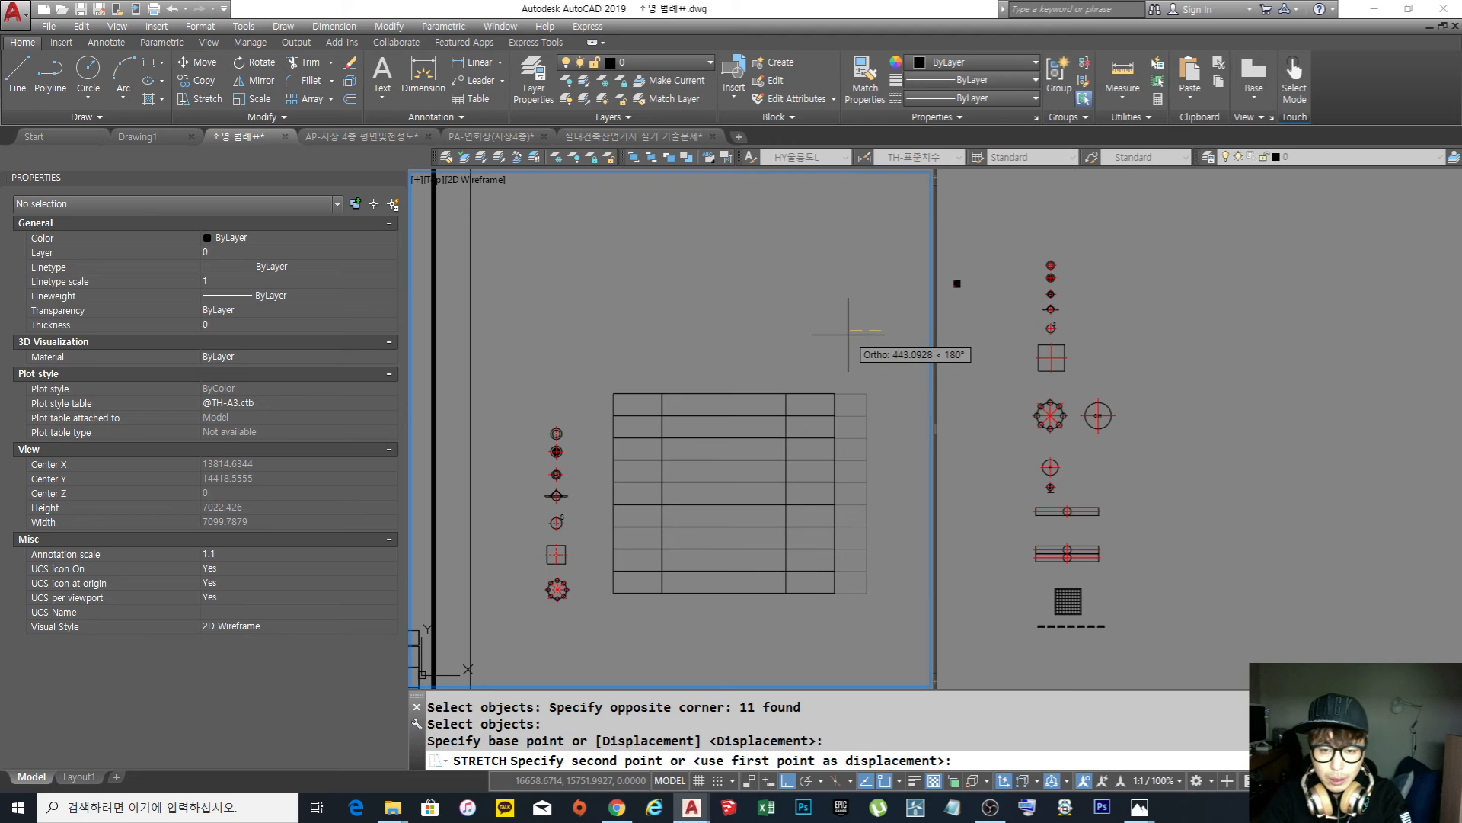
click(854, 329)
key(Escape)
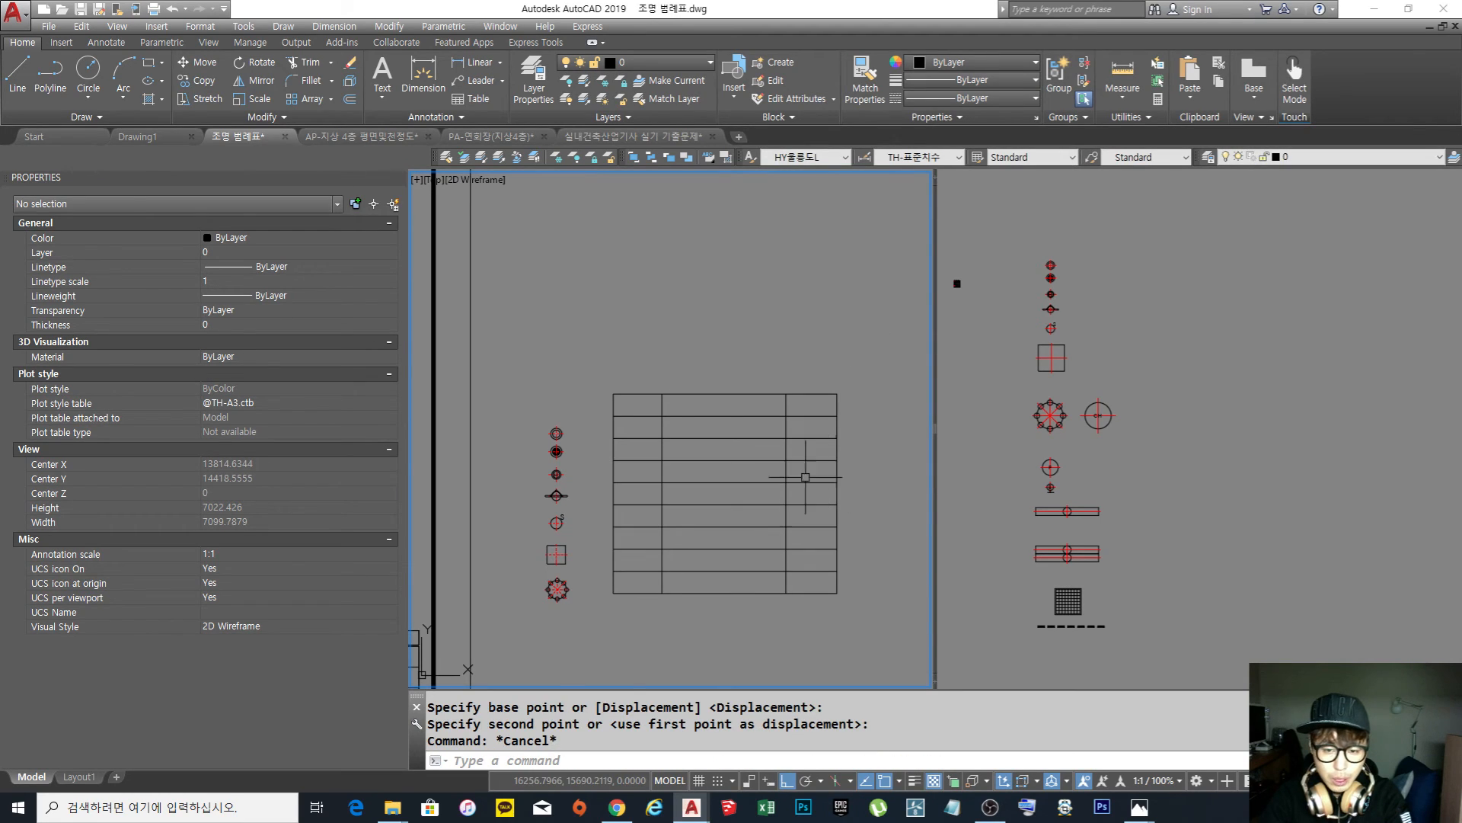
Move the square light symbol from the symbol column into the table's first column, in the third row from the bottom
middle_drag(678, 522, 689, 491)
scroll(550, 531, up, 2)
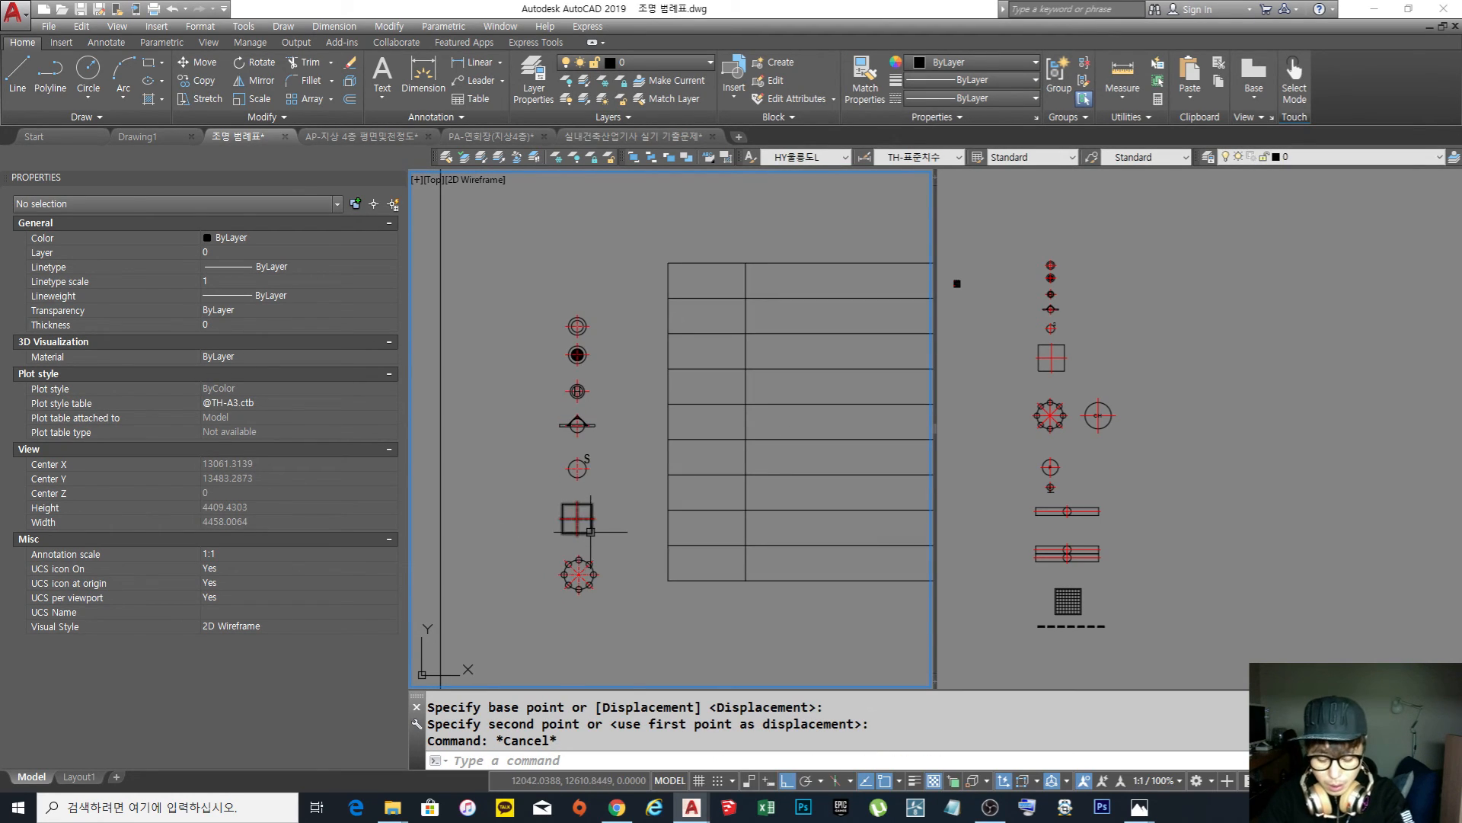
text(m)
key(Return)
click(625, 539)
click(569, 510)
scroll(633, 607, up, 2)
key(space)
click(630, 618)
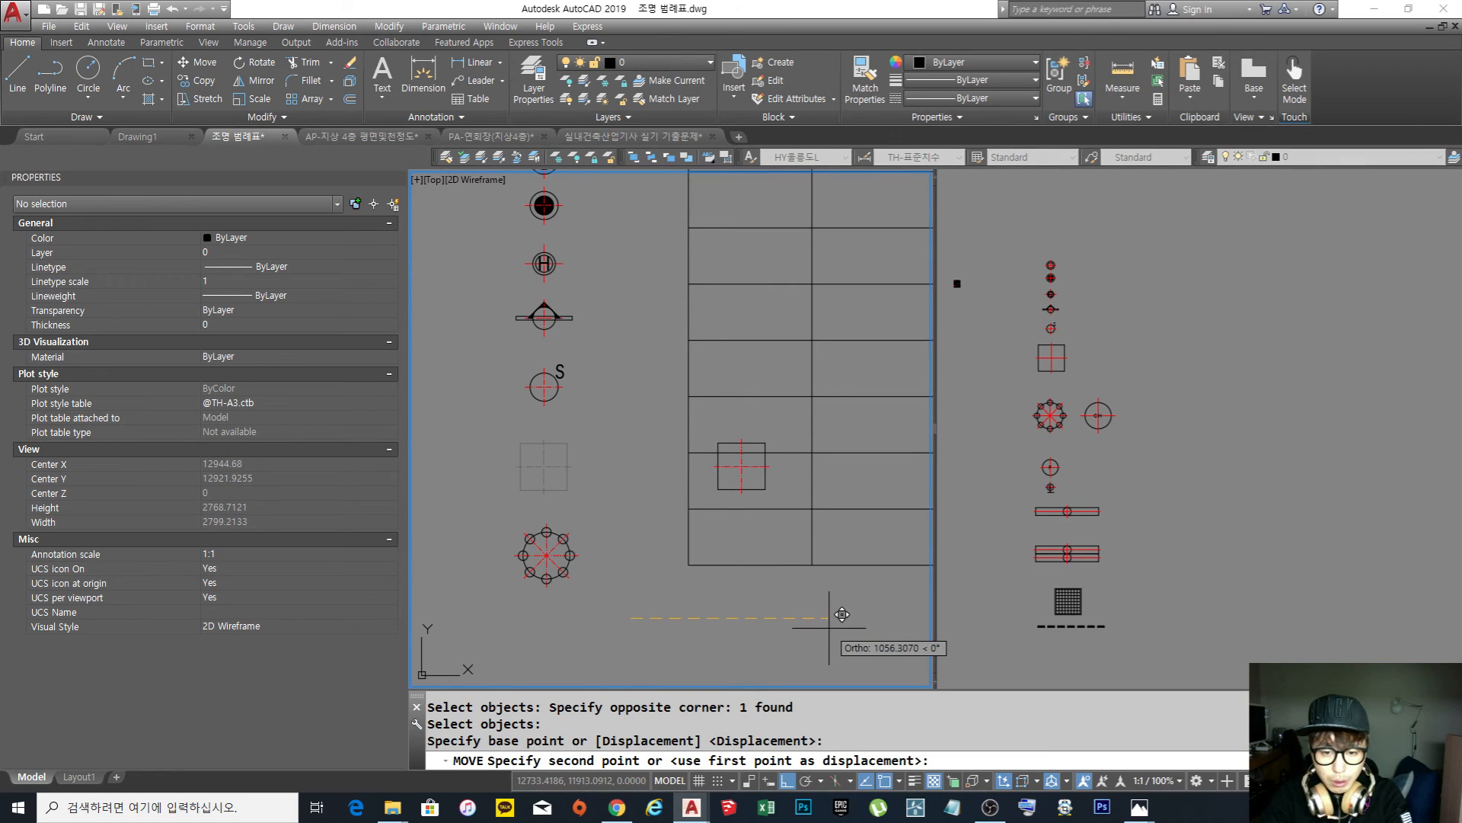
key(F8)
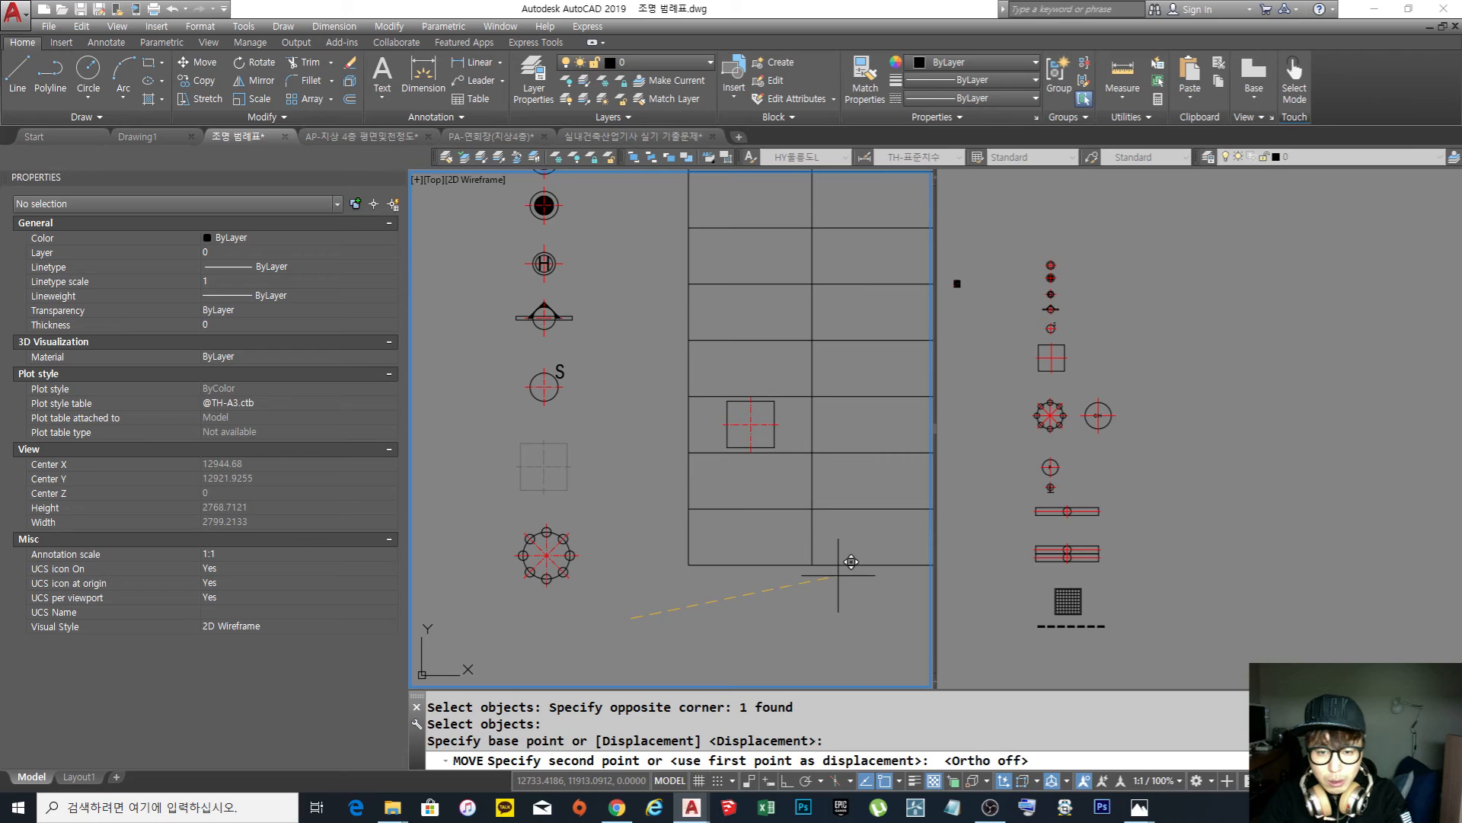
click(838, 575)
Move the round chandelier symbol into the first cell of the table's last row
key(space)
click(590, 602)
click(510, 500)
key(space)
click(600, 621)
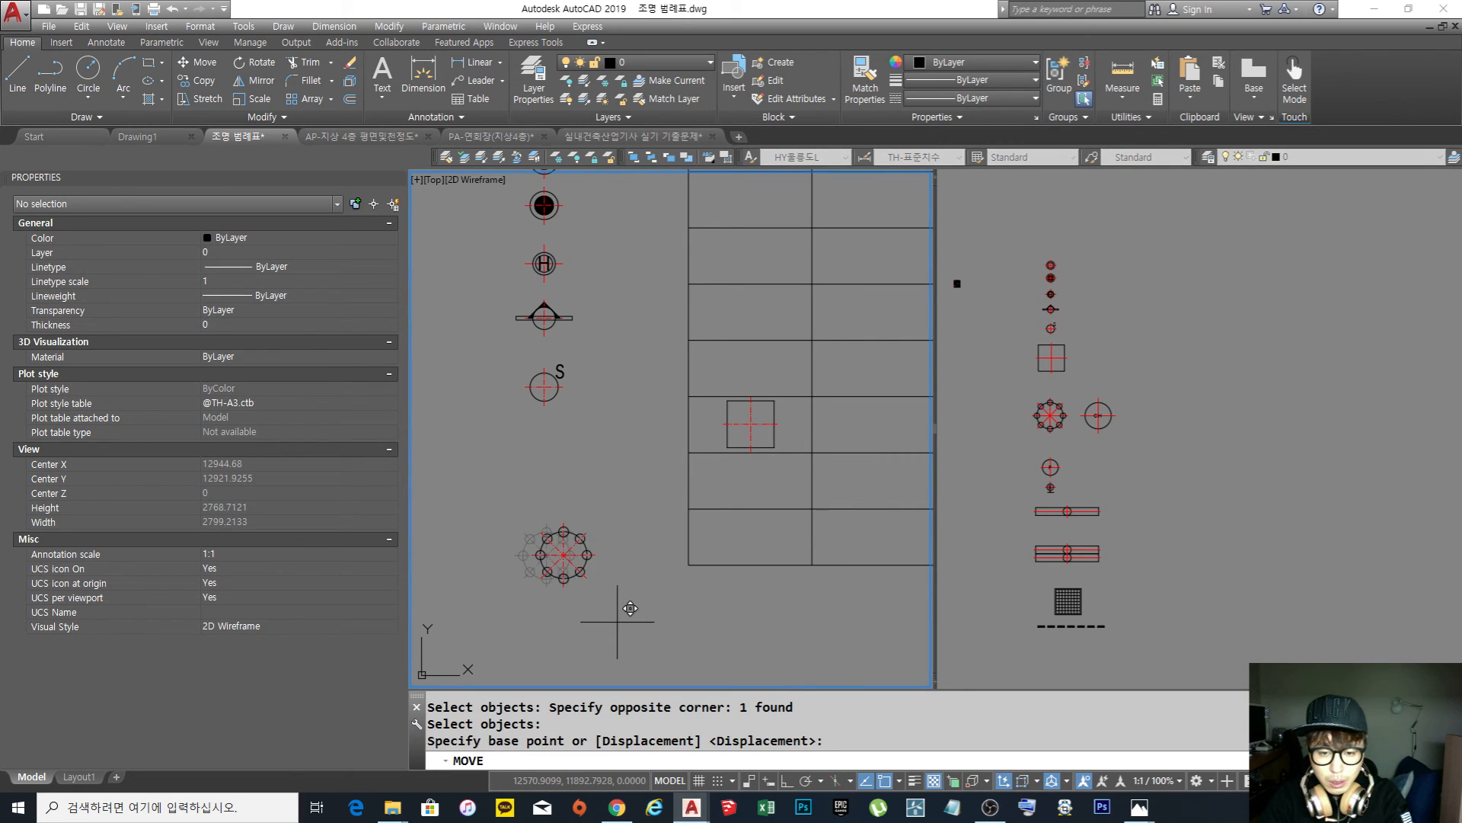
click(806, 604)
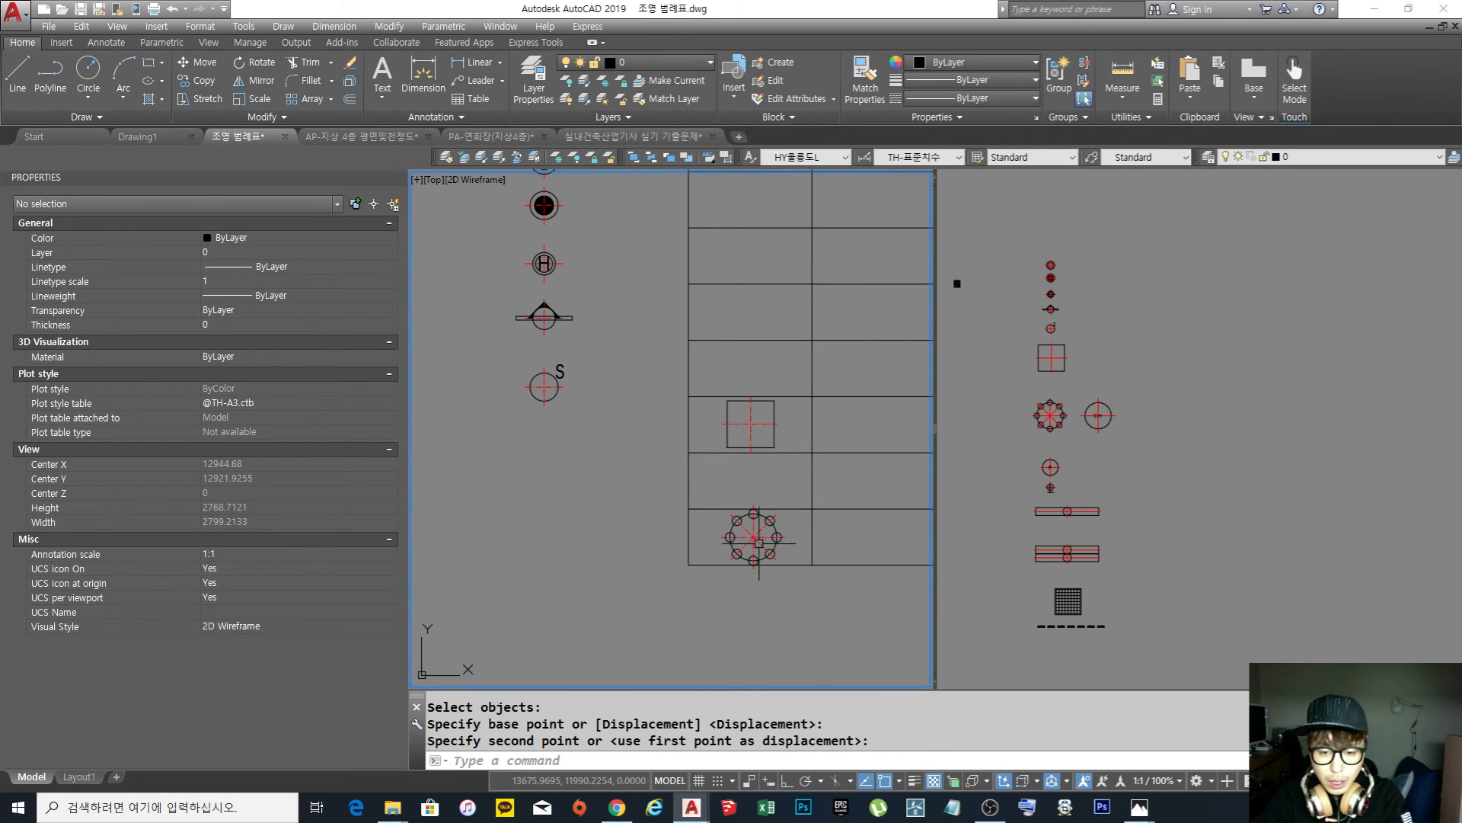
scroll(759, 521, down, 2)
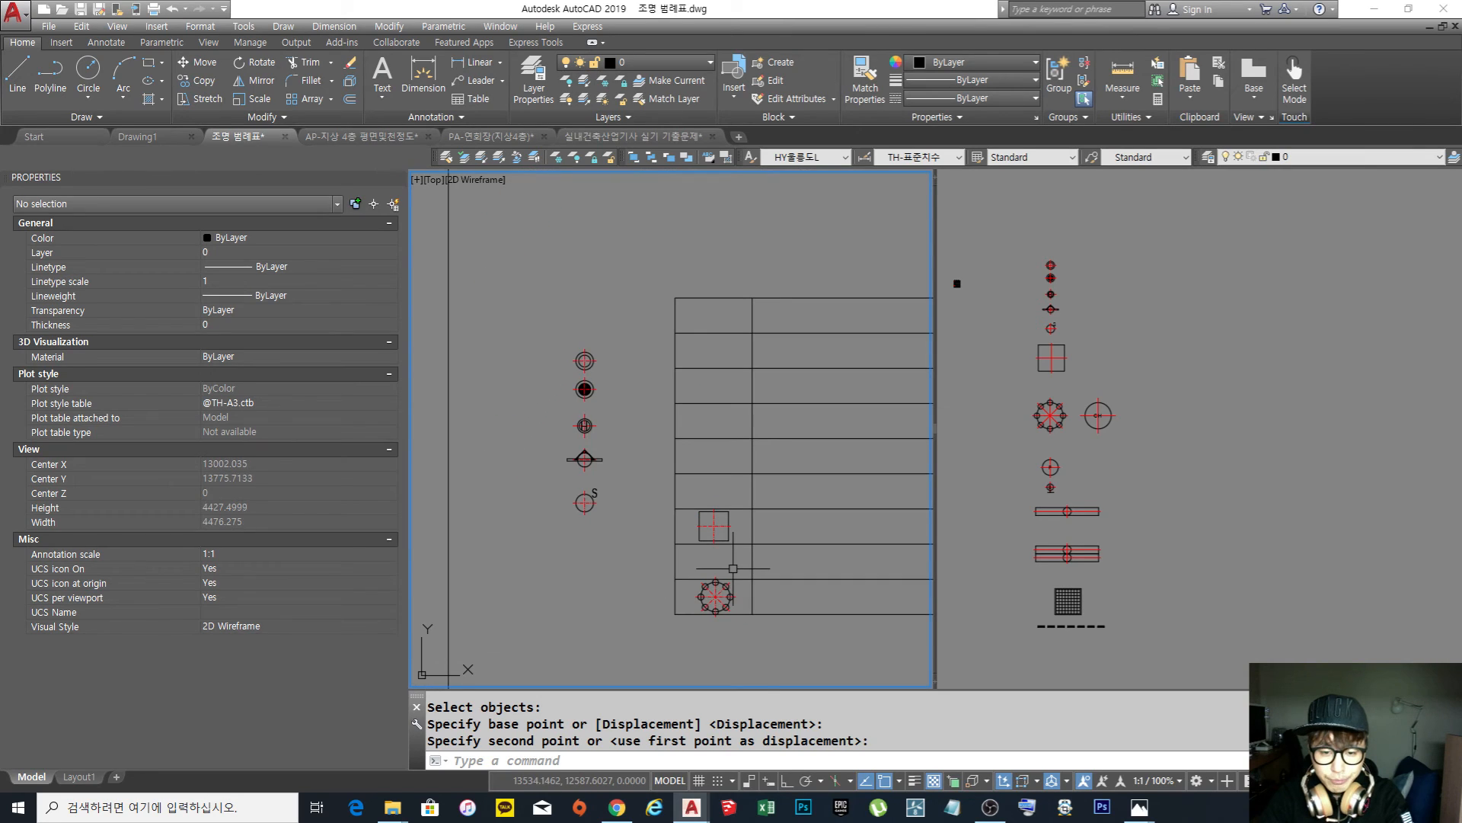
middle_drag(742, 537, 709, 516)
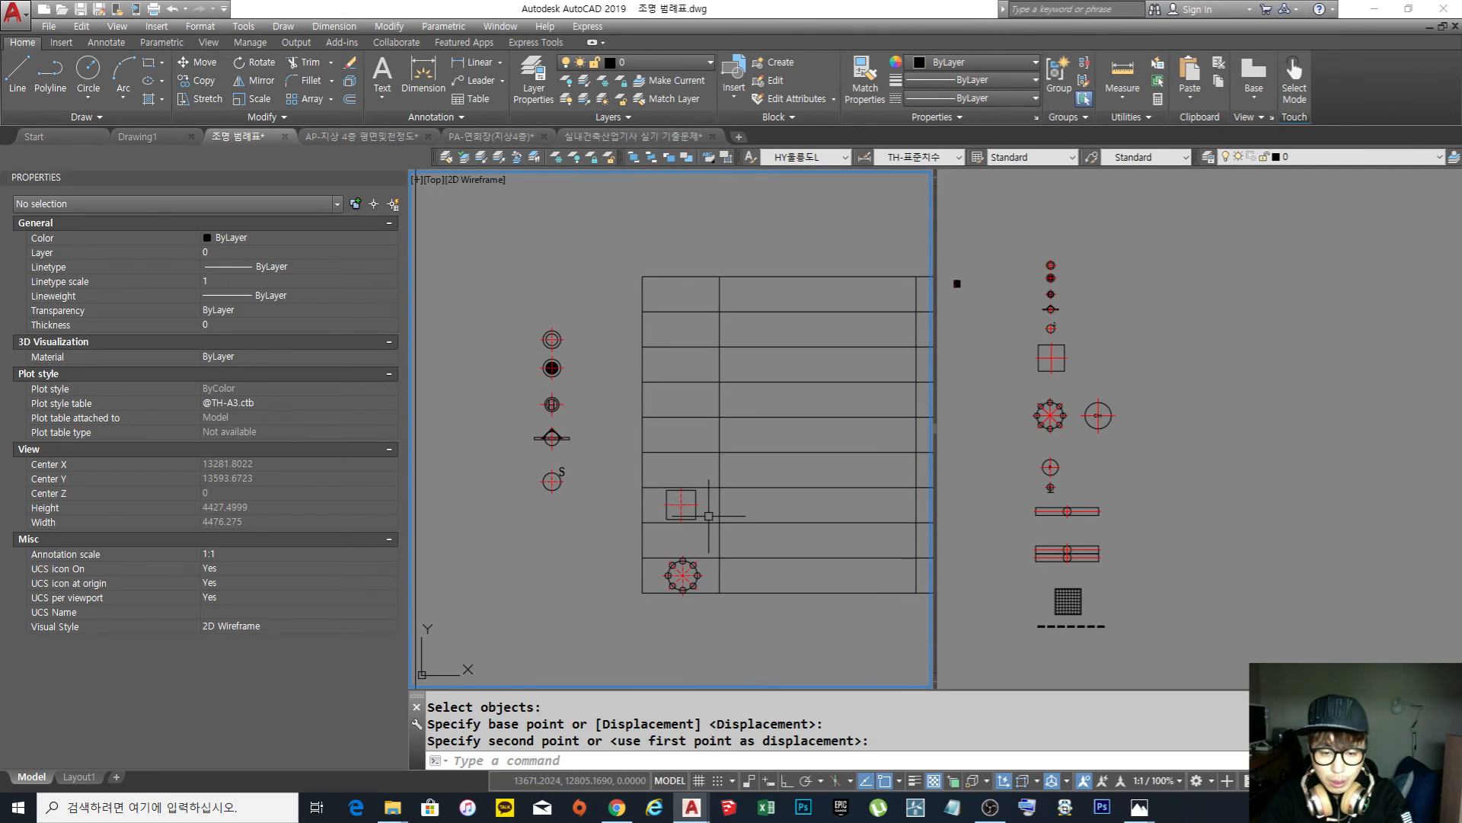
text(e)
key(Return)
click(759, 538)
click(758, 526)
key(Escape)
key(Escape)
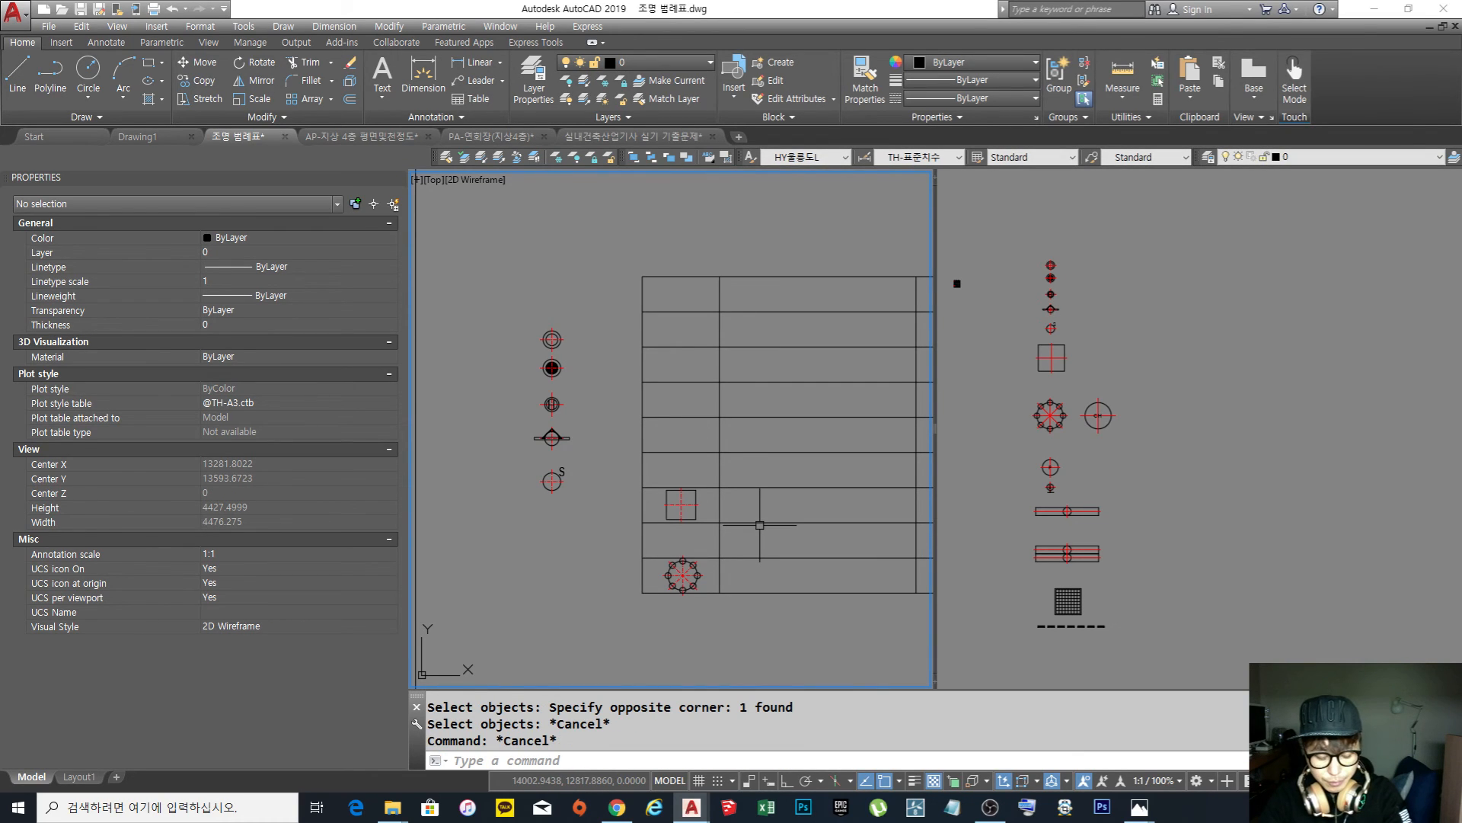
text(w)
key(Return)
key(Escape)
text(e)
key(Return)
click(692, 507)
key(Escape)
key(Escape)
Erase the row lines above the square symbol and above the chandelier symbol to form two double-height rows
text(e)
key(Return)
click(765, 500)
click(751, 480)
key(Return)
key(Return)
click(738, 558)
key(Return)
Move the square light symbol up to the middle of its double-height cell
text(m)
key(Return)
click(708, 504)
click(689, 494)
key(Return)
click(557, 601)
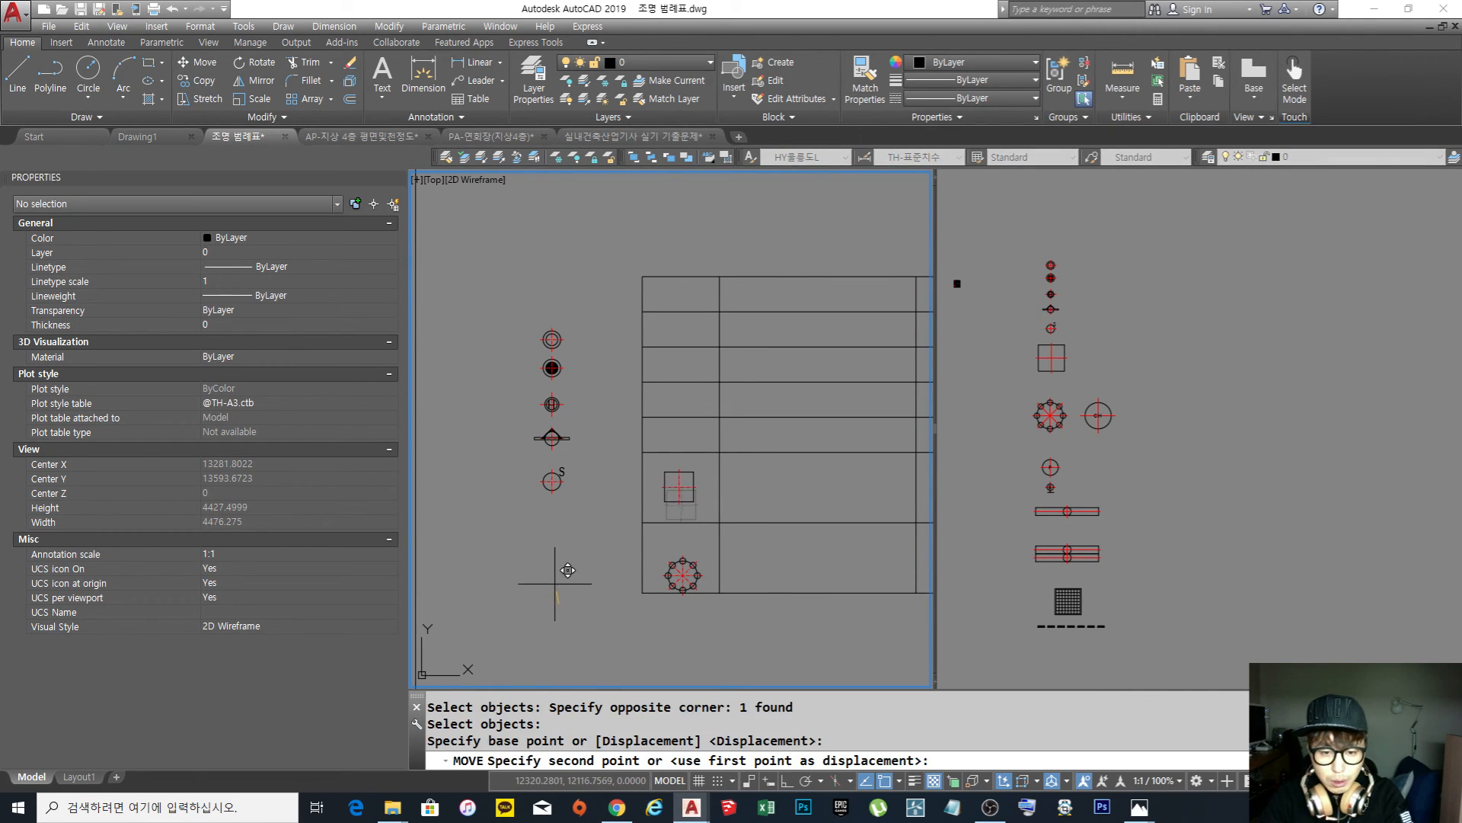
click(554, 585)
Move the chandelier symbol up to the middle of the bottom double-height cell
key(Return)
click(682, 575)
key(Return)
click(530, 591)
click(529, 576)
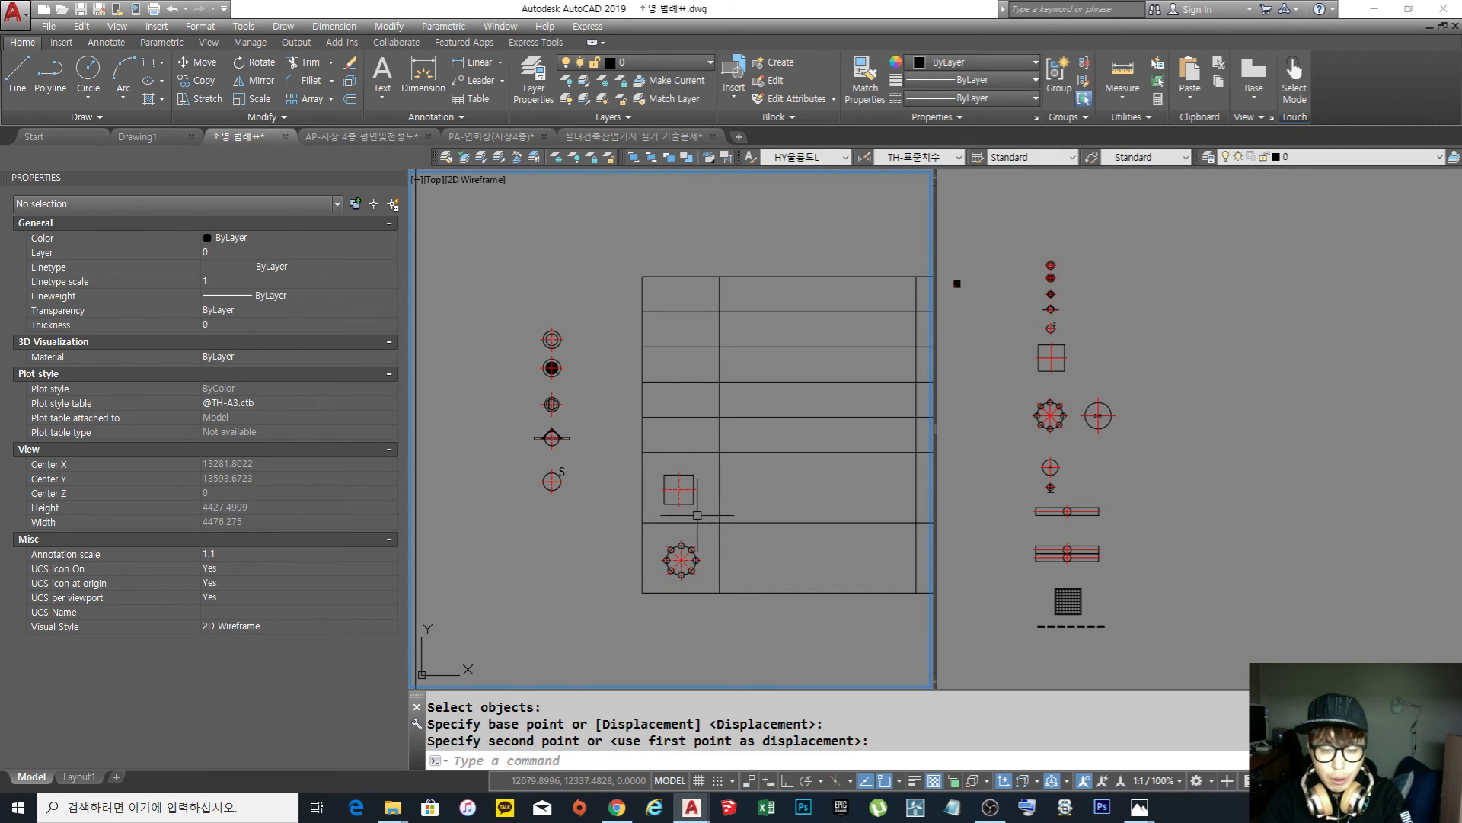
middle_drag(697, 515, 663, 559)
text(co)
key(Return)
click(534, 539)
click(514, 525)
key(Escape)
Copy the circle symbol marked S into the first-column cell directly above the square symbol
key(Return)
click(547, 542)
click(505, 514)
key(Return)
click(529, 525)
scroll(675, 481, up, 2)
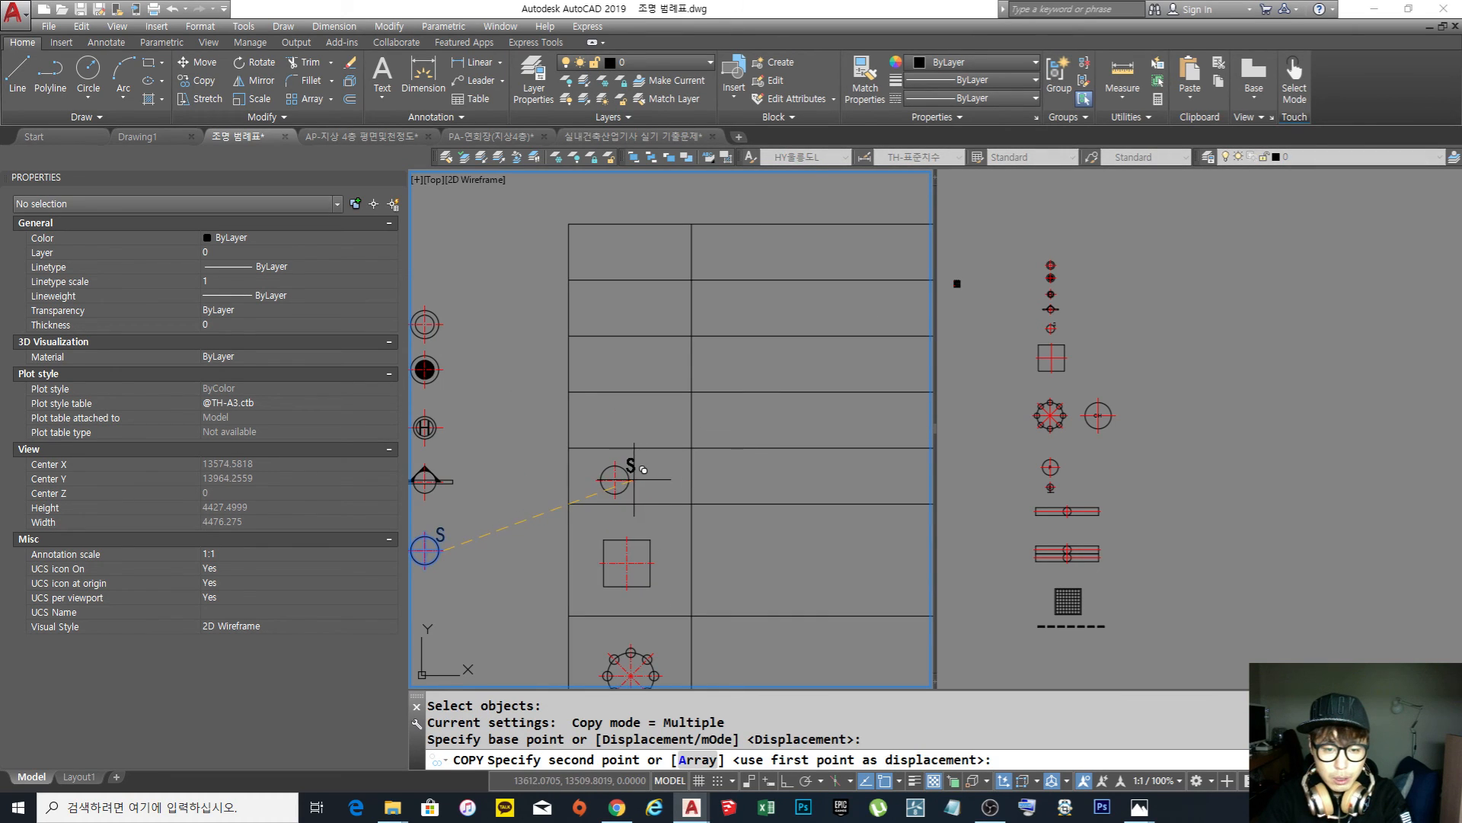
click(652, 477)
scroll(589, 536, down, 2)
key(Return)
Copy the circle symbol with the black arc and horizontal bar into the first-column cell above the S symbol
key(Return)
click(571, 546)
click(533, 525)
key(Return)
click(567, 537)
scroll(705, 504, up, 2)
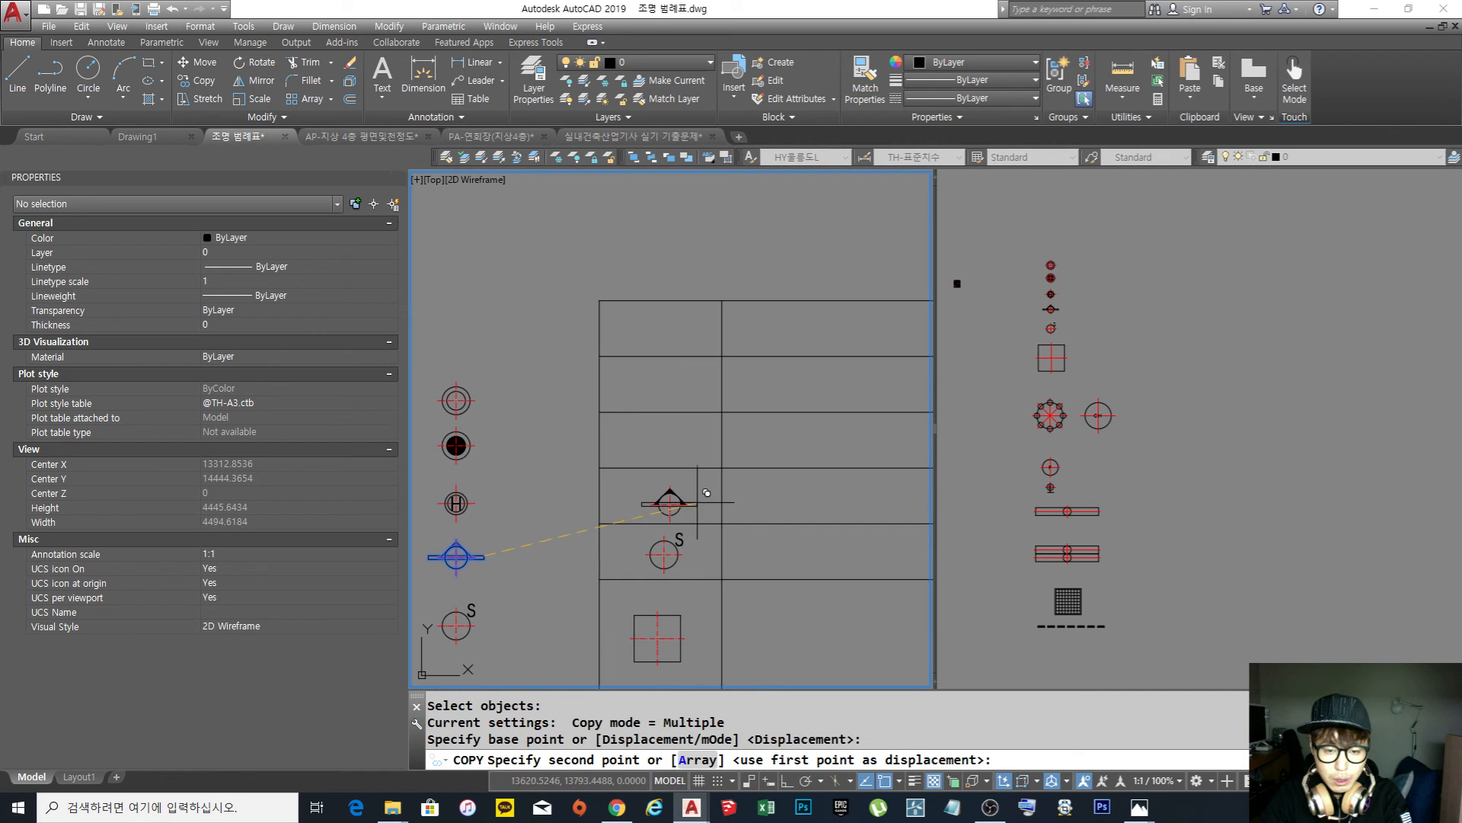
click(700, 503)
scroll(700, 503, down, 2)
key(Return)
Compare the new table's size and layout with the existing legend on the floor plan sheet
scroll(685, 614, up, 2)
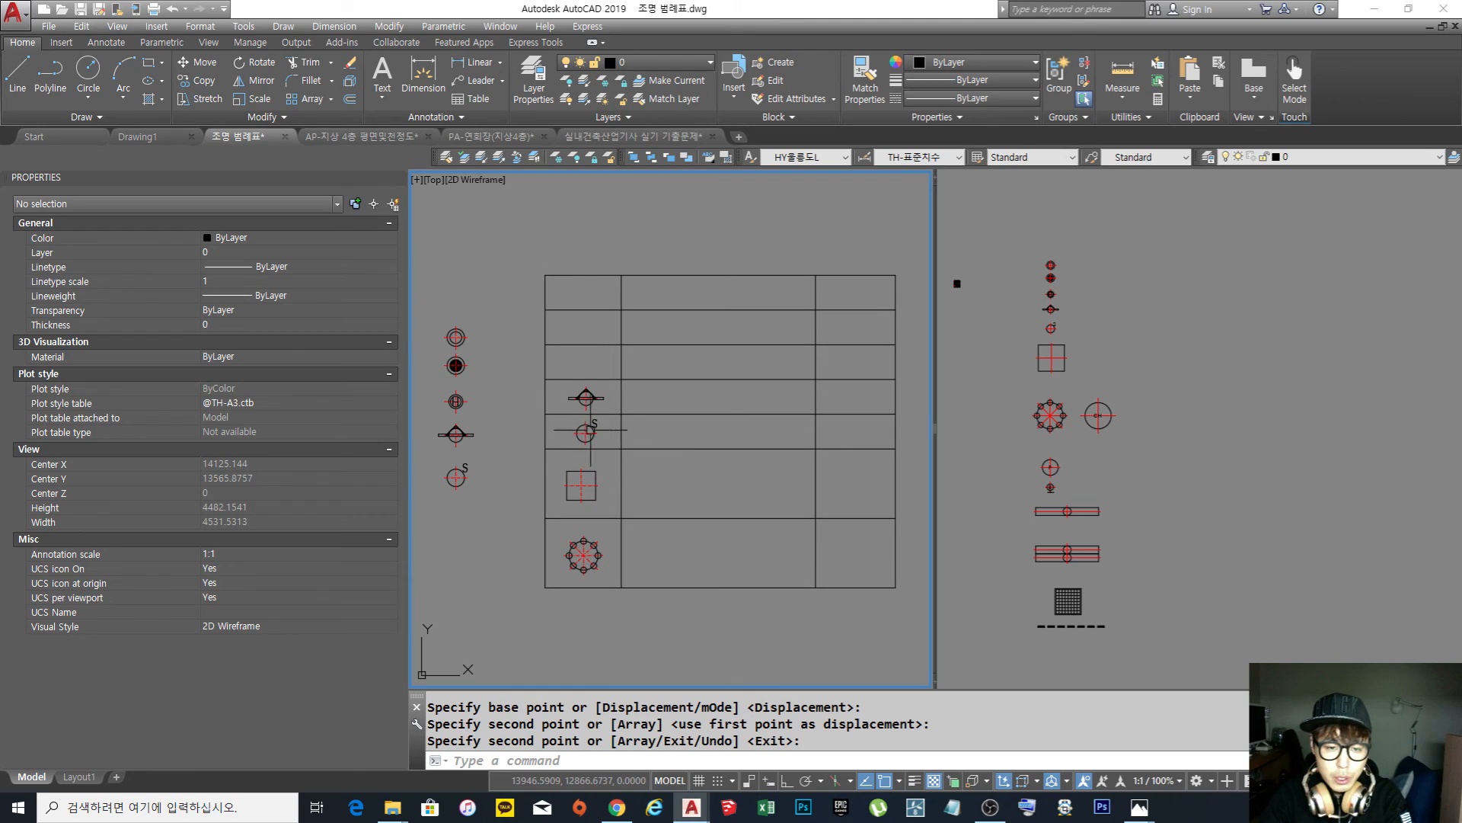
scroll(657, 464, down, 2)
middle_drag(657, 464, 652, 483)
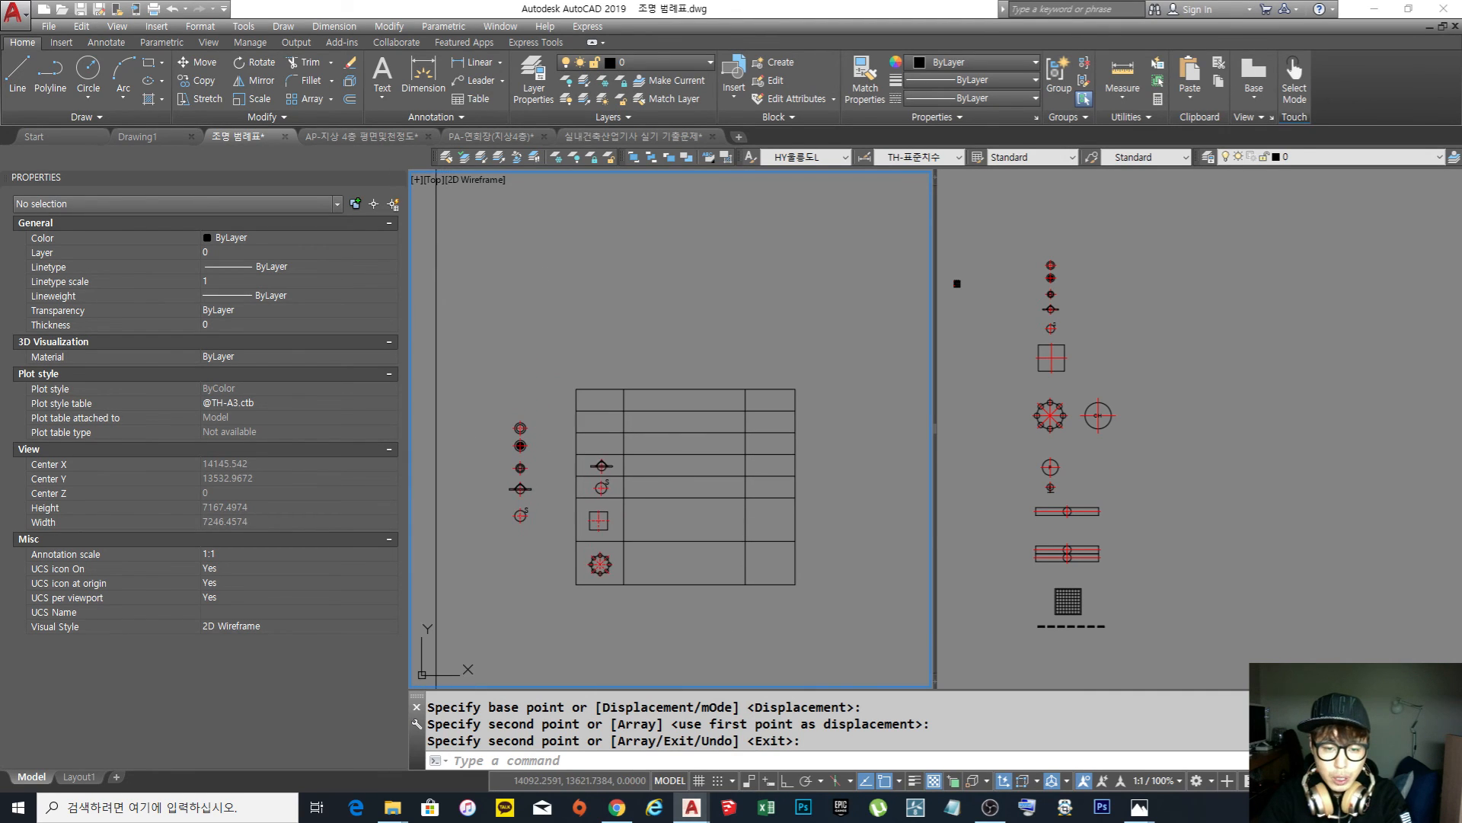
scroll(760, 464, down, 4)
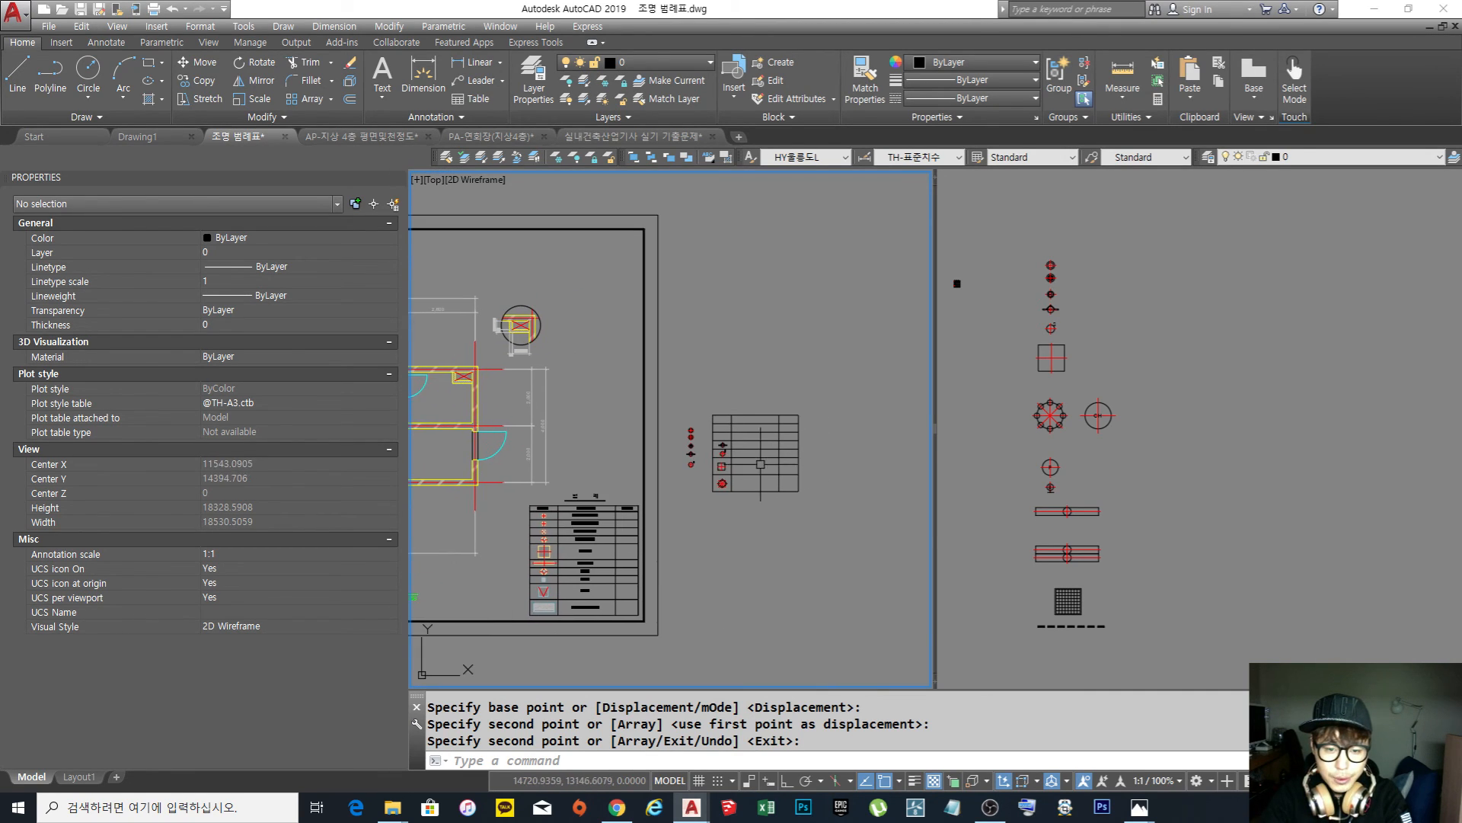
scroll(608, 512, up, 2)
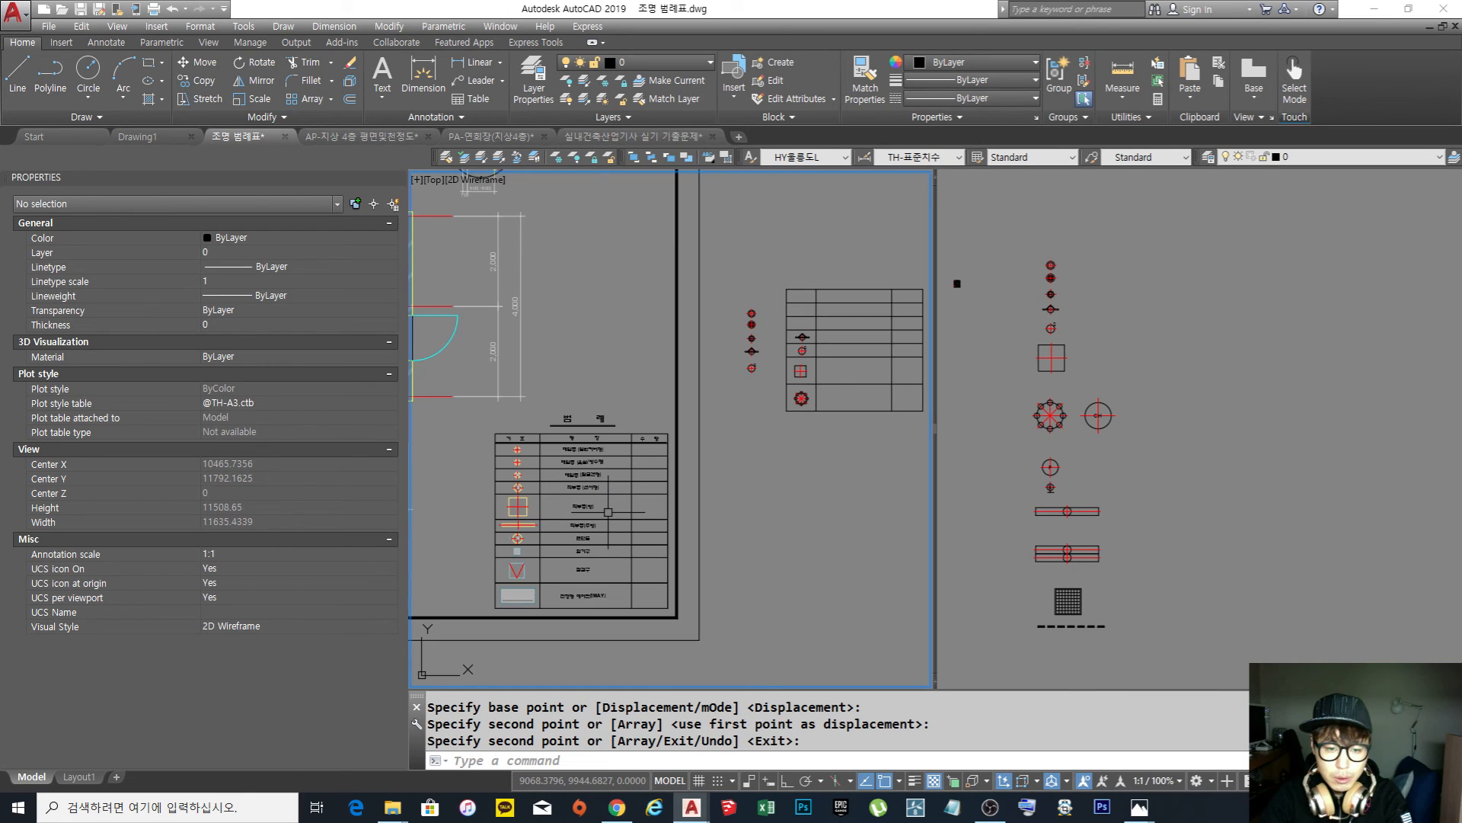
scroll(744, 507, down, 2)
scroll(743, 506, up, 3)
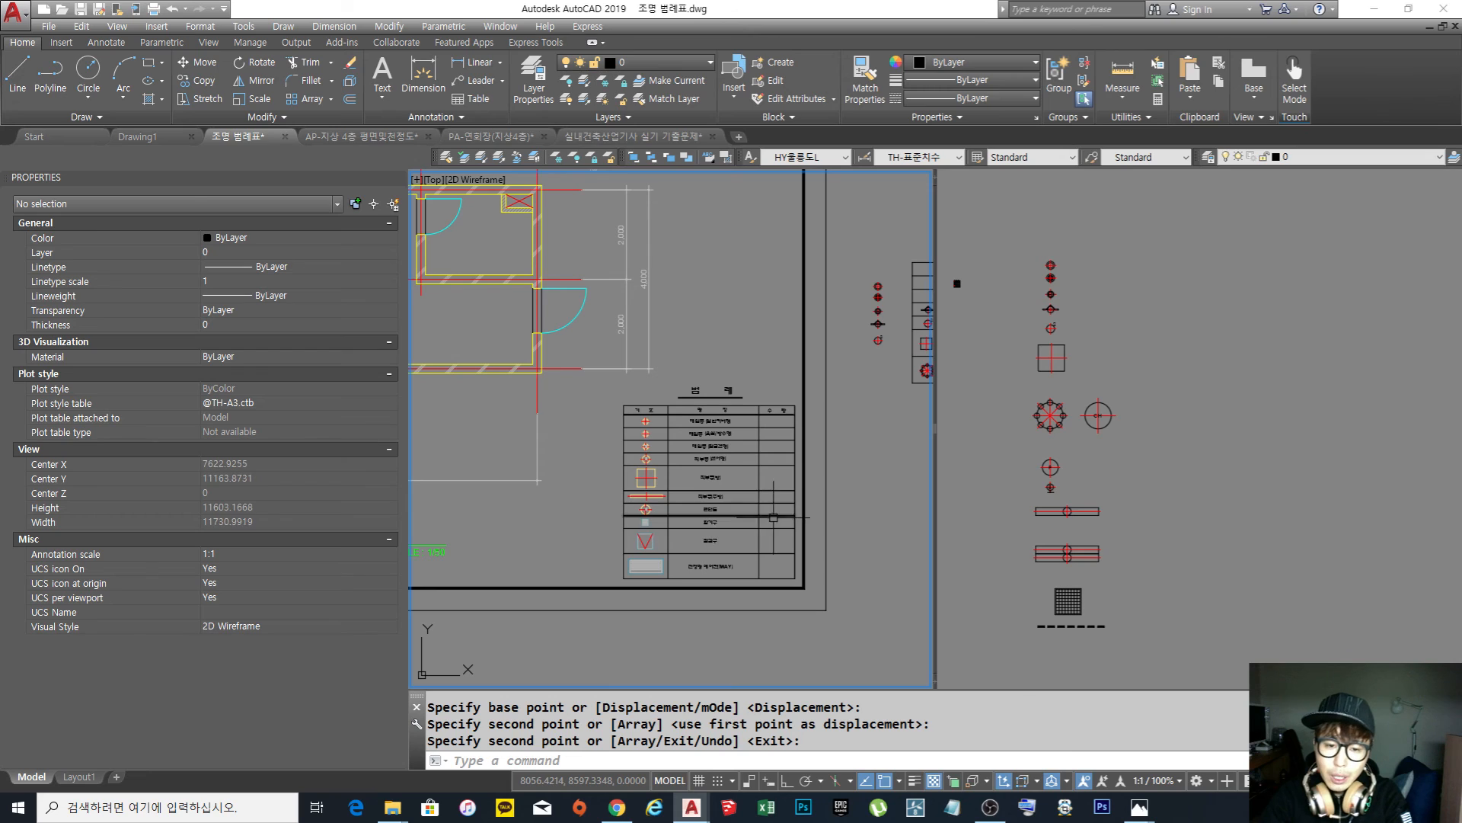
scroll(752, 479, down, 4)
mouse_move(772, 534)
middle_down()
mouse_move(708, 420)
mouse_move(697, 511)
middle_up()
scroll(697, 511, up, 2)
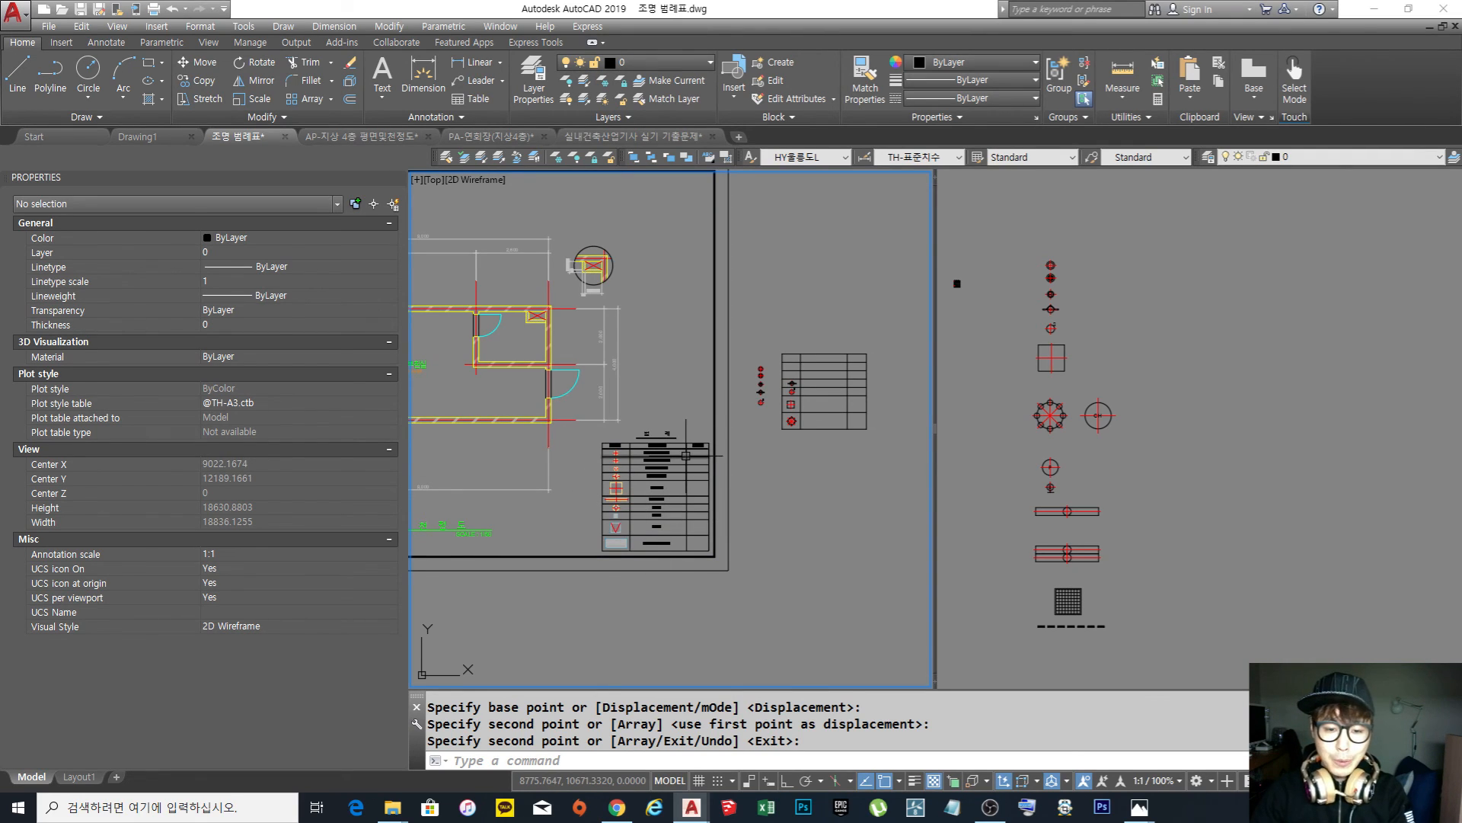
scroll(774, 494, up, 2)
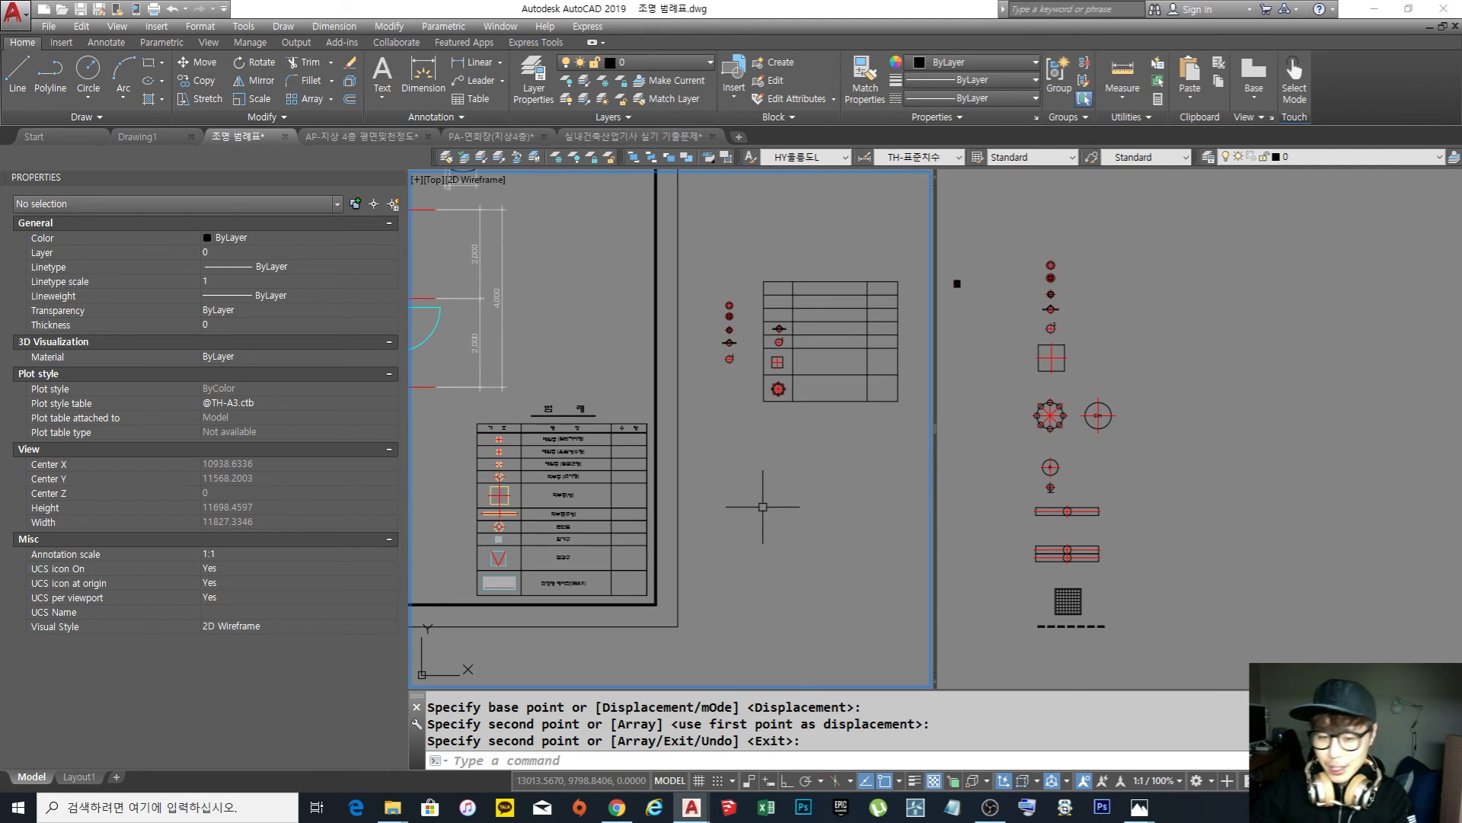
click(807, 506)
click(782, 474)
scroll(778, 472, down, 5)
mouse_move(785, 477)
middle_down()
mouse_move(703, 475)
mouse_move(842, 502)
mouse_move(781, 501)
middle_up()
scroll(841, 515, up, 2)
middle_drag(823, 433, 777, 487)
scroll(782, 451, up, 2)
scroll(799, 471, up, 2)
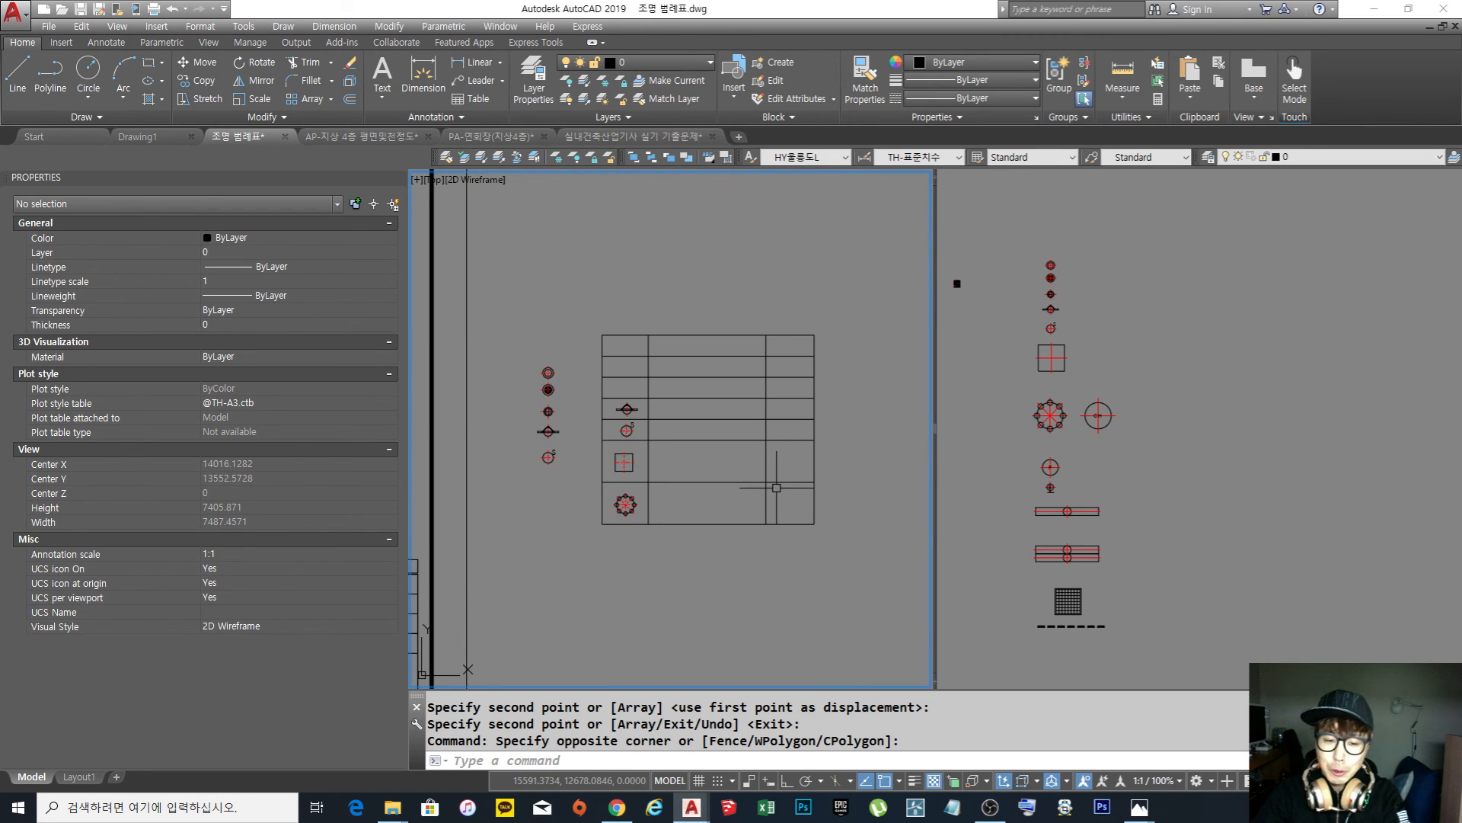
key(Escape)
key(Escape)
key(Escape)
middle_drag(748, 466, 711, 473)
scroll(670, 441, up, 2)
middle_drag(500, 457, 538, 463)
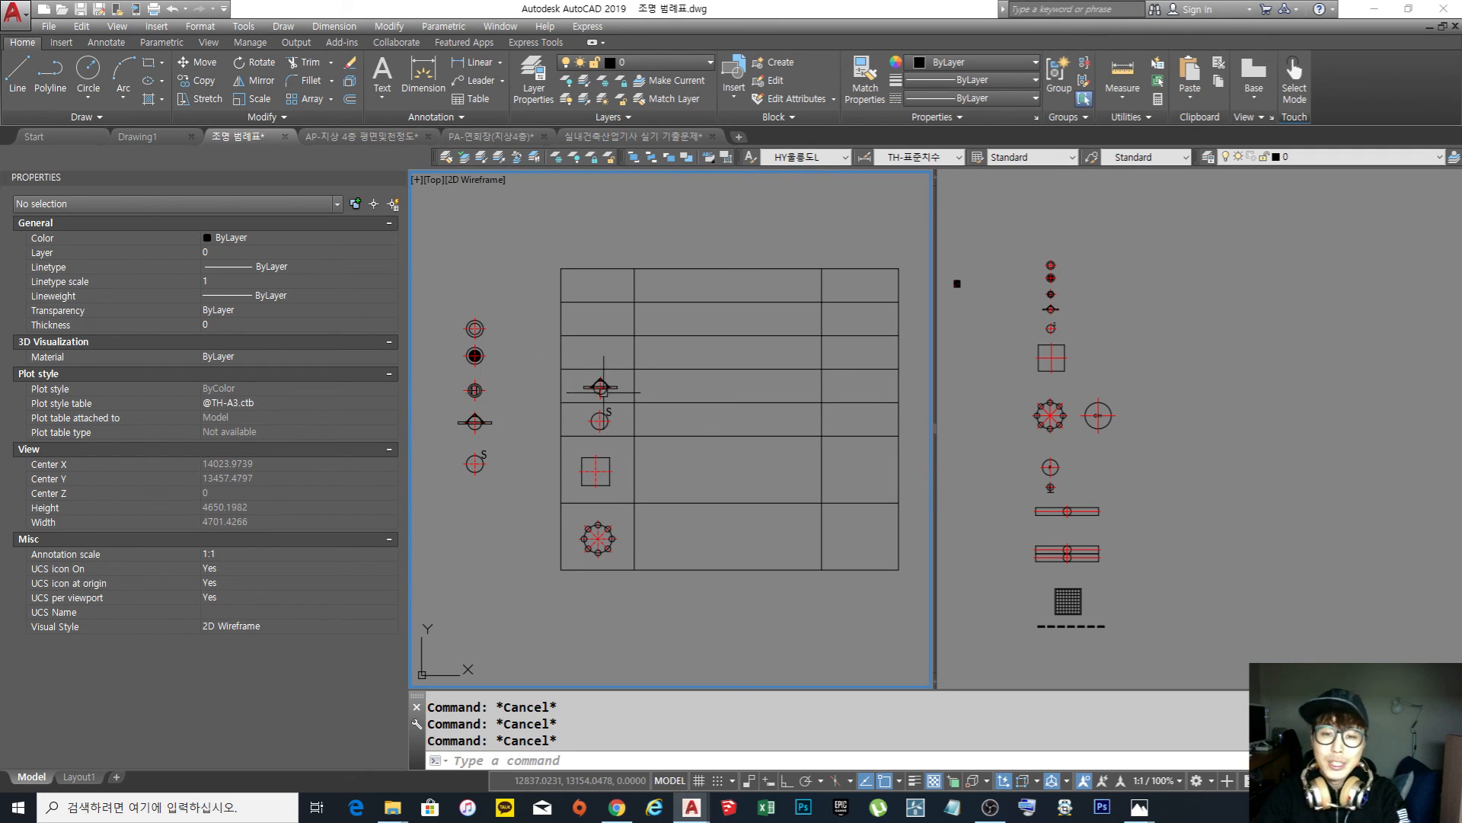
Move the copied arc-and-bar circle symbol slightly up and left to centre it in its table cell
scroll(668, 377, down, 1)
scroll(656, 389, up, 3)
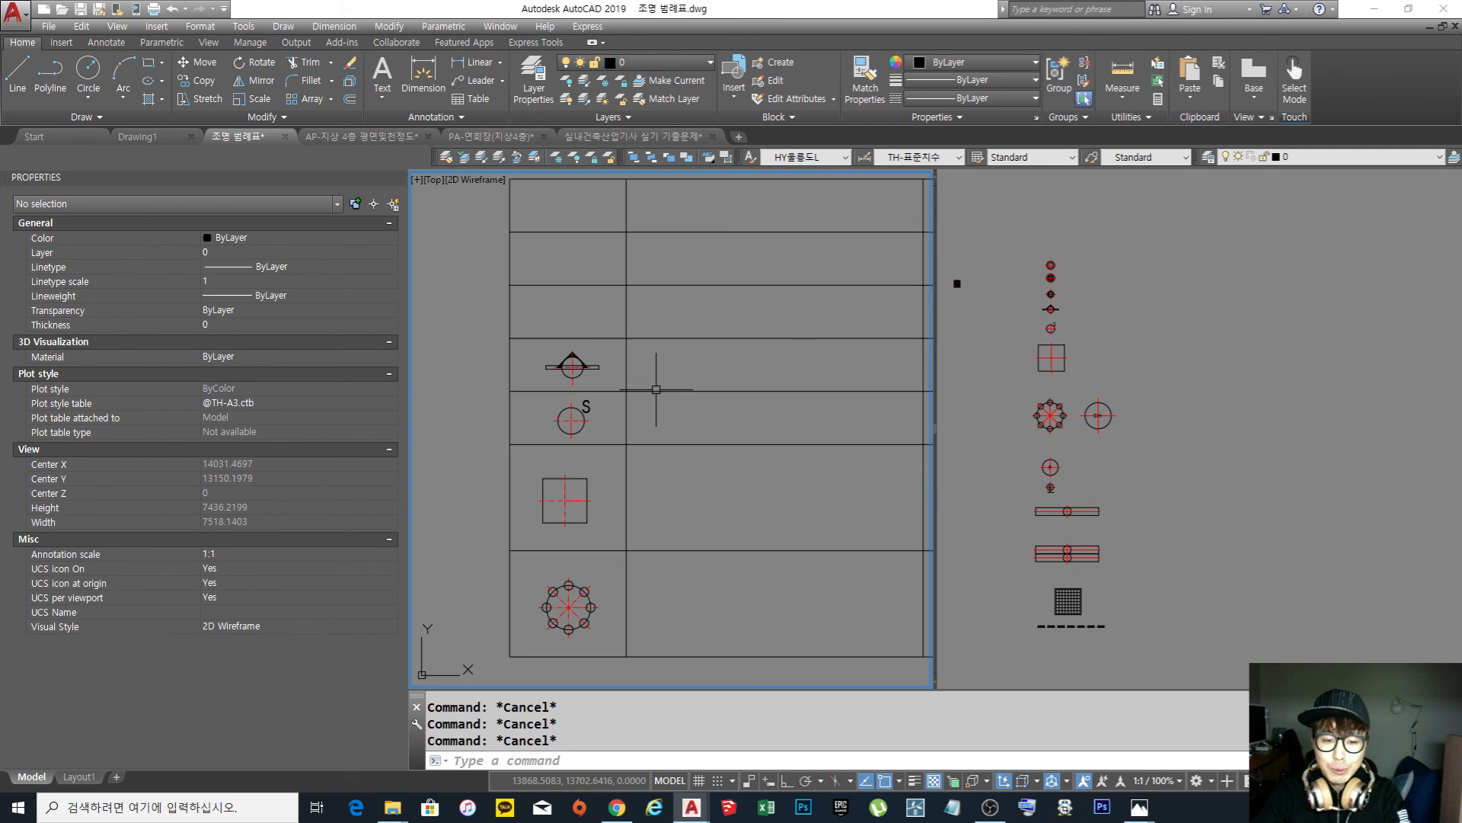
middle_drag(562, 378, 598, 389)
text(m)
key(Return)
scroll(598, 390, up, 2)
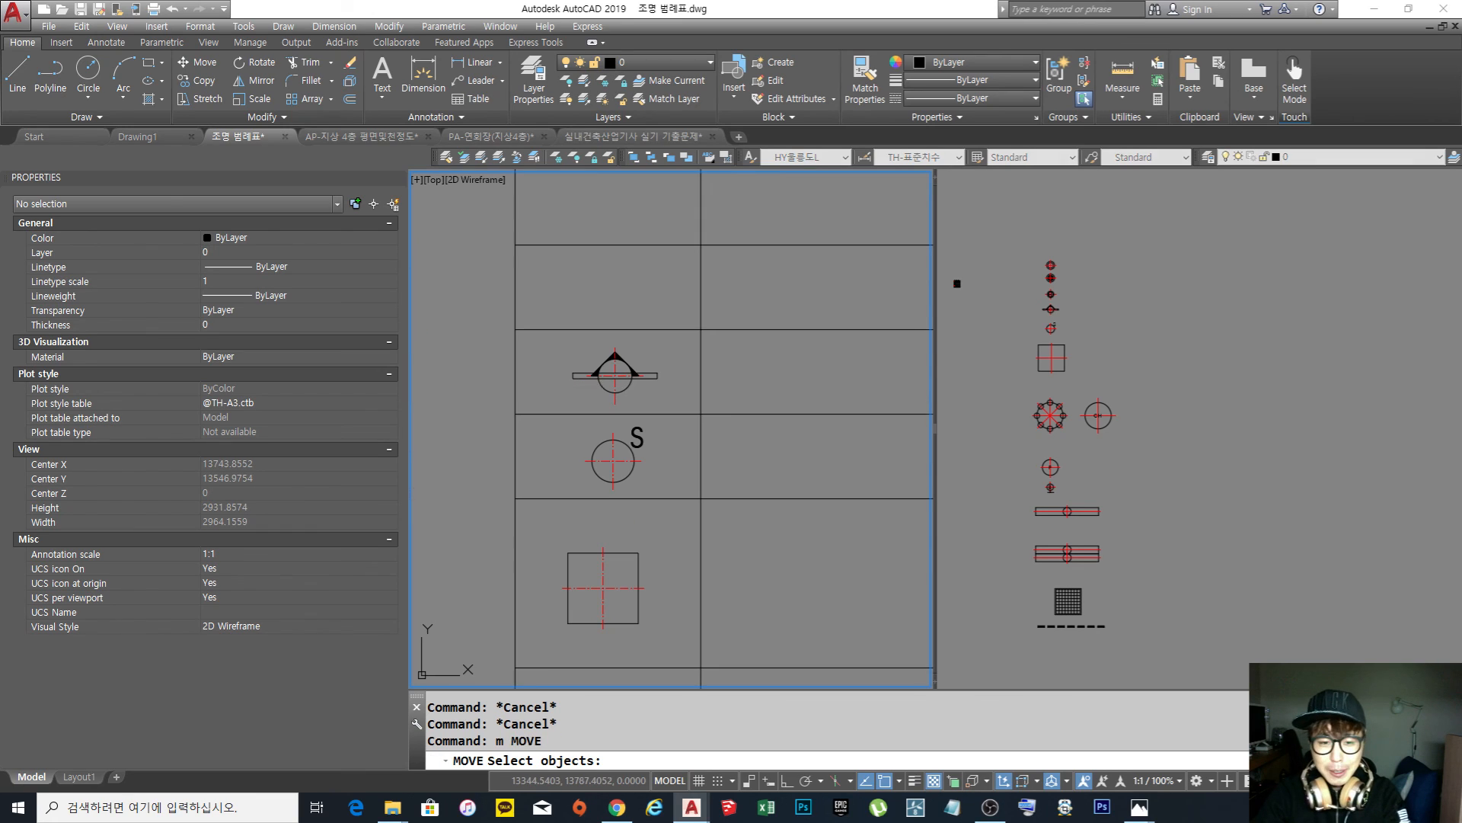
click(659, 398)
click(561, 336)
key(Return)
click(789, 380)
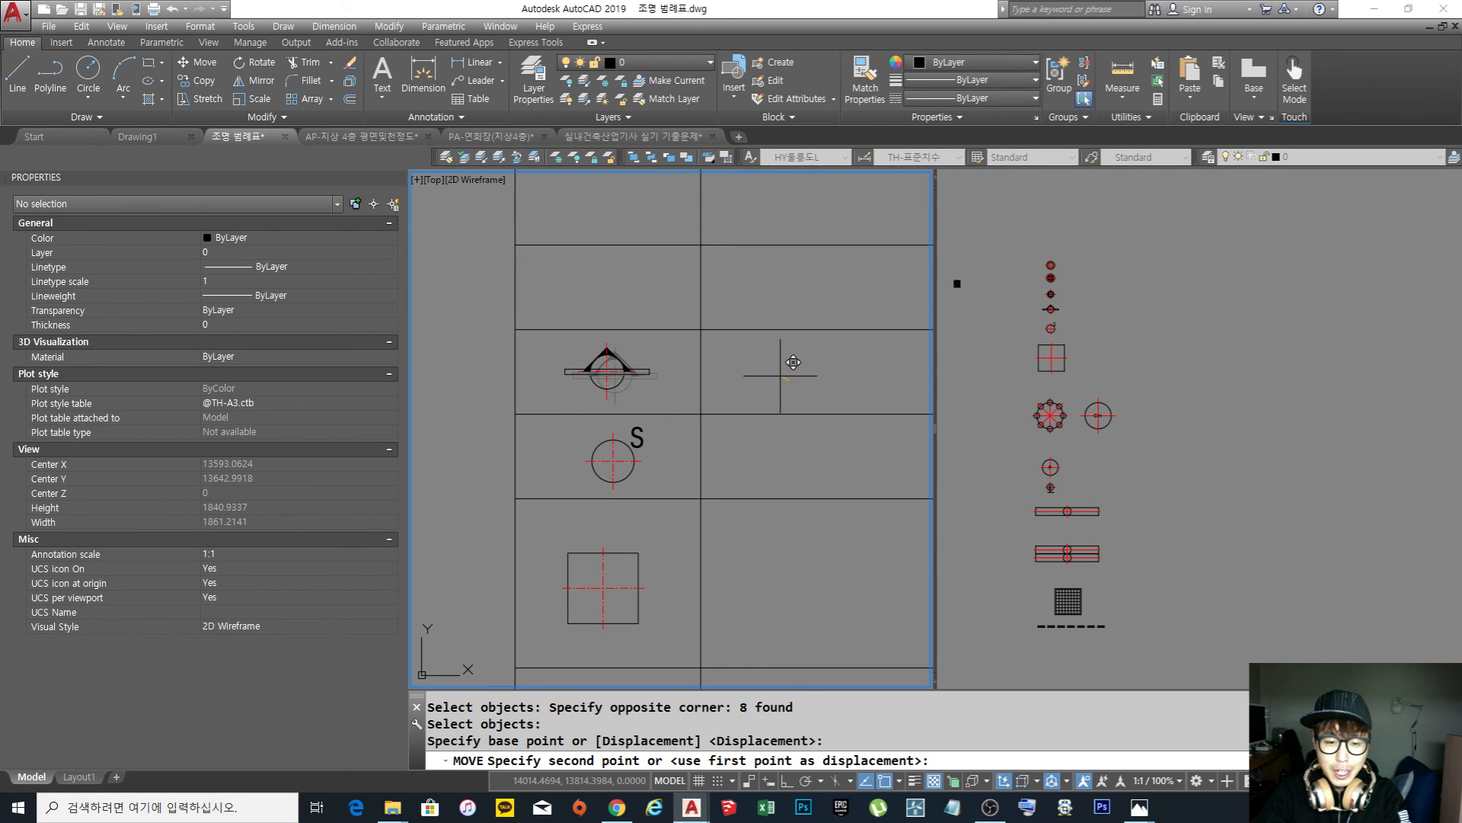
key(Escape)
scroll(663, 400, down, 4)
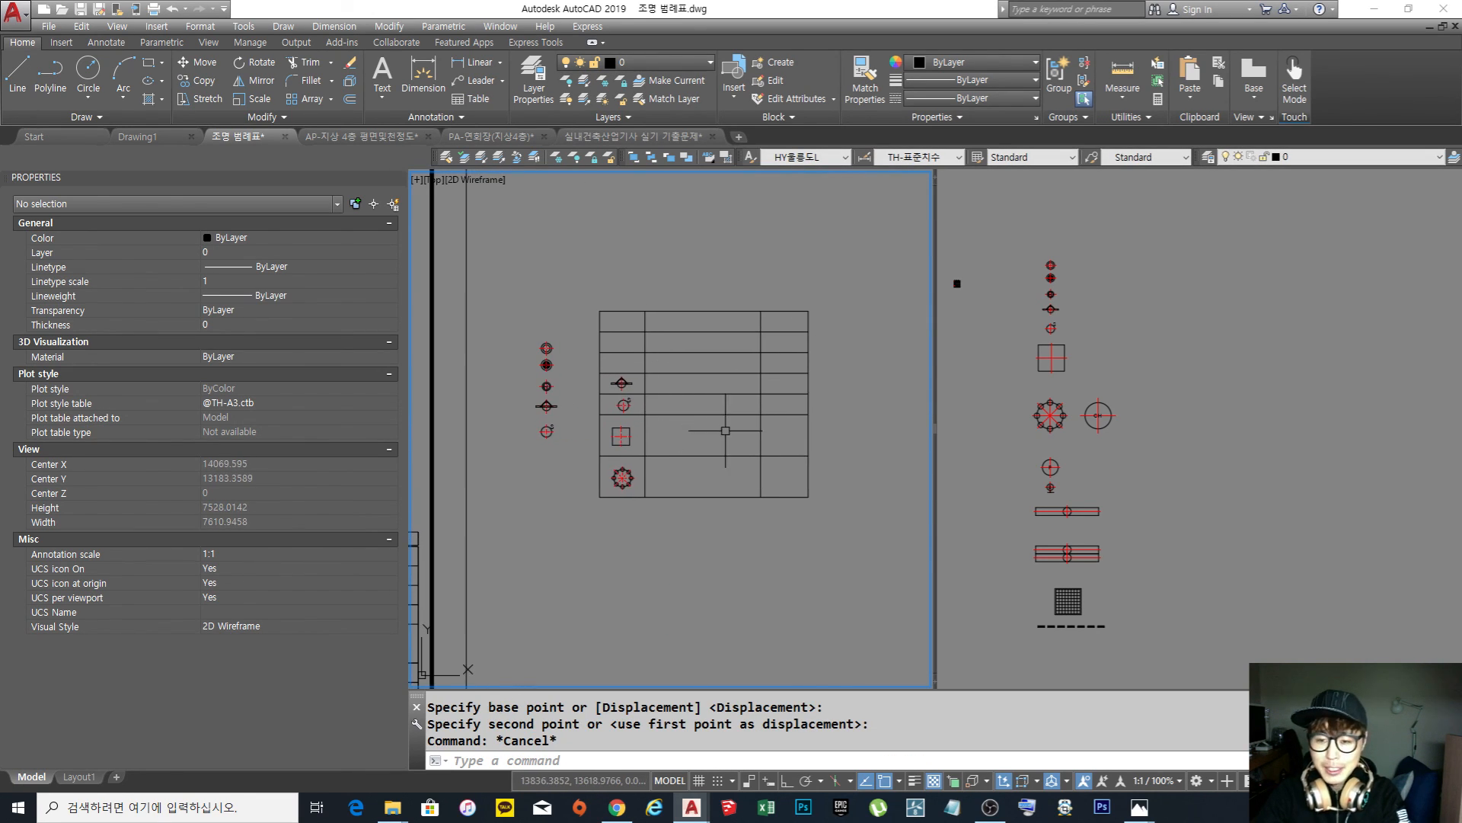
scroll(740, 390, down, 2)
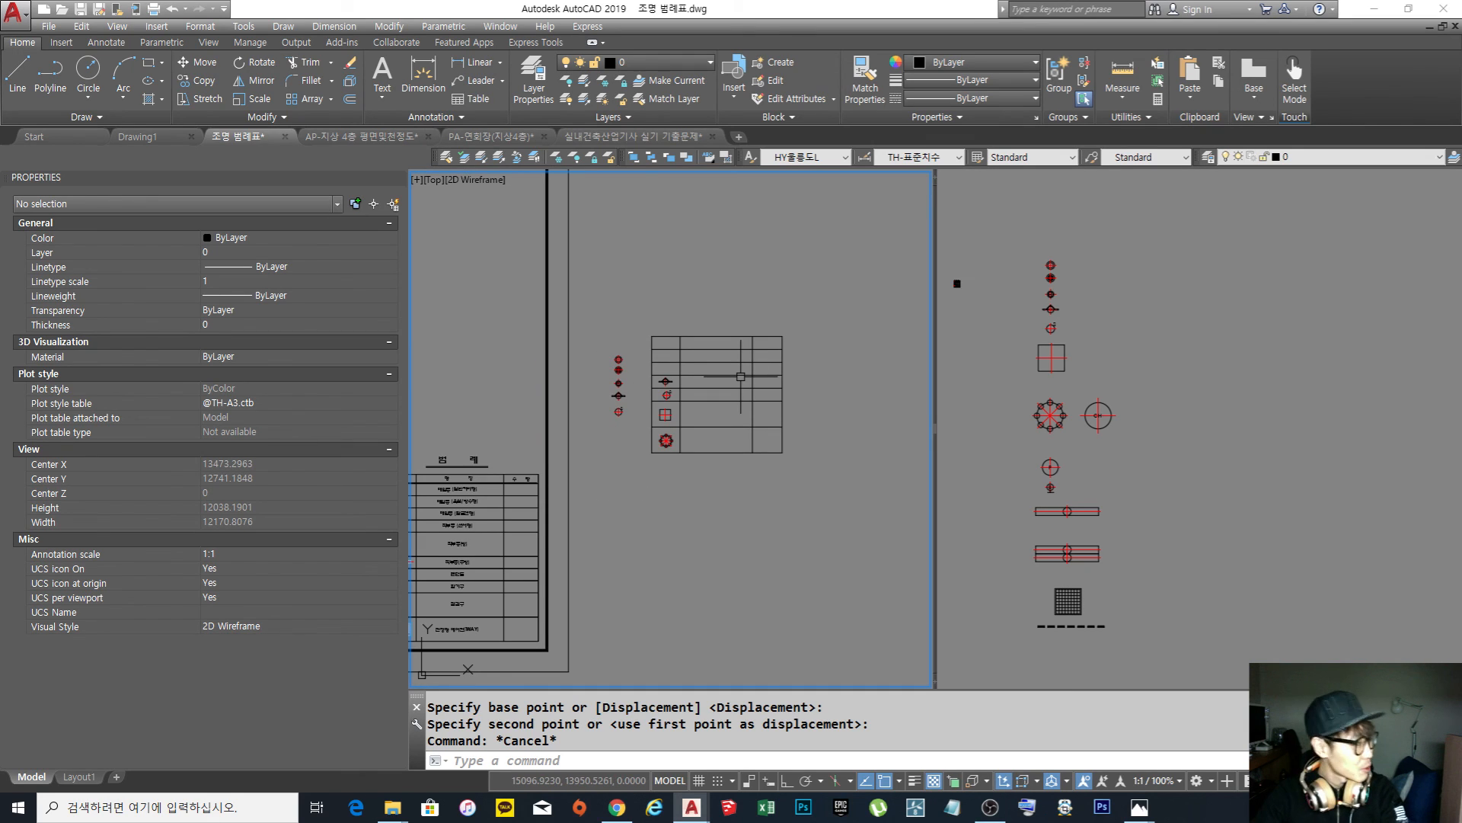
key(Escape)
key(Escape)
middle_drag(740, 376, 753, 395)
scroll(754, 409, up, 4)
middle_drag(696, 447, 693, 437)
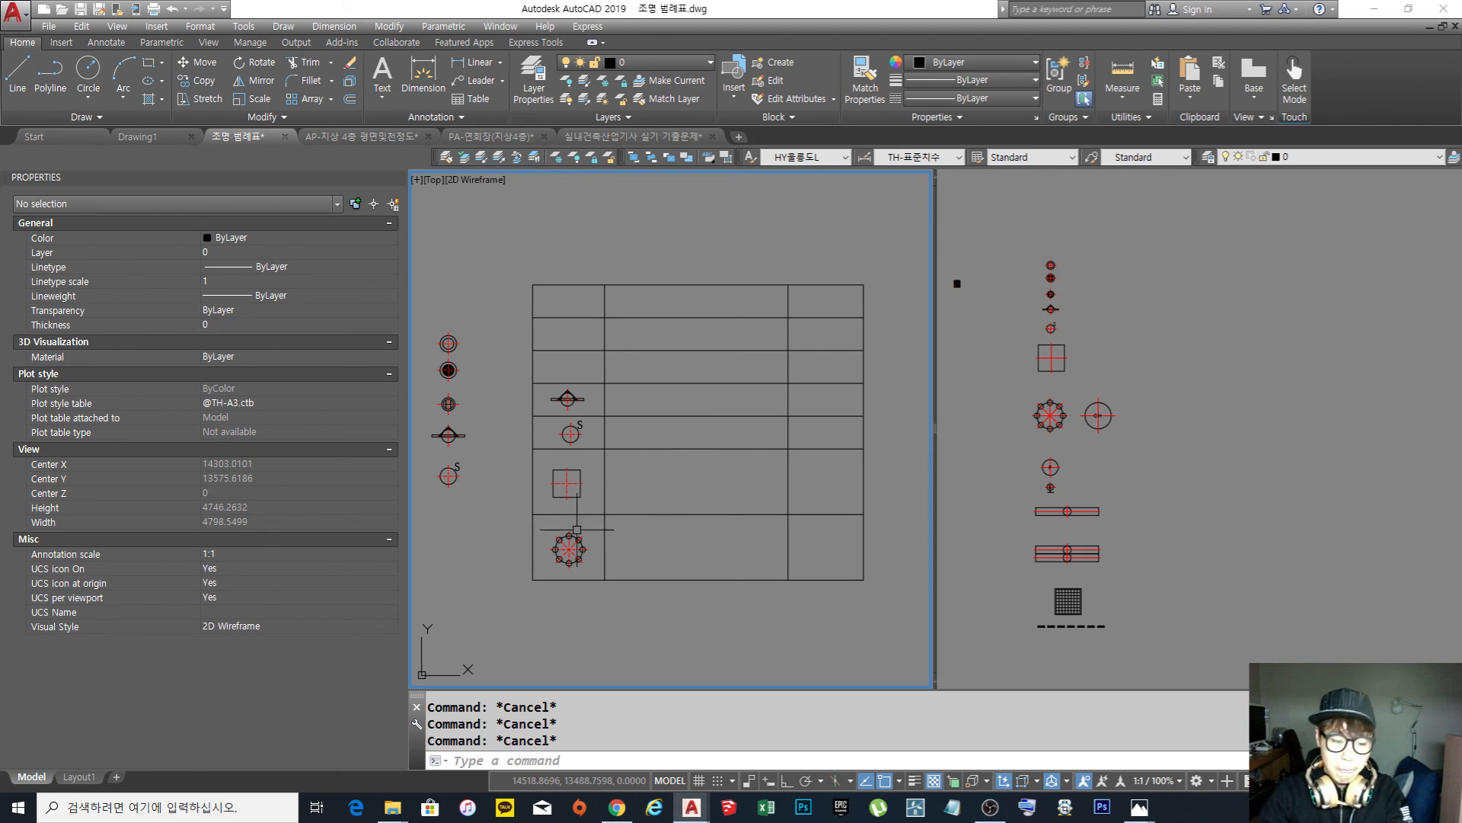
Switch to the open 강의 folder window in File Explorer
mouse_move(392, 807)
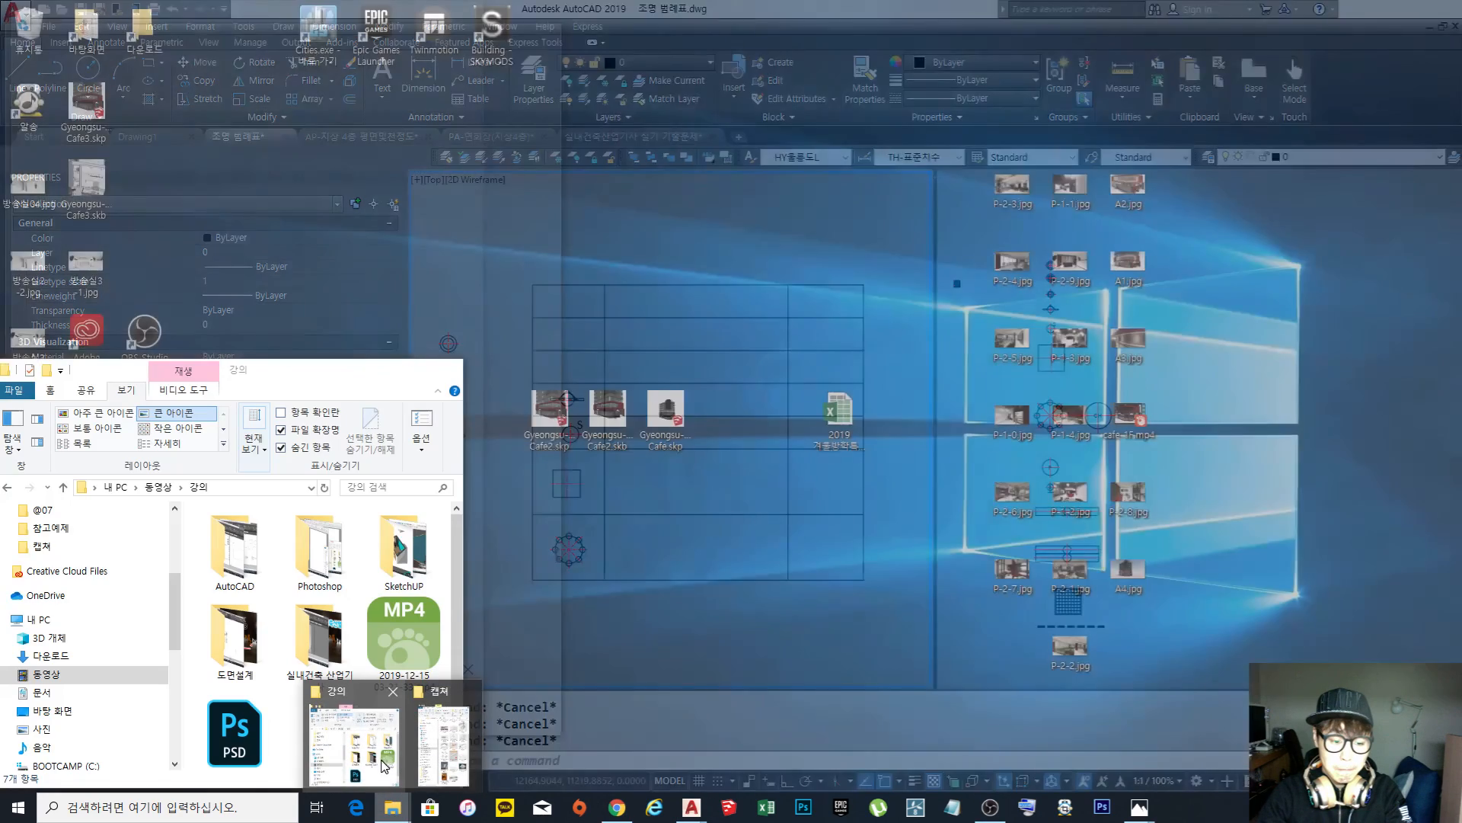